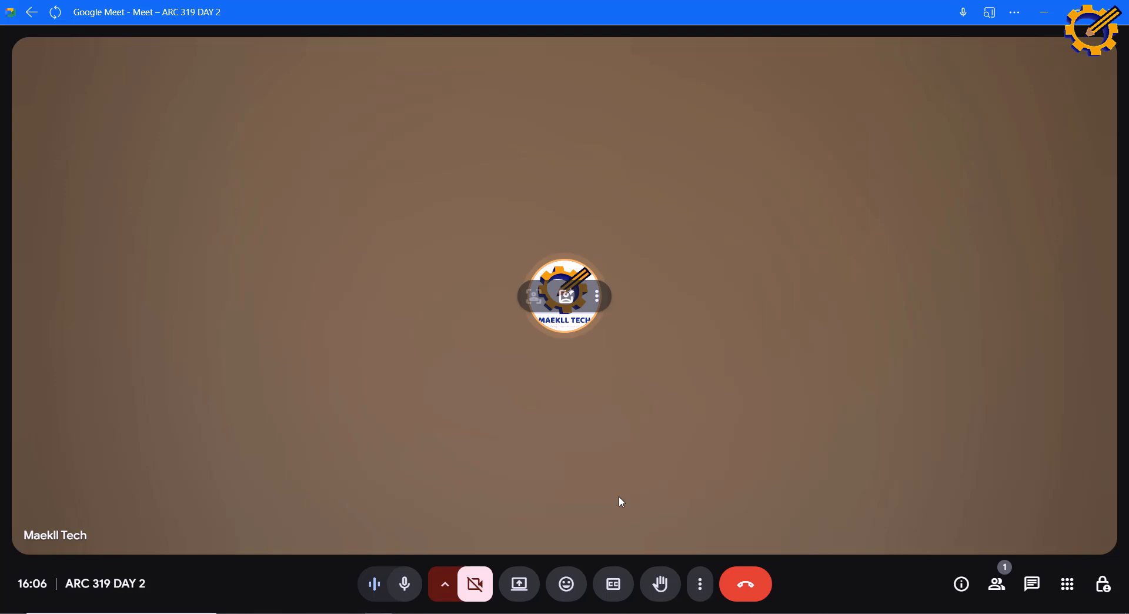
Step: Present the entire screen in the Google Meet call and hide the screen-sharing notice
left_click(525, 587)
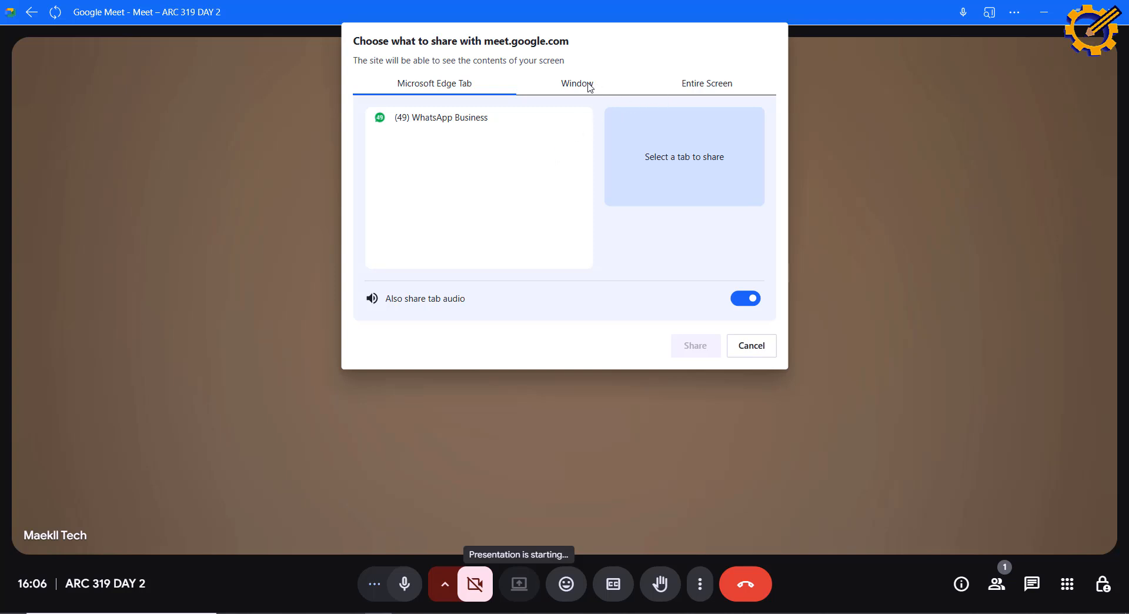
left_click(692, 84)
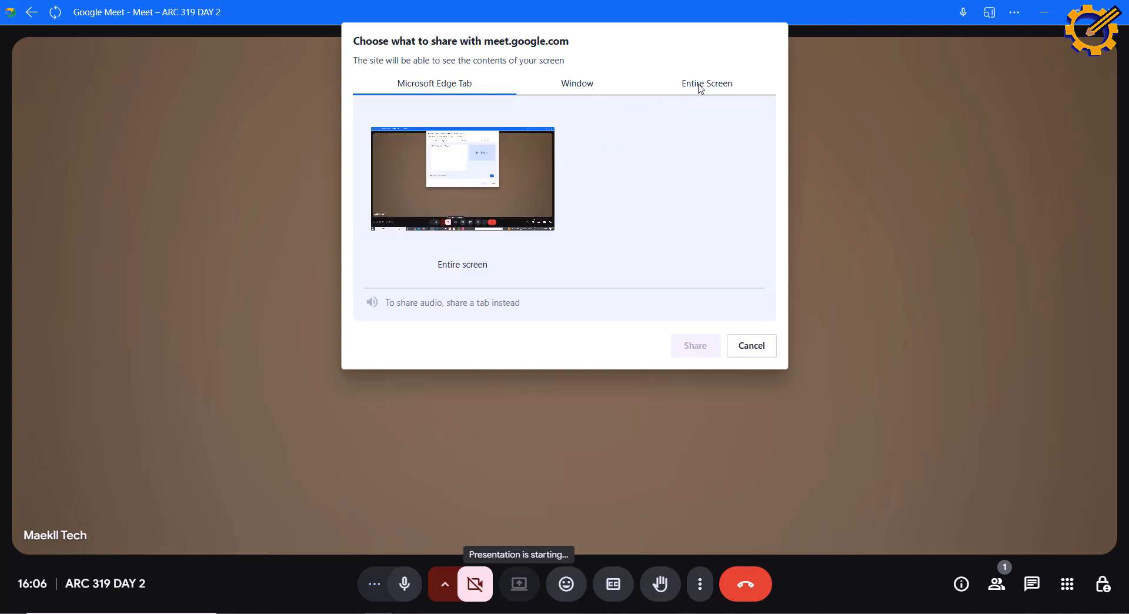
left_click(516, 174)
left_click(688, 345)
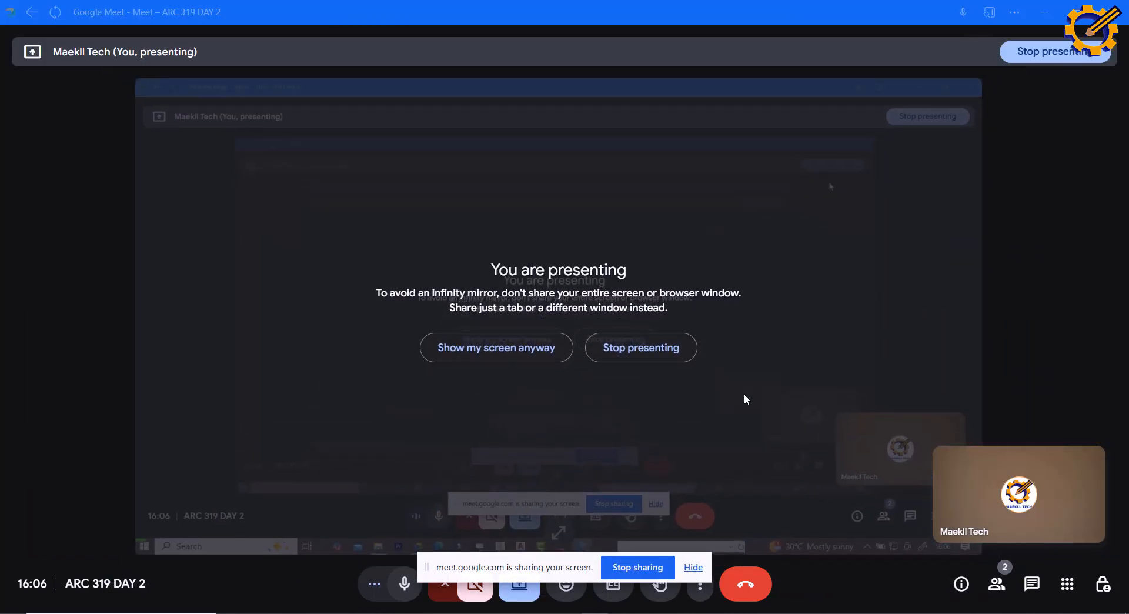
left_click(692, 567)
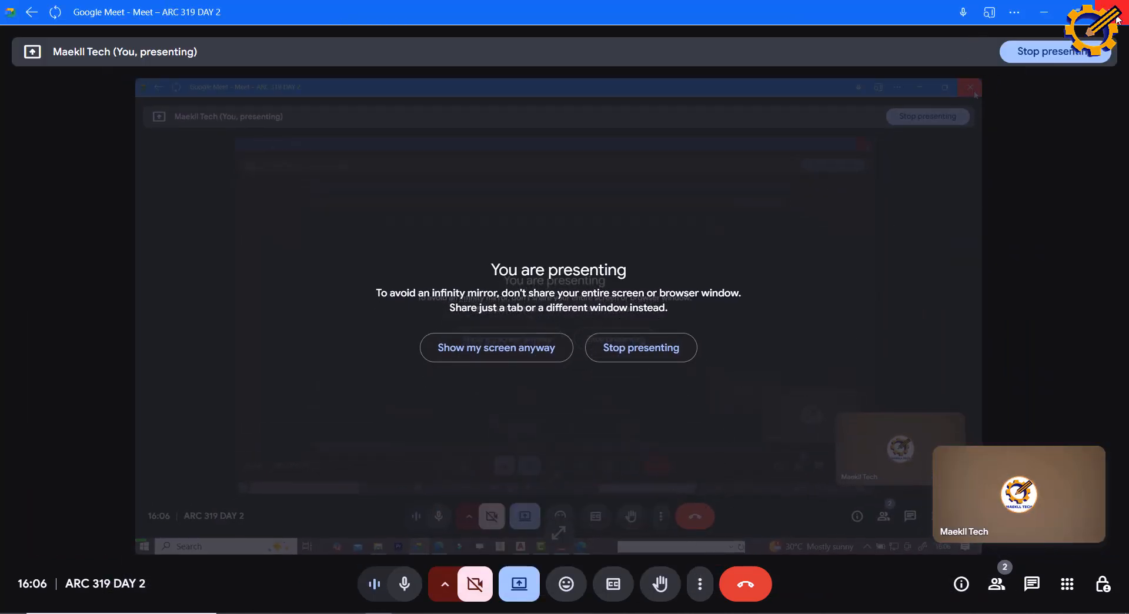
Step: Minimize the meeting and browser windows, then open the Arc 1282021 PDF from the AUTOCAD ADDDONS folder, maximized without the tools pane
left_click(1044, 12)
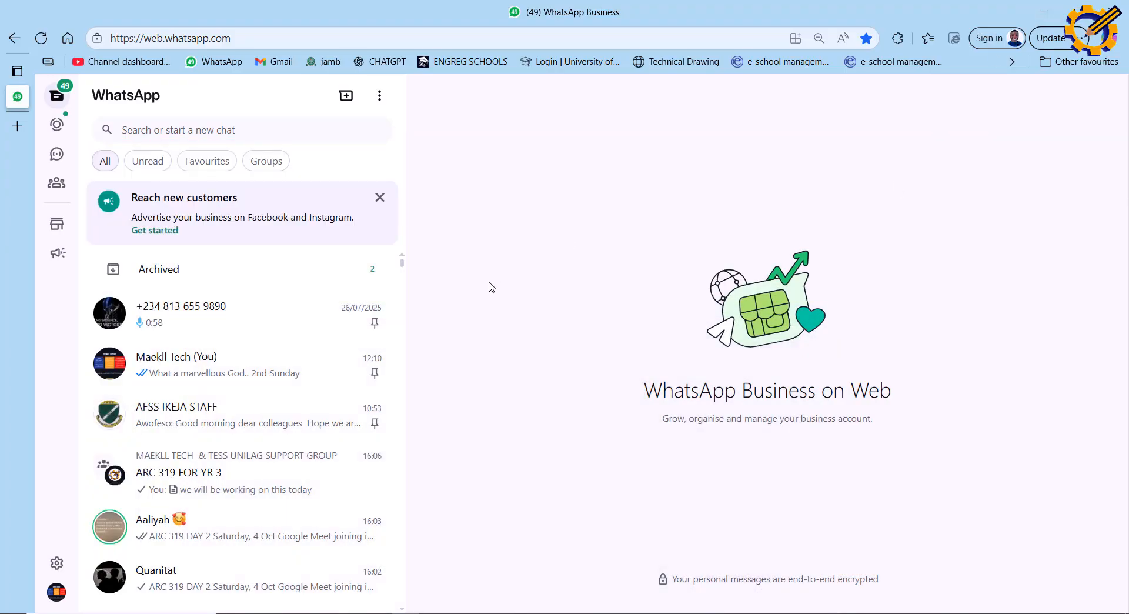
left_click(1056, 8)
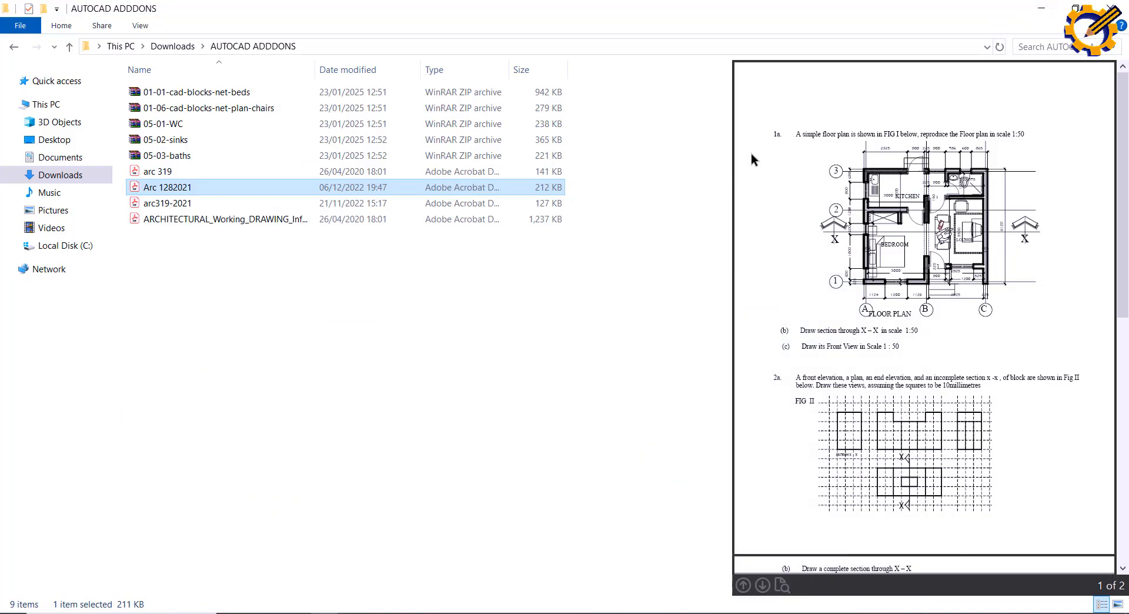
double_click(197, 189)
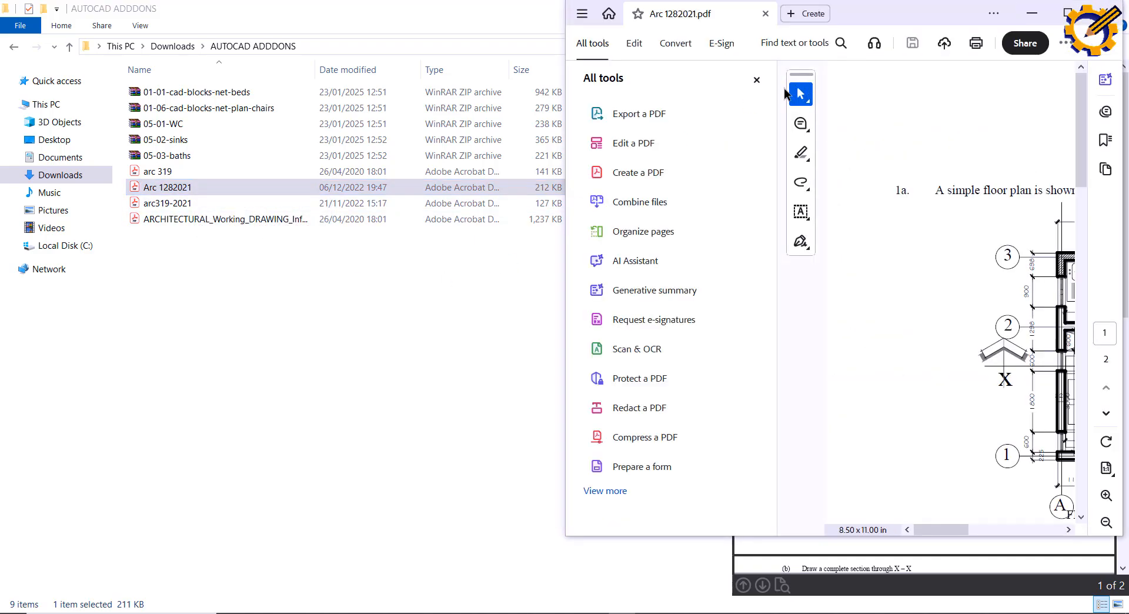
left_click(756, 80)
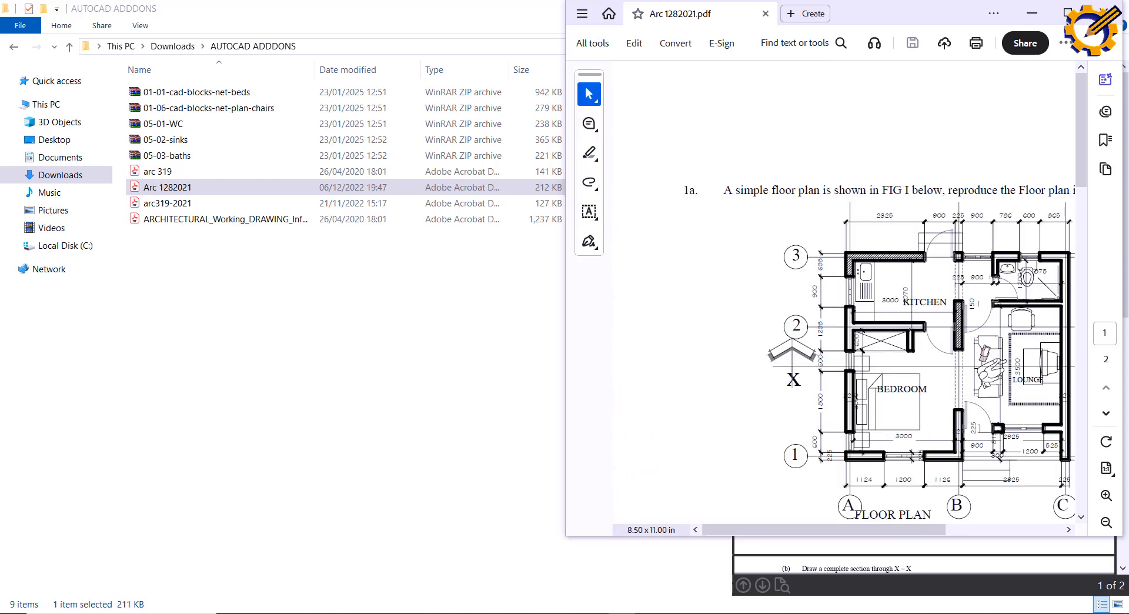
left_click(1068, 13)
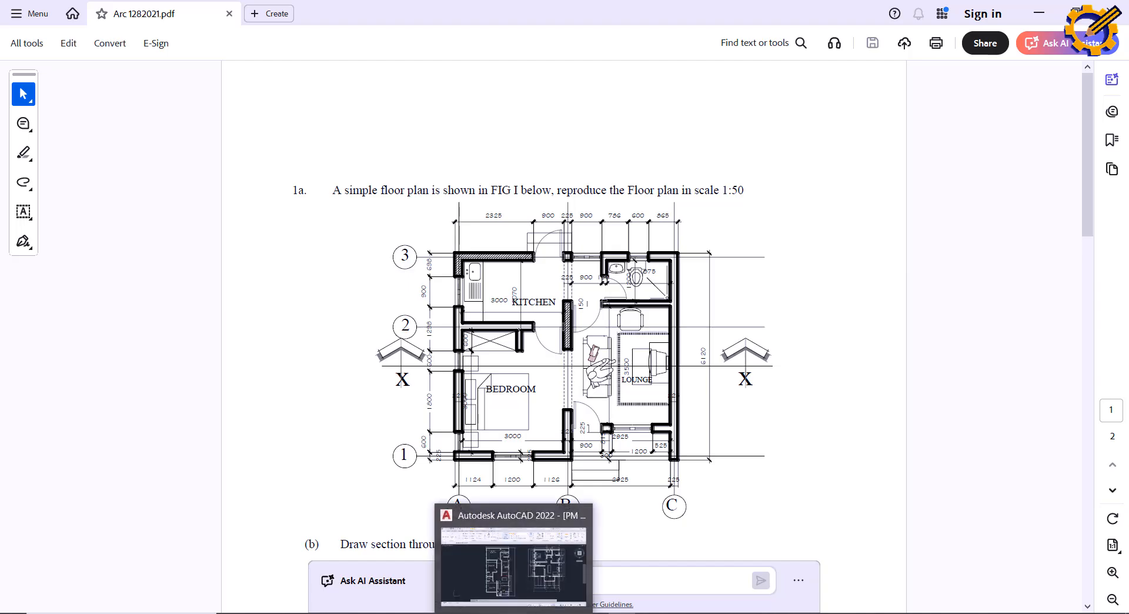
Step: Switch to AutoCAD and start a new blank drawing
left_click(513, 609)
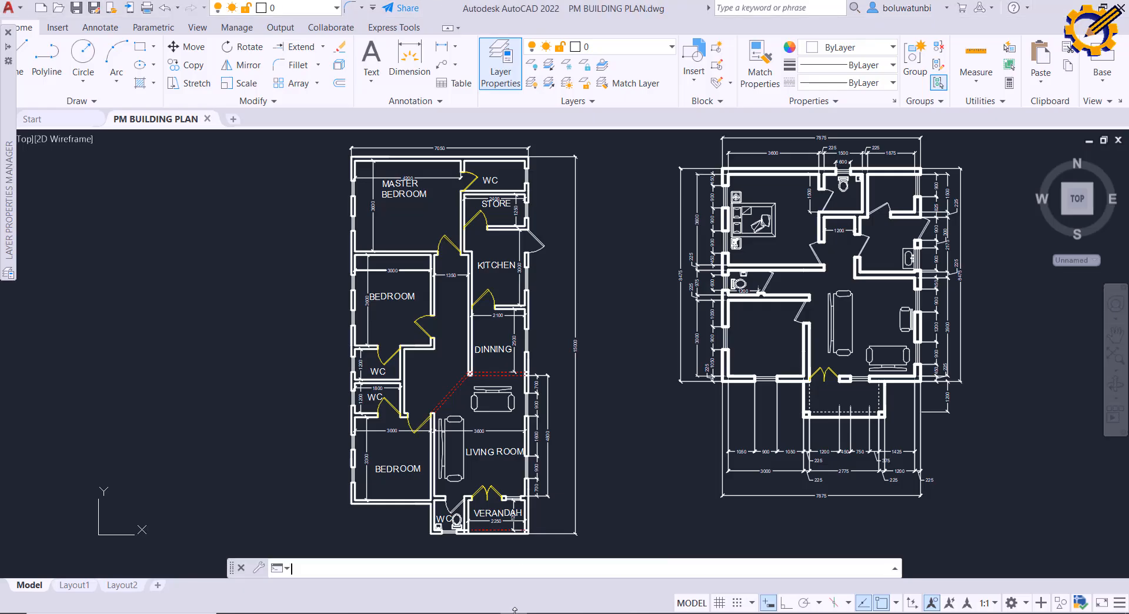
left_click(234, 119)
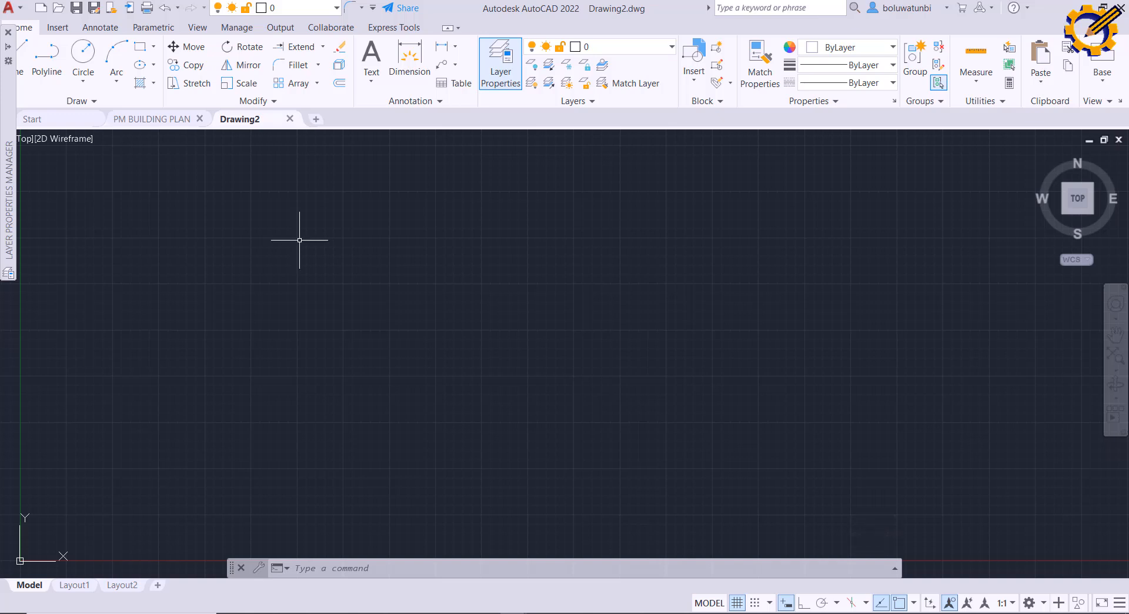
Step: Check the base-angle direction and accept the drawing units as decimal lengths with 0.00 precision in millimeters
left_click(9, 33)
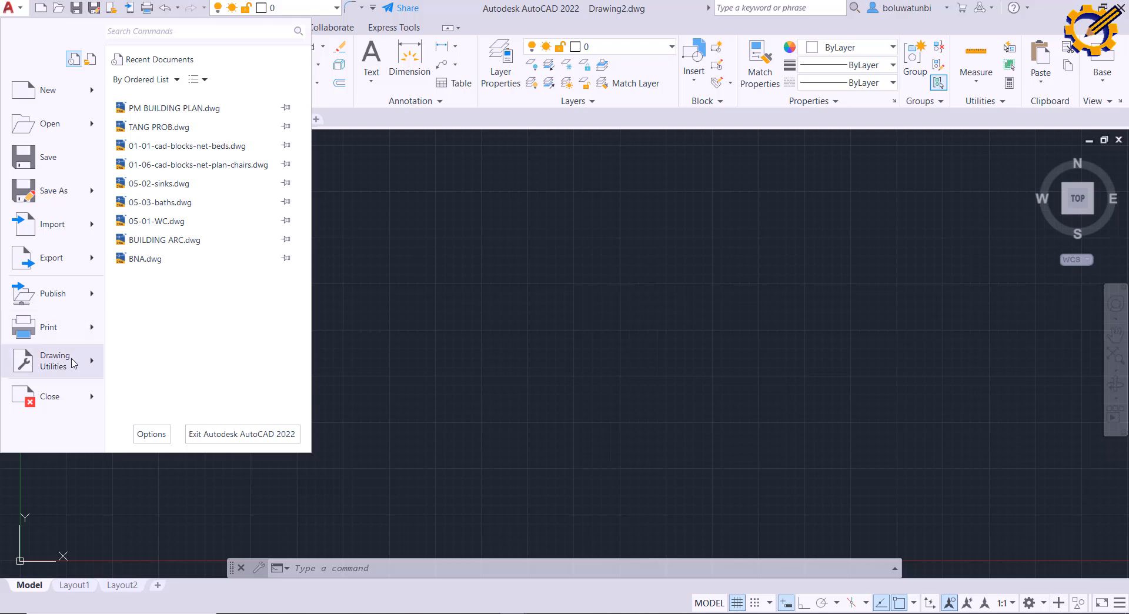
mouse_move(73, 363)
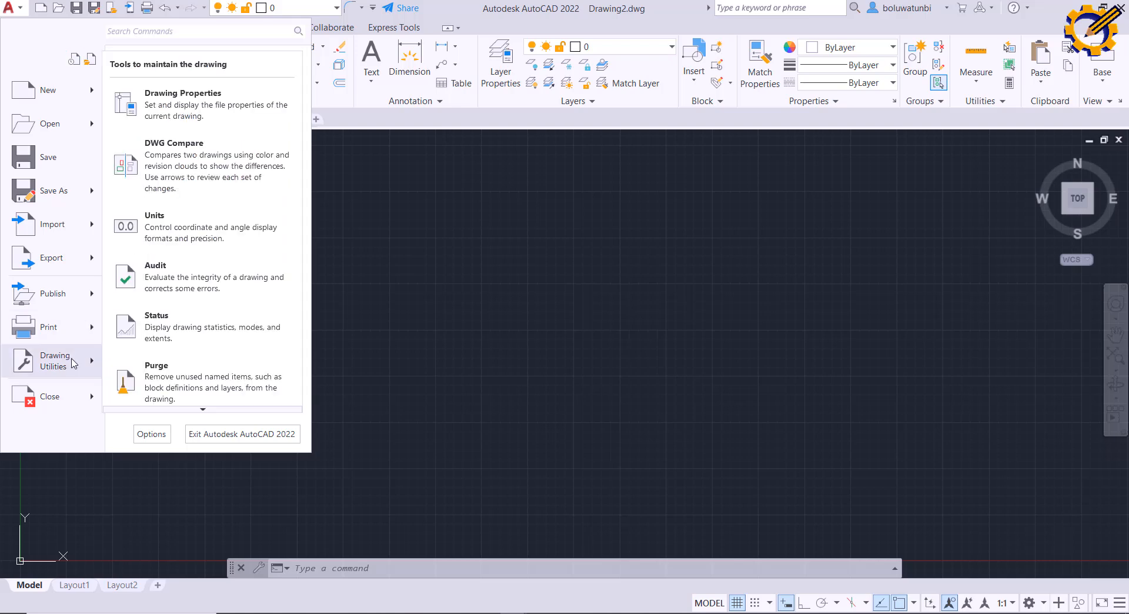
left_click(179, 233)
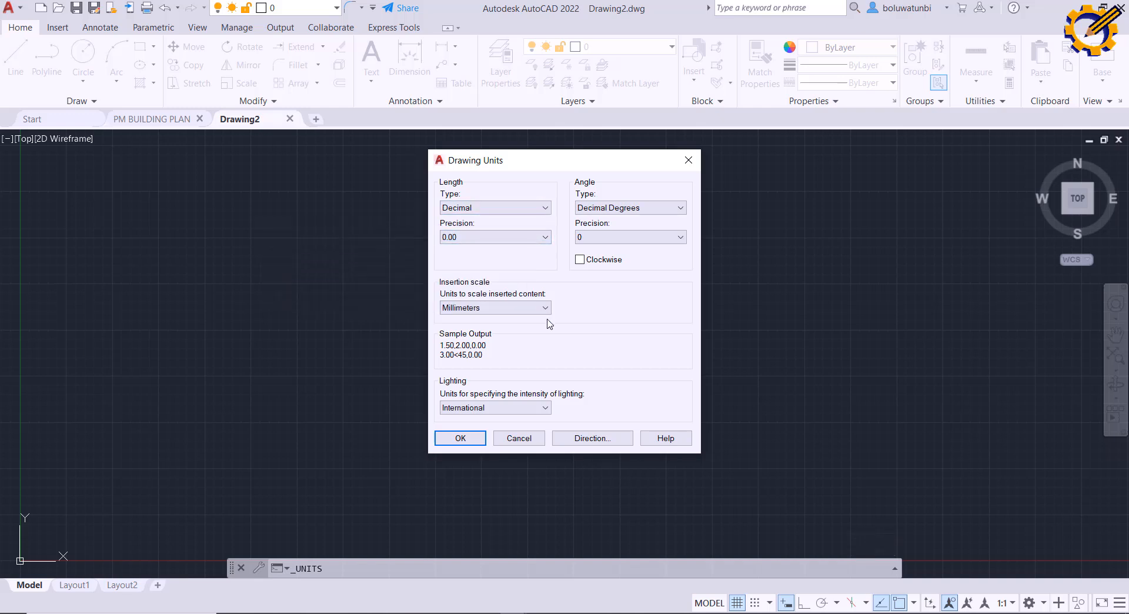
left_click(593, 438)
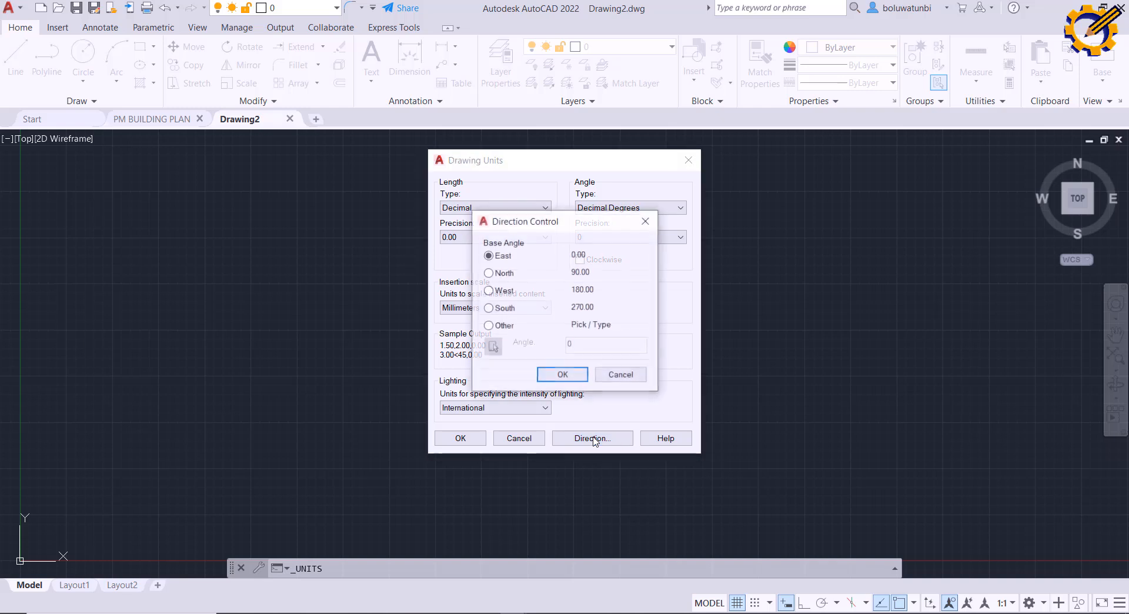
left_click(614, 376)
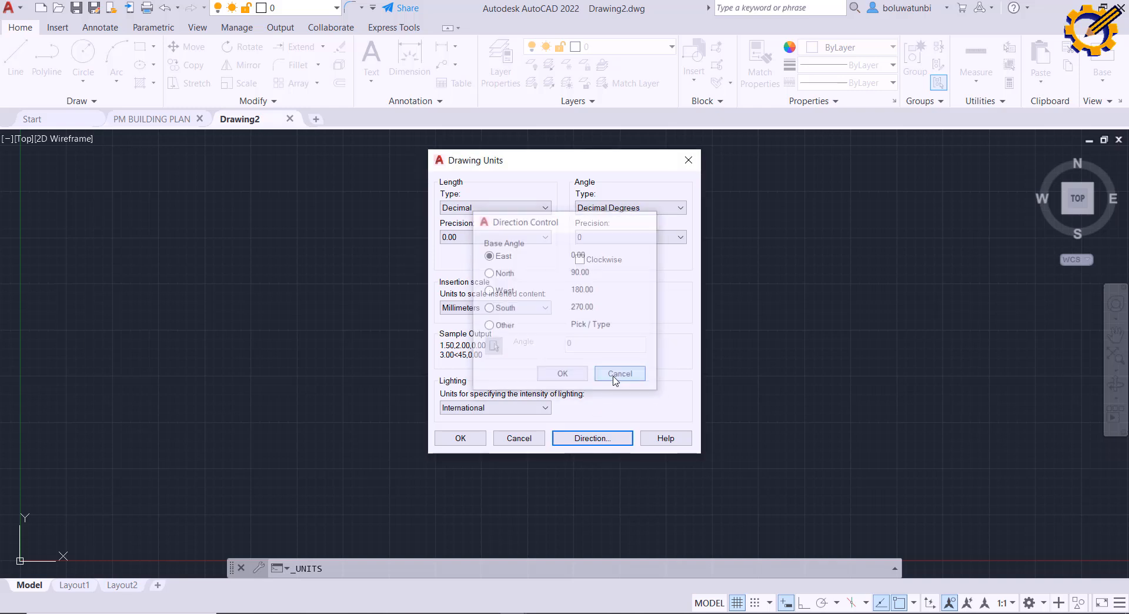
left_click(460, 438)
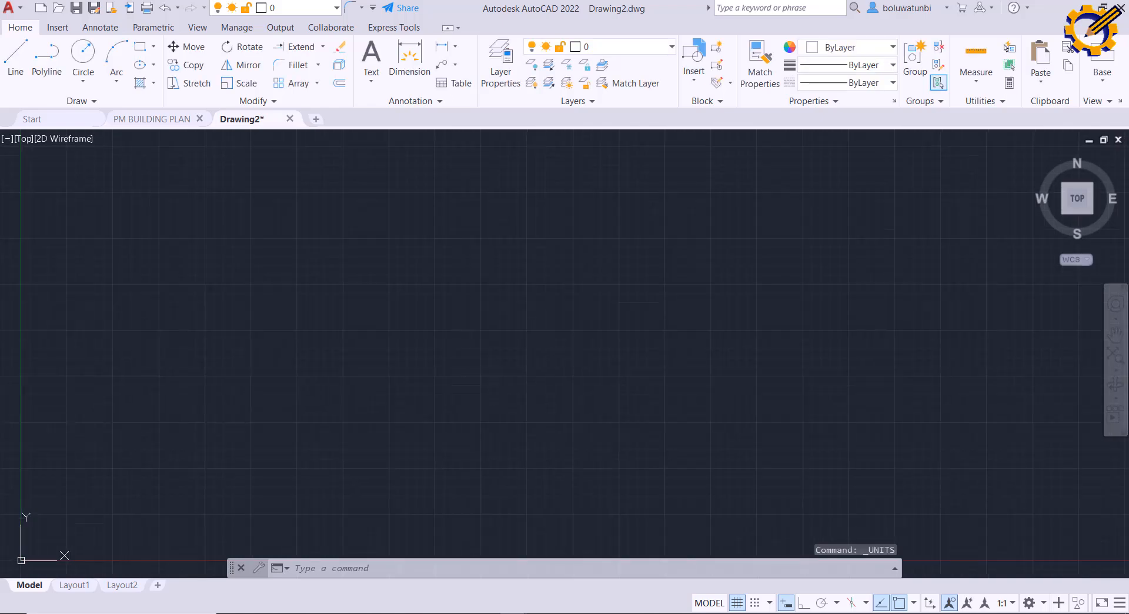
Step: Set the UCS icon to the Noorigin option and turn off the grid
scroll(467, 351, "down", 2)
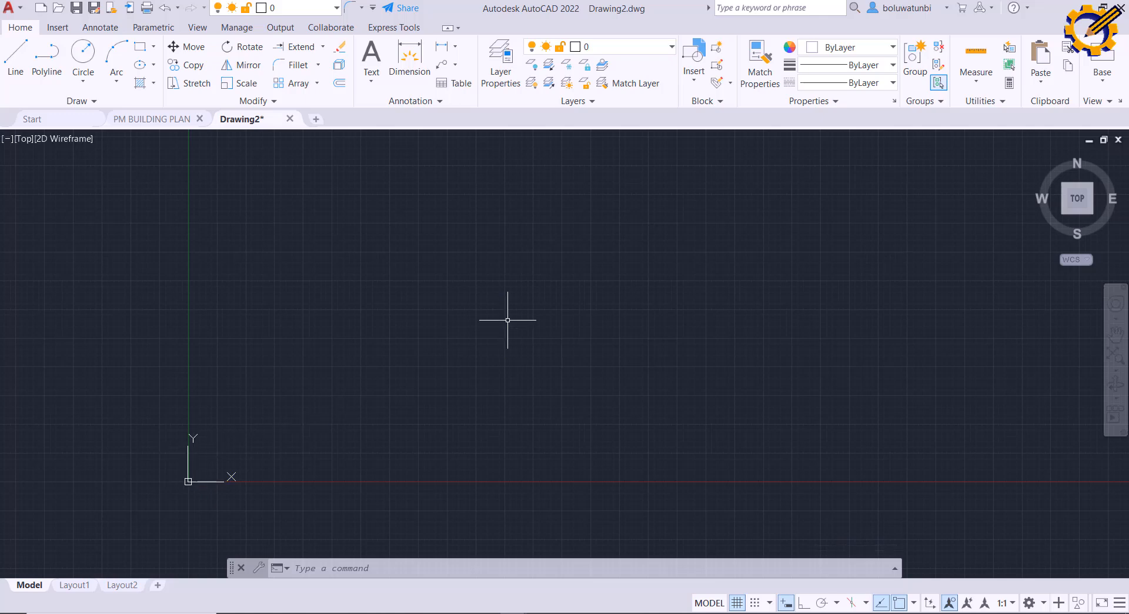
type("UCS")
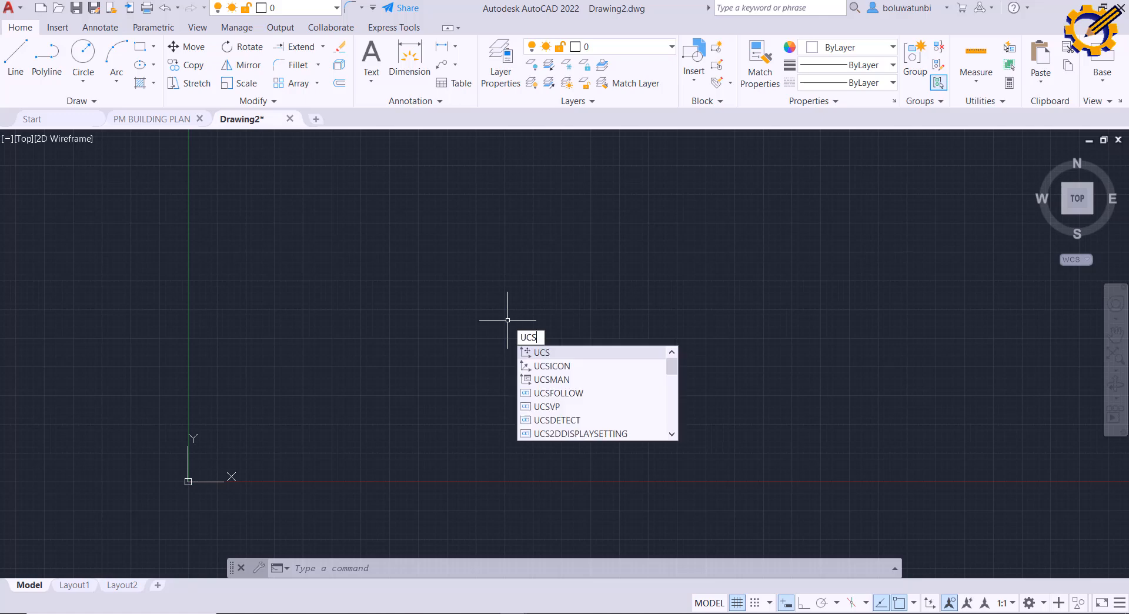
left_click(553, 366)
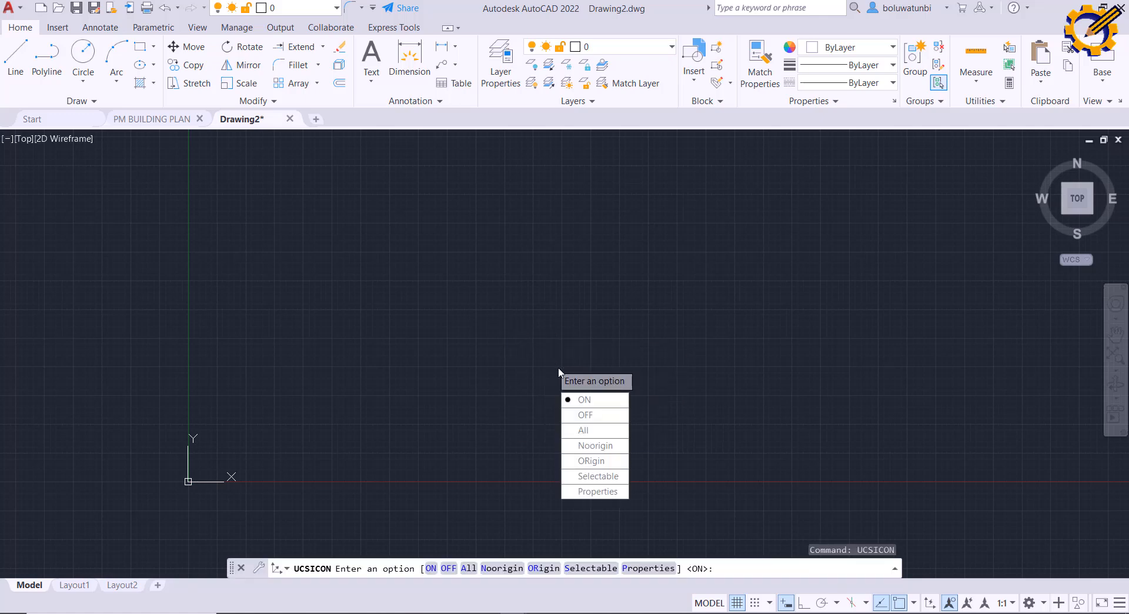
left_click(590, 445)
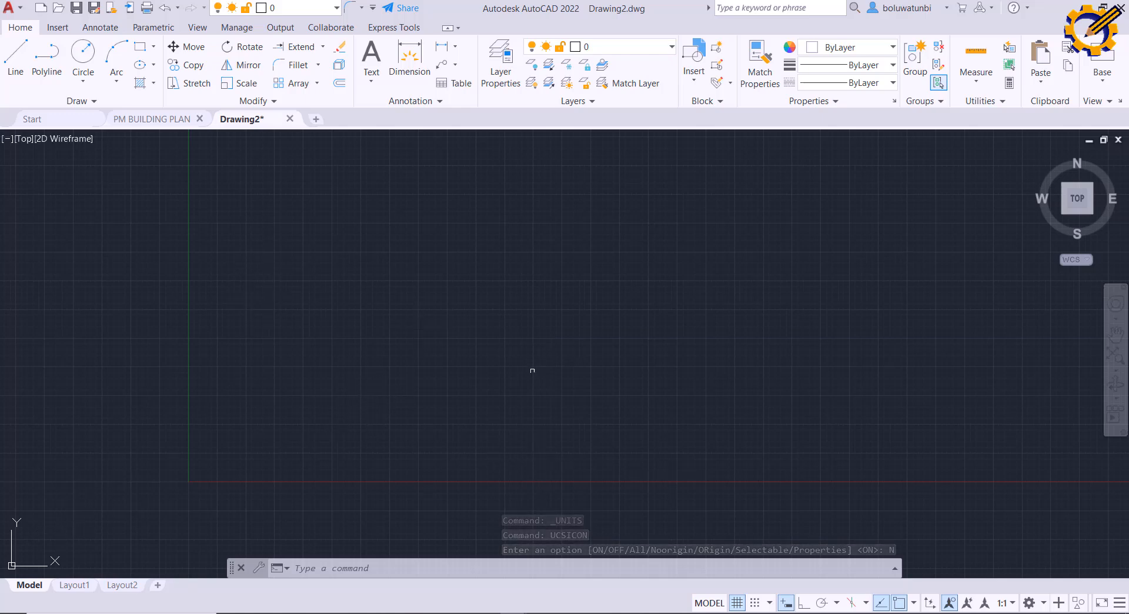
left_click(737, 603)
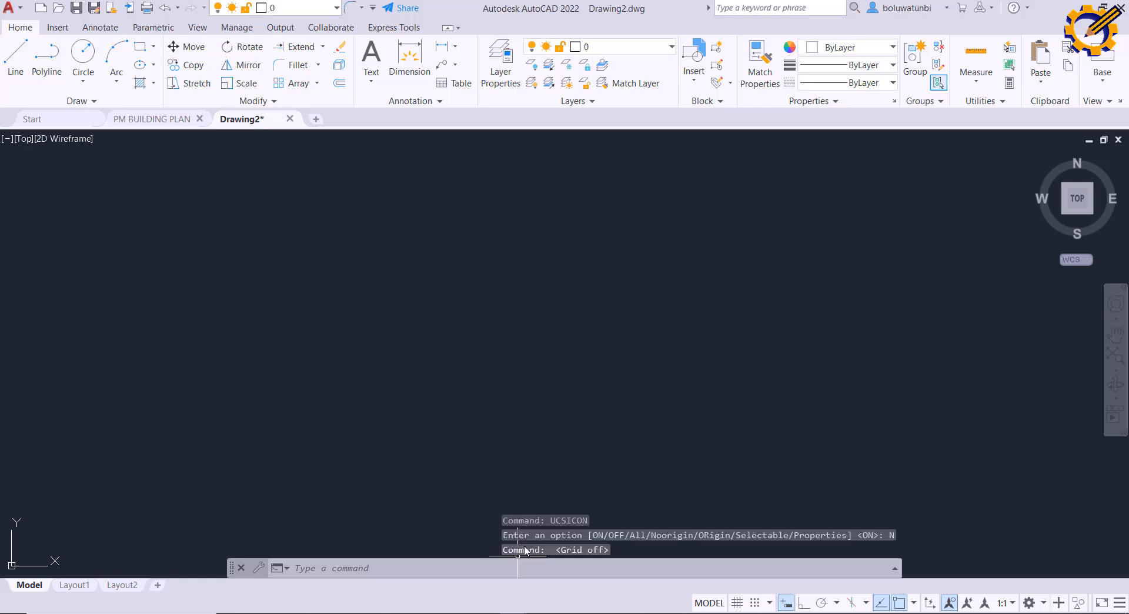
Step: Switch to OpenBoard, put it in desktop mode over the AutoCAD drawing and collapse its floating annotation palette
left_click(510, 613)
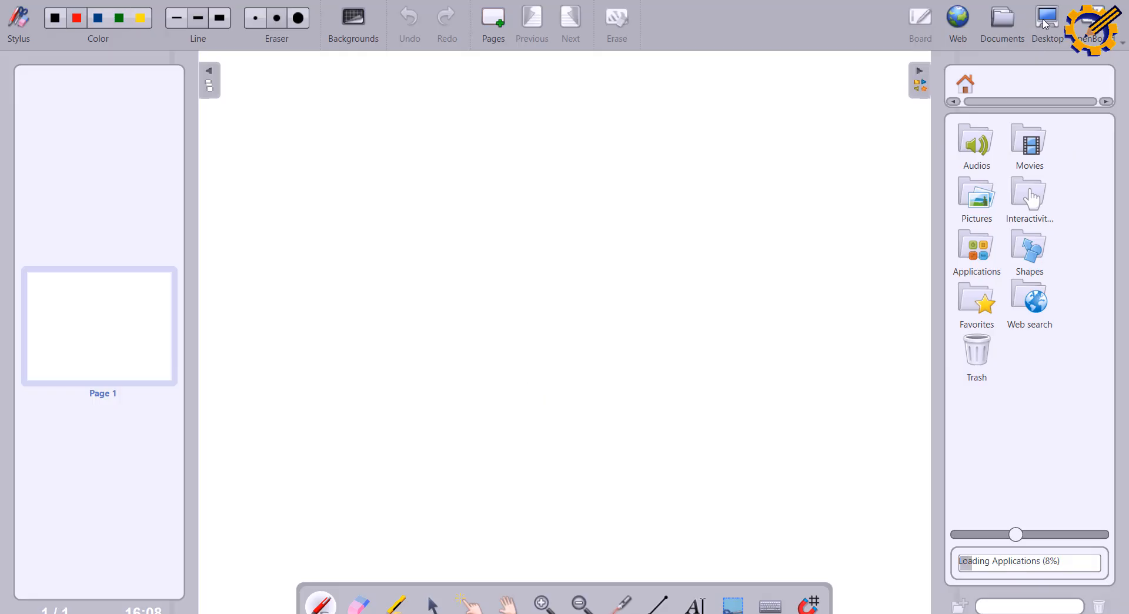
left_click(1046, 23)
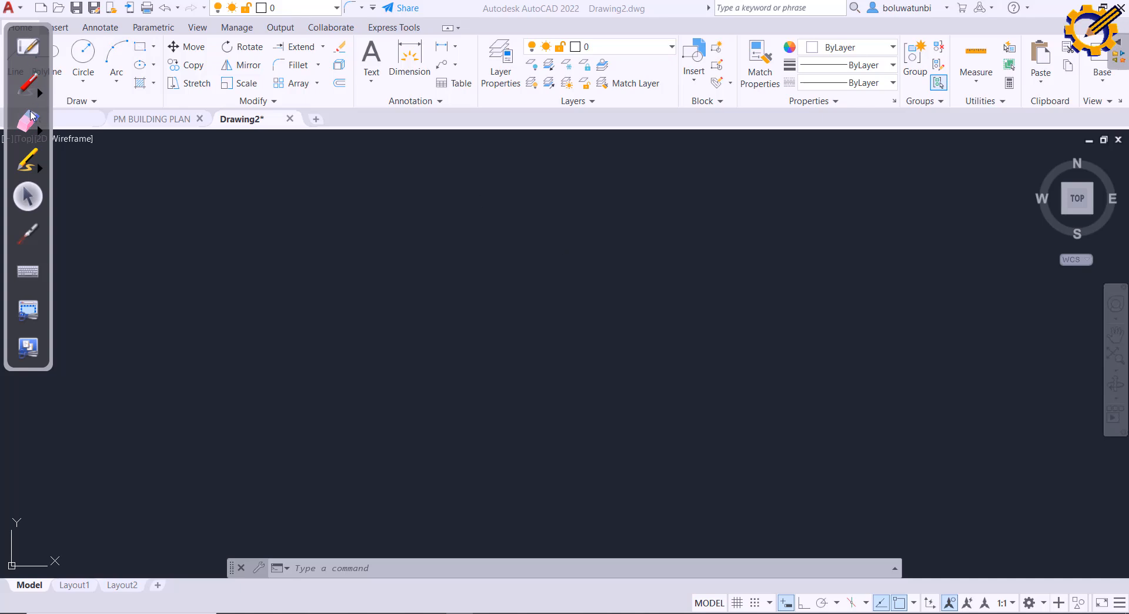
left_click(28, 42)
left_click(1048, 23)
mouse_move(39, 33)
left_mouse_down()
mouse_move(22, 237)
mouse_move(66, 239)
mouse_move(2, 193)
mouse_move(2, 209)
left_mouse_up()
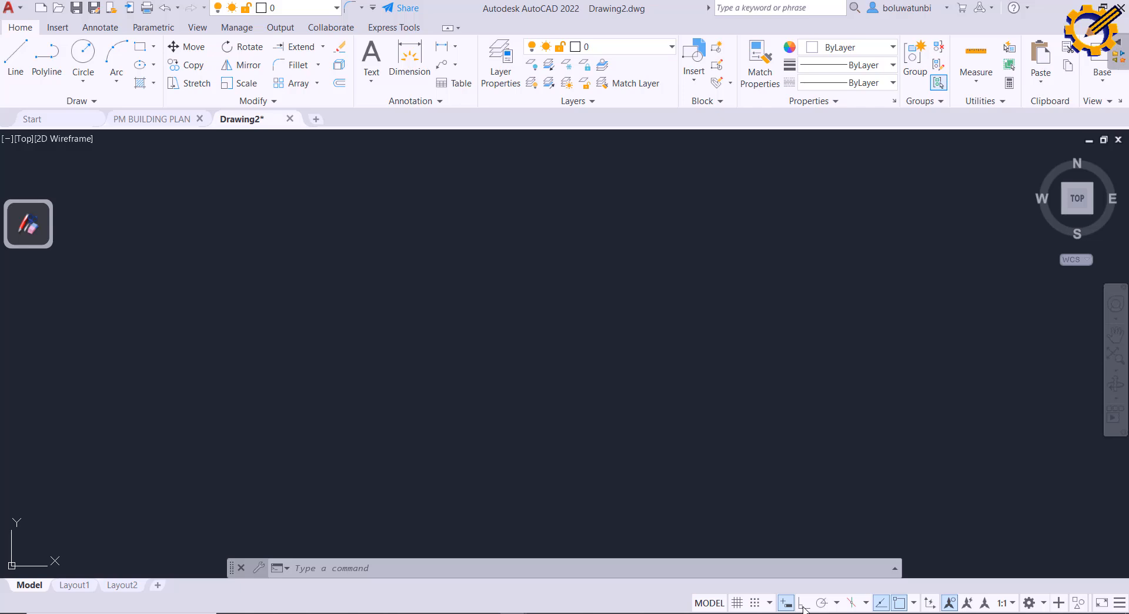
Step: Turn on Ortho mode and accept the object snap settings with all snap modes enabled
left_click(803, 604)
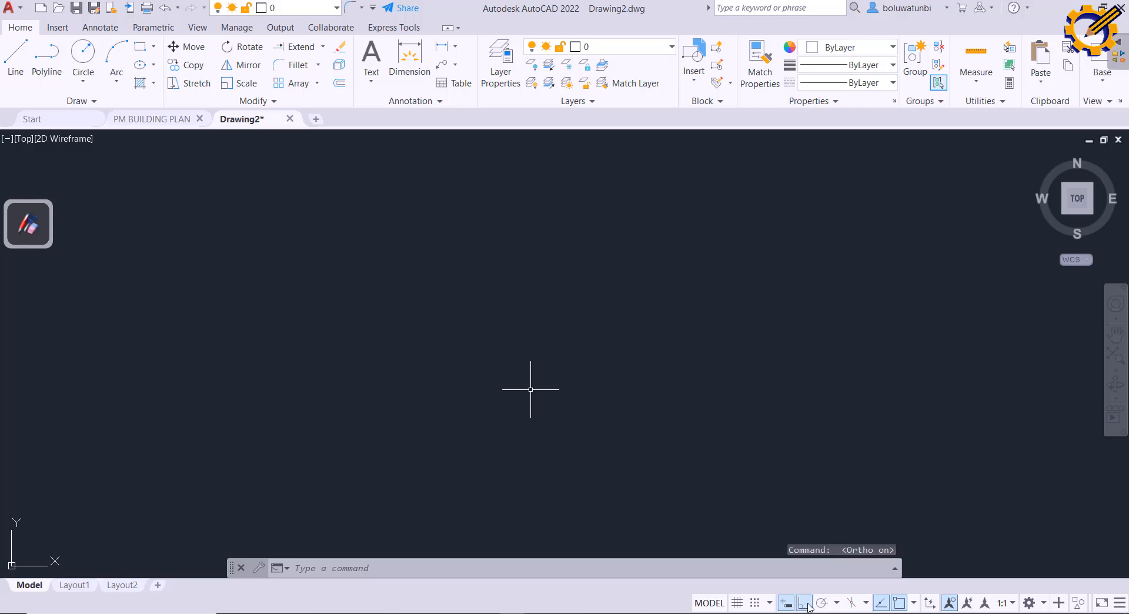
left_click(914, 603)
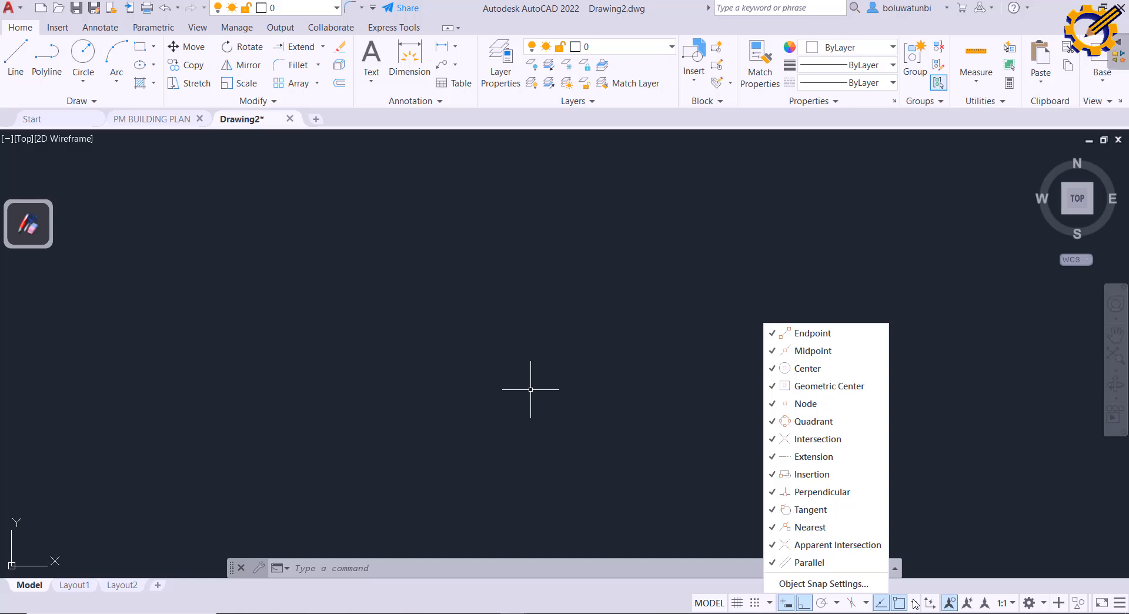
left_click(844, 584)
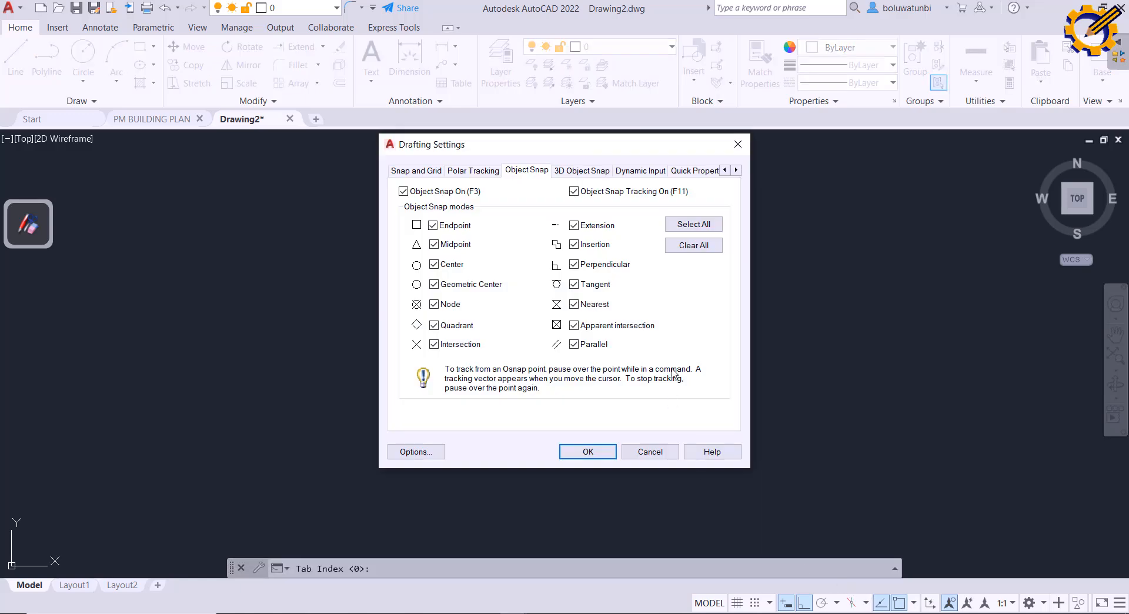
left_click(588, 451)
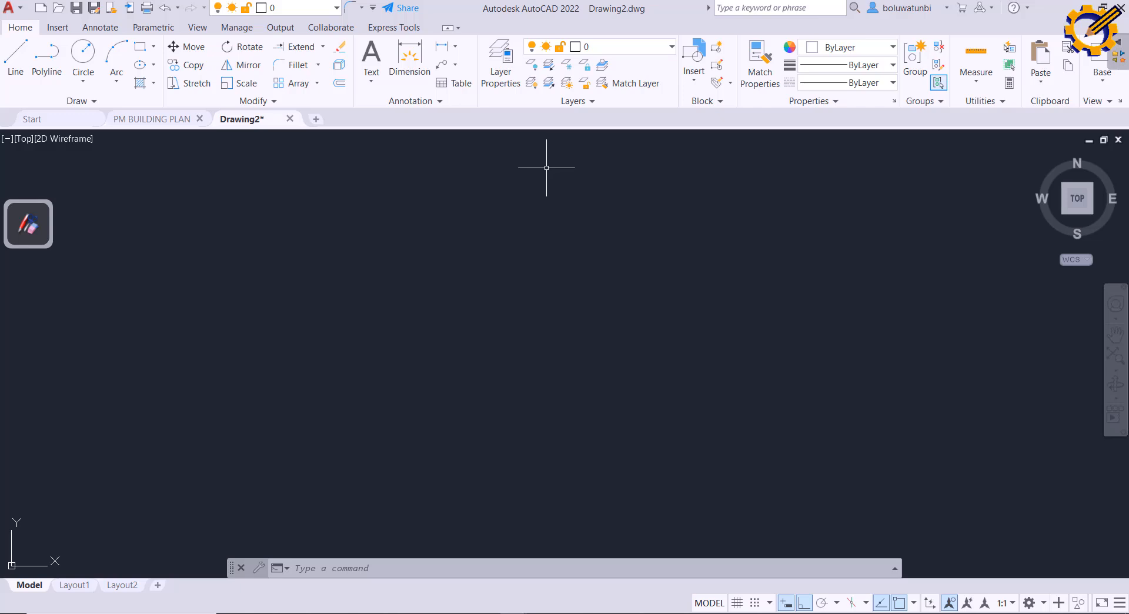
Step: Create a new layer named WALLS in the layer properties
left_click(500, 70)
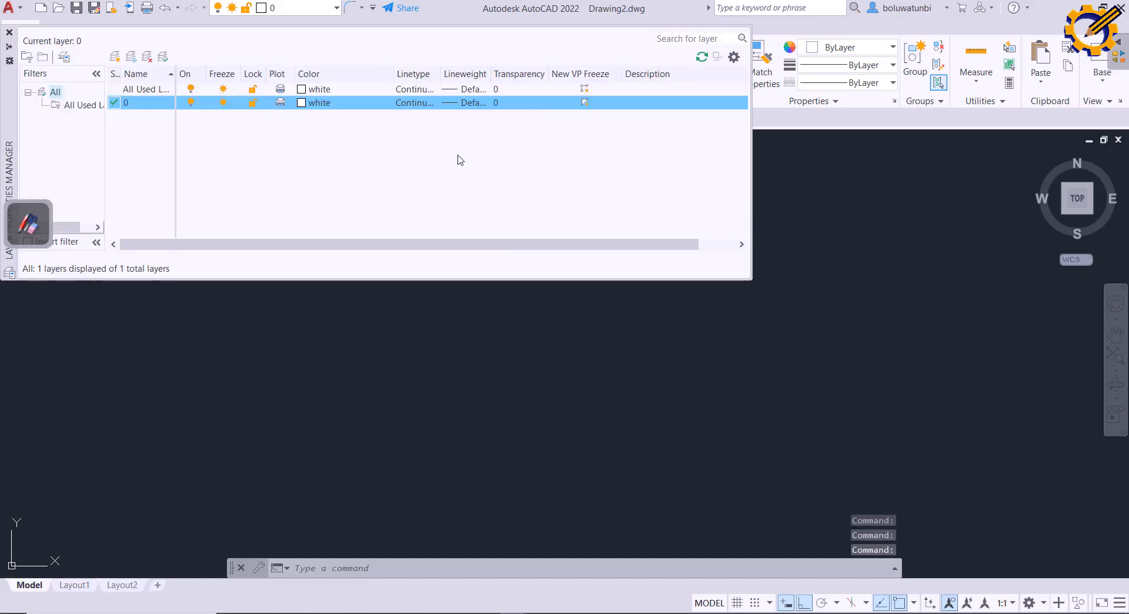
right_click(139, 132)
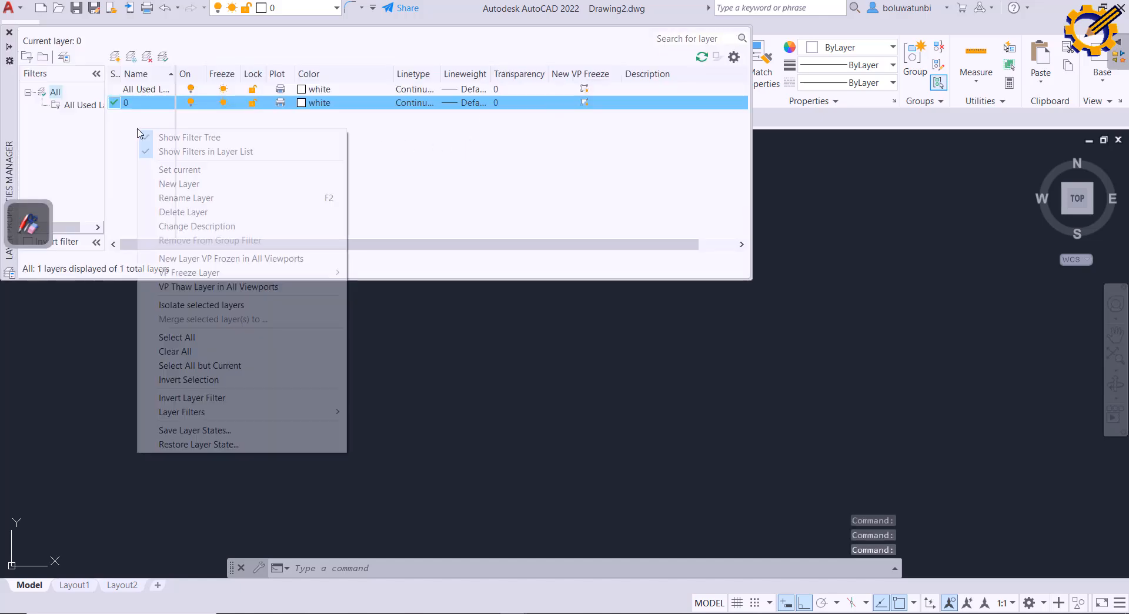
left_click(170, 184)
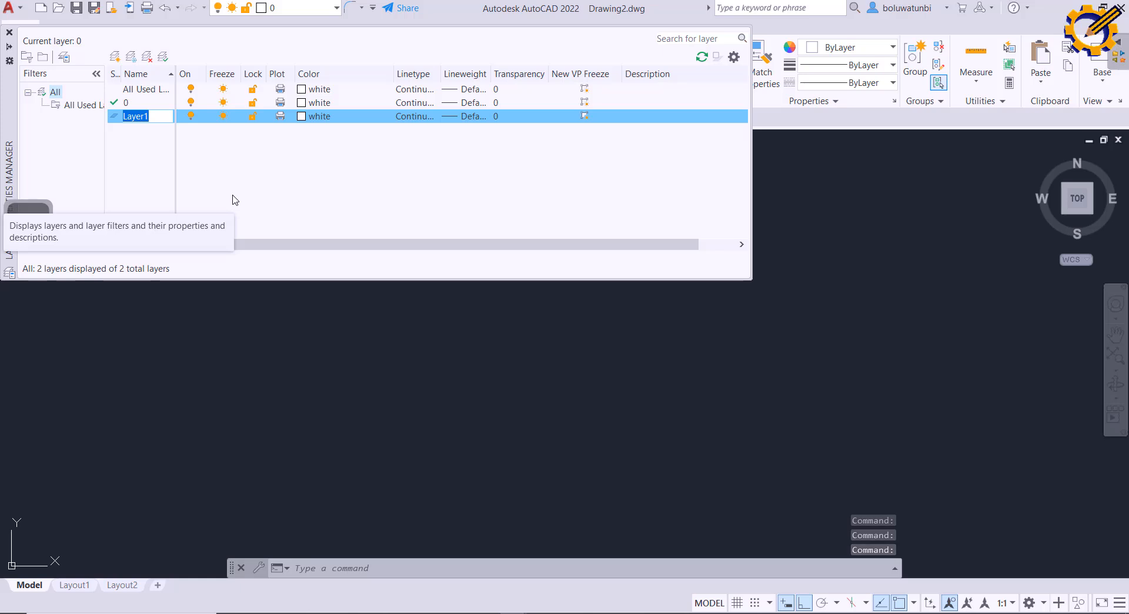
type("W")
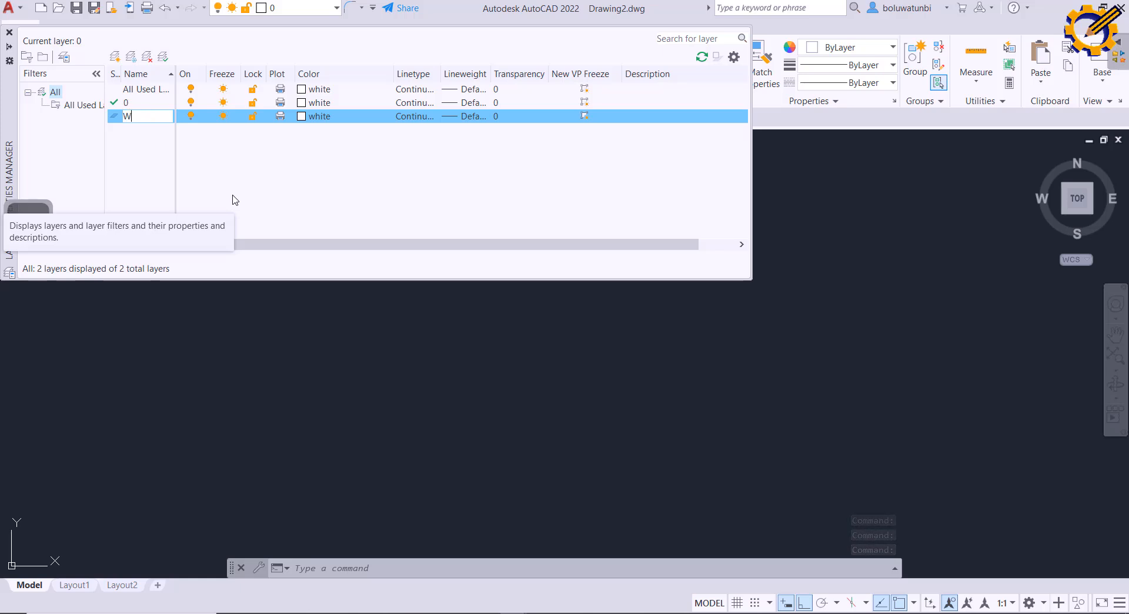
type("ALLS")
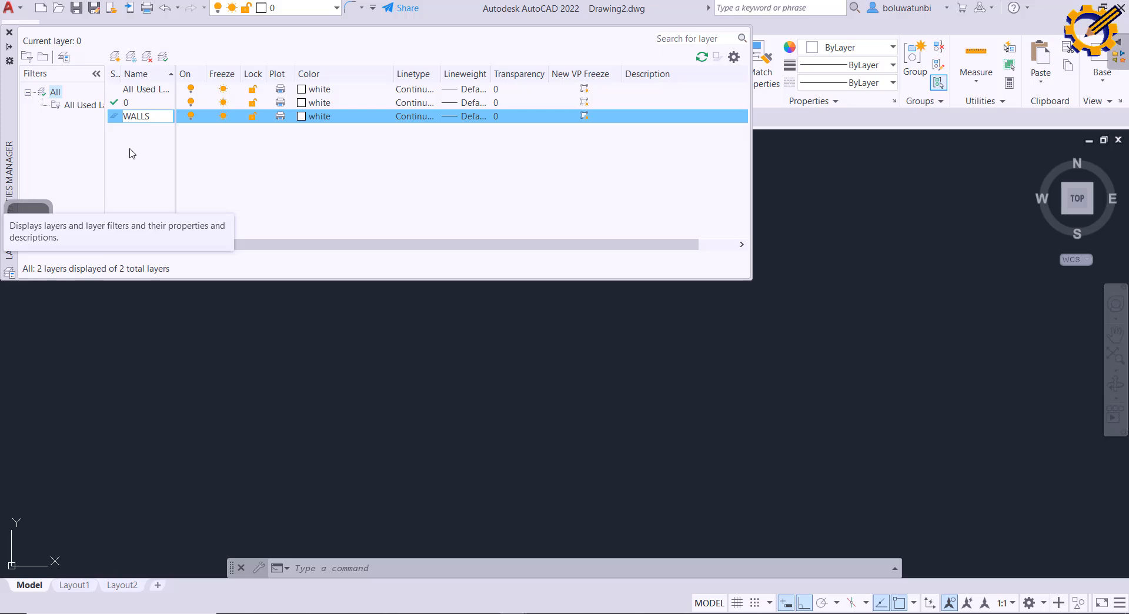
key("Return")
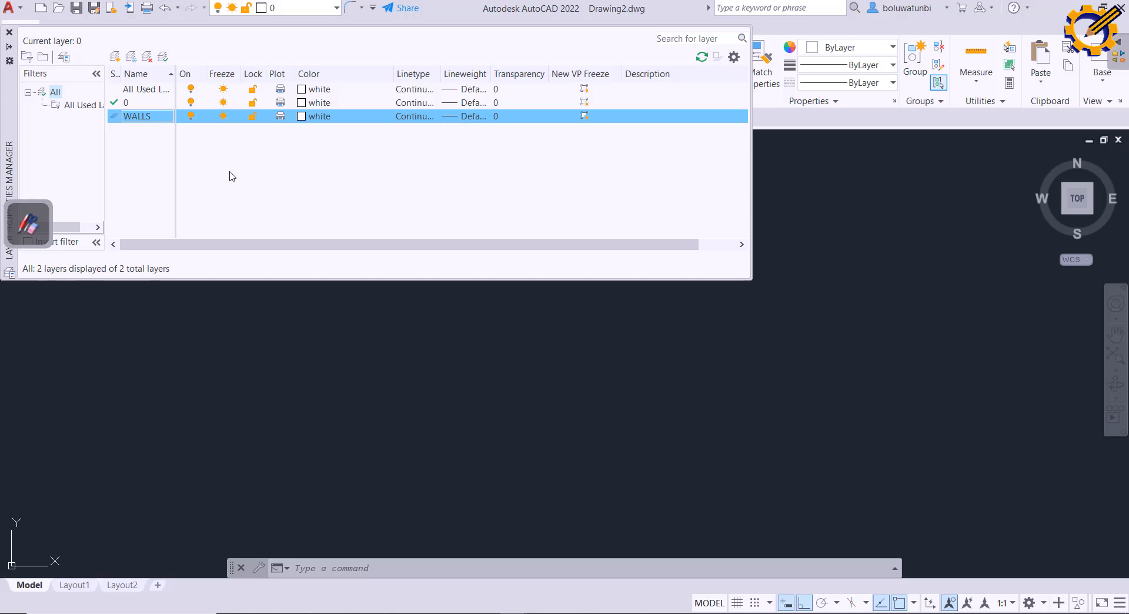
Step: Make WALLS the current layer and close the layer properties
double_click(147, 117)
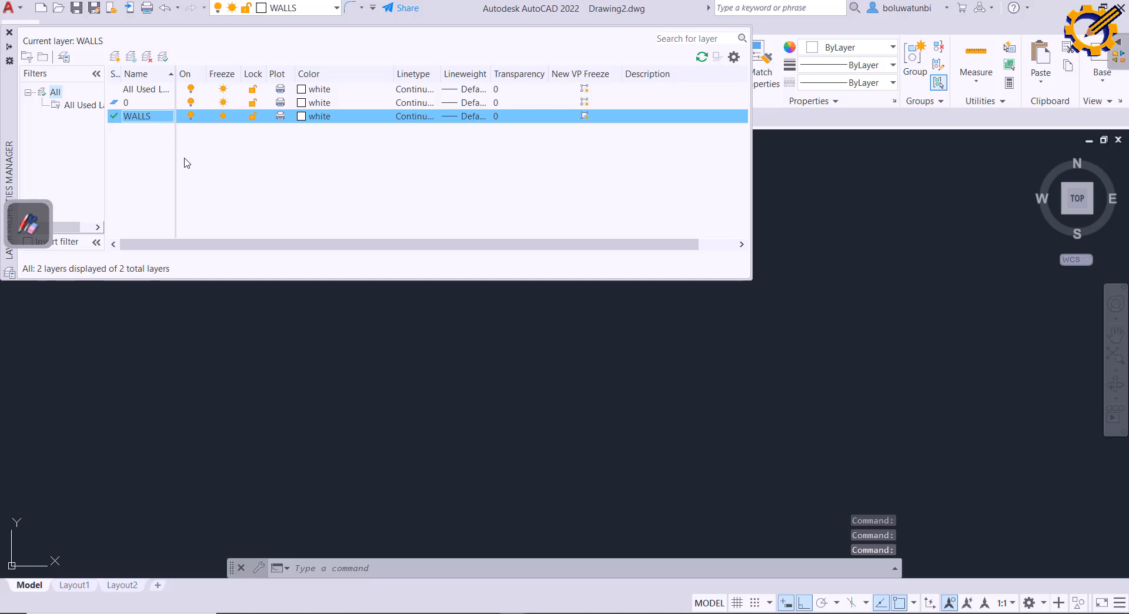
left_click(9, 33)
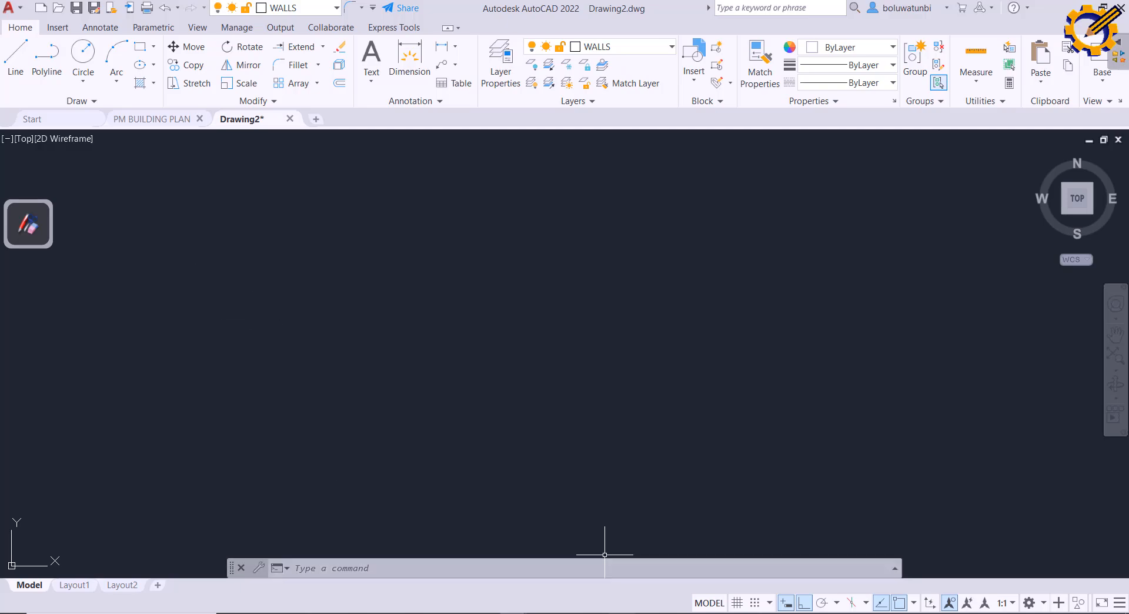
Step: Switch to the Arc 1282021.pdf exam sheet, close its AI assistant pane and examine the enlarged floor plan of question 1a
key("alt+Tab")
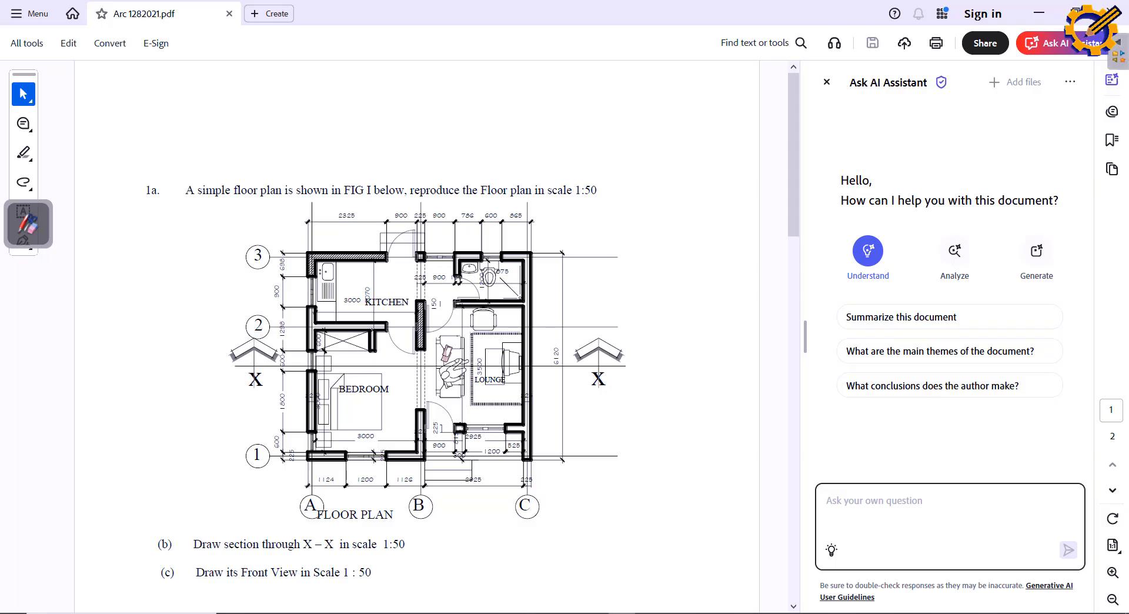
left_click(827, 82)
scroll(729, 158, "down", 2)
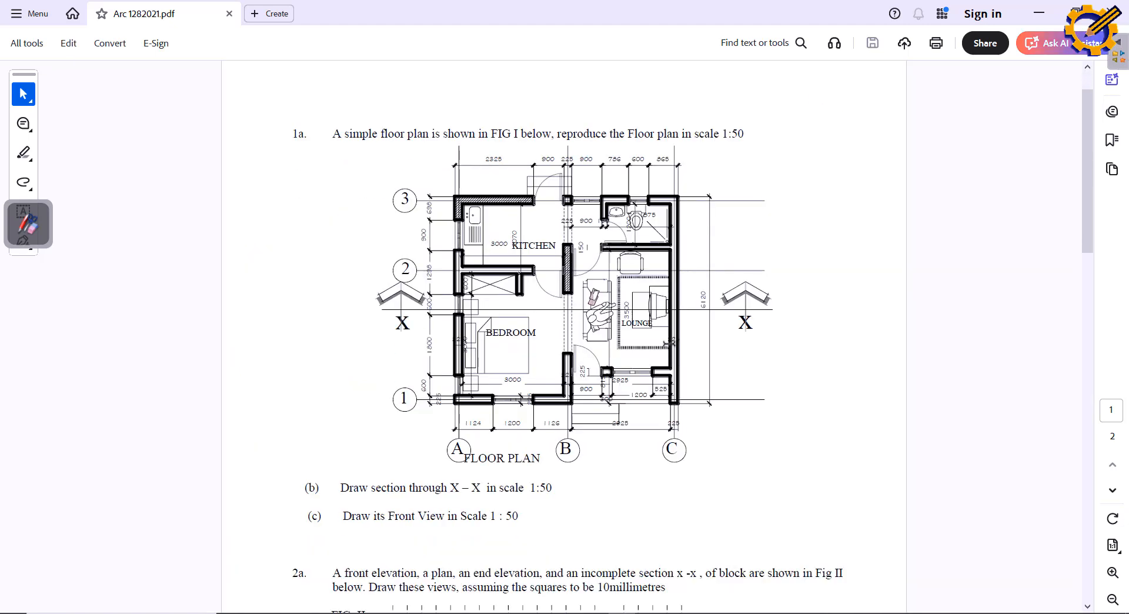
scroll(668, 344, "up", 3, "ctrl")
scroll(668, 325, "up", 2)
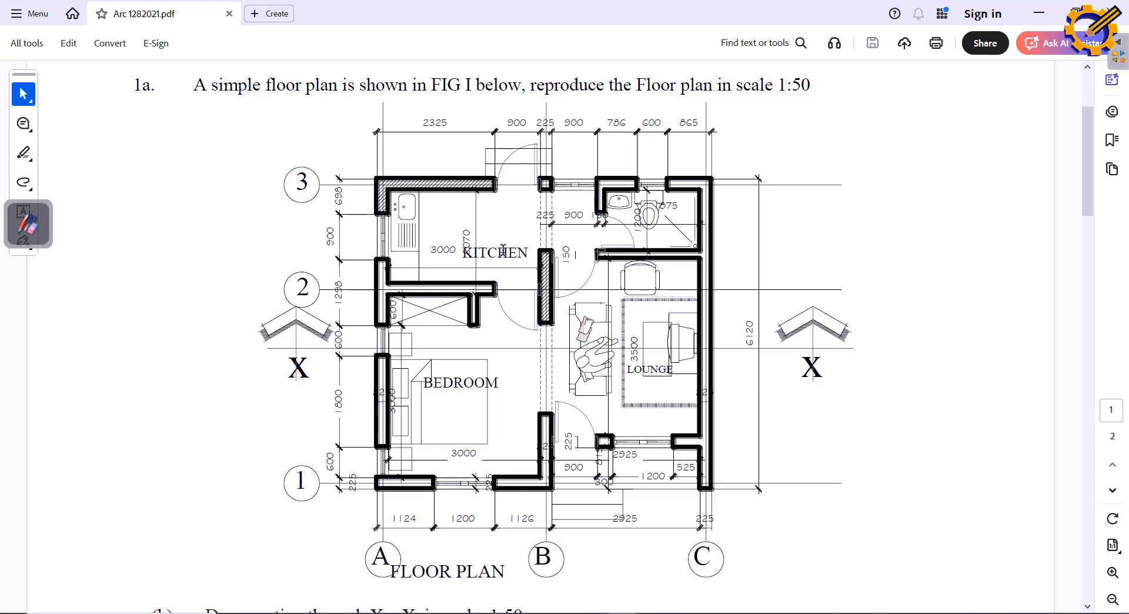
Step: Return to Drawing2 in AutoCAD and draw two separate vertical lines side by side on the WALLS layer
mouse_move(517, 612)
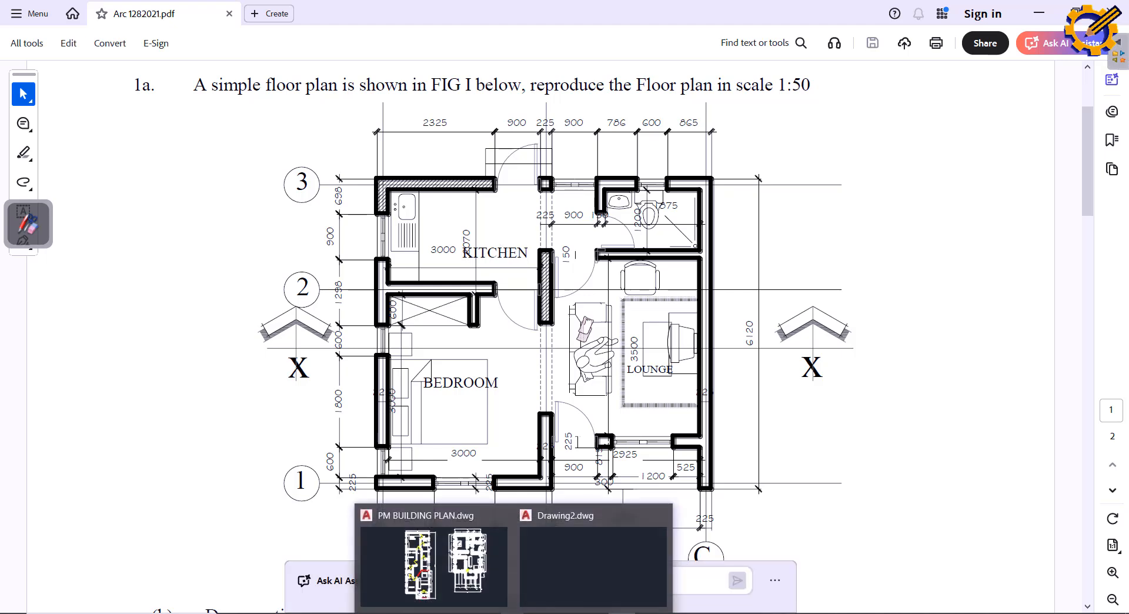
left_click(560, 566)
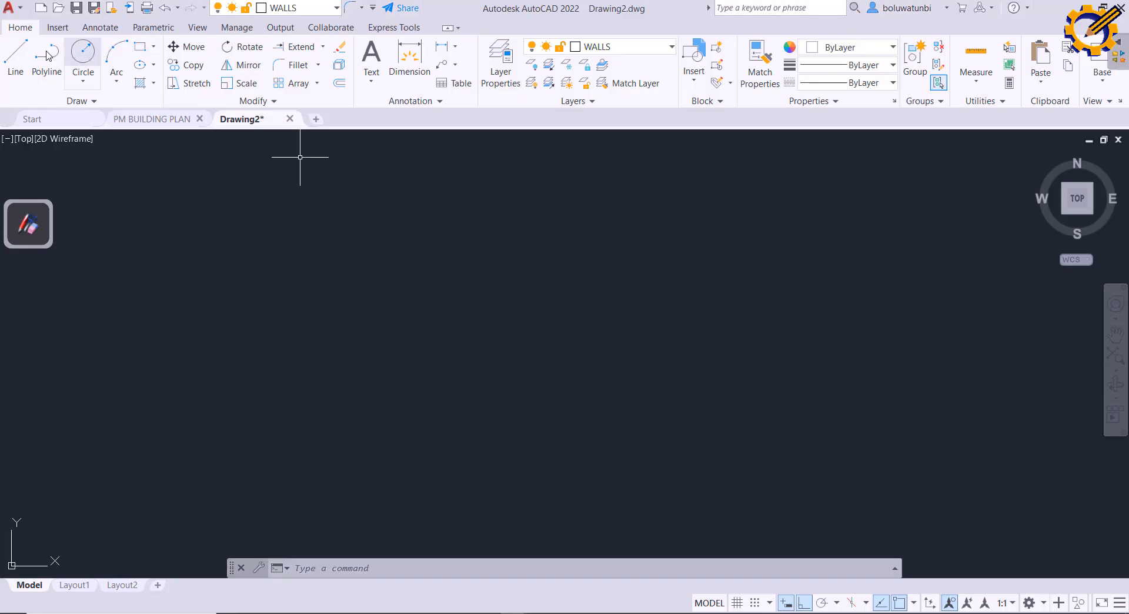
left_click(16, 56)
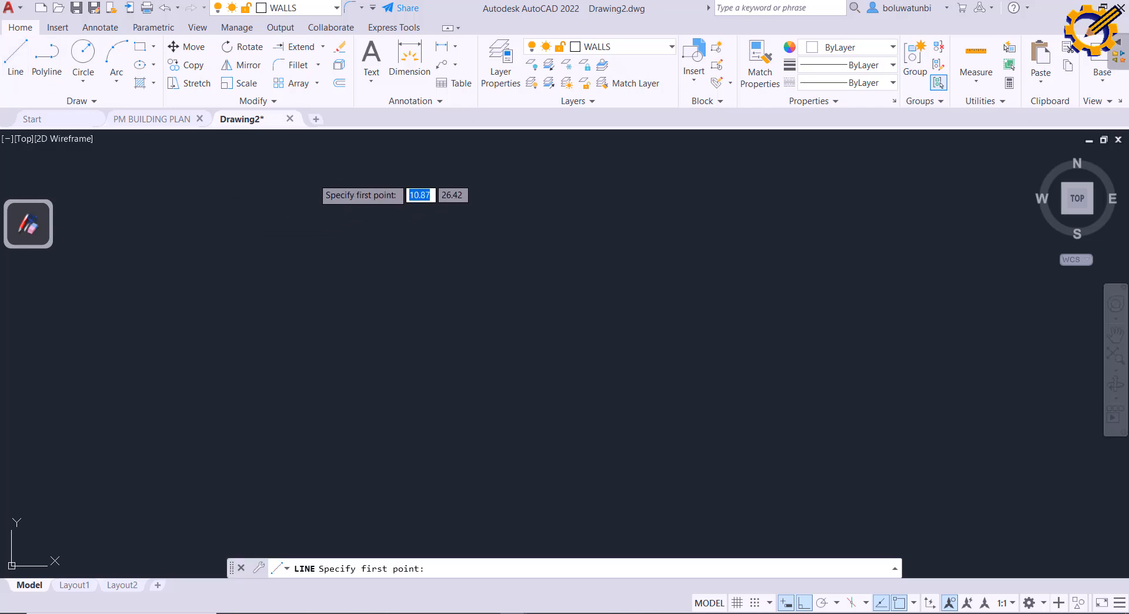
left_click(312, 178)
left_click(313, 348)
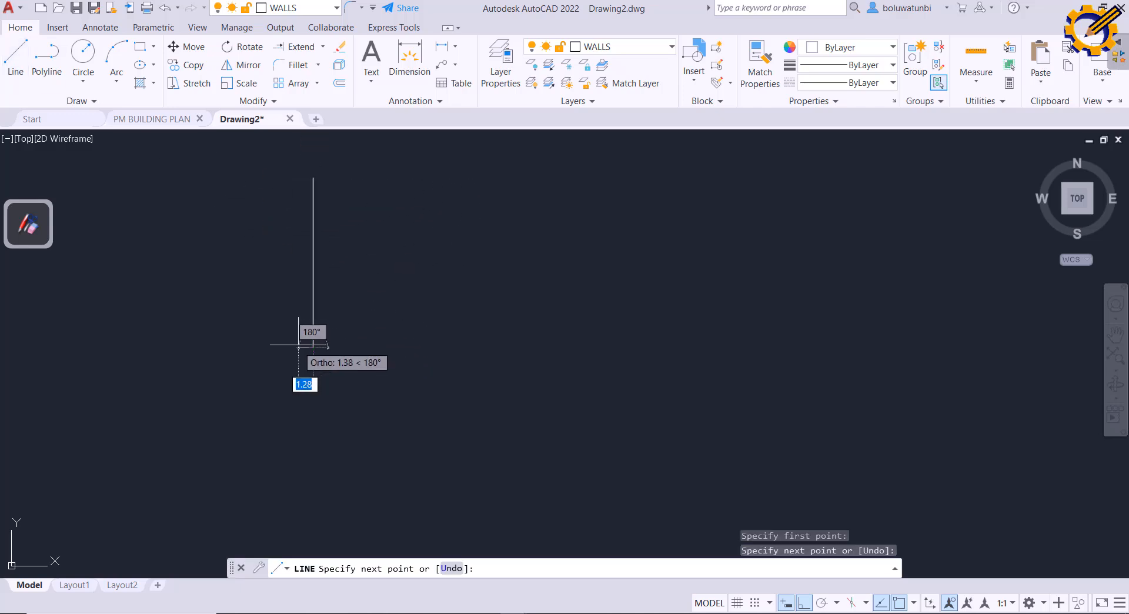
key("Escape")
key("space")
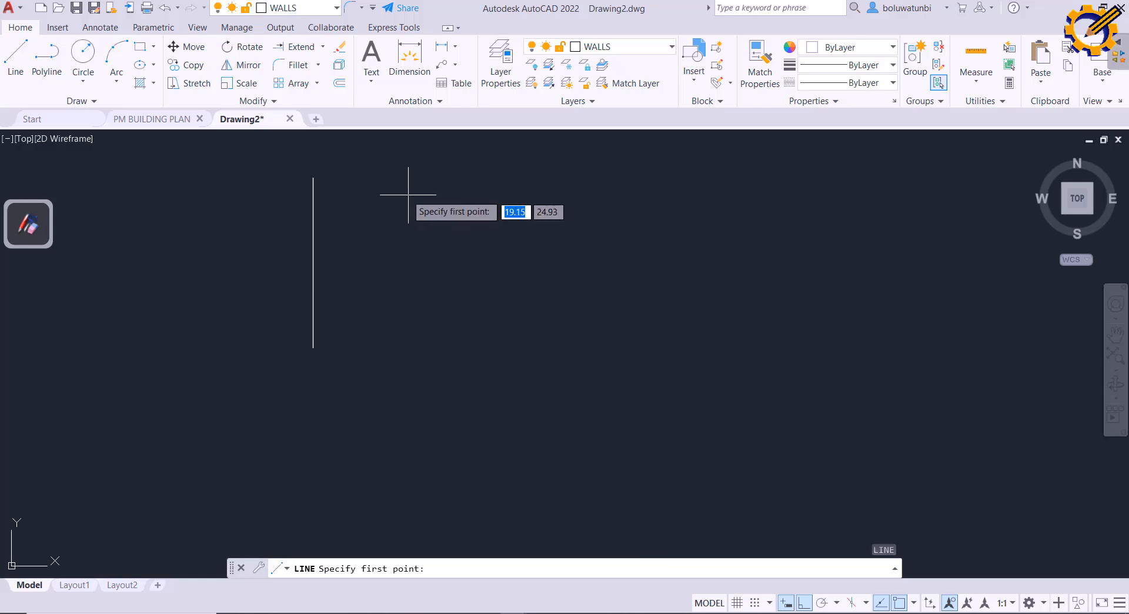
left_click(363, 174)
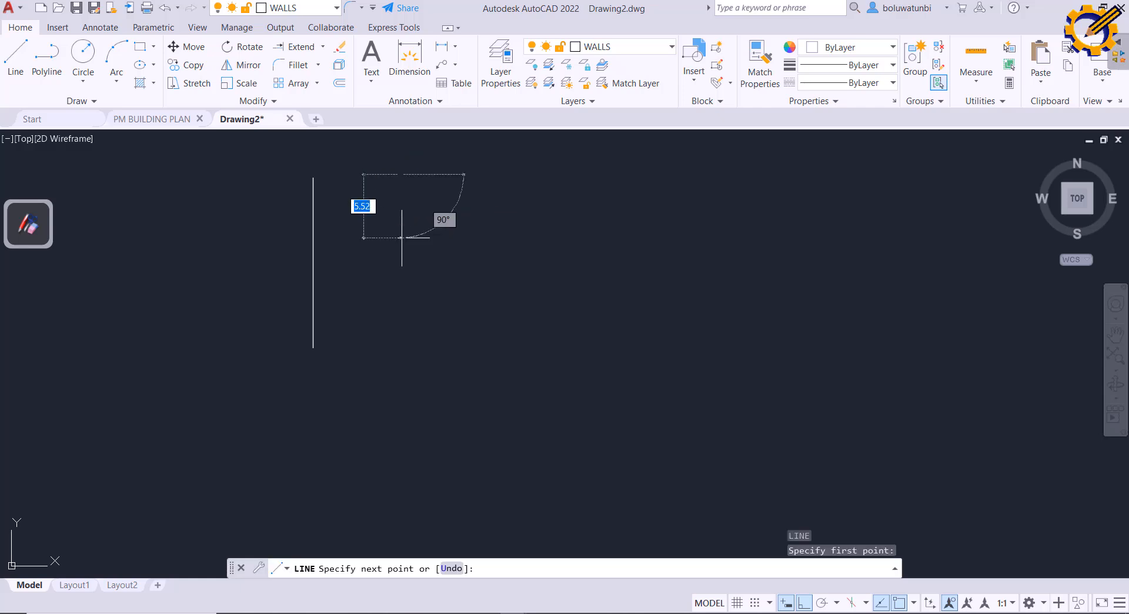
left_click(392, 351)
key("Escape")
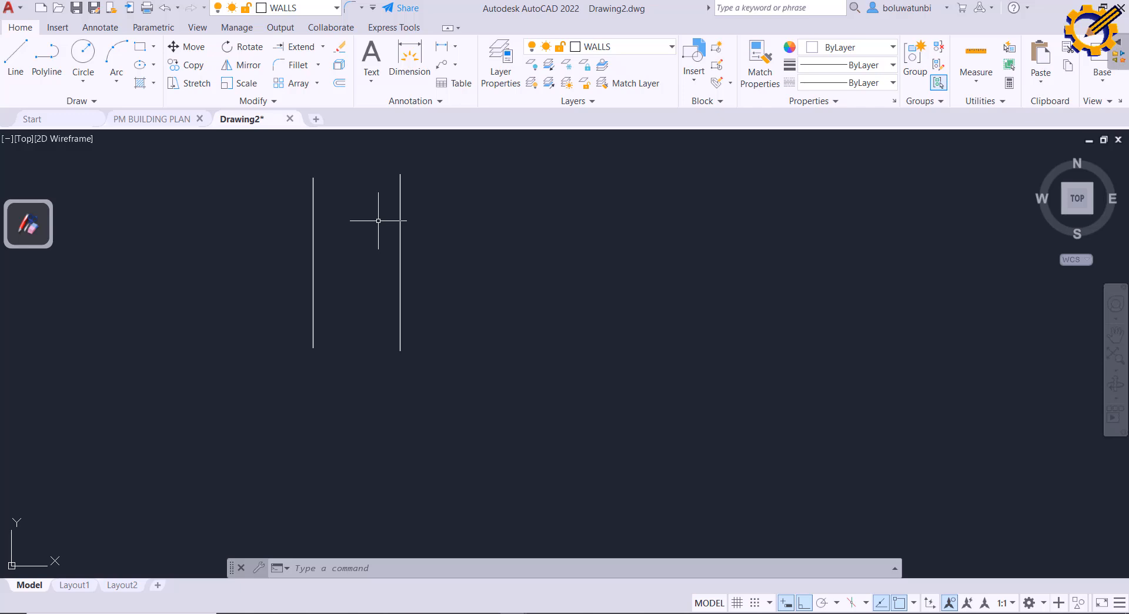
Step: Erase both vertical lines from the drawing
left_click(433, 388)
left_click(293, 175)
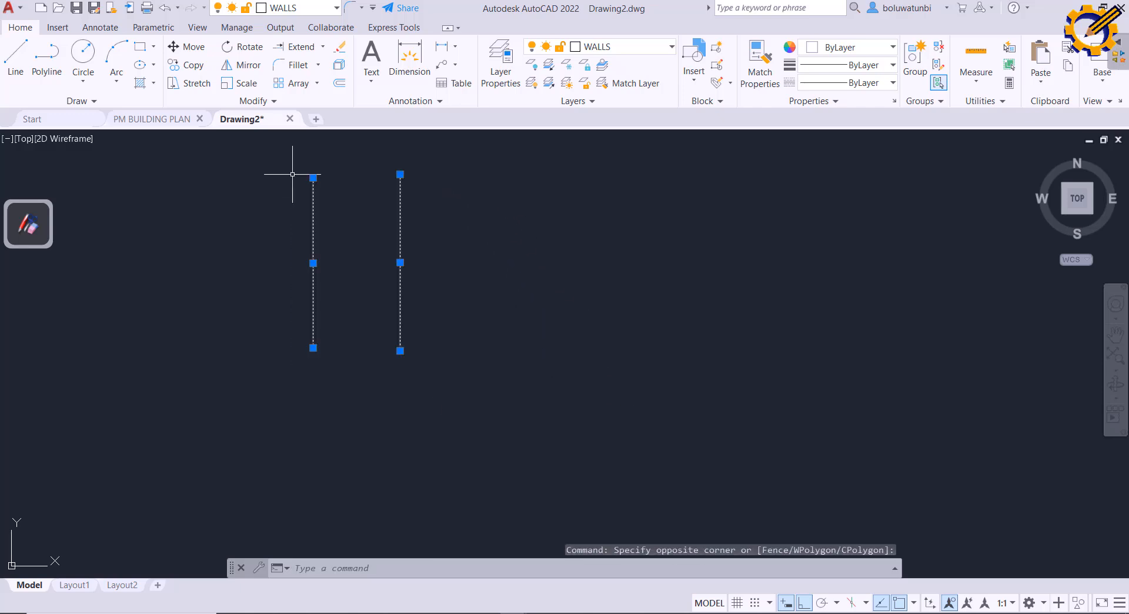
key("Delete")
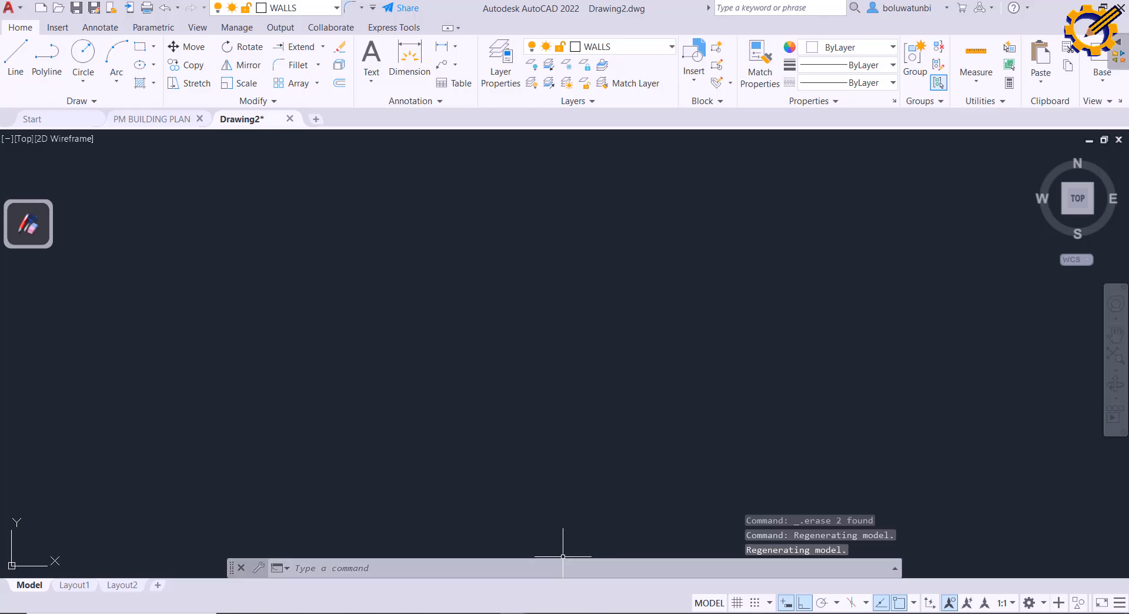
Step: Check the floor plan PDF and the Google Meet call, minimize the call window and return to Drawing2 in AutoCAD
key("alt+Tab")
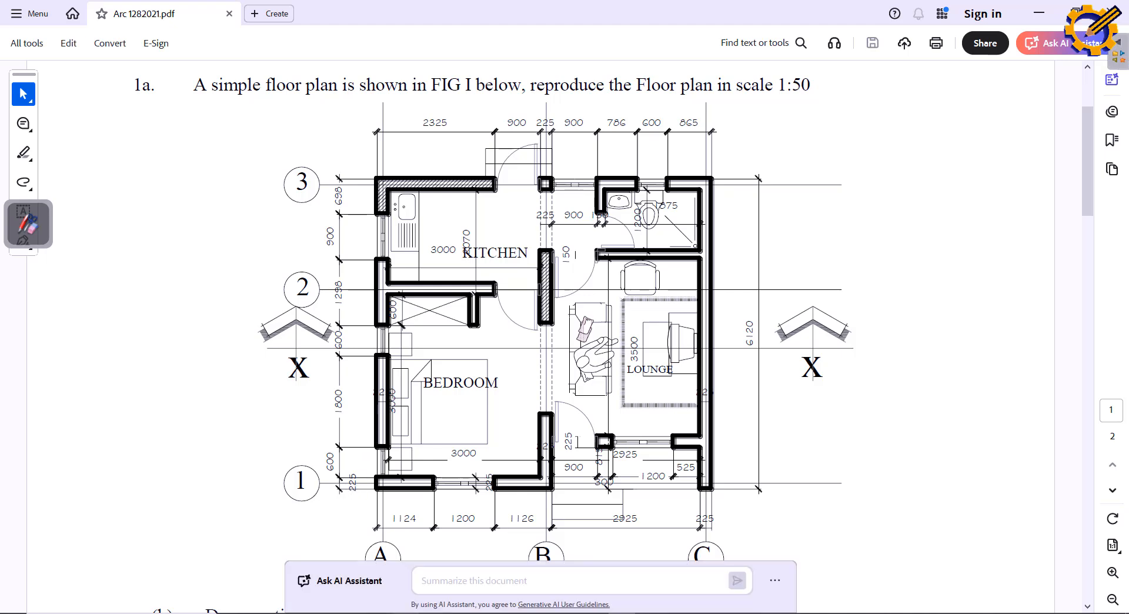
mouse_move(378, 613)
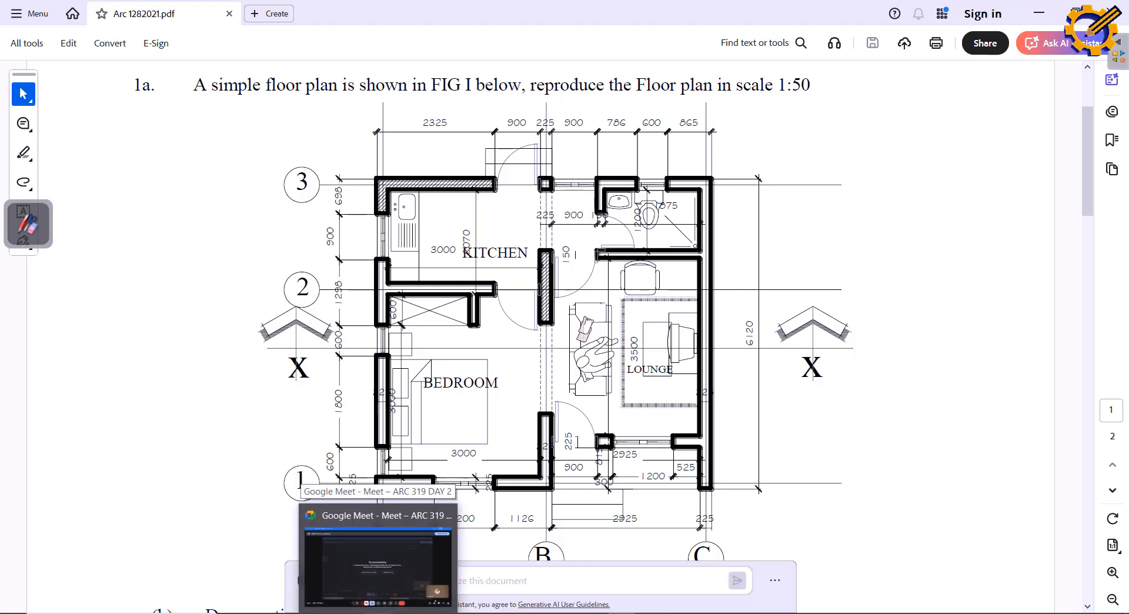
left_click(378, 564)
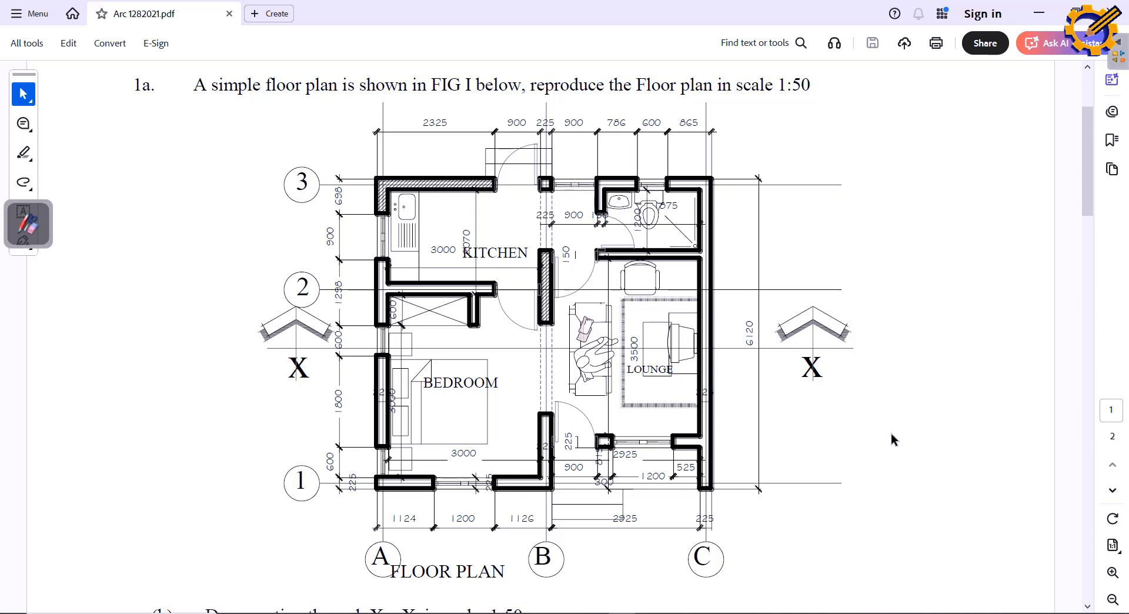
key("alt+Tab")
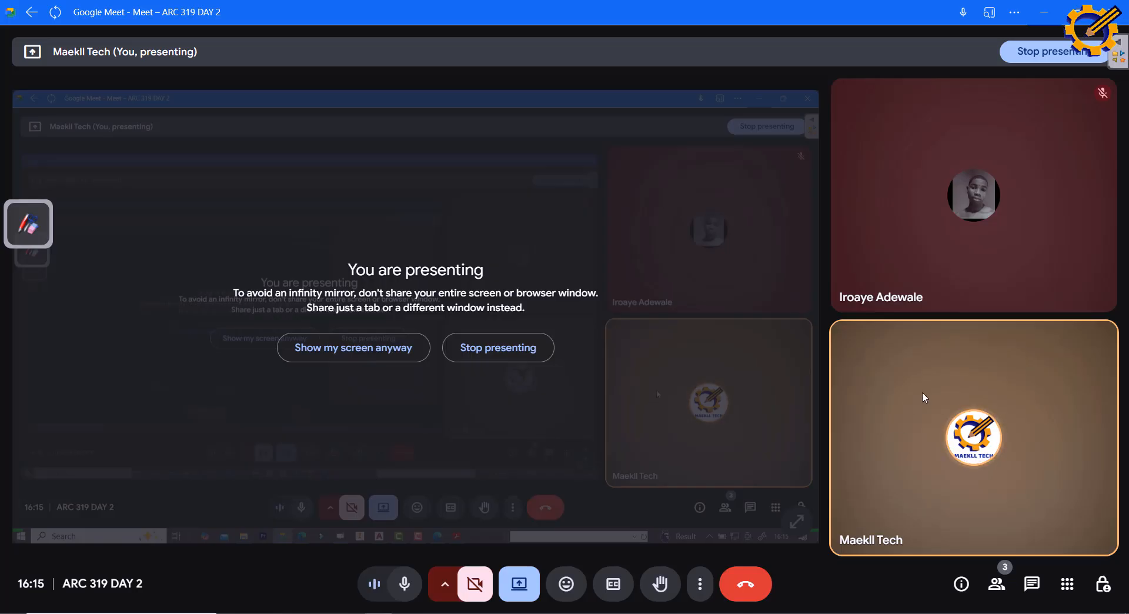
left_click(1050, 12)
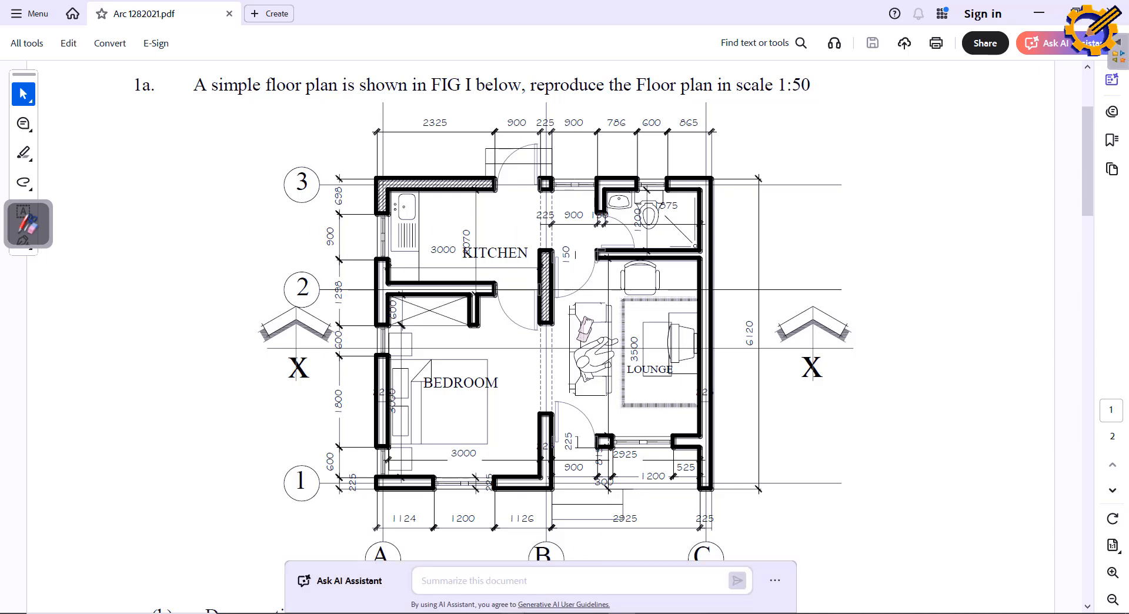
mouse_move(516, 611)
left_click(565, 563)
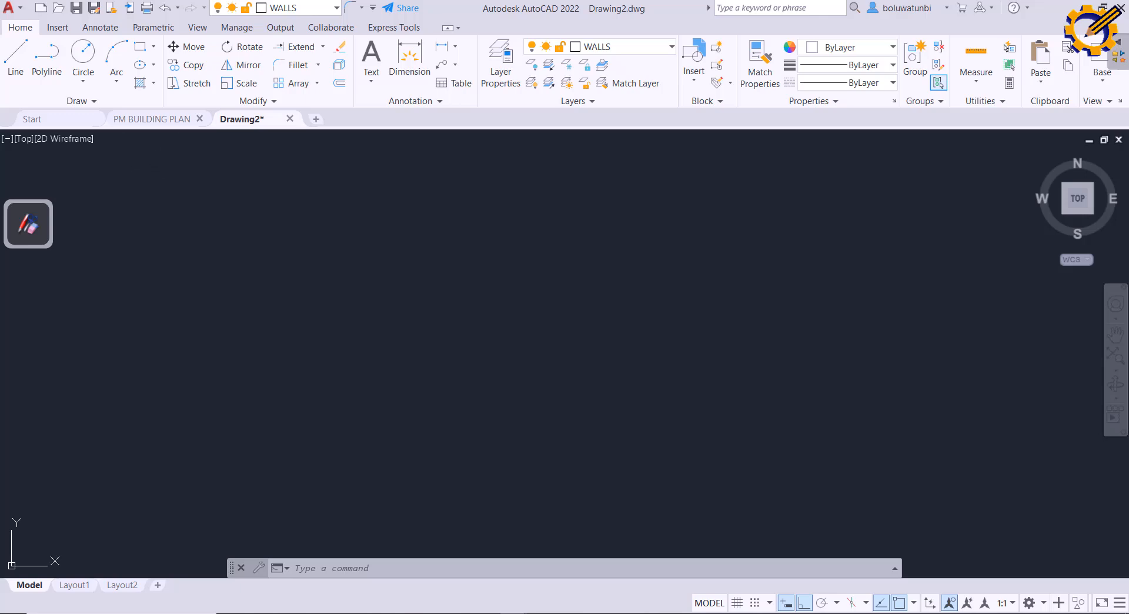
Step: Open the PM BUILDING PLAN drawing and examine its rooms, walls and doors up close
left_click(151, 120)
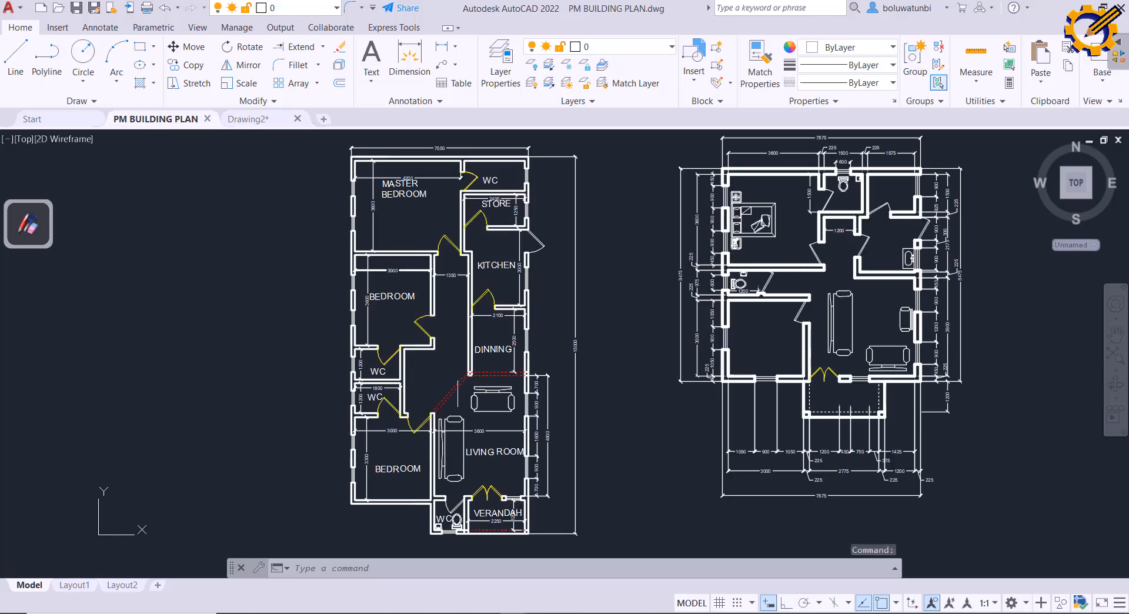
scroll(452, 286, "up", 3)
scroll(447, 294, "down", 3)
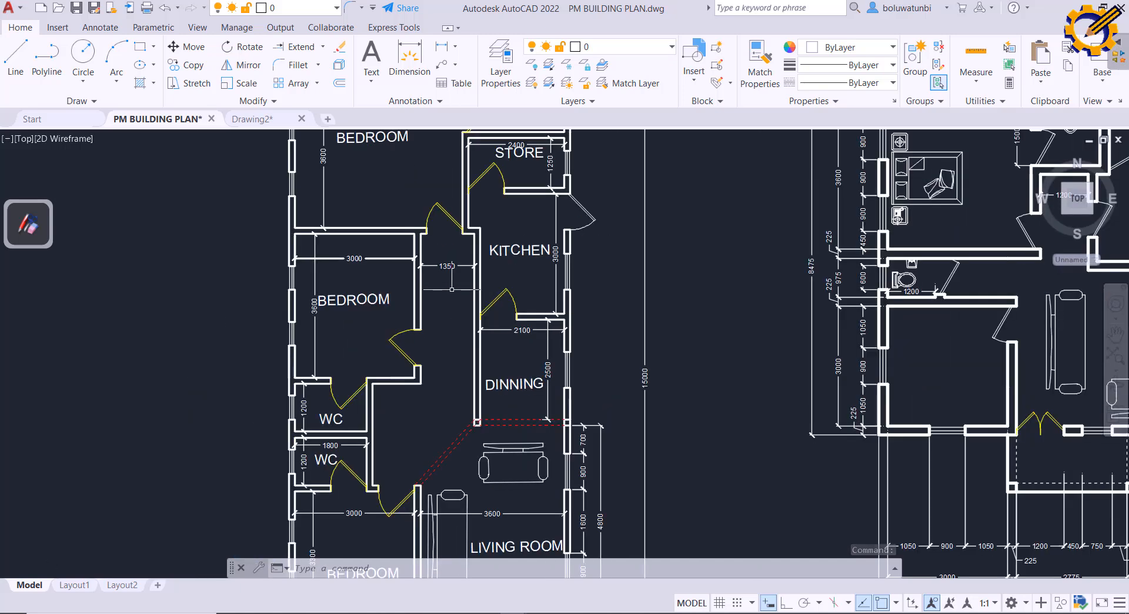
scroll(451, 289, "up", 2)
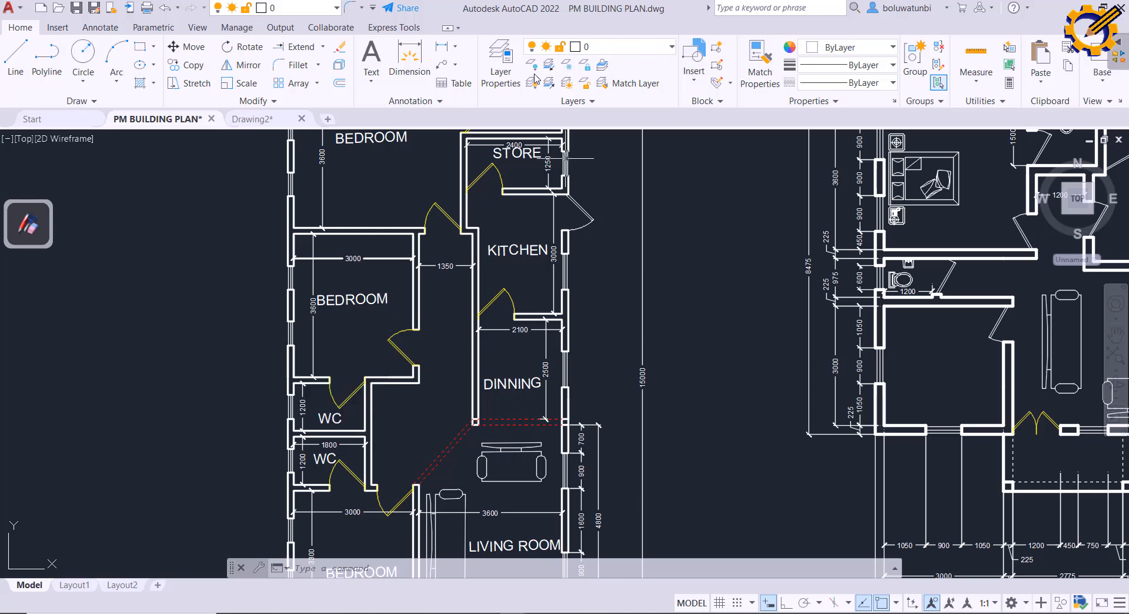
Step: Set the color of the 900MM layer in PM BUILDING PLAN to magenta (index color 6) and close the layer properties
left_click(500, 69)
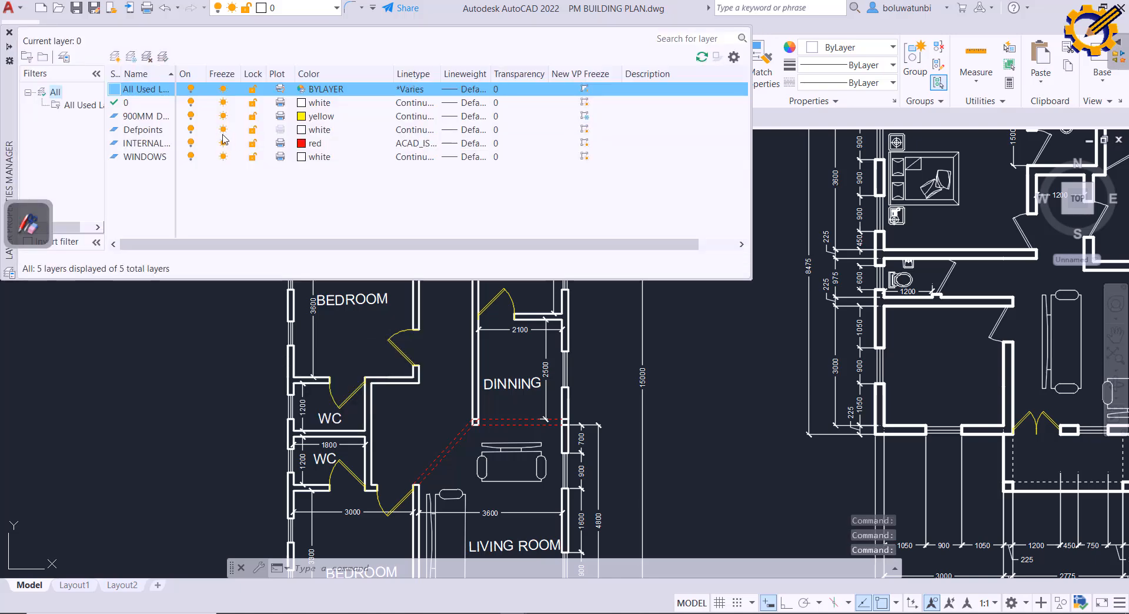
left_click(151, 118)
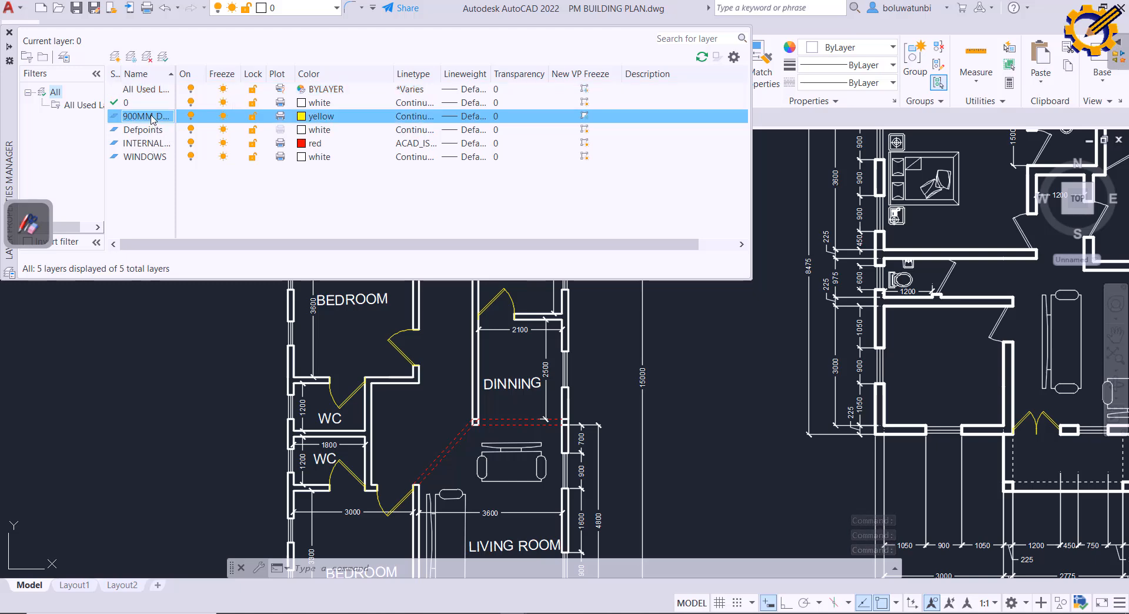
left_click(332, 116)
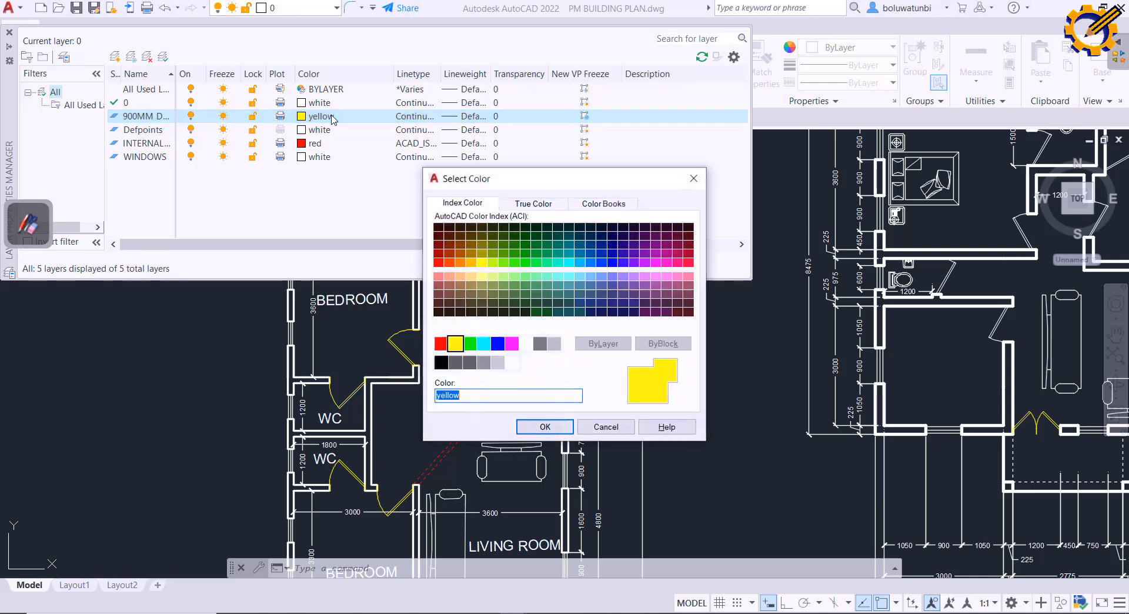
left_click(512, 344)
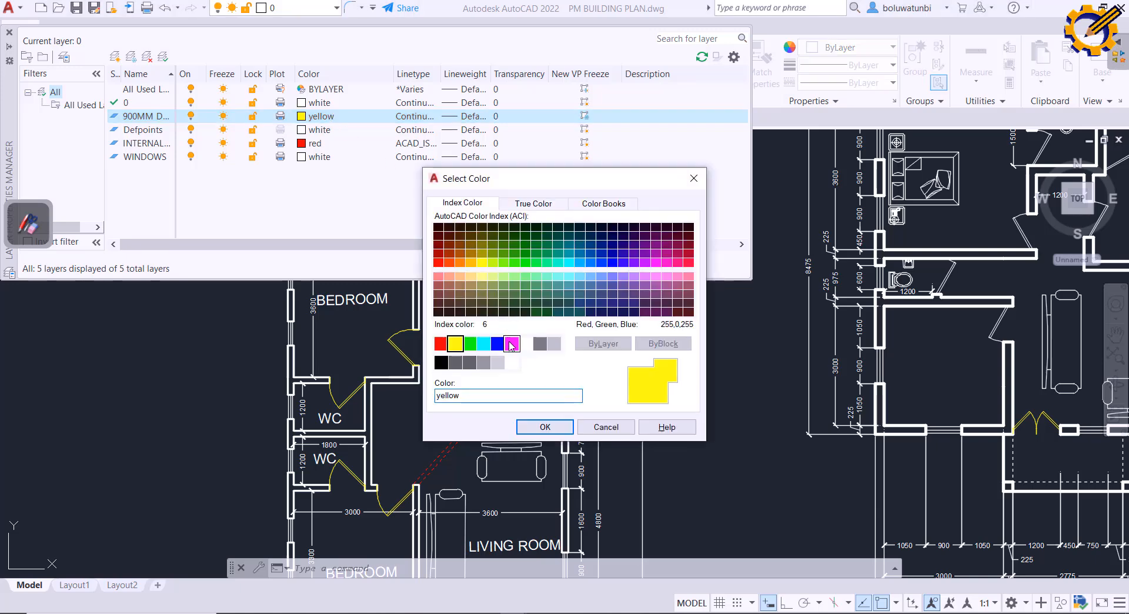
left_click(545, 427)
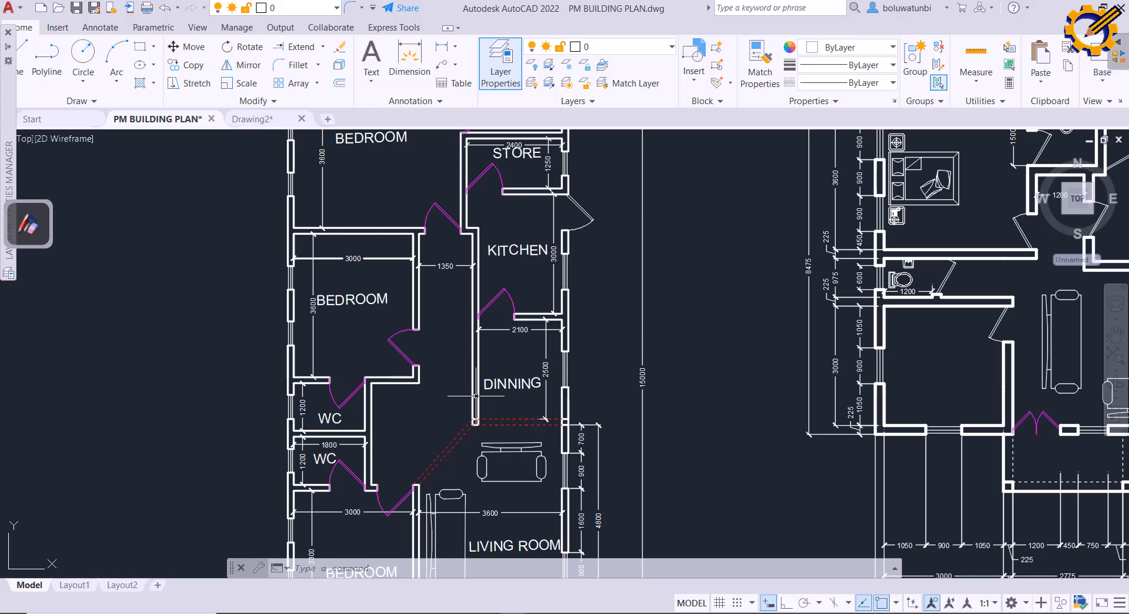
left_click(7, 32)
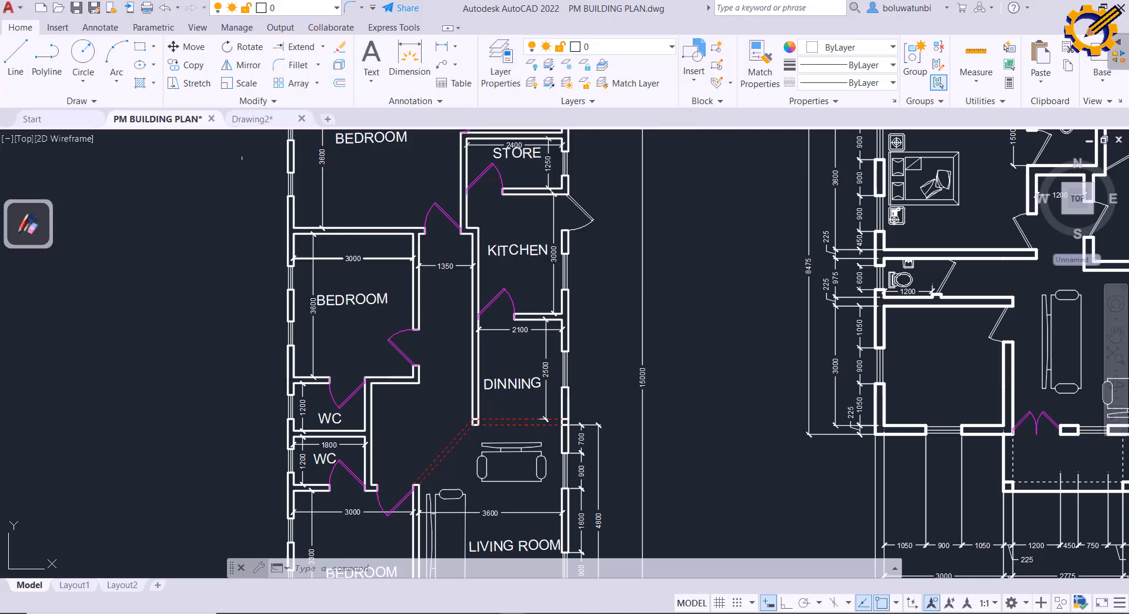
Step: Return to Drawing2, open its layer properties, and switch the current layer to 0 and back to WALLS
left_click(252, 119)
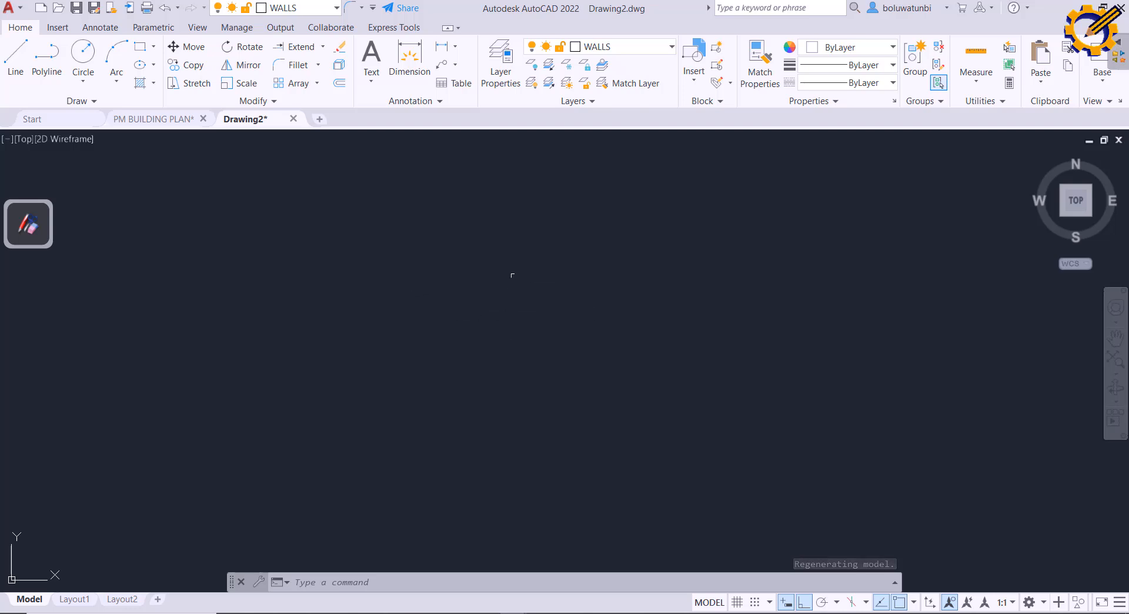
left_click(508, 88)
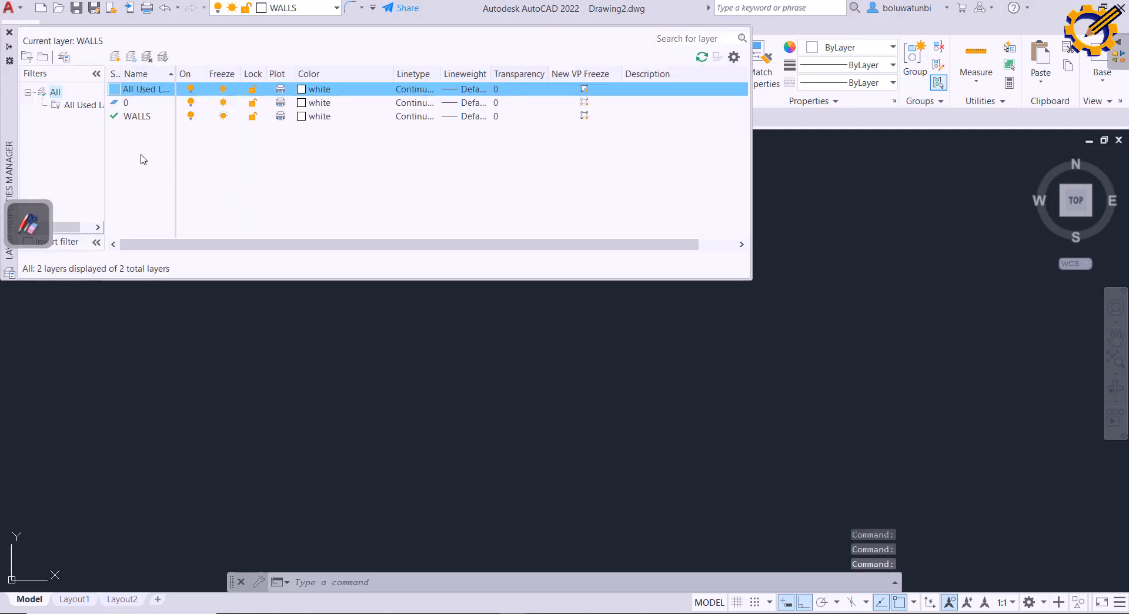
right_click(138, 154)
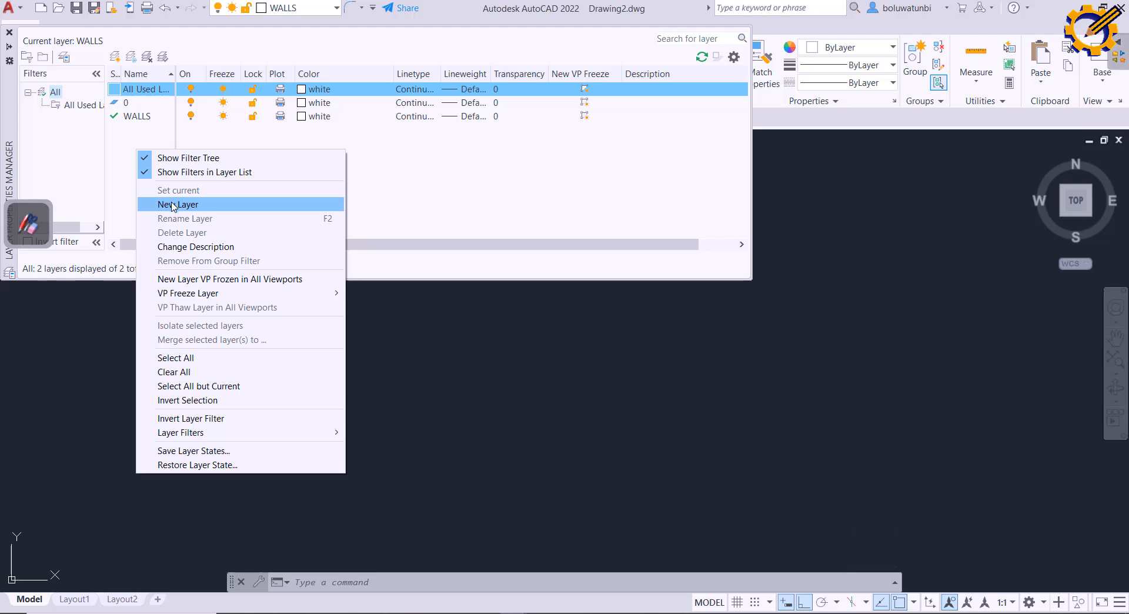
left_click(389, 197)
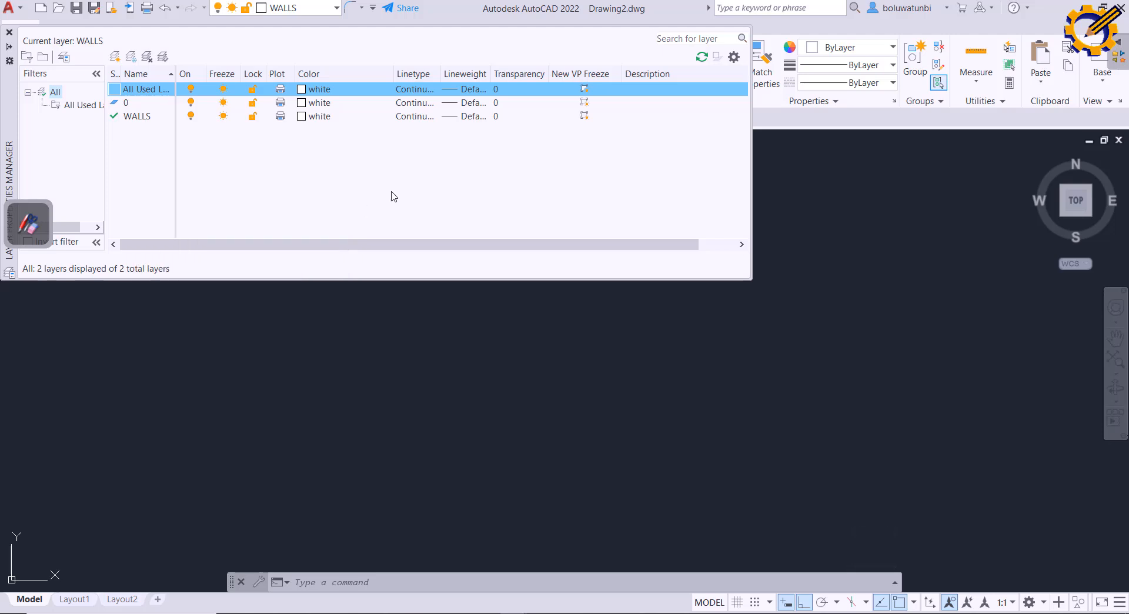
double_click(139, 104)
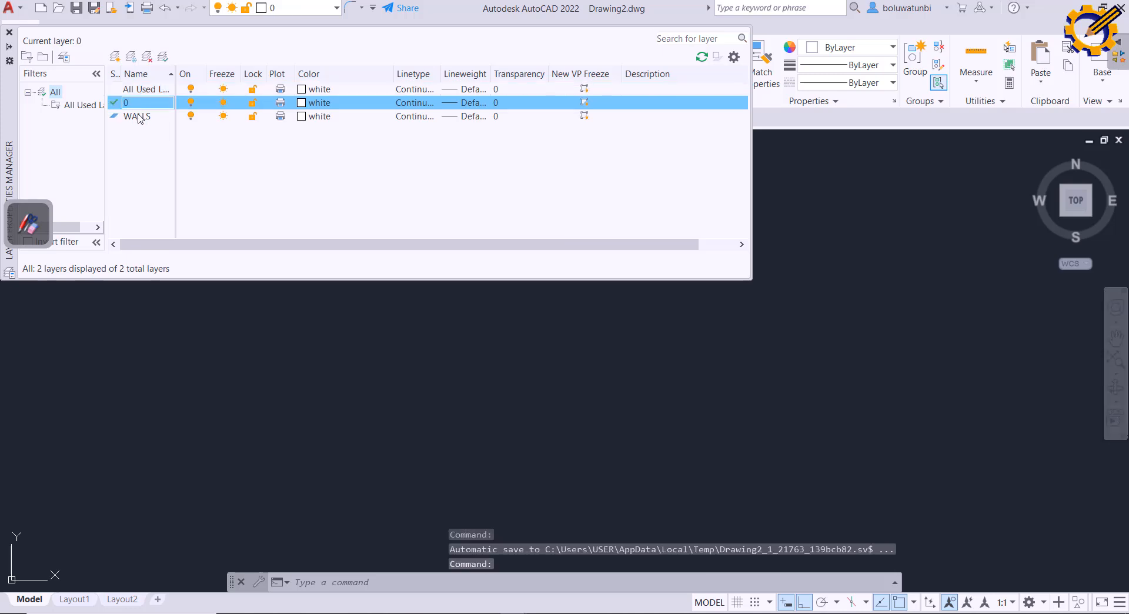
double_click(139, 117)
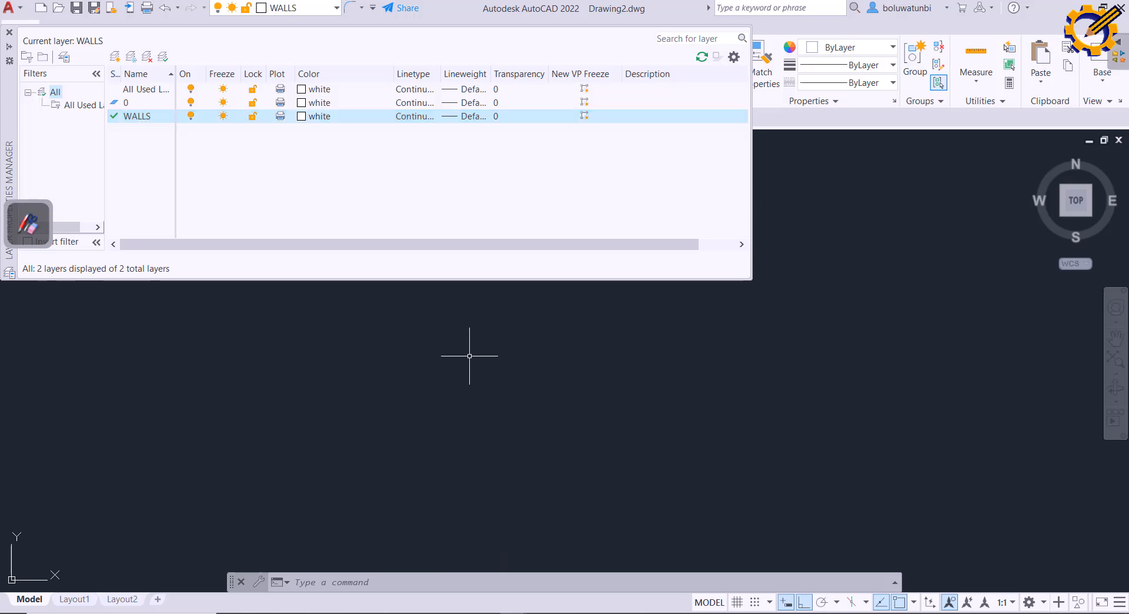
Step: Close the layer properties and review the enabled object snap modes in the drafting settings while starting a line
left_click(9, 32)
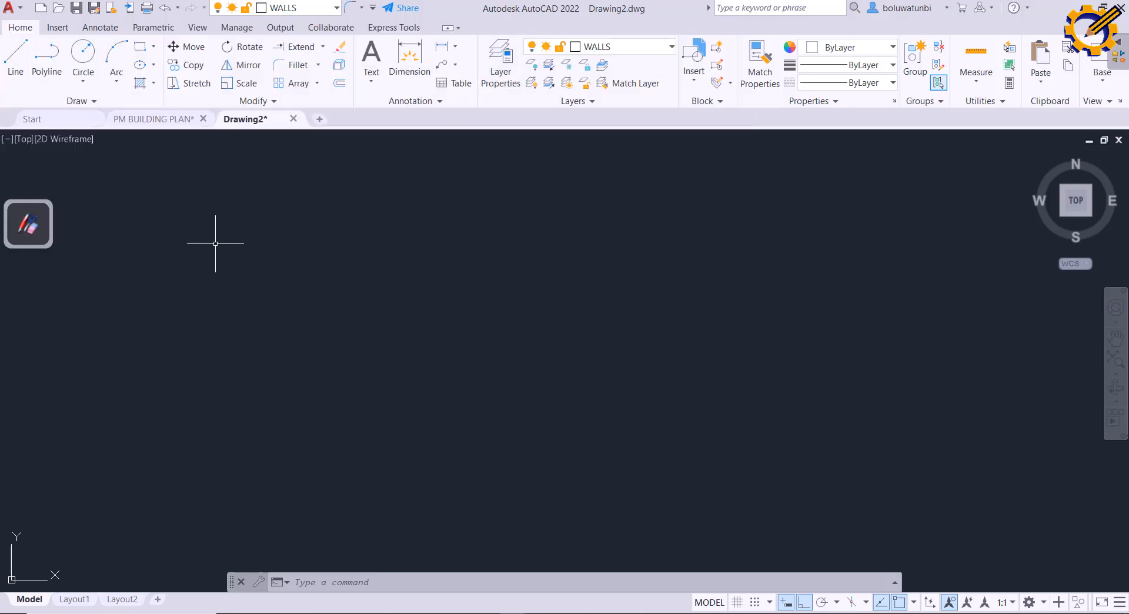
left_click(15, 56)
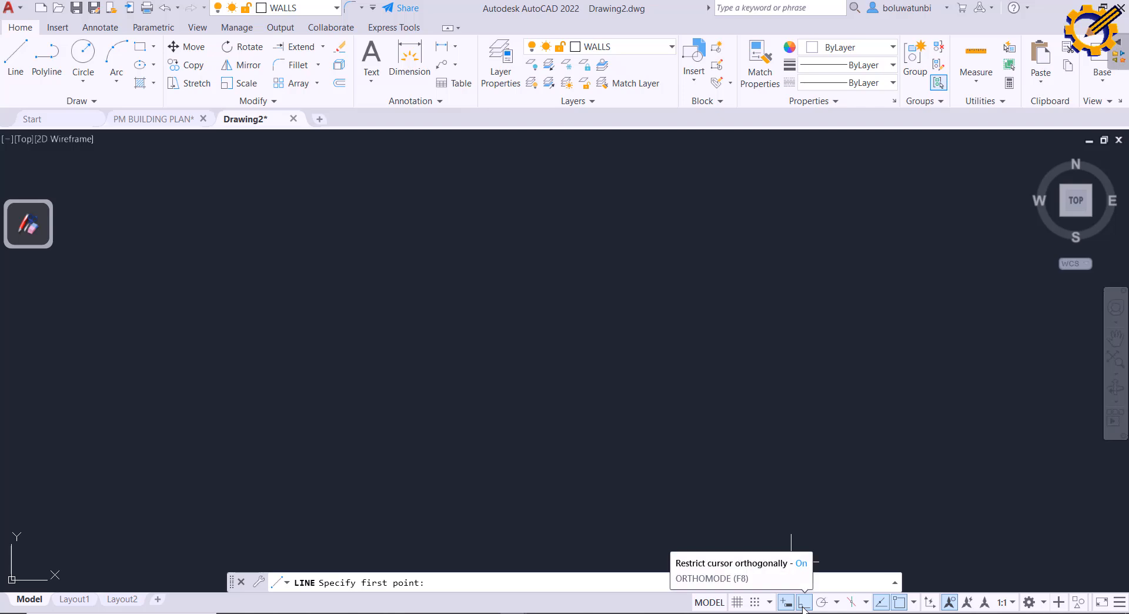
left_click(915, 603)
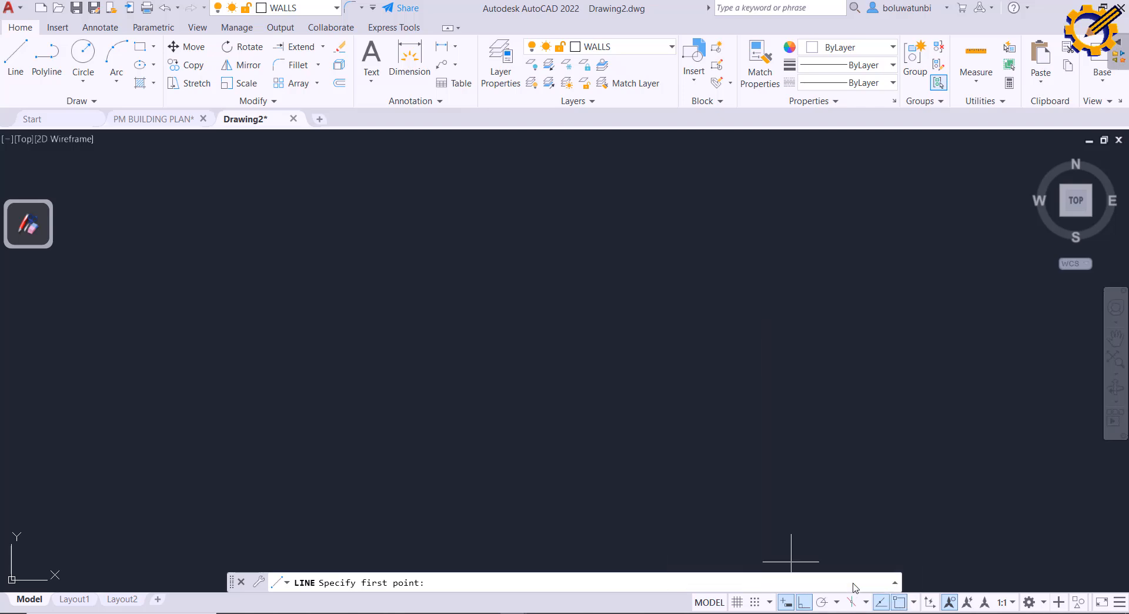
left_click(855, 585)
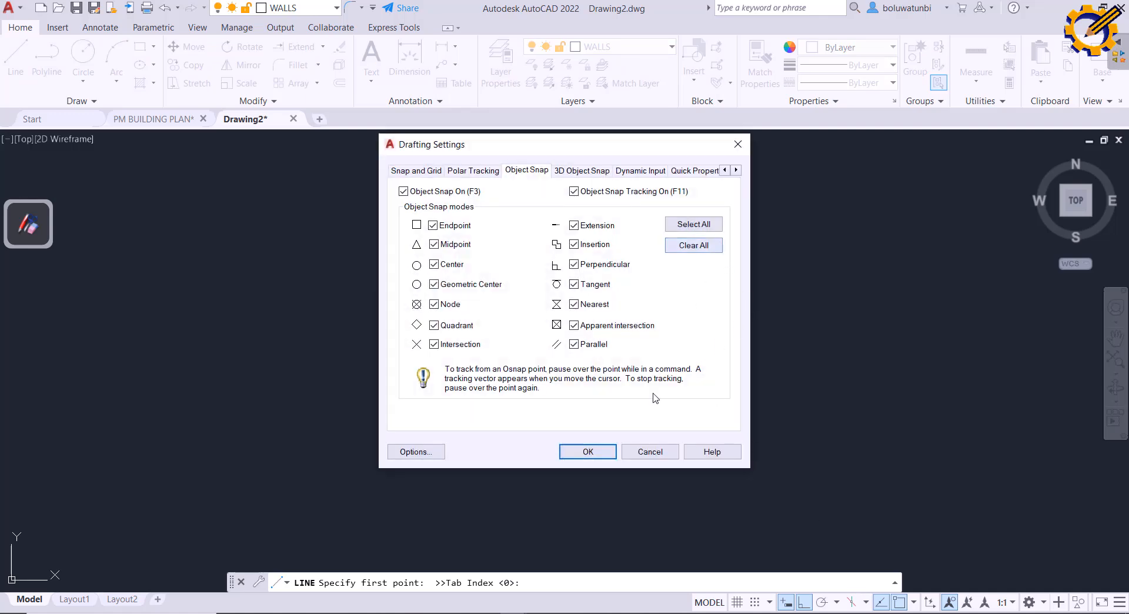
left_click(647, 453)
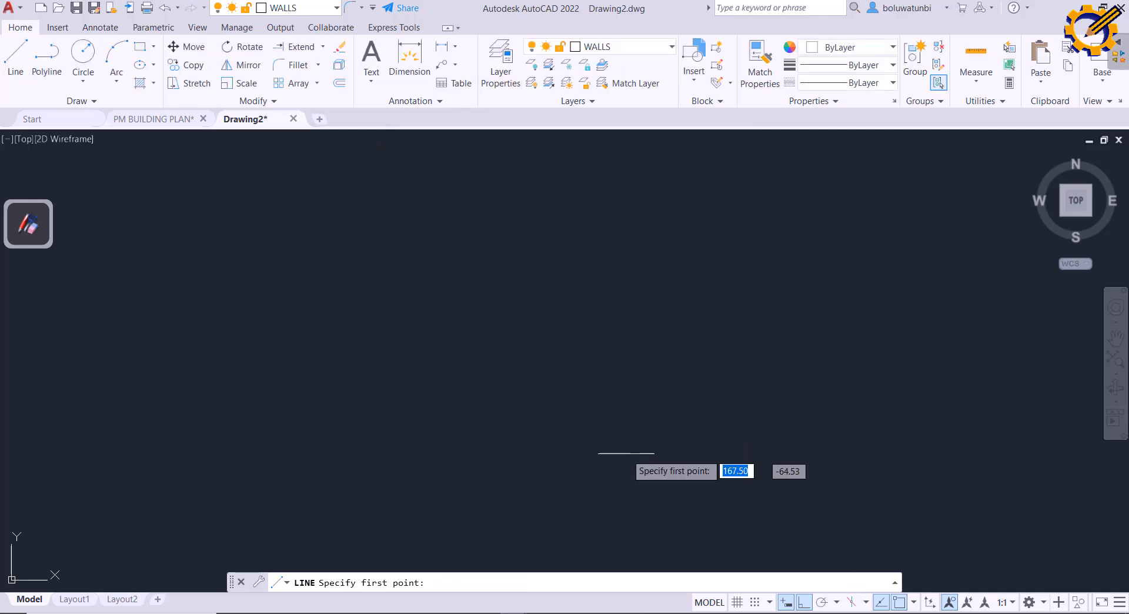
Step: Draw a vertical line 10000 long straight downward on the WALLS layer
left_click(205, 160)
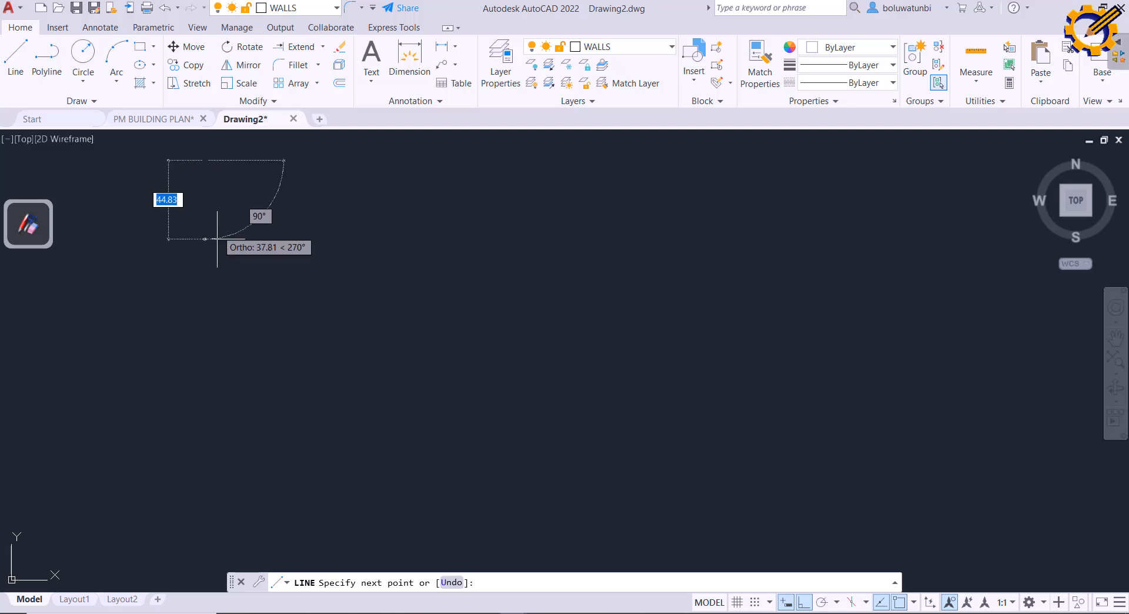
scroll(209, 411, "down", 2)
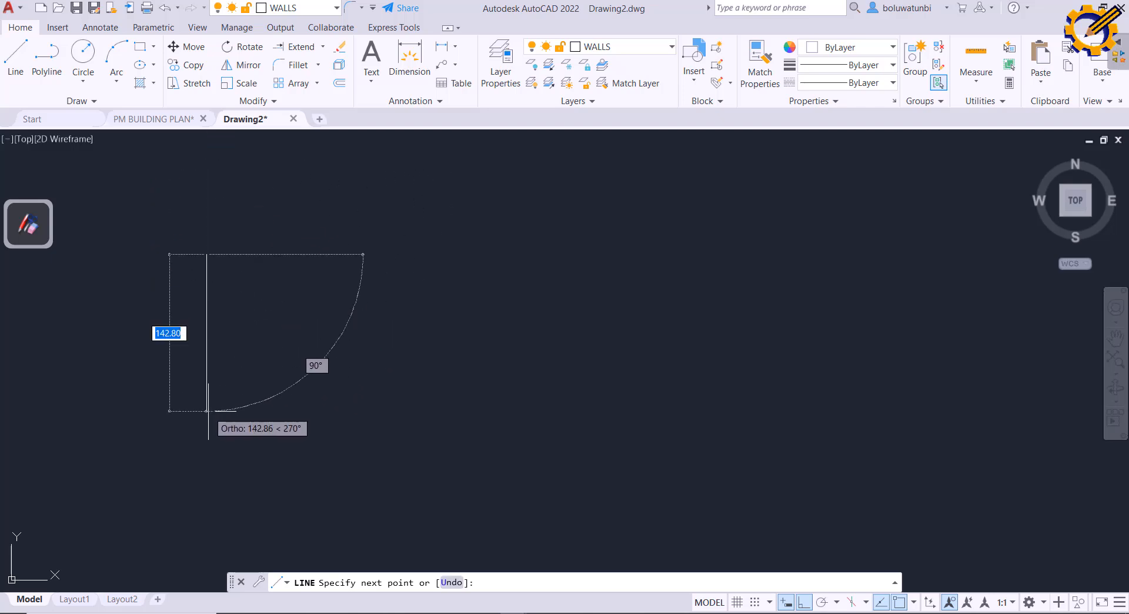
middle_click_drag(209, 411, 243, 309)
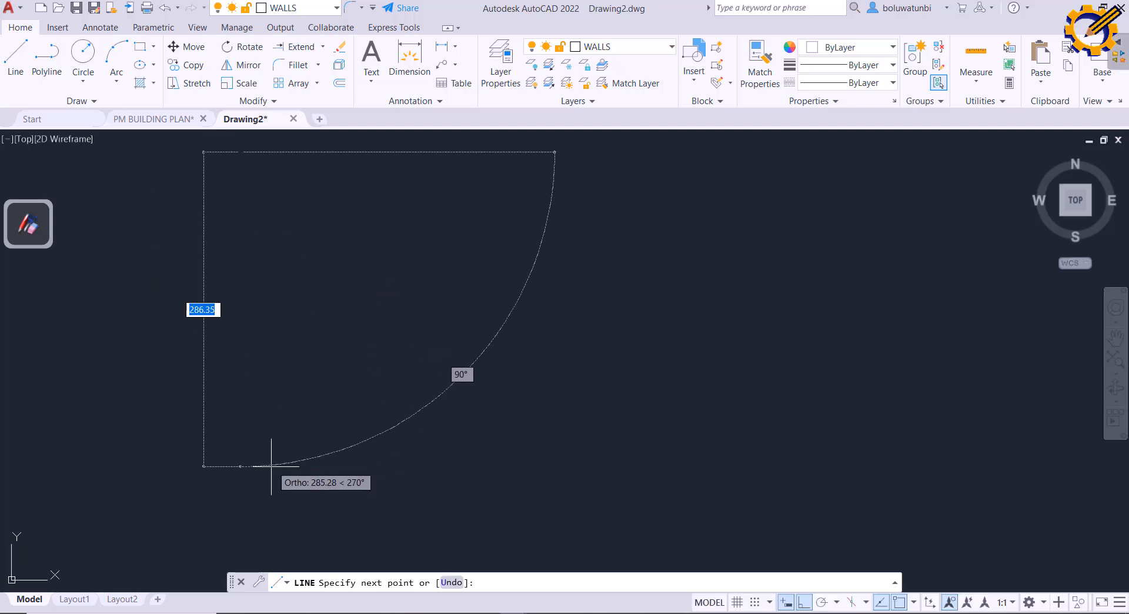
scroll(265, 494, "down", 2)
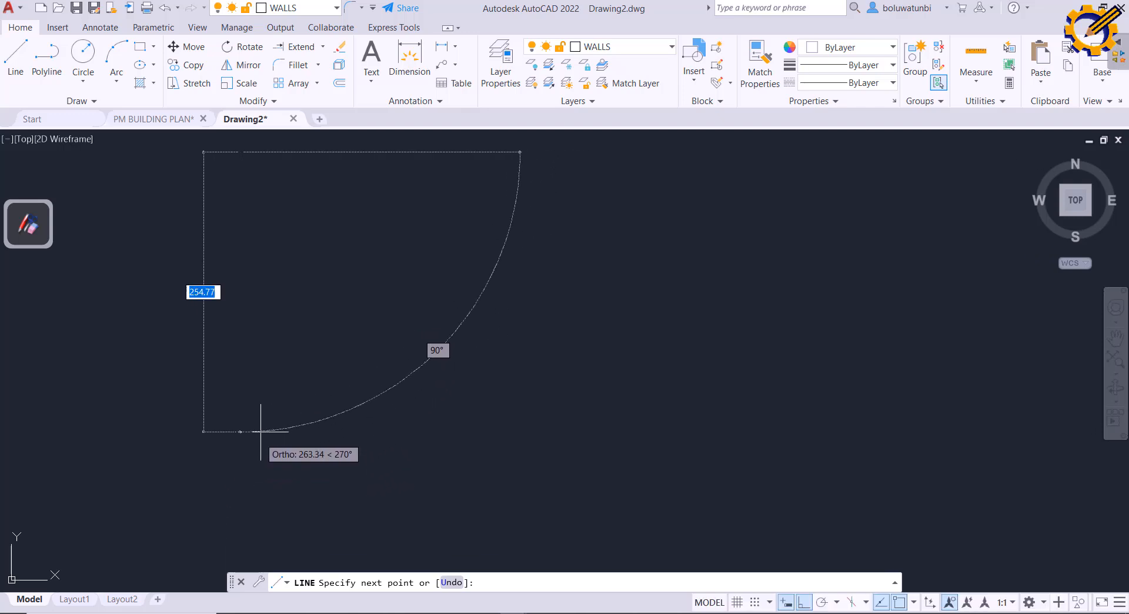
middle_click_drag(240, 504, 240, 461)
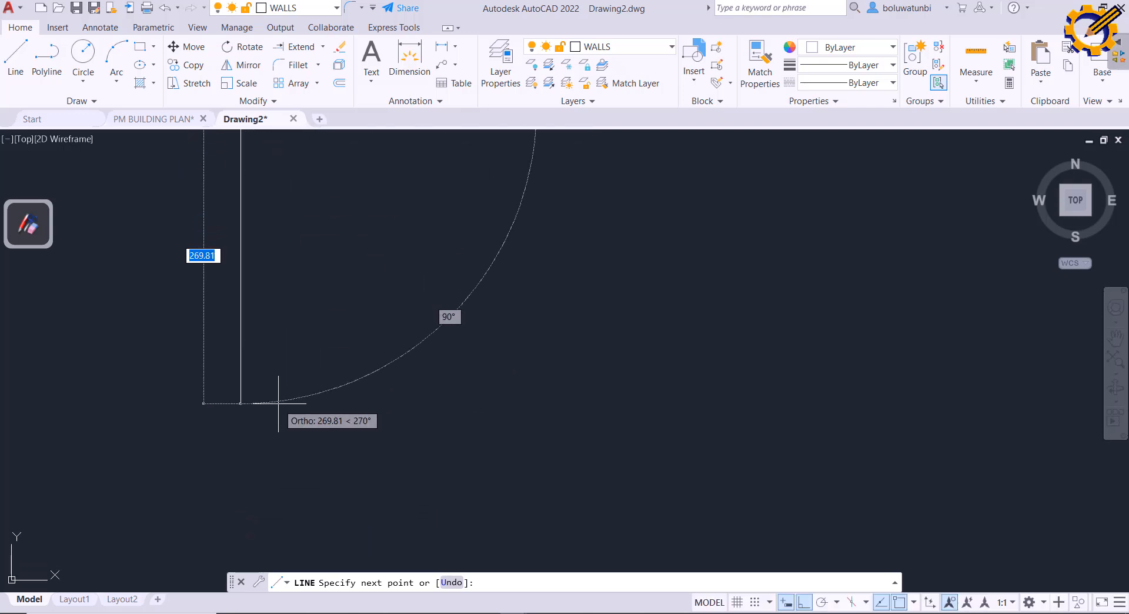
type("10000")
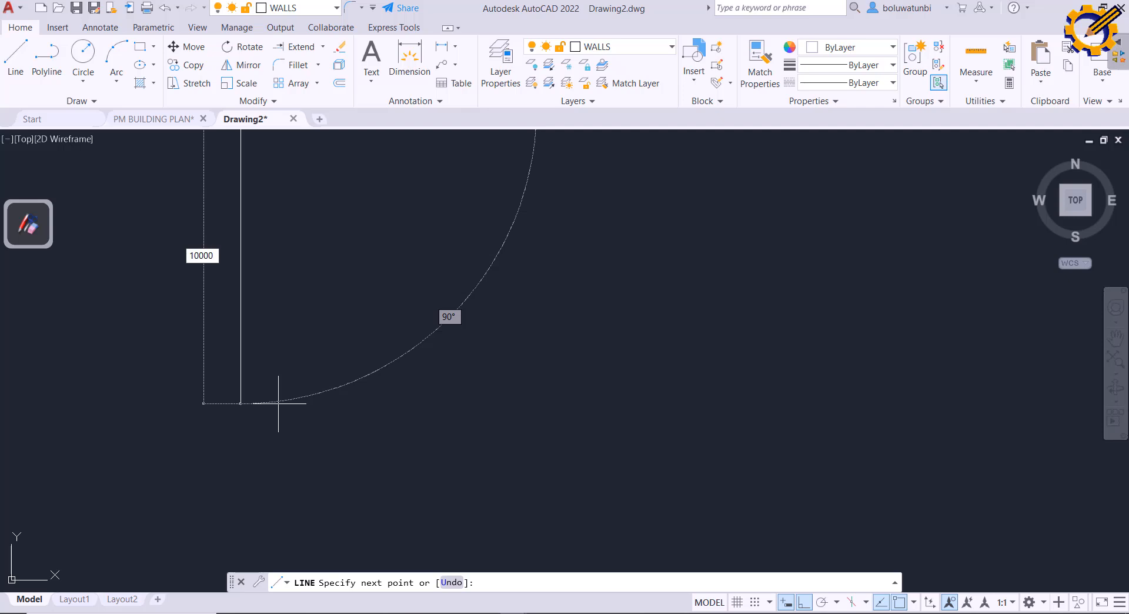
key("Return")
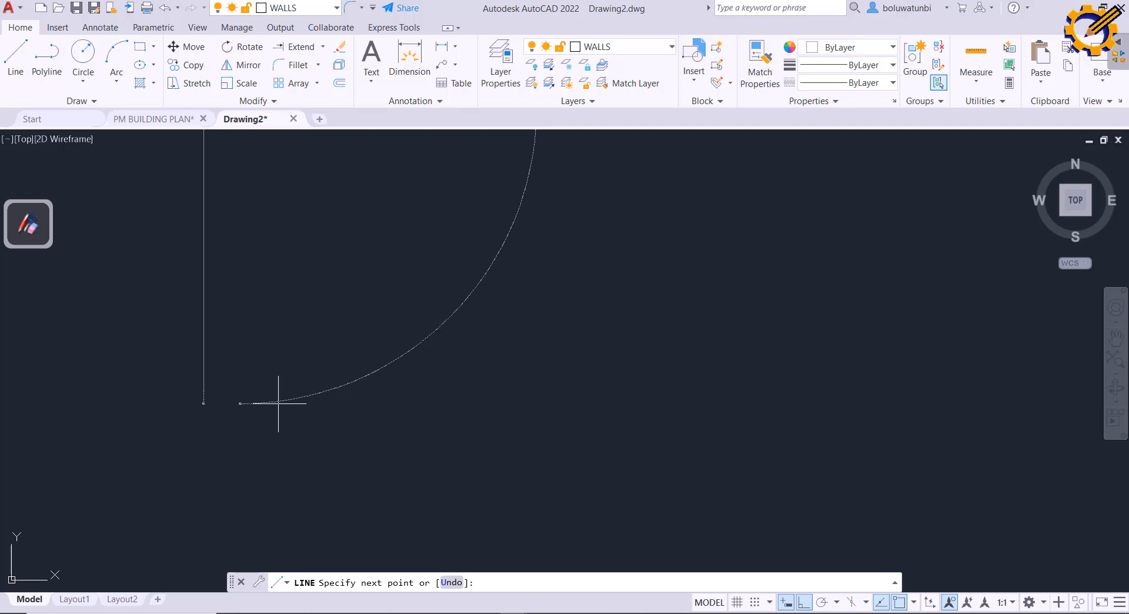
key("Escape")
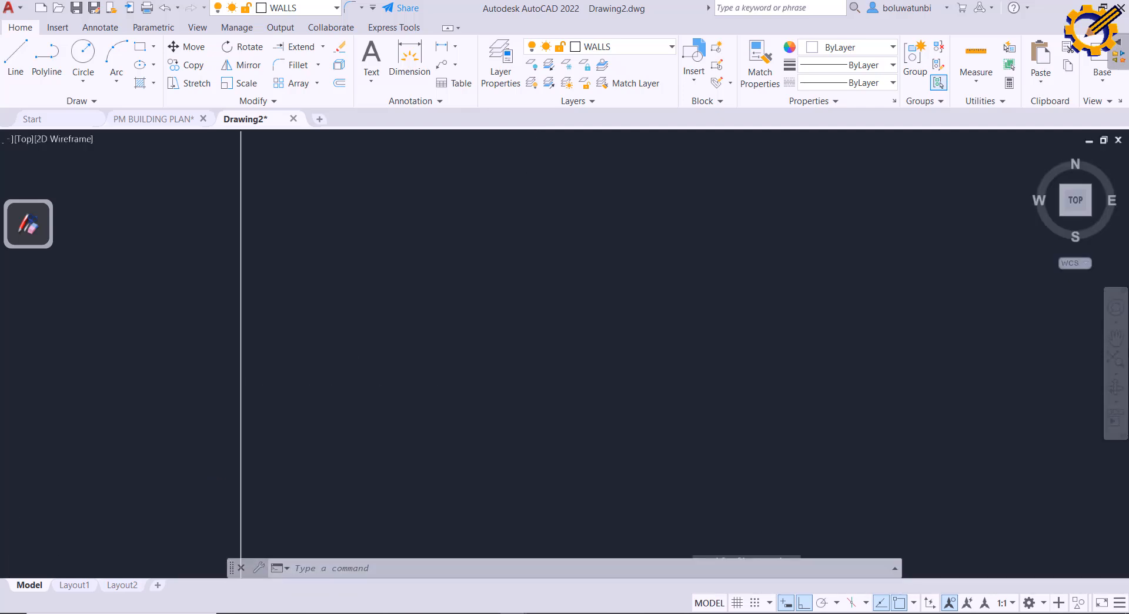
Step: Bring the full length of the vertical wall line into view and examine both of its ends
scroll(395, 328, "up", 2)
scroll(395, 328, "down", 5)
middle_click_drag(376, 309, 271, 209)
scroll(271, 209, "down", 2)
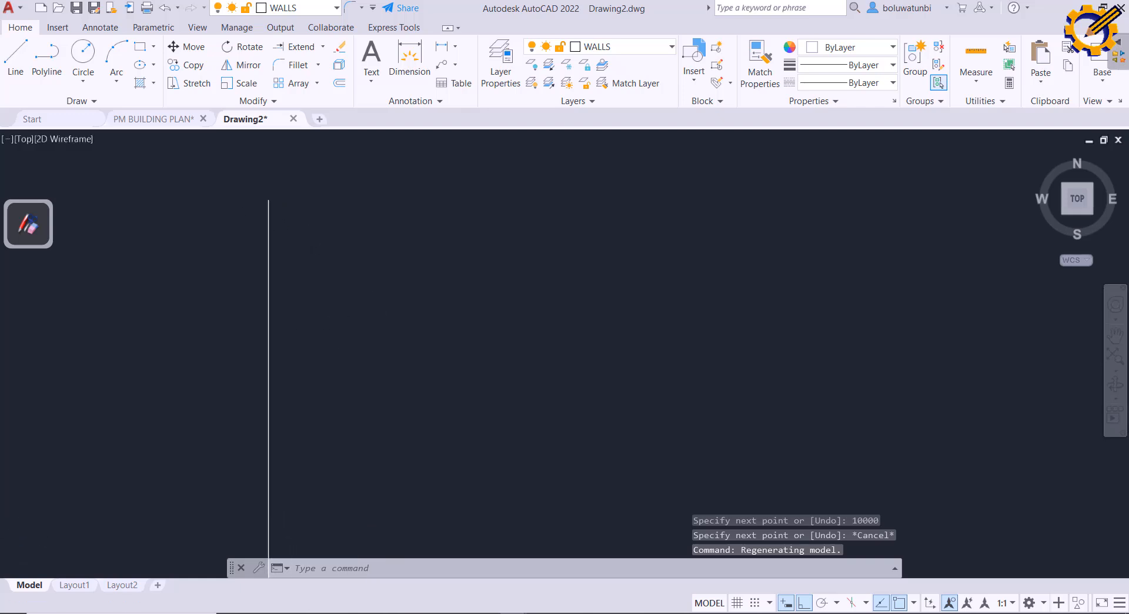
scroll(321, 334, "down", 4)
middle_click_drag(321, 334, 272, 331)
scroll(268, 336, "up", 4)
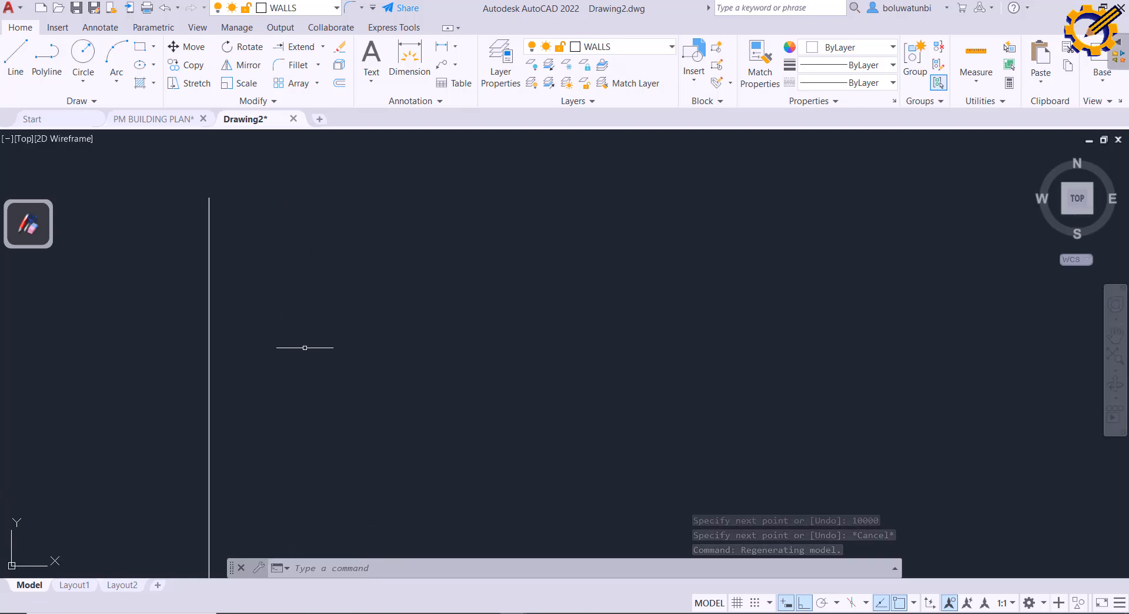
middle_click_drag(391, 427, 392, 408)
scroll(392, 408, "down", 2)
middle_click_drag(392, 408, 386, 370)
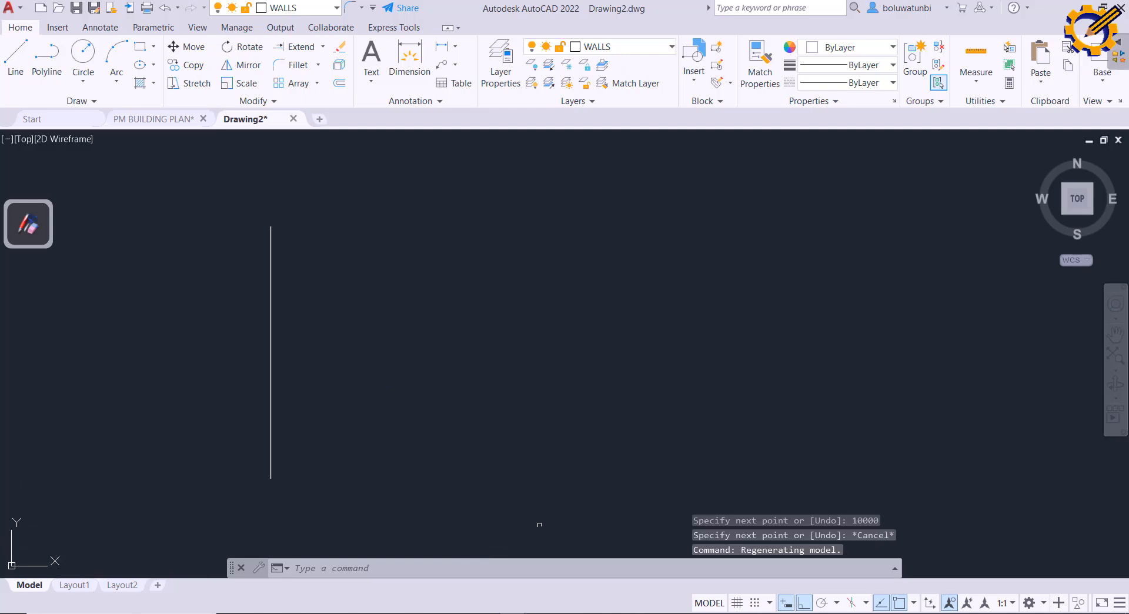
Step: Study the wall dimensions in the floor plan PDF, minimize the Google Meet window, and return to Drawing2 in AutoCAD
left_click(621, 613)
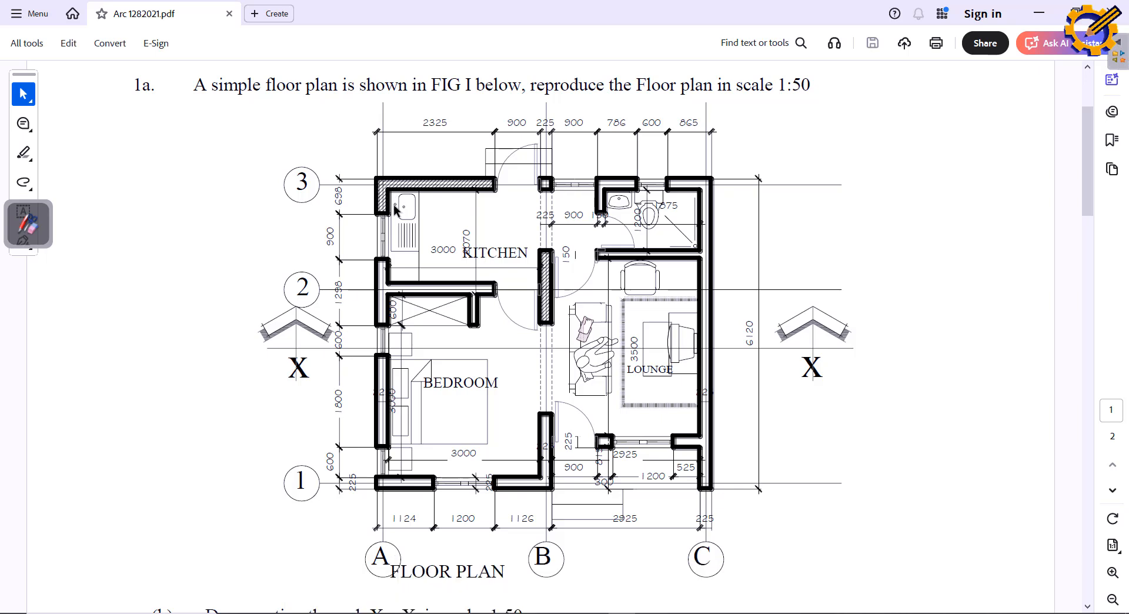
left_click(512, 613)
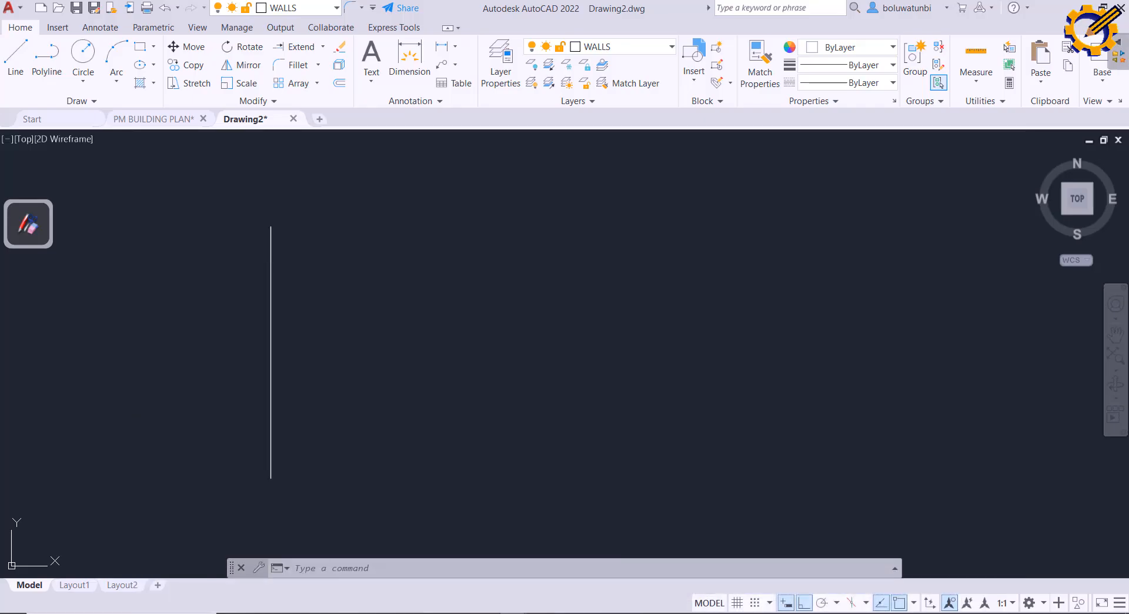
left_click(341, 83)
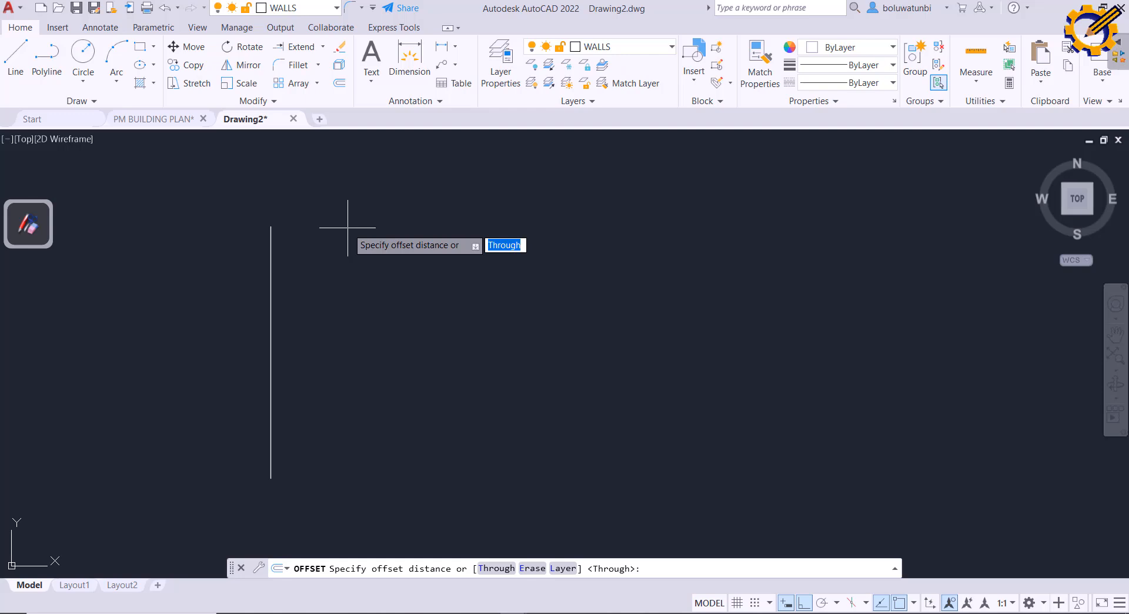
key("alt+Tab")
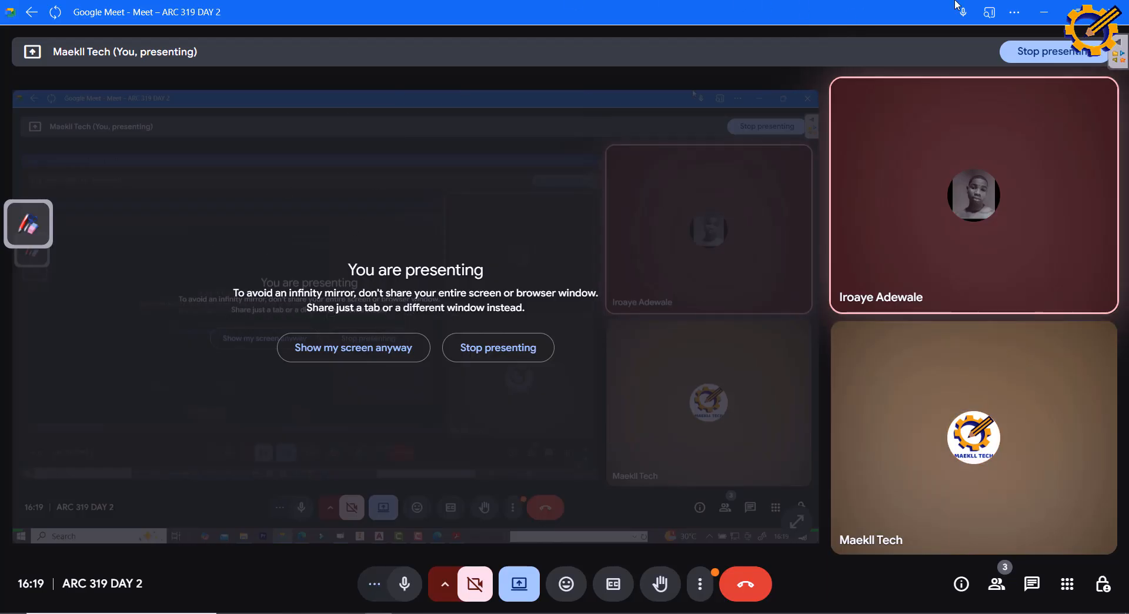
left_click(1049, 11)
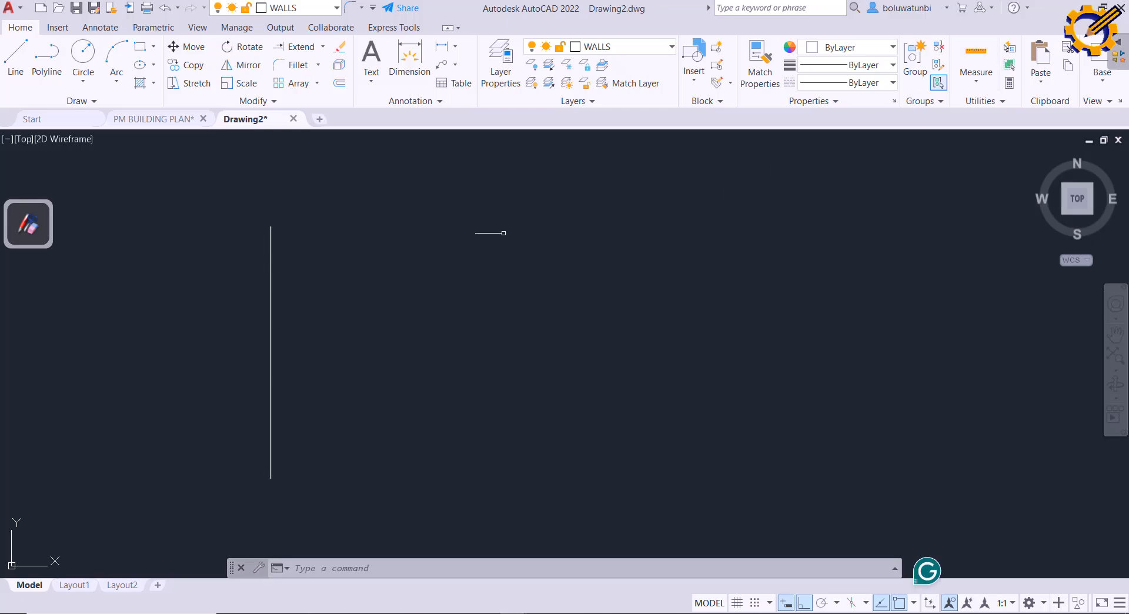
key("alt+Tab")
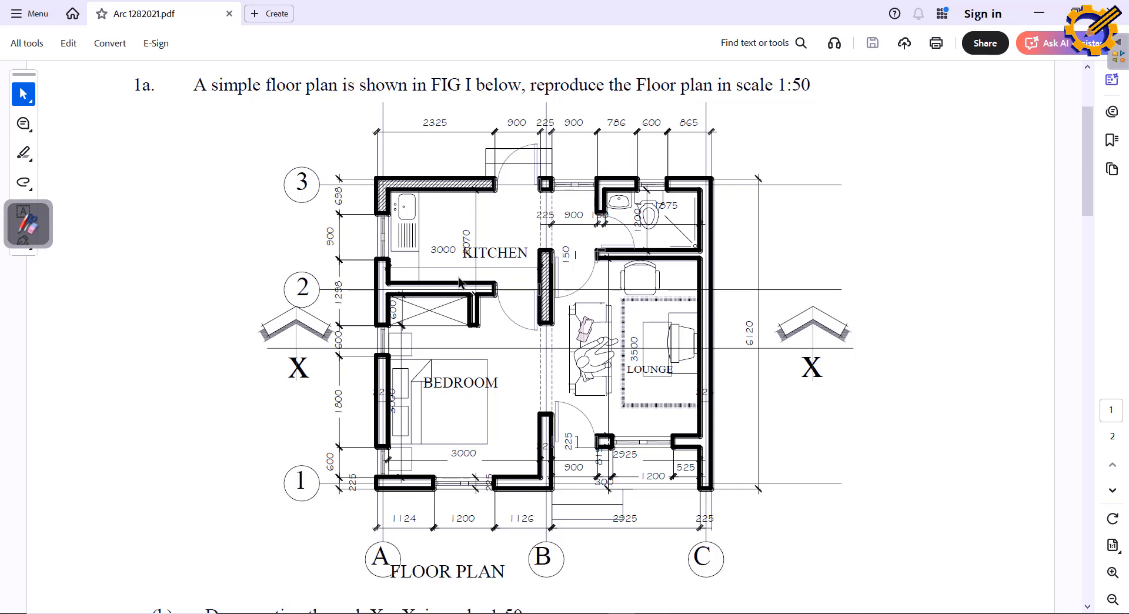
scroll(413, 226, "up", 1)
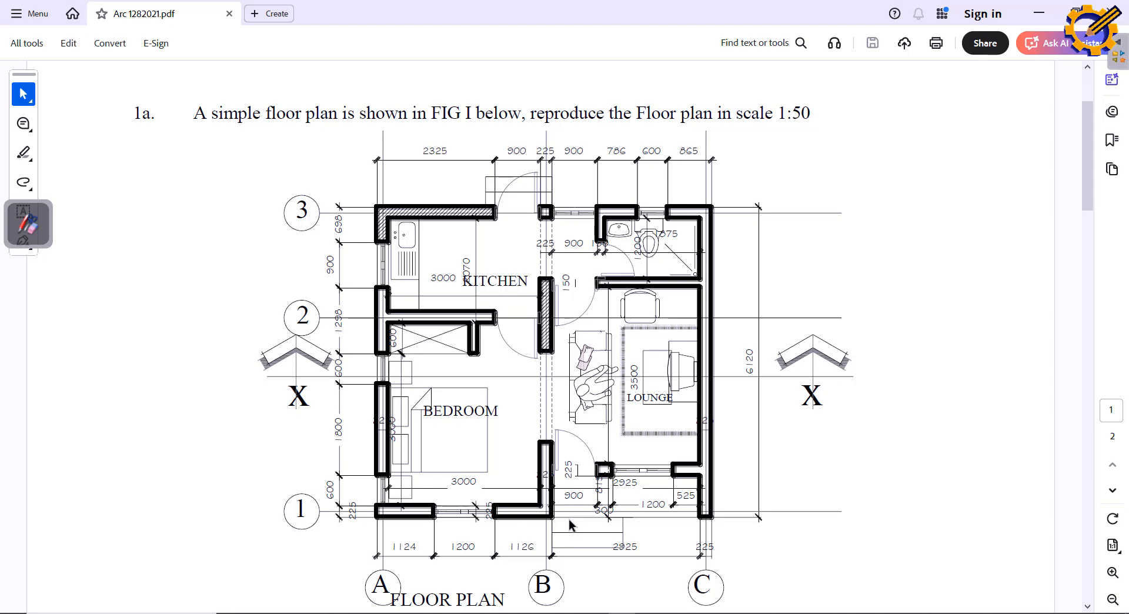
mouse_move(512, 611)
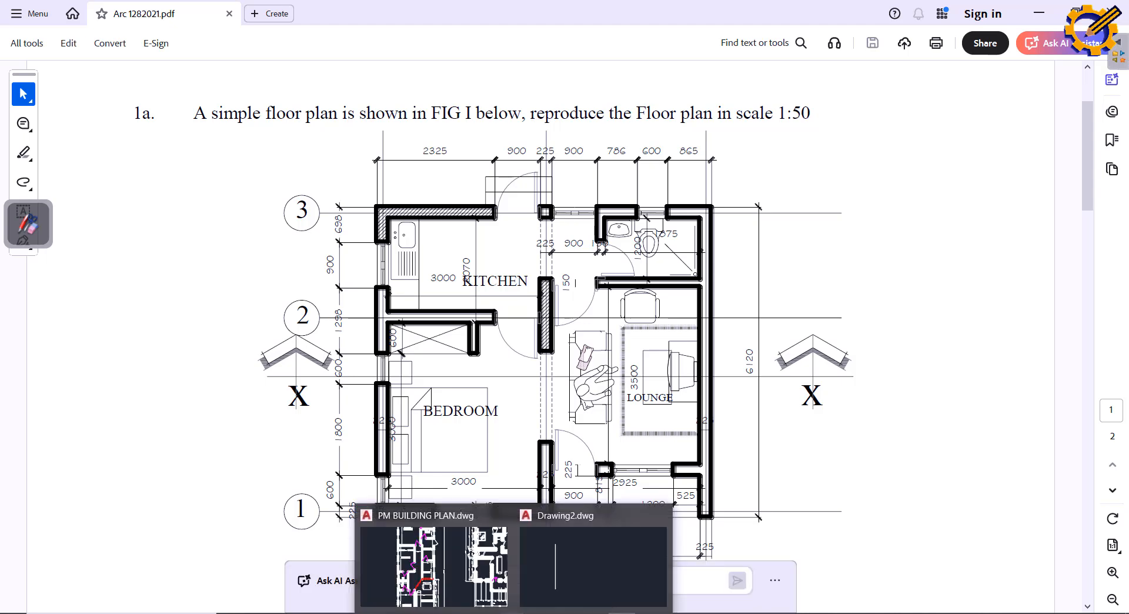
left_click(591, 559)
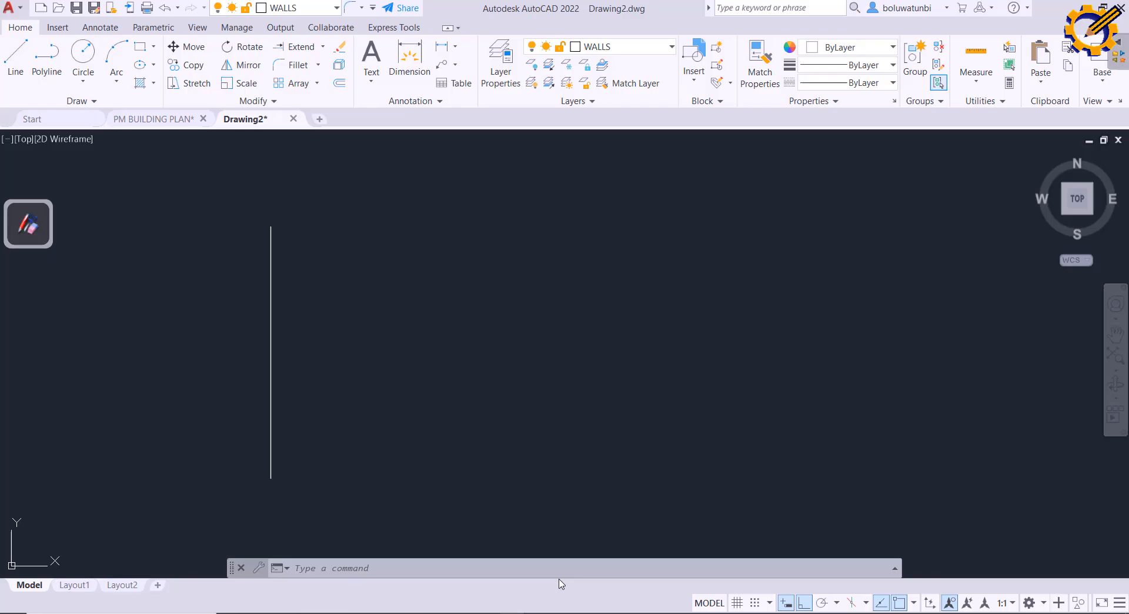
Step: Offset the vertical wall line 225 to its right to form the wall thickness
left_click(339, 83)
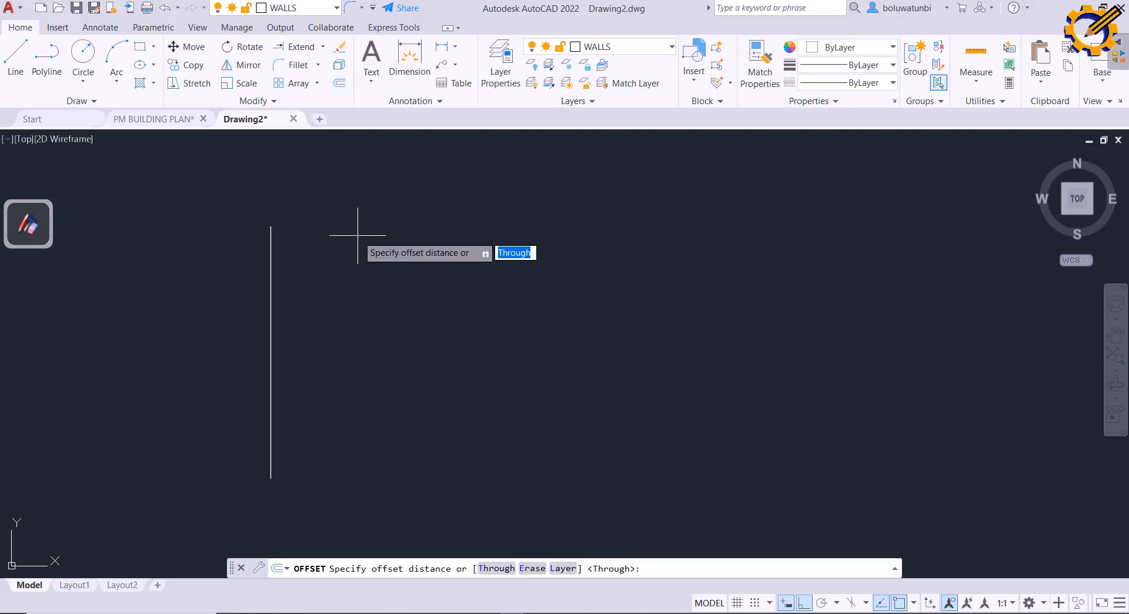
type("225")
key("Return")
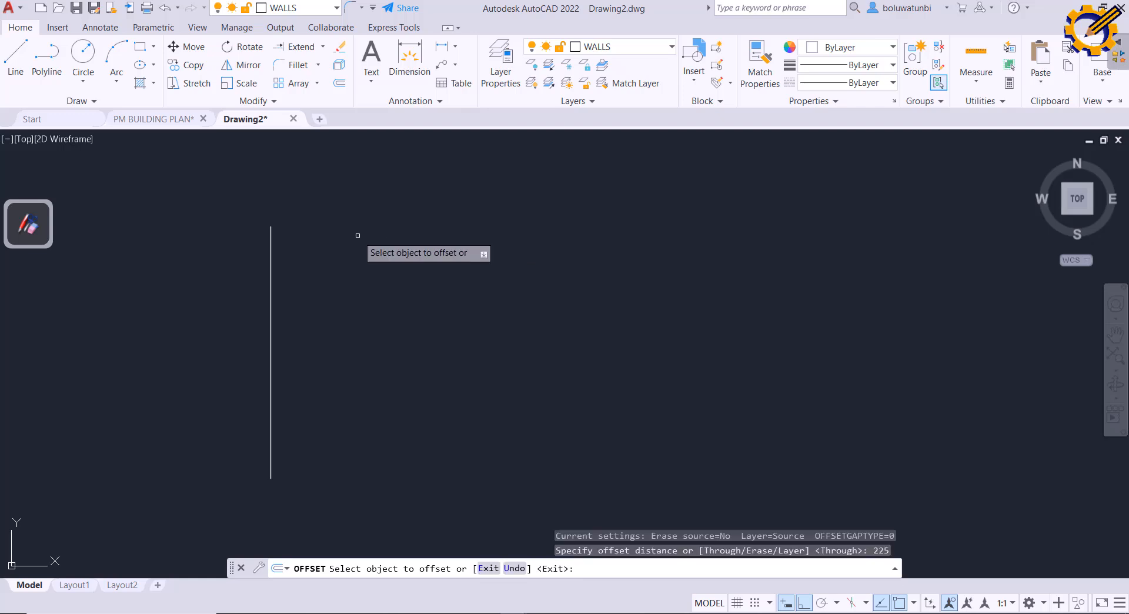
left_click(270, 253)
left_click(321, 250)
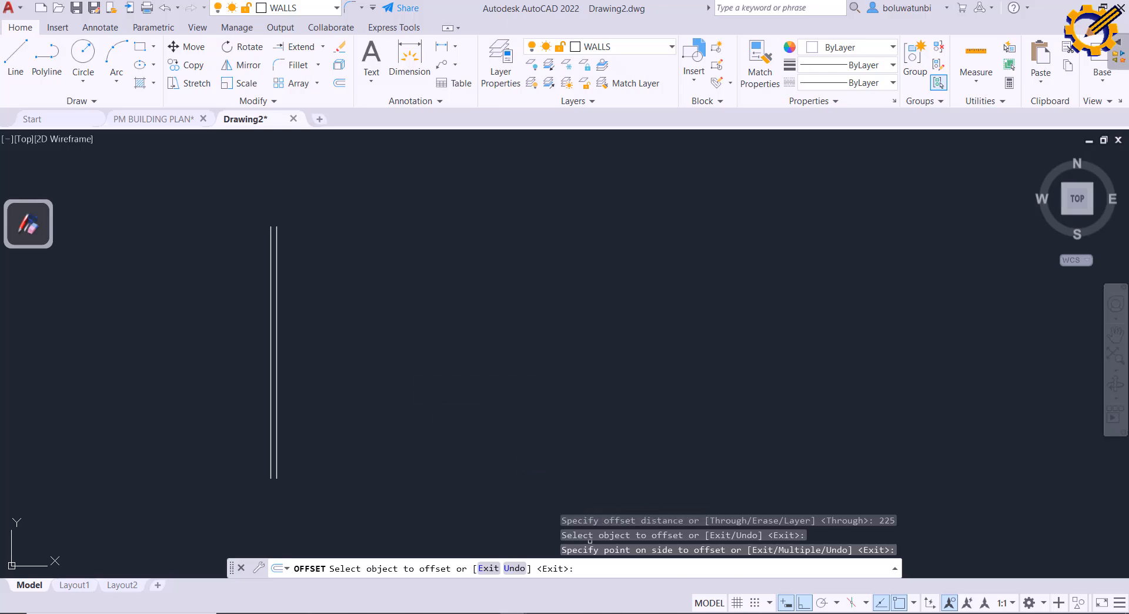
Step: Switch to the floor plan PDF, highlight the building's overall width along the upper dimensions, and erase the highlight marks
key("alt+Tab")
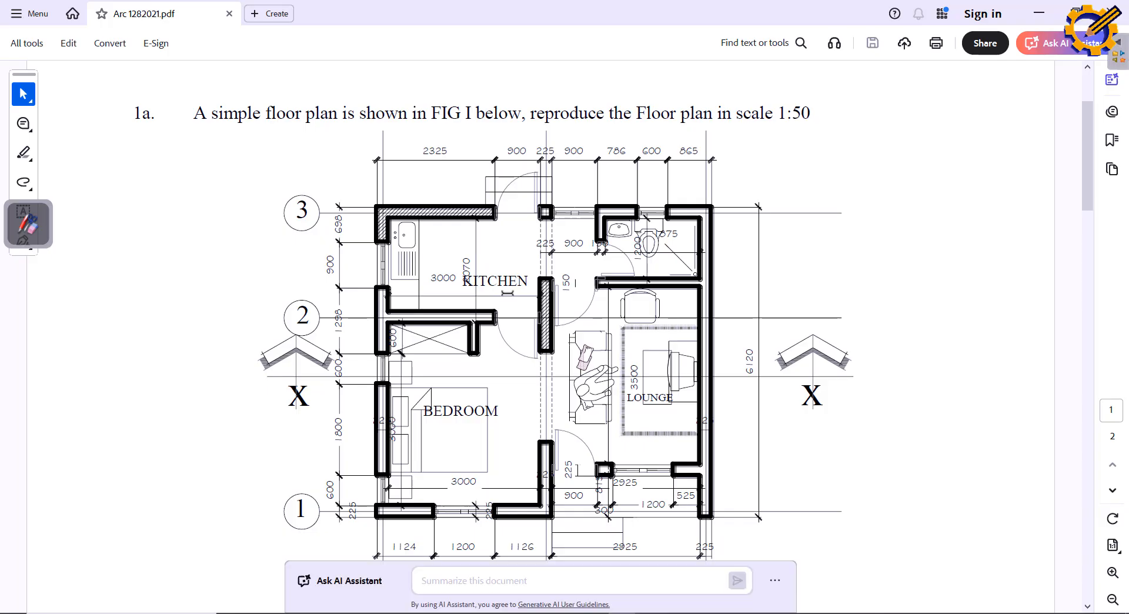
left_click(40, 221)
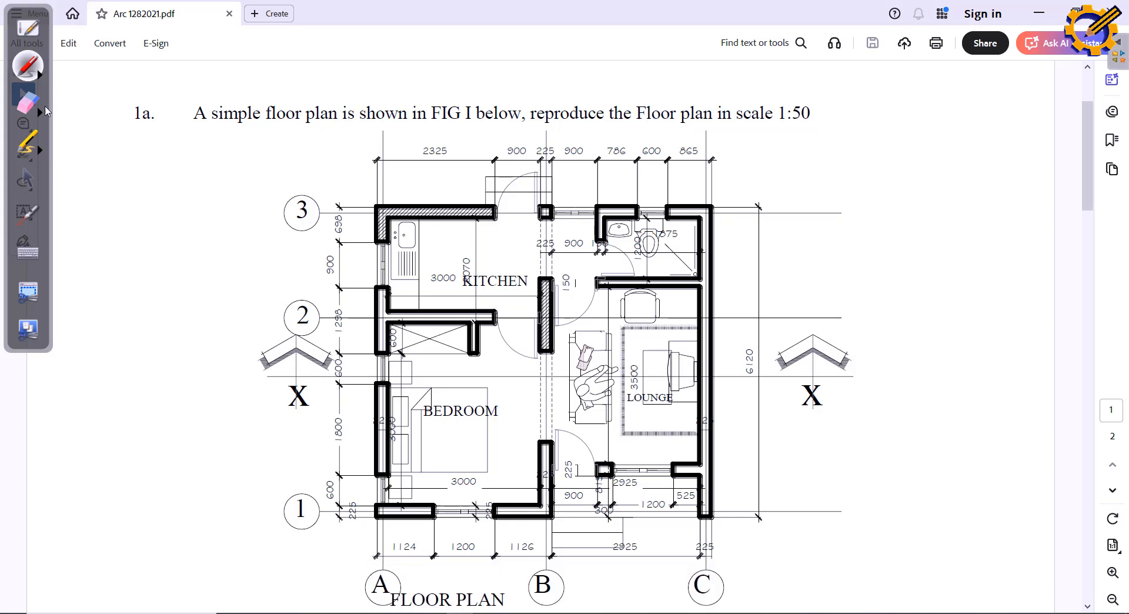
left_click(22, 147)
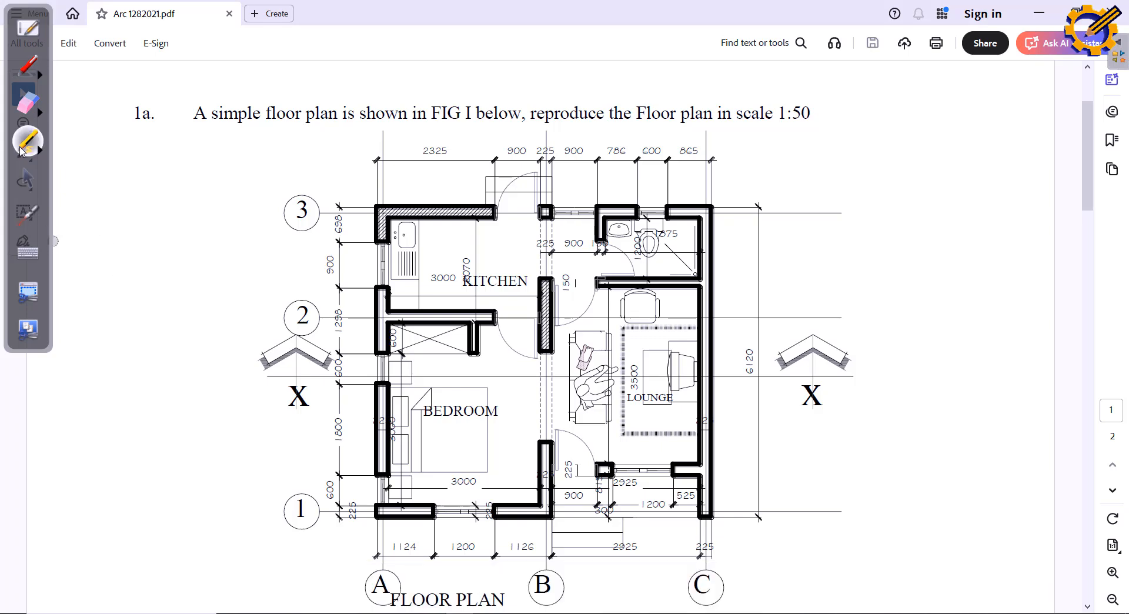
left_click_drag(366, 135, 370, 212)
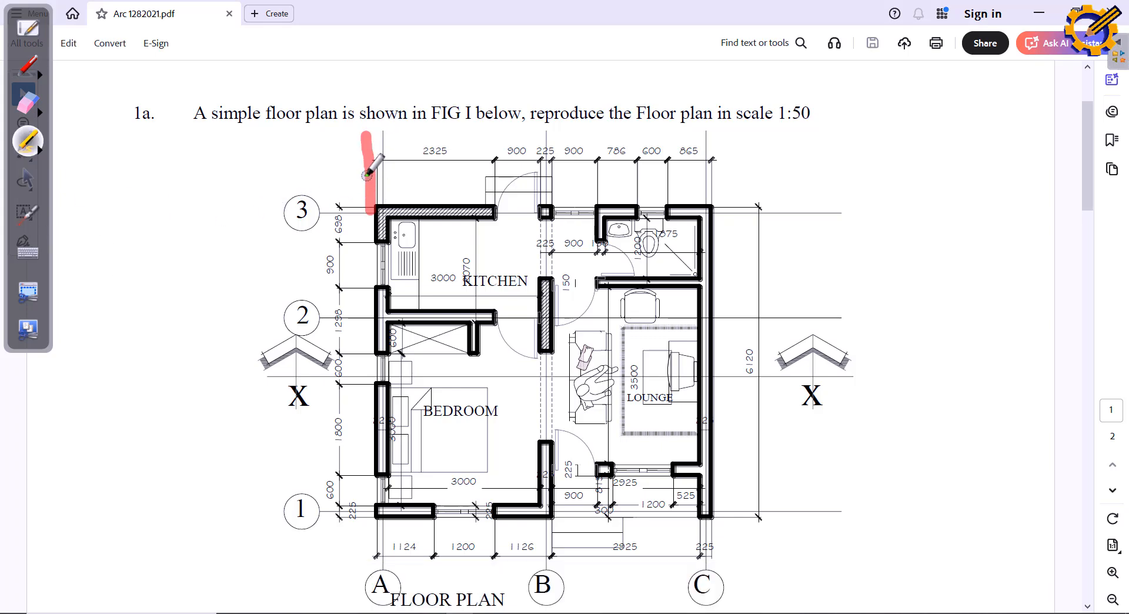
mouse_move(367, 174)
left_mouse_down()
mouse_move(653, 172)
mouse_move(645, 146)
mouse_move(721, 160)
mouse_move(650, 144)
left_mouse_up()
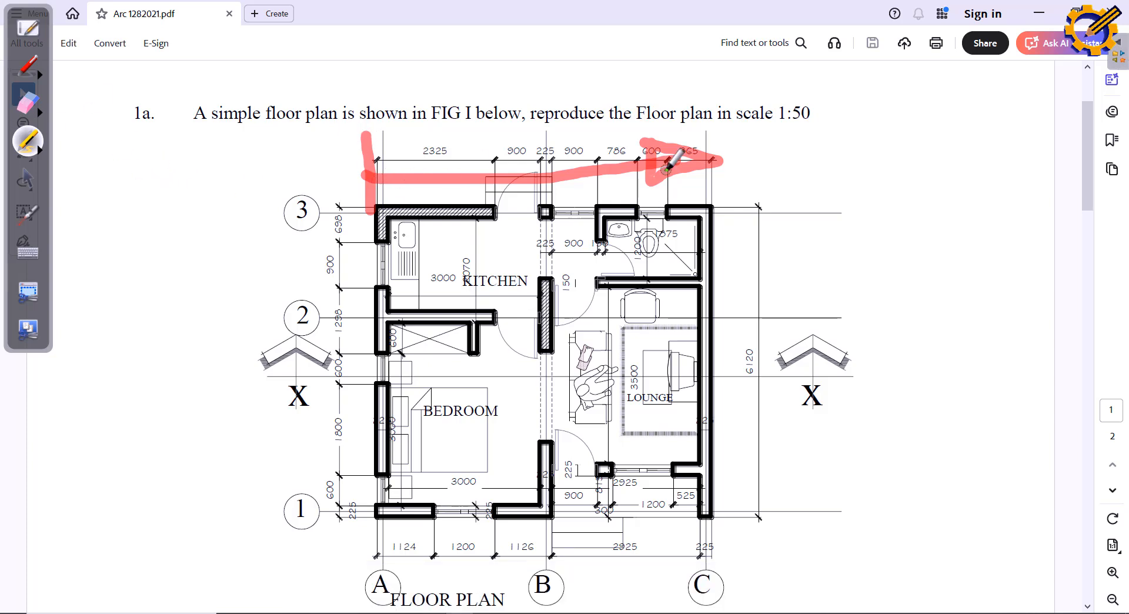
left_click(27, 103)
mouse_move(321, 149)
left_mouse_down()
mouse_move(716, 154)
mouse_move(283, 199)
mouse_move(391, 221)
left_mouse_up()
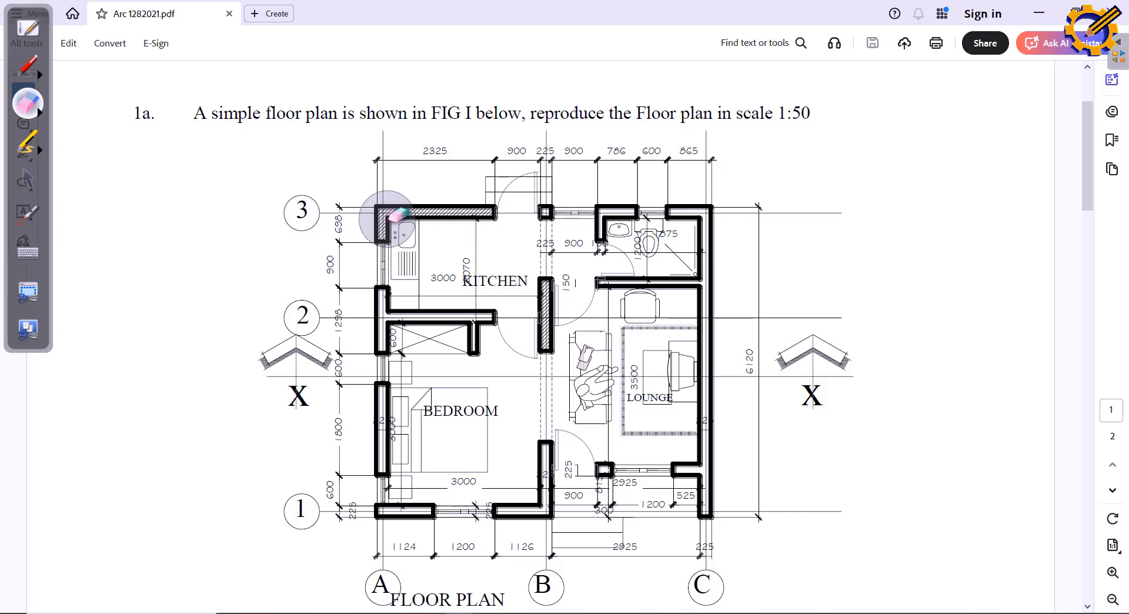
left_click(28, 181)
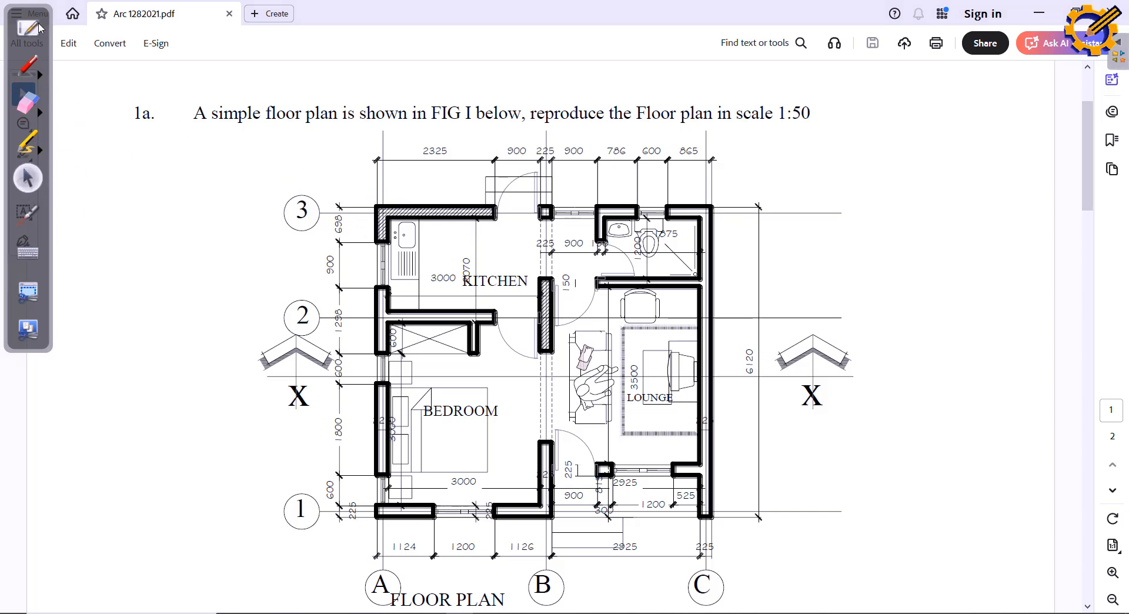
Step: Collapse the screen-annotation toolbar, return to Drawing2 in AutoCAD, and offset the outer left wall line 2325 to its right
left_click_drag(38, 27, 37, 76)
left_click(26, 231)
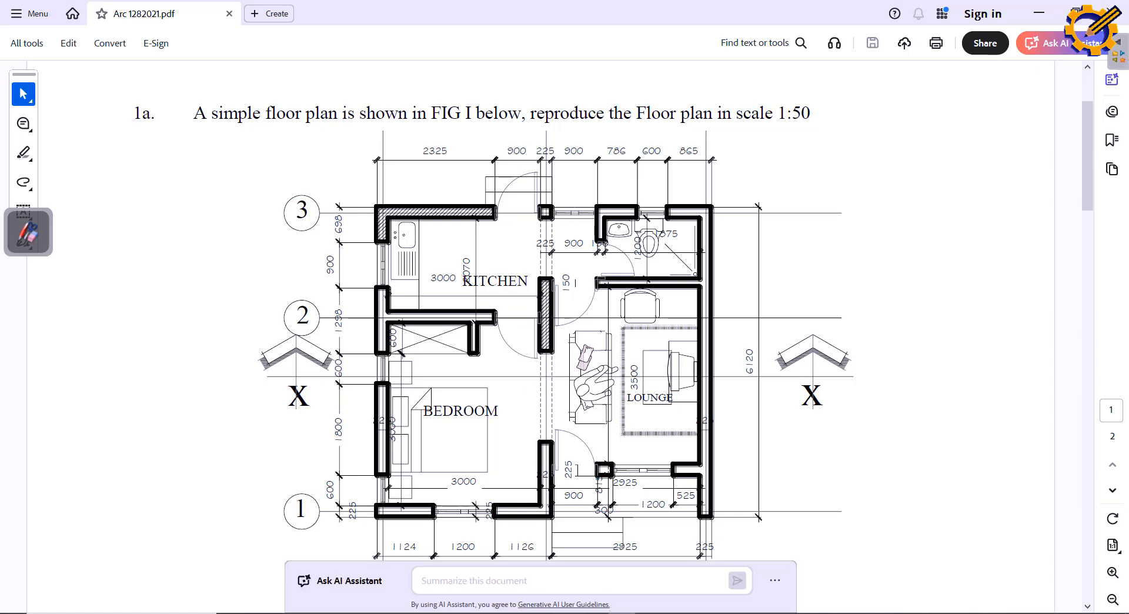
left_click(621, 613)
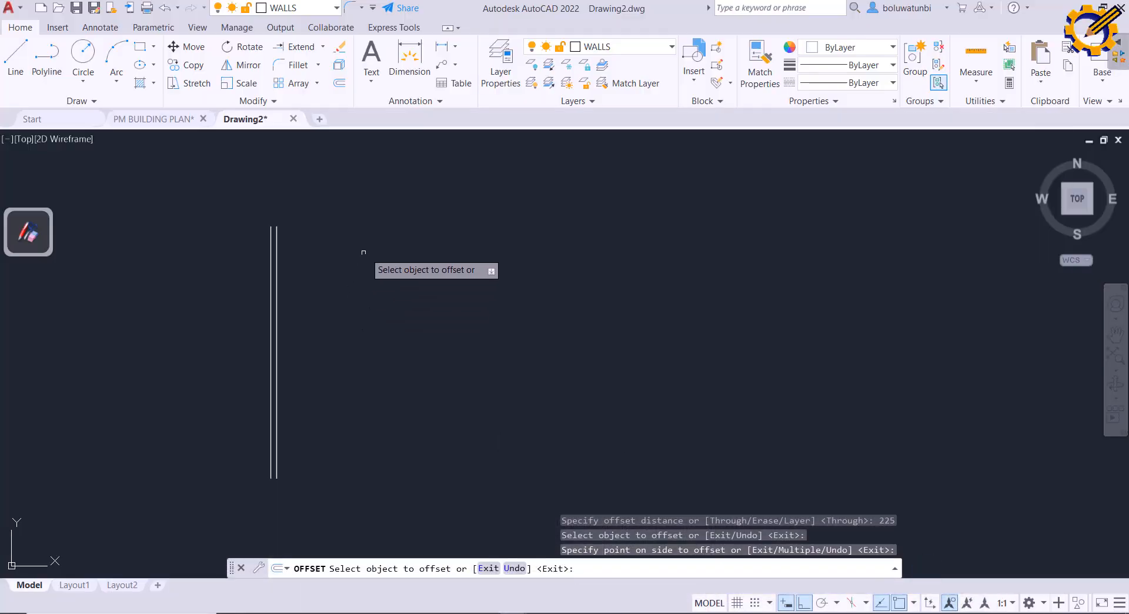
left_click(271, 259)
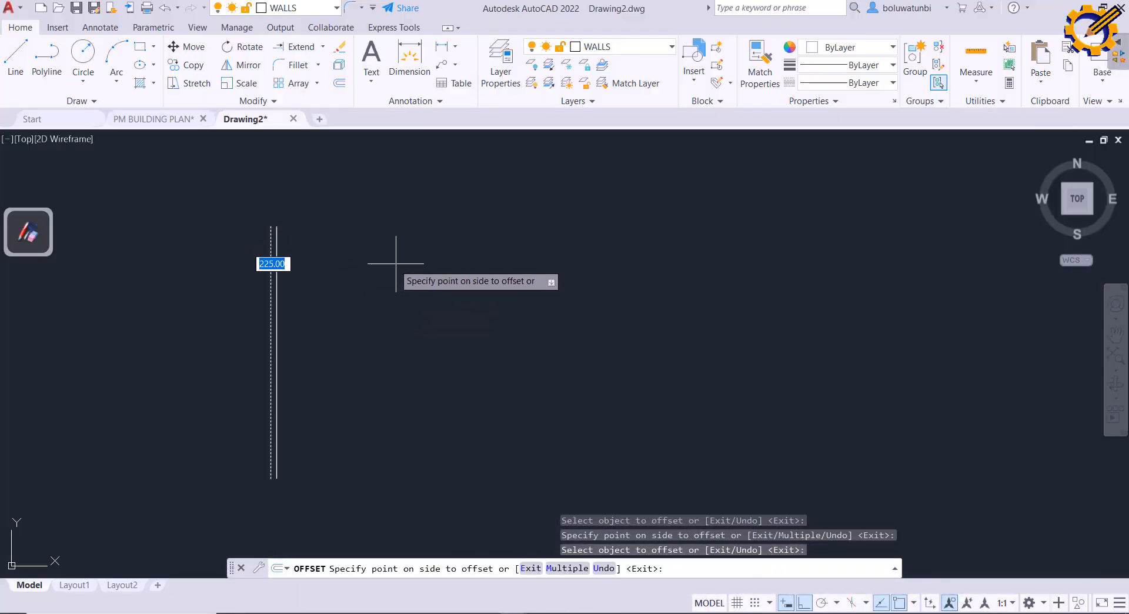
type("23")
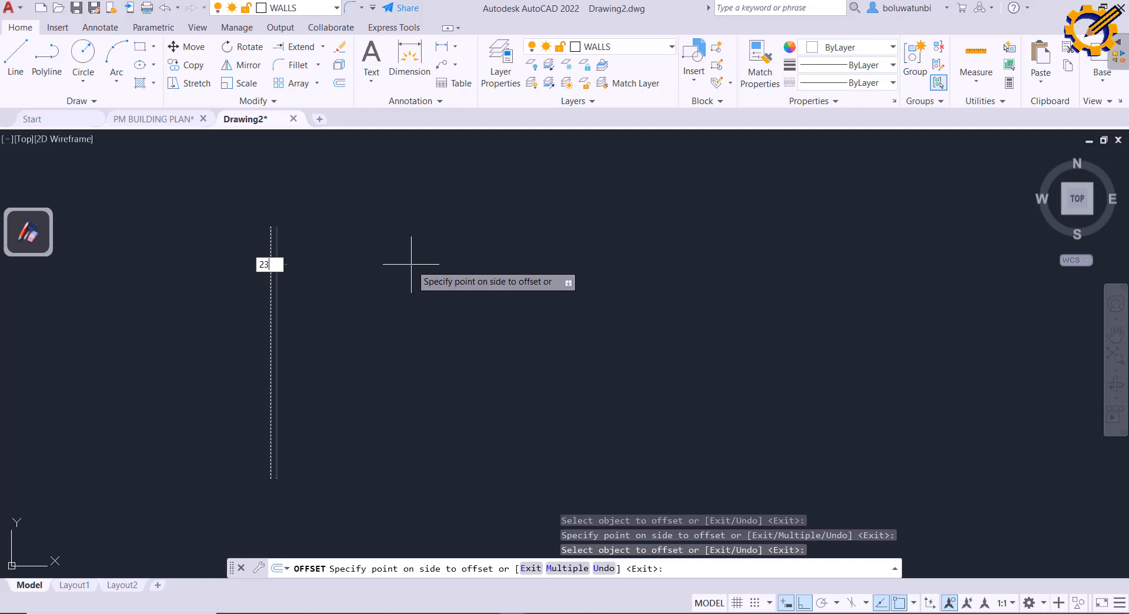
key("Return")
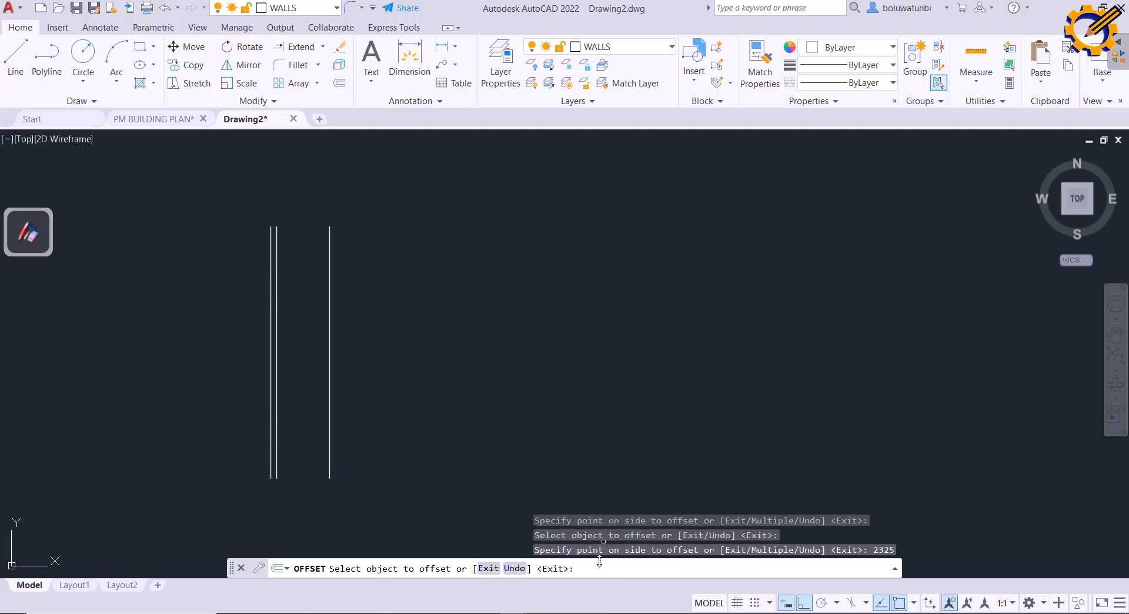
Step: Check the upper dimensions in the floor plan PDF and offset the rightmost vertical line 900 to its right in Drawing2
left_click(618, 612)
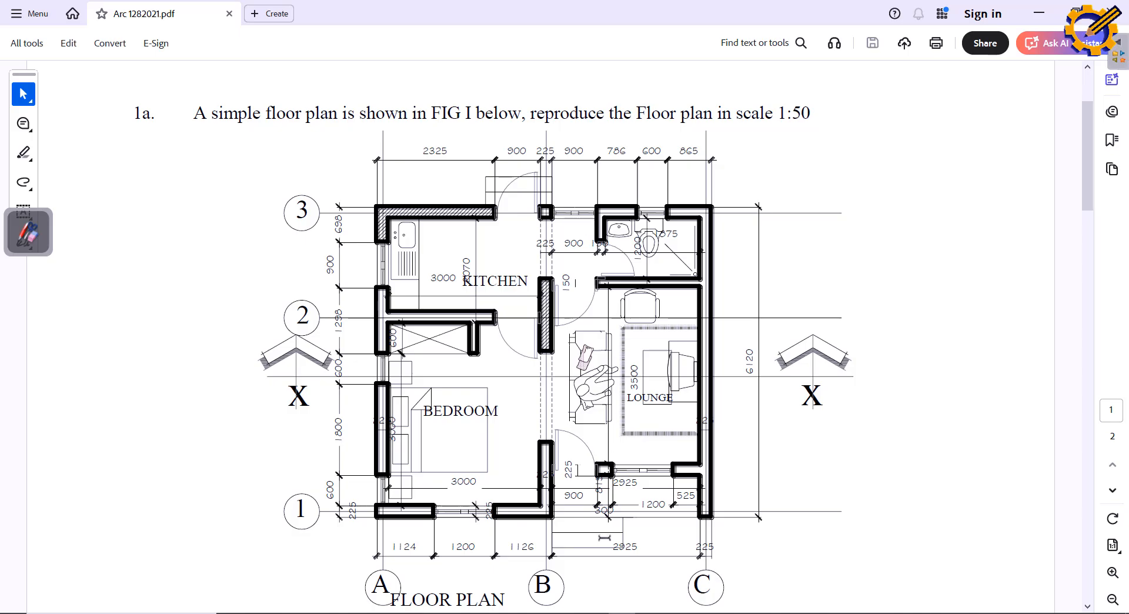
left_click(609, 613)
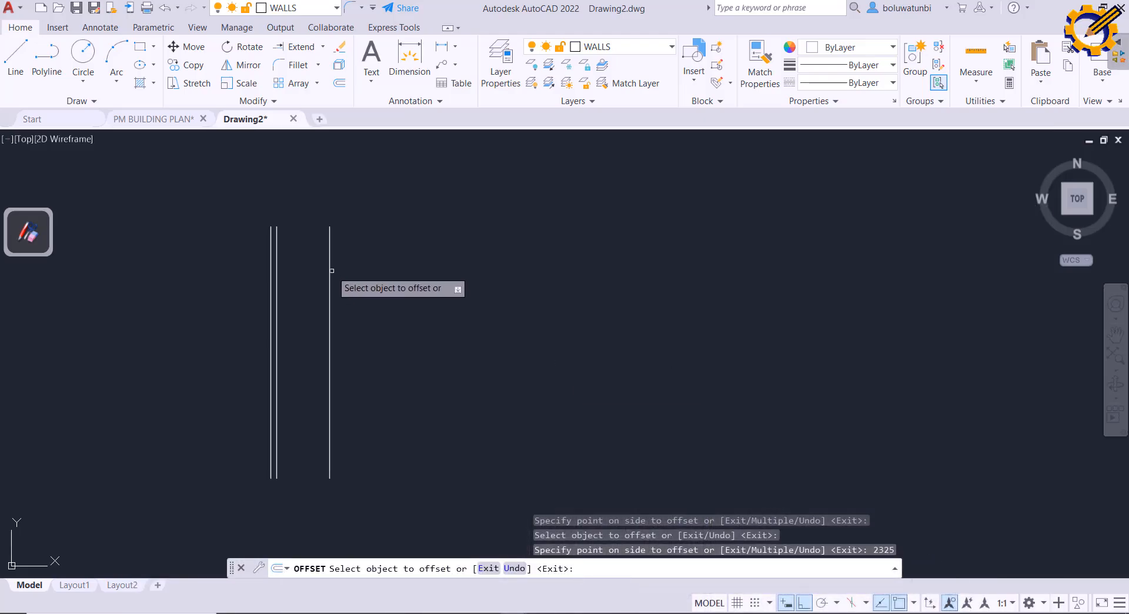
left_click(330, 261)
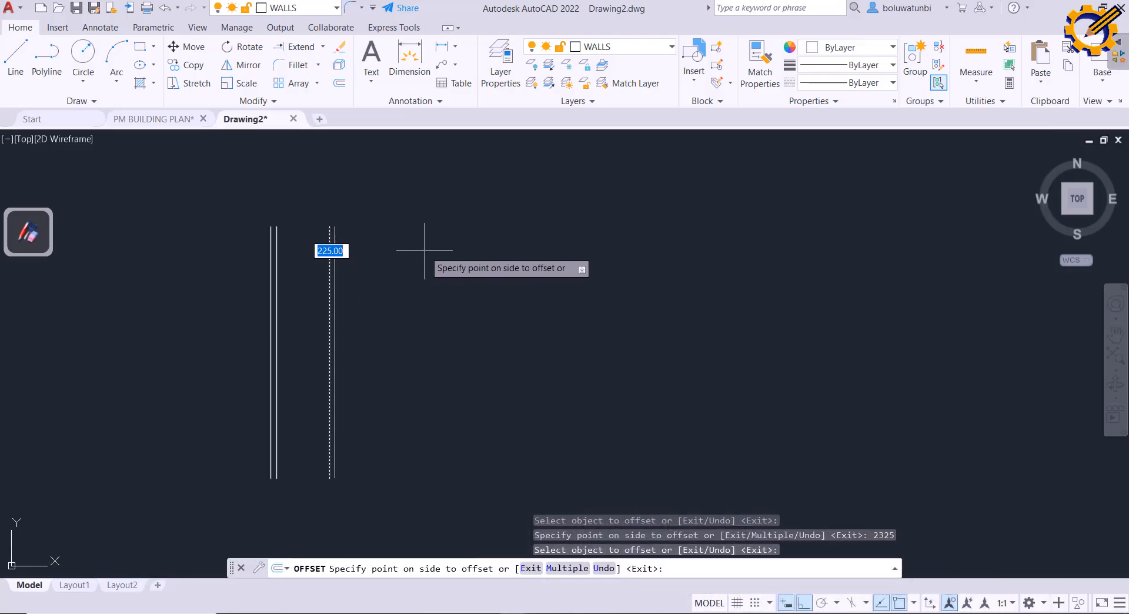
type("900")
key("Return")
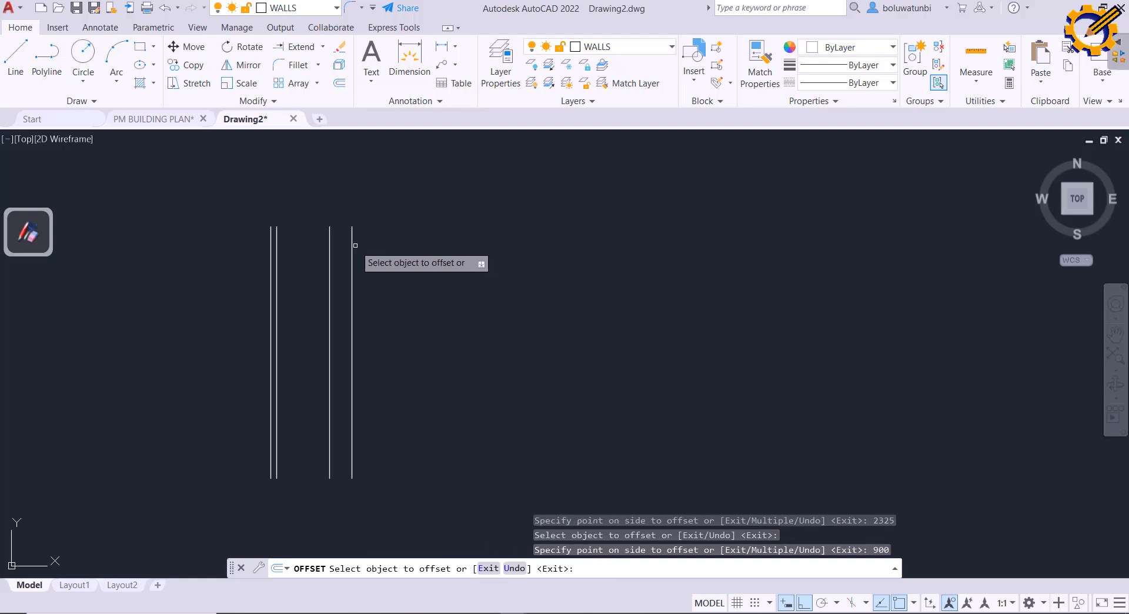
Step: Offset the line at the far side of the 900 opening 225 to its right as the wall thickness
left_click(353, 245)
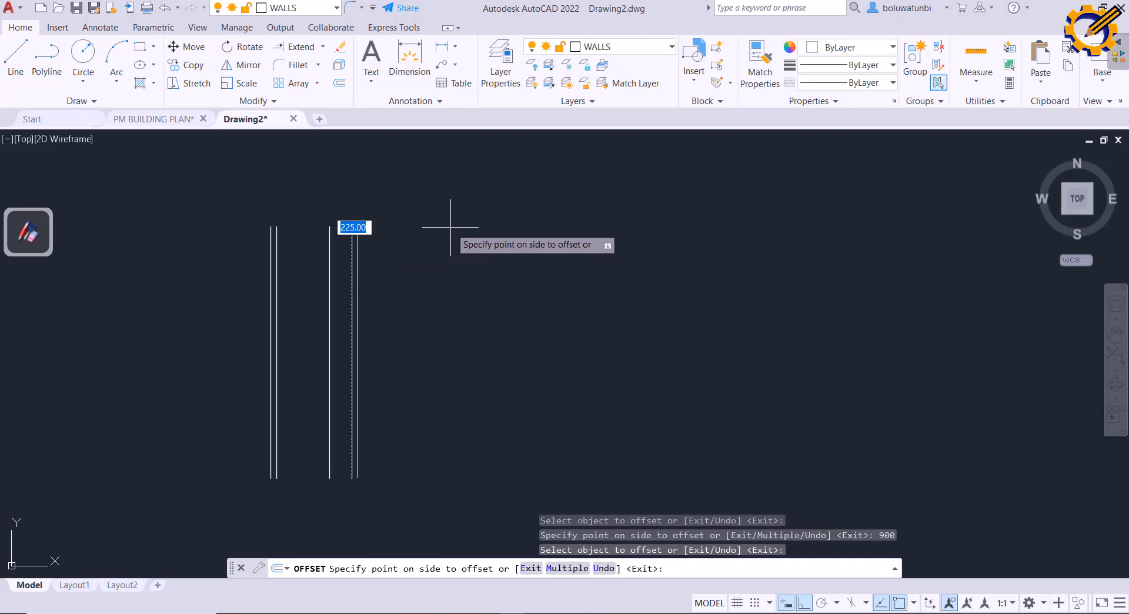
left_click(450, 227)
scroll(454, 227, "up", 4)
middle_click_drag(436, 230, 632, 212)
Step: Recheck the floor plan PDF and offset the right face of the 225 middle wall 900 to the right
key("alt+Tab")
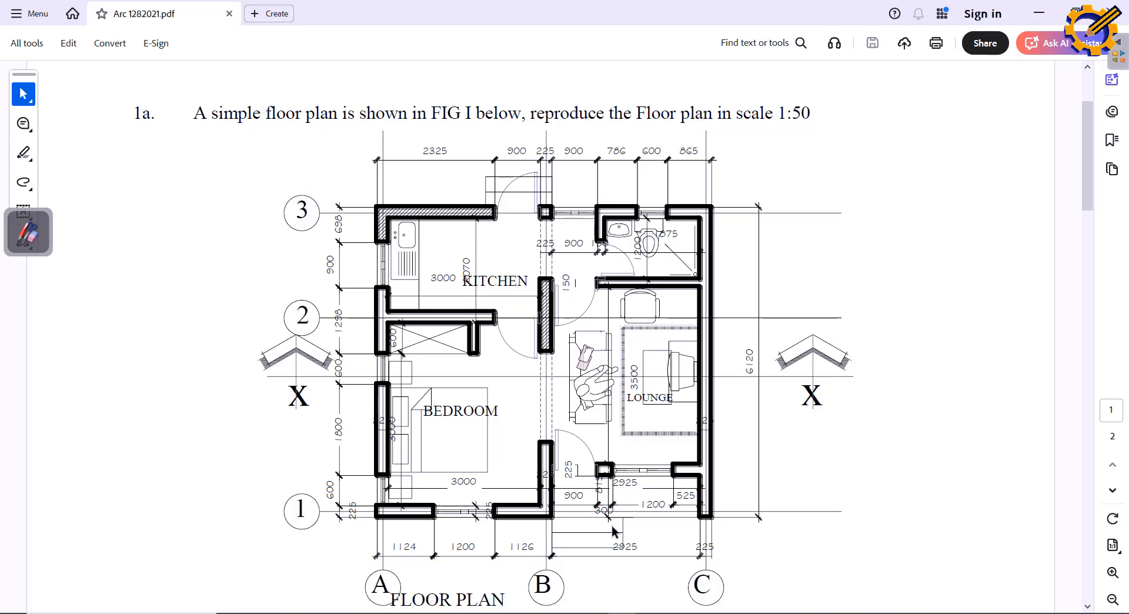
key("alt+Tab")
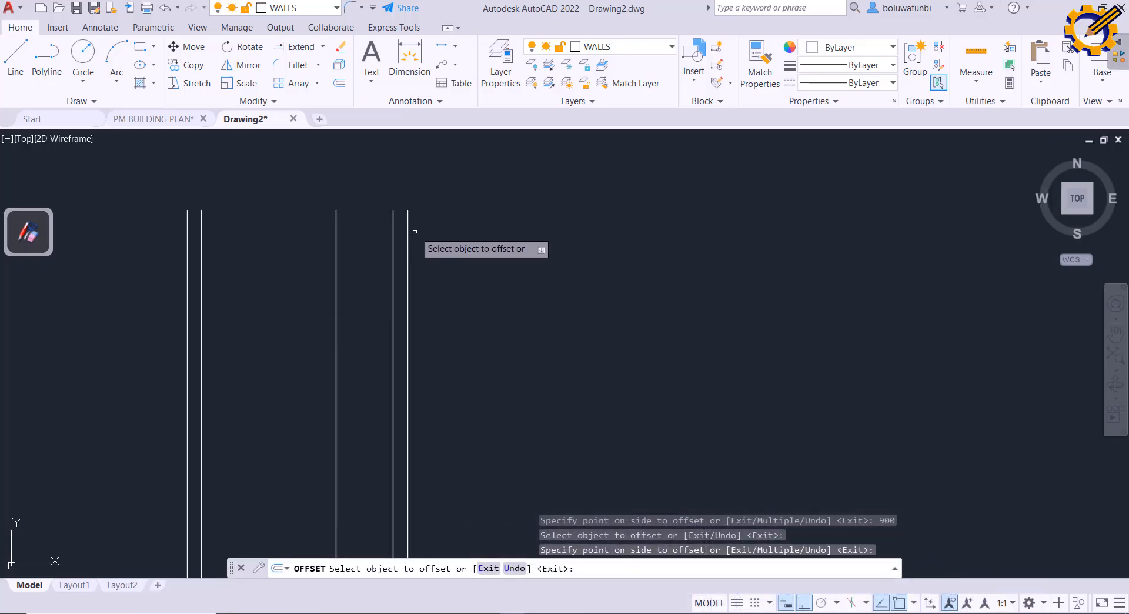
left_click(408, 235)
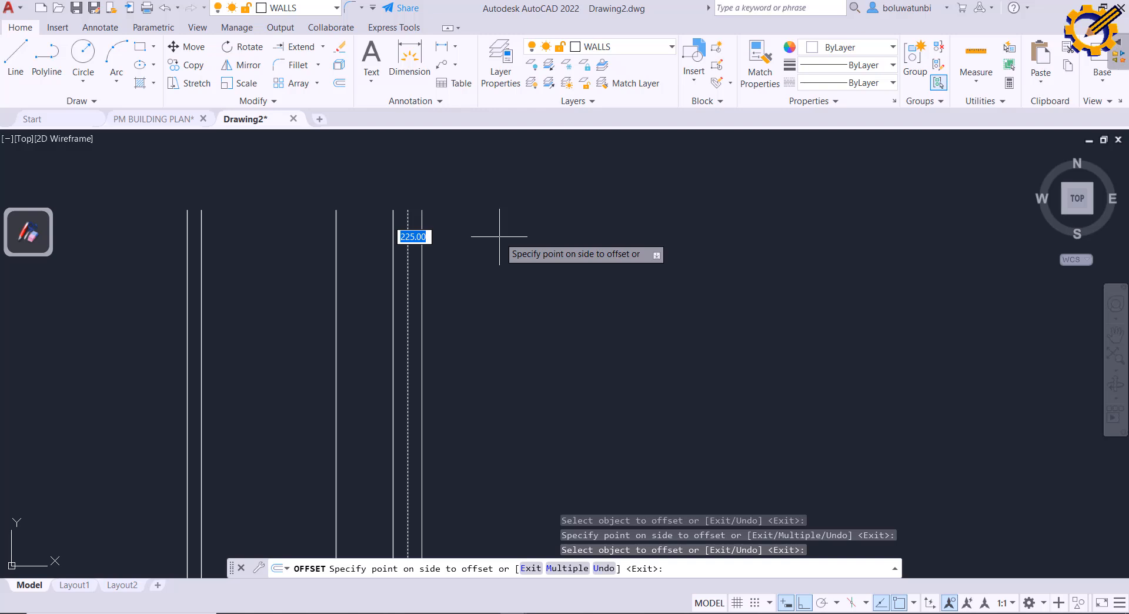
type("900")
key("Return")
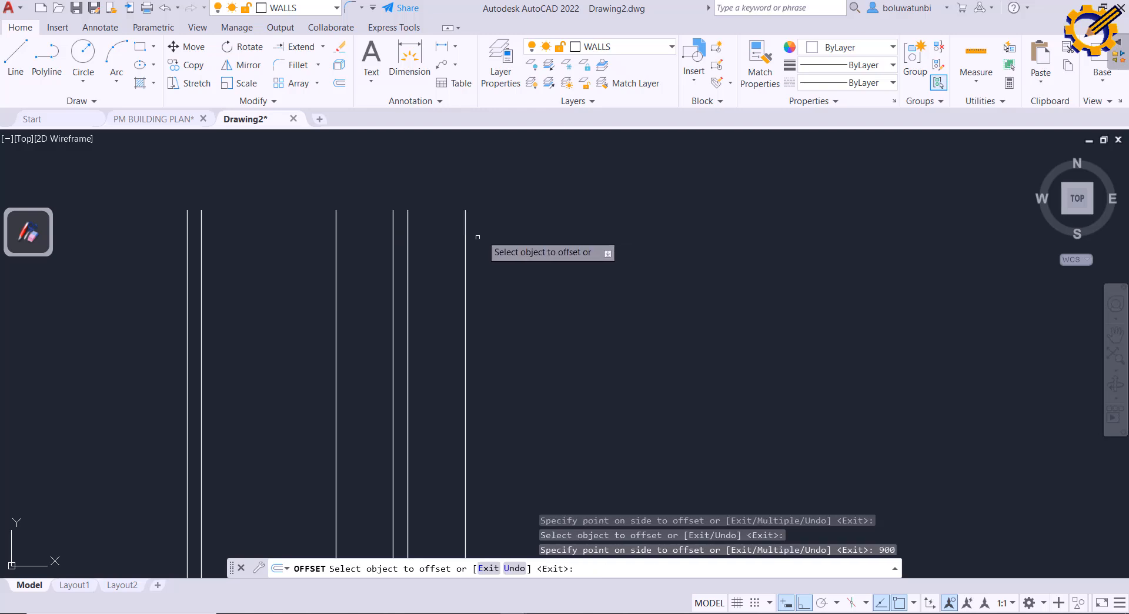
Step: Offset the rightmost vertical line 786 to its right
left_click(466, 253)
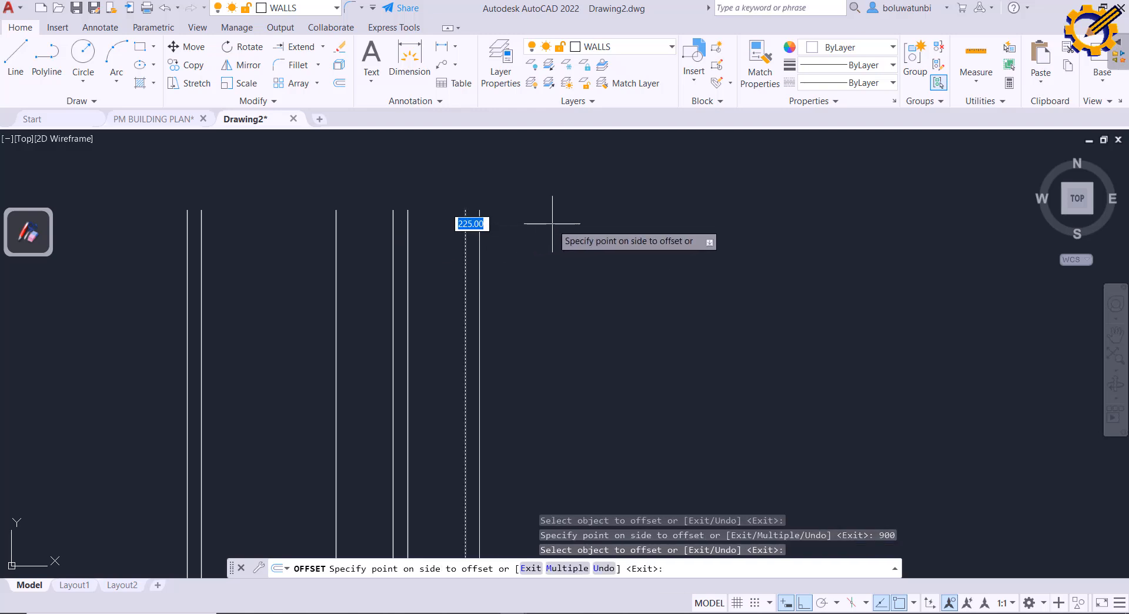
type("786")
key("Return")
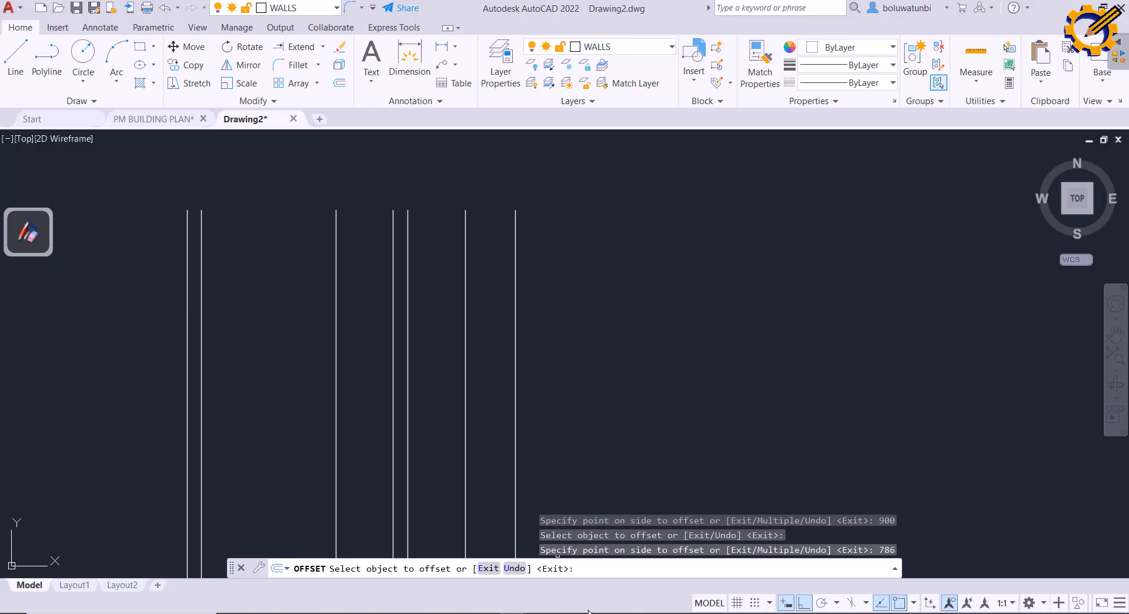
Step: Consult the floor plan PDF again and offset the line ending the 786 segment 600 to its right
left_click(621, 613)
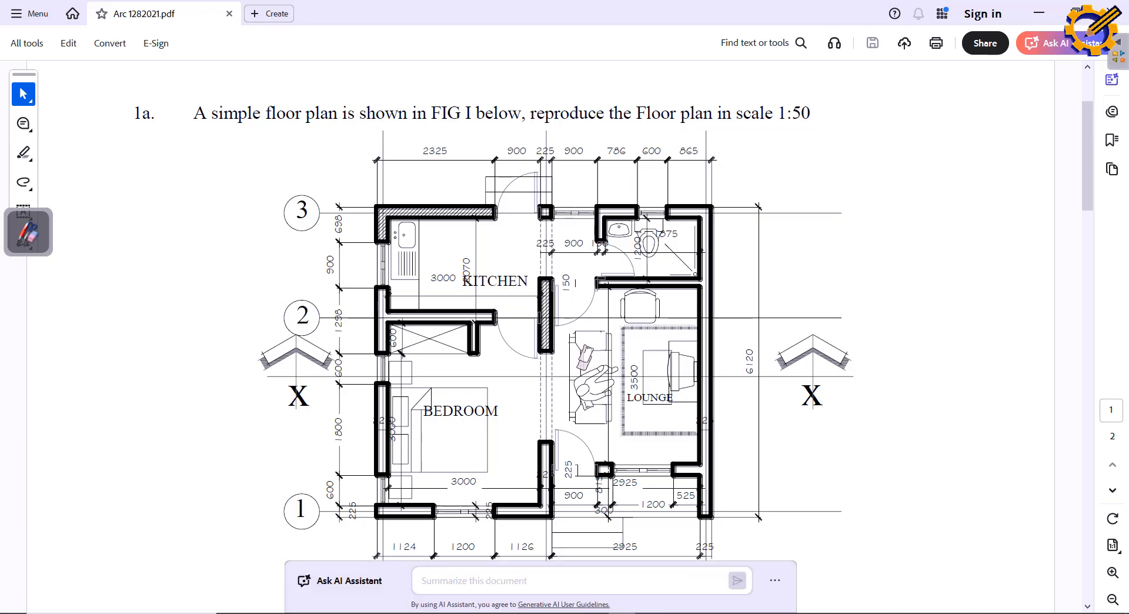
key("alt+Tab")
left_click(516, 285)
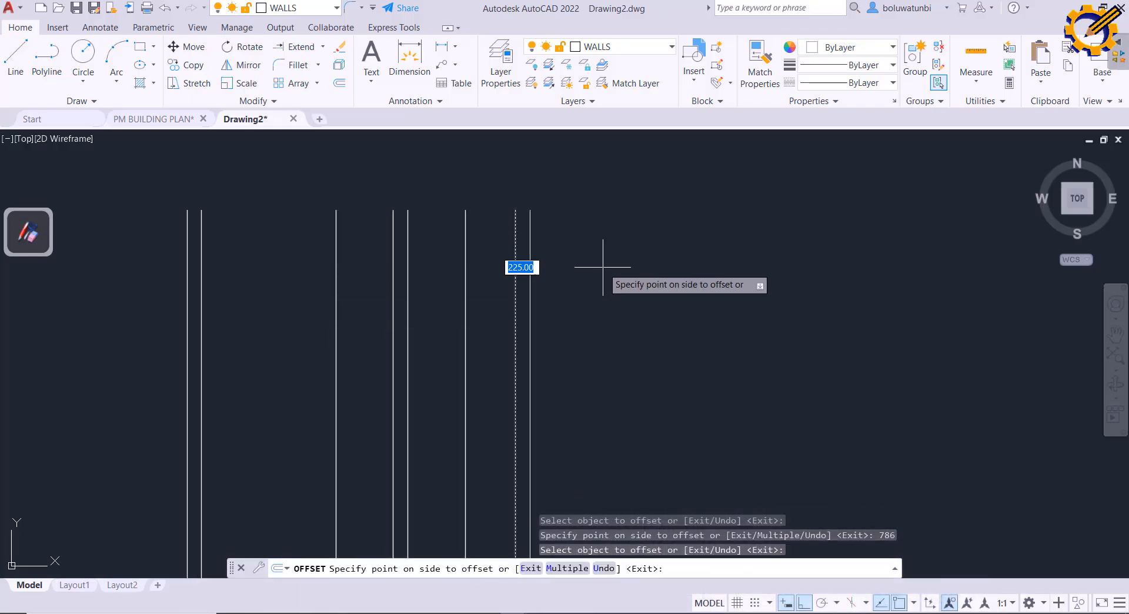
type("600")
key("Return")
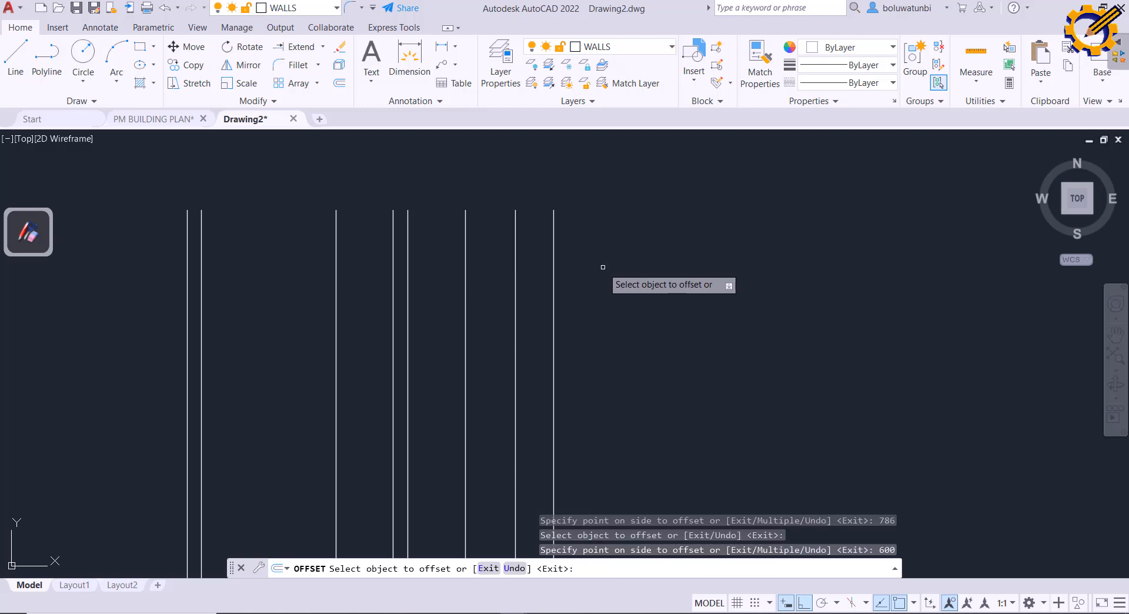
Step: Offset the line ending the 600 segment 865 to its right to mark the outer right wall, and end the Offset command
left_click(554, 254)
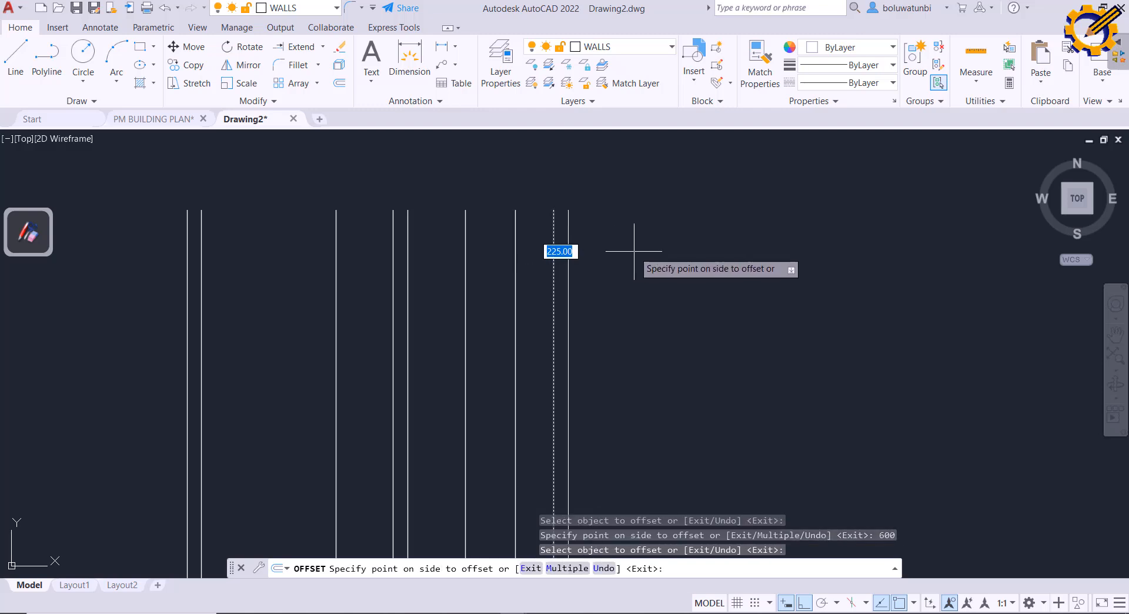
type("865")
key("Return")
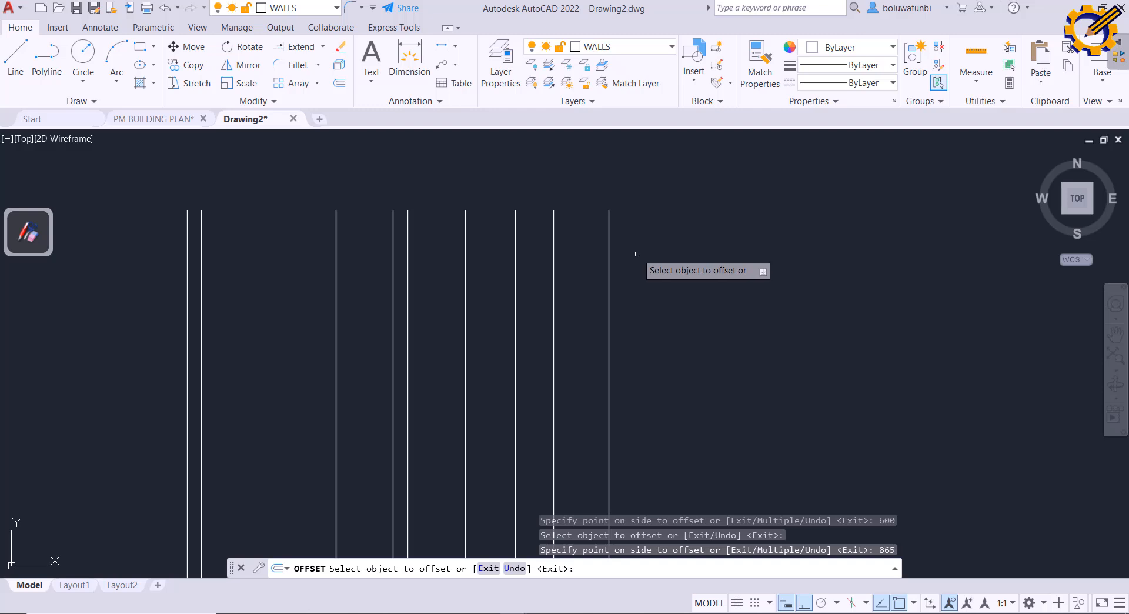
key("Escape")
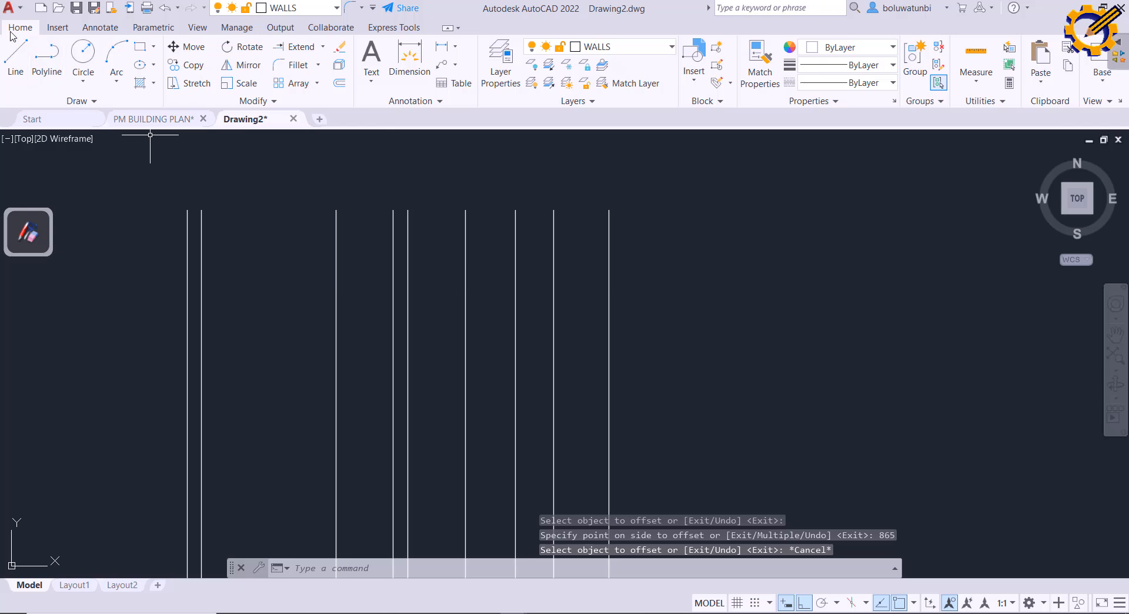
Step: Draw a horizontal line joining the upper ends of the outermost left and right vertical wall lines
left_click(15, 56)
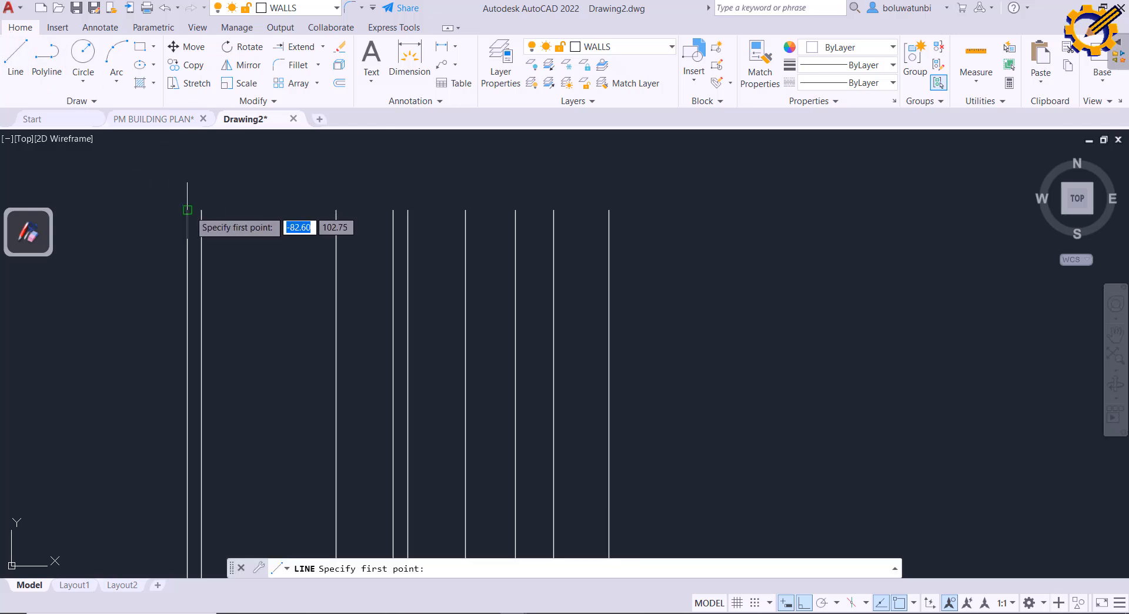
left_click(187, 210)
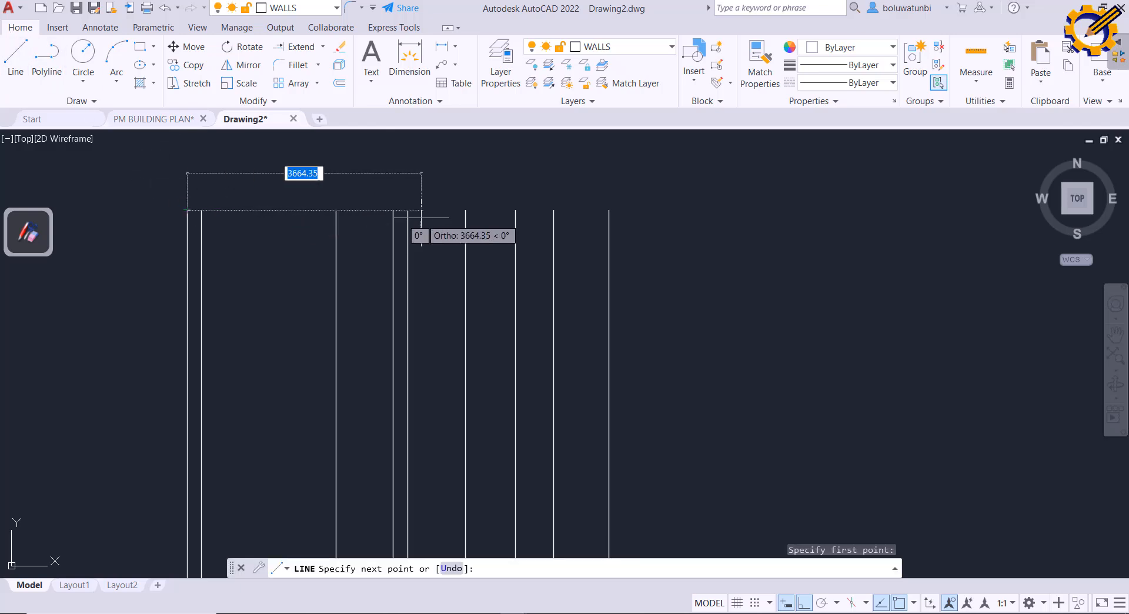
left_click(609, 210)
key("Escape")
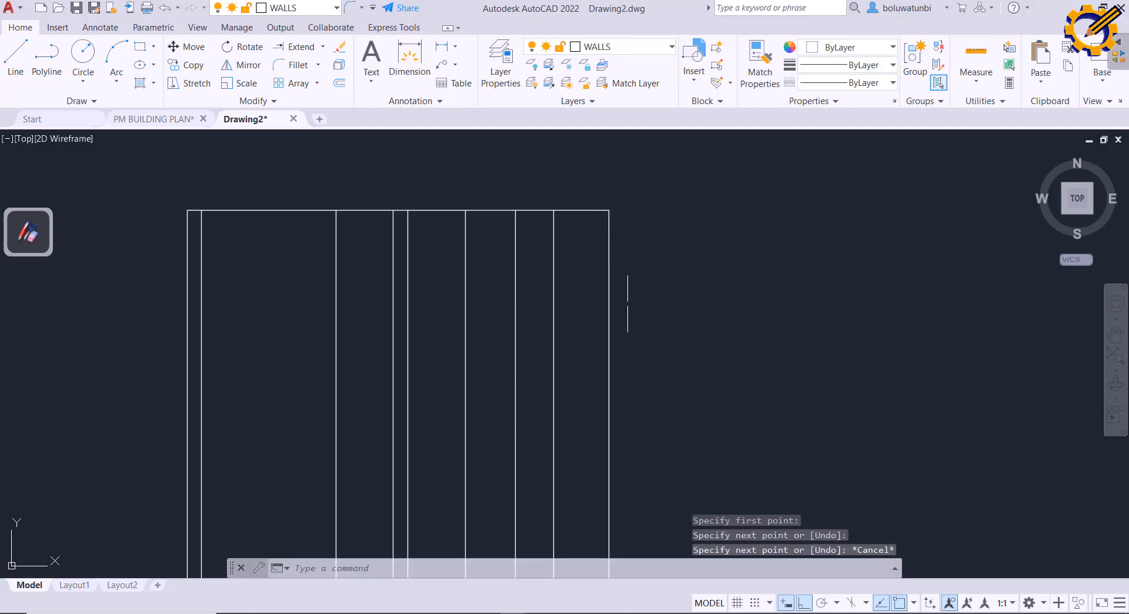
Step: Offset the outer right wall line 225 to its left and the upper horizontal line 225 downward to form the wall thicknesses
key("alt+Tab")
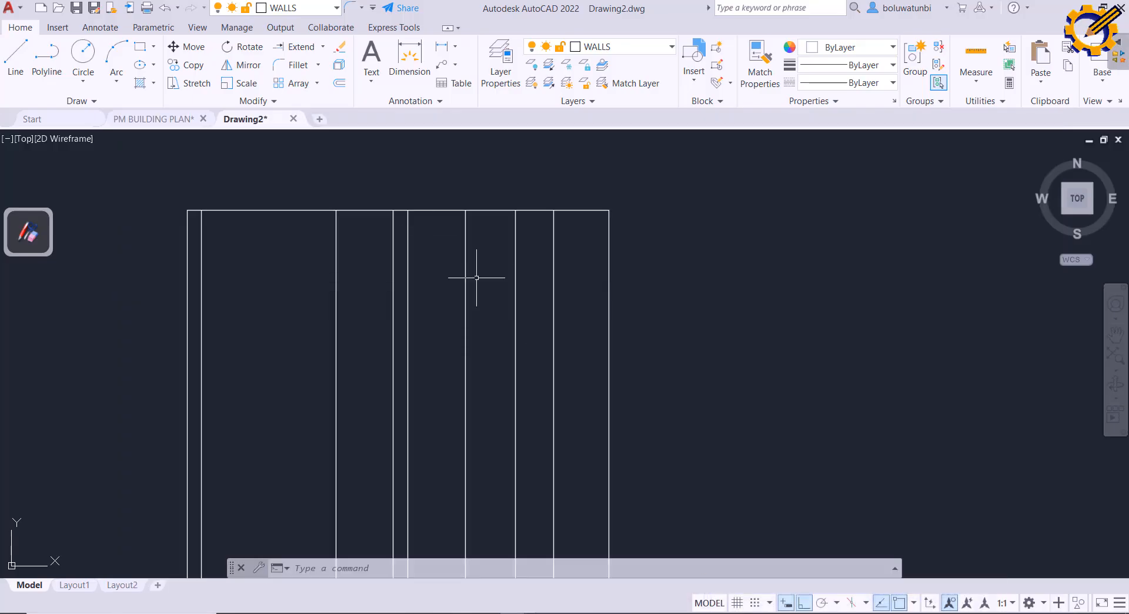
left_click(340, 83)
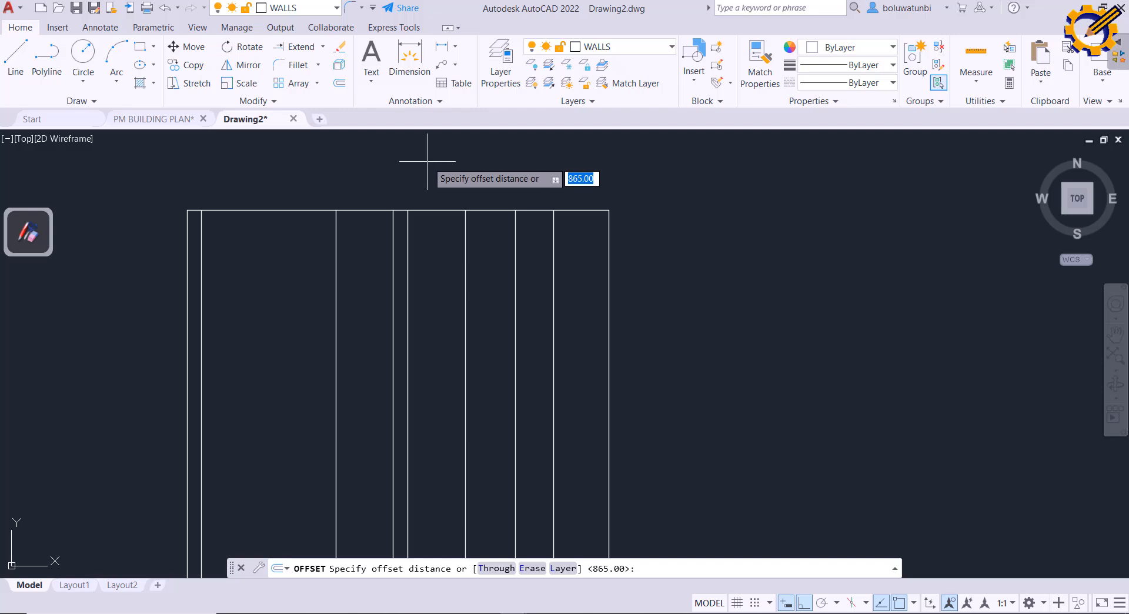
type("225")
key("Return")
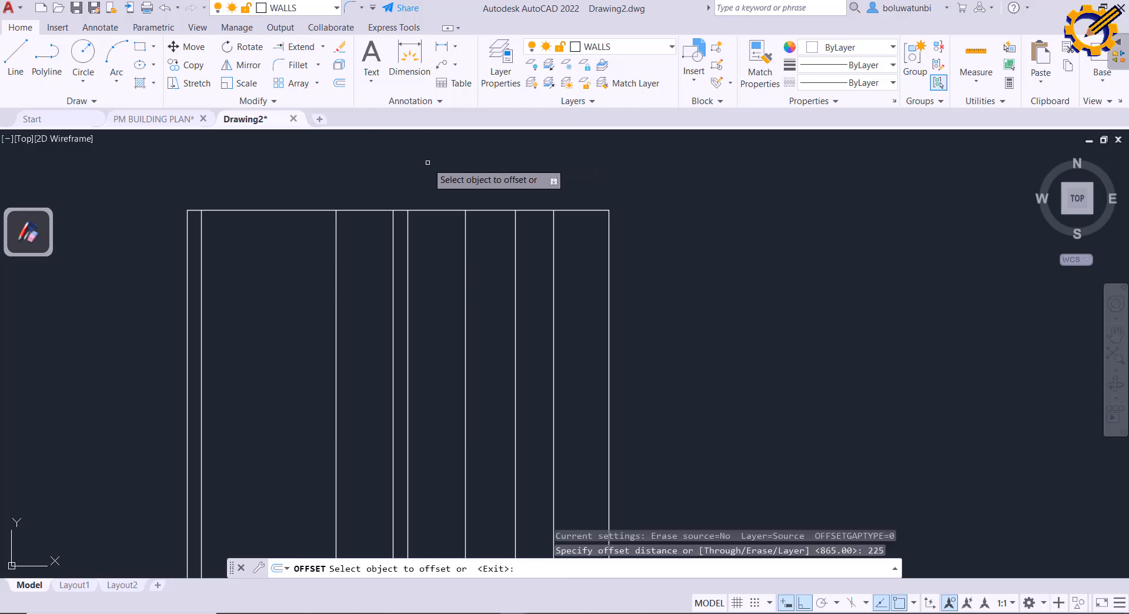
left_click(609, 284)
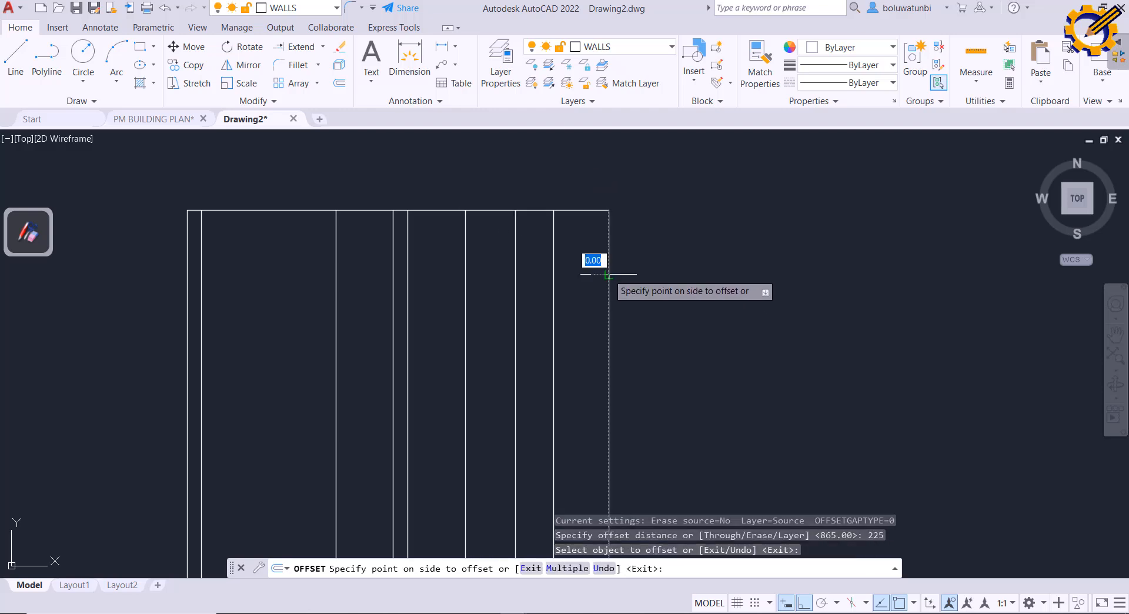
left_click(582, 283)
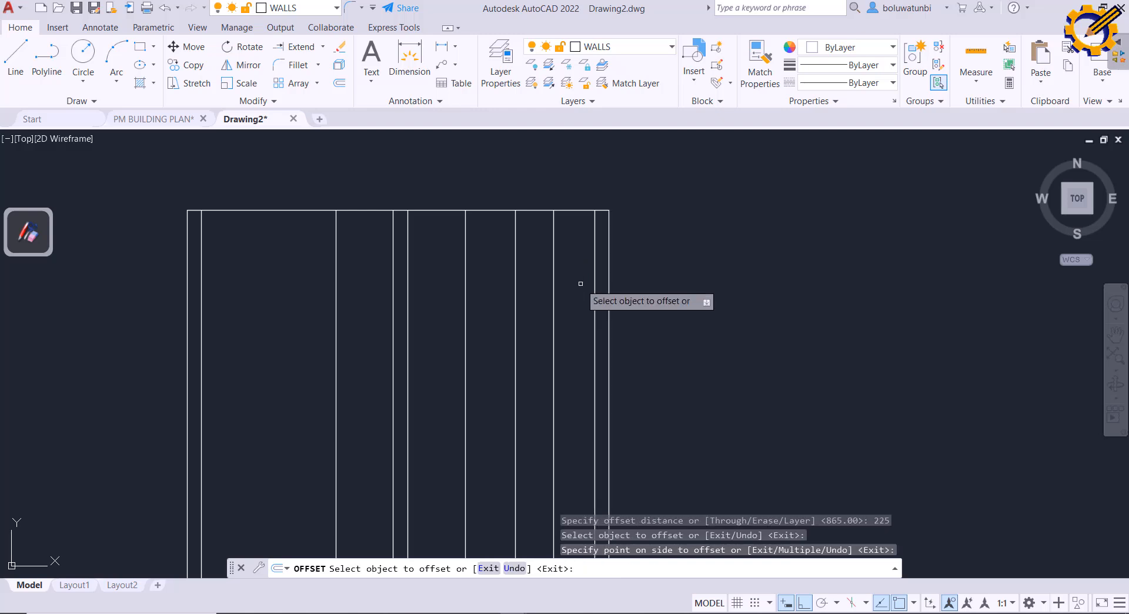
left_click(586, 210)
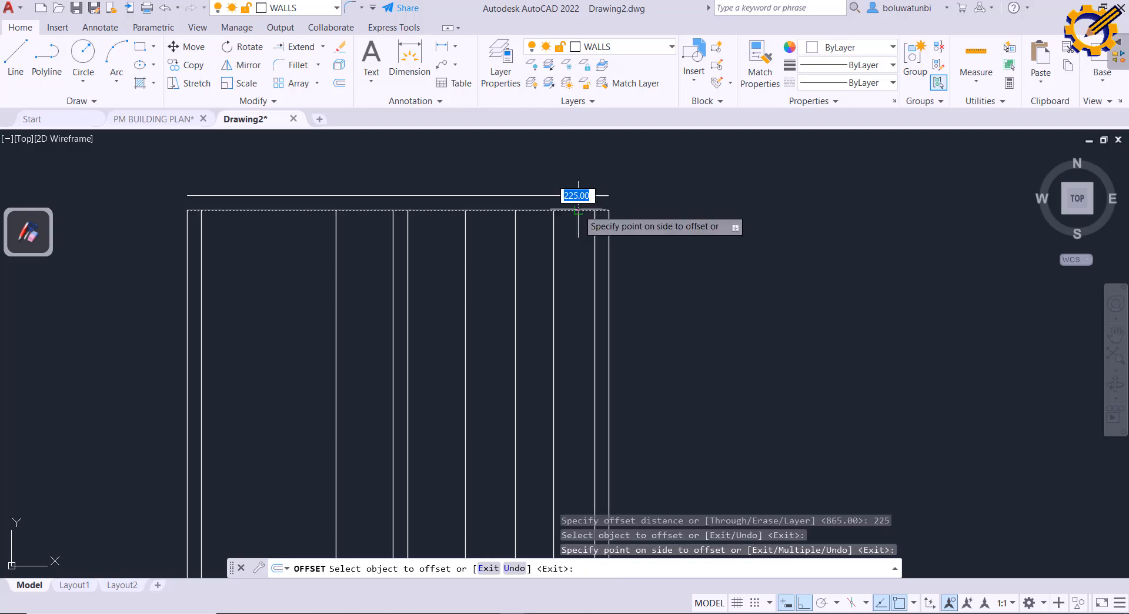
left_click(586, 250)
key("Escape")
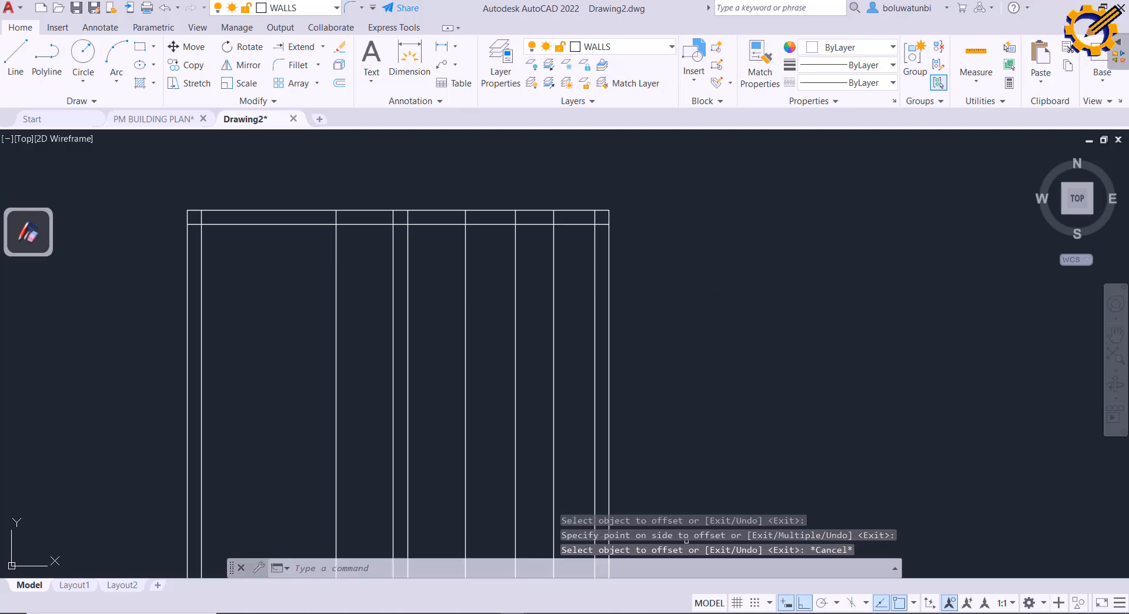
Step: Consult the floor plan PDF and offset the inner line of the upper wall 698 downward
left_click(641, 613)
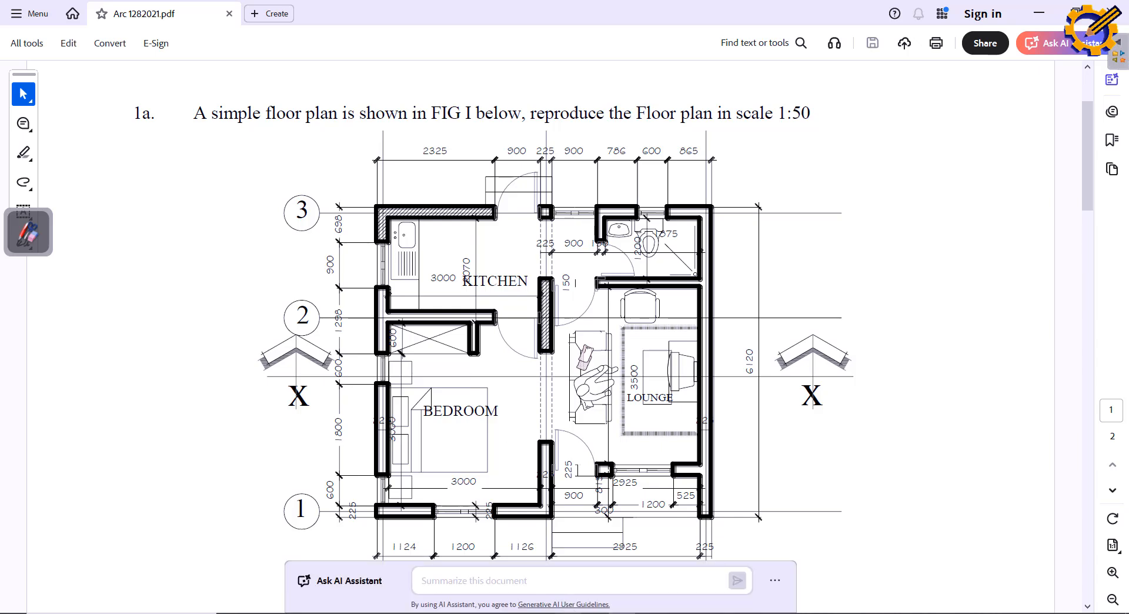
key("alt+Tab")
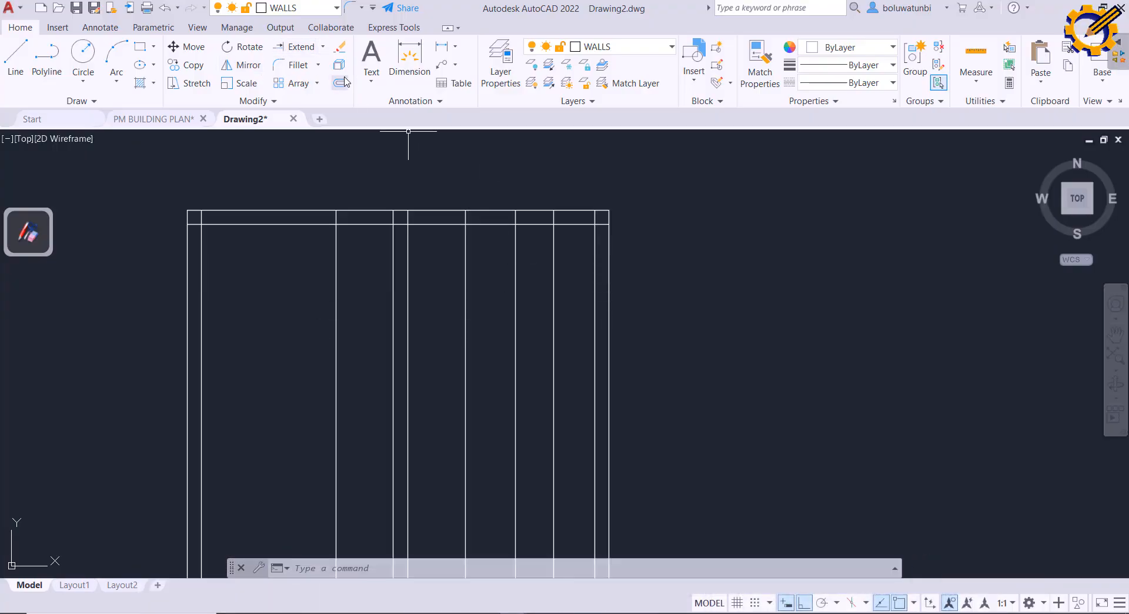
left_click(340, 82)
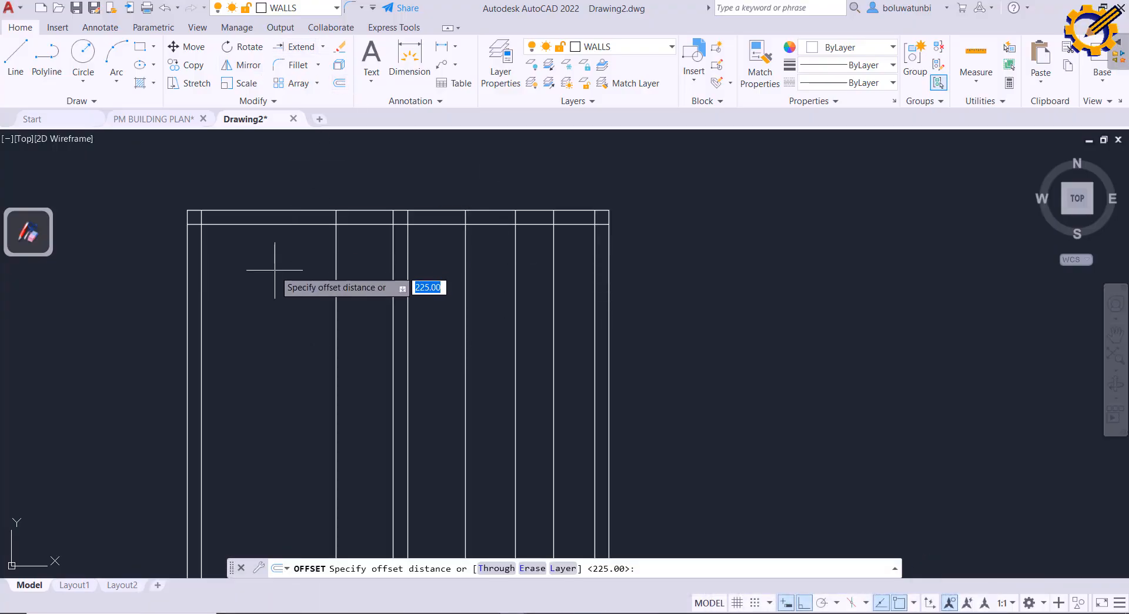
type("698")
key("Return")
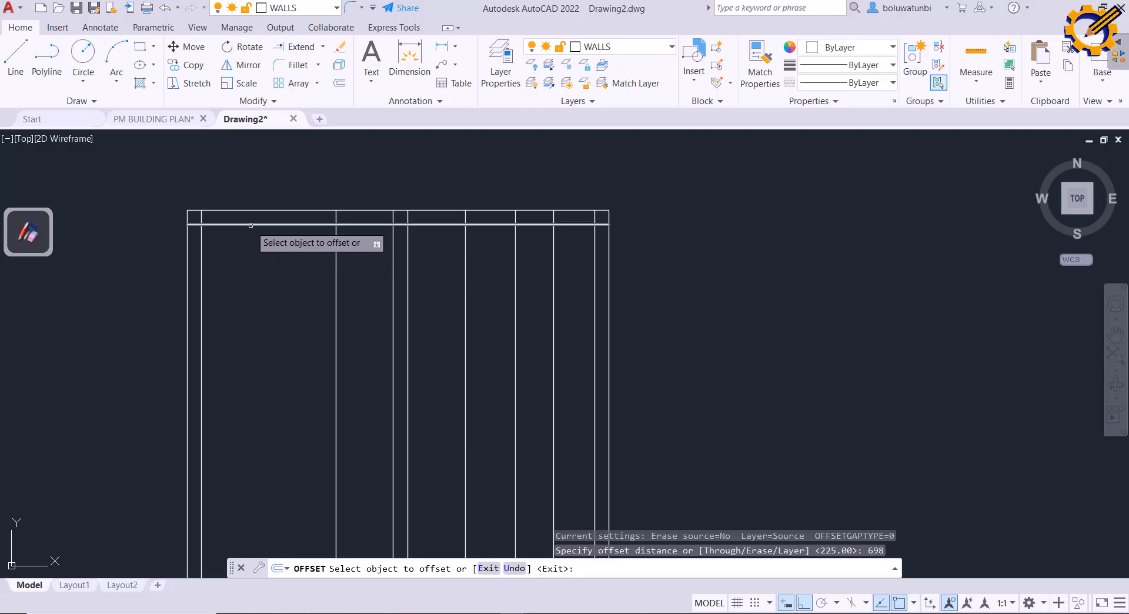
left_click(249, 224)
left_click(243, 286)
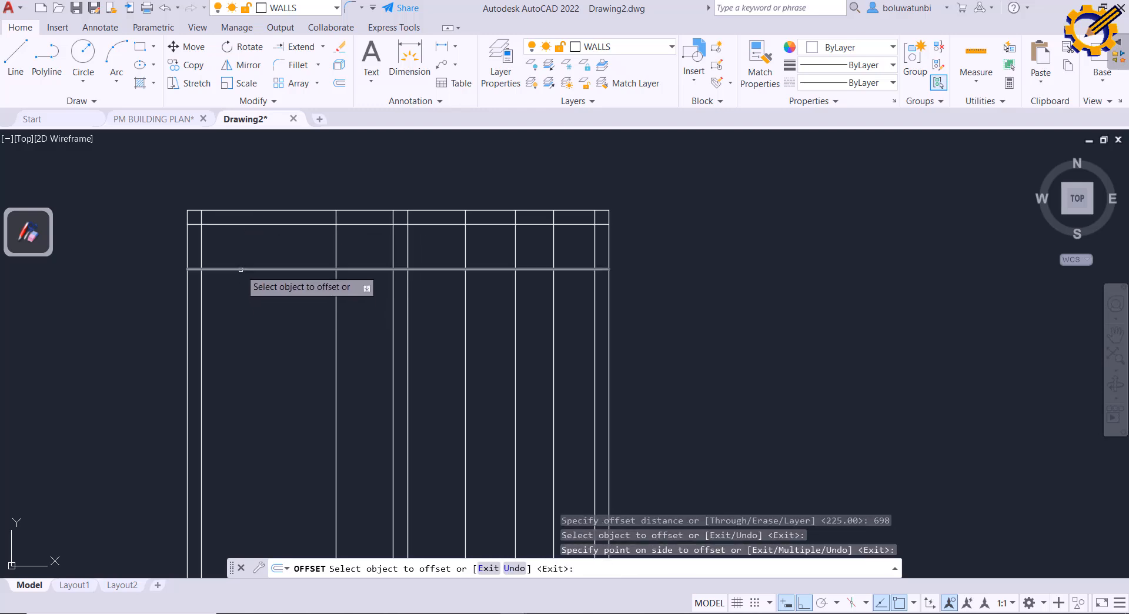
Step: Offset the line ending the 698 segment 900 downward
left_click(238, 269)
type("90")
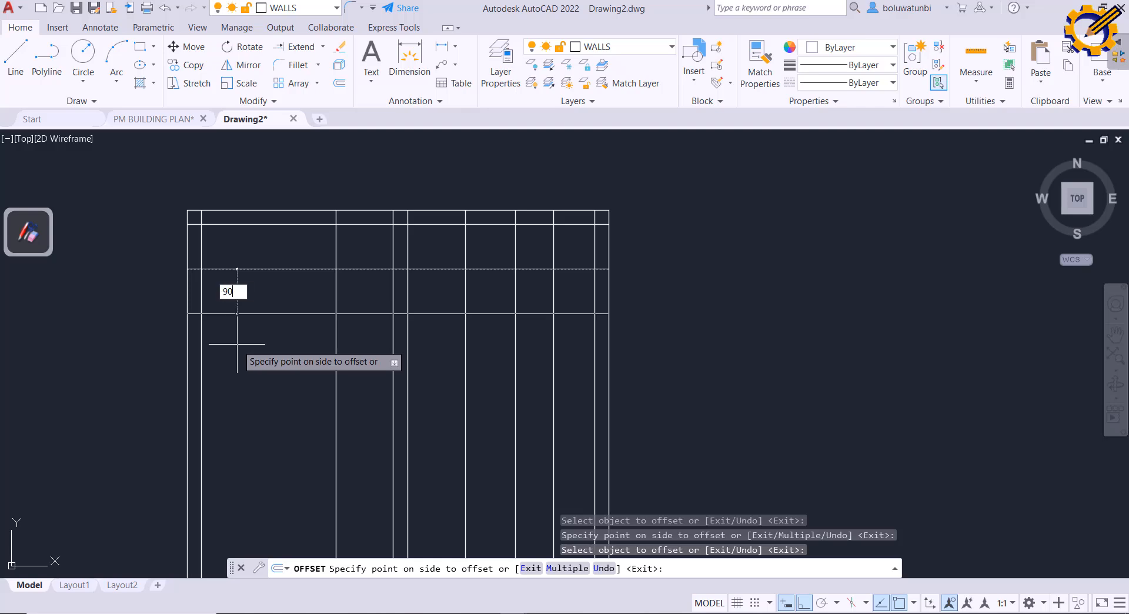
type("0")
key("Return")
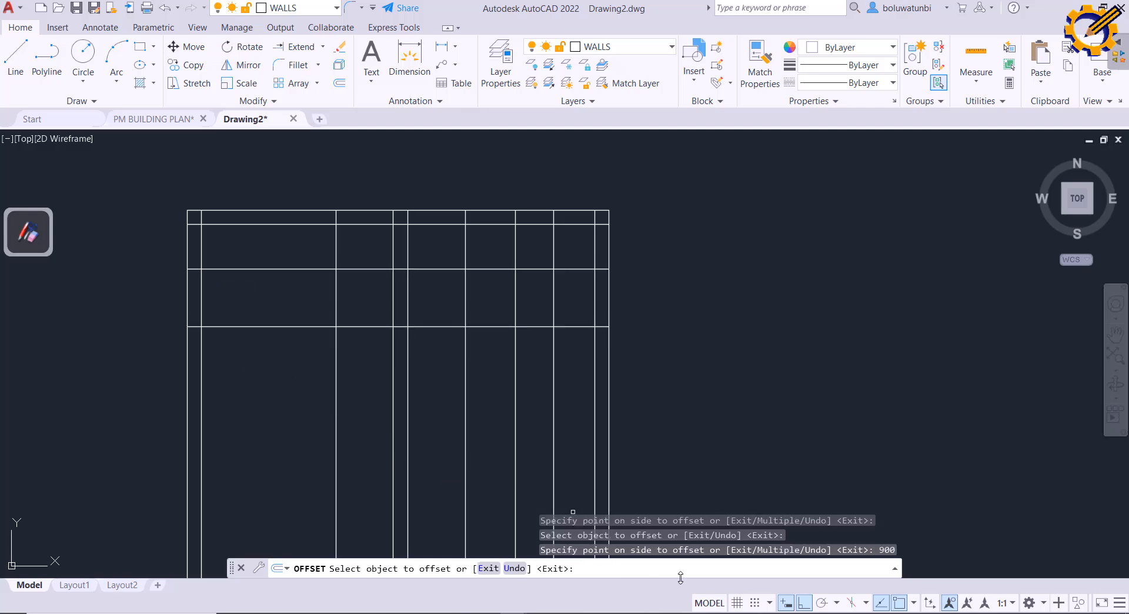
Step: Check the left-side dimensions in the floor plan PDF and offset the lowest horizontal line 1298 downward
key("alt+Tab")
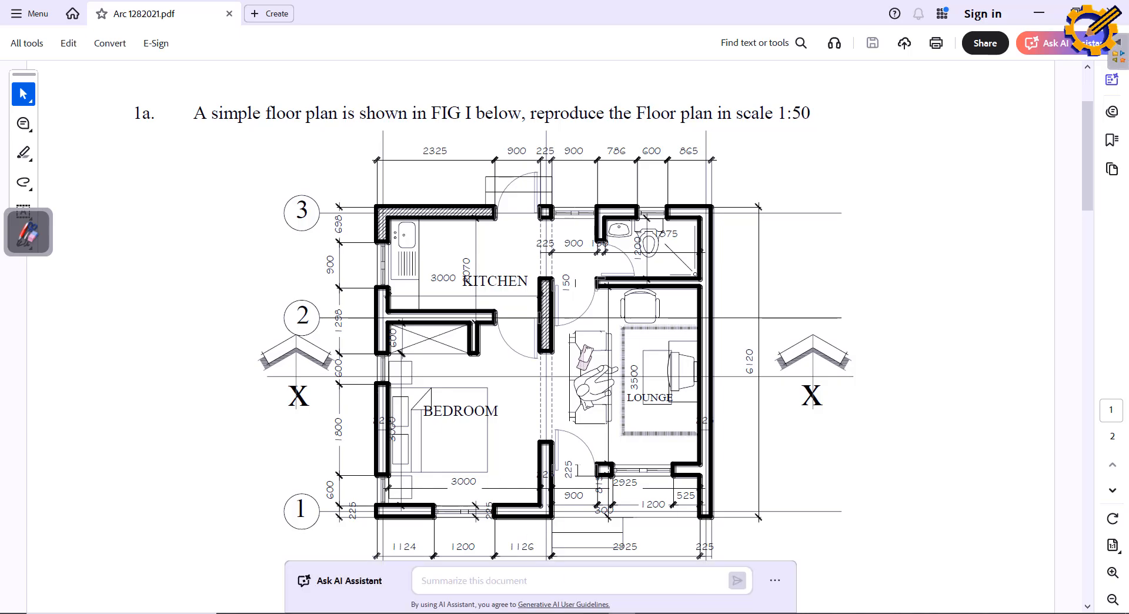
left_click(617, 613)
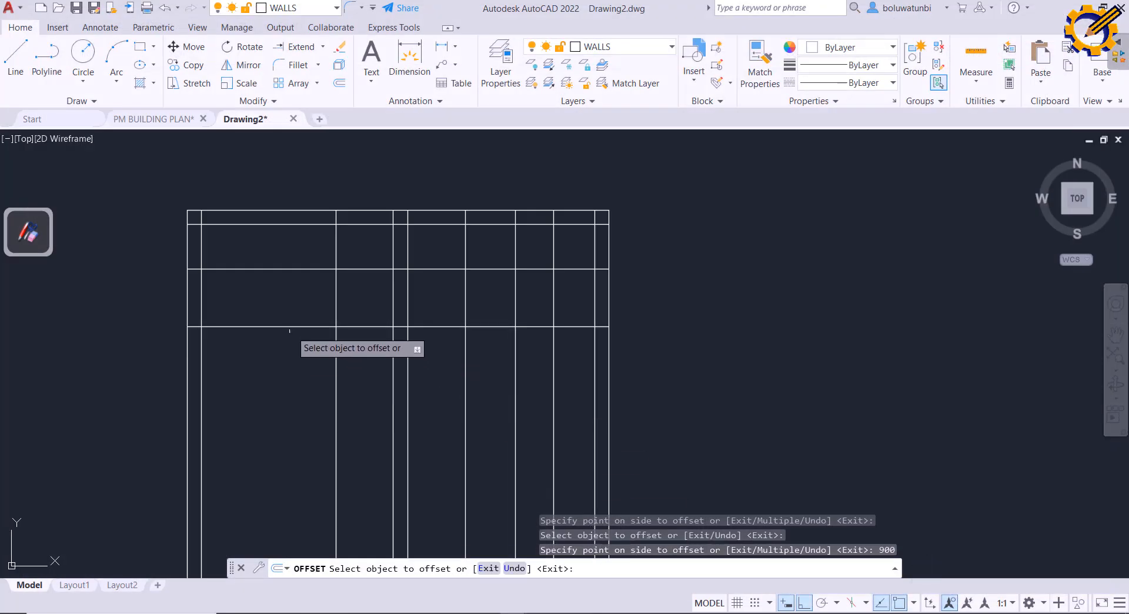
left_click(289, 327)
type("12")
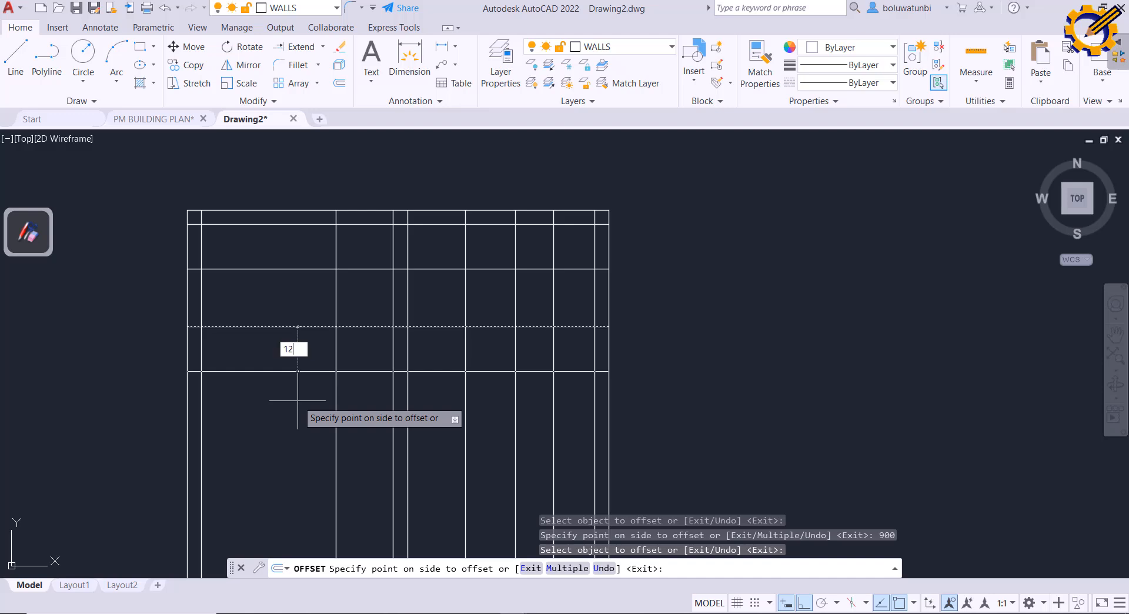
type("98")
key("Return")
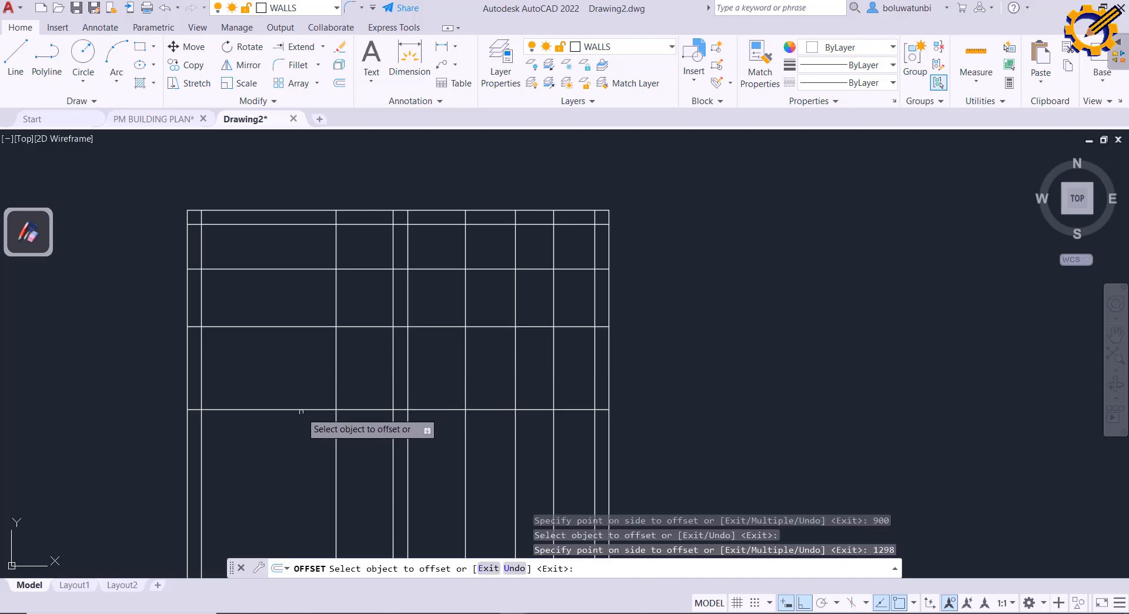
Step: Offset the line ending the 1298 segment 600 downward, and offset the resulting line 1800 downward
left_click(302, 410)
type("600")
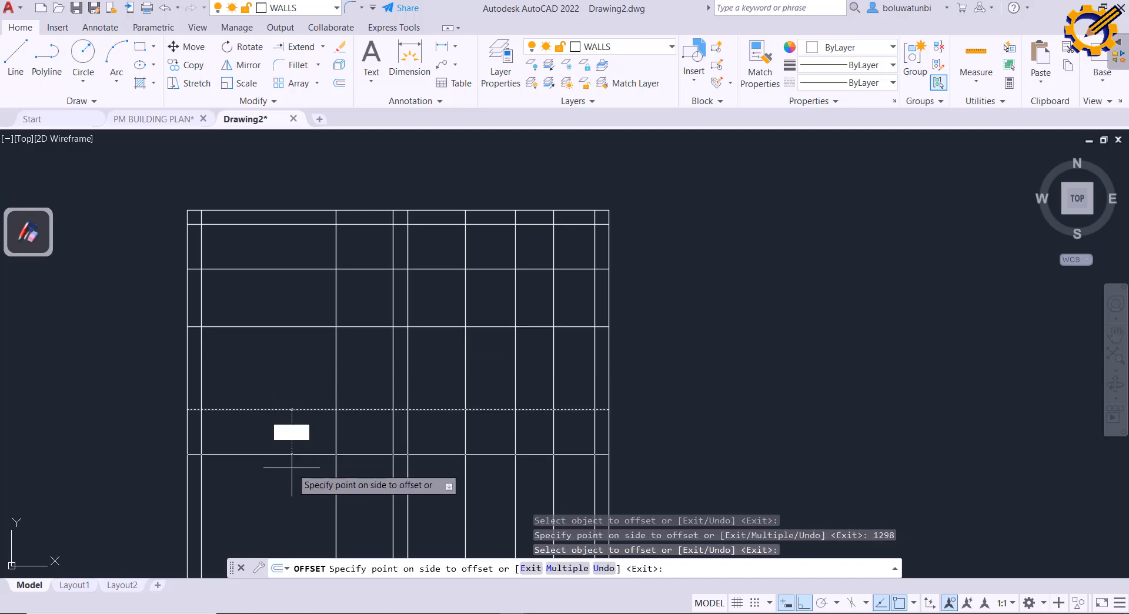
key("Return")
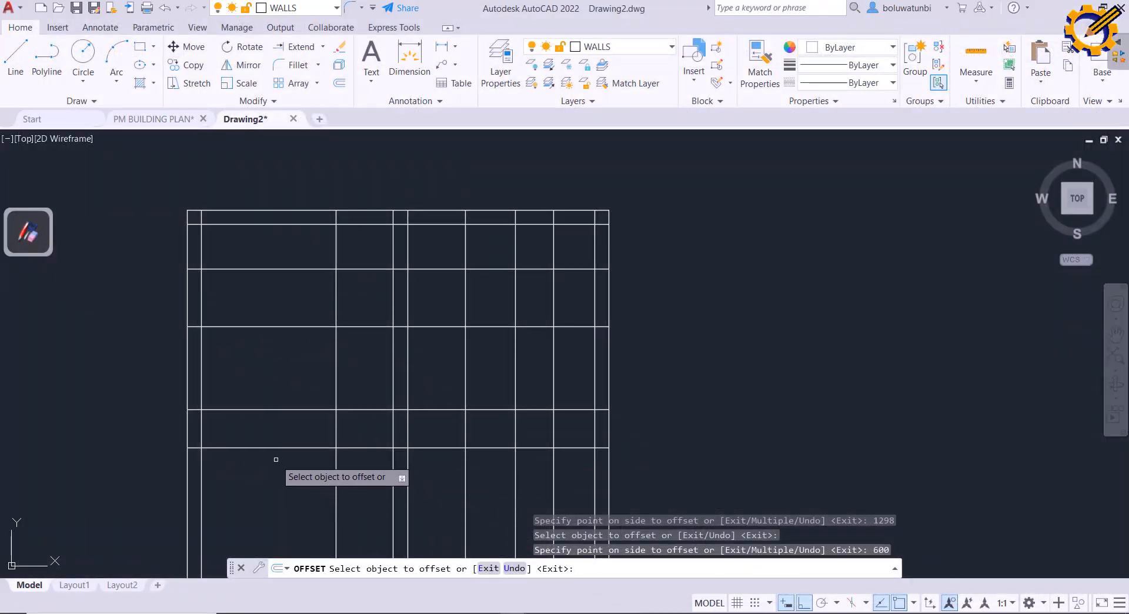
left_click(277, 447)
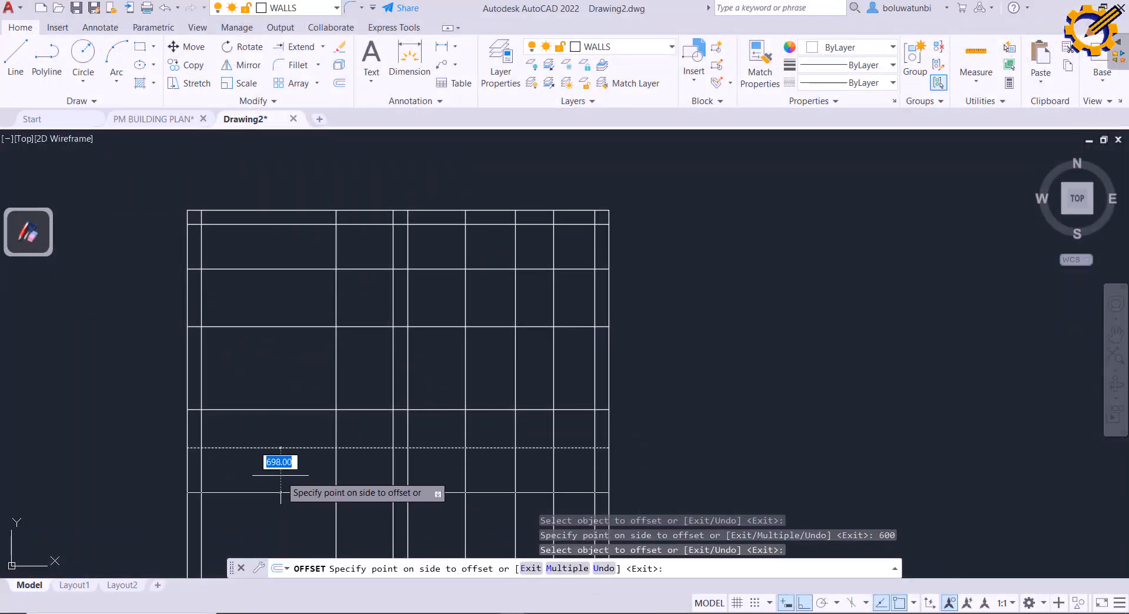
type("1800")
key("Return")
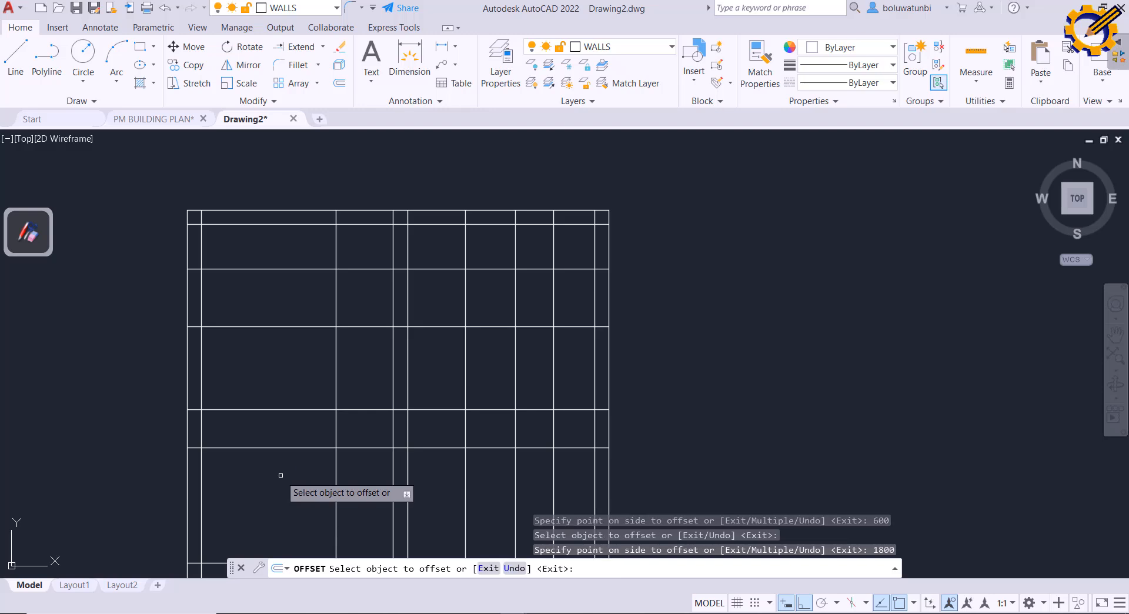
Step: Offset the line ending the 1800 segment 600 downward, and offset the resulting line 225 downward for the lower wall thickness
middle_click_drag(280, 473, 326, 327)
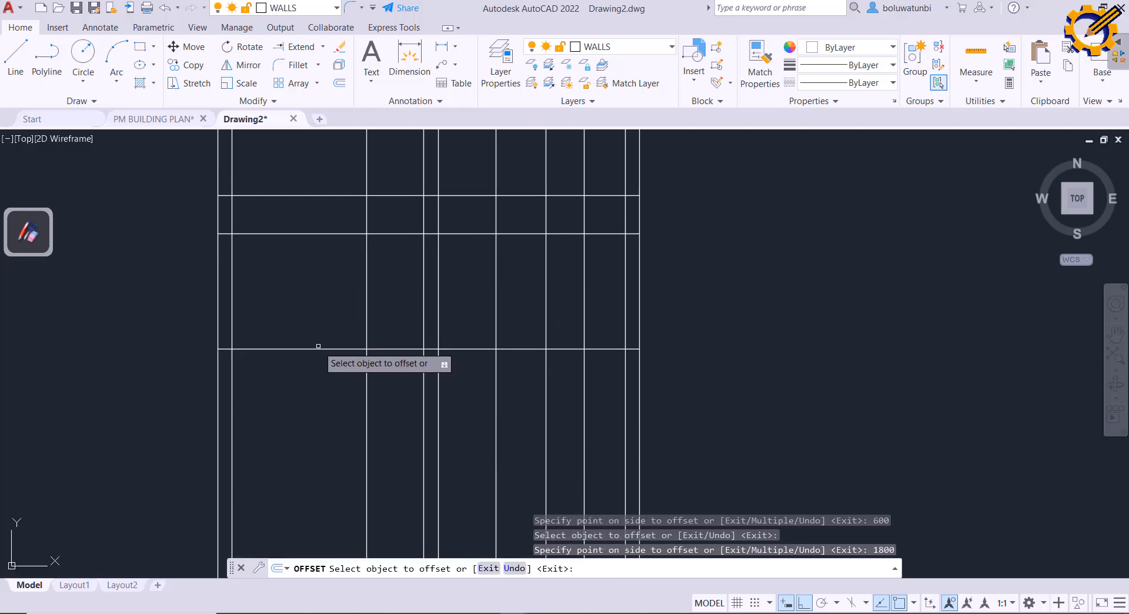
left_click(318, 349)
type("600")
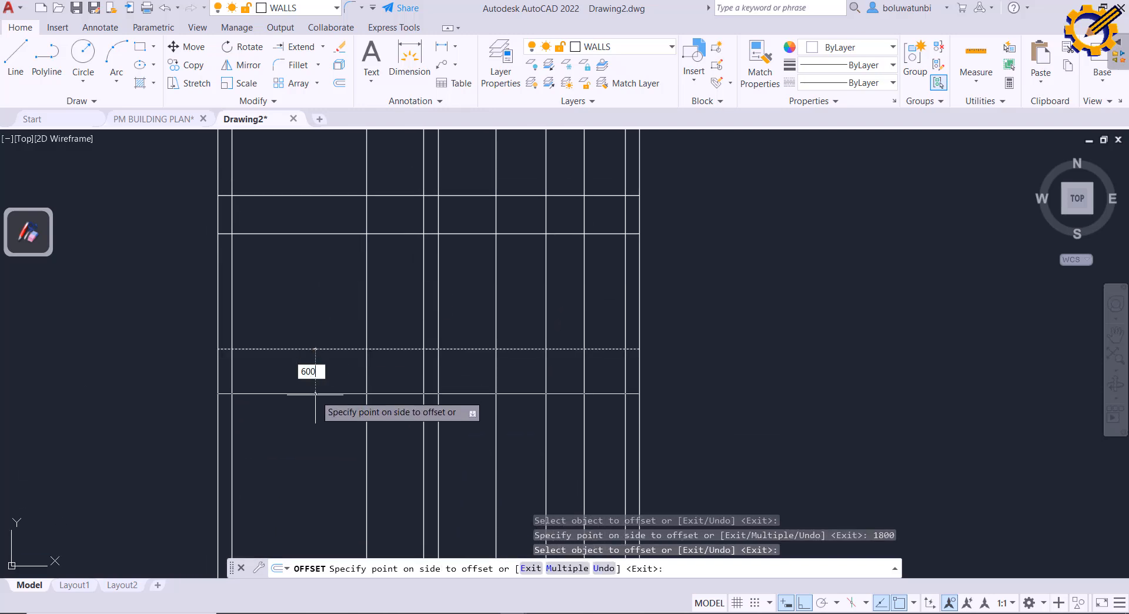
key("Return")
left_click(308, 387)
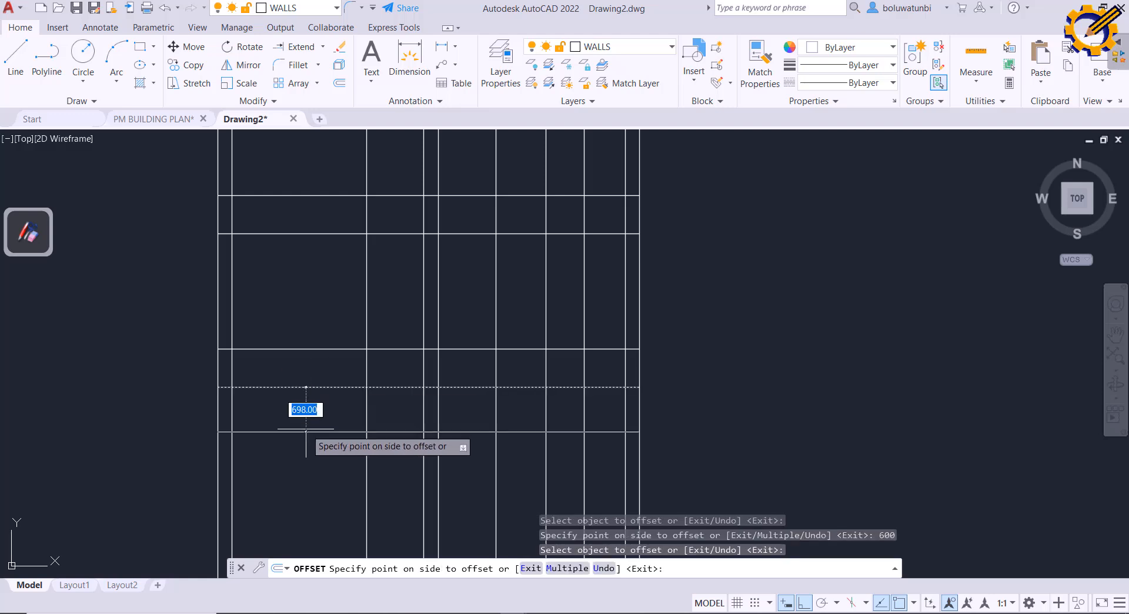
type("225")
key("Return")
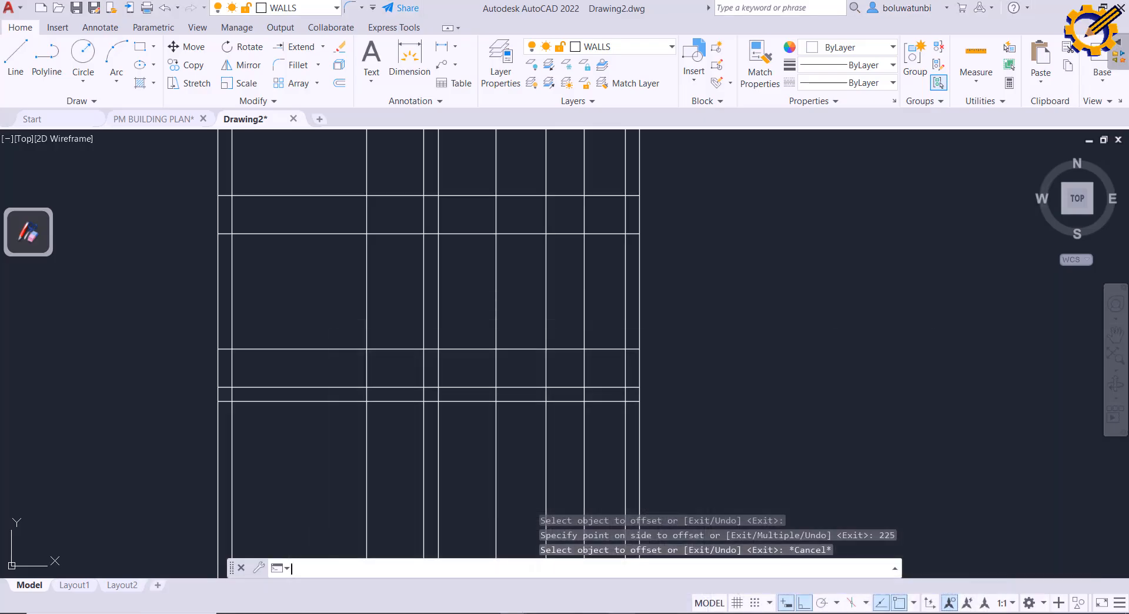
Step: Check the floor plan PDF and trim off all vertical lines extending below the lowest horizontal wall line
scroll(456, 301, "down", 6)
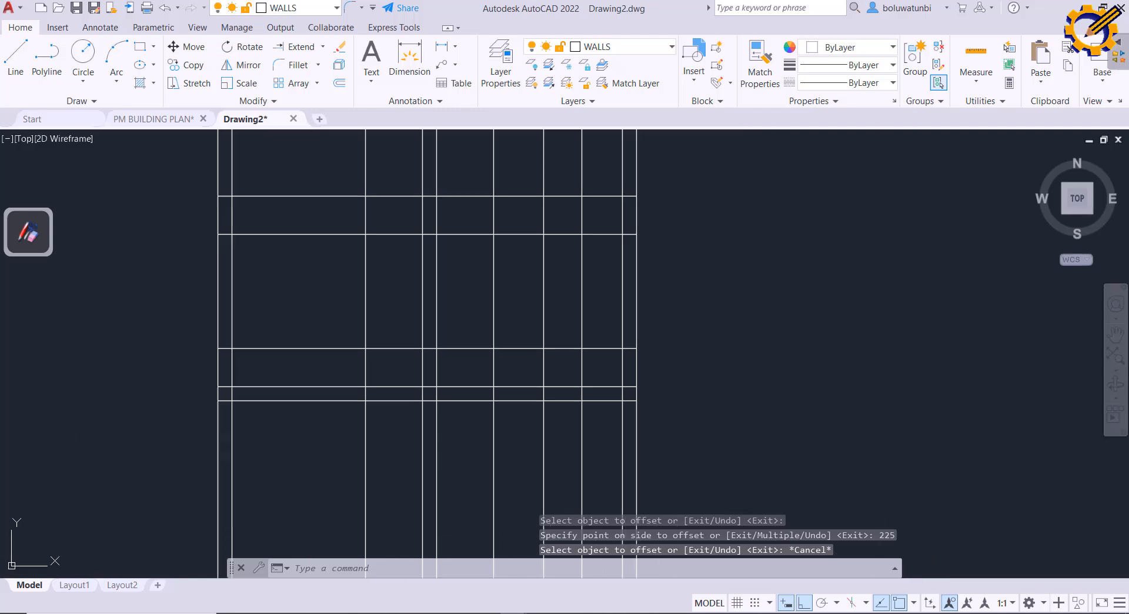
middle_click_drag(457, 307, 457, 353)
scroll(456, 353, "up", 2)
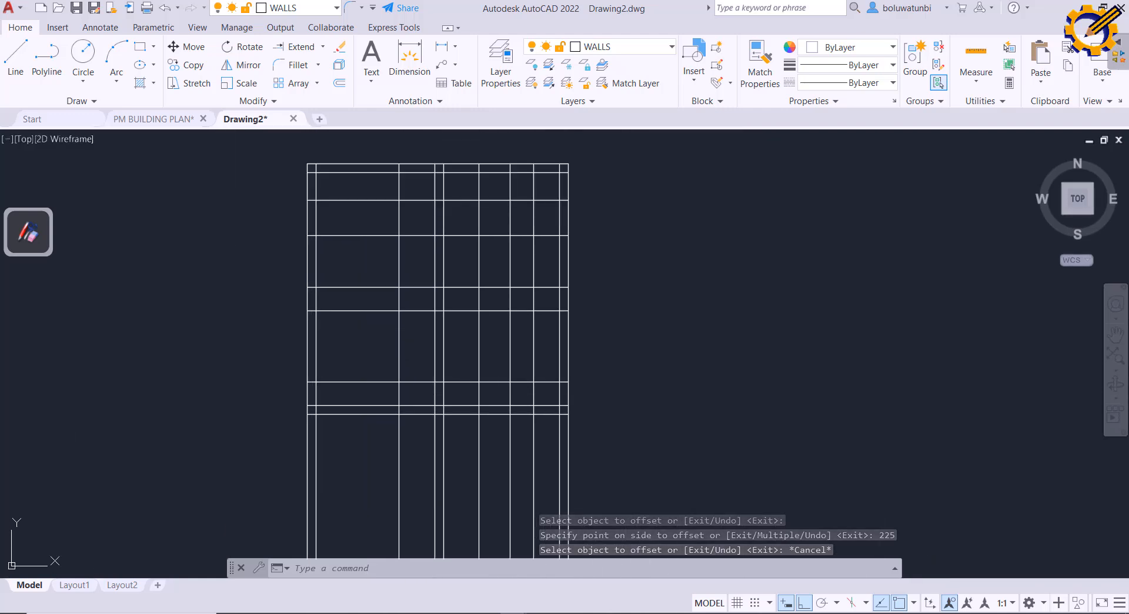
left_click(625, 612)
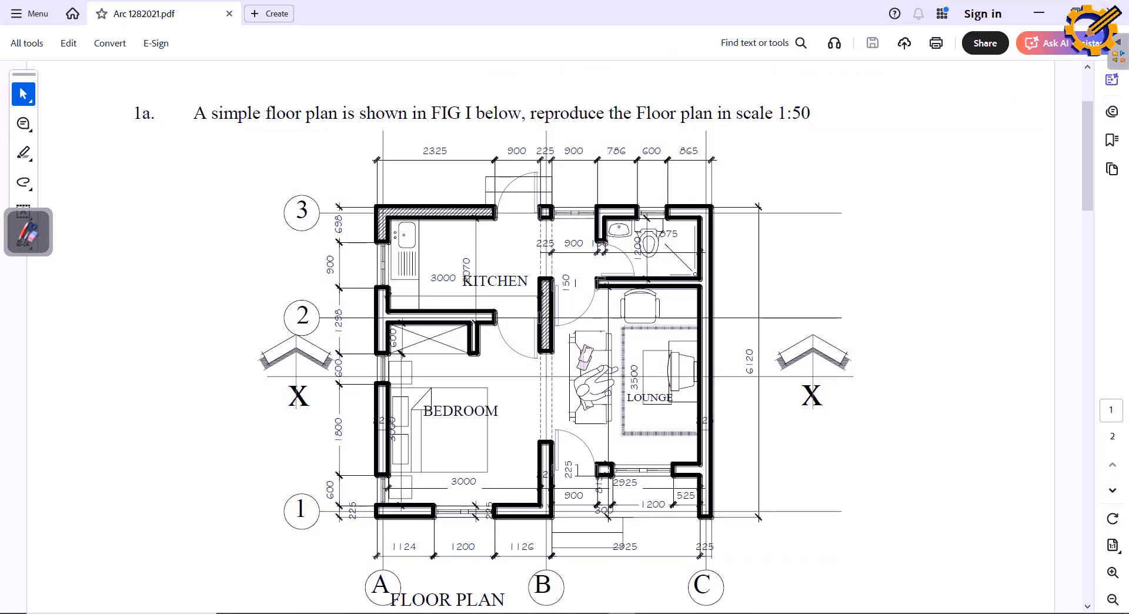
left_click(624, 612)
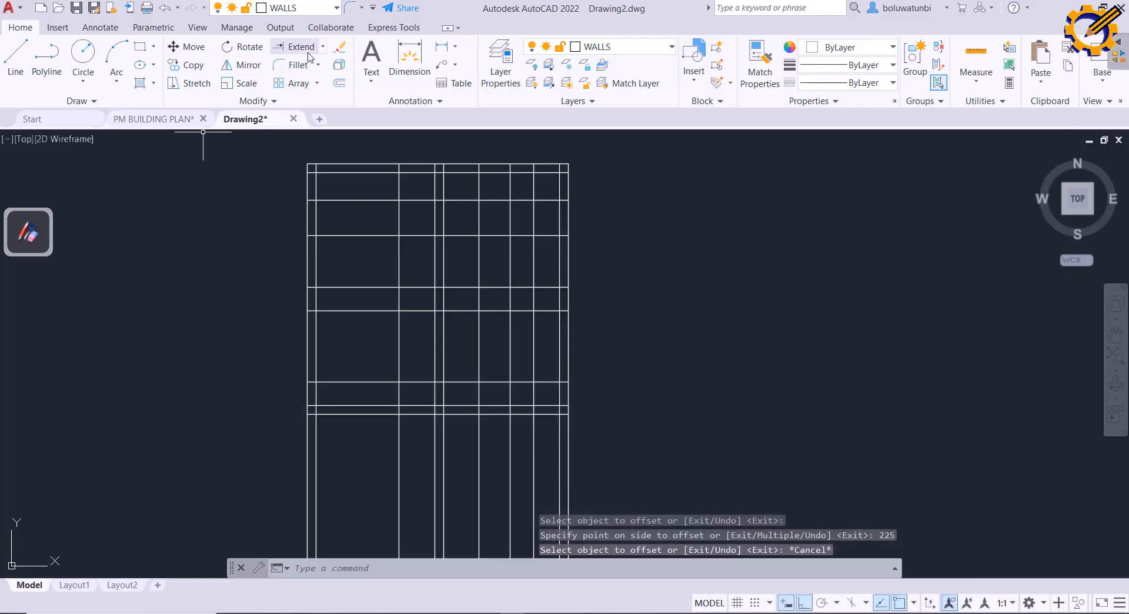
left_click(322, 52)
left_click(294, 66)
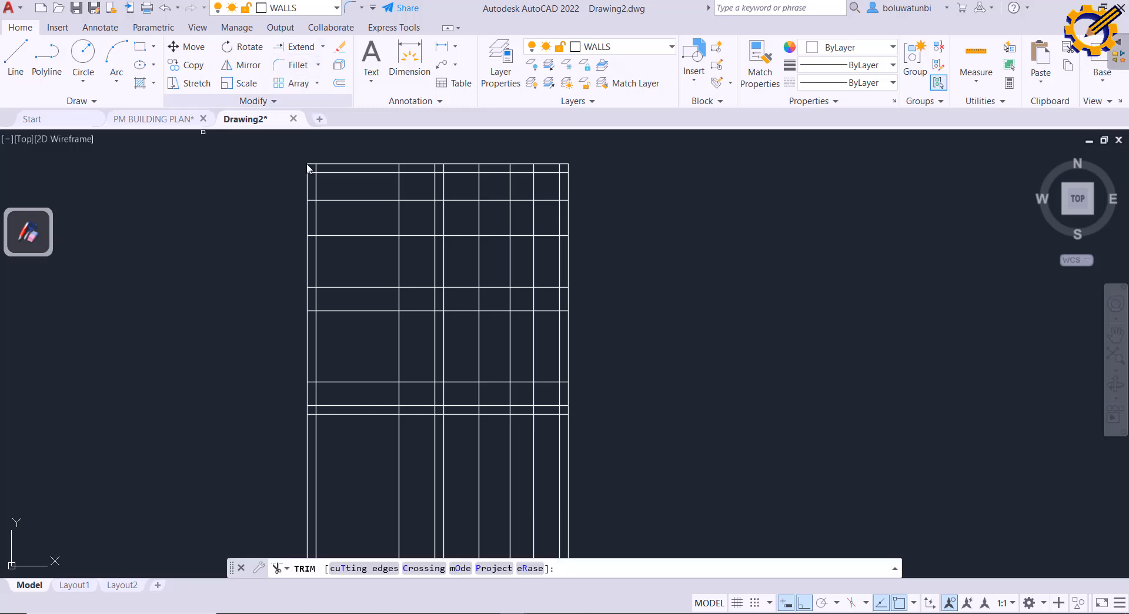
left_click_drag(305, 460, 252, 461)
key("Return")
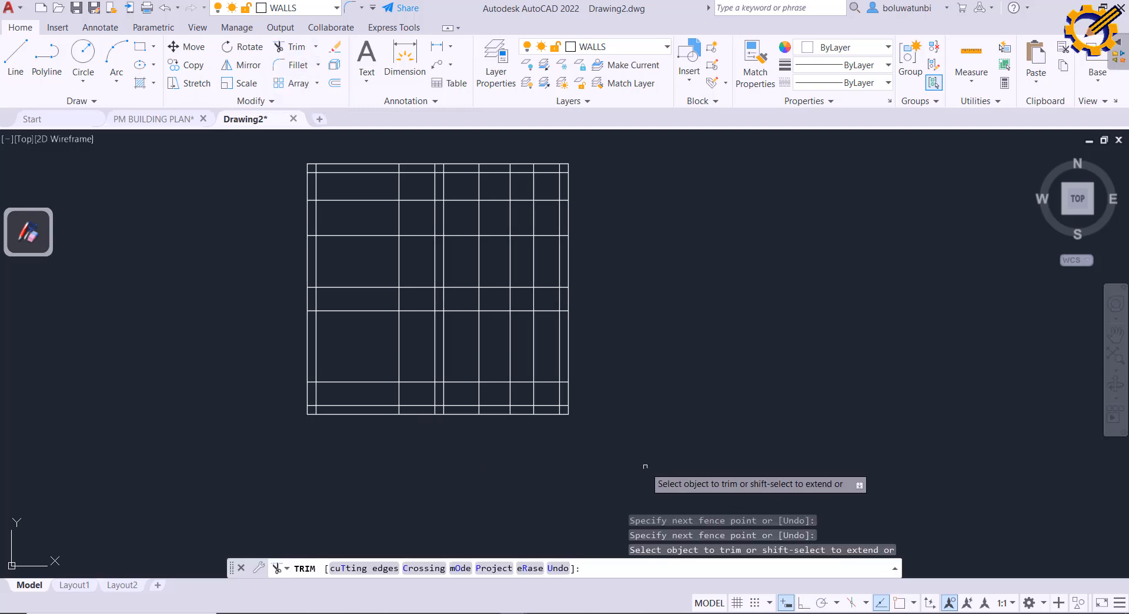
key("Escape")
middle_click_drag(647, 297, 649, 451)
mouse_move(622, 611)
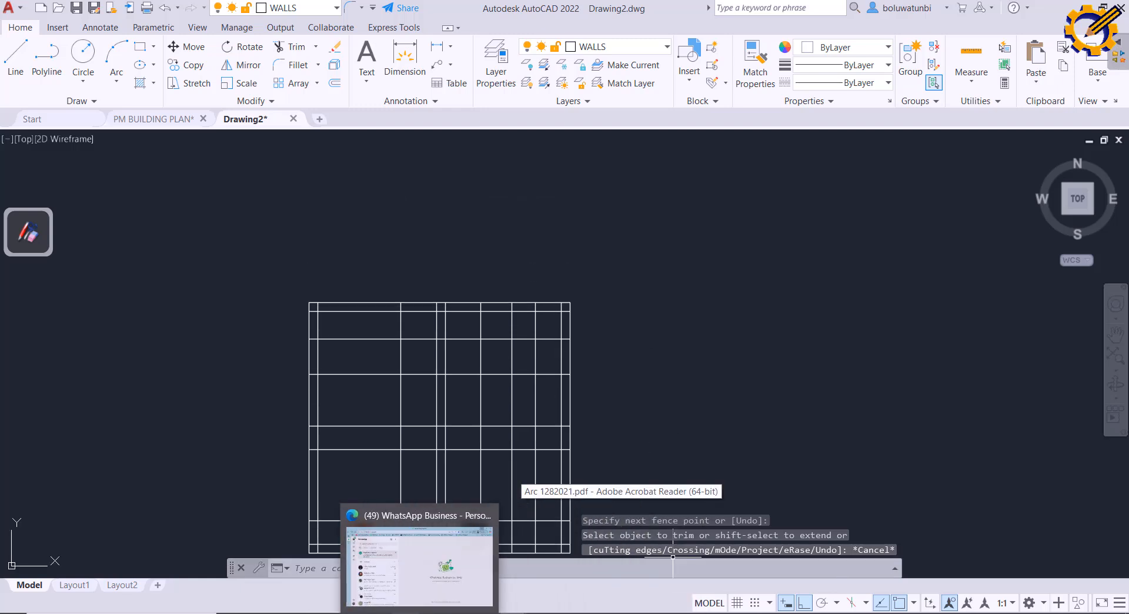
left_click(384, 613)
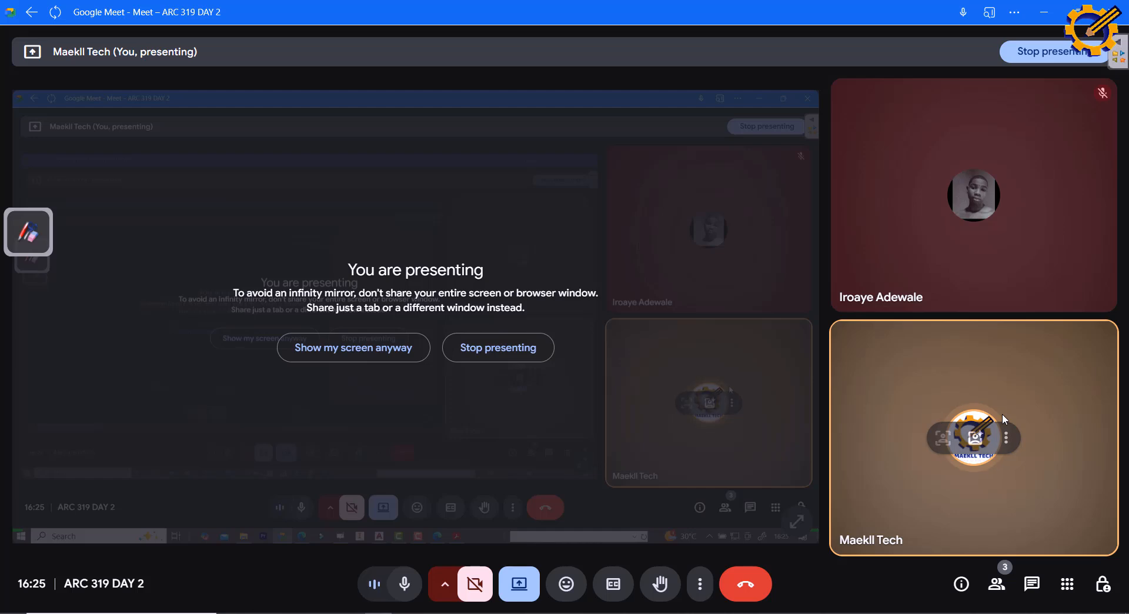
left_click(1043, 12)
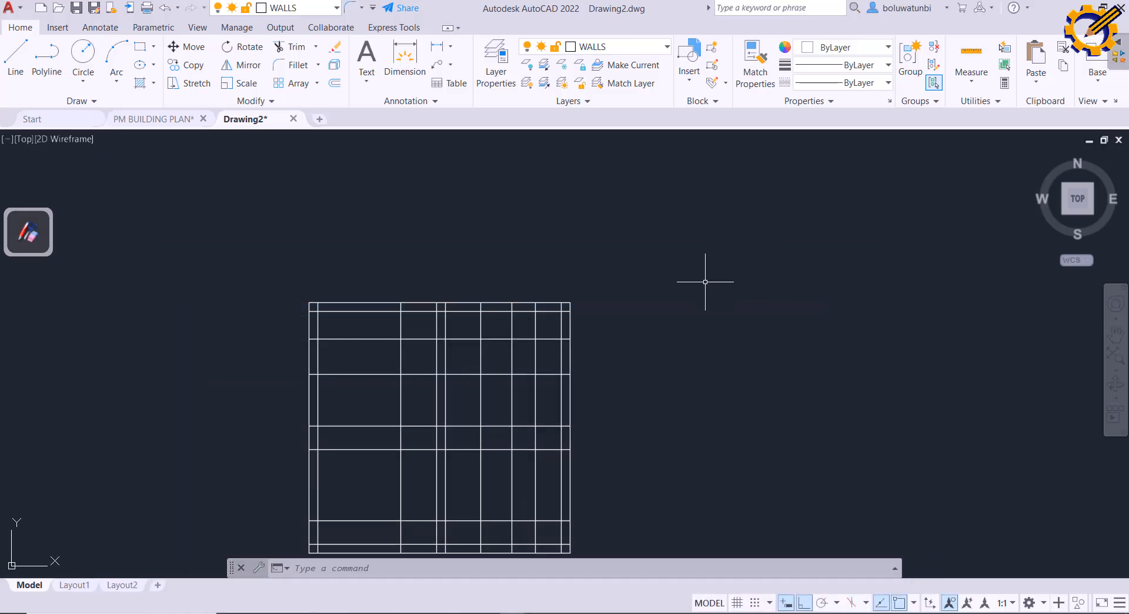
middle_click_drag(680, 384, 666, 315)
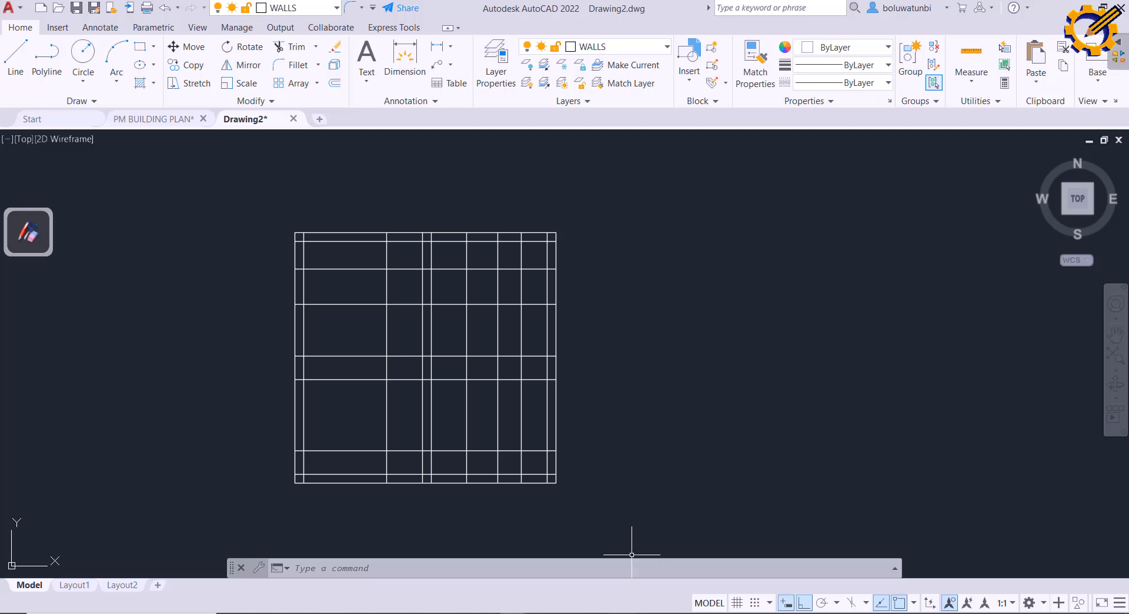
Step: Consult the floor plan PDF and trim the upper wall lines across the two 900-wide openings beside the 225 pier
key("alt+Tab")
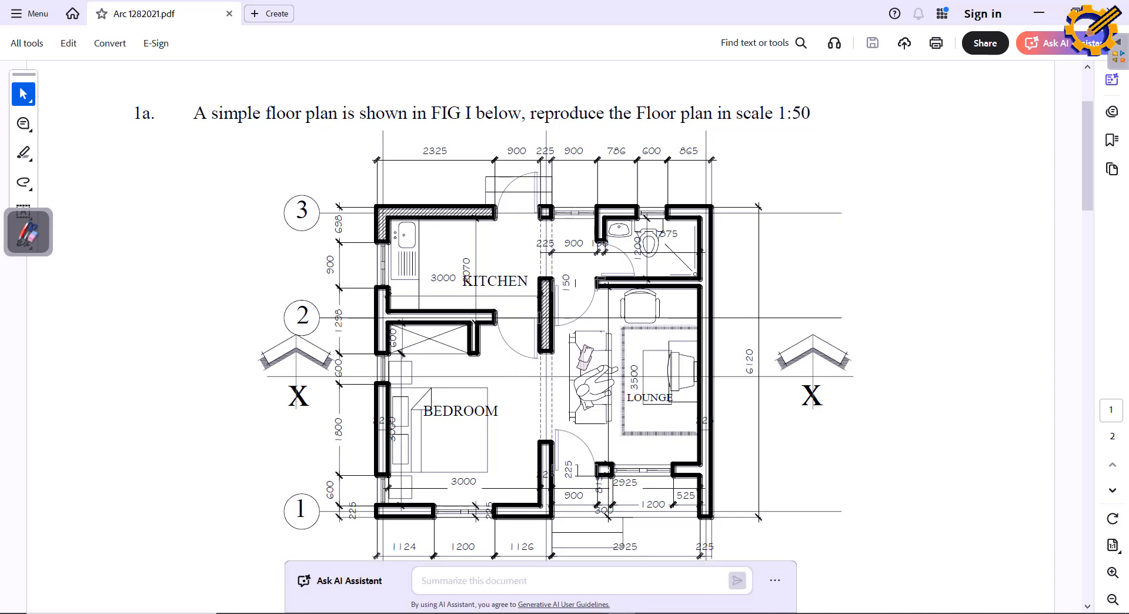
left_click(512, 613)
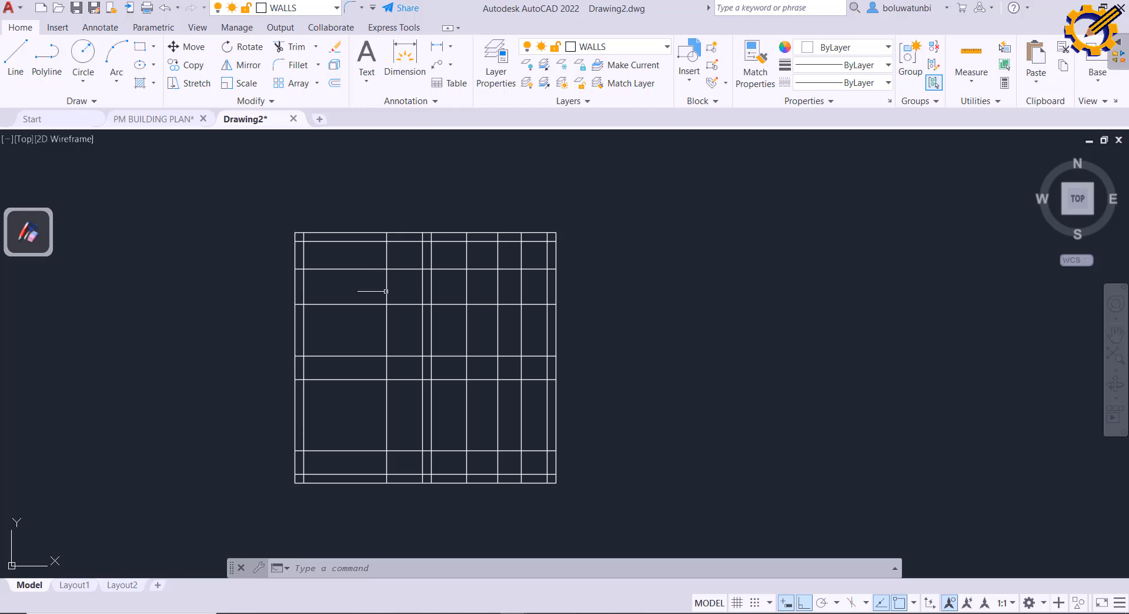
mouse_move(387, 307)
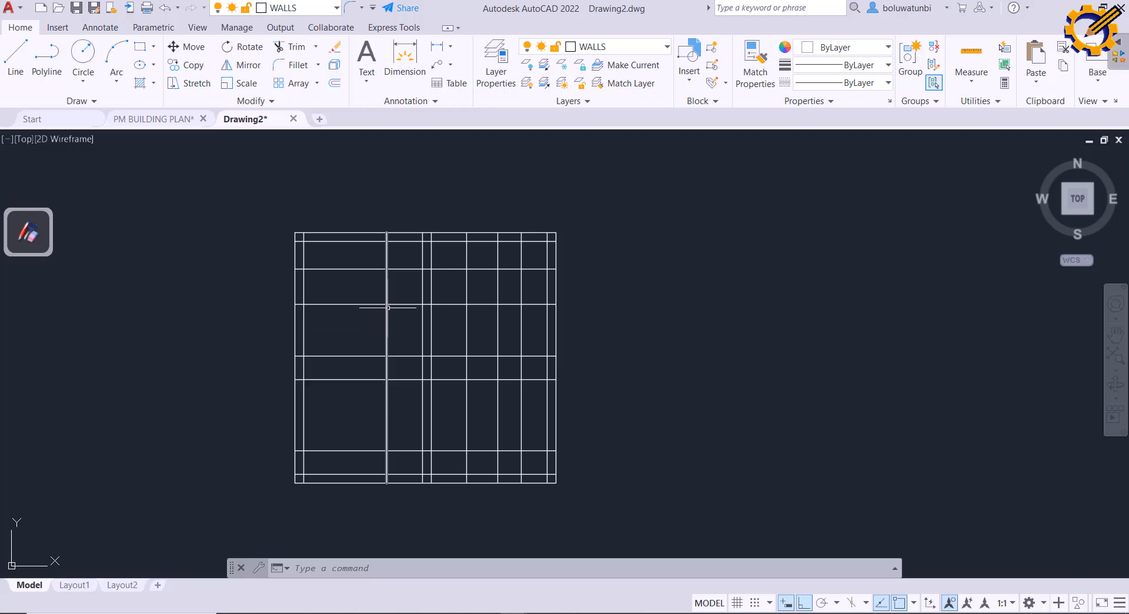
left_click(297, 47)
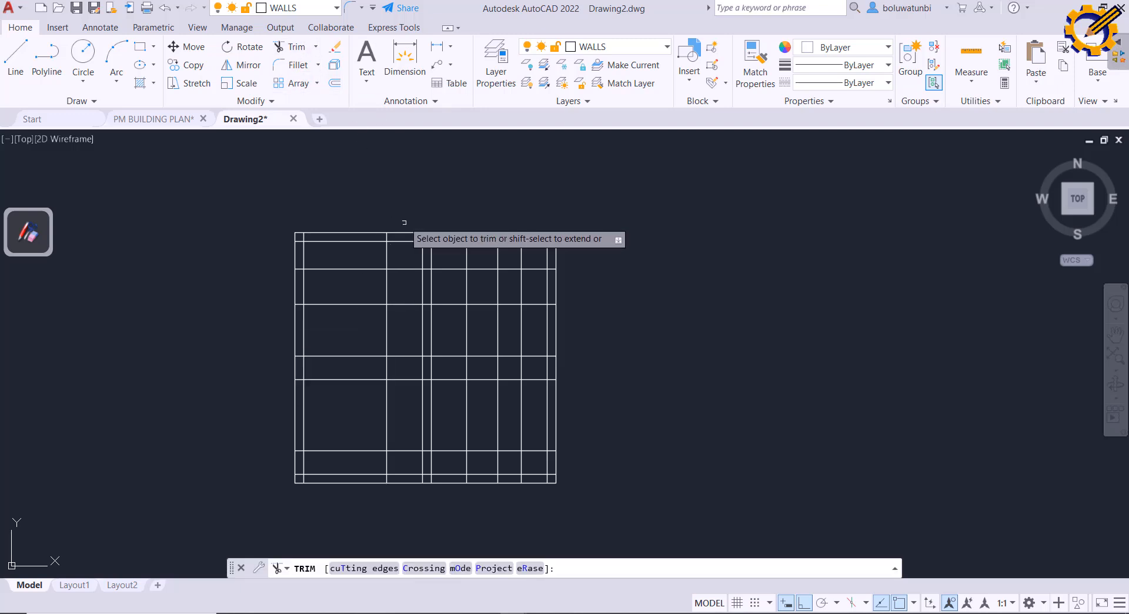
left_click_drag(404, 222, 404, 245)
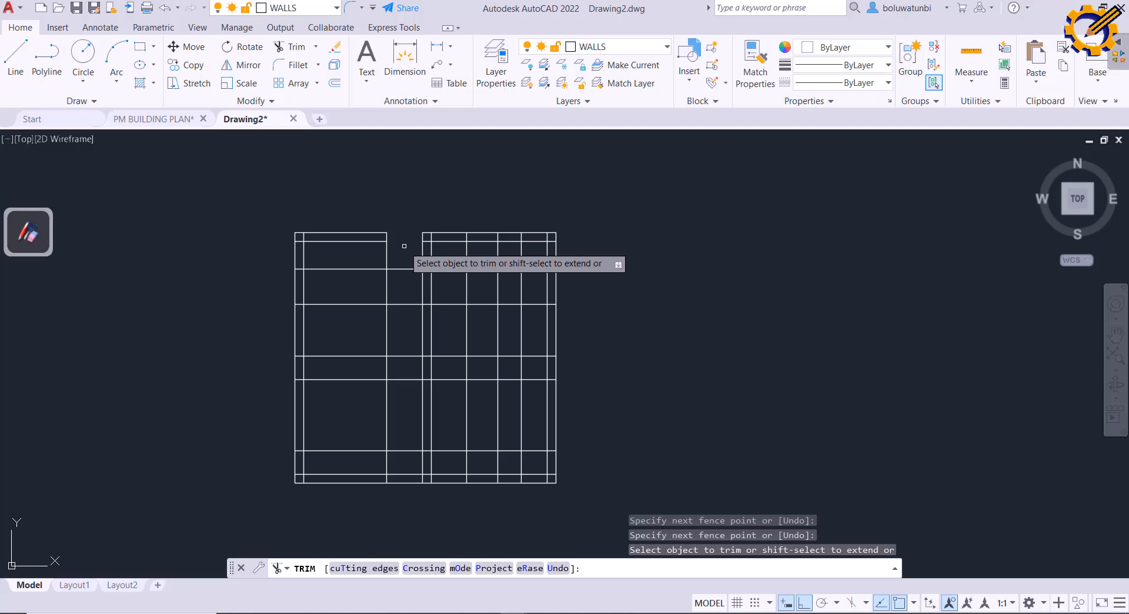
left_click_drag(450, 213, 450, 268)
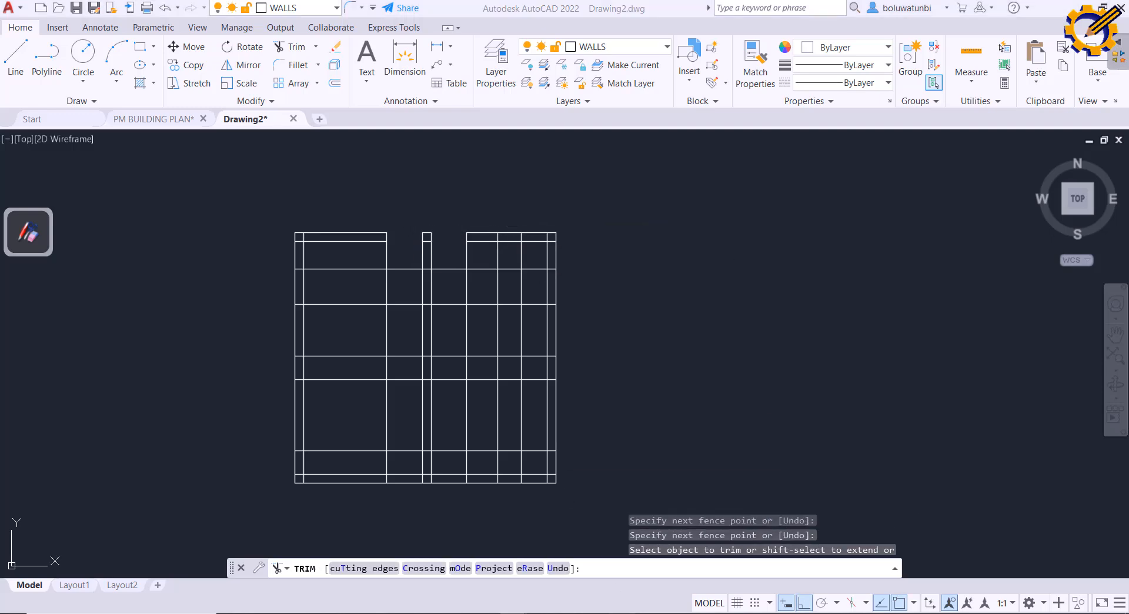
Step: Consult the floor plan PDF and trim the upper wall lines across the 600-wide opening between the 786 and 865 segments
key("alt+Tab")
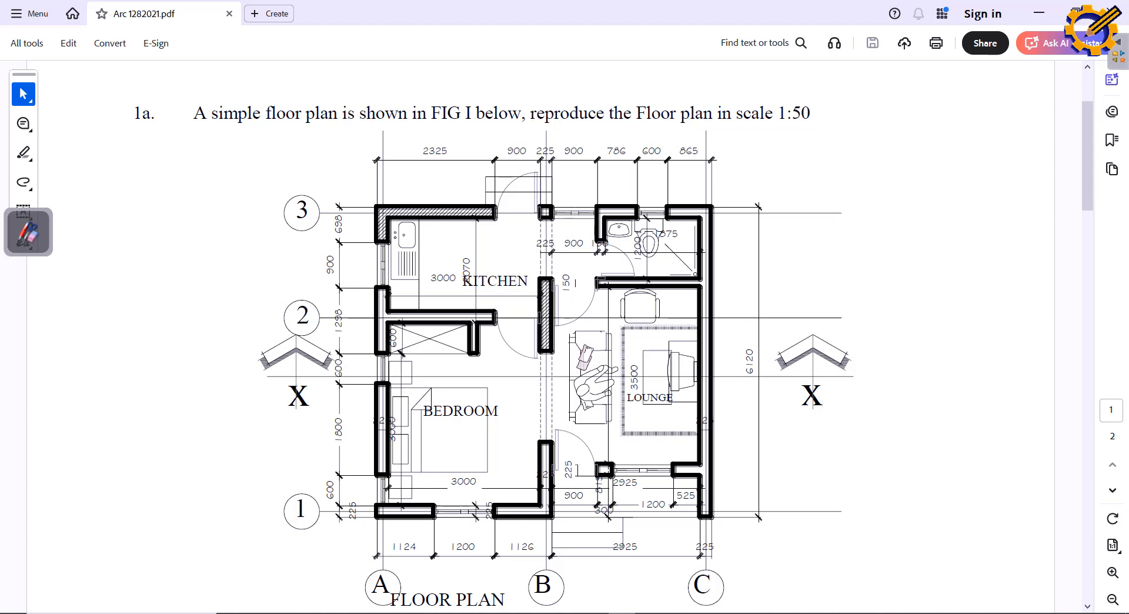
key("alt+Tab")
key("alt+Tab")
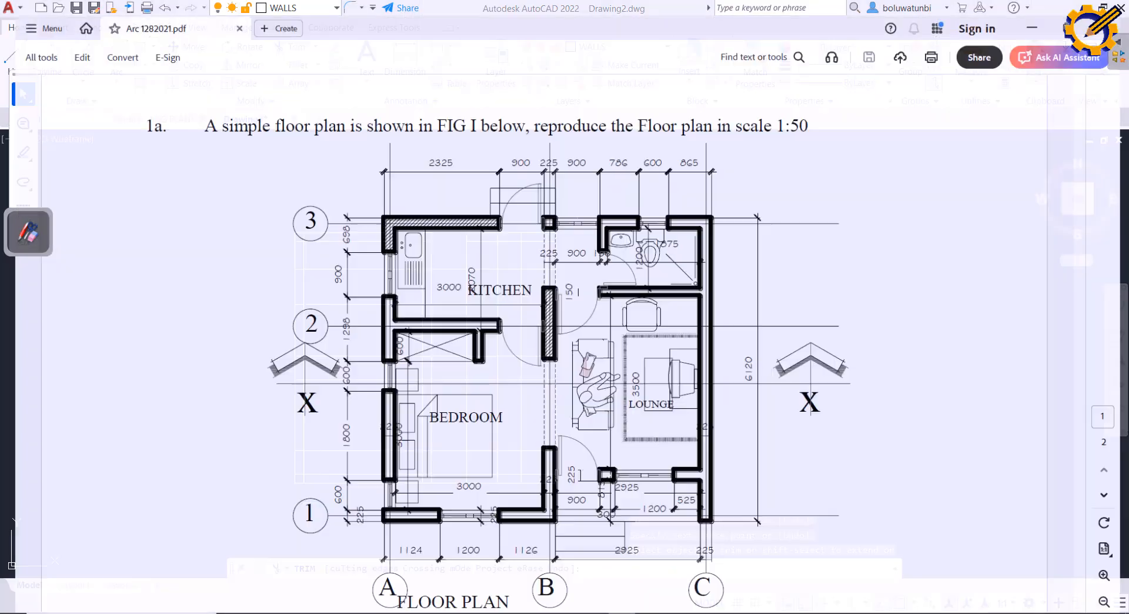
key("alt+Tab")
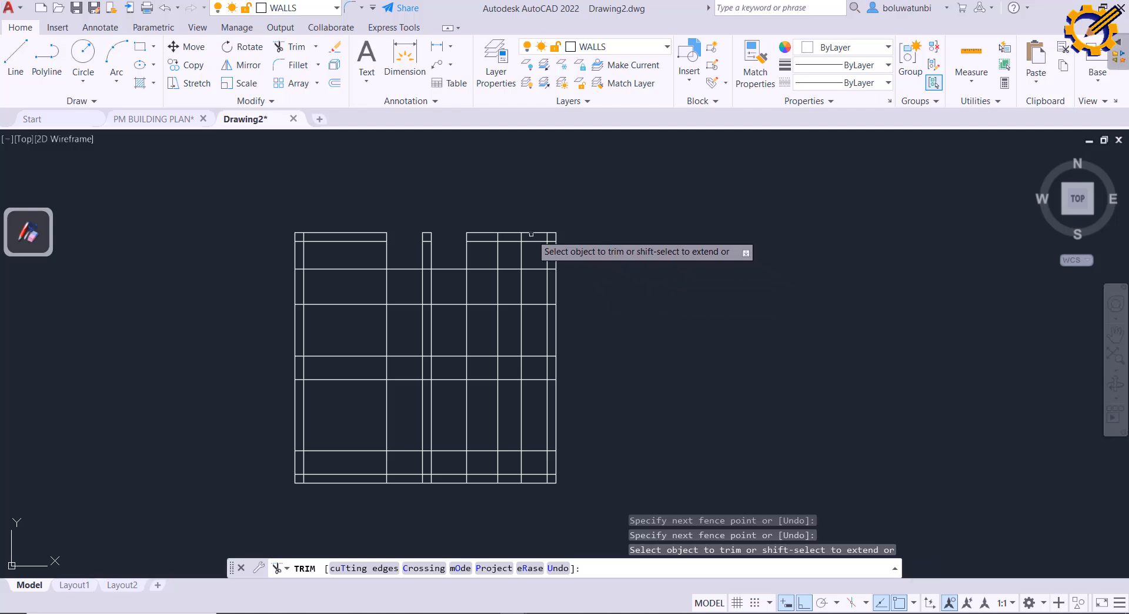
left_click_drag(513, 221, 512, 249)
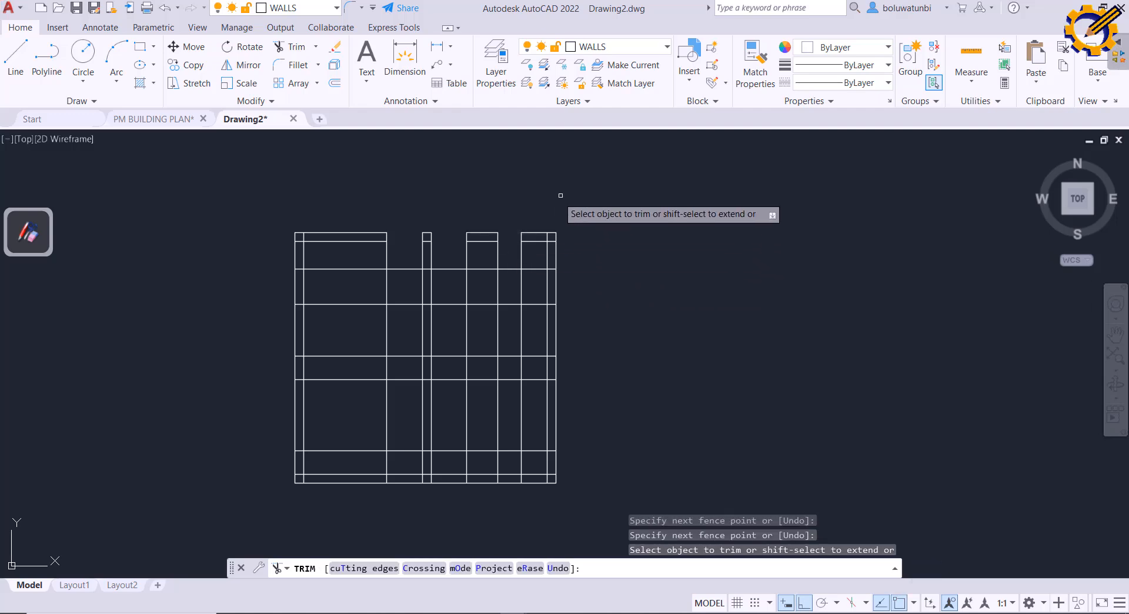
Step: Check the floor plan PDF and trim the outer kitchen and bedroom wall lines across the 900-wide opening and the two 600-wide openings
key("alt+Tab")
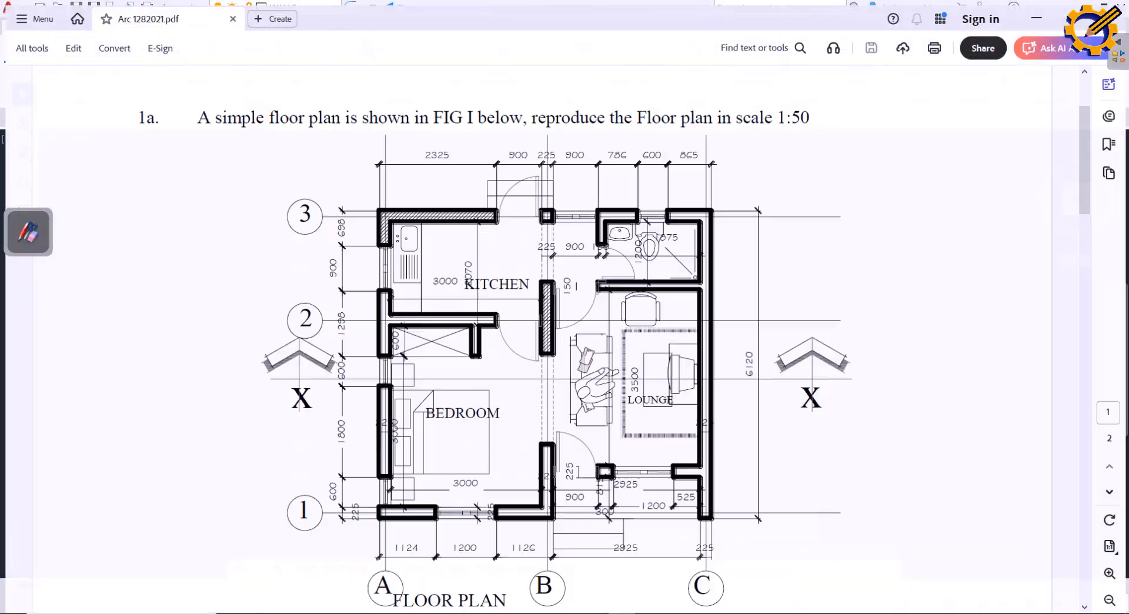
key("alt+Tab")
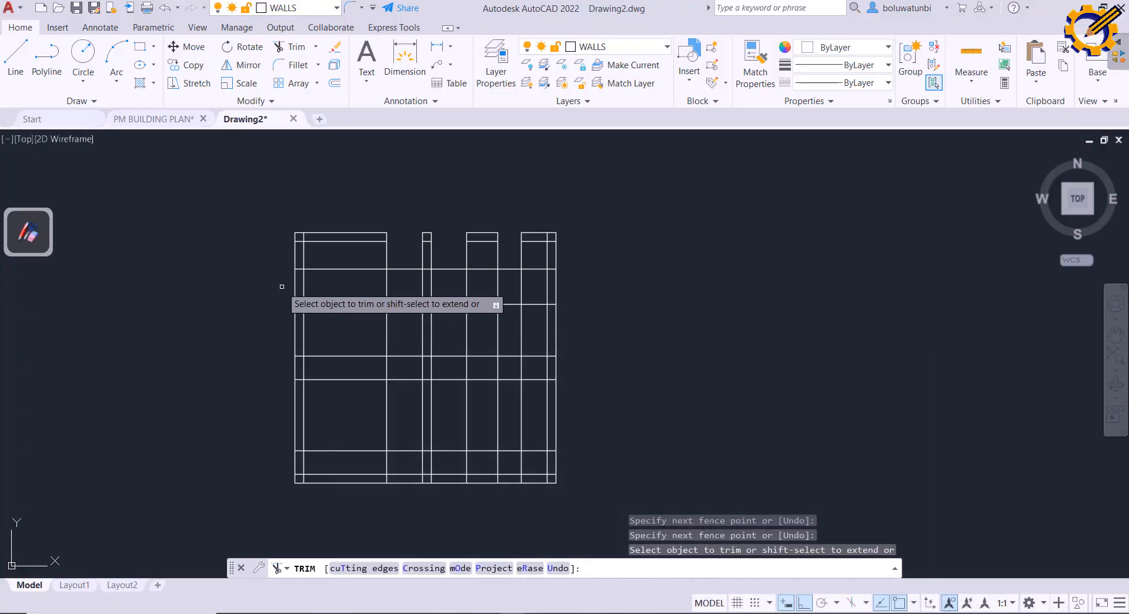
left_click_drag(282, 286, 315, 285)
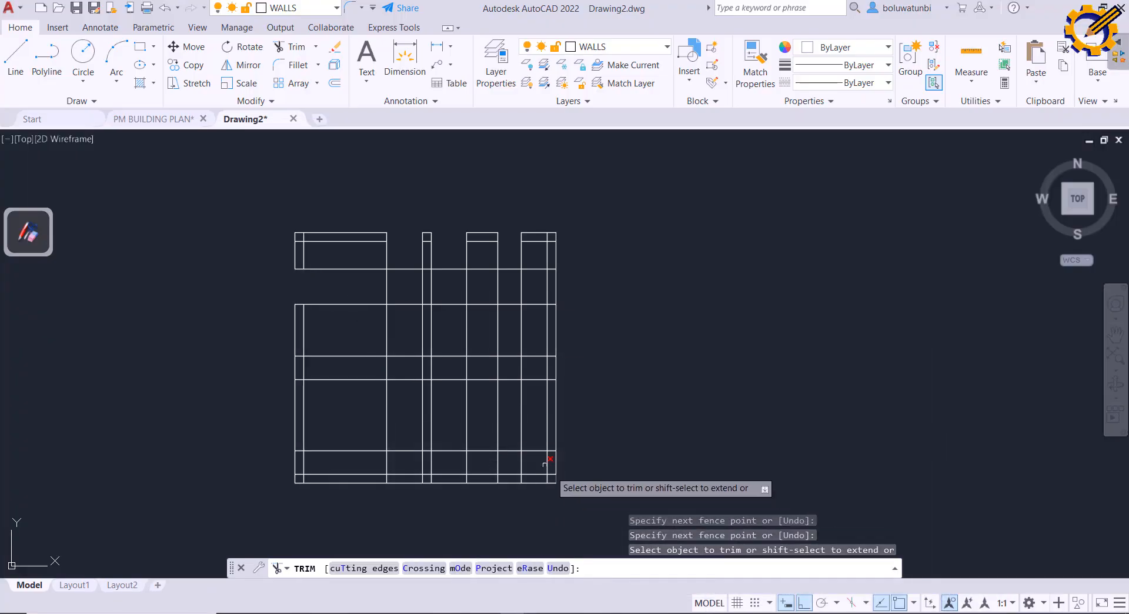
mouse_move(312, 464)
left_mouse_down()
mouse_move(272, 461)
mouse_move(280, 469)
left_mouse_up()
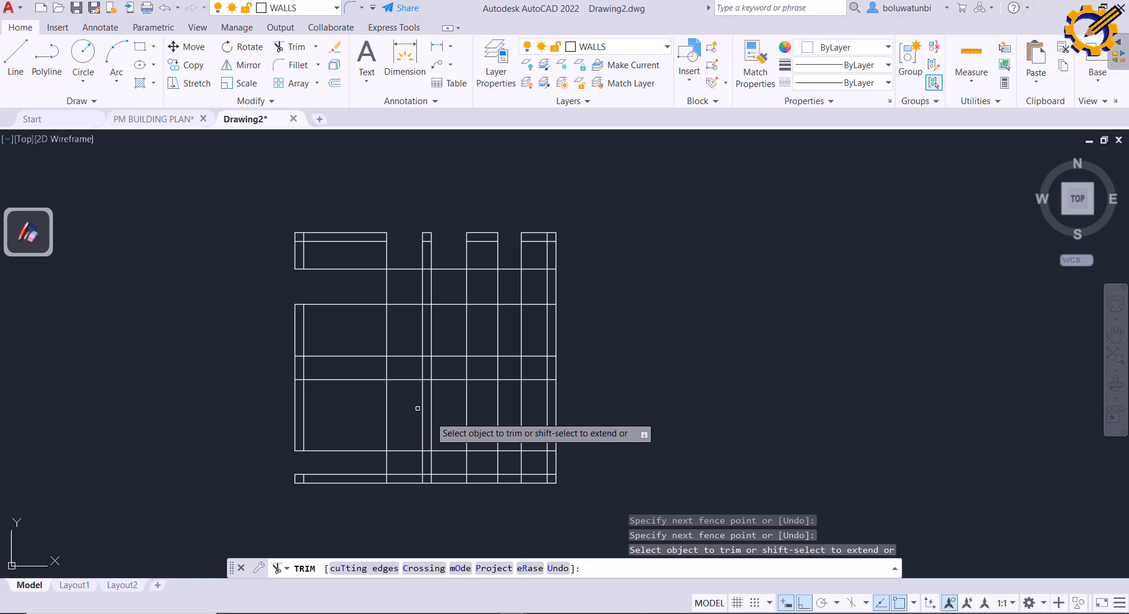
left_click_drag(314, 372, 282, 363)
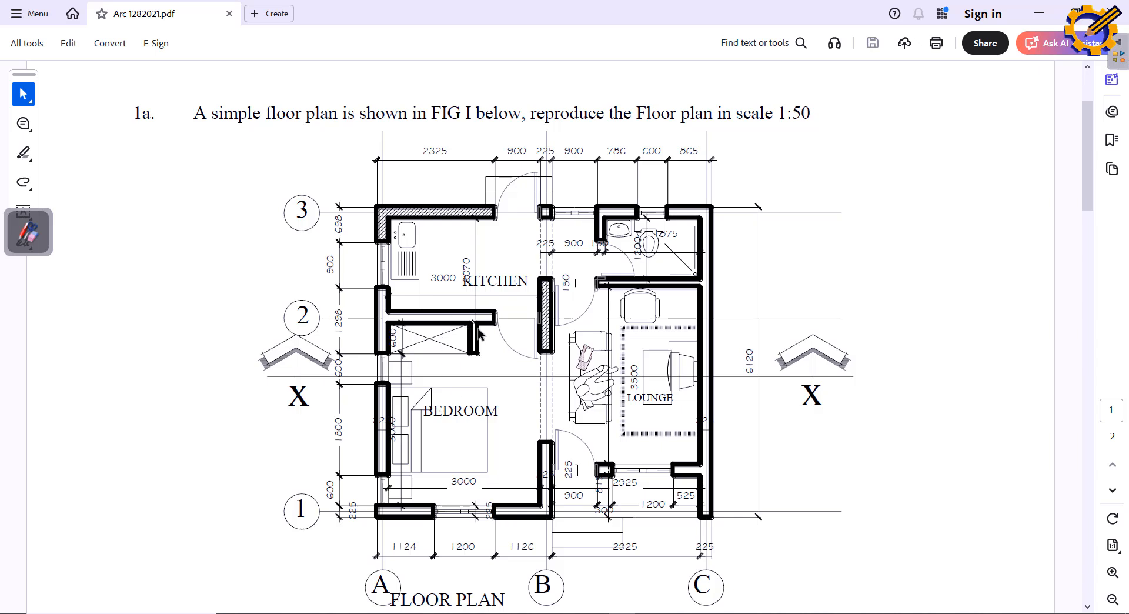
Step: Examine the wall between the kitchen and bedroom, the wardrobe recess and their dimensions in the floor plan PDF
scroll(469, 338, "up", 2, "ctrl")
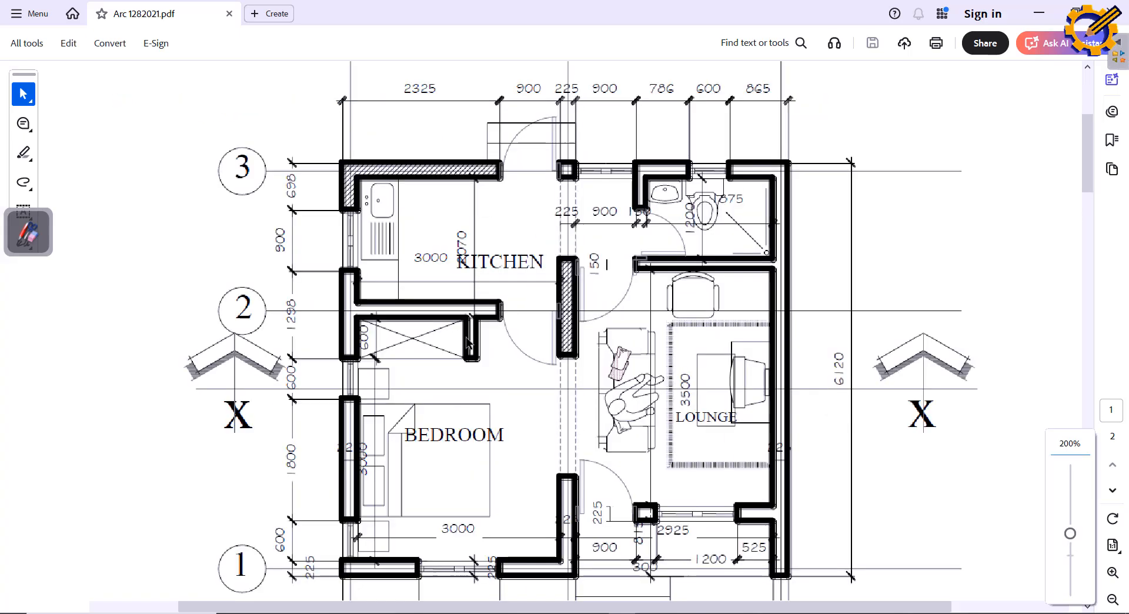
scroll(472, 322, "up", 3, "ctrl")
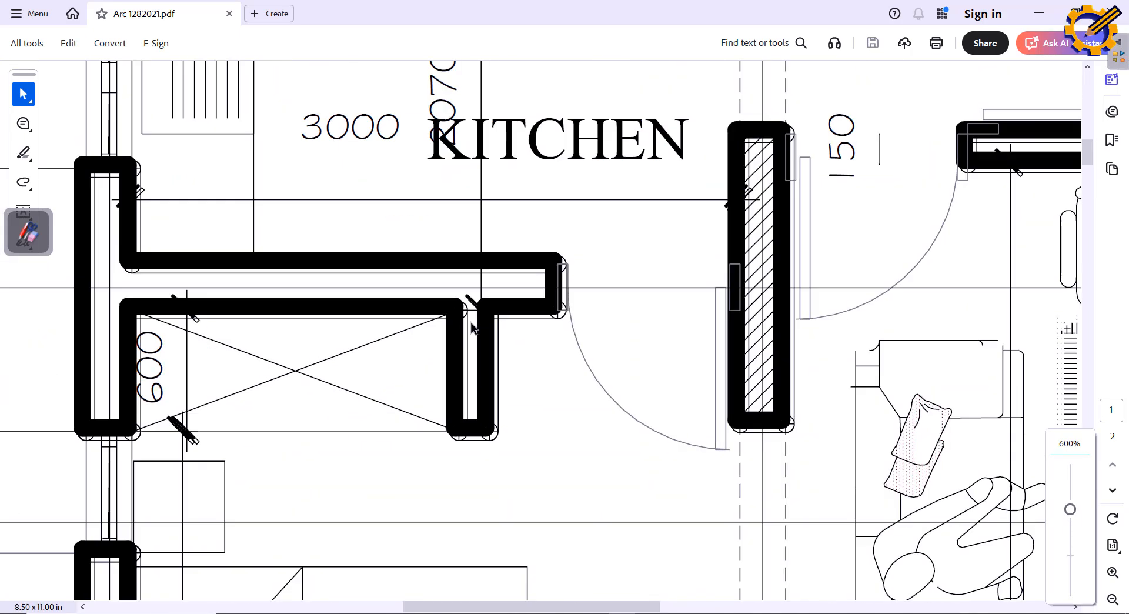
scroll(472, 329, "down", 1, "ctrl")
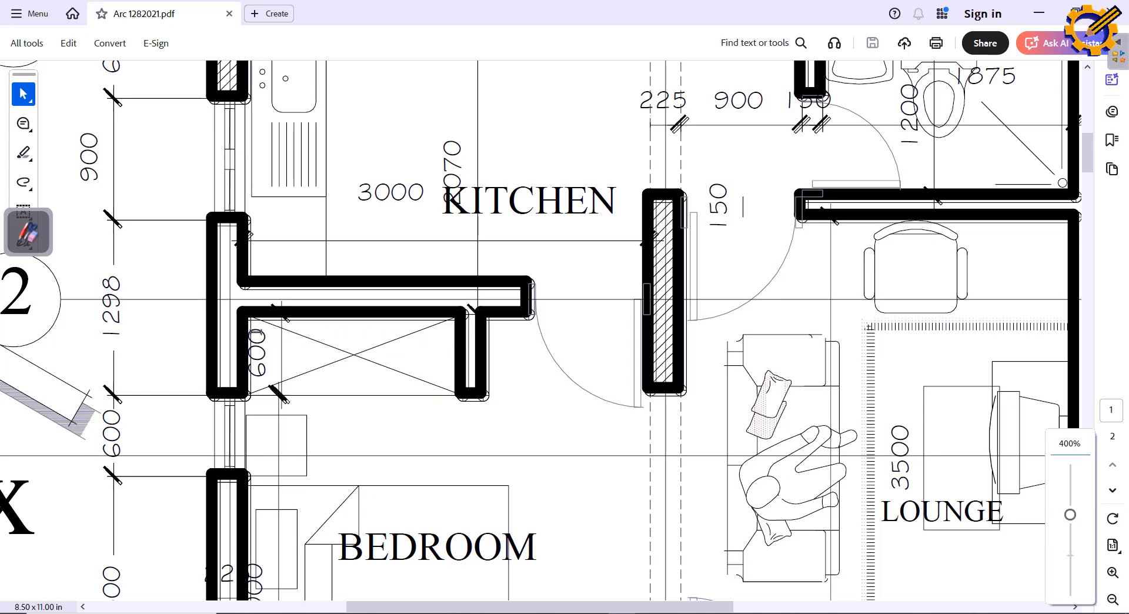
scroll(256, 330, "down", 1, "ctrl")
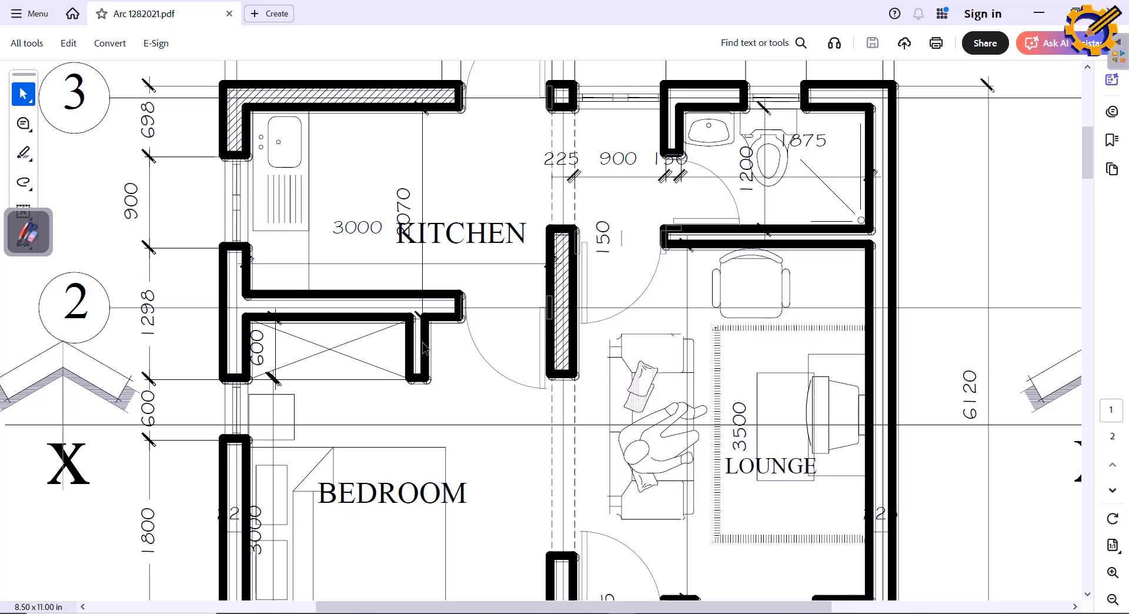
scroll(425, 351, "down", 1, "ctrl")
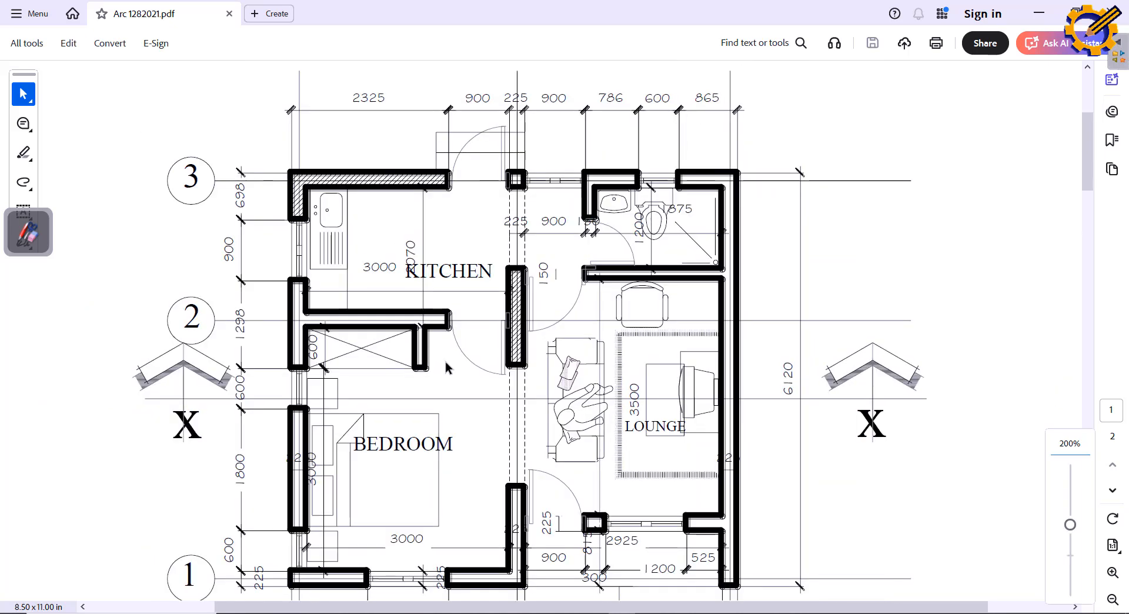
scroll(446, 318, "up", 2)
scroll(479, 367, "down", 2)
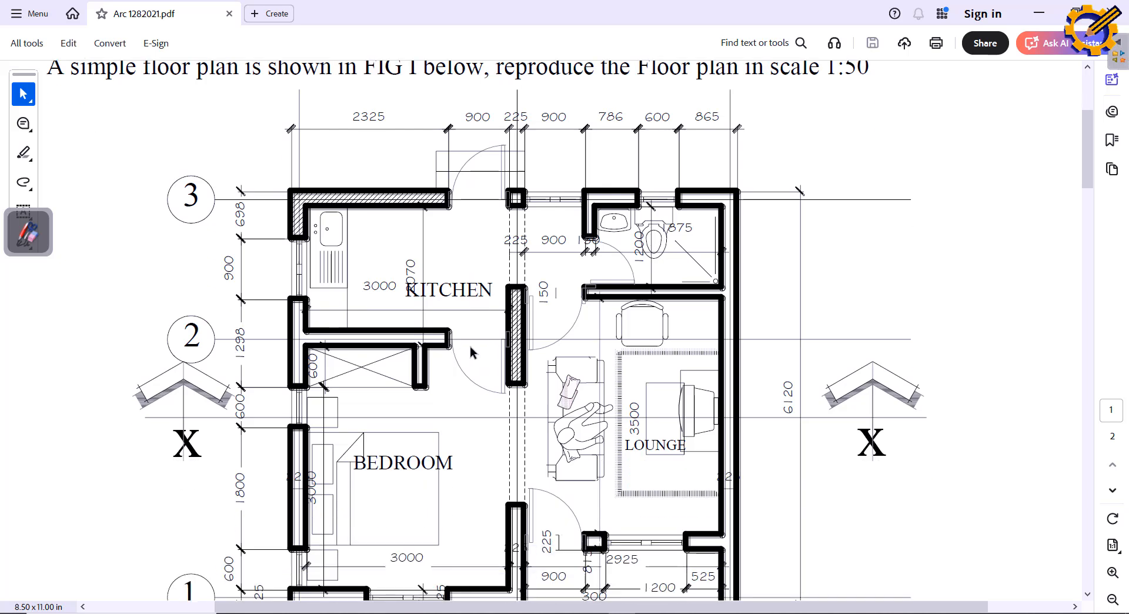
scroll(470, 347, "down", 2)
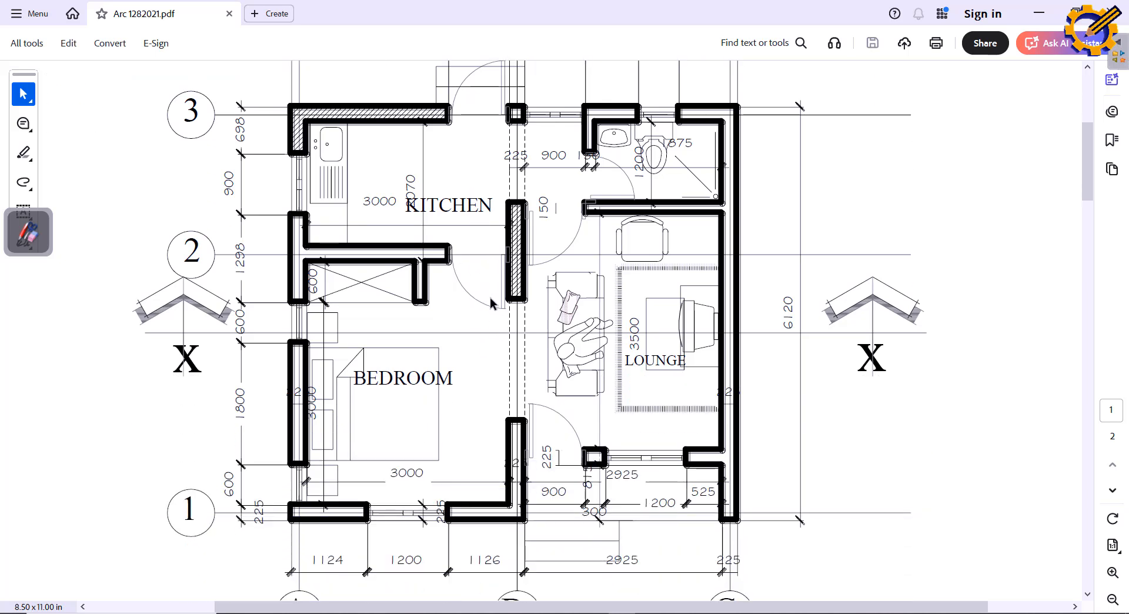
scroll(474, 266, "up", 1)
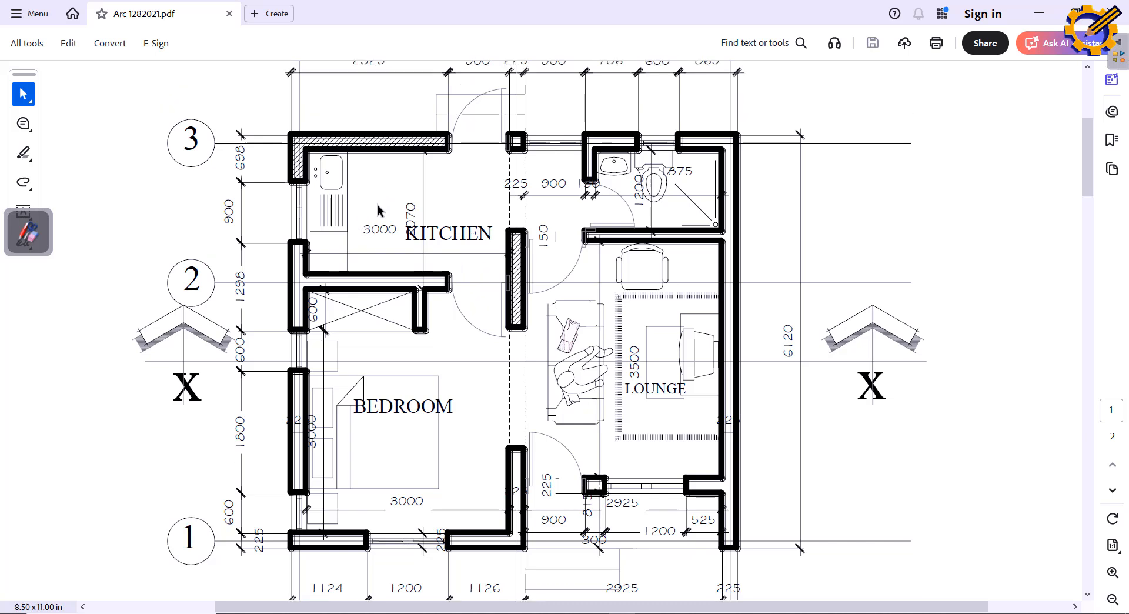
Step: Circle the wall between the kitchen and bedroom on the PDF plan with the highlighter, and erase the mark
left_click(36, 230)
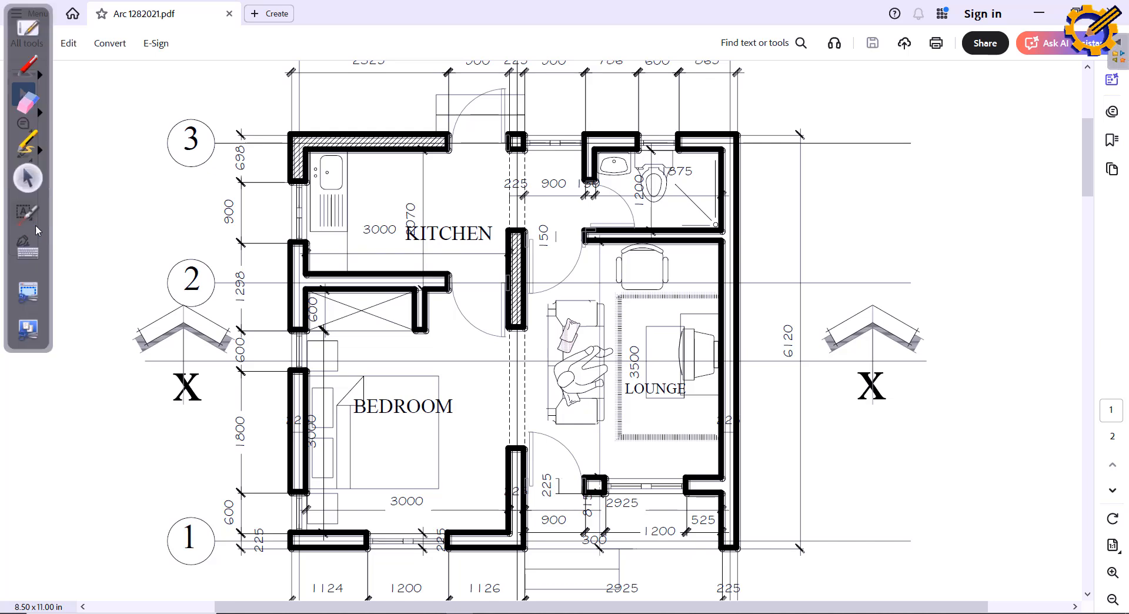
left_click(30, 141)
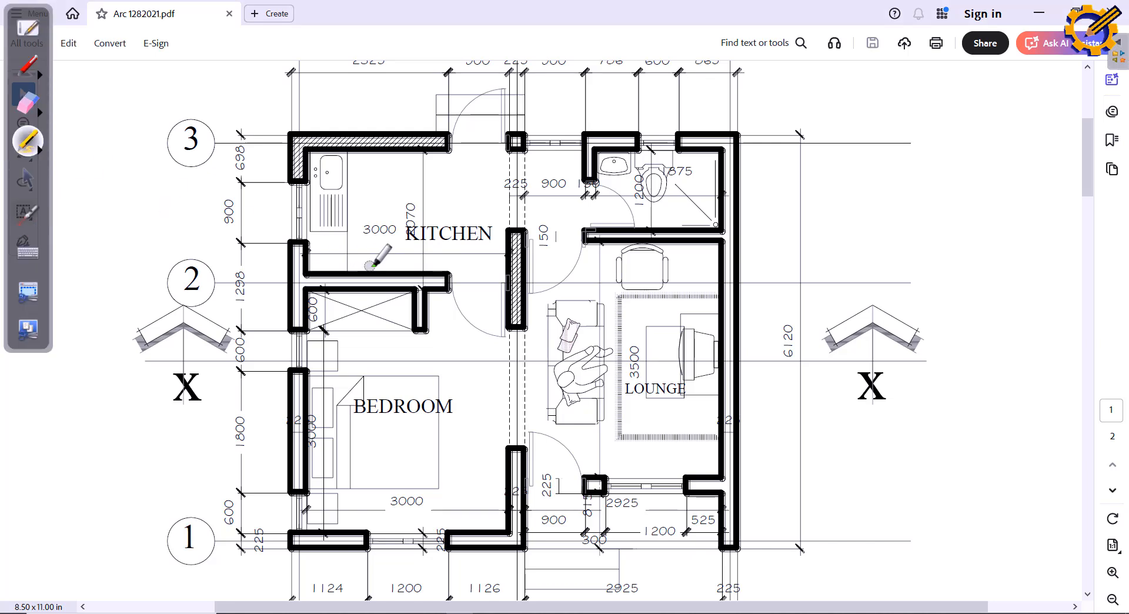
mouse_move(383, 254)
left_mouse_down()
mouse_move(338, 254)
mouse_move(305, 291)
mouse_move(419, 303)
mouse_move(462, 288)
mouse_move(403, 251)
mouse_move(383, 254)
left_mouse_up()
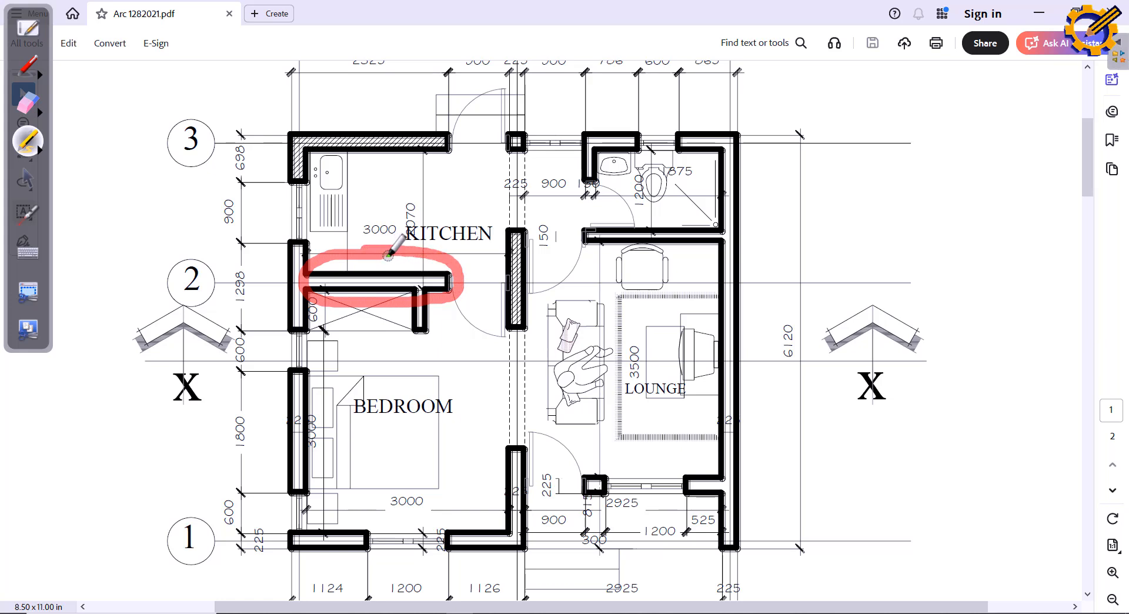
left_click(27, 103)
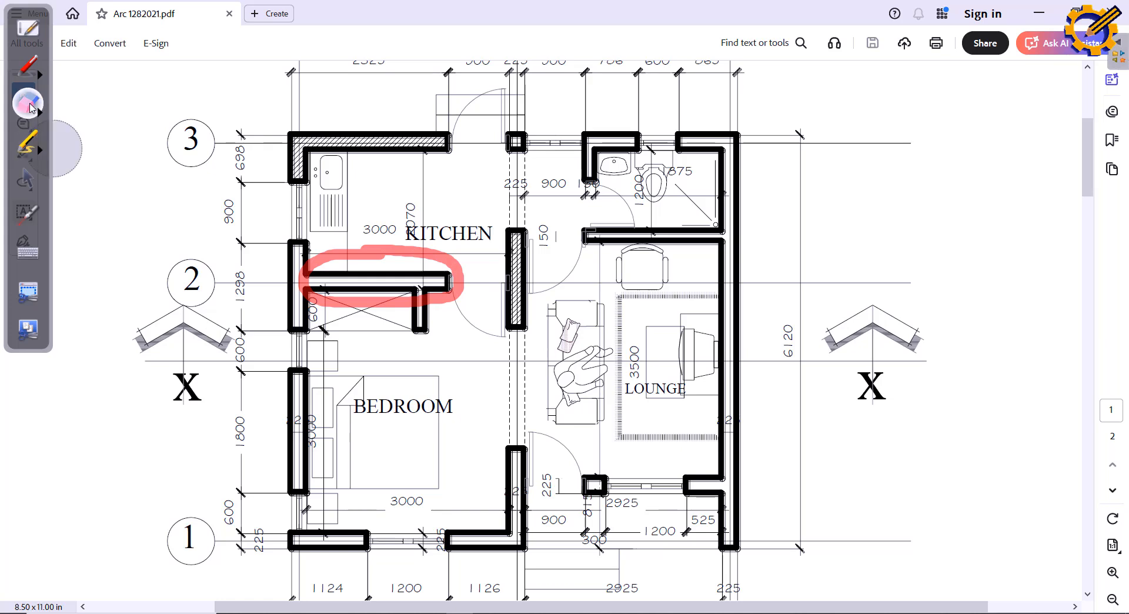
mouse_move(415, 259)
left_mouse_down()
mouse_move(329, 303)
mouse_move(453, 270)
left_mouse_up()
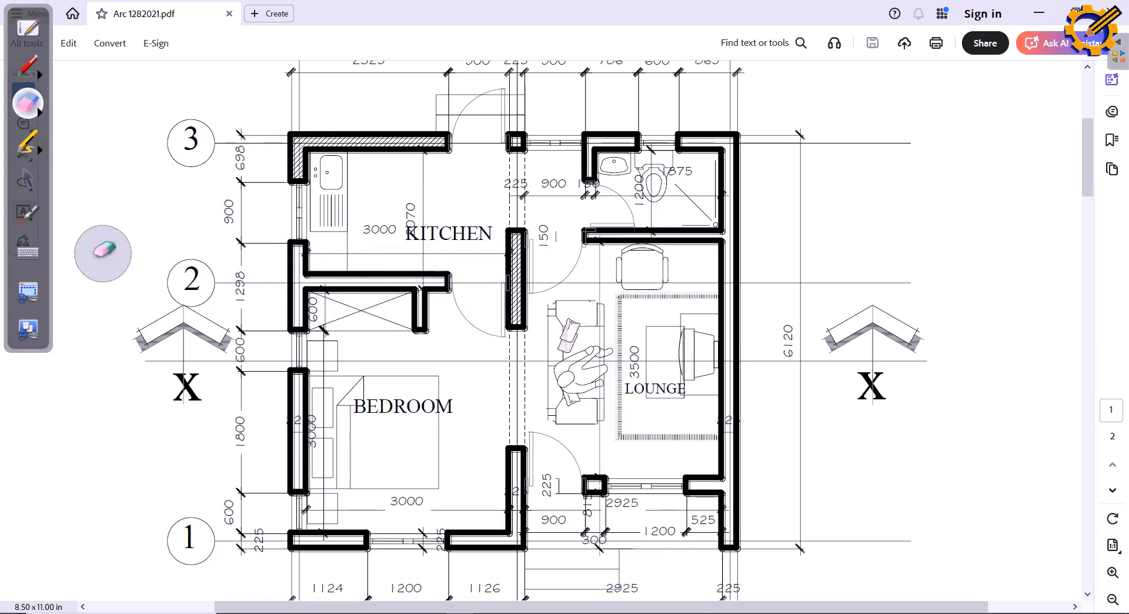
Step: Highlight the 600 wardrobe depth and its two boundary lines on the PDF plan, and erase the marks
left_click(28, 141)
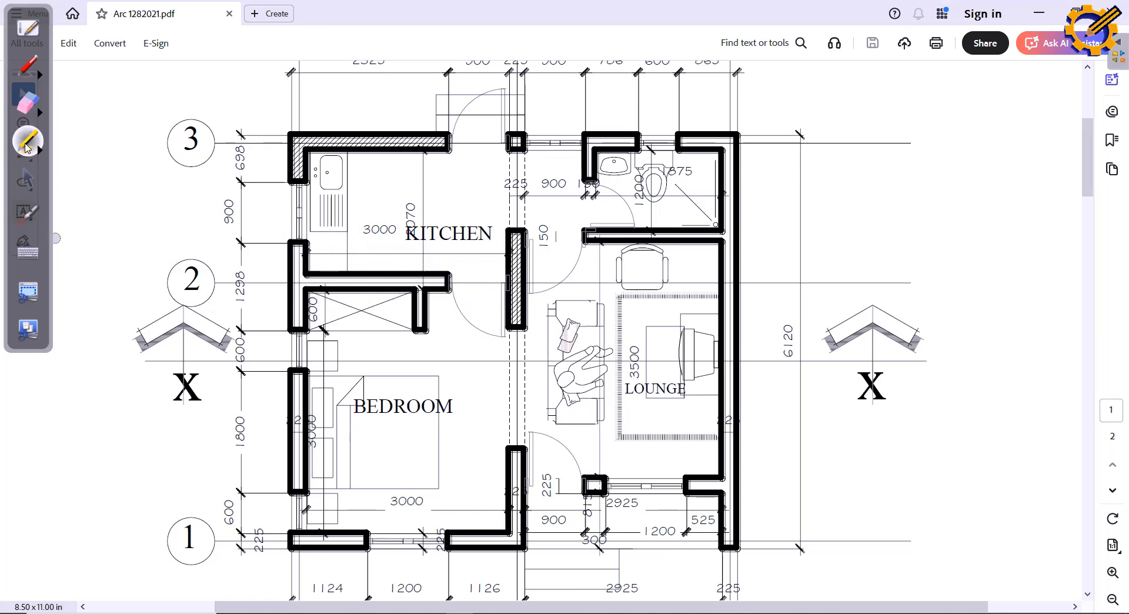
left_click_drag(254, 332, 365, 332)
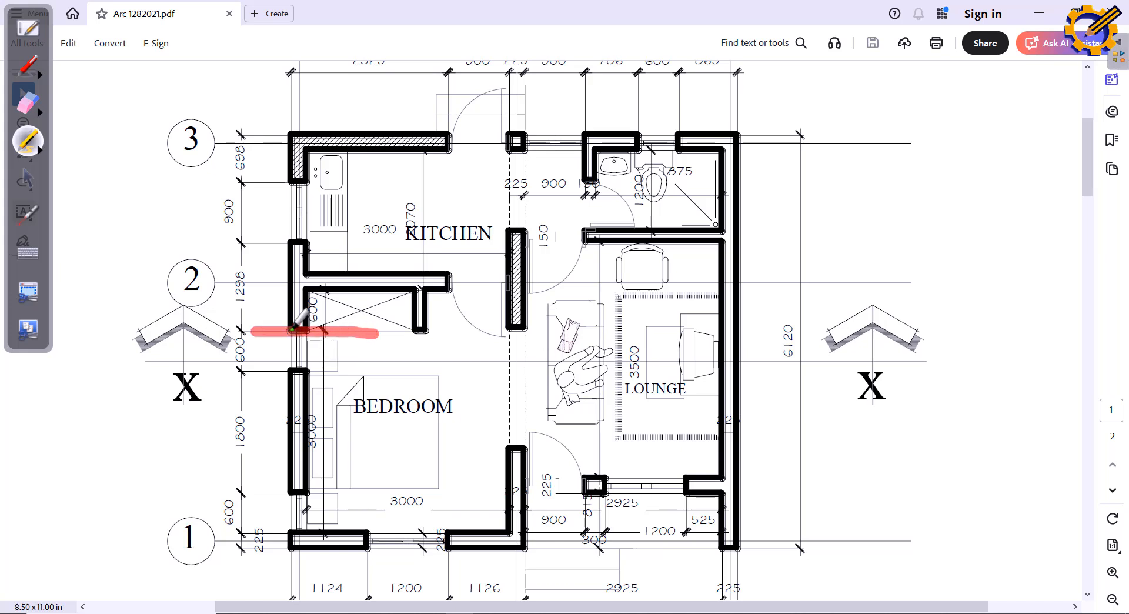
mouse_move(307, 289)
left_mouse_down()
mouse_move(229, 289)
mouse_move(269, 332)
left_mouse_up()
mouse_move(304, 288)
left_mouse_down()
mouse_move(307, 338)
mouse_move(307, 288)
left_mouse_up()
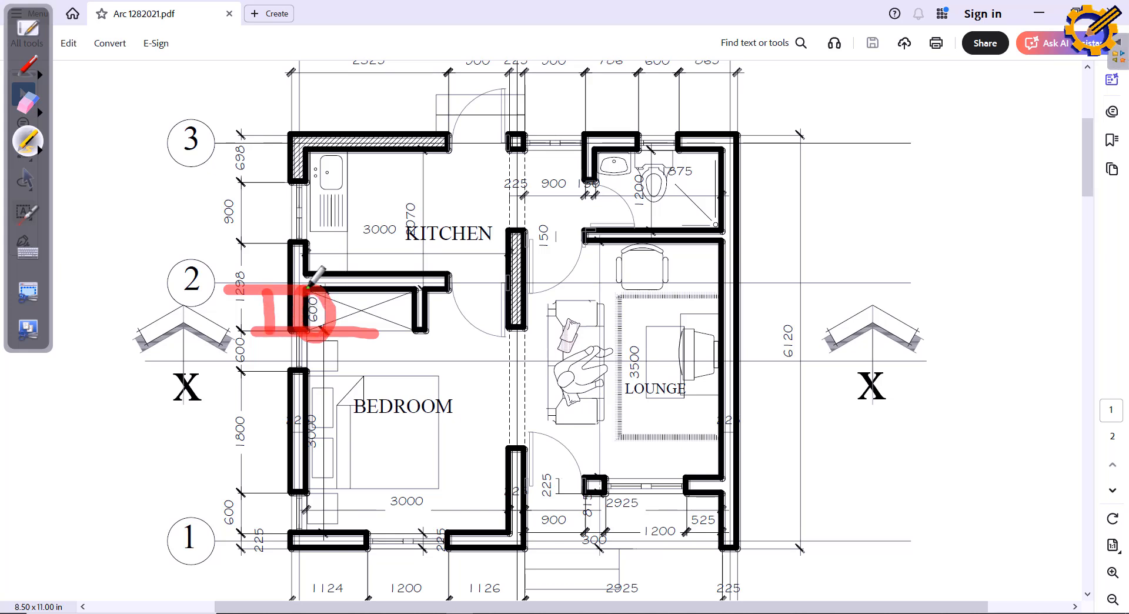
left_click(27, 103)
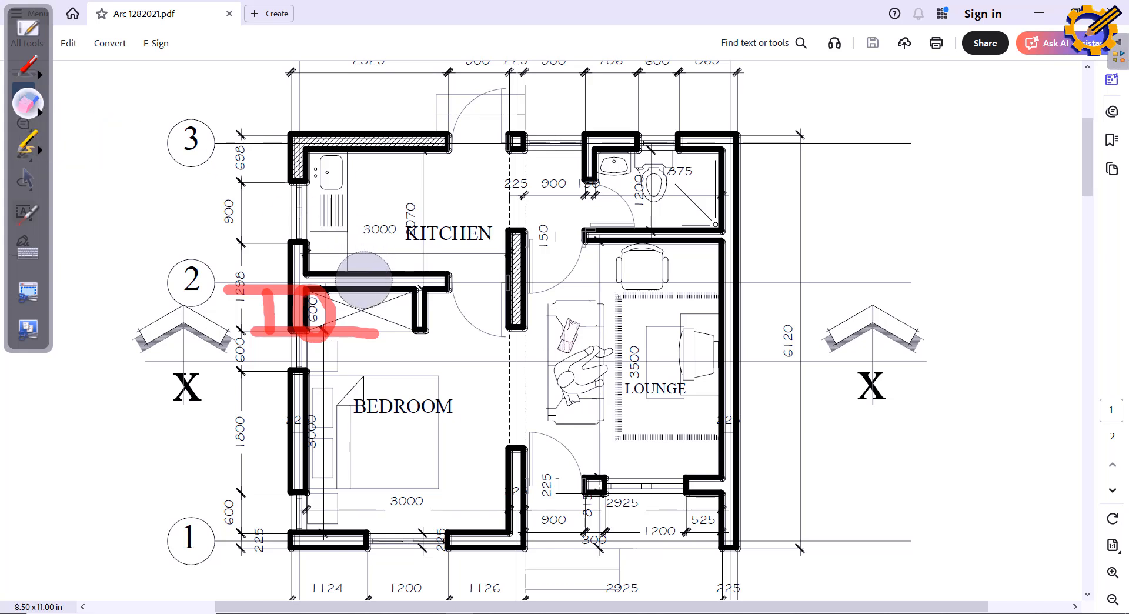
mouse_move(361, 272)
left_mouse_down()
mouse_move(360, 348)
mouse_move(234, 320)
mouse_move(237, 280)
left_mouse_up()
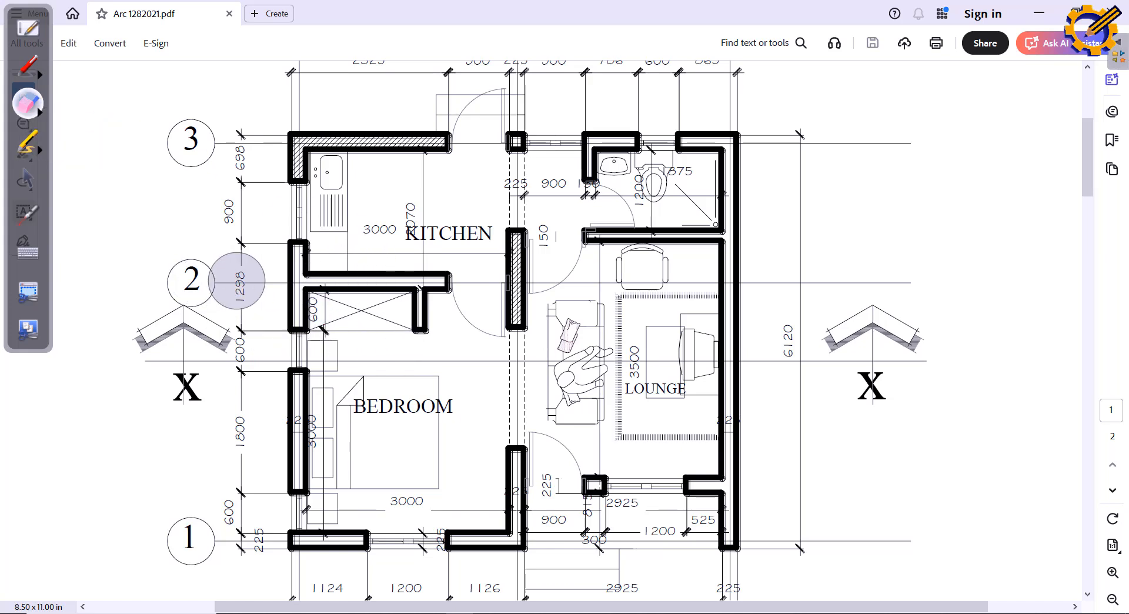
left_click(27, 178)
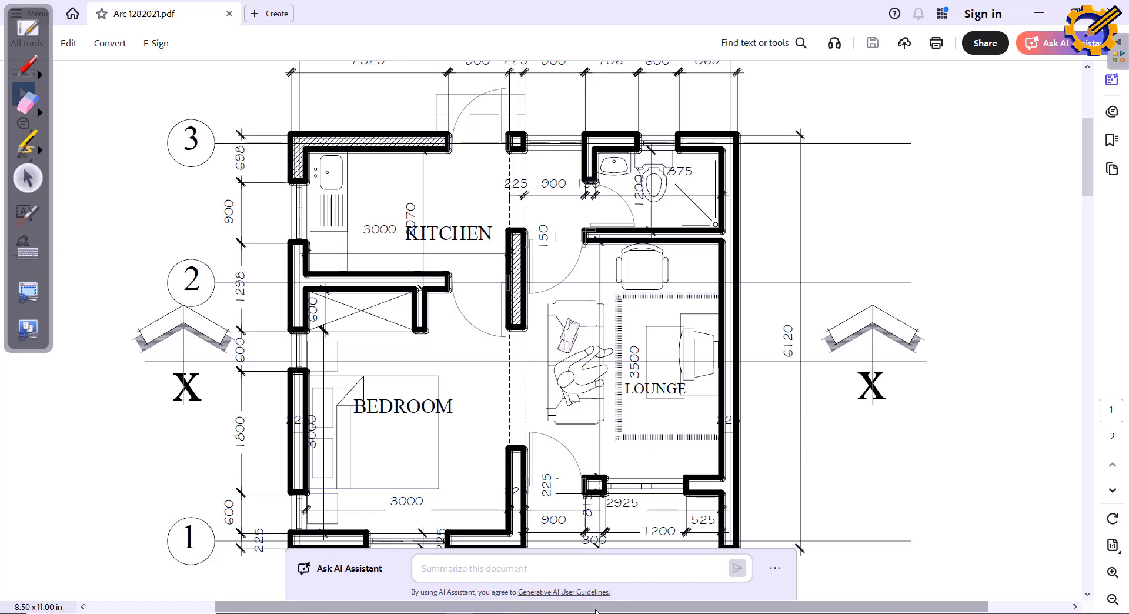
Step: Switch to AutoCAD and offset the line above the bedroom's upper 600-wide opening 600 upward to mark the wardrobe depth
left_click(622, 612)
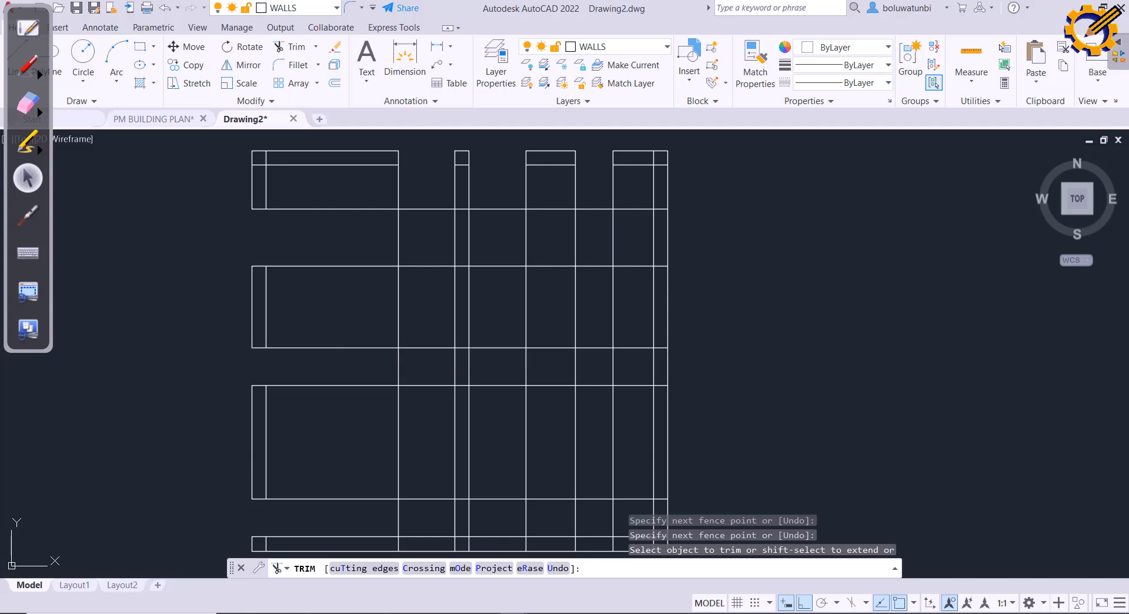
key("Escape")
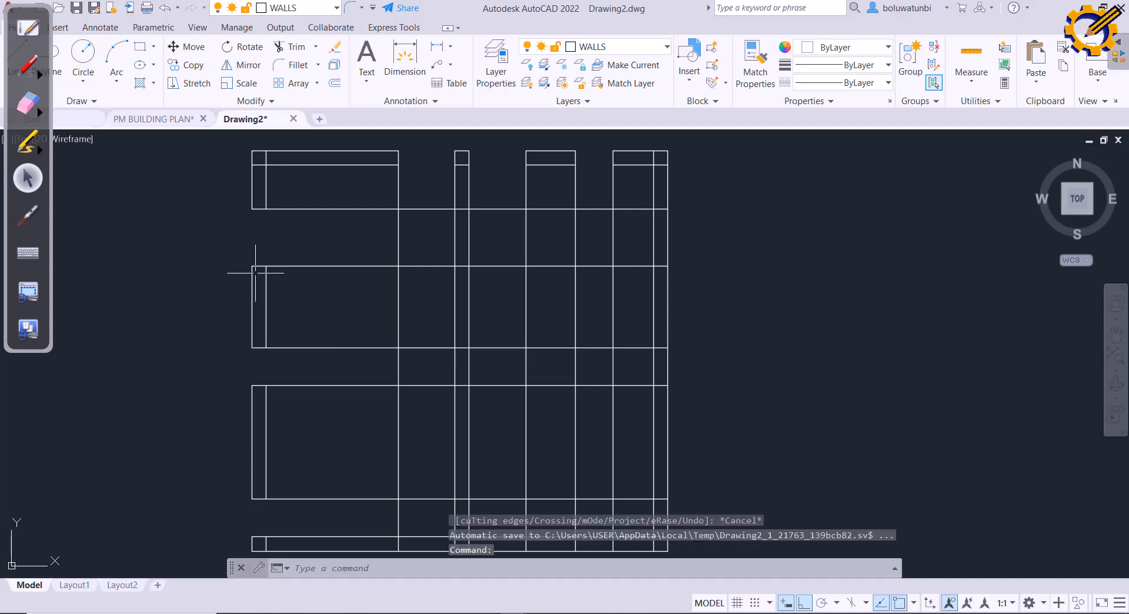
left_click(334, 84)
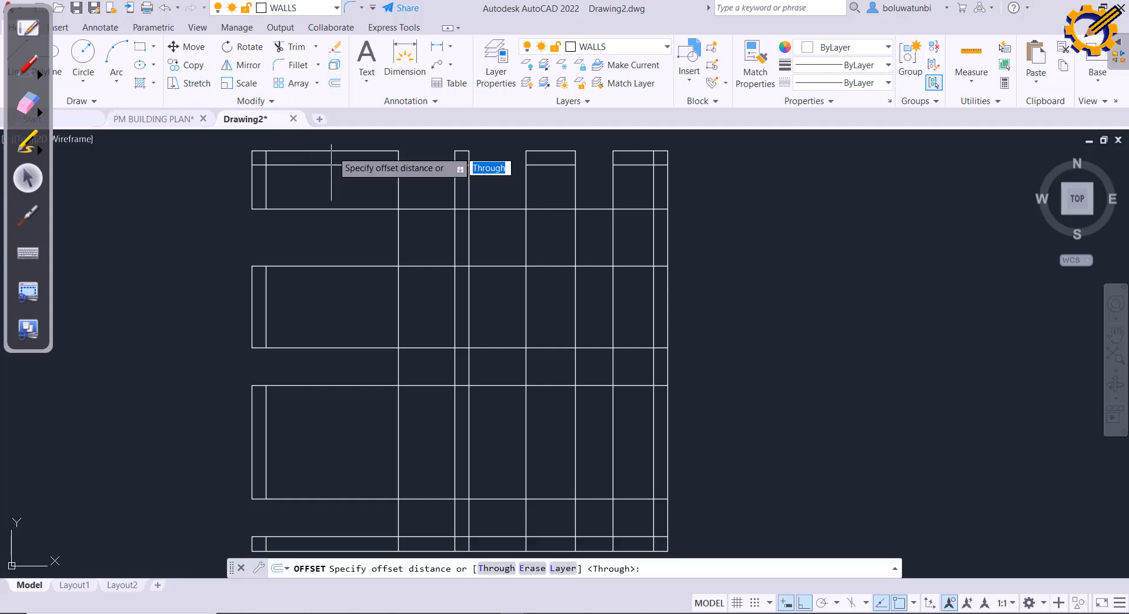
type("600")
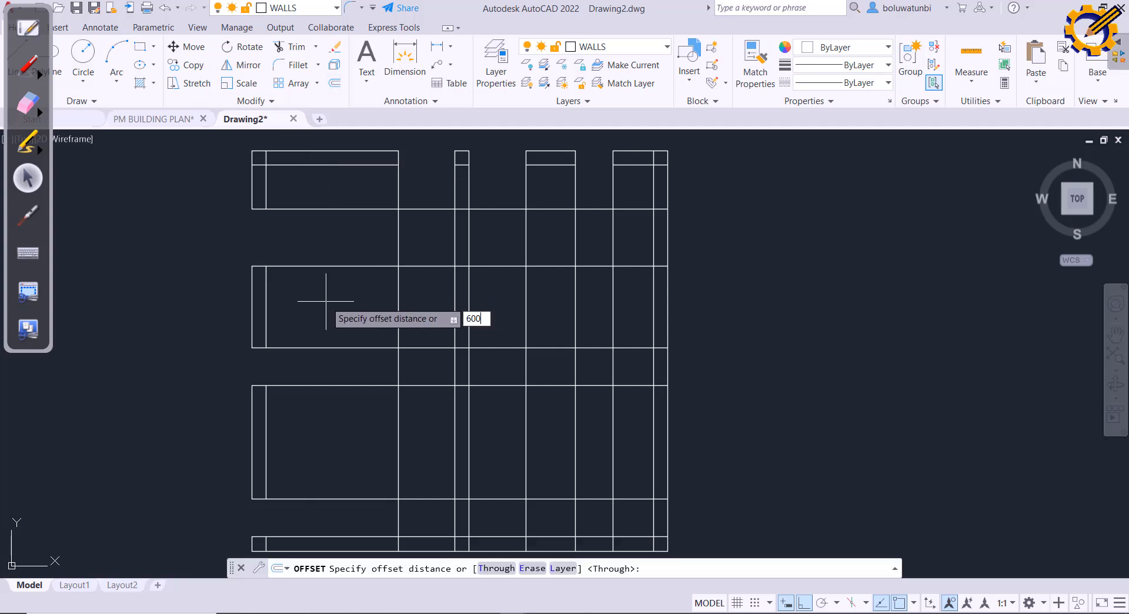
key("Return")
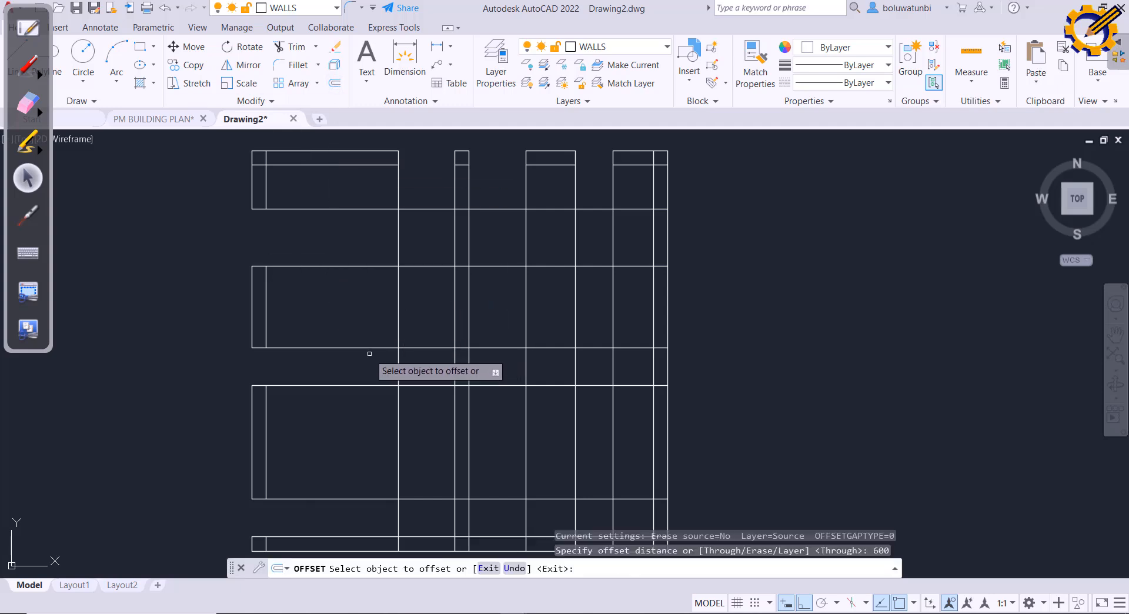
left_click(371, 348)
left_click(367, 316)
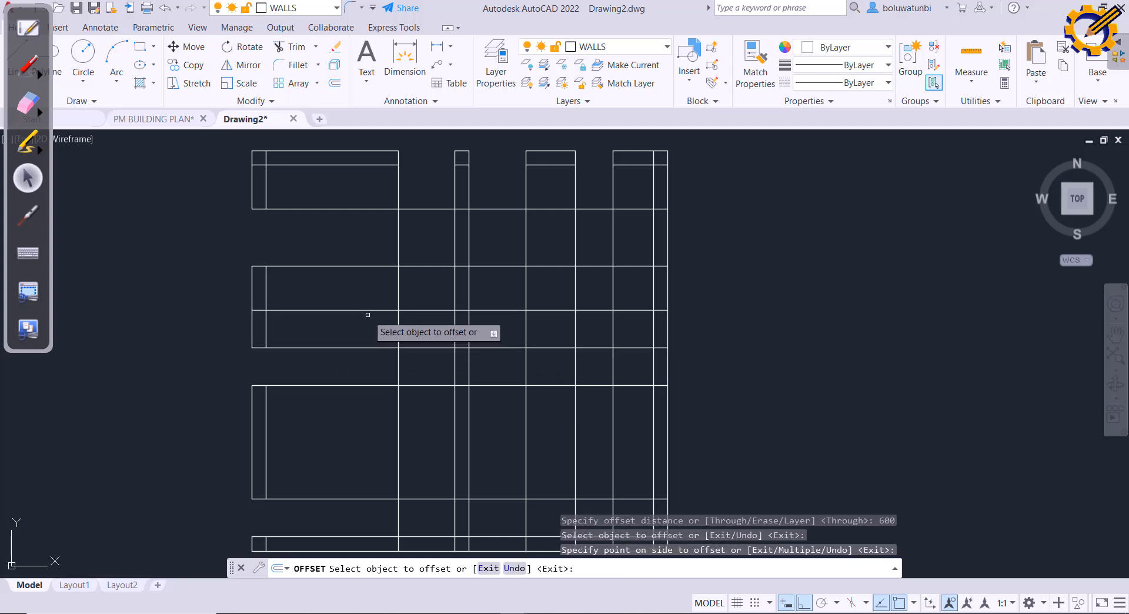
Step: Offset the new wardrobe back line 225 upward to form the wall between the kitchen and bedroom
left_click(360, 310)
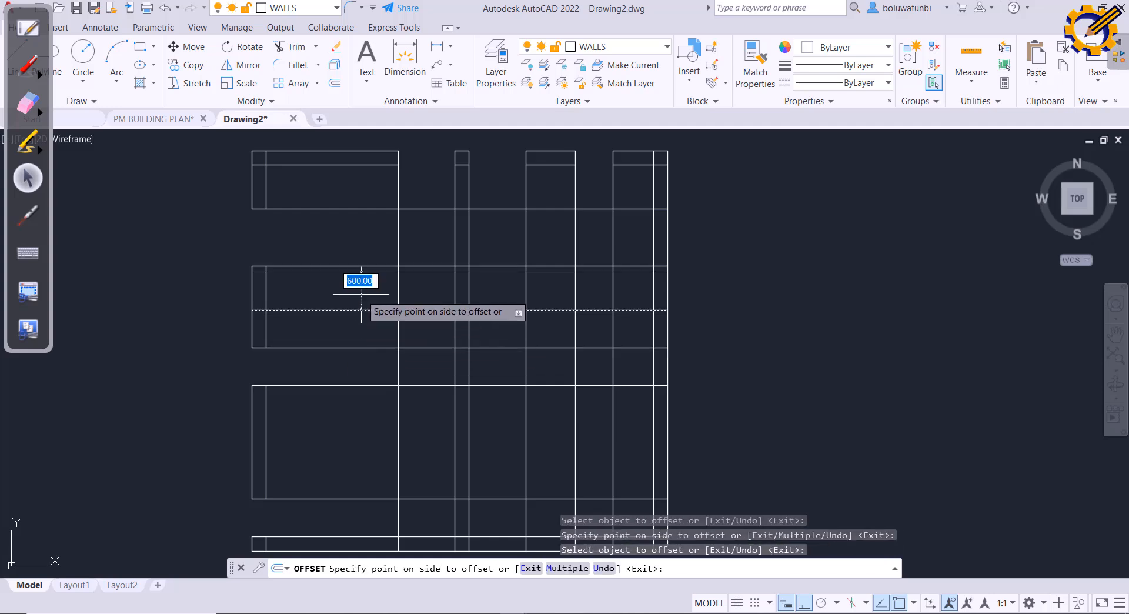
type("225")
key("Return")
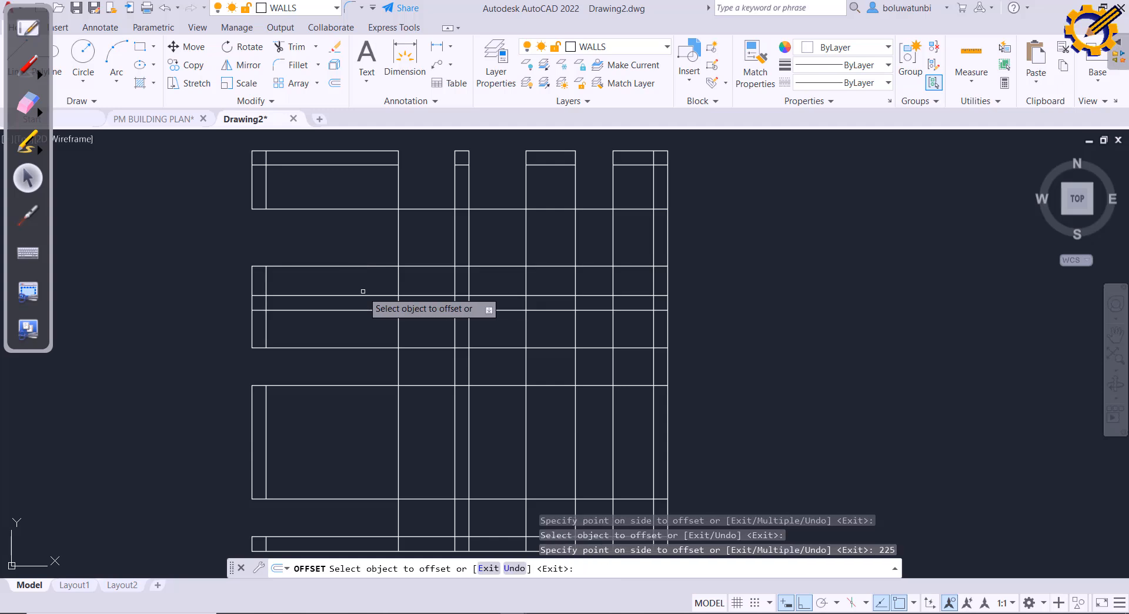
key("Escape")
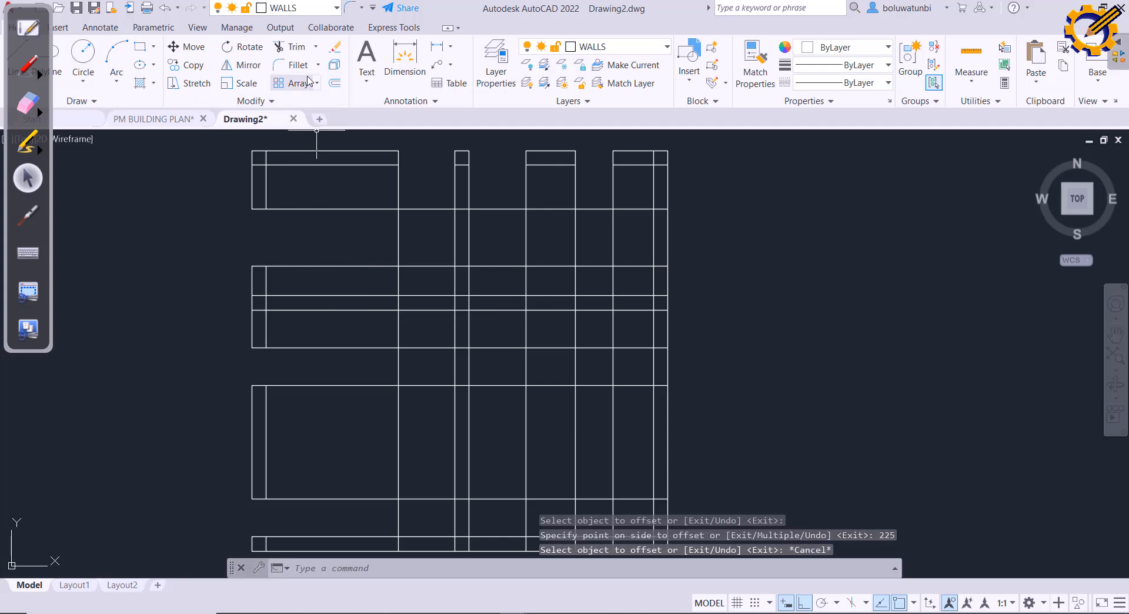
Step: Trim the line along the wardrobe front and open the junction between the kitchen-bedroom wall and the outer left wall
left_click(294, 46)
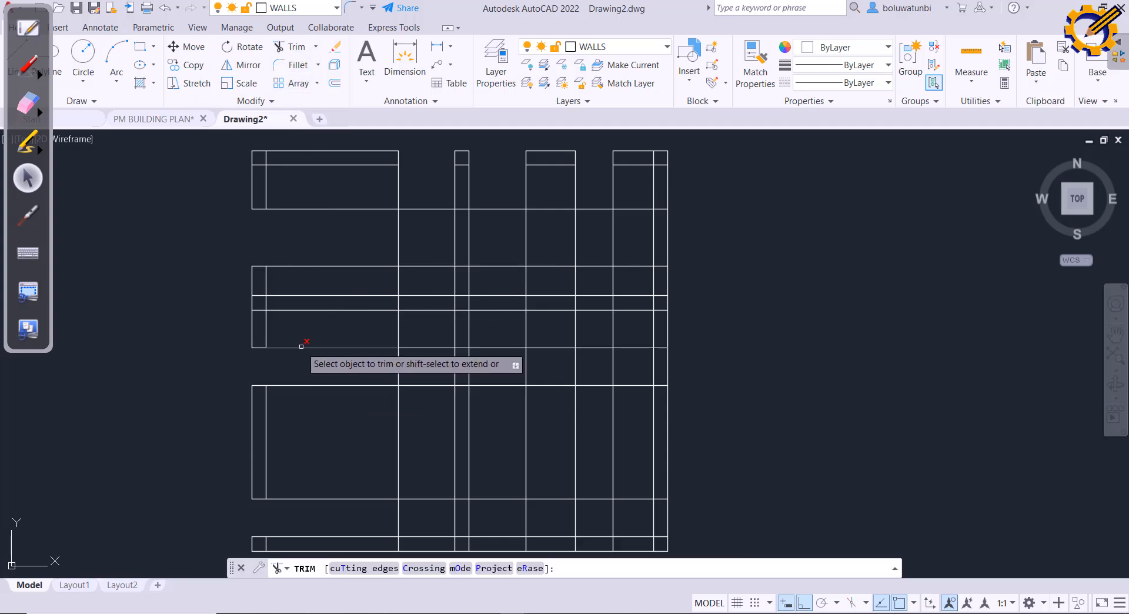
left_click(300, 347)
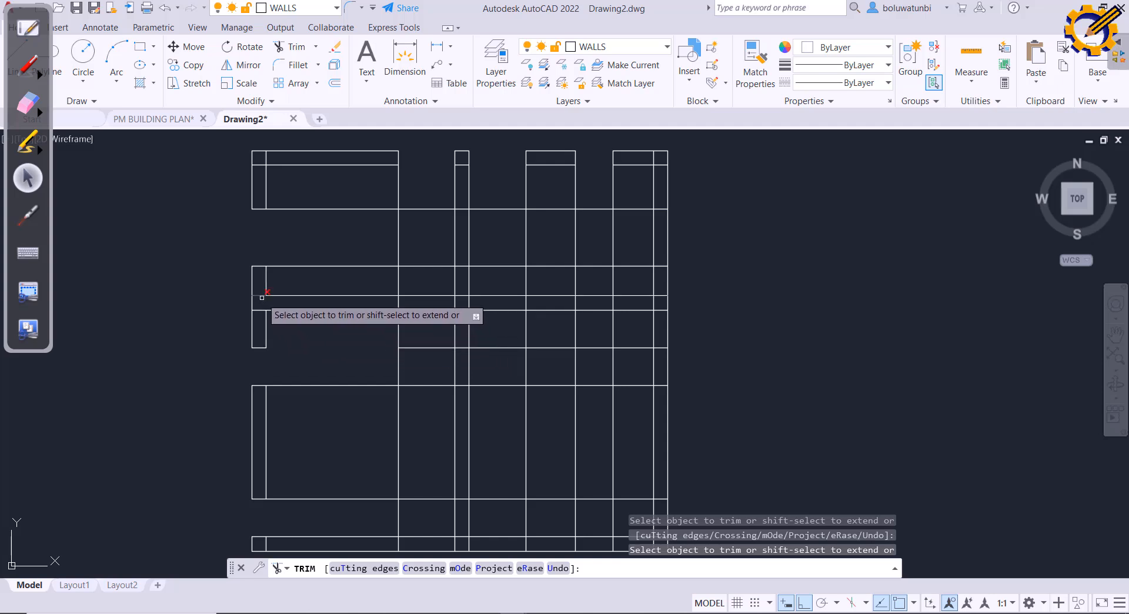
left_click(262, 296)
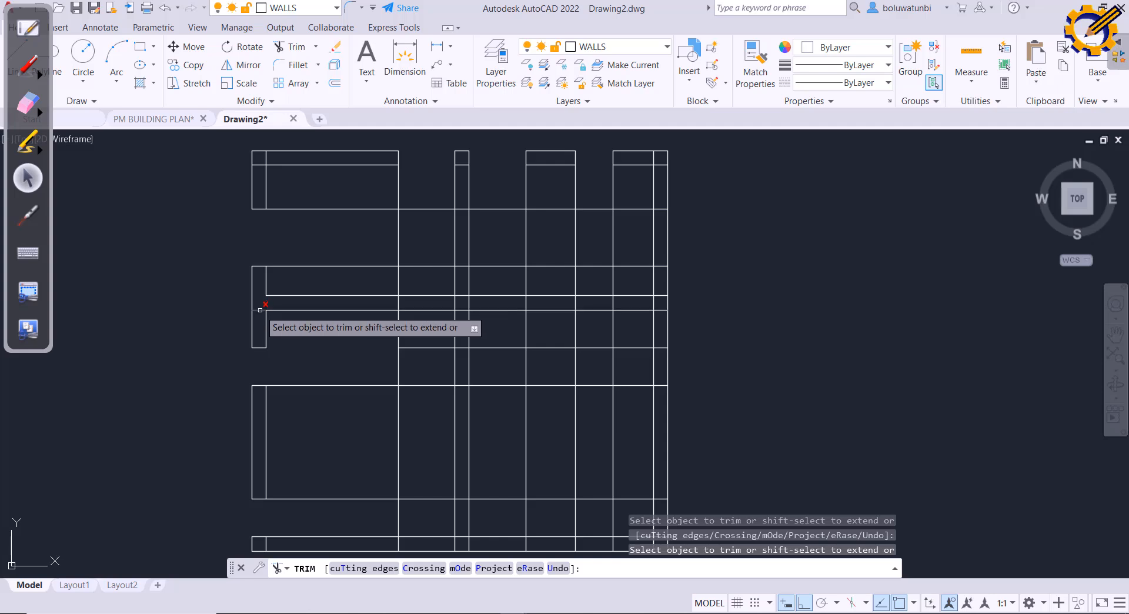
key("Escape")
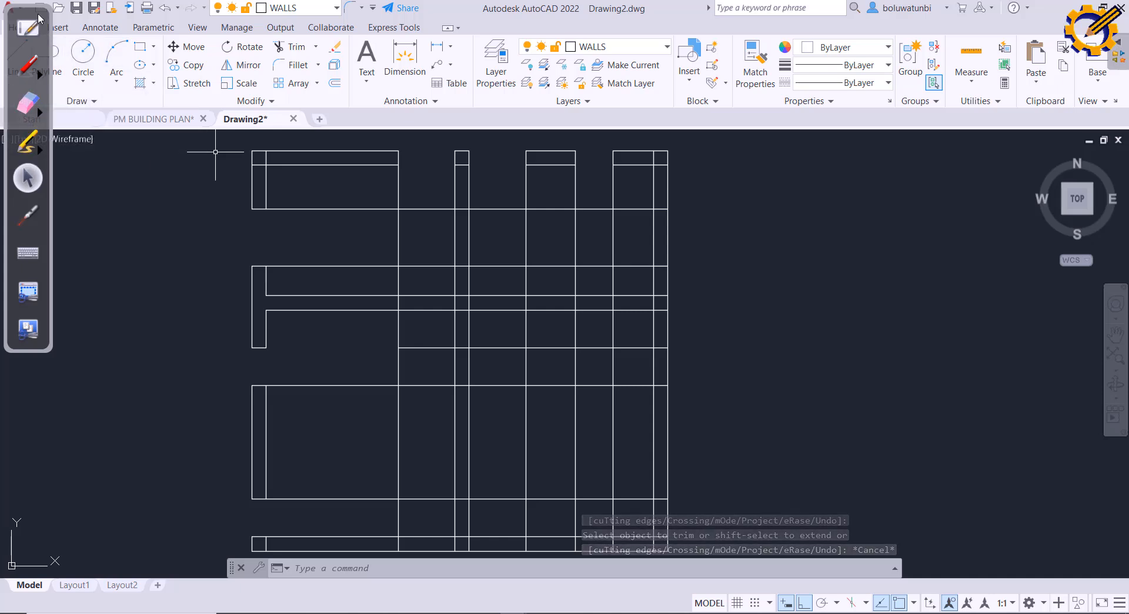
Step: Draw the wardrobe's right side down from the kitchen-bedroom wall and its front line back to the outer wall's inner corner
left_click_drag(48, 36, 35, 224)
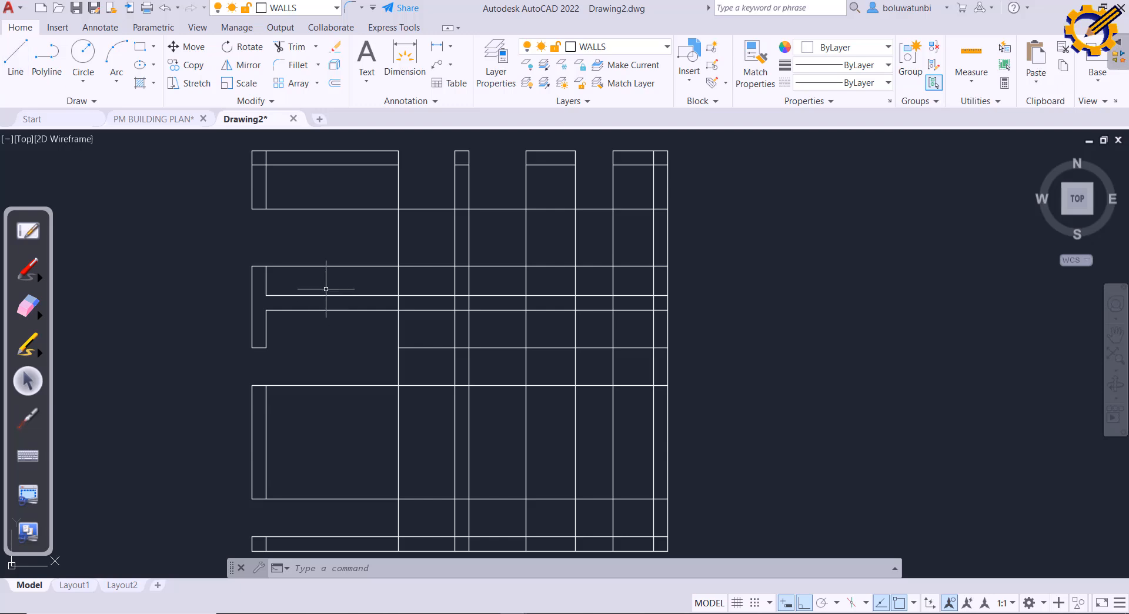
left_click(16, 59)
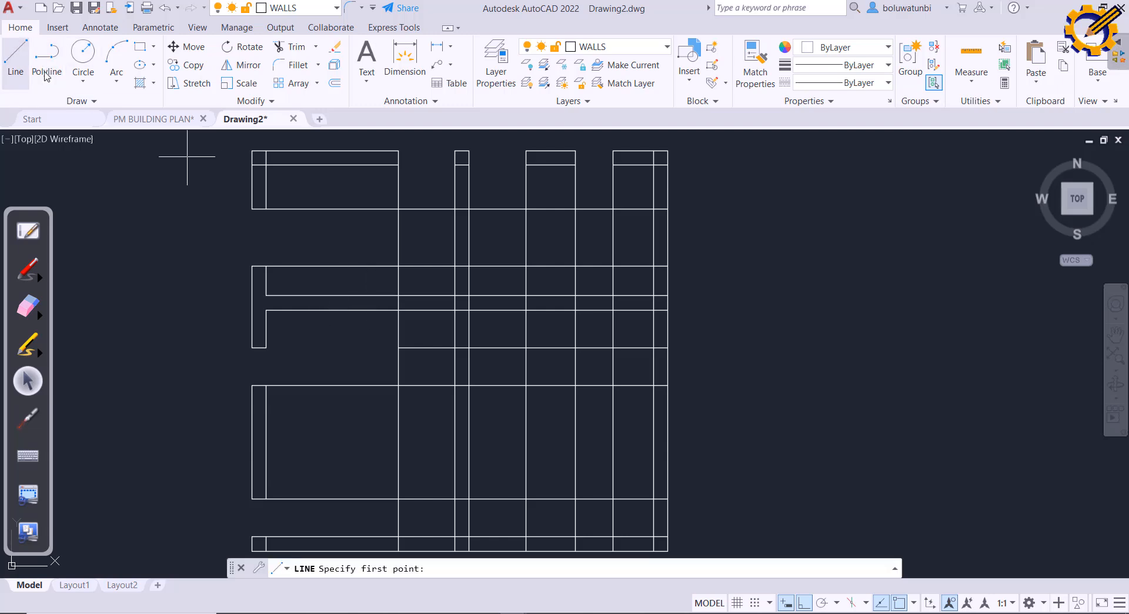
left_click(369, 296)
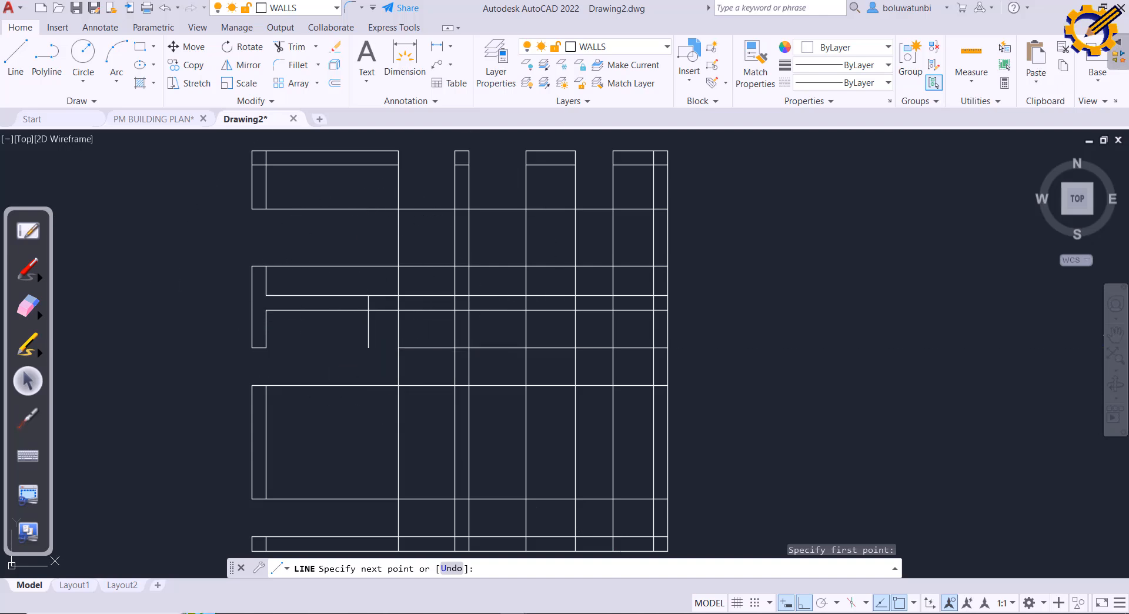
left_click(368, 347)
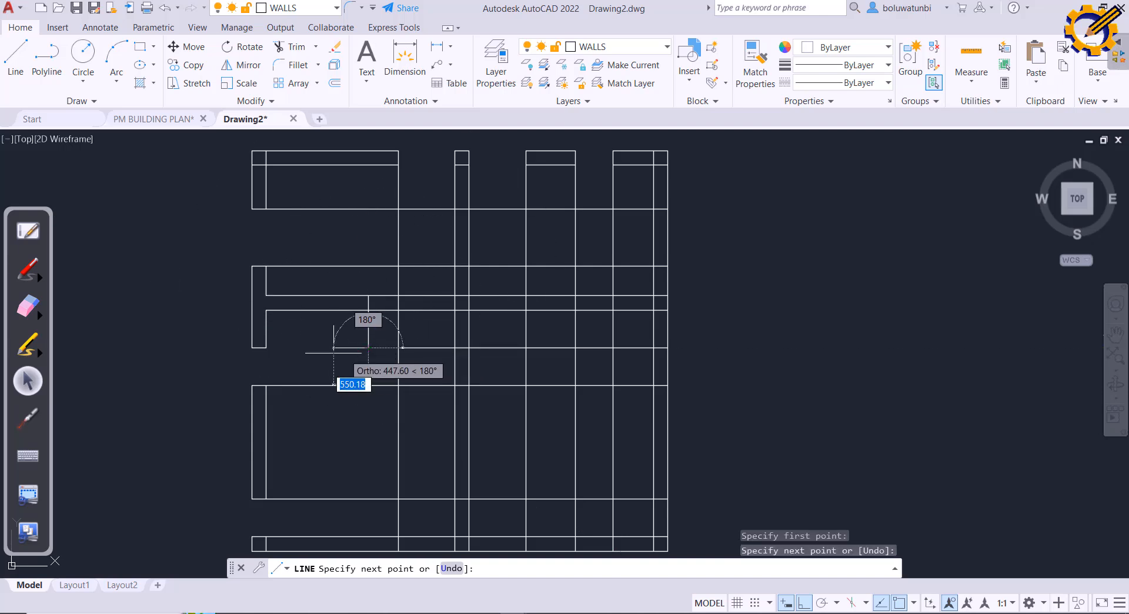
left_click(266, 347)
key("Escape")
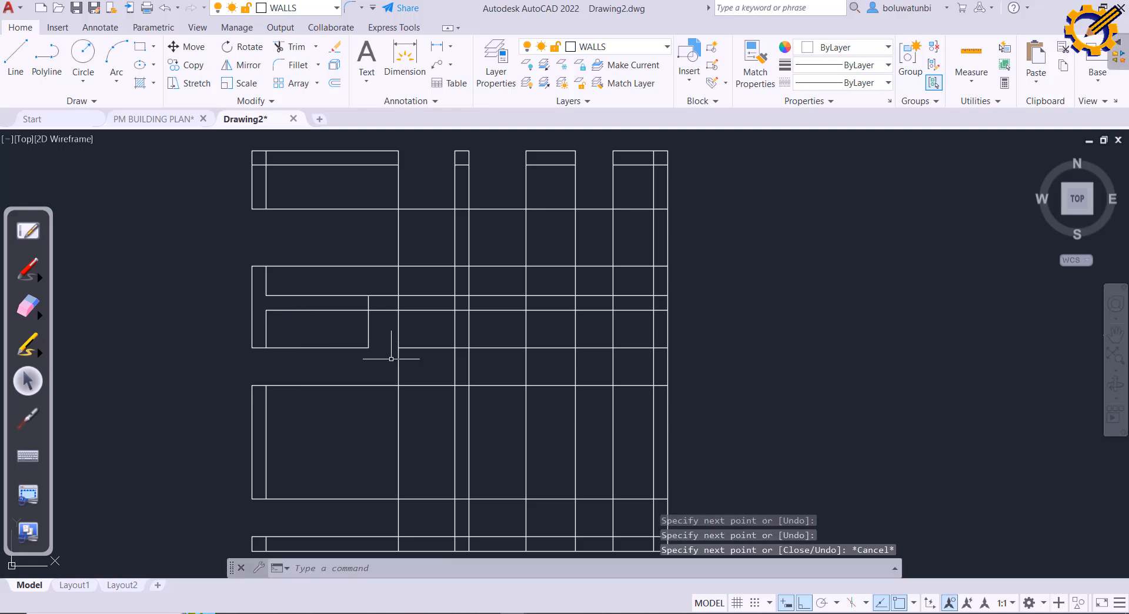
Step: Check the wardrobe in the floor plan PDF and offset its right side line 150 inward to form the partition
key("alt+Tab")
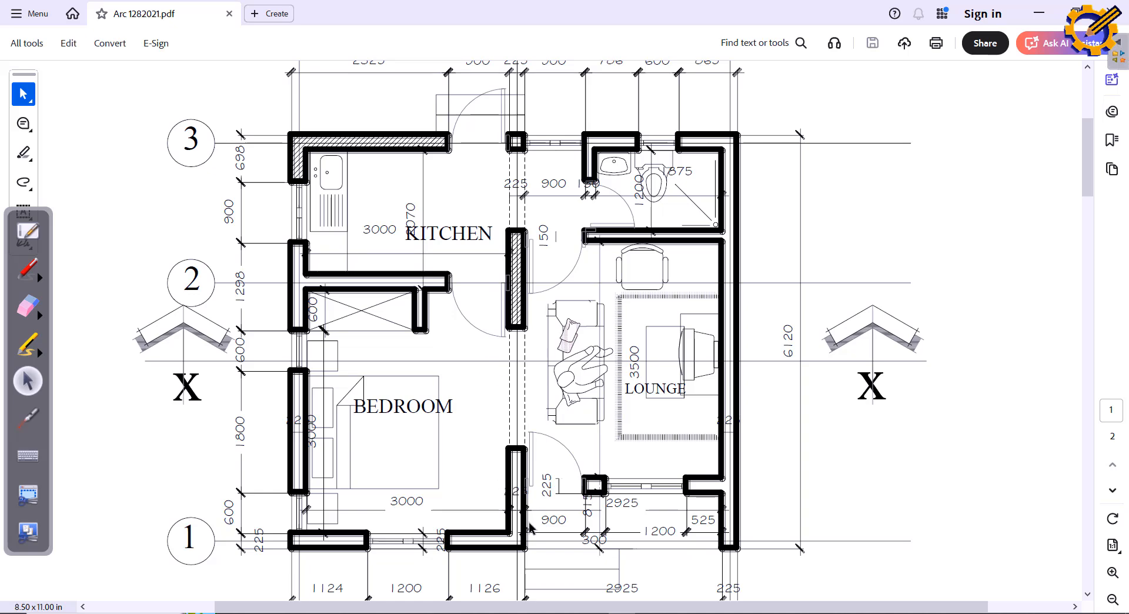
key("alt+Tab")
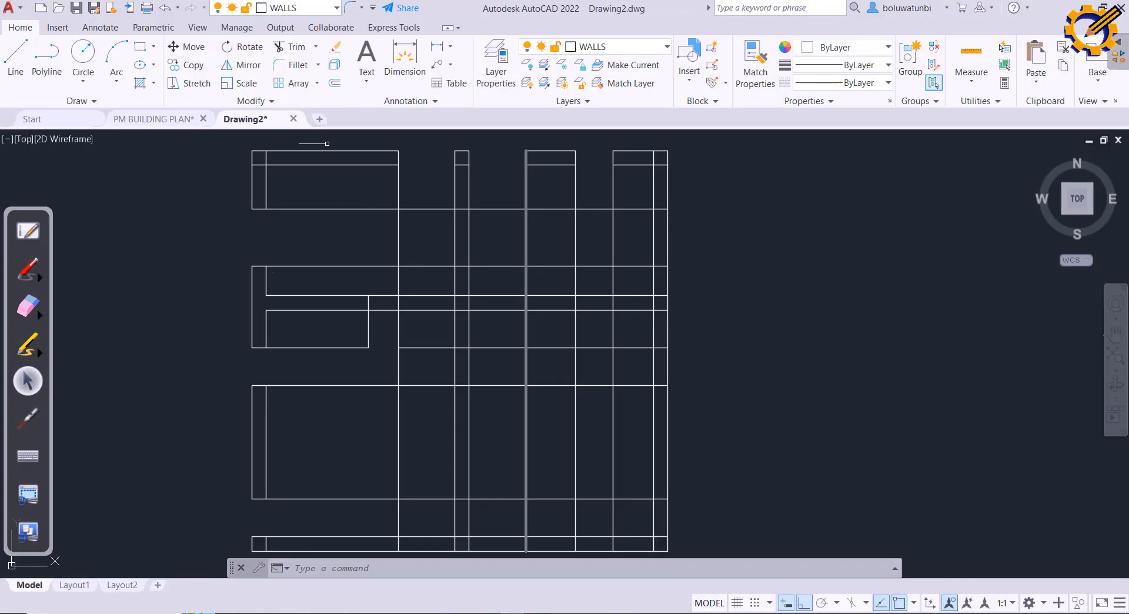
left_click(334, 85)
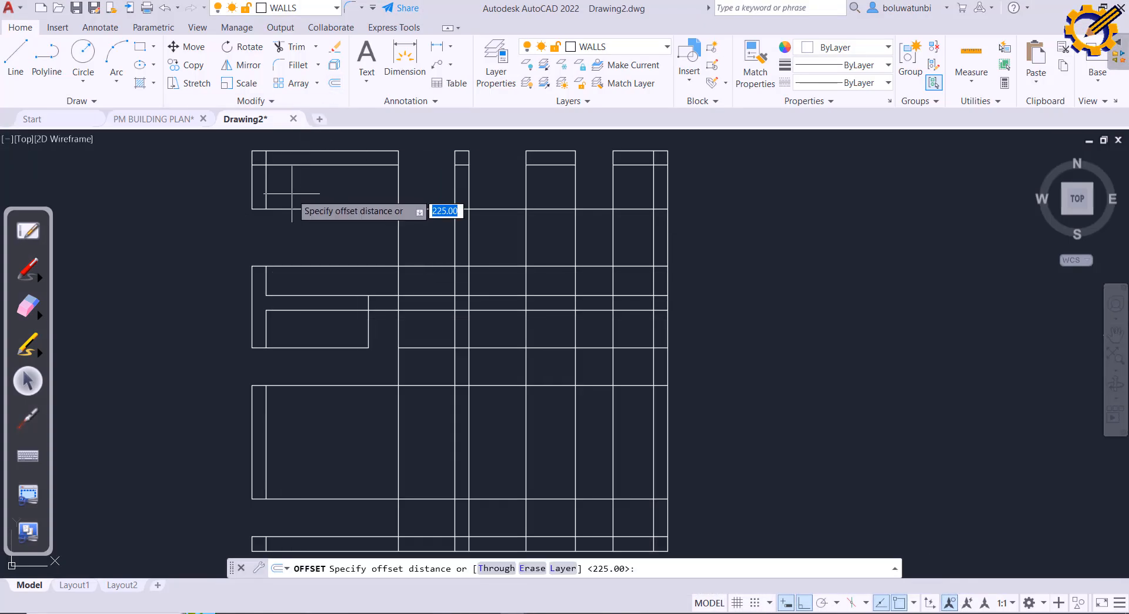
type("150")
key("Return")
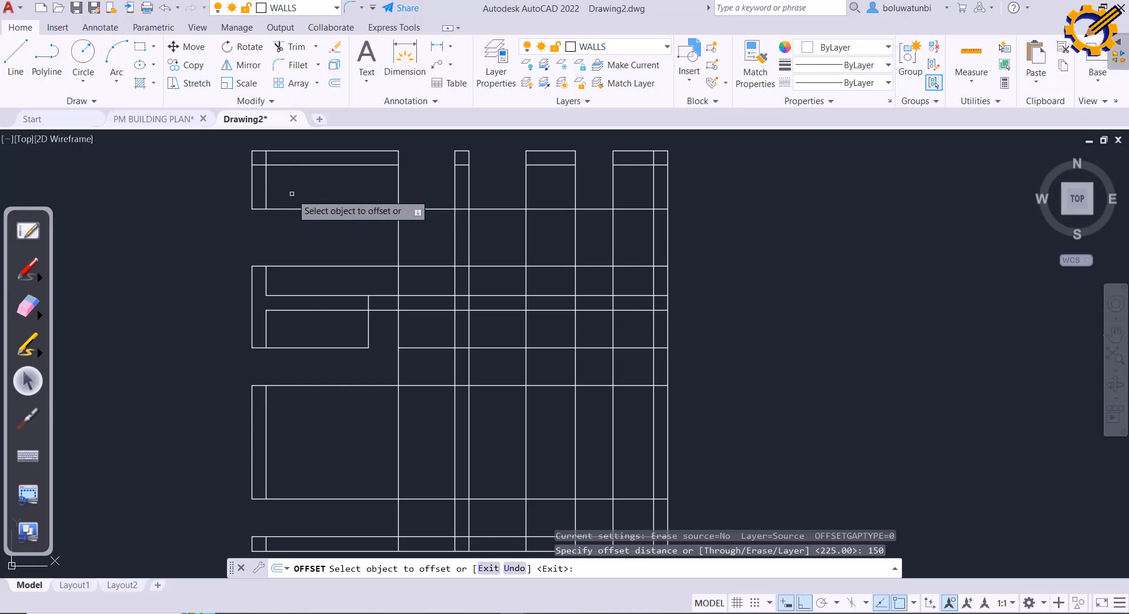
left_click(368, 312)
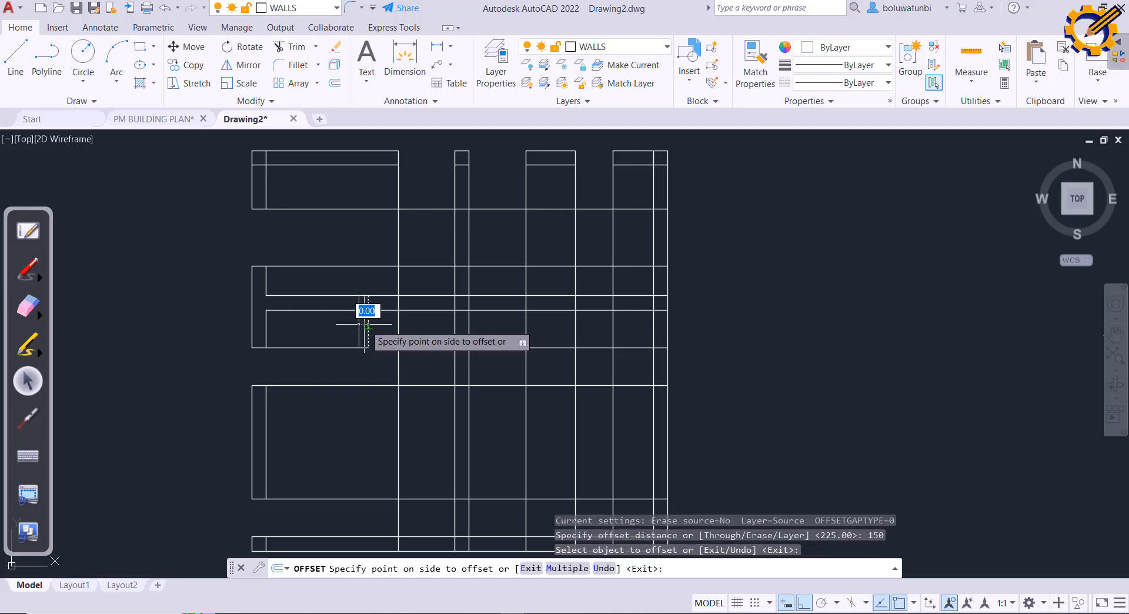
left_click(344, 325)
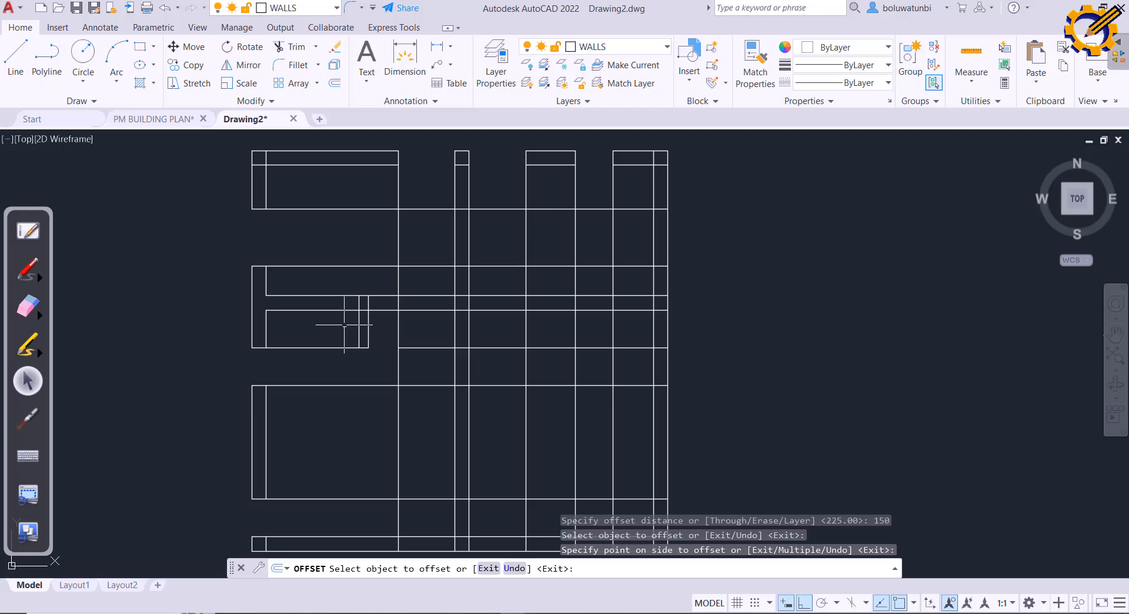
key("Escape")
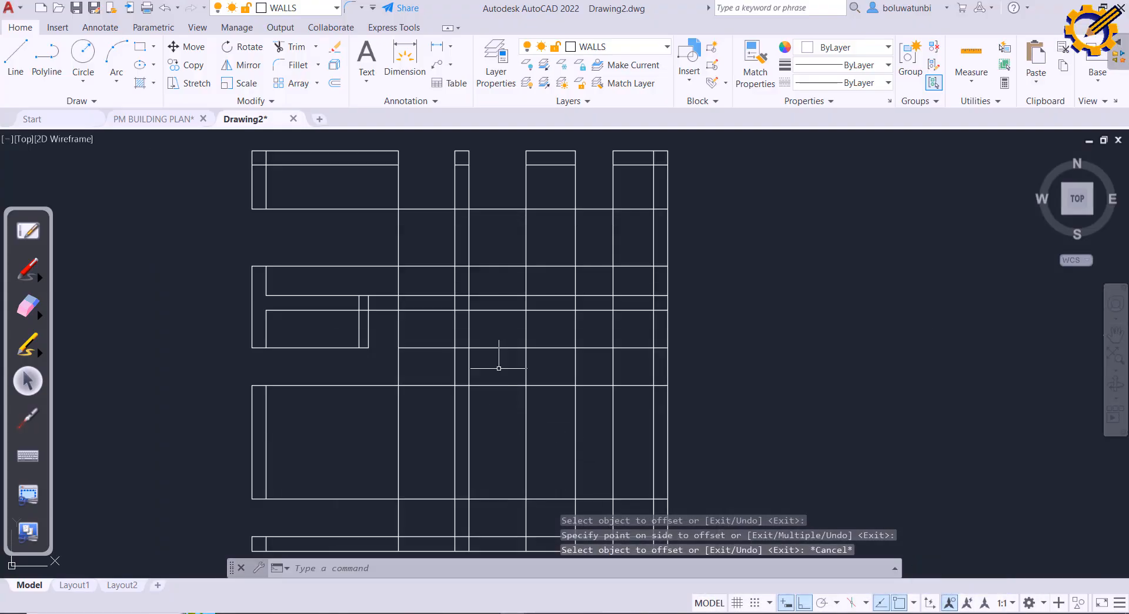
Step: Trim the kitchen-bedroom wall lines and the line above them across the door opening between the two vertical wall lines
left_click(296, 48)
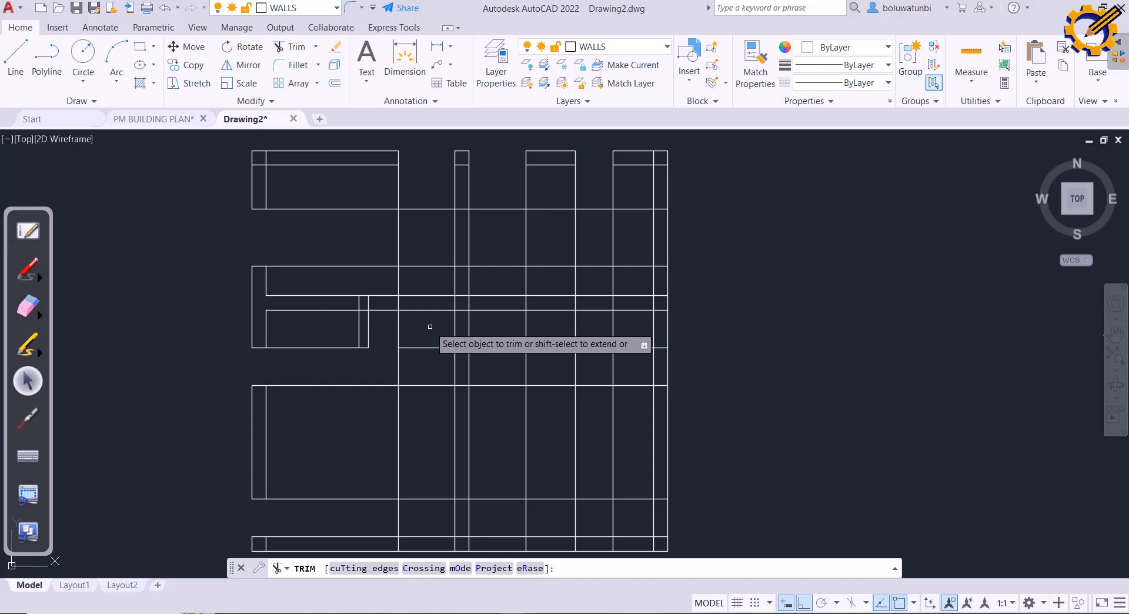
left_click_drag(430, 326, 431, 253)
key("Escape")
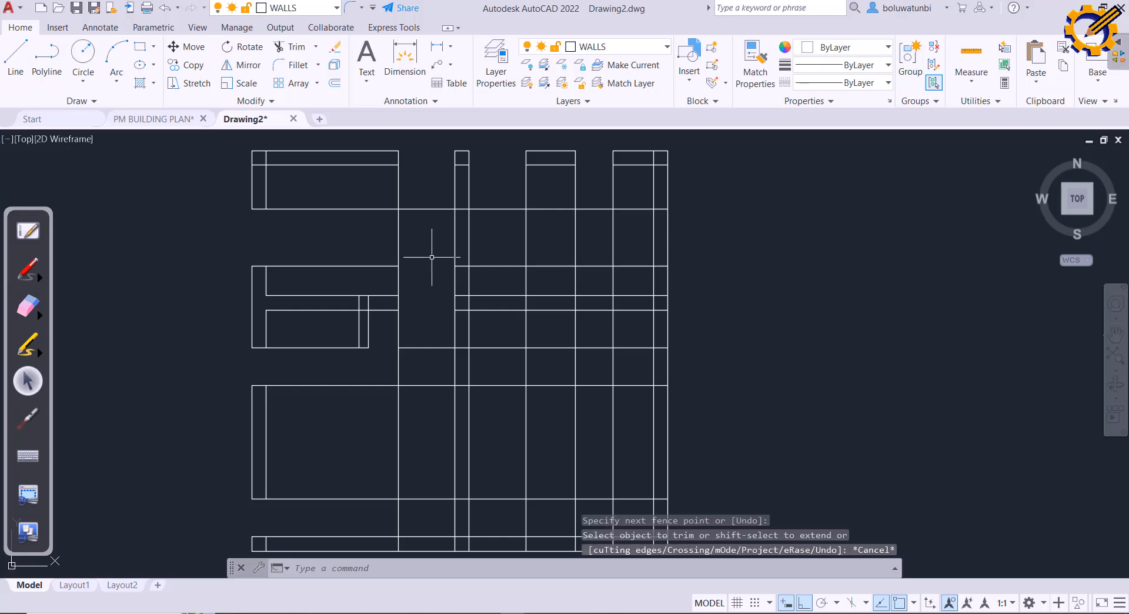
Step: Trim the overlapping line segments where the 150 wardrobe partition meets the wall between the kitchen and bedroom
left_click(296, 55)
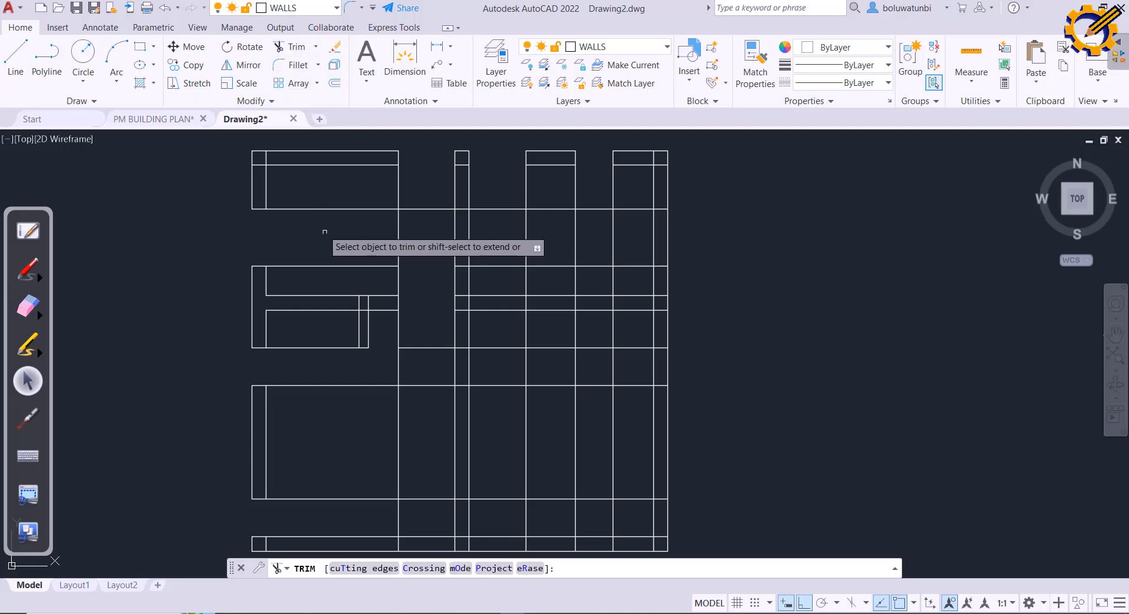
left_click(358, 301)
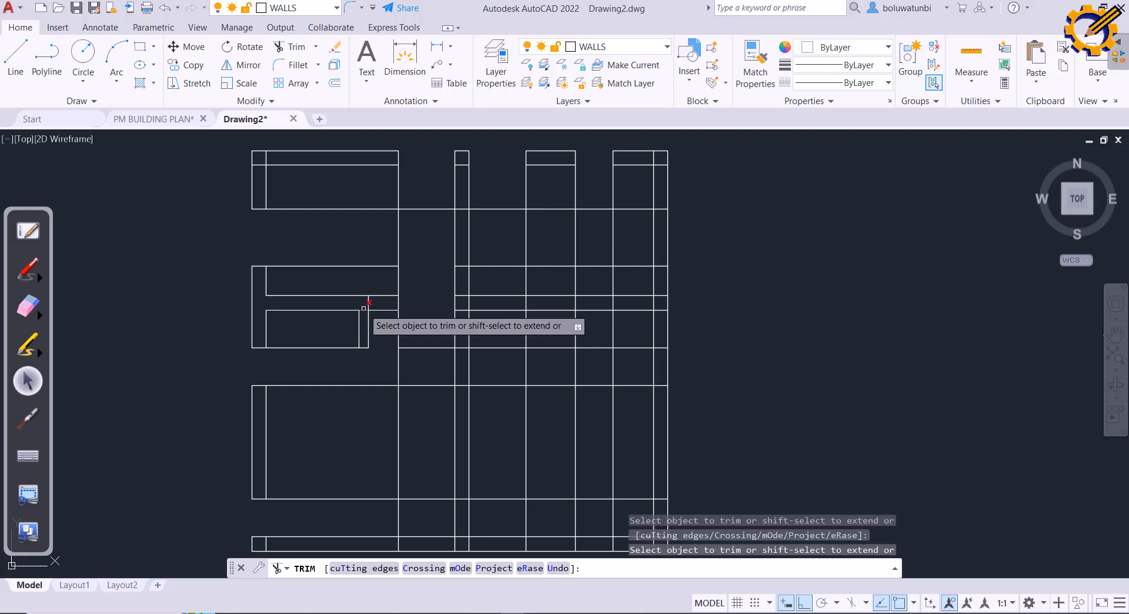
left_click(364, 308)
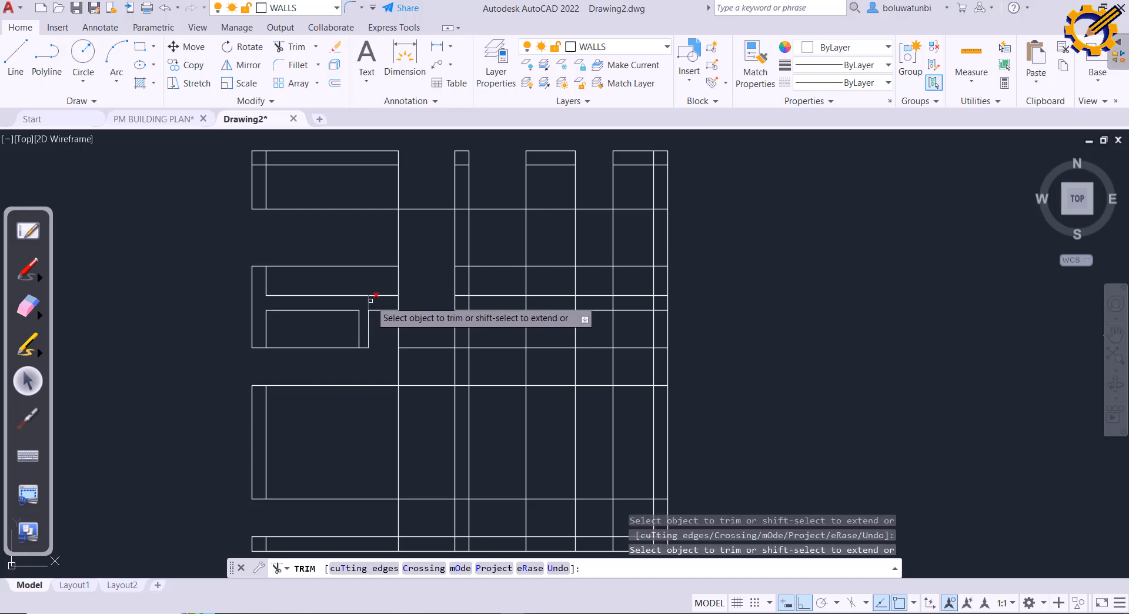
left_click(371, 301)
left_click(362, 303)
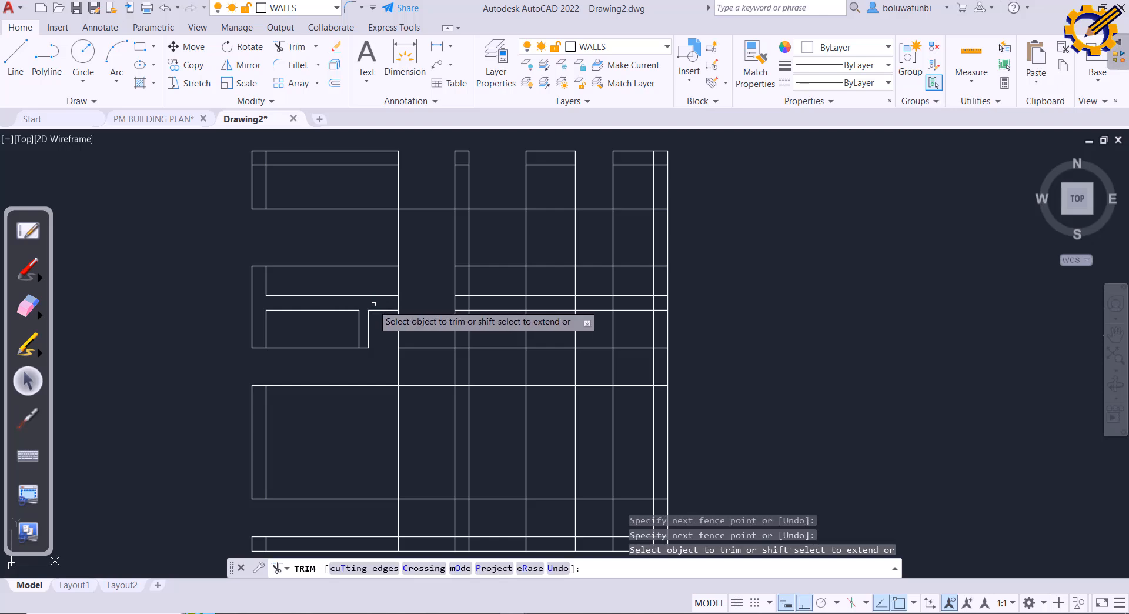
key("Escape")
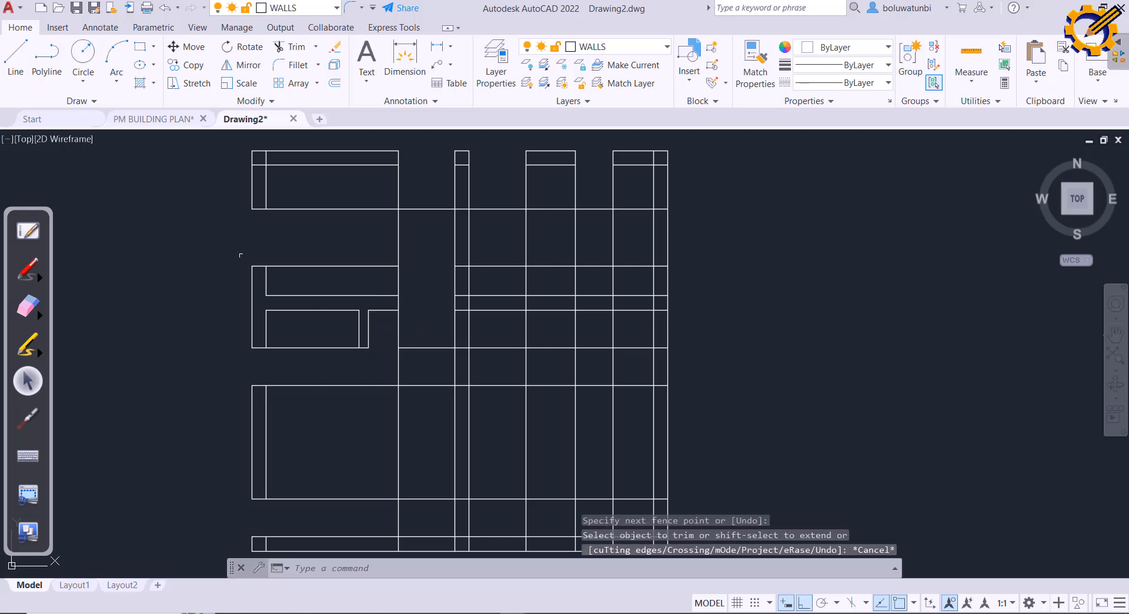
Step: Draw two crossing diagonal lines between opposite corners of the wardrobe with Ortho mode off
left_click(13, 55)
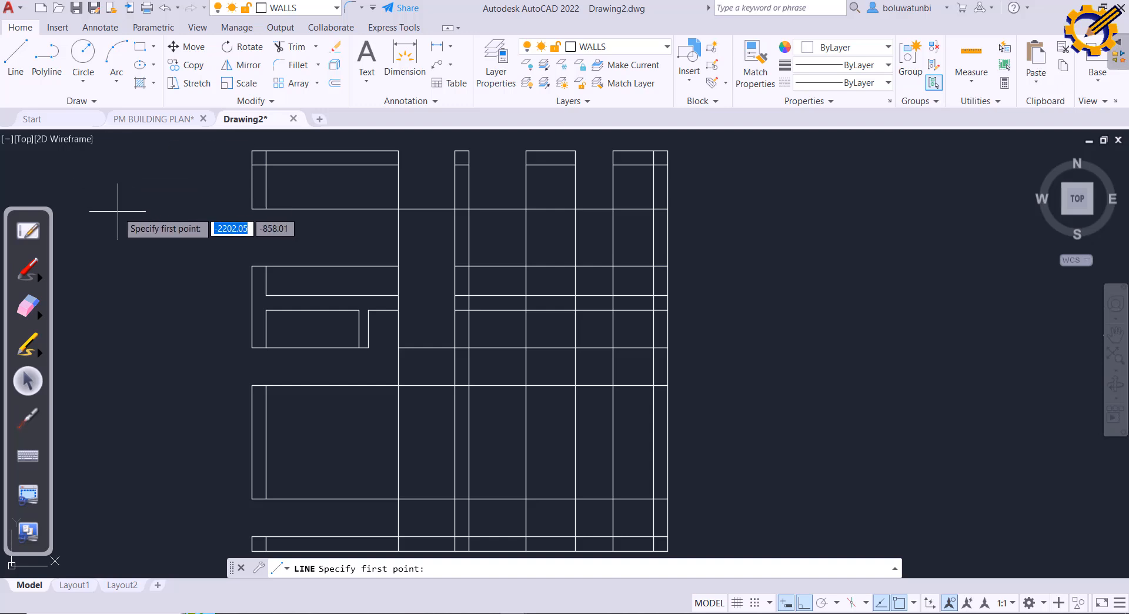
key("F8")
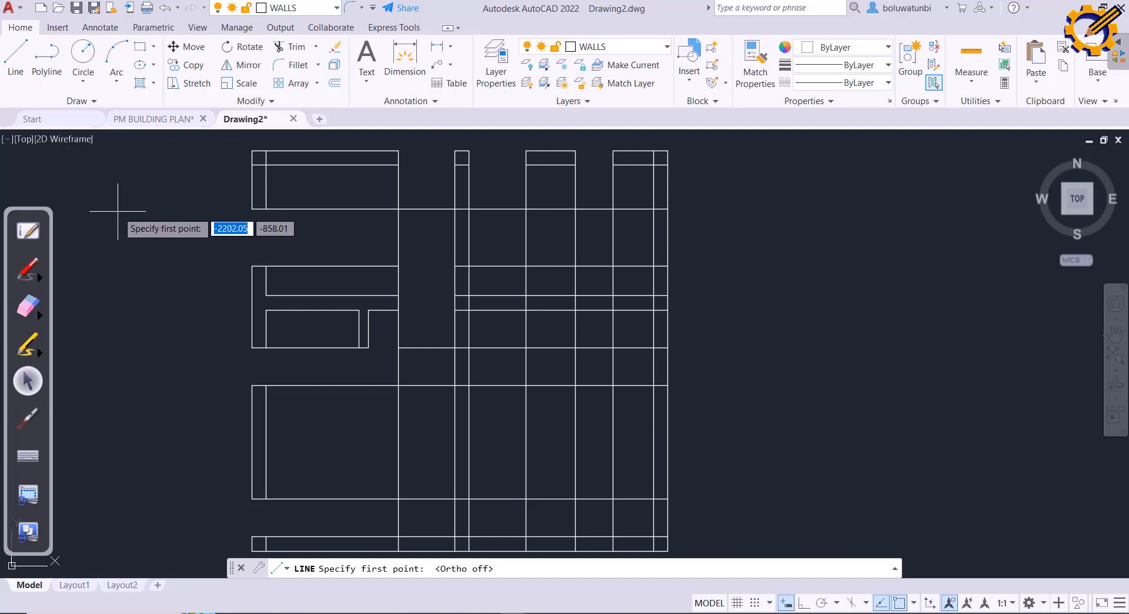
left_click(265, 310)
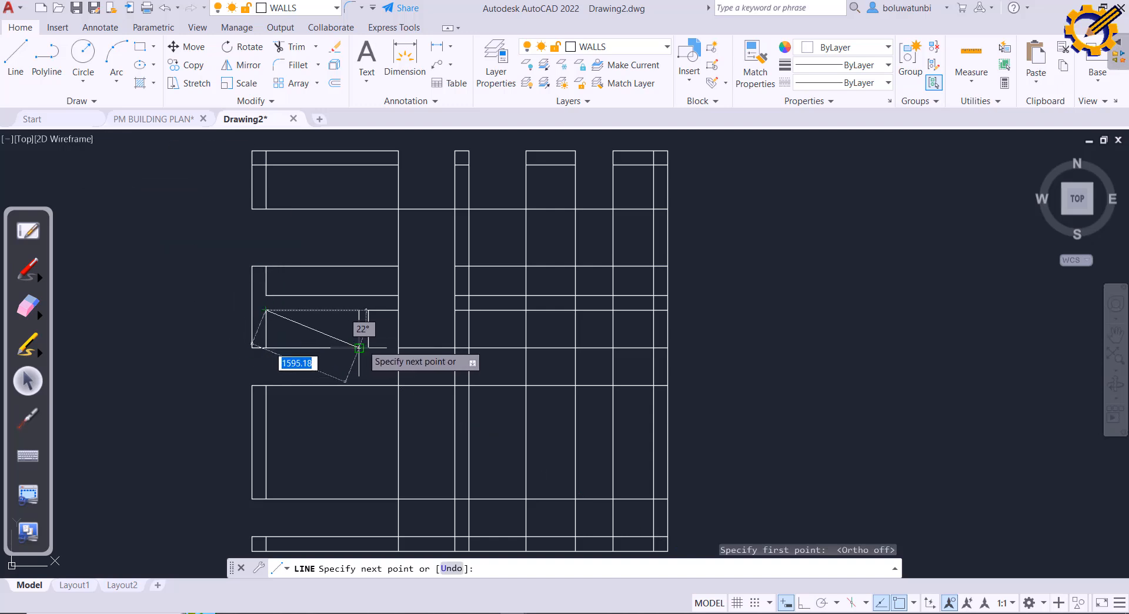
left_click(359, 346)
key("Escape")
key("Return")
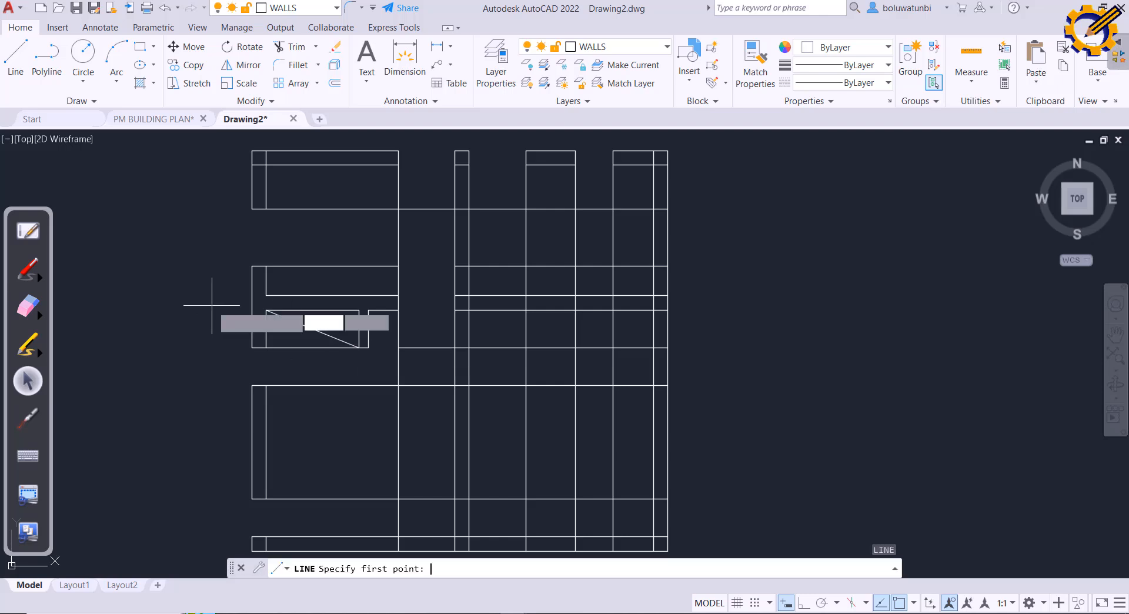
left_click(358, 310)
left_click(266, 346)
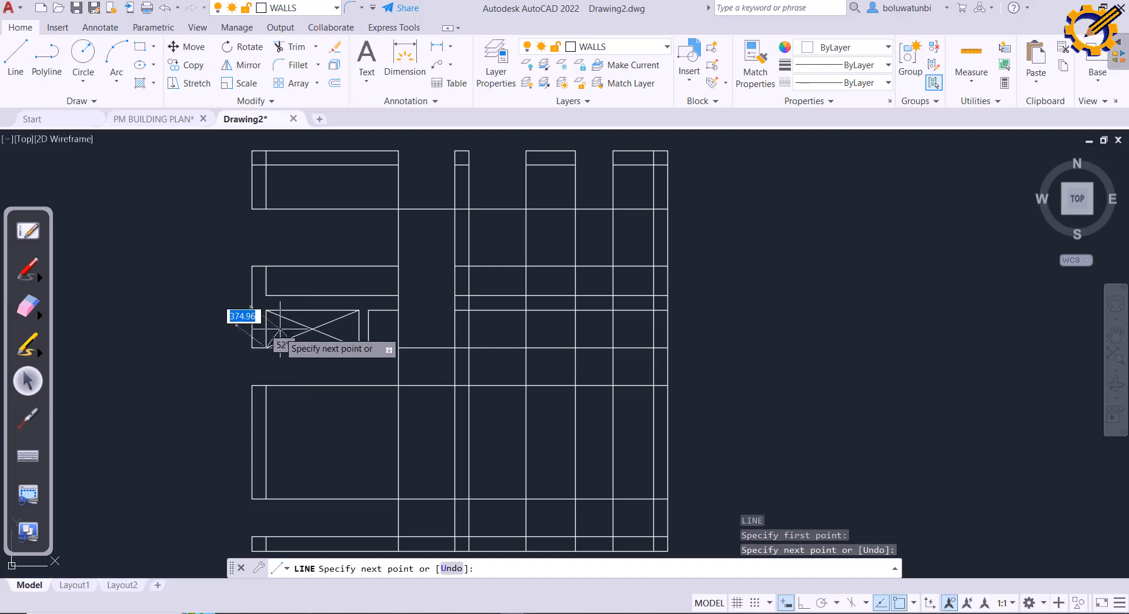
key("Escape")
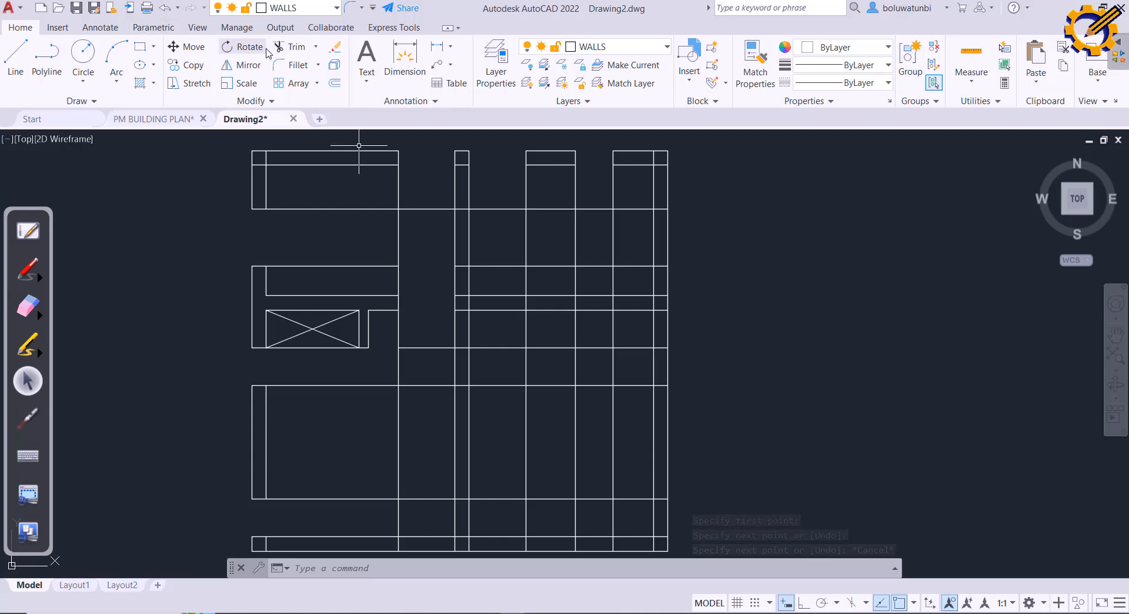
Step: Trim the leftover vertical and horizontal construction lines inside the kitchen between the upper outer wall and the kitchen-bedroom wall
left_click(290, 46)
left_click_drag(388, 194, 405, 195)
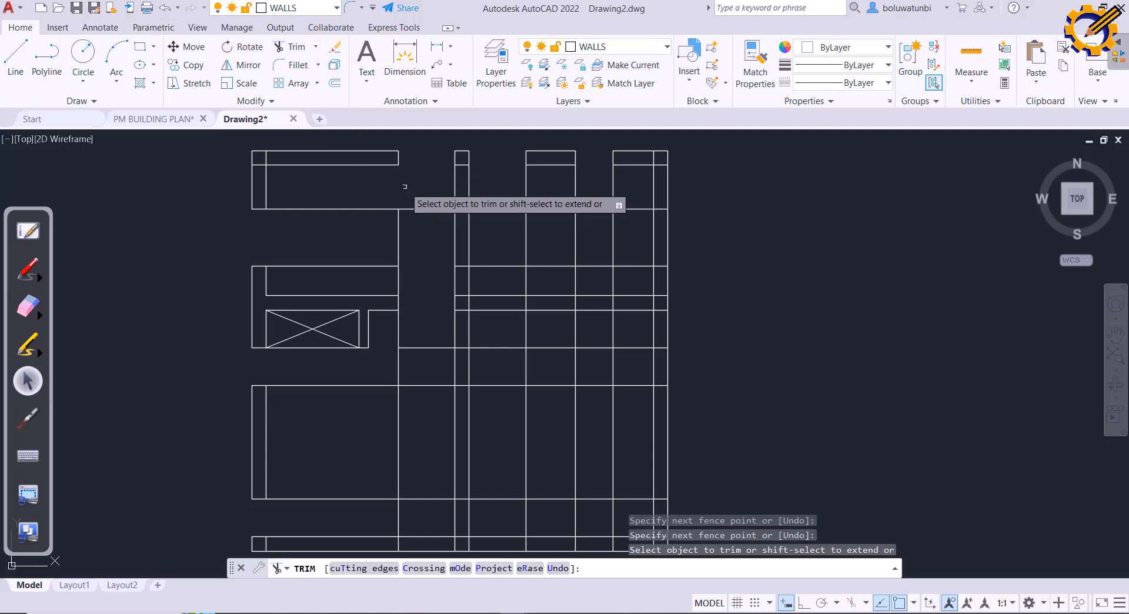
mouse_move(387, 254)
left_mouse_down()
mouse_move(415, 246)
mouse_move(408, 259)
mouse_move(355, 262)
mouse_move(420, 268)
left_mouse_up()
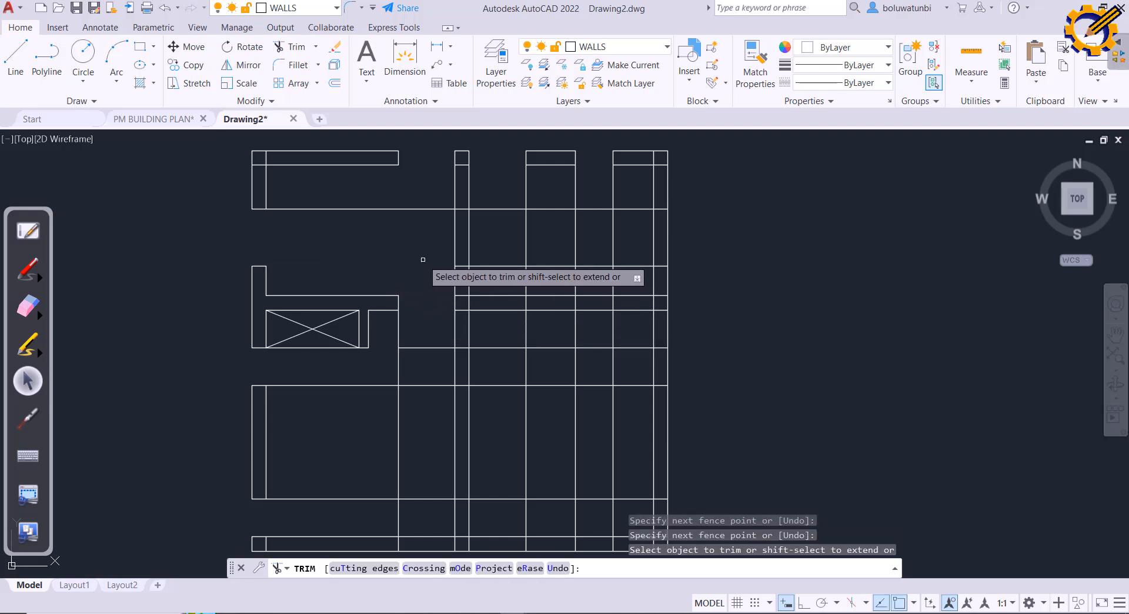
left_click(368, 208)
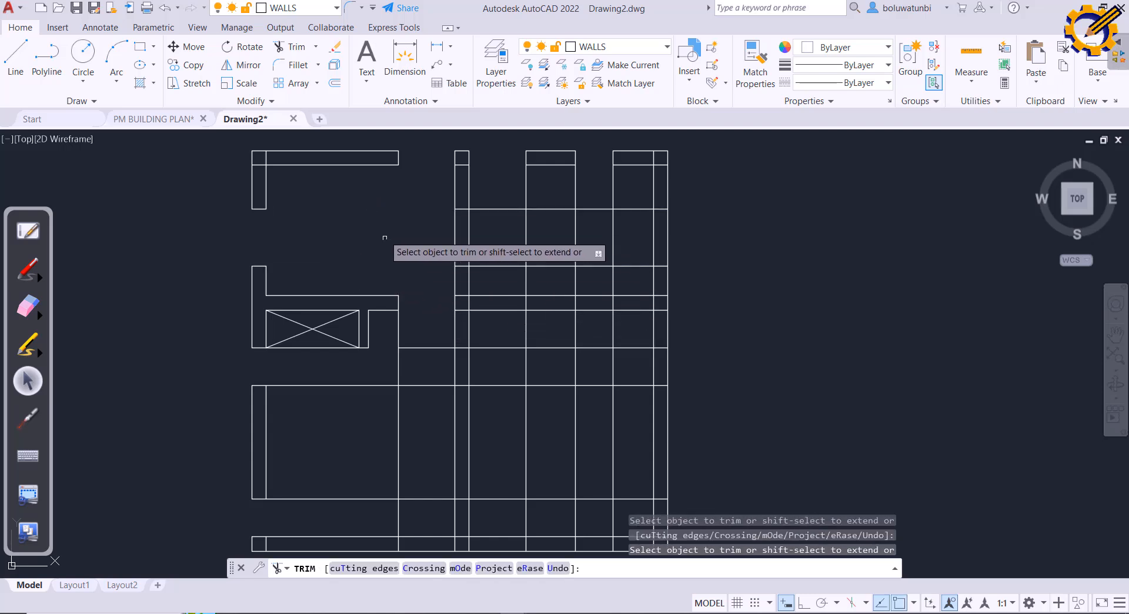
key("Escape")
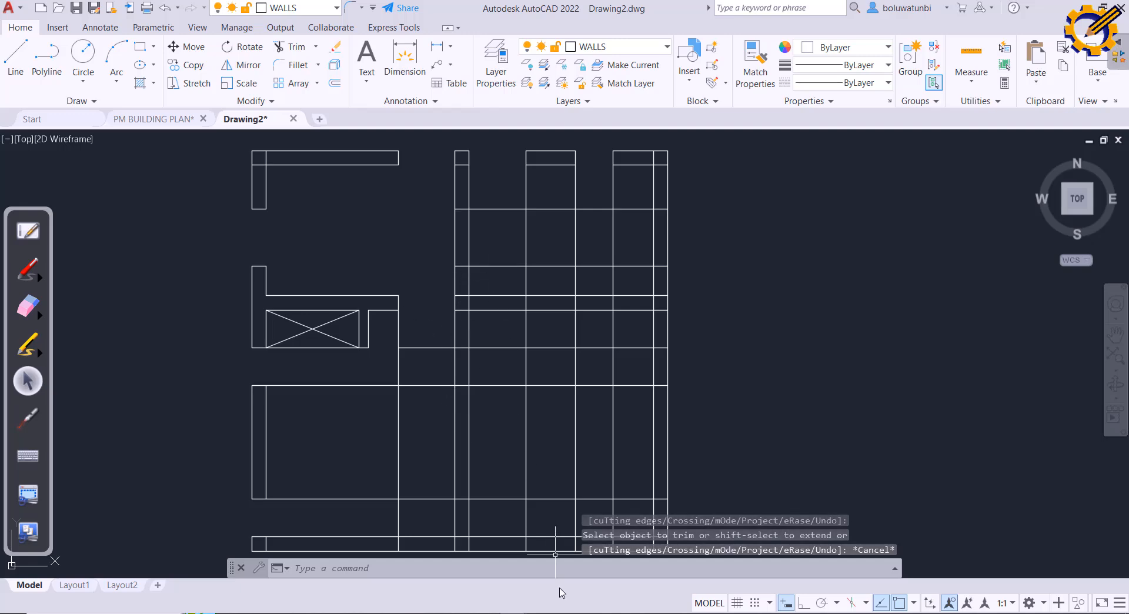
Step: Examine the toilet's inner depth and the location of its lower wall in the floor plan PDF Arc 1282021
left_click(562, 613)
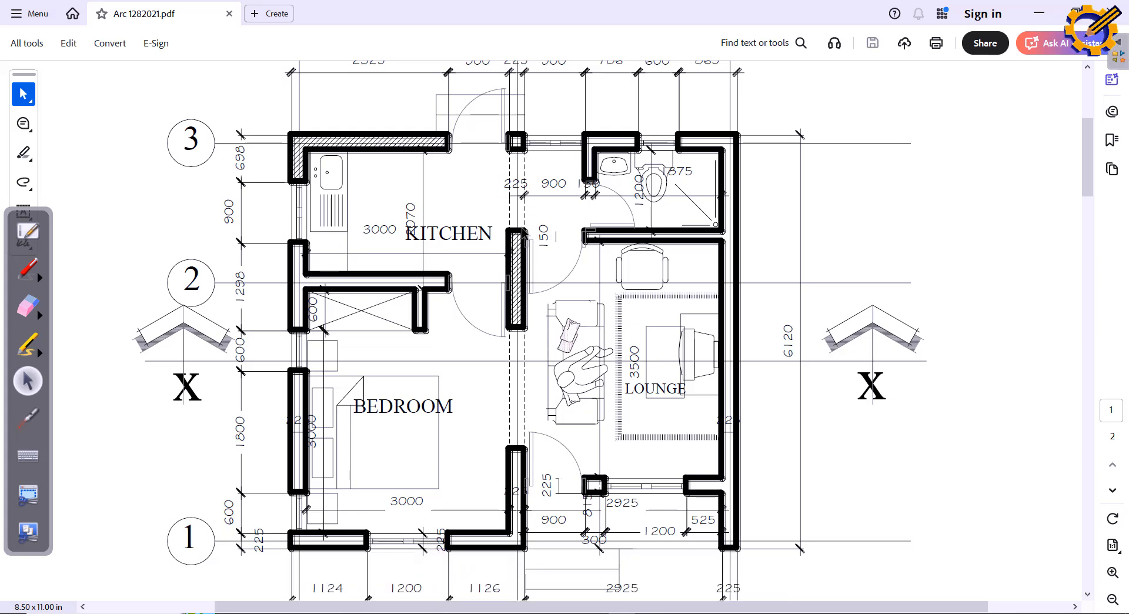
left_click(33, 348)
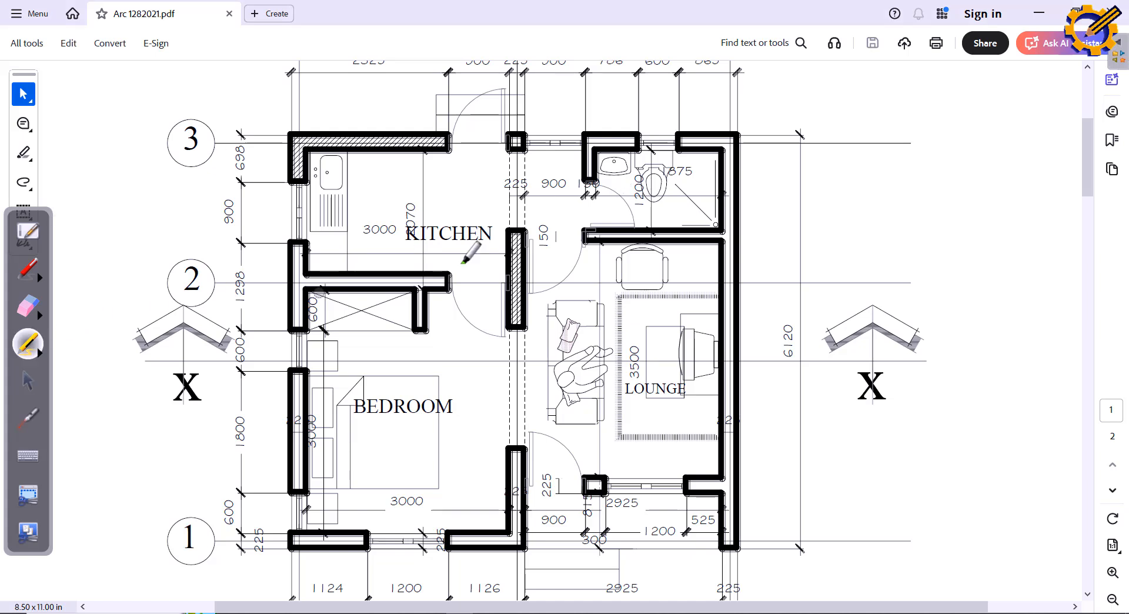
left_click_drag(509, 227, 586, 222)
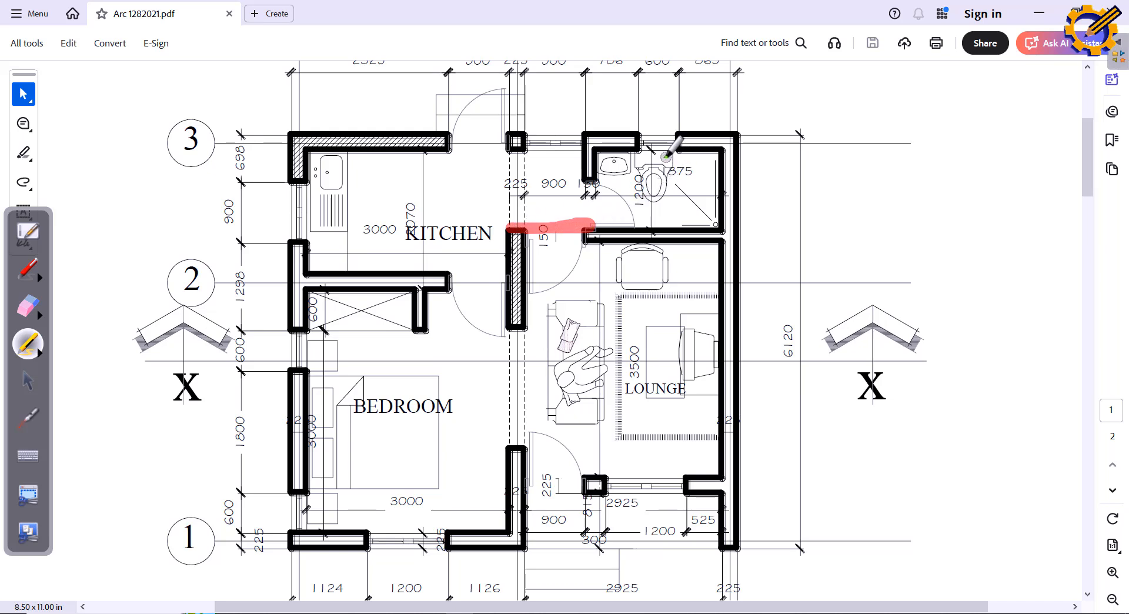
left_click_drag(698, 149, 699, 207)
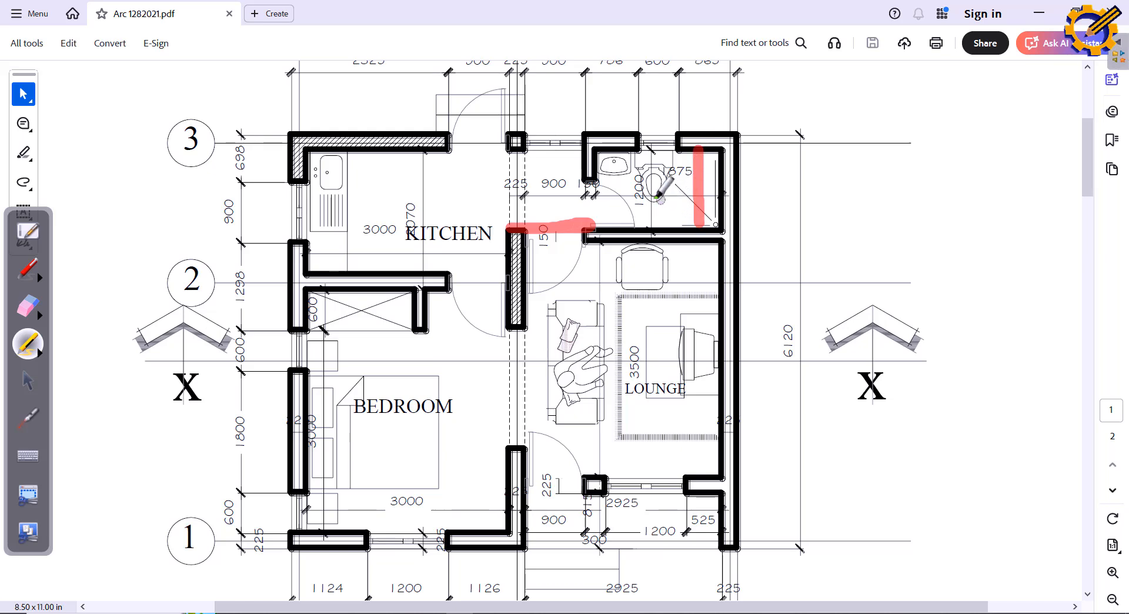
mouse_move(649, 157)
left_mouse_down()
mouse_move(623, 172)
mouse_move(633, 208)
mouse_move(663, 180)
mouse_move(644, 155)
left_mouse_up()
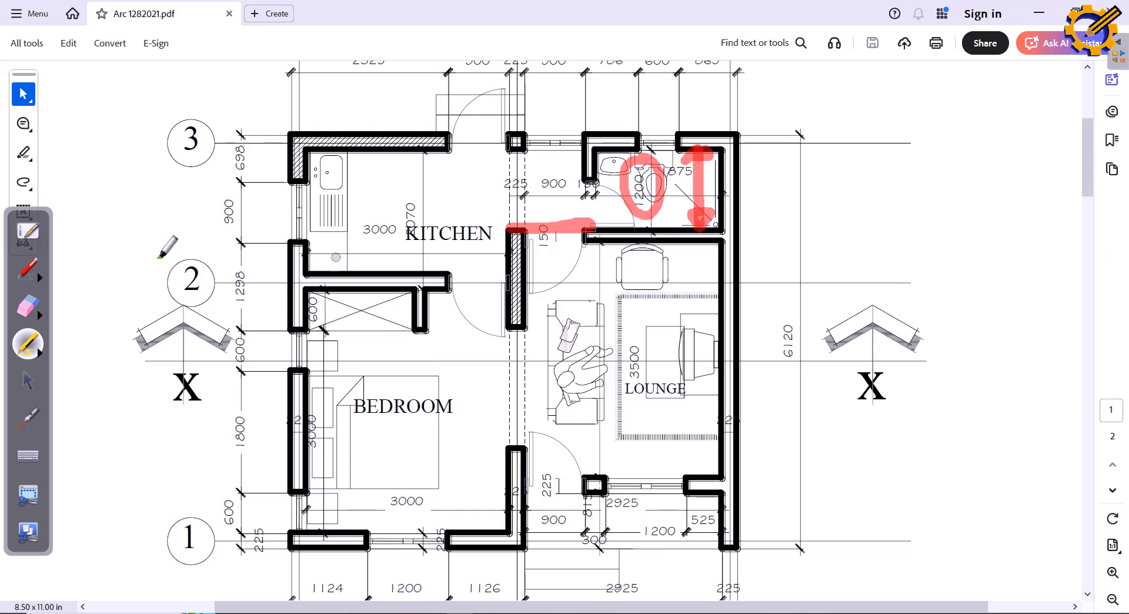
left_click(28, 306)
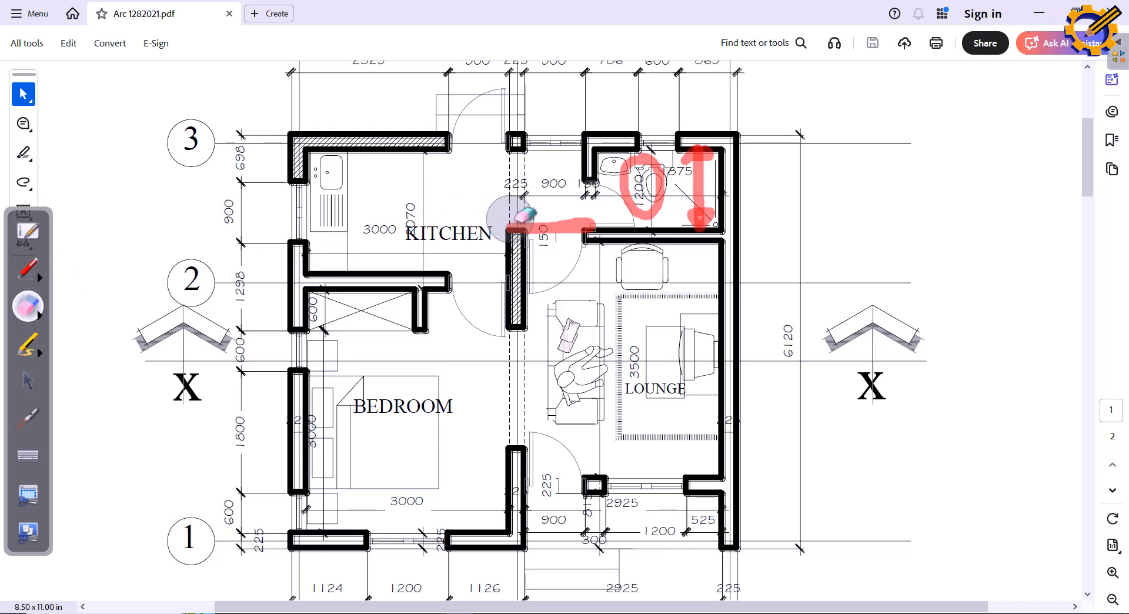
left_click(29, 382)
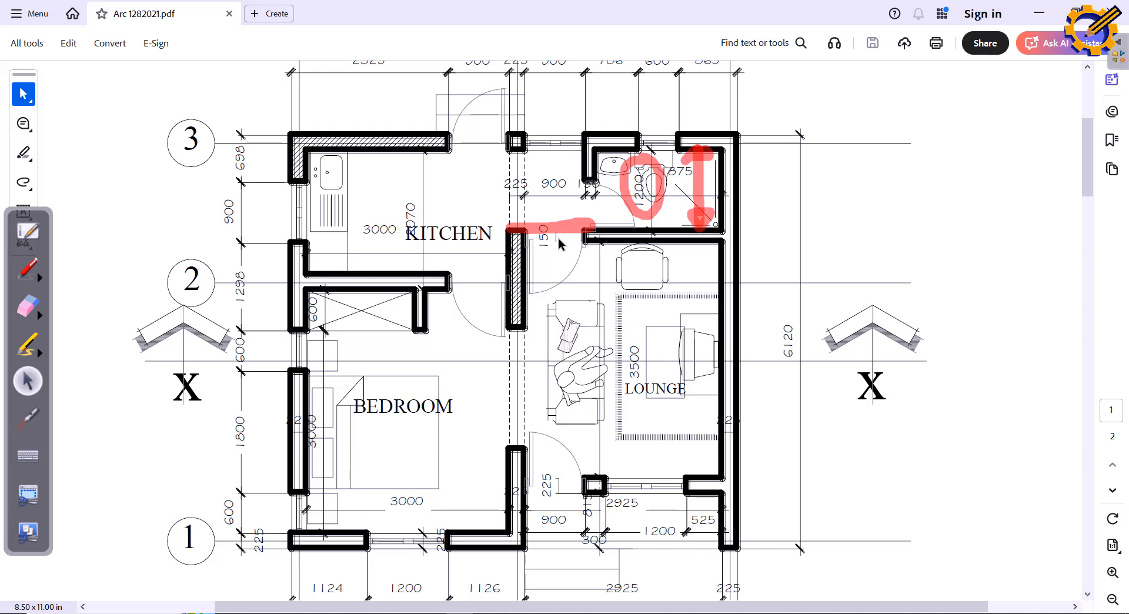
left_click(21, 311)
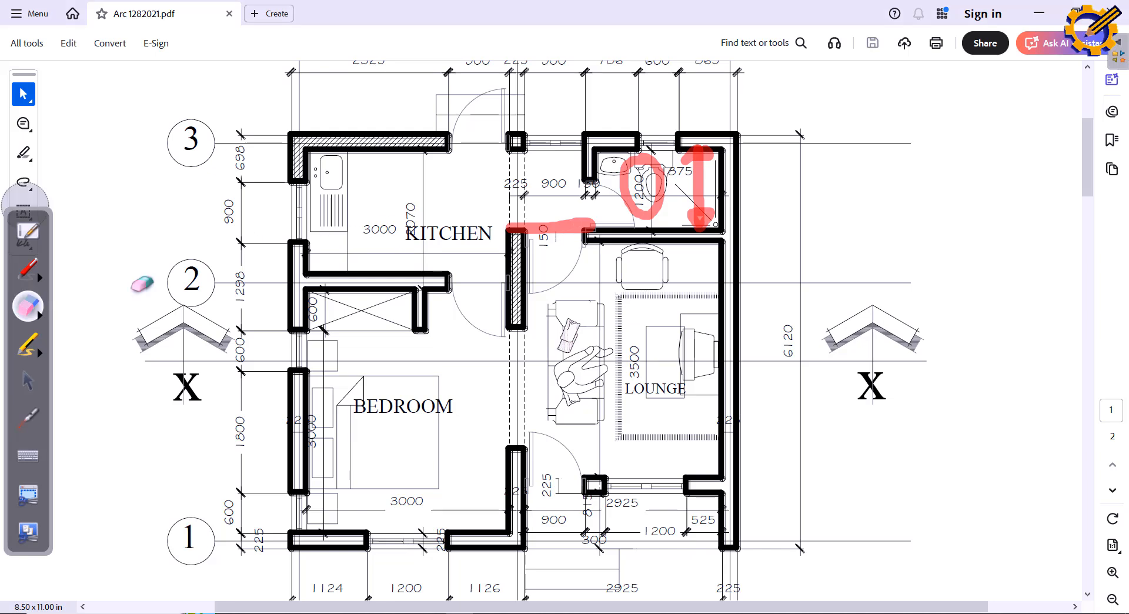
mouse_move(612, 166)
left_mouse_down()
mouse_move(660, 161)
mouse_move(696, 203)
mouse_move(660, 156)
mouse_move(718, 171)
left_mouse_up()
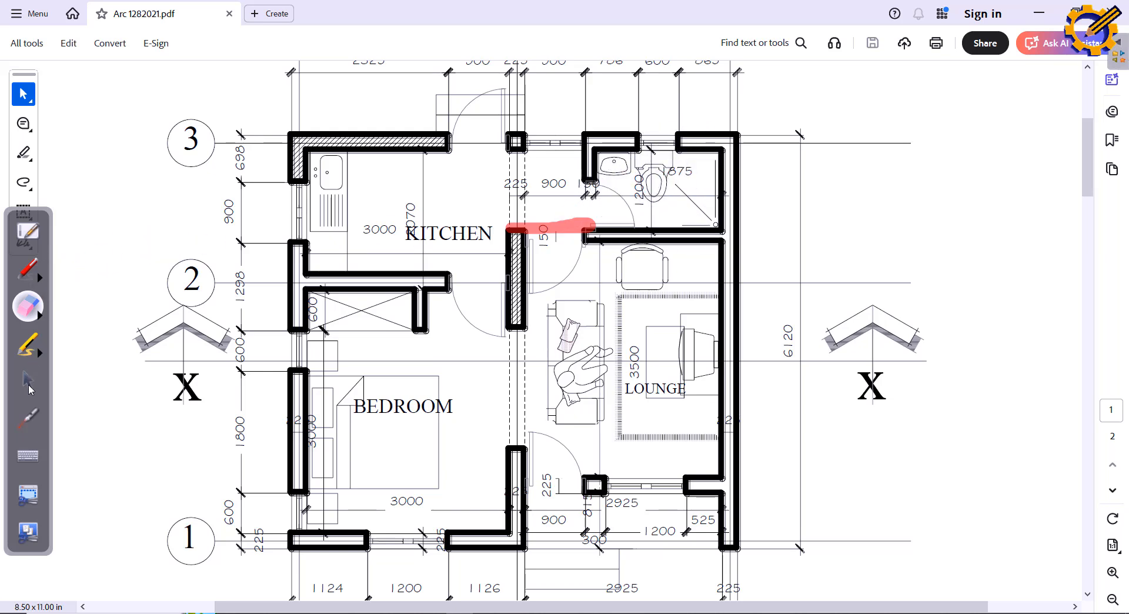
left_click(29, 385)
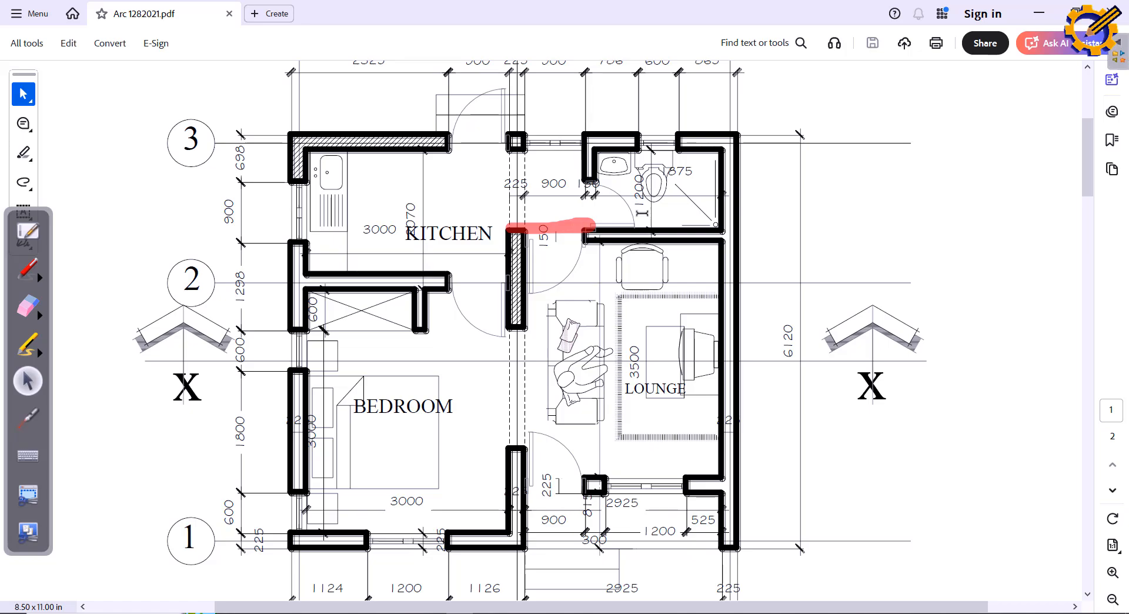
Step: Examine the thickness and start of the wall between the toilet and lounge at closer range in the PDF
scroll(722, 263, "up", 3, "ctrl")
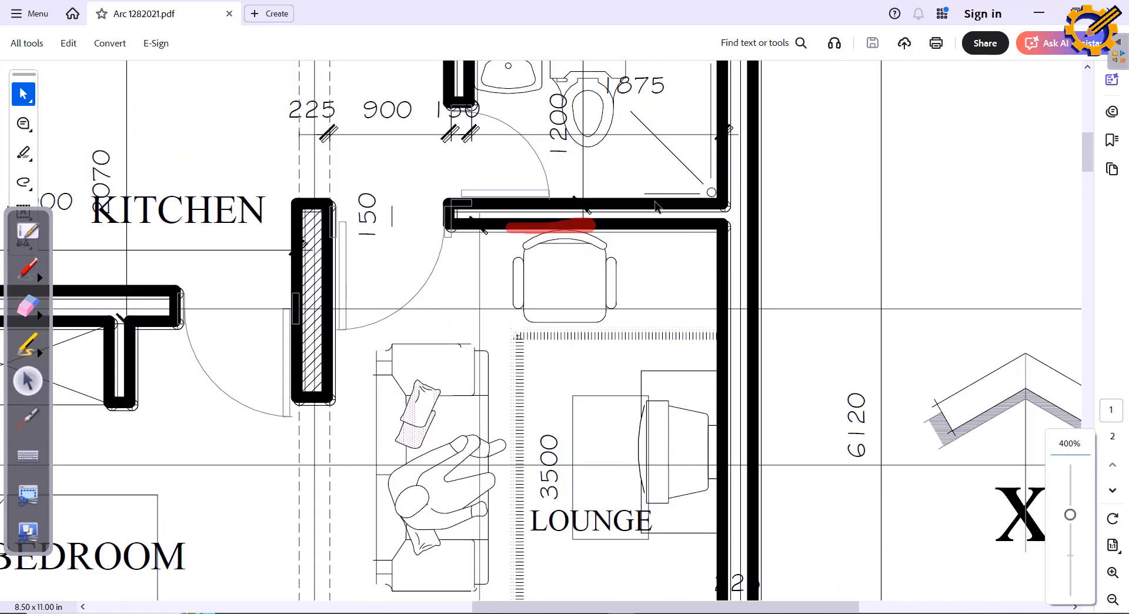
scroll(614, 176, "down", 10)
scroll(606, 206, "up", 12)
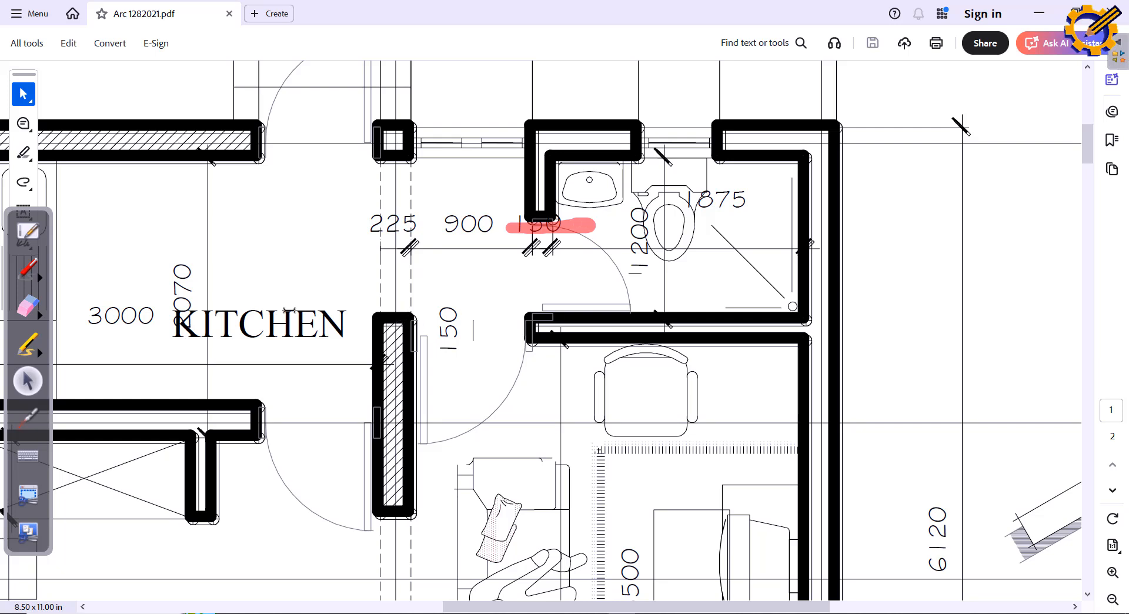
left_click(26, 346)
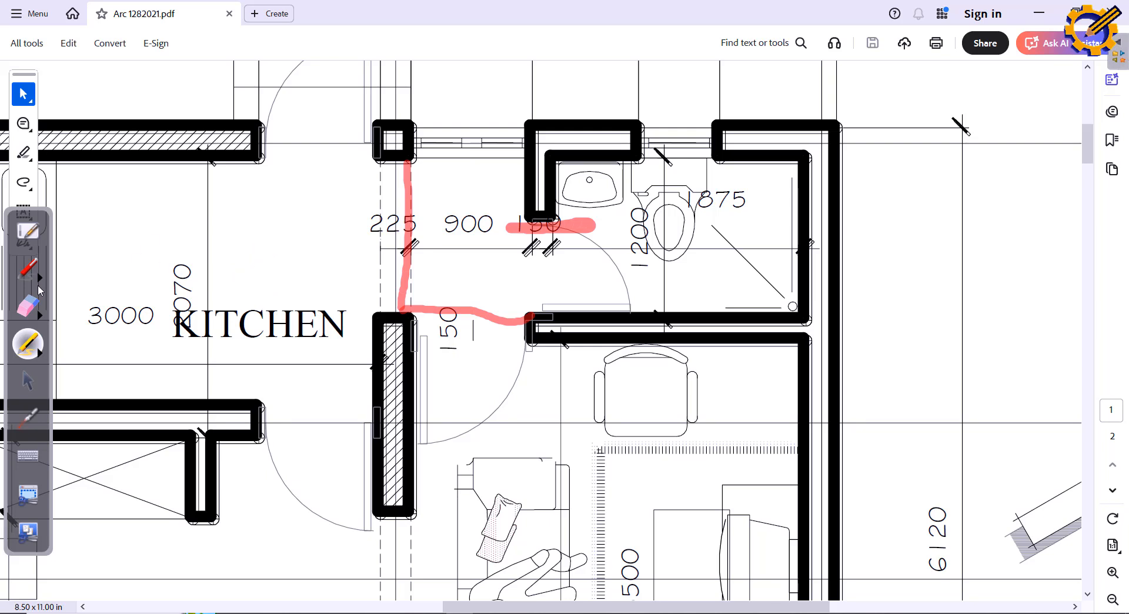
left_click(28, 306)
mouse_move(521, 210)
left_mouse_down()
mouse_move(517, 232)
mouse_move(441, 245)
mouse_move(403, 308)
mouse_move(381, 188)
mouse_move(607, 204)
mouse_move(587, 343)
left_mouse_up()
left_click(39, 350)
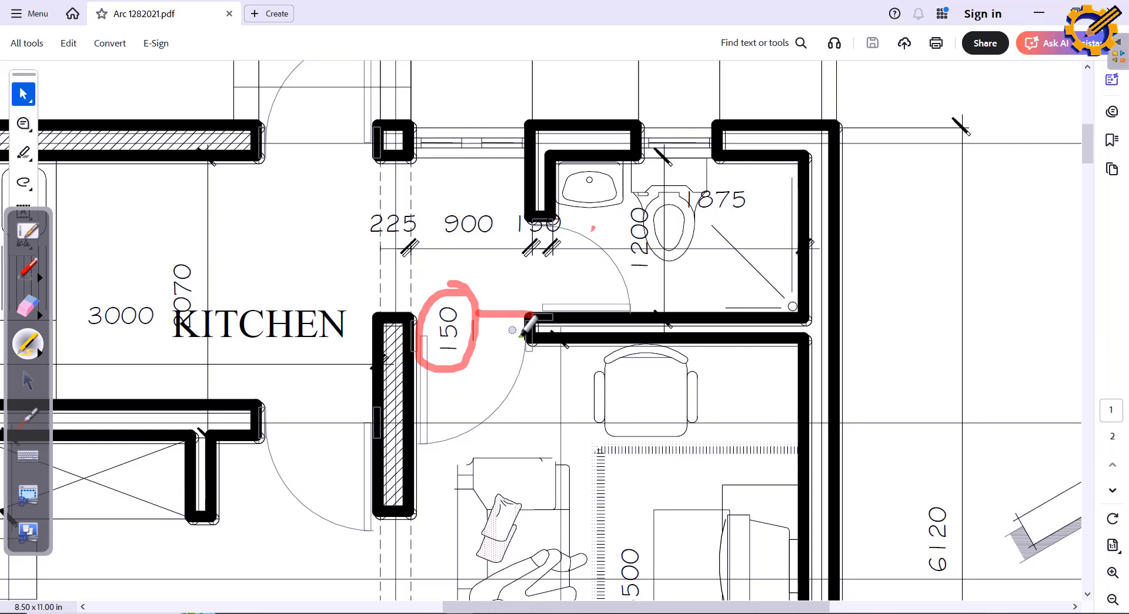
left_click(28, 305)
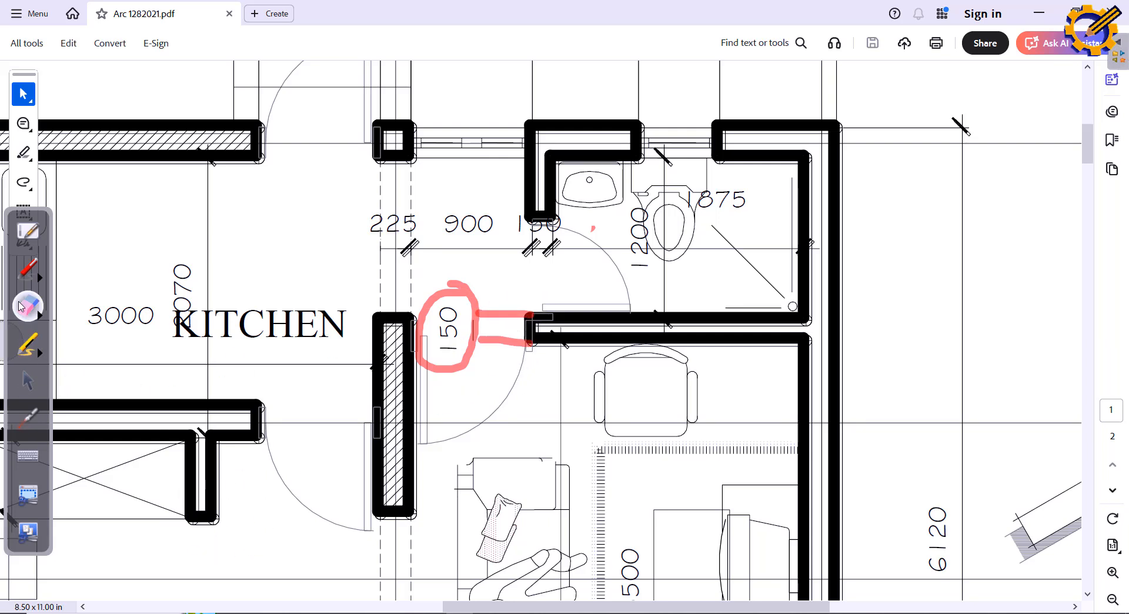
mouse_move(484, 315)
left_mouse_down()
mouse_move(504, 308)
mouse_move(492, 329)
mouse_move(497, 307)
mouse_move(449, 285)
left_mouse_up()
left_click(28, 381)
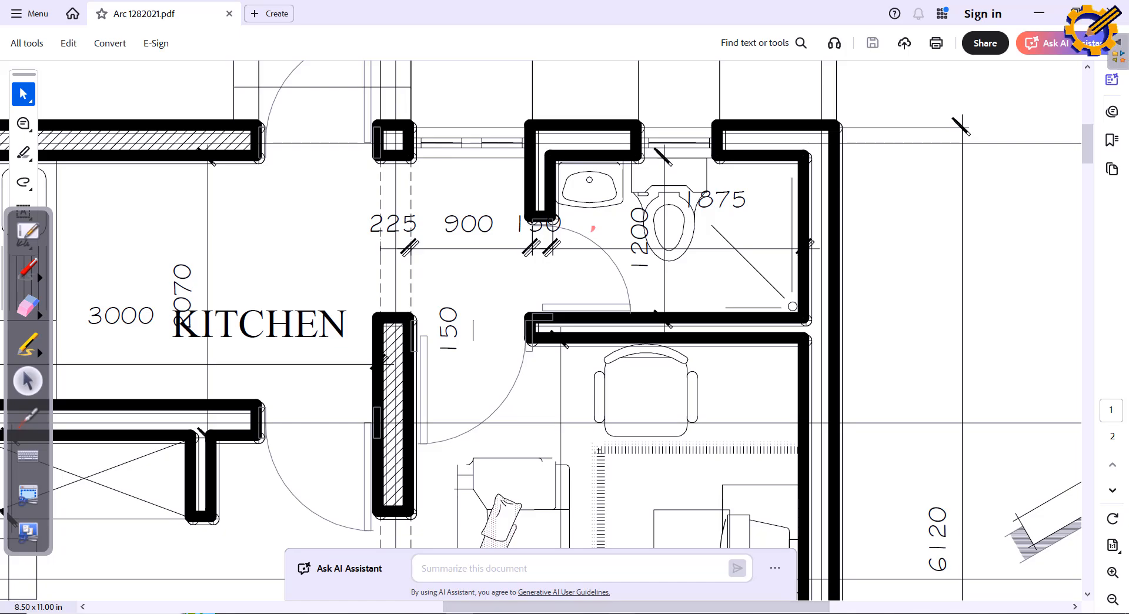
Step: Back in the AutoCAD drawing, offset the toilet's upper inner wall line 1200 downward and offset that copy another 150 below
left_click(621, 613)
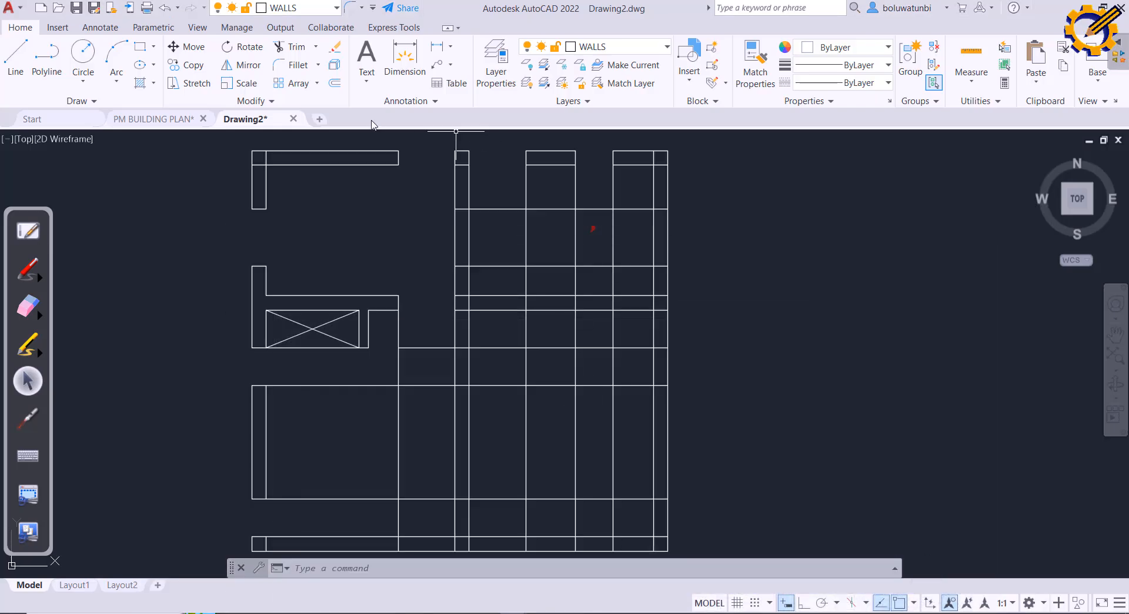
left_click(333, 85)
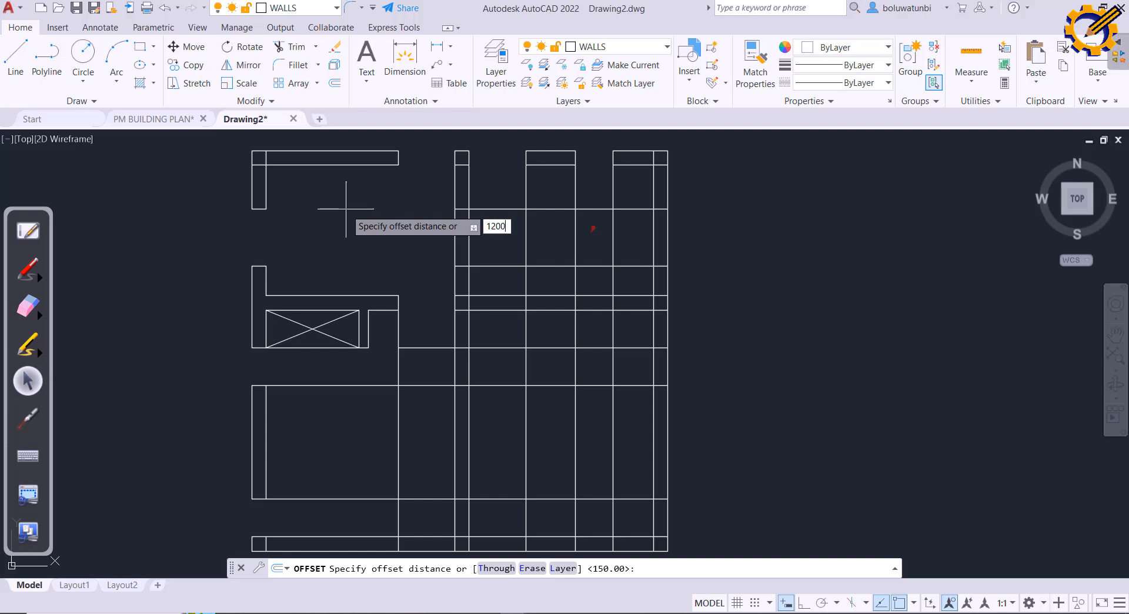
type("1200")
key("Return")
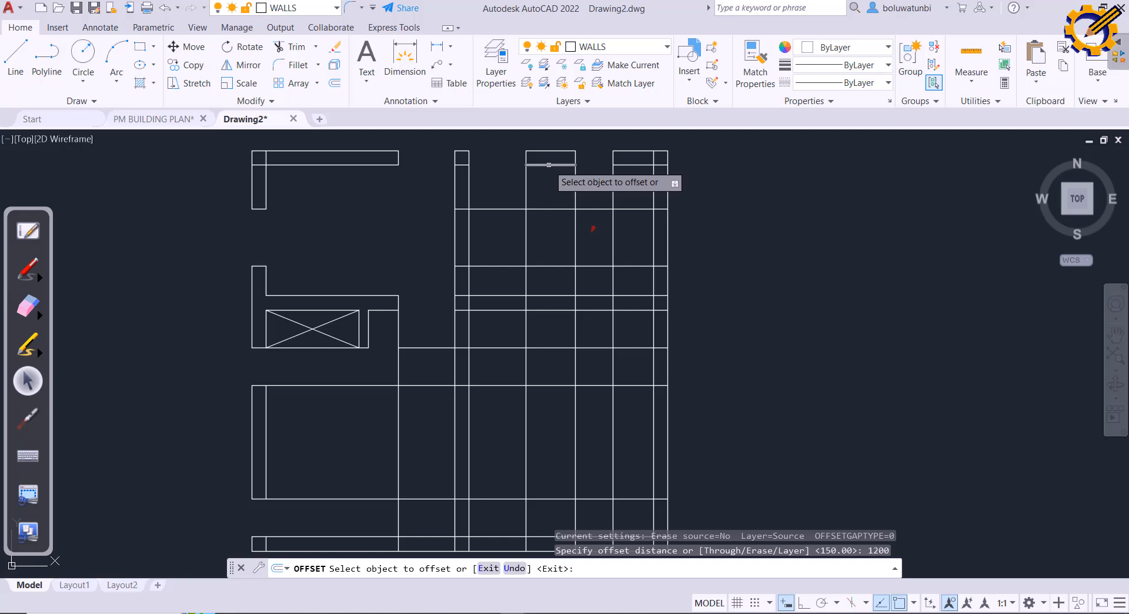
left_click(548, 165)
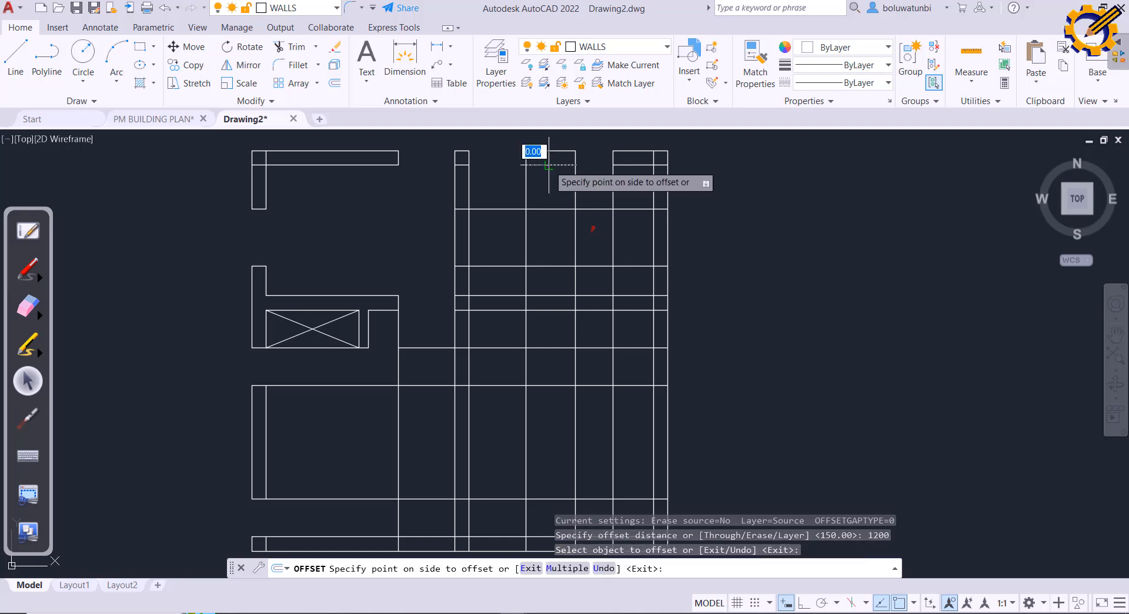
left_click(546, 229)
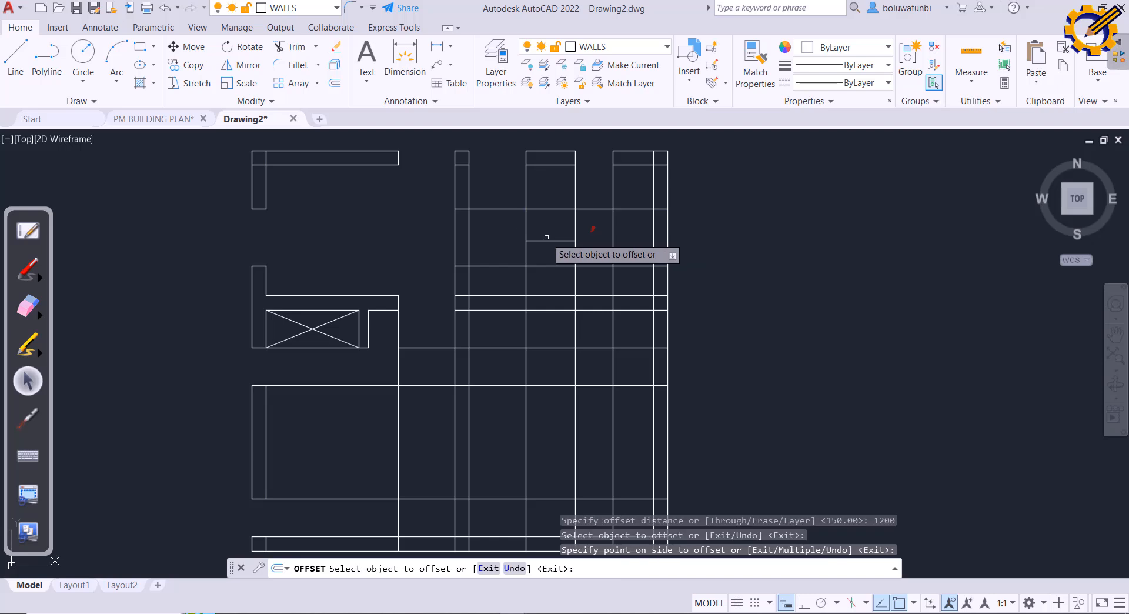
left_click(546, 241)
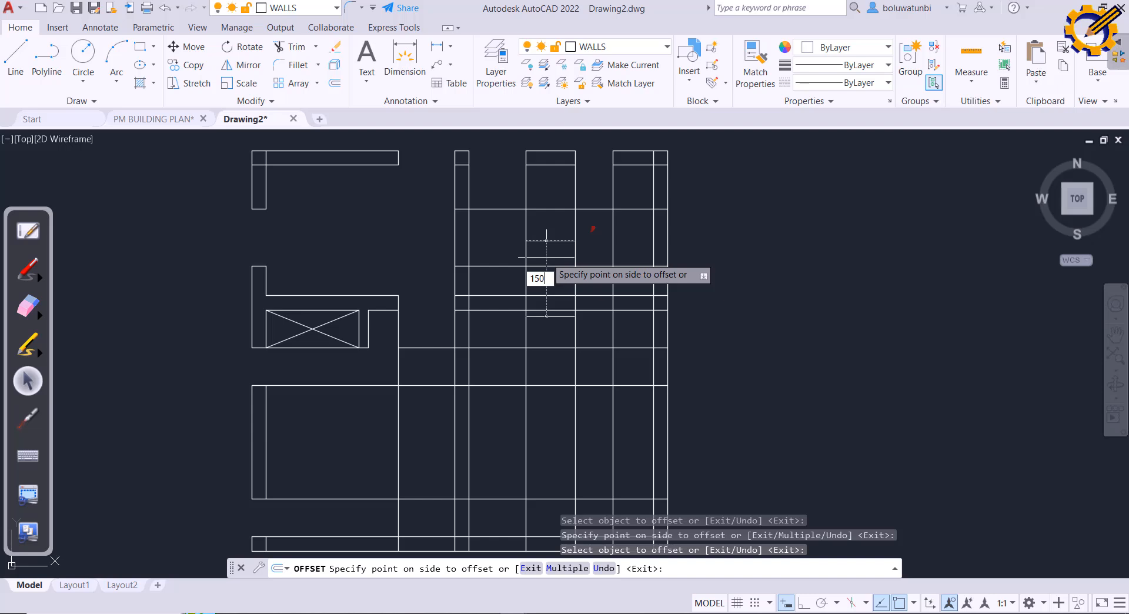
key("Return")
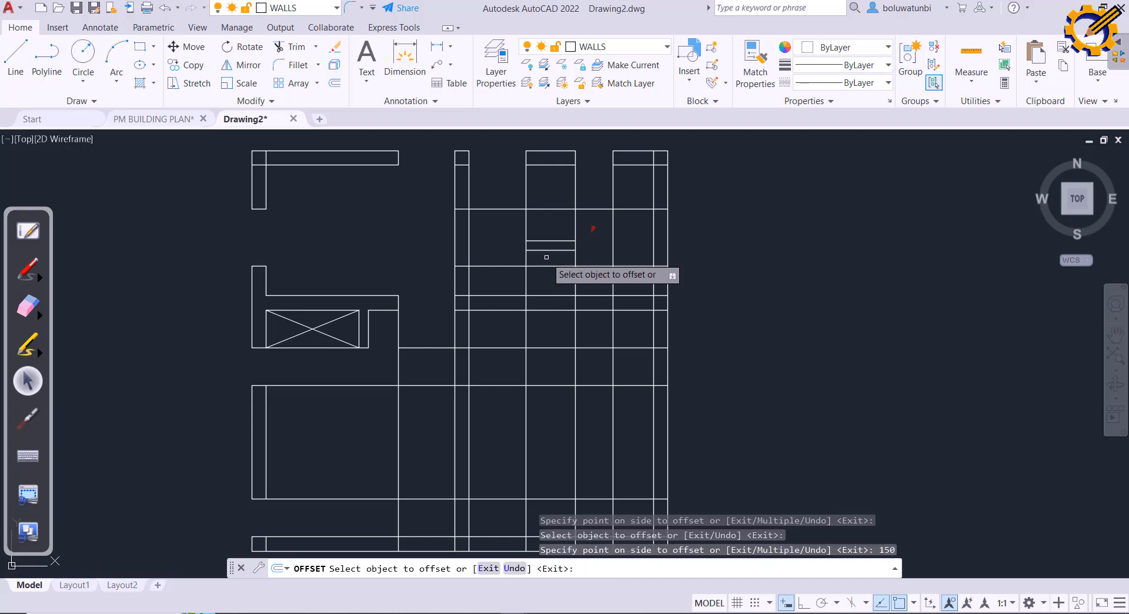
key("Escape")
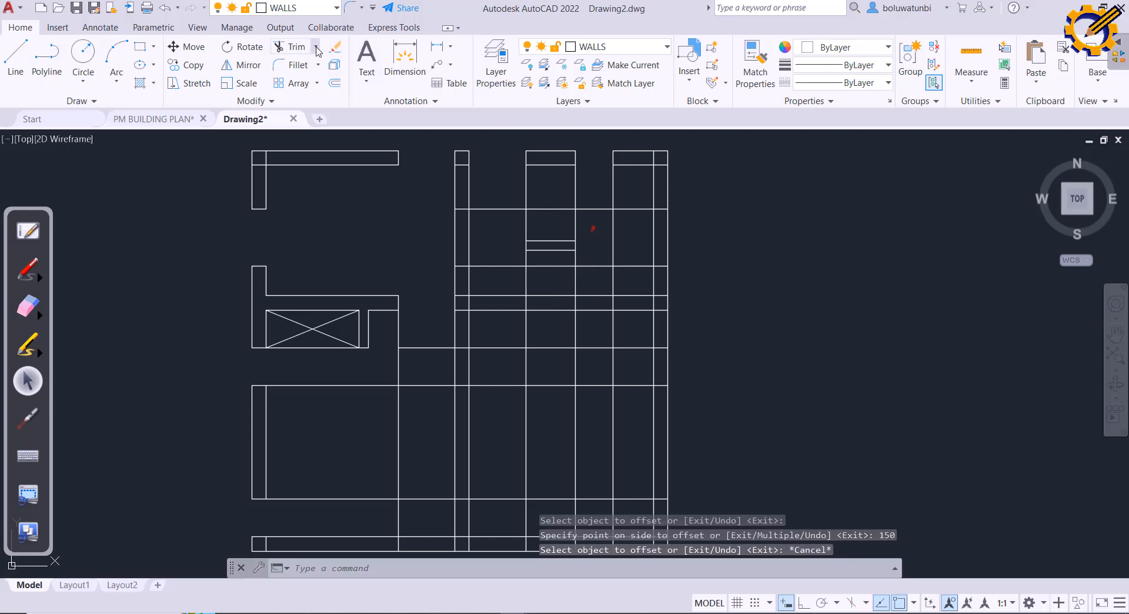
Step: Extend both lines of the toilet's lower wall in both directions to the kitchen's right wall and the right outer wall
left_click(316, 51)
left_click(295, 95)
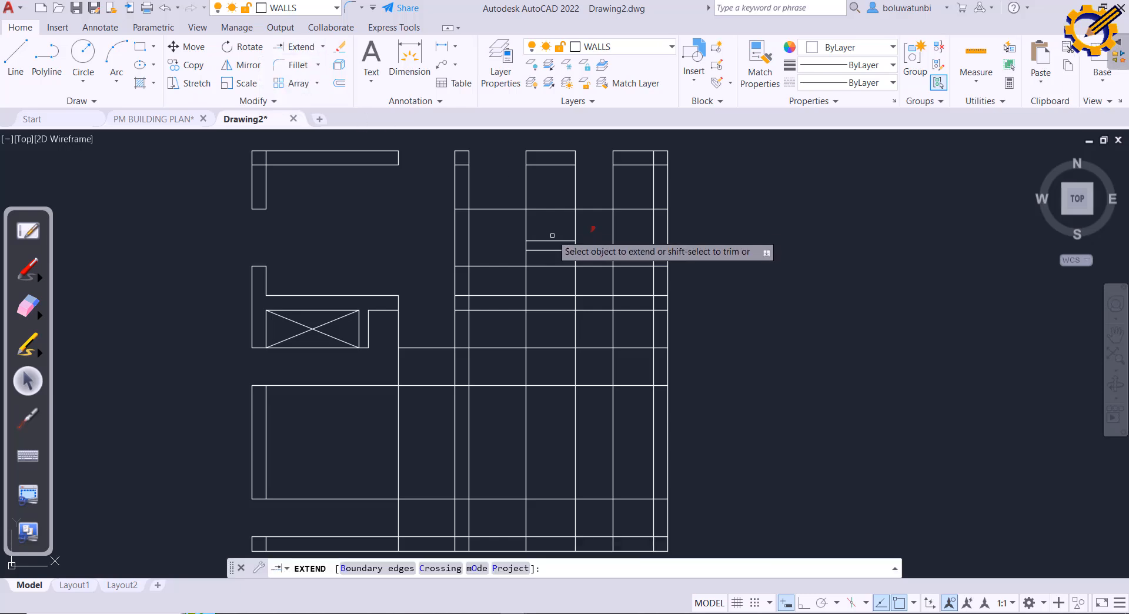
left_click(553, 240)
left_click(556, 241)
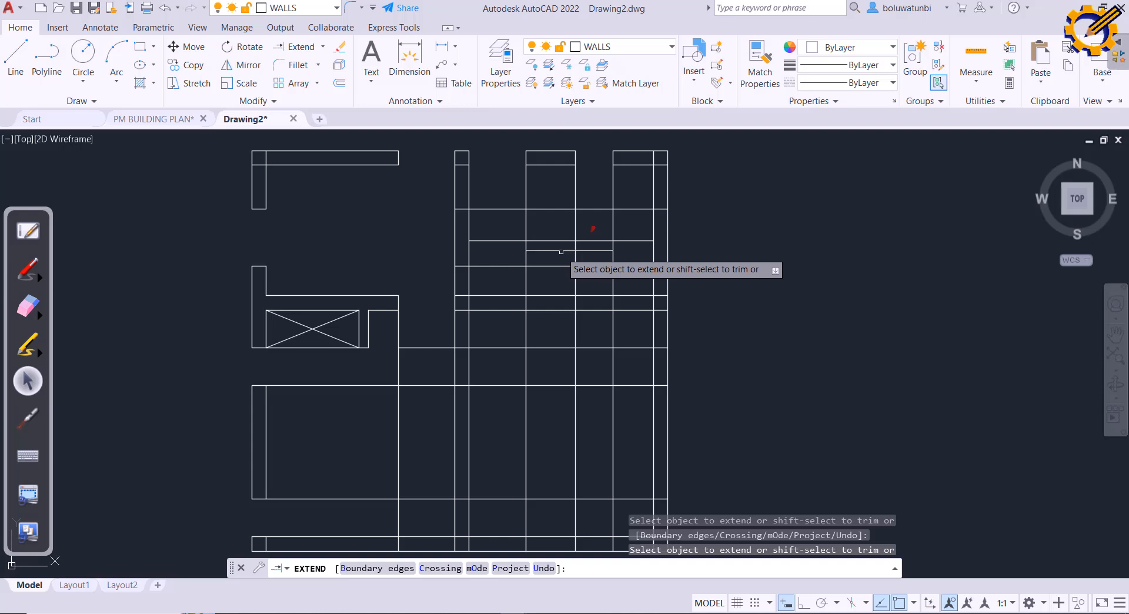
left_click(562, 251)
left_click(562, 250)
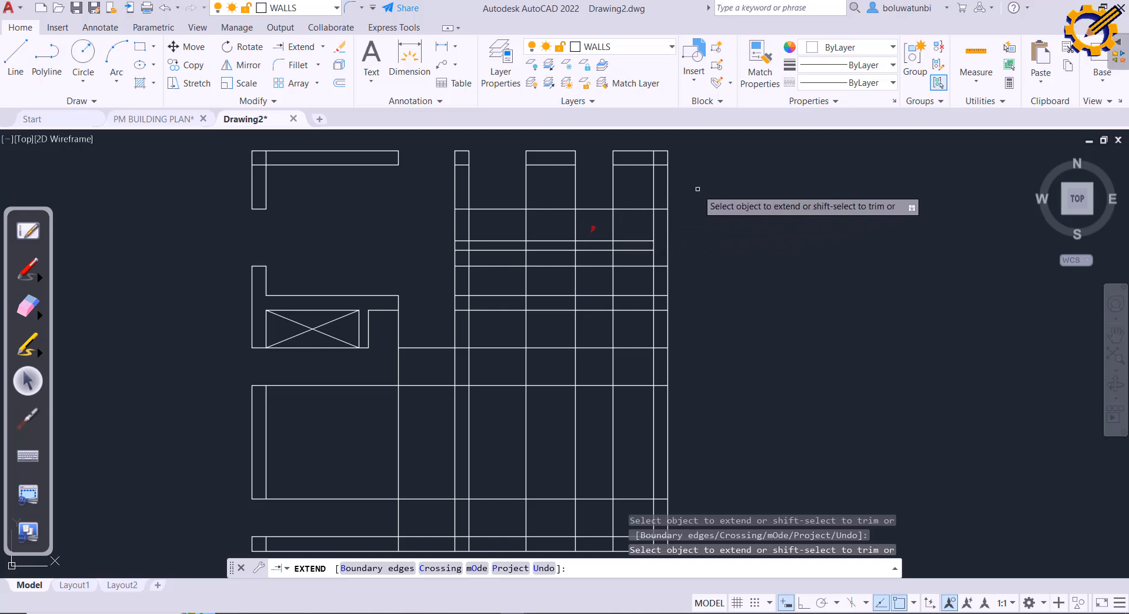
Step: Trim the right outer wall's inner line where it crosses between the two lines of the toilet's lower wall
left_click(324, 47)
left_click(318, 68)
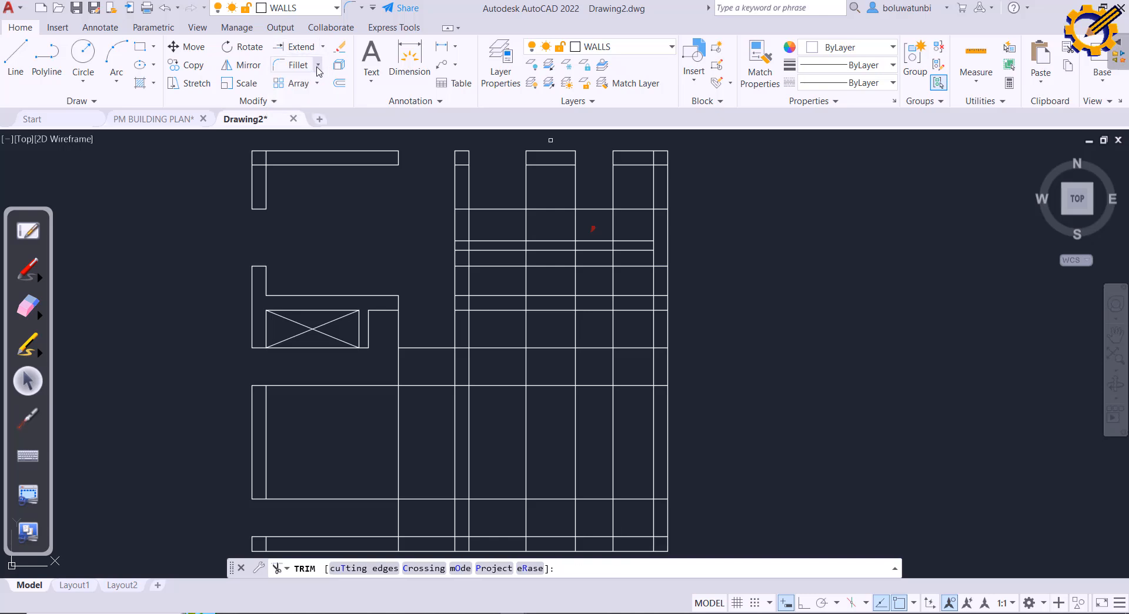
scroll(652, 244, "up", 2)
left_click(654, 248)
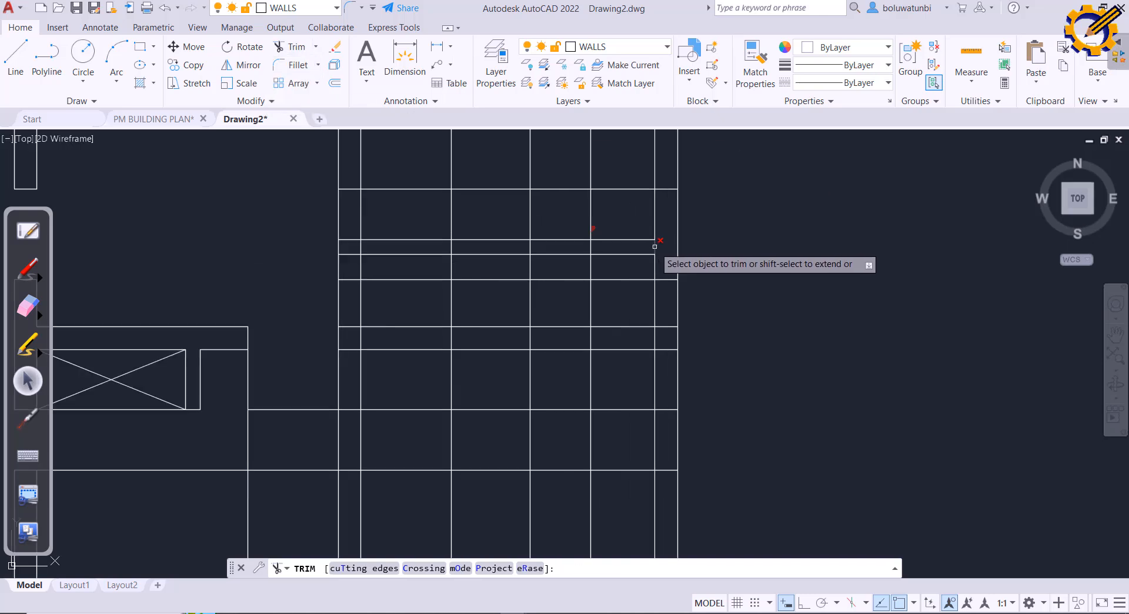
scroll(618, 206, "down", 2)
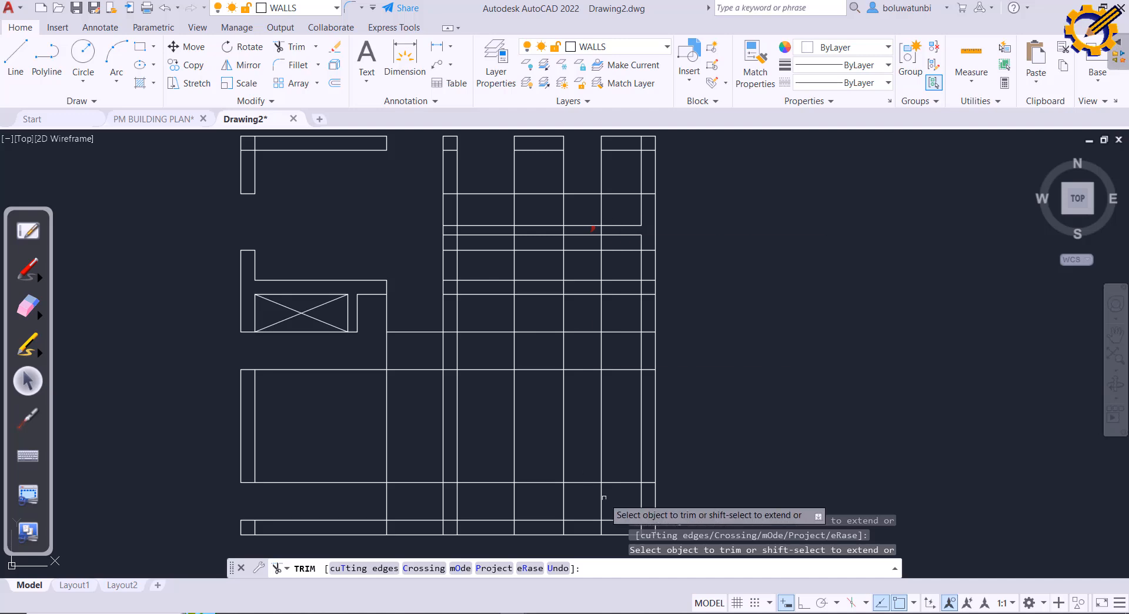
Step: Check the passage in the floor plan PDF and, in AutoCAD, trim the kitchen's right wall and crossing lines above the toilet's lower wall level
left_click(609, 613)
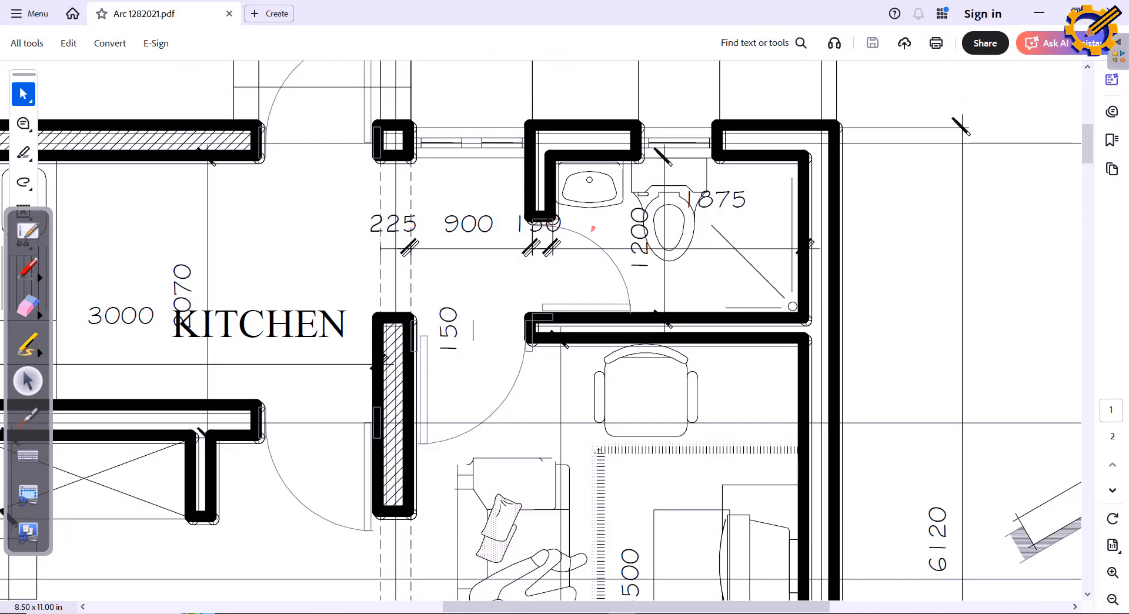
left_click(608, 613)
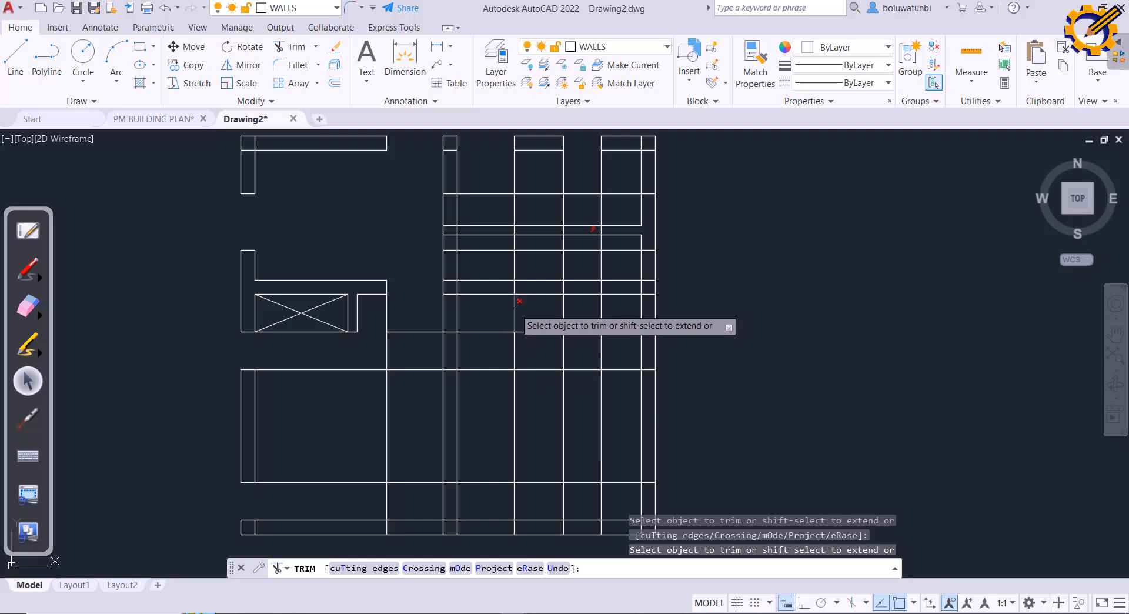
left_click(470, 214)
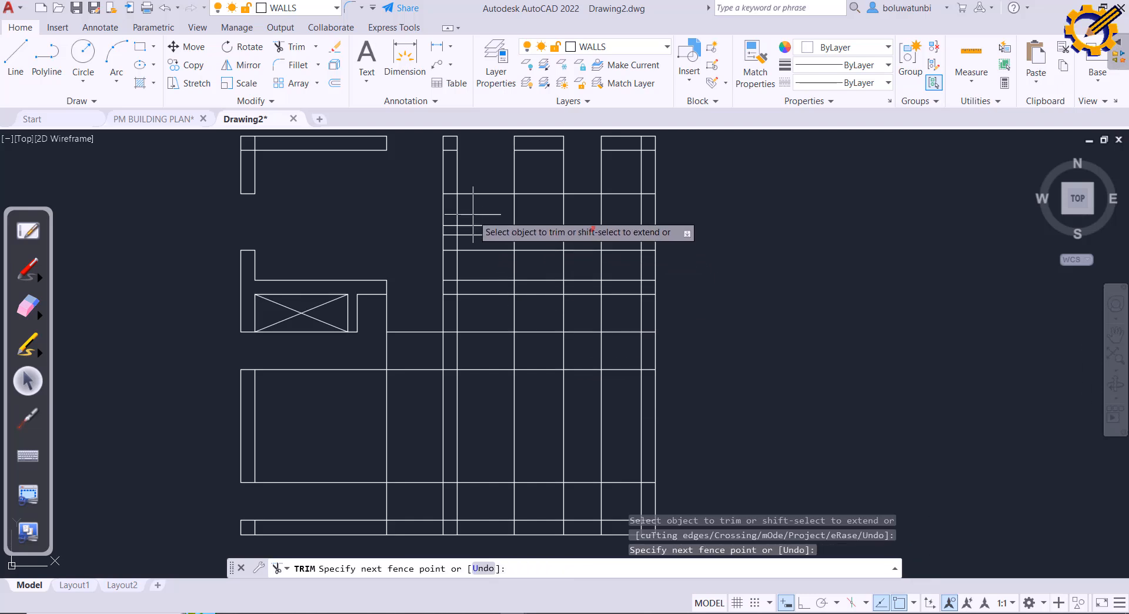
left_click(434, 210)
left_click(471, 194)
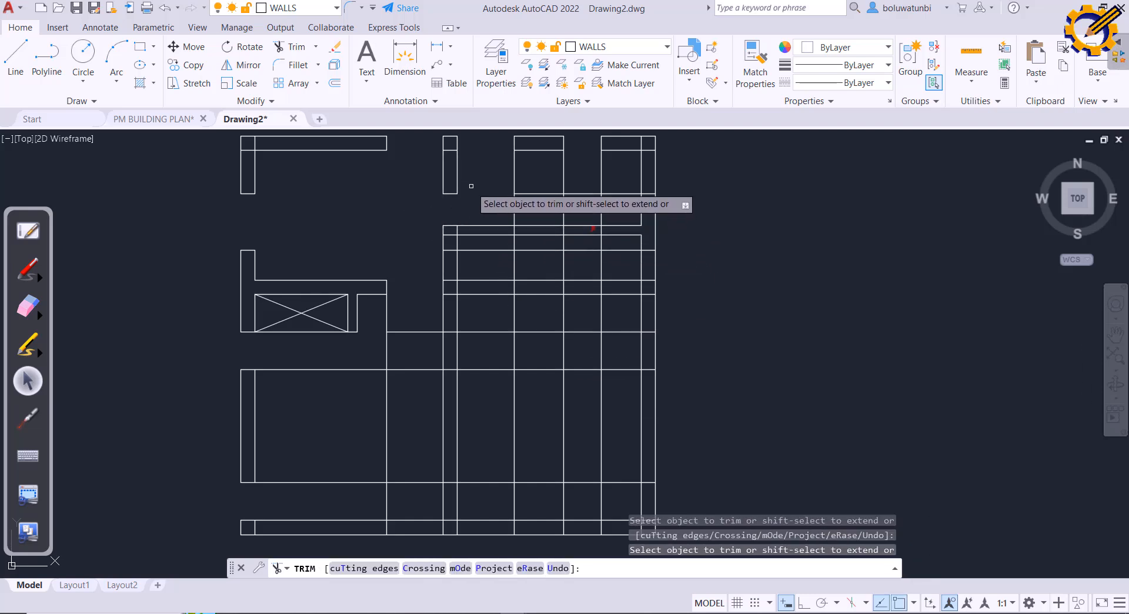
left_click(469, 181)
left_click(438, 179)
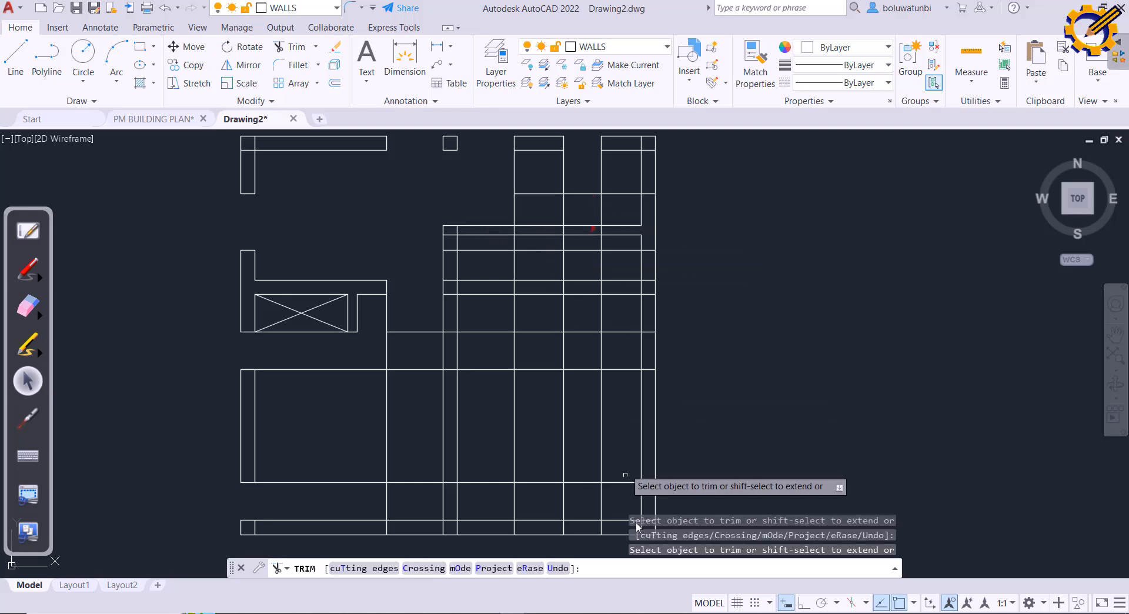
Step: Examine the toilet door opening and the short wall beside it in the PDF Arc 1282021, using temporary screen marks
left_click(629, 613)
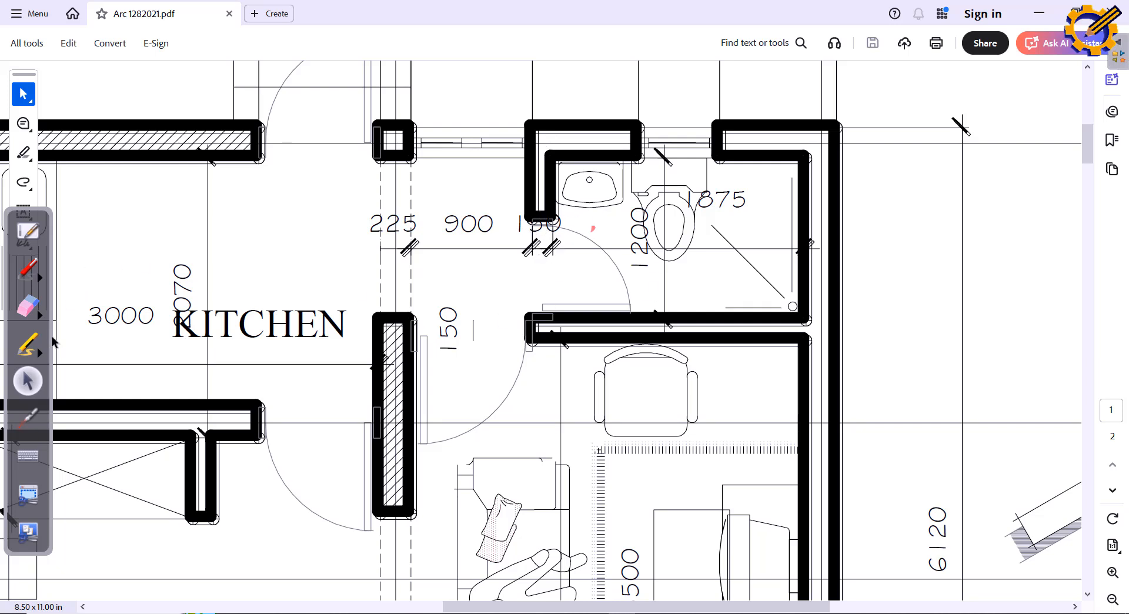
left_click_drag(559, 204, 488, 281)
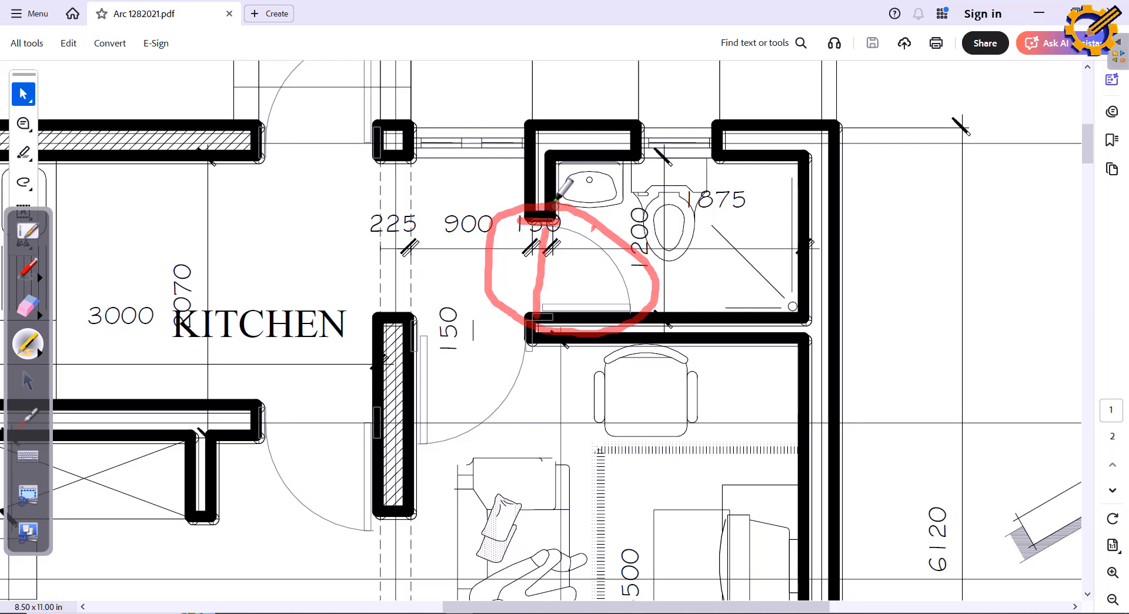
left_click_drag(539, 220, 523, 155)
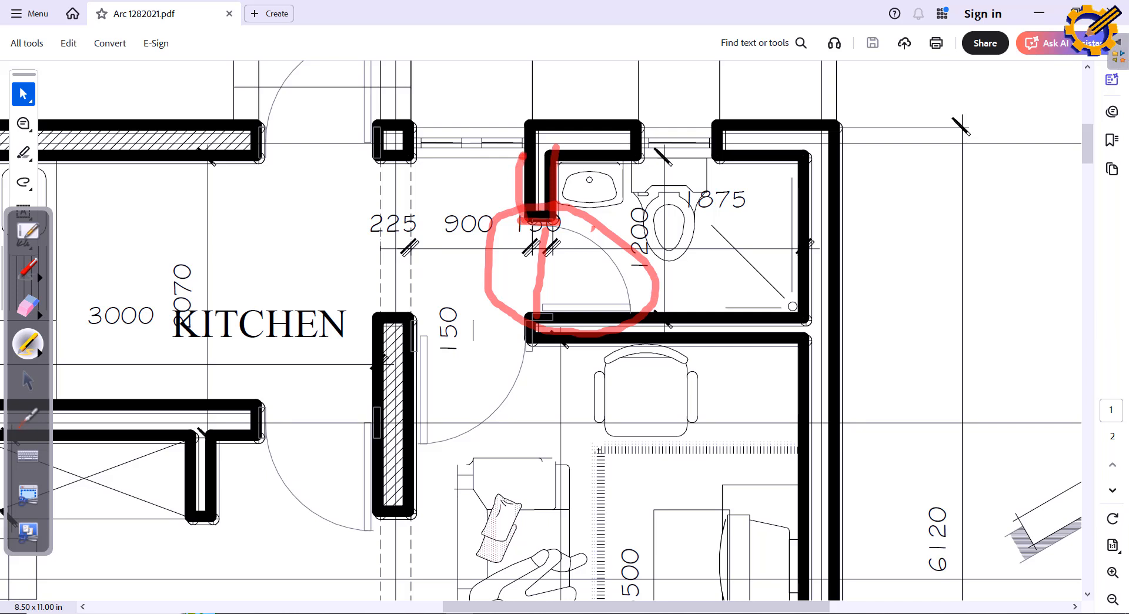
left_click(30, 310)
mouse_move(521, 231)
left_mouse_down()
mouse_move(581, 178)
mouse_move(525, 177)
mouse_move(434, 215)
mouse_move(409, 317)
mouse_move(579, 332)
mouse_move(529, 251)
mouse_move(660, 307)
mouse_move(478, 260)
left_mouse_up()
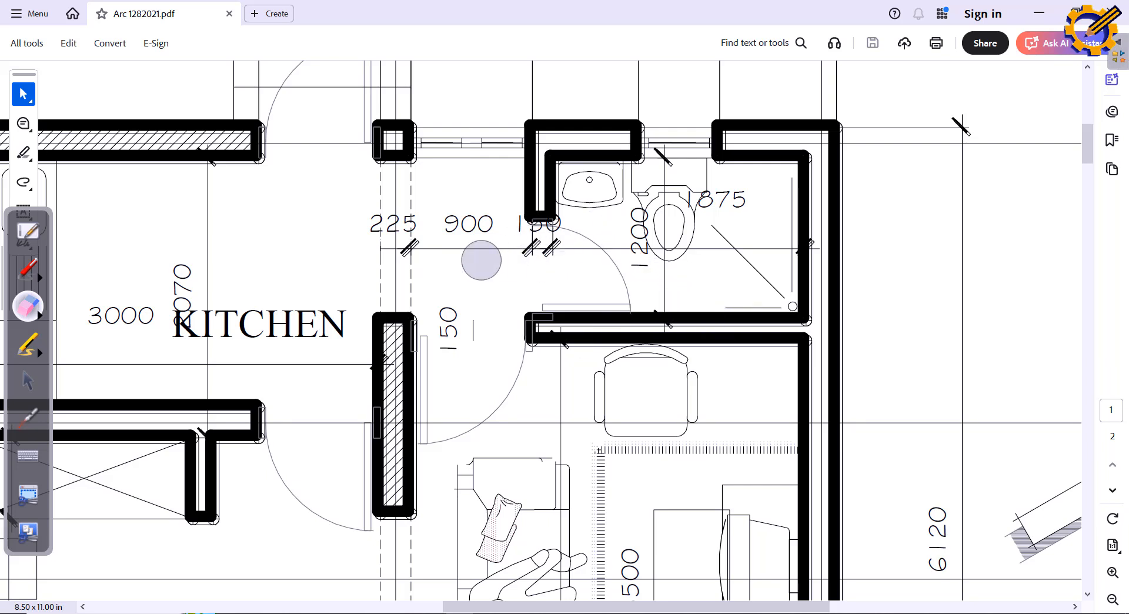
left_click(27, 385)
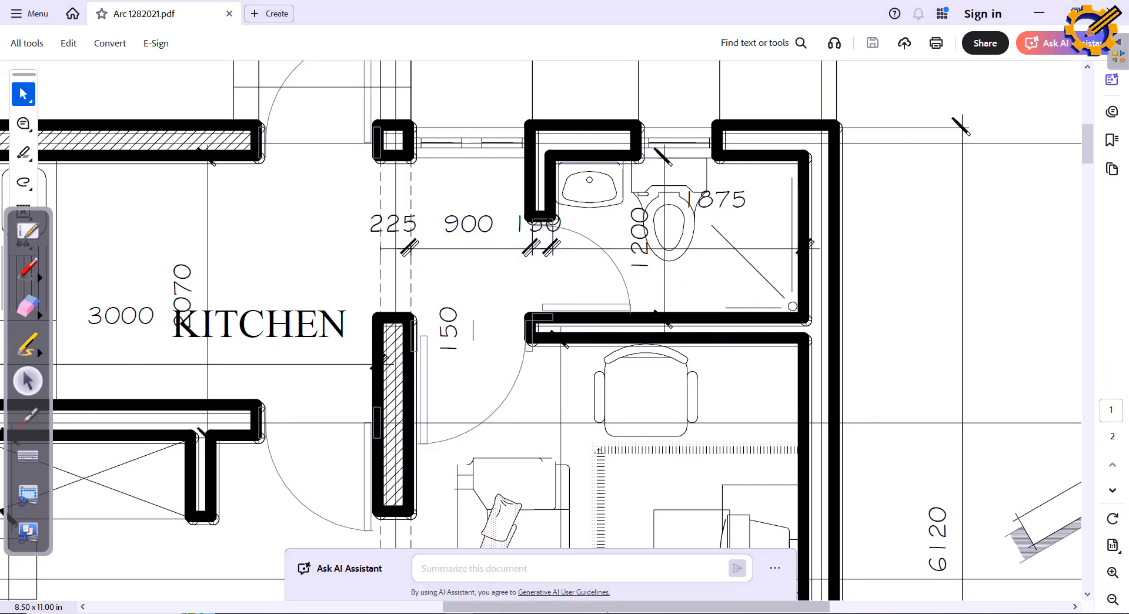
Step: Back in the AutoCAD drawing, offset the upper line of the toilet's lower wall 900 upward for the door opening
left_click(618, 613)
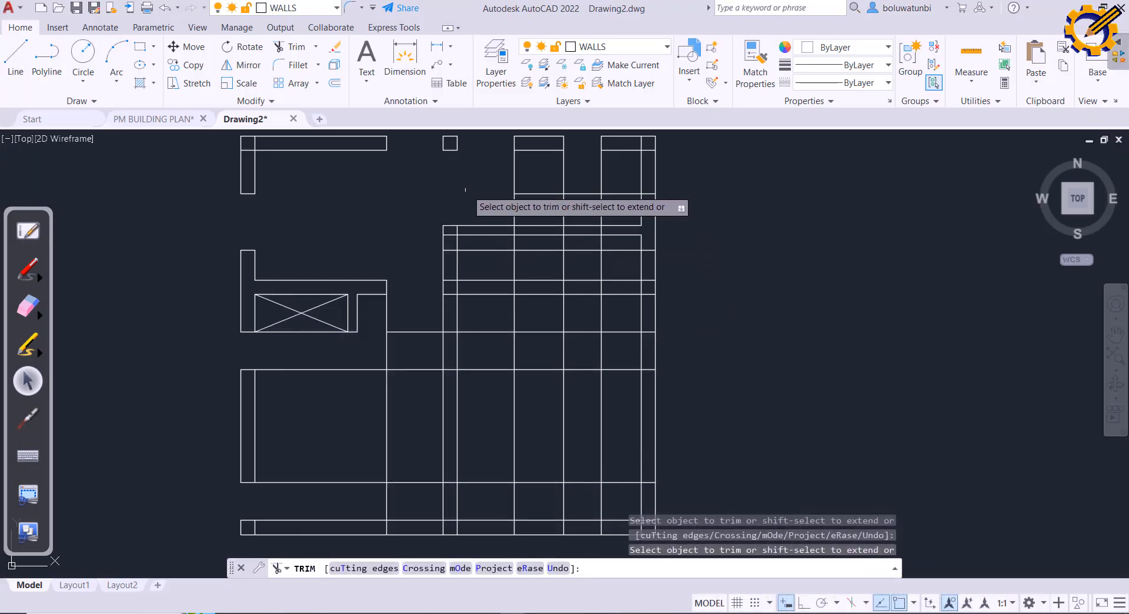
key("Escape")
left_click(333, 84)
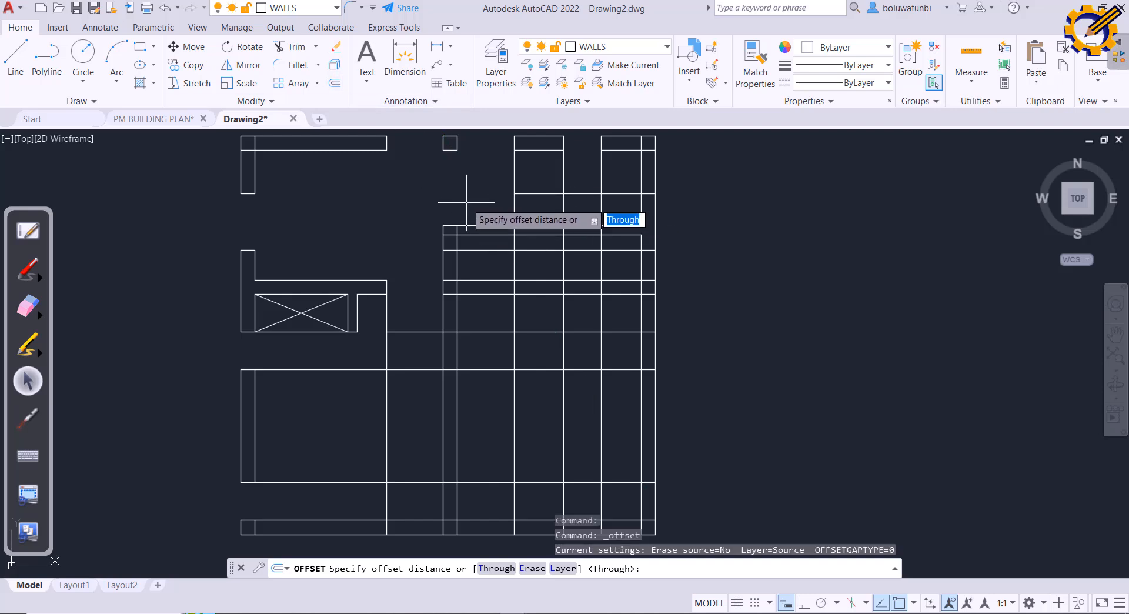
key("Return")
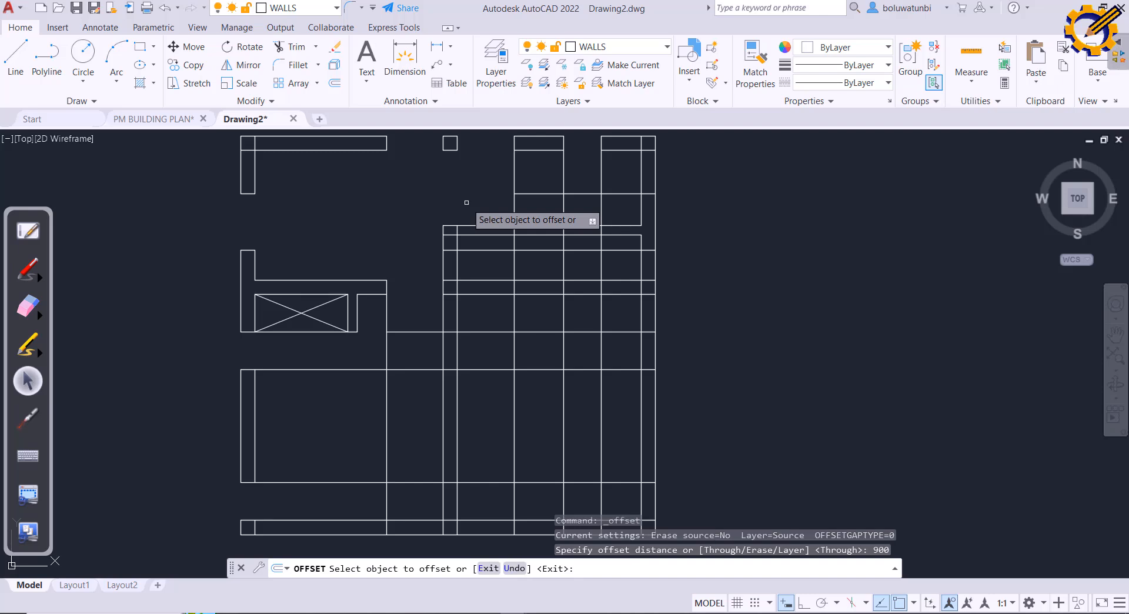
left_click(496, 224)
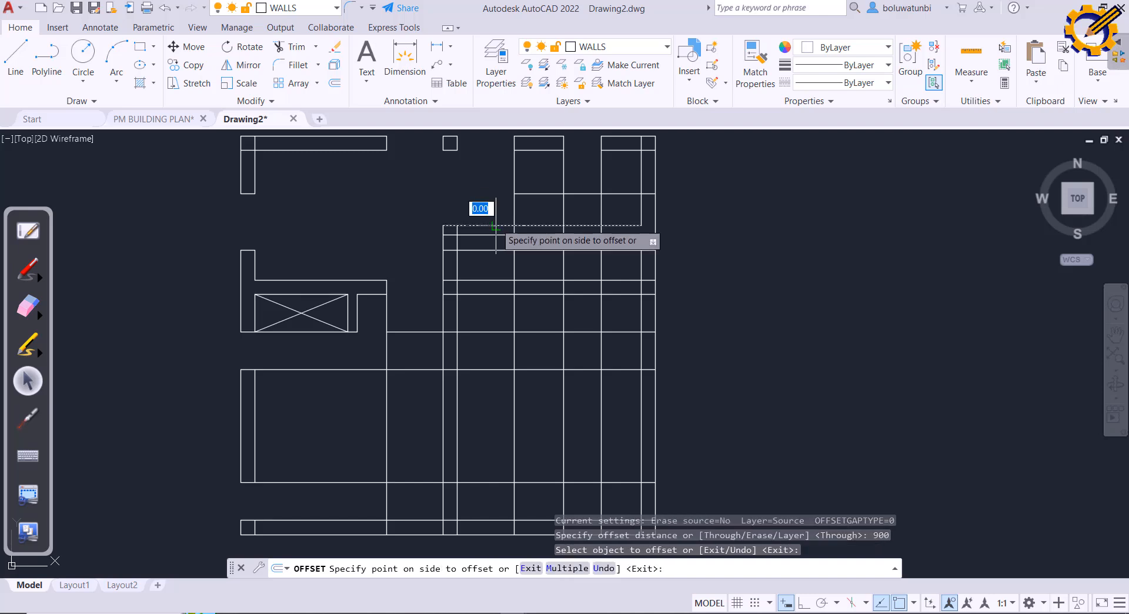
left_click(488, 183)
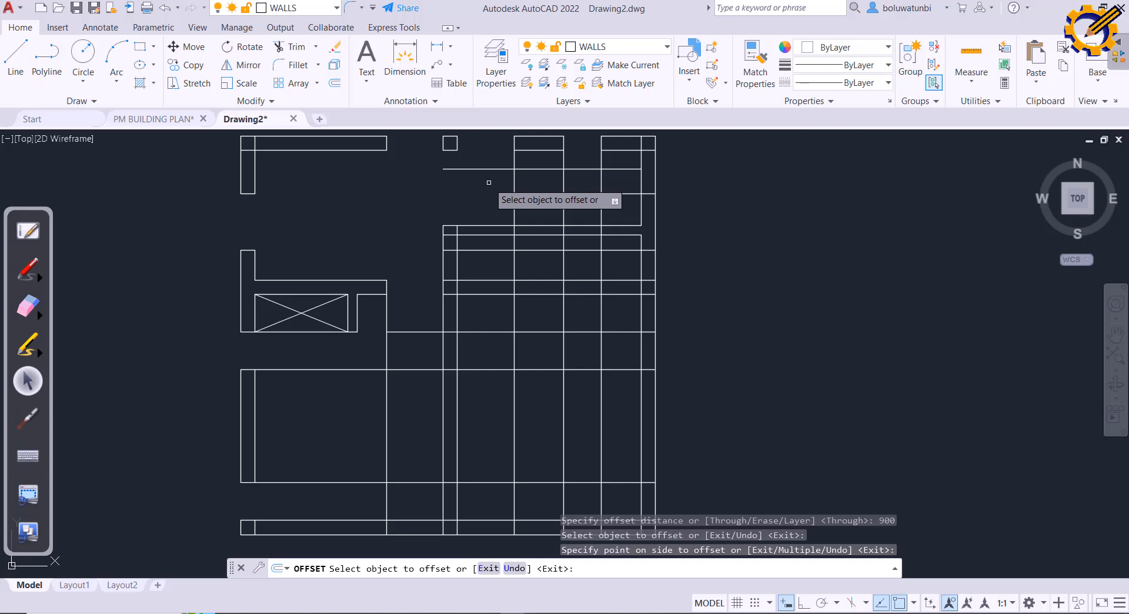
key("Escape")
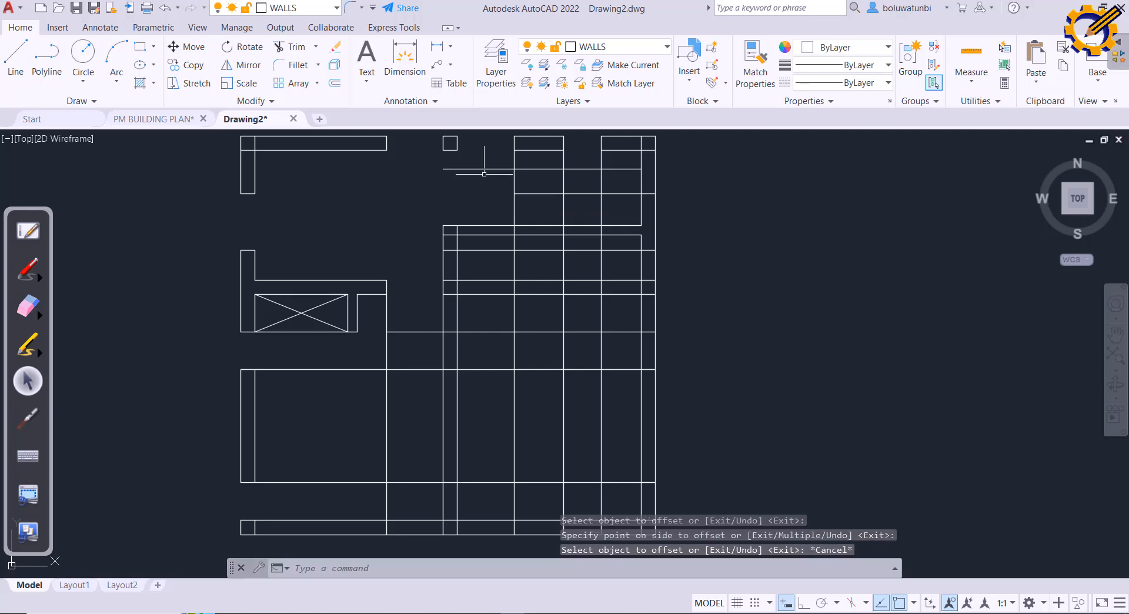
Step: Trim the toilet's left wall line at the door opening and the lower wall lines running across the passage to the kitchen wall
left_click(294, 47)
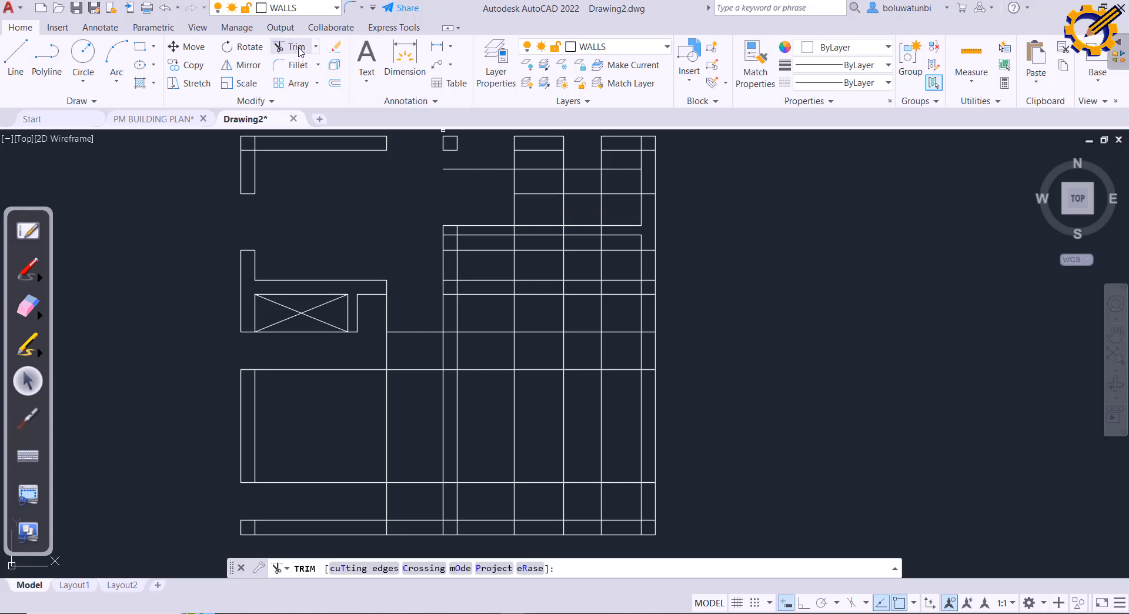
left_click(503, 221)
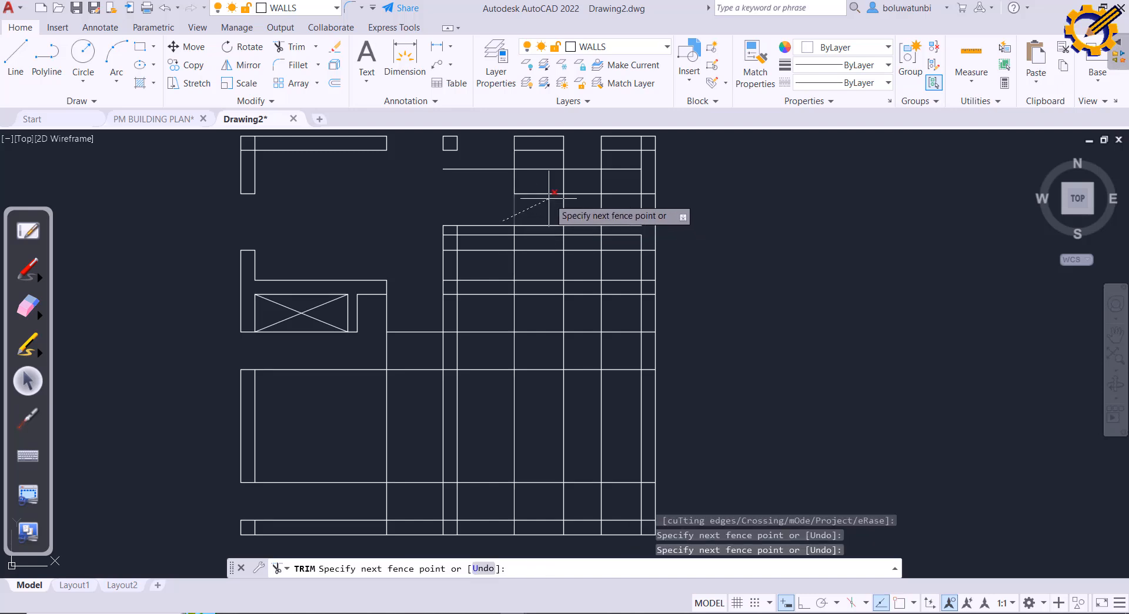
key("Return")
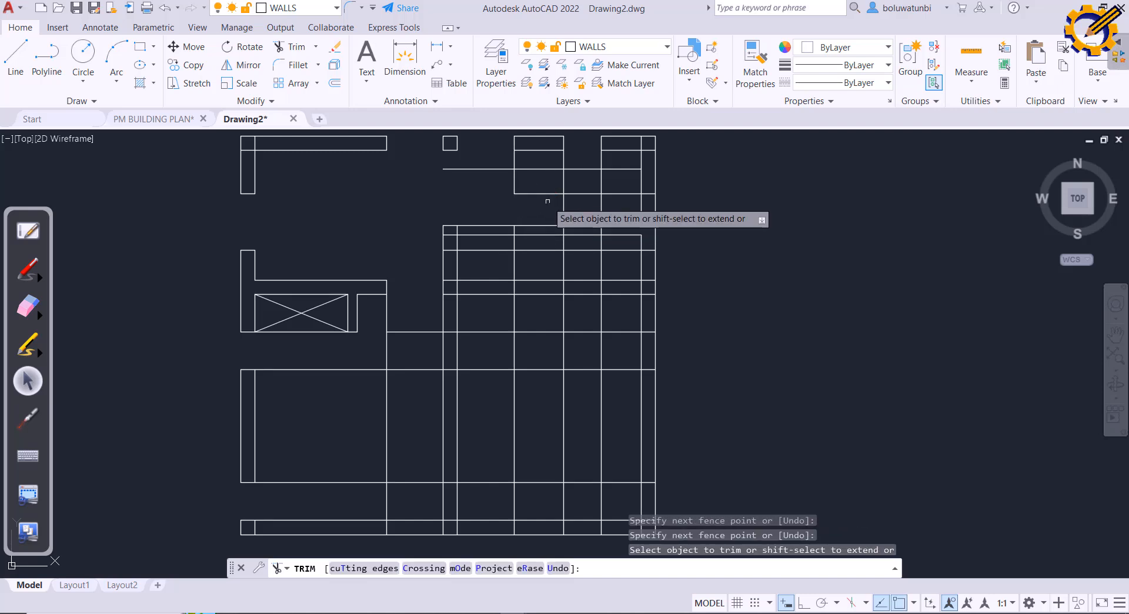
left_click(524, 244)
left_click(507, 245)
left_click(495, 244)
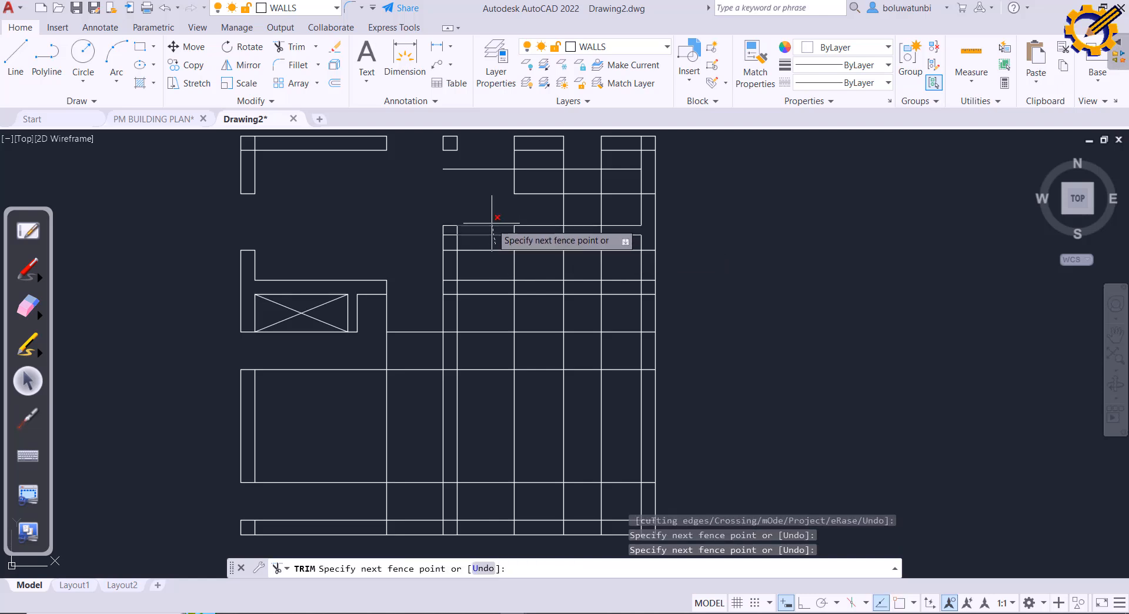
left_click(453, 202)
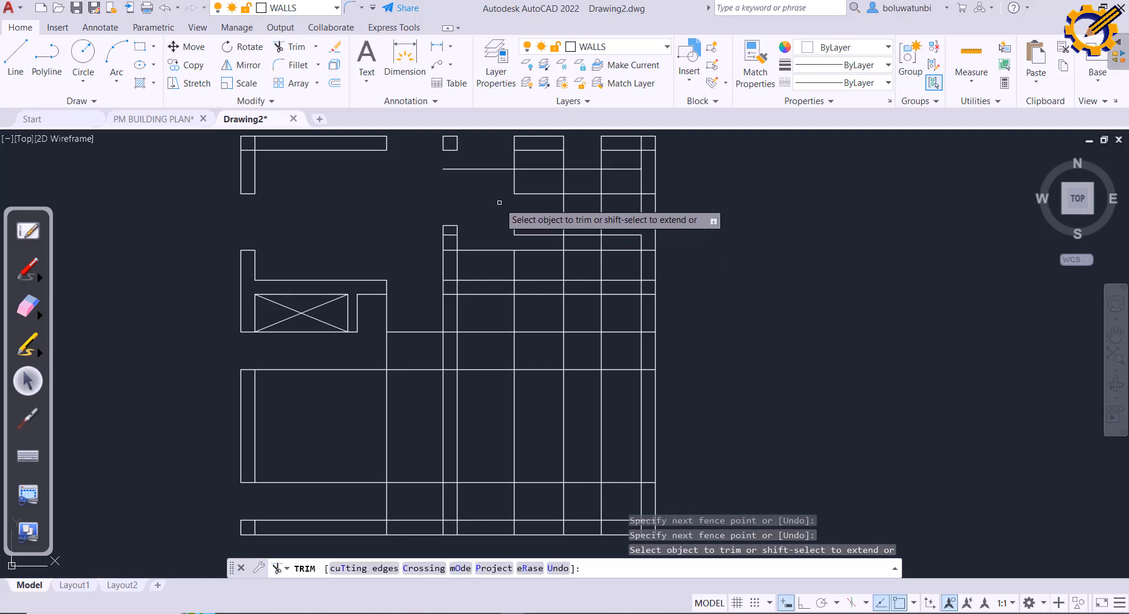
Step: Trim the leftover vertical and horizontal construction lines inside the toilet, within its right outer wall and across its lower wall
left_click(615, 178)
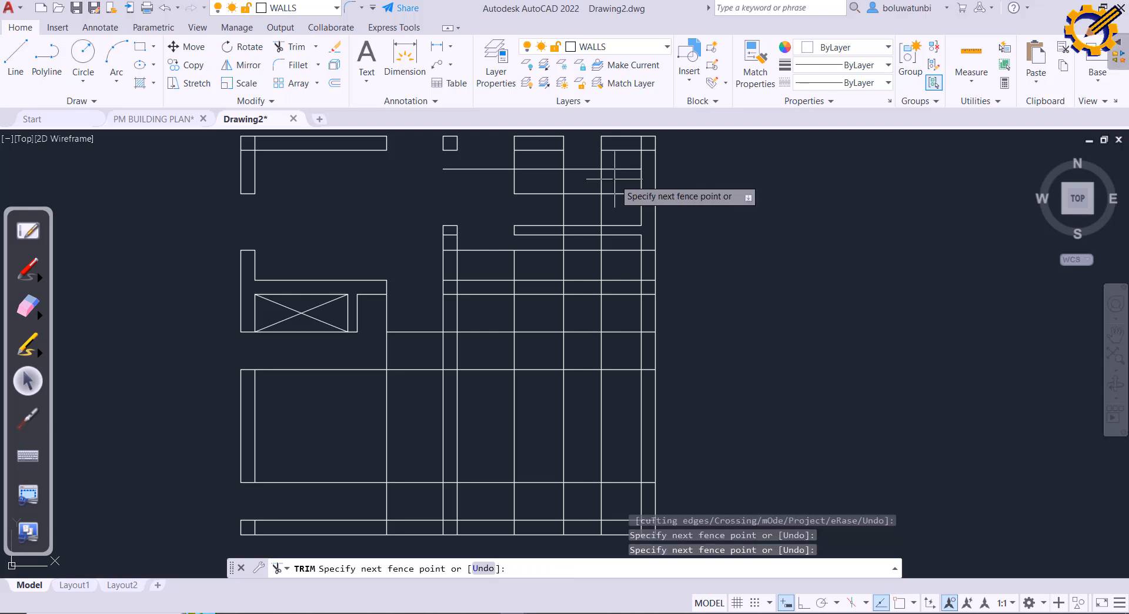
left_click(608, 161)
left_click(601, 161)
left_click(594, 169)
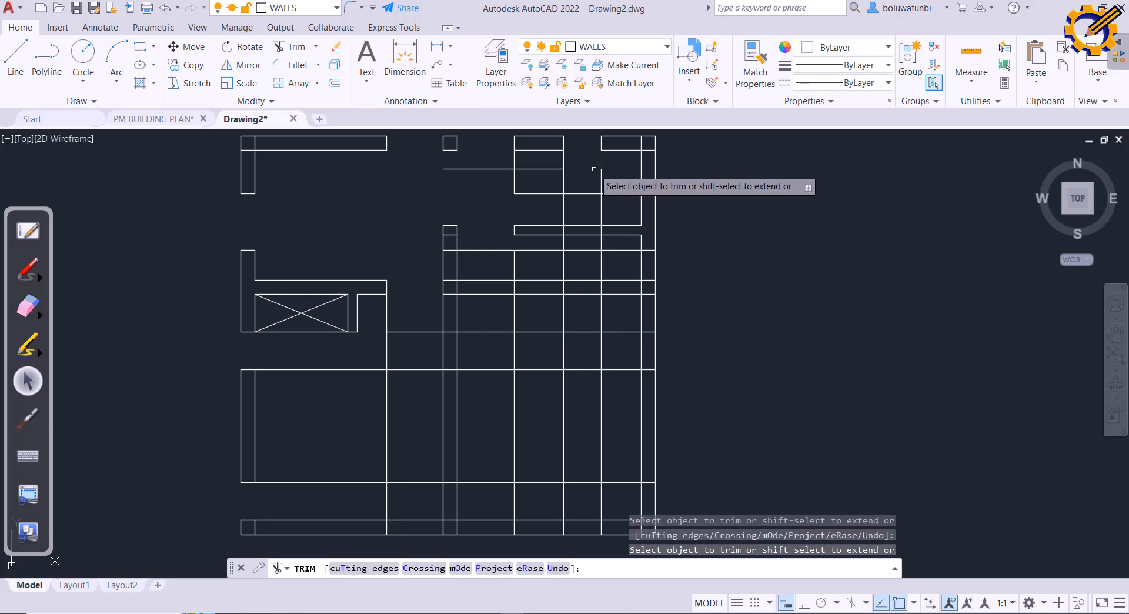
left_click(602, 176)
mouse_move(609, 213)
left_mouse_down()
mouse_move(594, 187)
mouse_move(600, 209)
left_mouse_up()
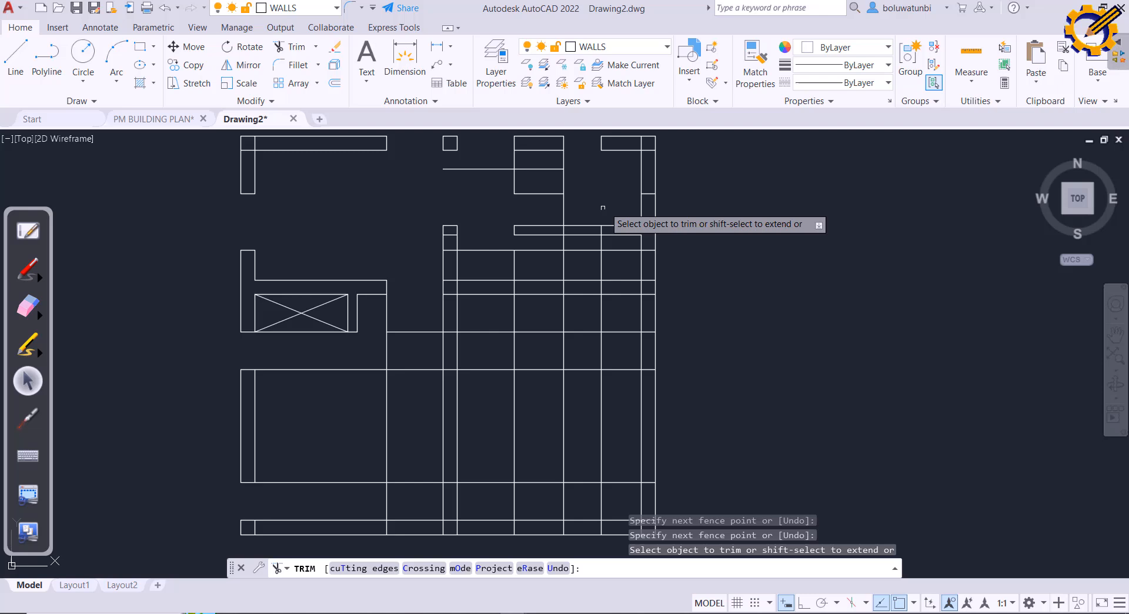
left_click(648, 193)
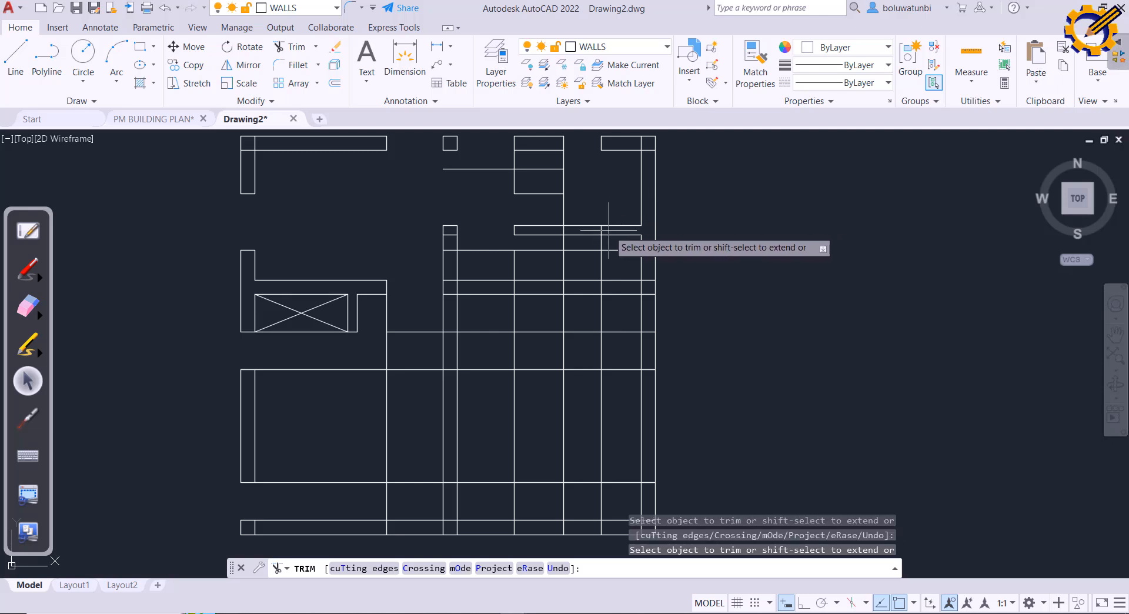
left_click_drag(608, 230, 563, 228)
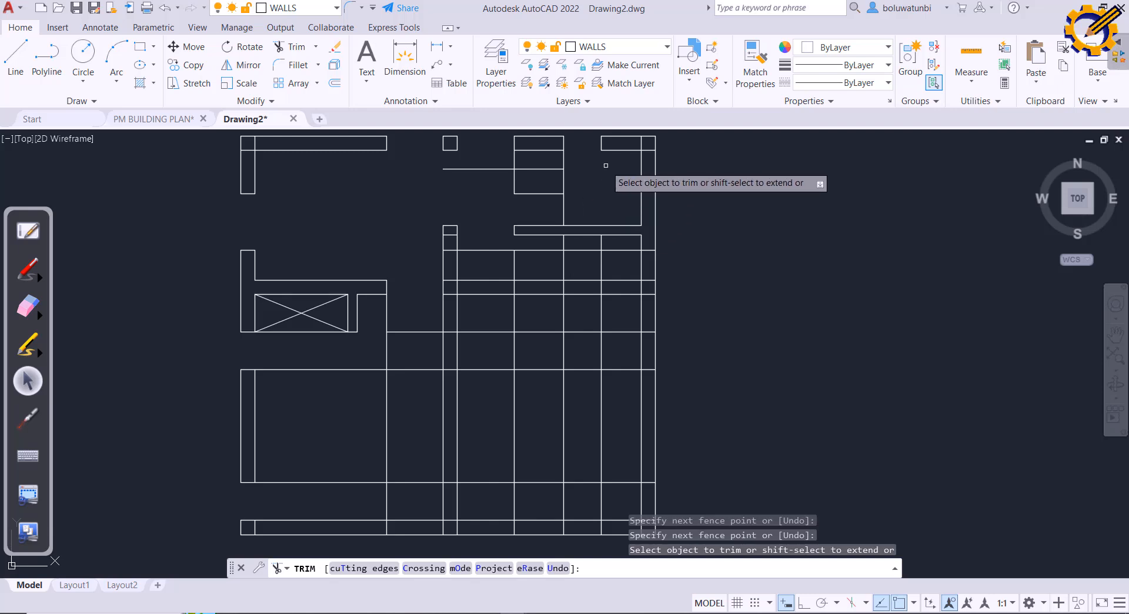
key("Escape")
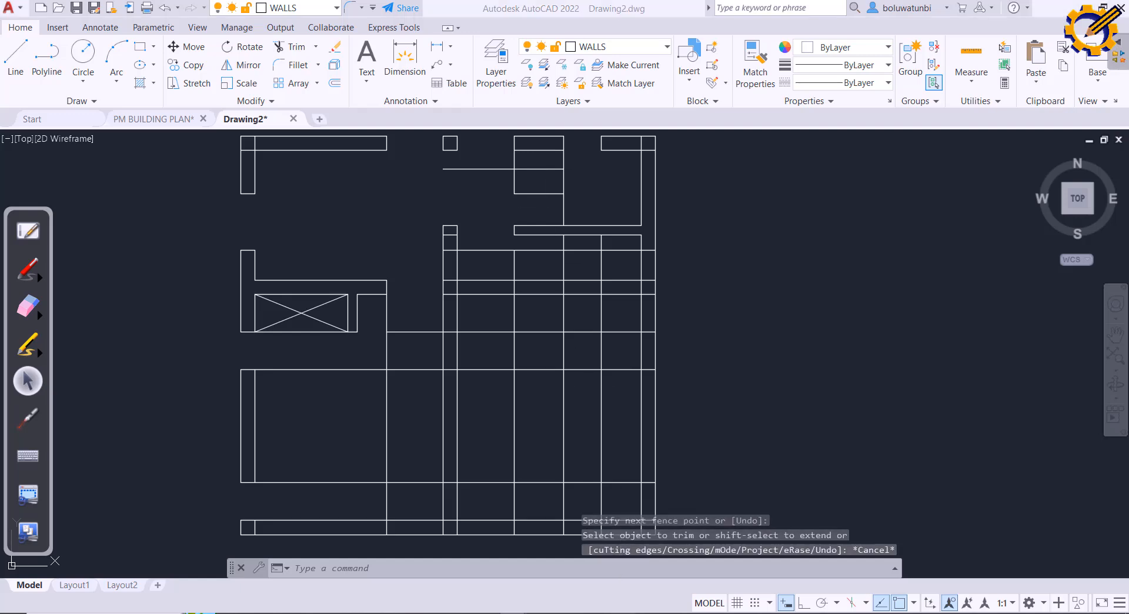
Step: Check the toilet wall layout in the PDF Arc 1282021 and return to the AutoCAD drawing
key("alt+Tab")
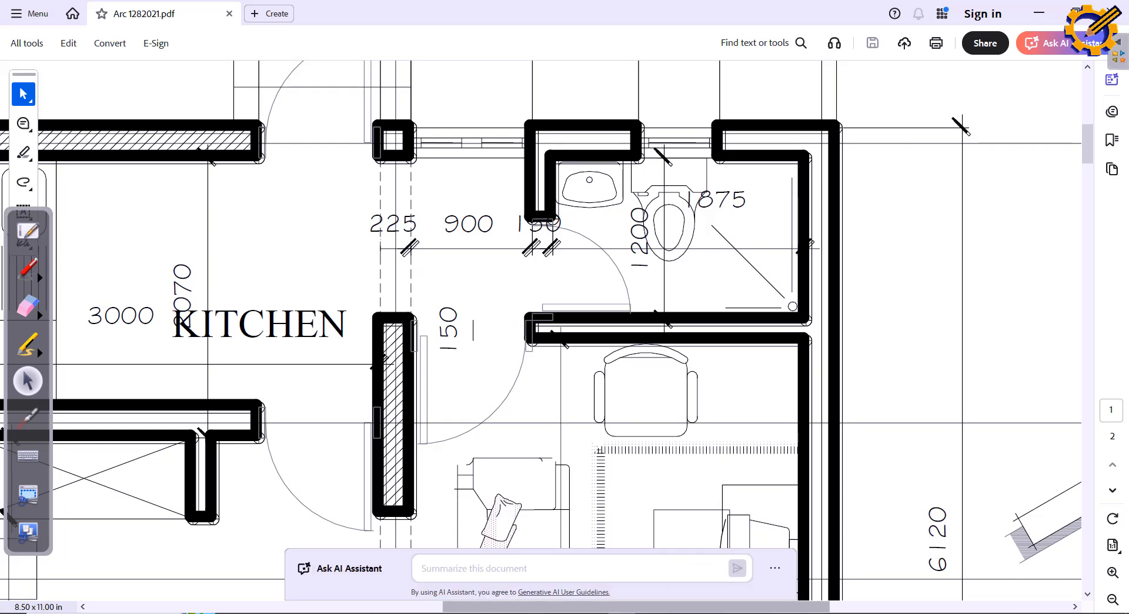
key("alt+Tab")
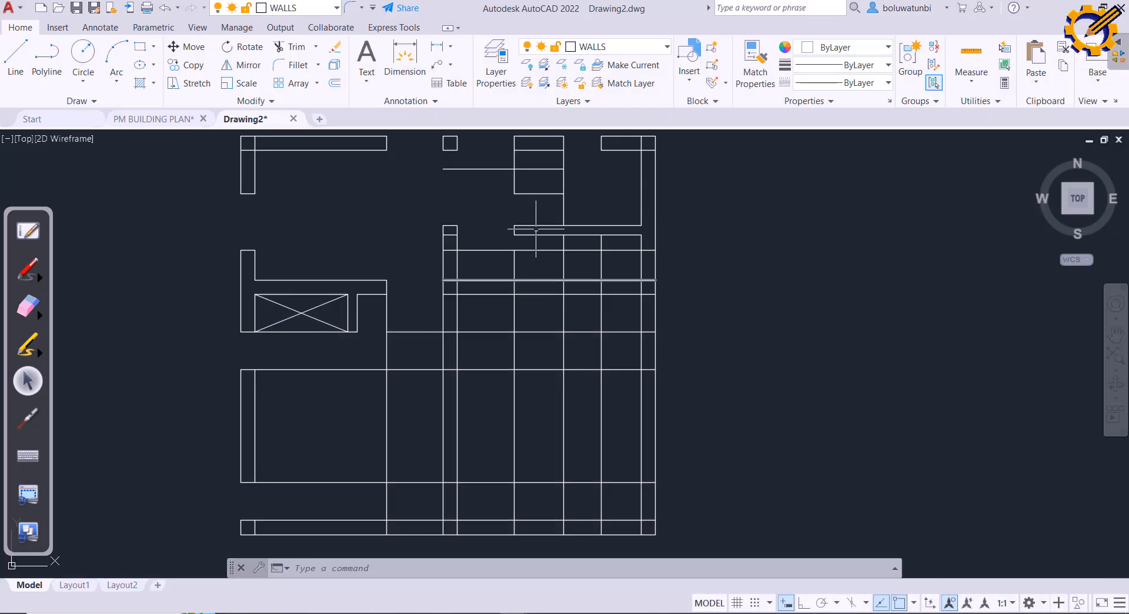
Step: Offset the toilet's left wall line 150 inward to give the short wall above the door opening its thickness
left_click(334, 83)
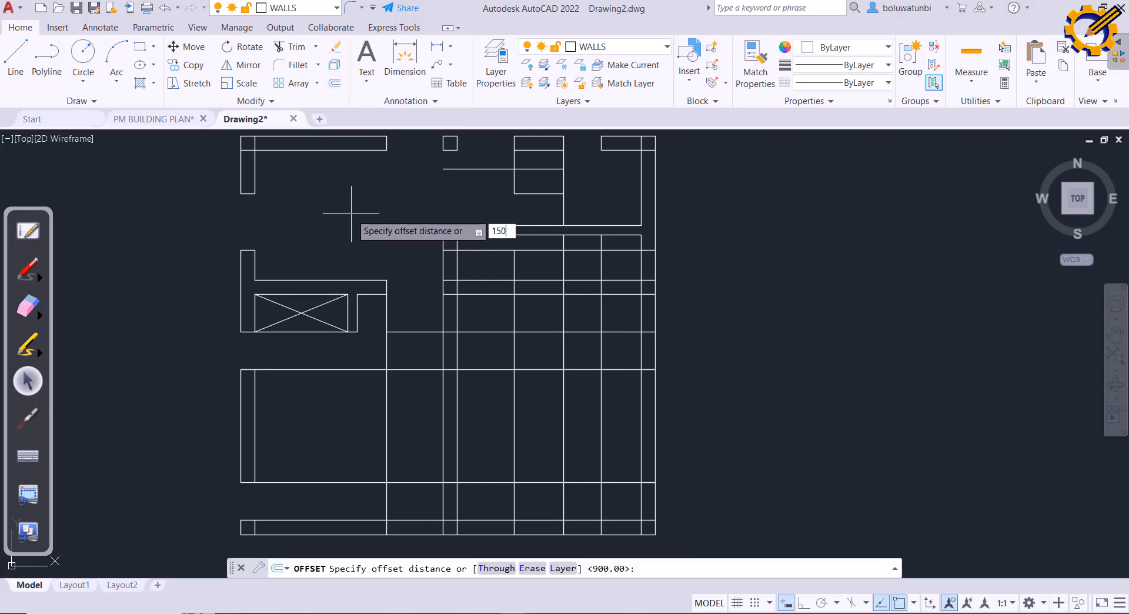
key("Return")
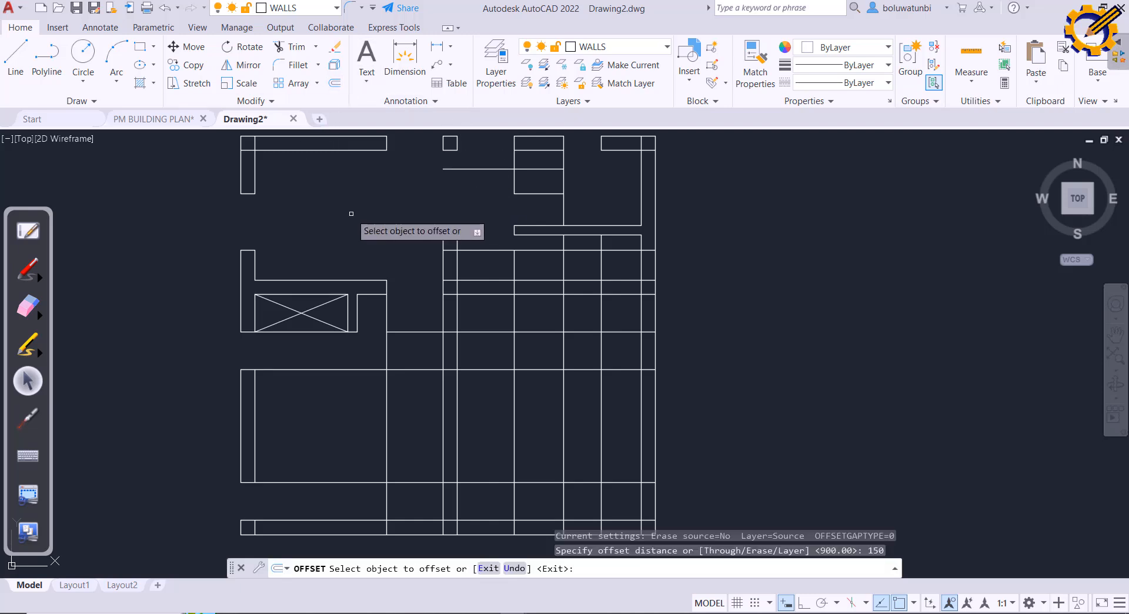
left_click(507, 169)
left_click(505, 163)
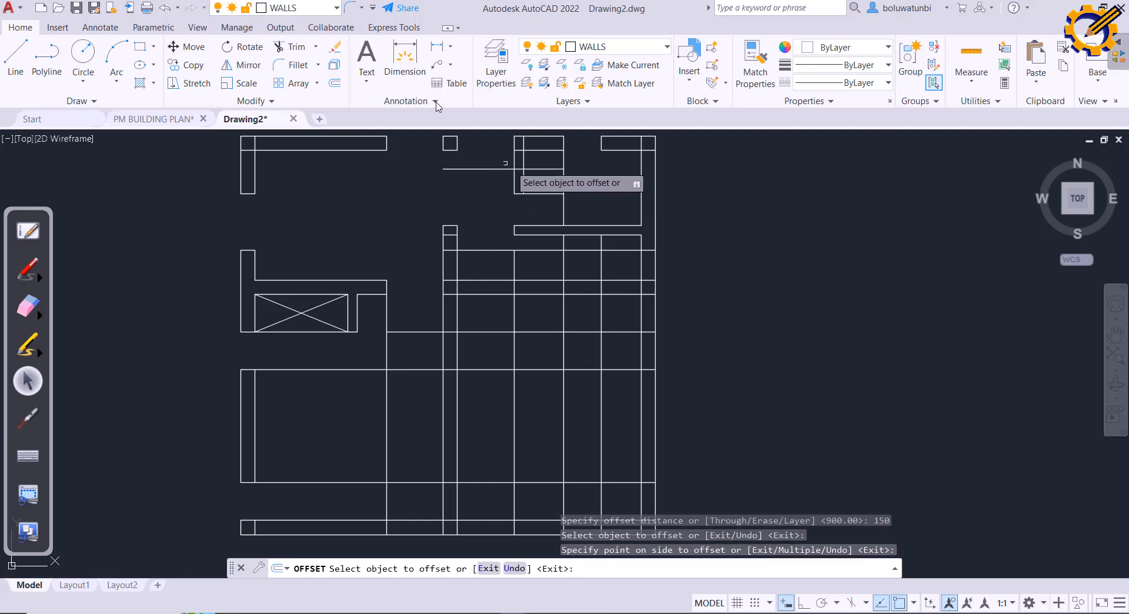
key("Escape")
Step: Trim the toilet's left wall lines at the door opening and the leftover horizontal and vertical lines below the short wall stub
left_click(294, 47)
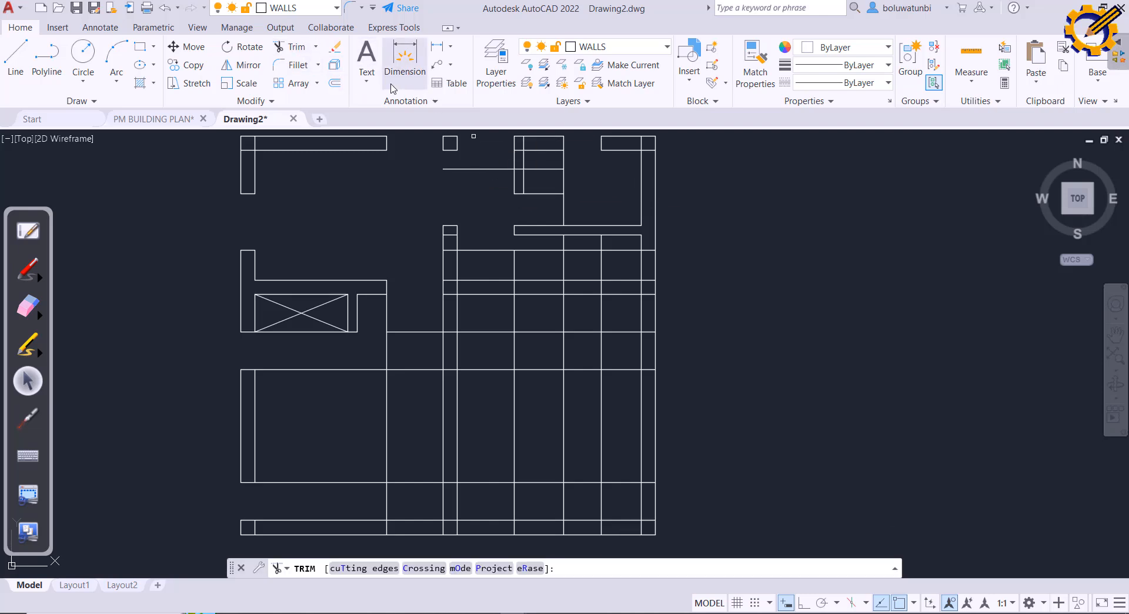
left_click(513, 185)
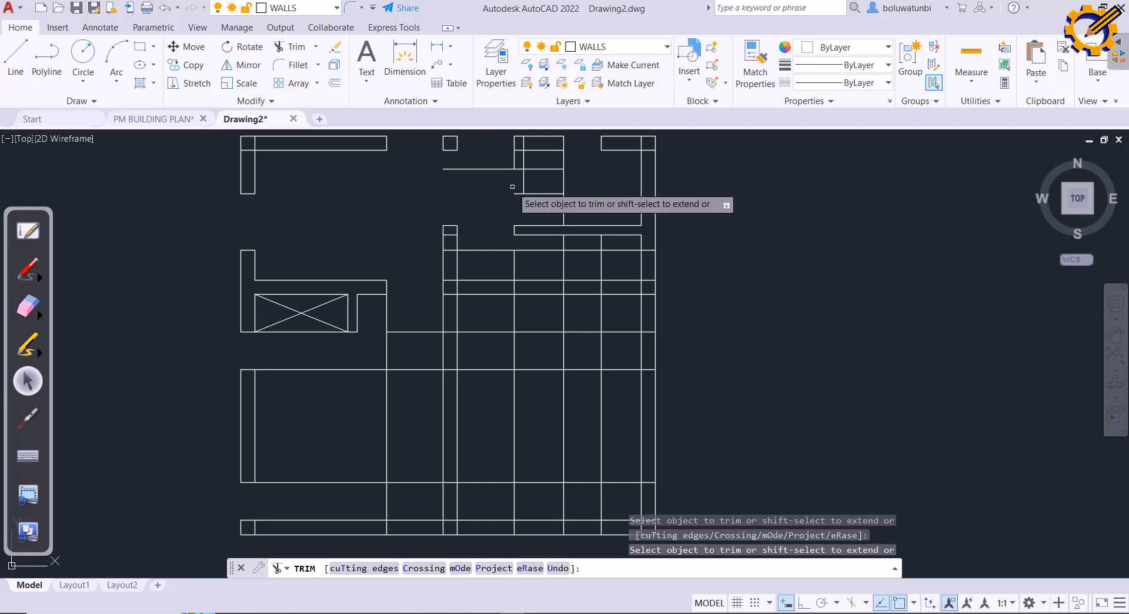
left_click(578, 187)
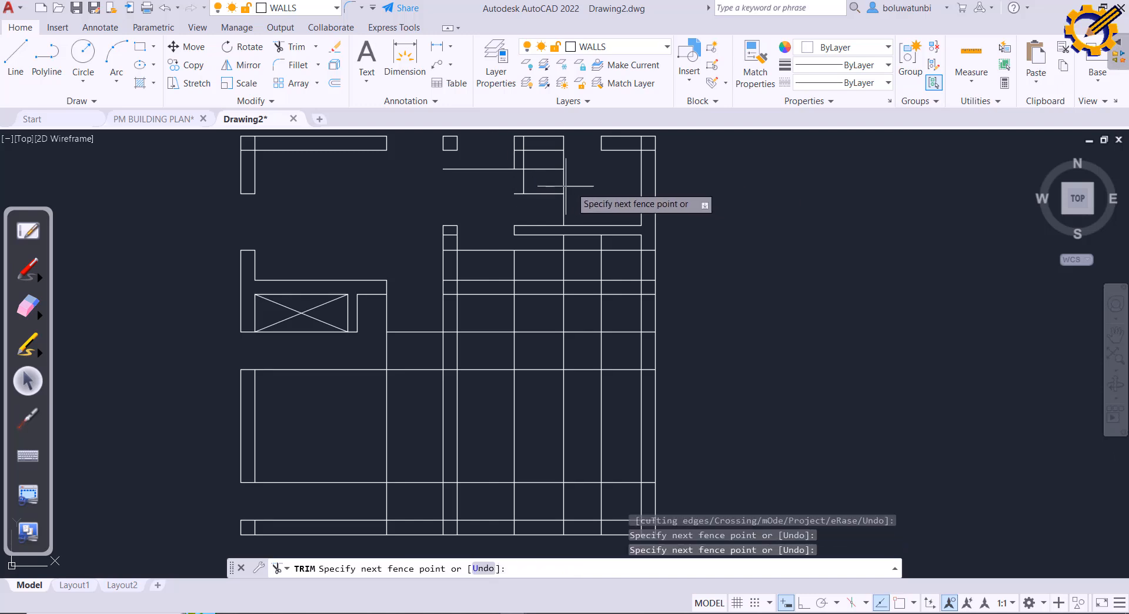
left_click(509, 179)
left_click(526, 189)
left_click(571, 206)
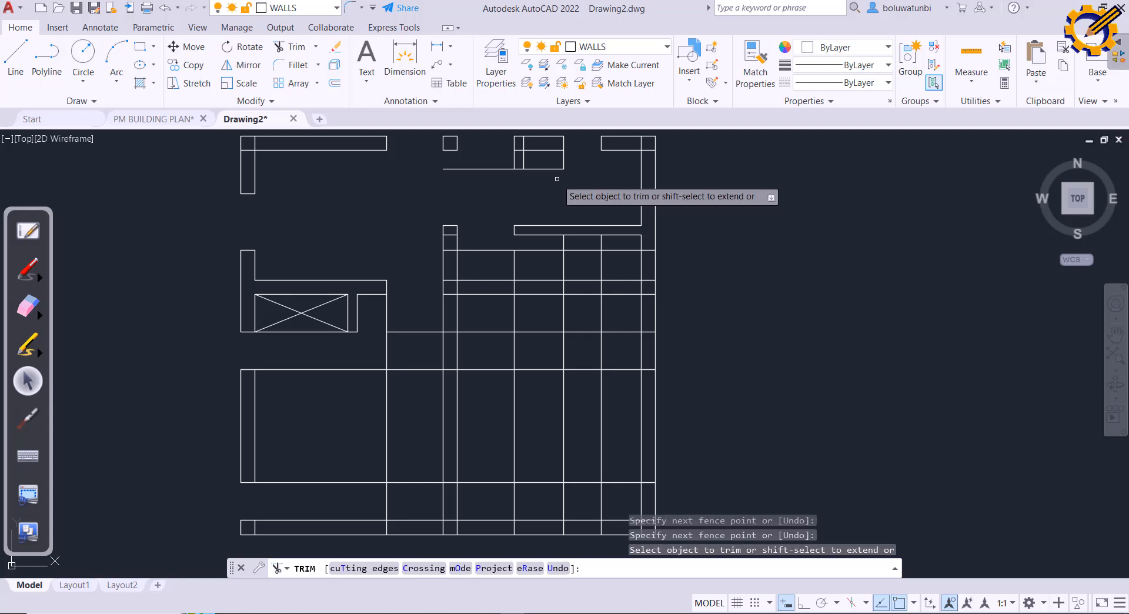
Step: Trim the leftover lines around the toilet's short left wall stub, its junction with the upper wall, and the cross line in the kitchen wall
left_click(555, 168)
left_click(563, 156)
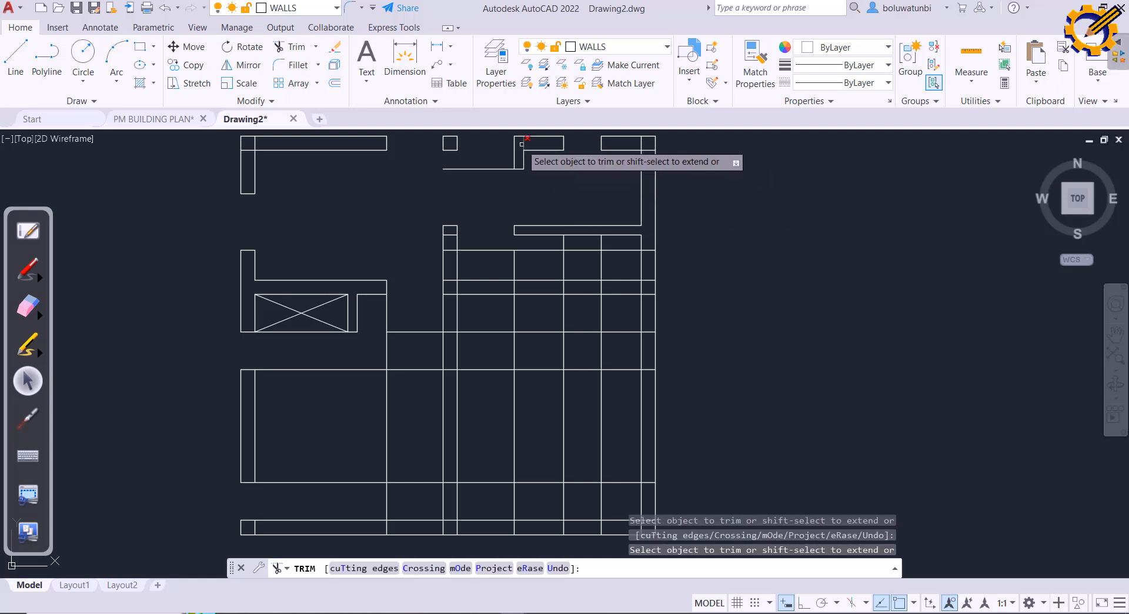
left_click(522, 144)
left_click(498, 152)
left_click(491, 177)
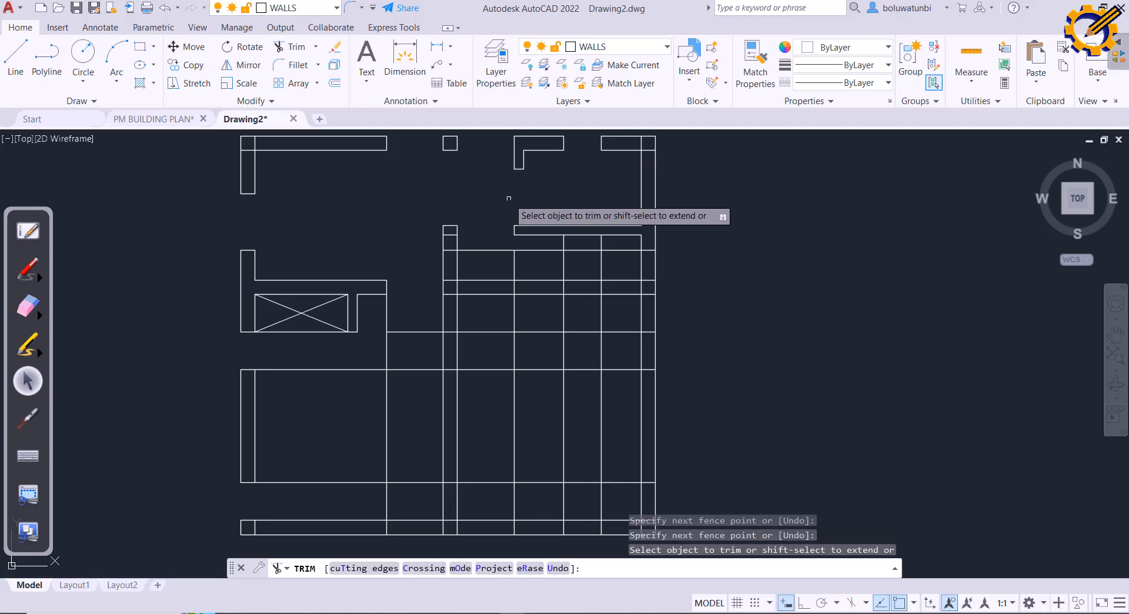
middle_click_drag(553, 179, 546, 225)
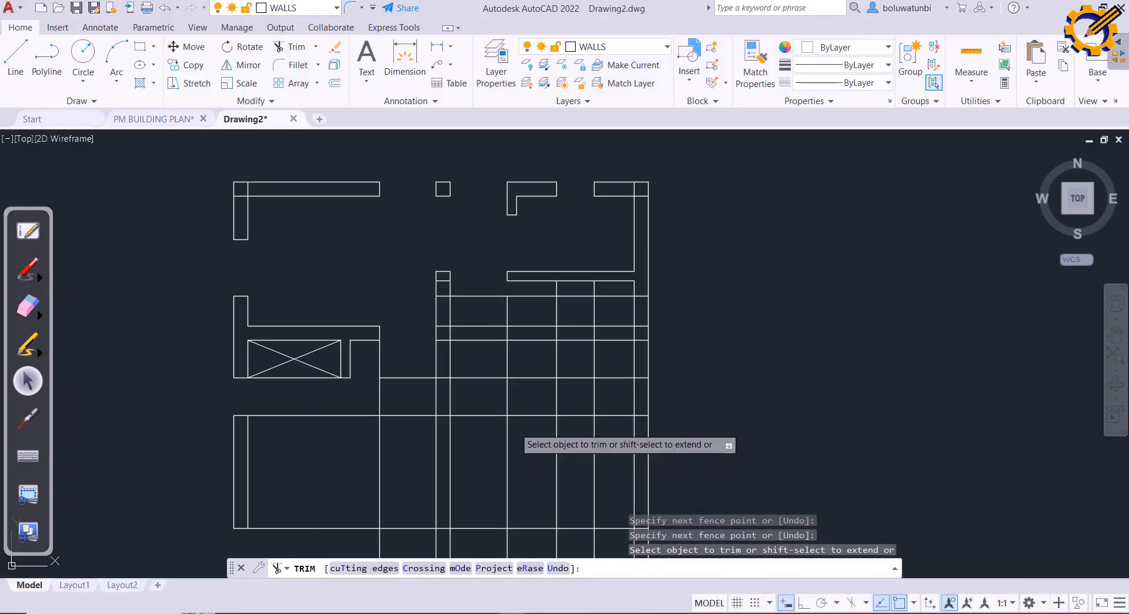
left_click(444, 281)
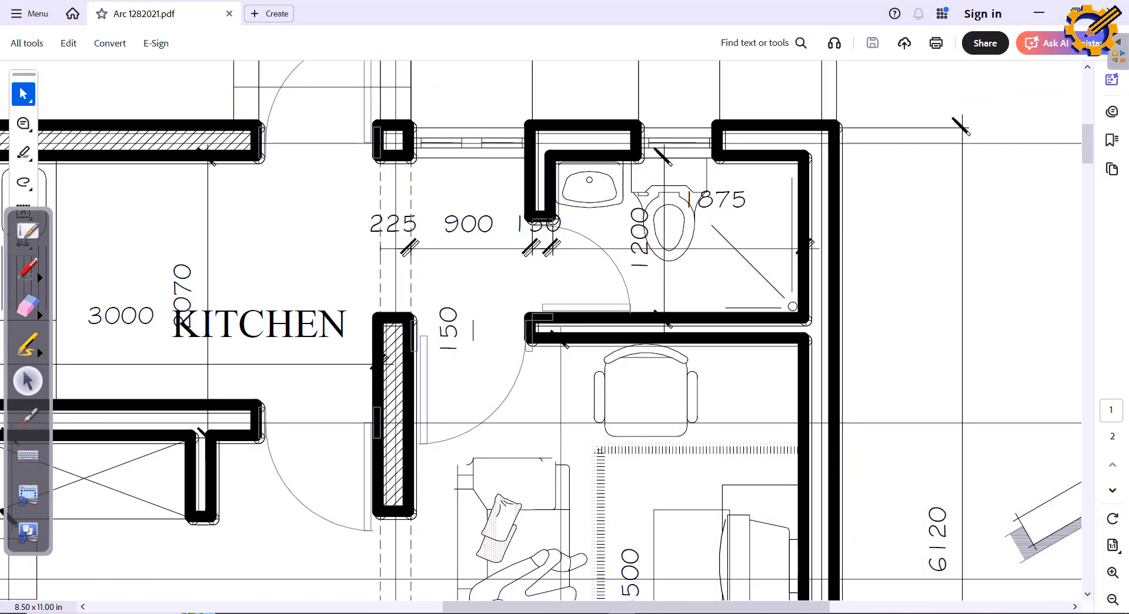
Step: Examine the lounge and bedroom wall layout and dimensions in the PDF Arc 1282021, and return to the AutoCAD drawing
scroll(559, 471, "down", 3)
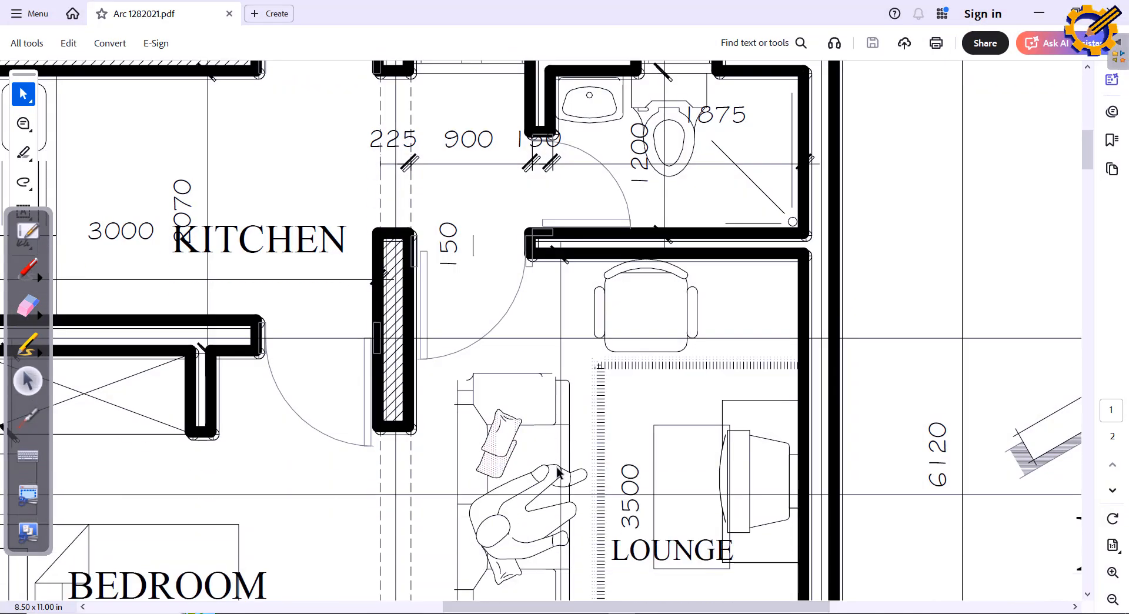
scroll(475, 433, "down", 2, "ctrl")
scroll(356, 428, "down", 2)
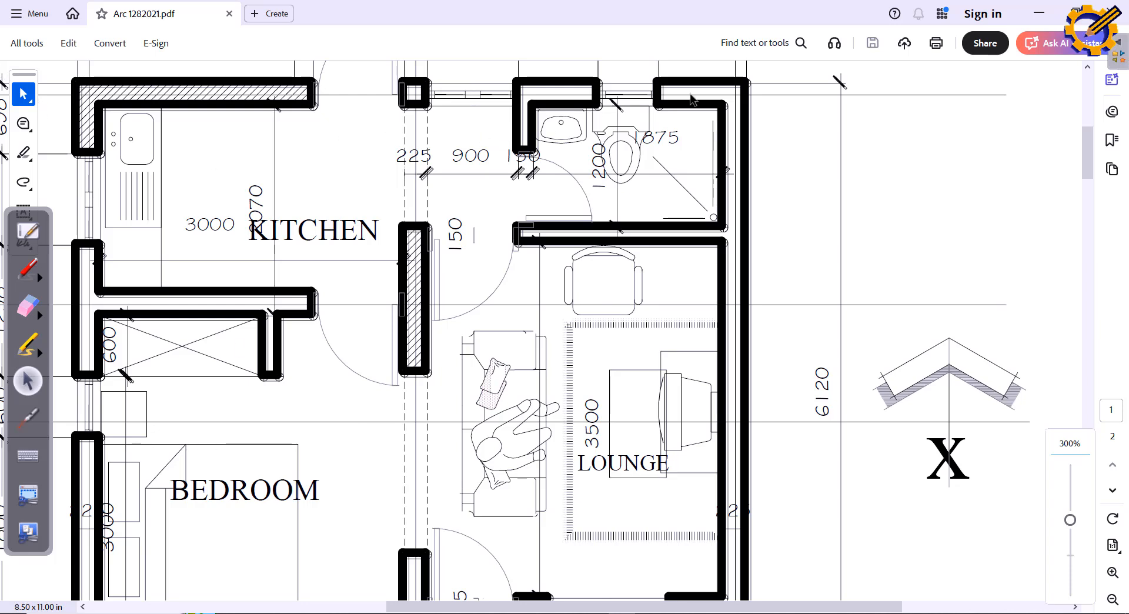
scroll(410, 188, "down", 4)
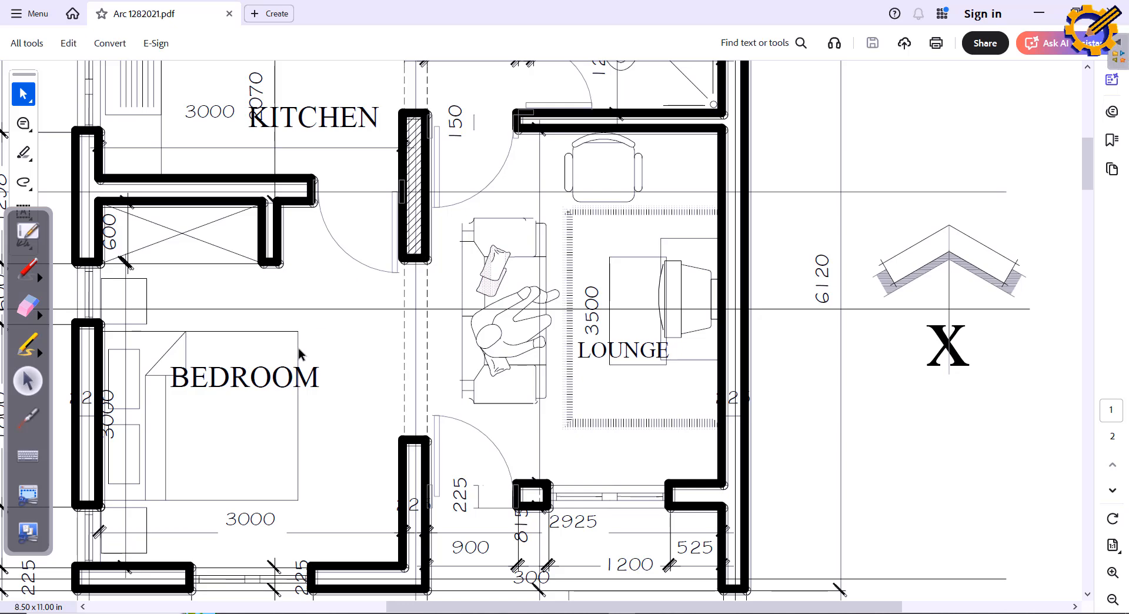
middle_click_drag(299, 348, 480, 348)
middle_click_drag(247, 352, 484, 353)
scroll(711, 350, "down", 4)
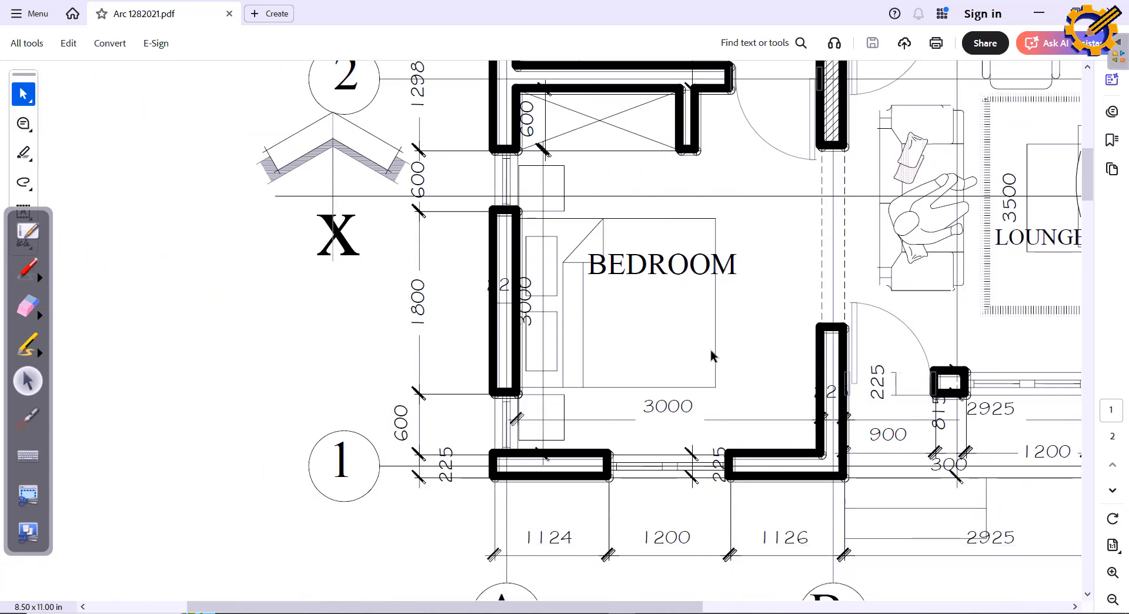
scroll(795, 440, "up", 1)
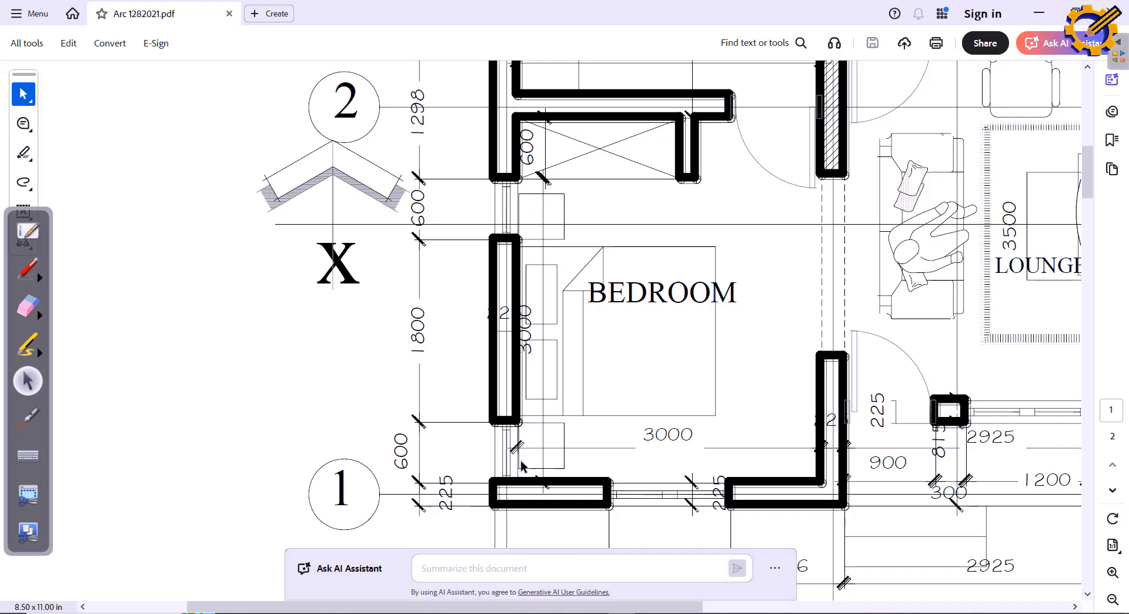
key("alt+Tab")
scroll(478, 452, "down", 4)
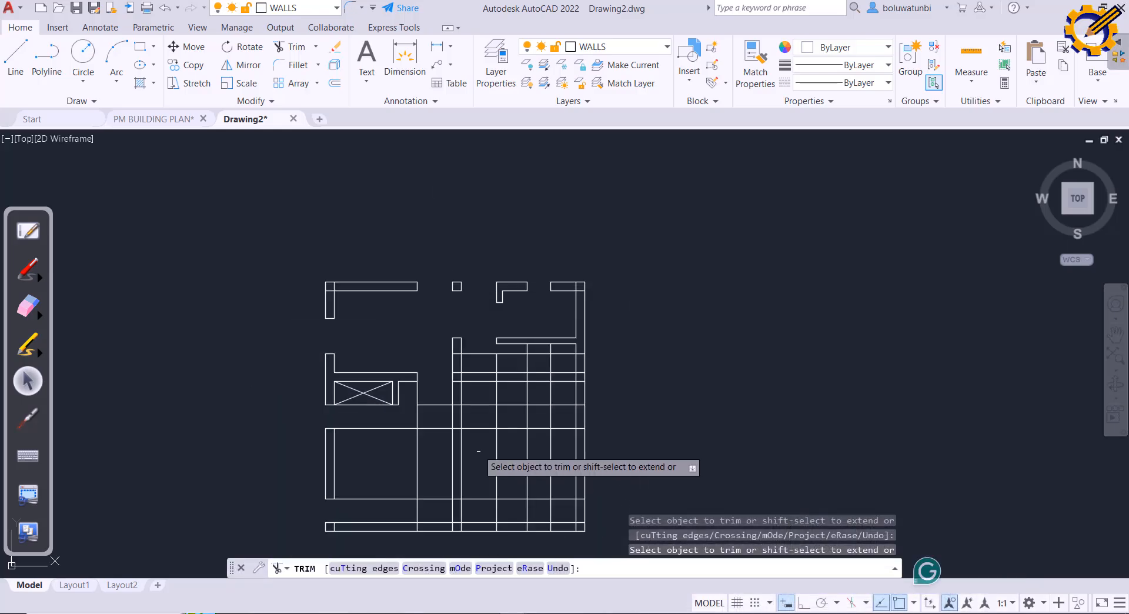
scroll(477, 323, "up", 4)
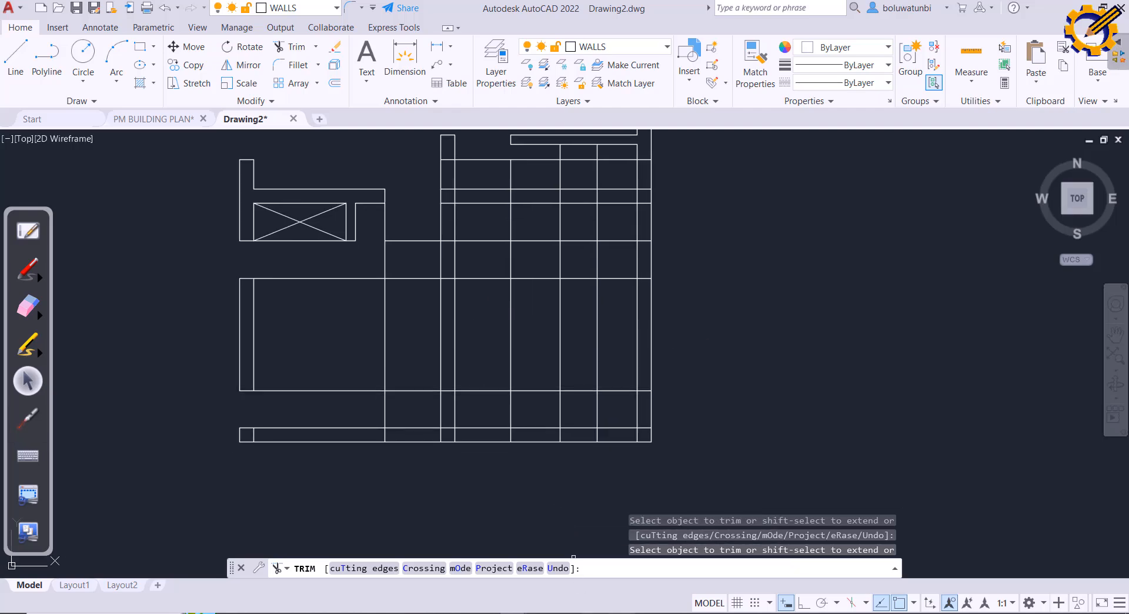
Step: Check the dimensions of the bedroom's bottom wall and its window opening in the PDF floor plan, and return to the AutoCAD drawing
left_click(622, 613)
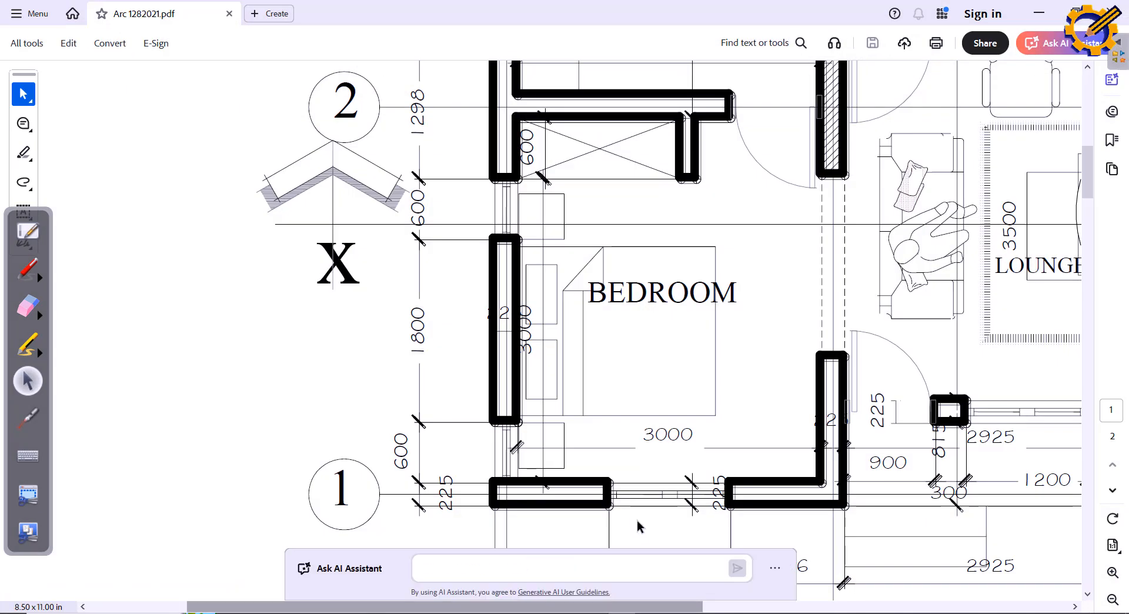
scroll(692, 483, "down", 1)
scroll(693, 483, "down", 1)
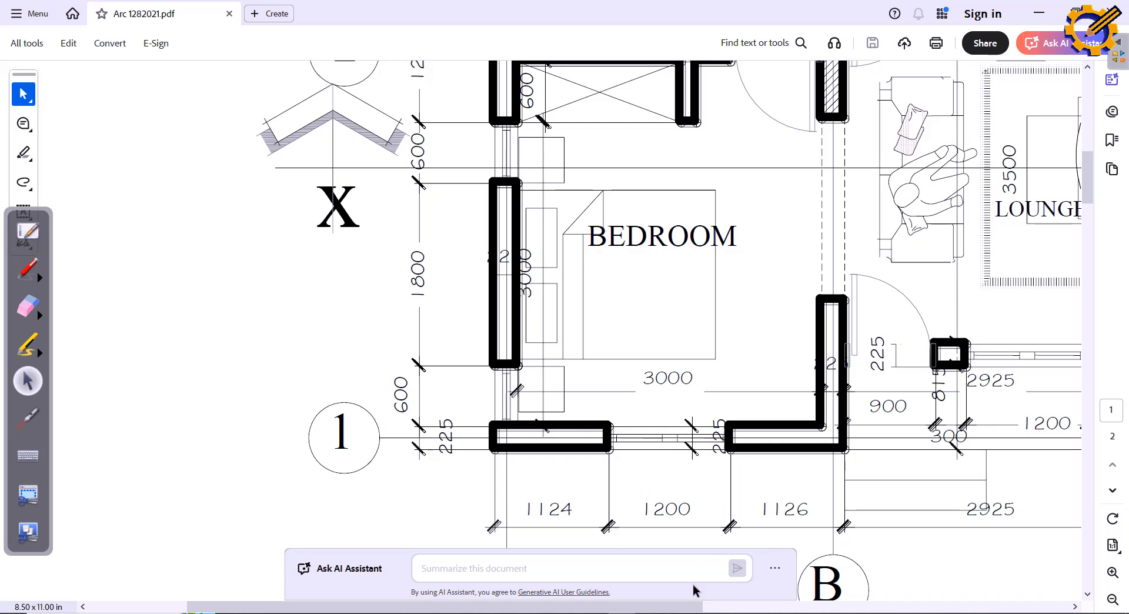
left_click(684, 613)
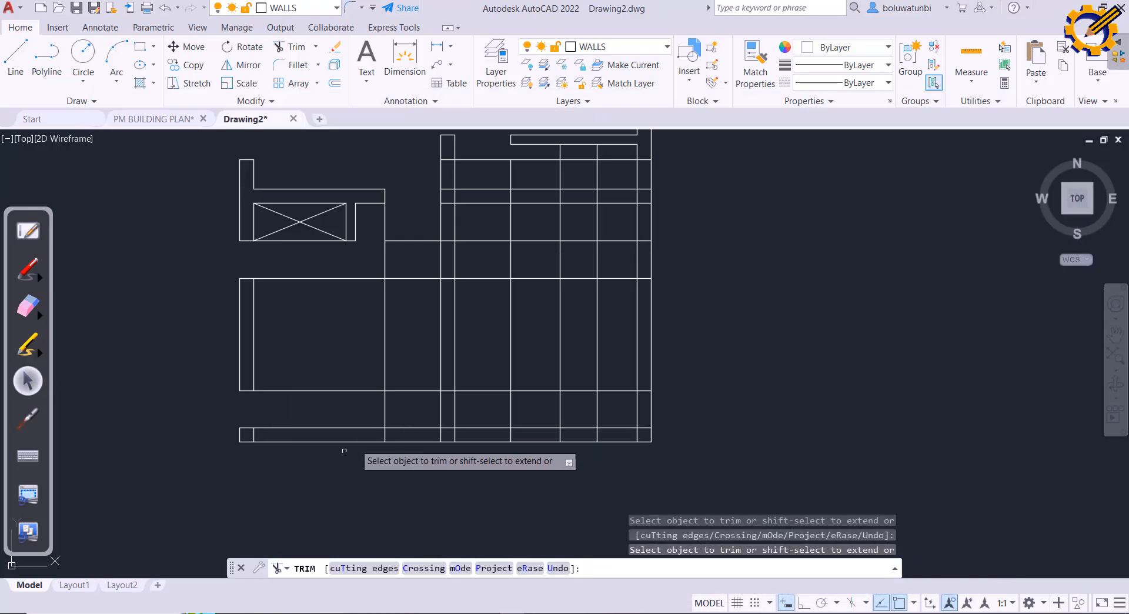
key("Escape")
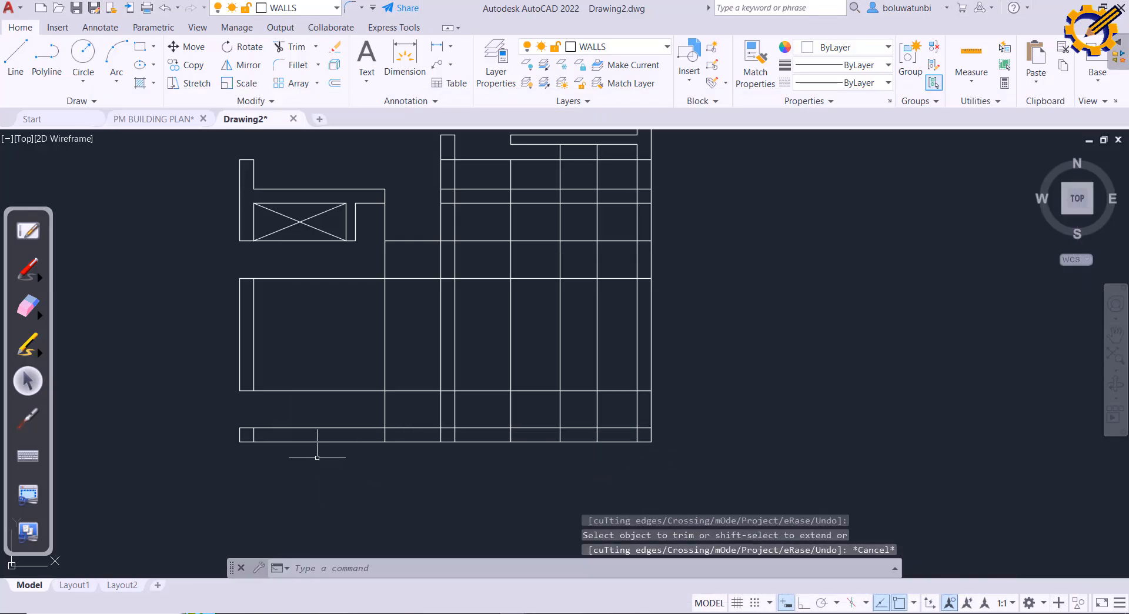
Step: Offset the left end line of the bedroom's bottom wall 1124 inward to mark the first window jamb
left_click(335, 83)
type("1")
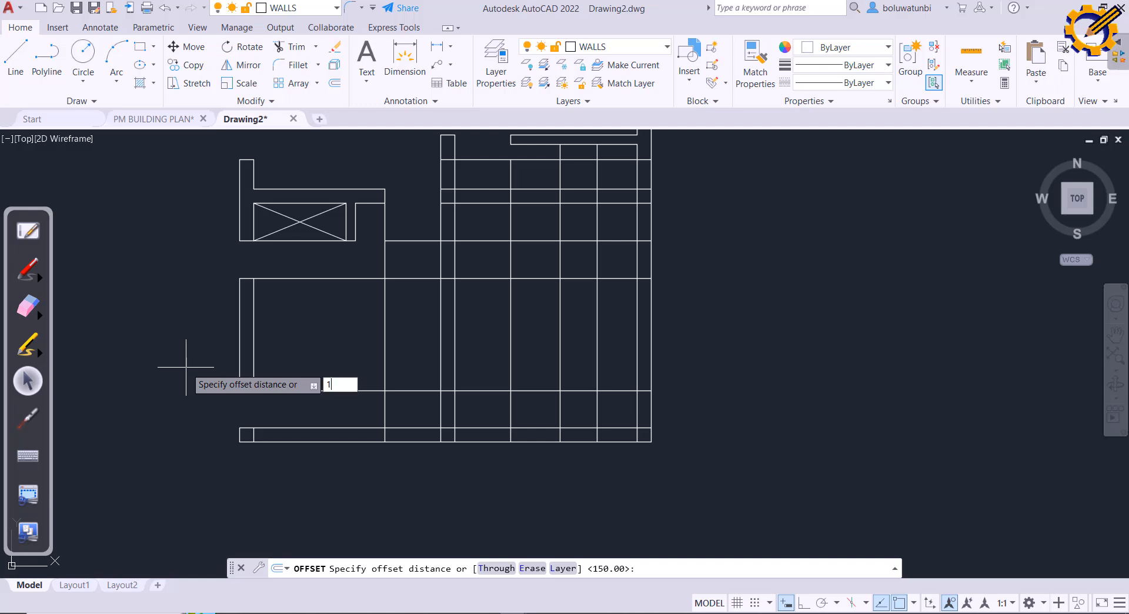
type("124")
key("Return")
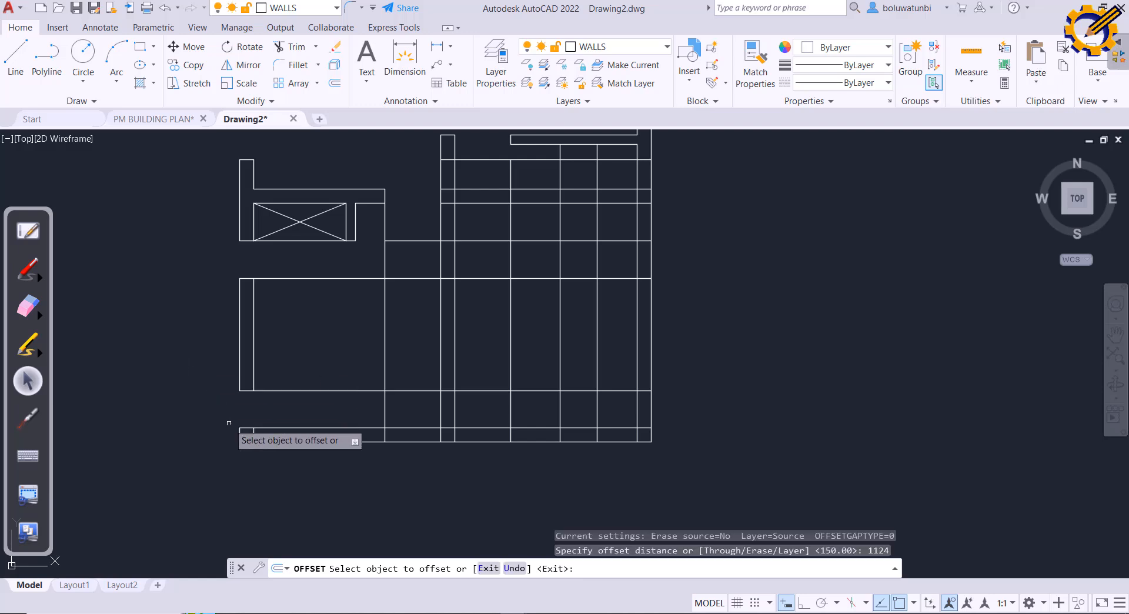
scroll(244, 435, "up", 2)
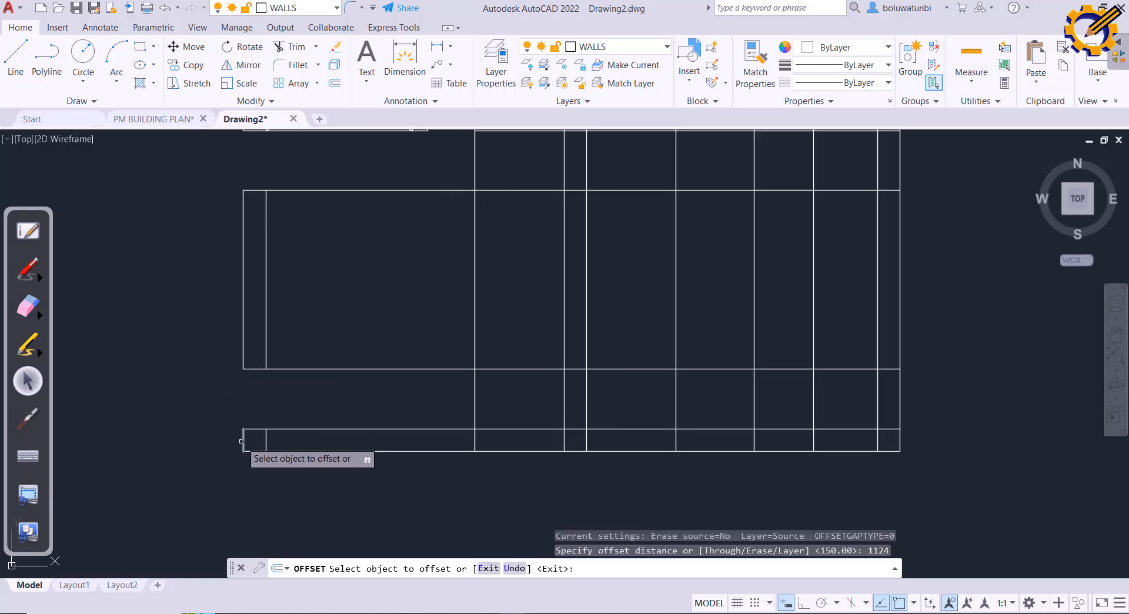
left_click(243, 440)
left_click(314, 436)
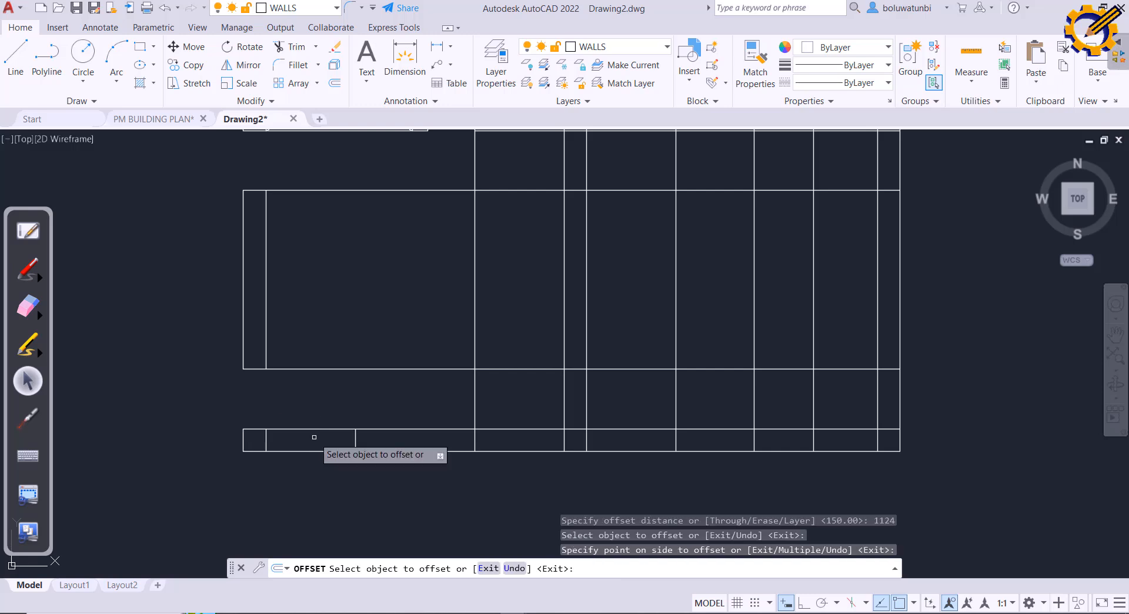
Step: Offset the first window jamb line 1200 to the right to mark the opposite side of the window opening
left_click(355, 438)
left_click(384, 437)
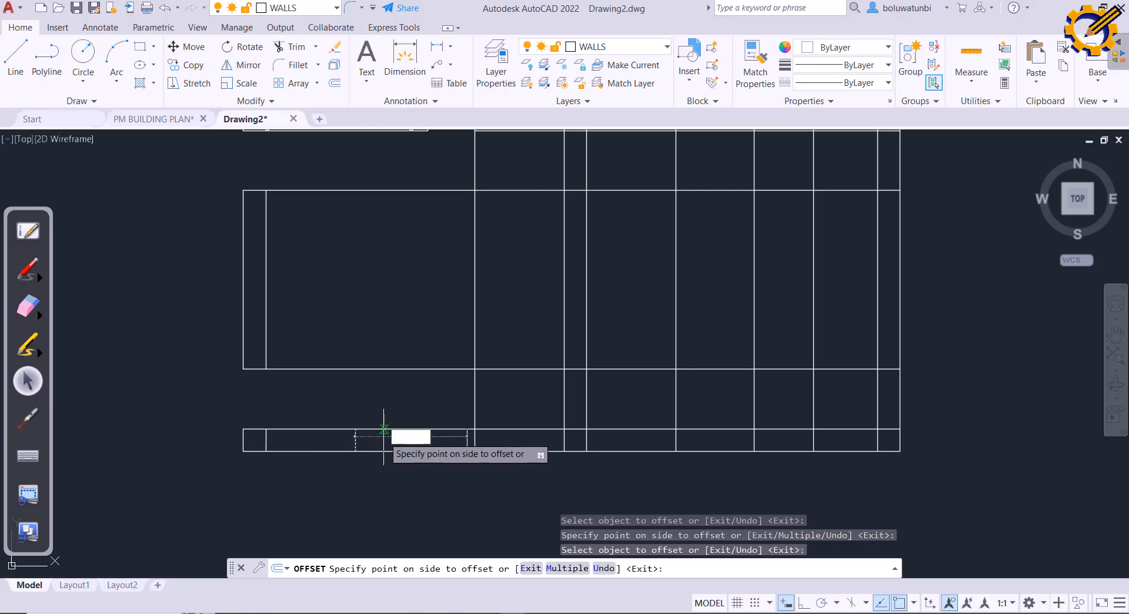
key("Return")
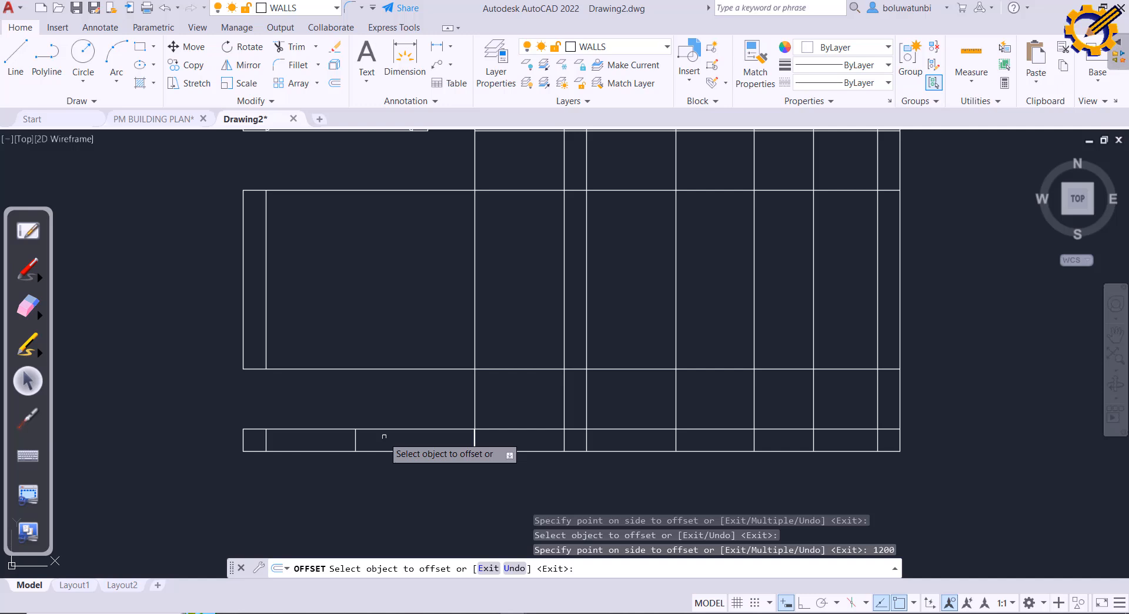
key("Escape")
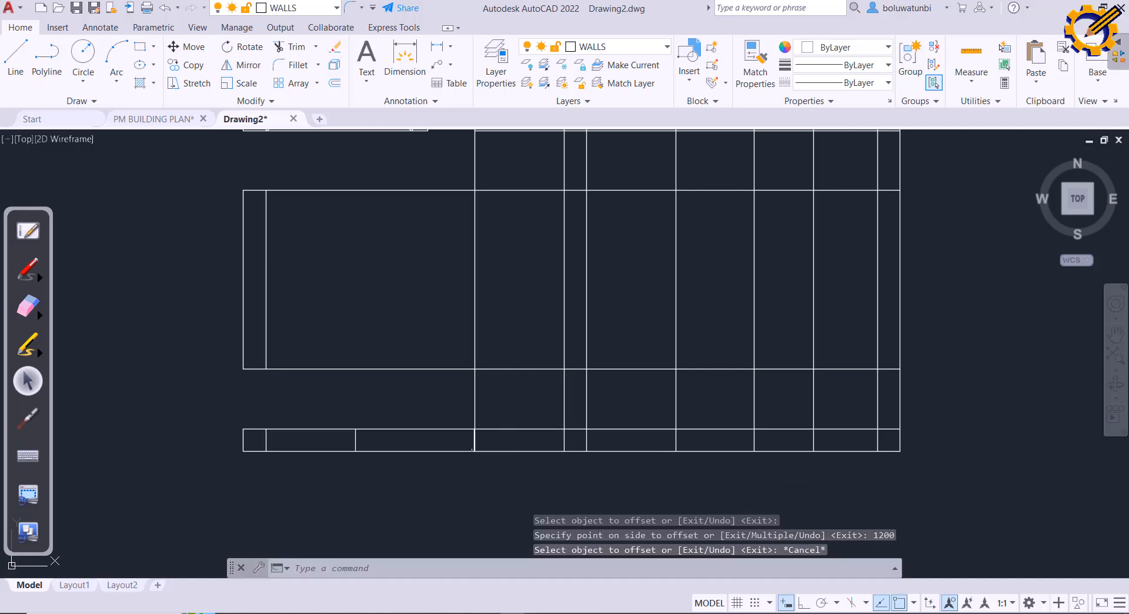
Step: Trim both horizontal lines of the bottom wall between the two jambs to open the window gap
left_click(290, 47)
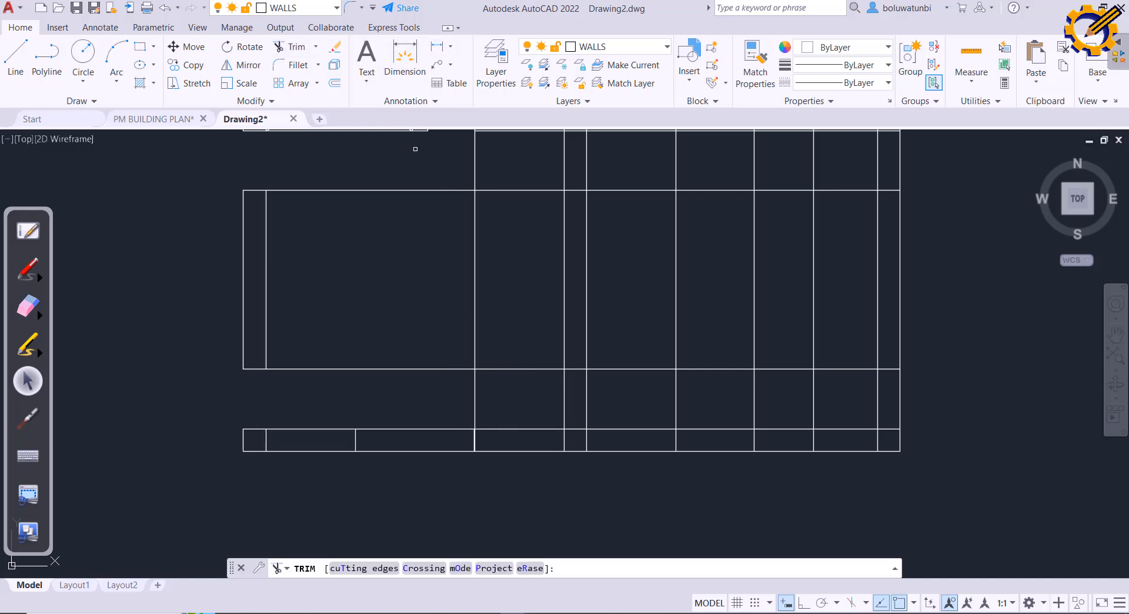
left_click(417, 417)
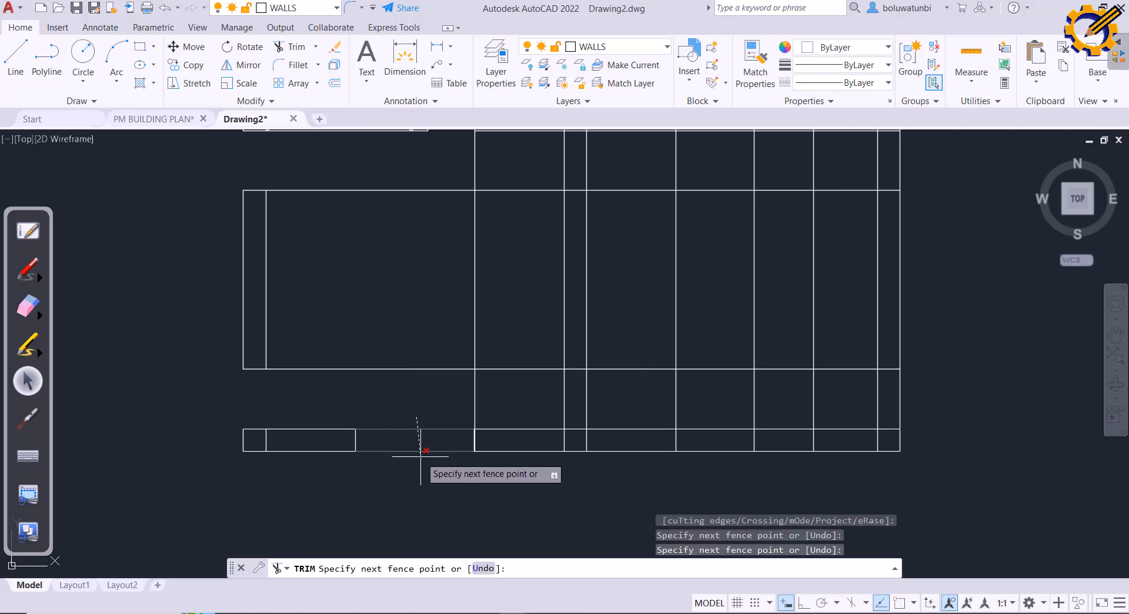
key("Return")
Step: Trim the leftover vertical line above the window's right jamb and the horizontal line crossing the lower part of the bedroom
left_click(498, 403)
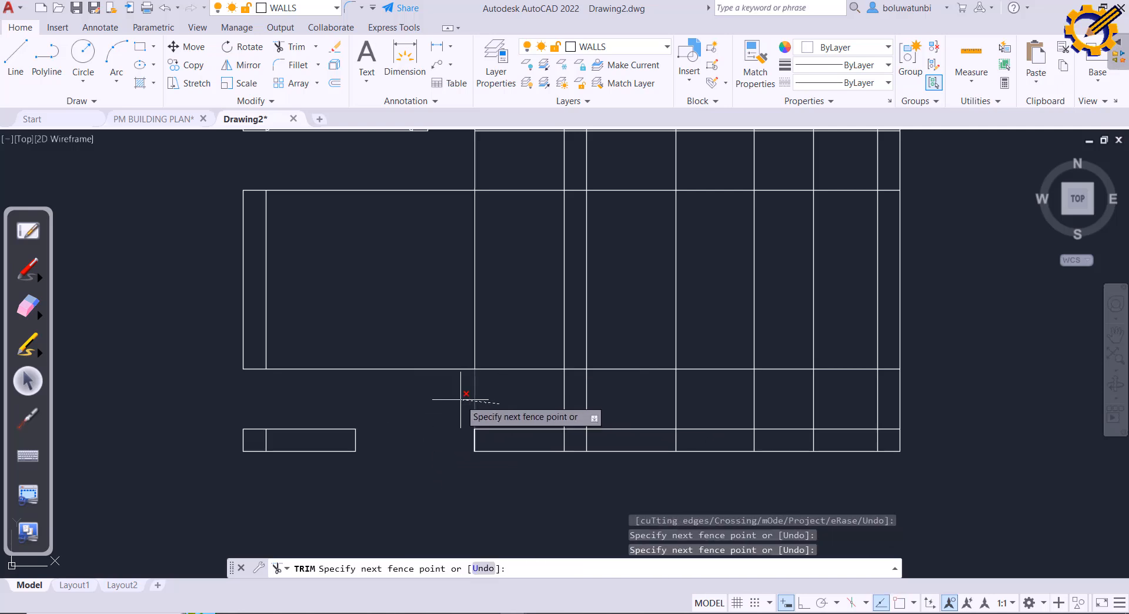
key("Return")
left_click(505, 387)
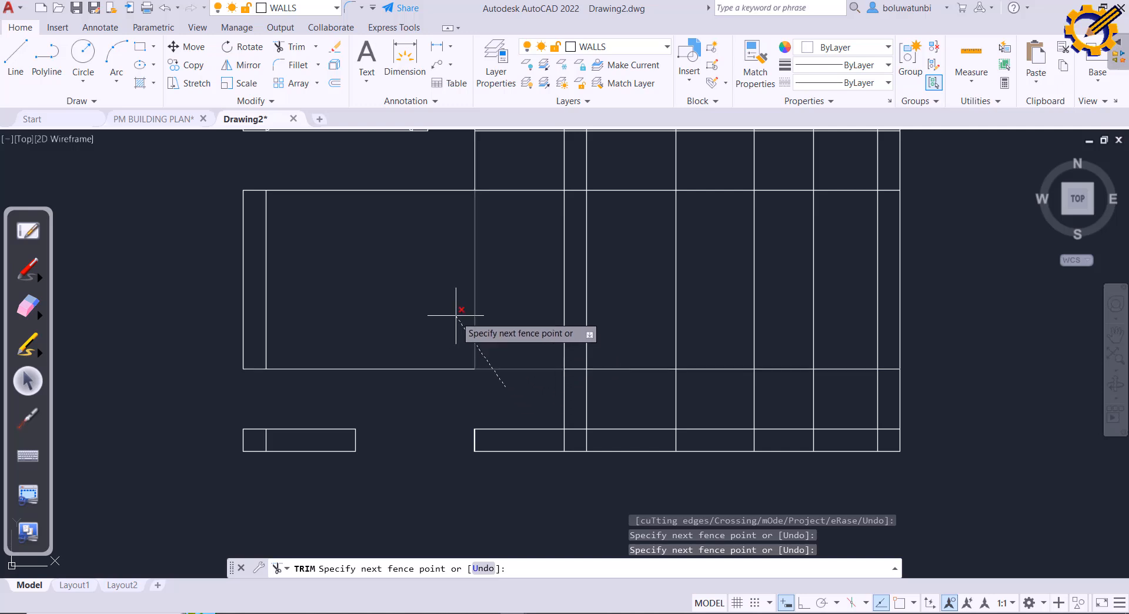
key("Return")
left_click(429, 366)
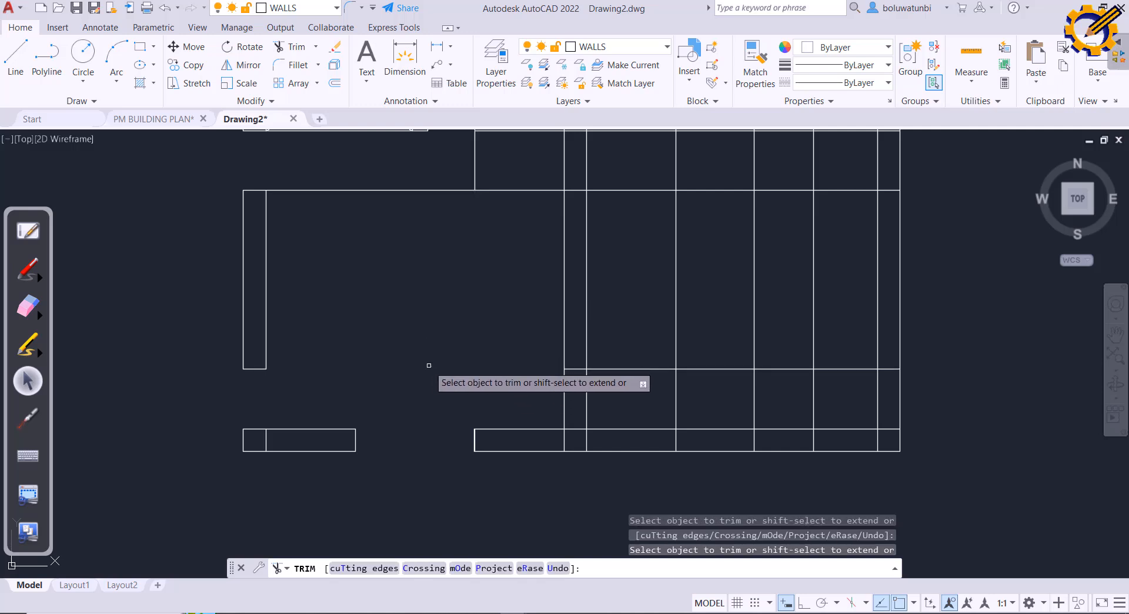
scroll(428, 365, "down", 2)
middle_click_drag(428, 365, 398, 364)
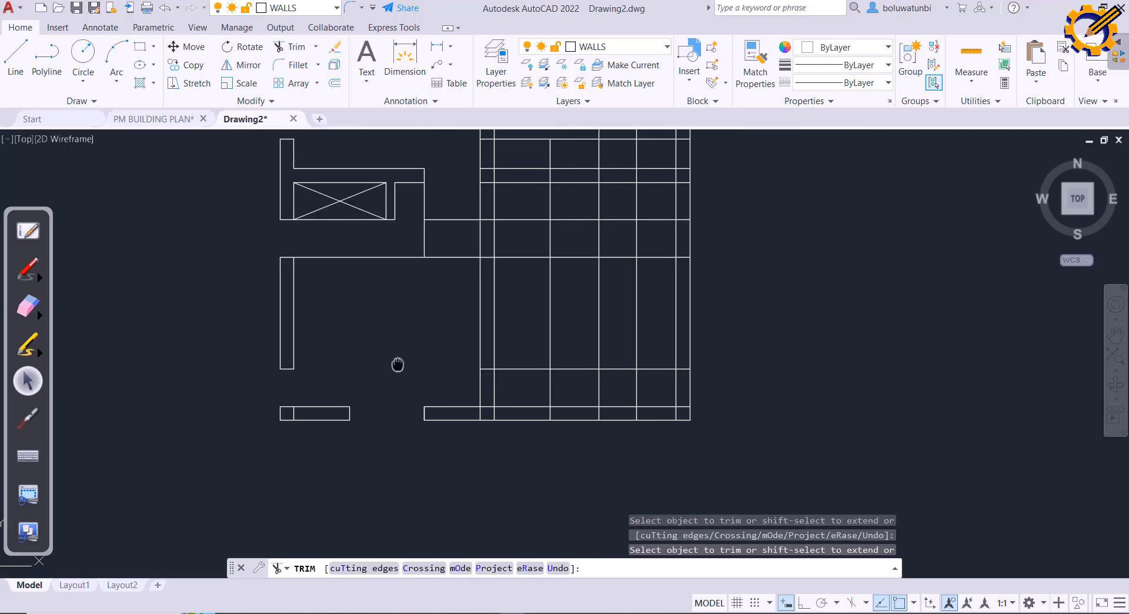
key("Escape")
Step: Erase the duplicate vertical line at the right jamb of the window opening in the bottom wall
scroll(428, 411, "up", 4)
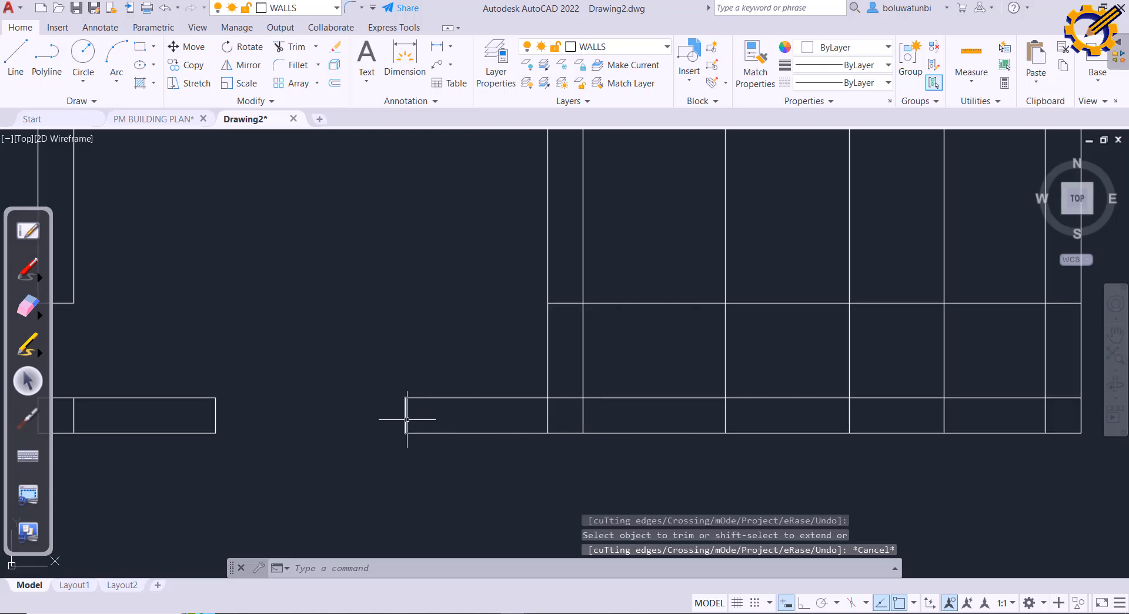
left_click(405, 415)
key("Delete")
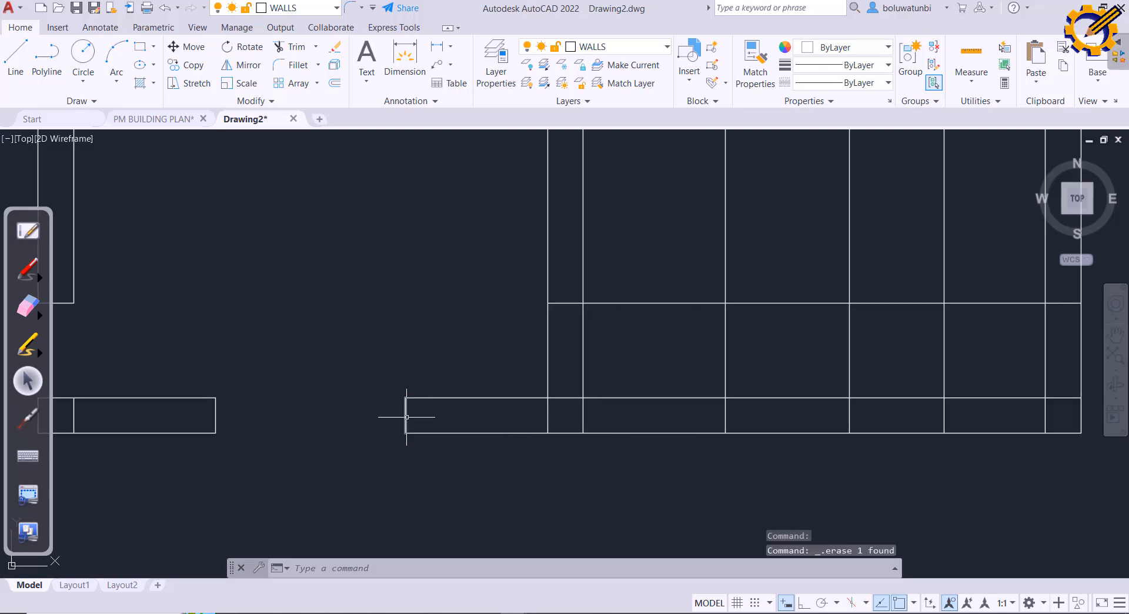
scroll(407, 406, "down", 2)
scroll(399, 400, "down", 4)
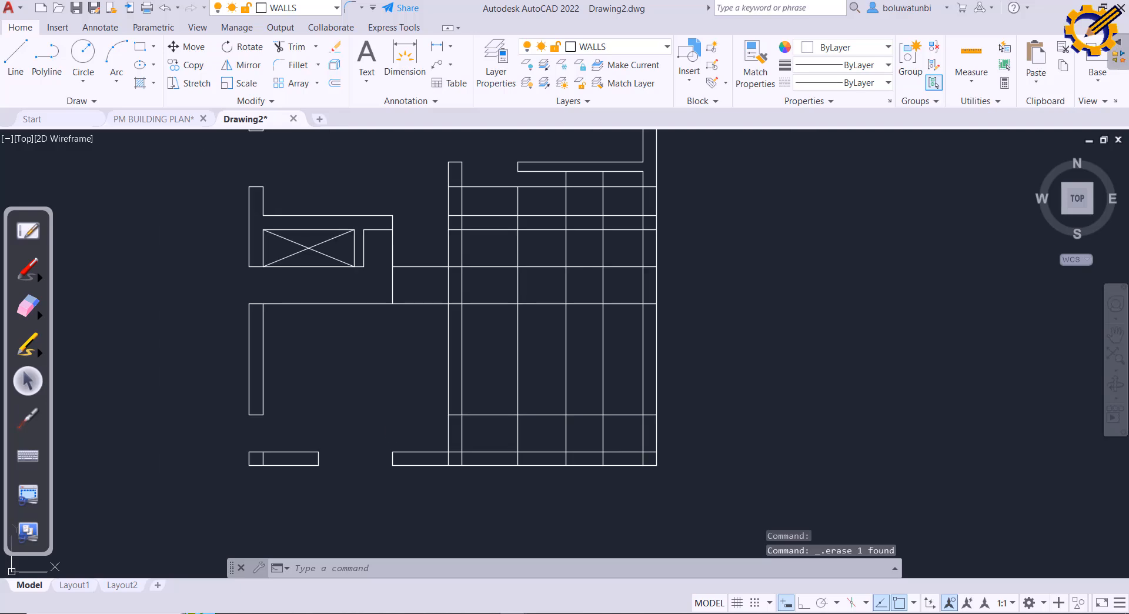
middle_click_drag(388, 434, 348, 394)
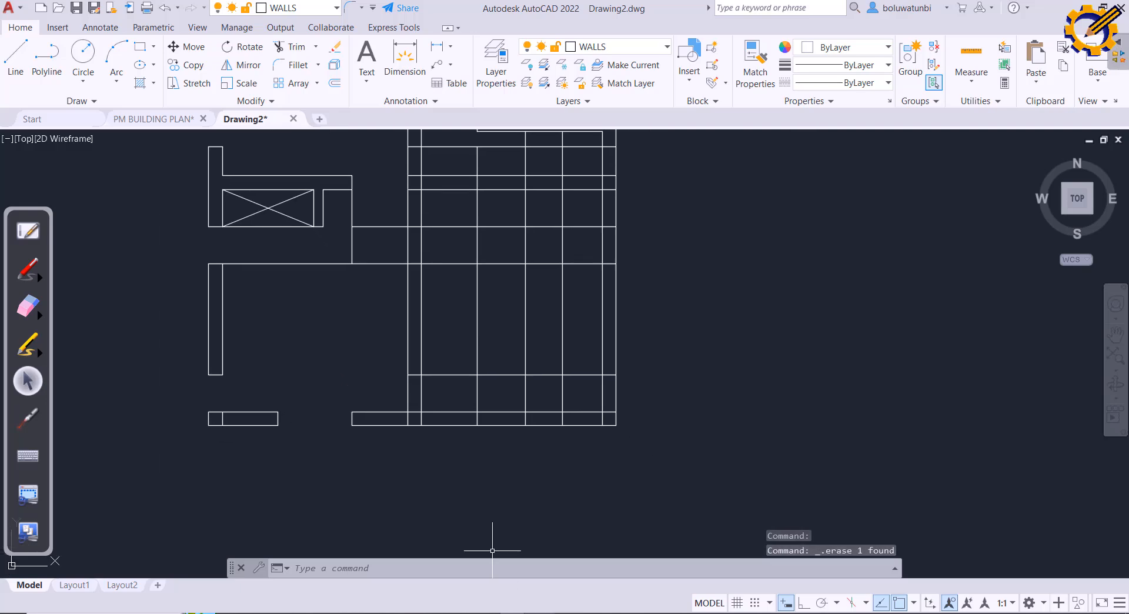
Step: Examine the wall layout between the bedroom and the lounge in the PDF floor plan
left_click(625, 612)
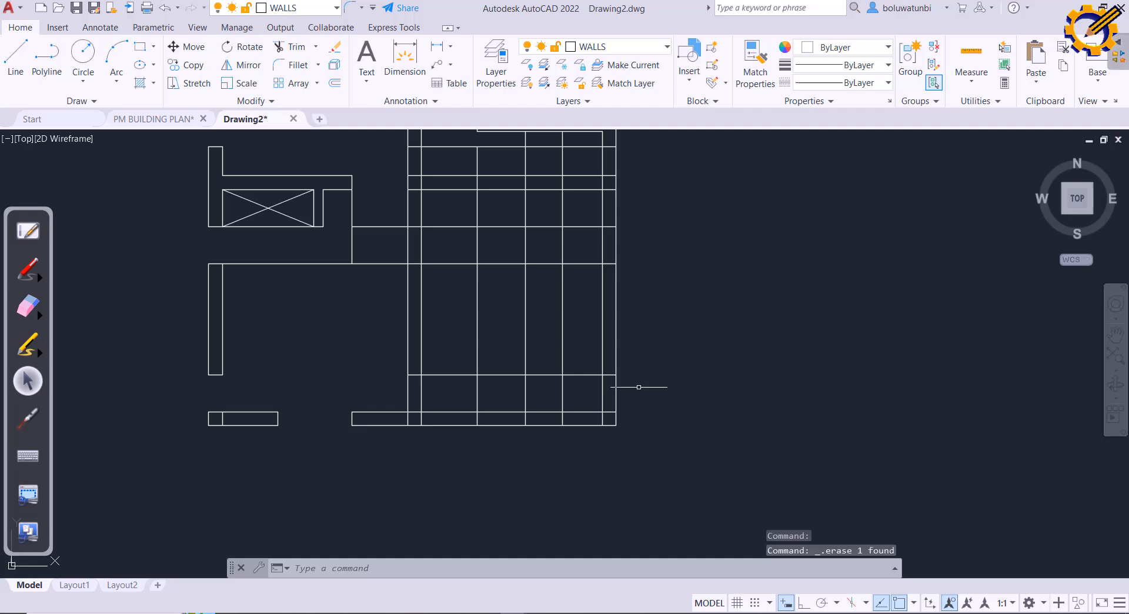
mouse_move(630, 385)
middle_mouse_down()
mouse_move(627, 421)
mouse_move(597, 417)
middle_mouse_up()
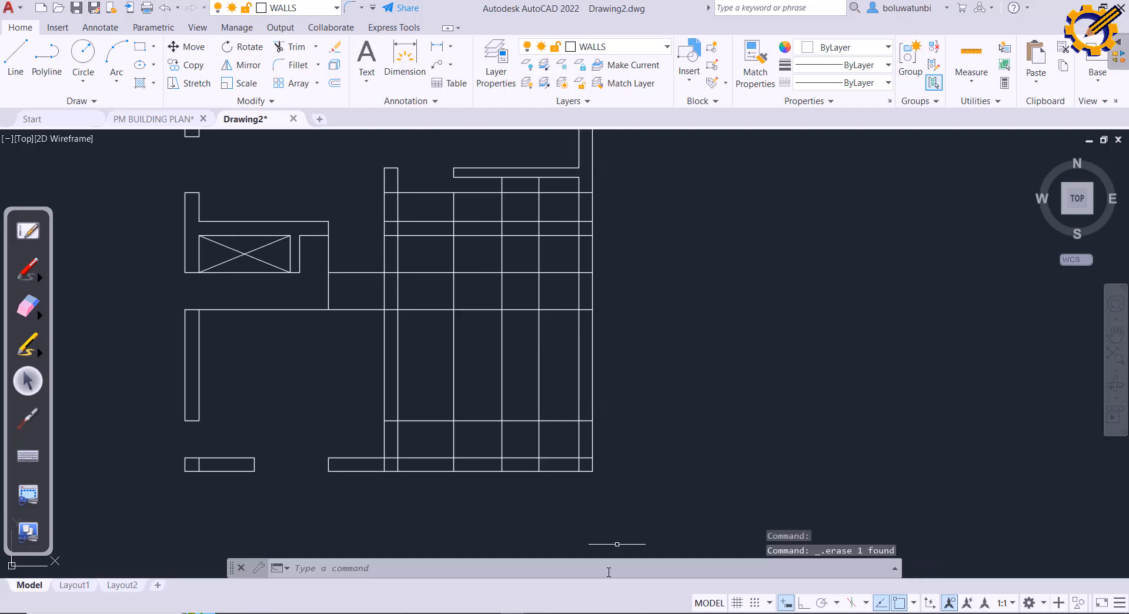
left_click(615, 612)
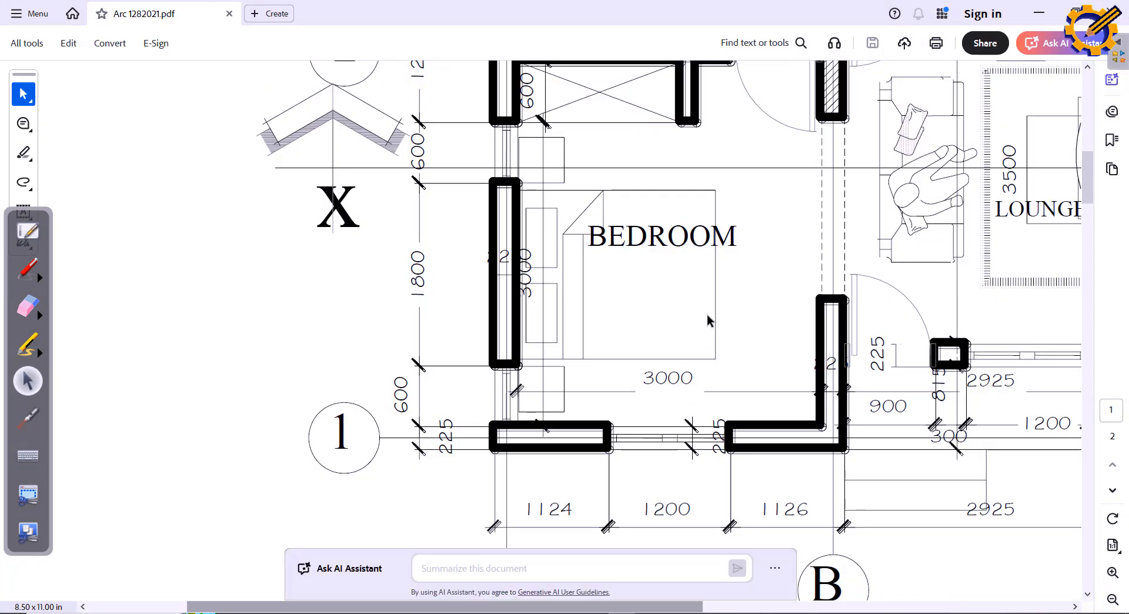
scroll(707, 313, "down", 2)
scroll(707, 312, "down", 3, "ctrl")
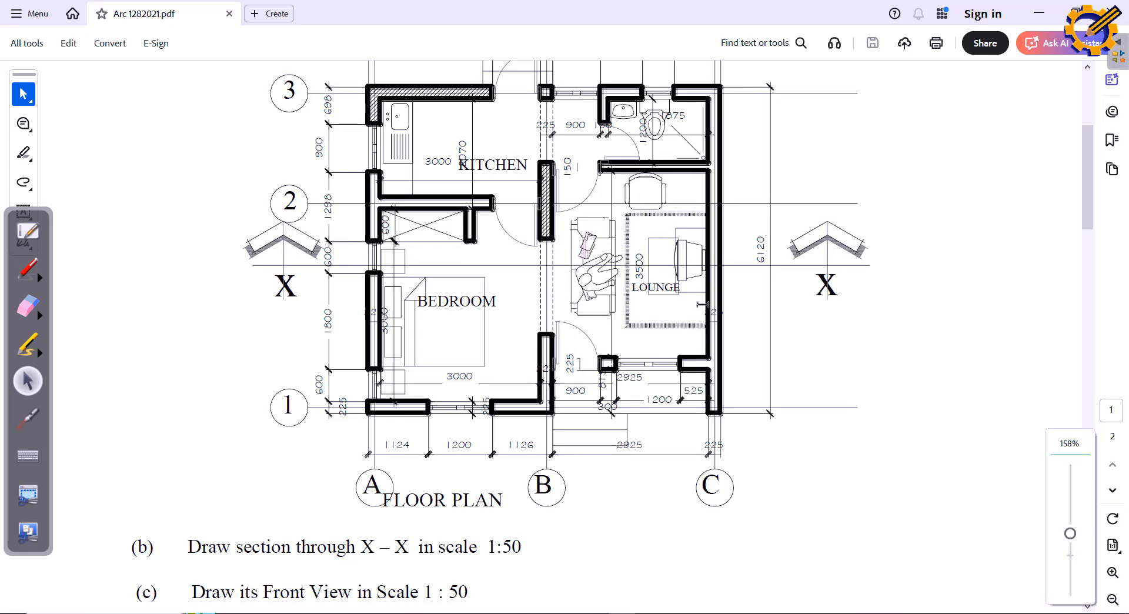
scroll(707, 292, "up", 1, "ctrl")
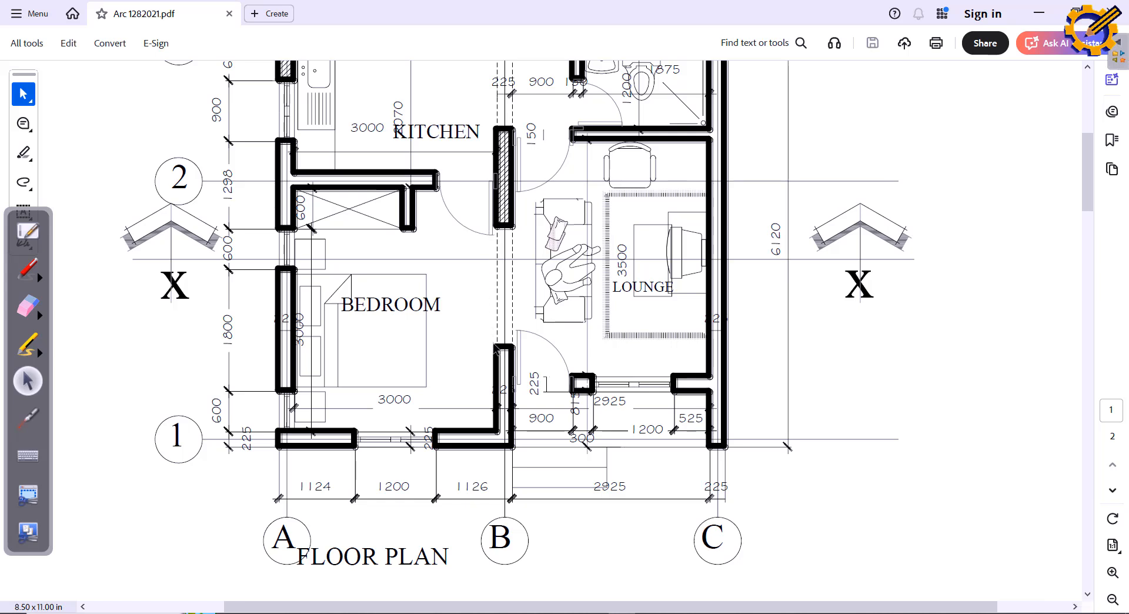
Step: Highlight both wall ends of the gap between bedroom and lounge, and the alignment of the upper end with the cupboard wall
left_click(28, 344)
left_click_drag(483, 225, 539, 228)
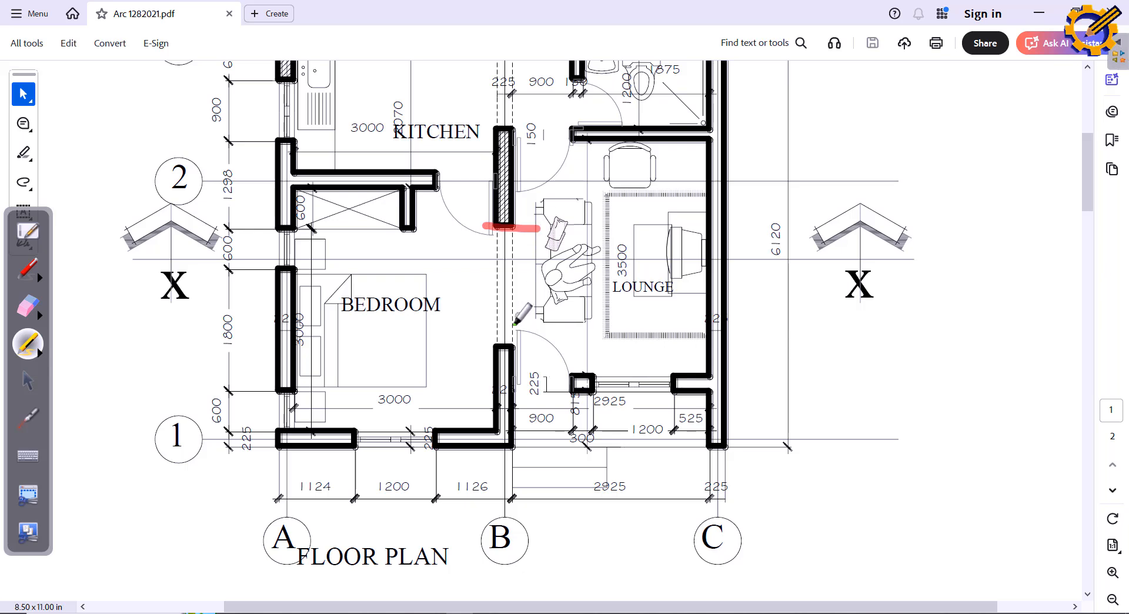
left_click_drag(491, 345, 531, 347)
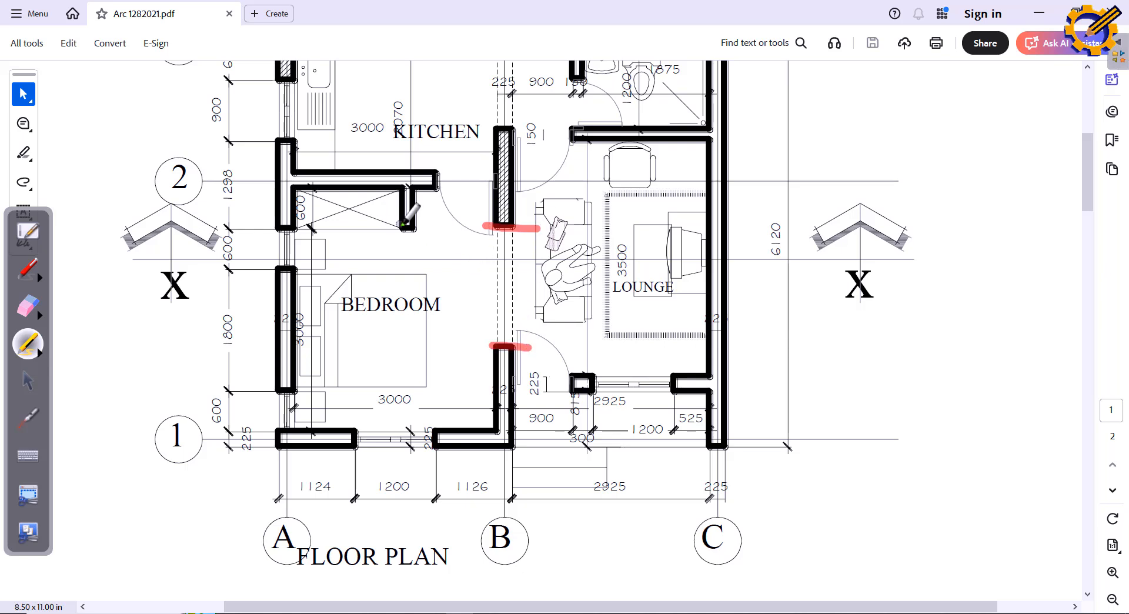
left_click_drag(418, 233, 512, 229)
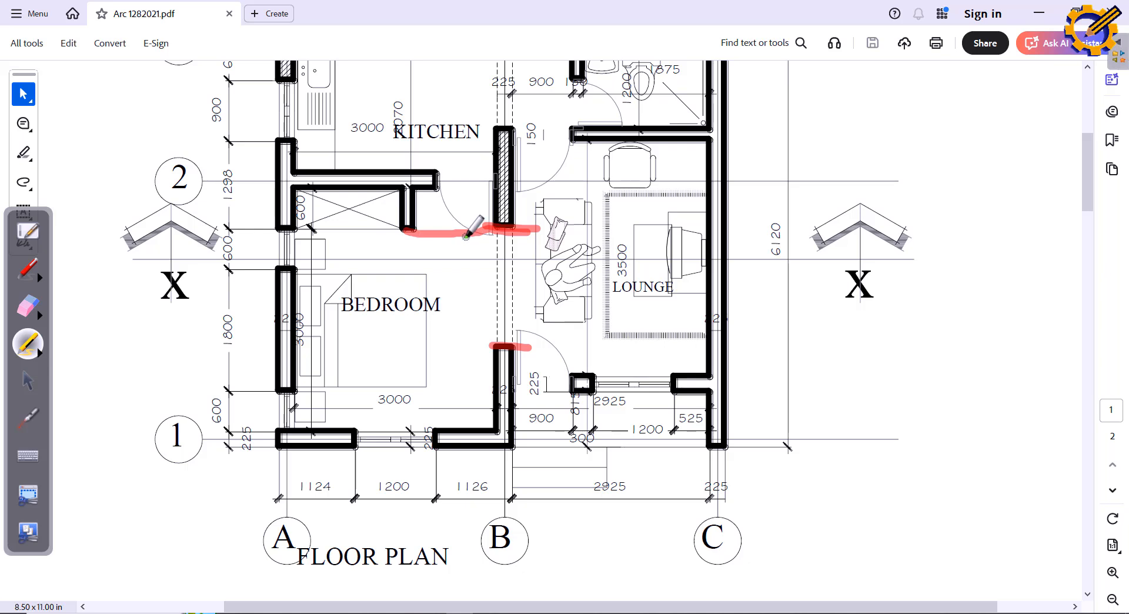
left_click(28, 381)
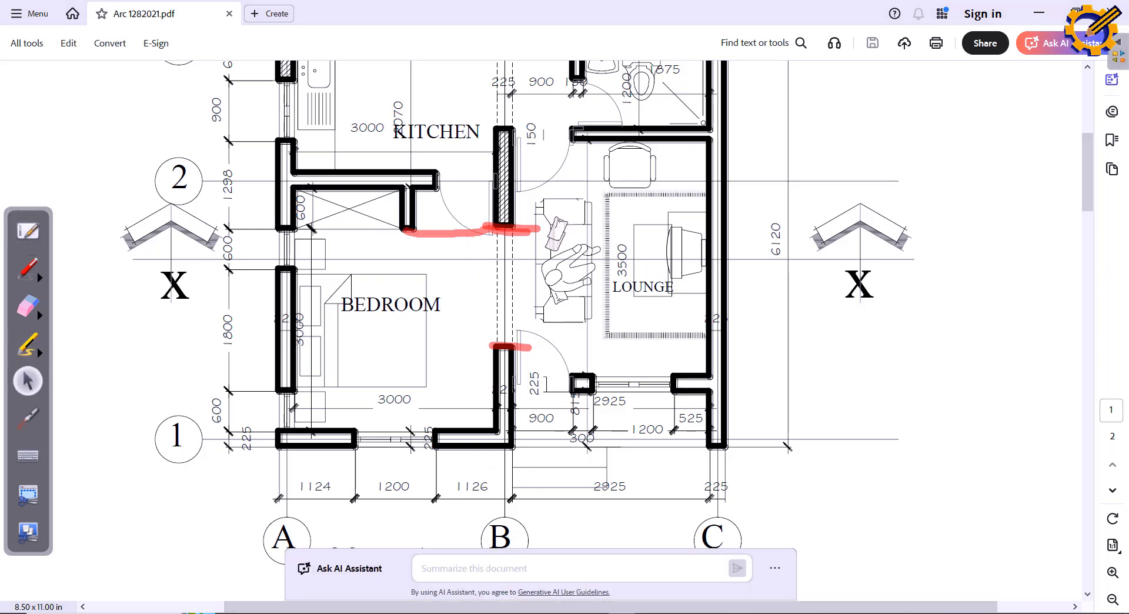
Step: In AutoCAD, trim the wall lines between bedroom and lounge to open the gap, and clear the leftover lines crossing the bedroom
key("alt+Tab")
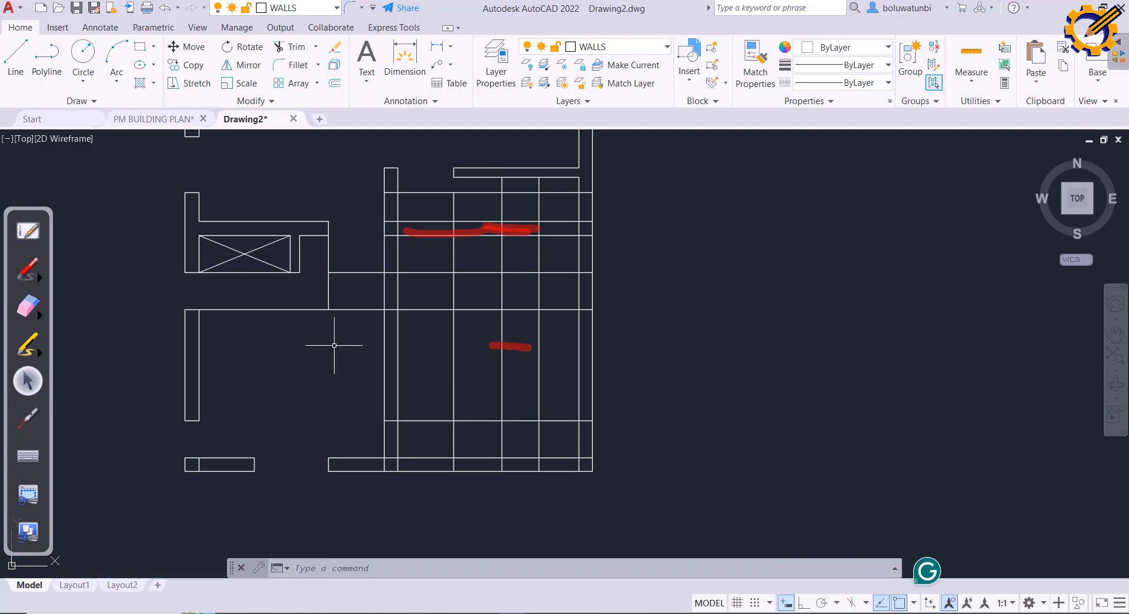
left_click(291, 47)
left_click(426, 311)
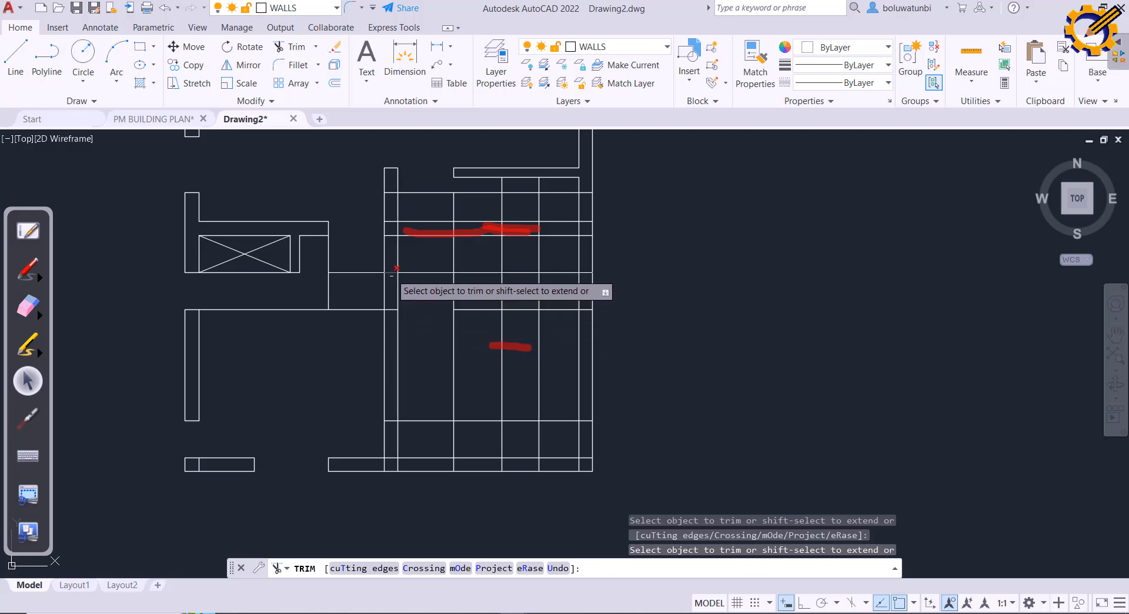
left_click_drag(371, 281, 408, 284)
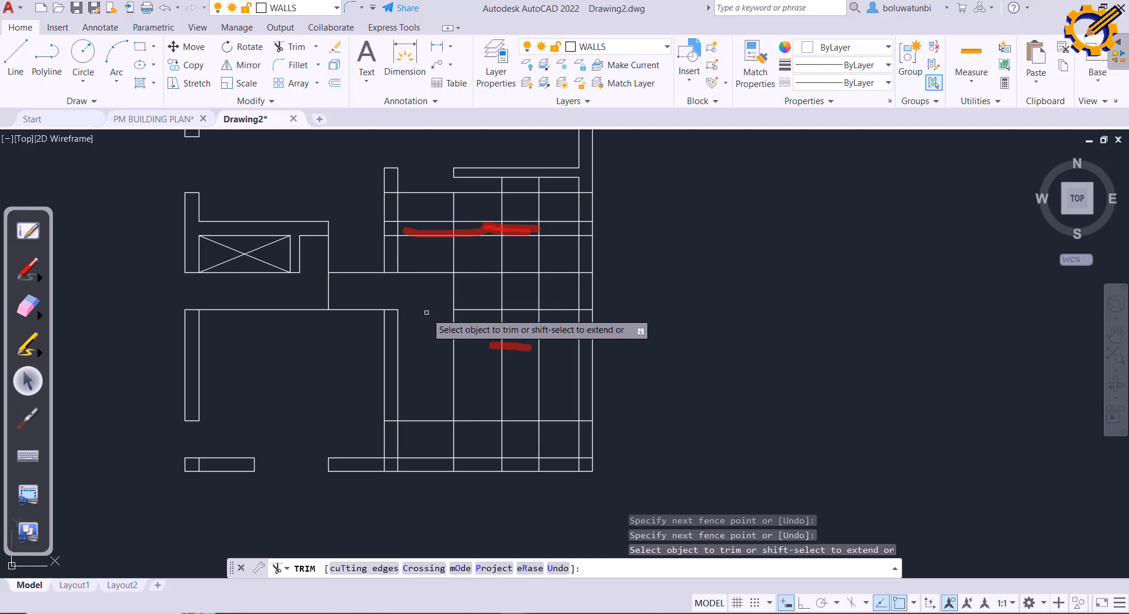
key("ctrl+z")
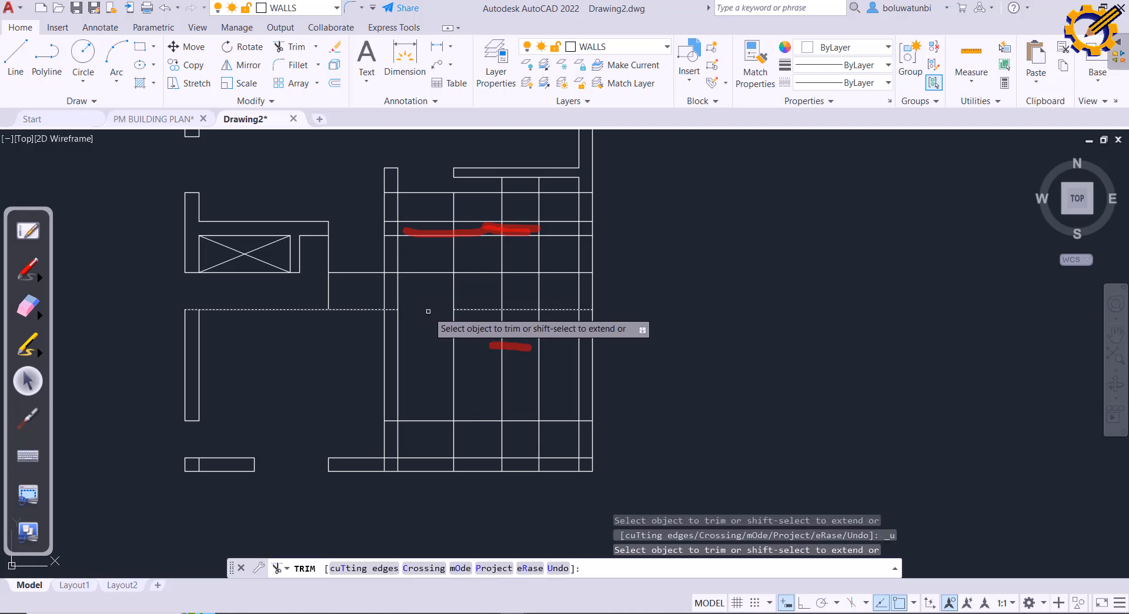
mouse_move(419, 288)
left_mouse_down()
mouse_move(382, 303)
mouse_move(405, 294)
mouse_move(361, 279)
mouse_move(360, 294)
mouse_move(323, 287)
mouse_move(335, 280)
left_mouse_up()
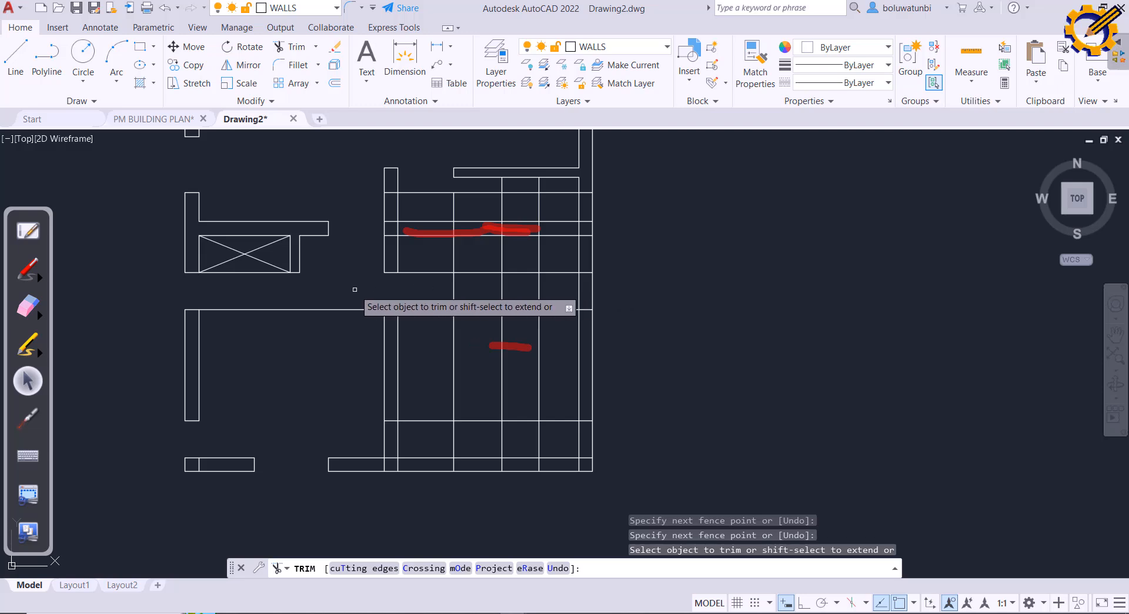
left_click_drag(354, 290, 353, 313)
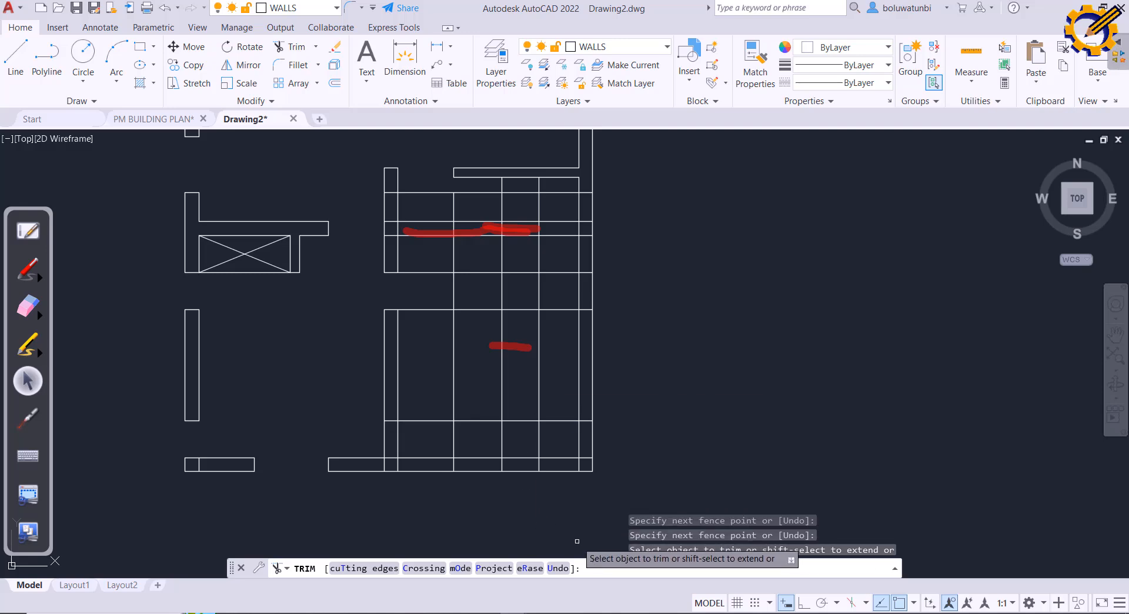
Step: In the PDF floor plan, highlight the lounge's front wall and mark the 225 wall thickness beside the lower end of wall C
left_click(623, 612)
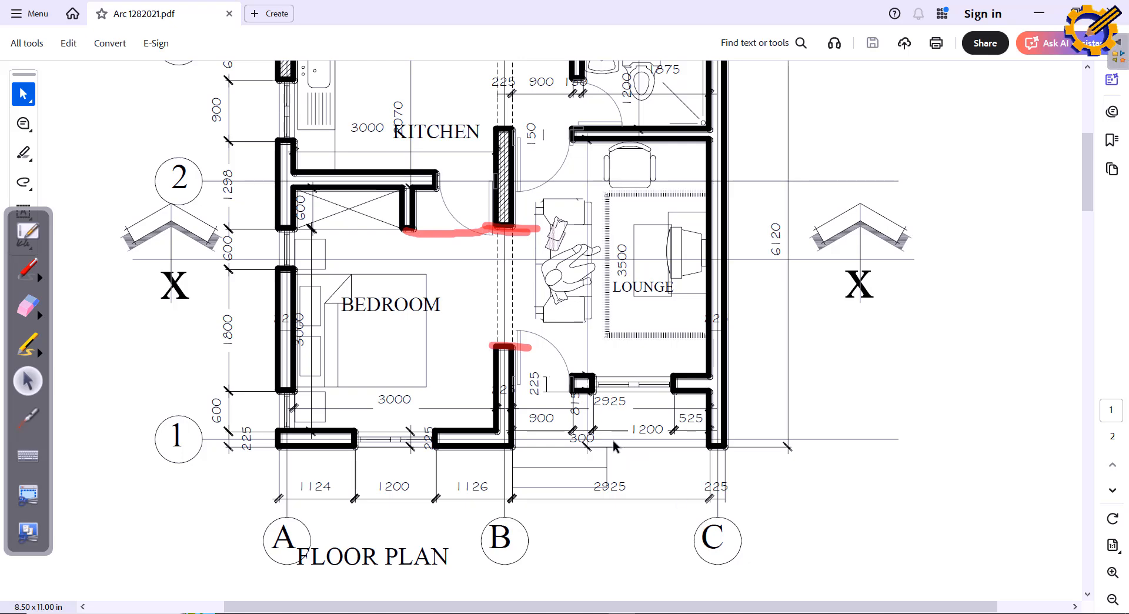
scroll(594, 430, "up", 3, "ctrl")
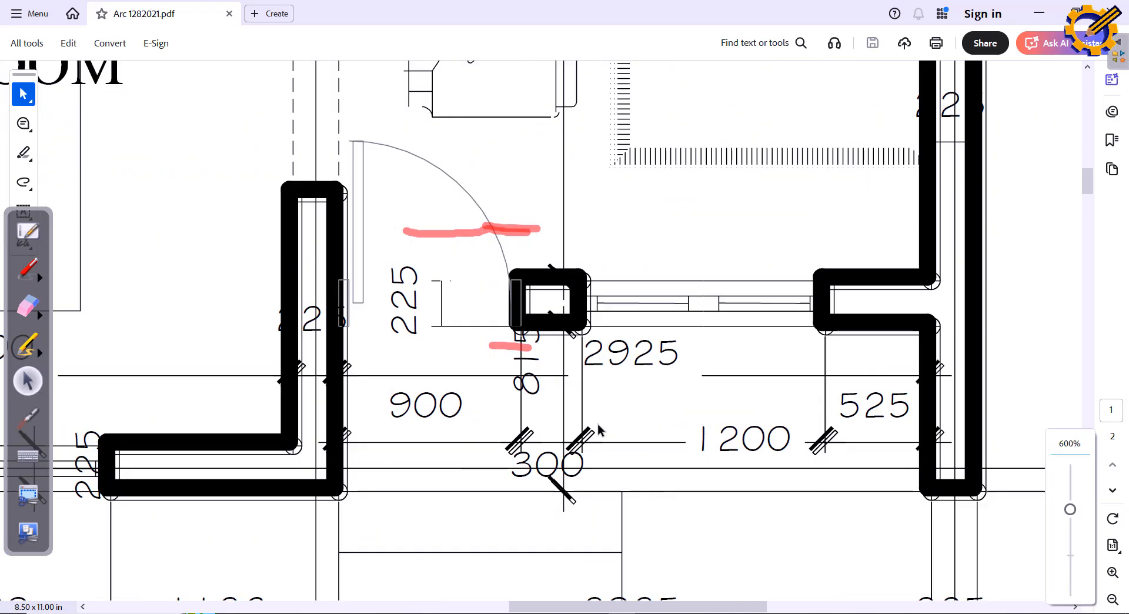
left_click(39, 339)
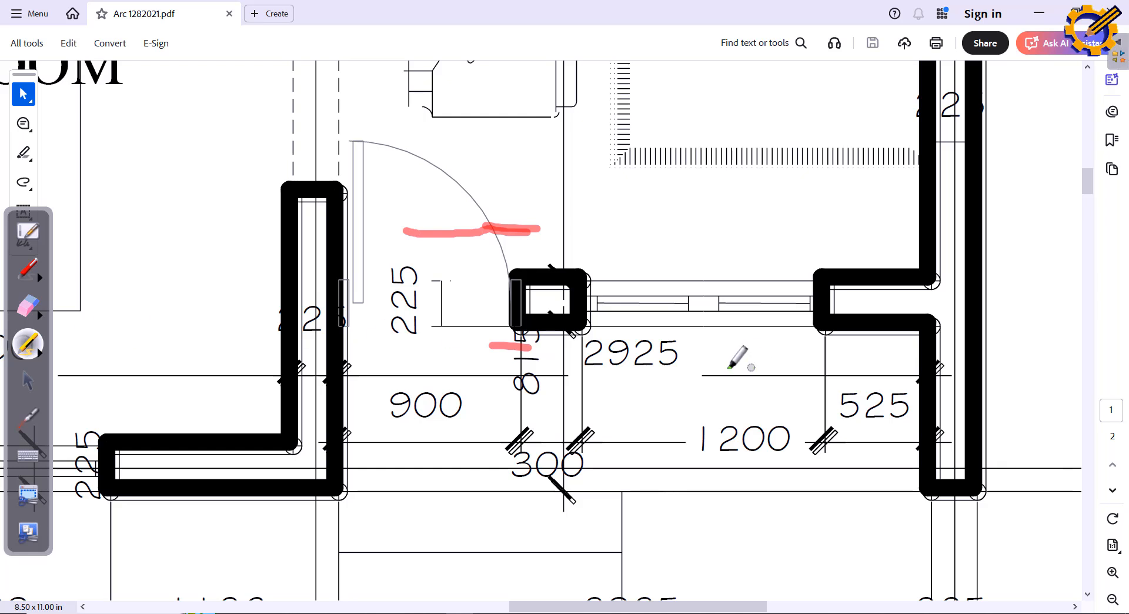
left_click_drag(577, 327, 738, 341)
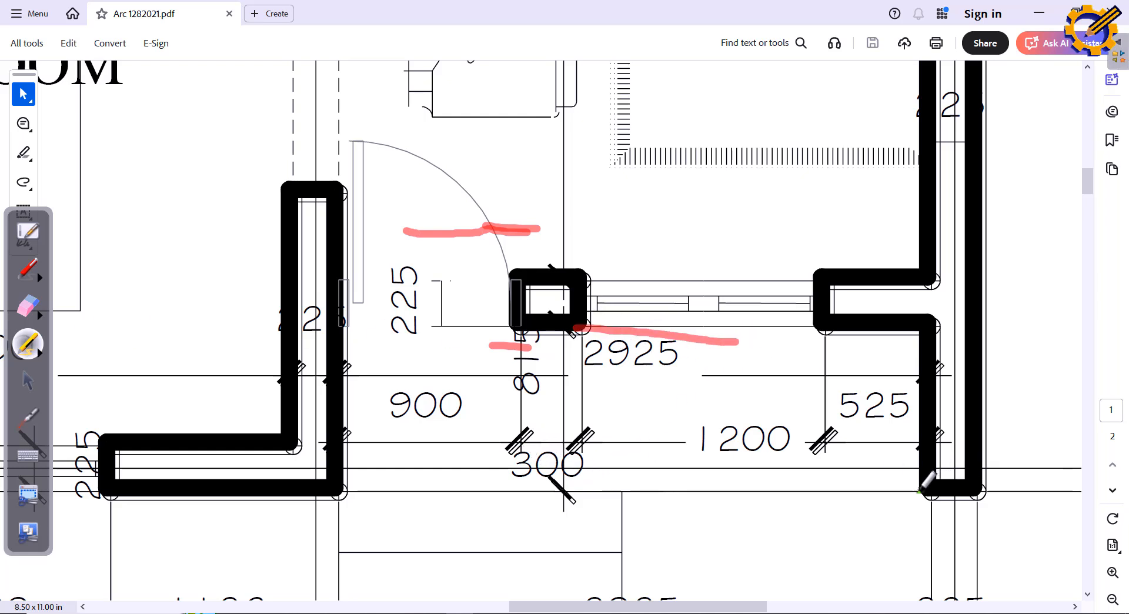
left_click_drag(915, 492, 802, 491)
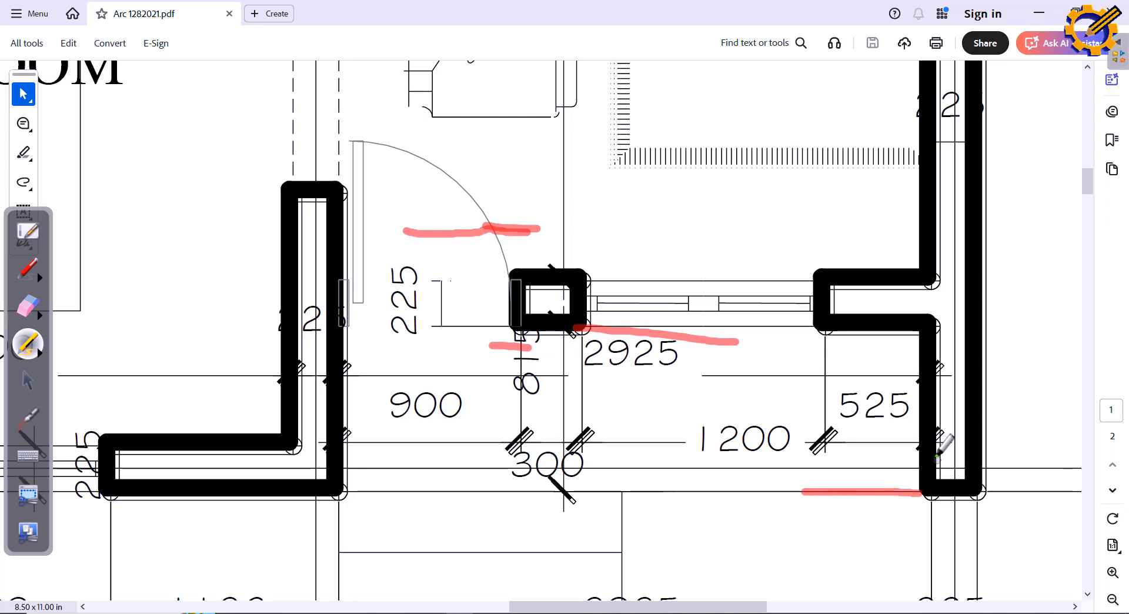
mouse_move(923, 440)
left_mouse_down()
mouse_move(791, 439)
mouse_move(847, 488)
mouse_move(802, 525)
mouse_move(842, 536)
mouse_move(878, 528)
mouse_move(894, 544)
left_mouse_up()
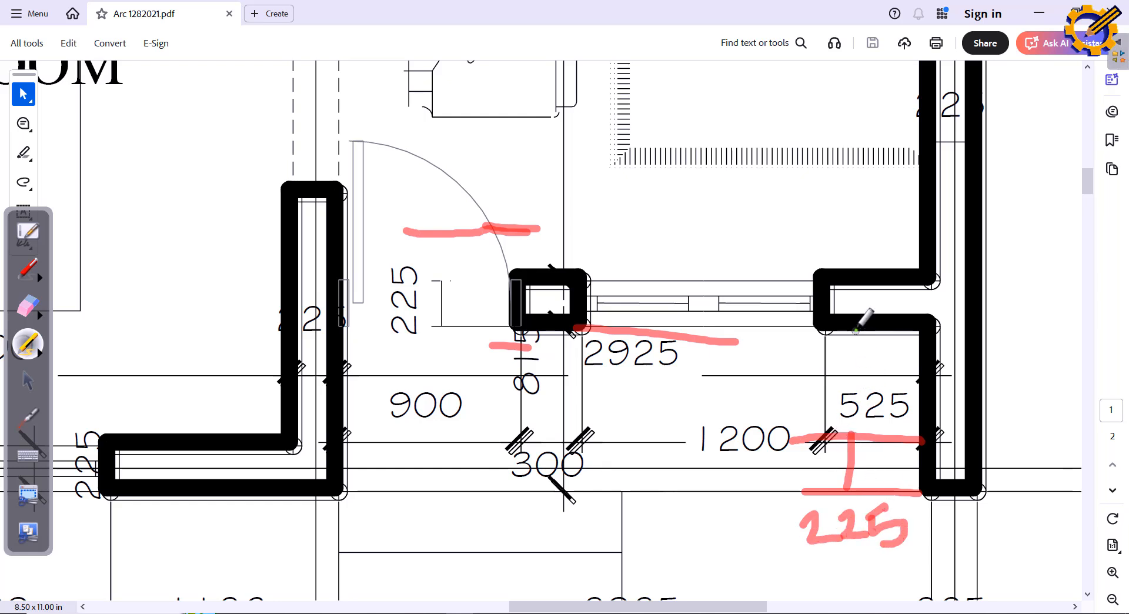
left_click(855, 330)
left_click(28, 379)
scroll(716, 361, "down", 2, "ctrl")
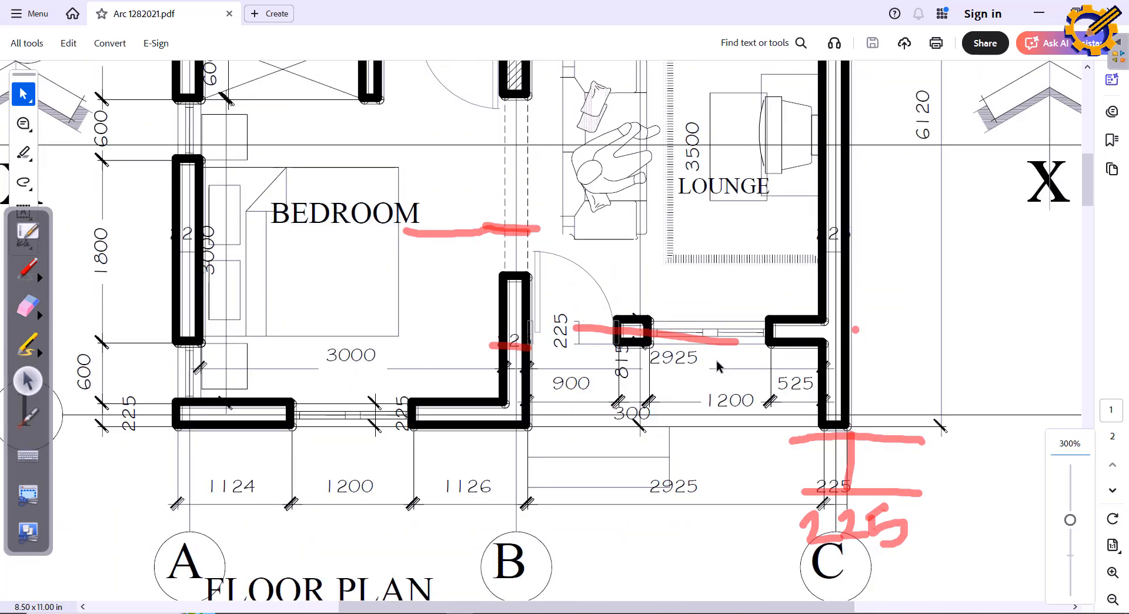
scroll(716, 364, "down", 1, "ctrl")
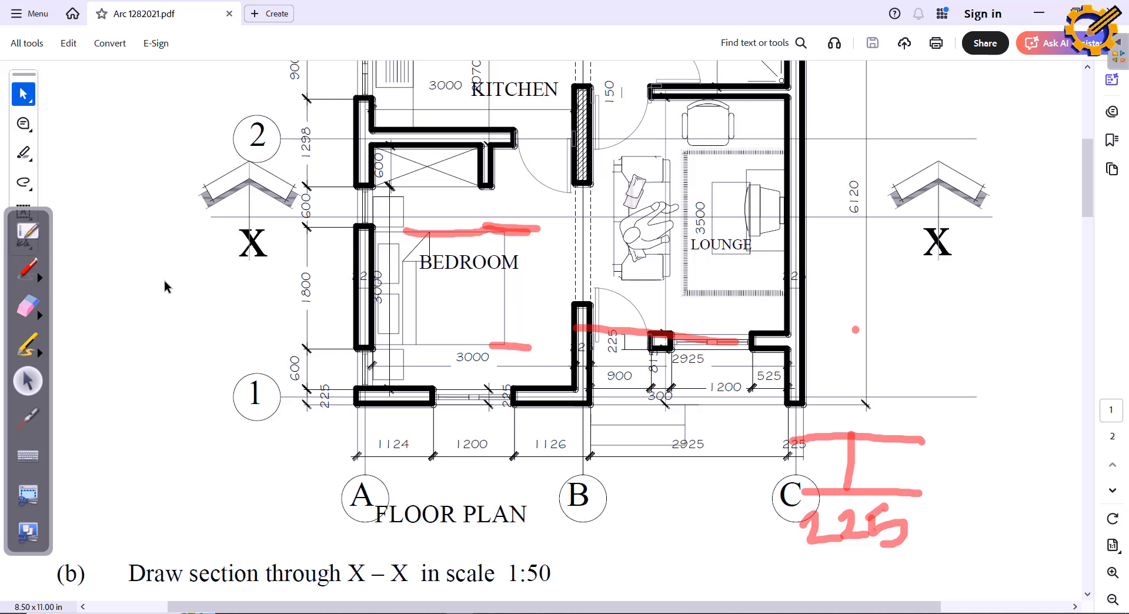
Step: Erase the highlighter marks over the bedroom, the lounge's front wall and the 225 note near grid C
left_click(27, 307)
left_click_drag(353, 241, 506, 229)
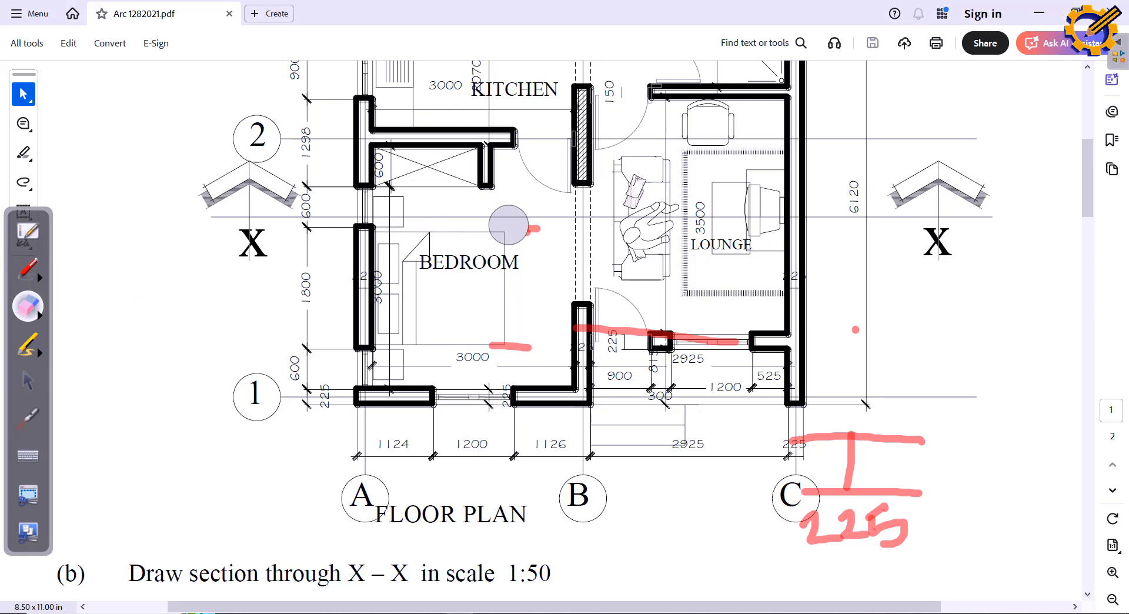
mouse_move(537, 269)
left_mouse_down()
mouse_move(723, 345)
mouse_move(697, 346)
mouse_move(865, 338)
mouse_move(909, 454)
mouse_move(831, 480)
mouse_move(876, 518)
mouse_move(822, 538)
mouse_move(815, 502)
left_mouse_up()
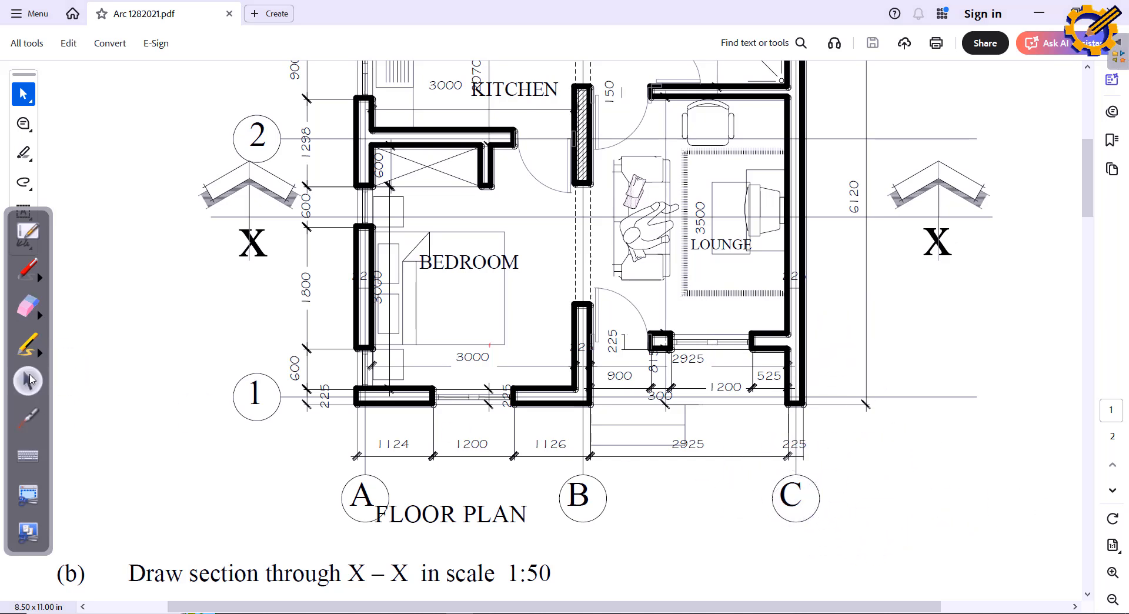
left_click(29, 380)
Step: Mark the setback of the lounge's front wall, circle its 815 dimension, and mark the width of the short wall between door and window
scroll(700, 420, "up", 3, "ctrl")
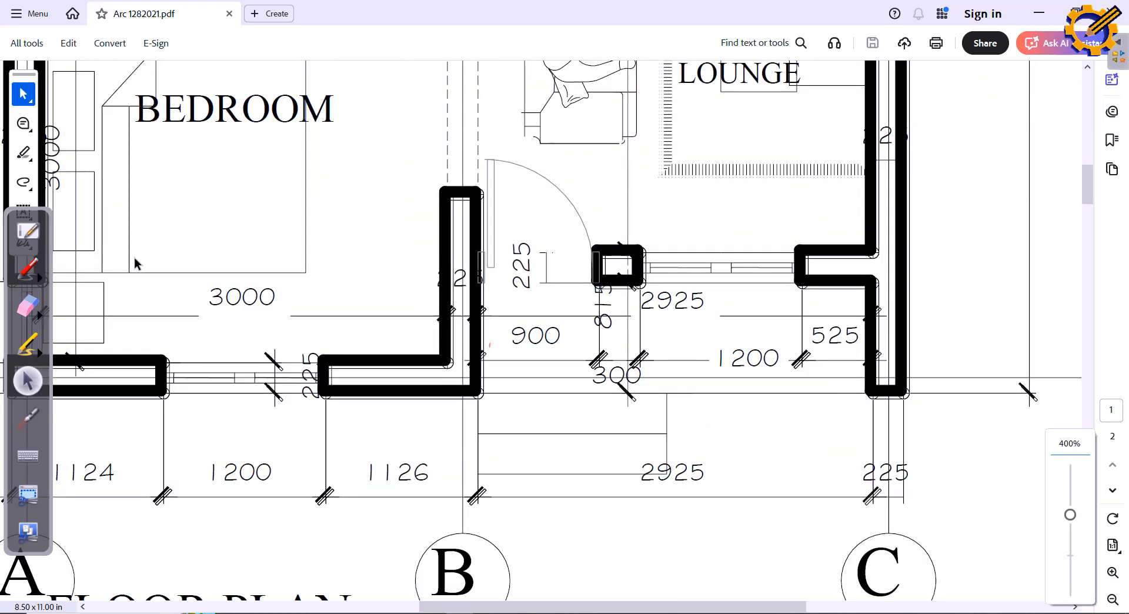
left_click(32, 347)
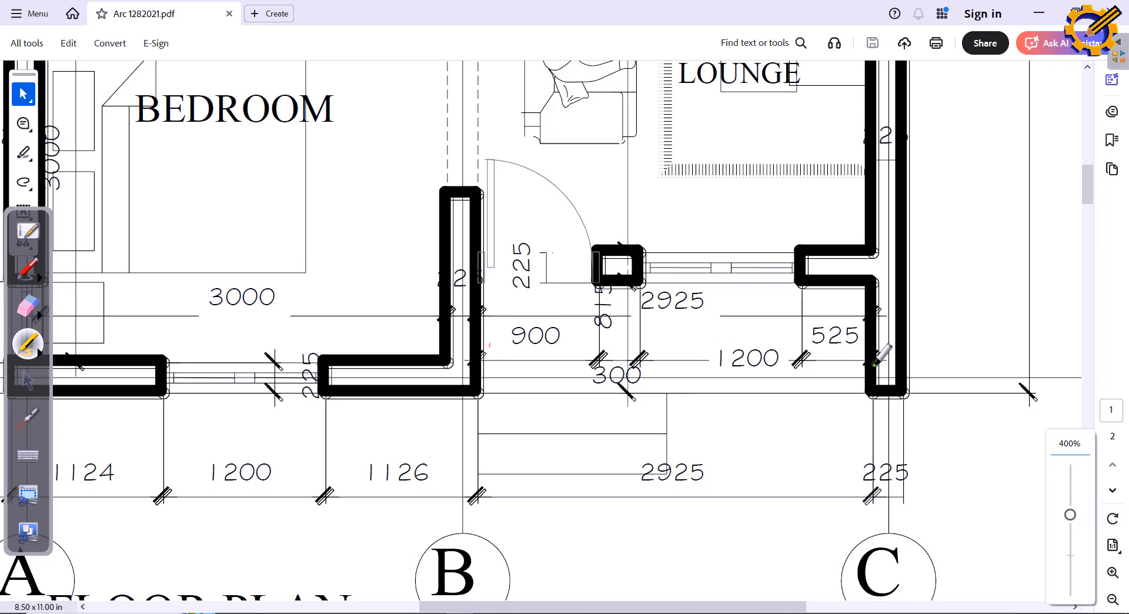
mouse_move(788, 360)
left_mouse_down()
mouse_move(869, 363)
mouse_move(811, 393)
mouse_move(824, 389)
mouse_move(821, 281)
left_mouse_up()
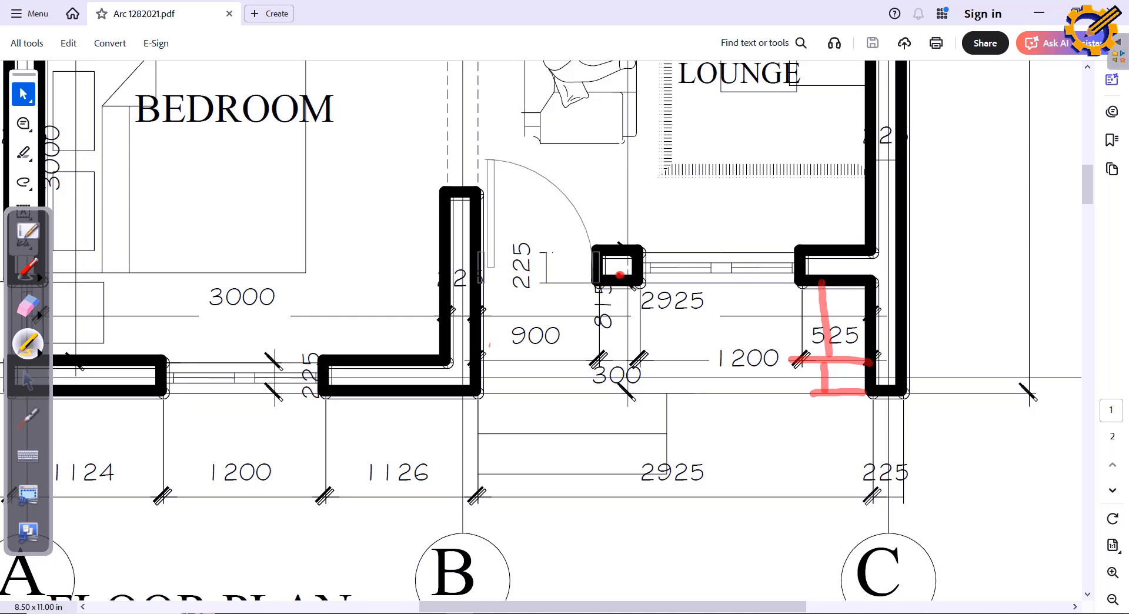
mouse_move(623, 274)
left_mouse_down()
mouse_move(581, 300)
mouse_move(588, 355)
mouse_move(630, 306)
mouse_move(614, 277)
left_mouse_up()
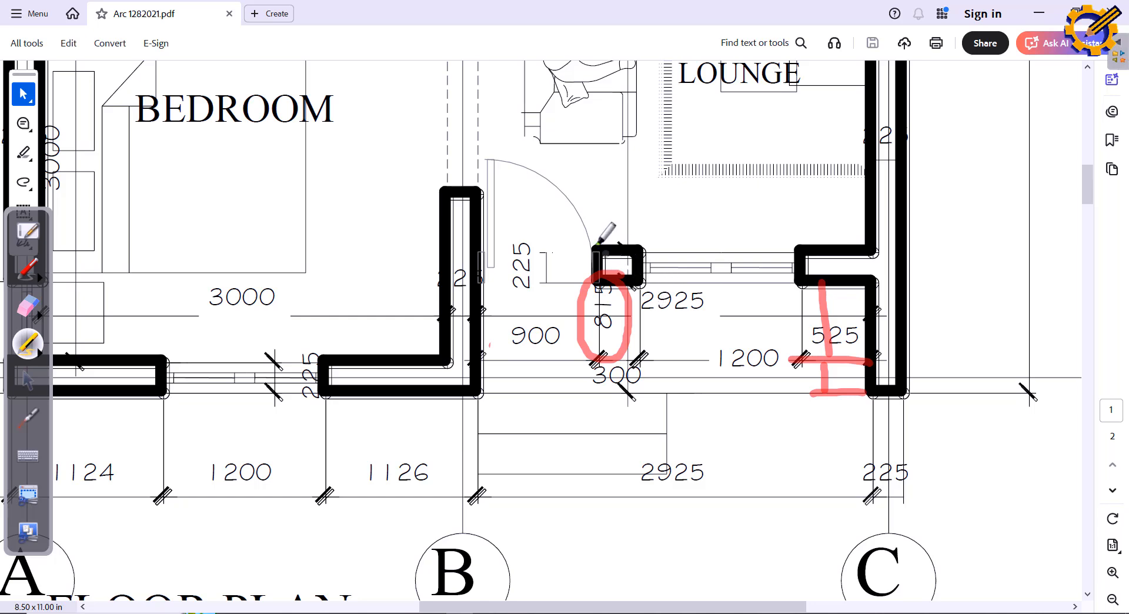
left_click_drag(587, 197, 591, 257)
left_click_drag(637, 201, 645, 249)
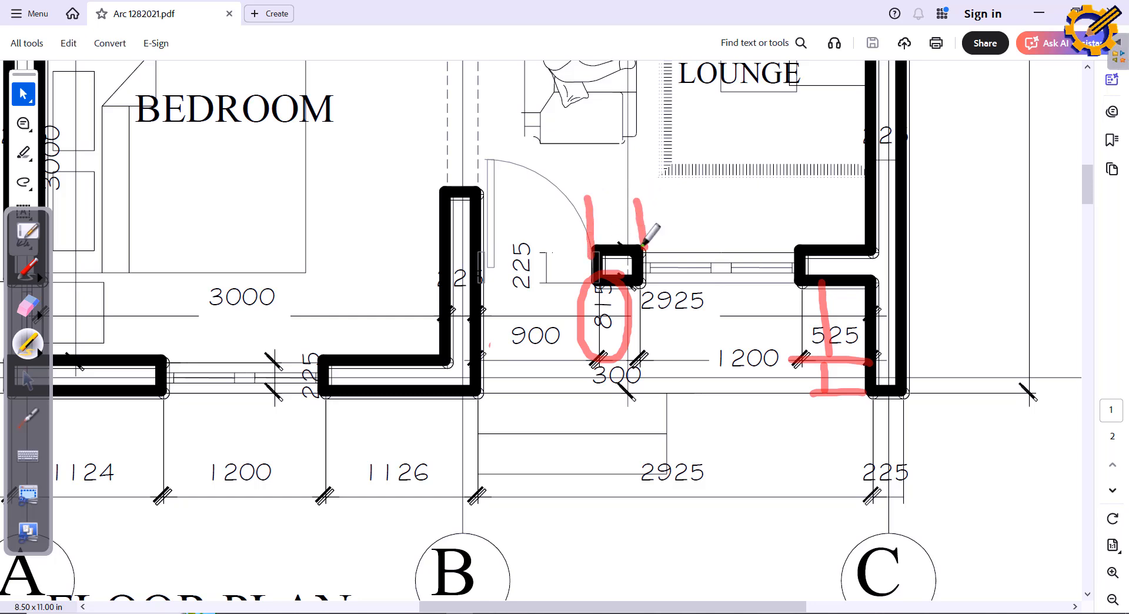
left_click_drag(590, 226, 642, 225)
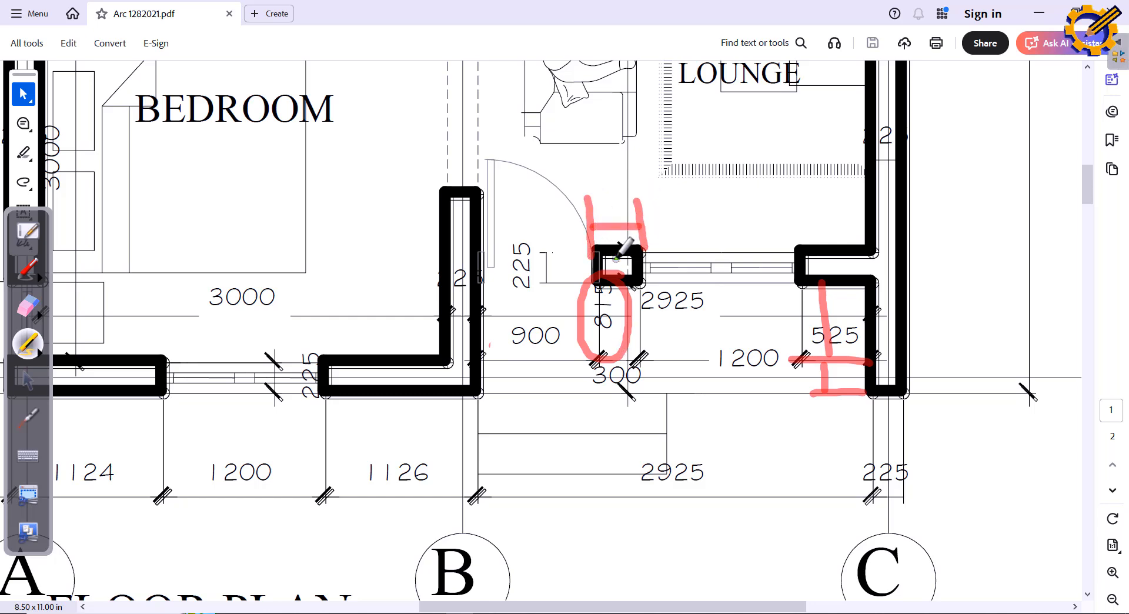
Step: Erase the highlighter marks around the 815 dimension, the short wall and the setback
left_click(27, 305)
mouse_move(588, 206)
left_mouse_down()
mouse_move(612, 209)
mouse_move(645, 259)
mouse_move(743, 327)
mouse_move(901, 385)
mouse_move(821, 373)
mouse_move(806, 318)
left_mouse_up()
left_click(28, 385)
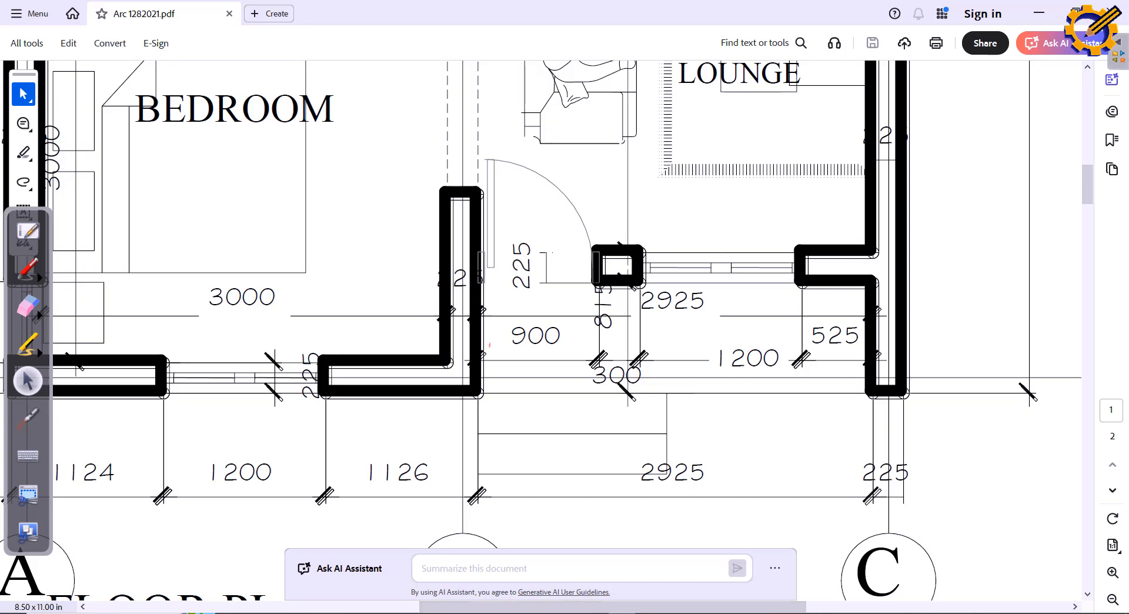
Step: In AutoCAD, offset the upper line of the bottom wall 815 upward to place the lounge's front wall
key("alt+Tab")
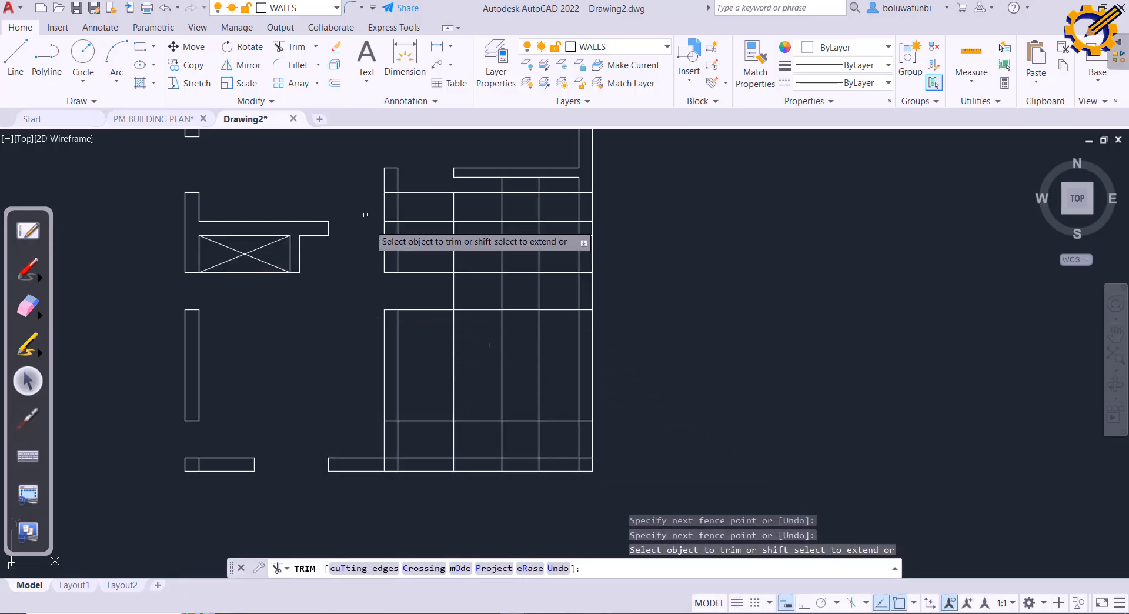
key("Escape")
left_click(334, 83)
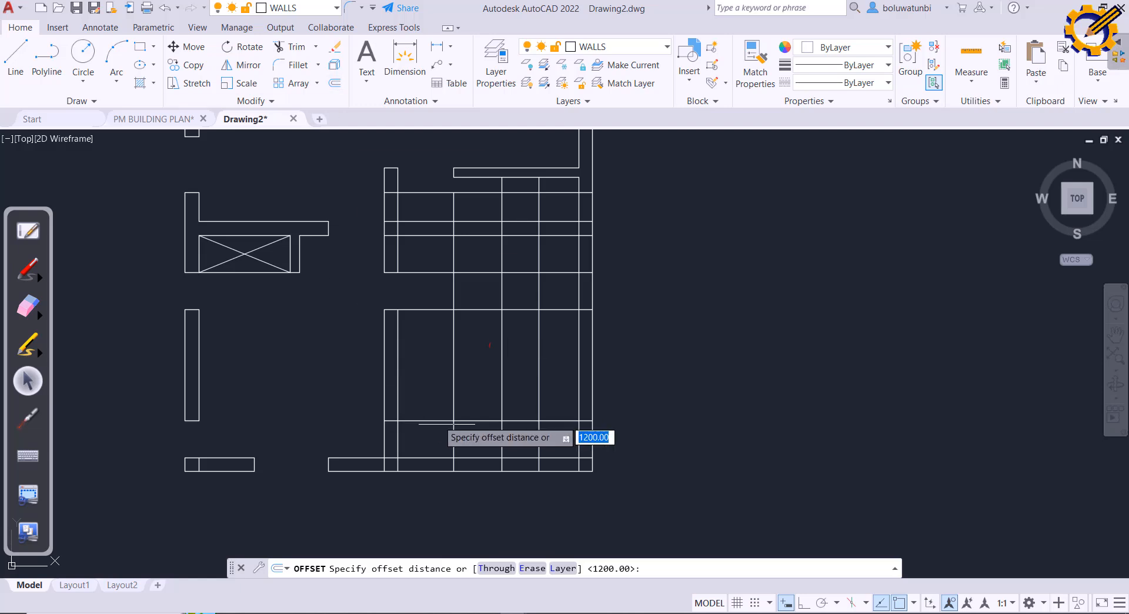
type("815")
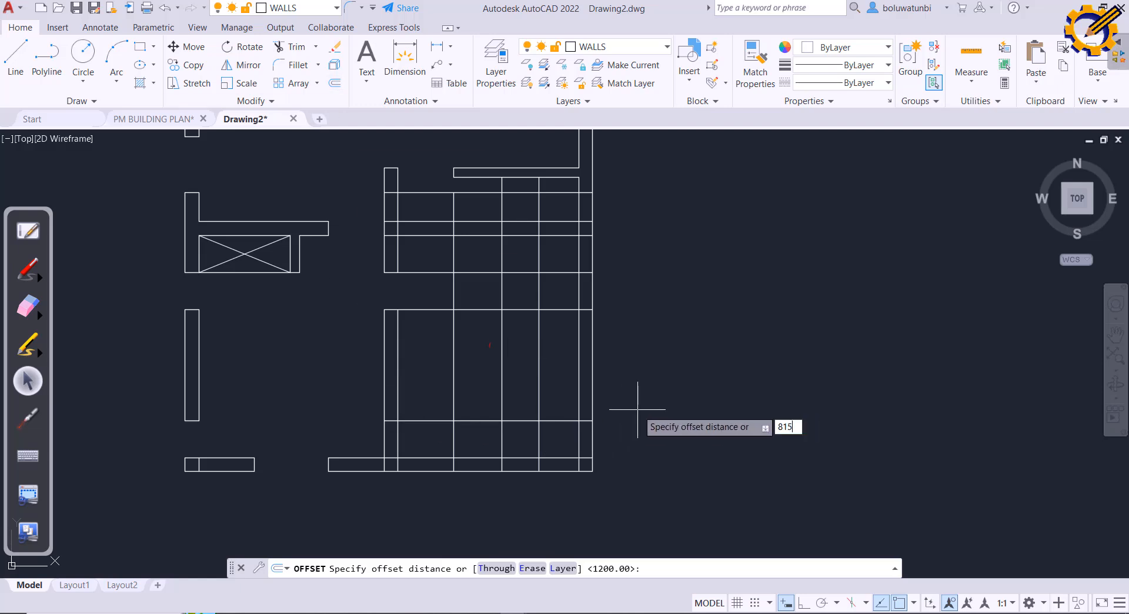
key("Return")
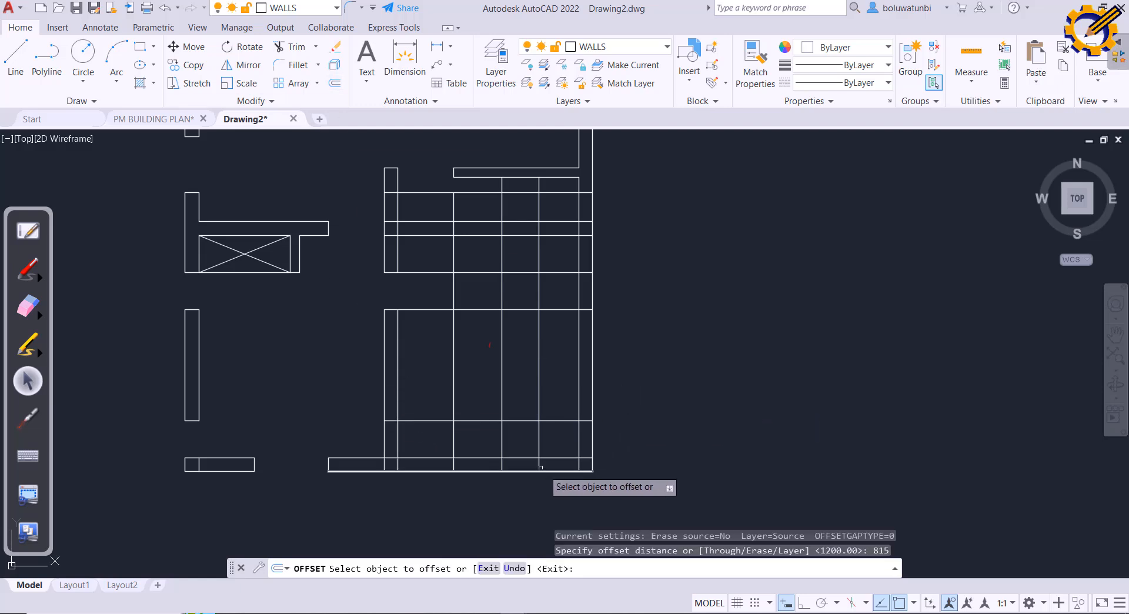
left_click(468, 458)
left_click(517, 399)
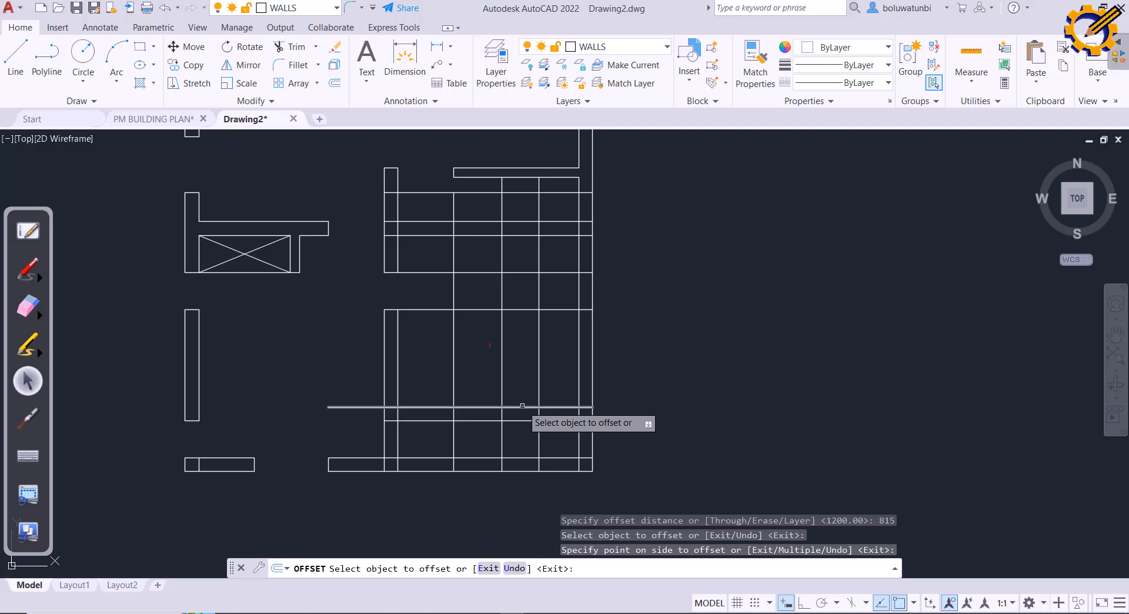
Step: Offset the new front wall line 225 upward and erase the old horizontal line just below the pair
left_click(522, 406)
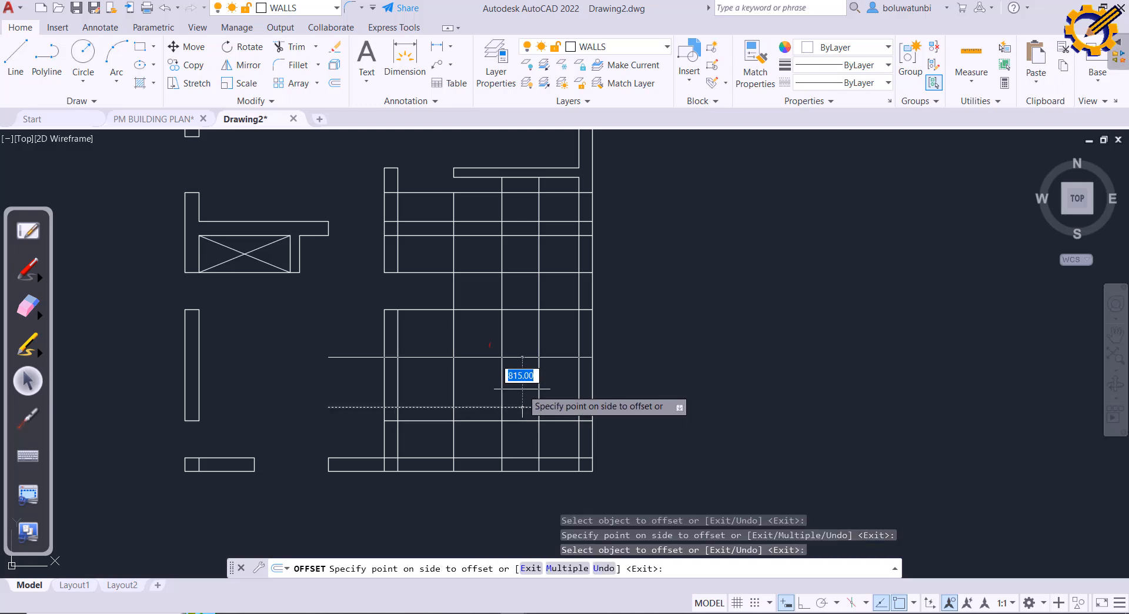
type("225")
key("Return")
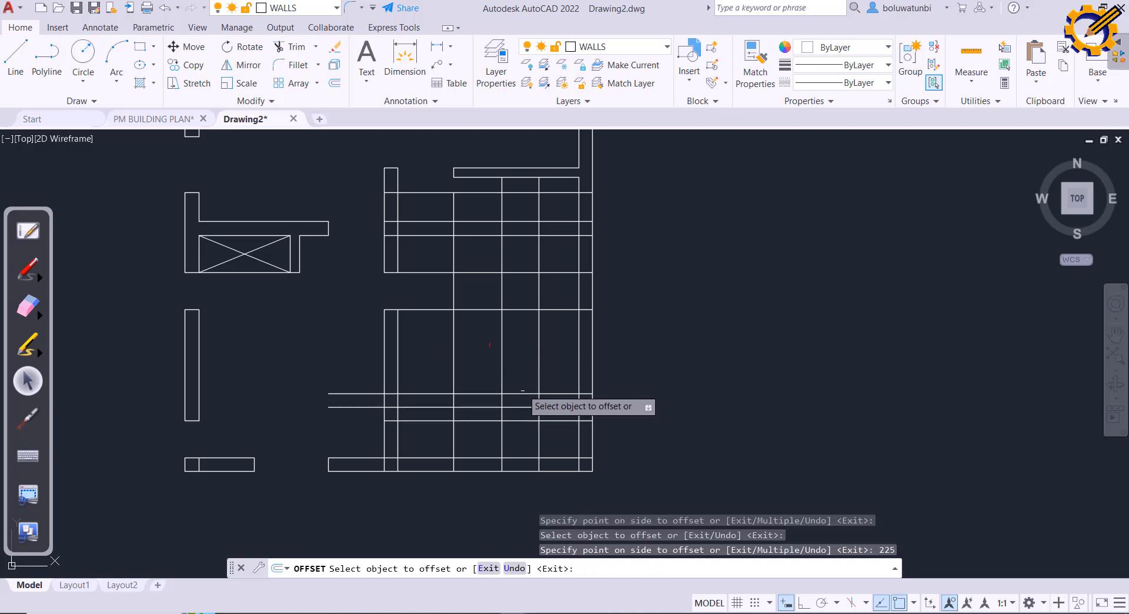
key("Escape")
left_click(522, 420)
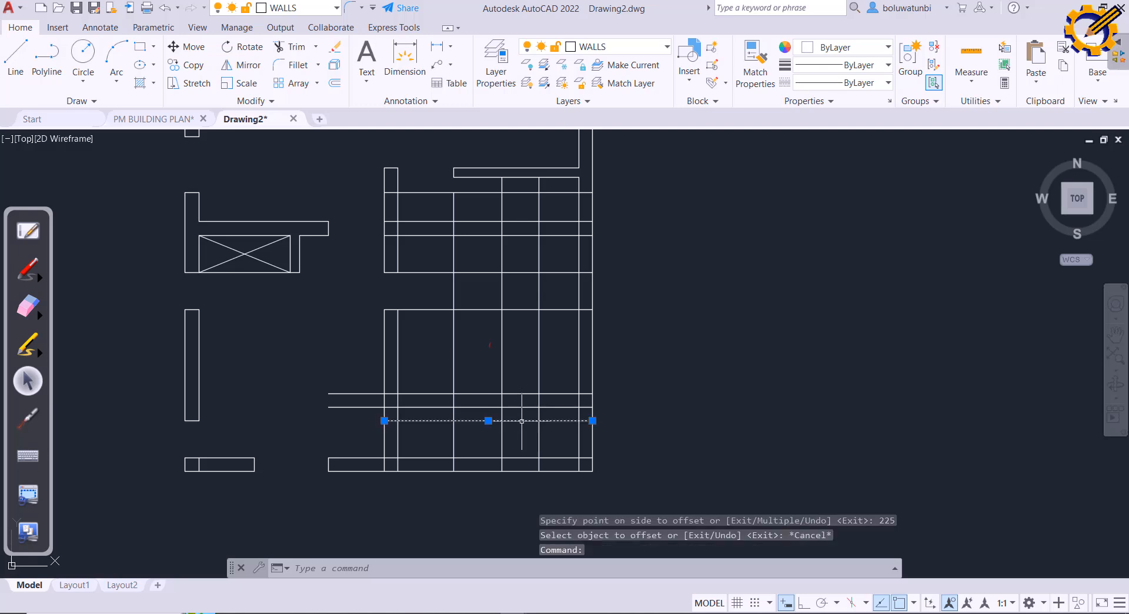
key("Delete")
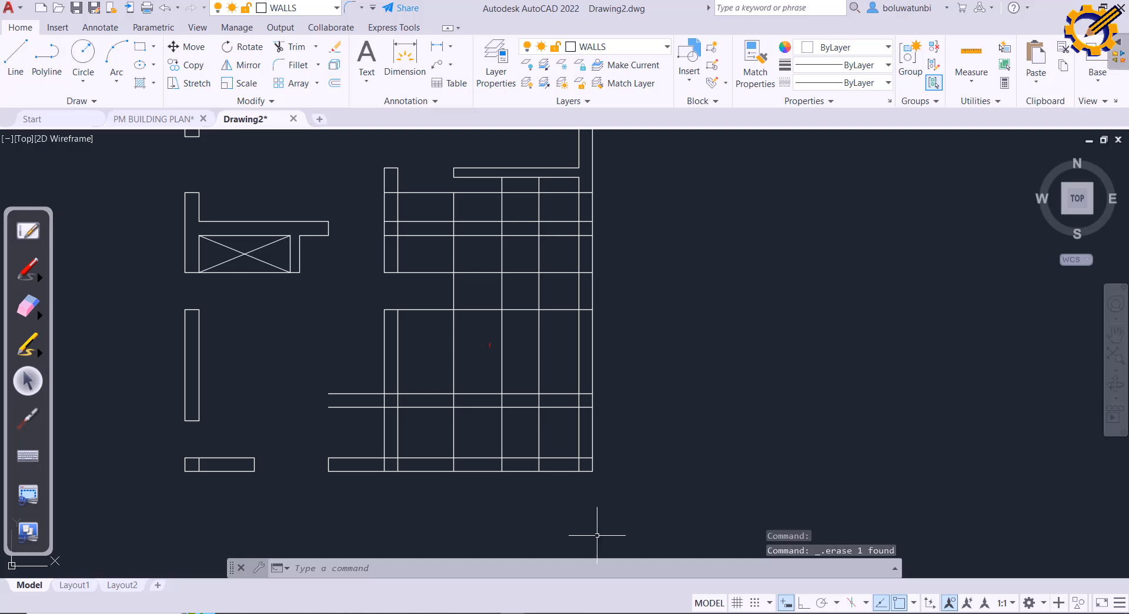
Step: After checking the lounge entrance in the PDF plan, trim the horizontal lines above the bottom wall between the partition and the adjacent vertical line
left_click(596, 613)
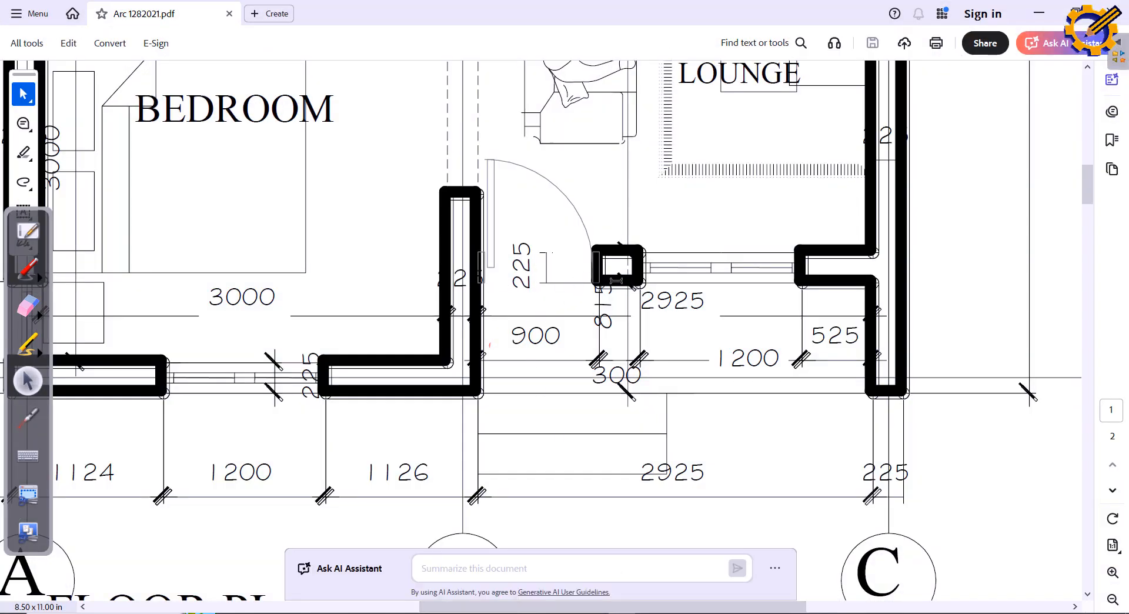
left_click(618, 613)
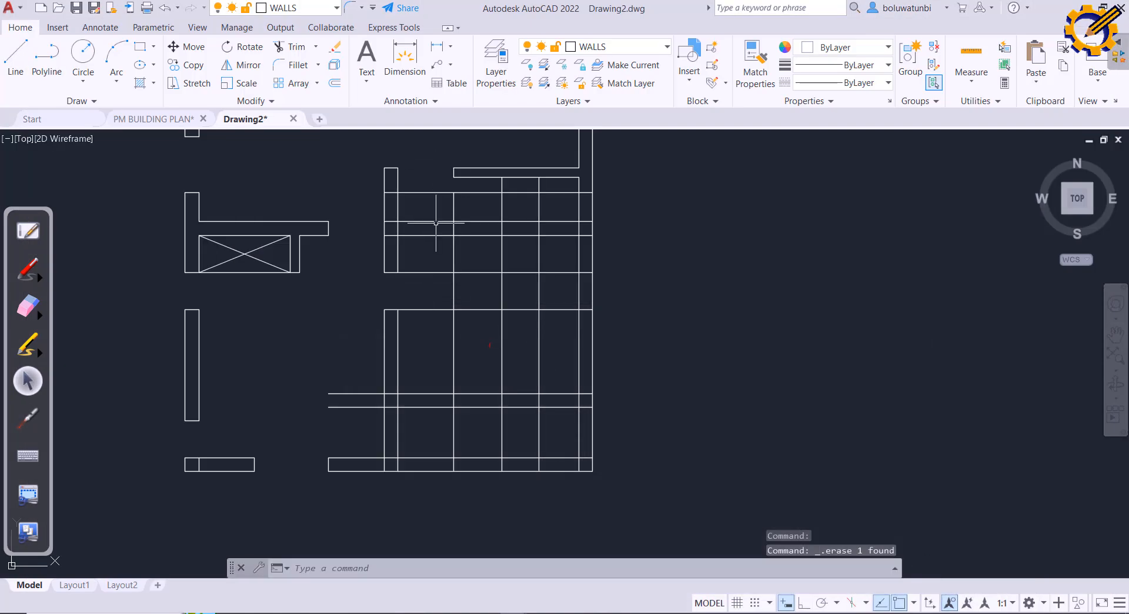
left_click(618, 612)
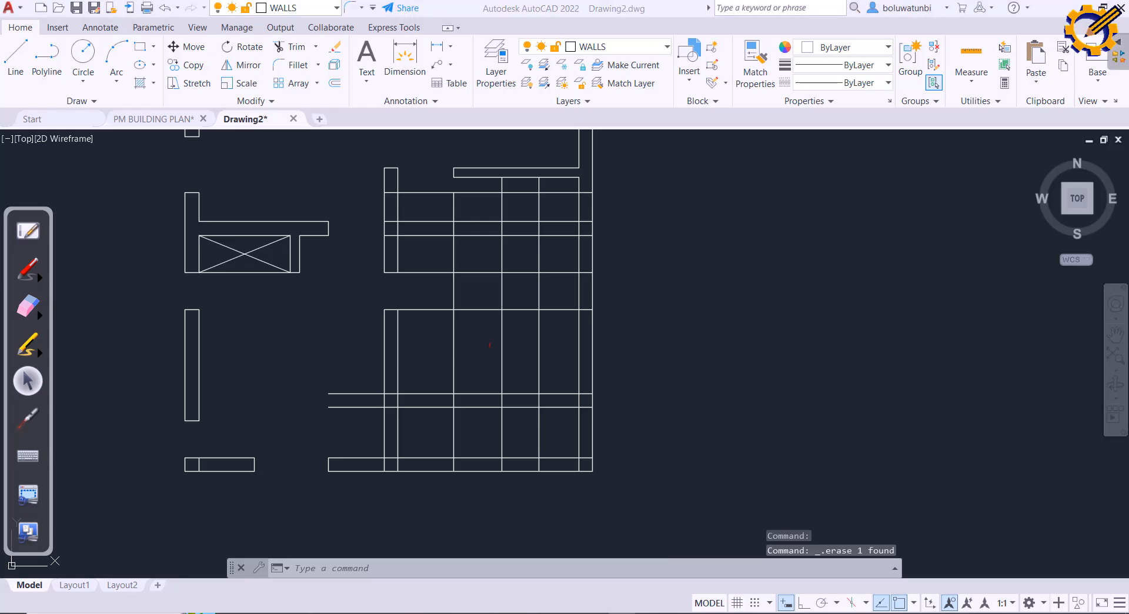
left_click(616, 612)
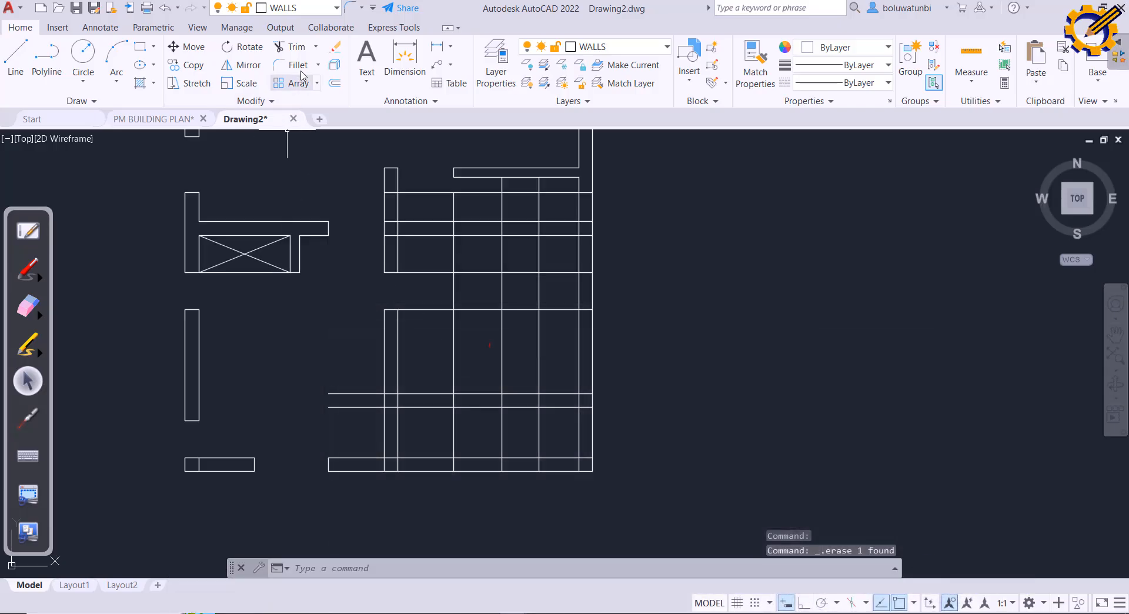
left_click(290, 46)
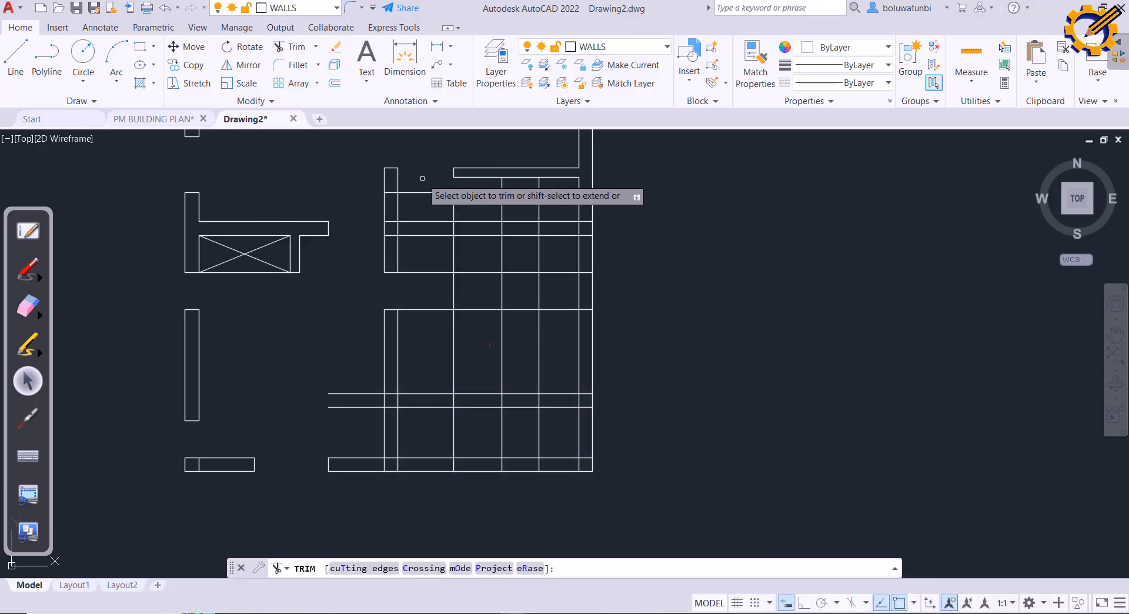
left_click(422, 178)
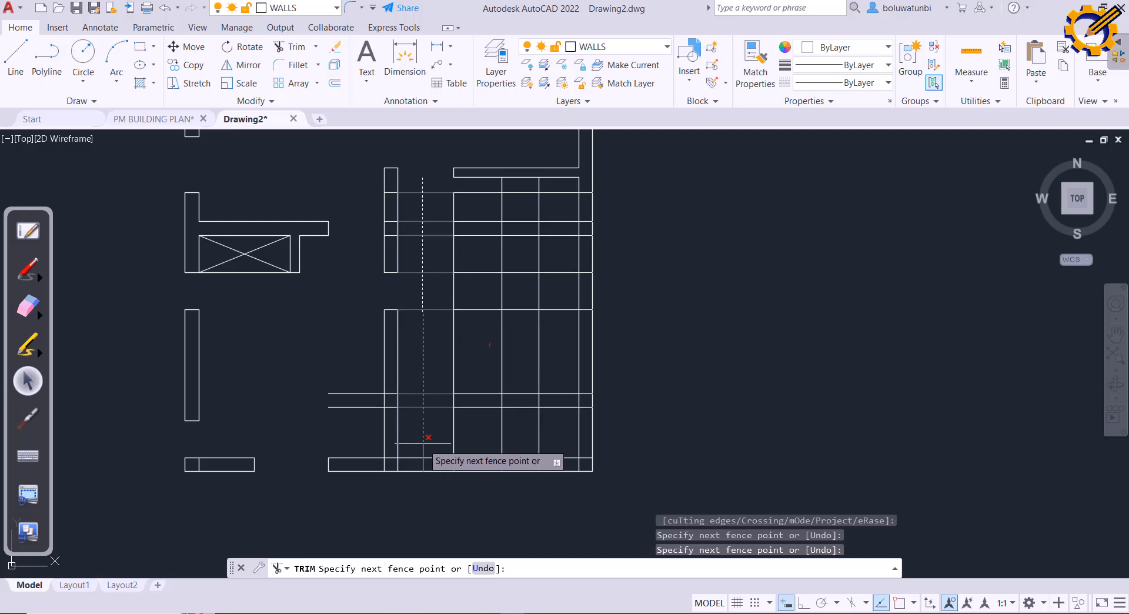
key("Return")
key("Escape")
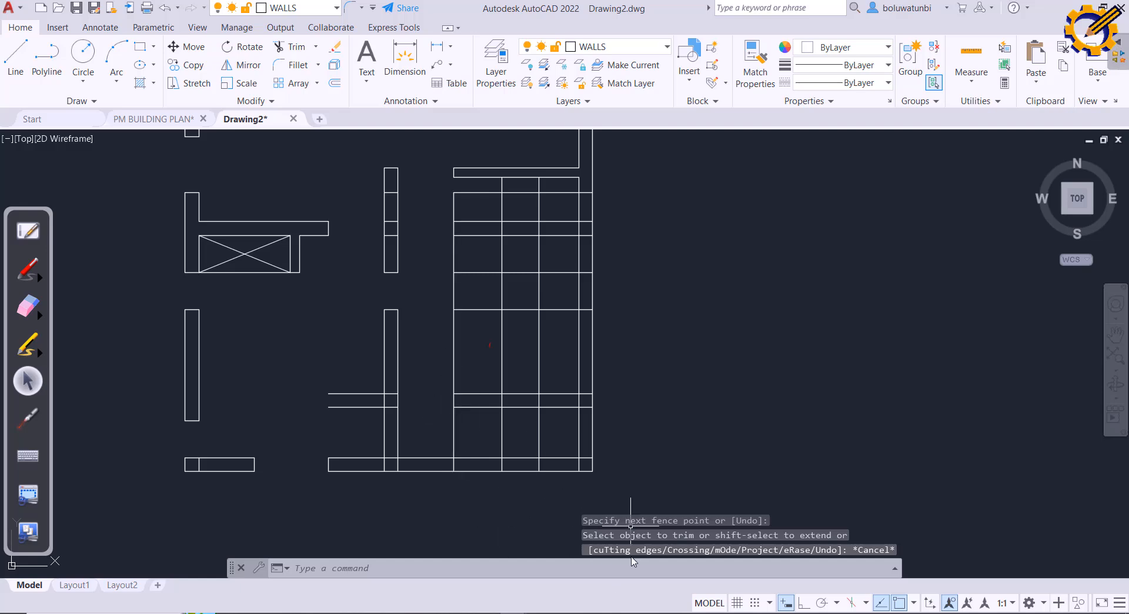
Step: Consult the PDF plan and offset the vertical line on the far side of the entrance door gap 300 to the right in AutoCAD
left_click(624, 612)
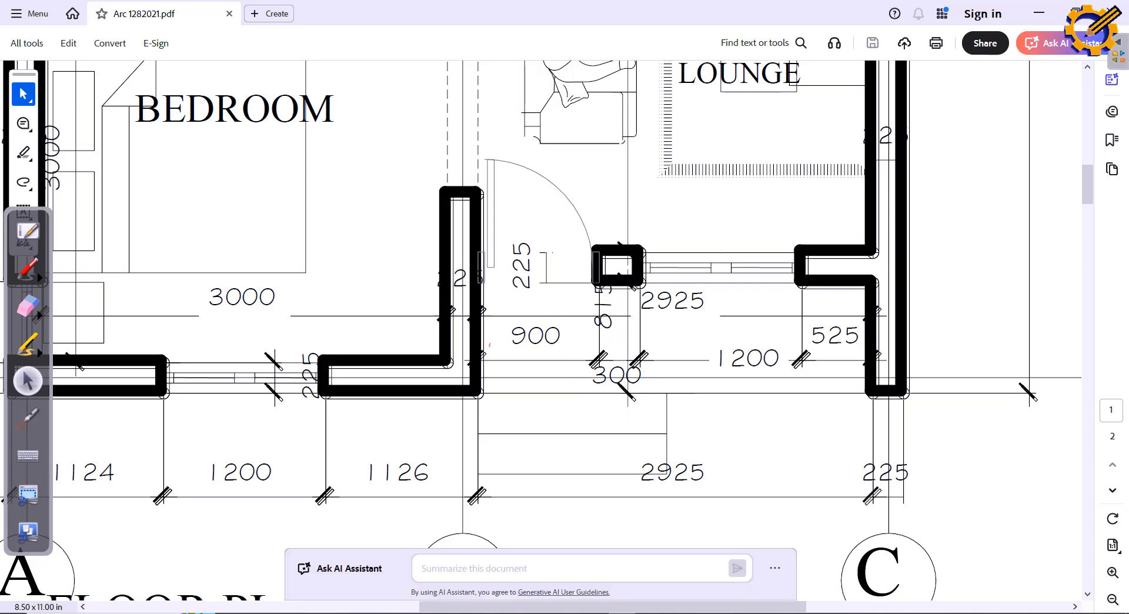
left_click(622, 613)
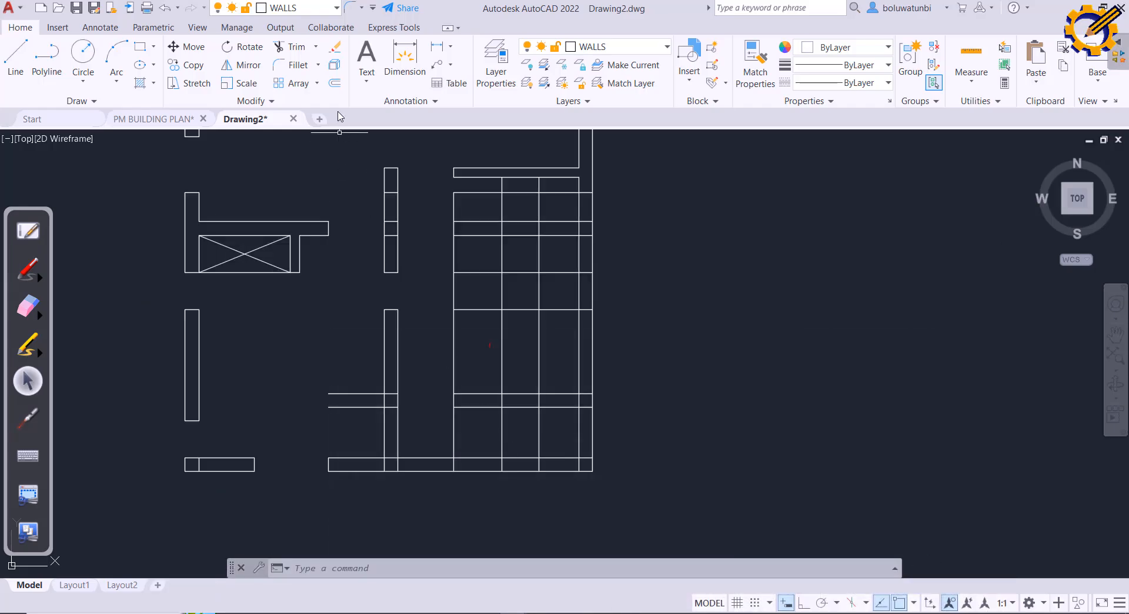
left_click(334, 83)
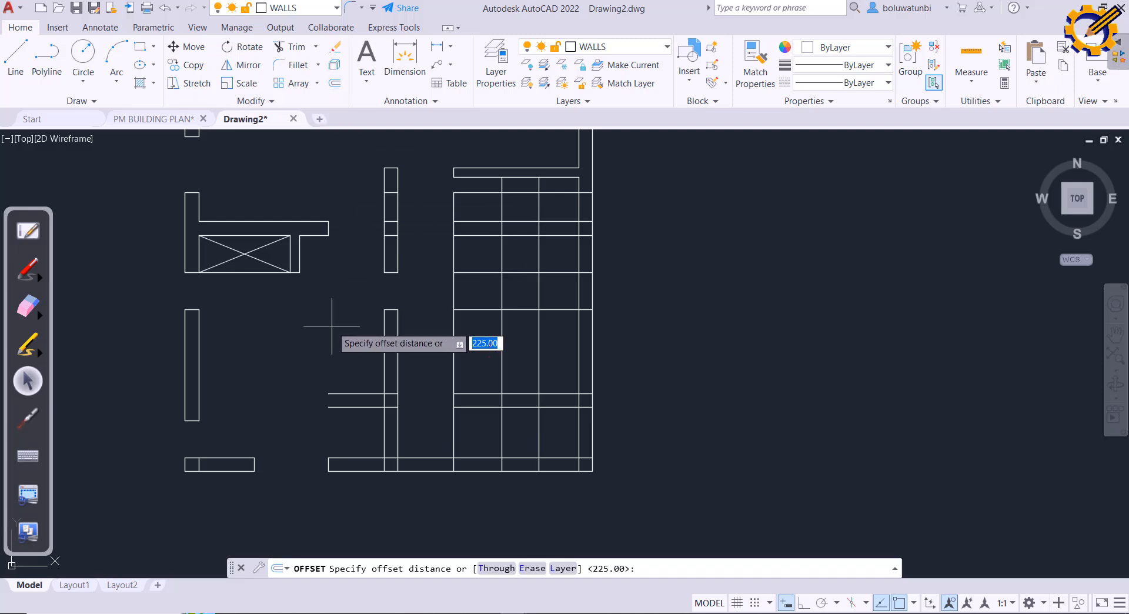
type("300")
key("Return")
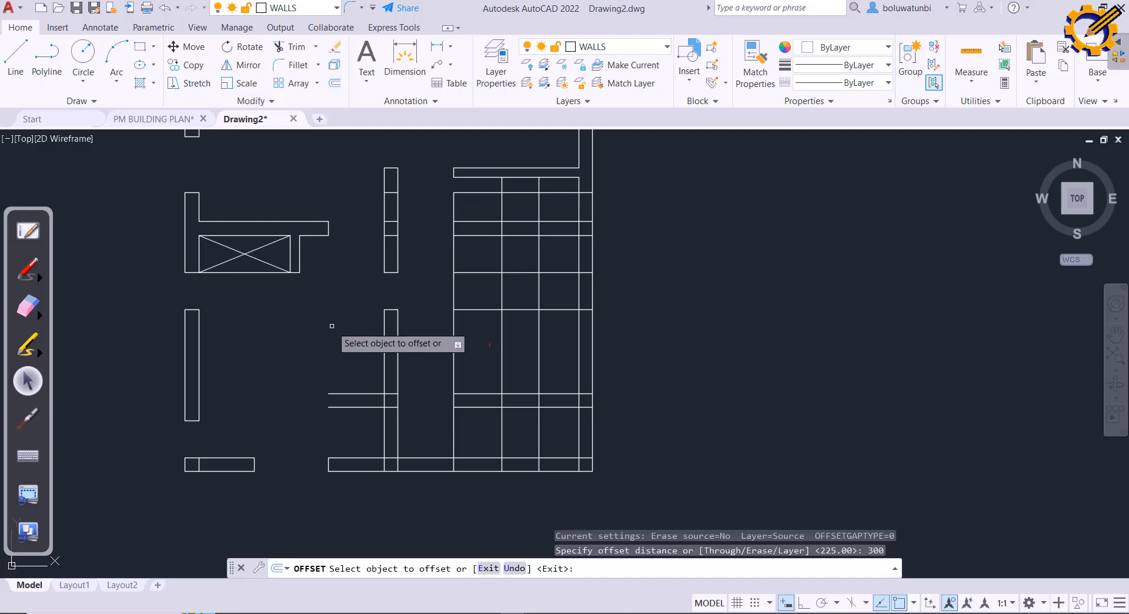
left_click(455, 416)
left_click(473, 415)
key("Escape")
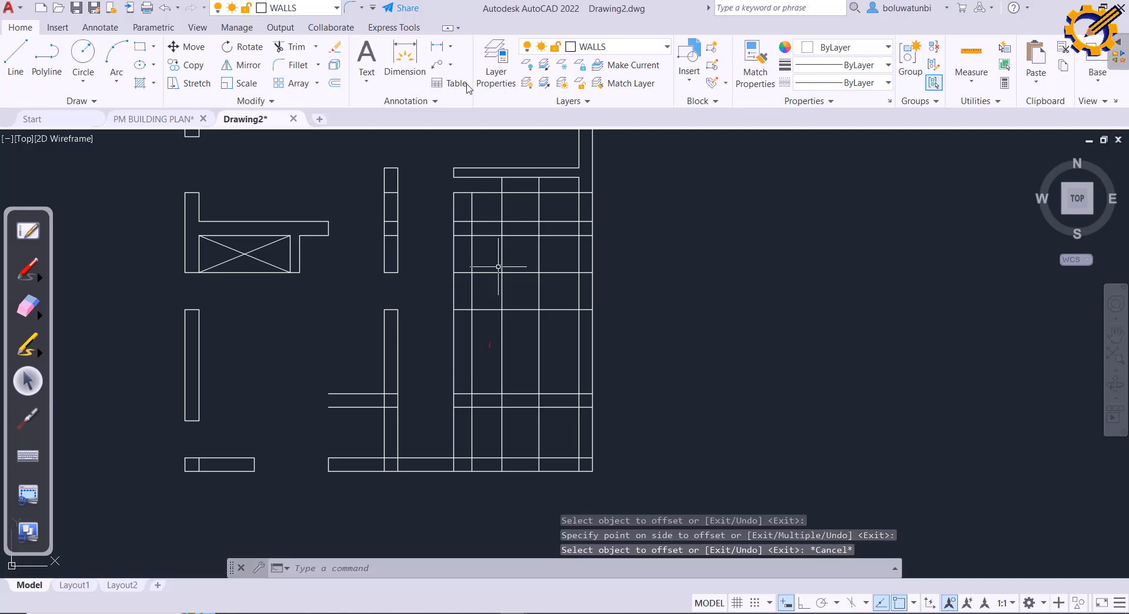
Step: Trim the two short-wall verticals above and below the lounge's front wall, and check the neighbouring window's width in the PDF plan
left_click(293, 46)
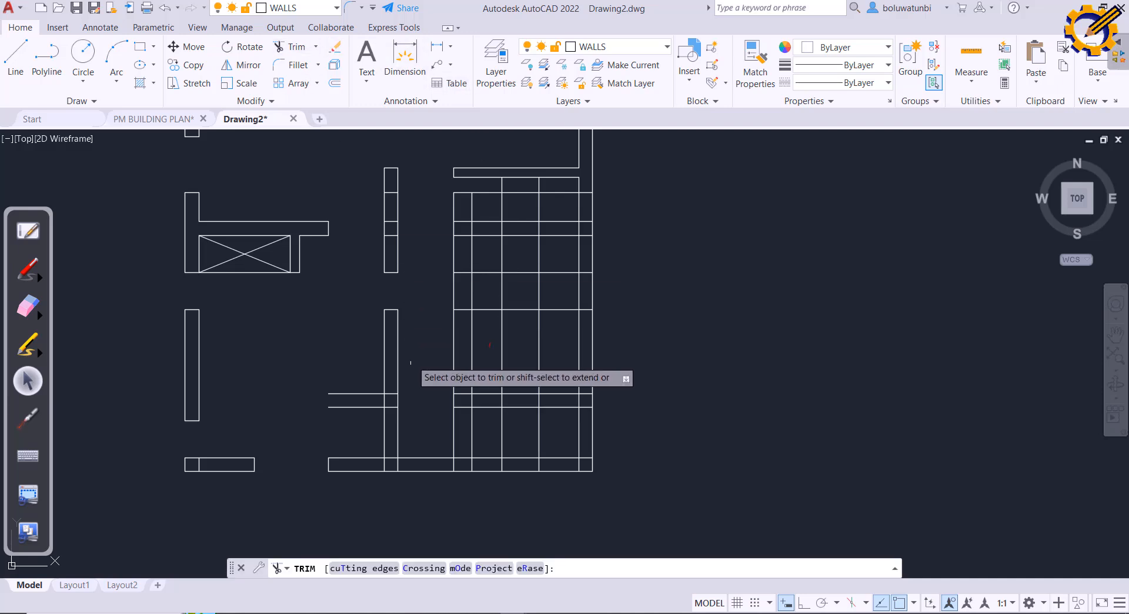
left_click_drag(410, 363, 477, 356)
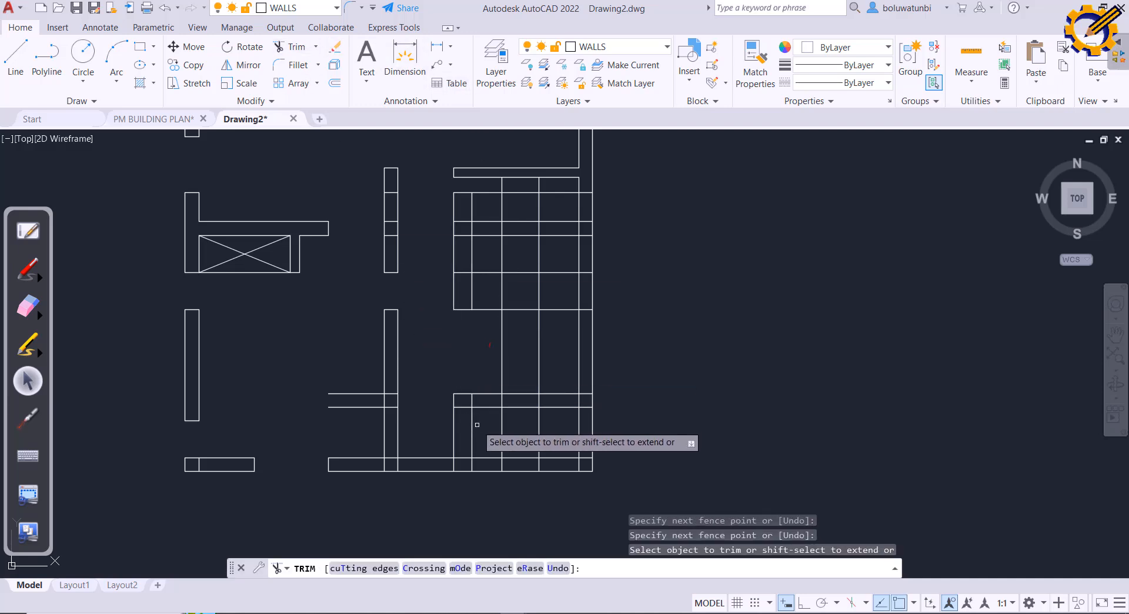
mouse_move(477, 425)
left_mouse_down()
mouse_move(449, 430)
mouse_move(478, 421)
left_mouse_up()
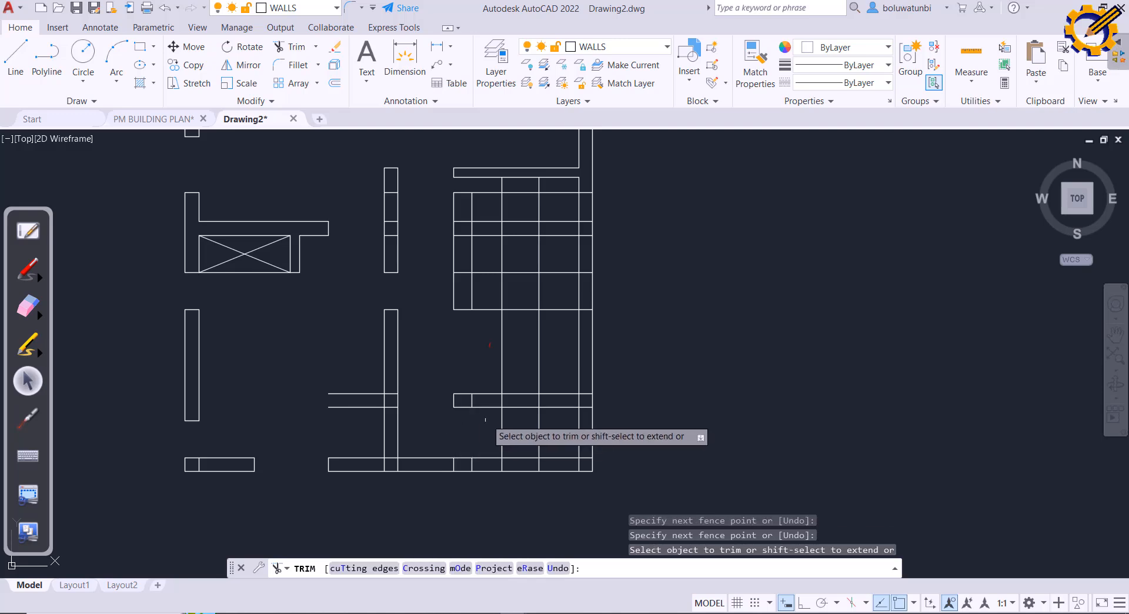
key("alt+Tab")
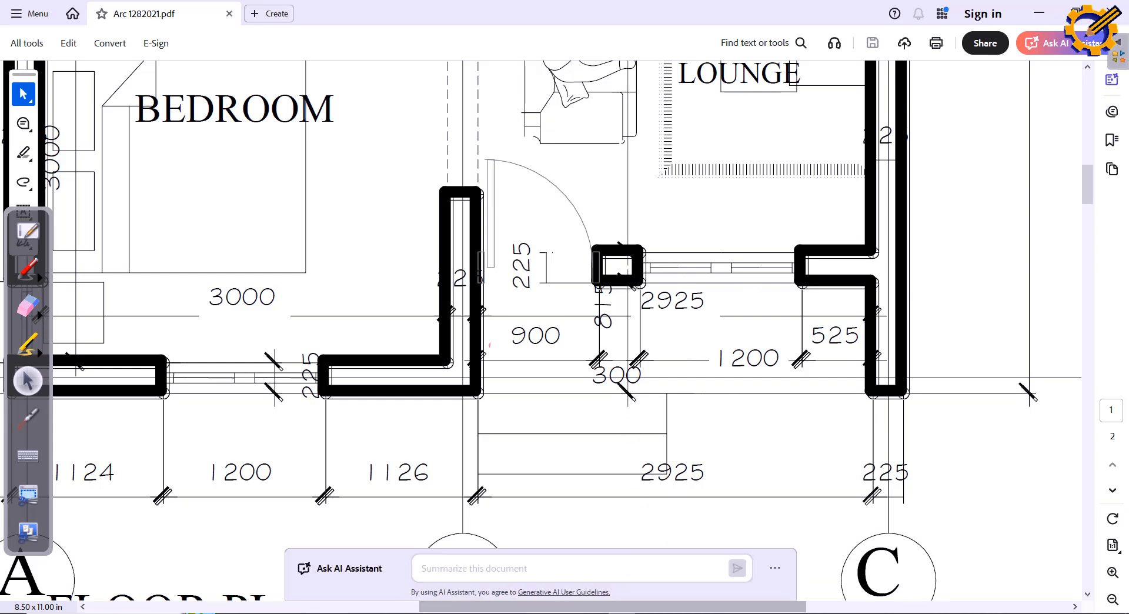
key("alt+Tab")
key("Escape")
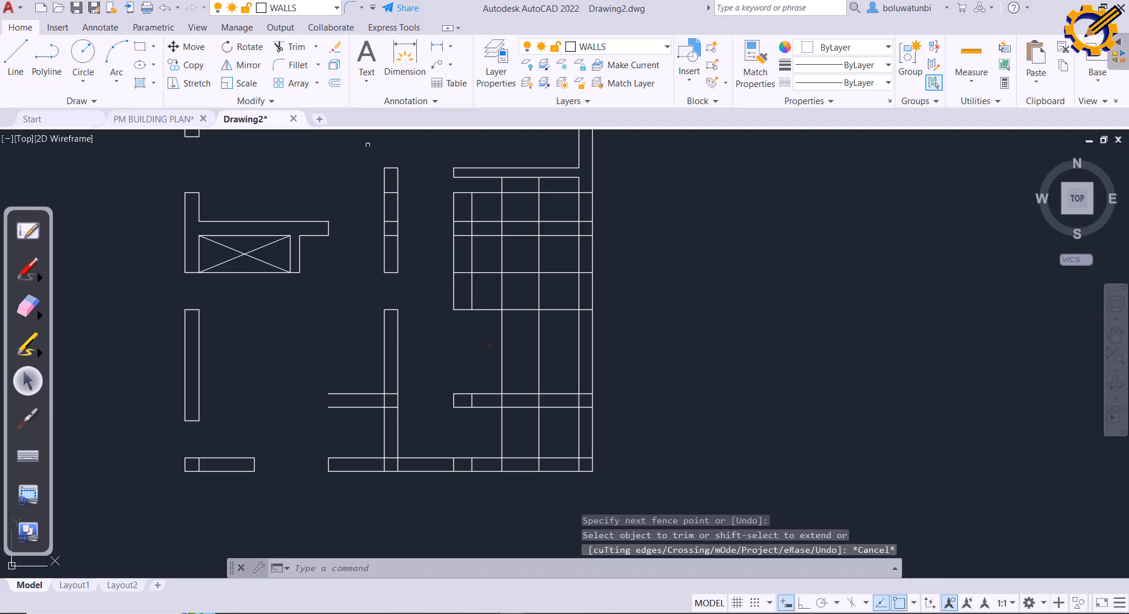
Step: Offset the right edge of the short wall 1200 to the right to mark the far side of the lounge's front window
left_click(335, 83)
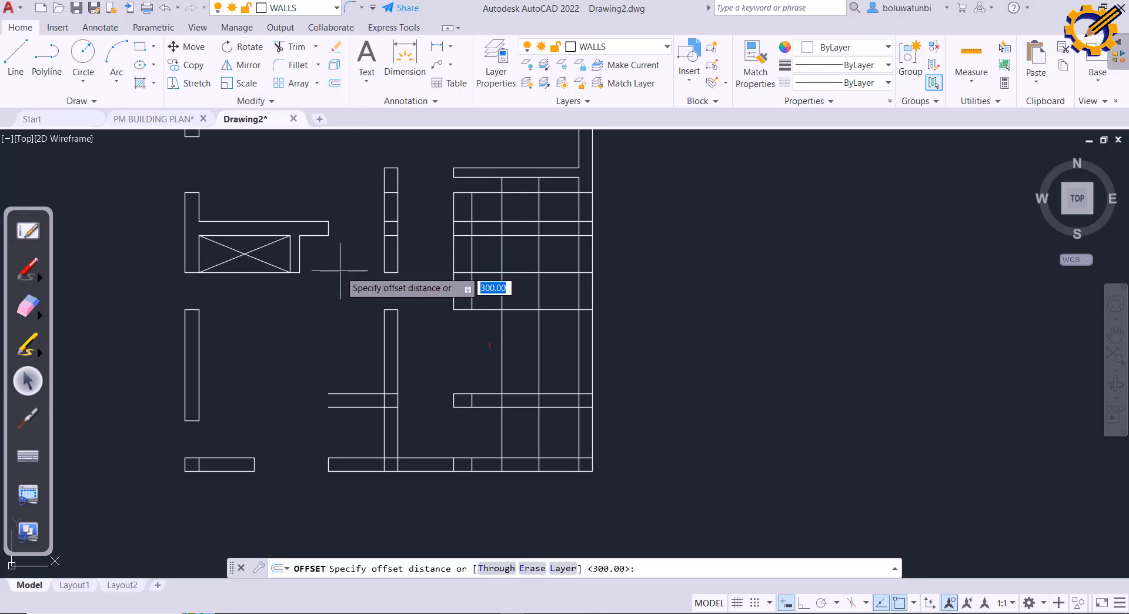
type("1200")
key("Return")
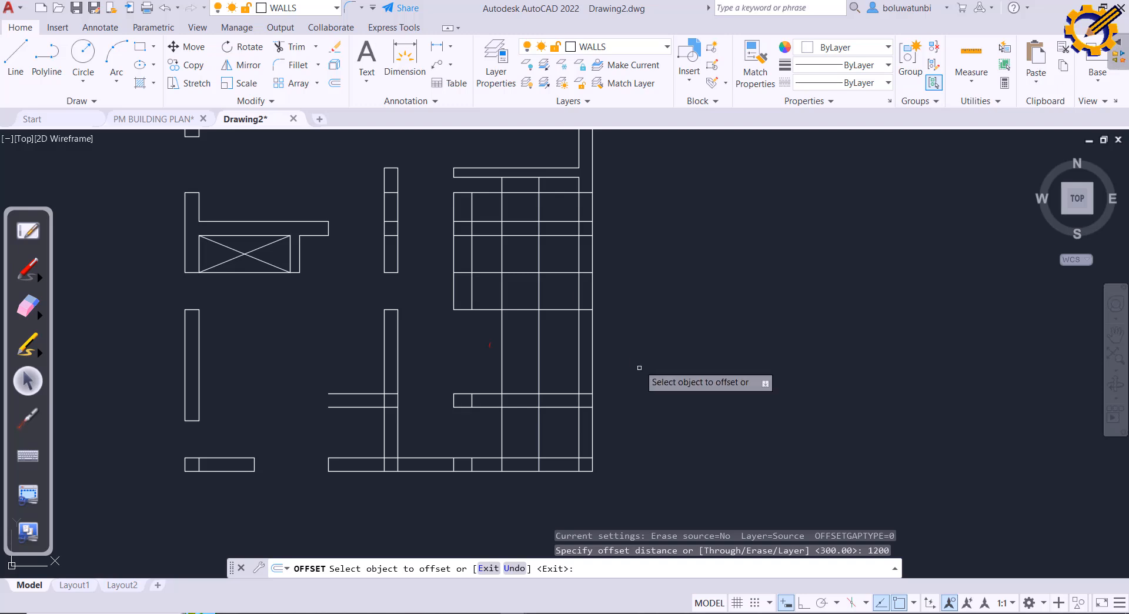
left_click(474, 401)
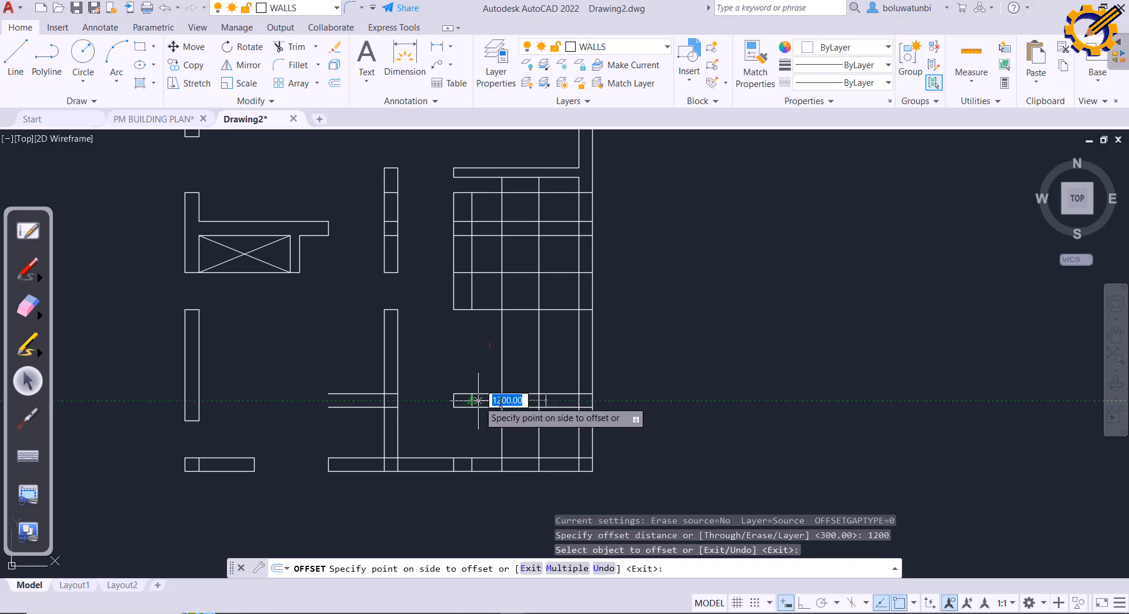
left_click(548, 402)
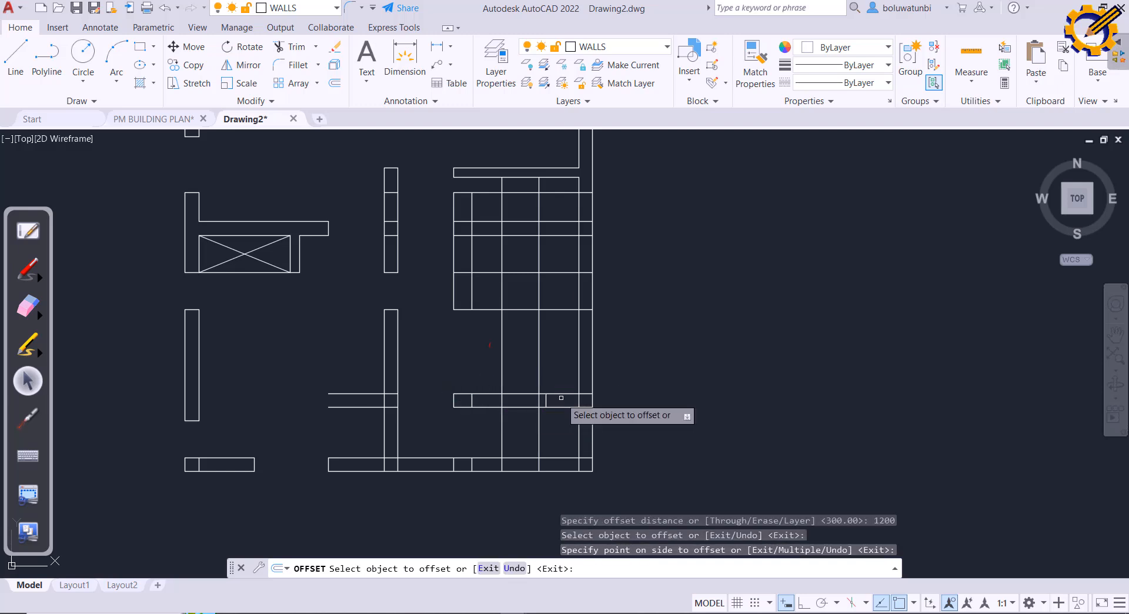
key("Escape")
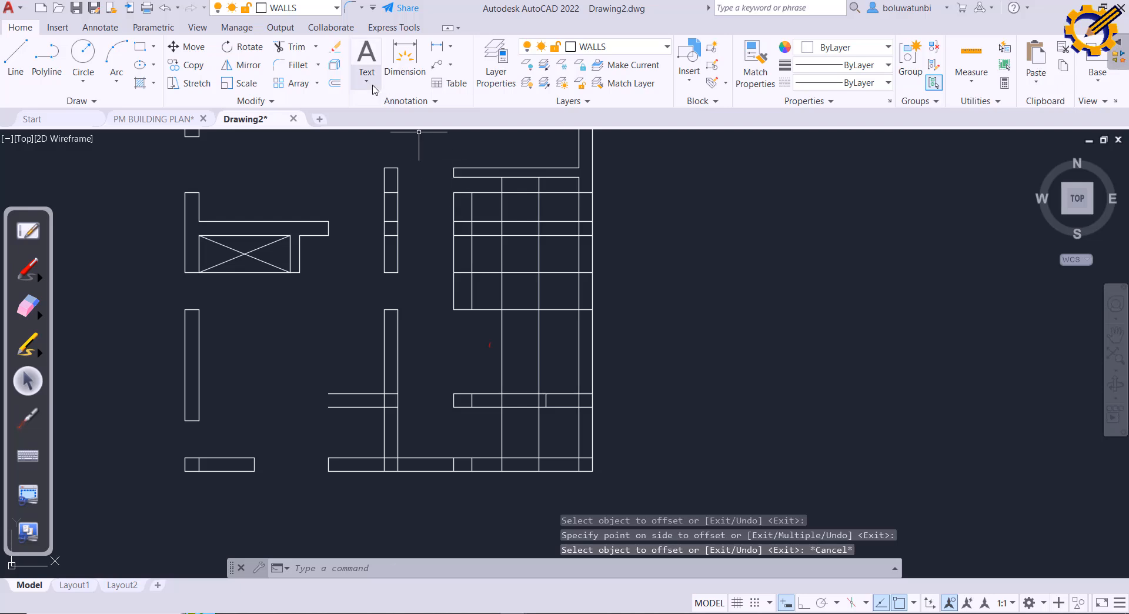
Step: Trim the window opening and leftover verticals around the lounge's front wall, plus the two horizontal stubs left of the partition
left_click(290, 47)
mouse_move(551, 360)
left_mouse_down()
mouse_move(492, 359)
mouse_move(511, 416)
left_mouse_up()
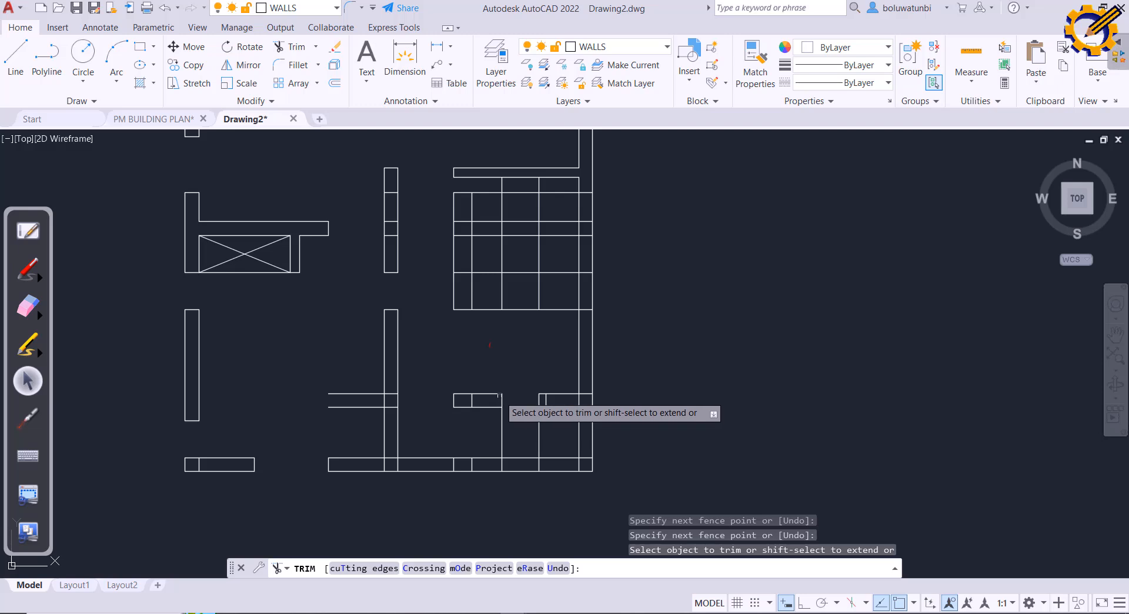
left_click(499, 395)
left_click(488, 426)
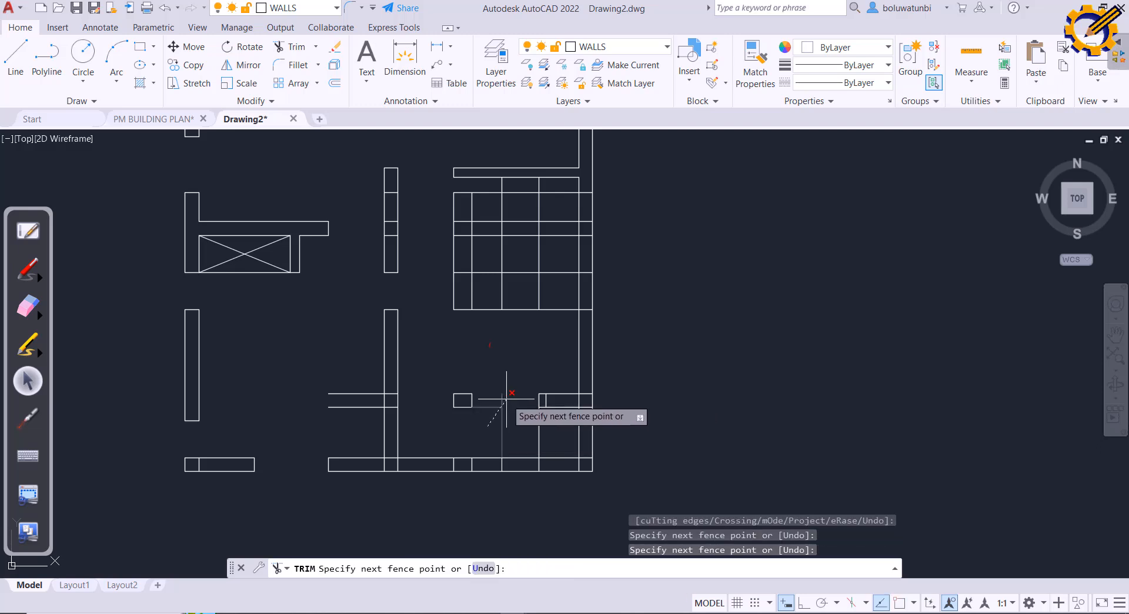
key("Return")
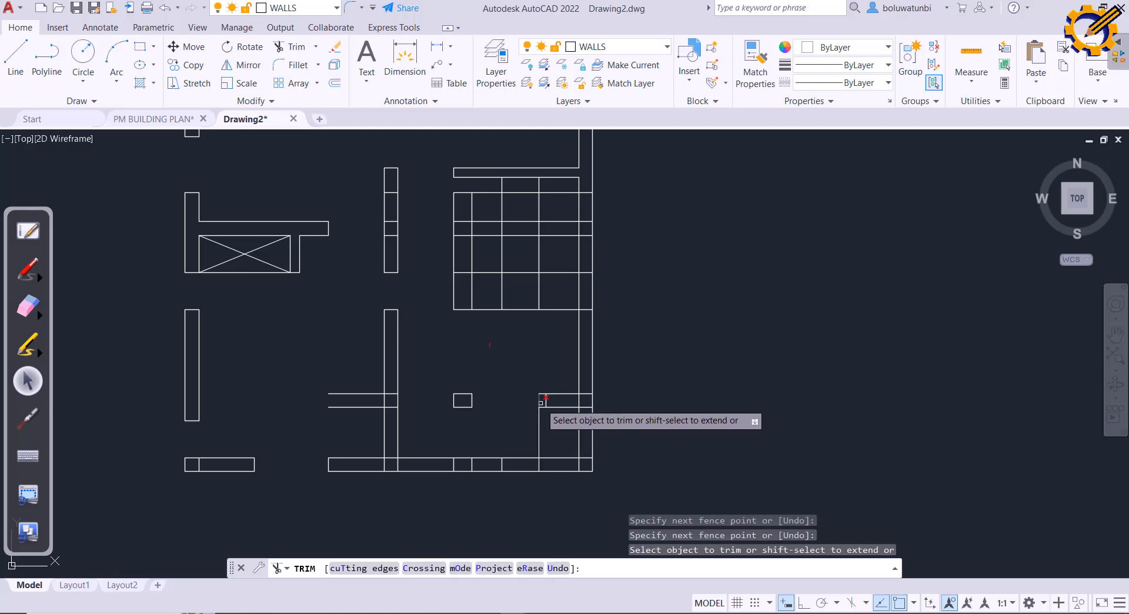
left_click(540, 402)
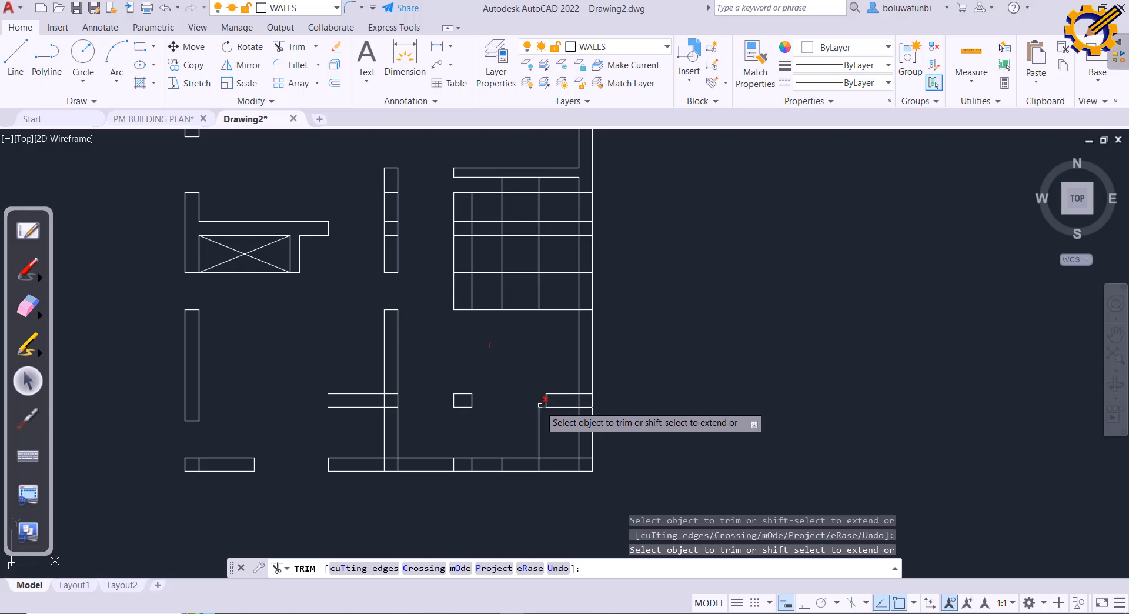
left_click(539, 408)
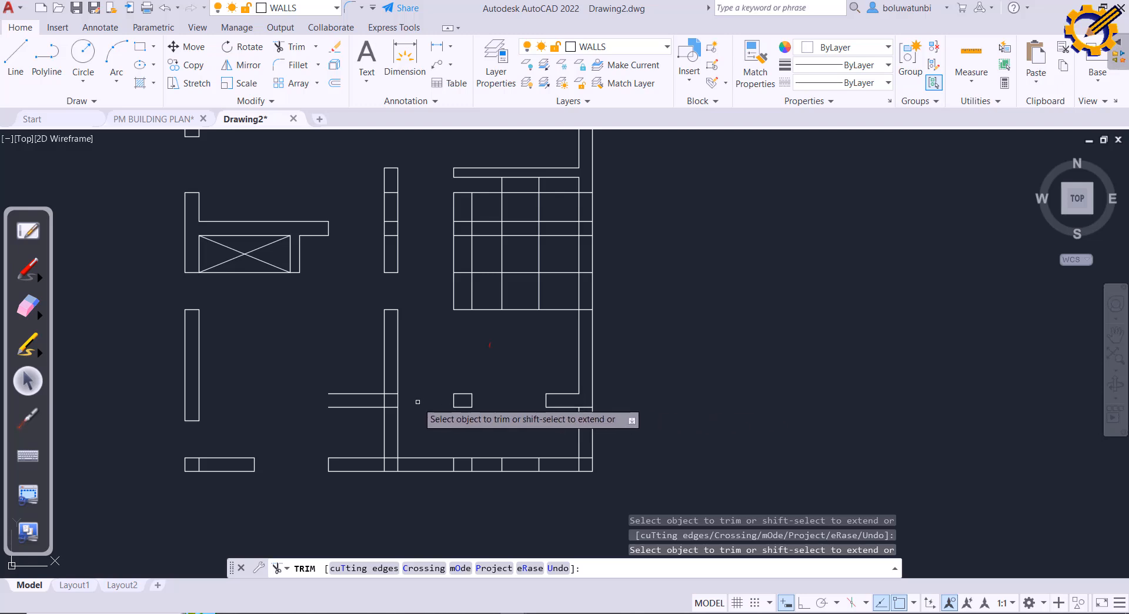
left_click_drag(369, 379, 364, 411)
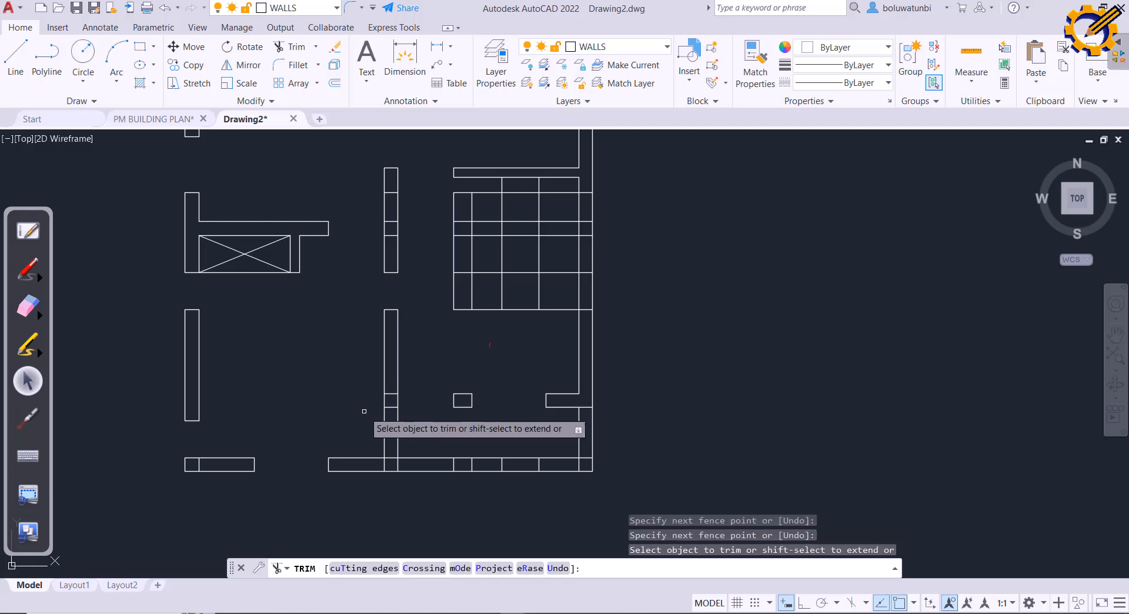
key("Escape")
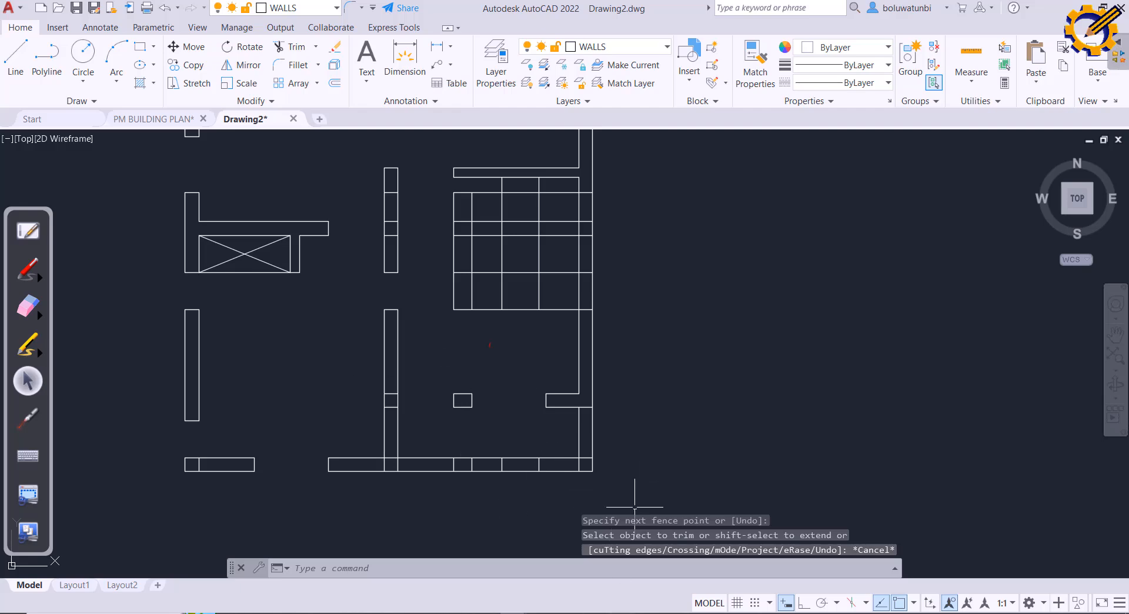
Step: Check the partition's end in the PDF plan and draw a 225 line across the lower partition wall, above its junction with the front-wall lines
key("alt+Tab")
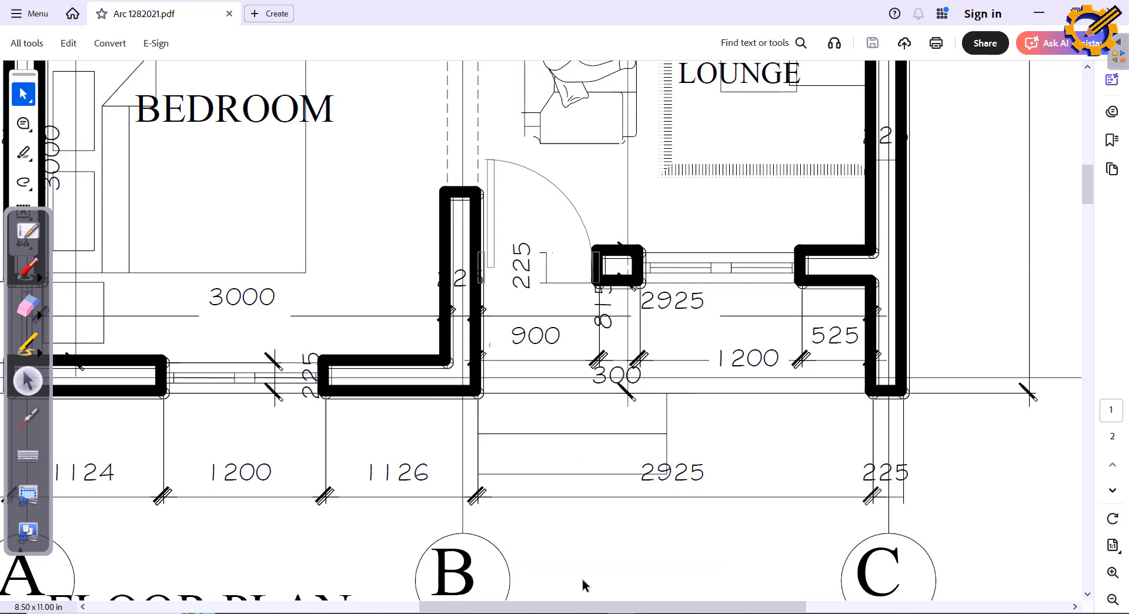
left_click(632, 612)
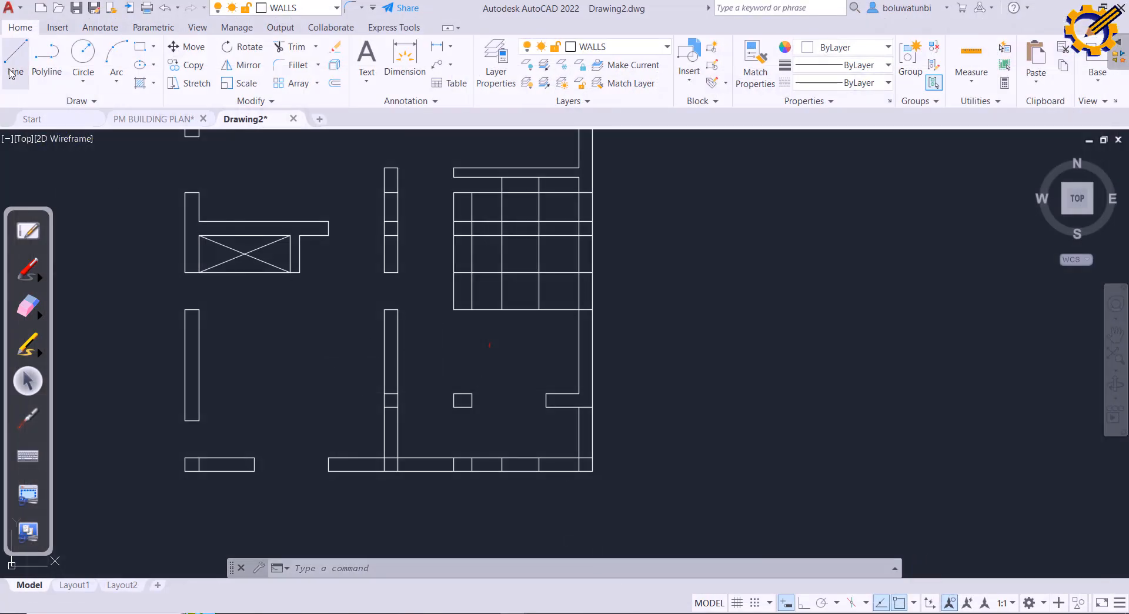
left_click(15, 59)
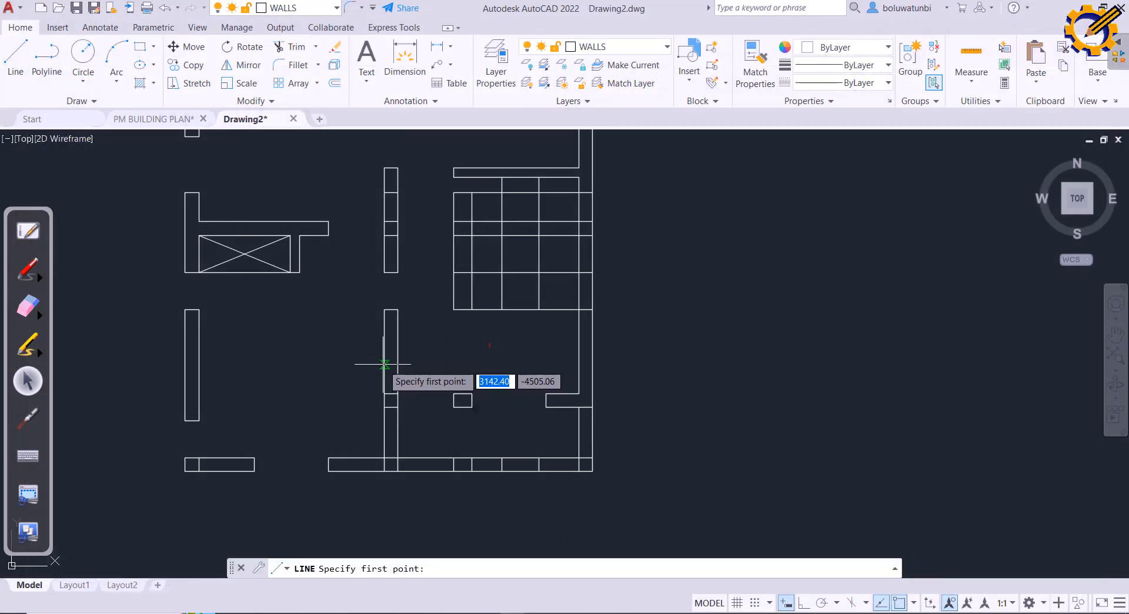
left_click(384, 356)
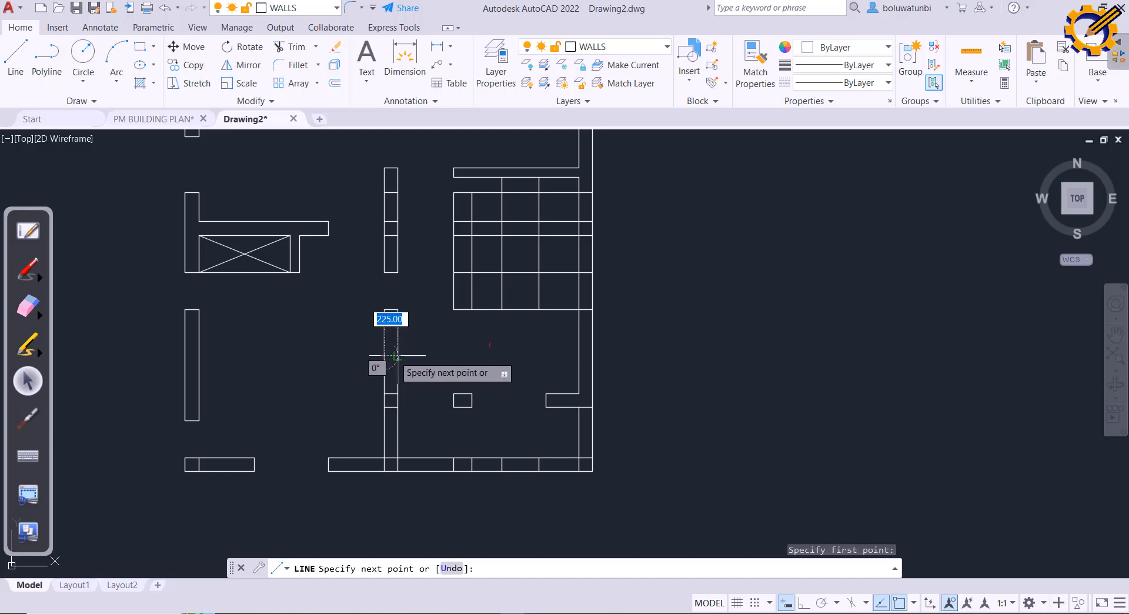
key("Escape")
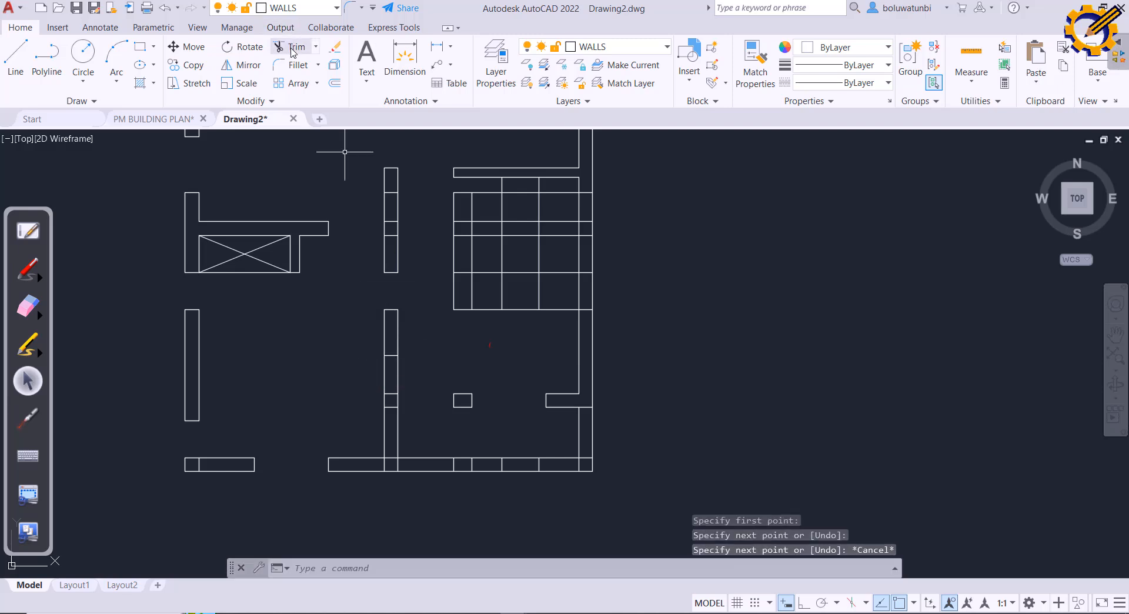
Step: Trim the lower partition wall above the 225 line, plus the bedroom front wall's inner line crossing its base, checking against the PDF plan
left_click(290, 46)
left_click(416, 336)
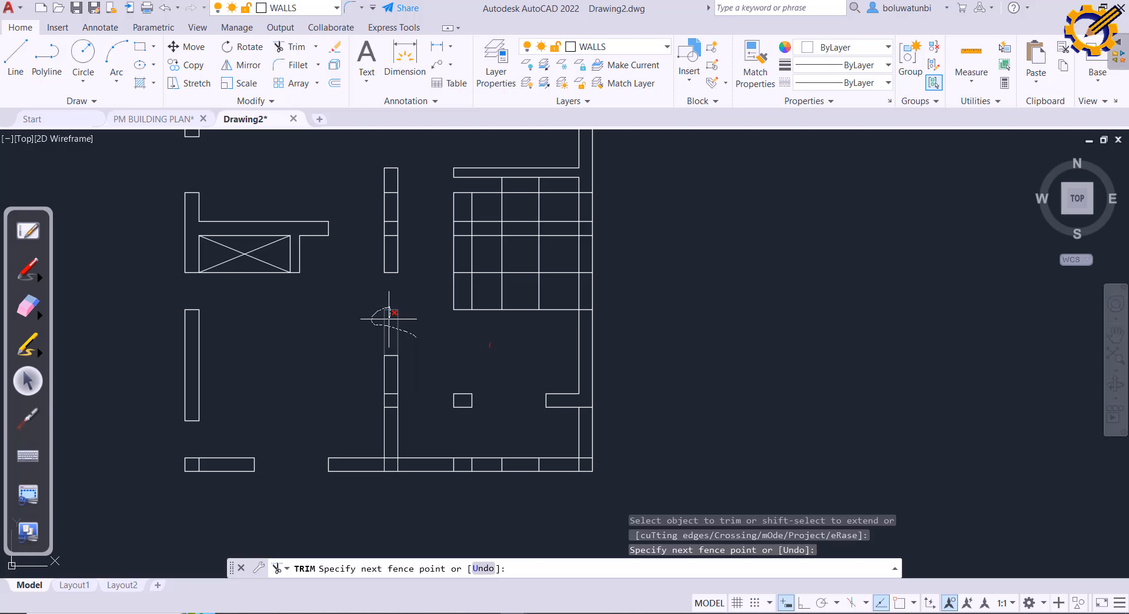
left_click(382, 320)
key("Return")
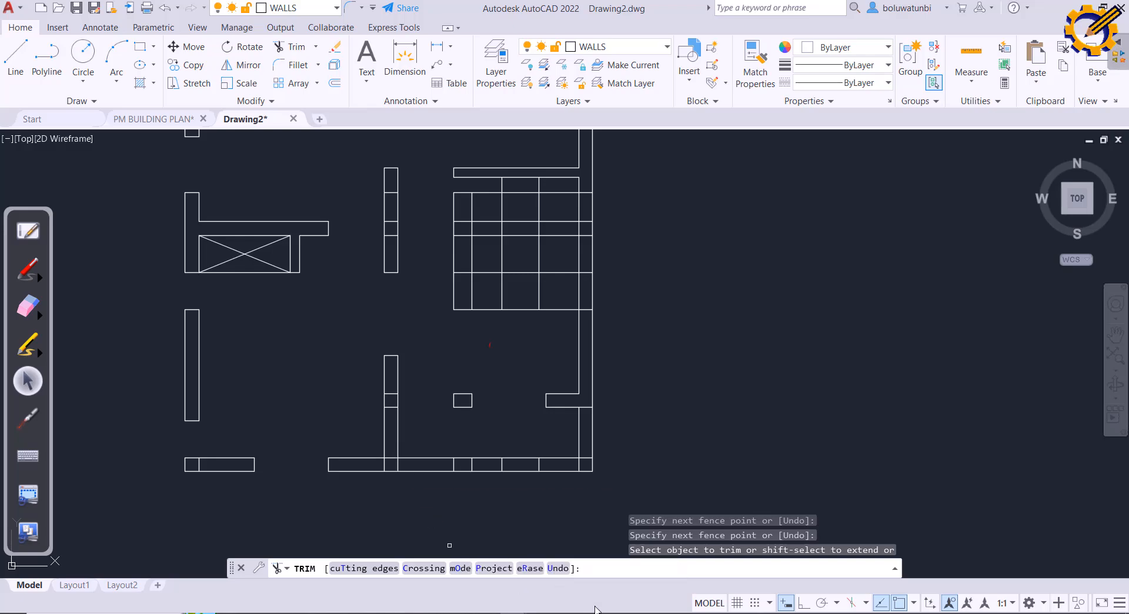
key("alt+Tab")
key("alt+Tab")
left_click(389, 459)
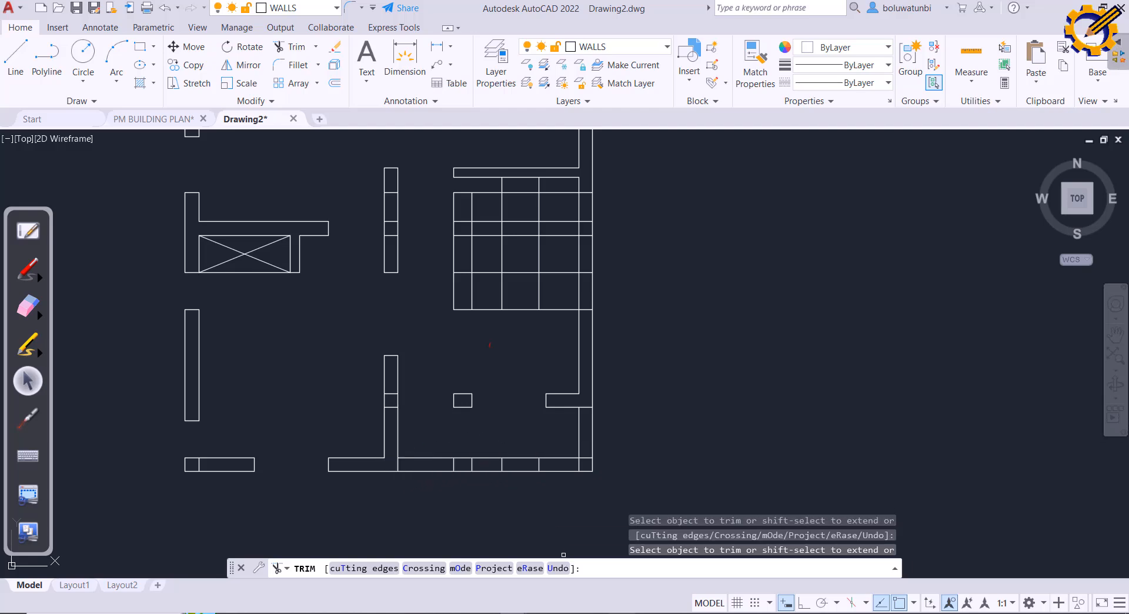
Step: Switch to the PDF plan and sketch two upright columns in red, one over the bedroom's front window and one over the partition's end
key("alt+Tab")
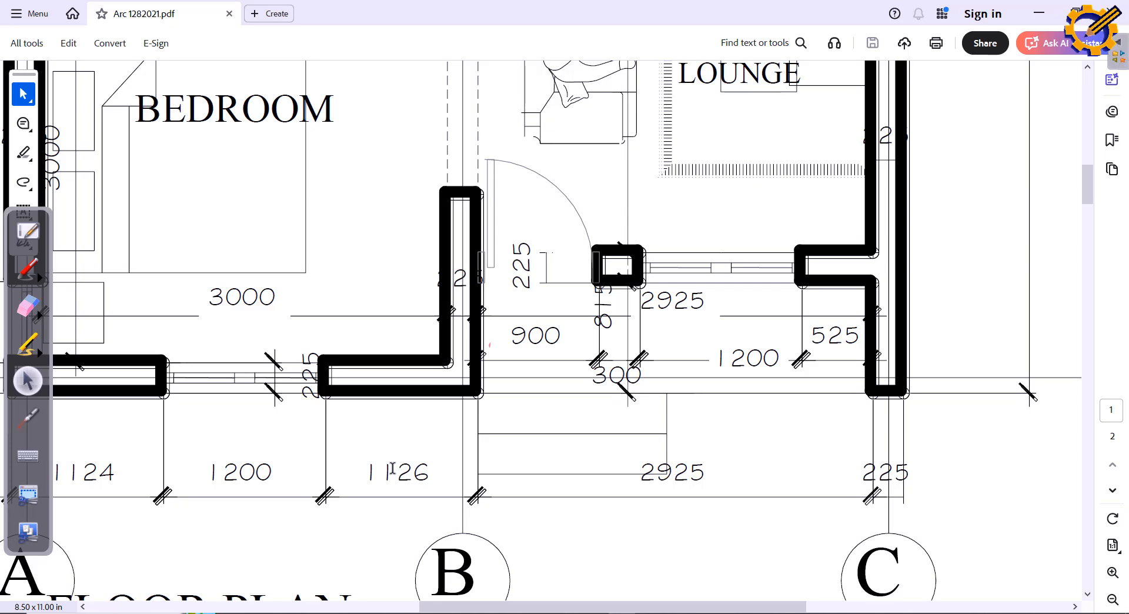
left_click(31, 348)
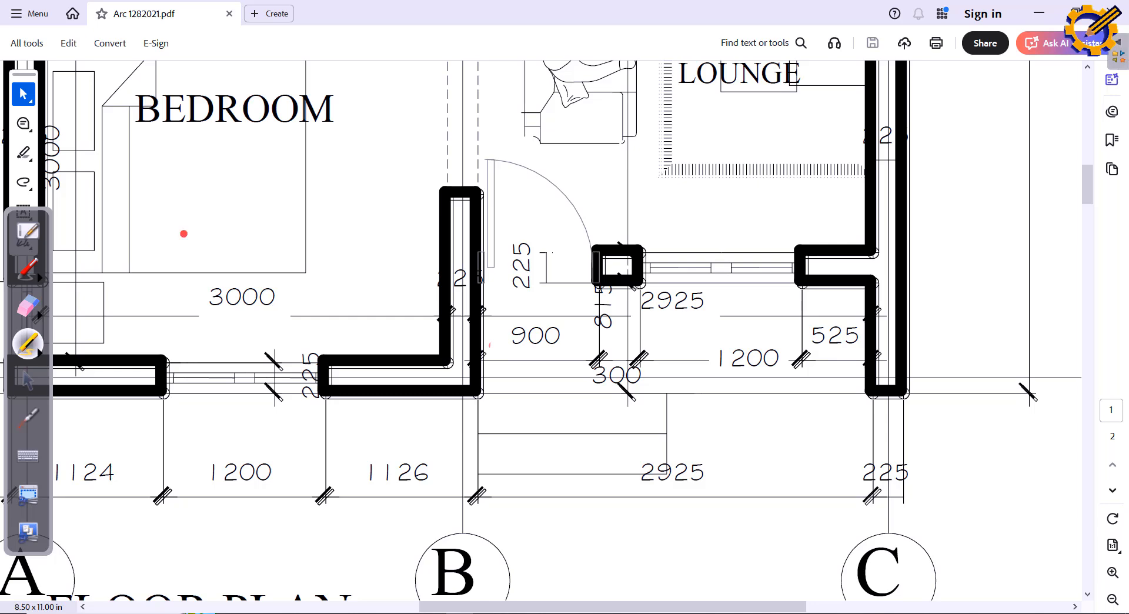
left_click_drag(181, 234, 253, 265)
mouse_move(184, 235)
left_mouse_down()
mouse_move(191, 585)
mouse_move(226, 601)
mouse_move(242, 568)
mouse_move(235, 262)
left_mouse_up()
mouse_move(177, 233)
left_mouse_down()
mouse_move(262, 197)
mouse_move(302, 224)
mouse_move(238, 267)
left_mouse_up()
mouse_move(303, 231)
left_mouse_down()
mouse_move(306, 569)
mouse_move(242, 603)
left_mouse_up()
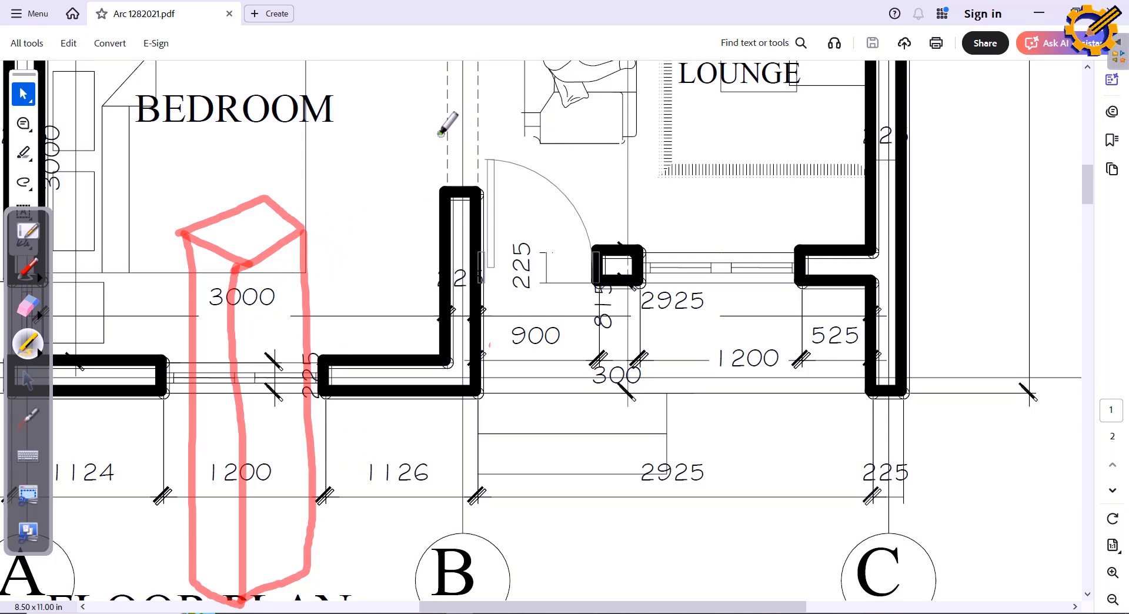
left_click_drag(437, 132, 482, 158)
mouse_move(437, 130)
left_mouse_down()
mouse_move(504, 107)
mouse_move(532, 127)
mouse_move(479, 159)
mouse_move(445, 253)
mouse_move(438, 538)
mouse_move(477, 569)
mouse_move(479, 158)
mouse_move(532, 130)
mouse_move(530, 530)
mouse_move(483, 567)
left_mouse_up()
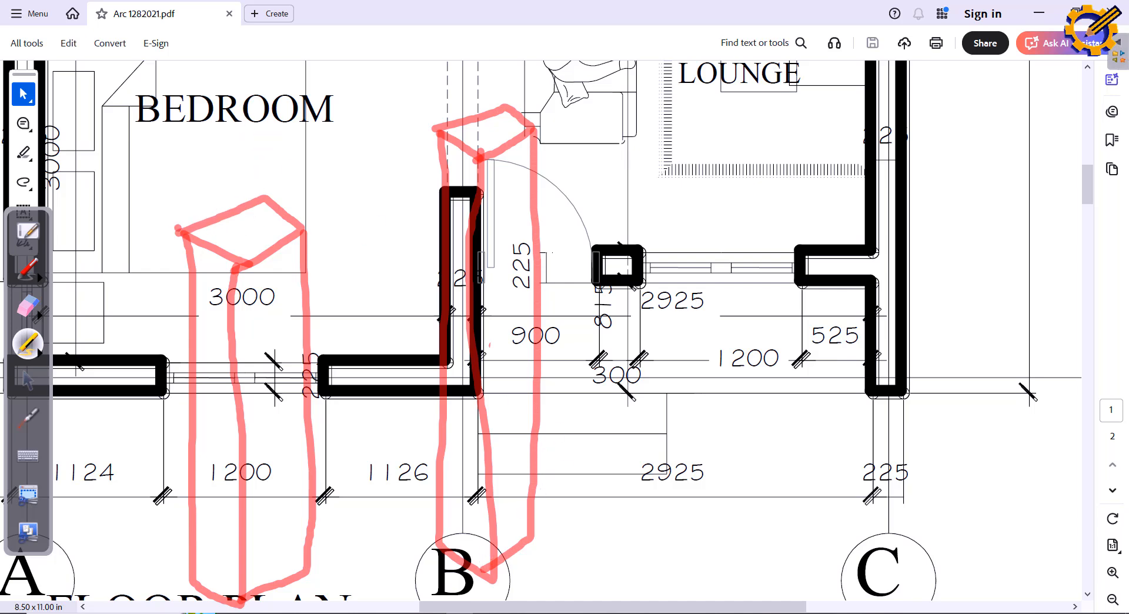
Step: Sketch a red beam in perspective spanning the tops of the two columns on the PDF plan
left_click_drag(178, 230, 437, 127)
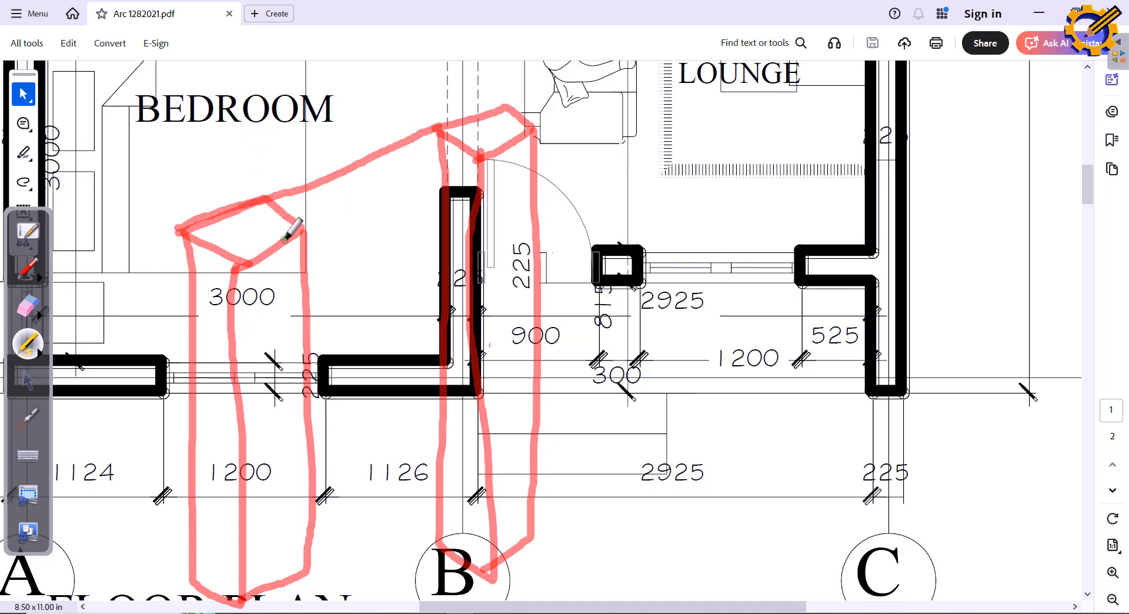
left_click_drag(291, 238, 479, 154)
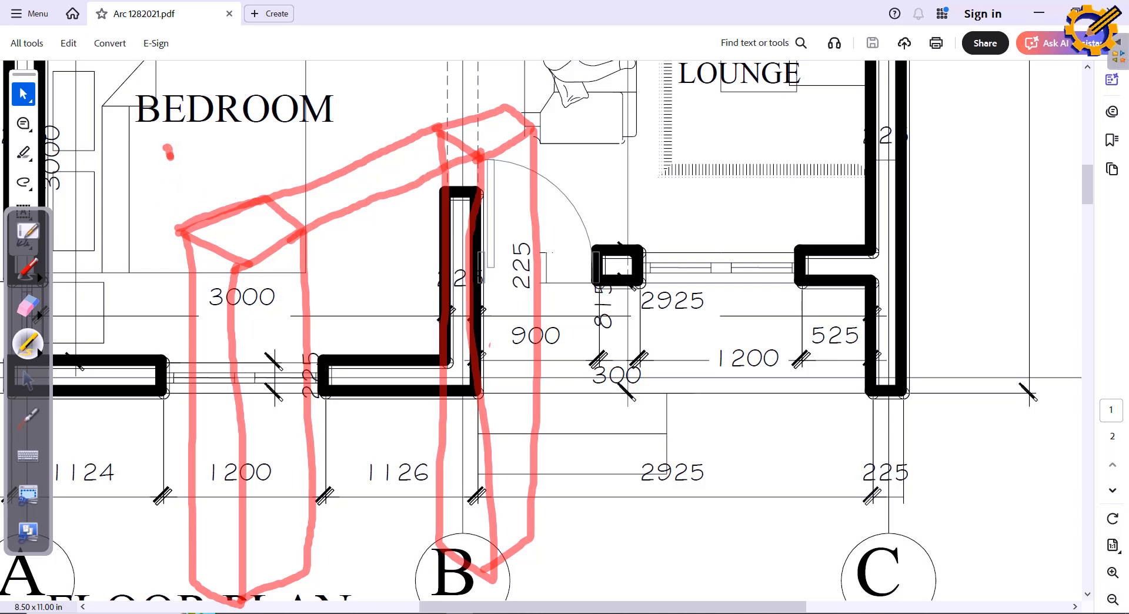
left_click_drag(168, 151, 178, 229)
mouse_move(165, 157)
left_mouse_down()
mouse_move(224, 172)
mouse_move(240, 266)
left_mouse_up()
left_click_drag(167, 155, 425, 57)
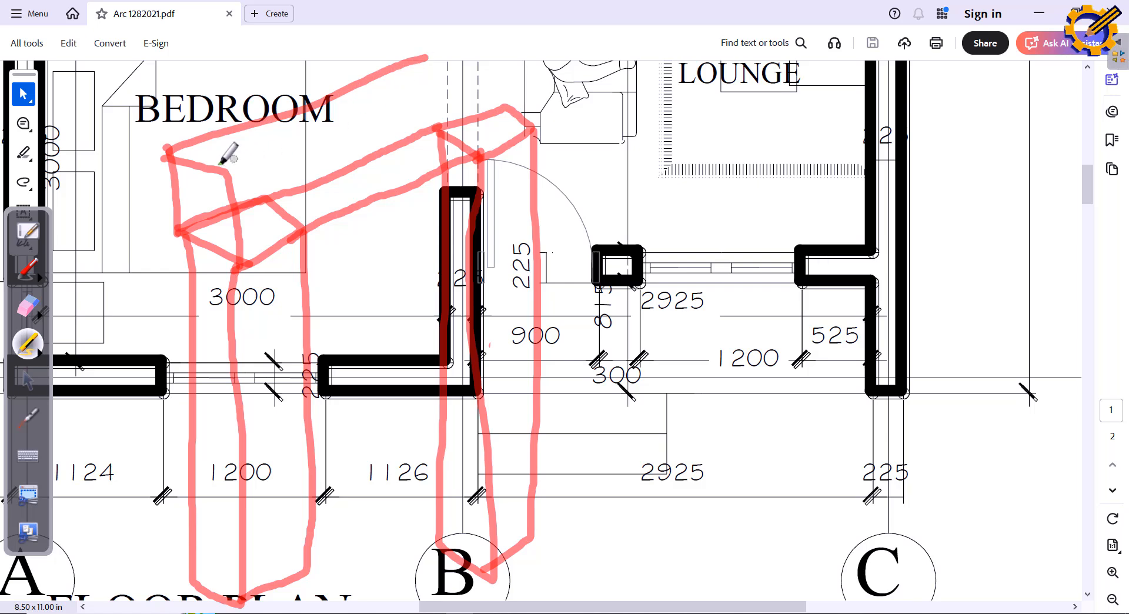
mouse_move(224, 176)
left_mouse_down()
mouse_move(523, 47)
mouse_move(532, 128)
left_mouse_up()
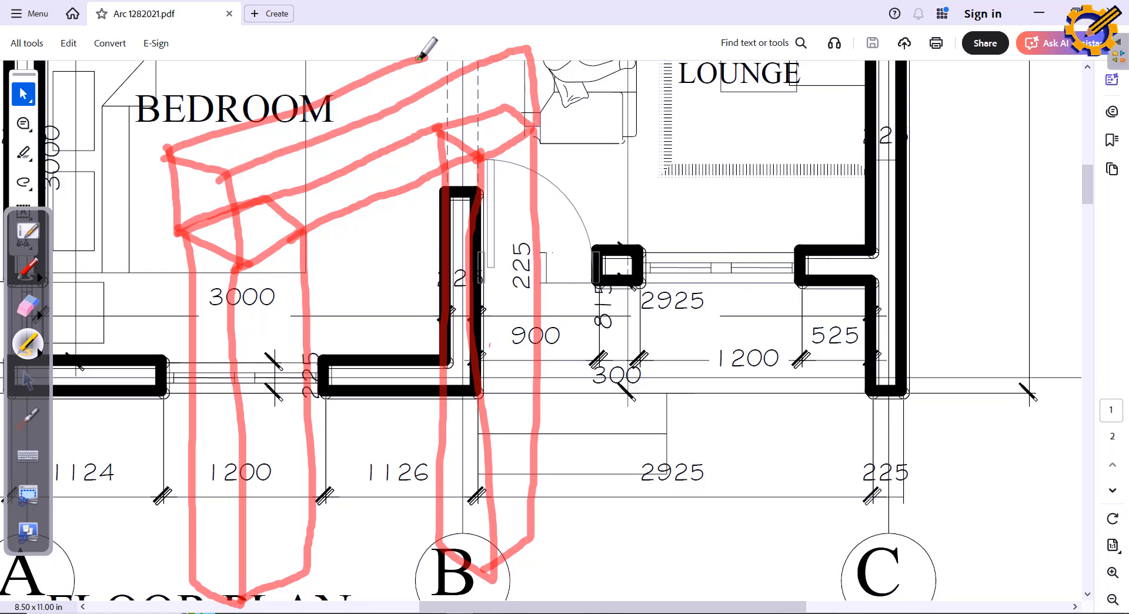
mouse_move(418, 59)
left_mouse_down()
mouse_move(490, 19)
mouse_move(510, 21)
mouse_move(531, 53)
left_mouse_up()
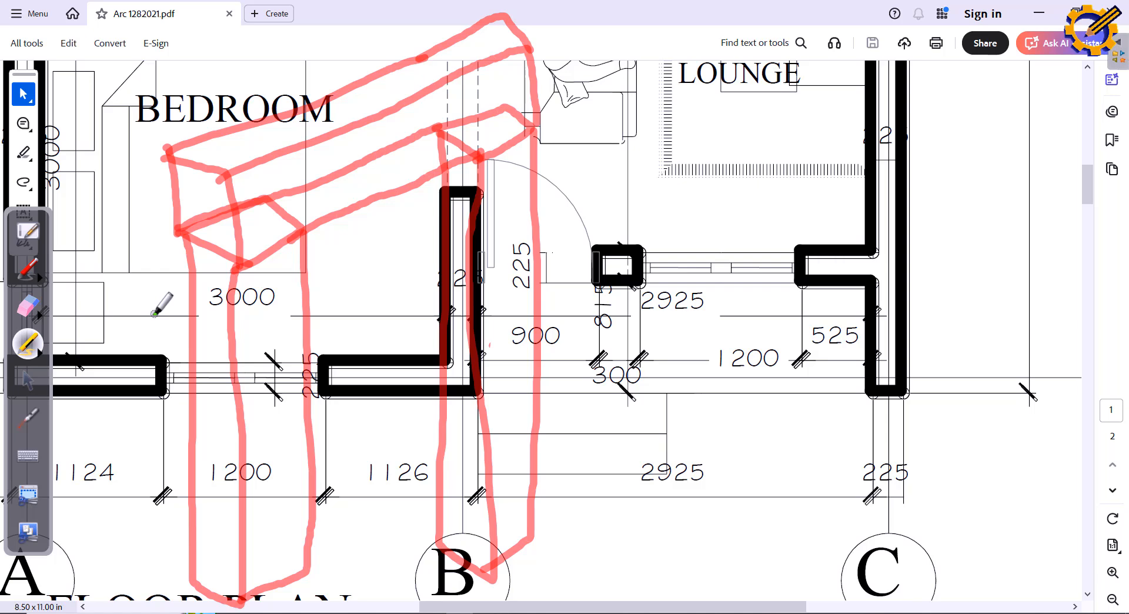
left_click(28, 386)
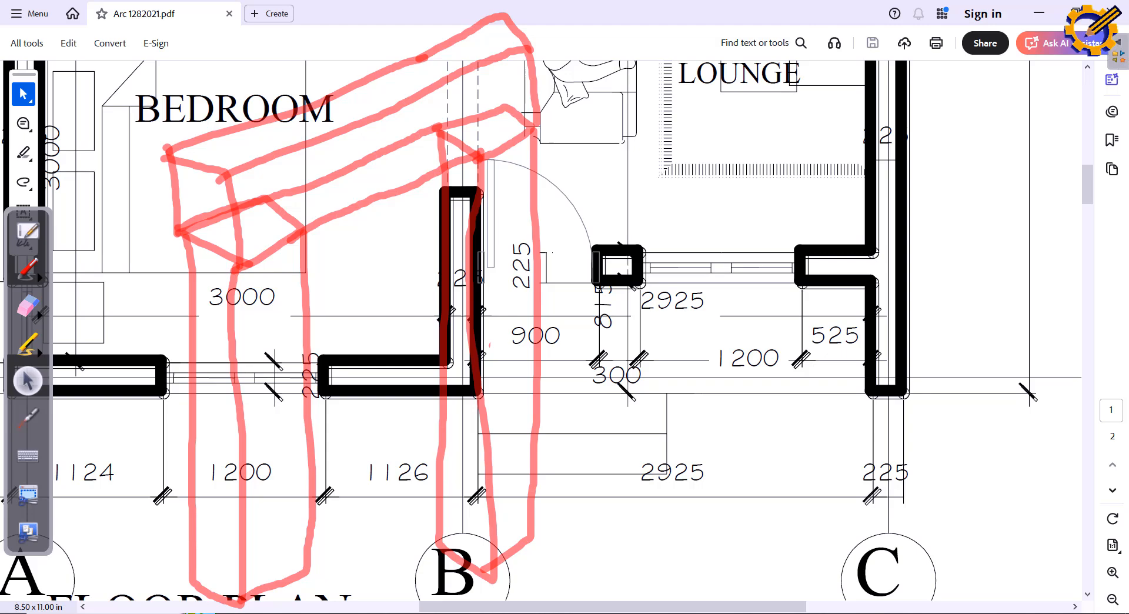
Step: Launch SketchUp and PowerPoint
key("super")
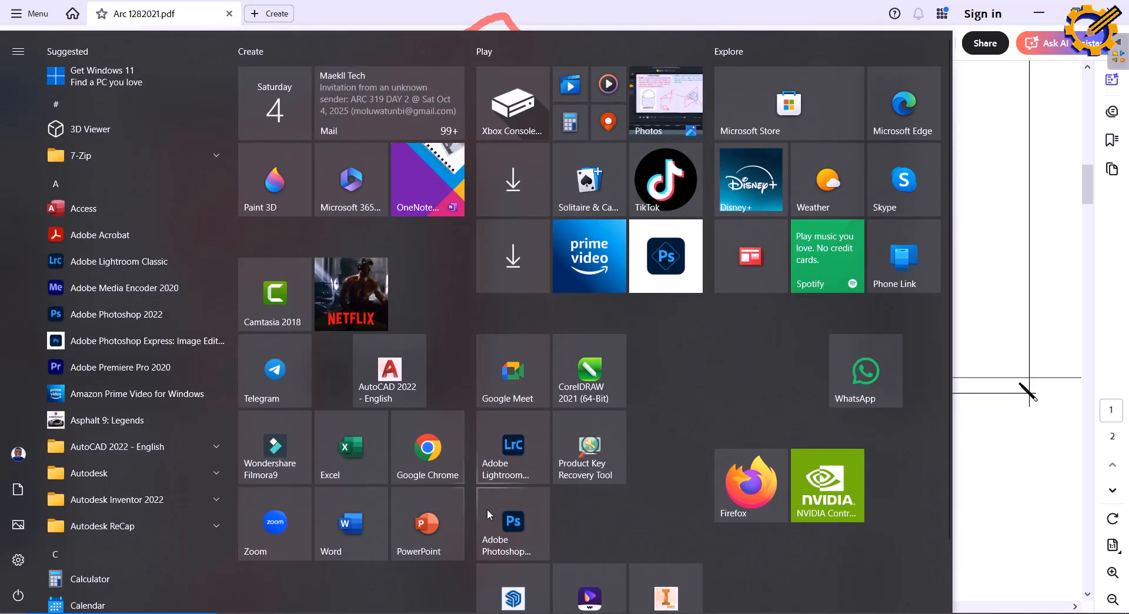
left_click(520, 589)
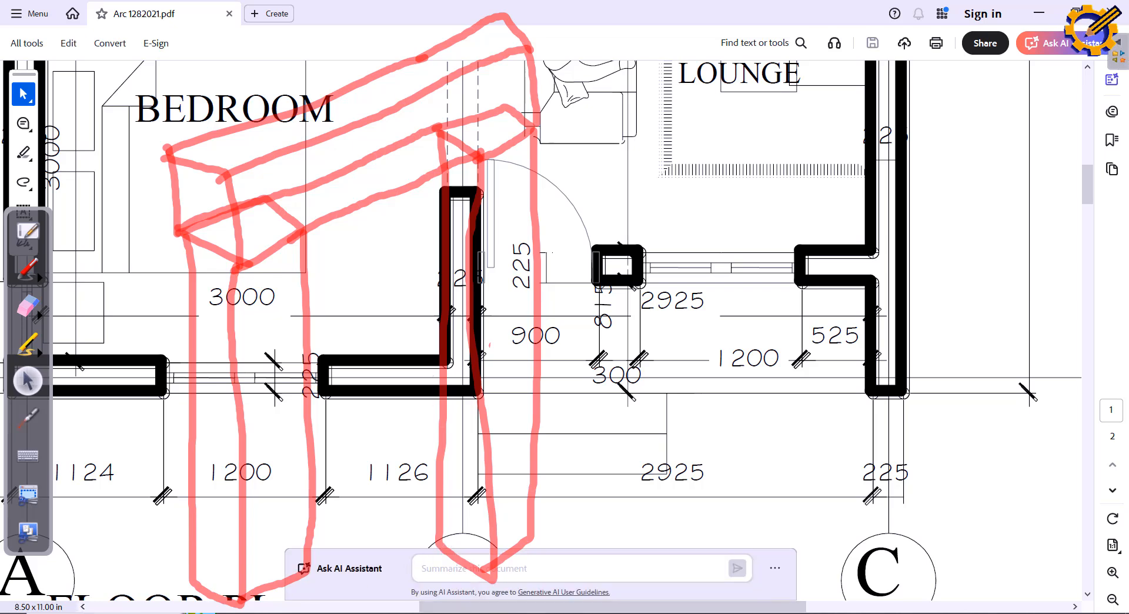
left_click(13, 613)
left_click(445, 521)
Step: Erase the red column and beam sketch from over the PDF plan
left_click(28, 305)
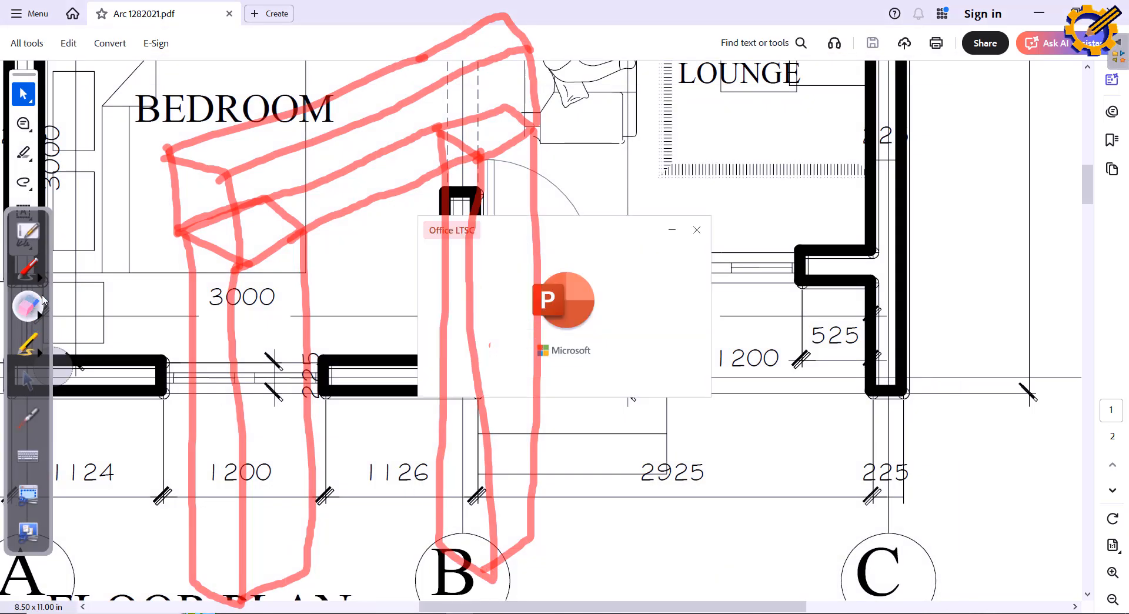
mouse_move(176, 222)
left_mouse_down()
mouse_move(202, 121)
mouse_move(572, 130)
mouse_move(298, 57)
mouse_move(576, 57)
mouse_move(266, 134)
mouse_move(434, 77)
mouse_move(257, 222)
mouse_move(219, 229)
mouse_move(323, 206)
mouse_move(289, 233)
mouse_move(269, 300)
mouse_move(304, 257)
mouse_move(352, 349)
mouse_move(405, 328)
mouse_move(585, 310)
mouse_move(436, 373)
mouse_move(475, 418)
mouse_move(501, 558)
mouse_move(549, 524)
mouse_move(490, 582)
mouse_move(436, 580)
mouse_move(299, 523)
mouse_move(255, 378)
mouse_move(229, 581)
mouse_move(290, 586)
mouse_move(183, 511)
mouse_move(199, 417)
mouse_move(69, 366)
left_mouse_up()
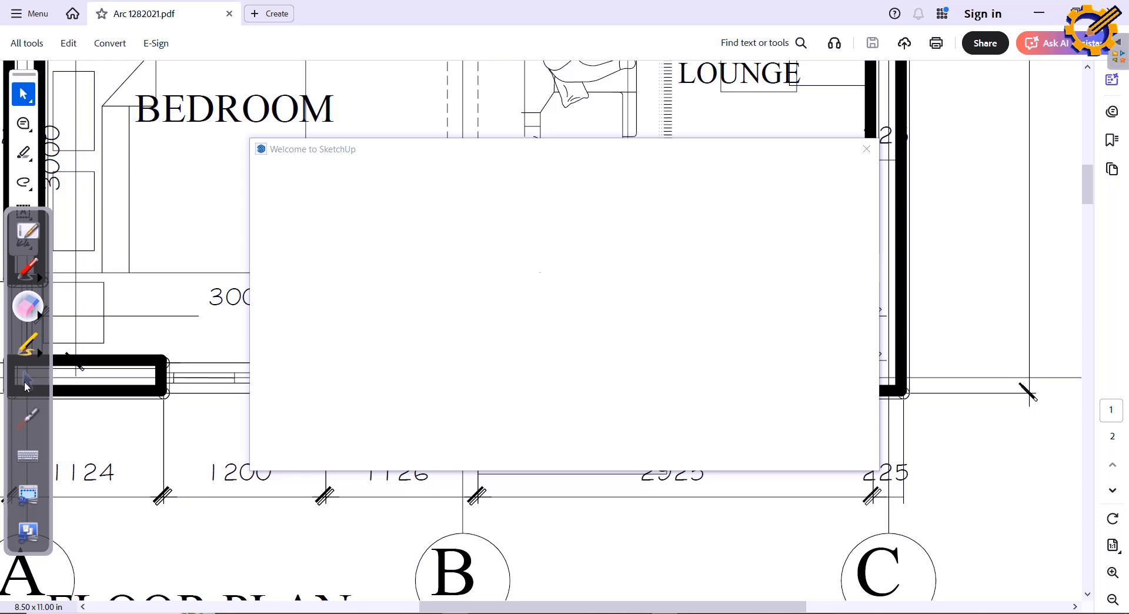
left_click(26, 382)
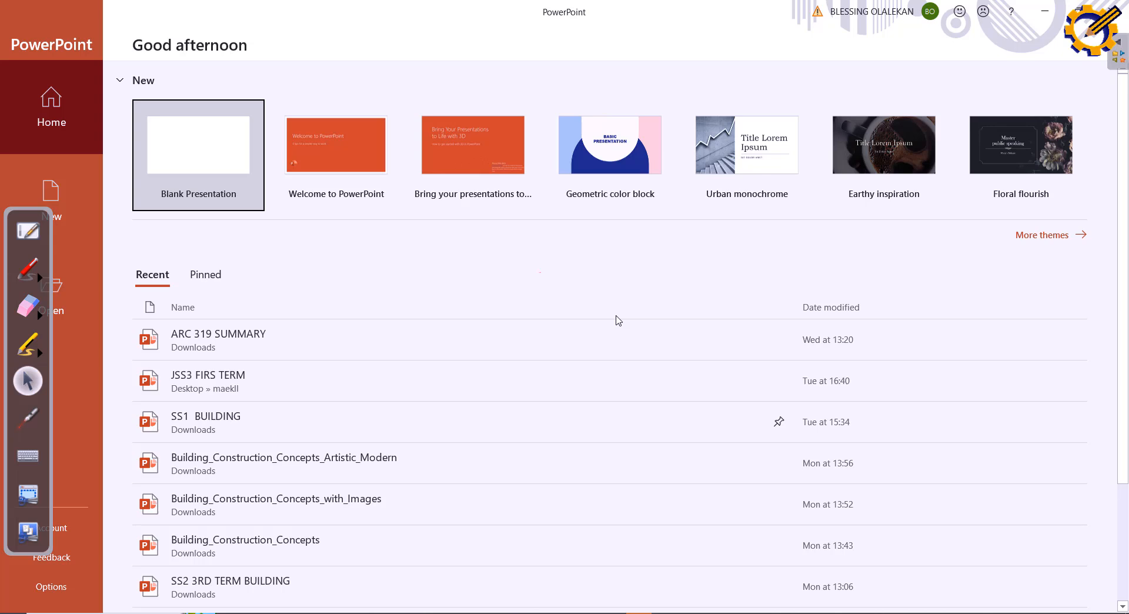
Step: Open the ARC 319 SUMMARY presentation and postpone the SketchUp update
left_click(228, 343)
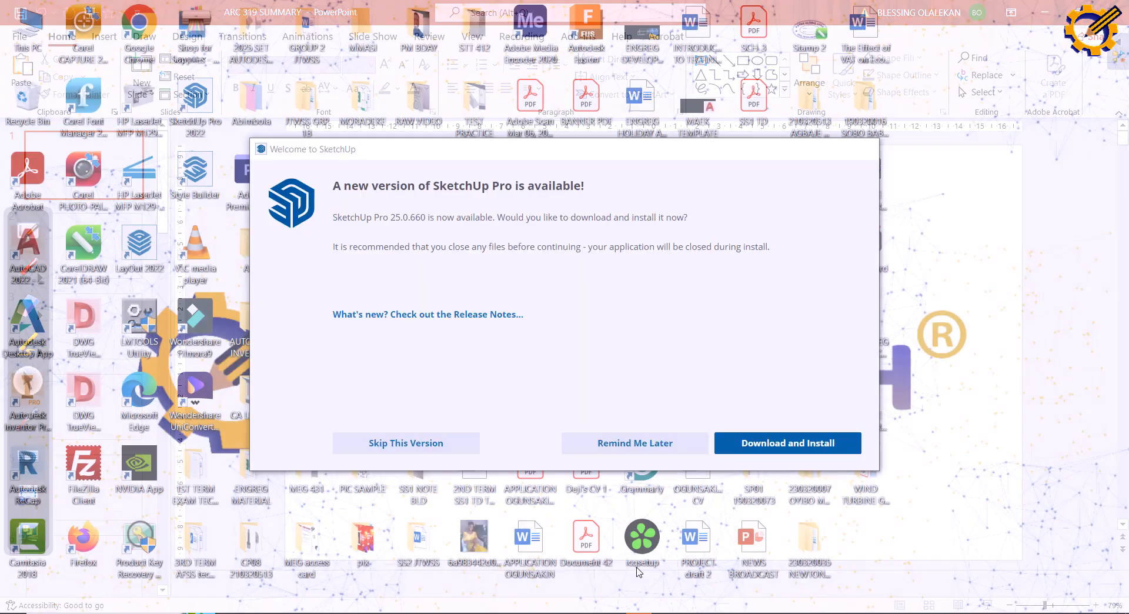
left_click(640, 591)
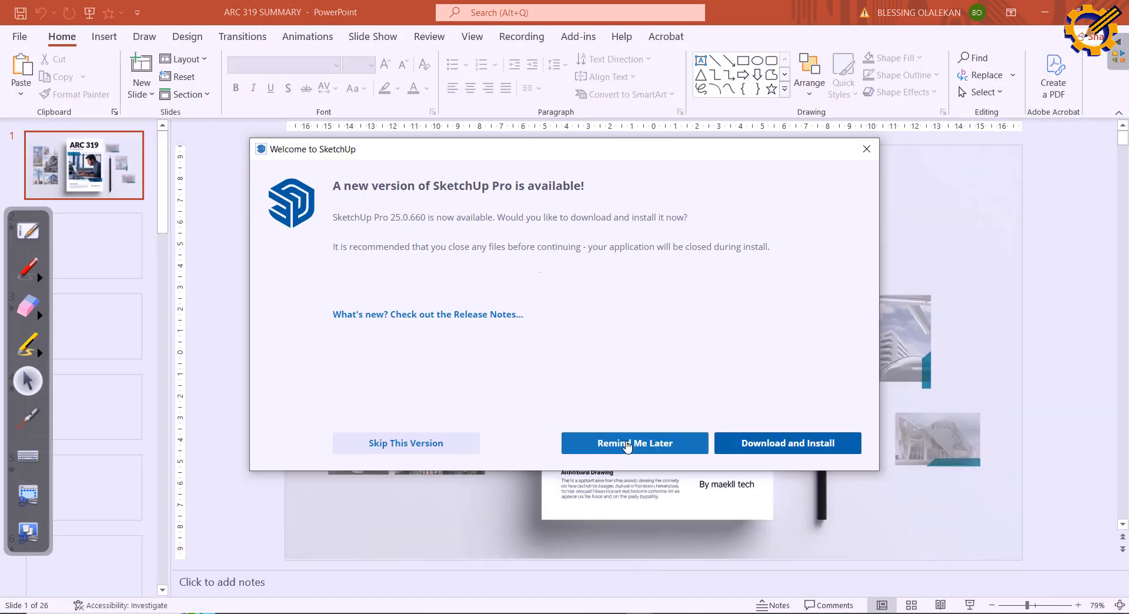
left_click(628, 446)
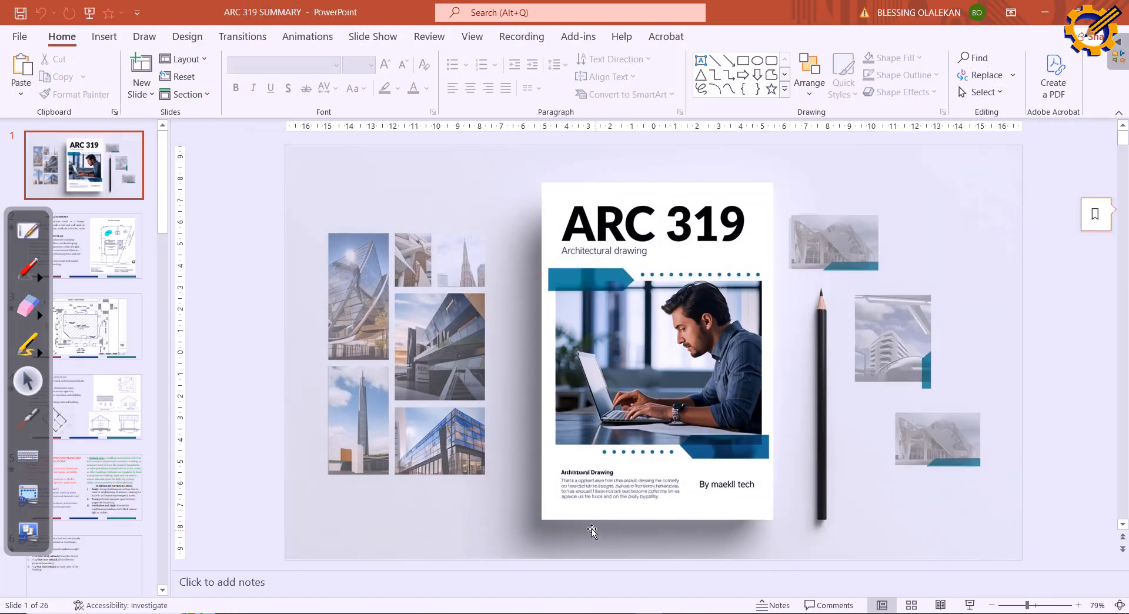
Step: Browse the presentation to the building construction terminology slide, and open the A ROOM SELF WITH STUDIO model past SketchUp's startup warnings
scroll(544, 413, "down", 10)
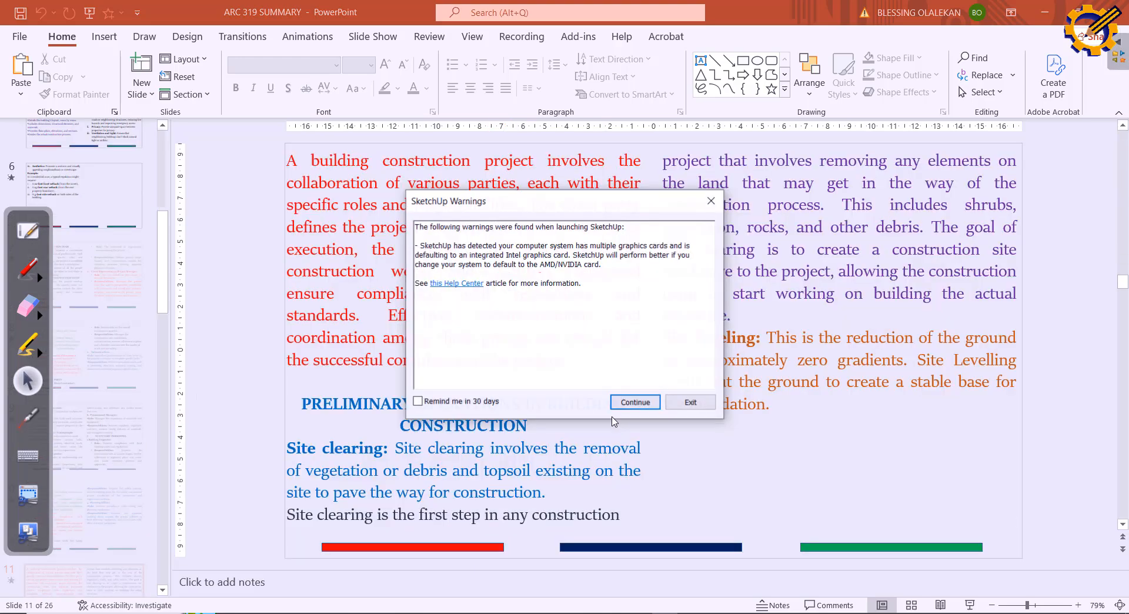
left_click(635, 402)
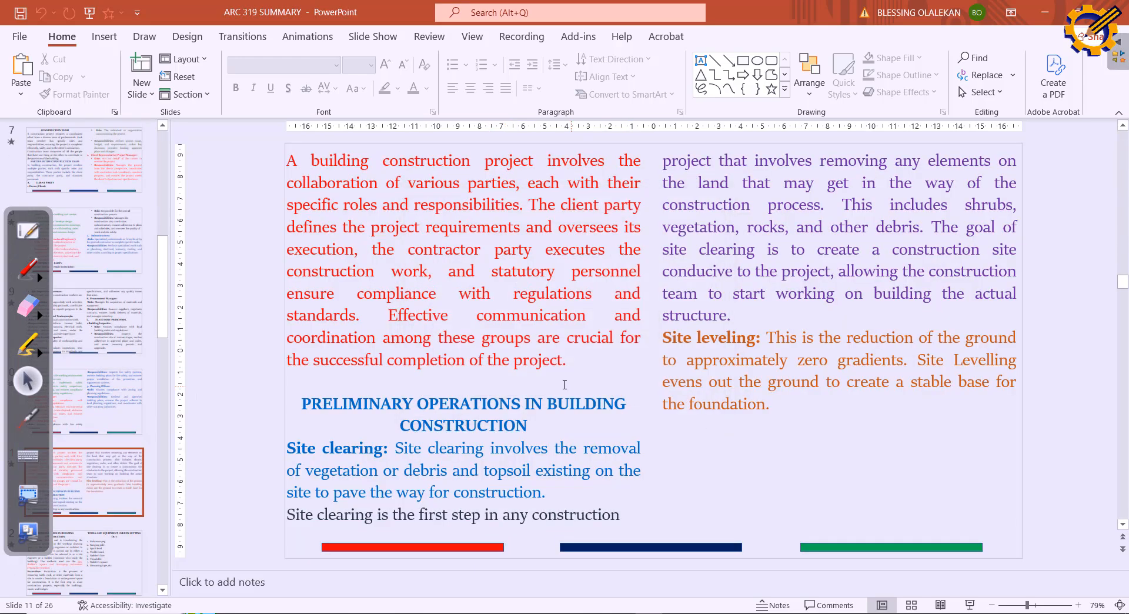
scroll(564, 384, "down", 3)
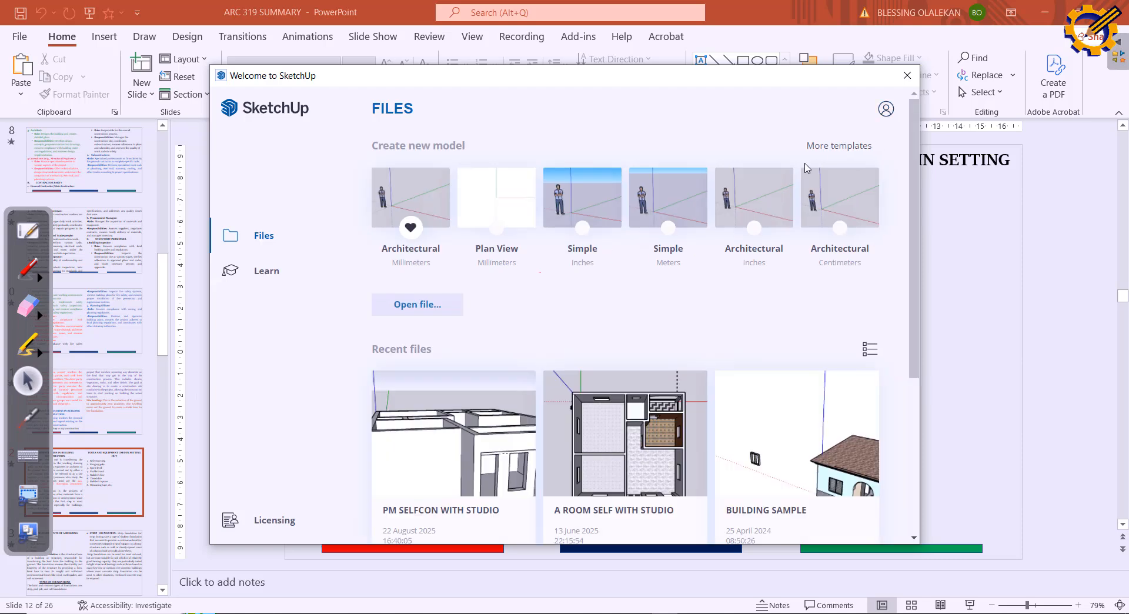
scroll(665, 406, "down", 3)
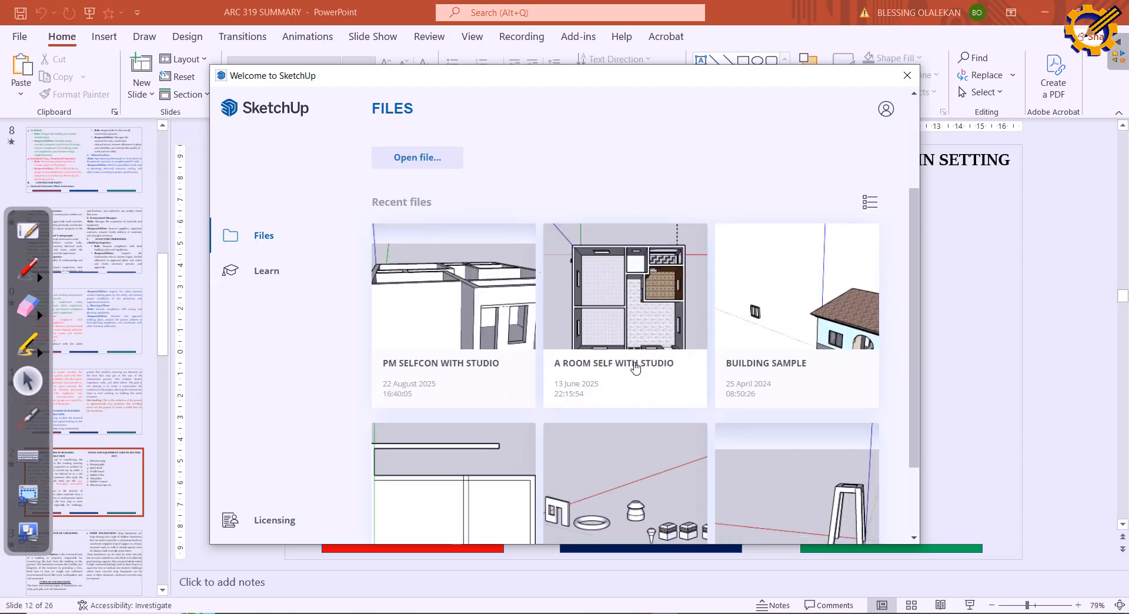
left_click(630, 333)
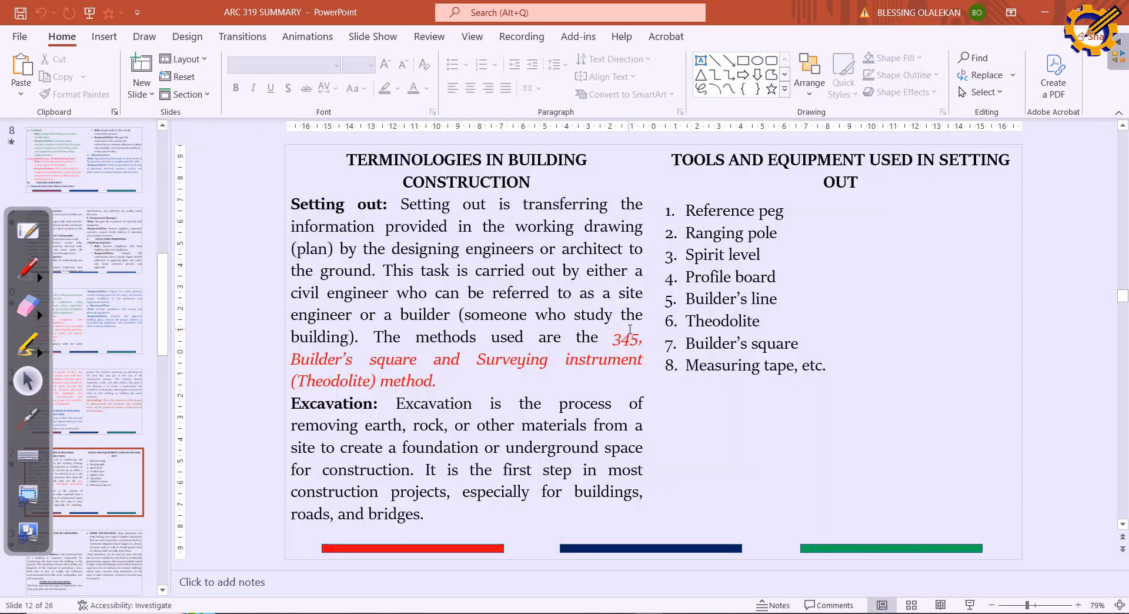
left_click(630, 335)
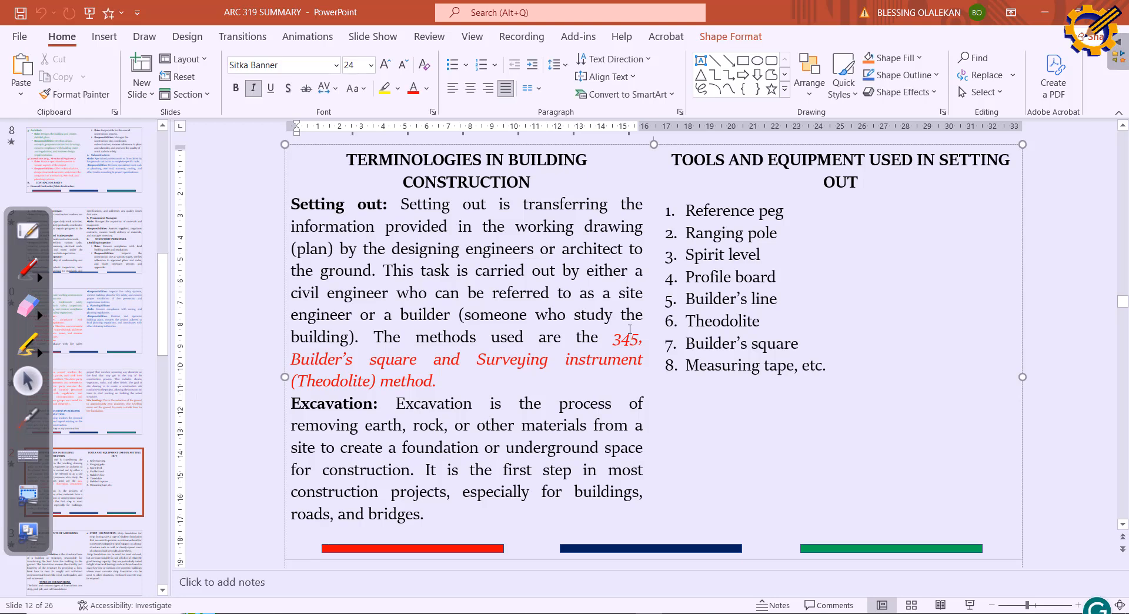
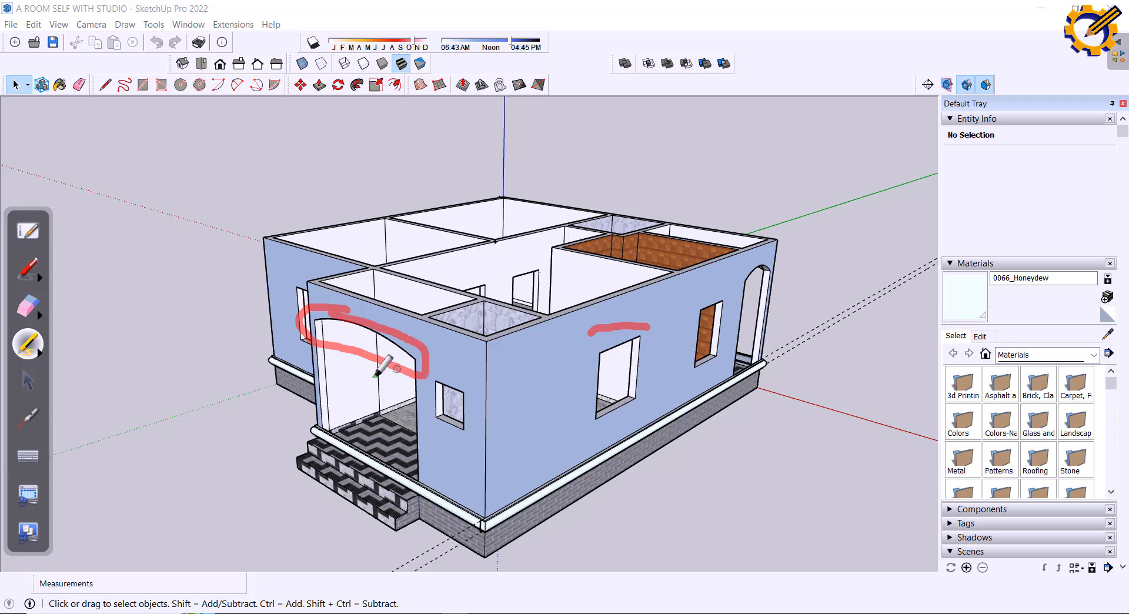
Step: Sketch a red column beside the 3D house model in SketchUp, and erase all the red annotation marks over the view
mouse_move(124, 304)
left_mouse_down()
mouse_move(104, 475)
mouse_move(147, 341)
mouse_move(139, 459)
left_mouse_up()
mouse_move(124, 305)
left_mouse_down()
mouse_move(147, 318)
mouse_move(165, 295)
mouse_move(148, 317)
mouse_move(159, 305)
mouse_move(163, 452)
left_mouse_up()
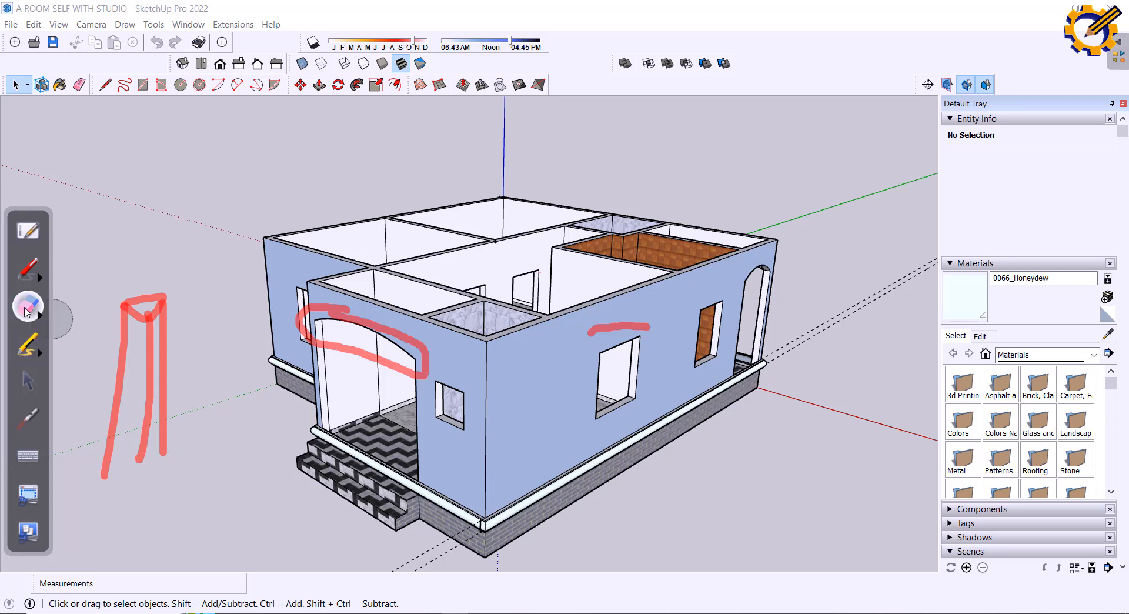
left_click(27, 311)
left_click_drag(139, 310, 168, 301)
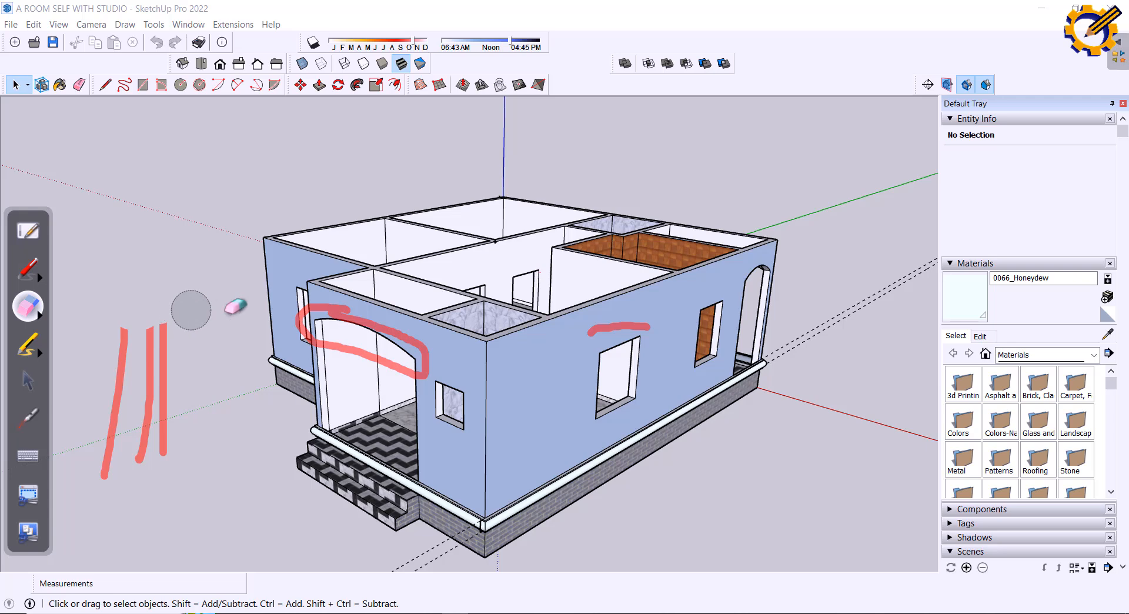
left_click_drag(598, 332, 653, 323)
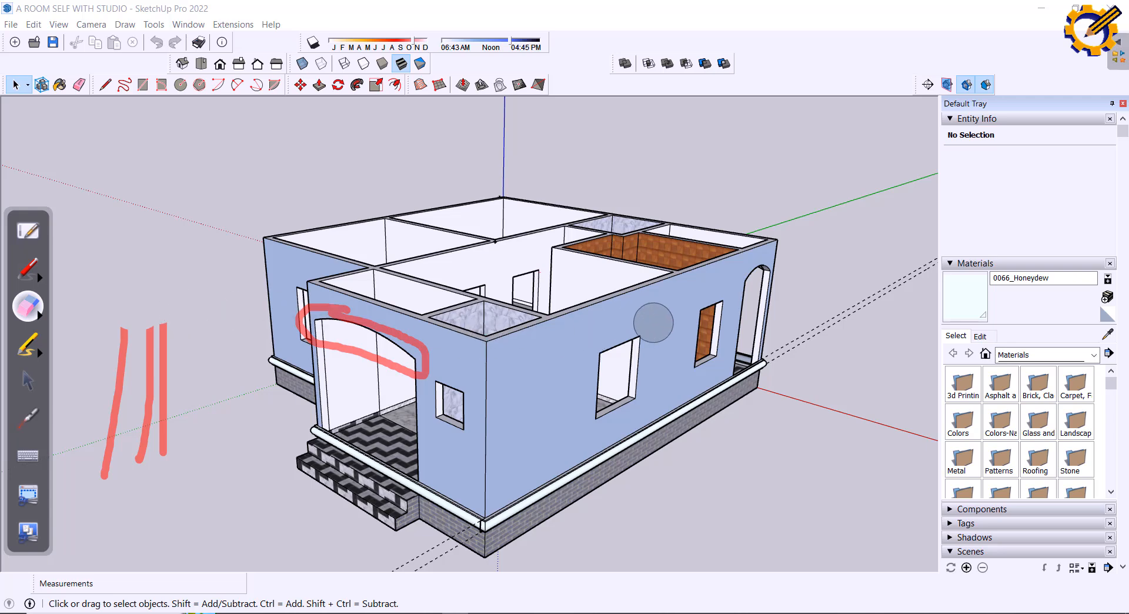
mouse_move(421, 347)
left_mouse_down()
mouse_move(329, 312)
mouse_move(300, 326)
mouse_move(427, 371)
left_mouse_up()
mouse_move(199, 329)
left_mouse_down()
mouse_move(147, 338)
mouse_move(126, 361)
mouse_move(150, 363)
mouse_move(106, 456)
mouse_move(151, 403)
mouse_move(161, 441)
mouse_move(148, 456)
left_mouse_up()
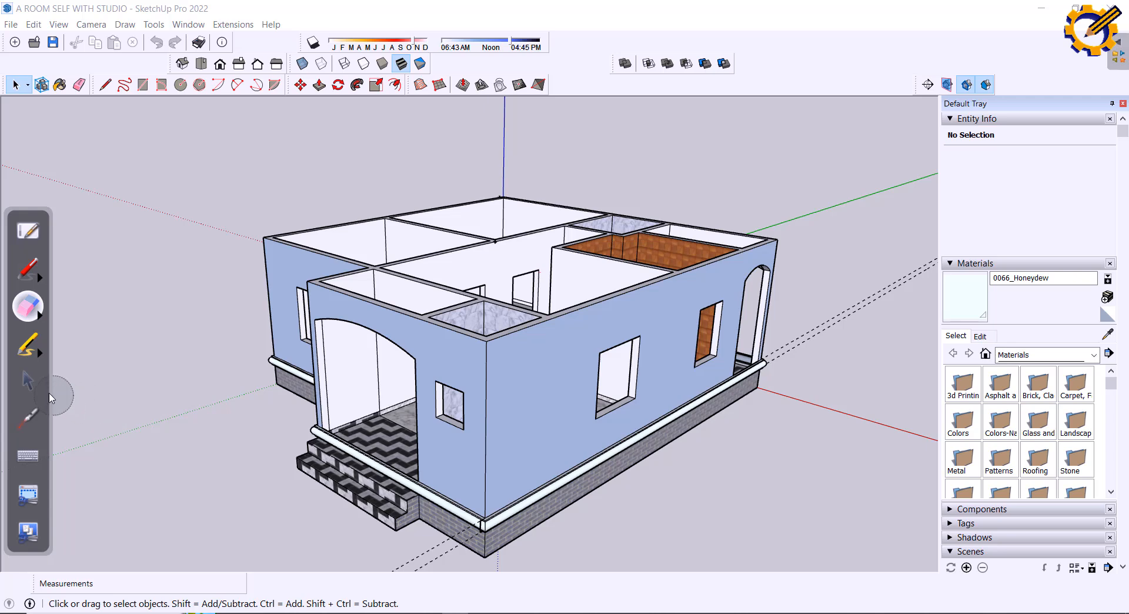
left_click(29, 381)
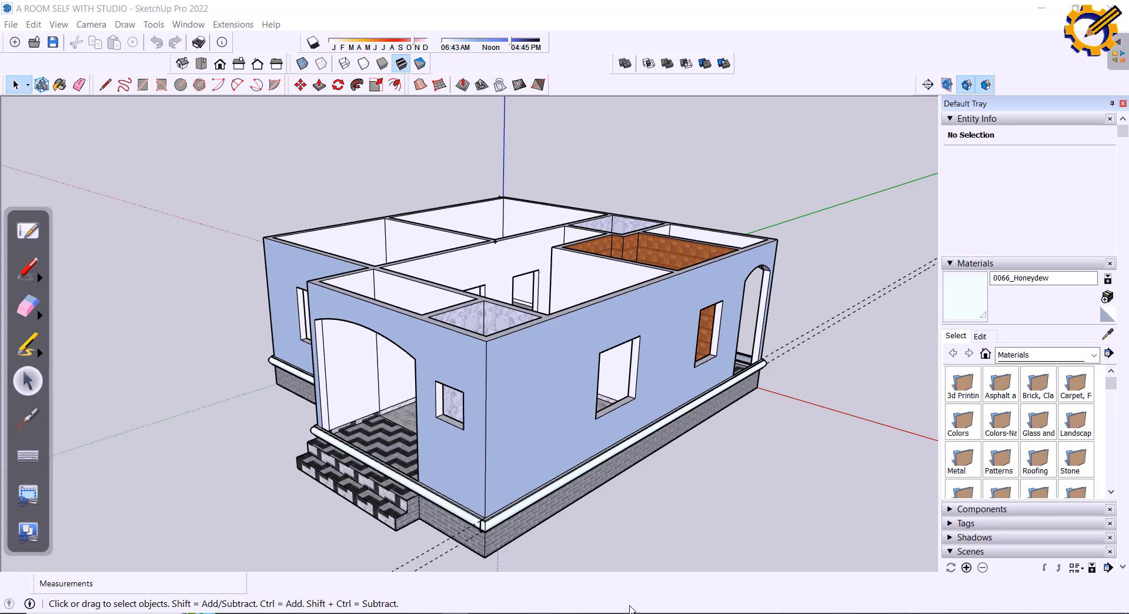
Step: Switch back to the Drawing2 floor plan in AutoCAD
left_click(612, 612)
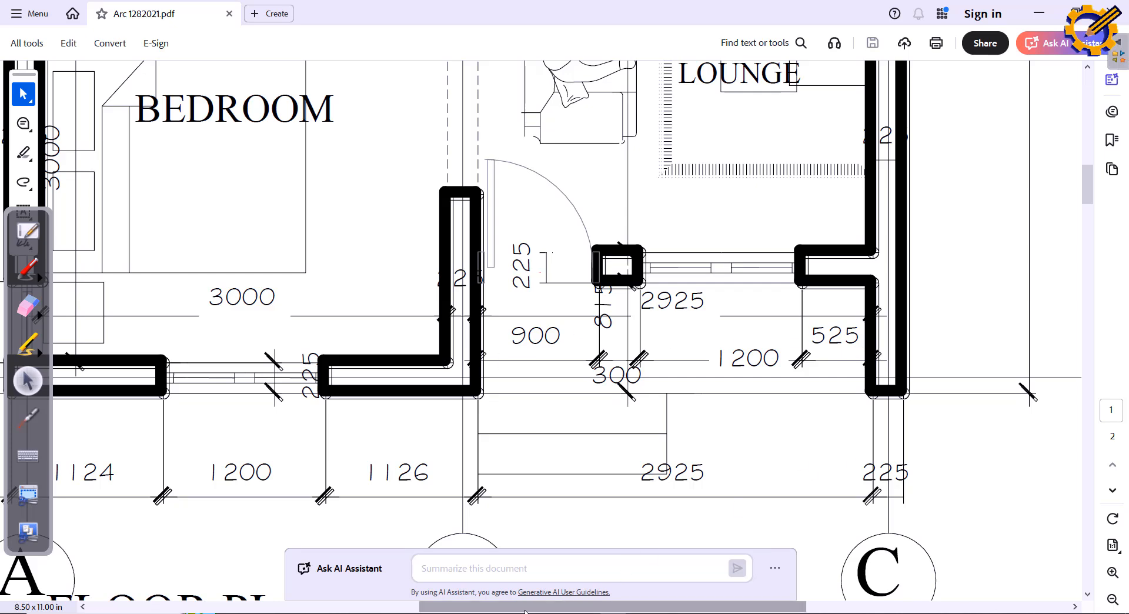
mouse_move(510, 613)
left_click(412, 583)
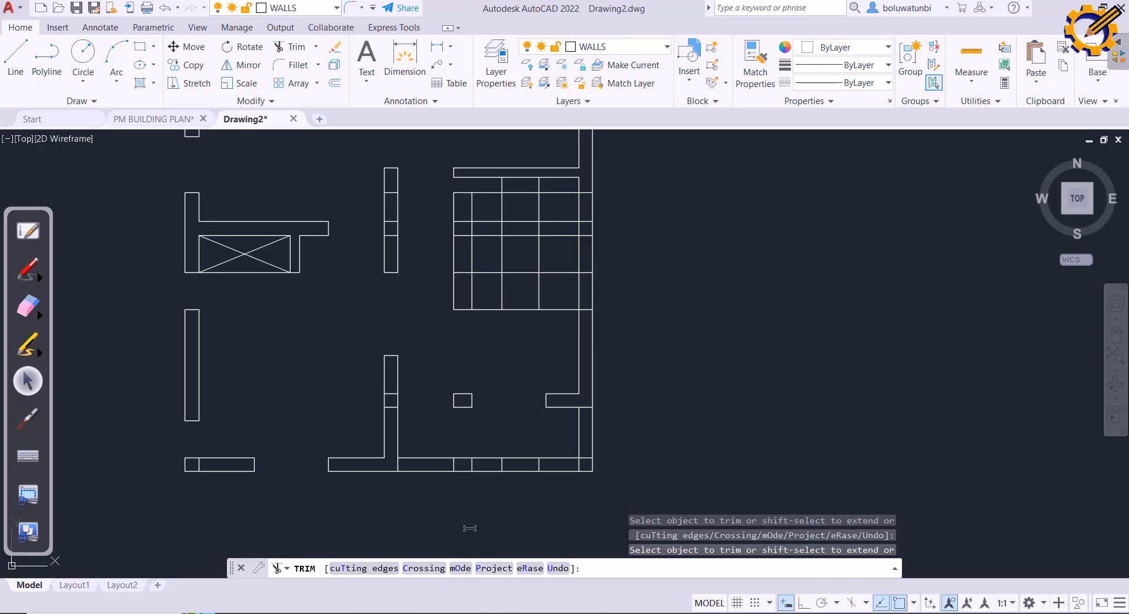
Step: Examine the dashed beam line across the verandah's front opening in the PM BUILDING PLAN drawing
middle_click_drag(525, 480, 535, 198)
scroll(558, 392, "up", 8)
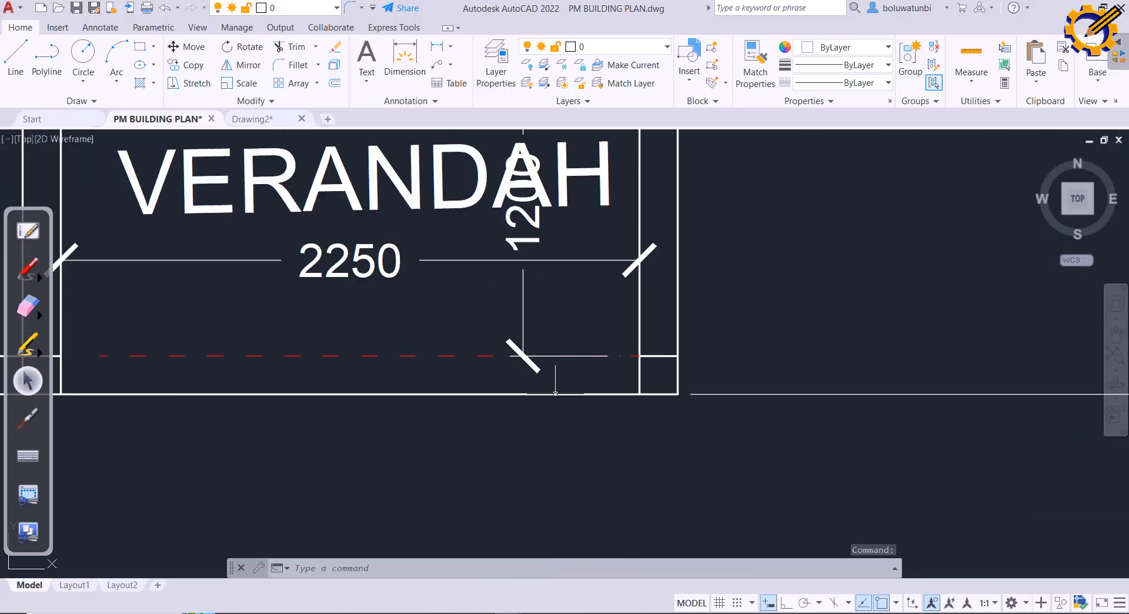
scroll(555, 393, "down", 2)
middle_click_drag(555, 392, 633, 378)
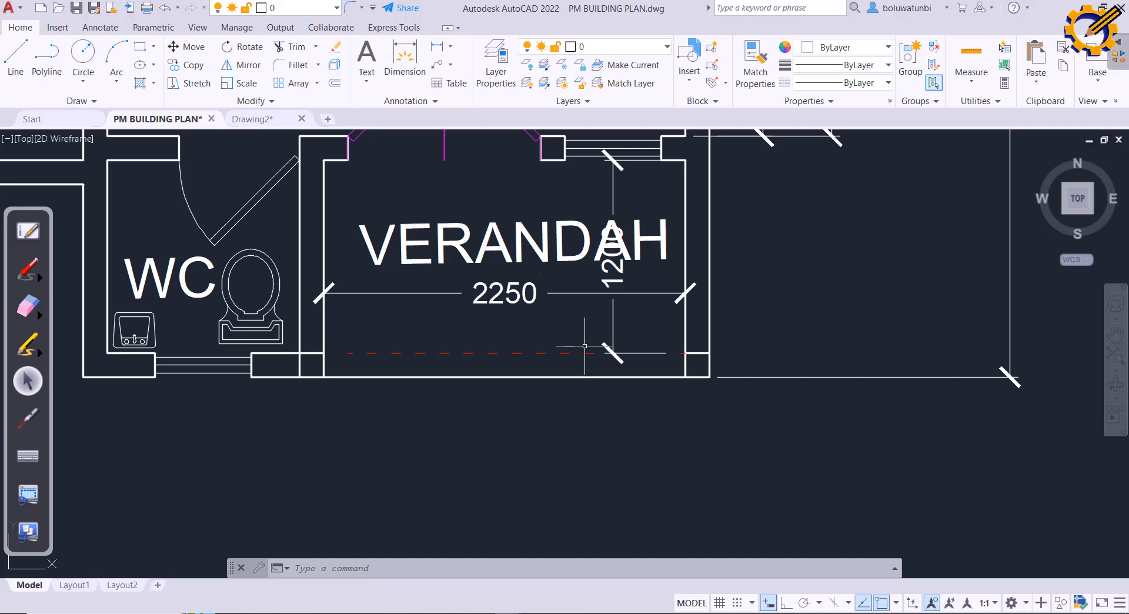
scroll(585, 346, "up", 2)
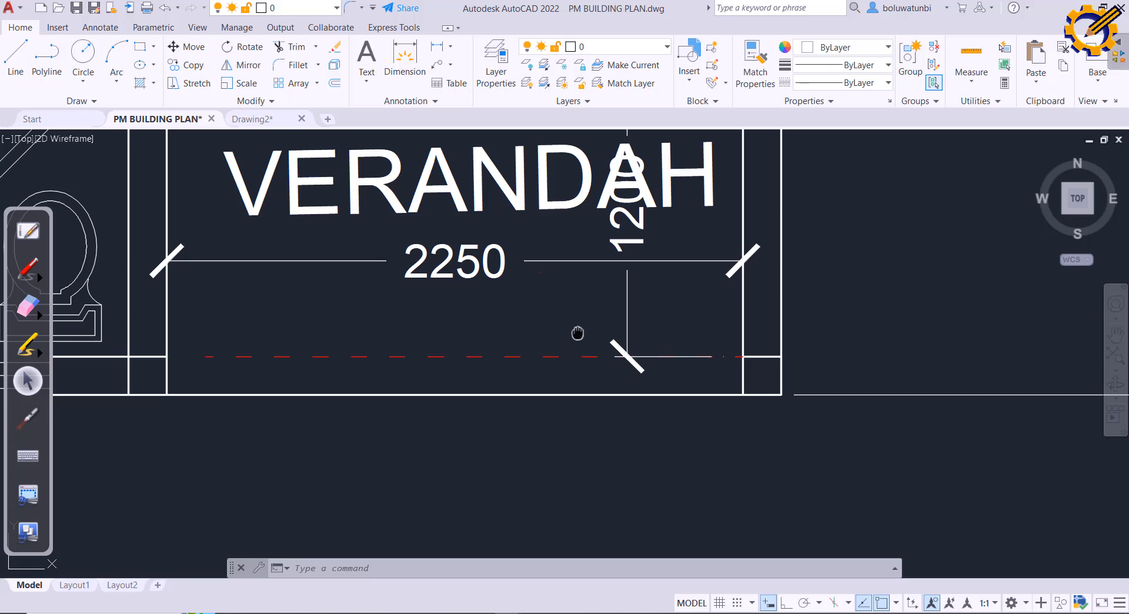
middle_click_drag(577, 334, 573, 337)
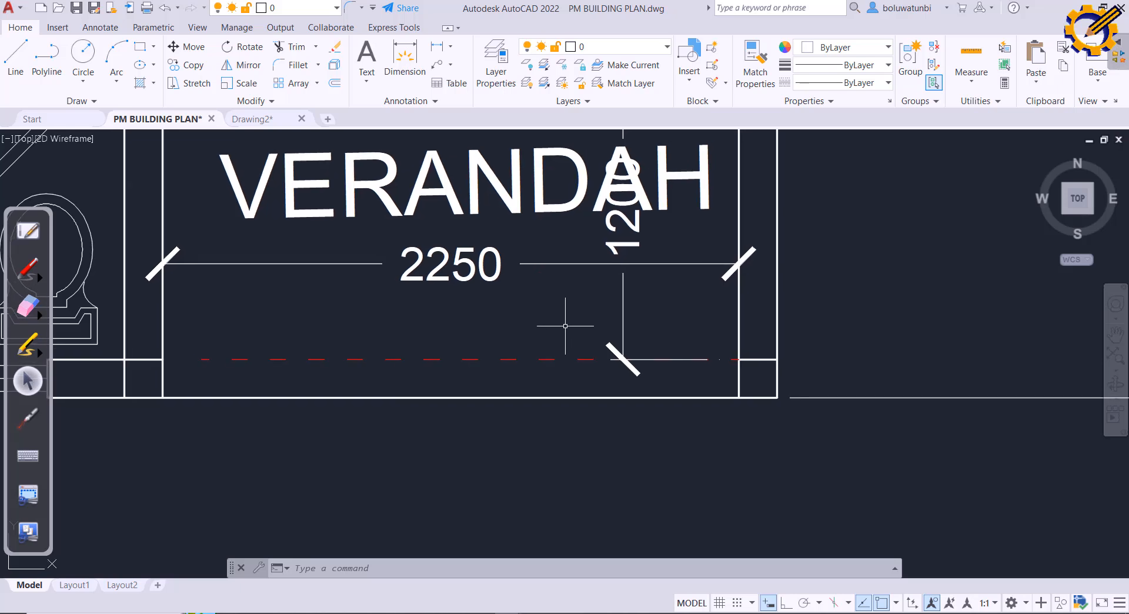
scroll(367, 332, "down", 2)
middle_click_drag(377, 333, 462, 337)
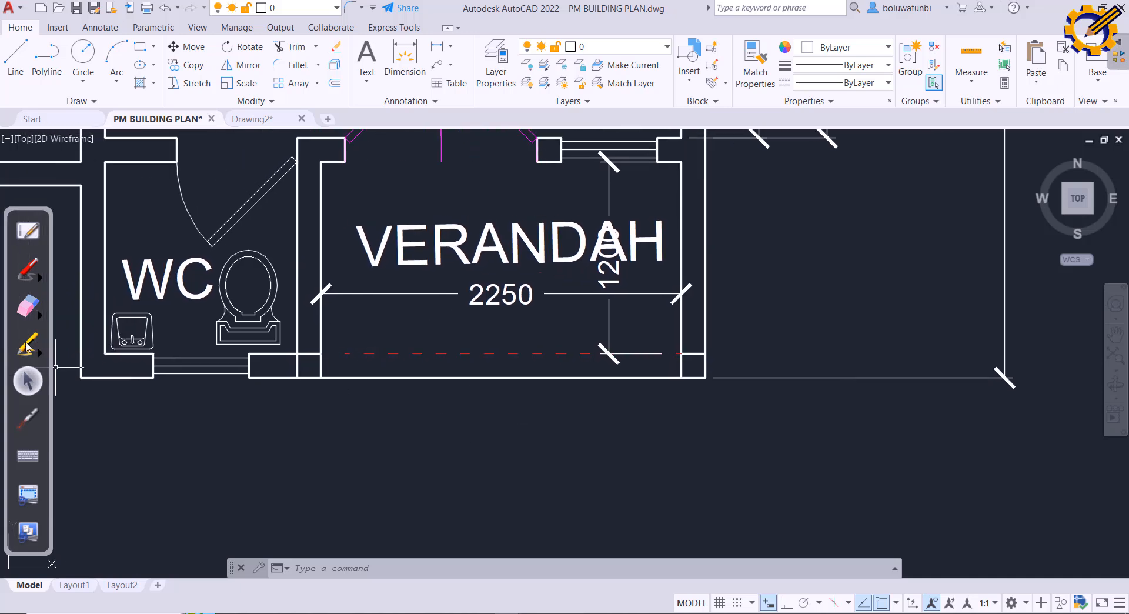
Step: Circle the verandah's dashed beam line in red and sketch a solid line with dashes above it below the plan
left_click(26, 346)
mouse_move(367, 334)
left_mouse_down()
mouse_move(299, 372)
mouse_move(600, 402)
mouse_move(719, 364)
mouse_move(471, 334)
mouse_move(353, 337)
left_mouse_up()
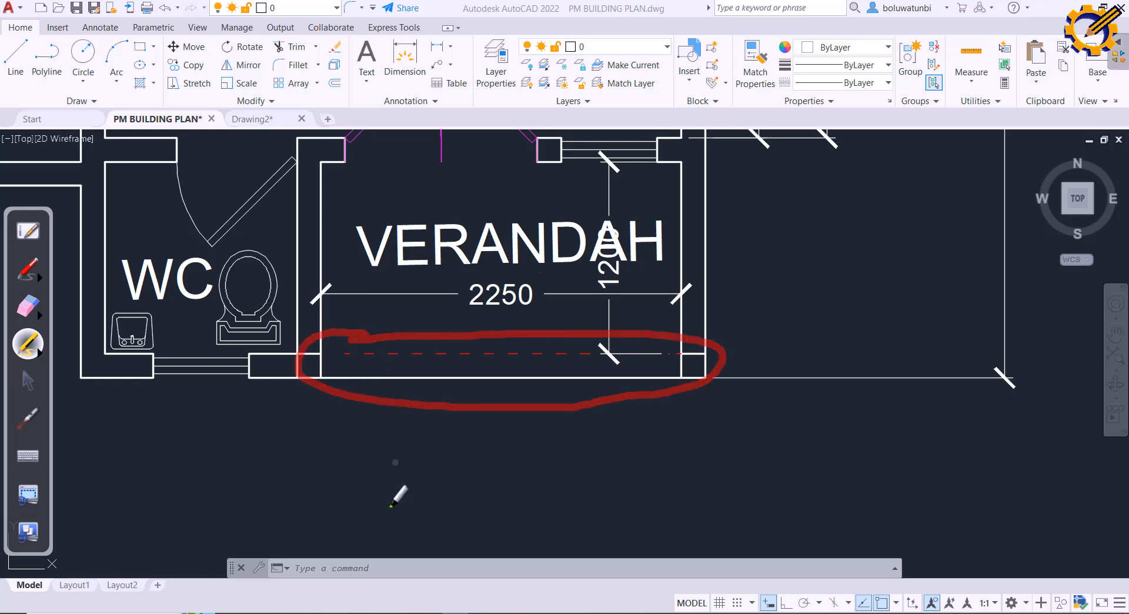
left_click_drag(272, 487, 787, 498)
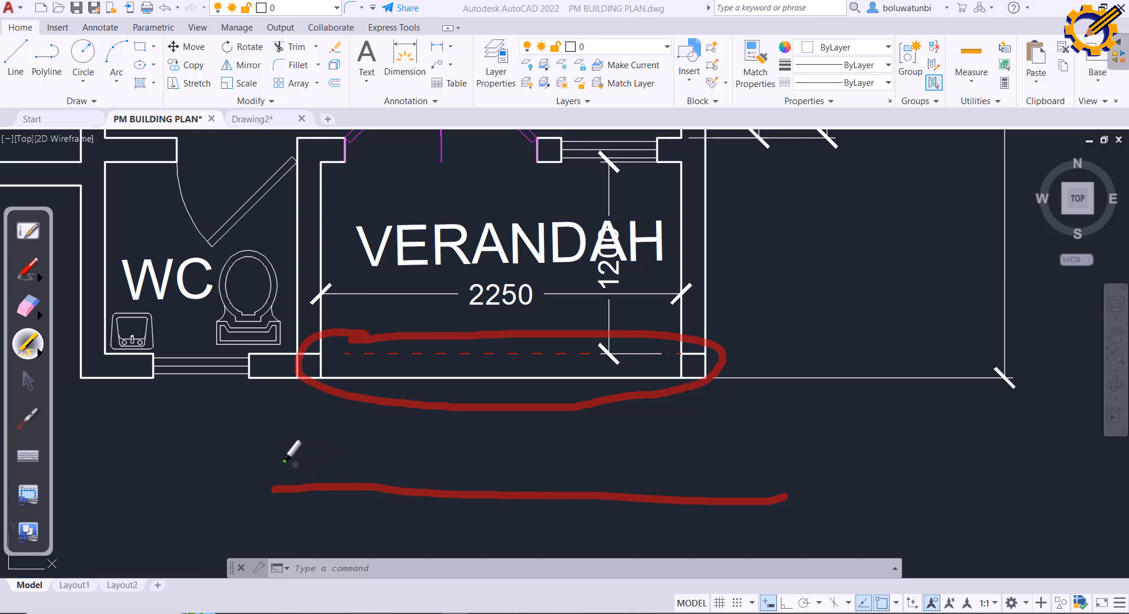
left_click_drag(281, 459, 528, 468)
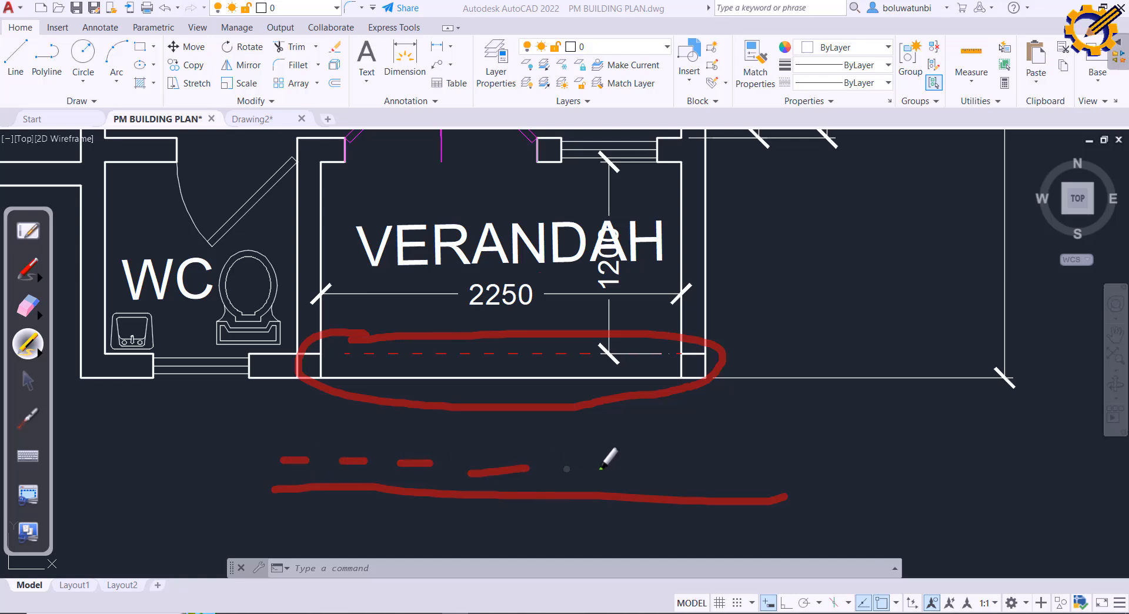
left_click_drag(601, 468, 712, 463)
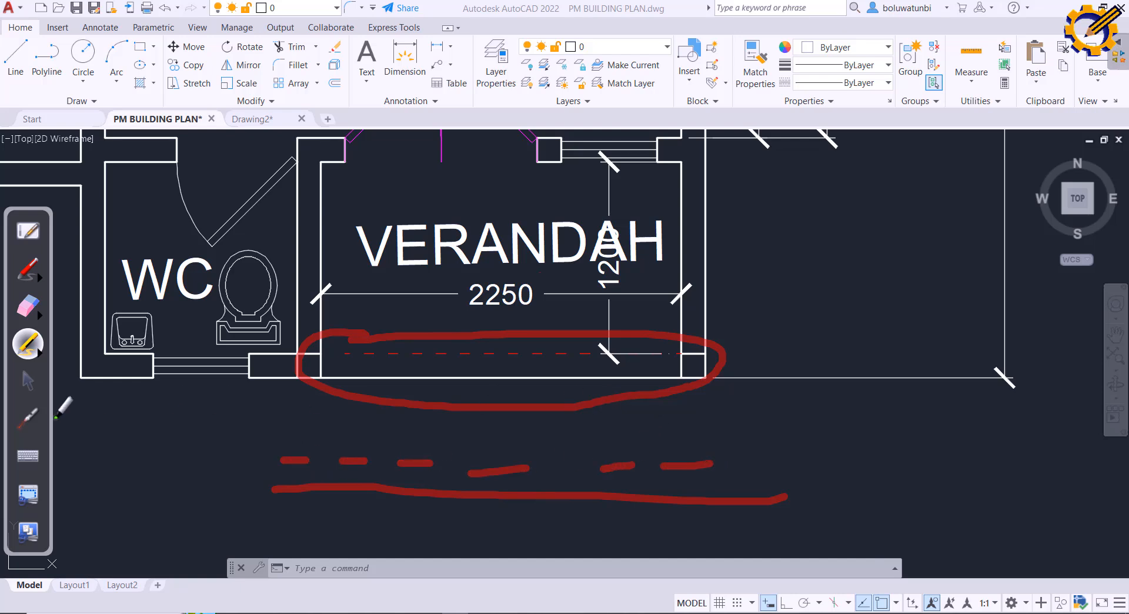
Step: Erase all the red annotation marks around and below the verandah and return to the normal pointer
left_click(27, 381)
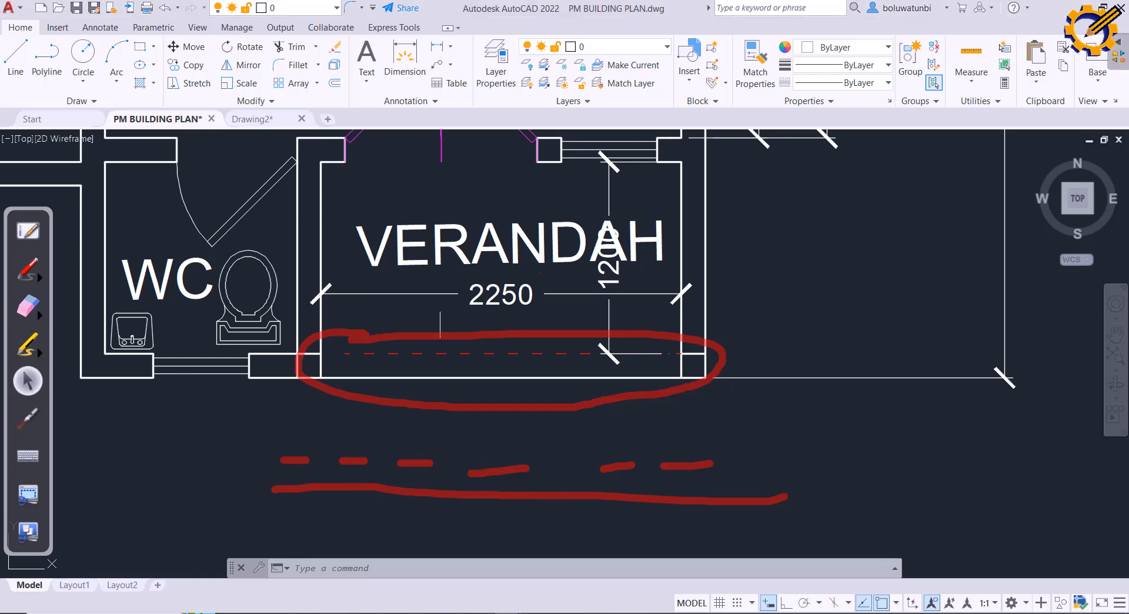
left_click(27, 305)
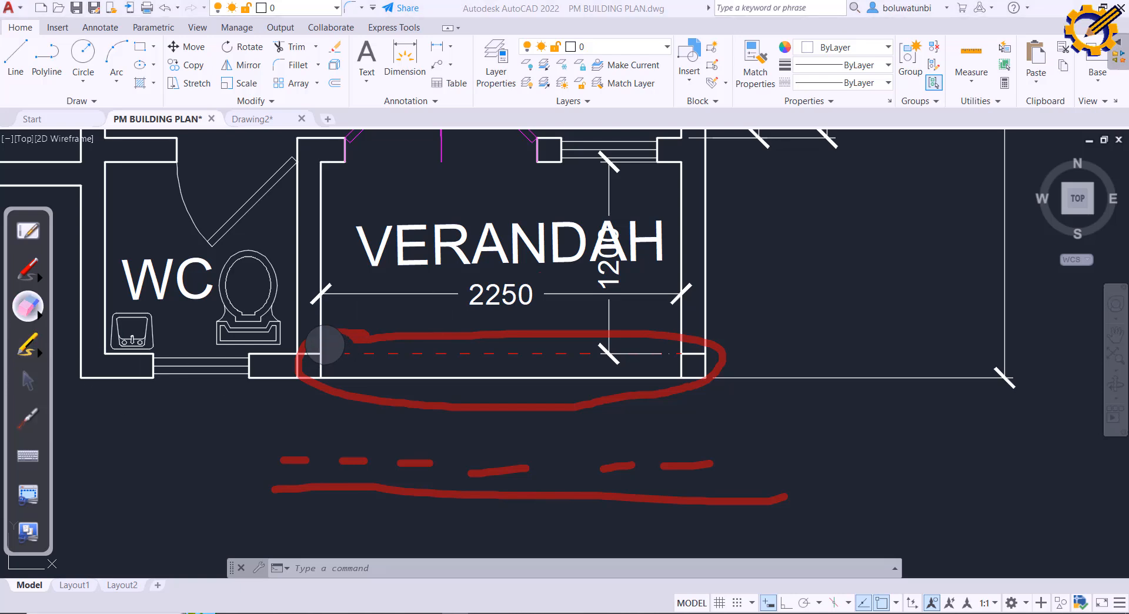
mouse_move(325, 345)
left_mouse_down()
mouse_move(776, 323)
mouse_move(537, 405)
mouse_move(718, 351)
mouse_move(529, 430)
mouse_move(302, 378)
mouse_move(284, 479)
mouse_move(504, 466)
mouse_move(415, 481)
mouse_move(718, 494)
left_mouse_up()
left_click(27, 382)
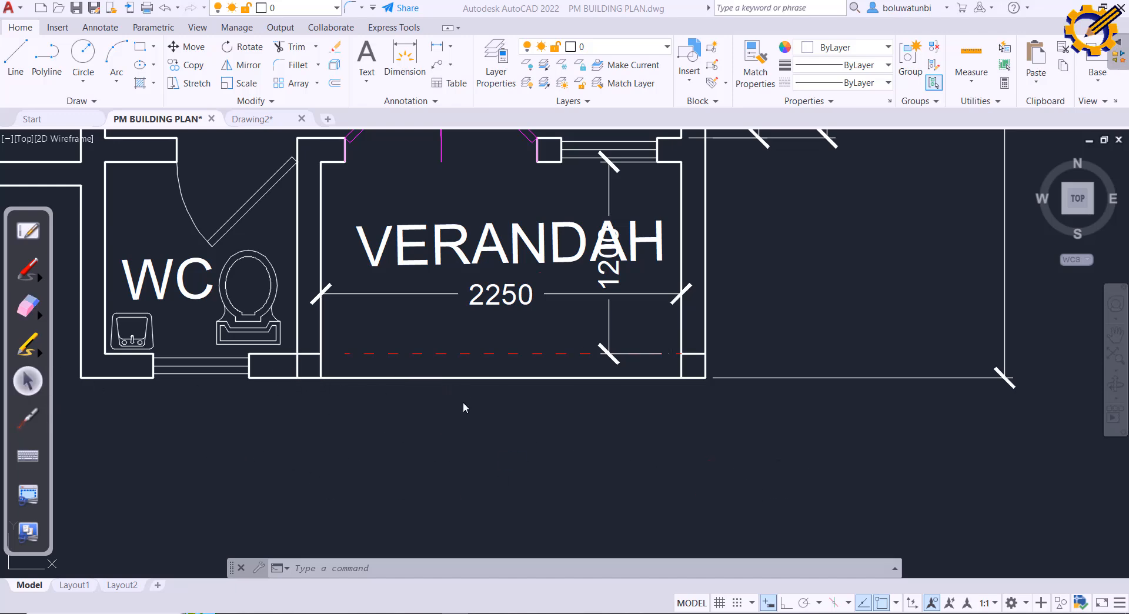
Step: Examine the dashed beam lines between the dining area and the living room
middle_click_drag(437, 244, 437, 503)
middle_click_drag(455, 343, 438, 451)
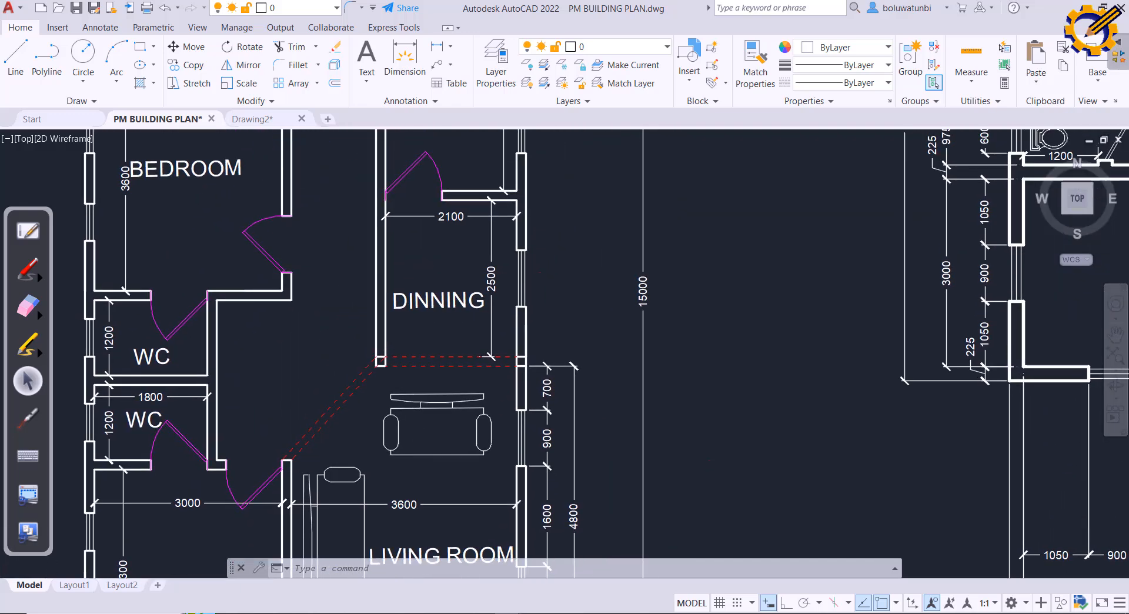
scroll(444, 453, "up", 2)
scroll(447, 344, "up", 2)
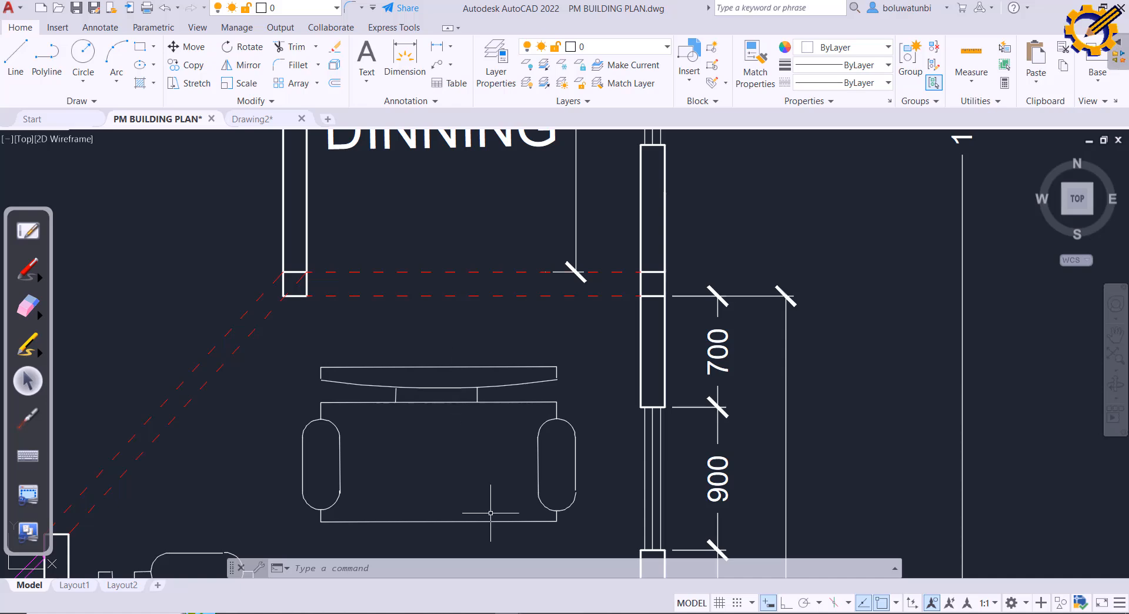
Step: Switch to the SketchUp house model, view its front porch and room layout from above, and return to AutoCAD
mouse_move(664, 612)
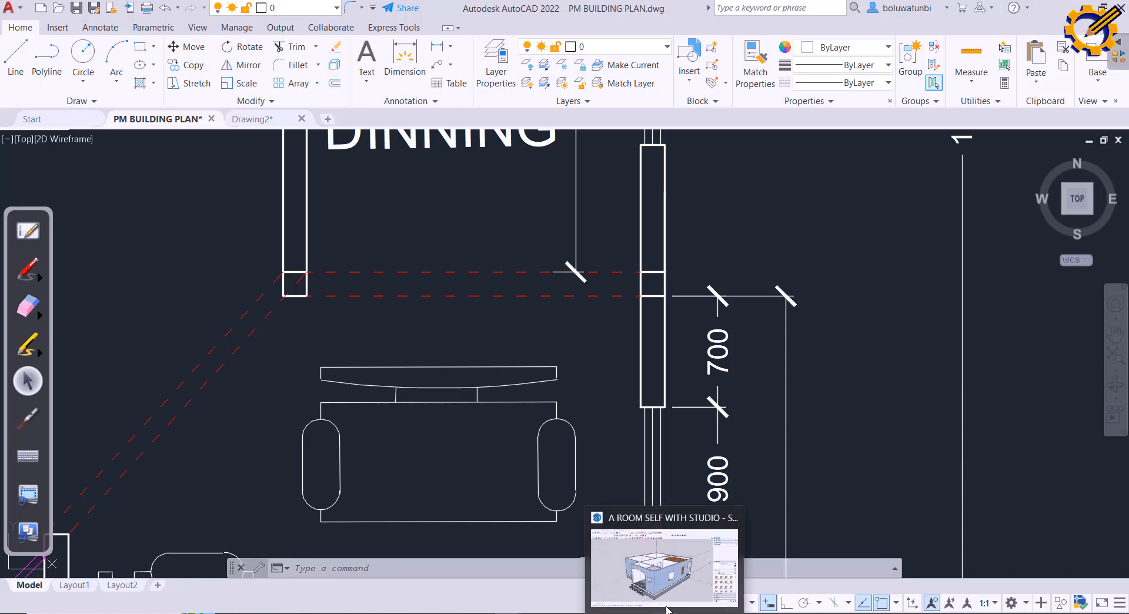
left_click(665, 558)
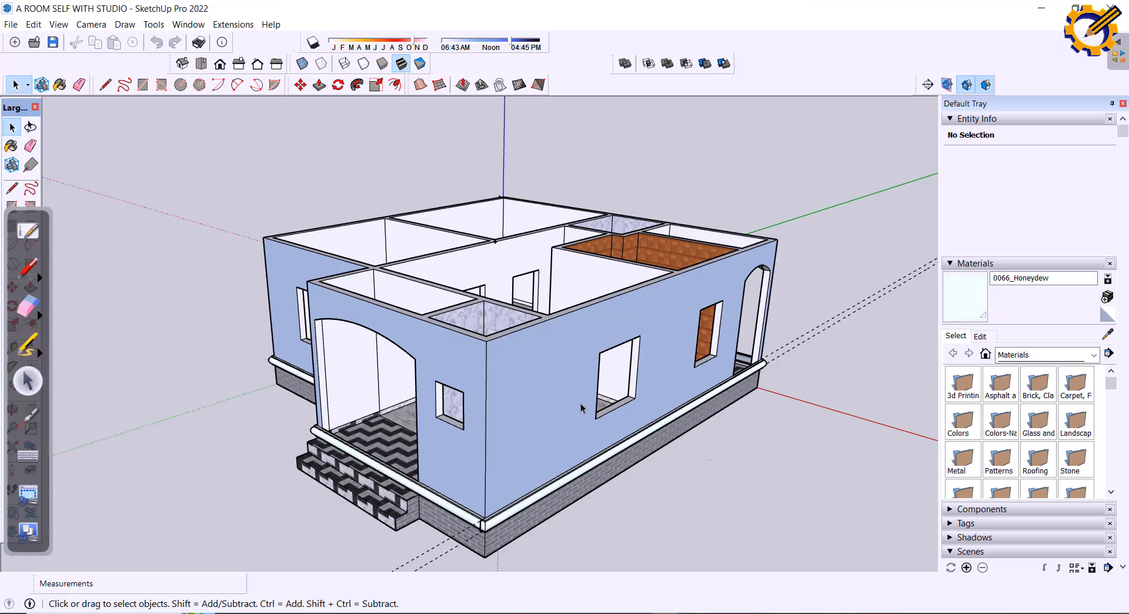
middle_click_drag(416, 456, 532, 502)
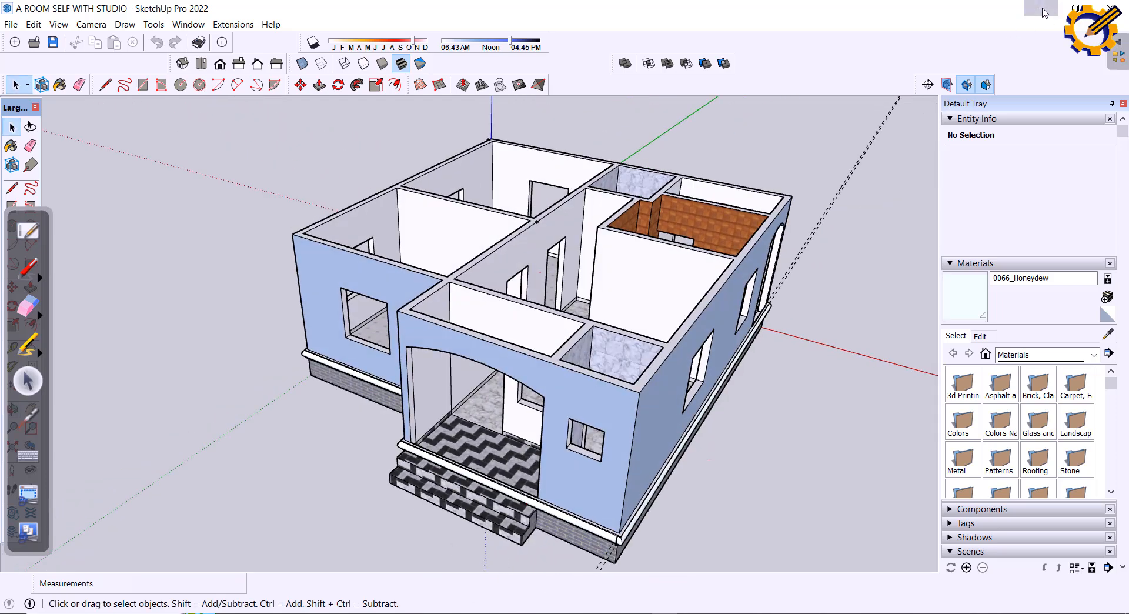
left_click(1041, 7)
Step: Examine the columns at both ends of the dashed beam between the dining area and the living room
scroll(451, 281, "down", 2)
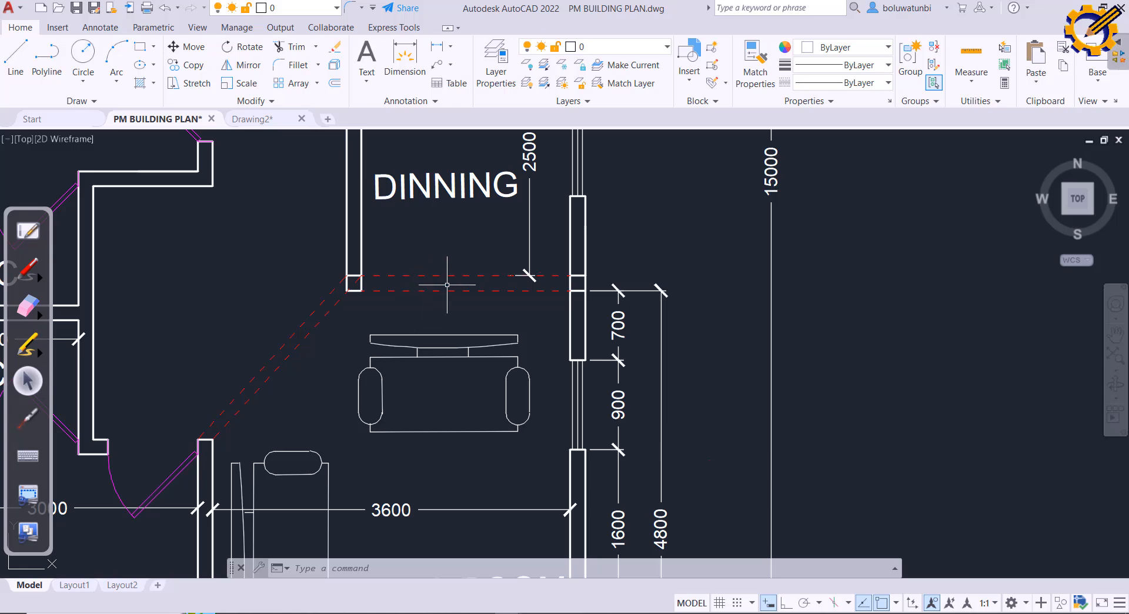
scroll(447, 284, "down", 2)
middle_click_drag(447, 285, 434, 236)
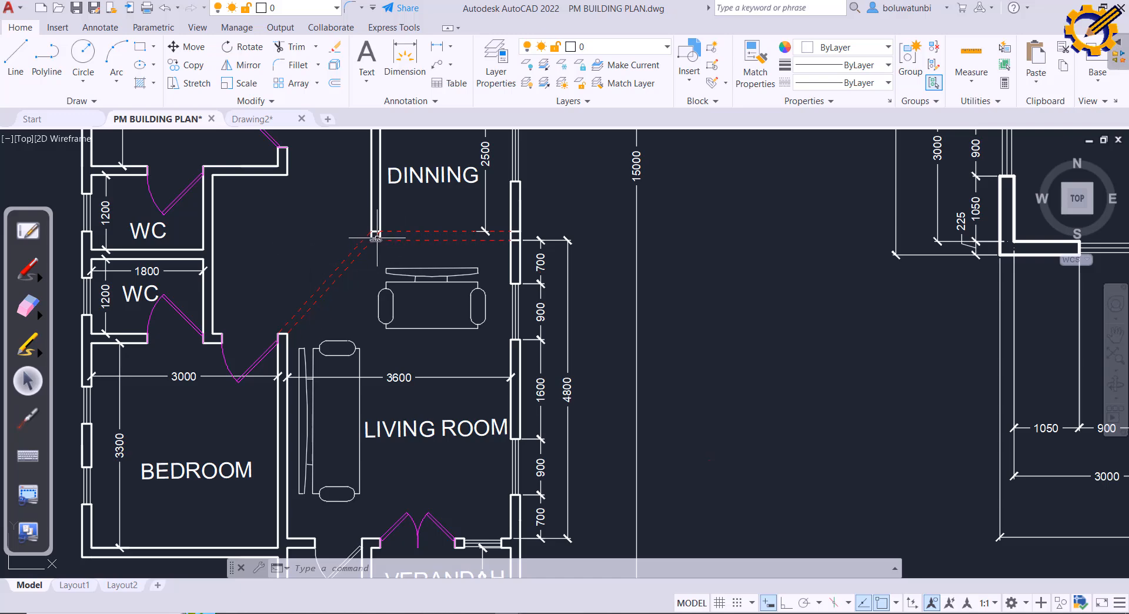
scroll(375, 234, "up", 4)
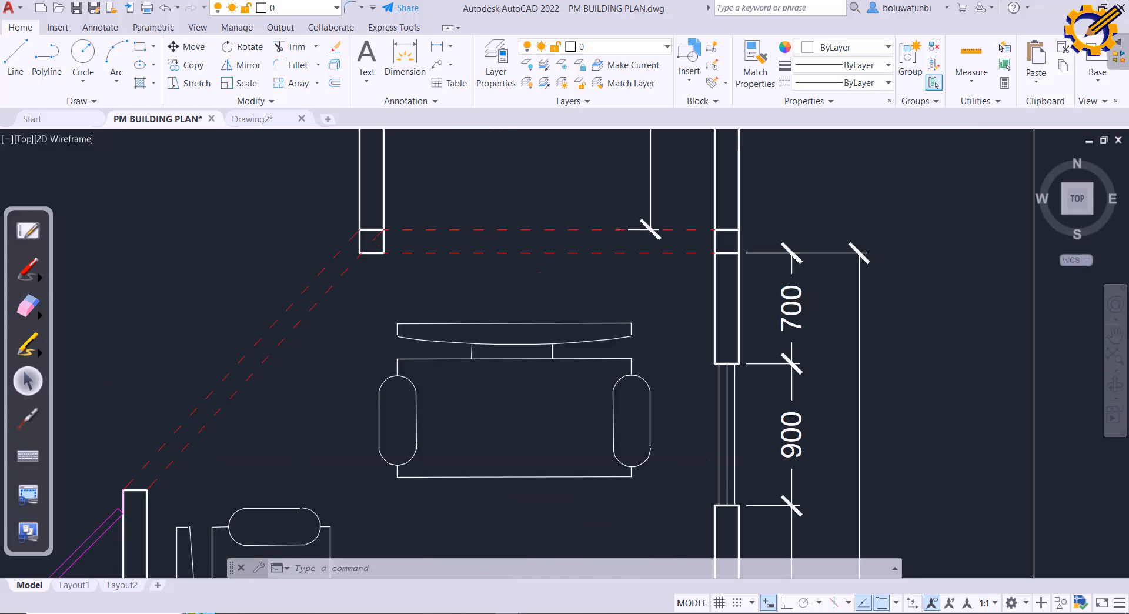
scroll(375, 231, "up", 2)
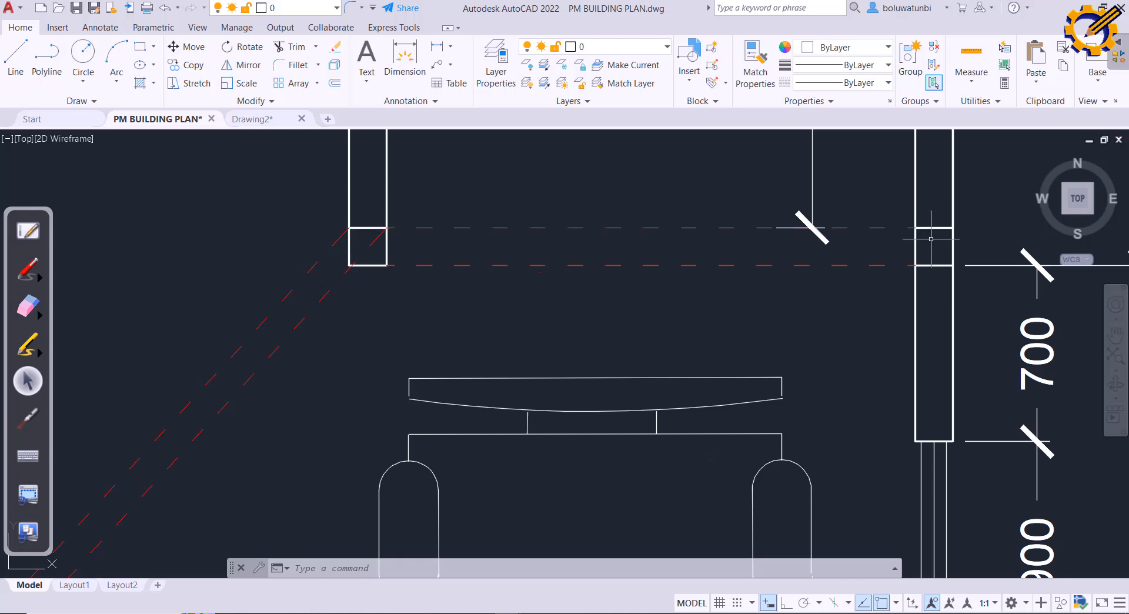
Step: Examine the columns at both ends of the verandah's dashed beam line
scroll(931, 239, "down", 5)
middle_click_drag(771, 536, 769, 157)
scroll(768, 396, "up", 2)
middle_click_drag(770, 398, 748, 246)
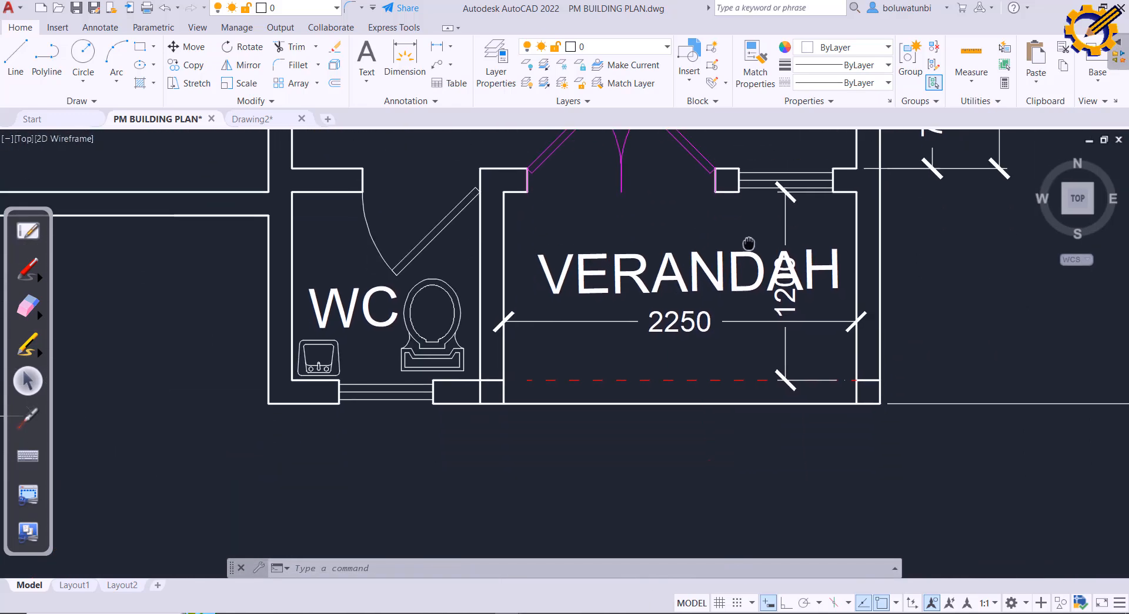
scroll(500, 387, "up", 4)
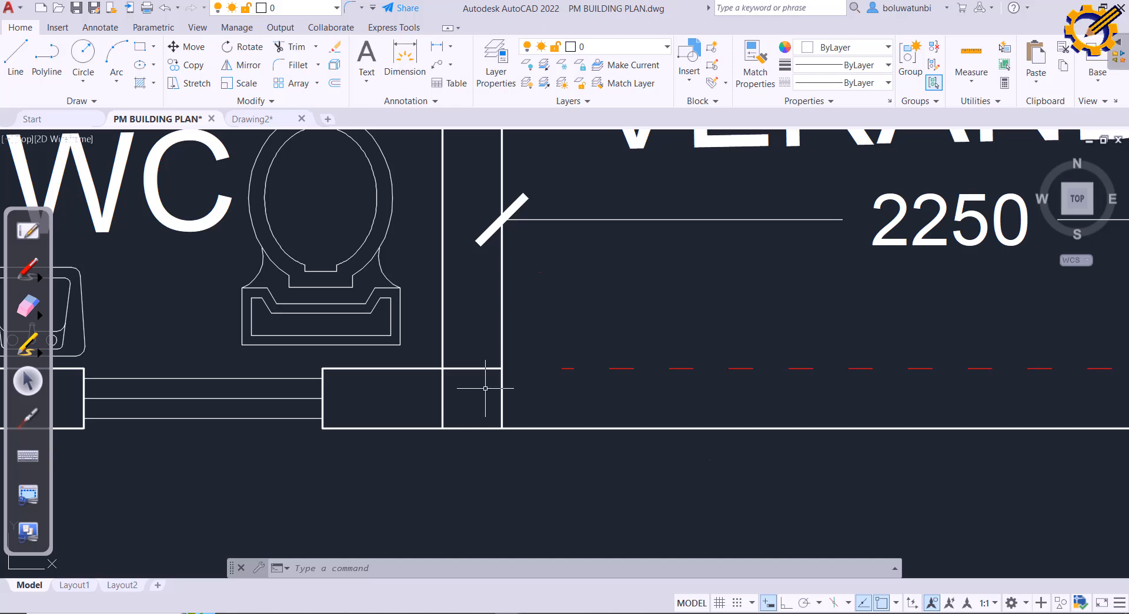
scroll(483, 392, "down", 4)
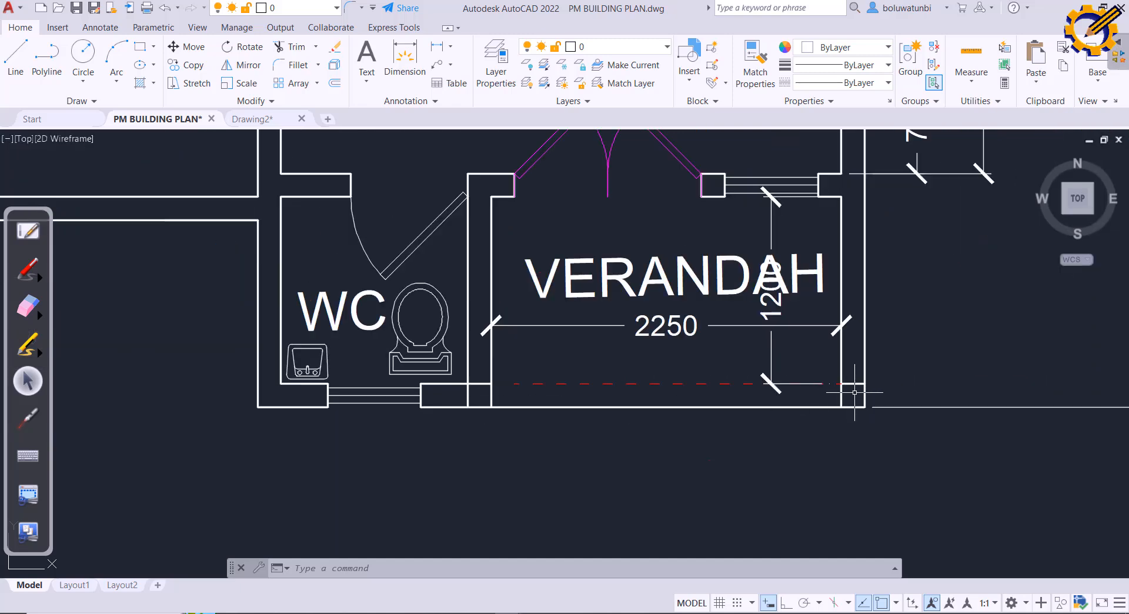
middle_click_drag(854, 392, 887, 353)
scroll(831, 352, "up", 4)
scroll(848, 353, "down", 2)
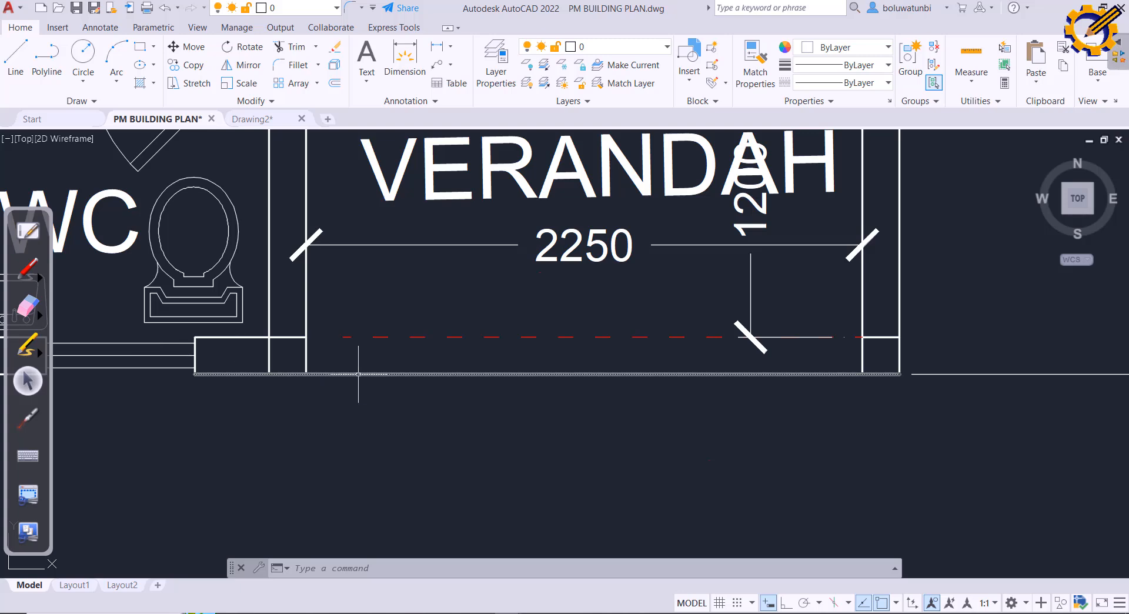
scroll(366, 378, "down", 4)
middle_click_drag(371, 385, 375, 360)
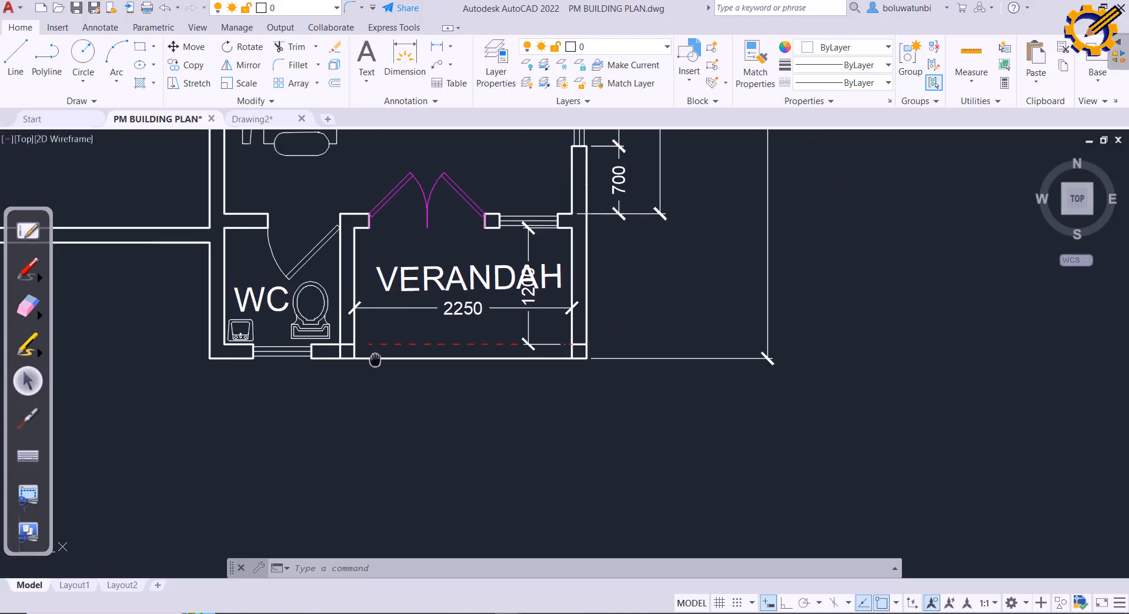
scroll(369, 364, "up", 2)
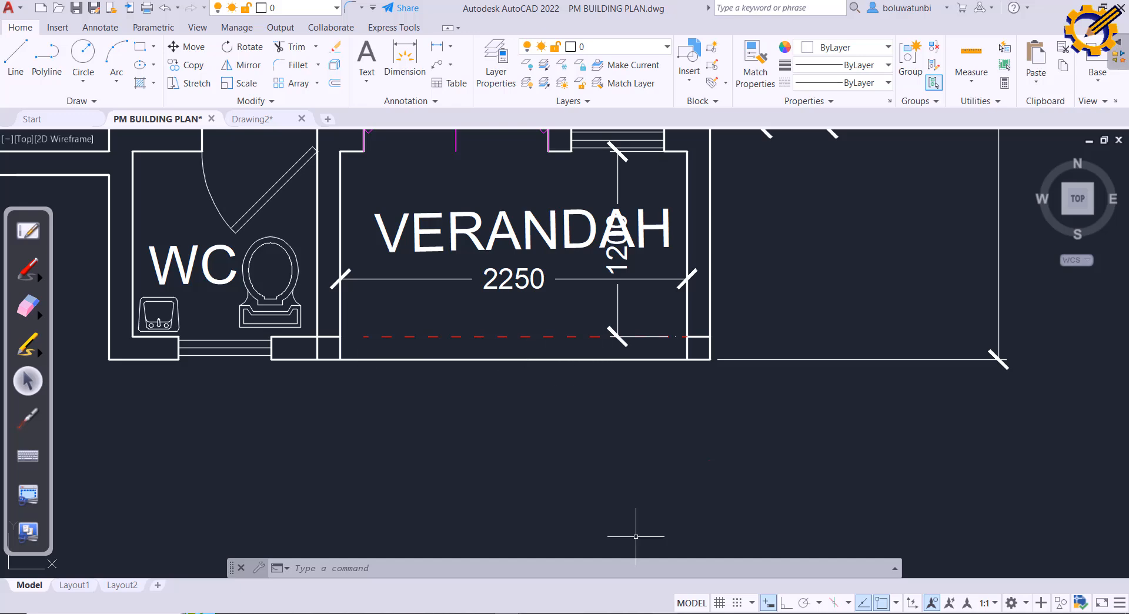
Step: Switch to the SketchUp house model, show its front view, and mark the level above the porch door and window in red
left_click(661, 556)
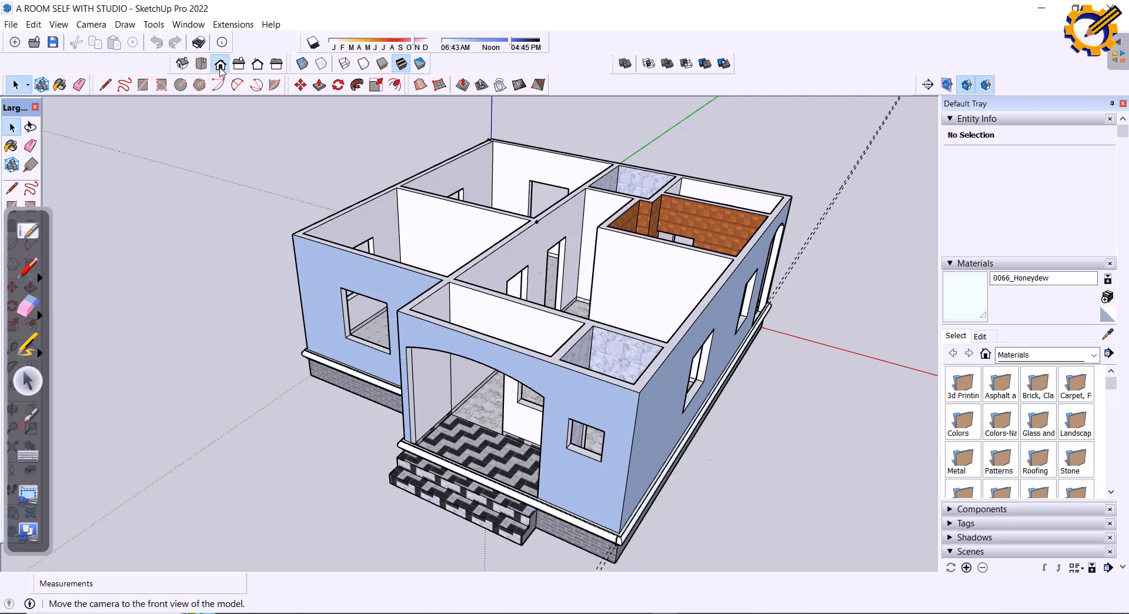
left_click(221, 65)
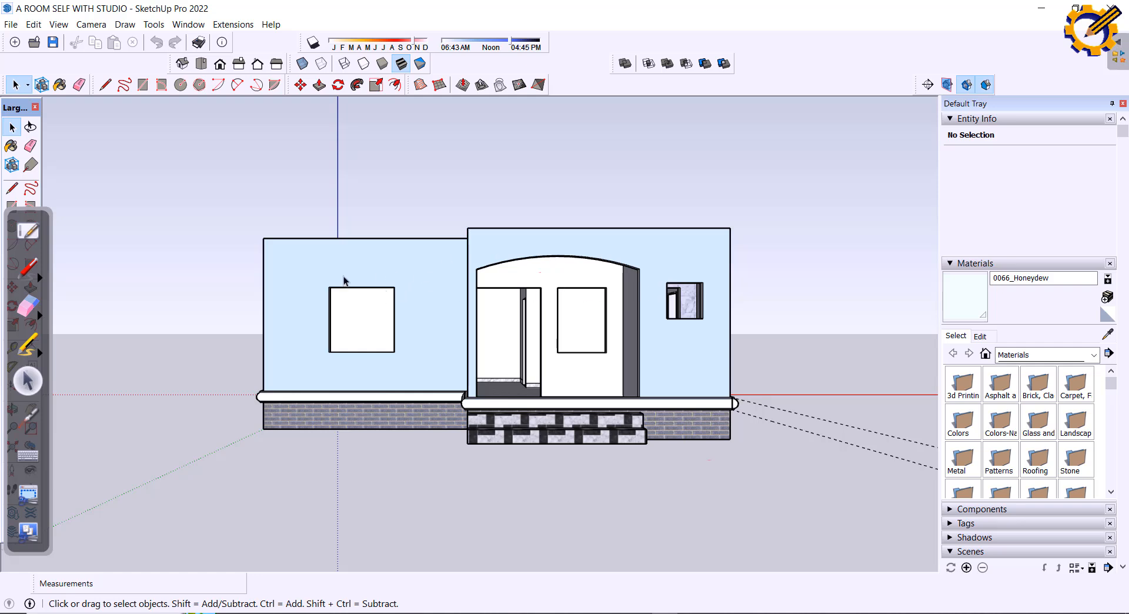
left_click(27, 344)
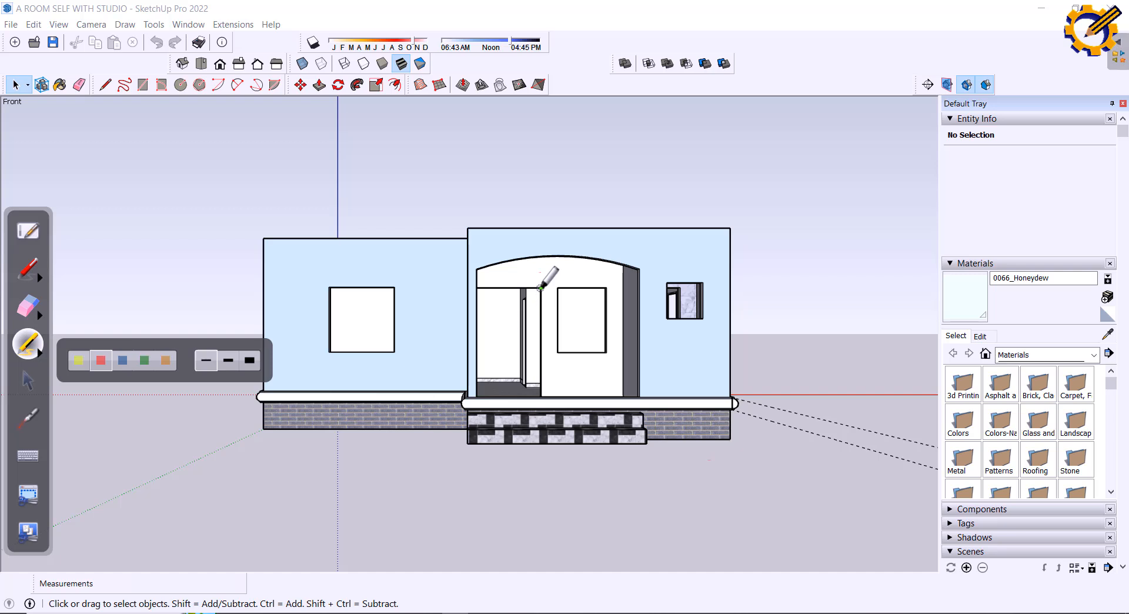
left_click_drag(540, 288, 565, 288)
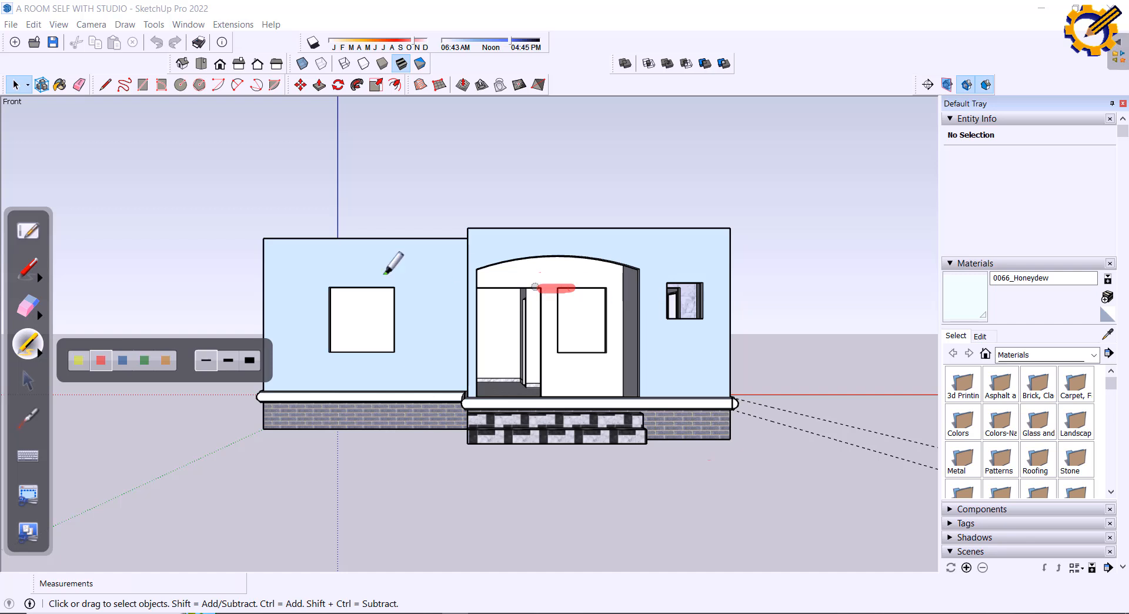
Step: Erase the red mark, orbit the house model to see the arched porch from above, and return to AutoCAD
left_click(30, 305)
left_click_drag(517, 281, 566, 295)
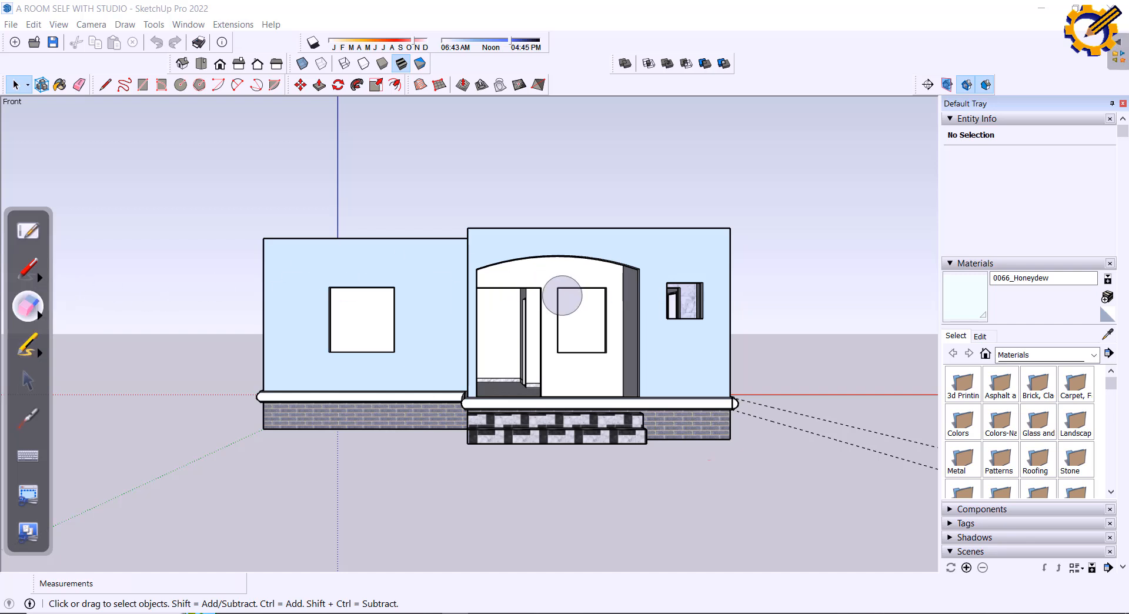
left_click(24, 376)
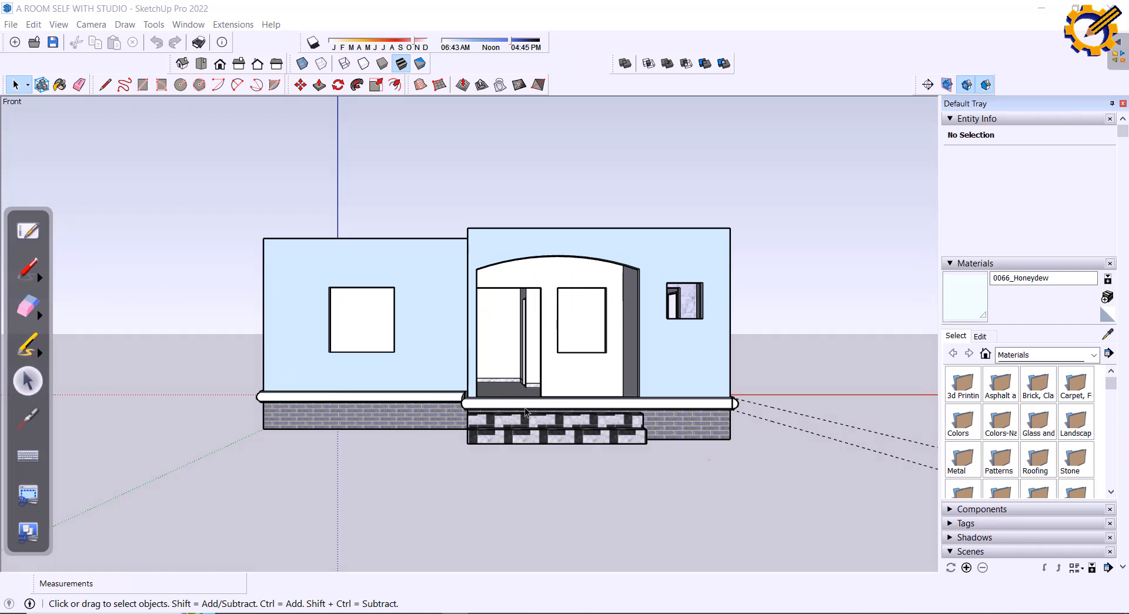
mouse_move(526, 408)
middle_mouse_down()
mouse_move(477, 428)
mouse_move(383, 497)
middle_mouse_up()
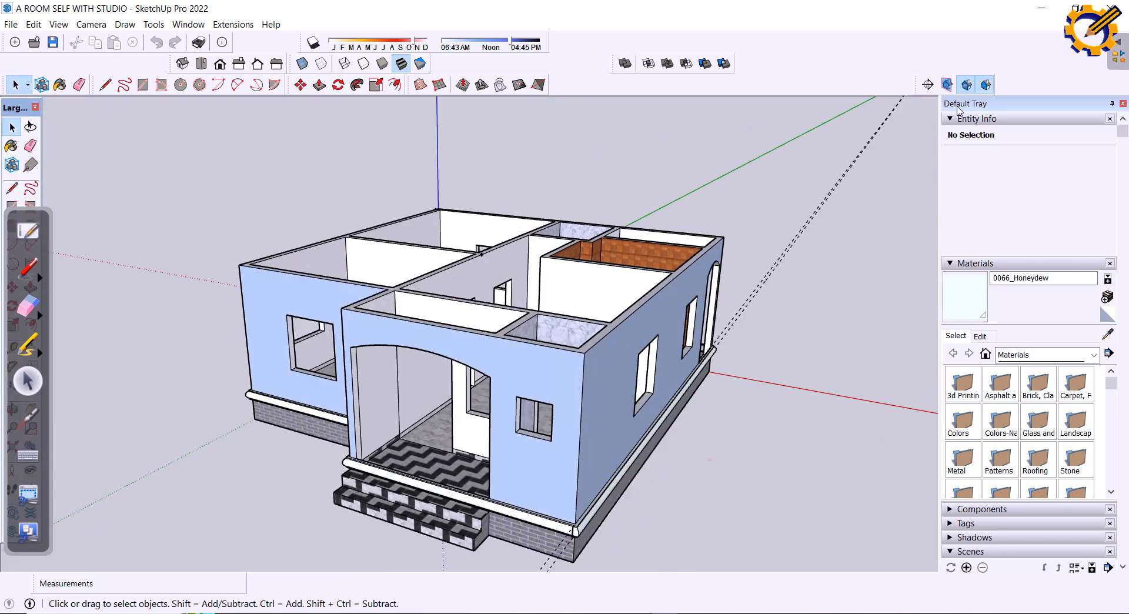
left_click(1041, 8)
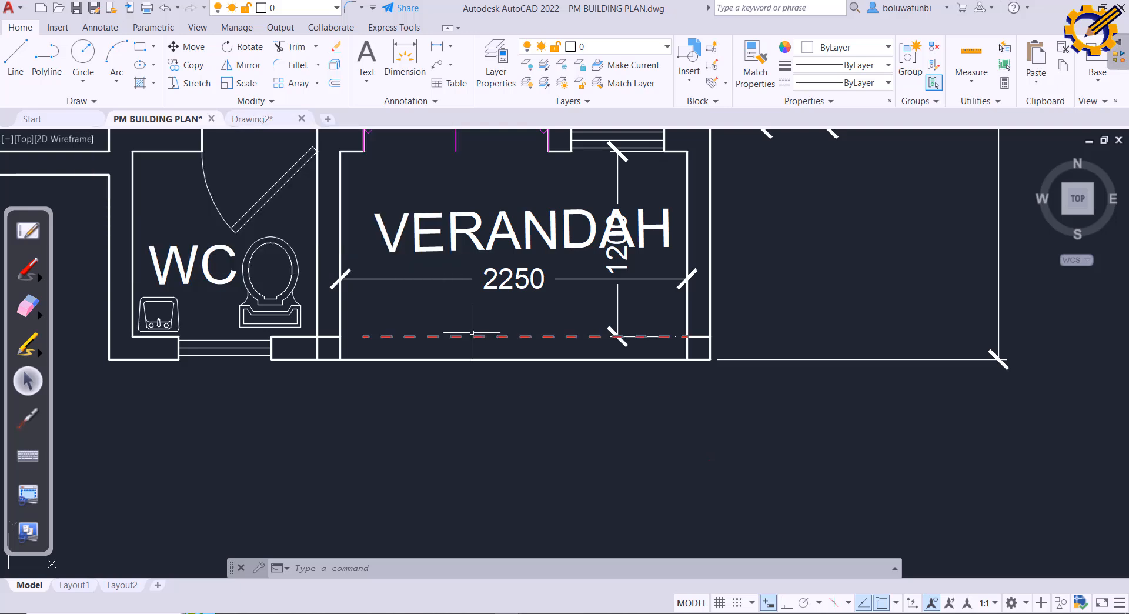
Step: Bring up Drawing2, examine the dashed beam lines and porch walls in the Arc 1282021.pdf reference plan, and return to AutoCAD
left_click(249, 119)
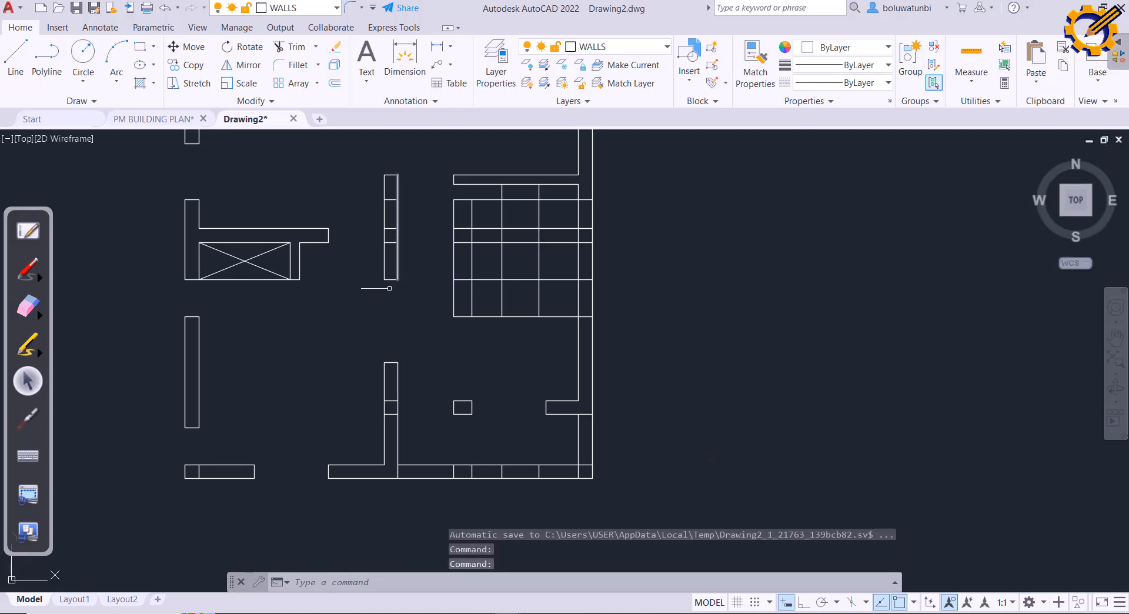
left_click(626, 612)
scroll(534, 321, "up", 2)
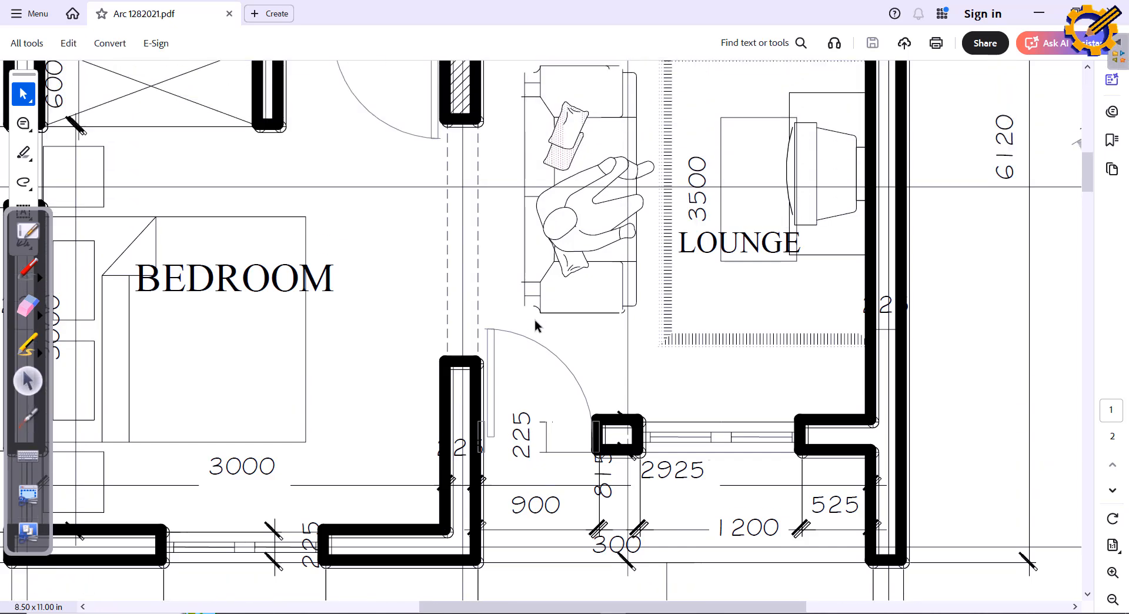
scroll(533, 321, "up", 2)
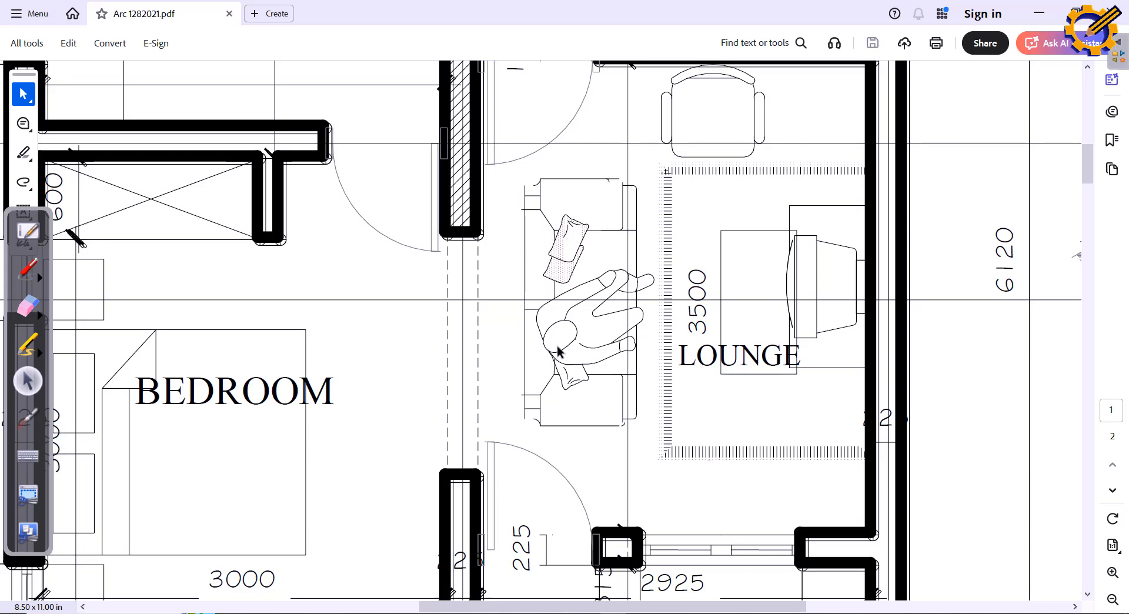
scroll(559, 352, "down", 4)
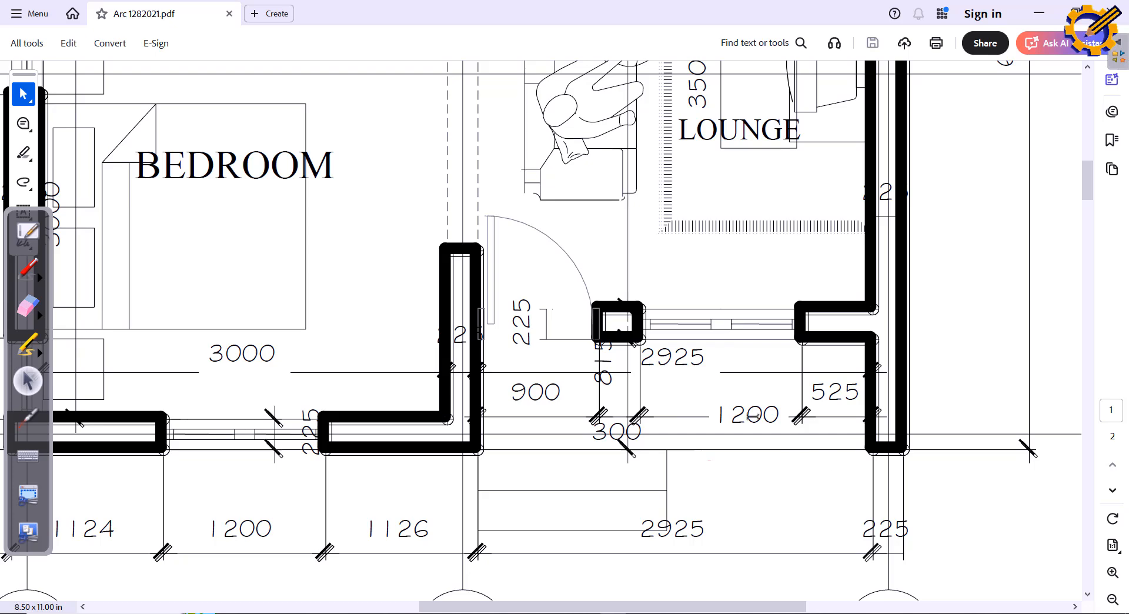
scroll(752, 412, "up", 9)
scroll(753, 412, "down", 1)
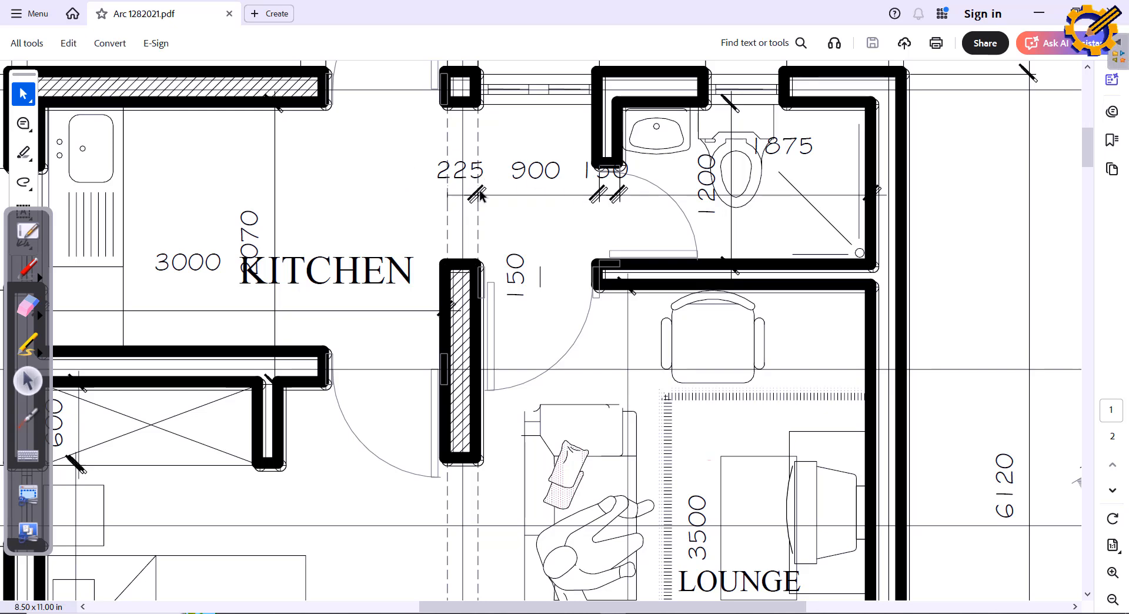
scroll(512, 226, "down", 8)
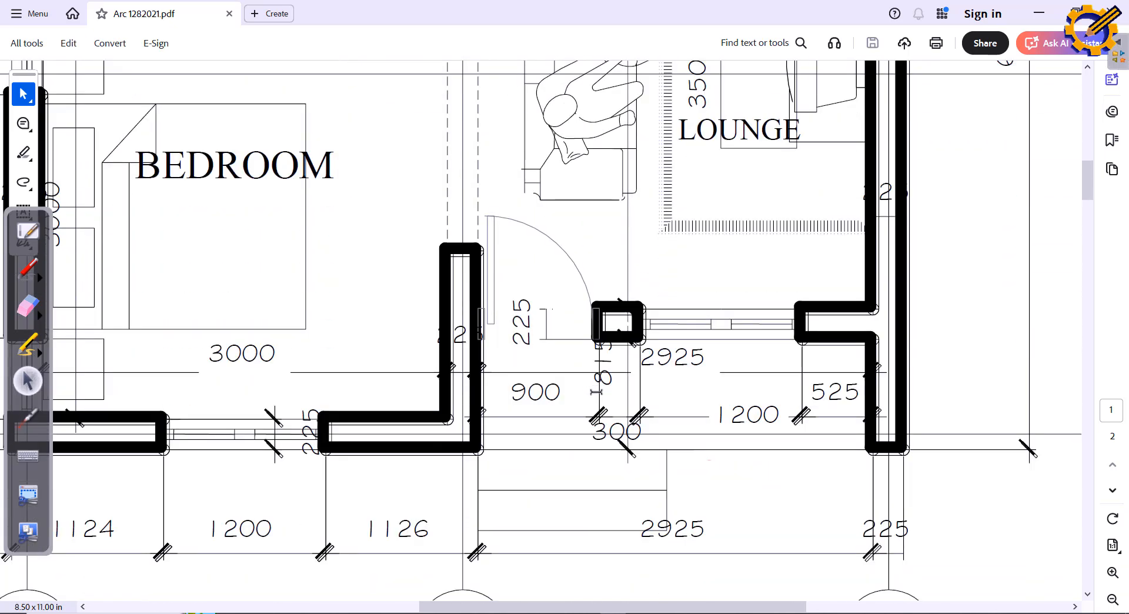
scroll(596, 391, "down", 2)
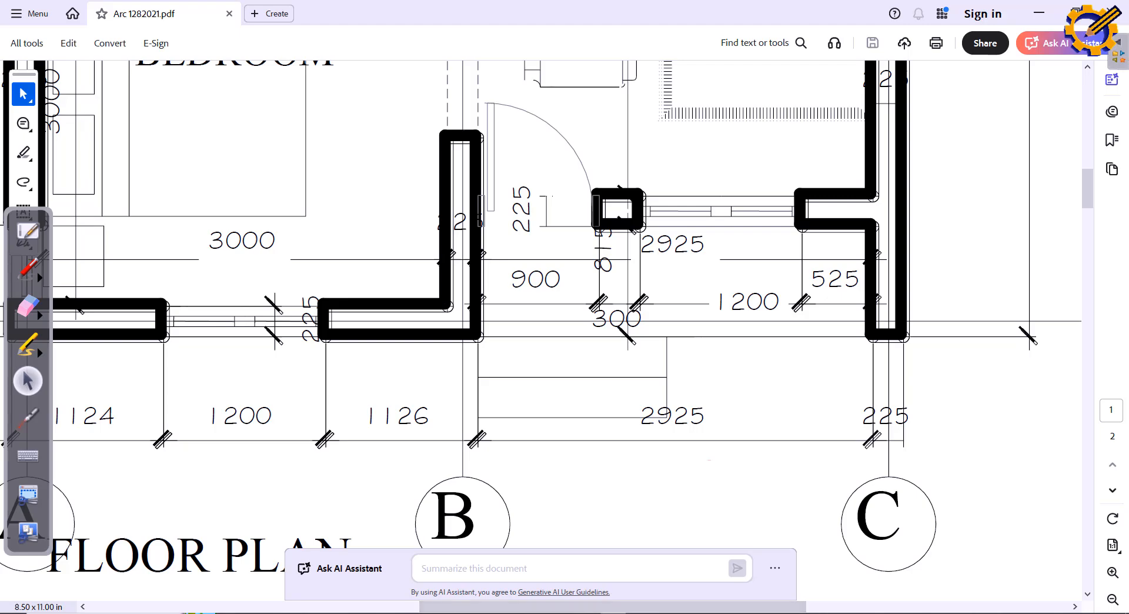
key("alt+Tab")
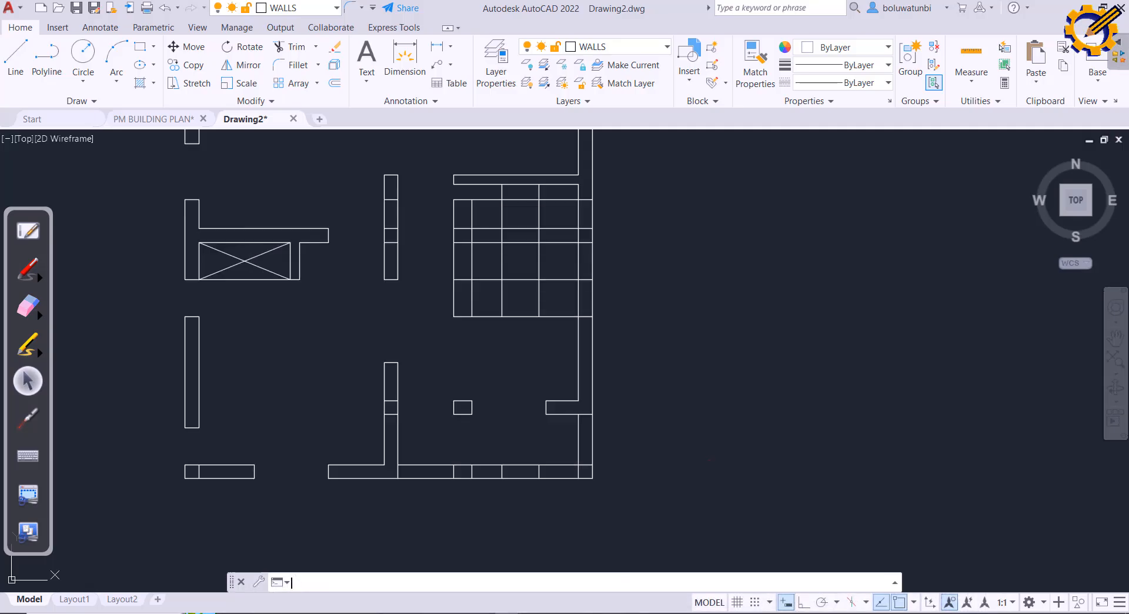
Step: Extend the inner wall faces across the corner beside the porch to outline the column there, and activate Trim
middle_click_drag(628, 422, 627, 302)
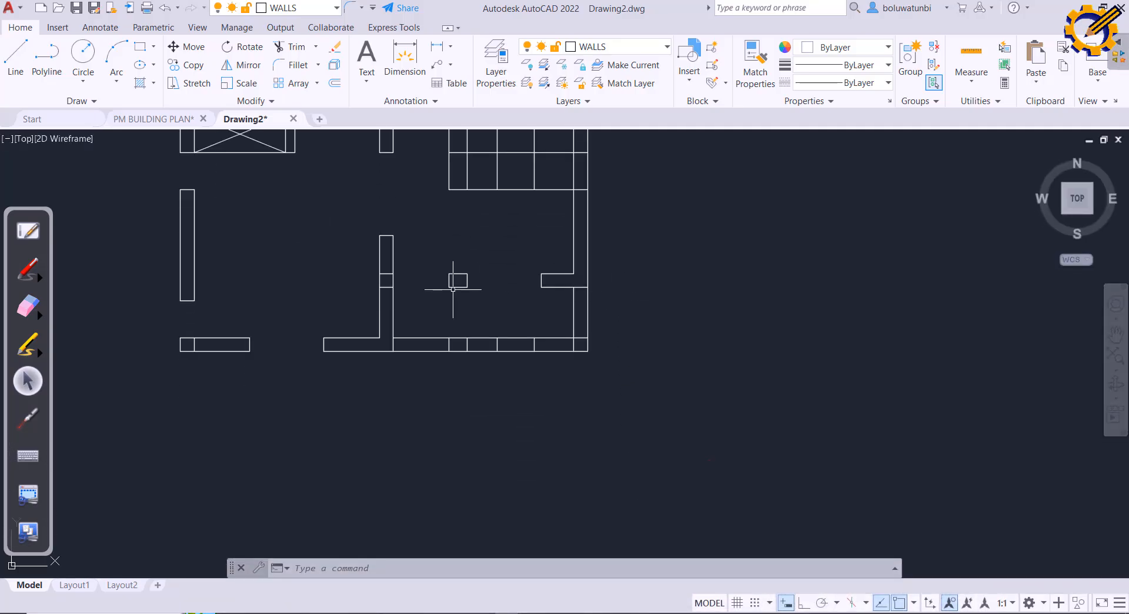
left_click(317, 47)
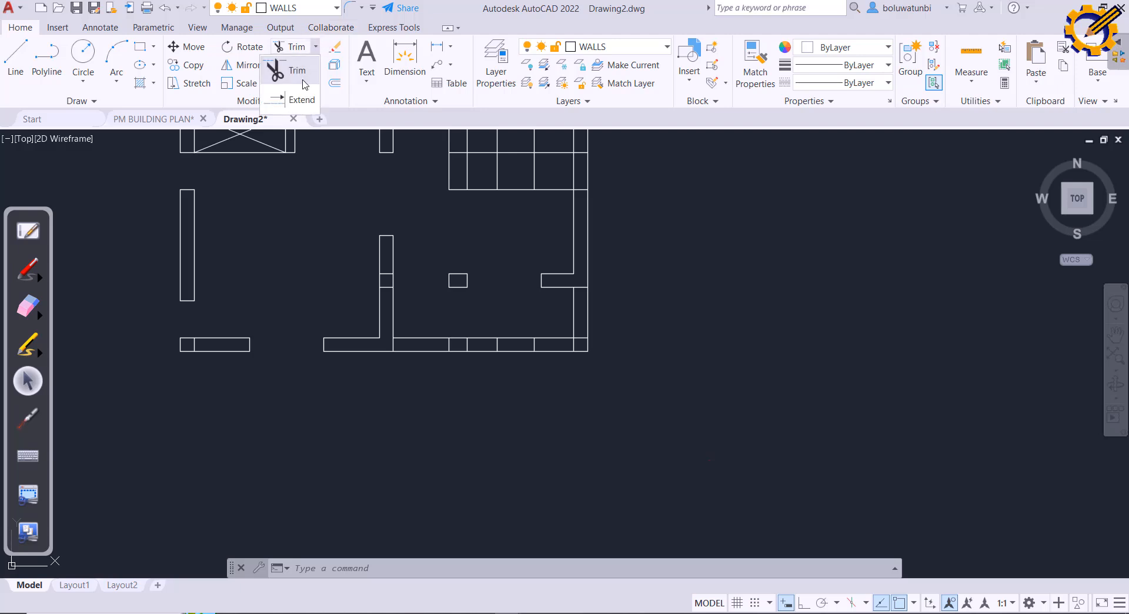
left_click(296, 67)
left_click(381, 327)
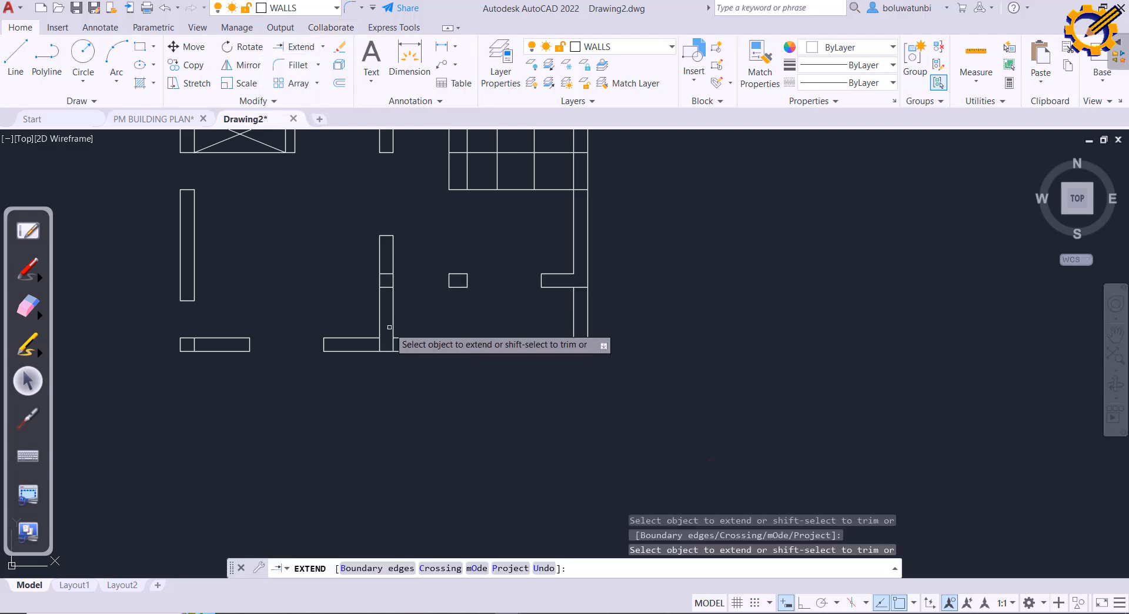
left_click(395, 336)
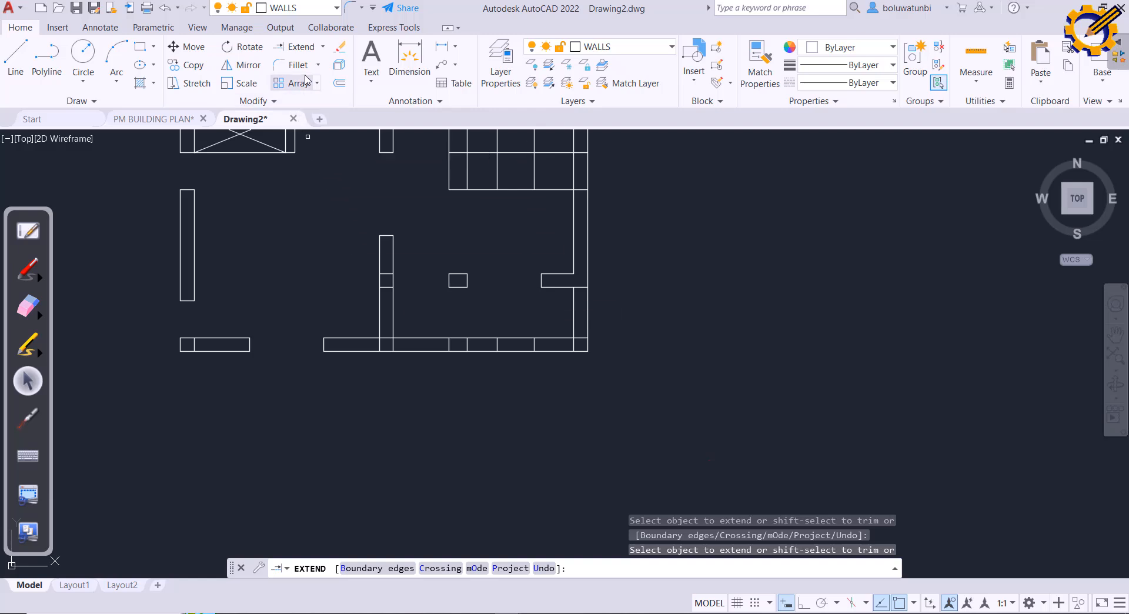
left_click(322, 46)
left_click(302, 70)
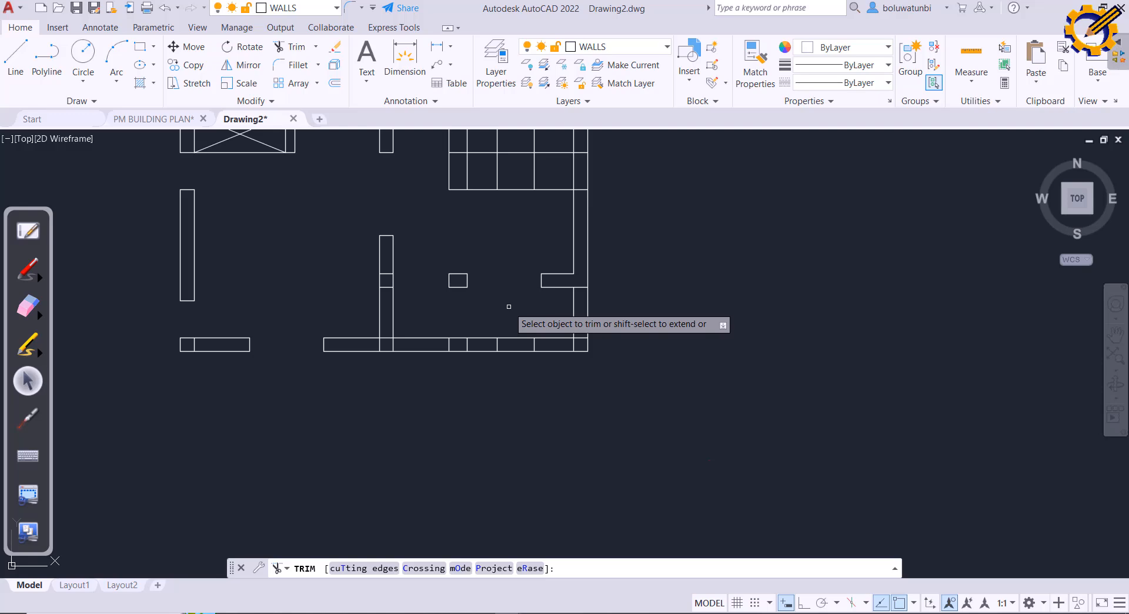
Step: Switch to the Arc 1282021.pdf reference and examine the whole floor plan and the drawing tasks around it
left_click(604, 613)
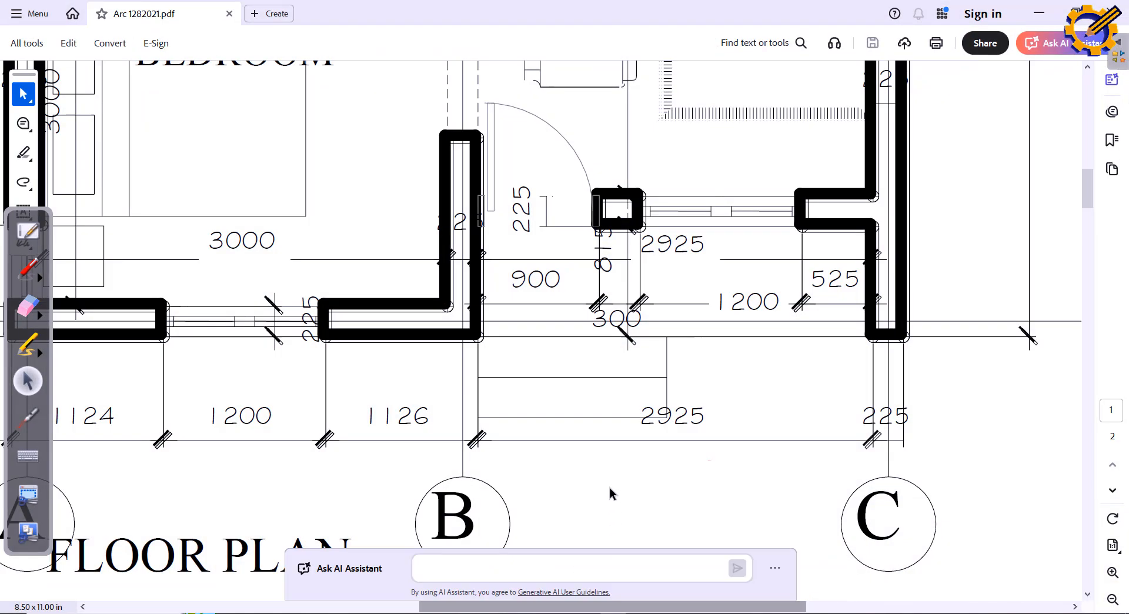
scroll(601, 436, "down", 1, "ctrl")
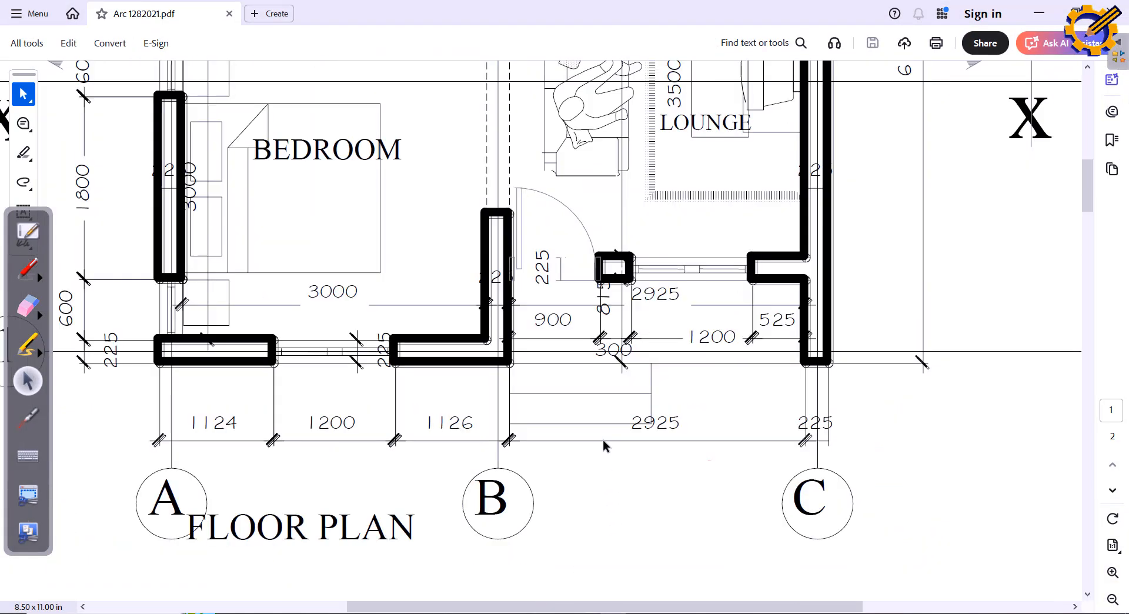
scroll(601, 436, "down", 3, "ctrl")
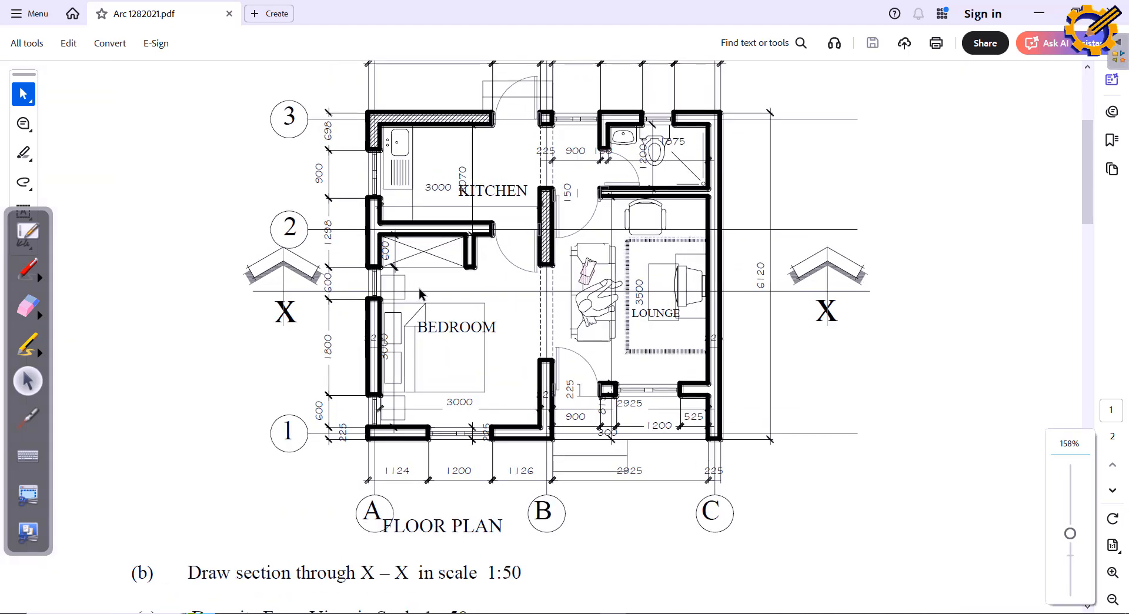
scroll(420, 291, "up", 2, "ctrl")
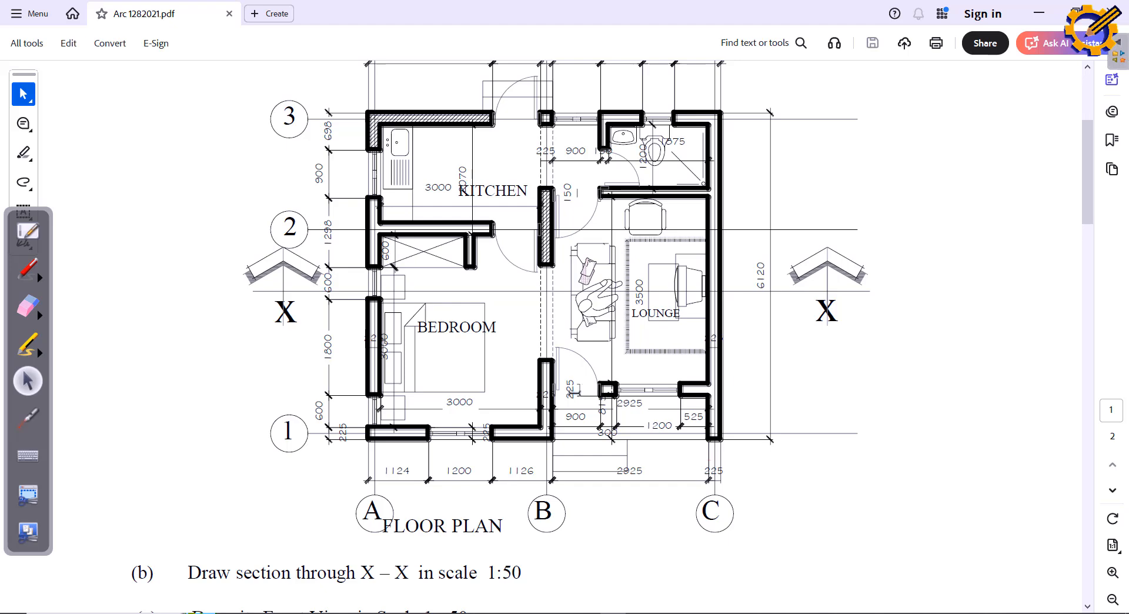
scroll(597, 402, "down", 3)
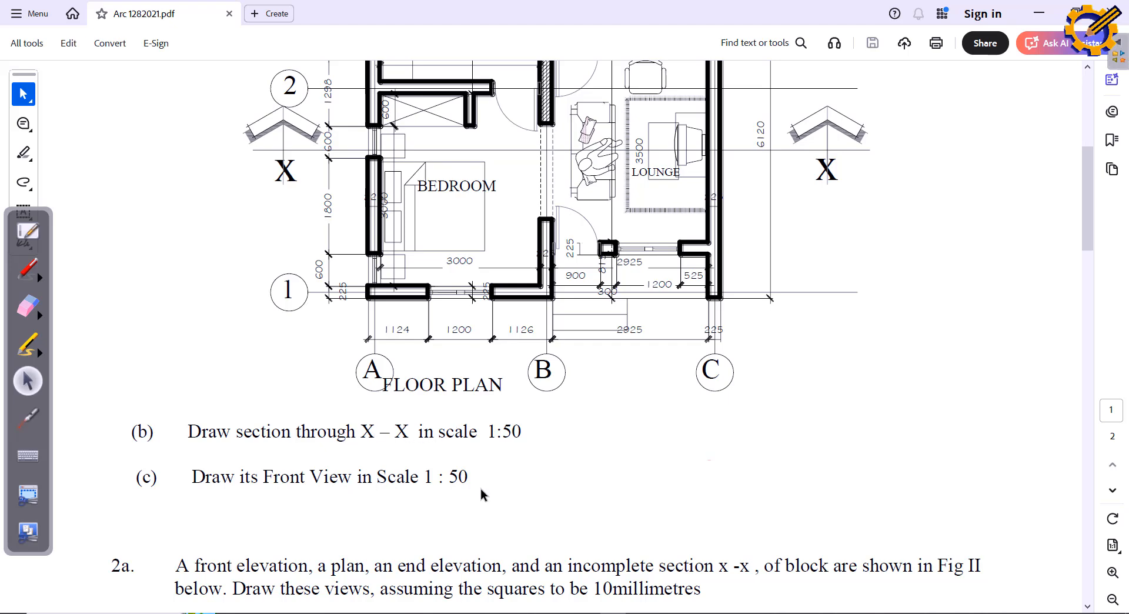
scroll(481, 494, "down", 3)
scroll(481, 493, "up", 8)
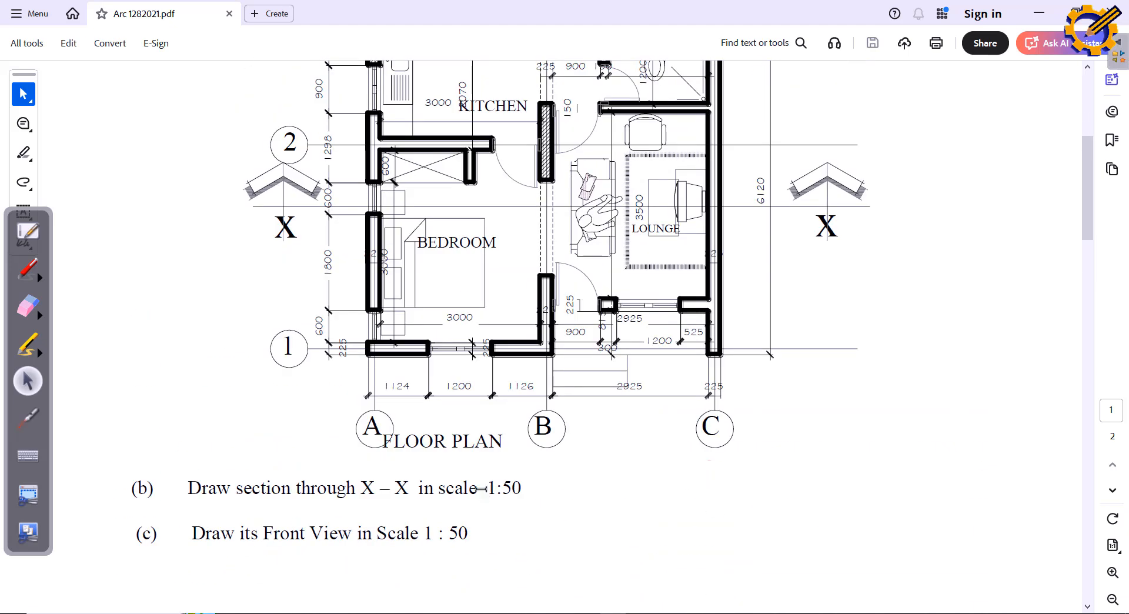
scroll(481, 494, "down", 1)
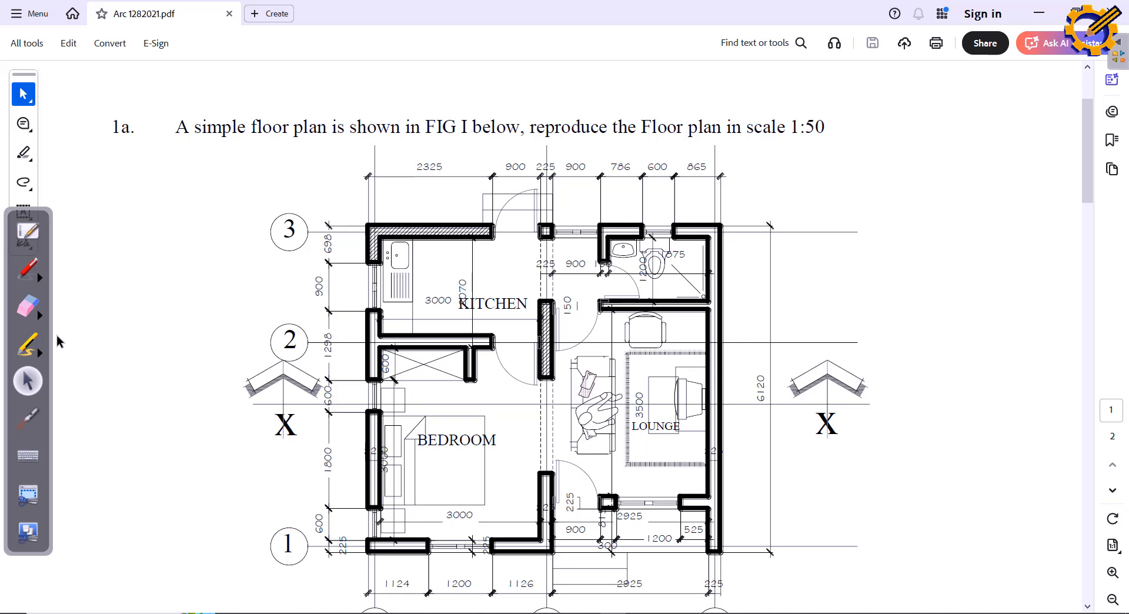
Step: Circle the kitchen on the reference plan in red highlighter and sketch a rough wall layout in the blank area beside it
left_click(29, 346)
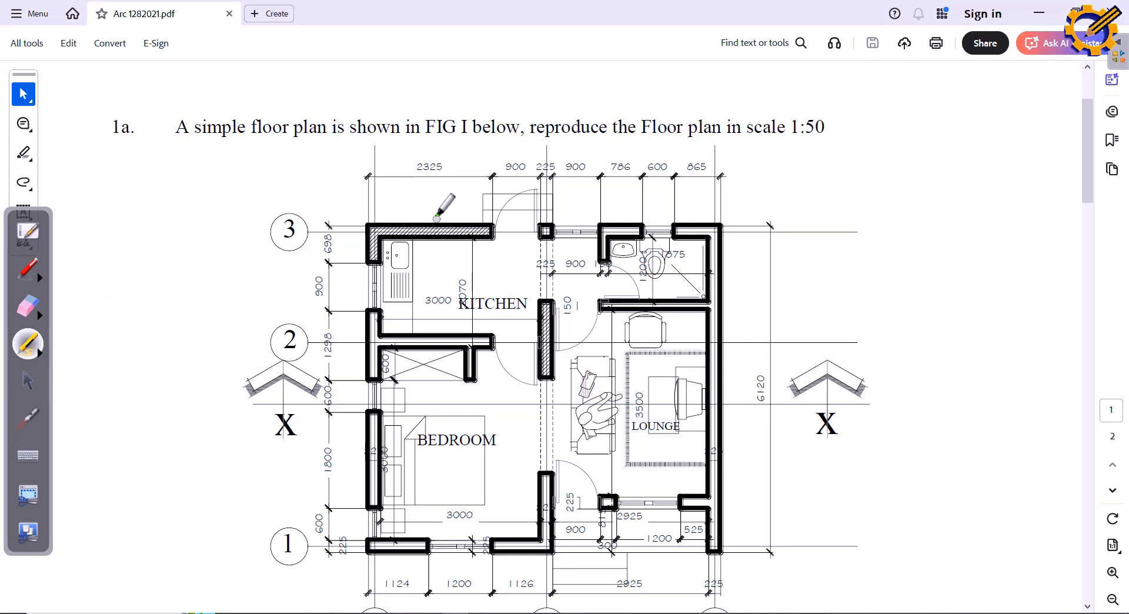
mouse_move(432, 204)
left_mouse_down()
mouse_move(388, 194)
mouse_move(538, 206)
mouse_move(459, 185)
left_mouse_up()
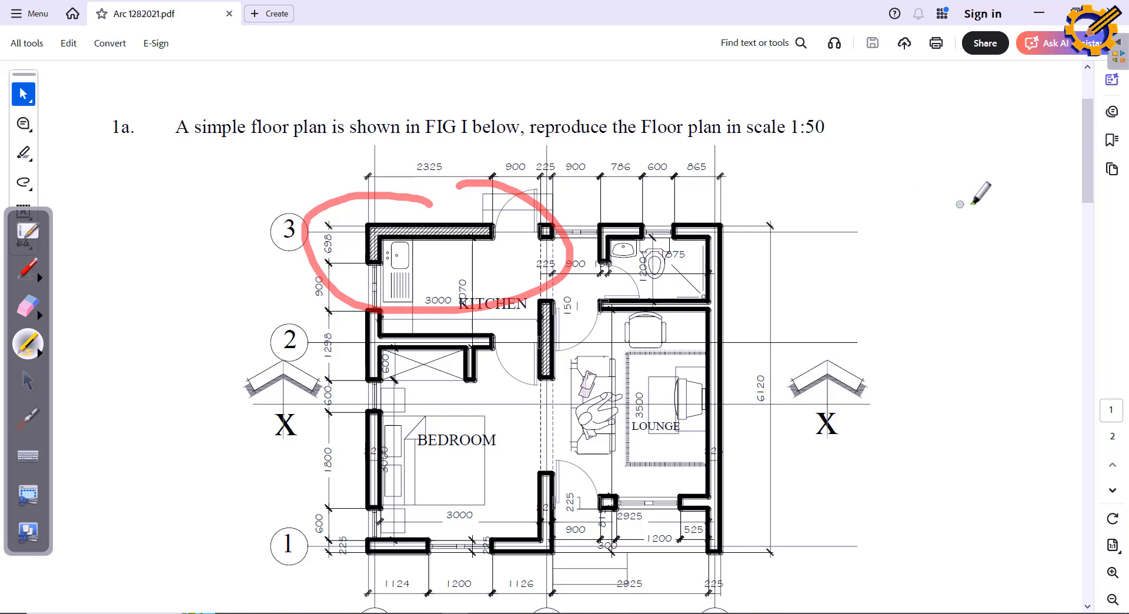
left_click_drag(800, 184, 1023, 176)
mouse_move(797, 183)
left_mouse_down()
mouse_move(785, 376)
mouse_move(997, 422)
left_mouse_up()
left_click_drag(776, 306, 897, 306)
mouse_move(861, 191)
left_mouse_down()
mouse_move(863, 252)
mouse_move(986, 233)
left_mouse_up()
mouse_move(972, 181)
left_mouse_down()
mouse_move(976, 234)
mouse_move(955, 300)
left_mouse_up()
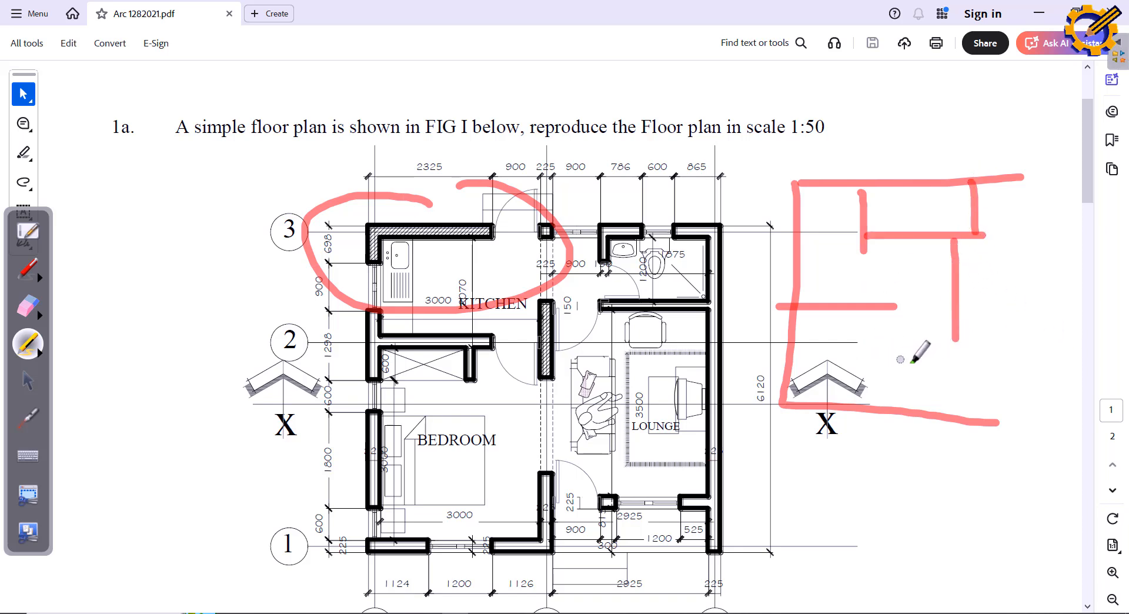
left_click_drag(932, 347, 930, 420)
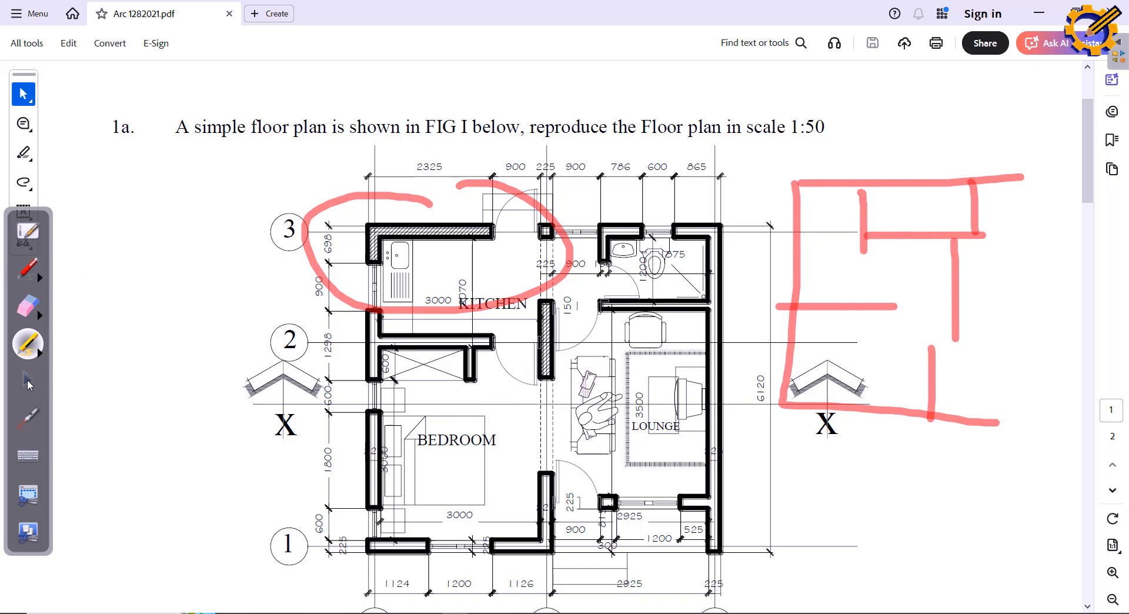
Step: Highlight the kitchen's outer corner and the bathroom window in red, and add a tick and a window mark to the rough sketch
mouse_move(369, 211)
left_mouse_down()
mouse_move(351, 238)
mouse_move(379, 184)
left_mouse_up()
left_click_drag(895, 143, 999, 114)
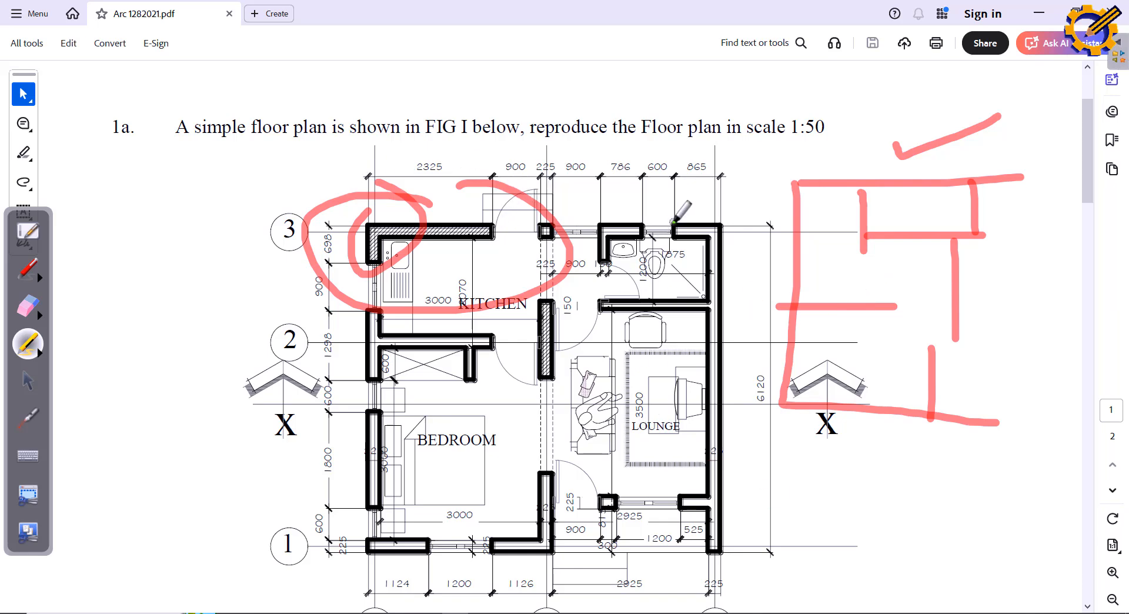
left_click_drag(643, 226, 678, 248)
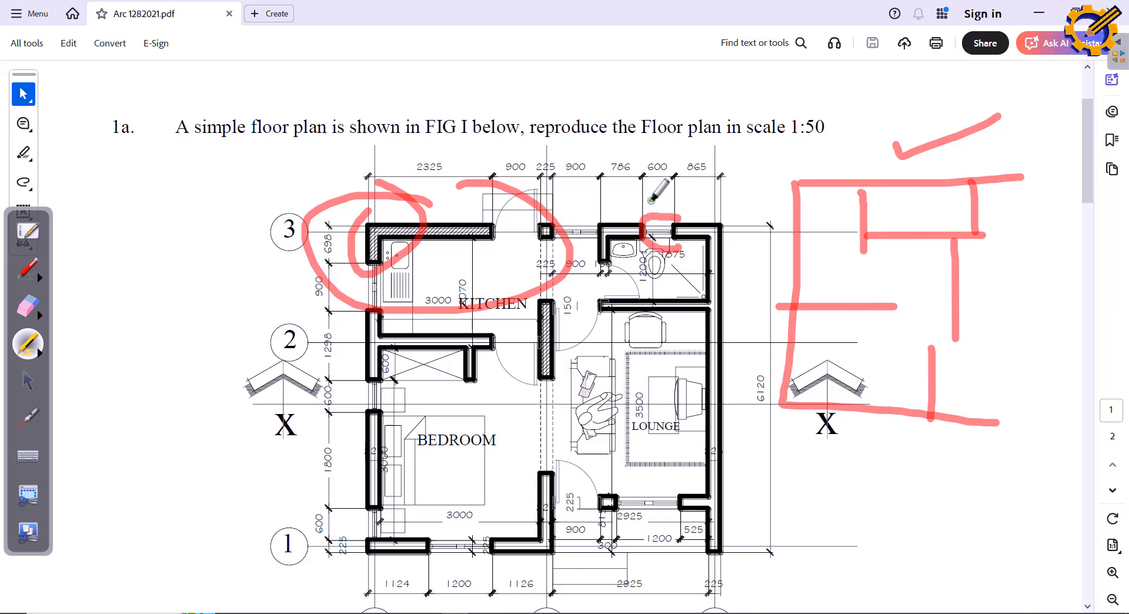
mouse_move(651, 201)
left_mouse_down()
mouse_move(658, 211)
mouse_move(645, 228)
mouse_move(742, 239)
left_mouse_up()
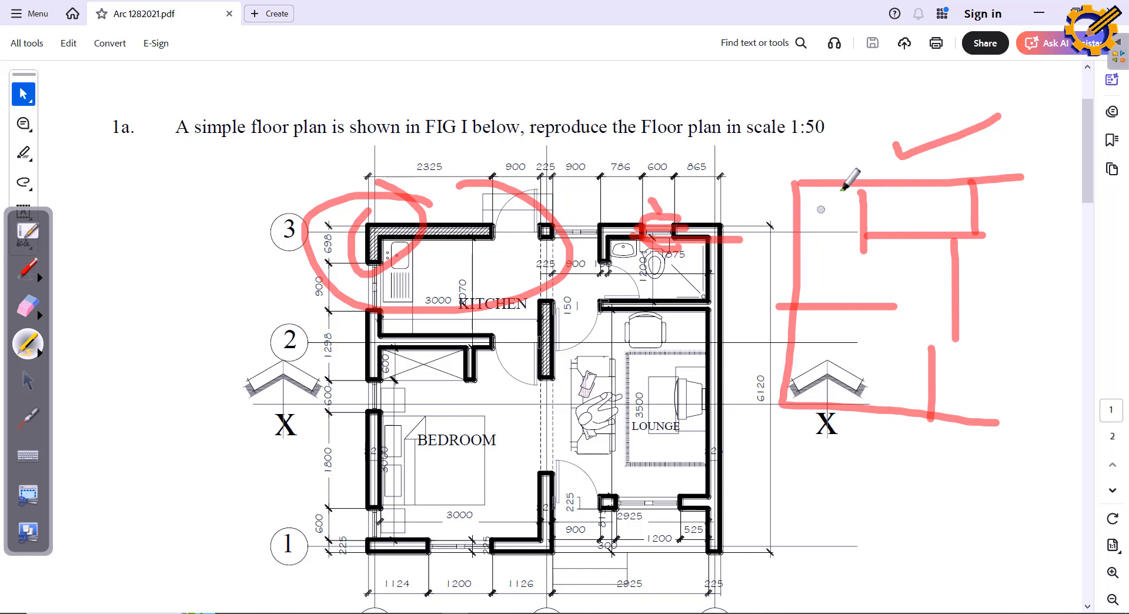
mouse_move(898, 166)
left_mouse_down()
mouse_move(907, 190)
mouse_move(926, 168)
left_mouse_up()
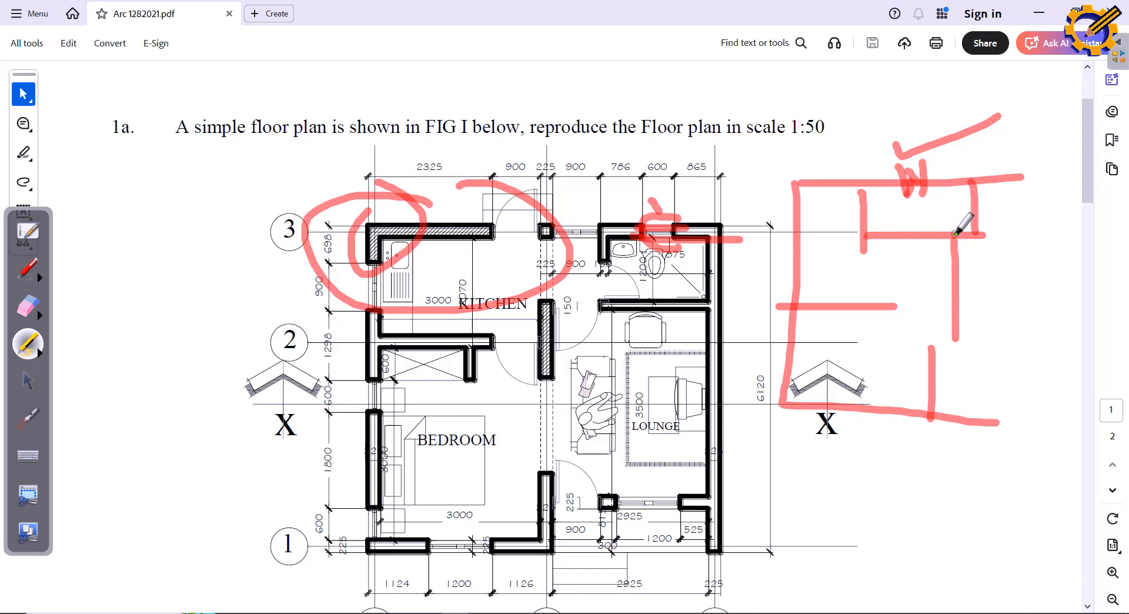
Step: Erase all the red highlighter marks from the reference plan and restore the normal pointer
left_click(28, 306)
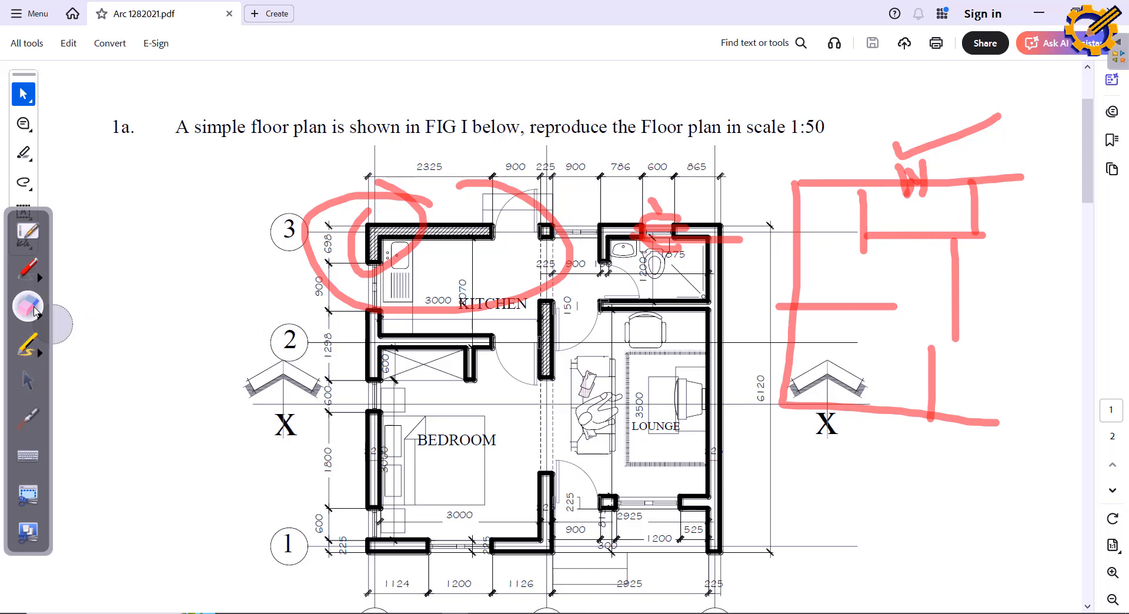
mouse_move(357, 185)
left_mouse_down()
mouse_move(617, 222)
mouse_move(607, 316)
mouse_move(291, 236)
mouse_move(374, 254)
mouse_move(573, 241)
mouse_move(858, 169)
mouse_move(948, 127)
mouse_move(964, 172)
mouse_move(751, 245)
mouse_move(887, 237)
mouse_move(813, 324)
mouse_move(791, 263)
mouse_move(910, 395)
mouse_move(970, 403)
mouse_move(942, 338)
mouse_move(746, 386)
left_mouse_up()
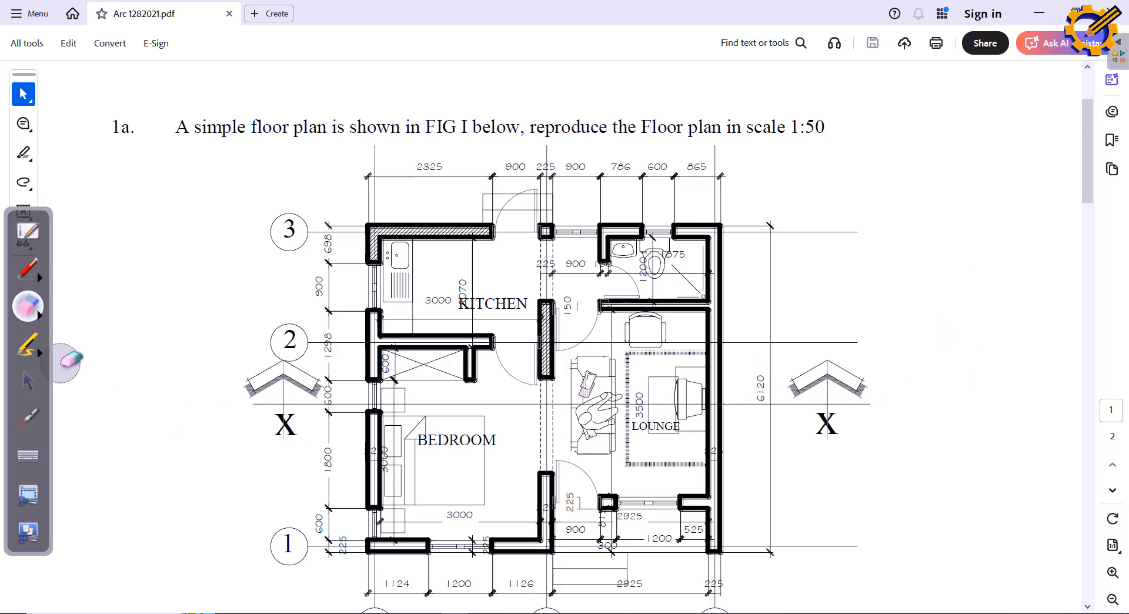
left_click(33, 385)
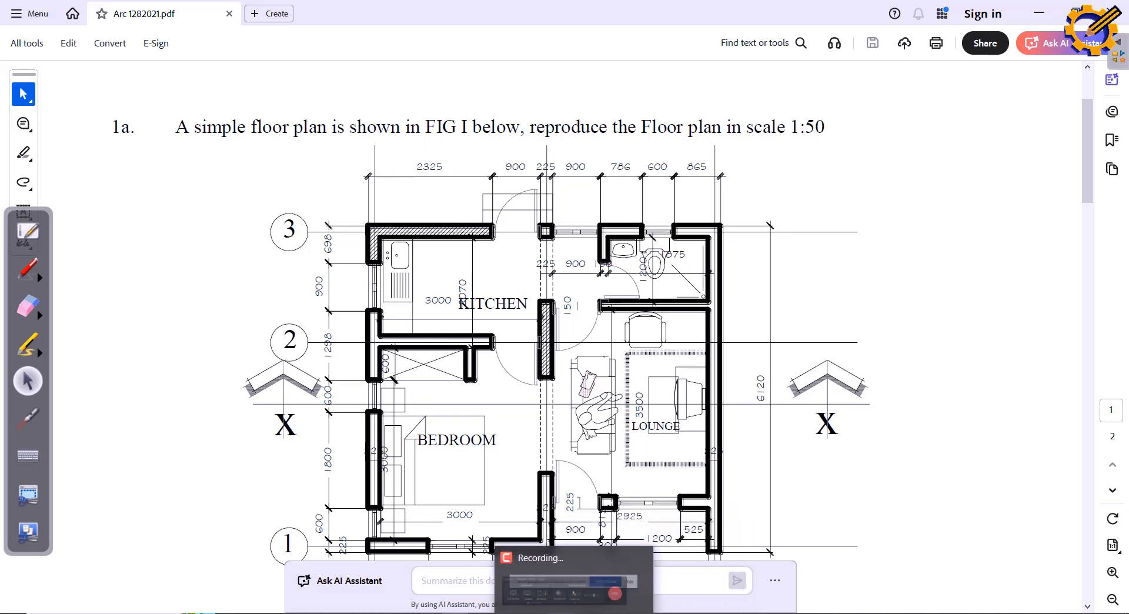
Step: Return to Drawing2.dwg in AutoCAD and trim the inner wall line and the short cross lines across the porch front
mouse_move(508, 613)
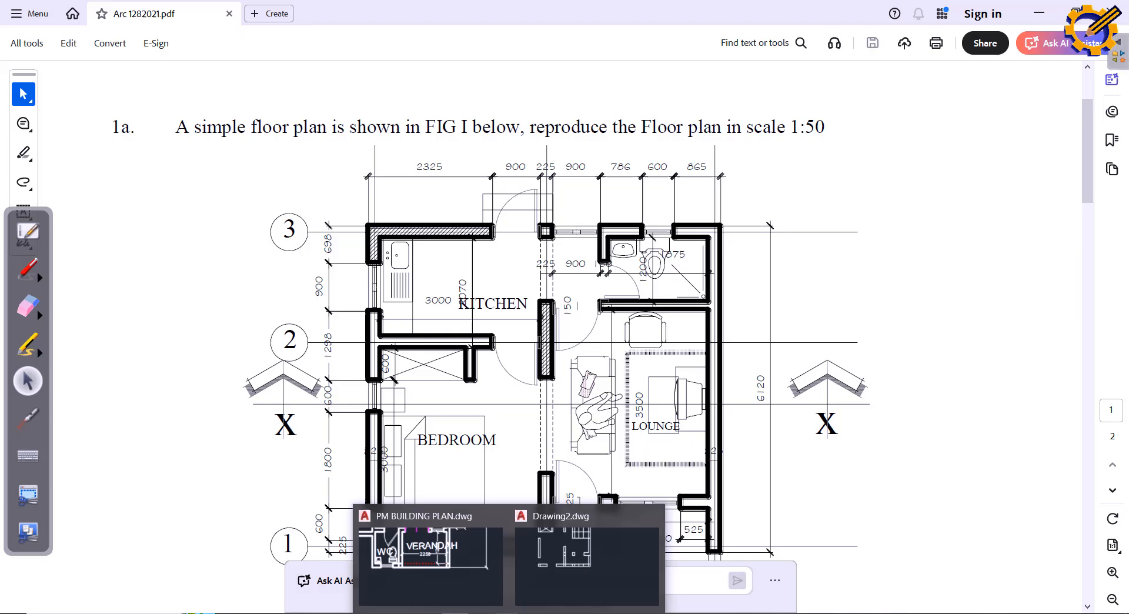
left_click(552, 577)
mouse_move(436, 430)
middle_mouse_down()
mouse_move(427, 416)
mouse_move(599, 421)
mouse_move(561, 435)
middle_mouse_up()
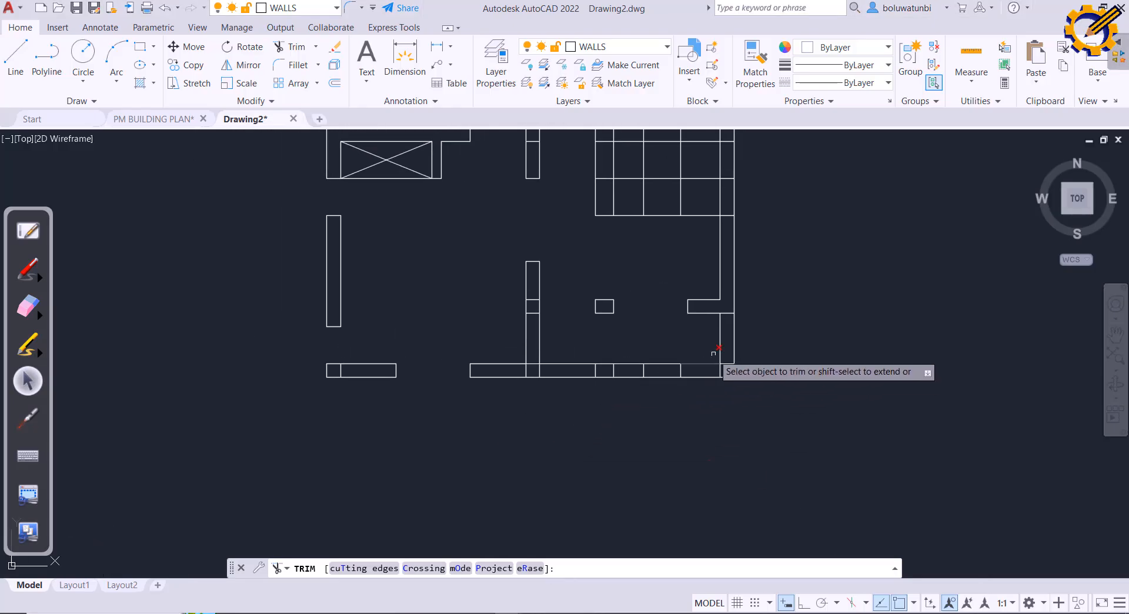
left_click(694, 368)
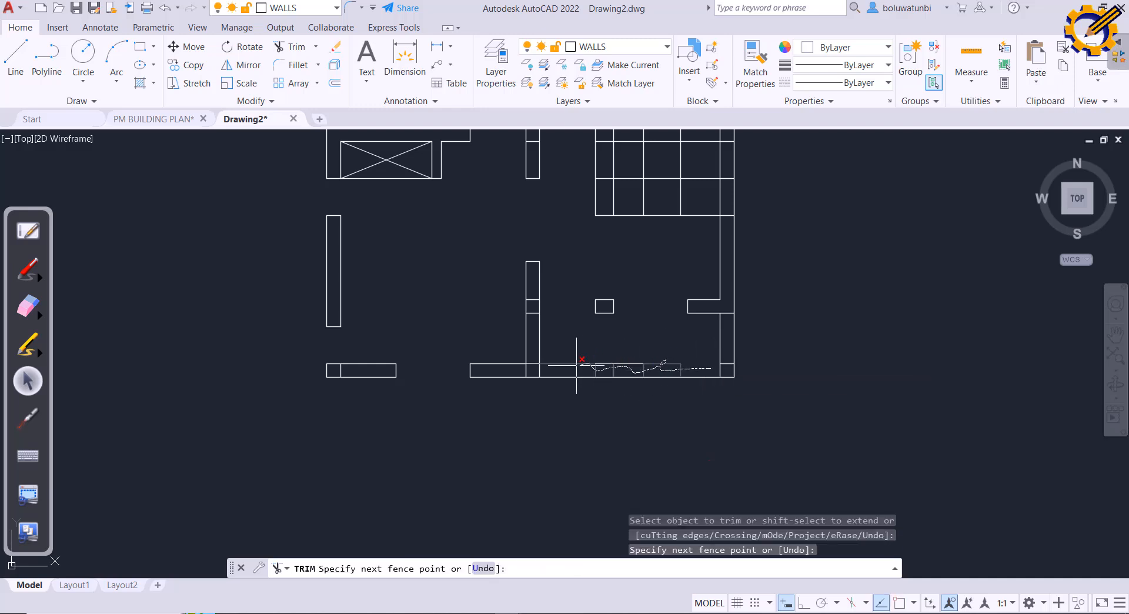
key("Return")
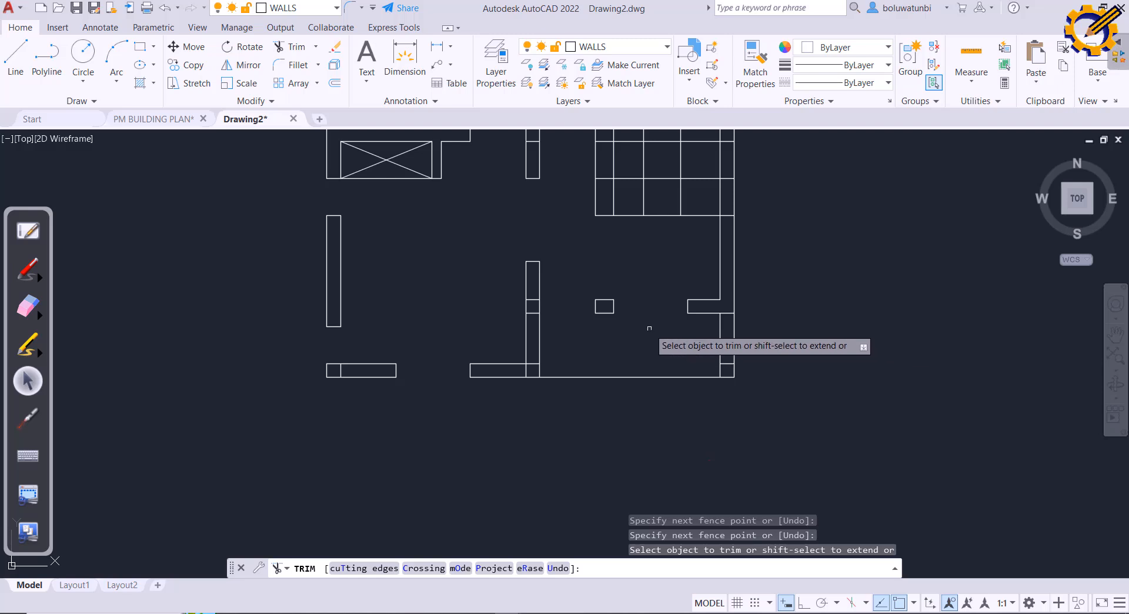
Step: Trim away the construction grid lines inside the lounge below the bathroom wall, up to the right outer wall
middle_click_drag(651, 343, 659, 390)
middle_click_drag(598, 349, 604, 461)
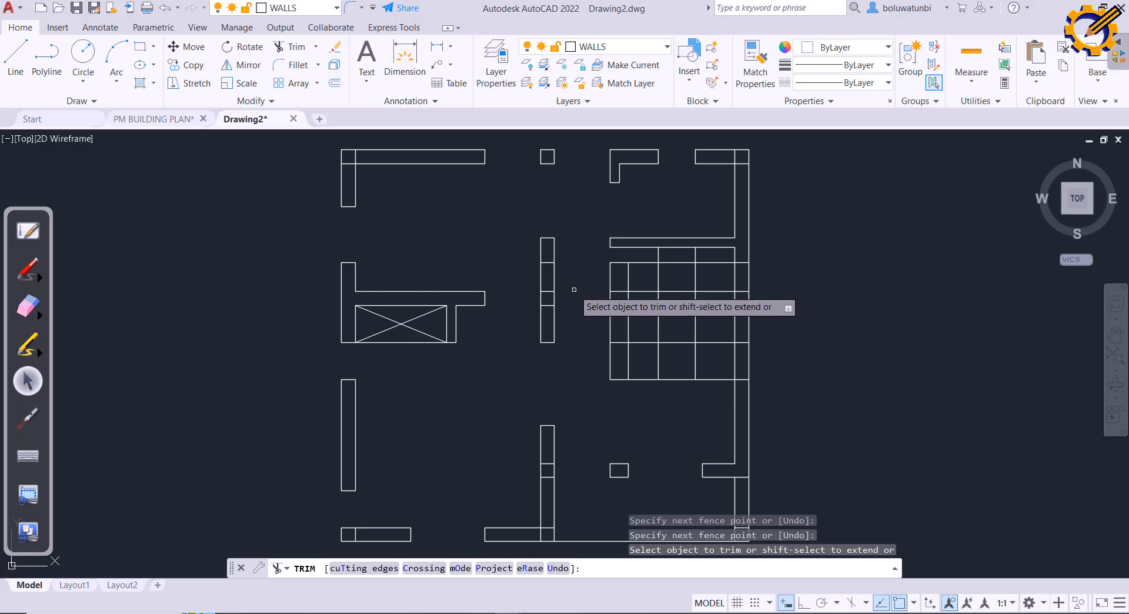
left_click(632, 379)
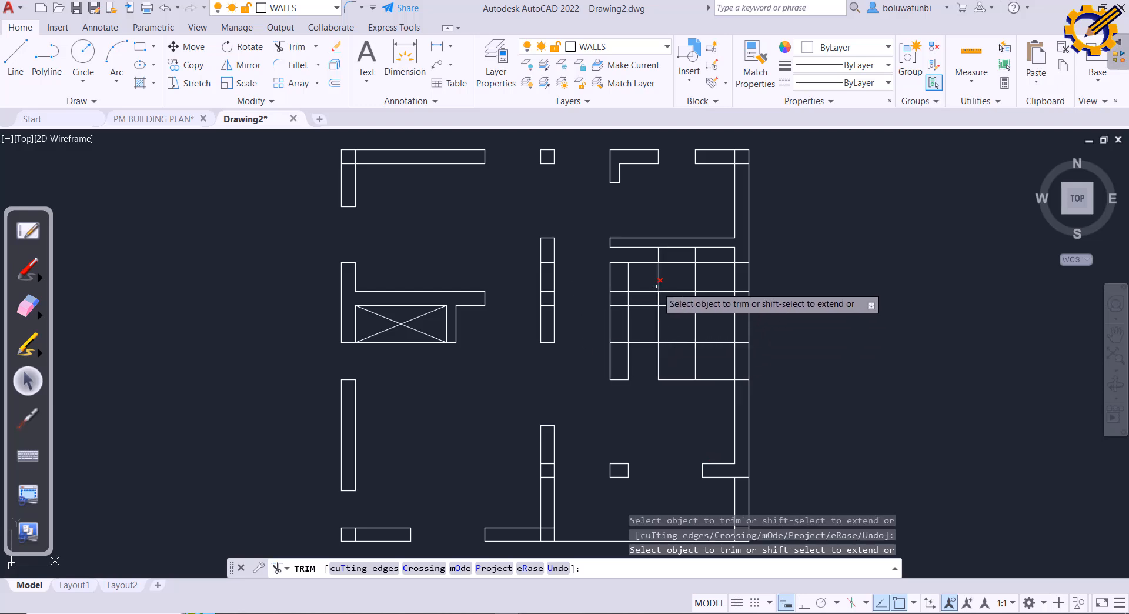
mouse_move(591, 267)
left_mouse_down()
mouse_move(647, 277)
mouse_move(618, 365)
mouse_move(689, 371)
mouse_move(714, 319)
mouse_move(671, 260)
left_mouse_up()
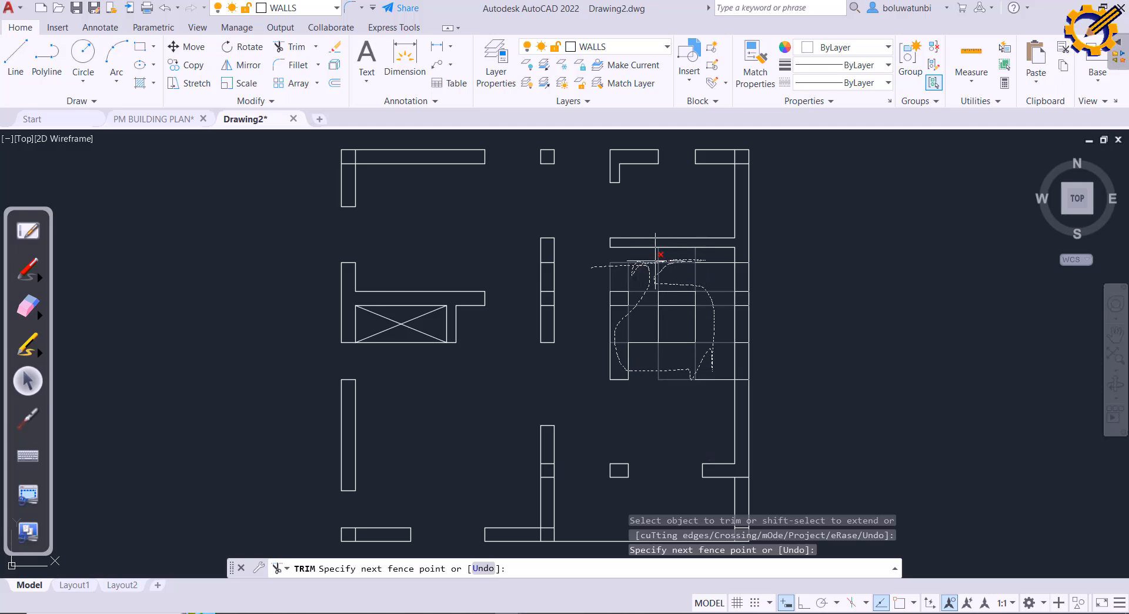
mouse_move(656, 257)
left_mouse_down()
mouse_move(679, 351)
mouse_move(627, 318)
mouse_move(605, 359)
mouse_move(629, 353)
mouse_move(608, 285)
mouse_move(620, 297)
mouse_move(603, 297)
left_mouse_up()
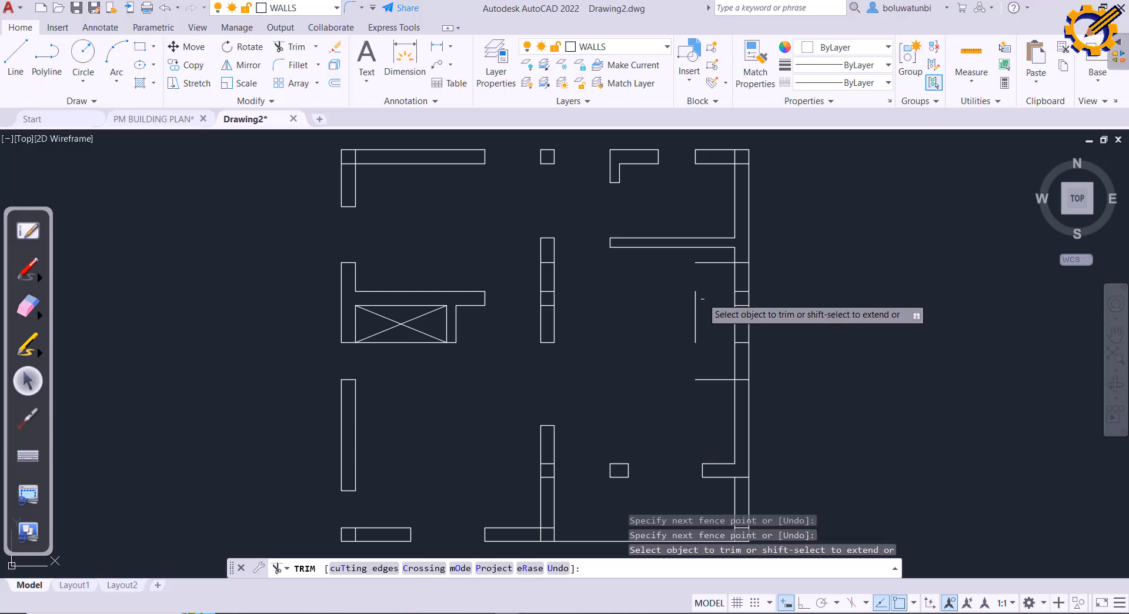
left_click_drag(692, 305, 700, 301)
left_click(709, 262)
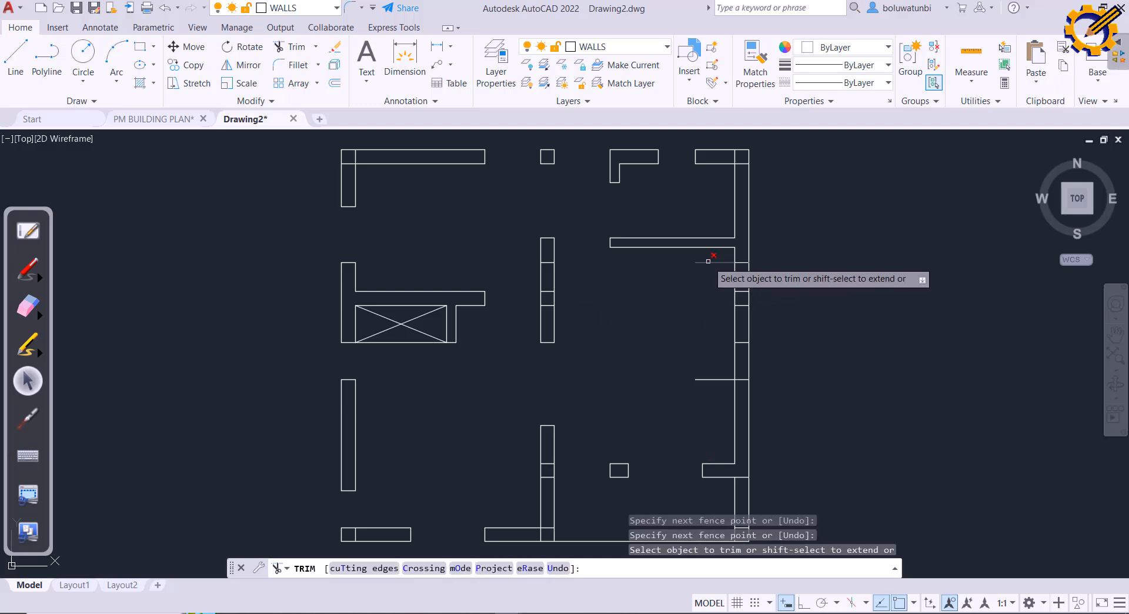
left_click(714, 379)
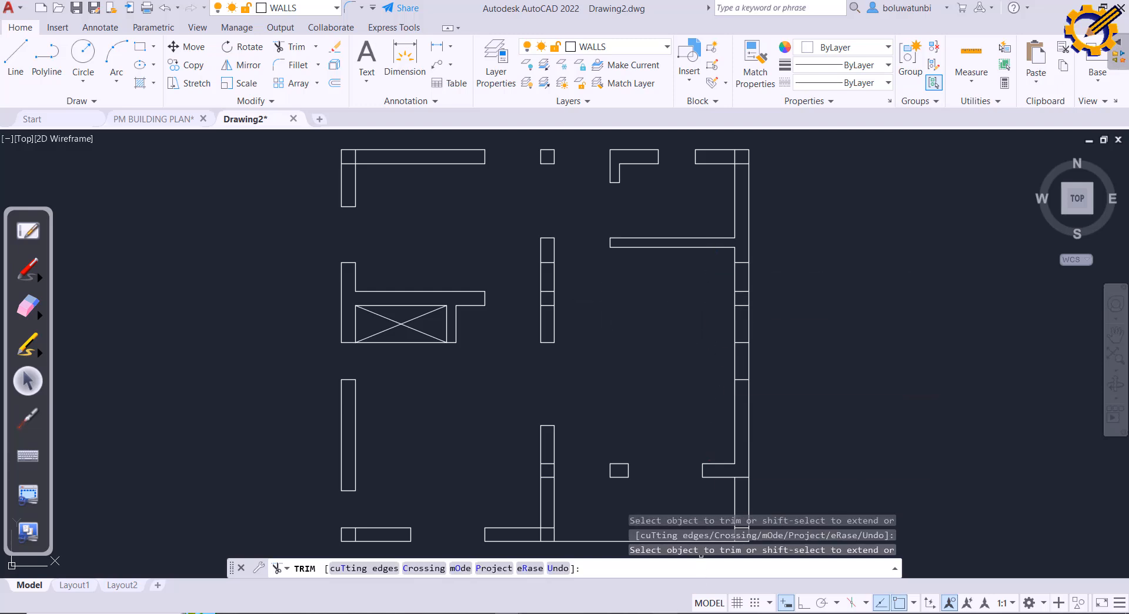
Step: Consult the porch front on the PDF reference plan, return to Drawing2.dwg in AutoCAD and end the Trim command
key("alt+Tab")
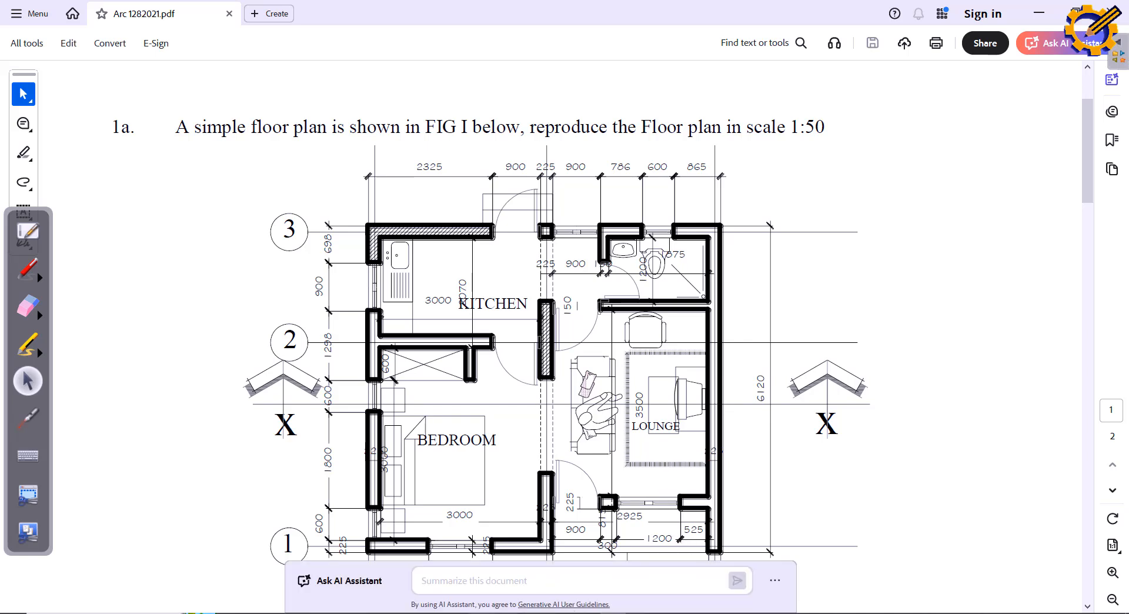
left_click(567, 582)
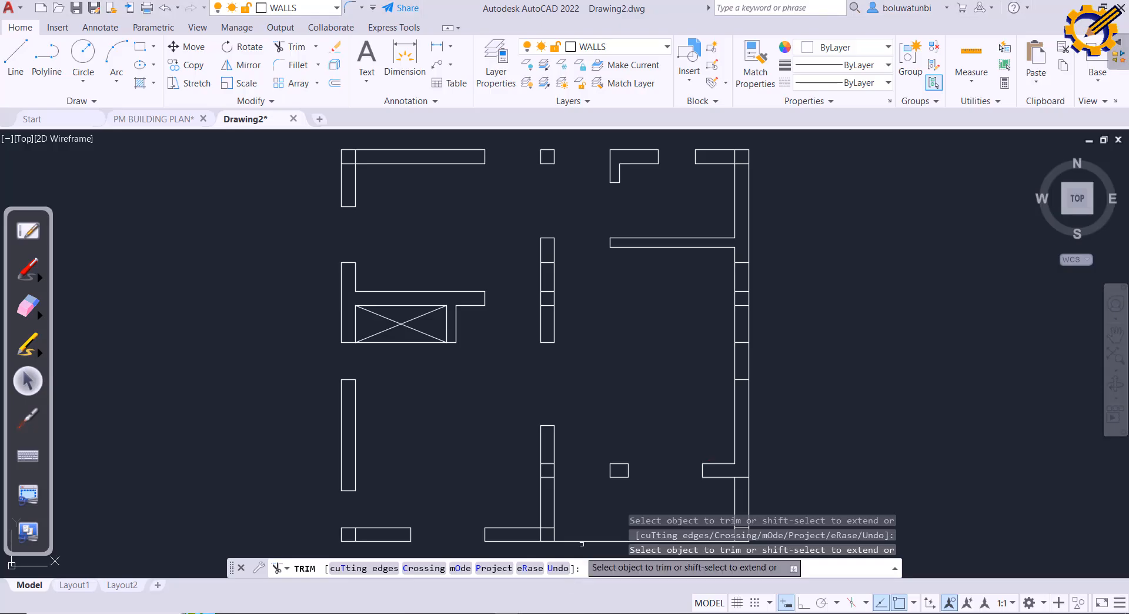
middle_click_drag(592, 482, 545, 360)
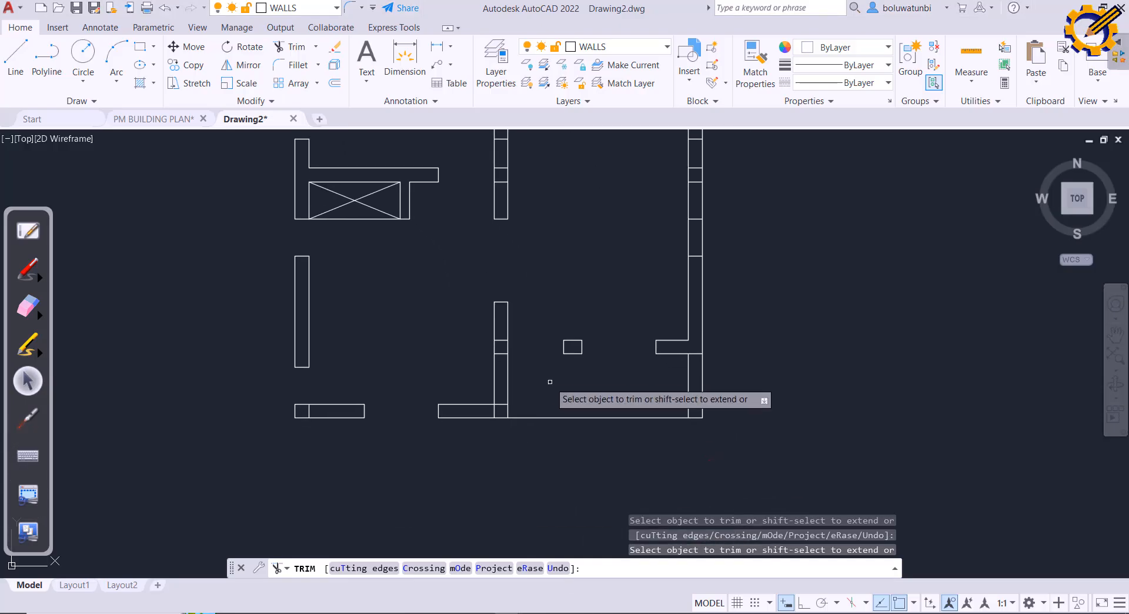
key("Escape")
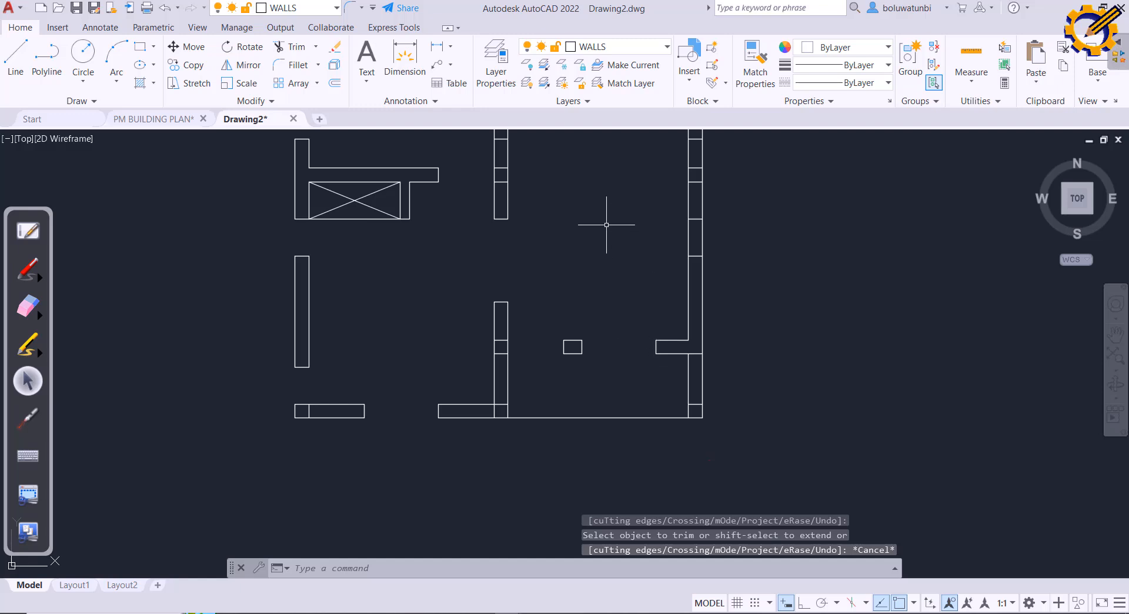
Step: Create a new layer named BEAM and make it the current layer
left_click(503, 62)
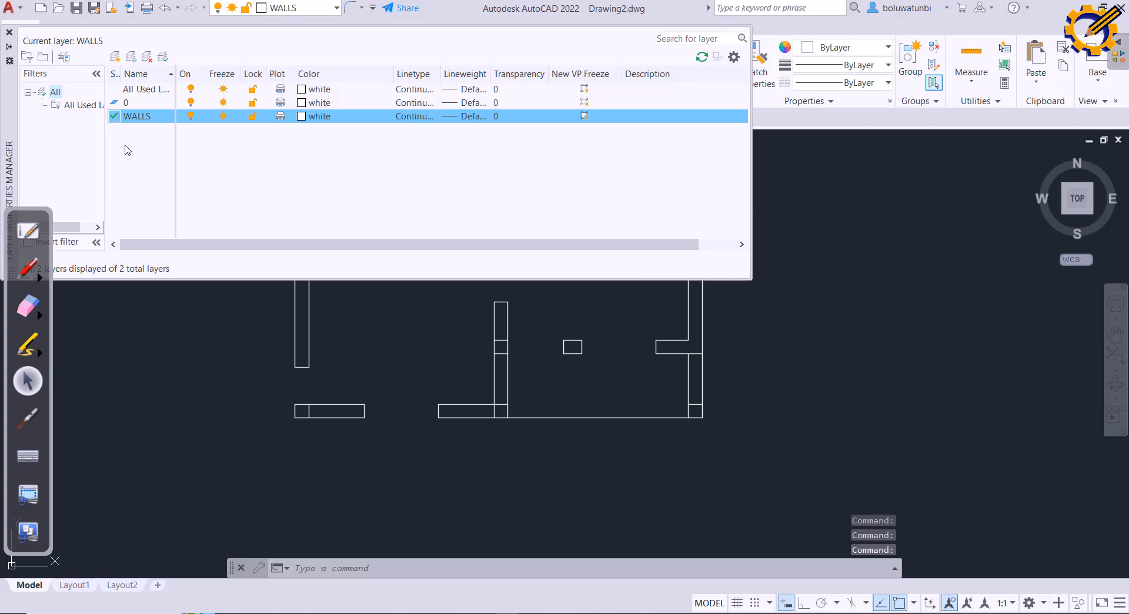
right_click(124, 149)
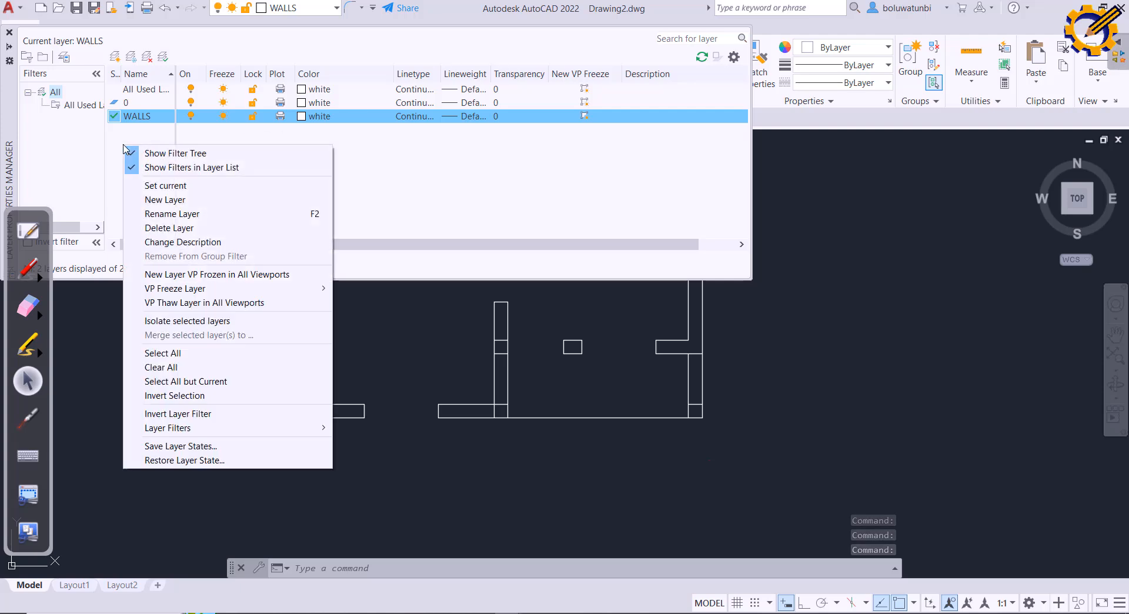
left_click(154, 200)
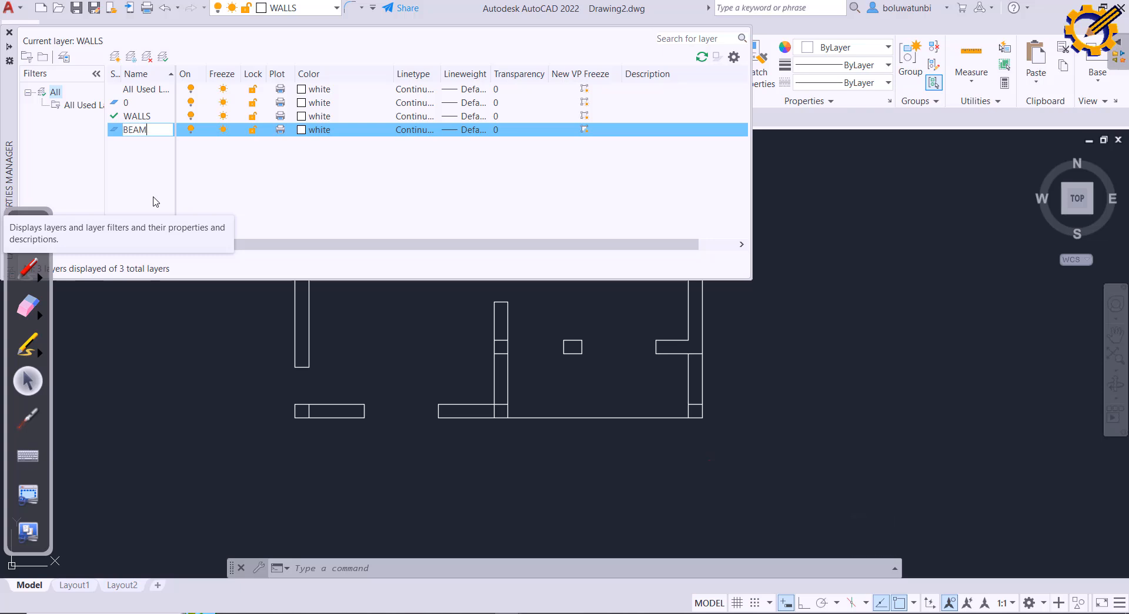
key("Return")
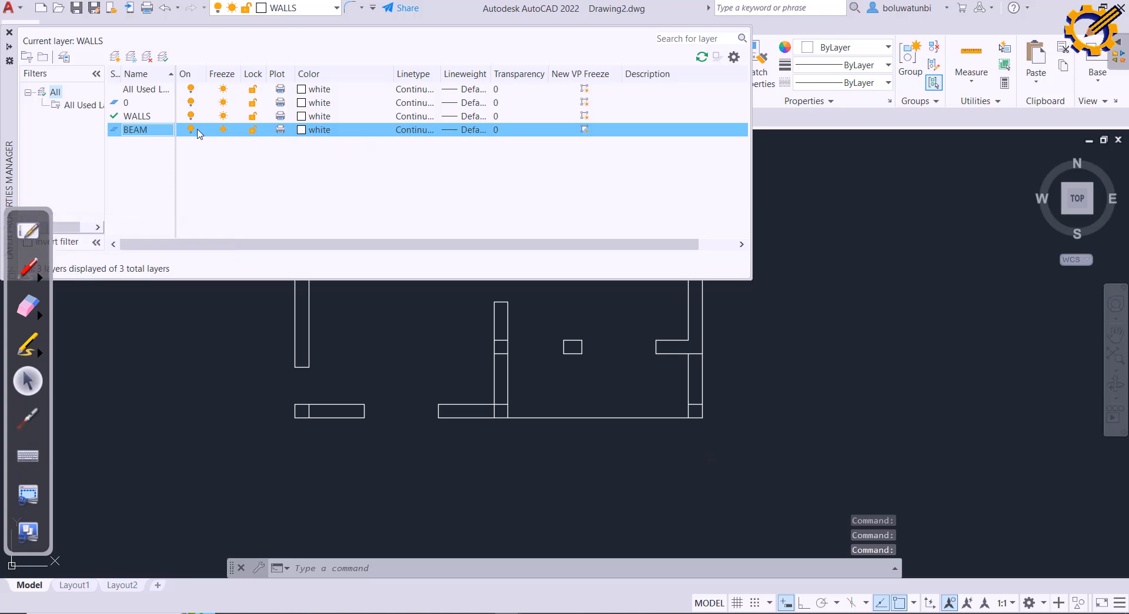
left_click(9, 31)
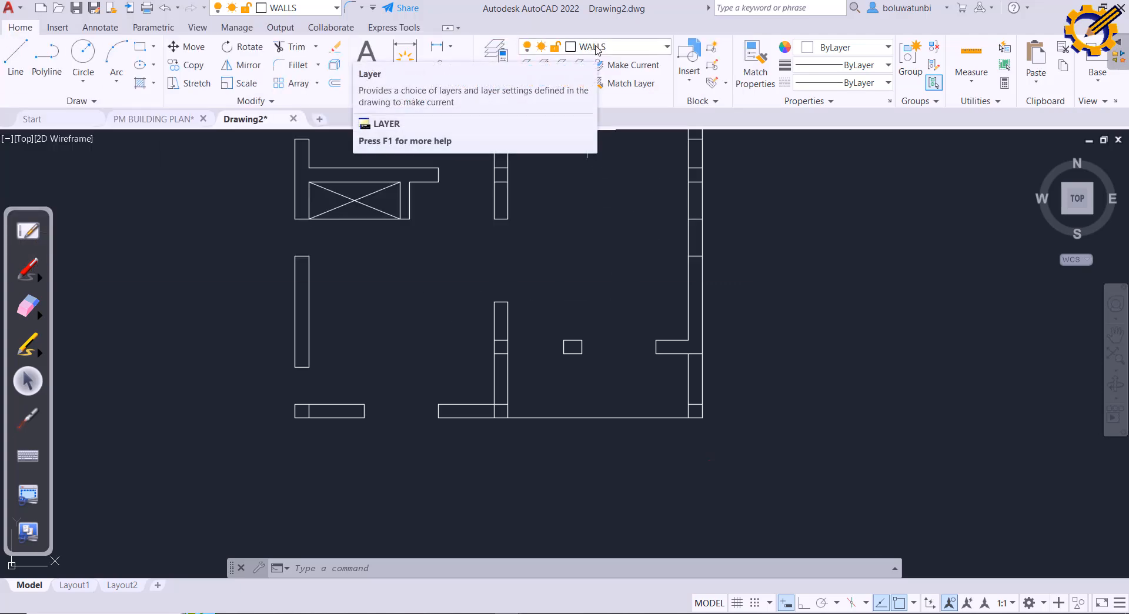
left_click(665, 48)
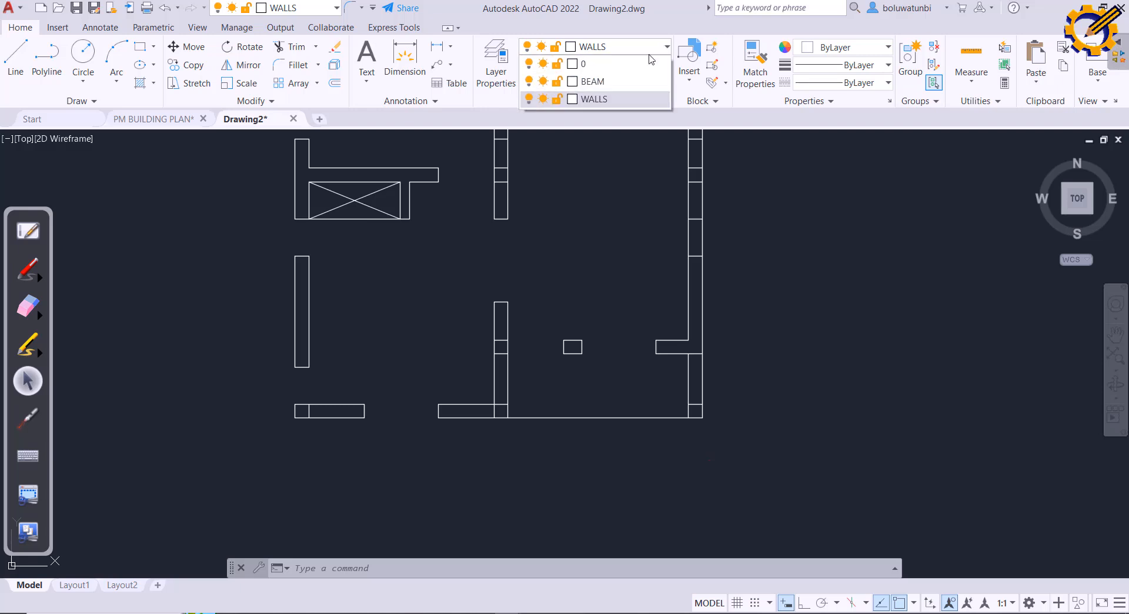
left_click(614, 82)
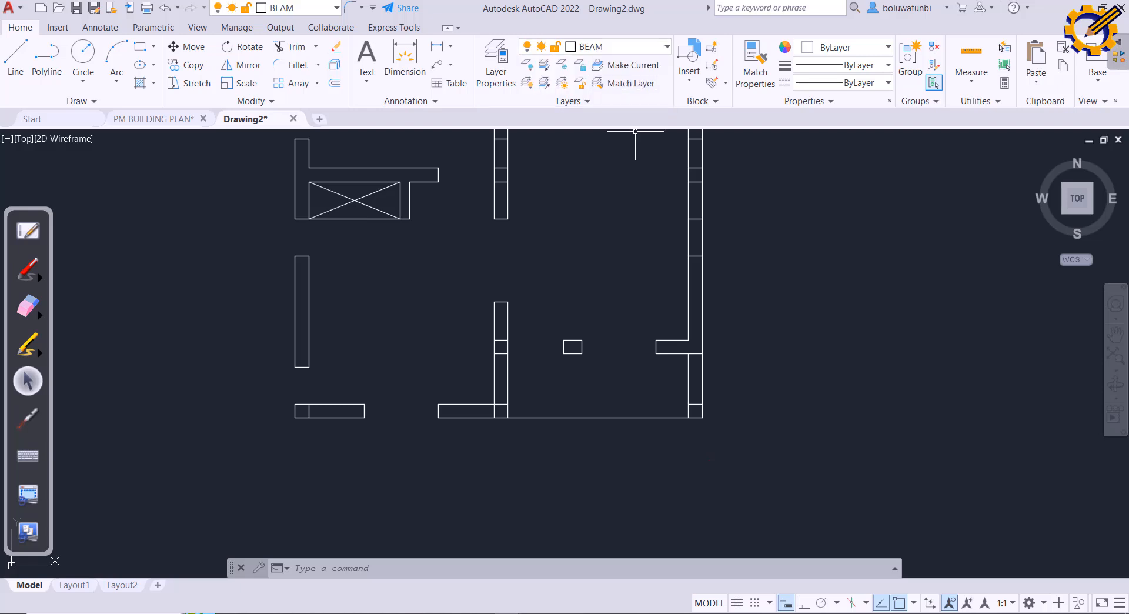
Step: Load the ACAD_ISO03W100 dashed linetype and assign it to the BEAM layer
left_click(495, 62)
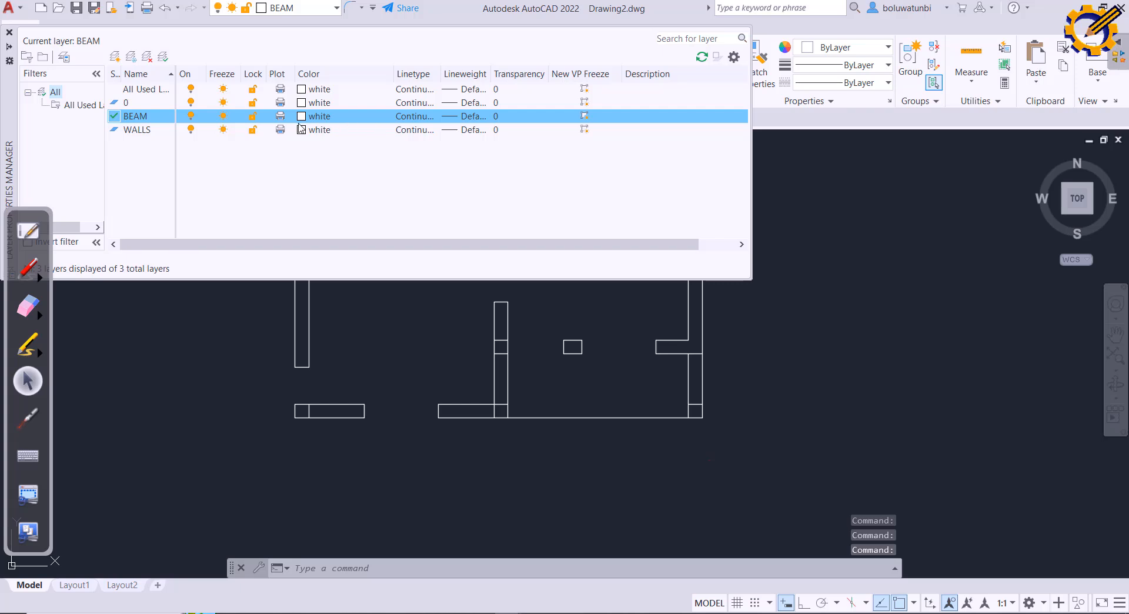
left_click(433, 117)
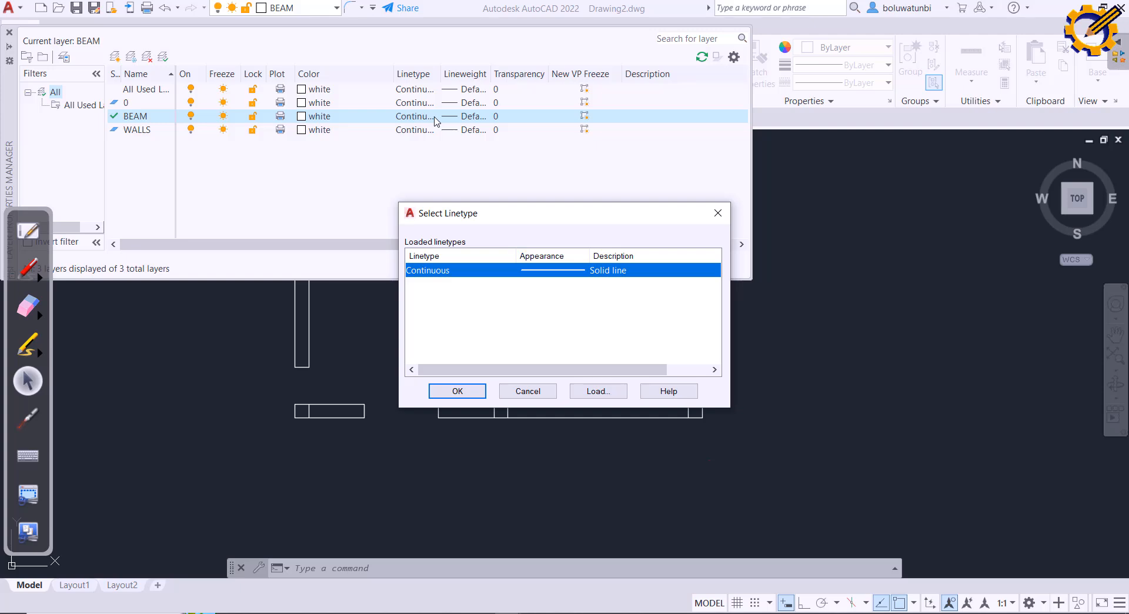
left_click(598, 391)
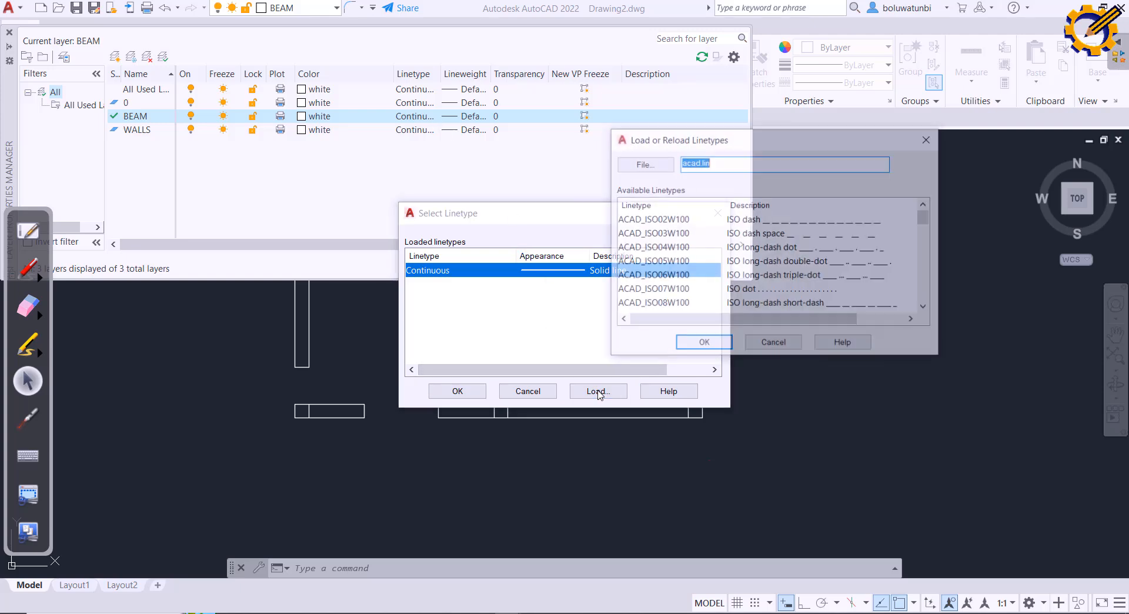
left_click(814, 238)
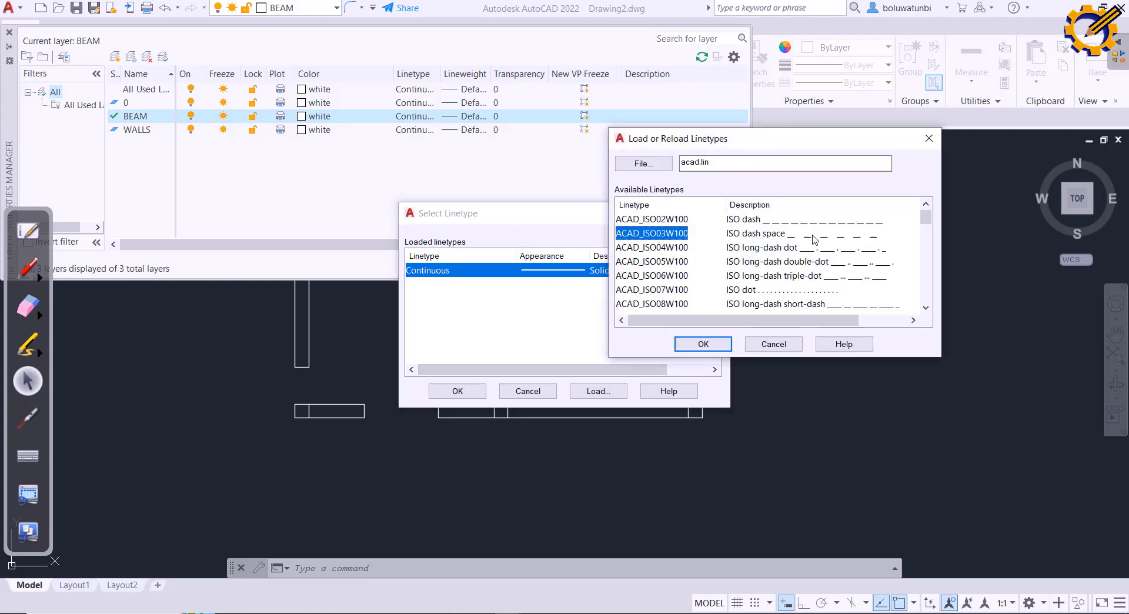
left_click(714, 346)
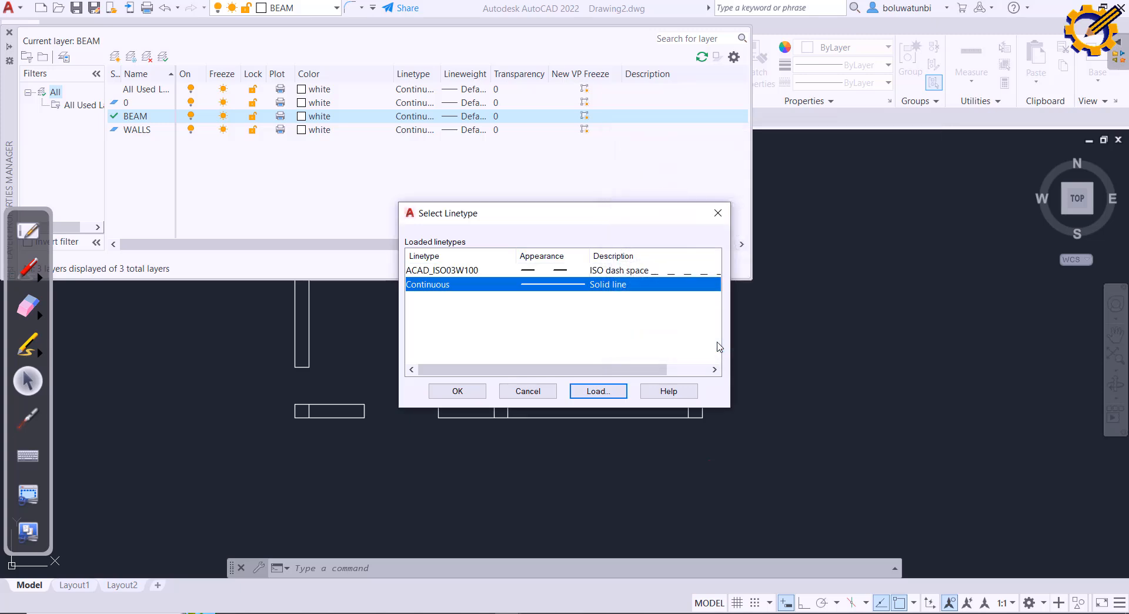
left_click(490, 271)
left_click(464, 391)
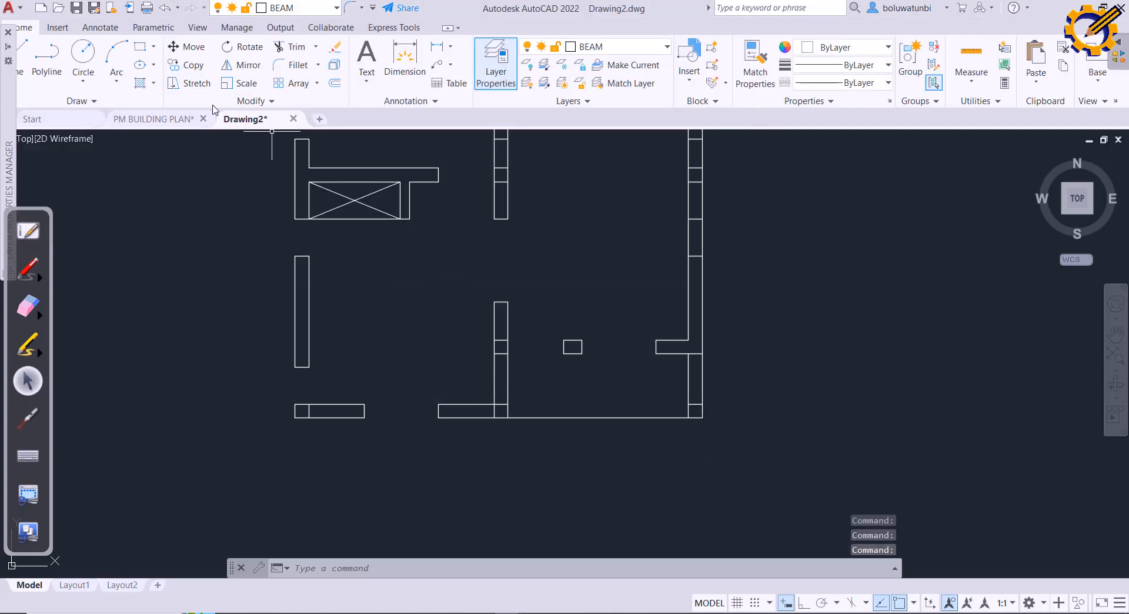
Step: Draw the inner beam line across the porch front between the inside corners of the two side walls
left_click(22, 47)
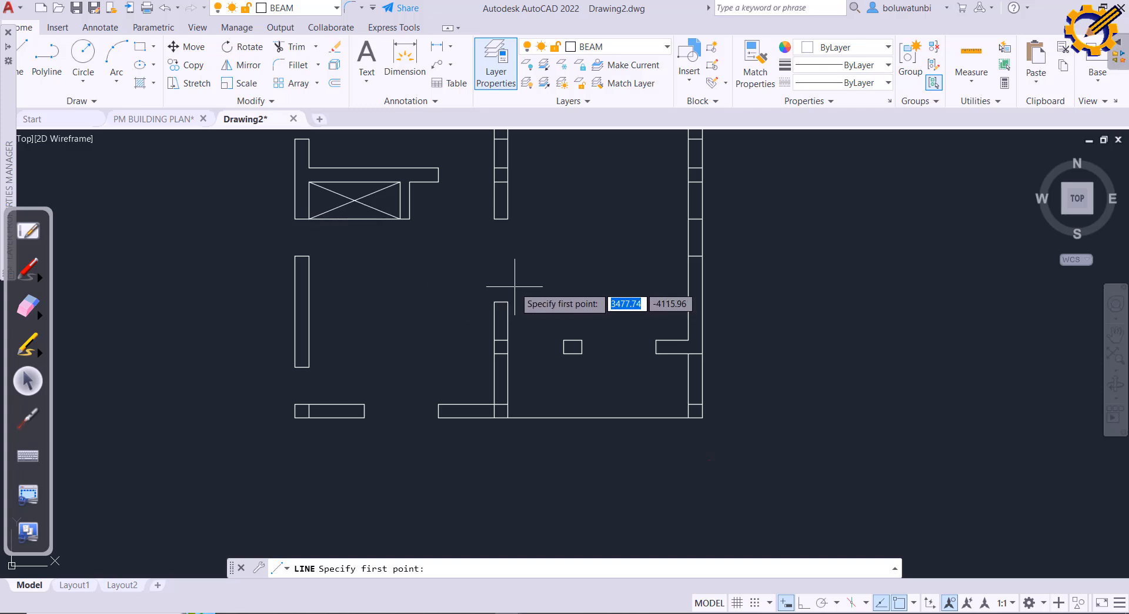
left_click(507, 403)
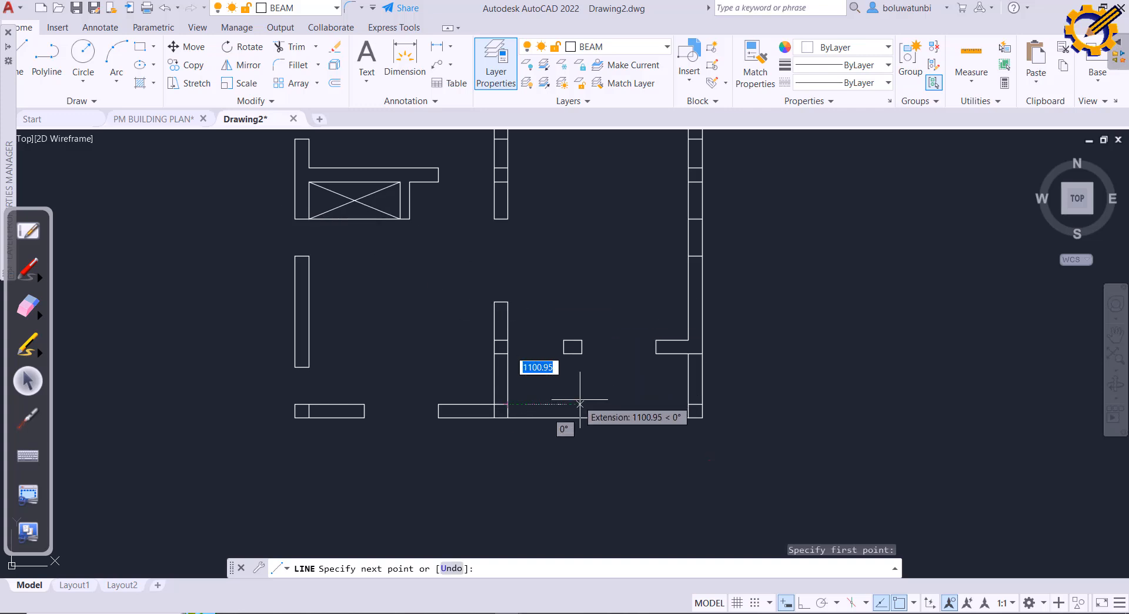
left_click(688, 404)
key("Escape")
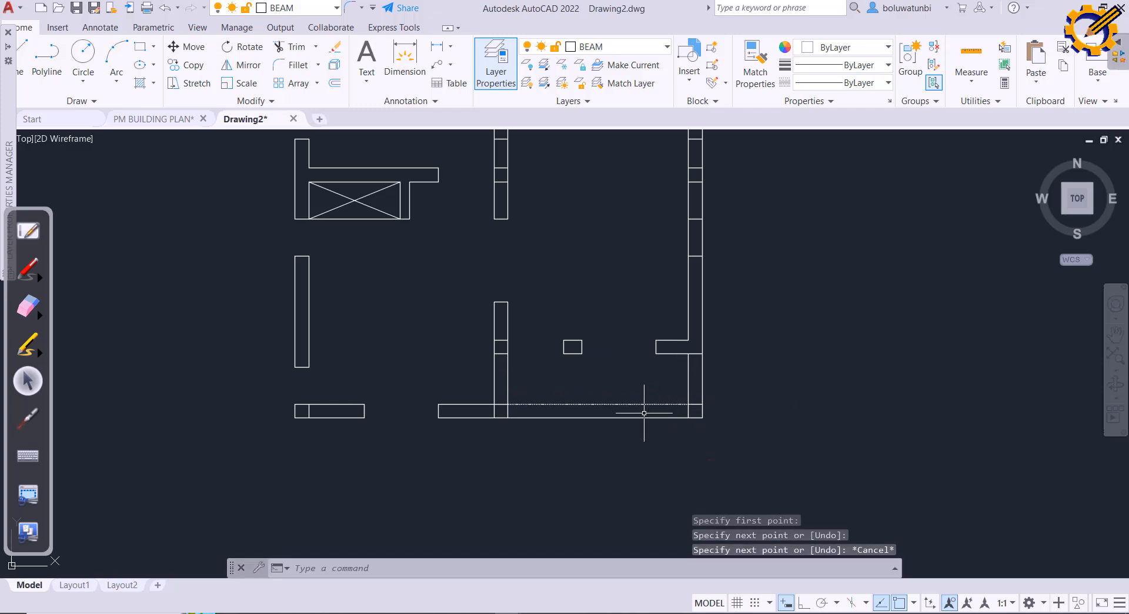
scroll(647, 415, "up", 5)
scroll(638, 406, "down", 4)
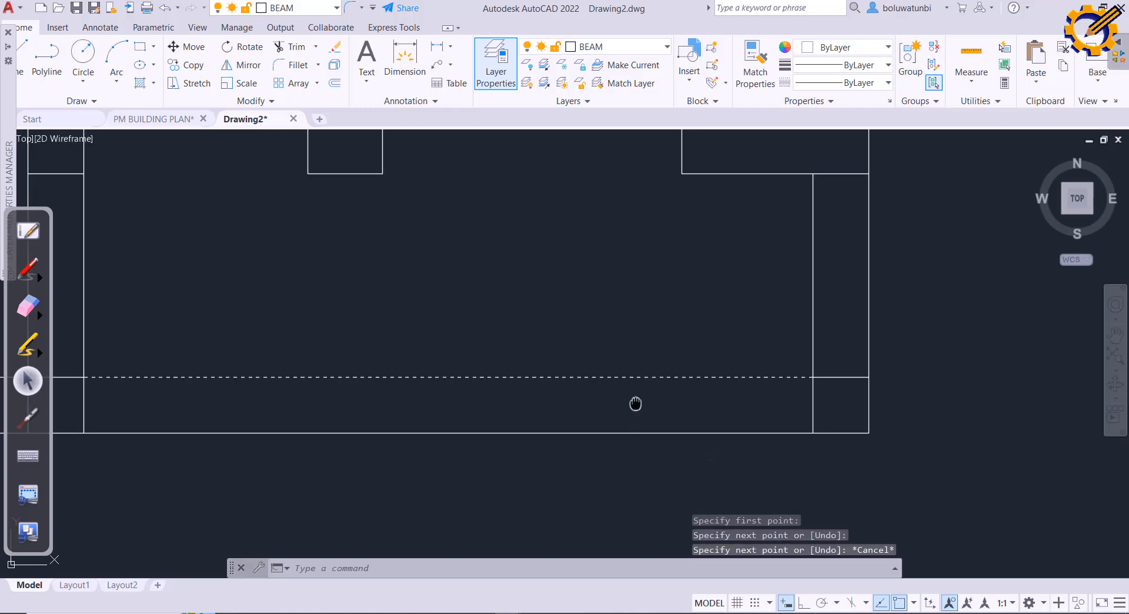
Step: Set the linetype of the porch beam line to ACAD_ISO03W100
left_click(634, 363)
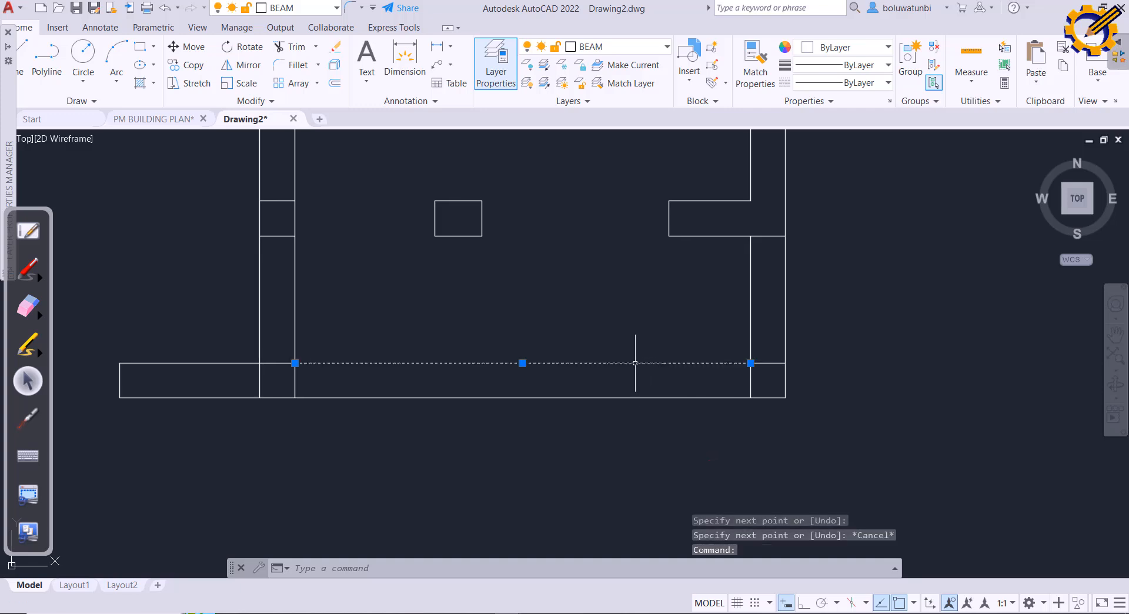
left_click(887, 84)
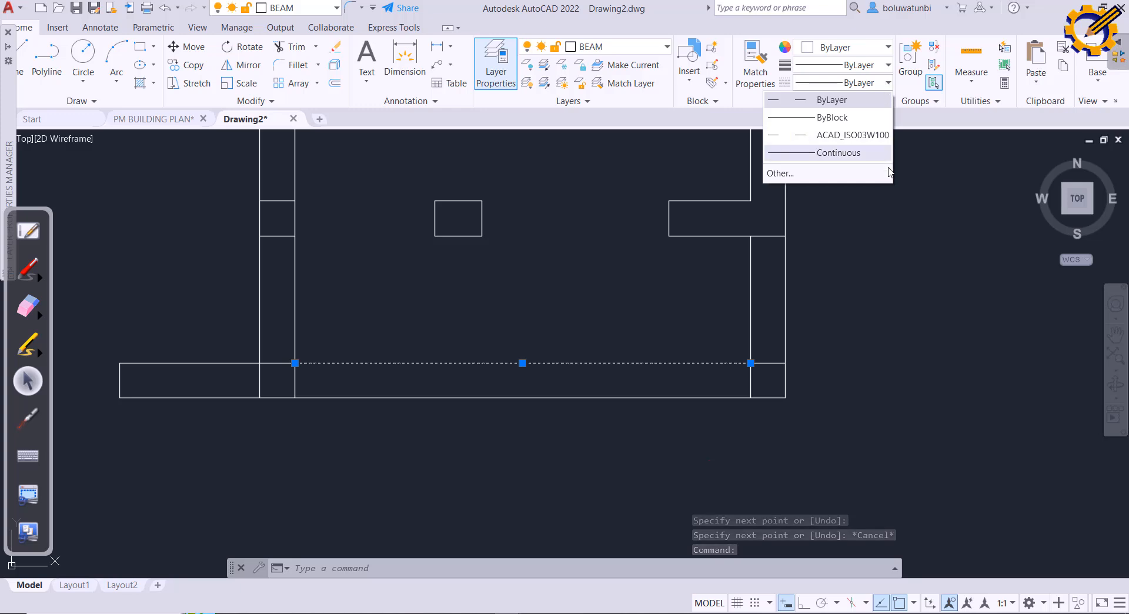
left_click(864, 136)
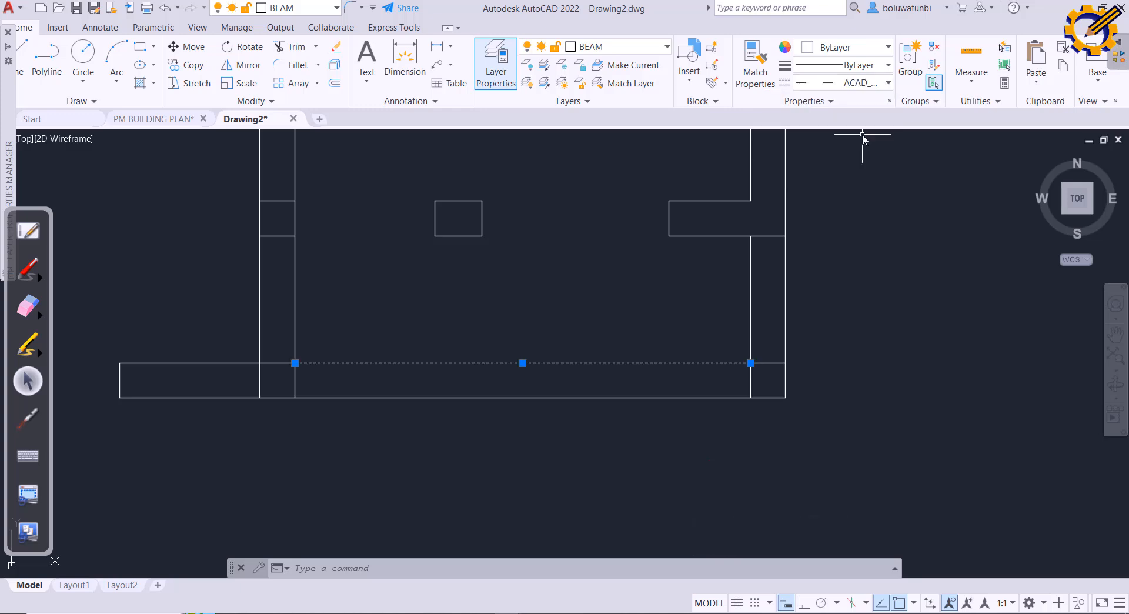
Step: Set the global linetype scale factor to 100 in the Linetype Manager
left_click(887, 83)
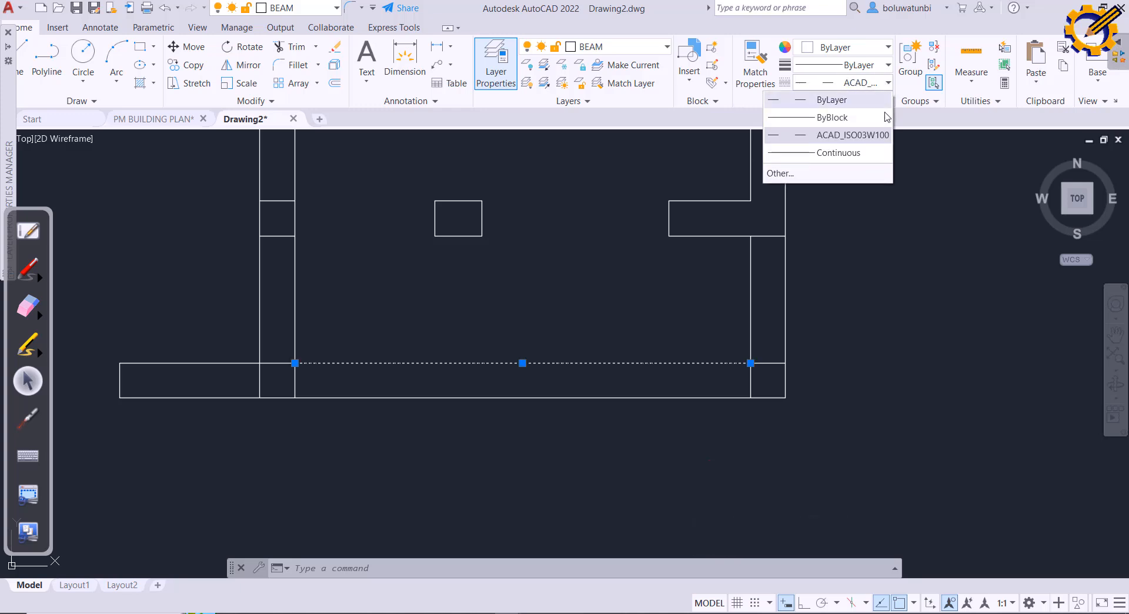
left_click(863, 172)
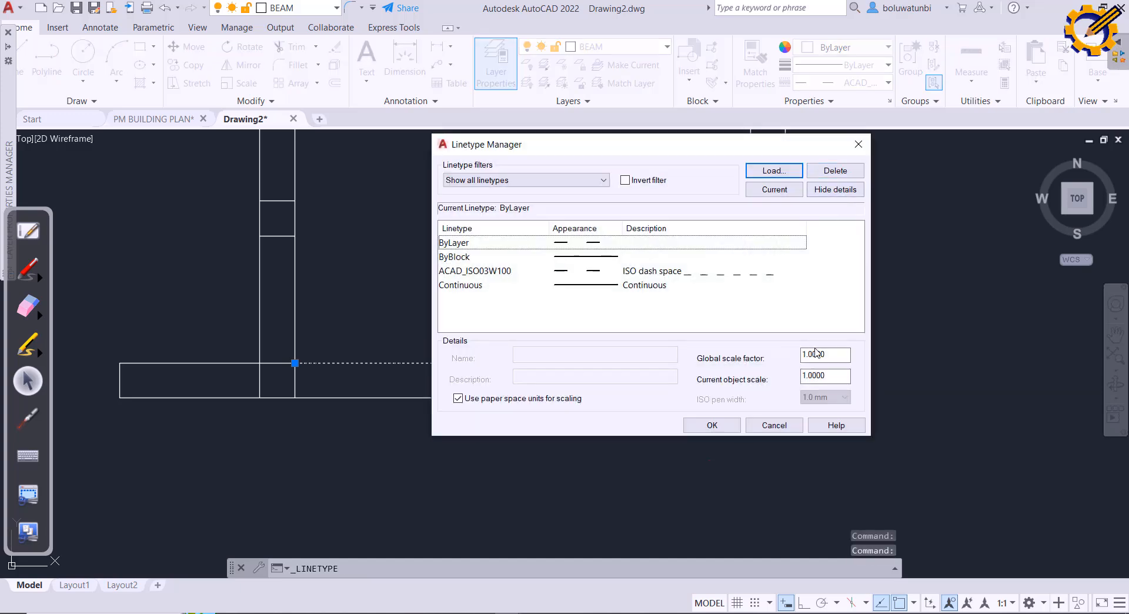
left_click_drag(827, 355, 799, 353)
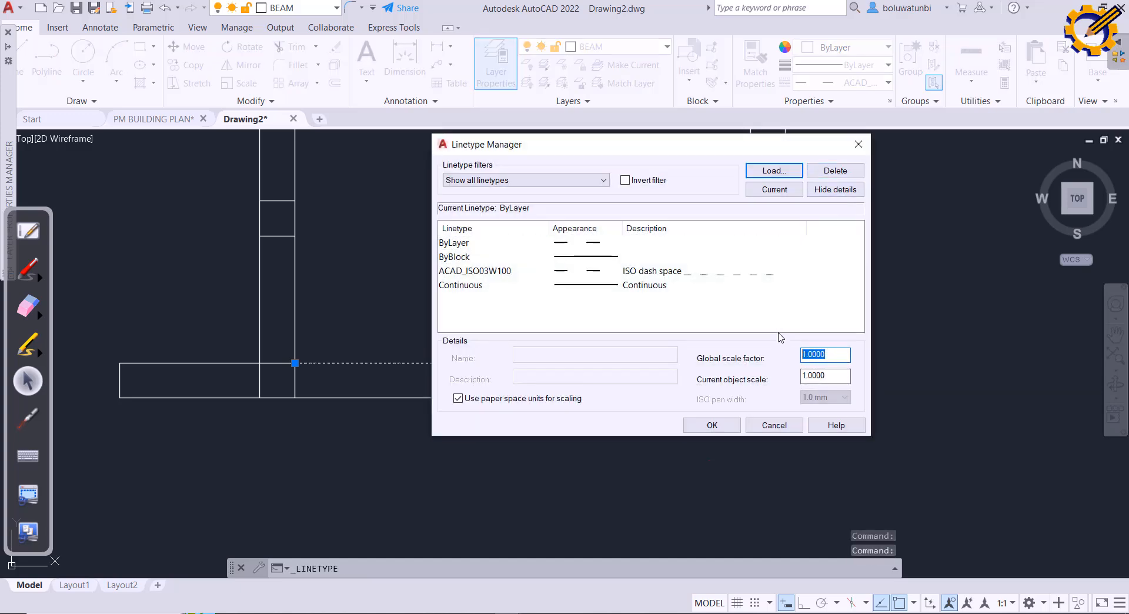
type("1")
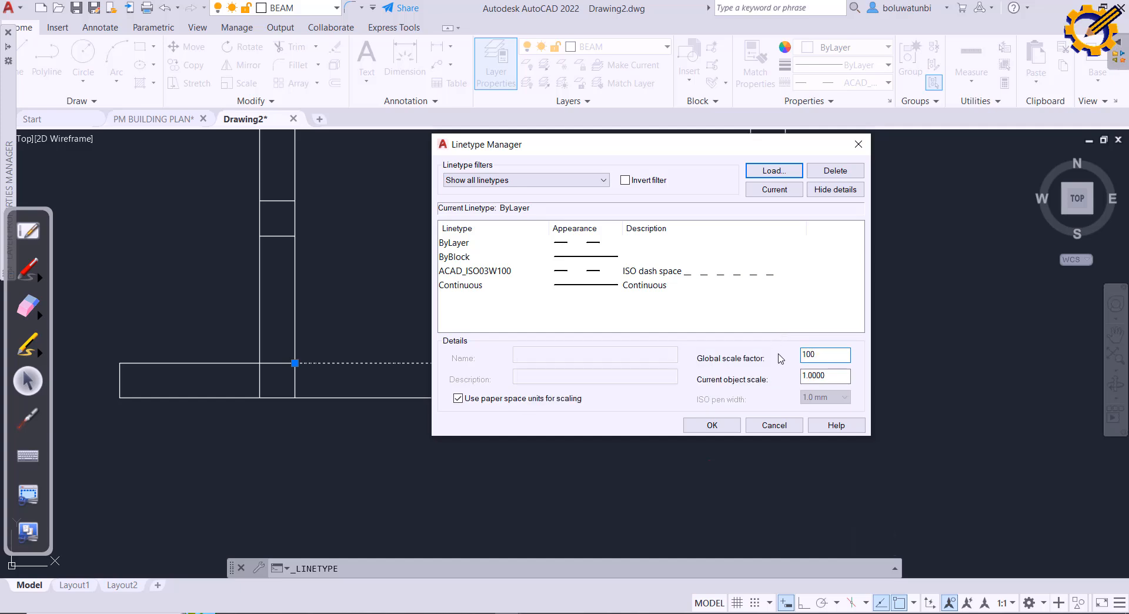
left_click(731, 423)
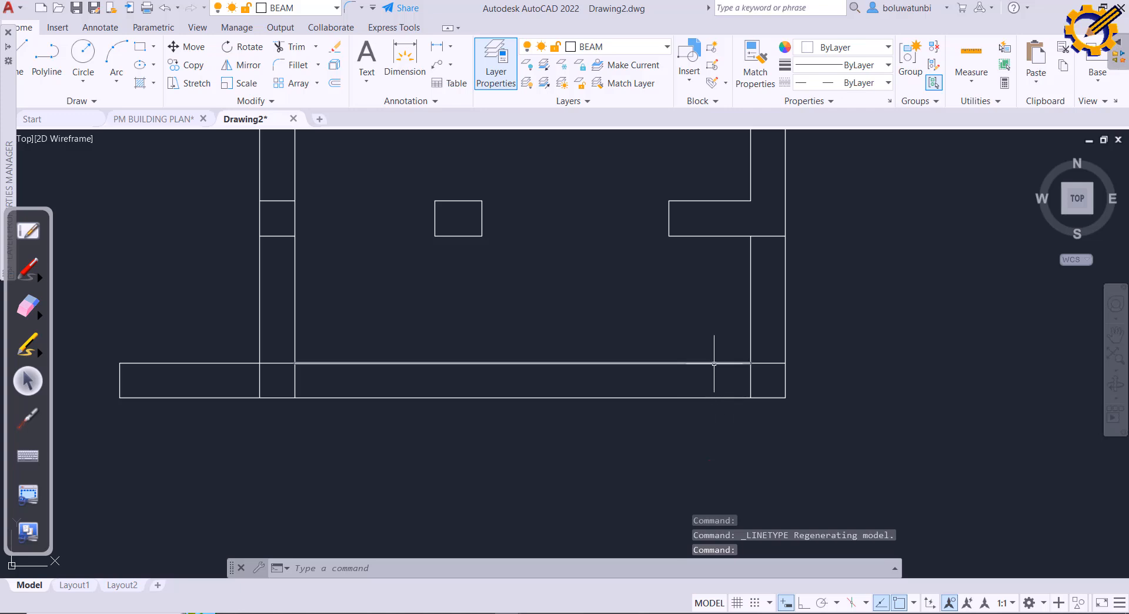
Step: Set the global linetype scale factor to 0.001 in the Linetype Manager with the porch beam line selected
left_click(714, 363)
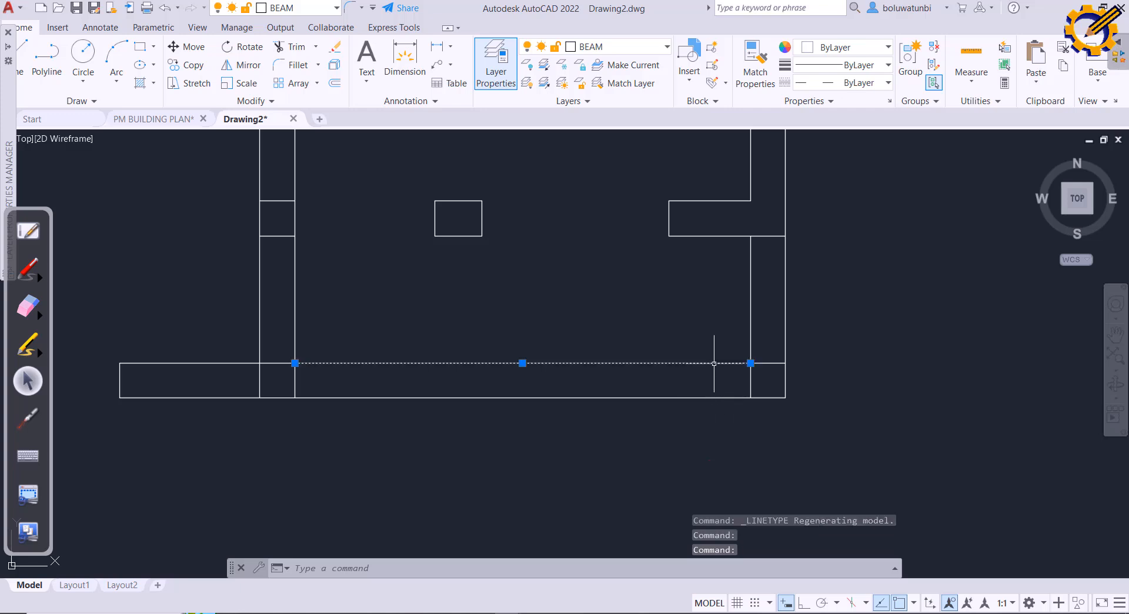
left_click(889, 83)
left_click(836, 172)
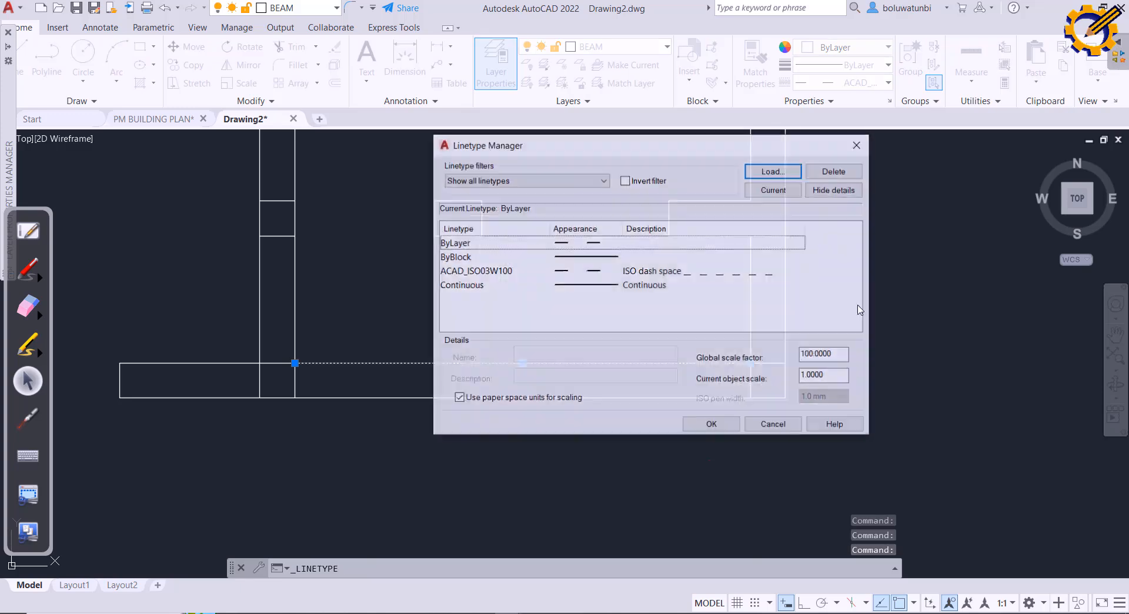
left_click_drag(838, 354, 794, 355)
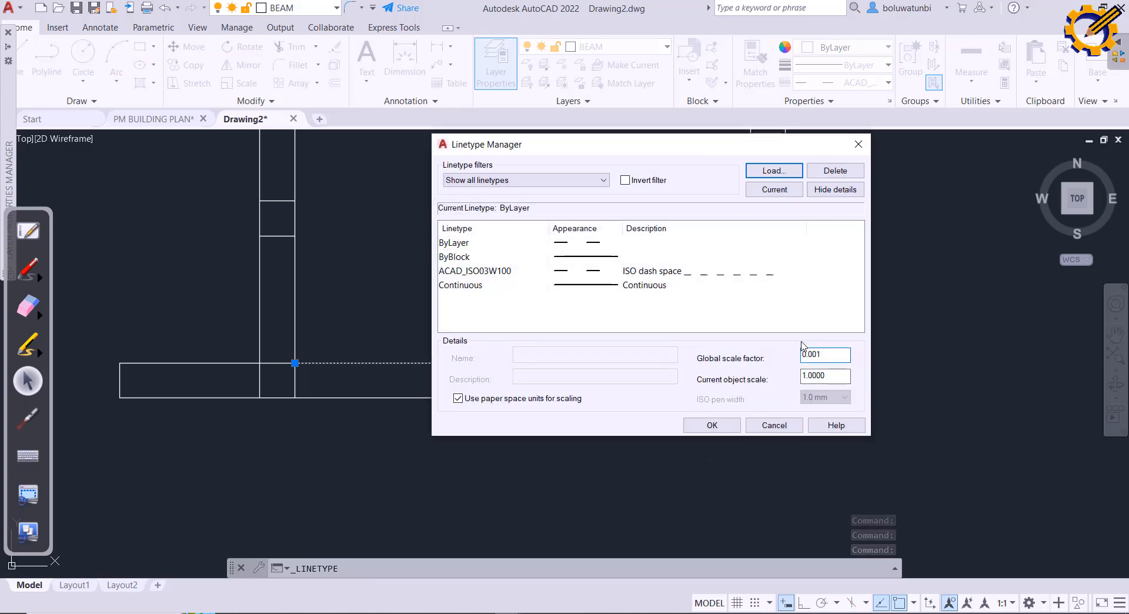
left_click(712, 424)
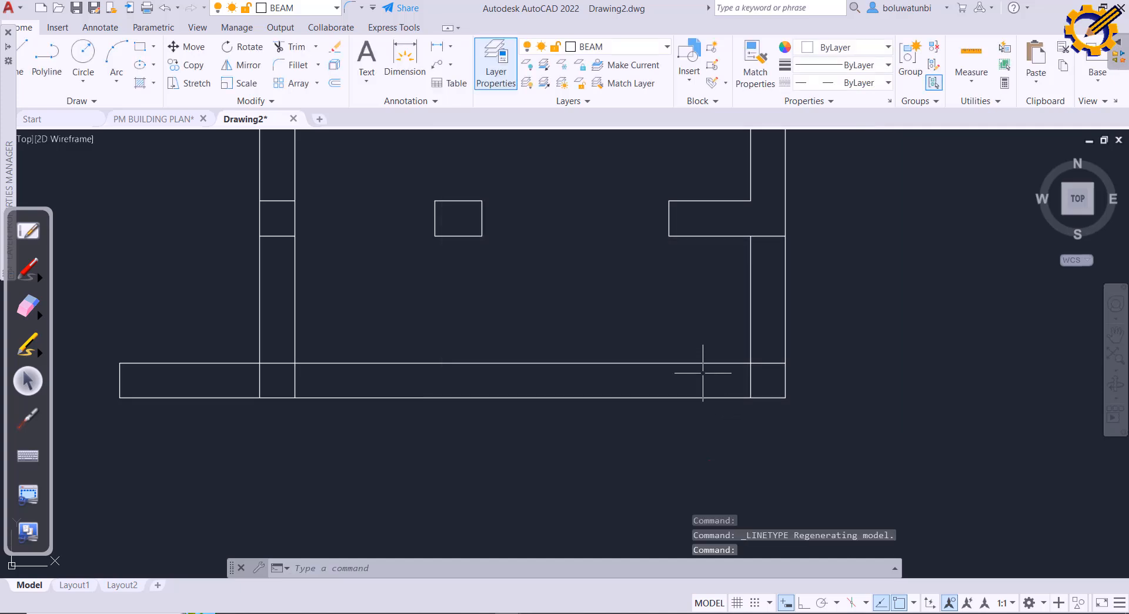
Step: Undo the last two global linetype scale changes
key("super")
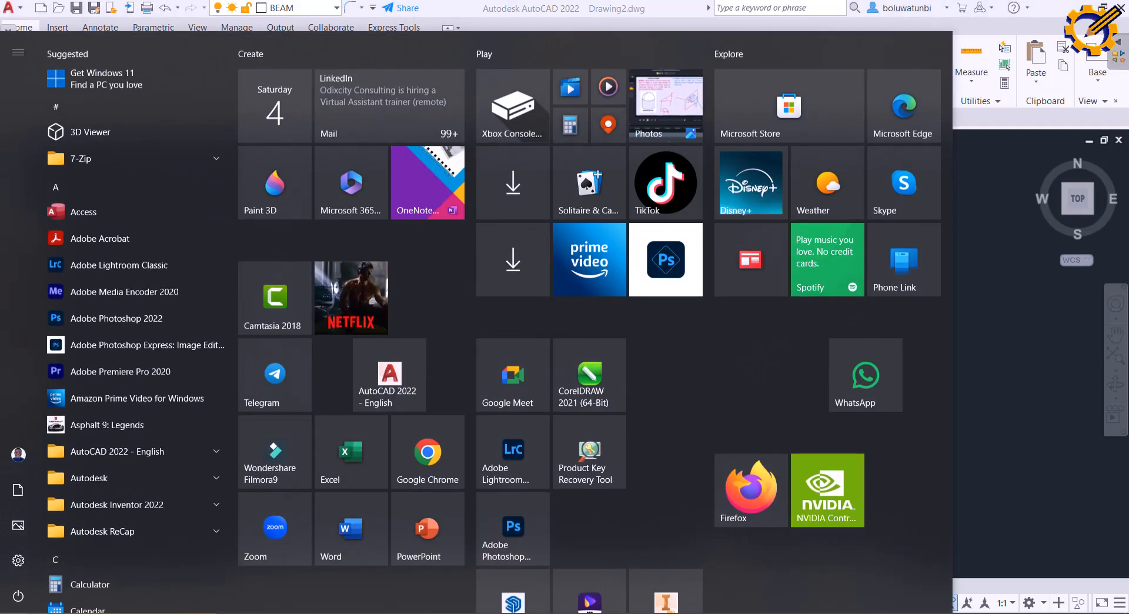
key("super")
key("ctrl+z")
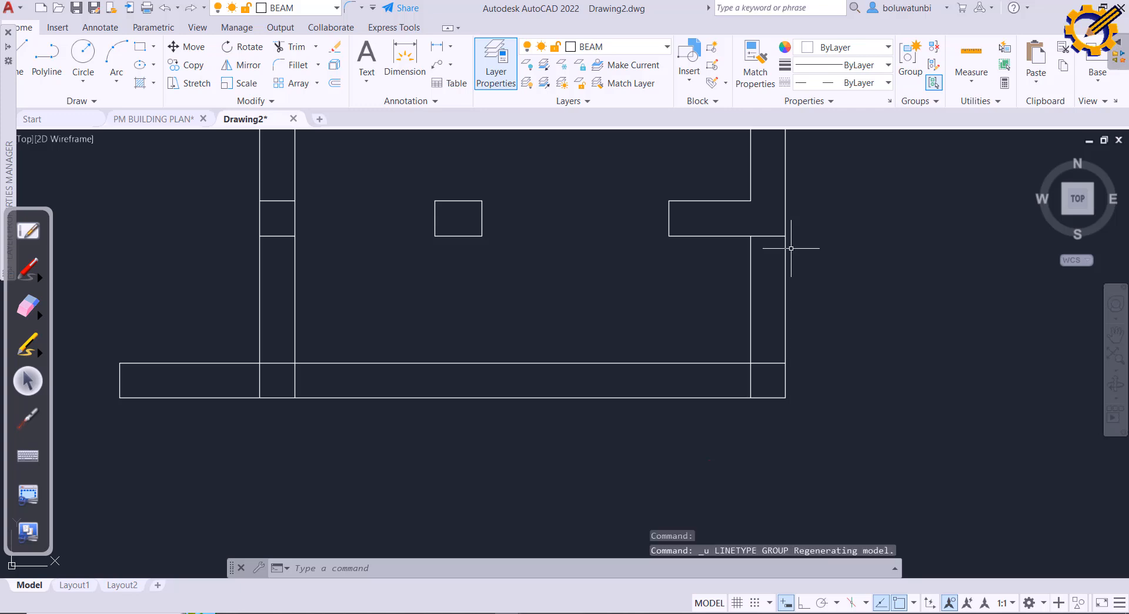
key("ctrl+z")
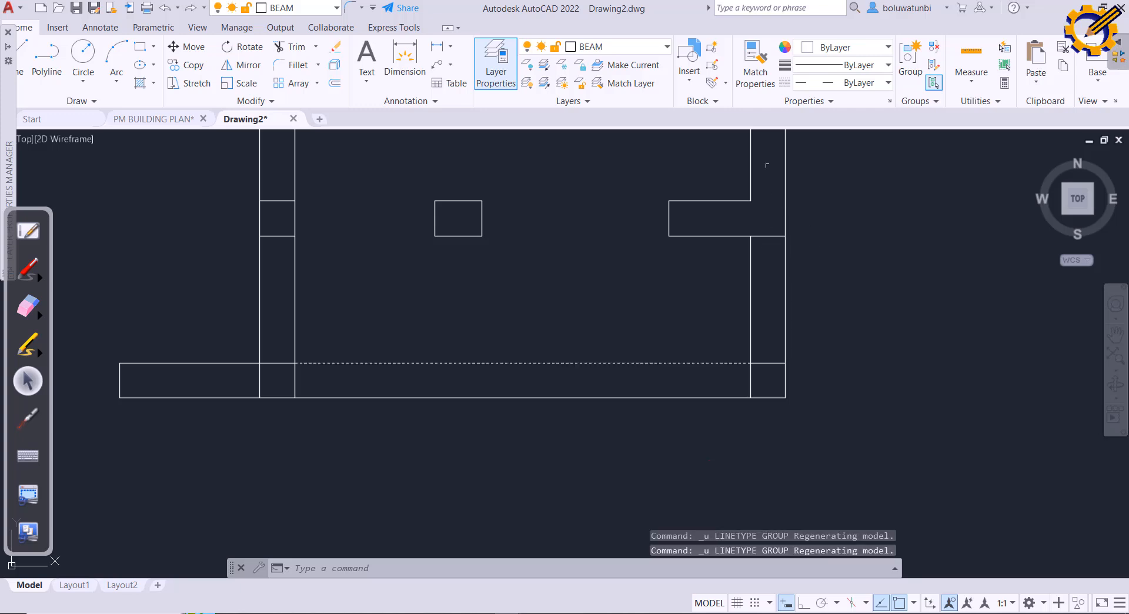
Step: Set the current object scale to 100 in the Linetype Manager with ACAD_ISO03W100 highlighted
left_click(888, 83)
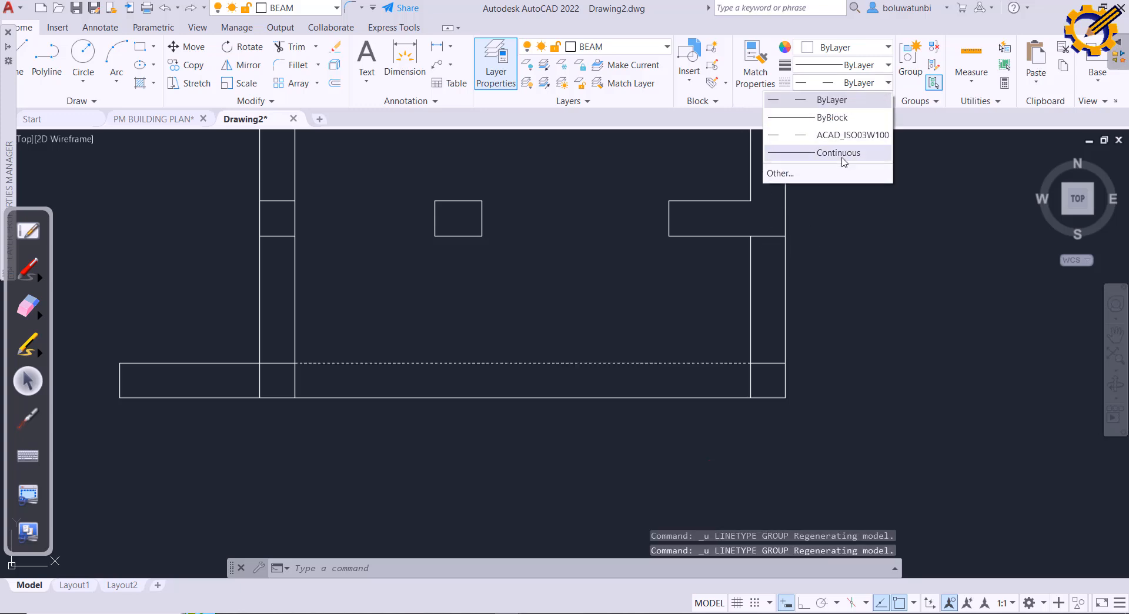
left_click(810, 173)
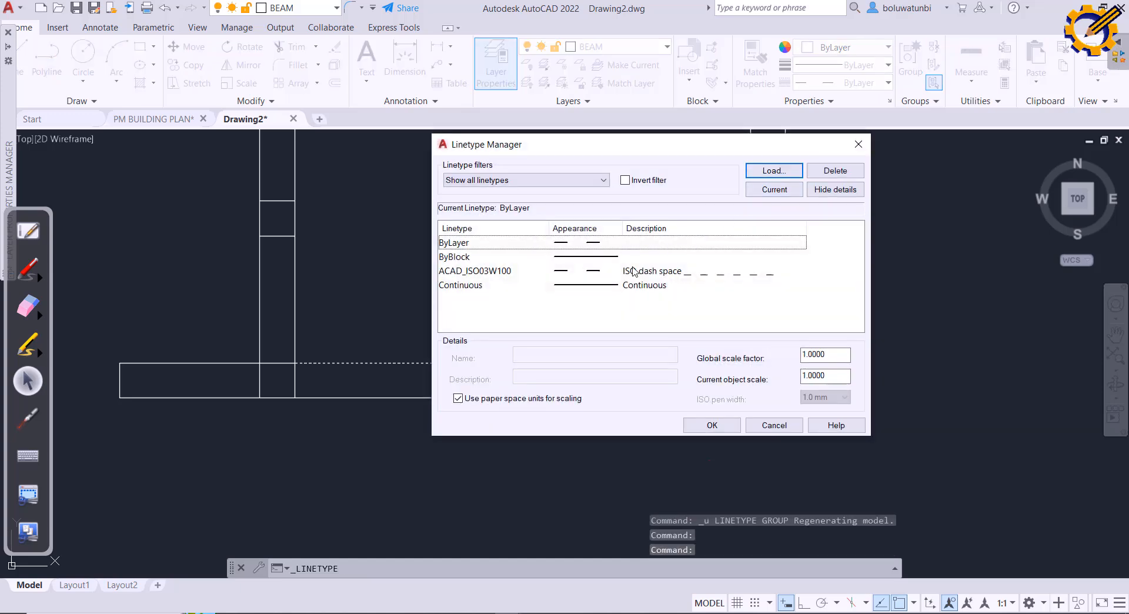
left_click(690, 274)
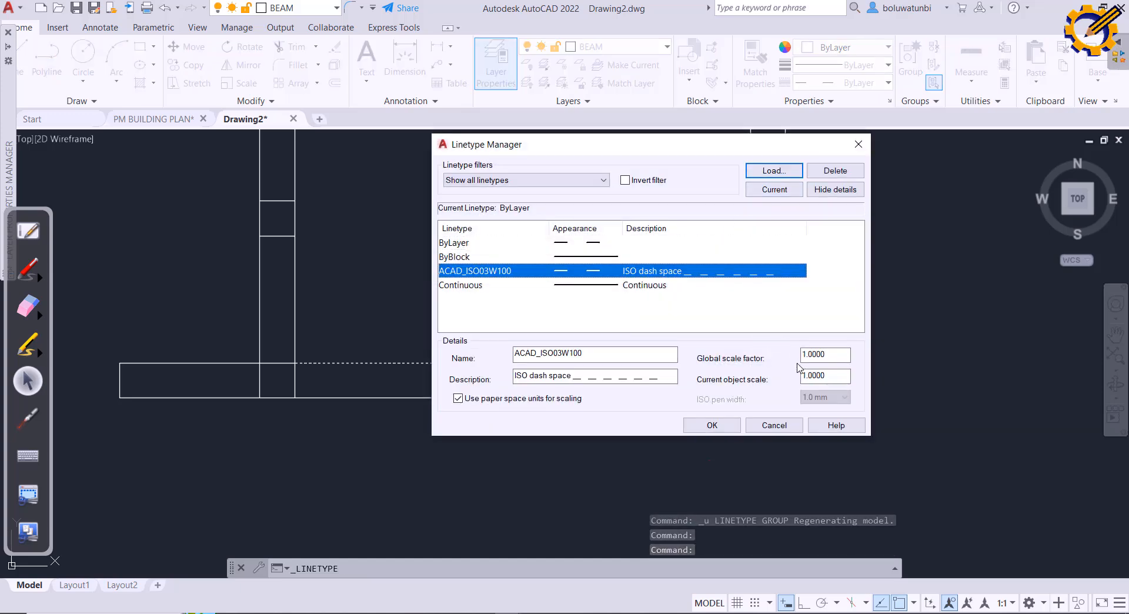
left_click(828, 373)
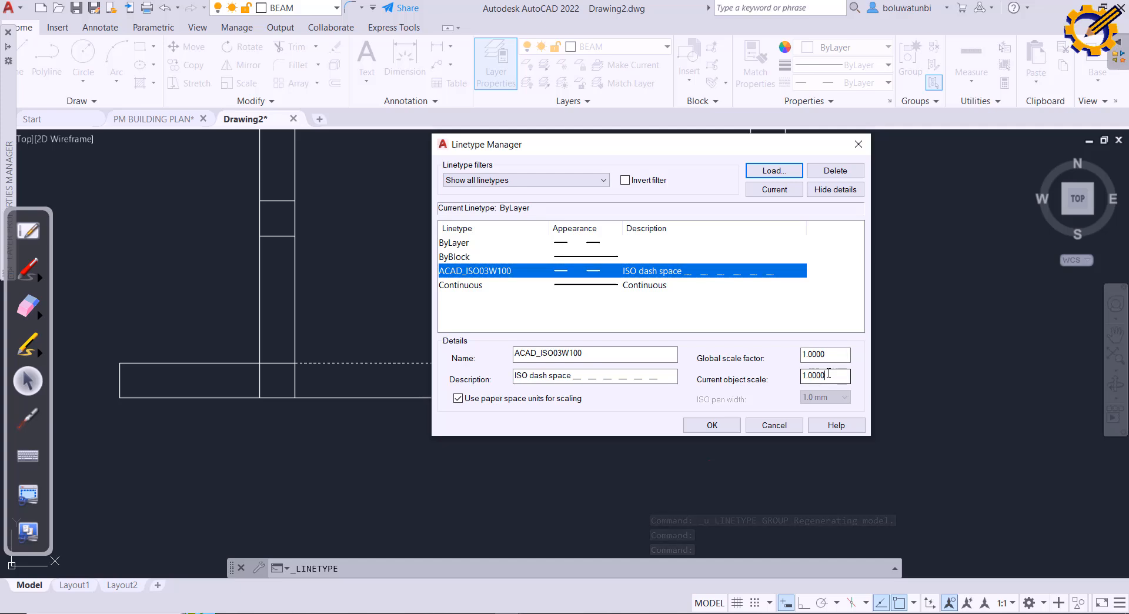
double_click(829, 373)
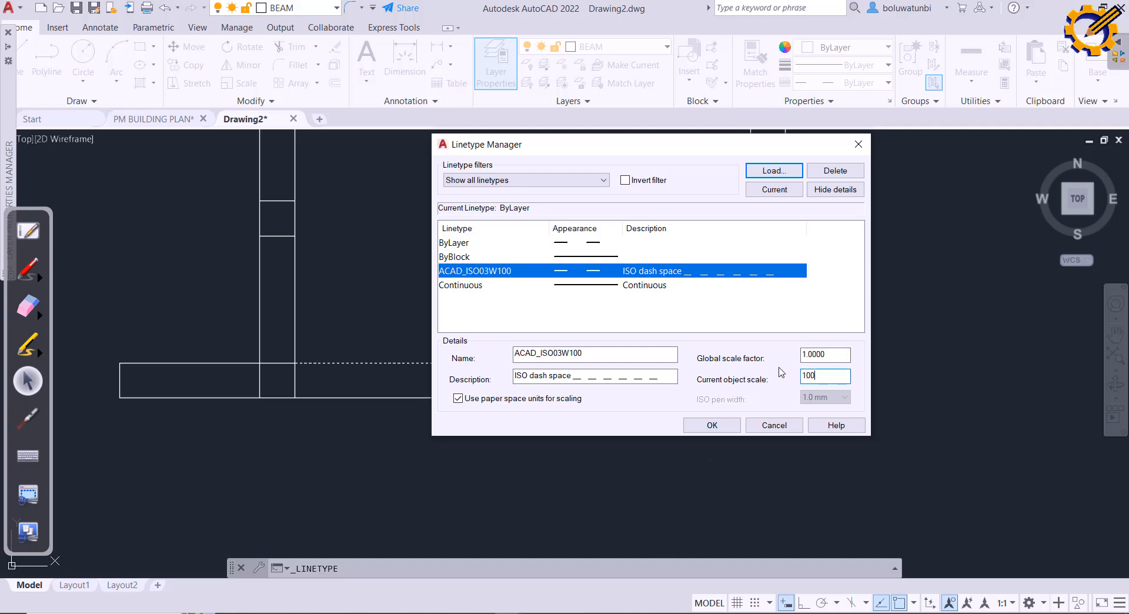
left_click(711, 425)
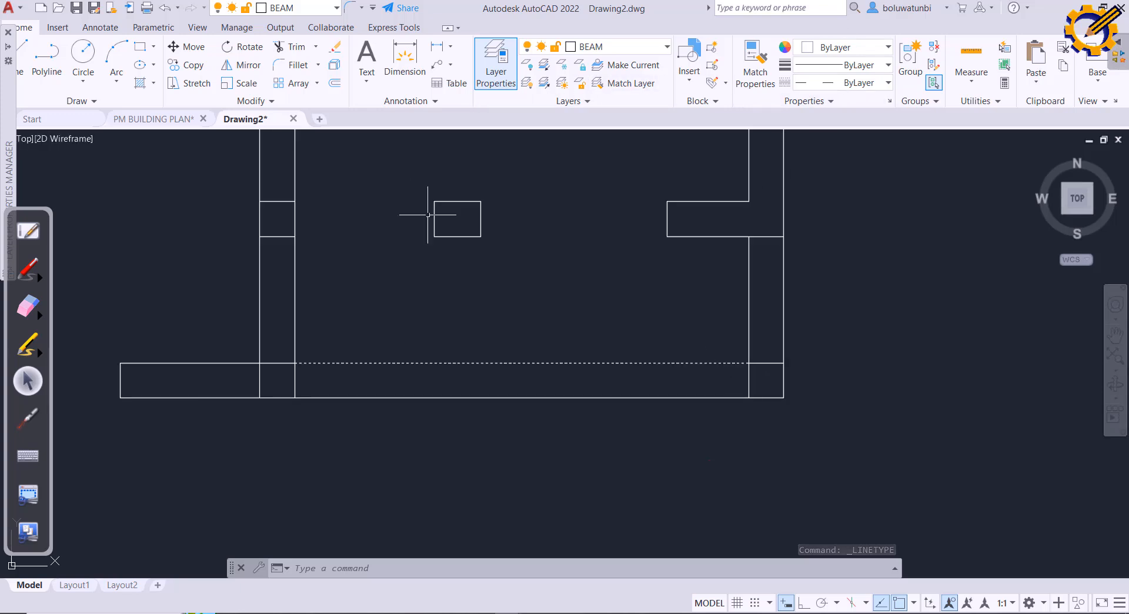
Step: Examine the linetype scale settings for the verandah's dashed internal beam line in the PM BUILDING PLAN drawing
left_click(156, 118)
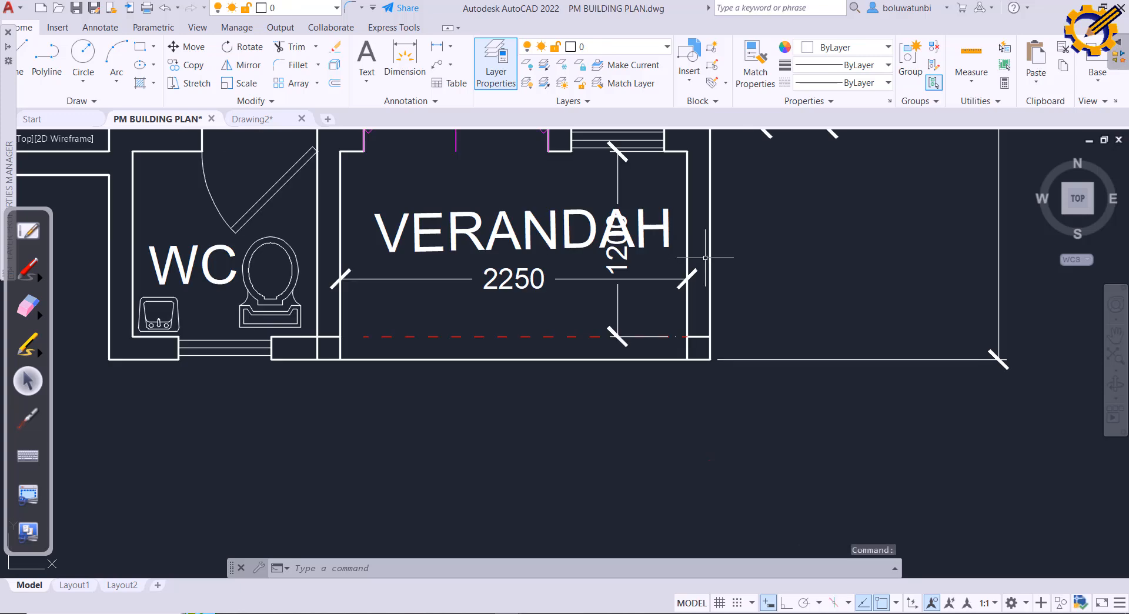
left_click(548, 337)
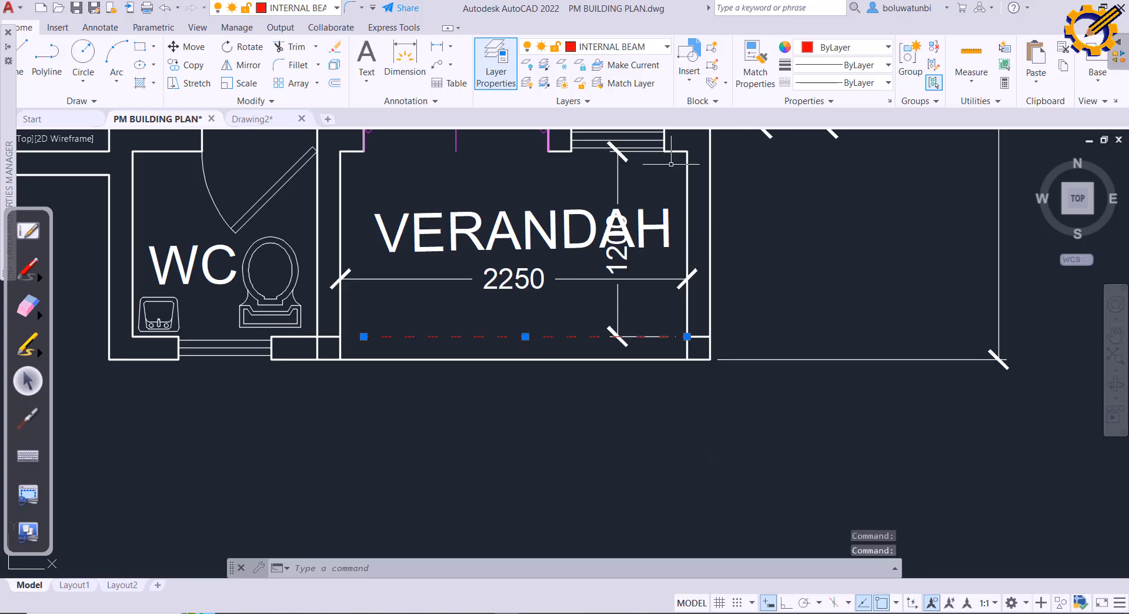
left_click(887, 83)
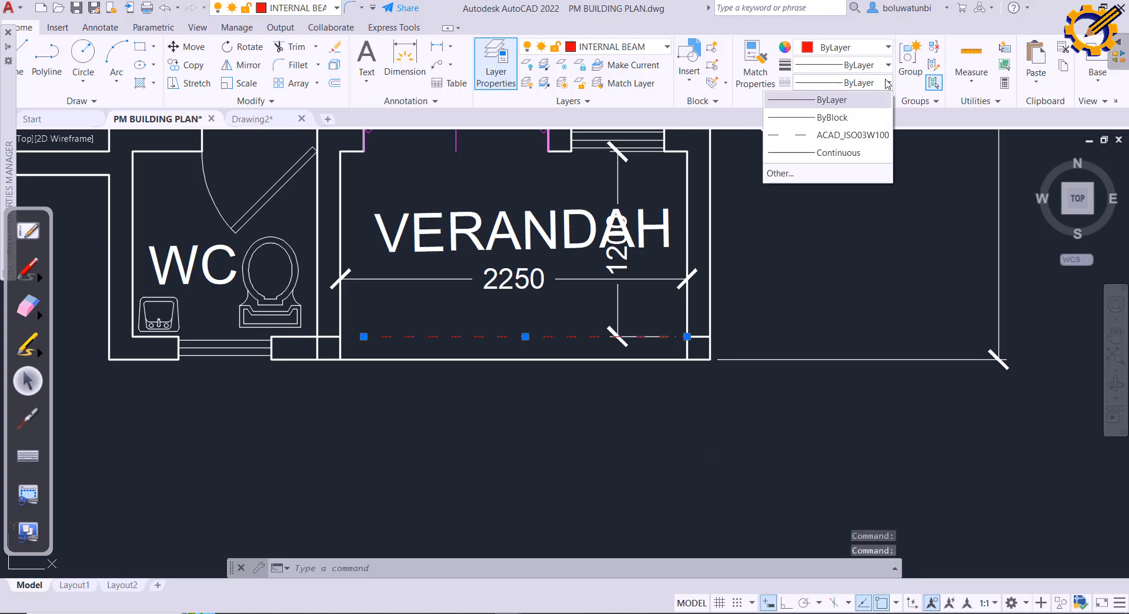
left_click(836, 174)
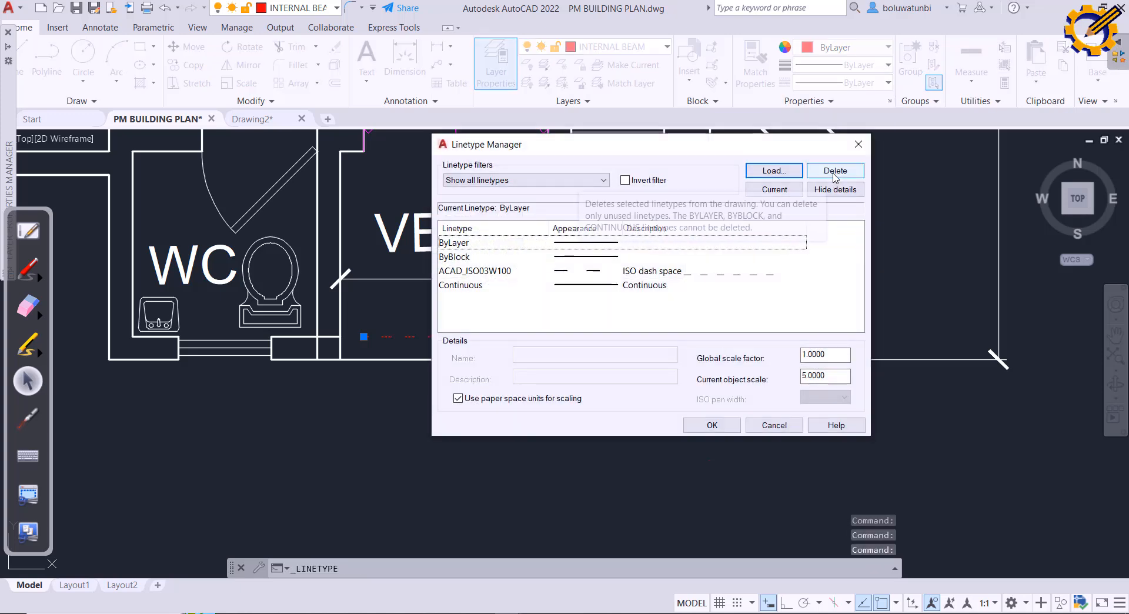
left_click(794, 424)
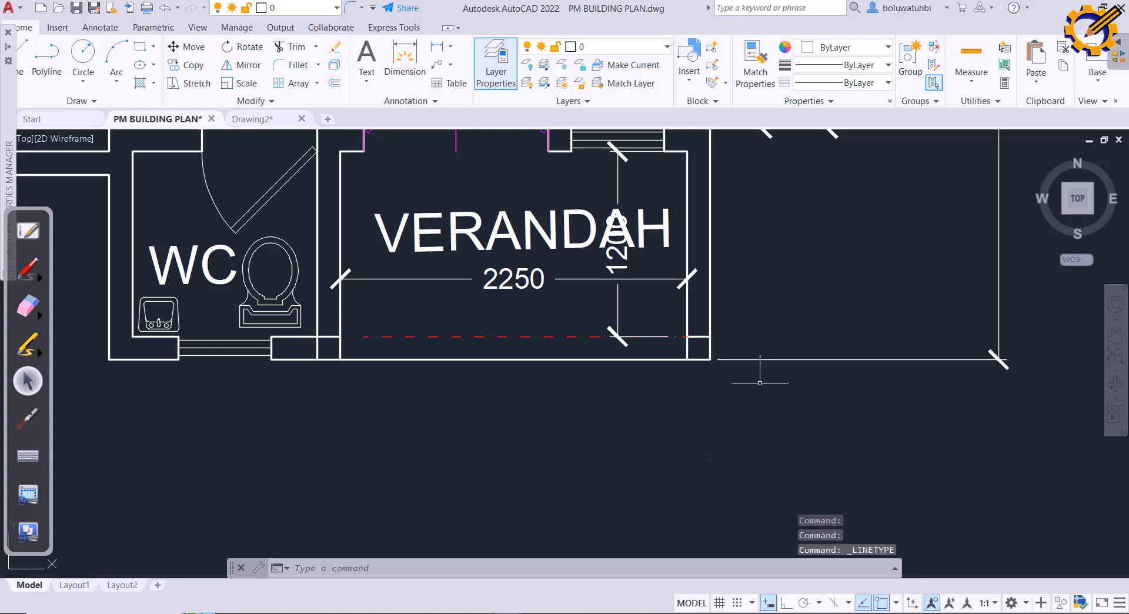
Step: Return to Drawing2 and set the porch beam line's linetype to ByLayer
left_click(253, 119)
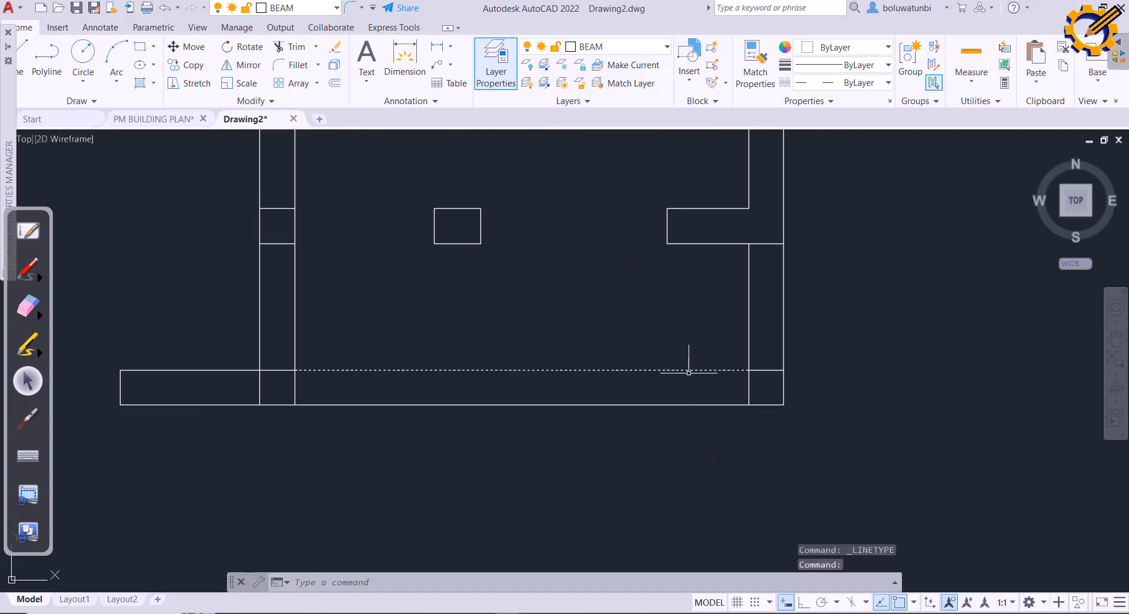
left_click(688, 371)
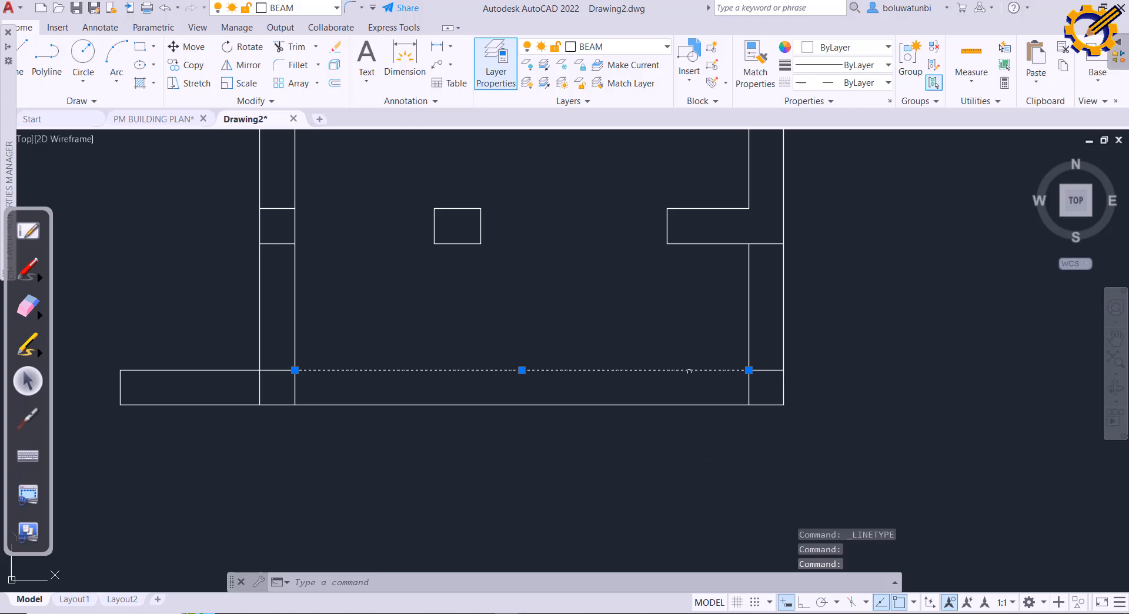
left_click(888, 83)
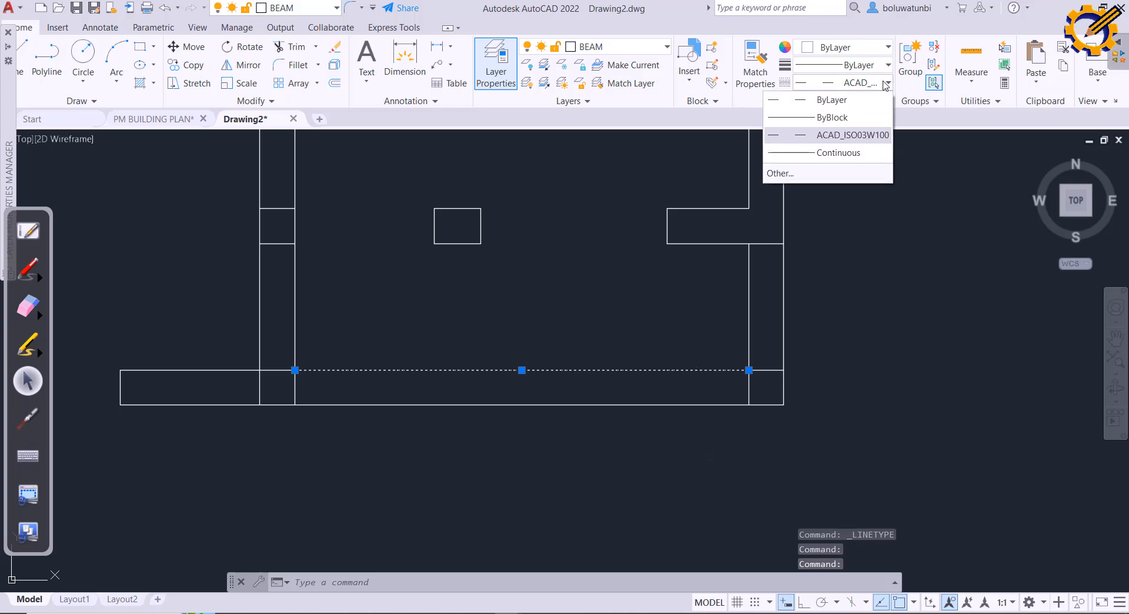
left_click(844, 101)
Step: Set the current object scale to 5 in the Linetype Manager
left_click(888, 83)
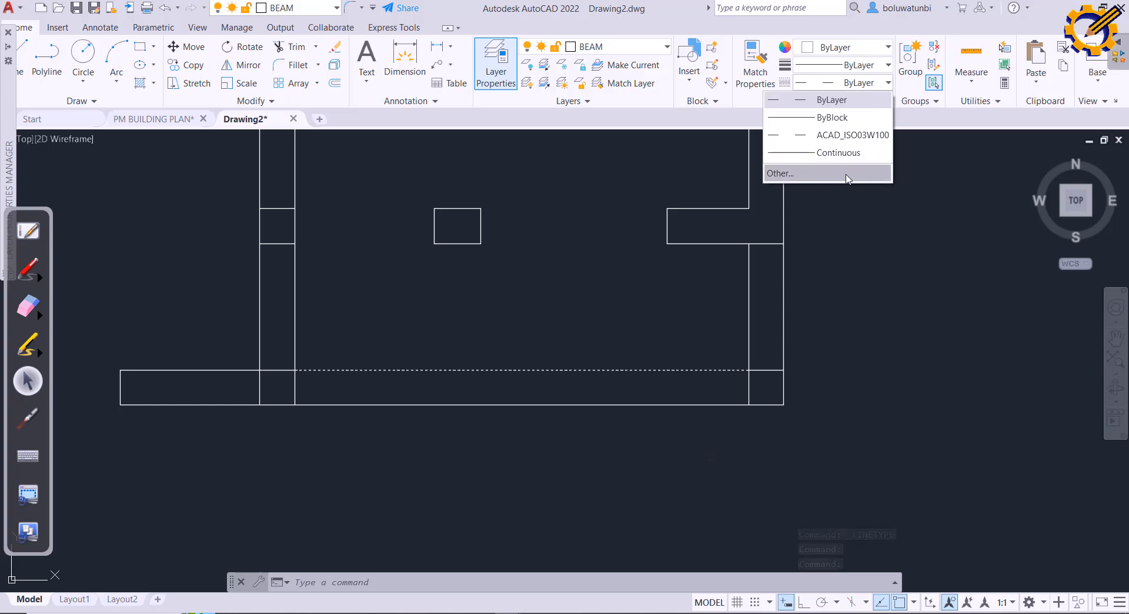
left_click(847, 177)
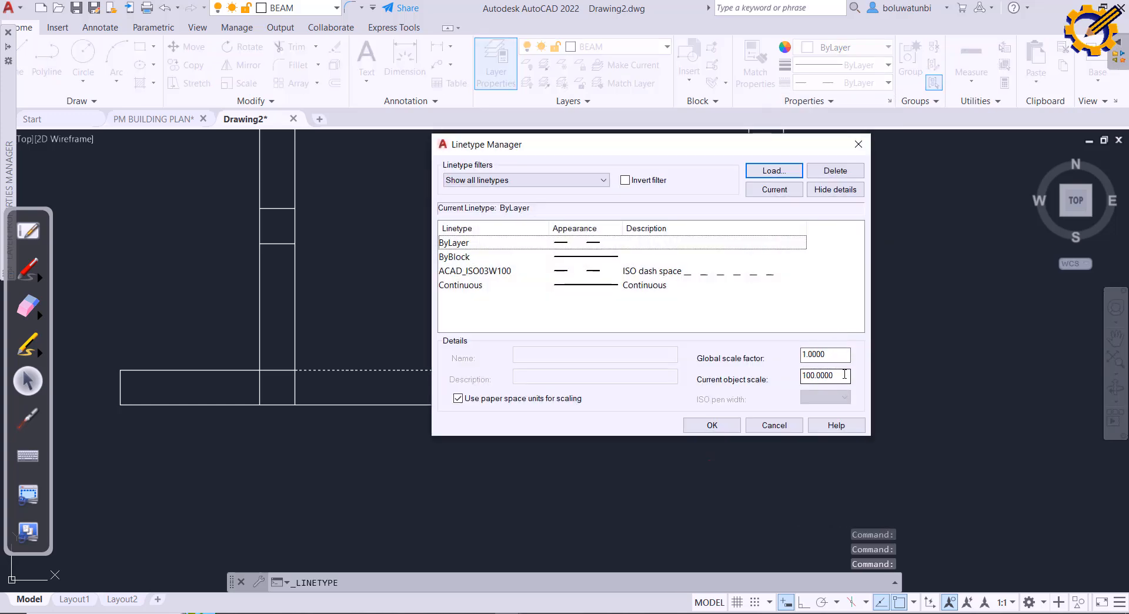
left_click_drag(844, 374, 801, 375)
type("5")
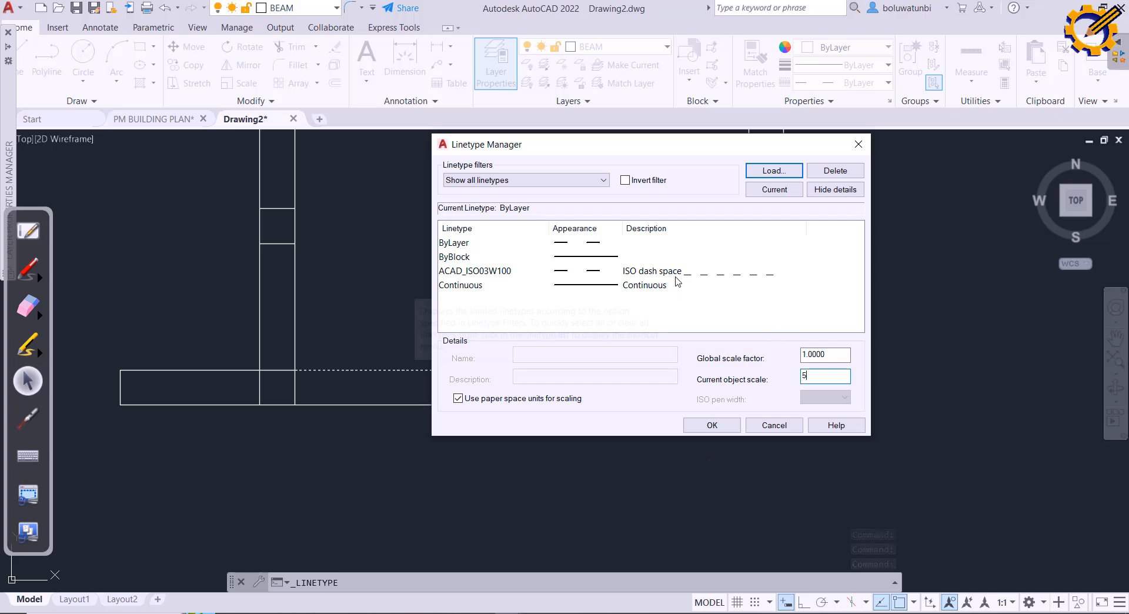
left_click(600, 245)
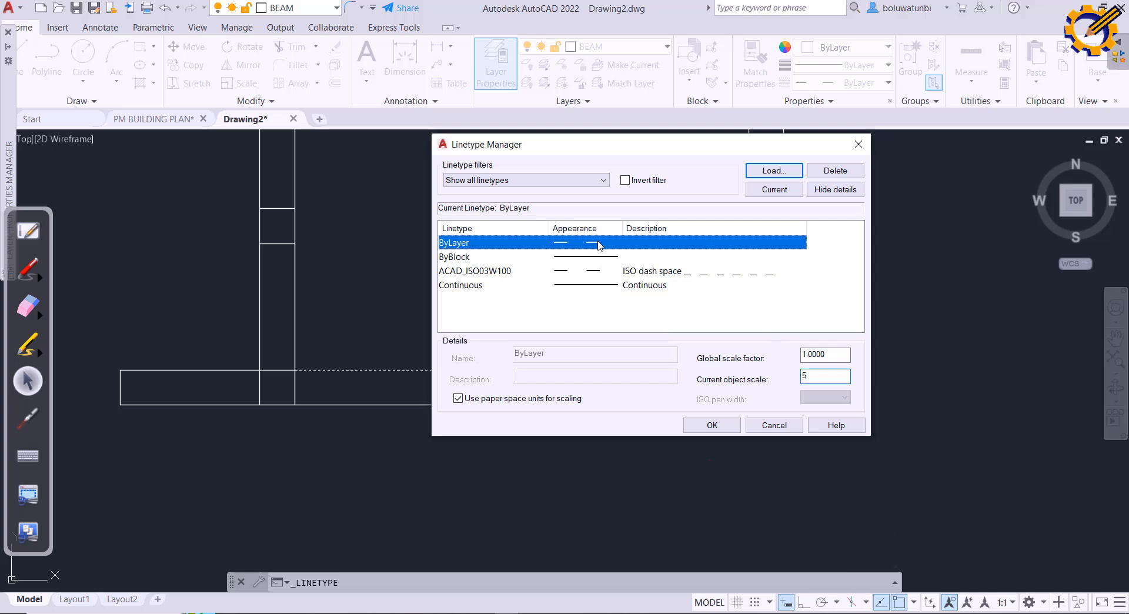
left_click(712, 425)
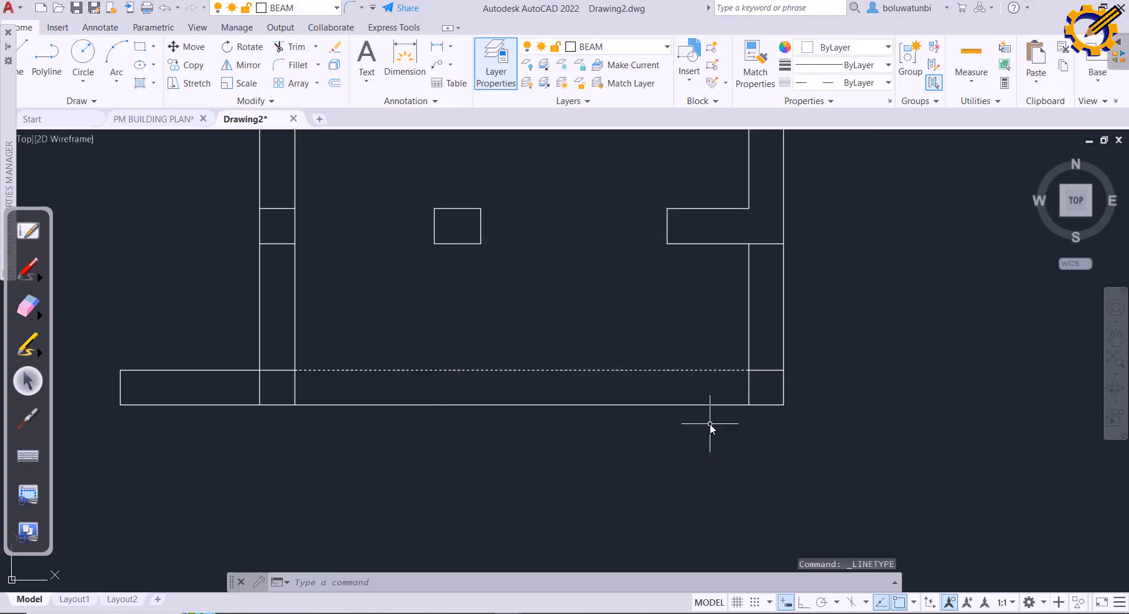
Step: Set the current object scale to 500 in the Linetype Manager with the porch beam line selected
left_click(692, 370)
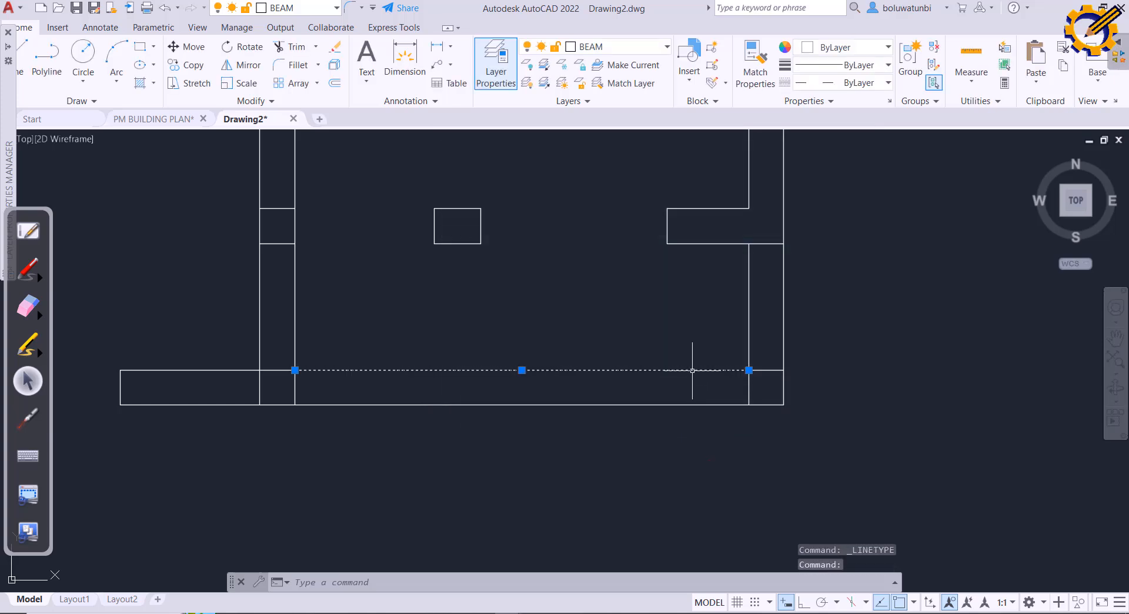
left_click(887, 82)
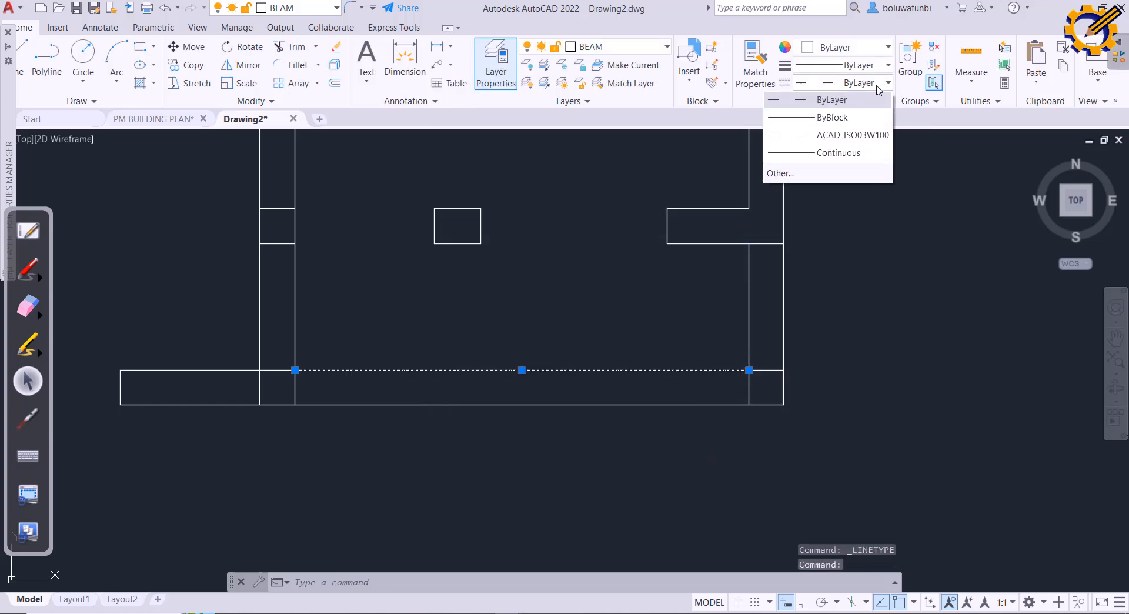
left_click(827, 173)
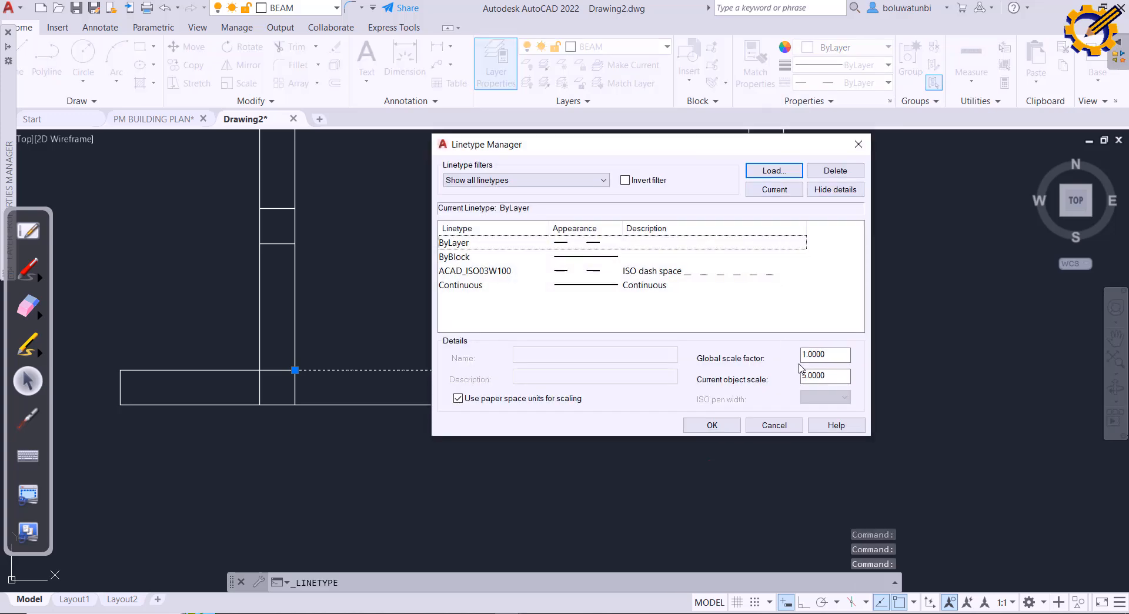
left_click_drag(831, 375, 797, 368)
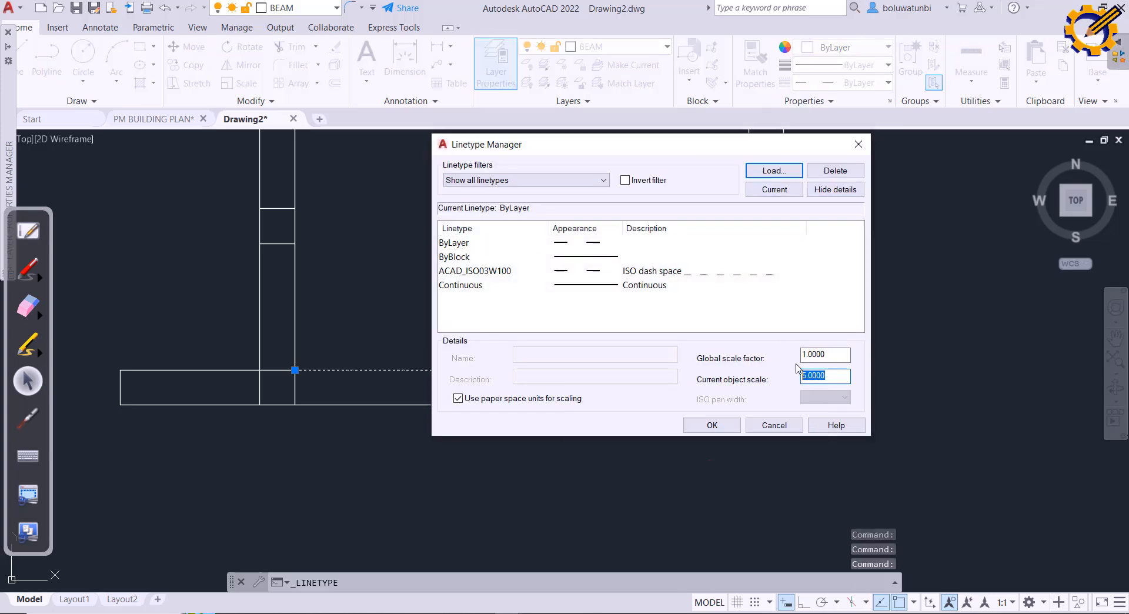
type("500")
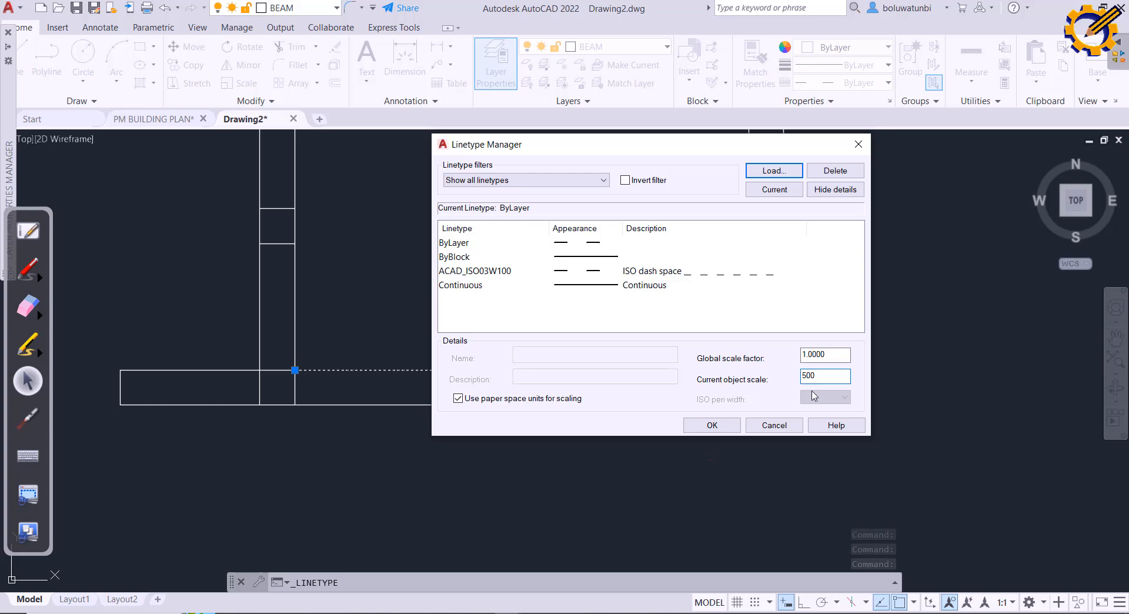
left_click(712, 425)
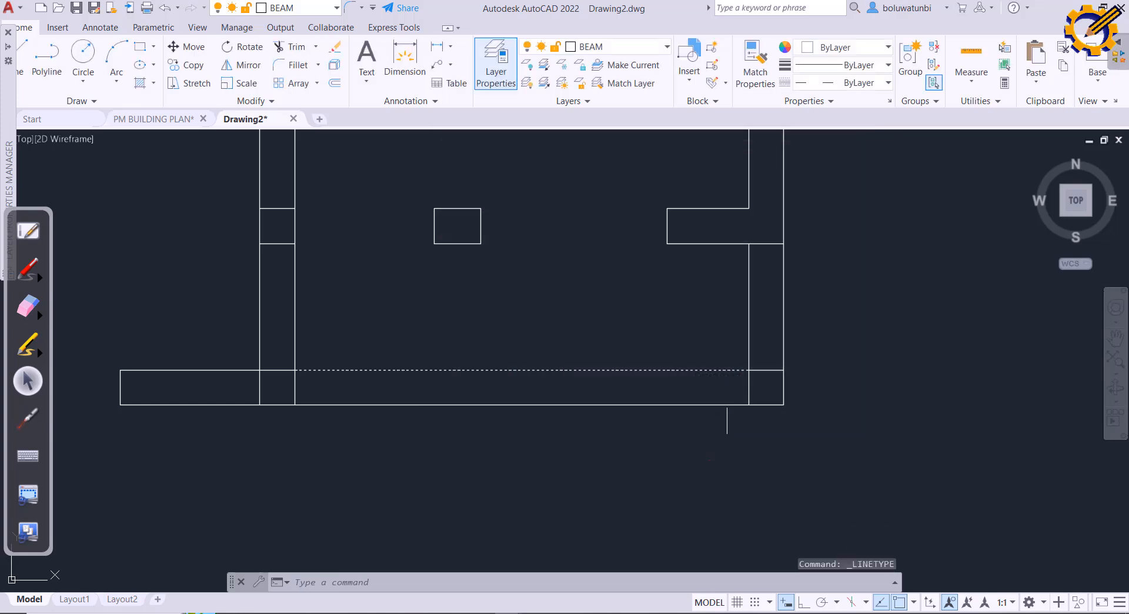
Step: Set the global scale factor to 5 and the current object scale to 1 in the Linetype Manager with the porch beam line selected
left_click(717, 370)
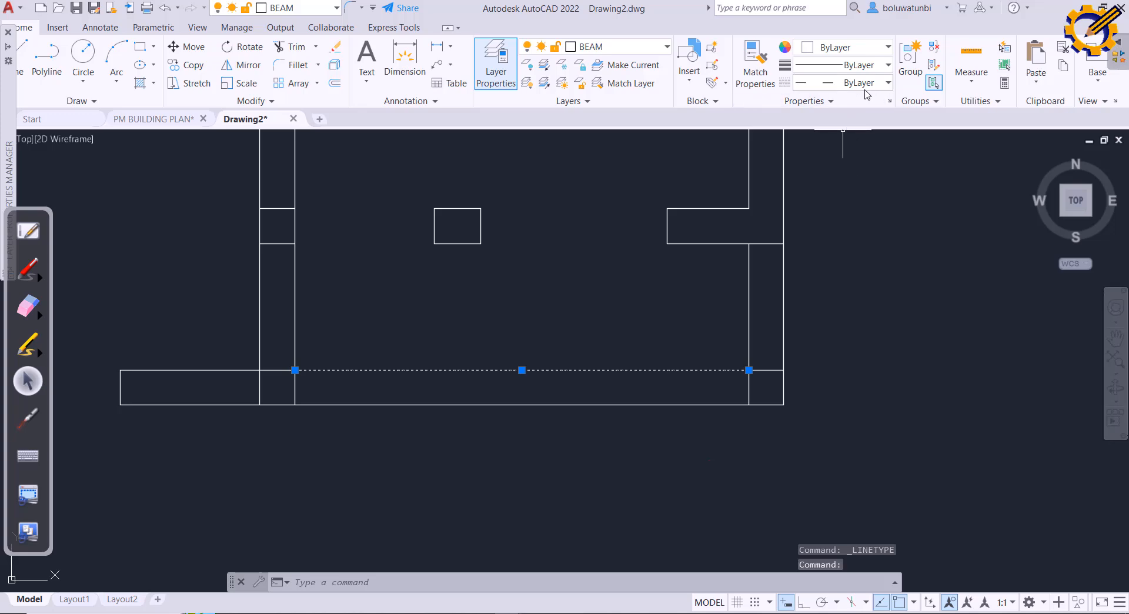
left_click(887, 83)
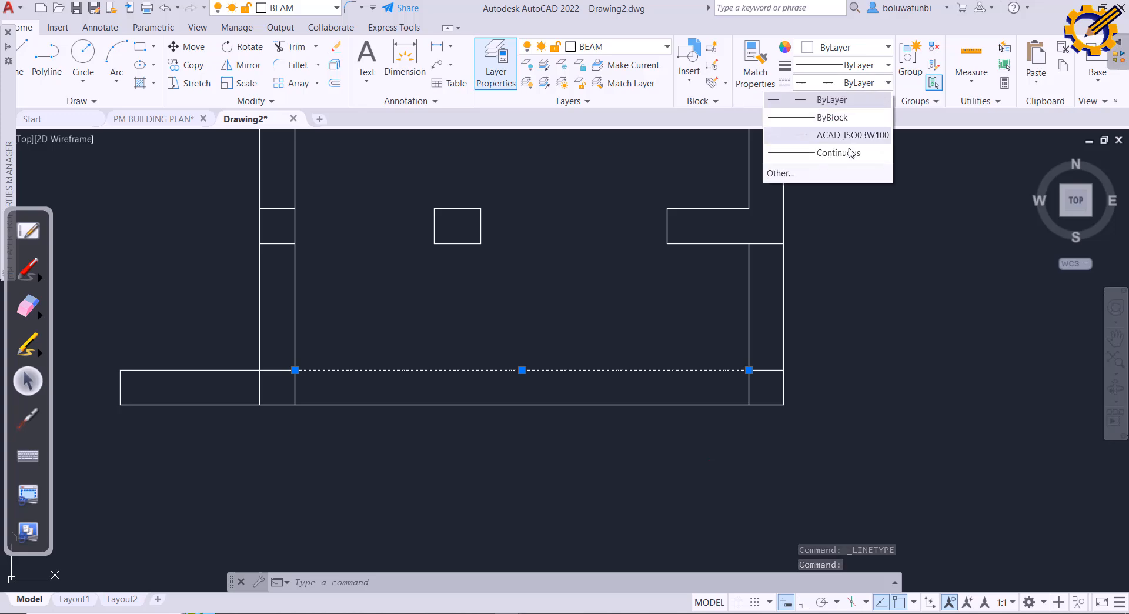
left_click(804, 171)
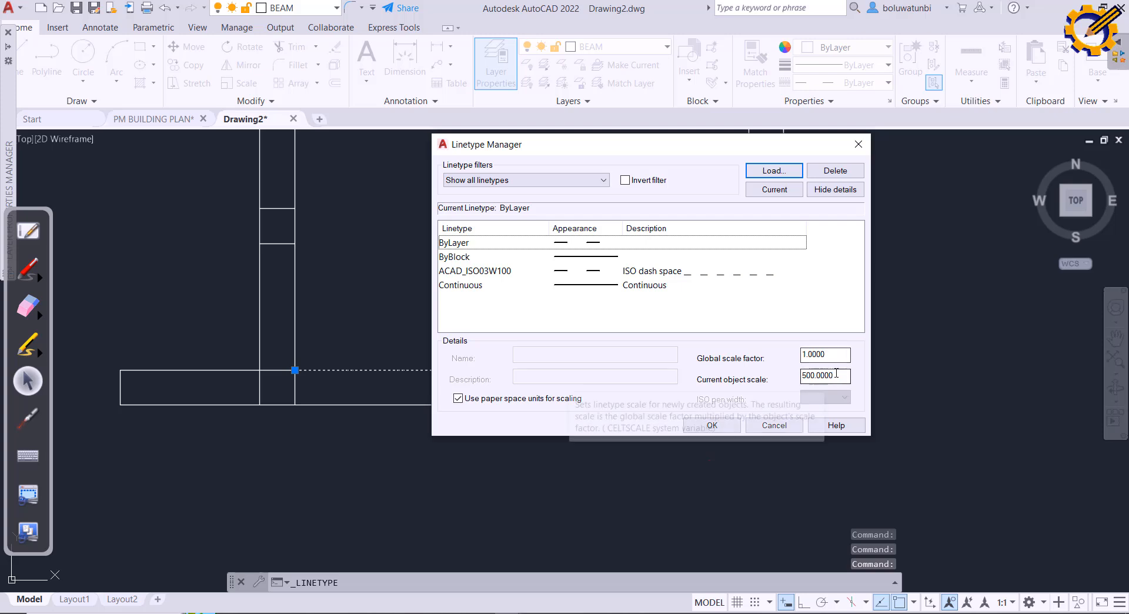
left_click_drag(837, 374, 785, 353)
type("5")
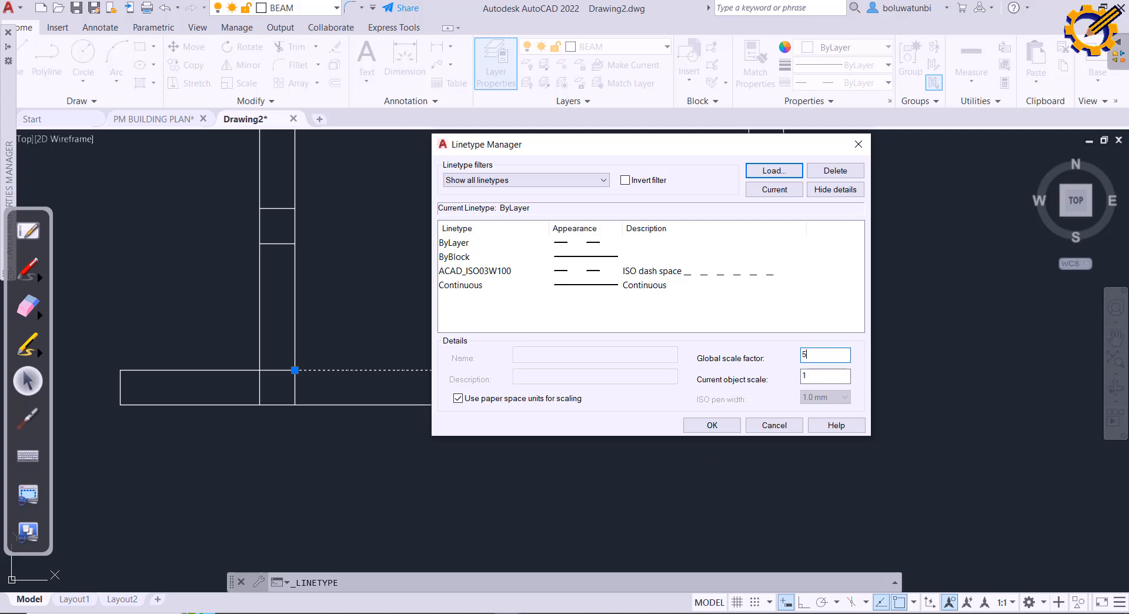
left_click(717, 427)
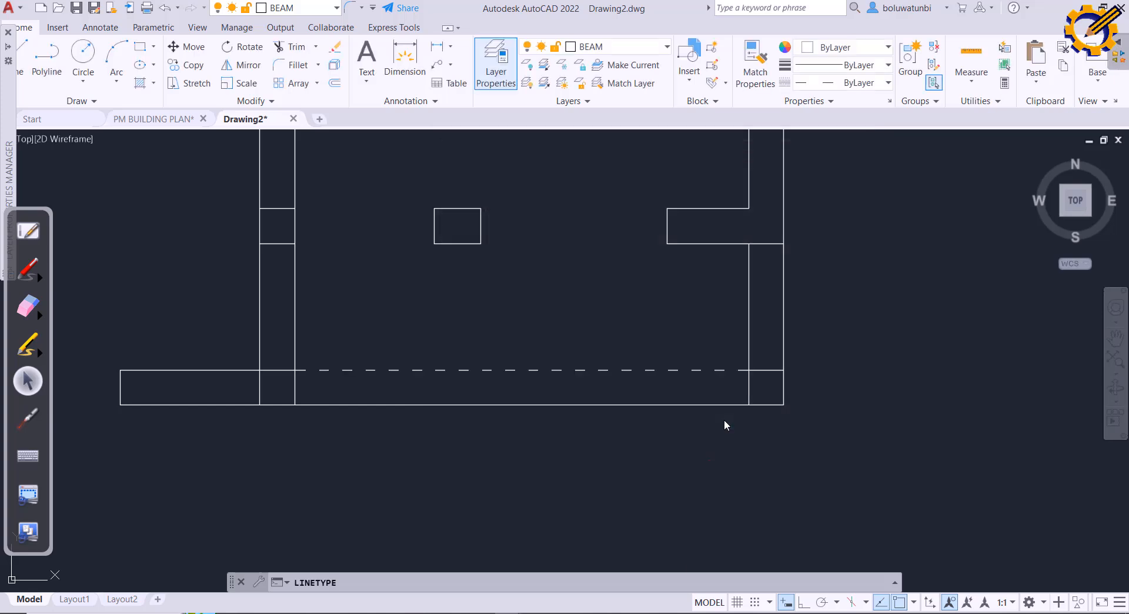
Step: Draw two beam lines across the lower opening in the central wall, joining the facing wall corners on both sides
scroll(738, 416, "down", 4)
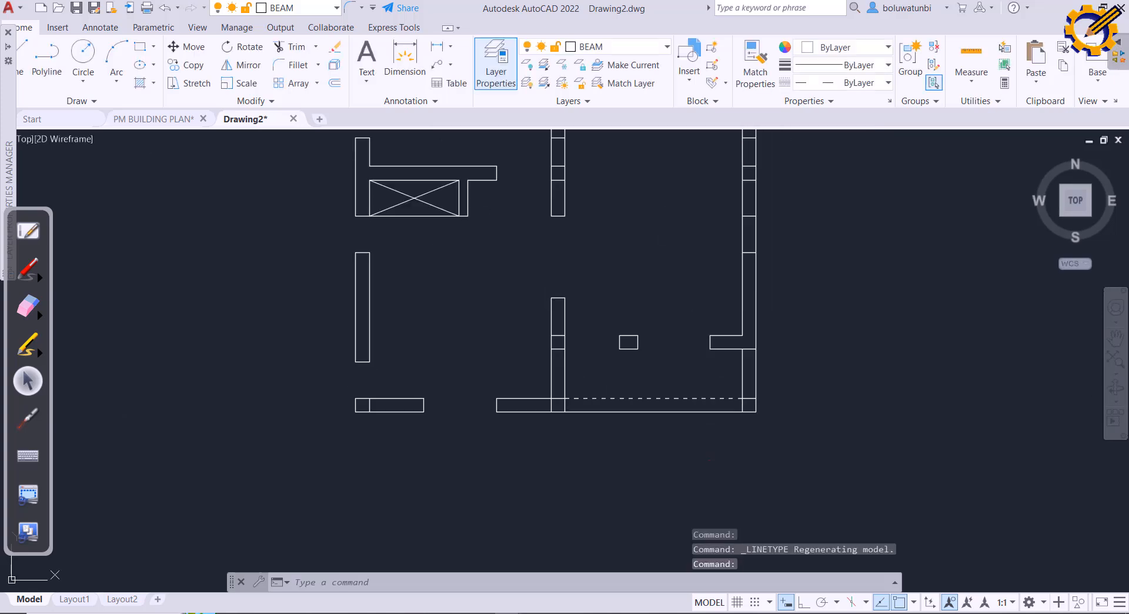
mouse_move(736, 415)
middle_mouse_down()
mouse_move(698, 429)
mouse_move(670, 471)
mouse_move(664, 450)
middle_mouse_up()
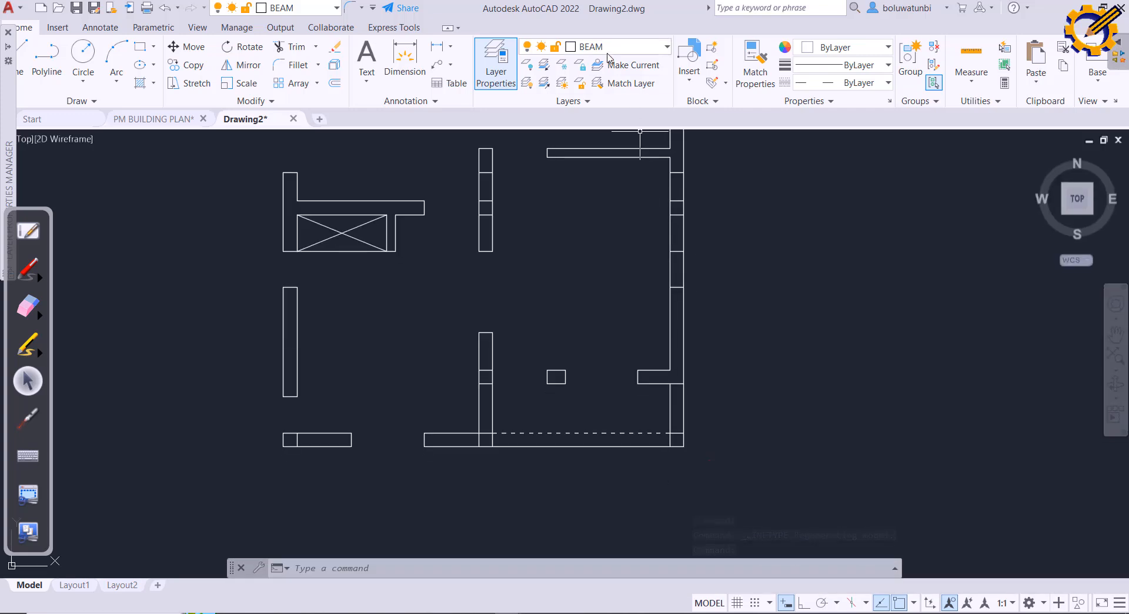
left_click(25, 48)
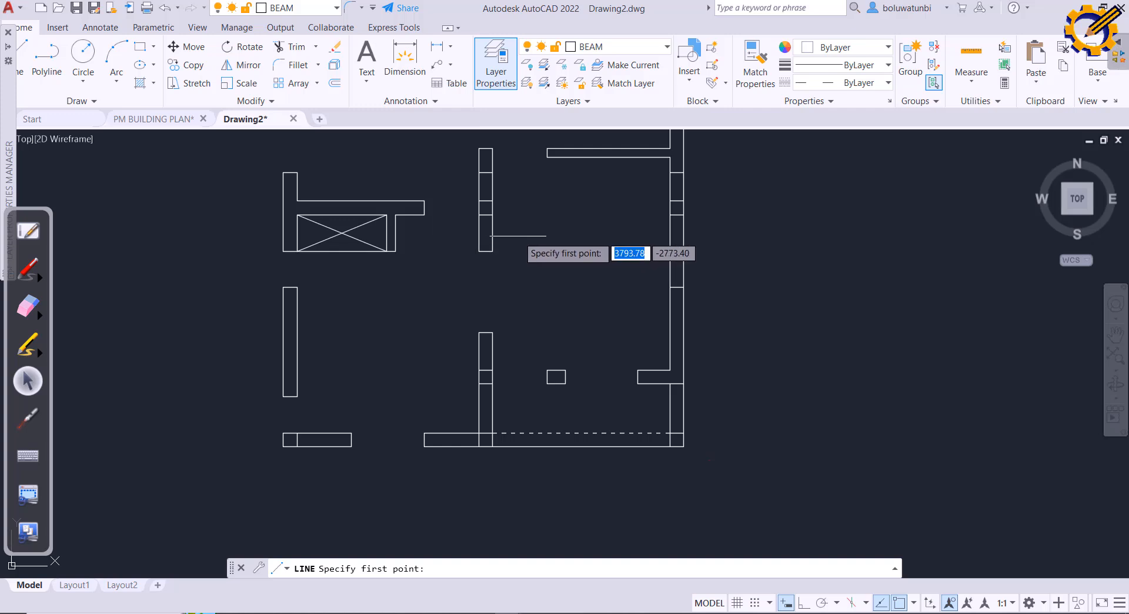
left_click(479, 251)
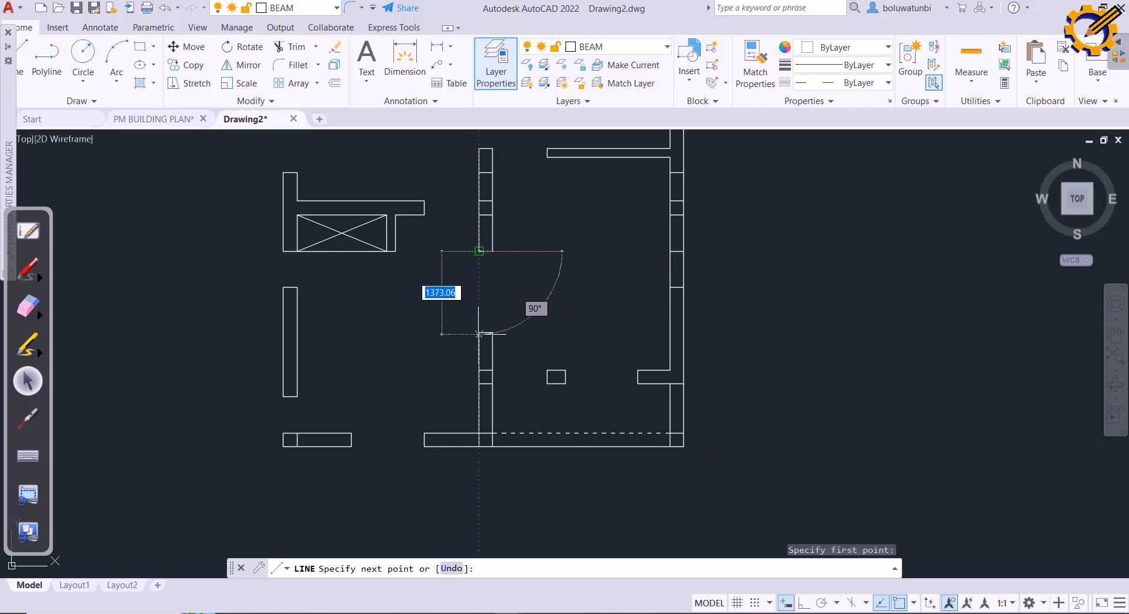
left_click(25, 54)
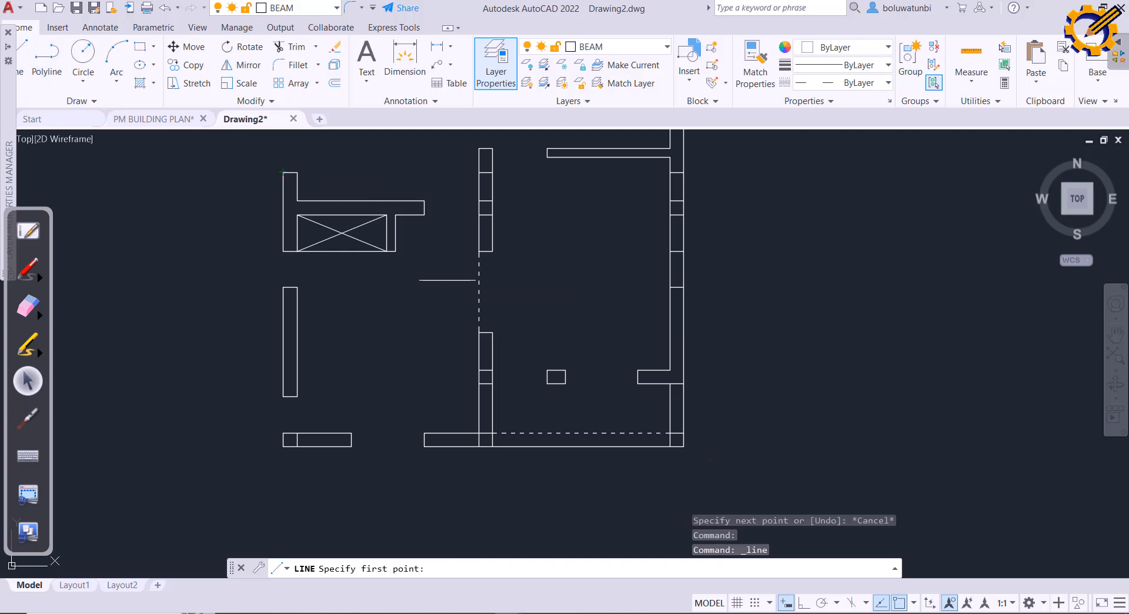
left_click(492, 251)
left_click(493, 332)
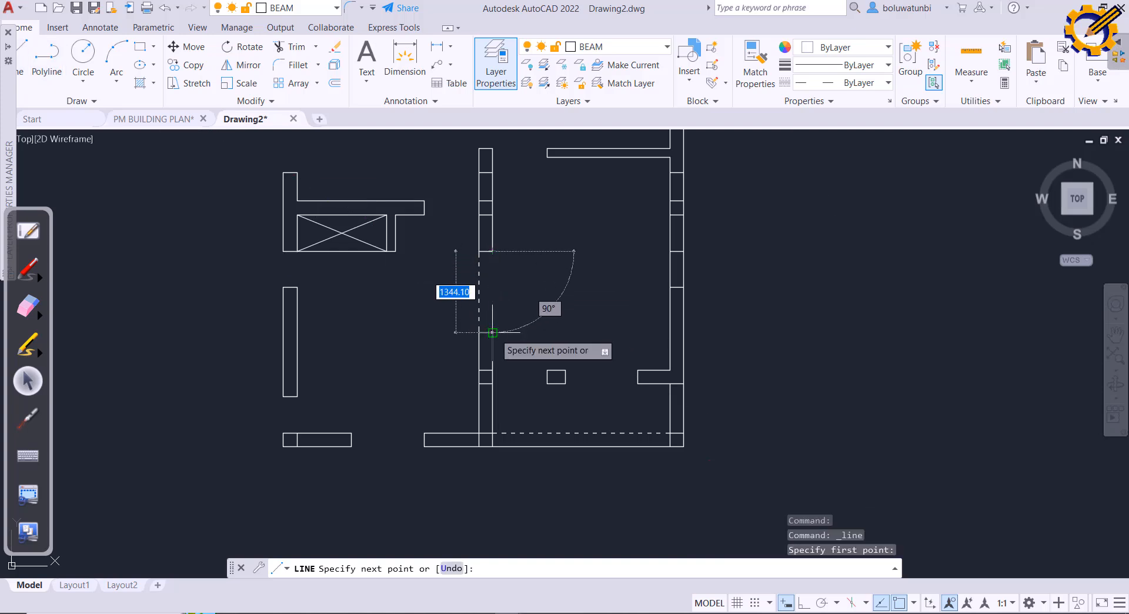
key("Escape")
Step: Erase the leftover cross line near the upper end of the central wall
middle_click_drag(559, 264, 572, 415)
left_click(503, 335)
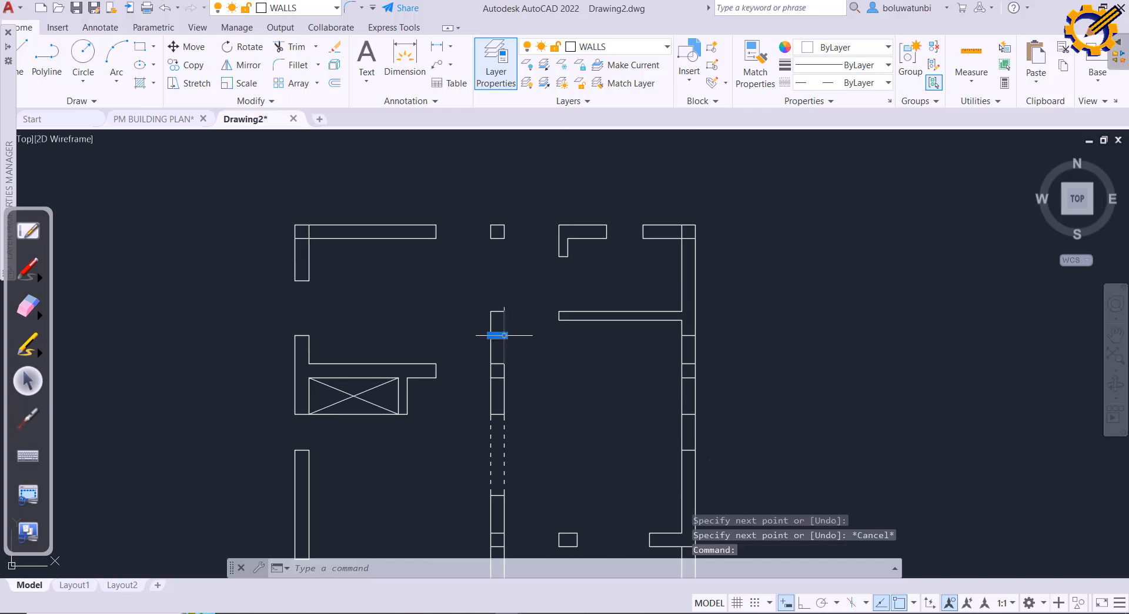
key("Delete")
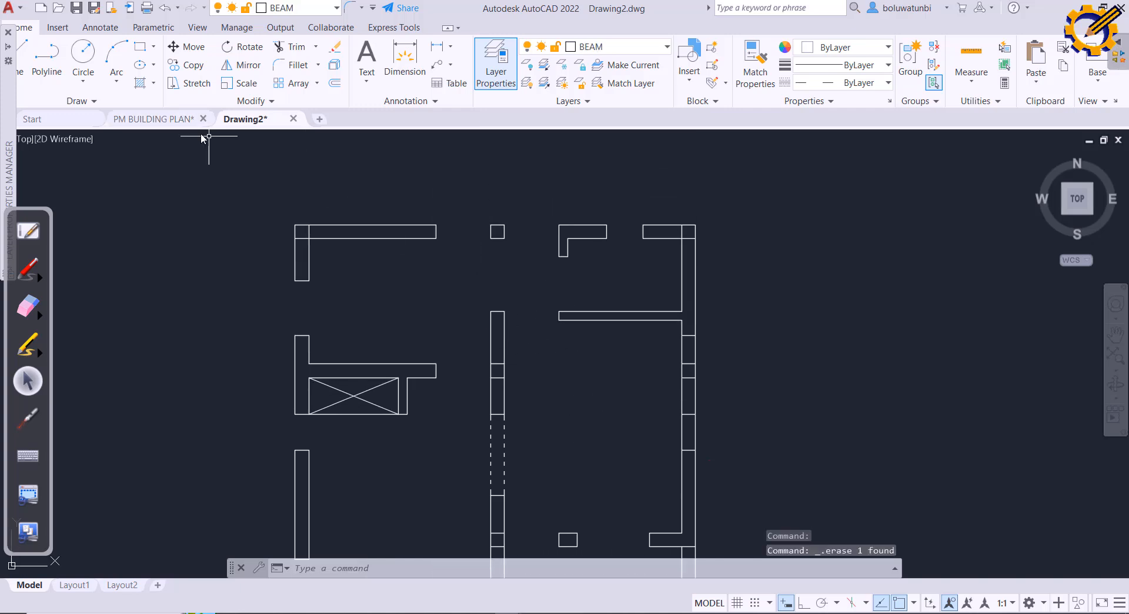
key("Return")
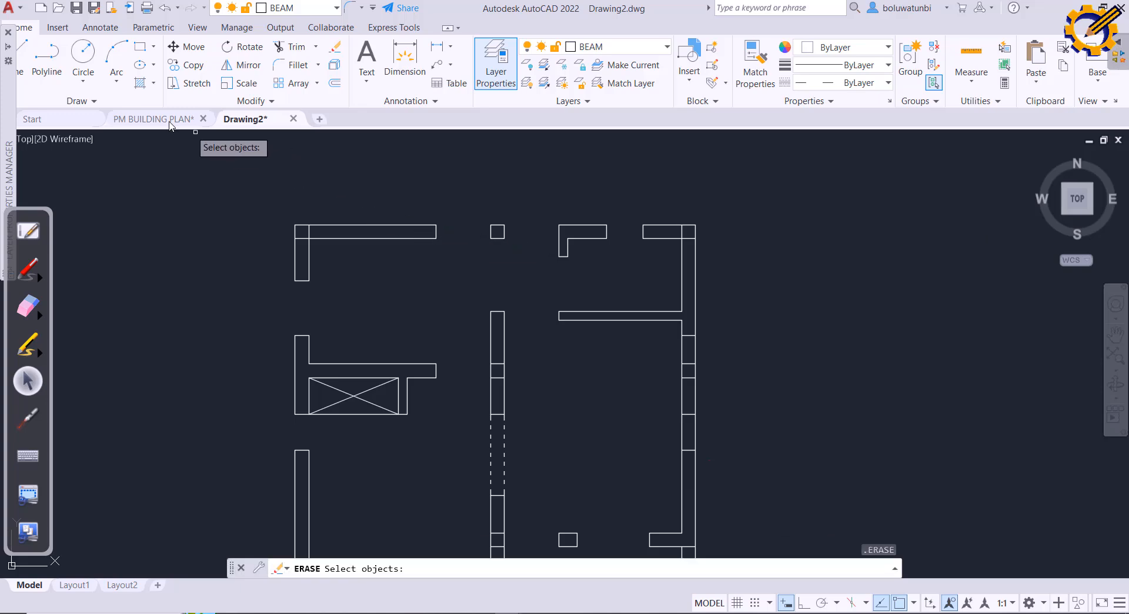
Step: Draw two beam lines from the bottom corners of the small top column down to the upper end of the central wall
mouse_move(22, 45)
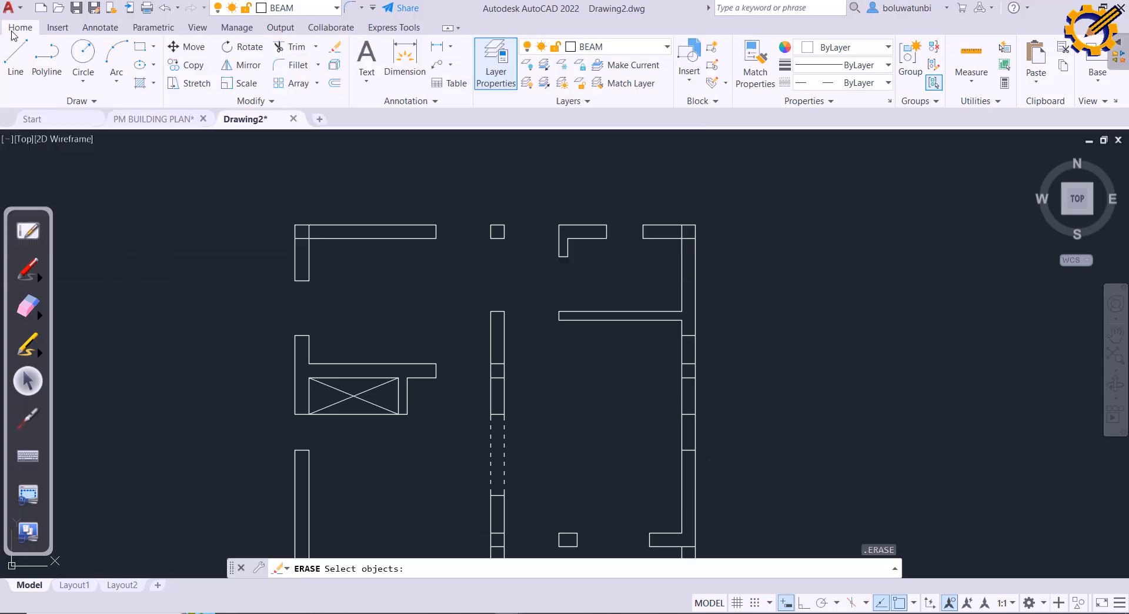
left_click(16, 56)
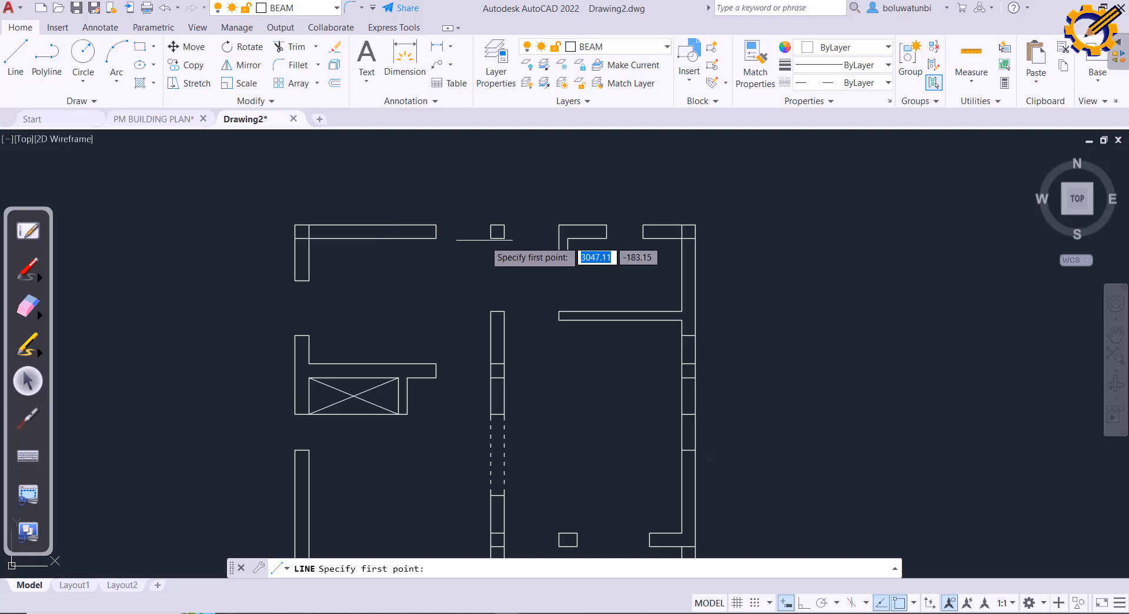
left_click(491, 238)
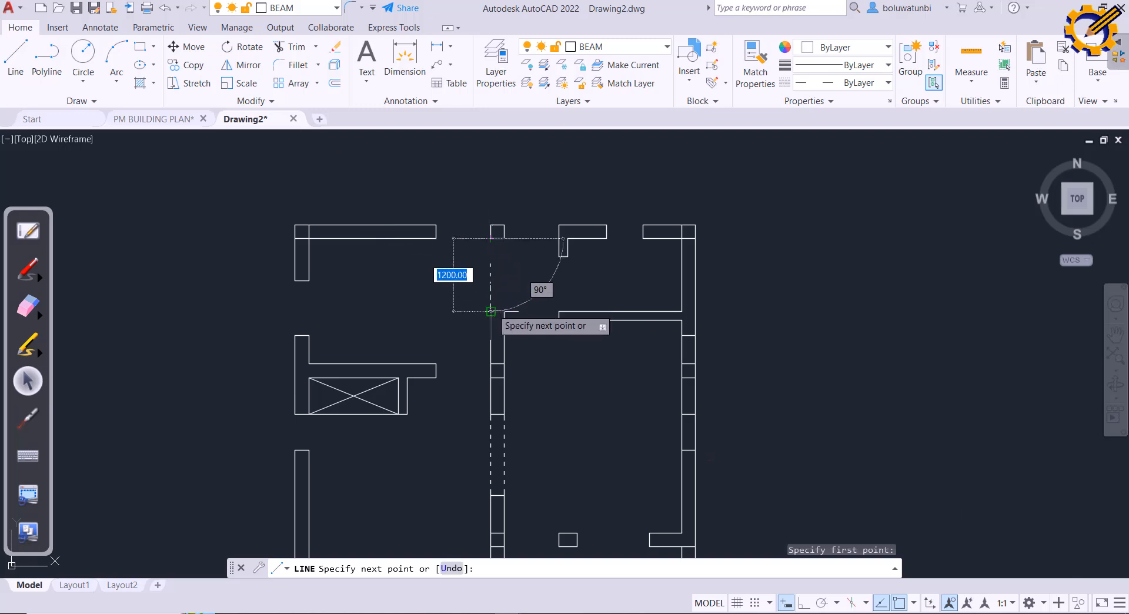
left_click(491, 311)
key("Escape")
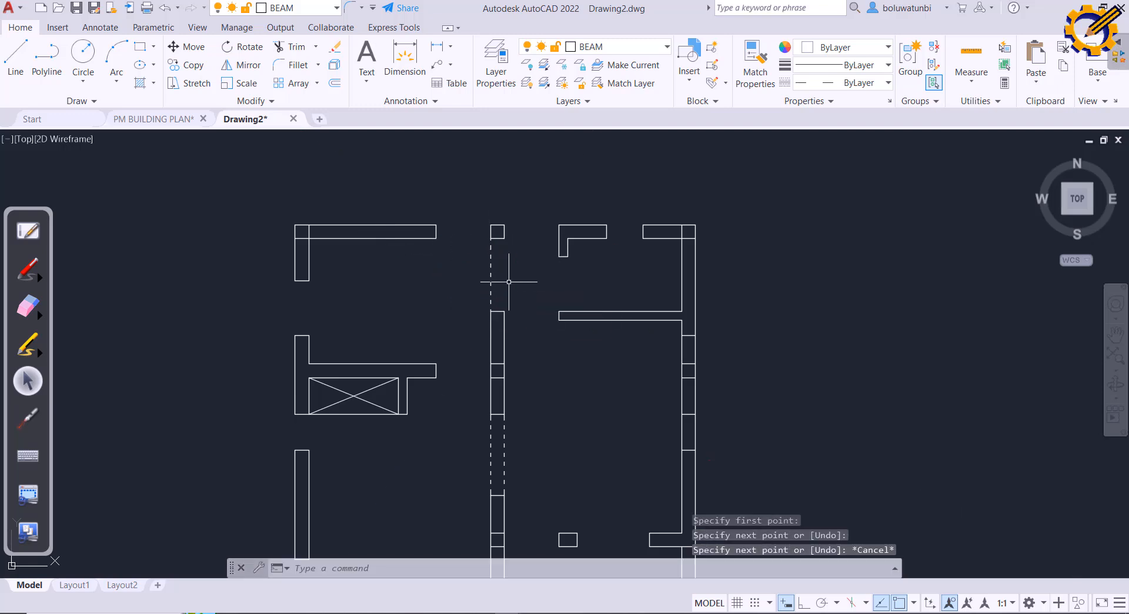
key("Return")
left_click(504, 238)
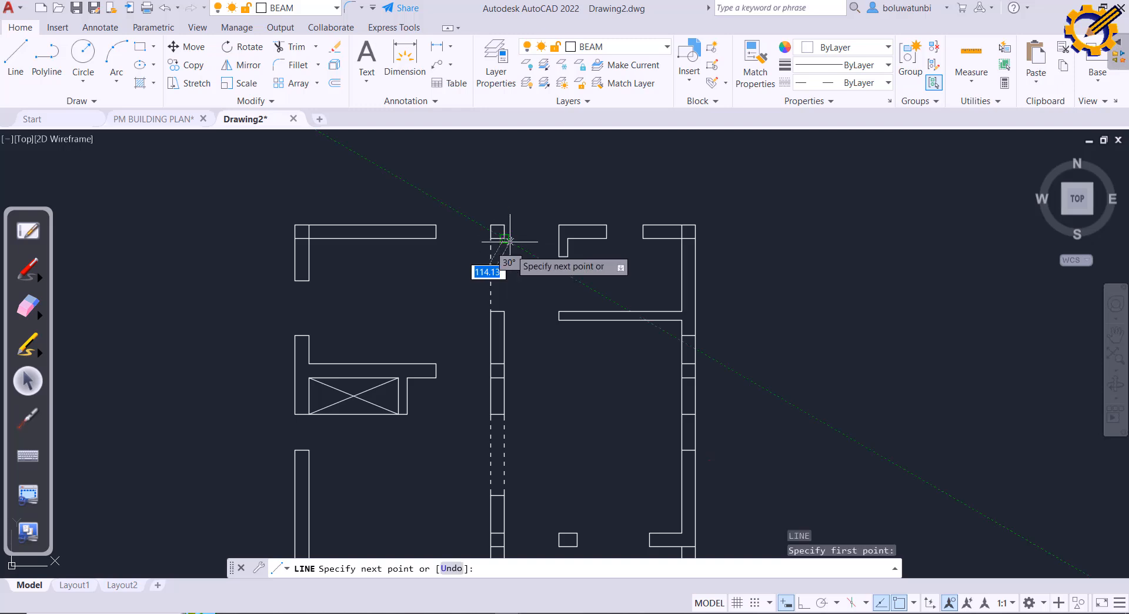
left_click(504, 311)
key("Escape")
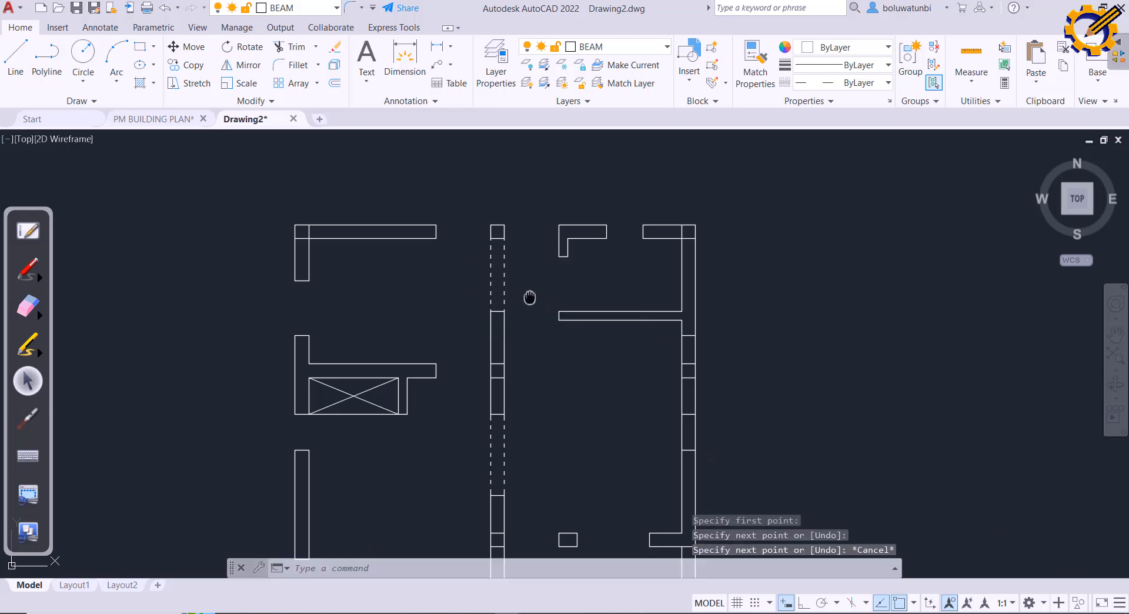
Step: Erase the leftover cross lines inside the central wall's middle section and along the plan's right outer wall
scroll(523, 288, "down", 3)
scroll(491, 299, "up", 2)
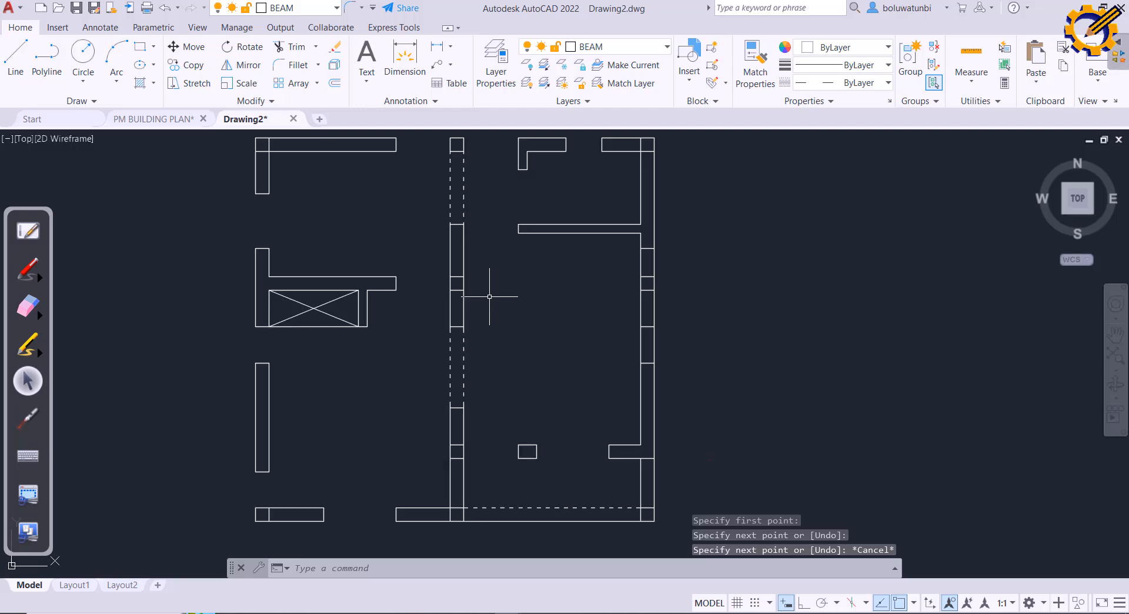
left_click(457, 278)
left_click(463, 289)
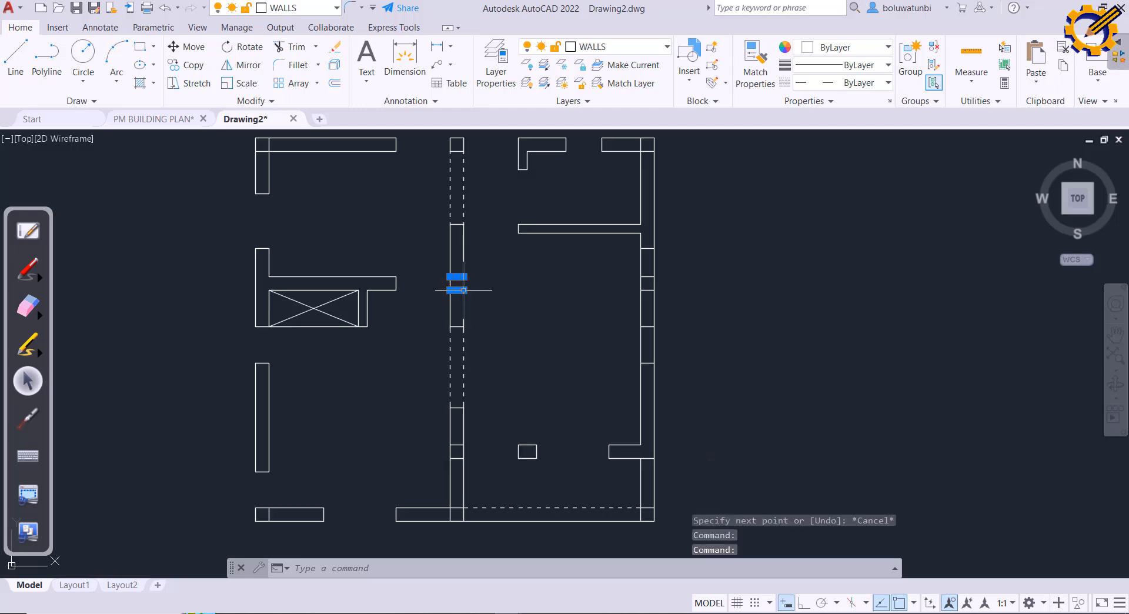
key("Delete")
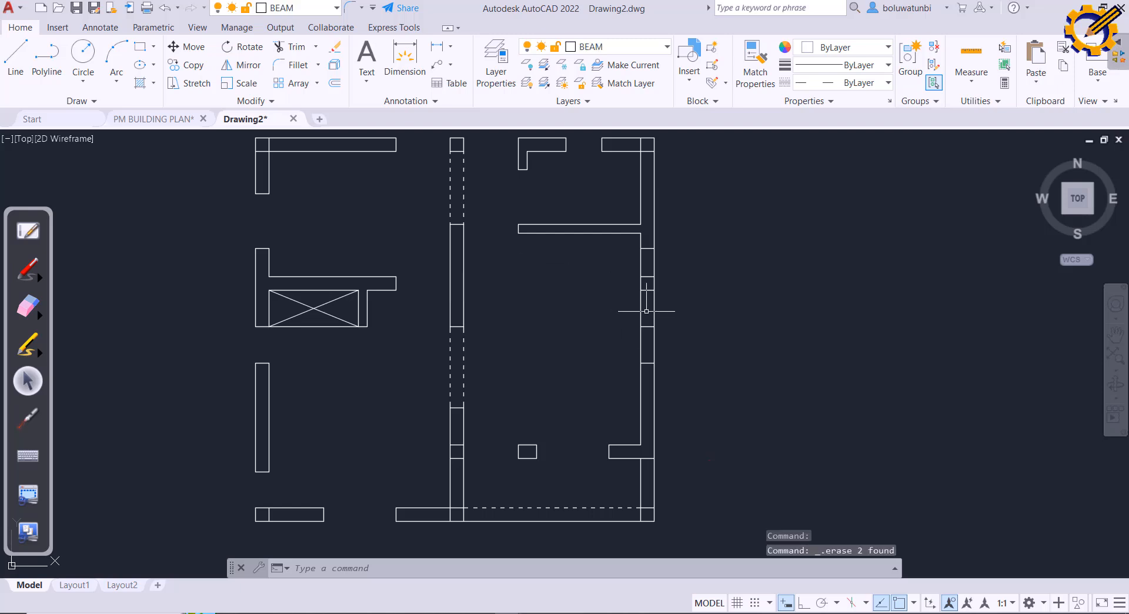
left_click(649, 240)
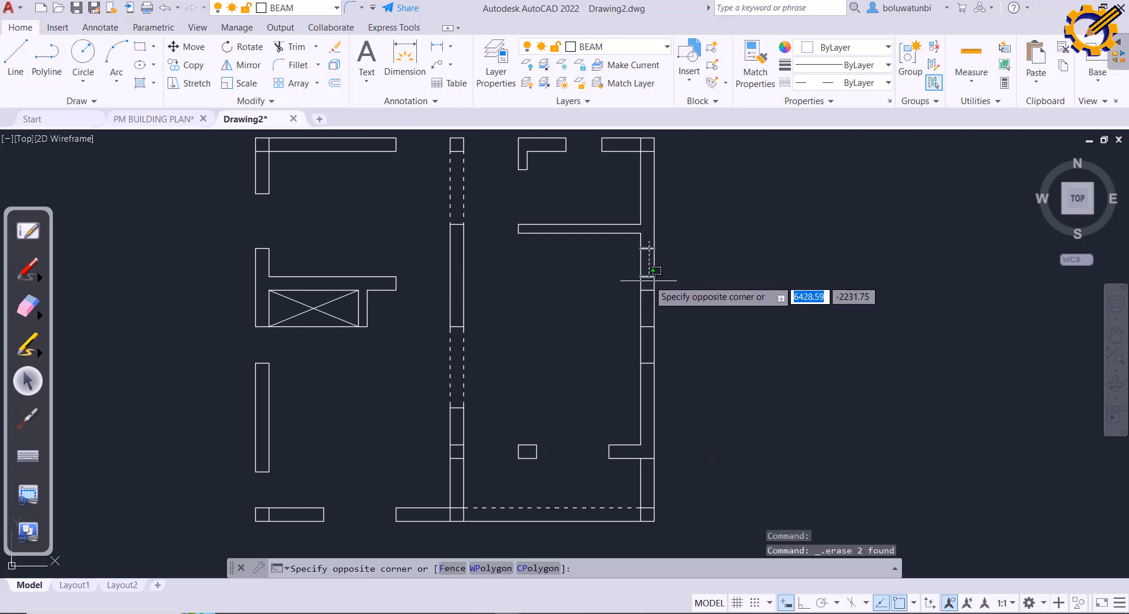
left_click(637, 373)
key("Delete")
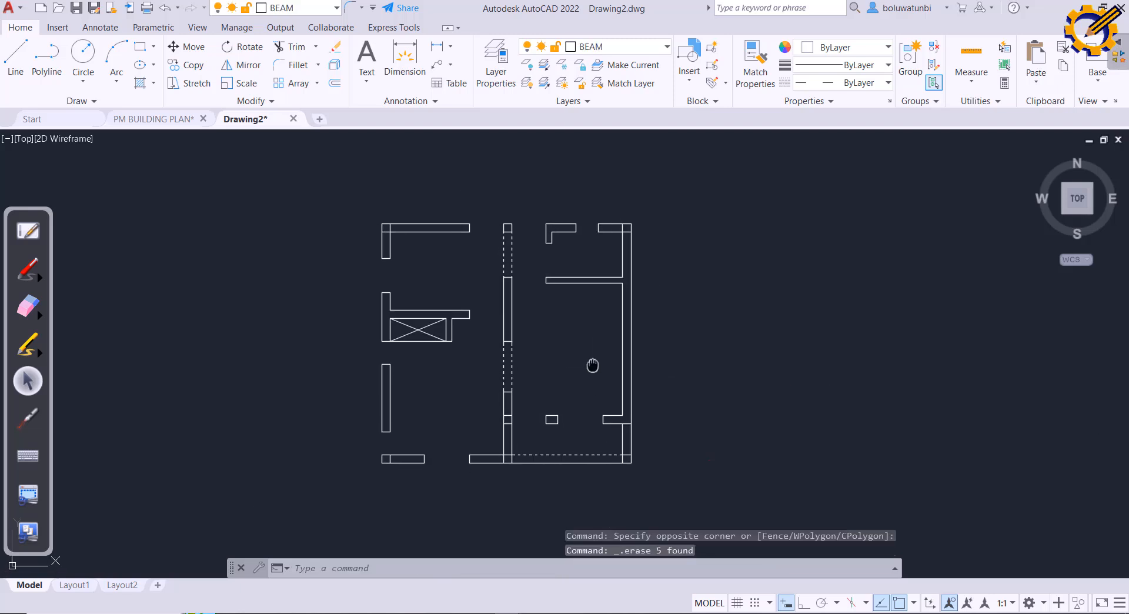
Step: Trim the overlapping wall lines inside the plan's top-right and top-left corners
middle_click_drag(593, 366, 592, 432)
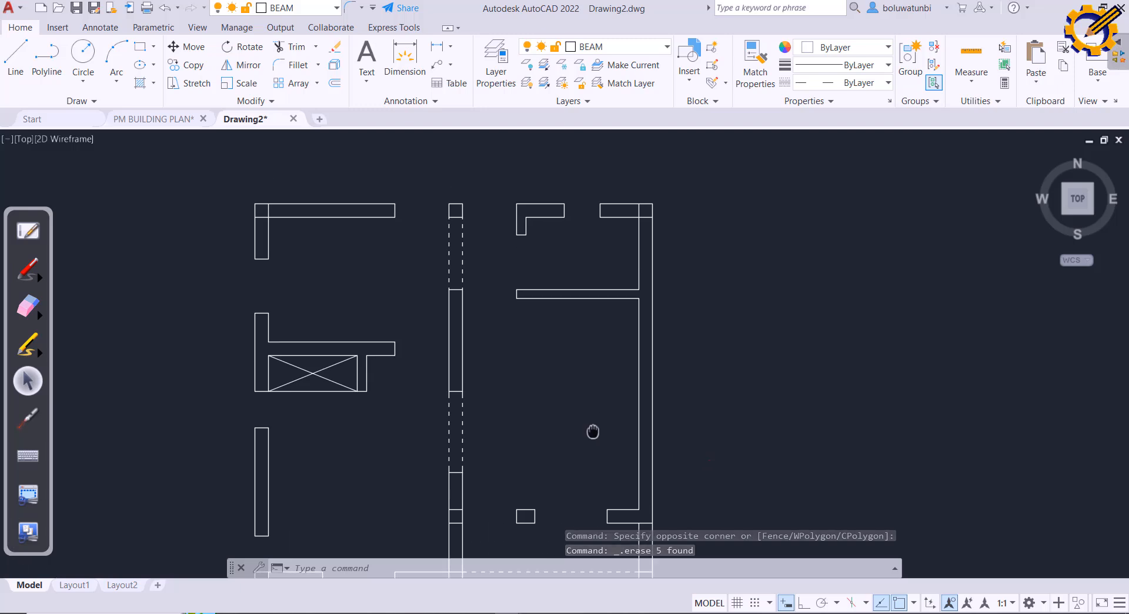
left_click(293, 46)
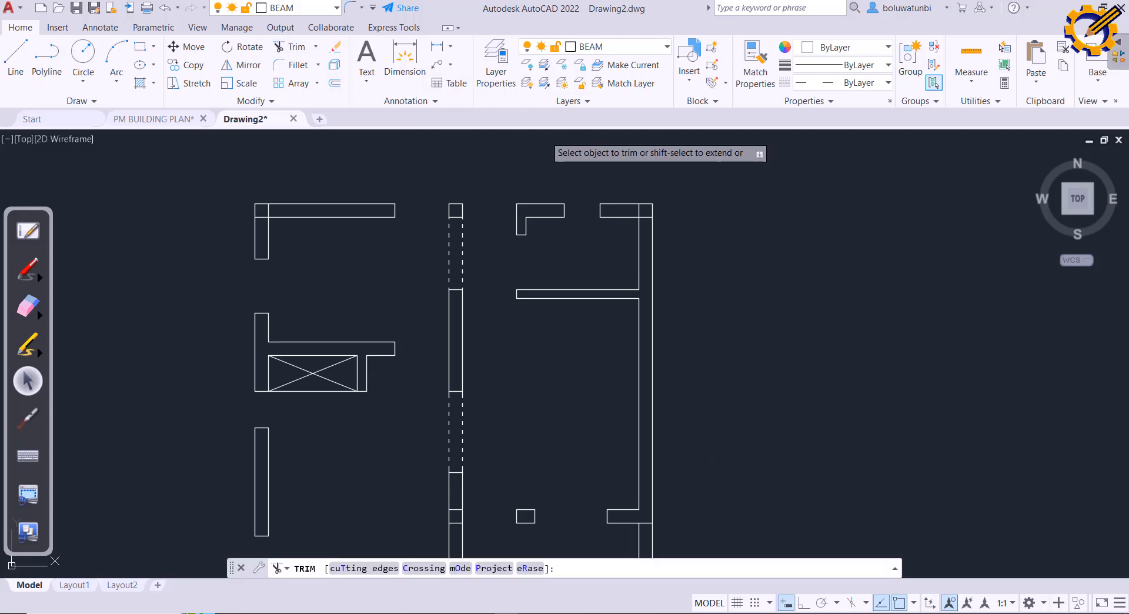
left_click(640, 211)
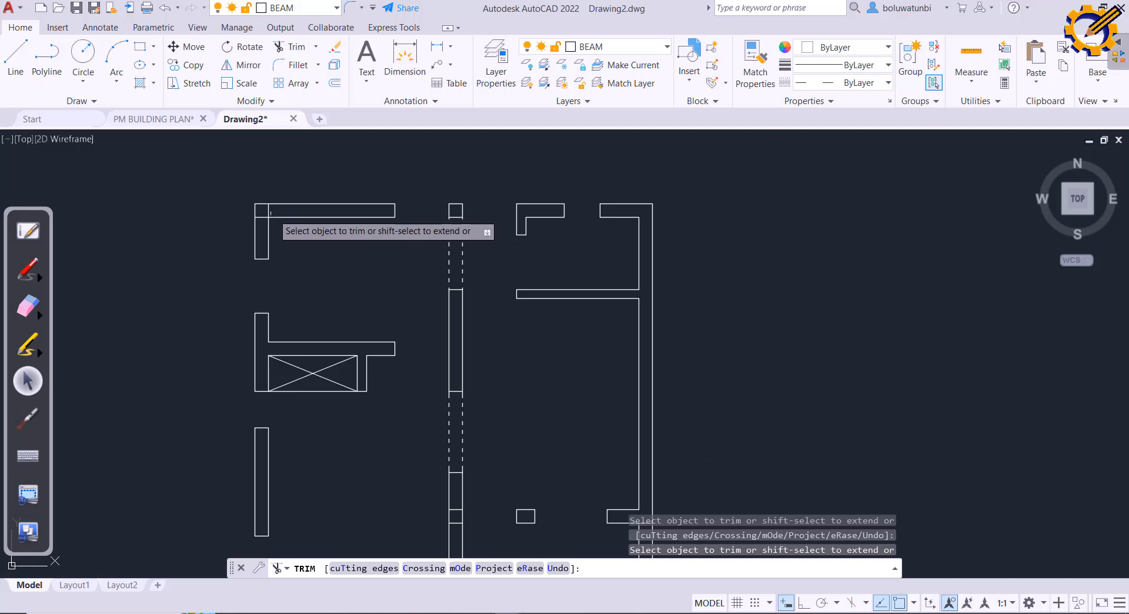
left_click(266, 220)
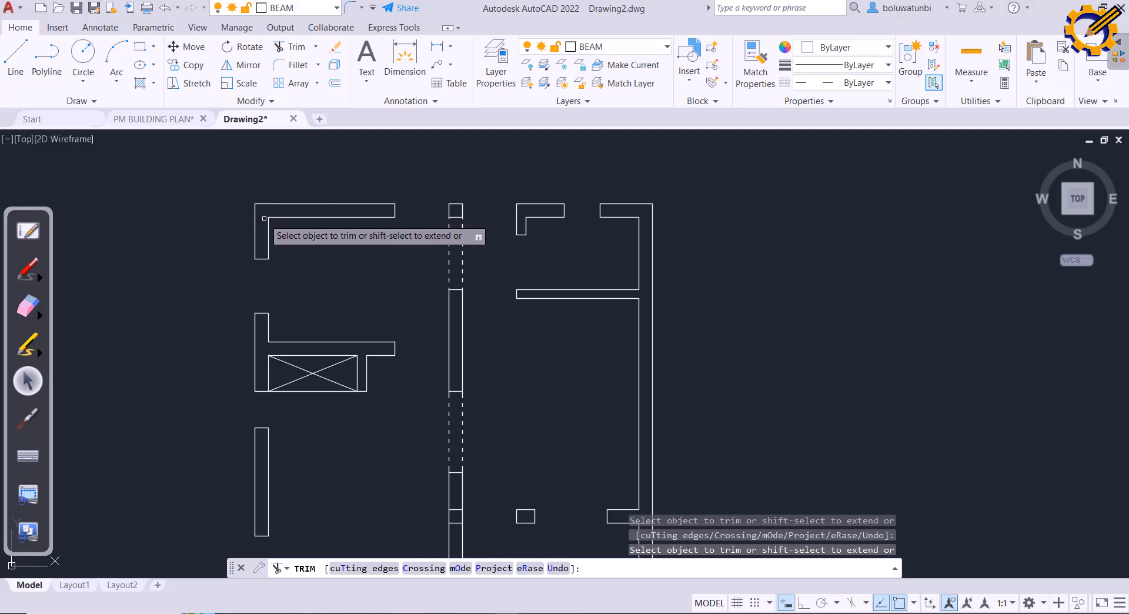
middle_click_drag(319, 280, 323, 222)
scroll(326, 226, "down", 2)
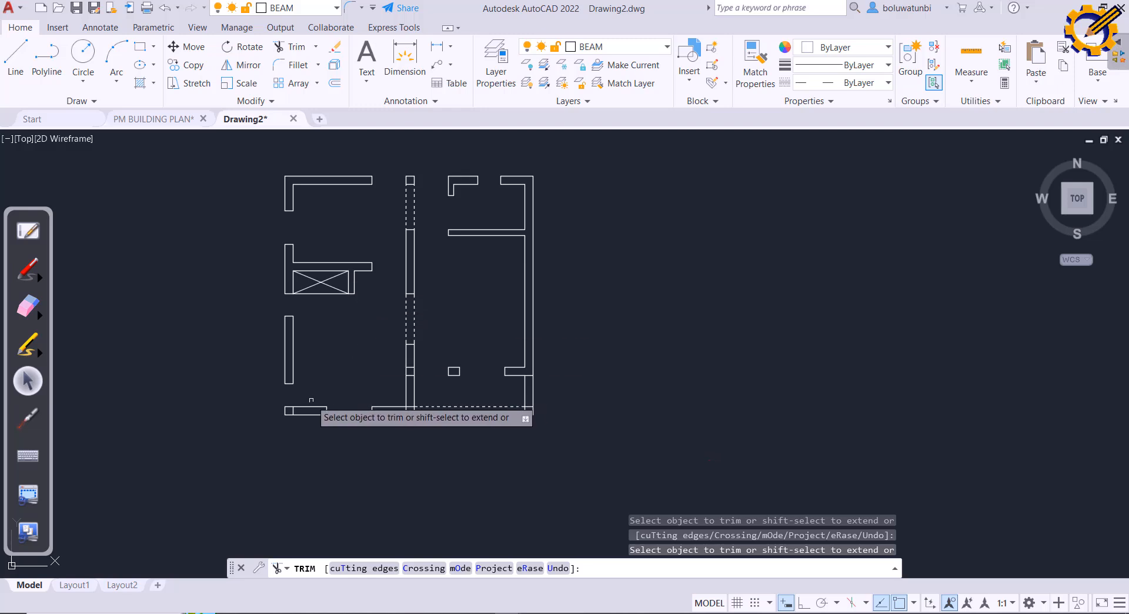
key("Escape")
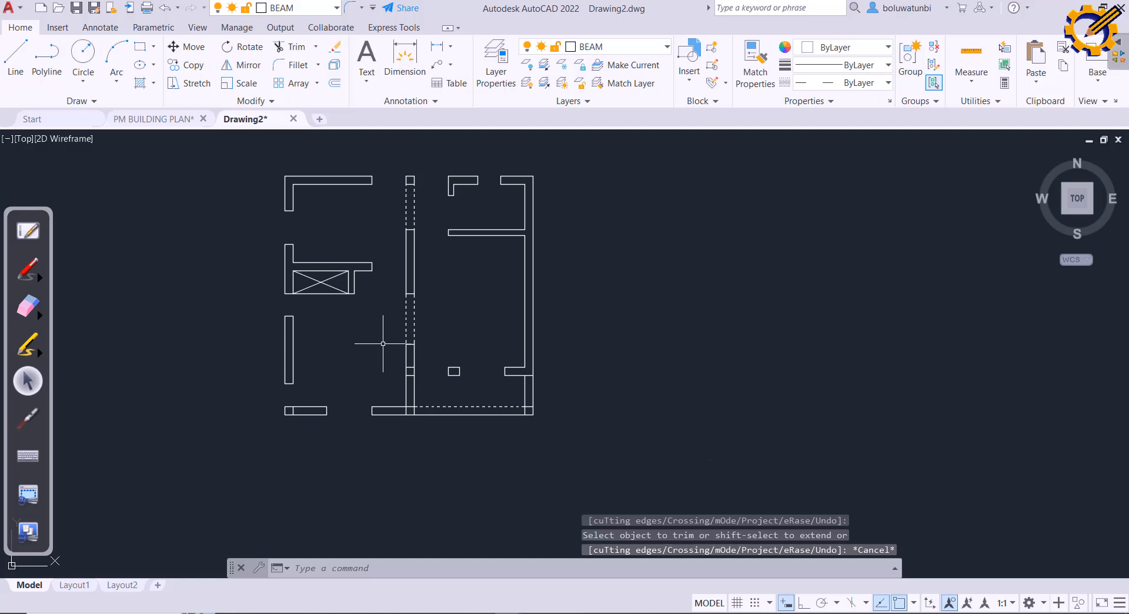
Step: Display the Tool Palettes with the architectural door and window samples
key("alt+v")
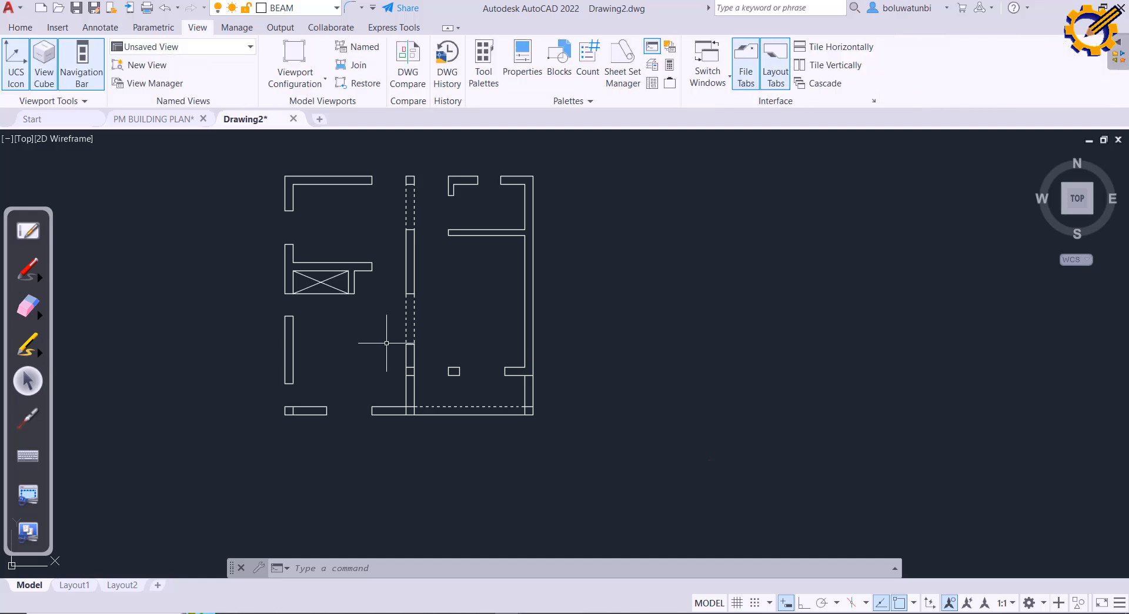
left_click(20, 27)
left_click(198, 28)
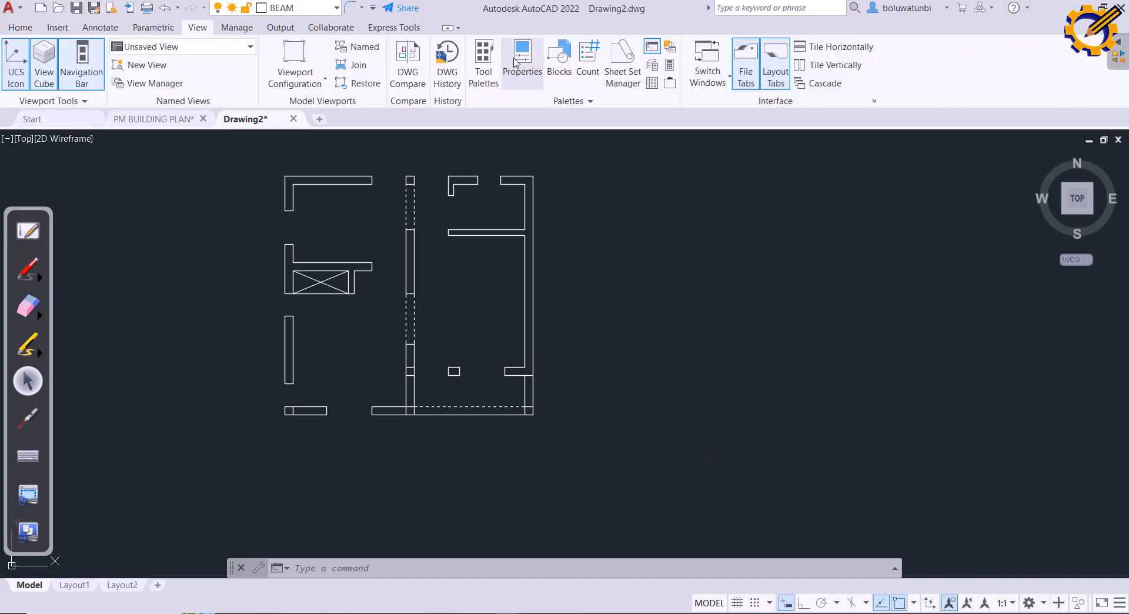
left_click(483, 61)
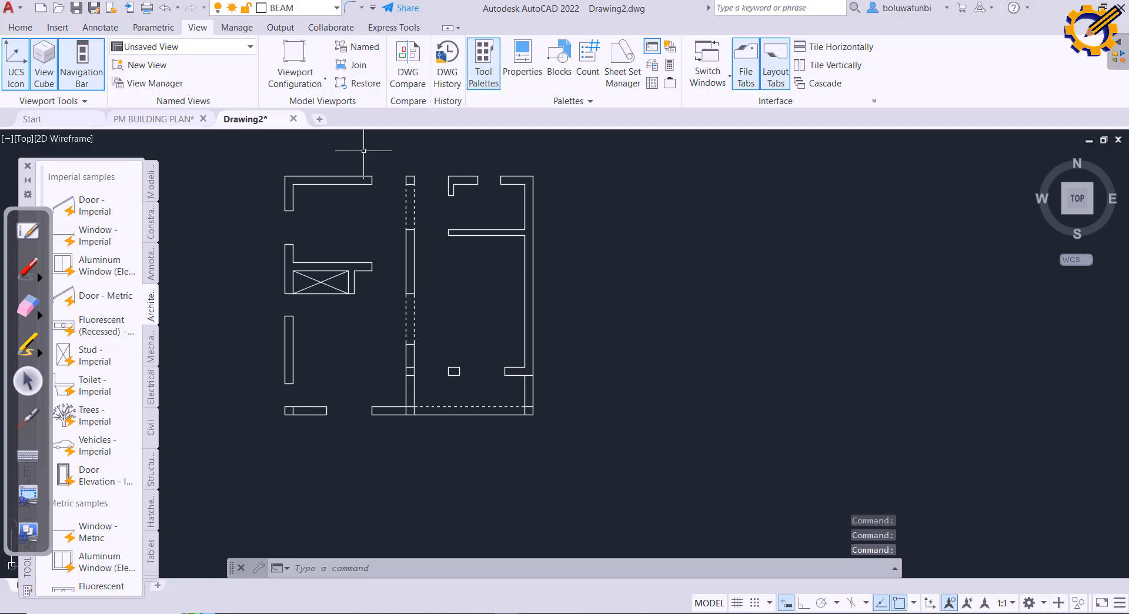
mouse_move(39, 213)
left_mouse_down()
mouse_move(234, 228)
mouse_move(833, 191)
left_mouse_up()
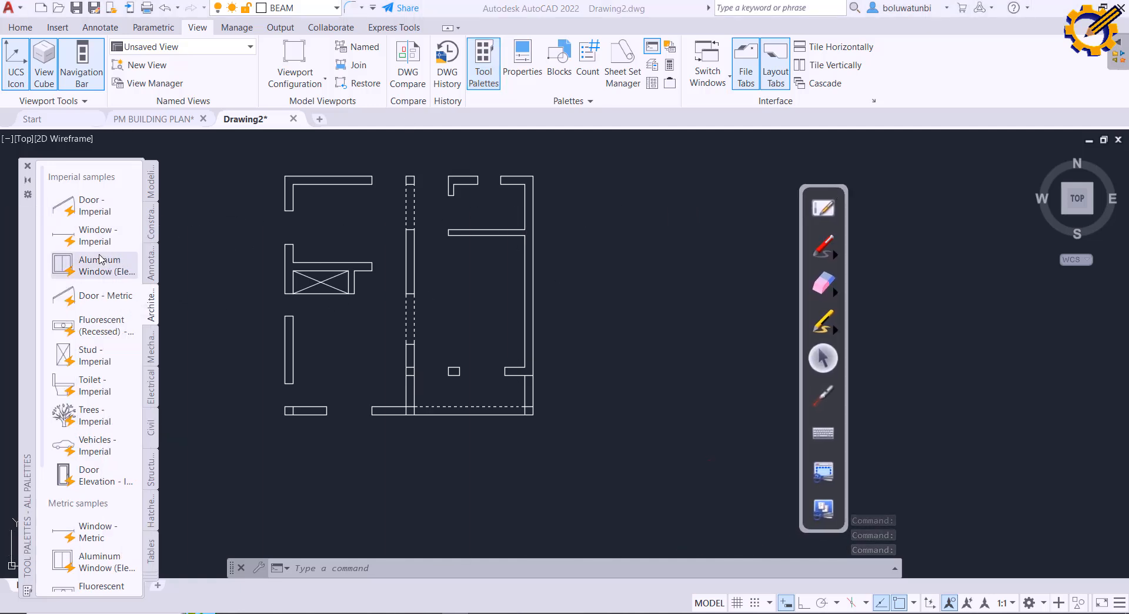
Step: Try placing a window sample outside the plan's lower right corner, erase it, and close the Tool Palettes
scroll(97, 267, "down", 3)
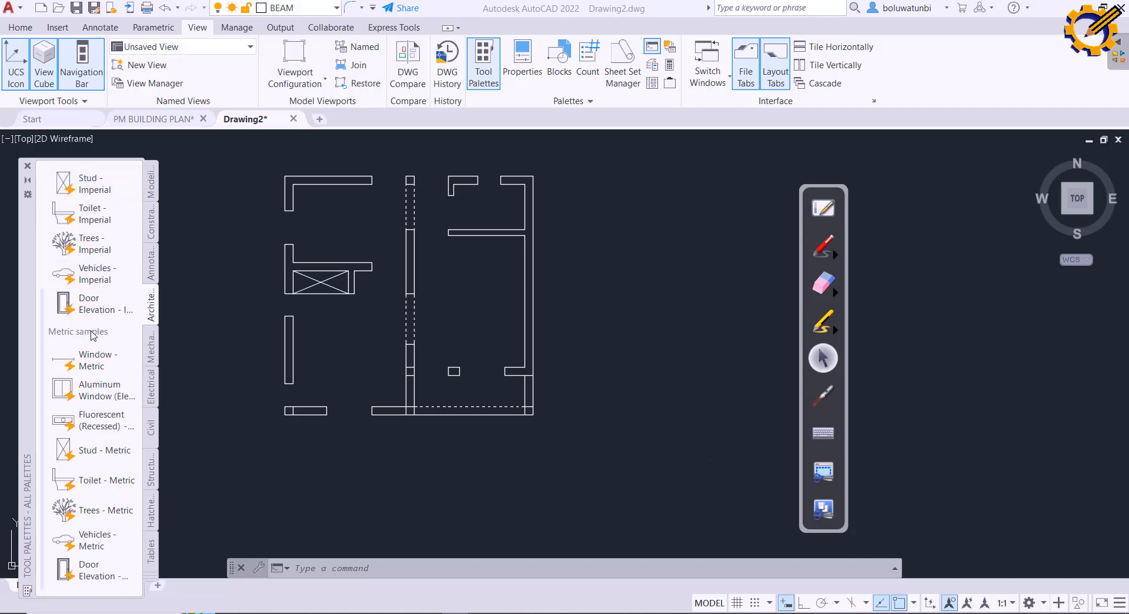
scroll(94, 270, "up", 3)
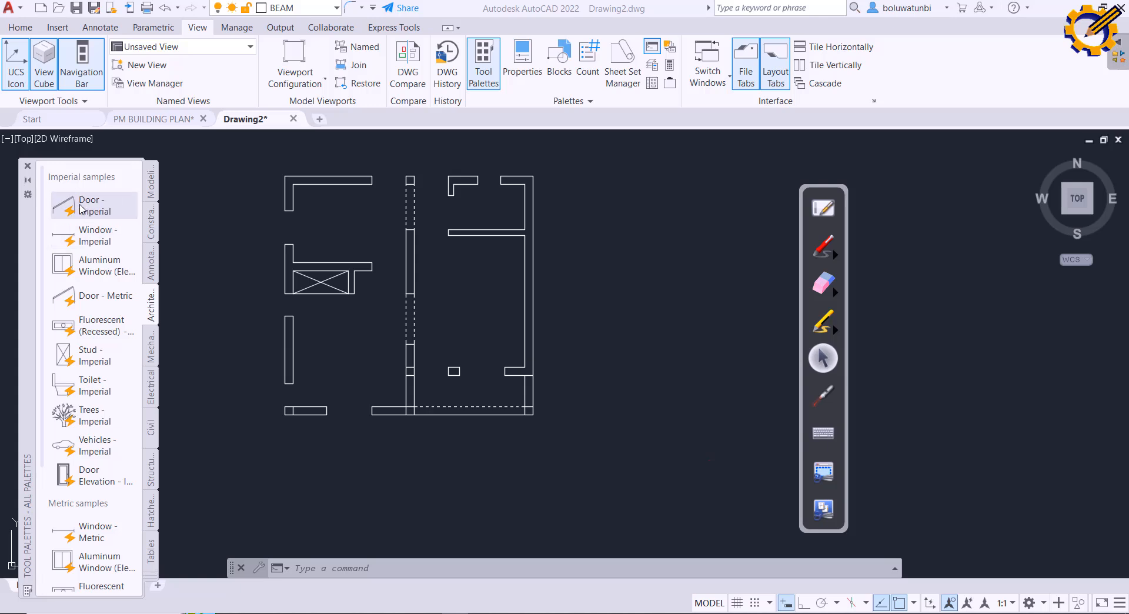
scroll(106, 319, "down", 3)
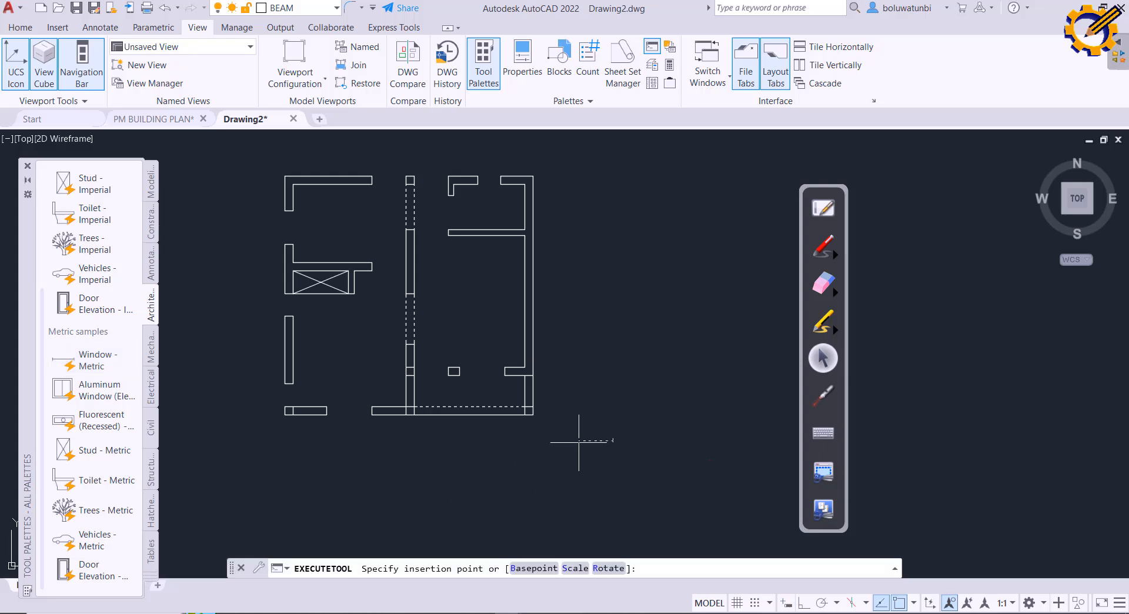
scroll(604, 425, "up", 2)
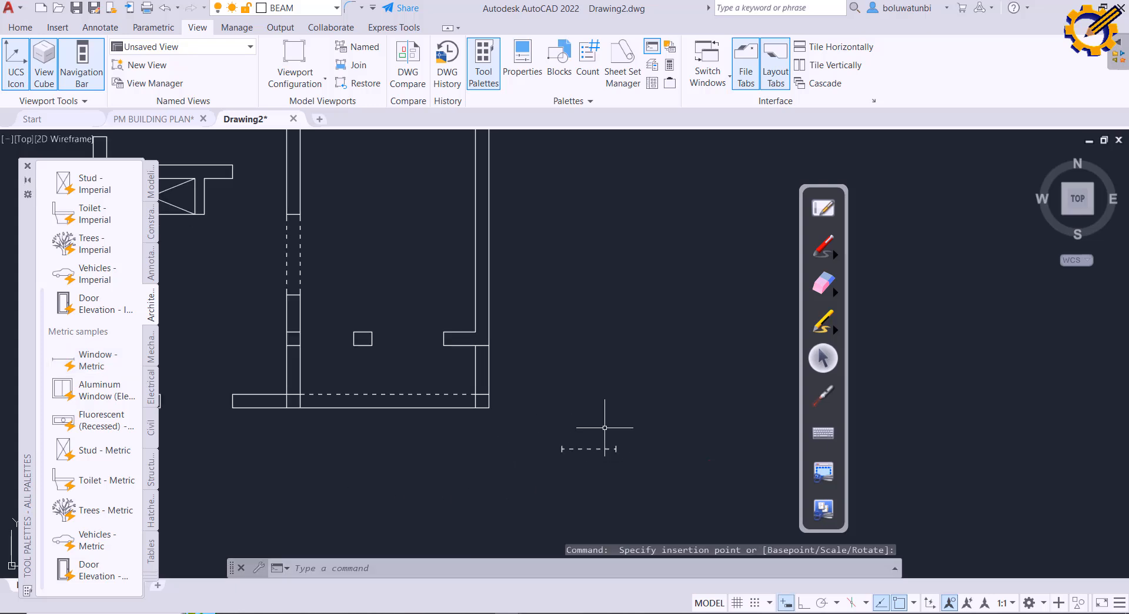
left_click(611, 449)
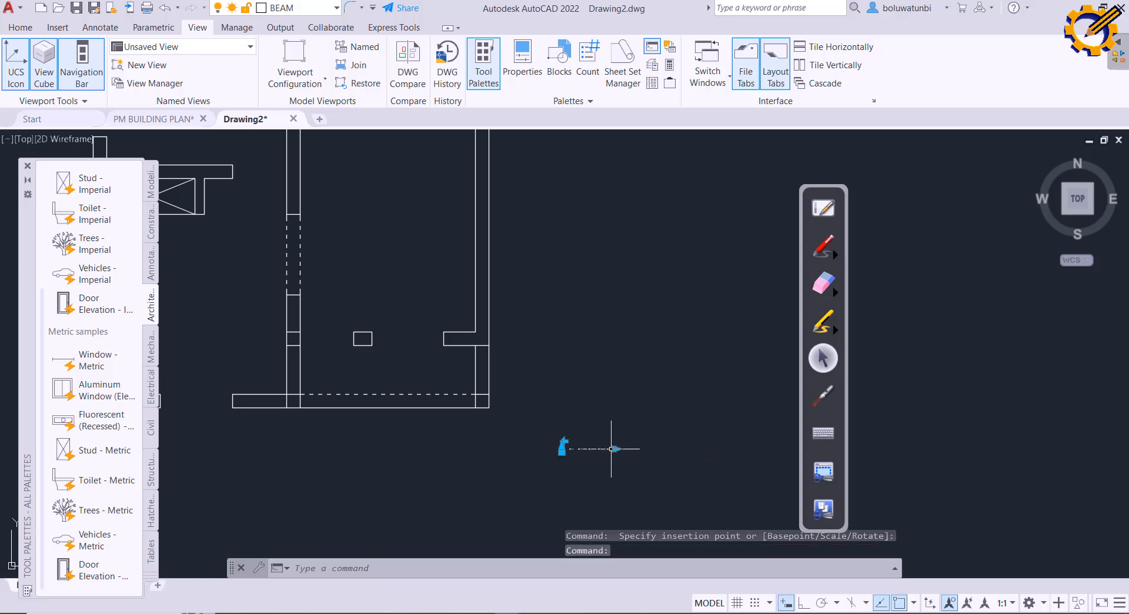
key("Delete")
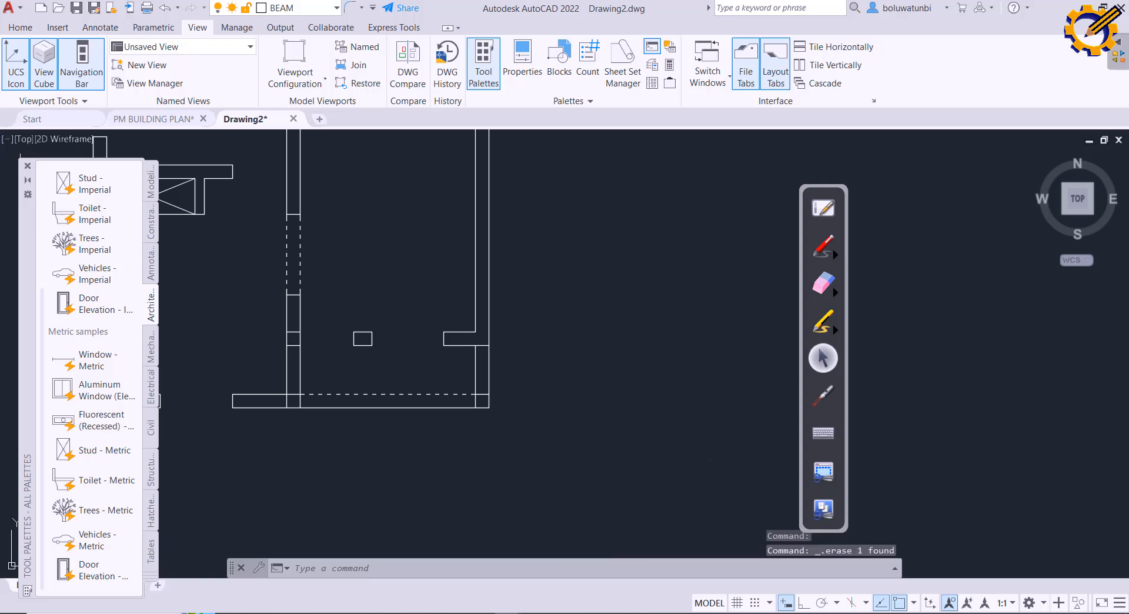
left_click(27, 166)
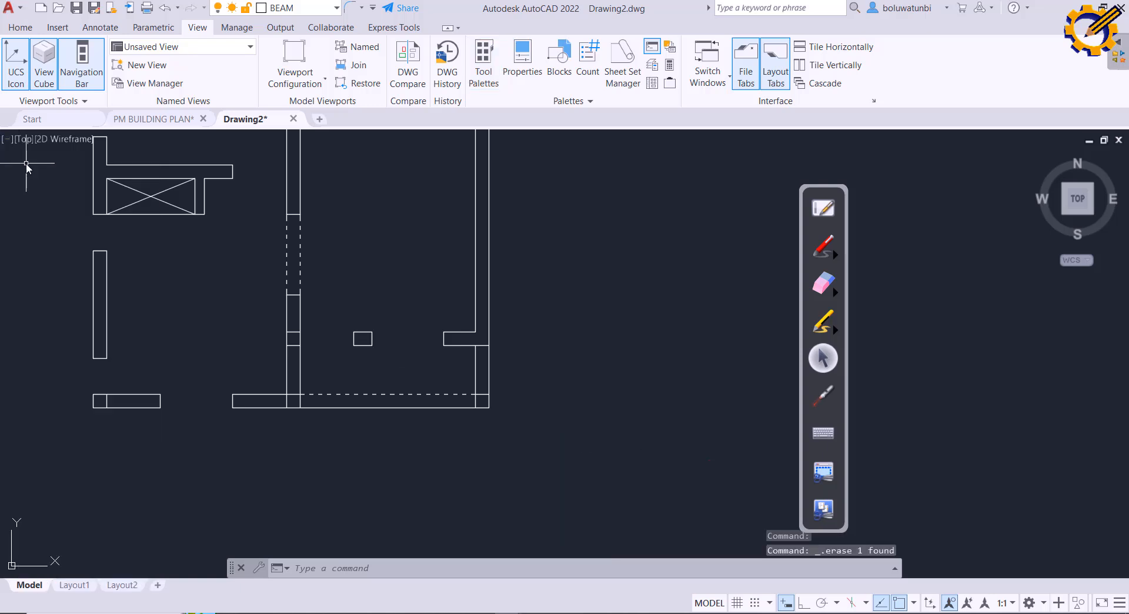
Step: Create a new layer named WINDOW in the Layer Properties Manager
left_click(19, 29)
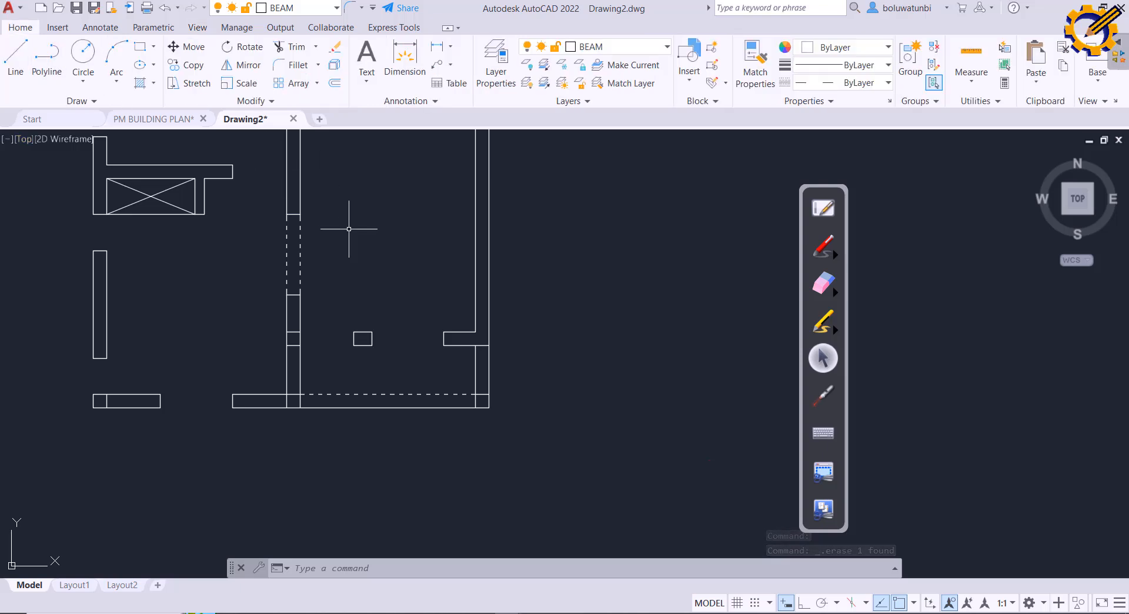
middle_click_drag(349, 235, 361, 330)
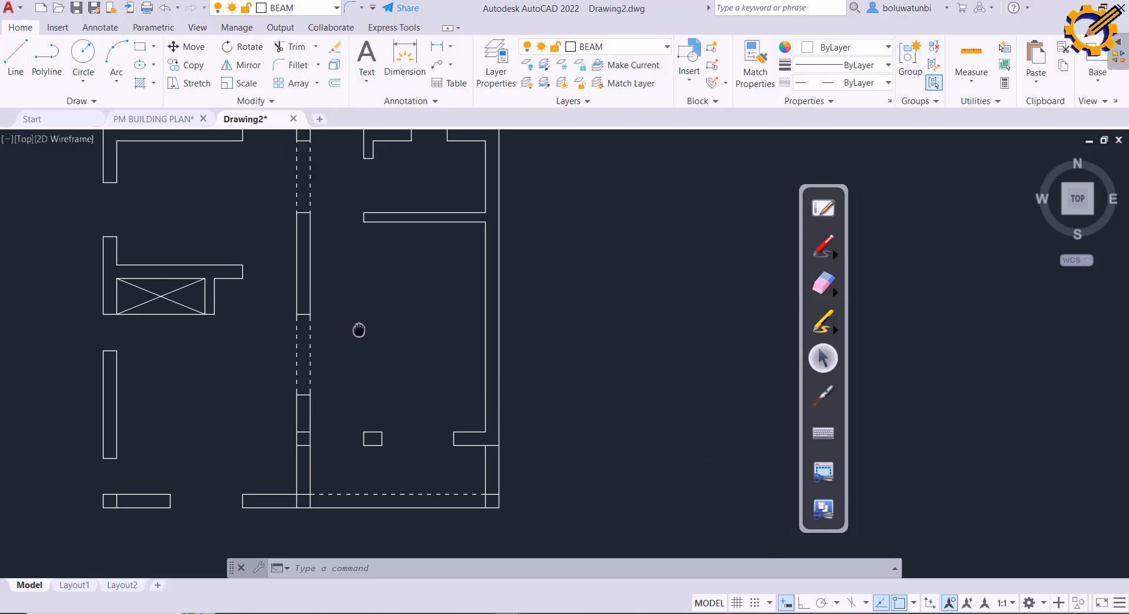
left_click(498, 71)
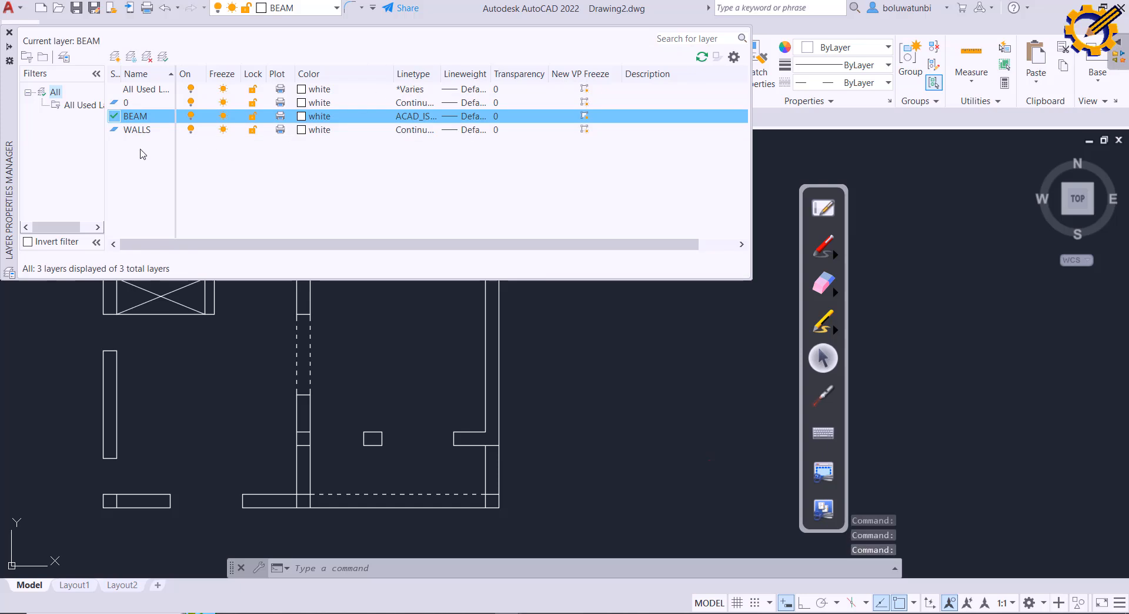
right_click(141, 154)
left_click(176, 204)
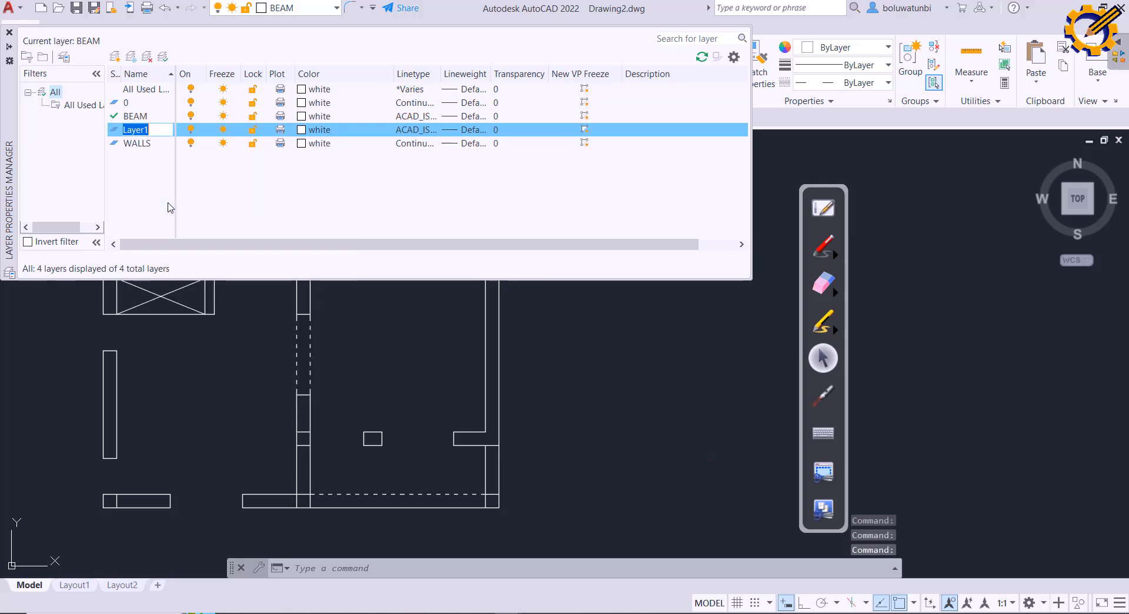
type("W")
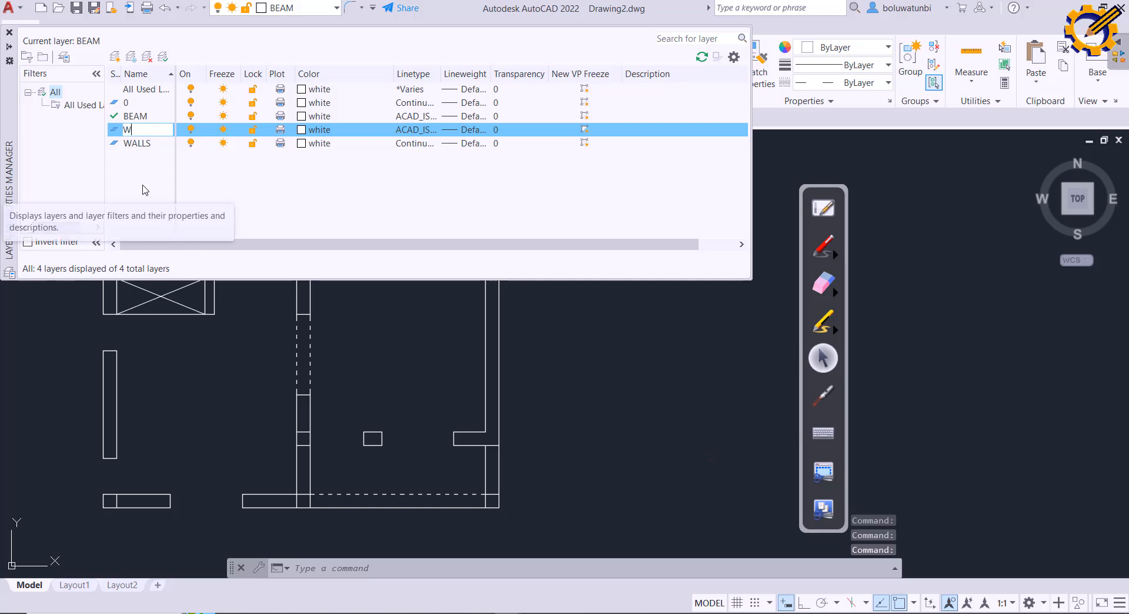
type("INDOW")
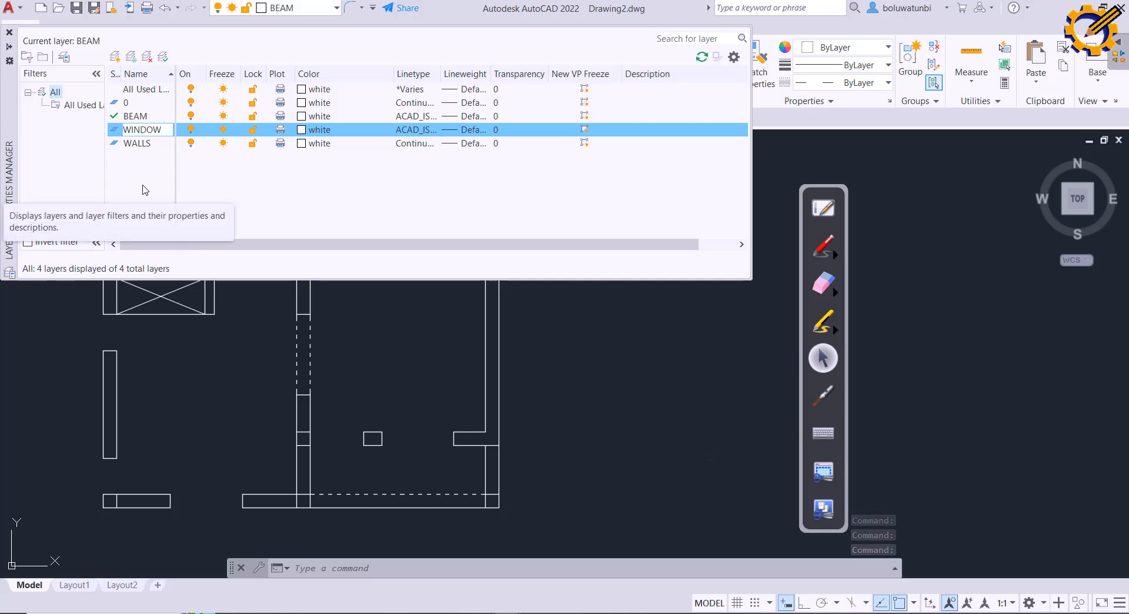
key("Return")
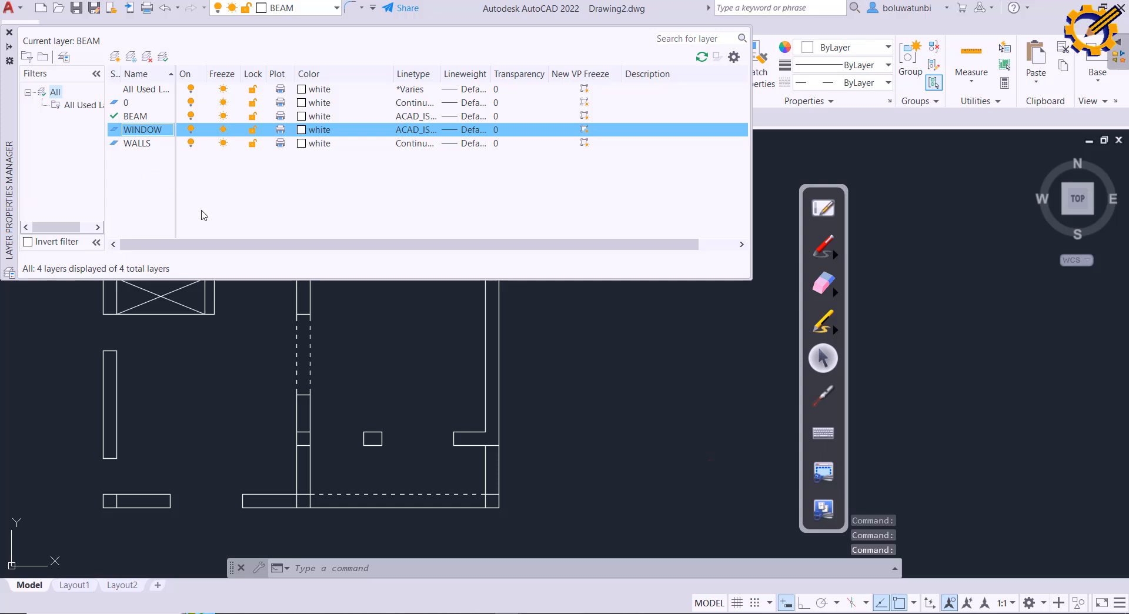
left_click(274, 203)
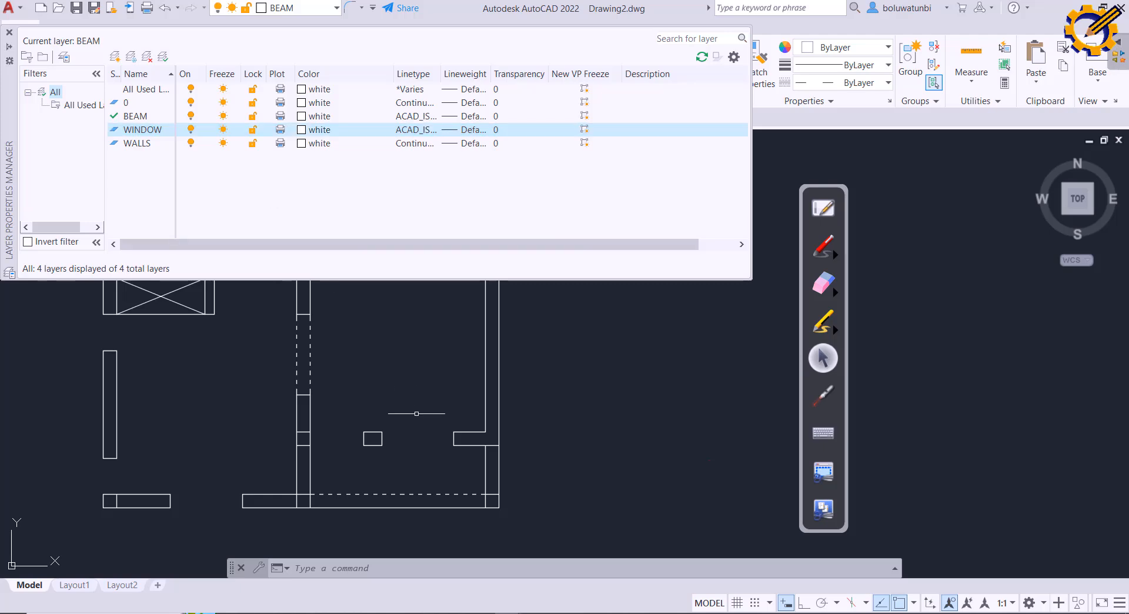
Step: Open the color selection for the BEAM layer
left_click(373, 117)
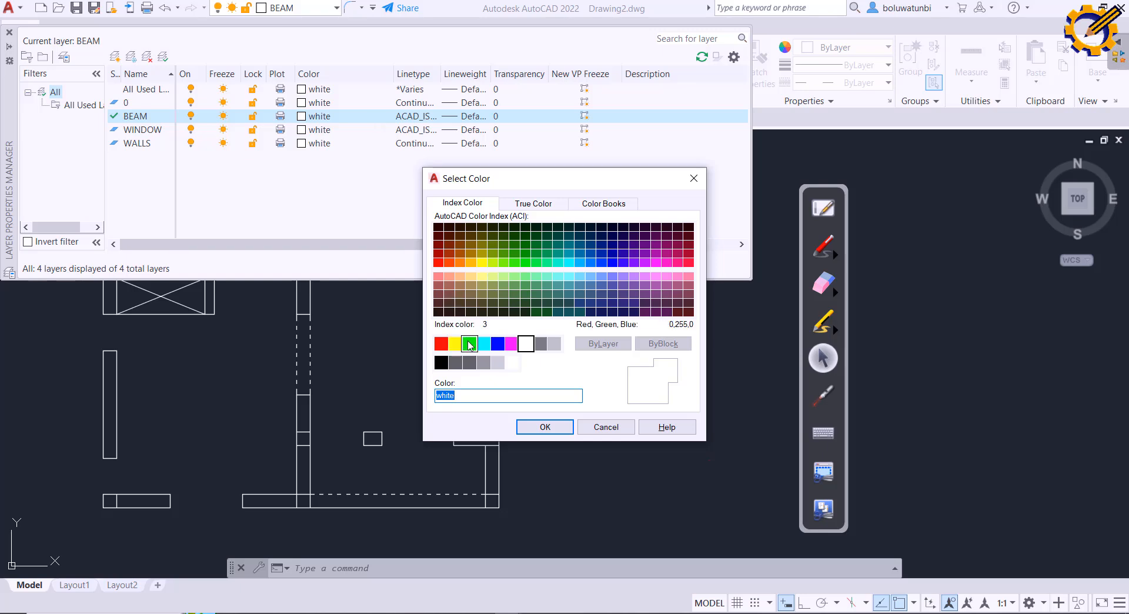
Step: Set the BEAM layer's colour to green and make WINDOW the current layer
left_click(469, 344)
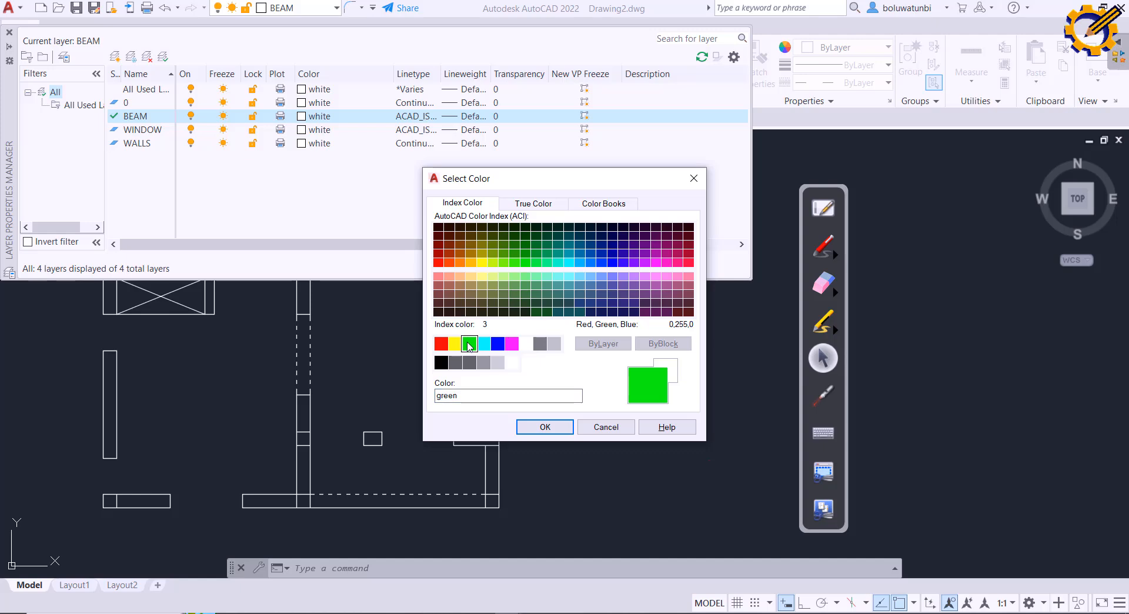
left_click(543, 427)
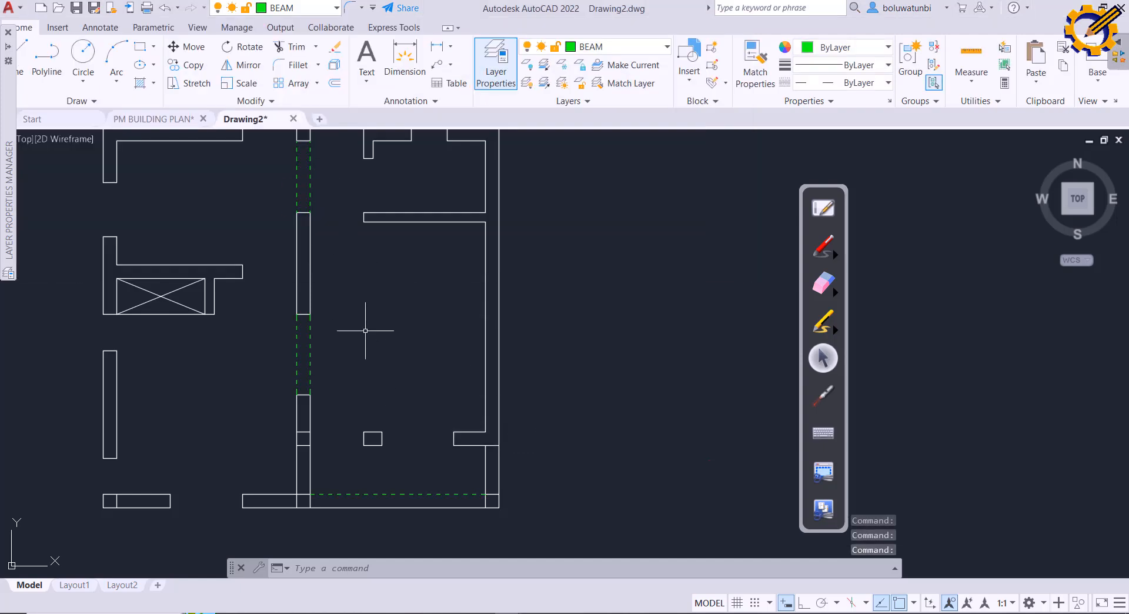
left_click(667, 48)
left_click(622, 117)
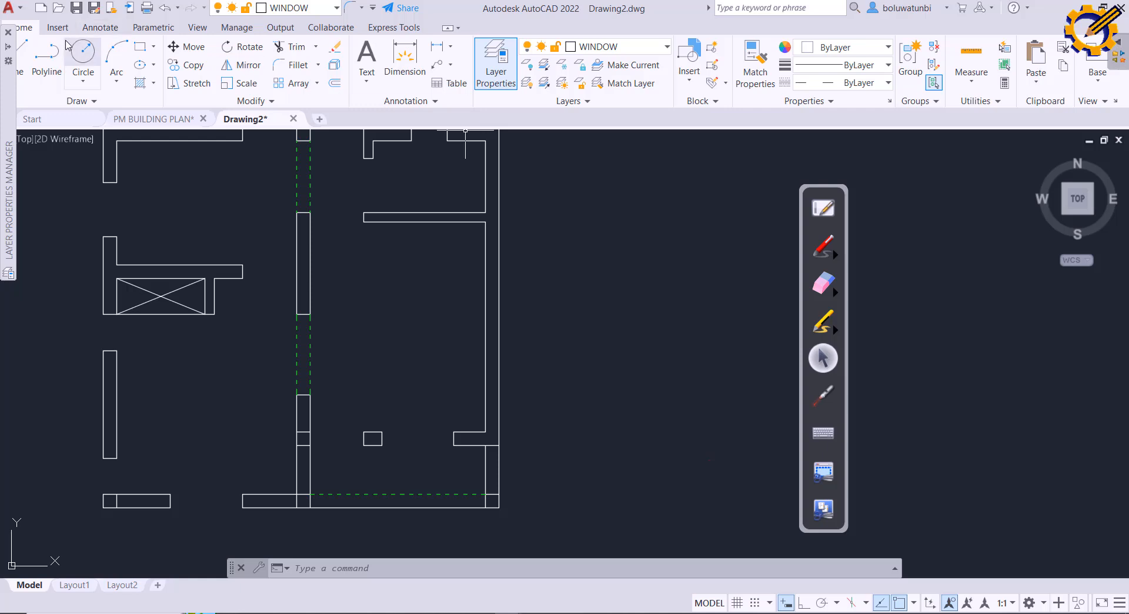
Step: Draw a vertical line 600 long in the empty space beside the floor plan with Ortho on, and erase it
left_click(24, 50)
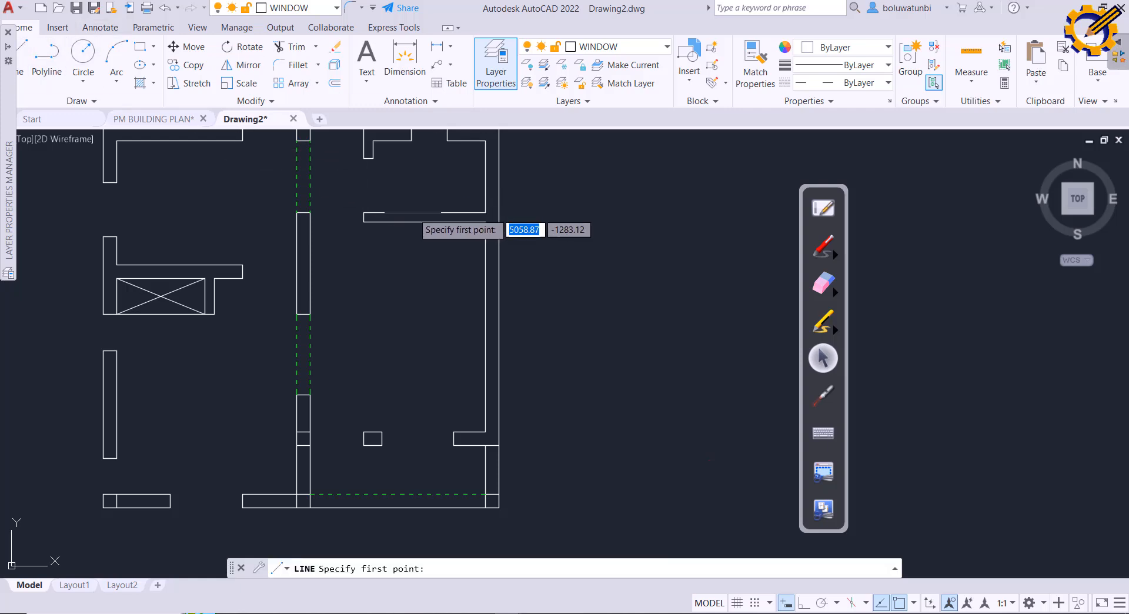
key("F8")
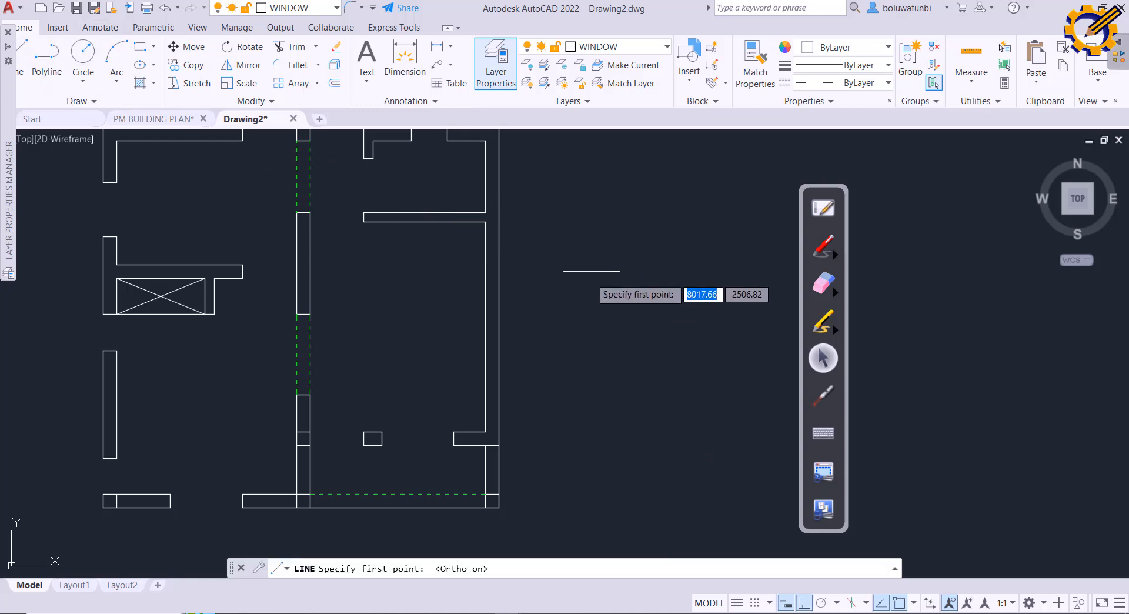
left_click(596, 236)
type("600")
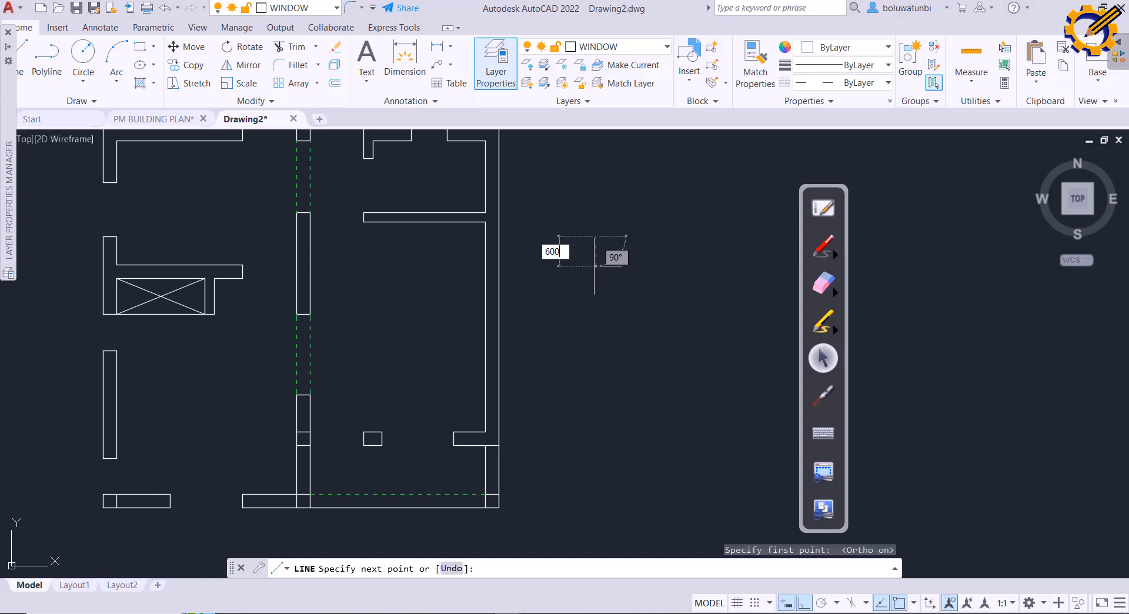
key("Return")
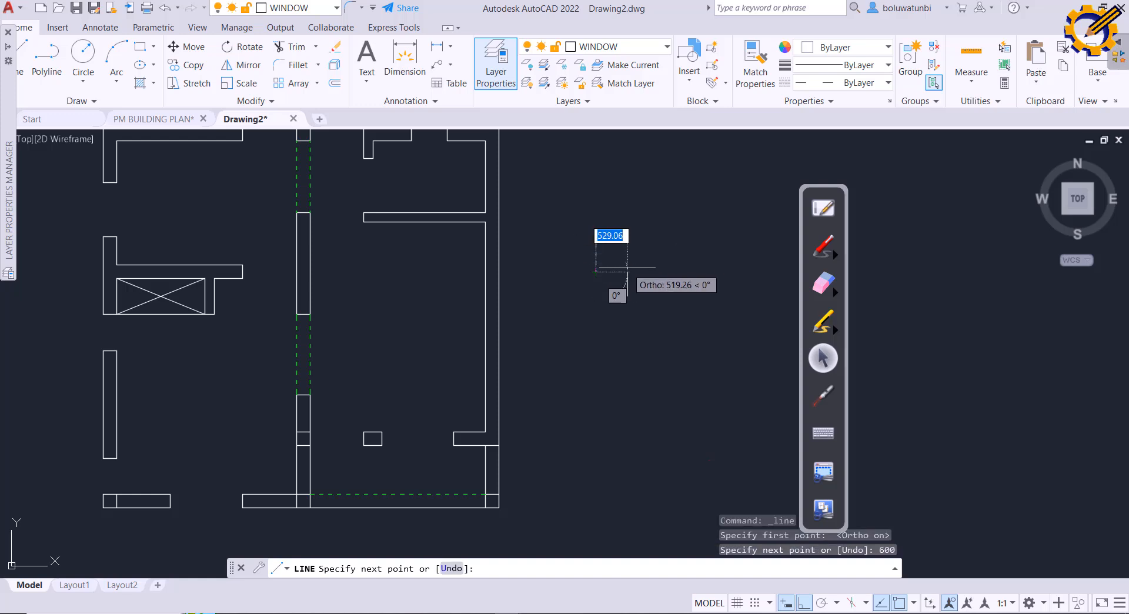
key("Escape")
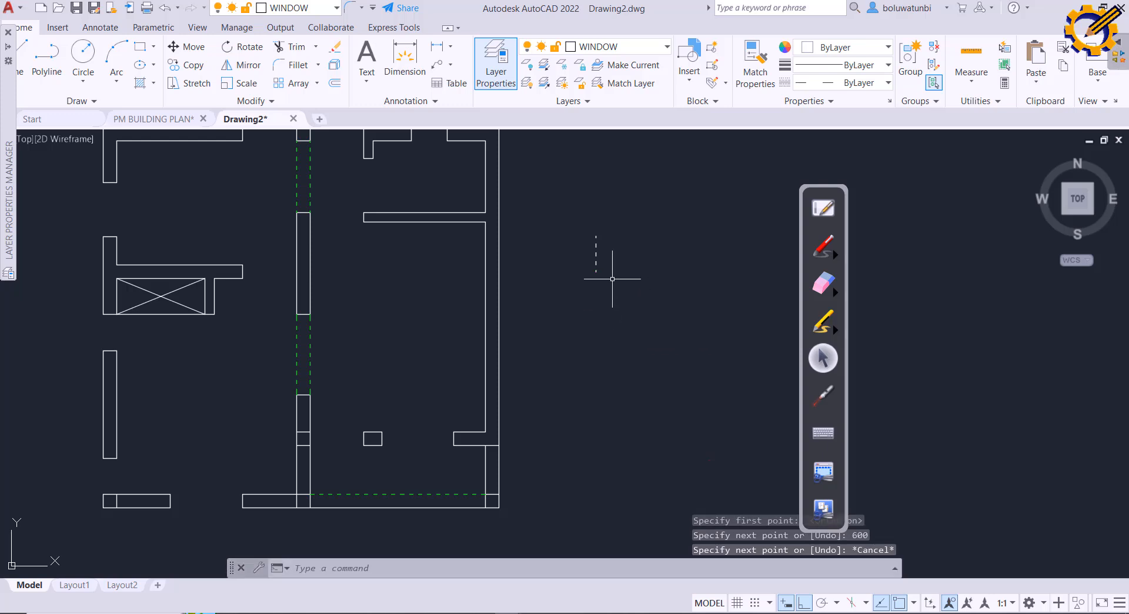
left_click(596, 252)
key("Delete")
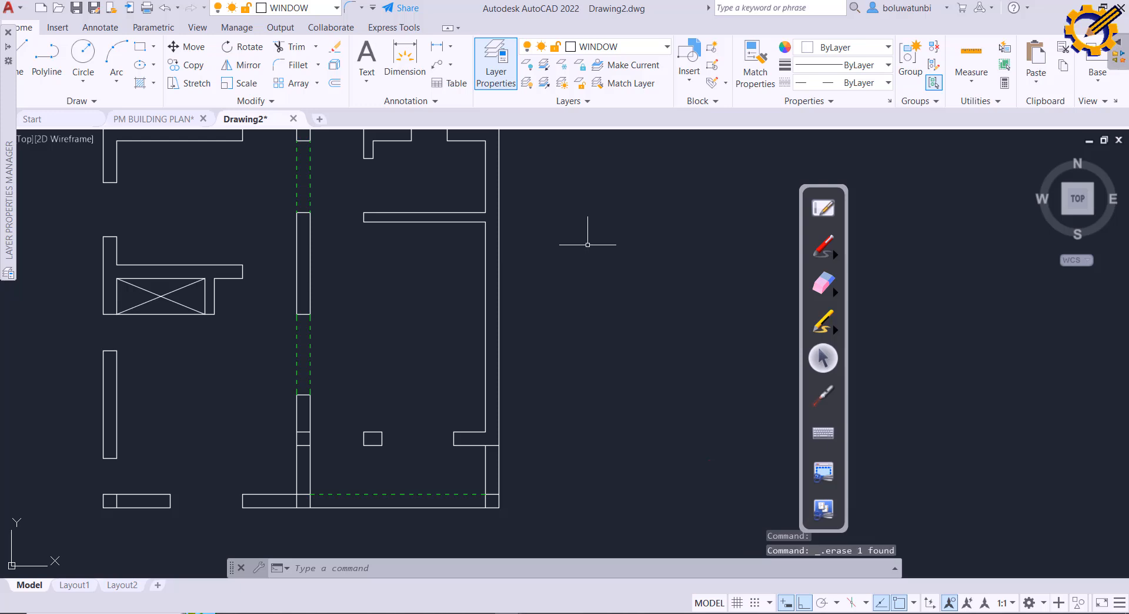
Step: Change the WINDOW layer's linetype to Continuous and close the layer properties
left_click(664, 47)
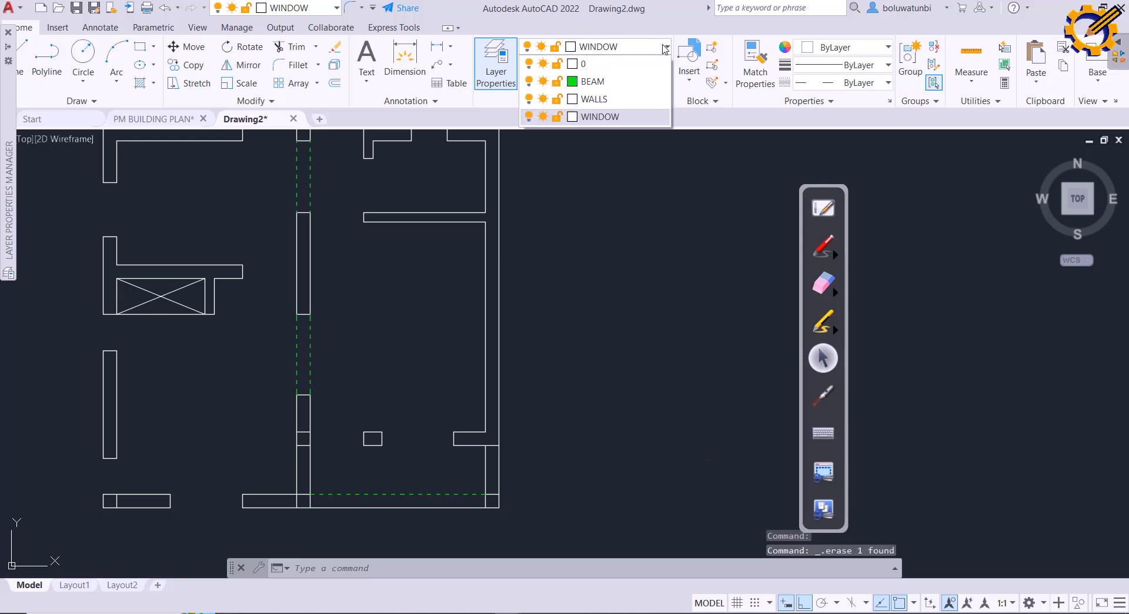
left_click(501, 71)
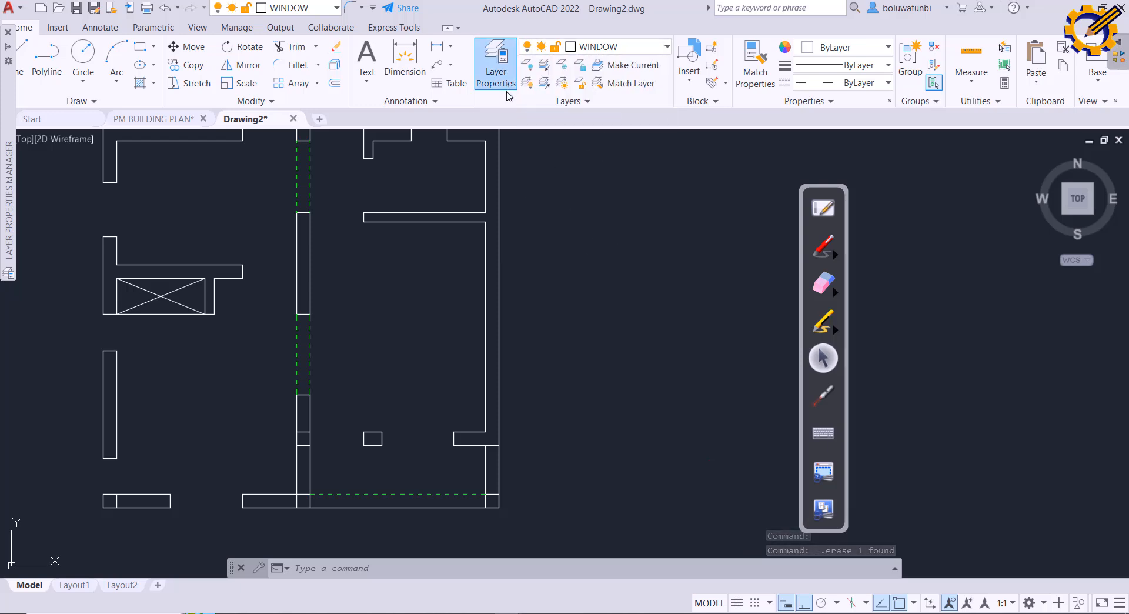
left_click(493, 71)
left_click(493, 71)
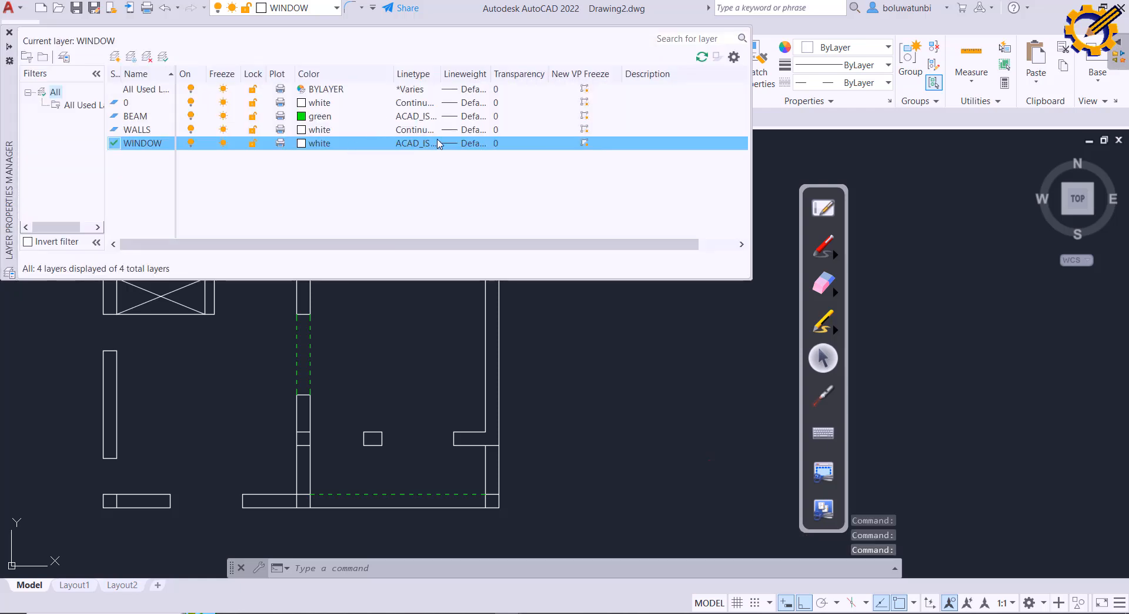
left_click(435, 147)
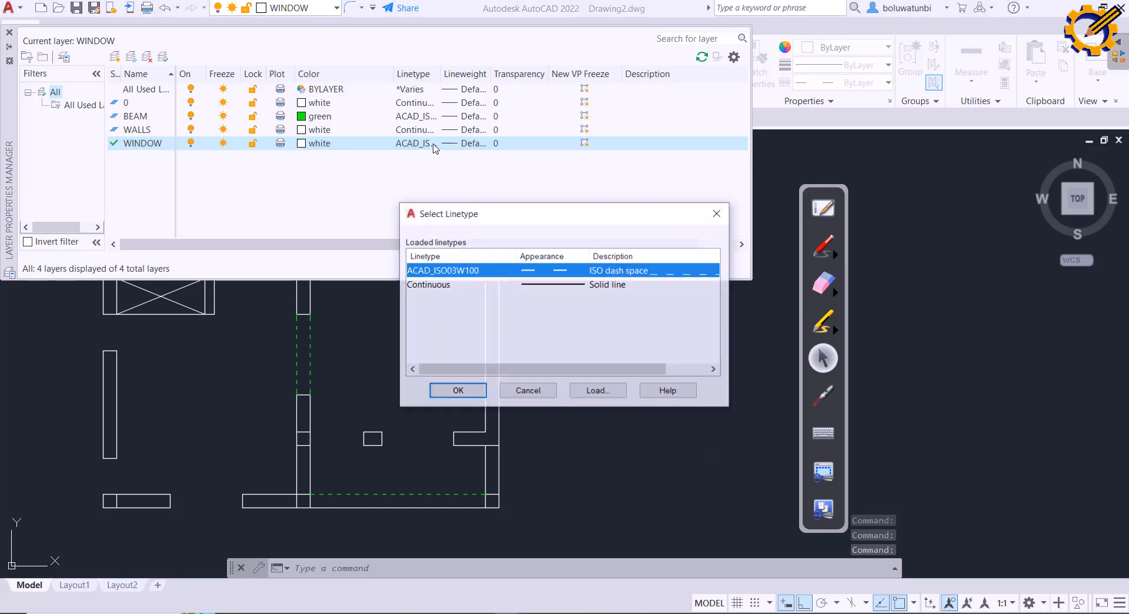
left_click(528, 286)
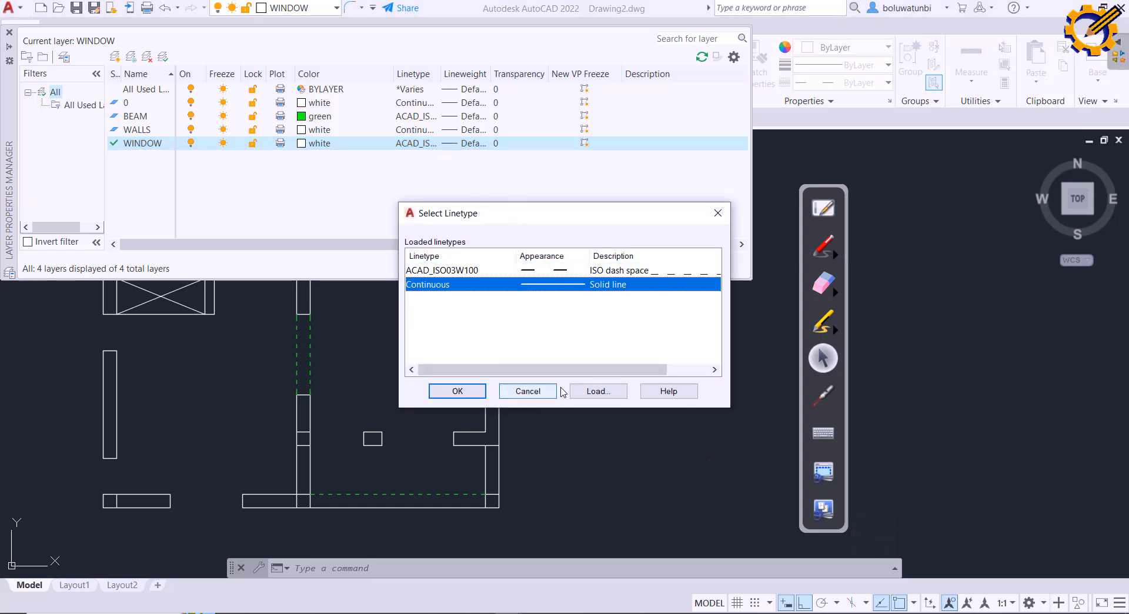
left_click(468, 392)
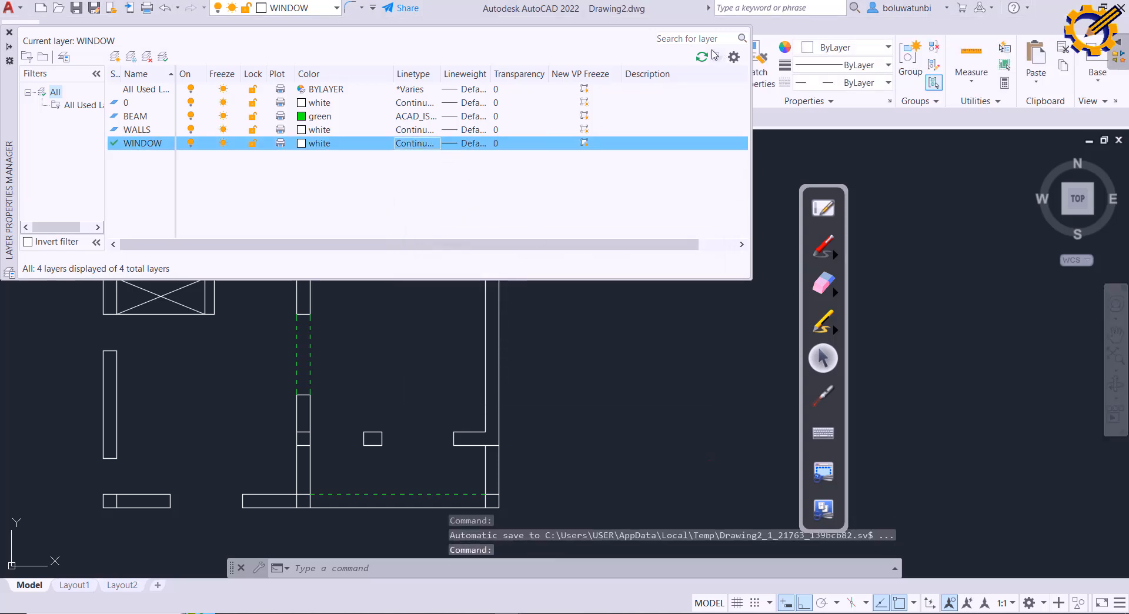
left_click(9, 32)
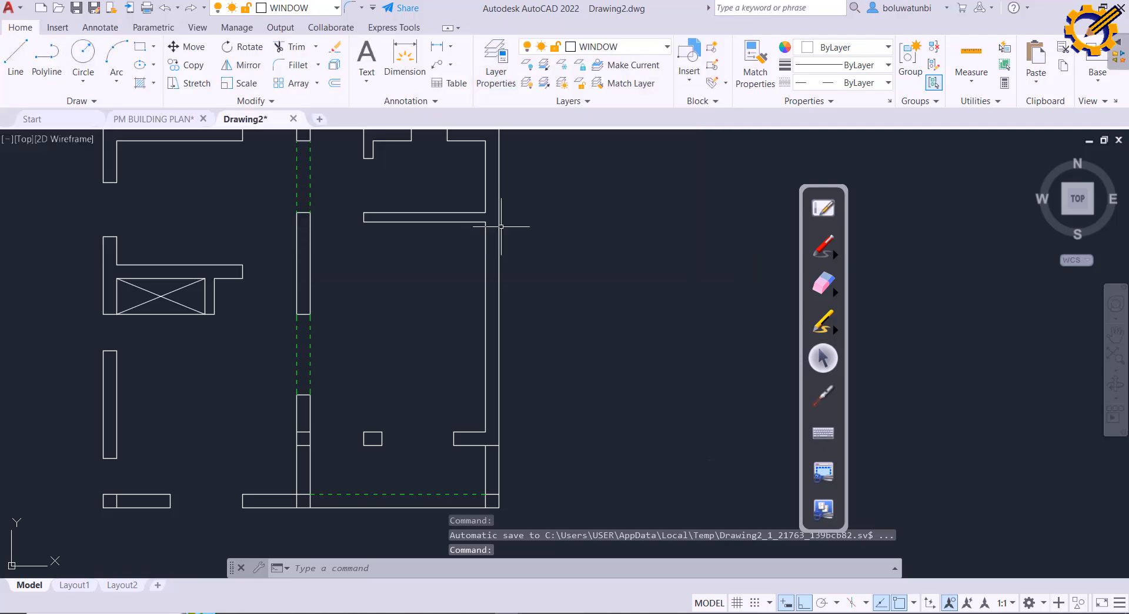
Step: Draw a vertical line 600 long on the WINDOW layer in the empty space beside the floor plan
left_click(15, 56)
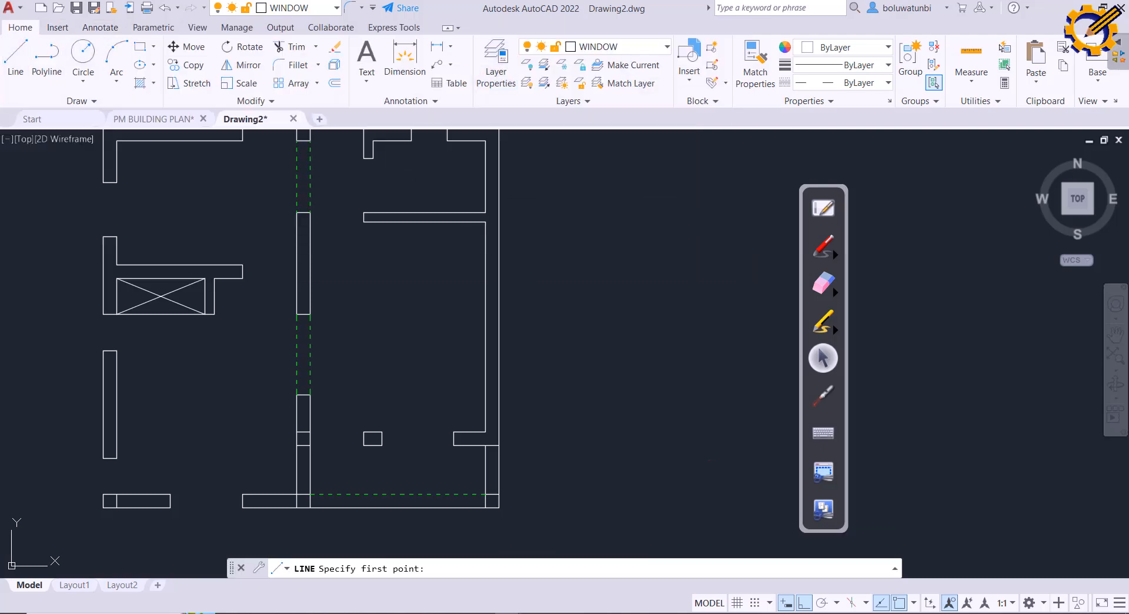
left_click(569, 240)
type("600")
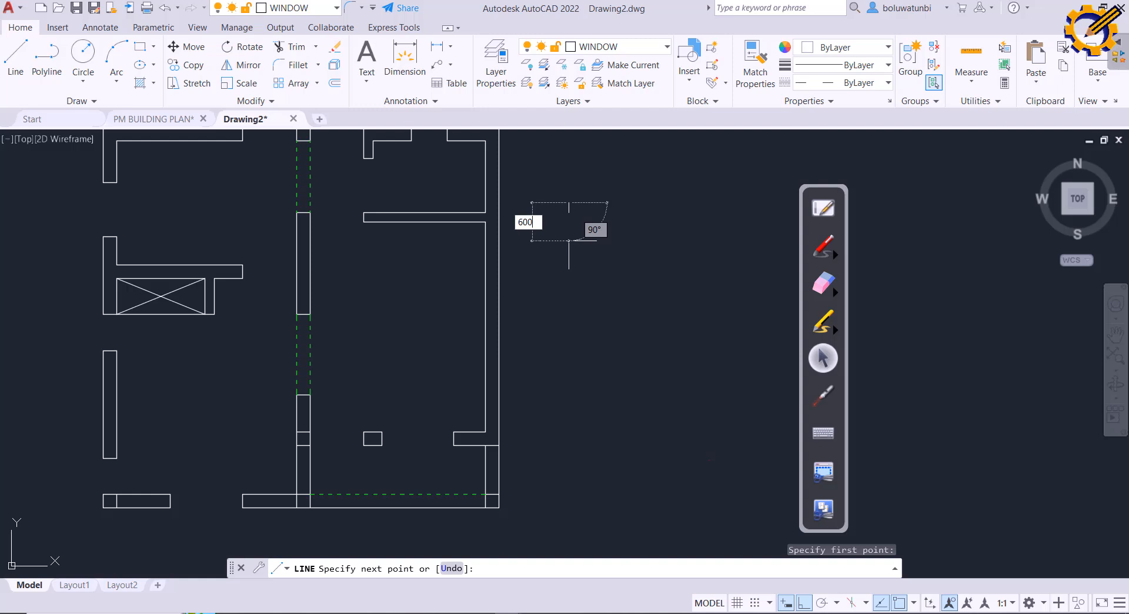
key("Return")
key("Escape")
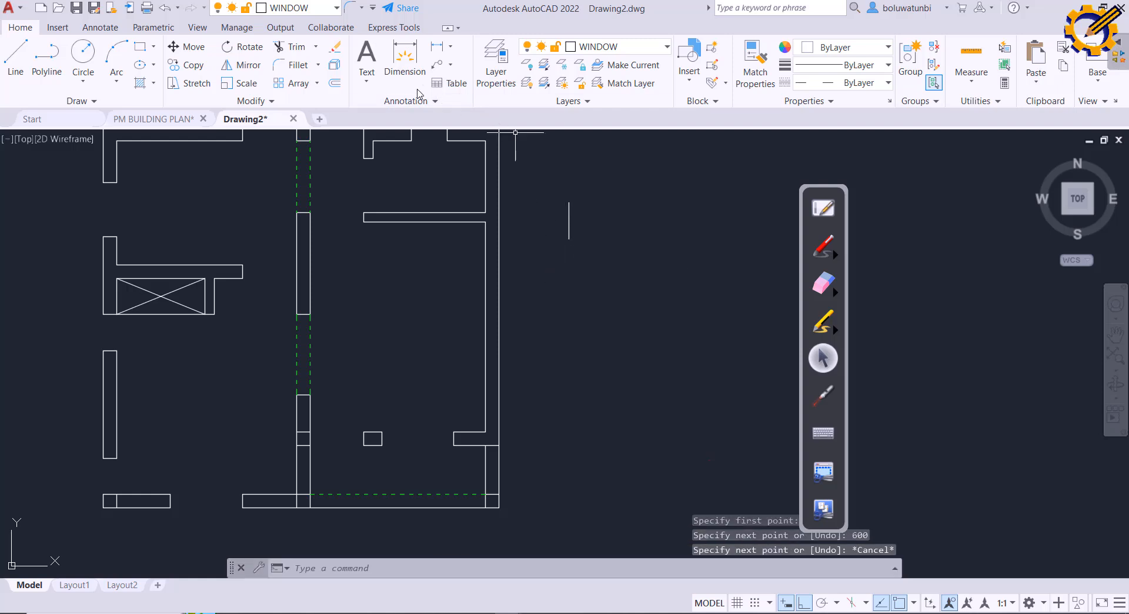
Step: Offset the 600 line by 75 to both sides to form three parallel window lines
left_click(335, 84)
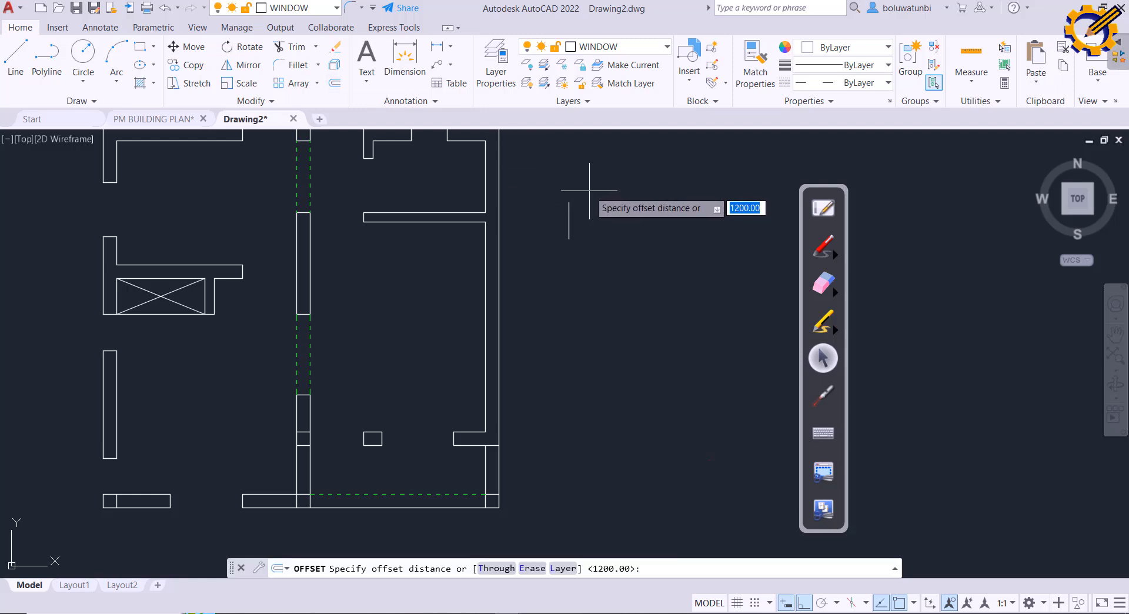
type("75")
key("Return")
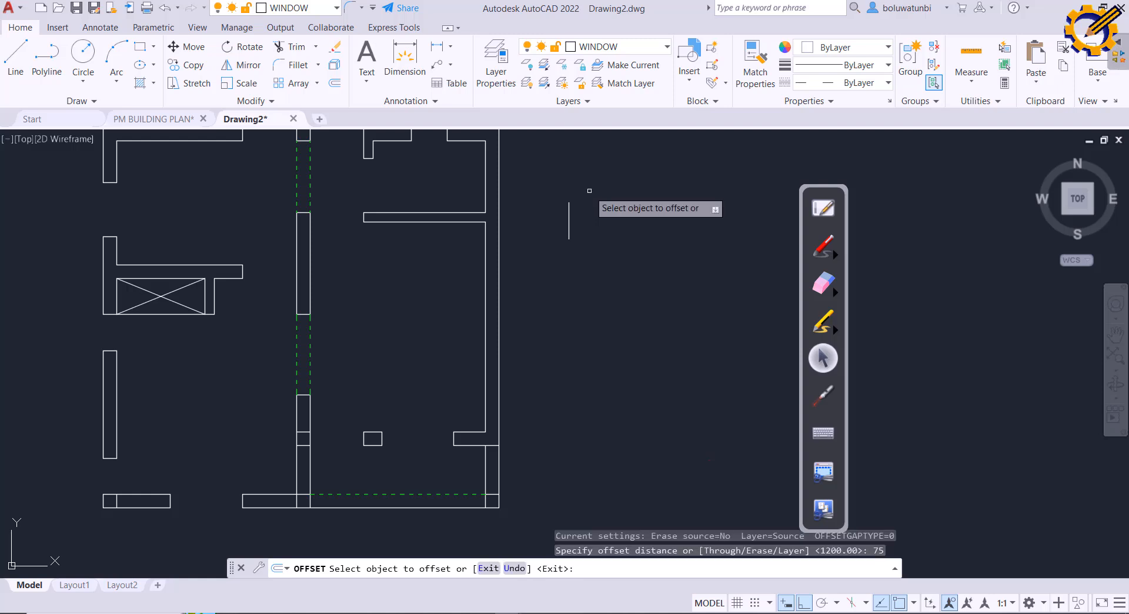
left_click(566, 215)
left_click(573, 216)
left_click(569, 211)
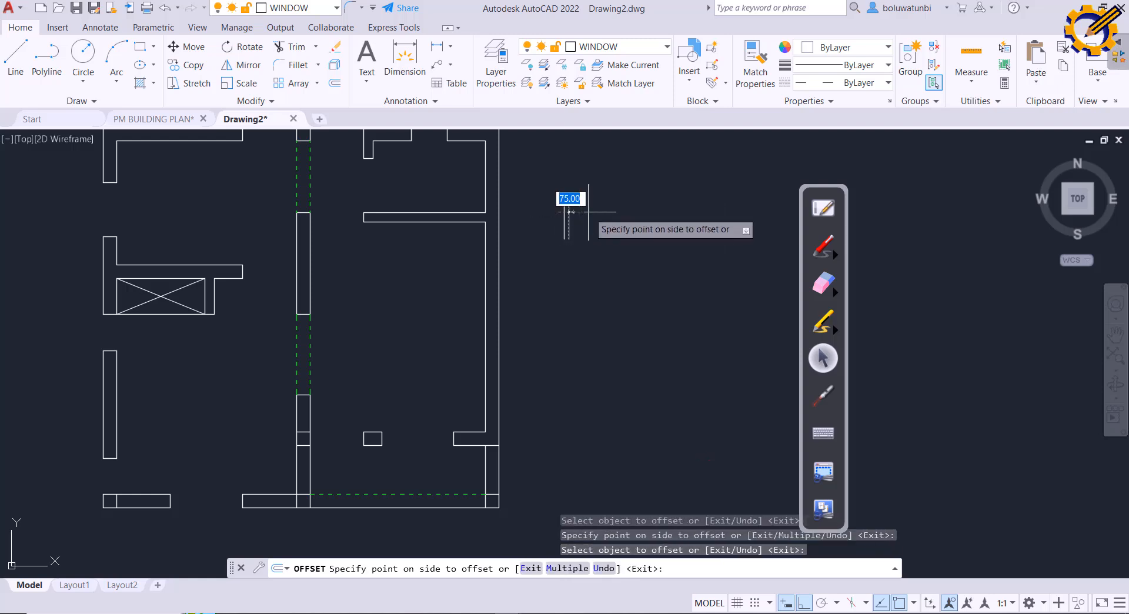
left_click(596, 211)
key("Escape")
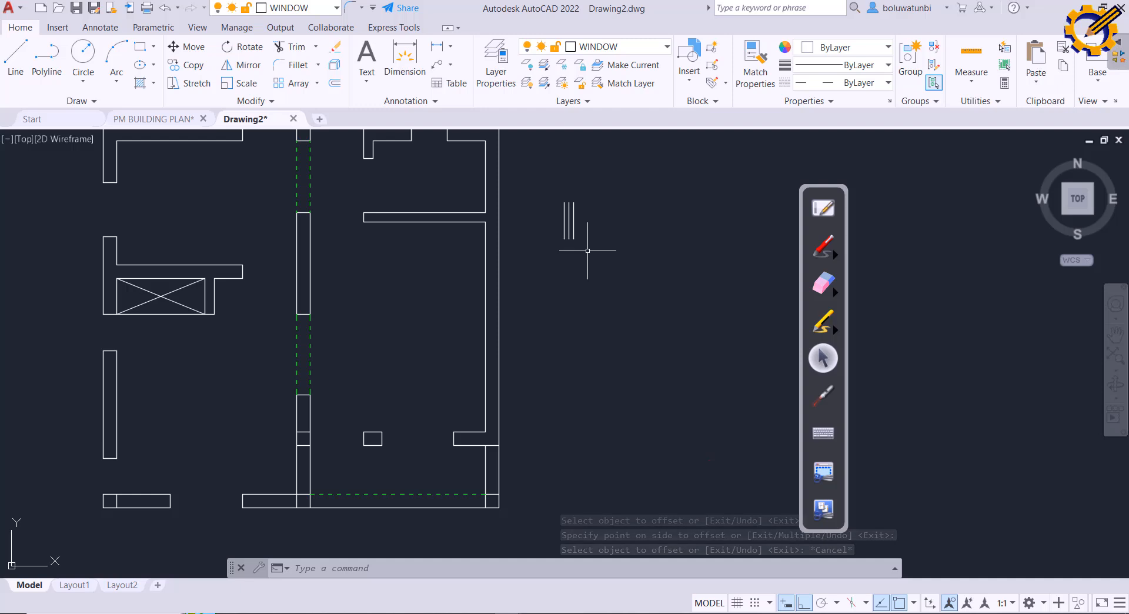
Step: Try a full crossing selection and partial and full window selections on the three window lines, clearing the selection
left_click(585, 244)
left_click(553, 194)
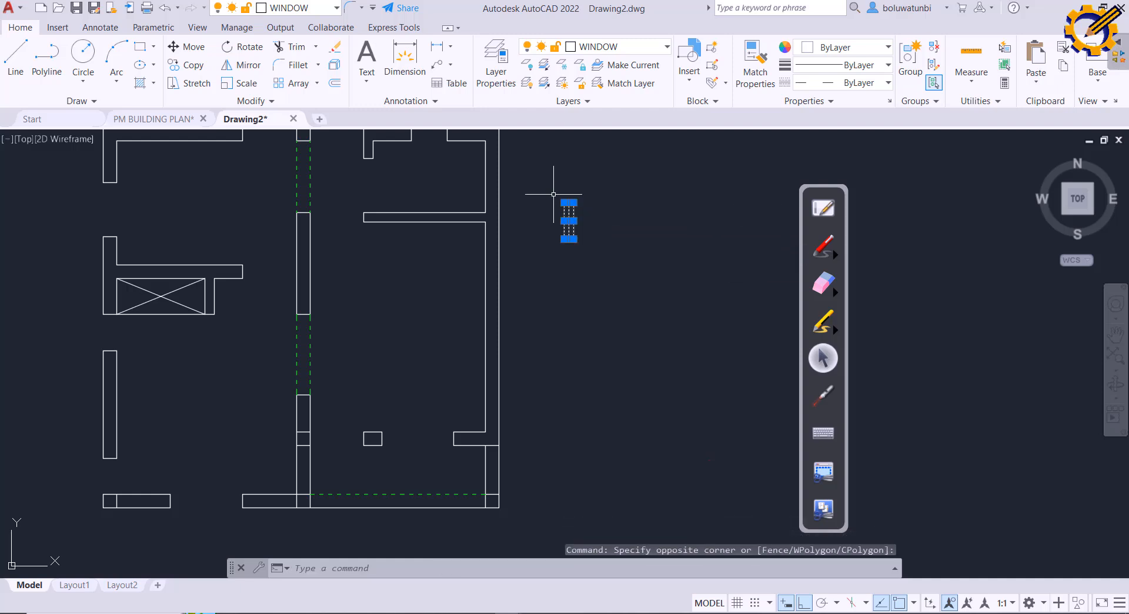
key("Escape")
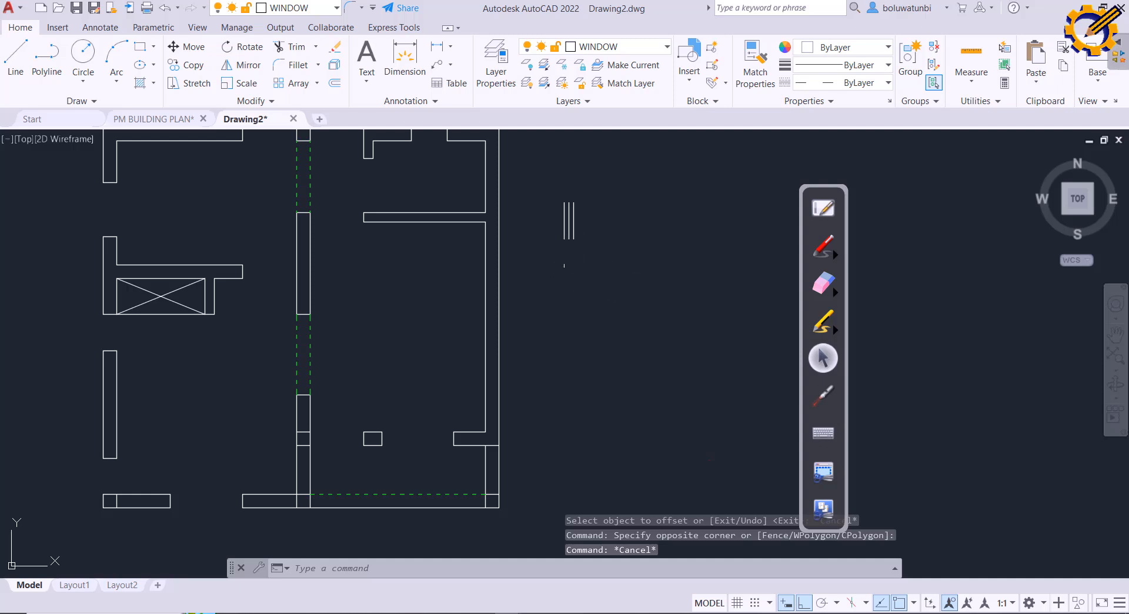
left_click(532, 262)
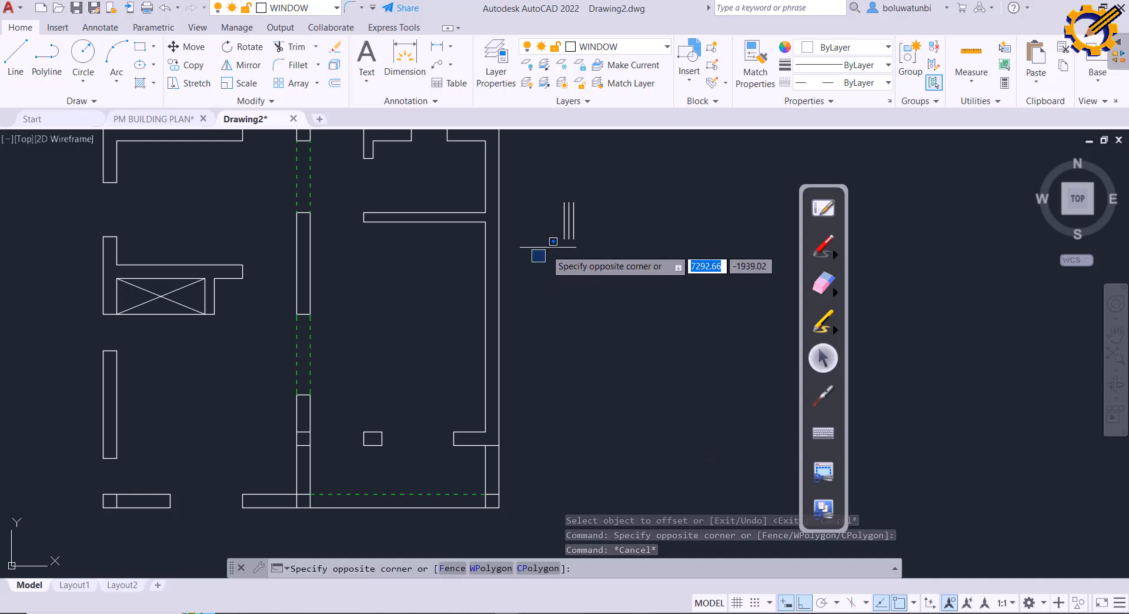
left_click(582, 216)
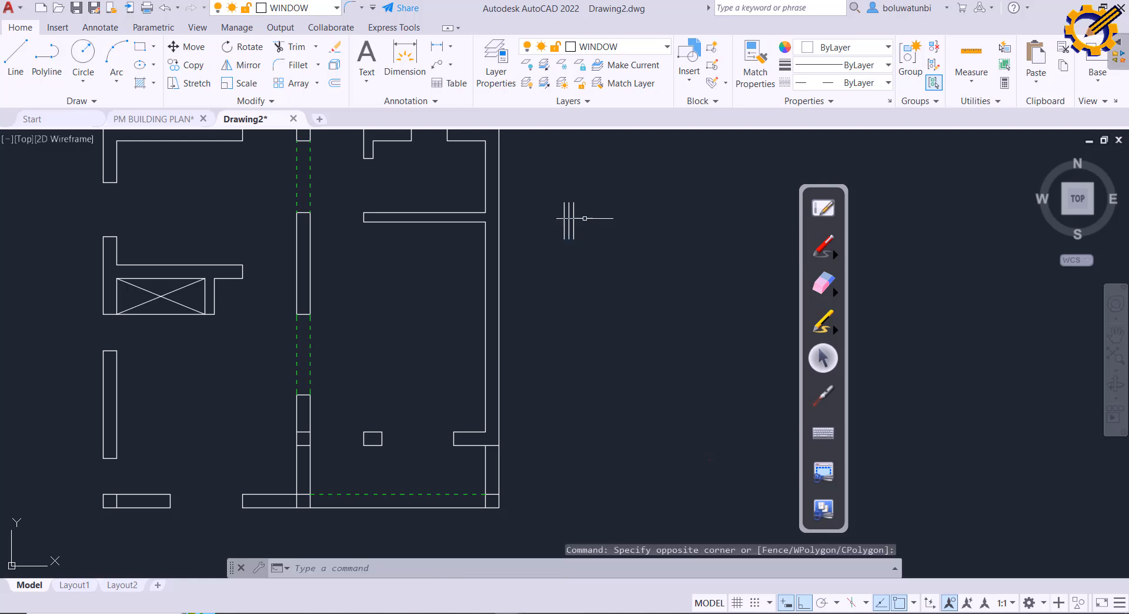
left_click(546, 245)
left_click(587, 186)
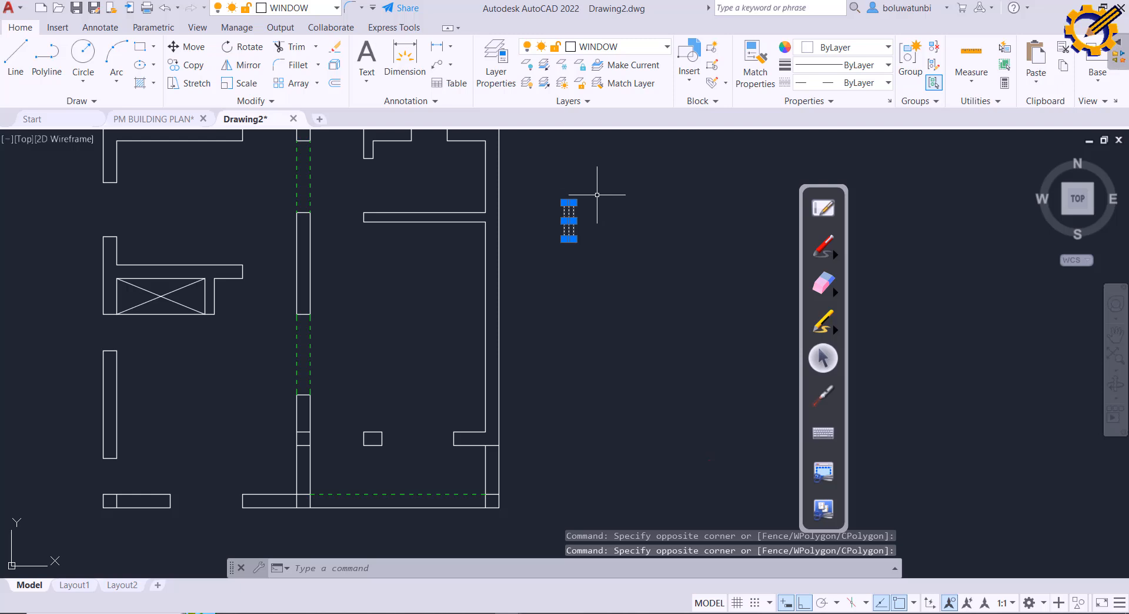
key("Escape")
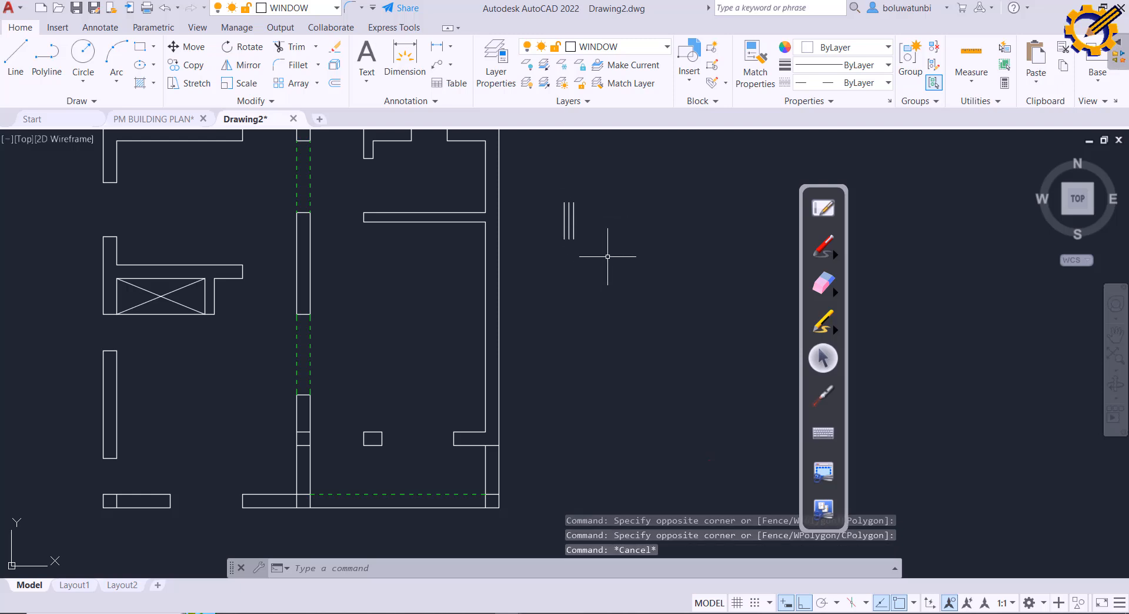
Step: Try crossing and window selections around the three window lines beside the plan, clearing the selection each time
left_click(614, 240)
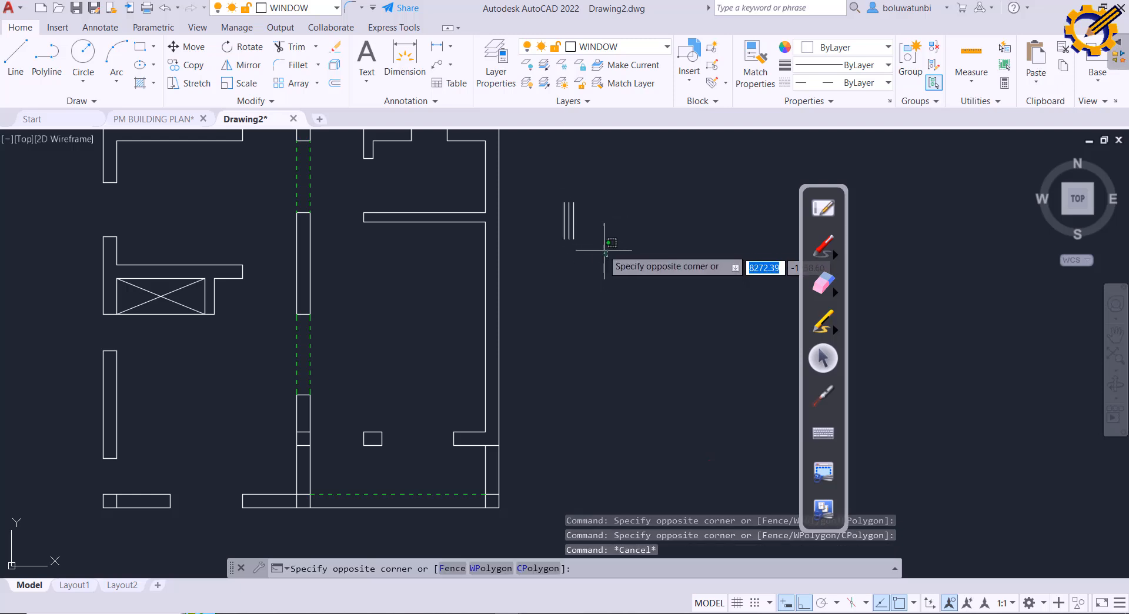
left_click(559, 233)
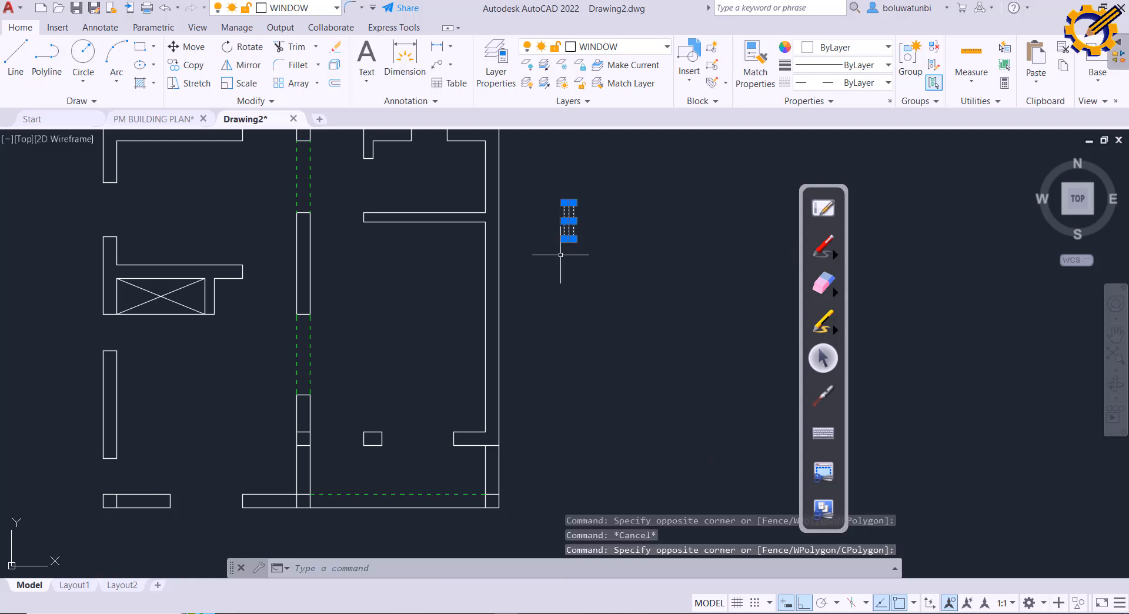
key("Escape")
left_click(610, 265)
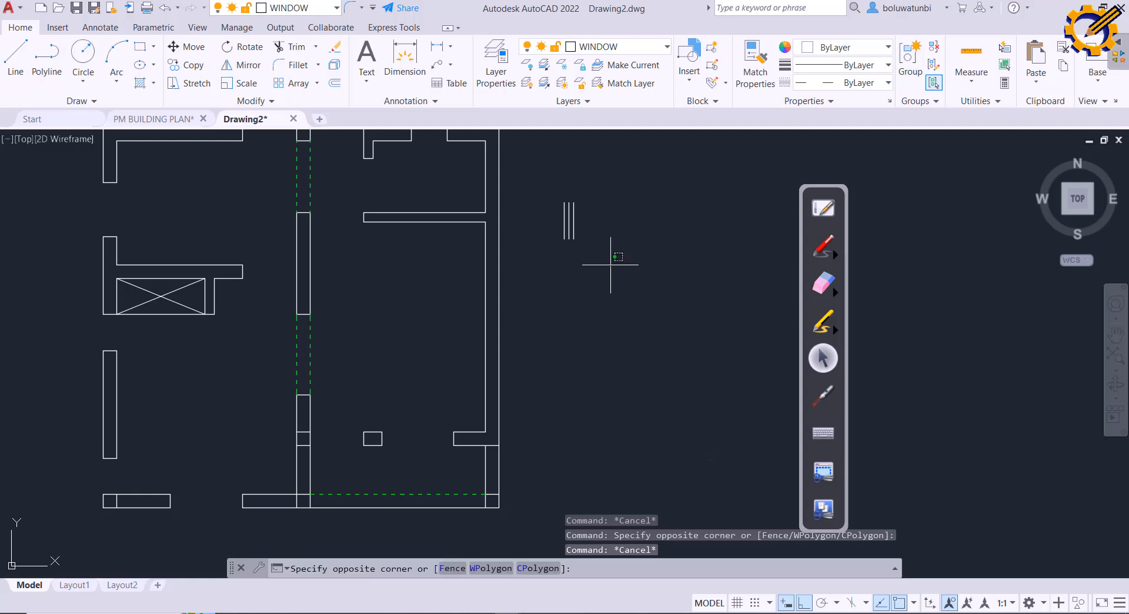
left_click(534, 228)
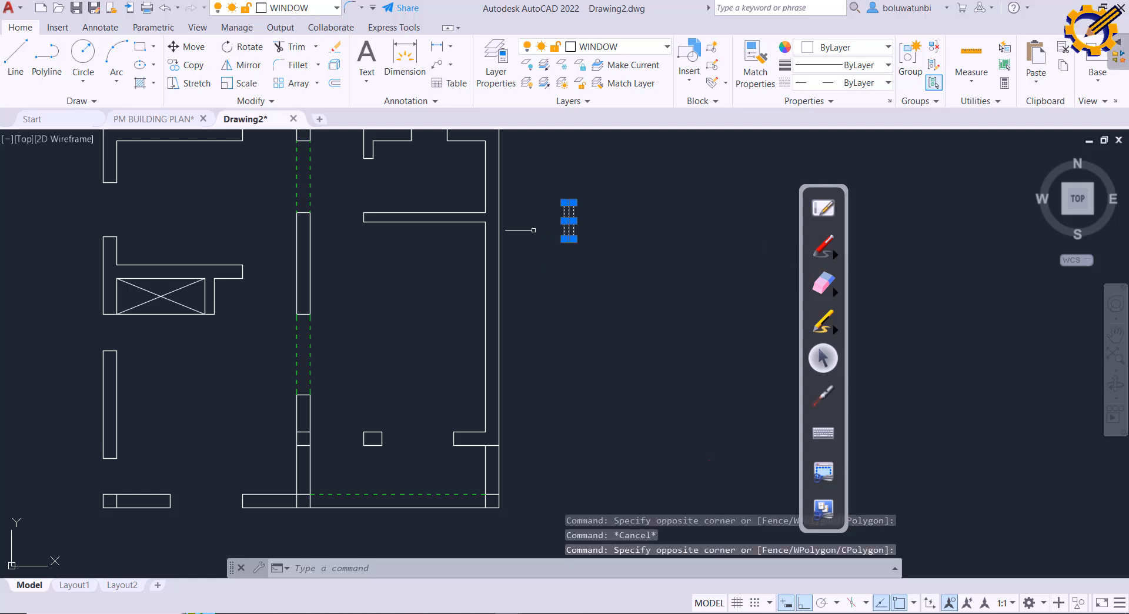
key("Escape")
left_click(530, 263)
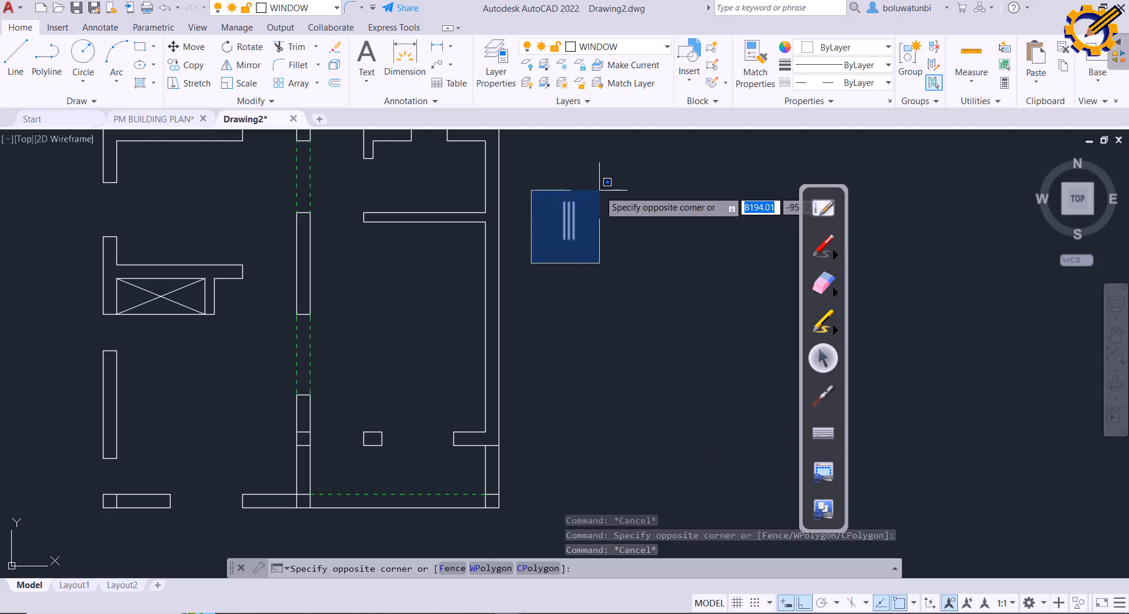
key("Escape")
Step: Copy the three window lines to the clipboard and paste a duplicate directly below the originals
left_click(605, 256)
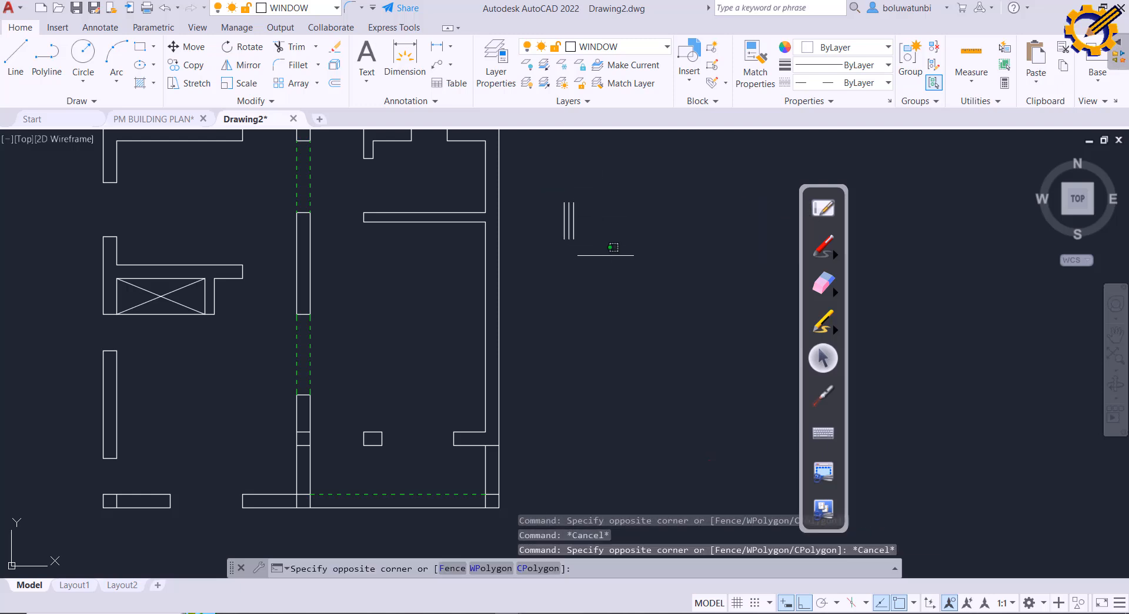
left_click(549, 220)
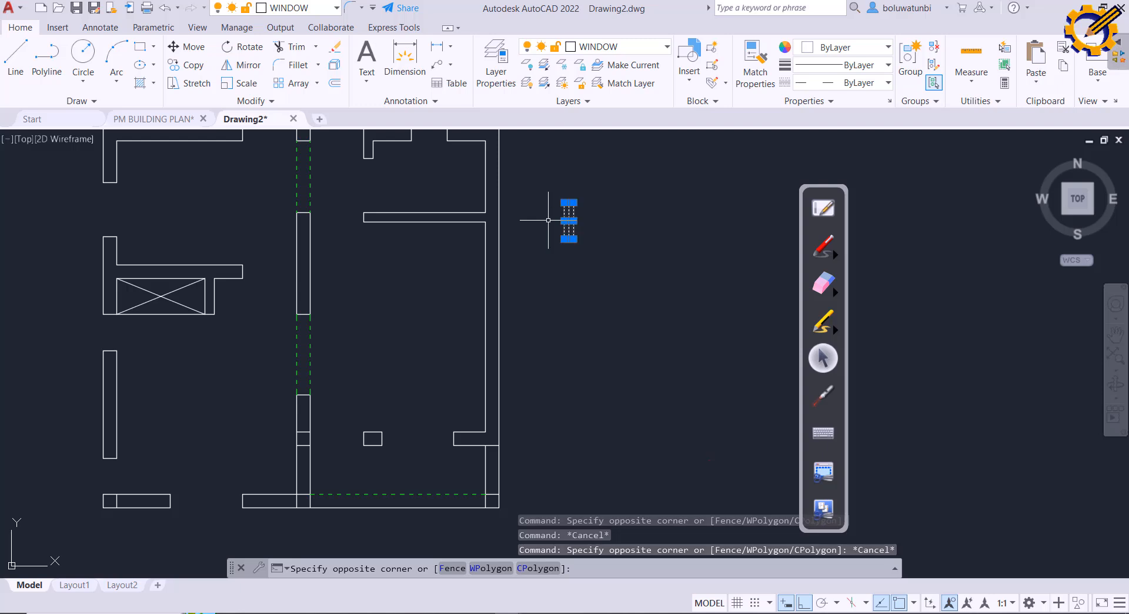
key("ctrl+c")
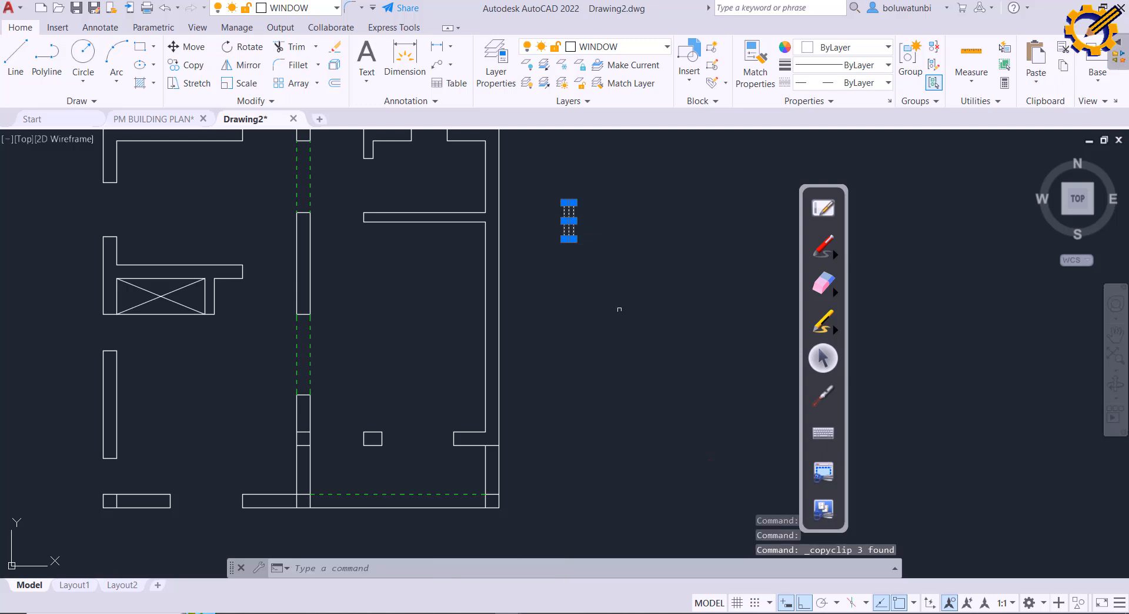
key("ctrl+v")
left_click(560, 376)
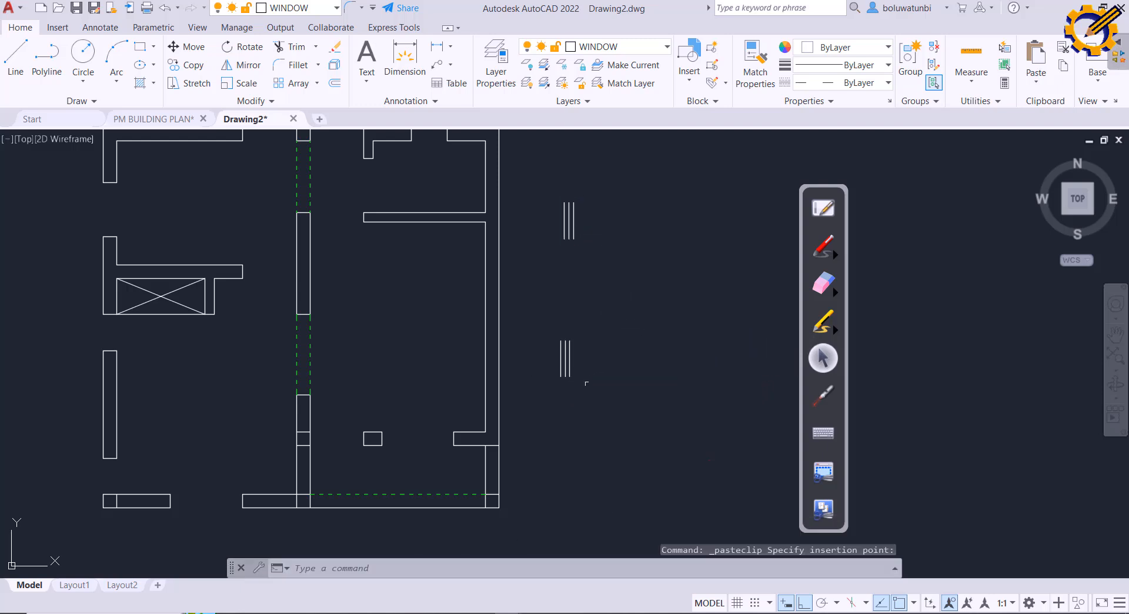
left_click(589, 386)
left_click(554, 312)
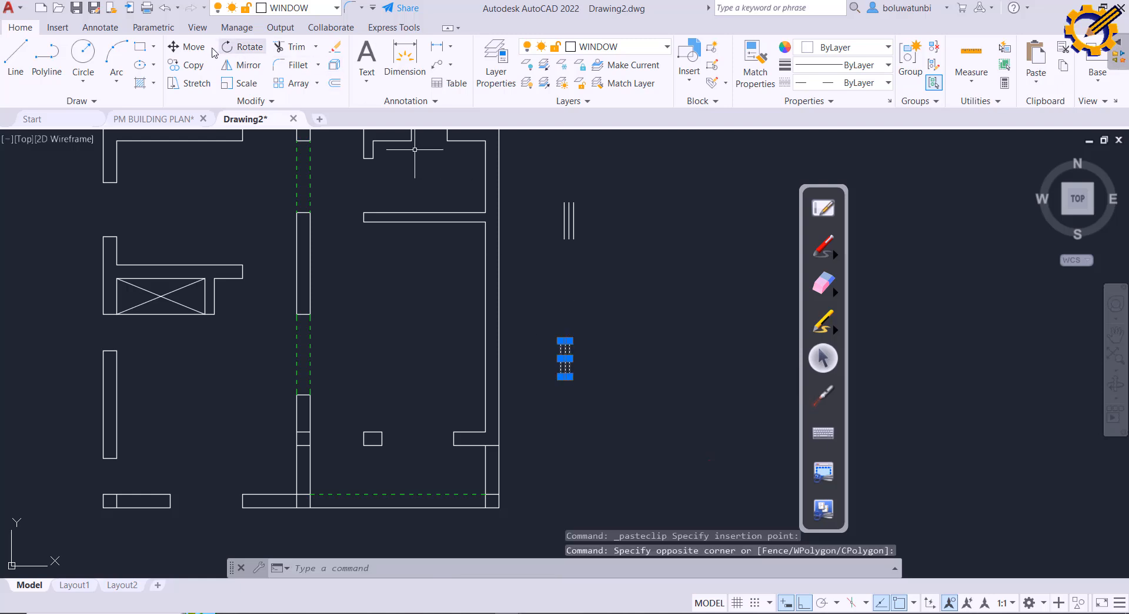
left_click(188, 48)
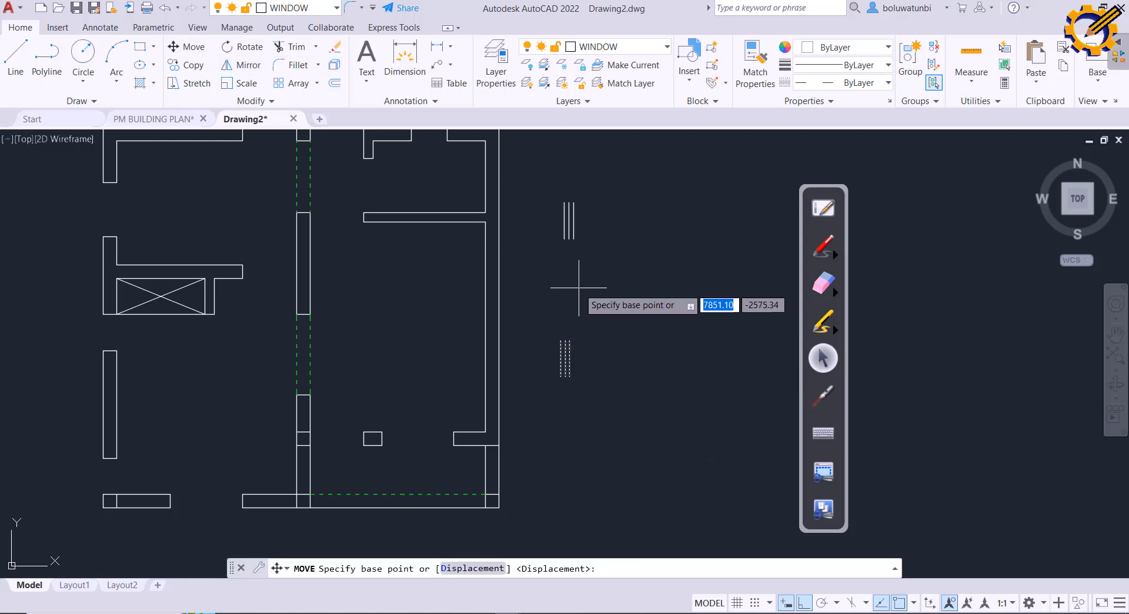
key("Escape")
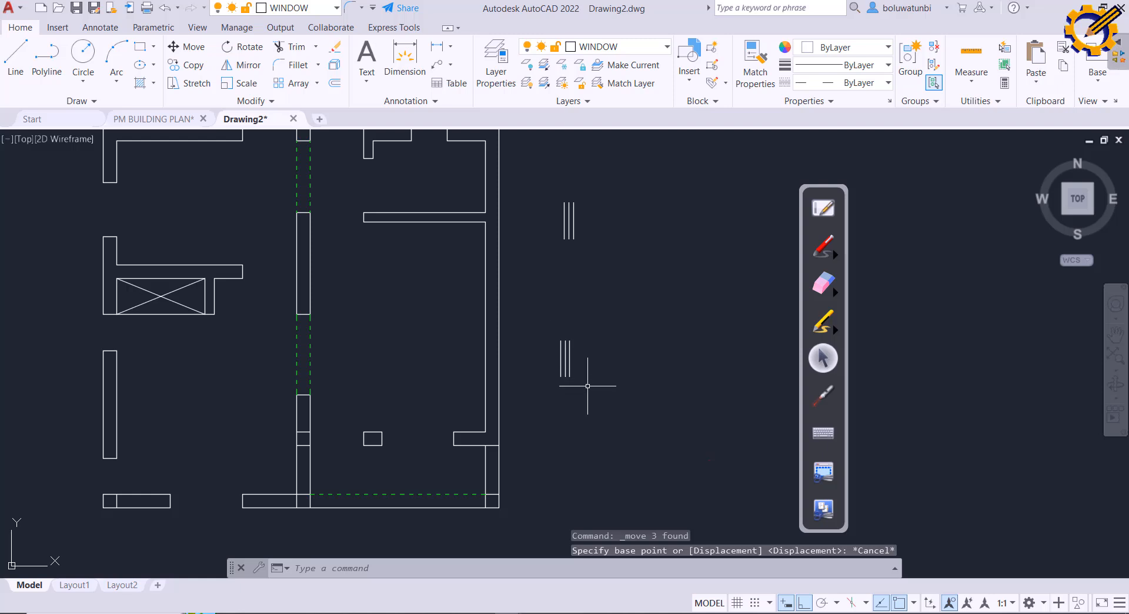
Step: Move the pasted window, with Ortho off, from its middle line's upper end to the wall-end midpoint above the lower-left corner opening
left_click(586, 391)
left_click(543, 323)
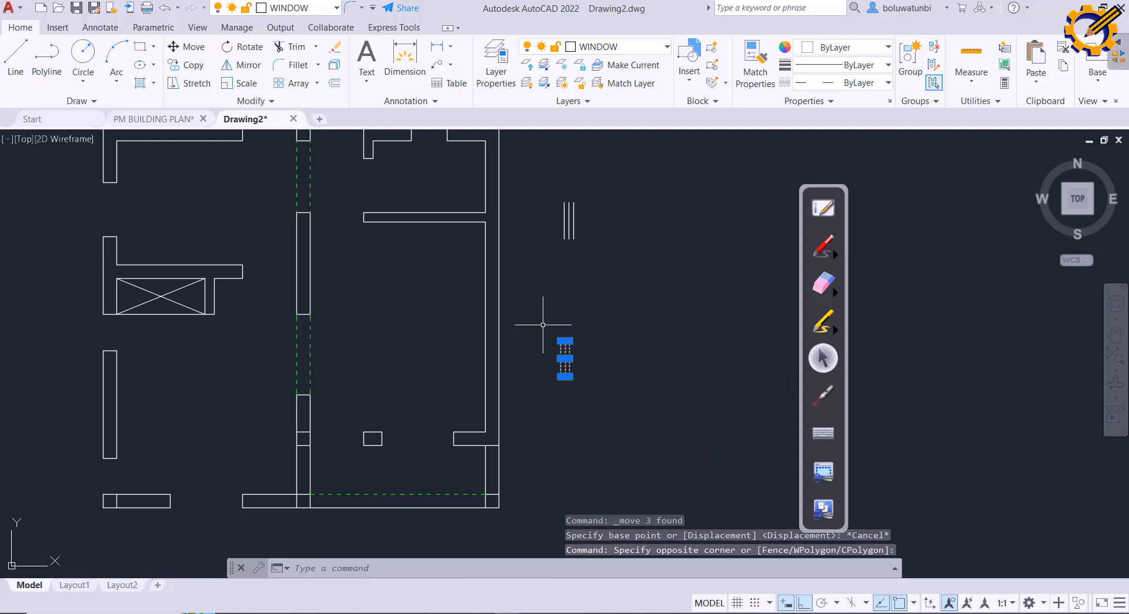
left_click(191, 48)
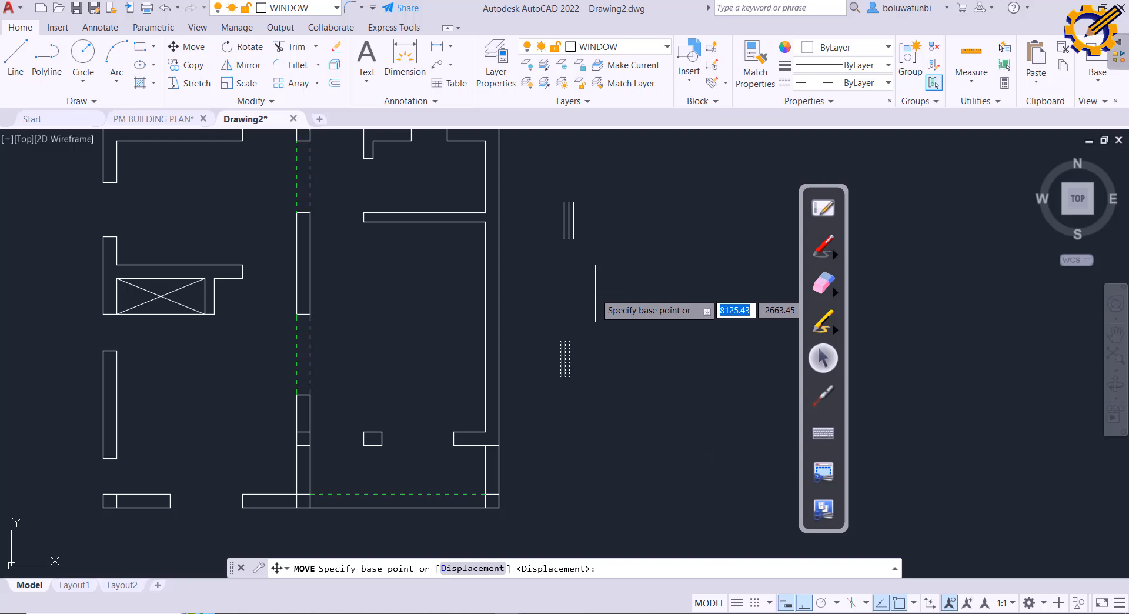
left_click(564, 338)
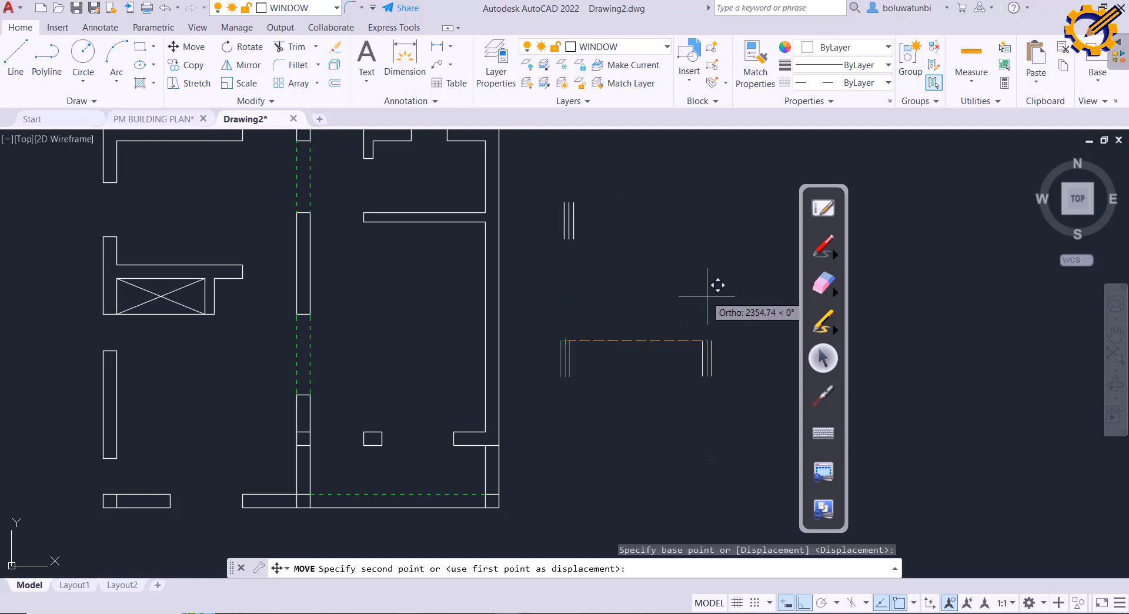
key("F8")
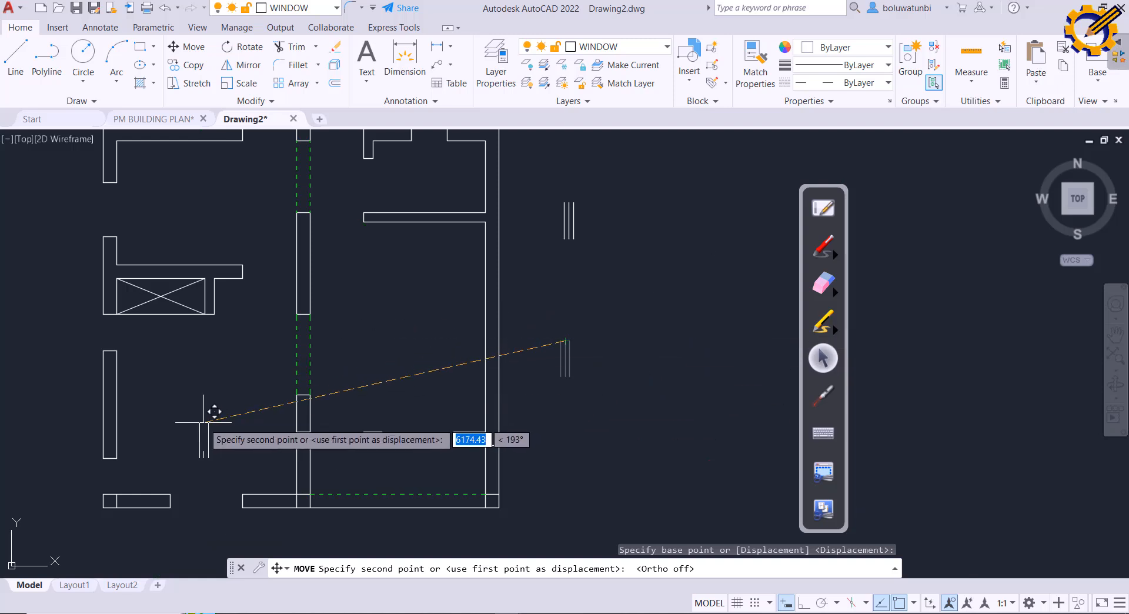
mouse_move(214, 410)
middle_mouse_down()
mouse_move(371, 320)
mouse_move(414, 259)
middle_mouse_up()
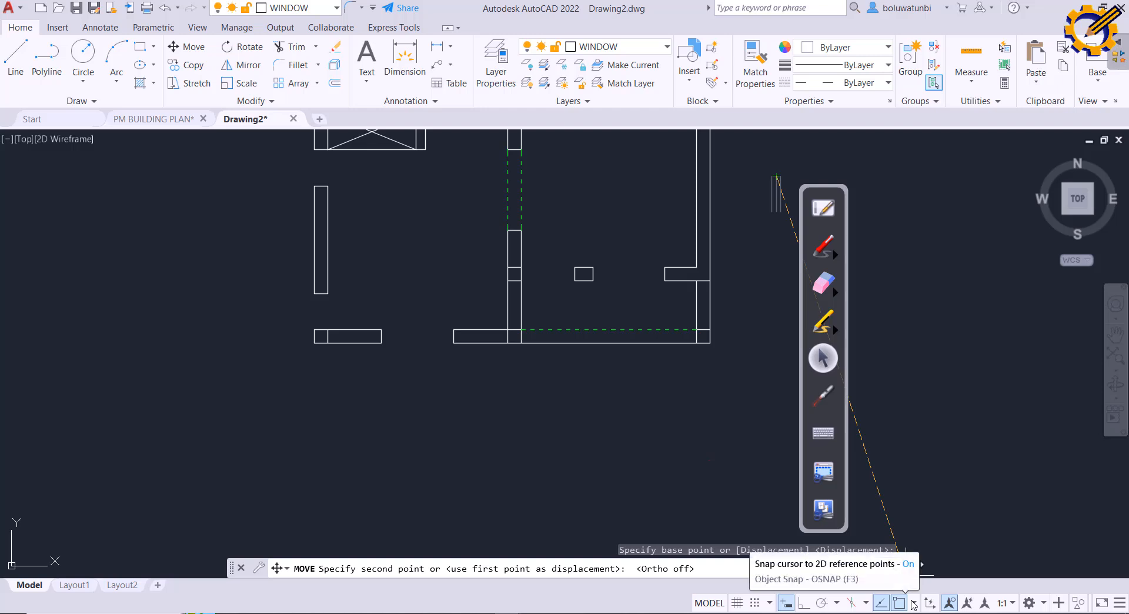
scroll(332, 384, "up", 2)
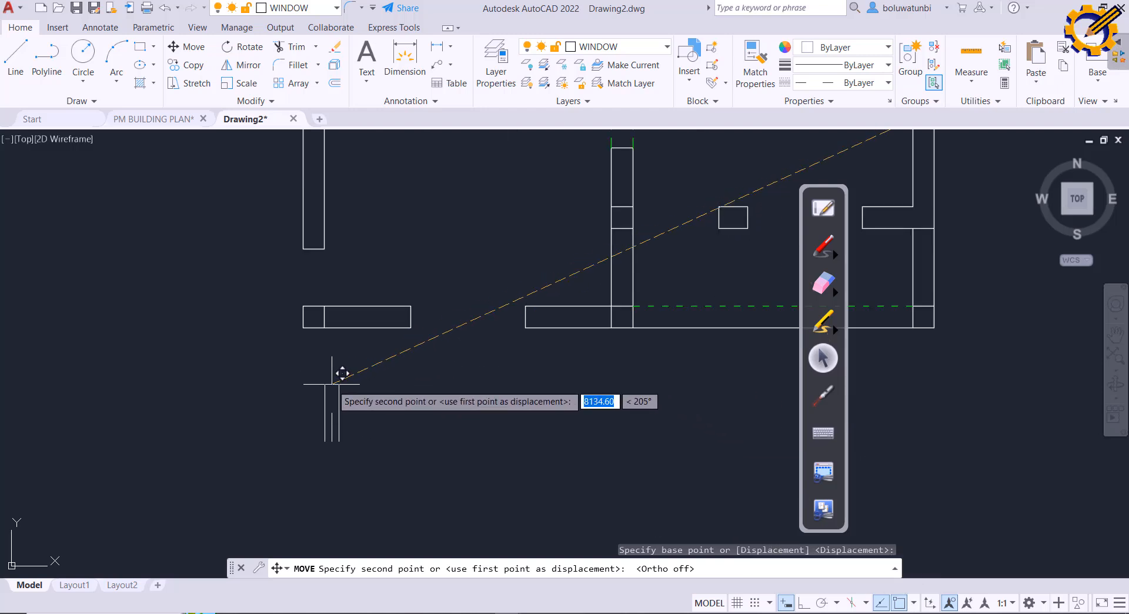
left_click(313, 251)
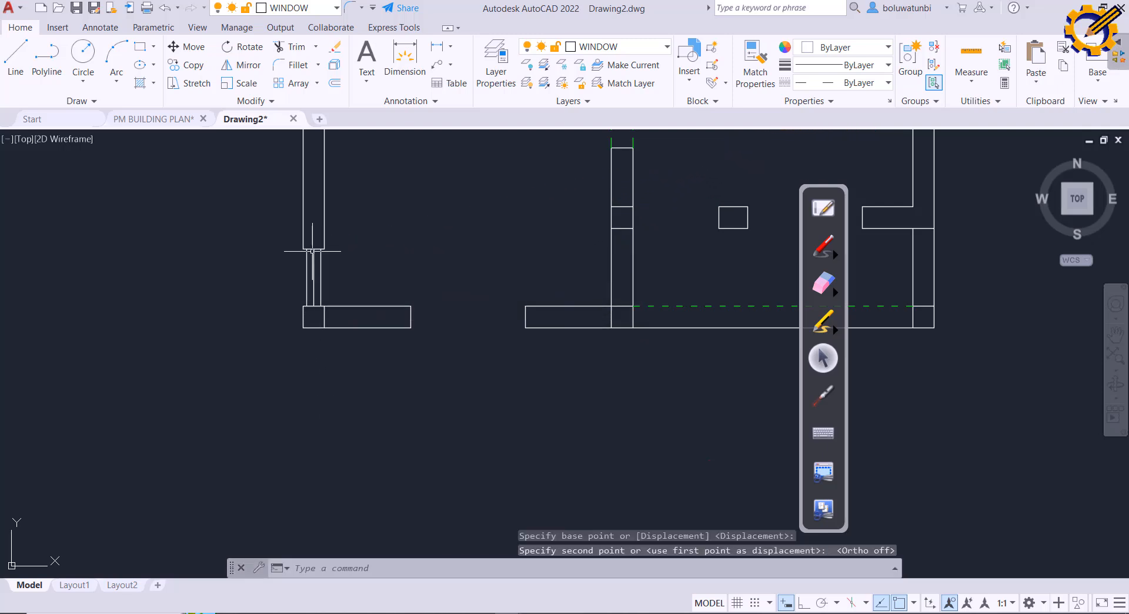
Step: Paste another copy of the three window lines outside the plan, beside the upper opening in the left exterior wall
middle_click_drag(394, 258, 394, 259)
middle_click_drag(374, 292, 340, 375)
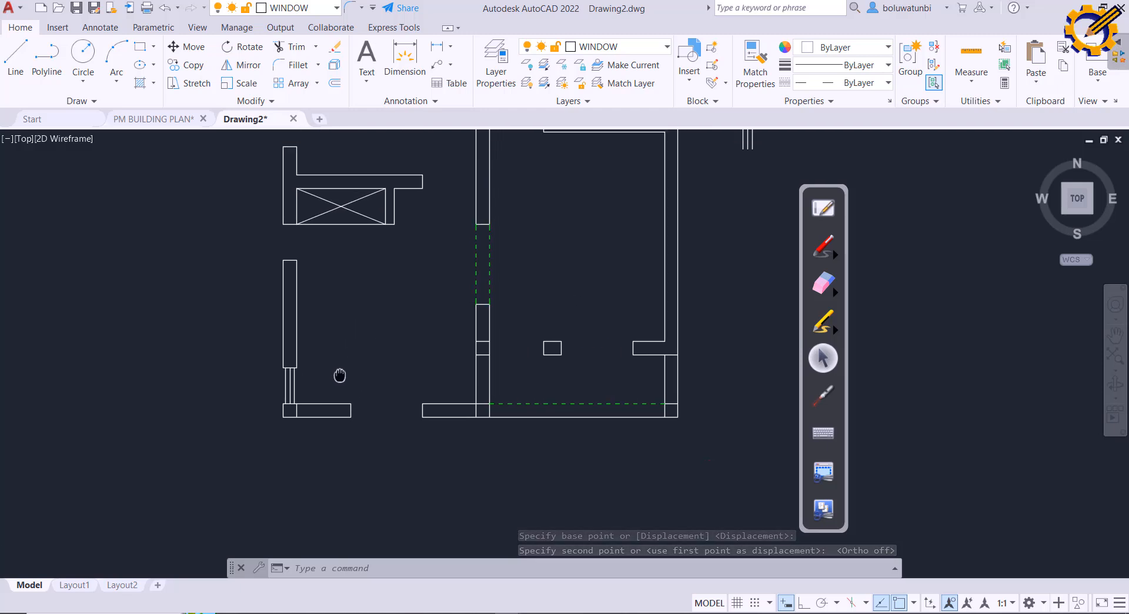
scroll(340, 375, "up", 2)
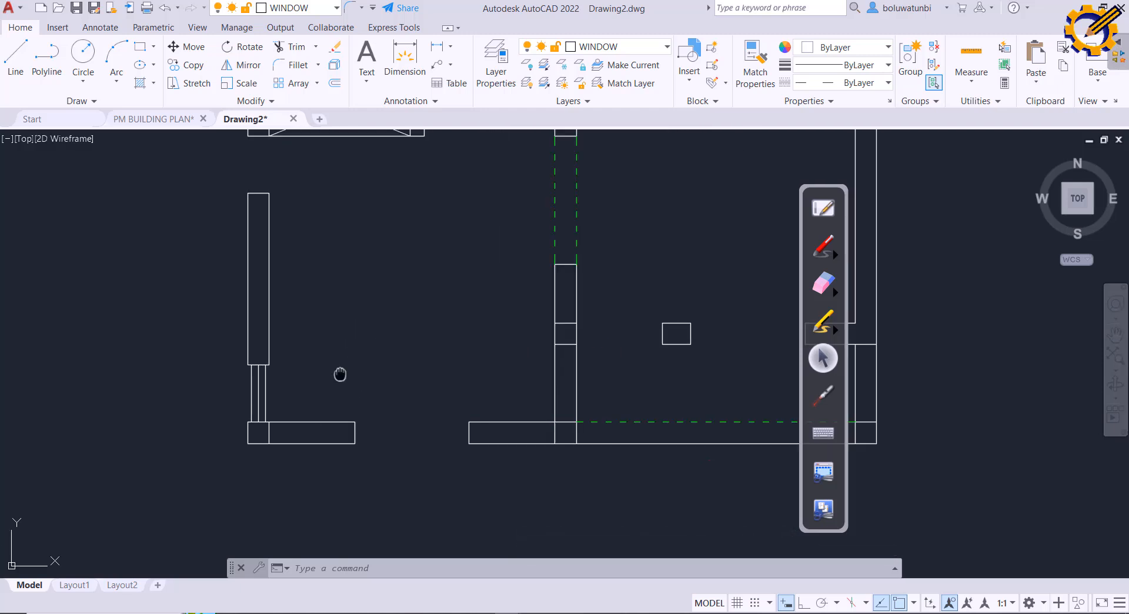
scroll(340, 374, "down", 2)
middle_click_drag(340, 374, 335, 405)
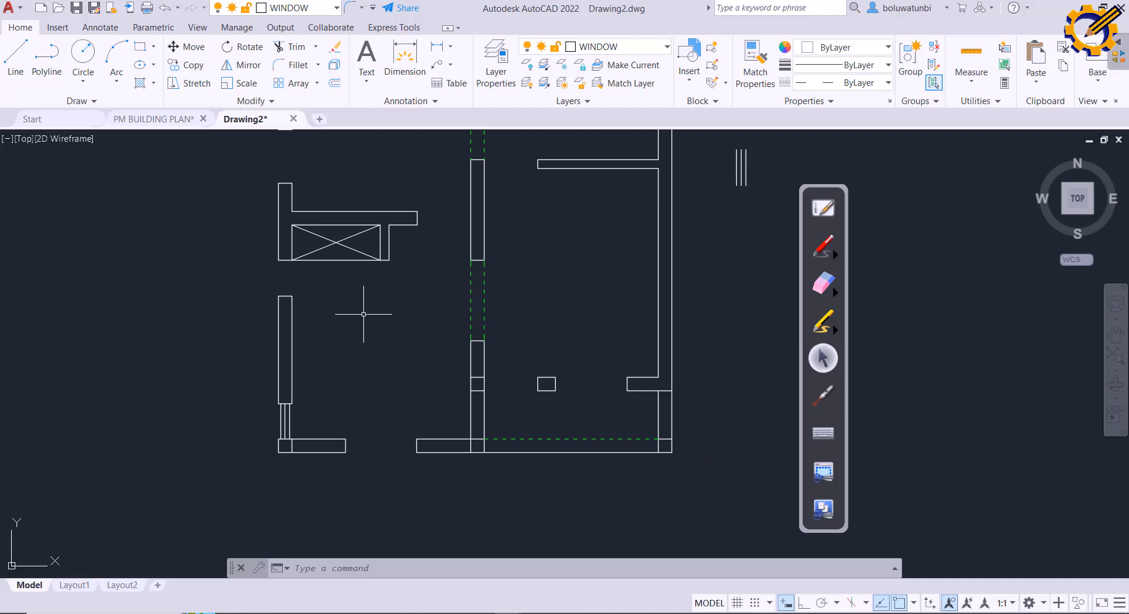
key("ctrl+v")
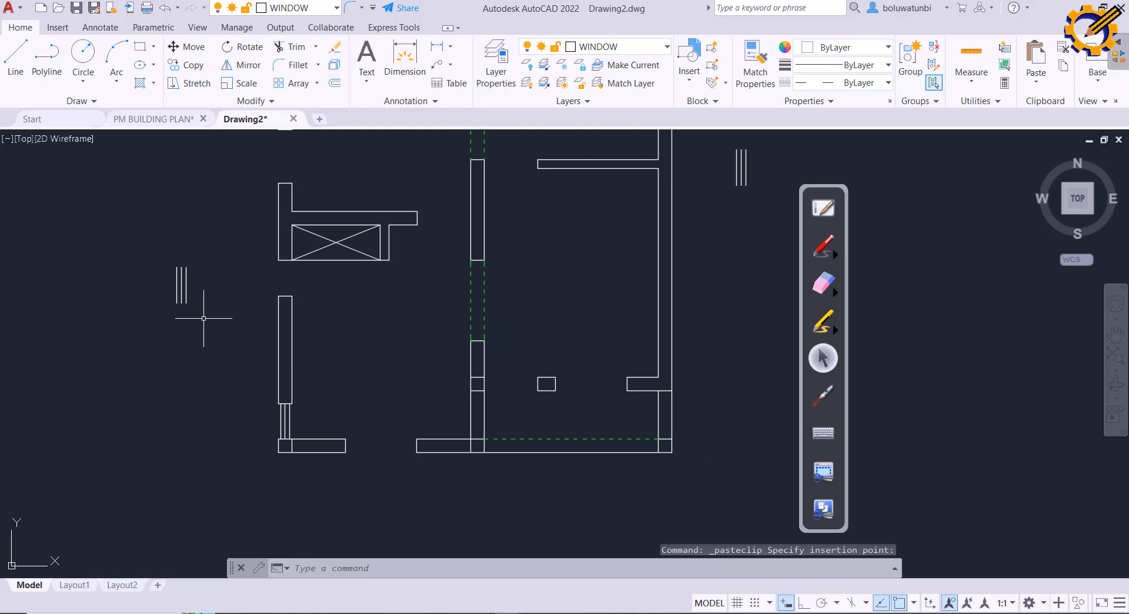
left_click(203, 318)
left_click(201, 322)
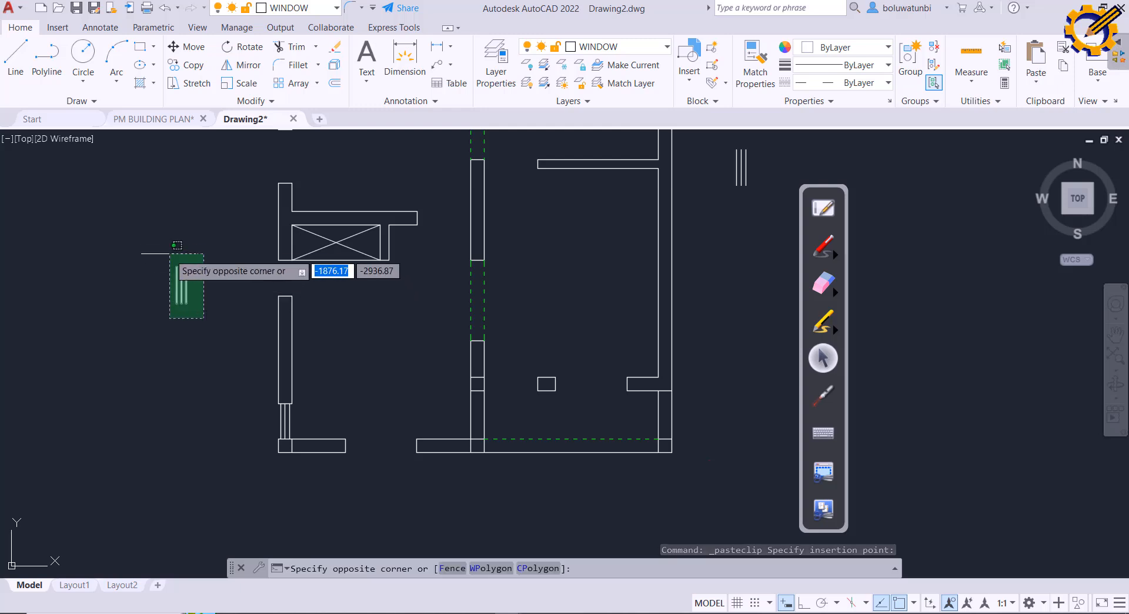
left_click(163, 247)
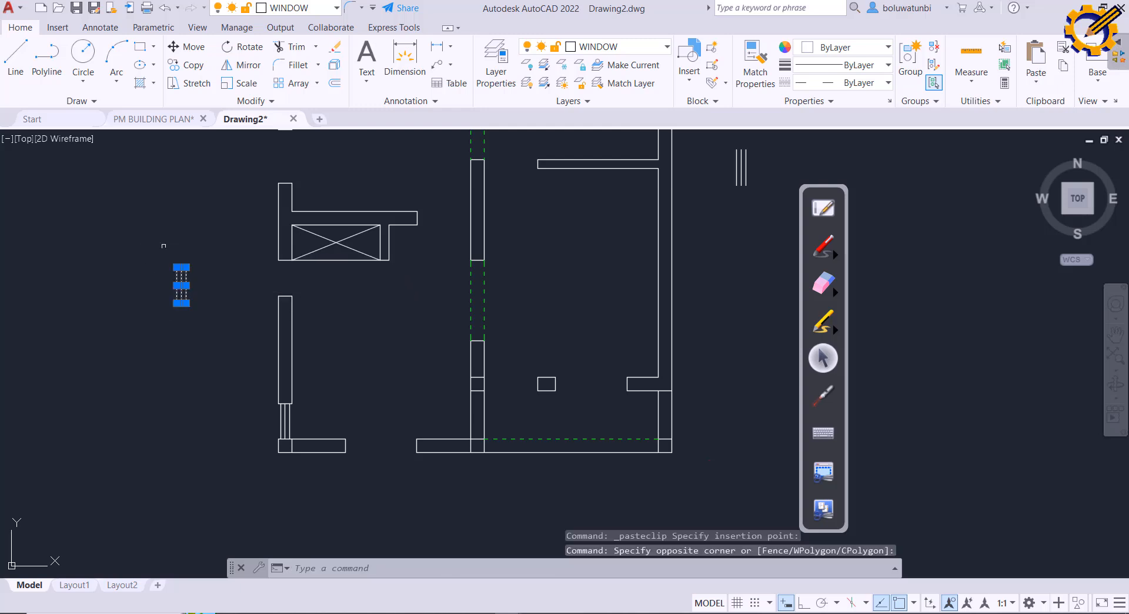
key("Escape")
Step: Delete the two outer lines of the newly pasted window copy, keeping only its middle line
left_click(187, 279)
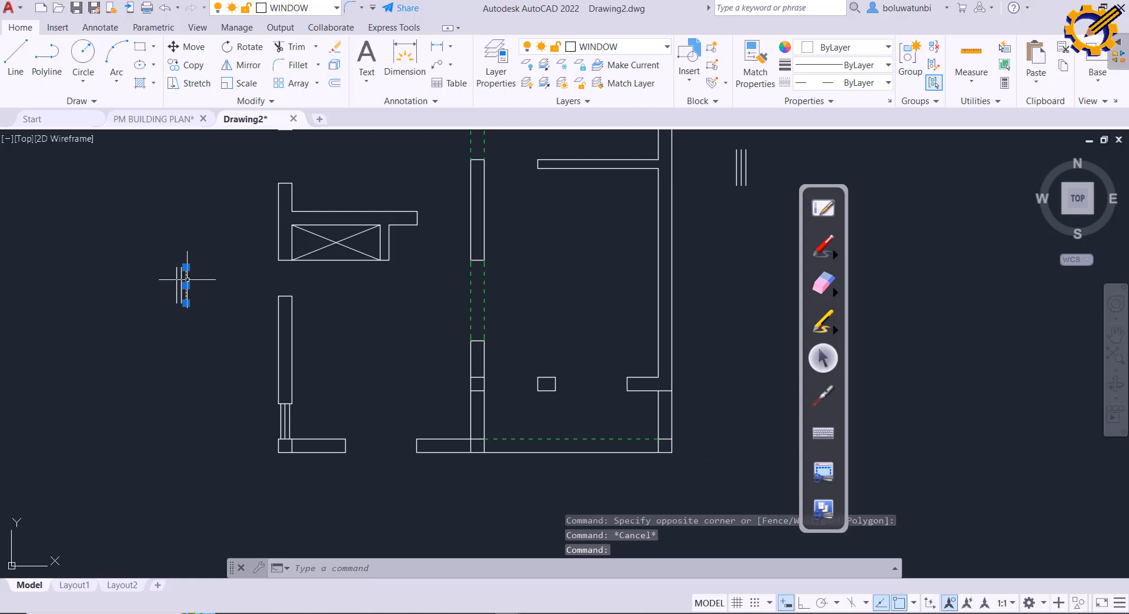
left_click(177, 282)
key("Delete")
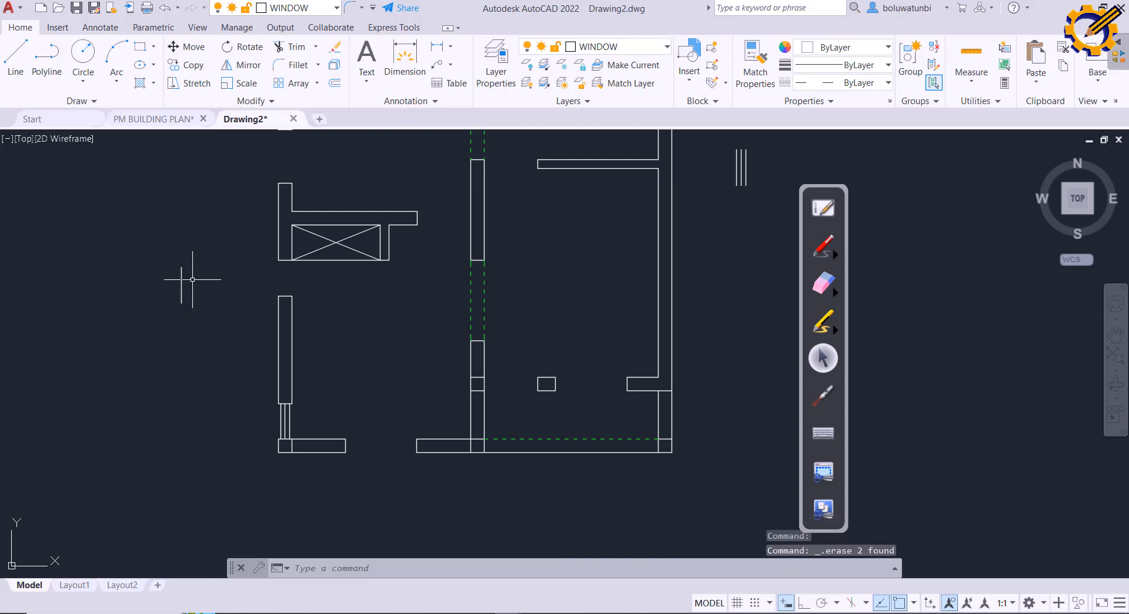
Step: Offset the remaining line by 50 toward the plan to form three parallel window lines
left_click(334, 83)
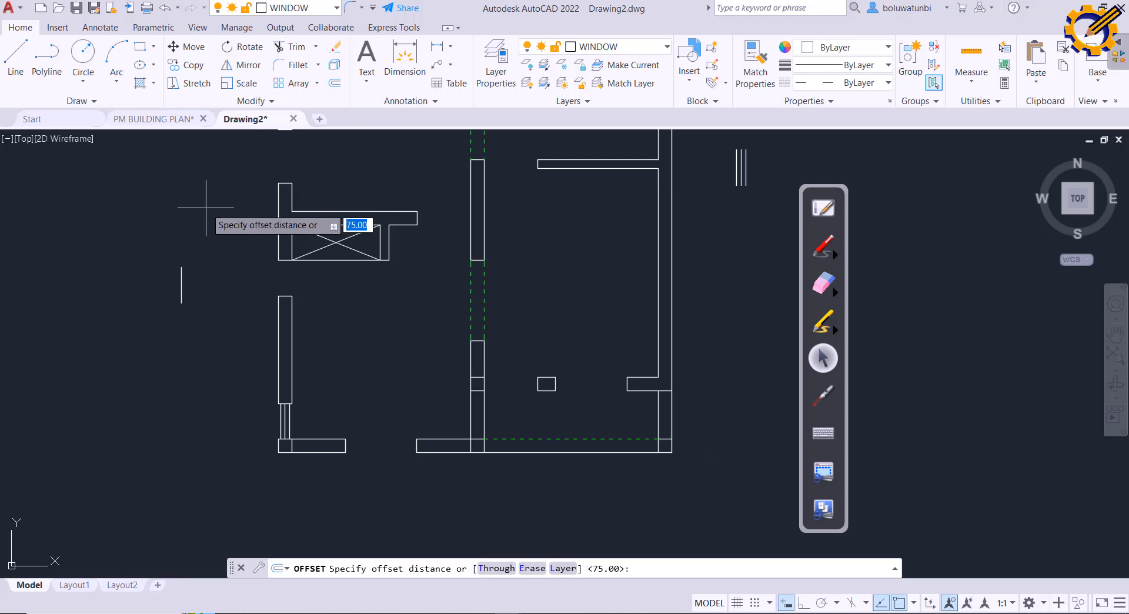
type("50")
key("Return")
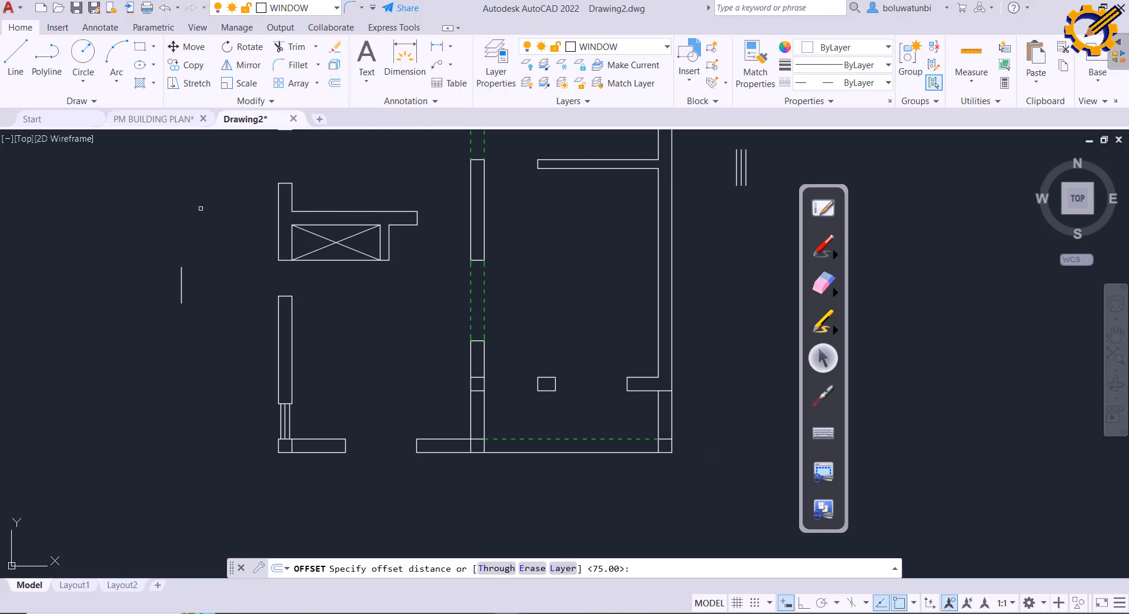
left_click(183, 277)
left_click(210, 275)
key("Escape")
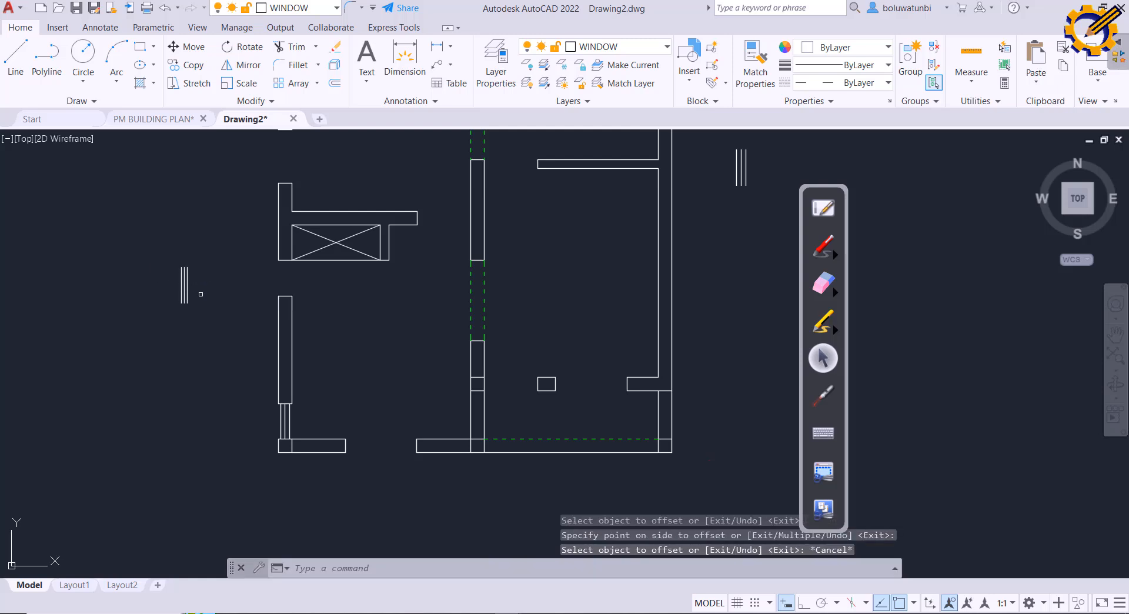
Step: Move the 50-spaced window from its middle line's upper end to the wall-end midpoint below the crossed rectangle
left_click(199, 306)
left_click(147, 244)
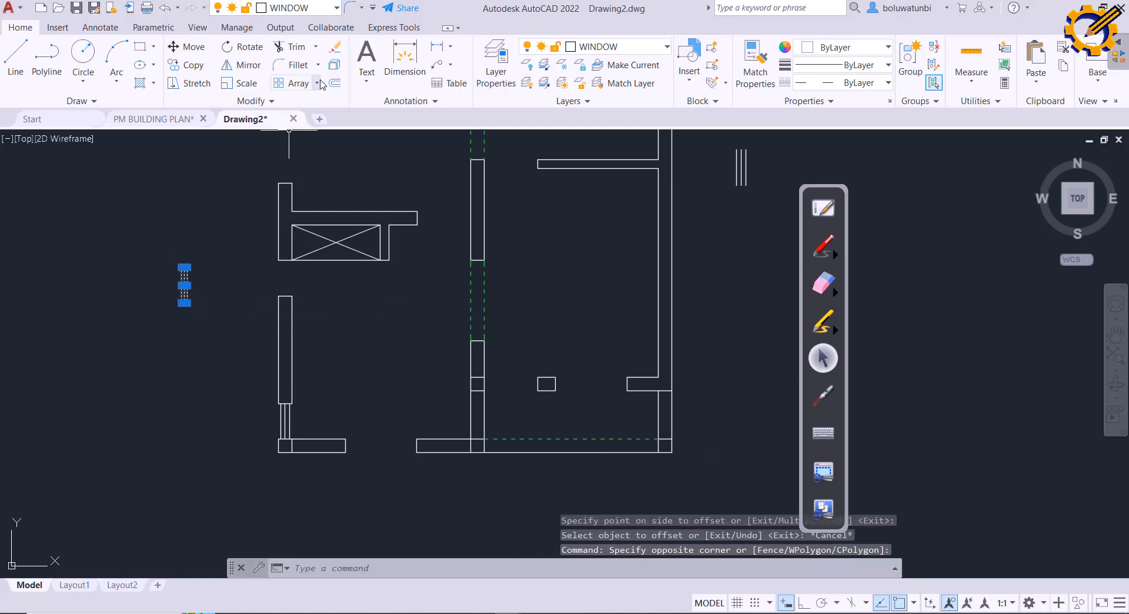
left_click(192, 47)
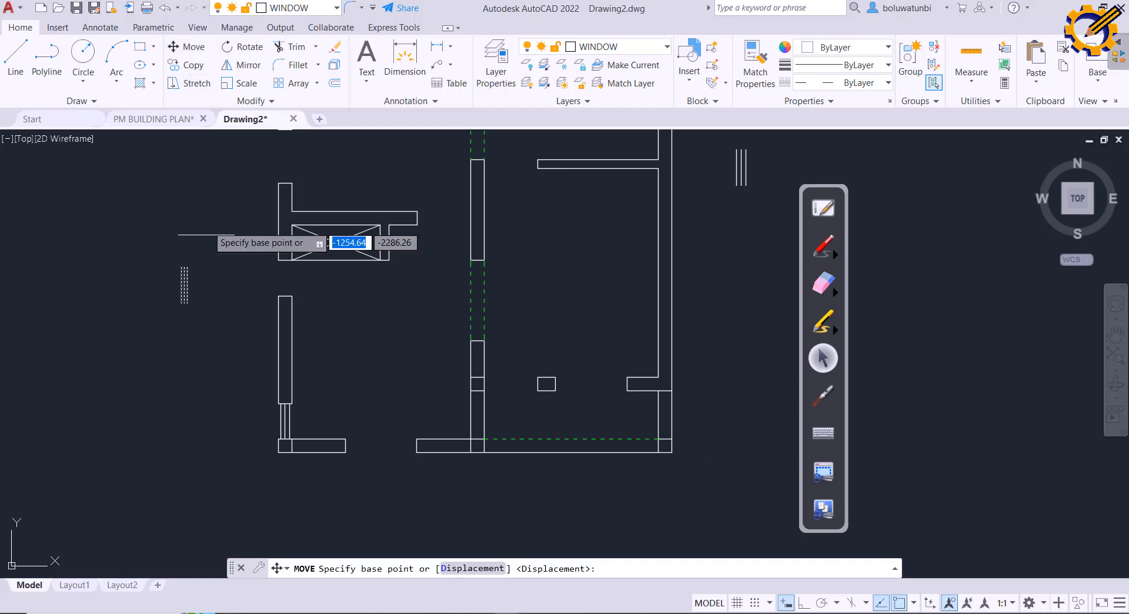
scroll(194, 258, "up", 2)
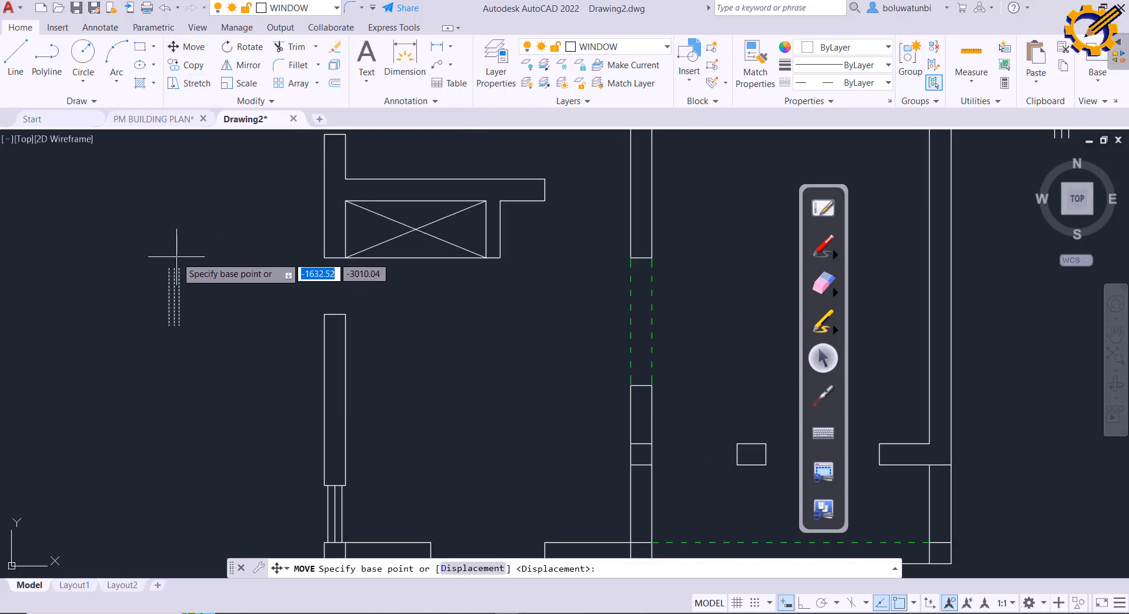
left_click(174, 268)
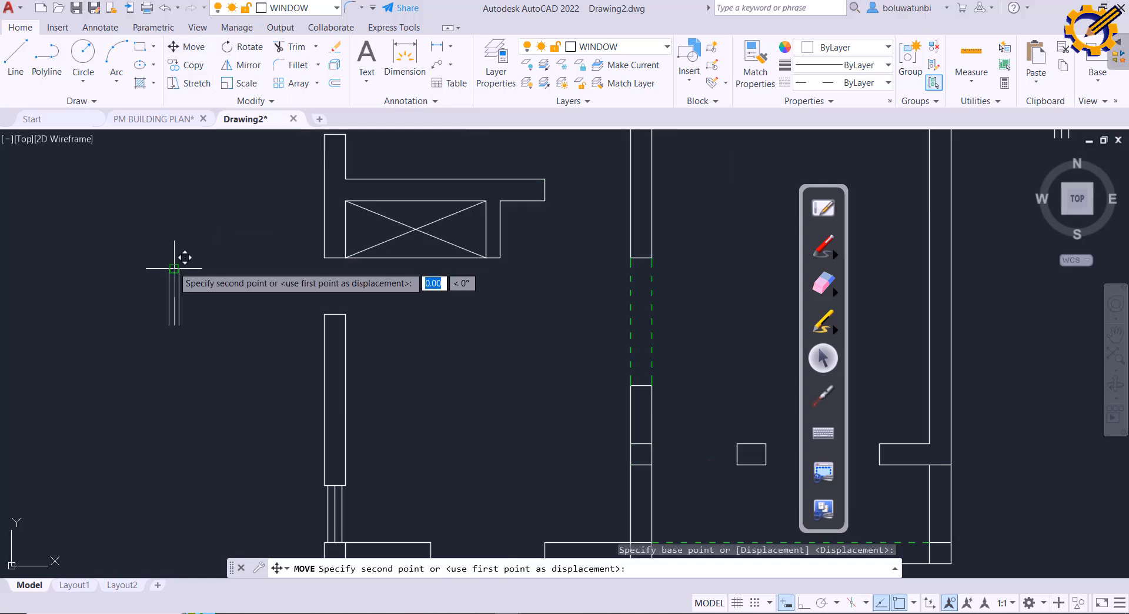
left_click(334, 257)
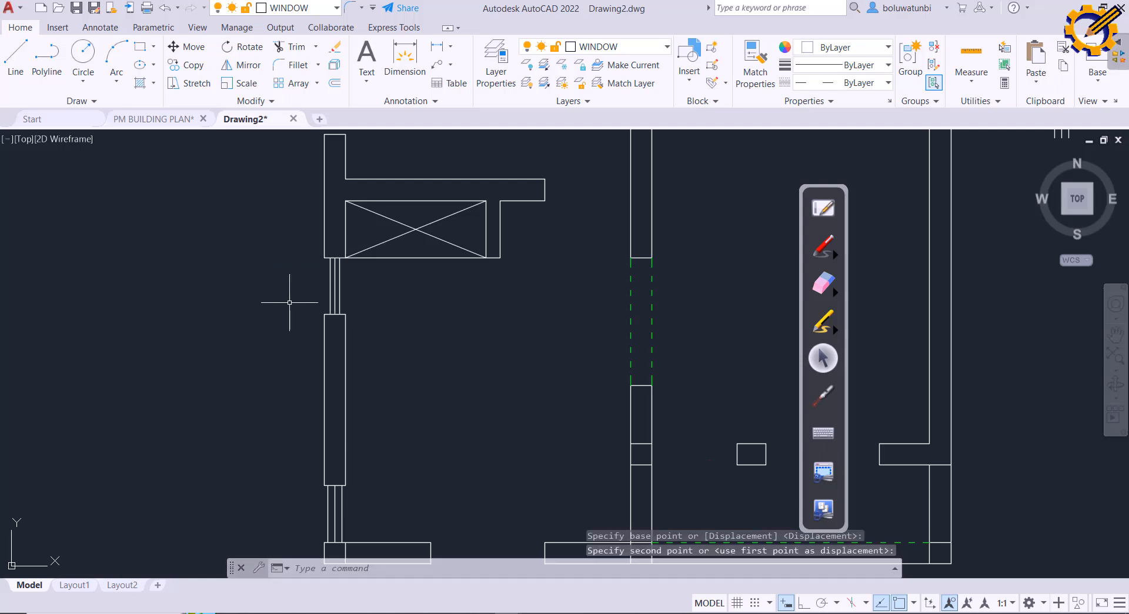
Step: Copy the 50-spaced window below the crossed rectangle and paste it outside the plan, beside the left exterior wall
middle_click_drag(292, 301, 285, 286)
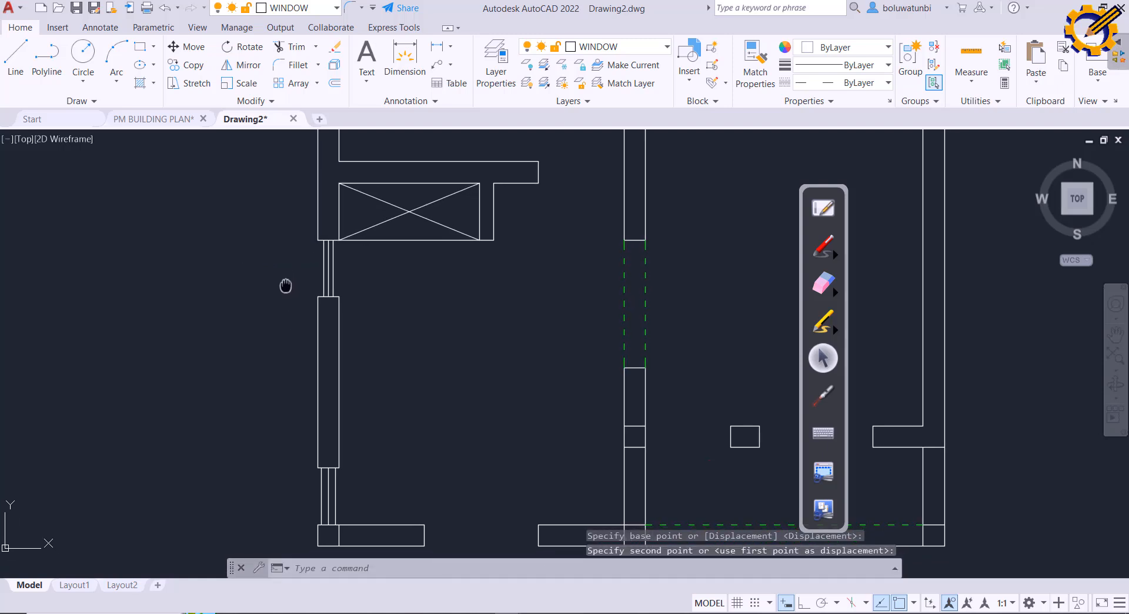
scroll(285, 286, "down", 2)
left_click(275, 222)
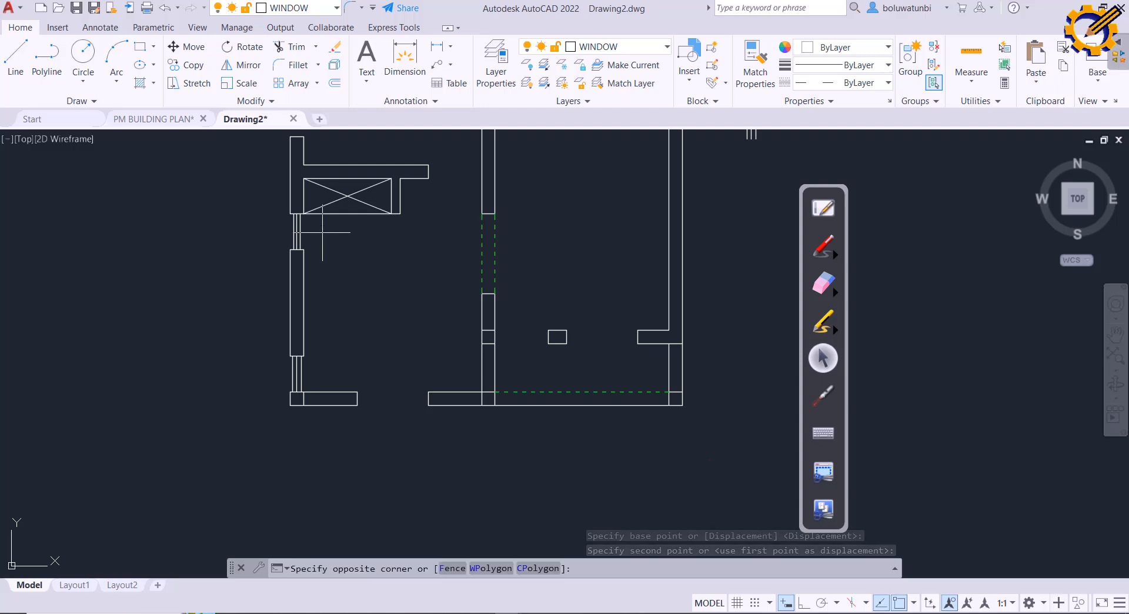
left_click(273, 231)
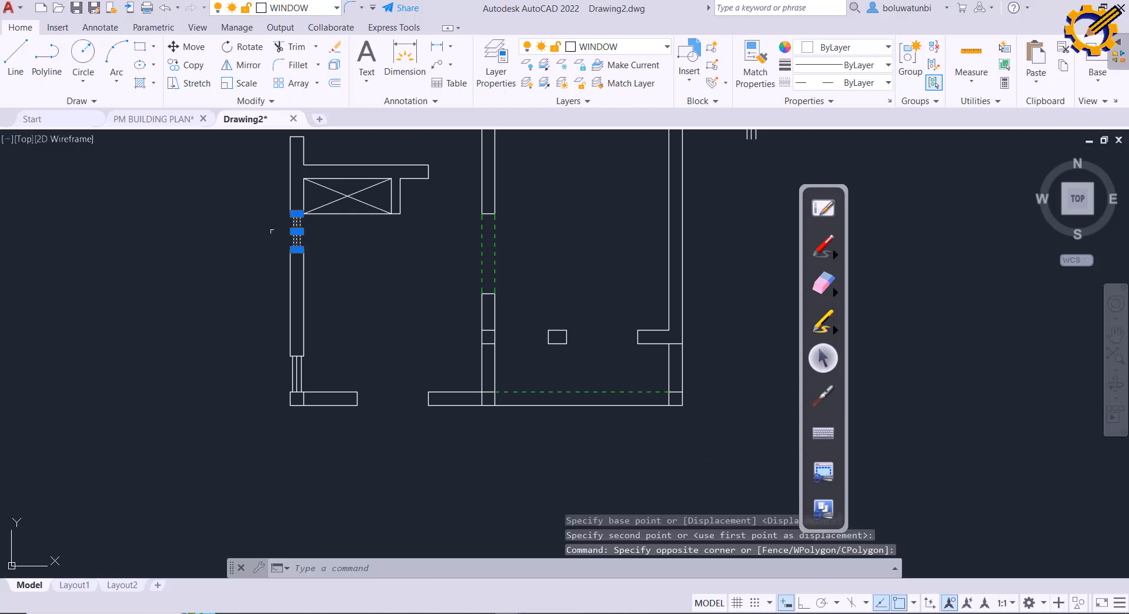
key("ctrl+c")
key("ctrl+v")
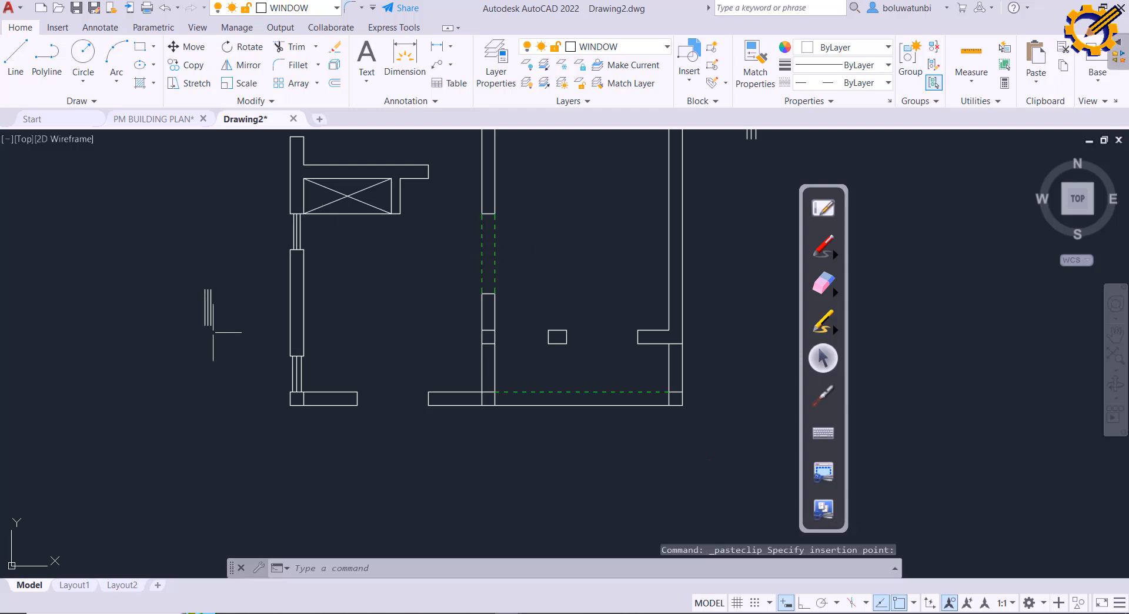
Step: Delete the three old window lines in the lowest opening of the left exterior wall
left_click(329, 379)
left_click(265, 371)
key("Delete")
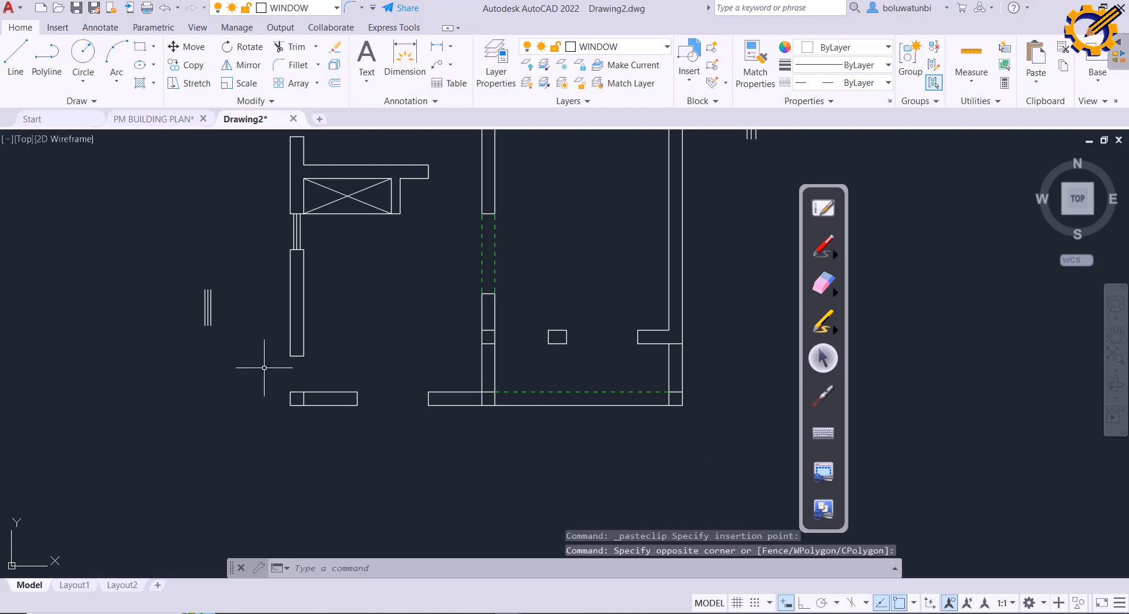
Step: Move the pasted window from its middle line's upper end to the wall-end midpoint above the left wall's lowest opening
left_click(230, 331)
left_click(162, 250)
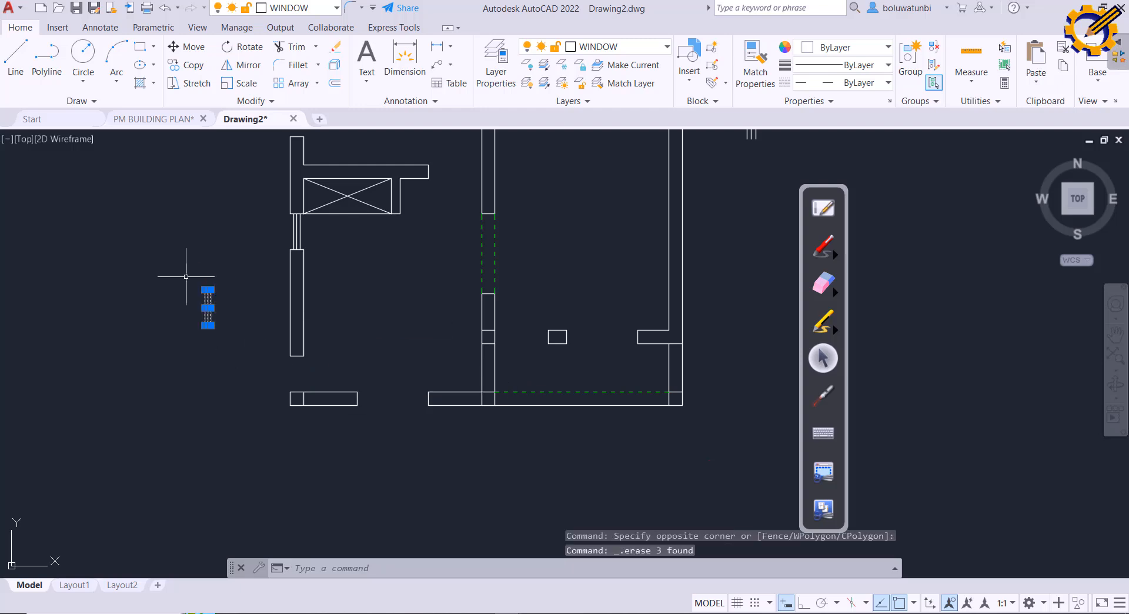
left_click(187, 47)
scroll(214, 239, "up", 3)
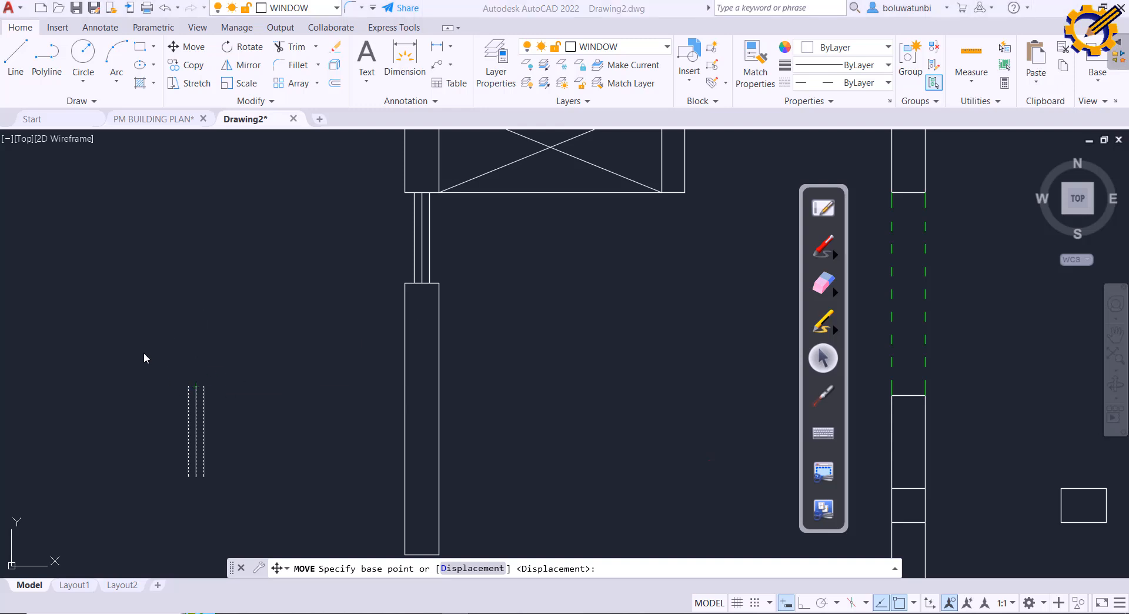
scroll(245, 337, "down", 4)
scroll(240, 259, "up", 2)
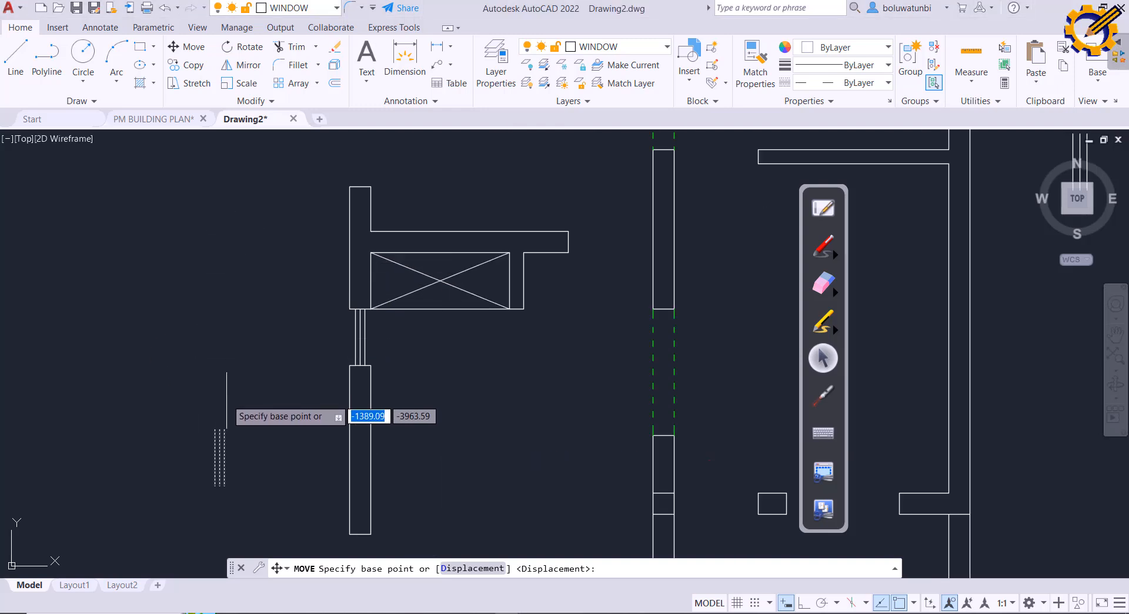
left_click(219, 429)
middle_click_drag(298, 385, 275, 150)
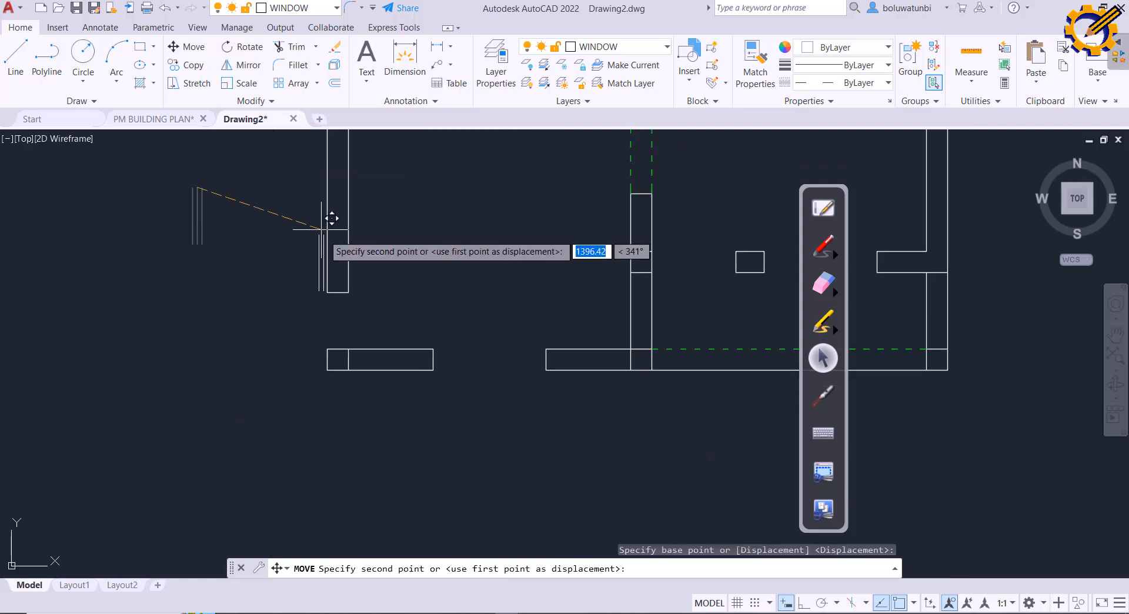
left_click(335, 292)
scroll(430, 268, "down", 2)
middle_click_drag(424, 278, 396, 351)
left_click(375, 613)
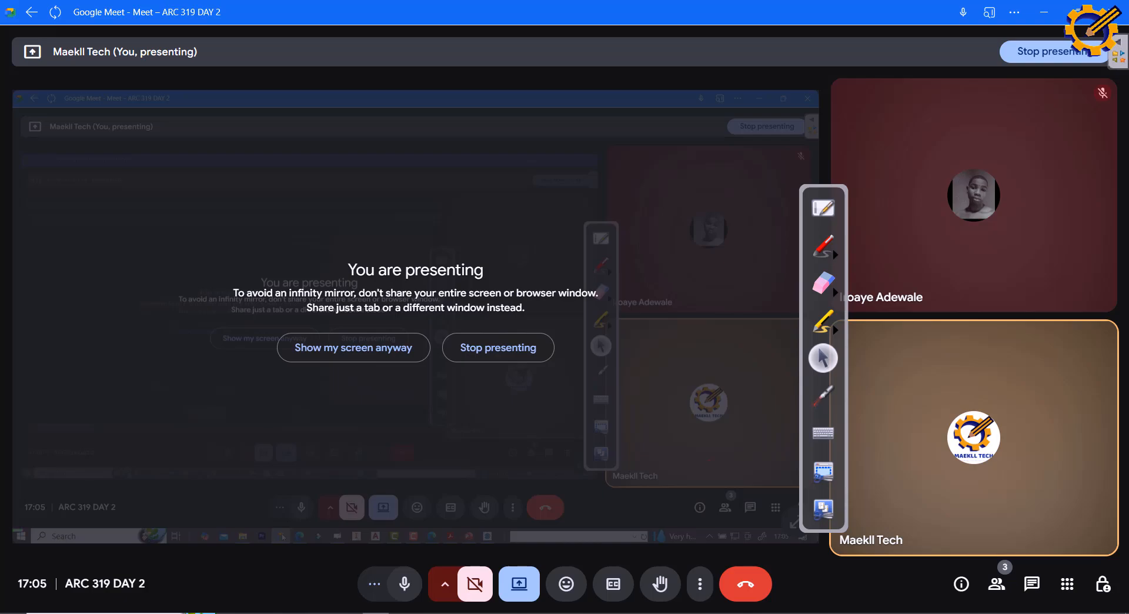
left_click(379, 613)
Step: Paste another window copy and move it by its middle line's upper end to the wall-end midpoint above the left wall's uppermost opening
middle_click_drag(432, 361, 424, 513)
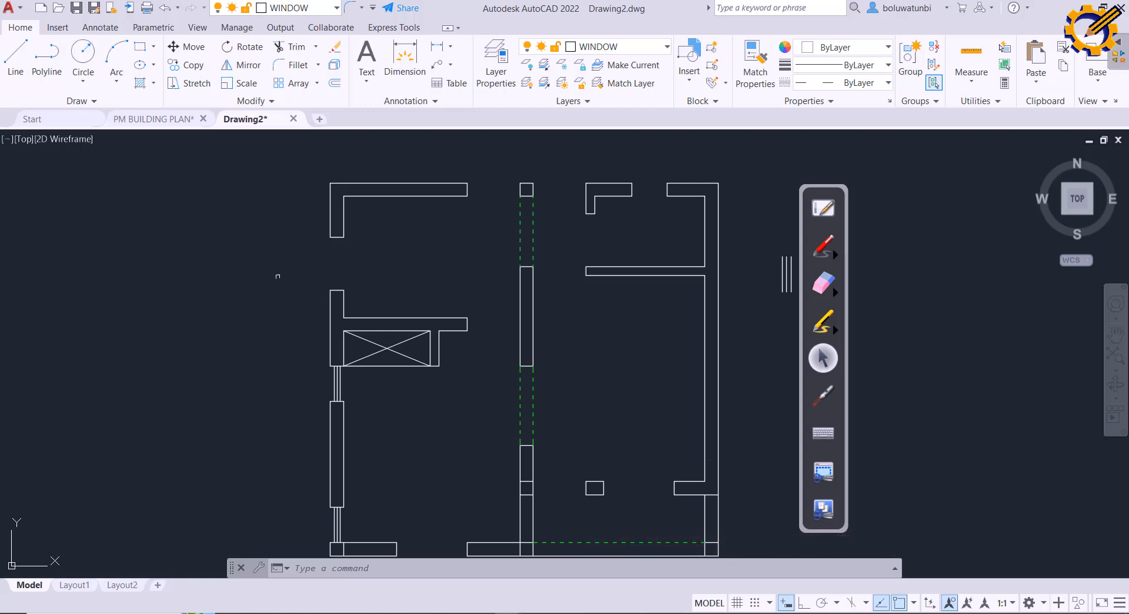
key("ctrl+v")
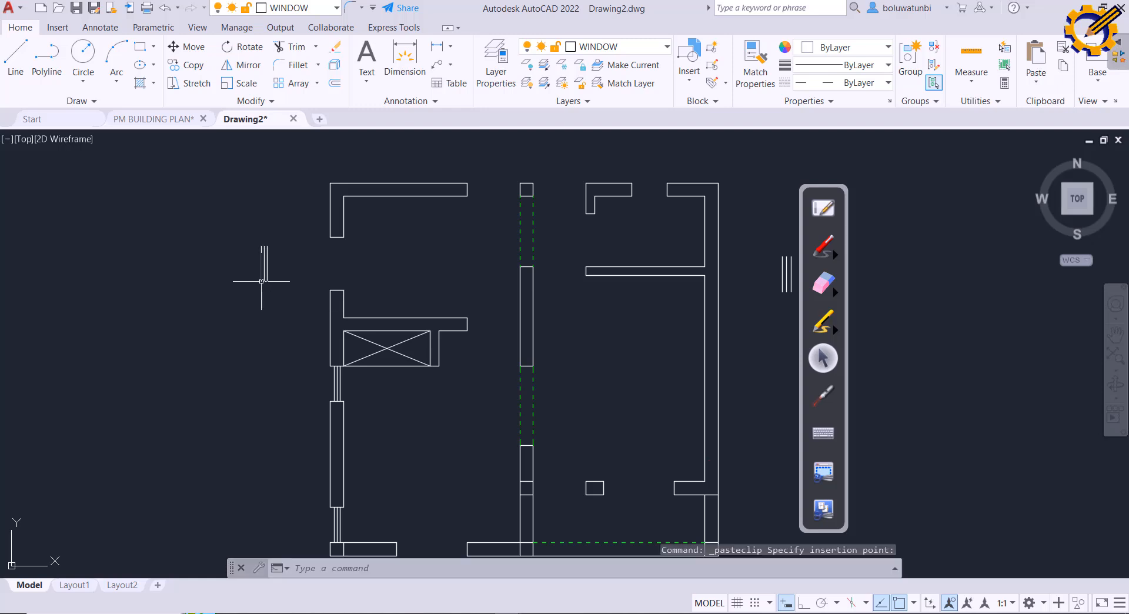
left_click(276, 286)
left_click(246, 257)
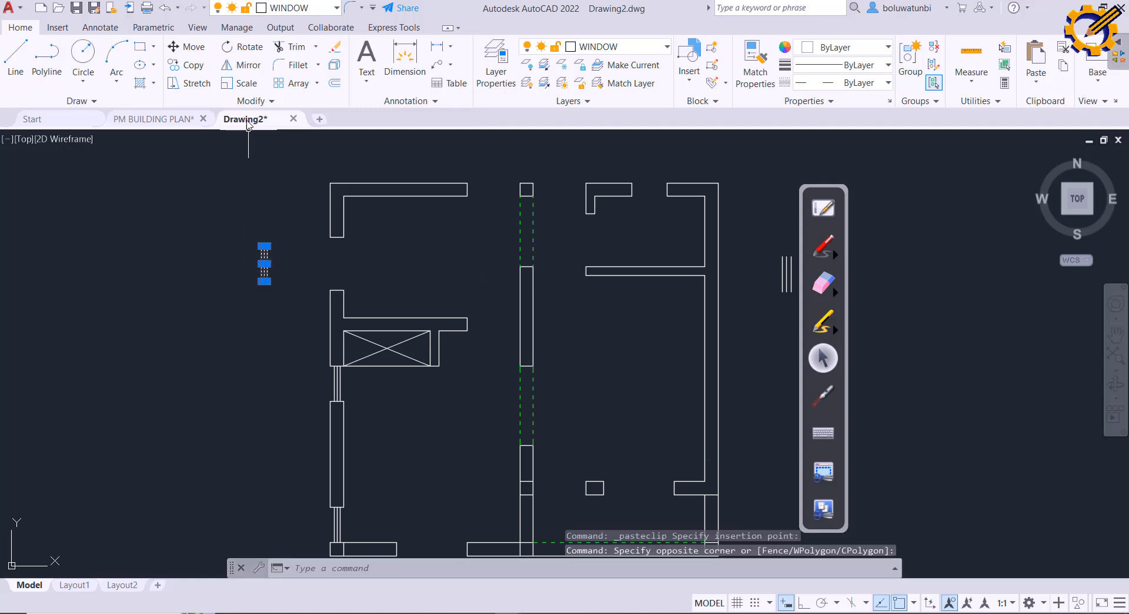
left_click(187, 47)
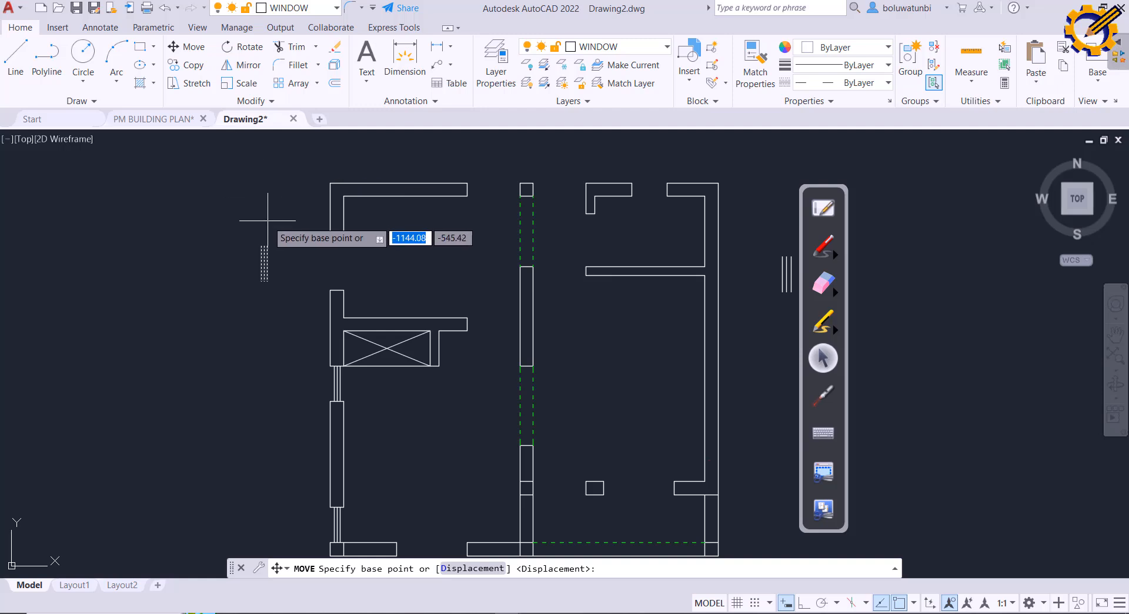
scroll(268, 221, "up", 2)
left_click(260, 259)
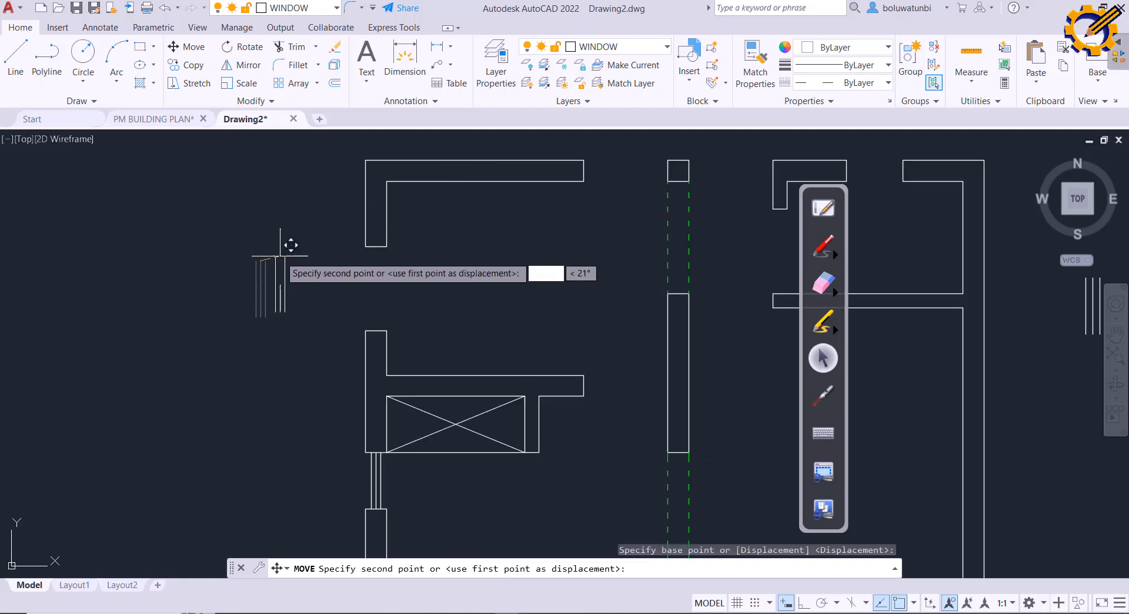
left_click(376, 245)
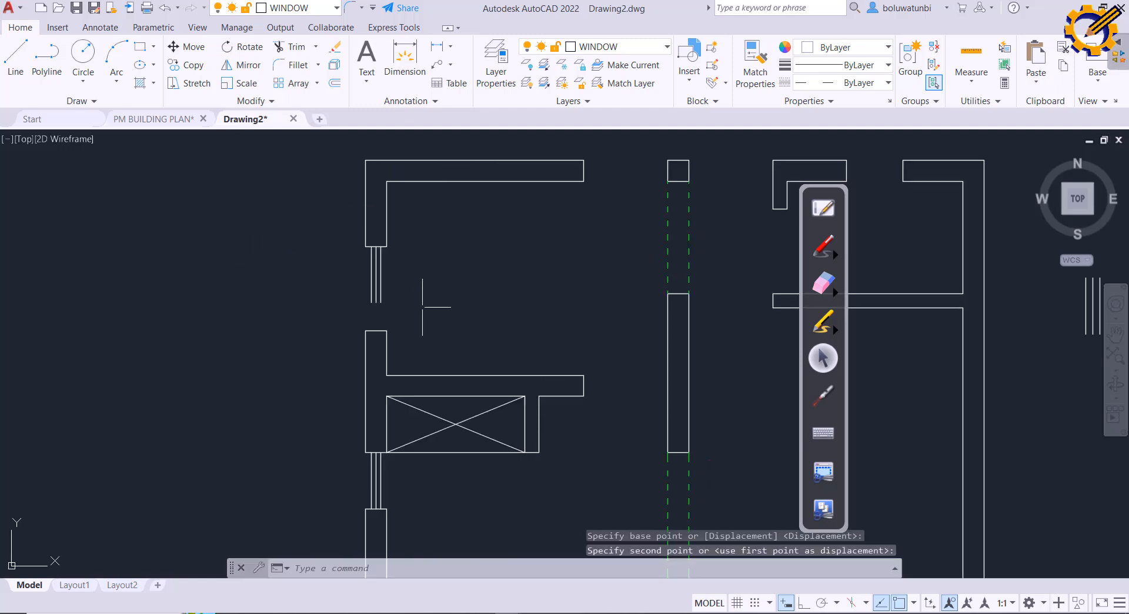
left_click(379, 613)
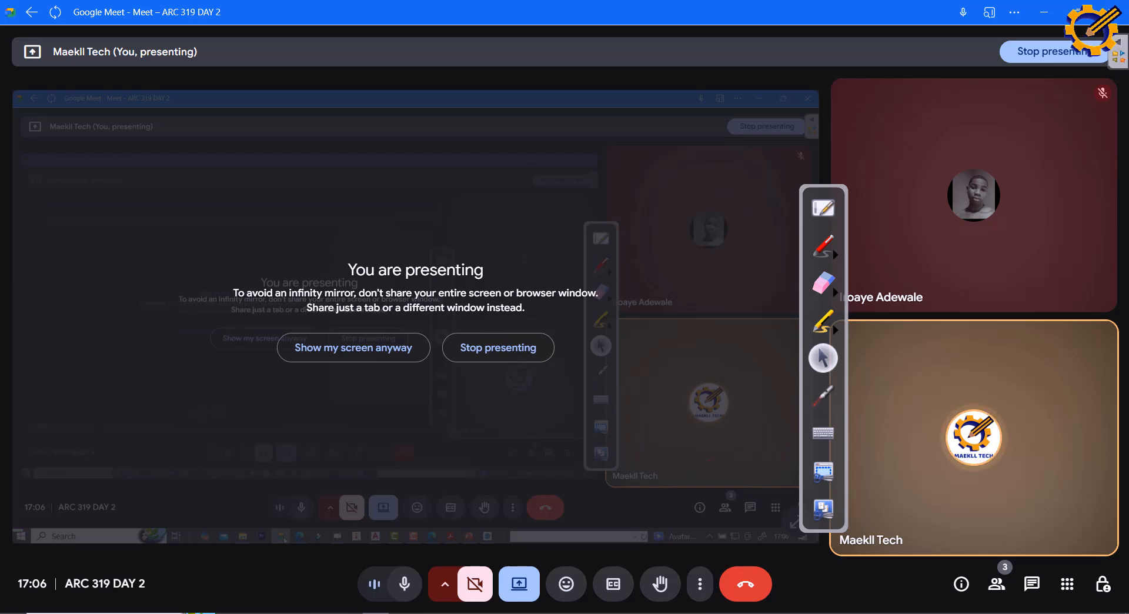
left_click(380, 613)
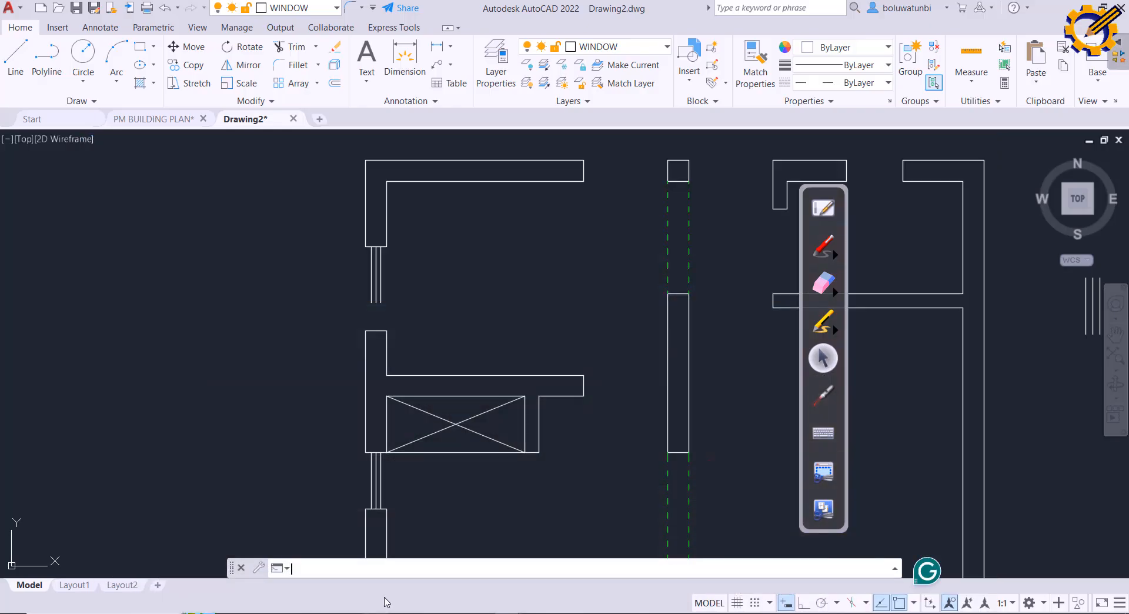
Step: Extend the three window lines in the left wall's uppermost opening down to the lower wall end
left_click(317, 47)
left_click(291, 102)
left_click(336, 285)
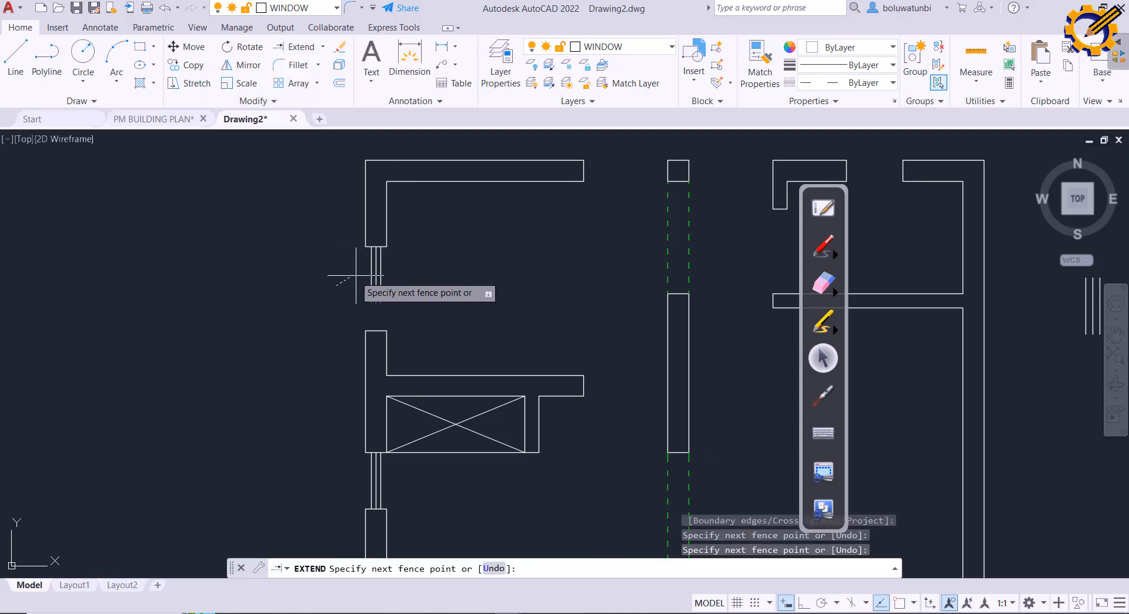
key("Return")
scroll(416, 275, "down", 2)
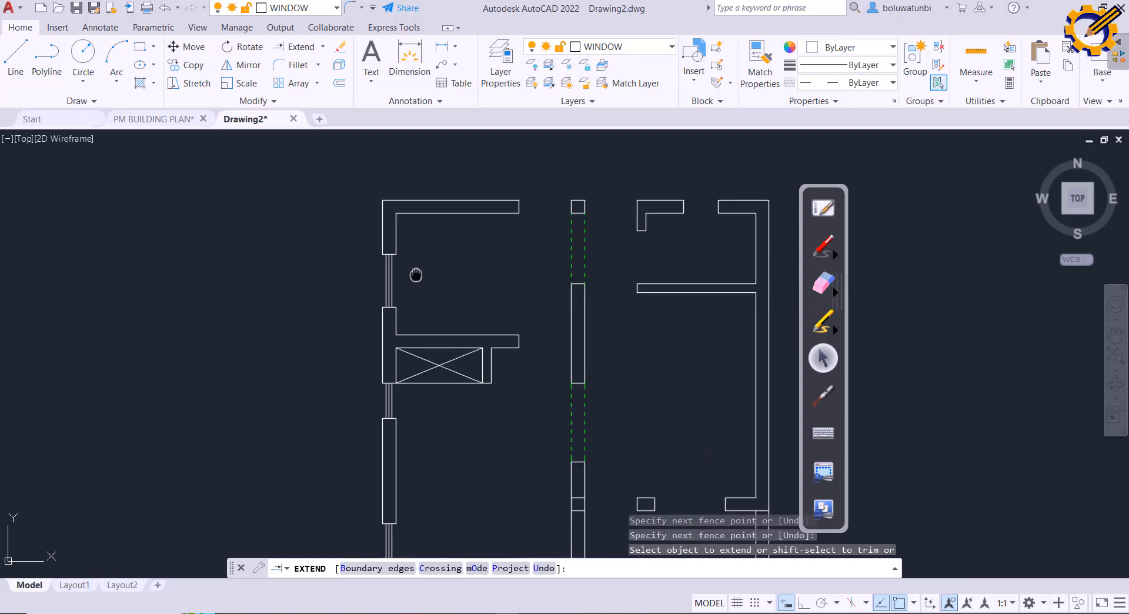
mouse_move(416, 274)
middle_mouse_down()
mouse_move(330, 219)
mouse_move(325, 244)
mouse_move(282, 214)
middle_mouse_up()
middle_click_drag(333, 356, 336, 249)
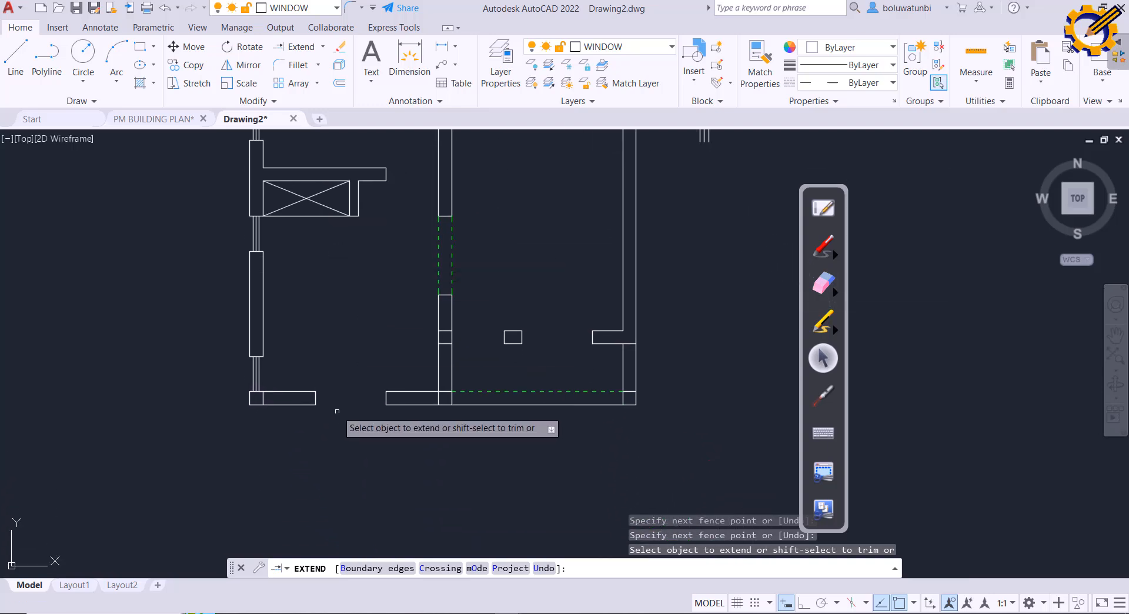
key("Escape")
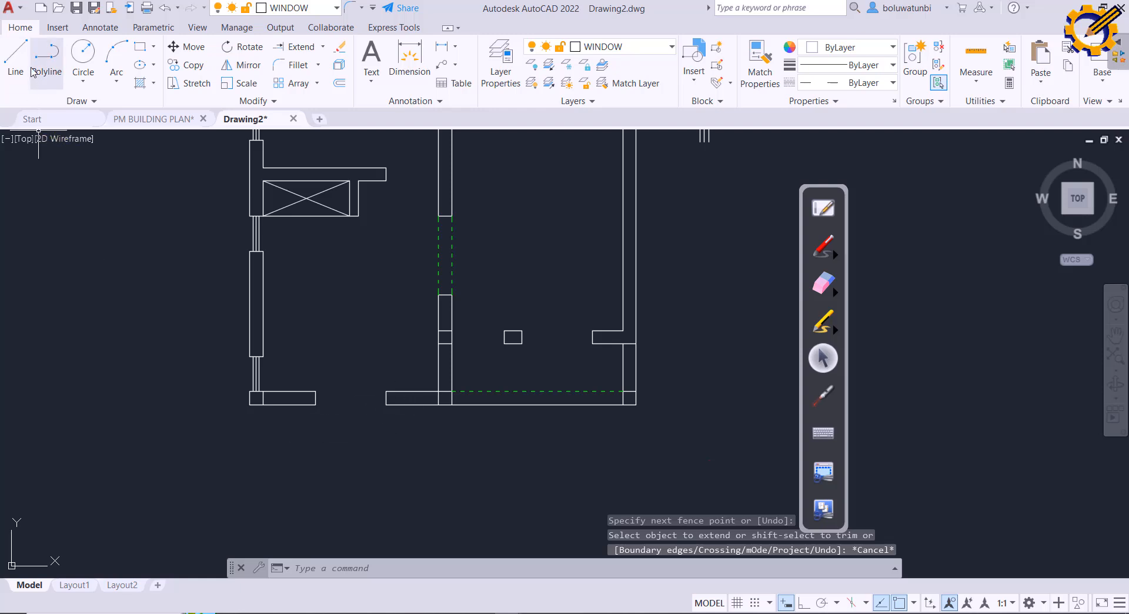
Step: Paste another copy of the three window lines below the plan, under the bottom exterior wall
mouse_move(149, 191)
middle_mouse_down()
mouse_move(197, 270)
mouse_move(179, 257)
mouse_move(184, 209)
middle_mouse_up()
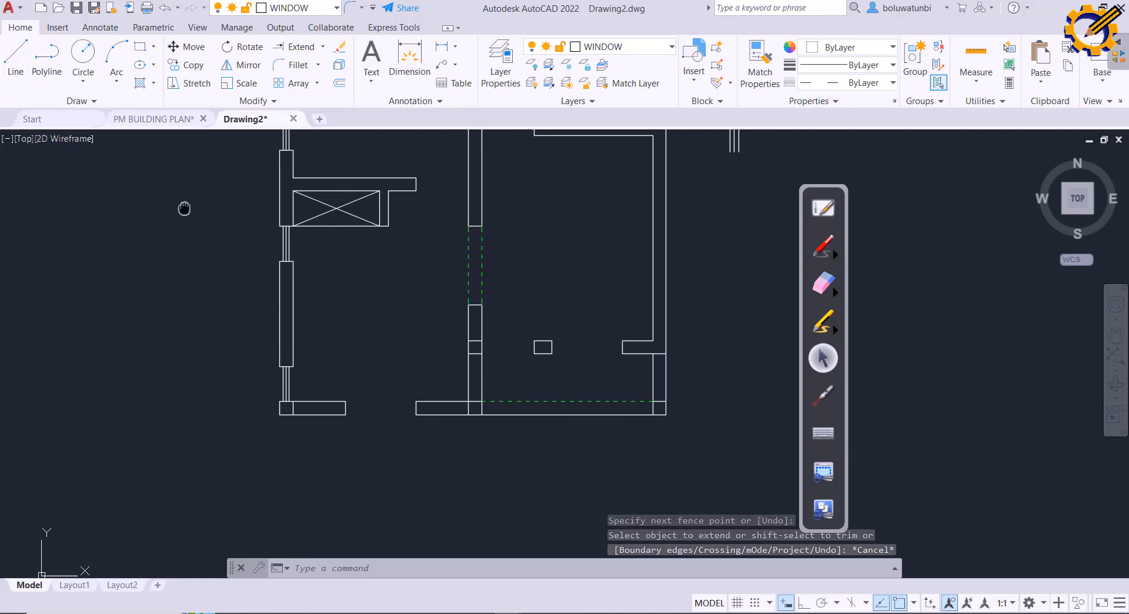
middle_click_drag(255, 402, 213, 290)
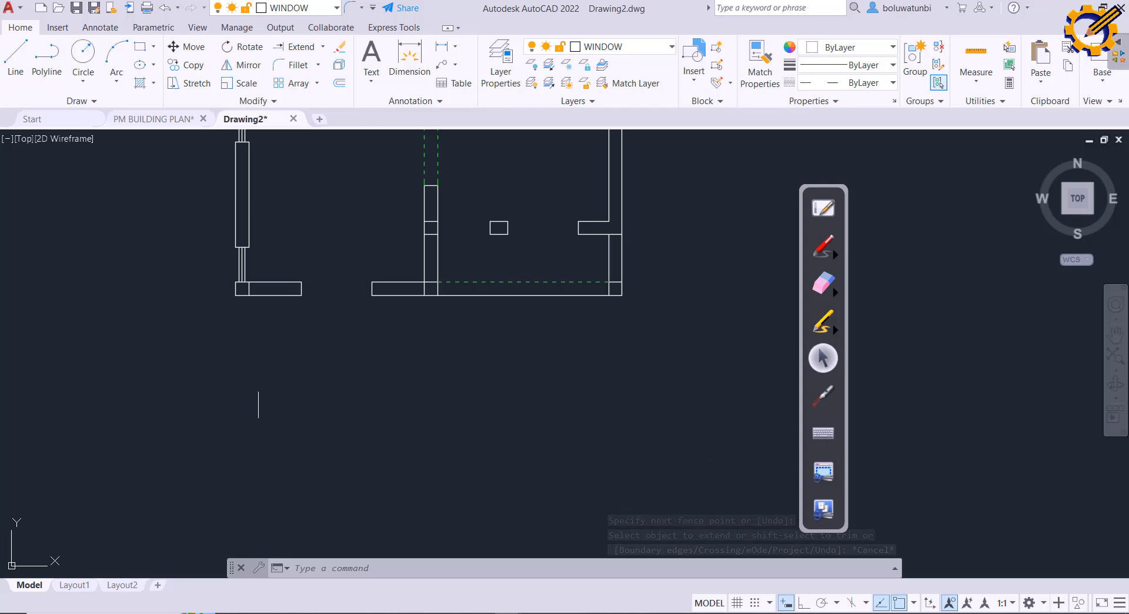
key("ctrl+v")
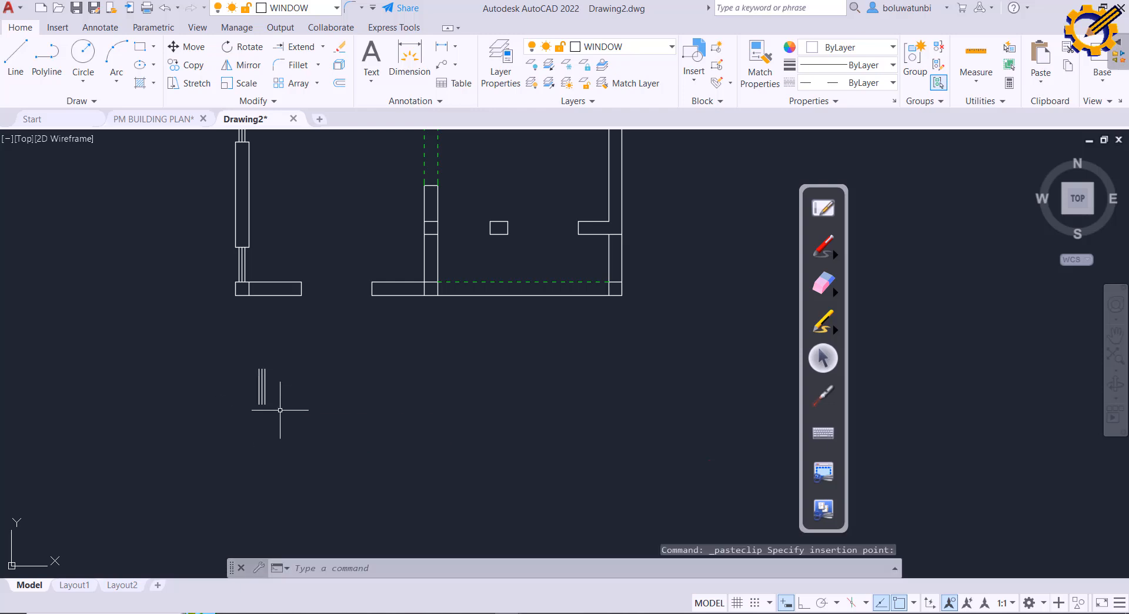
mouse_move(280, 409)
middle_mouse_down()
mouse_move(327, 461)
mouse_move(360, 540)
mouse_move(349, 518)
middle_mouse_up()
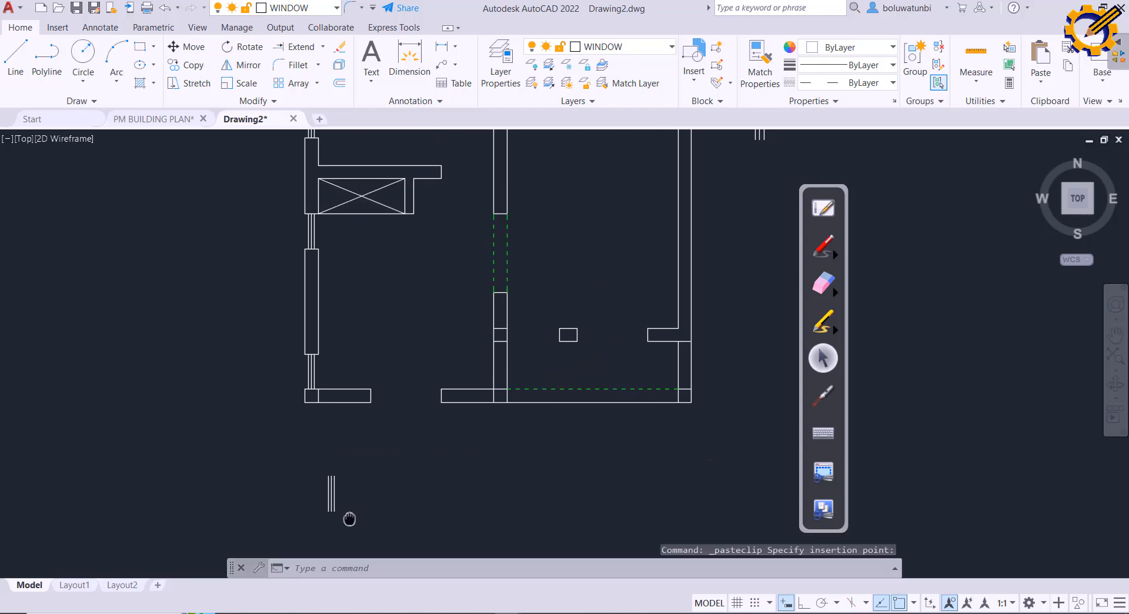
Step: Rotate the window copy below the plan 90 degrees to horizontal about its right line's midpoint, with Ortho on
left_click(349, 518)
left_click(347, 529)
left_click(306, 446)
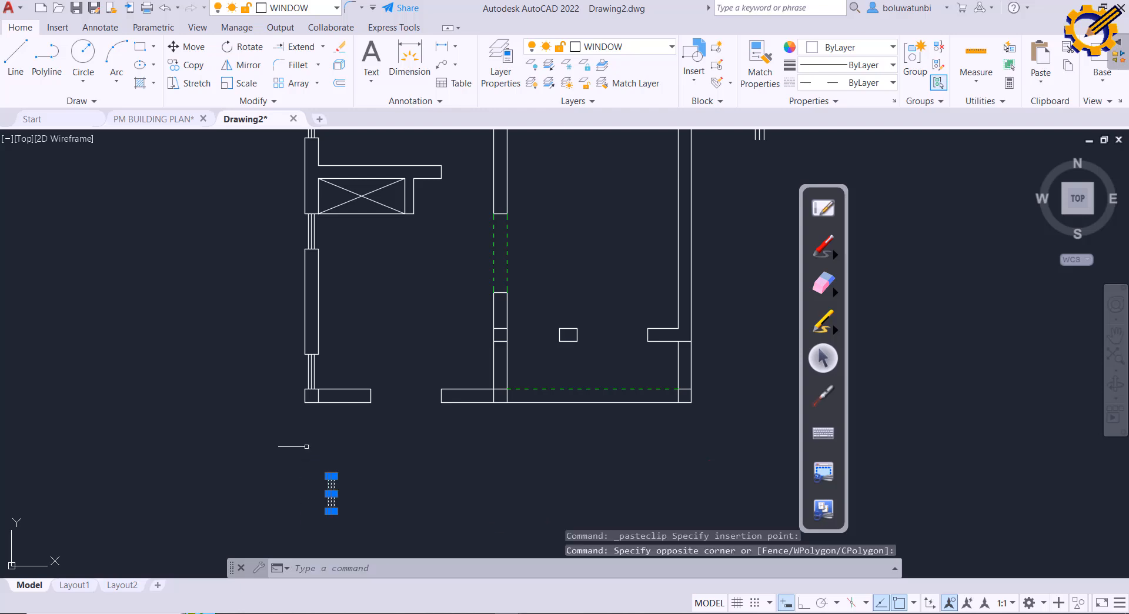
left_click(241, 46)
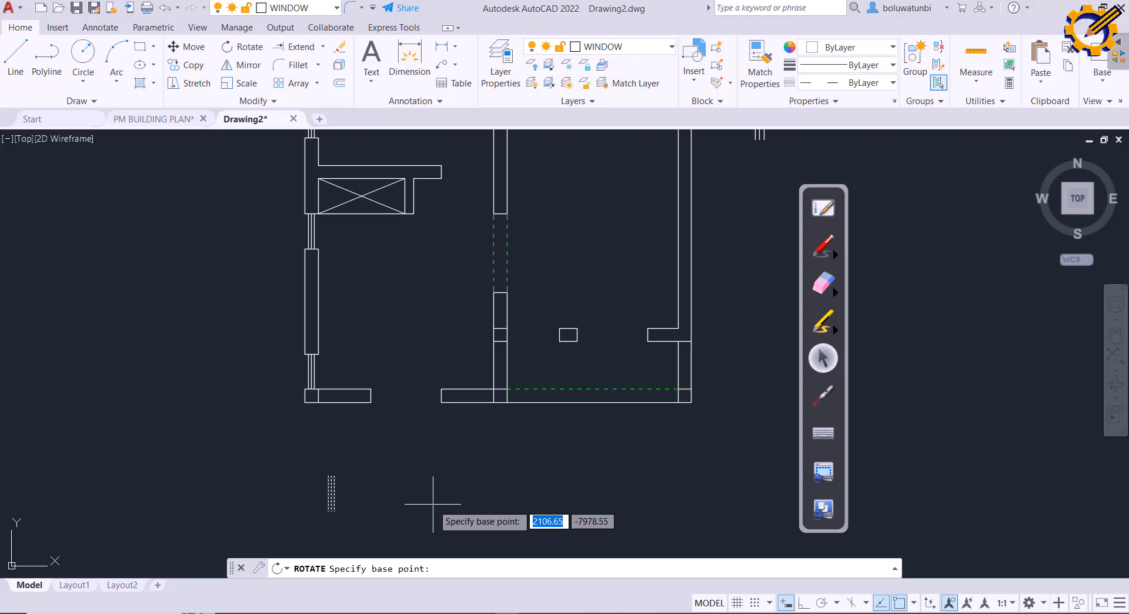
scroll(320, 499, "up", 2)
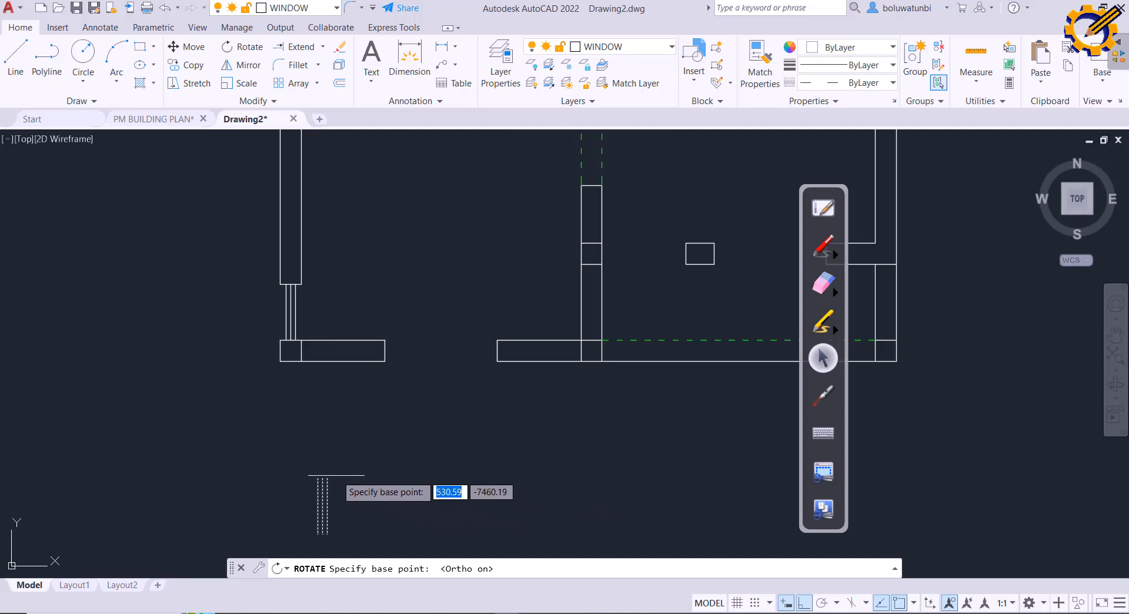
left_click(324, 504)
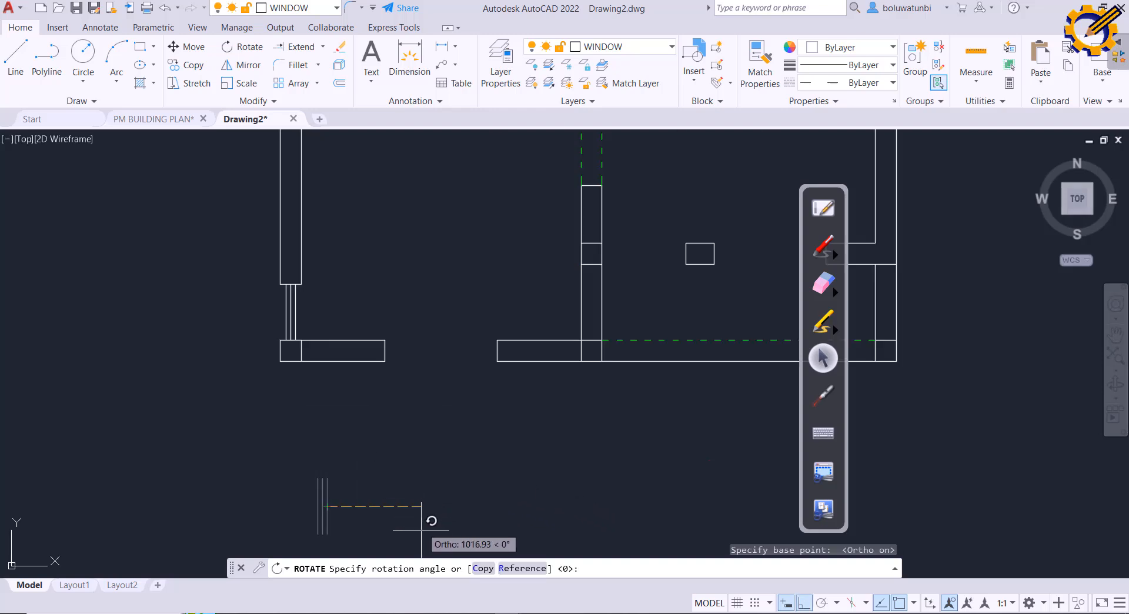
left_click(300, 427)
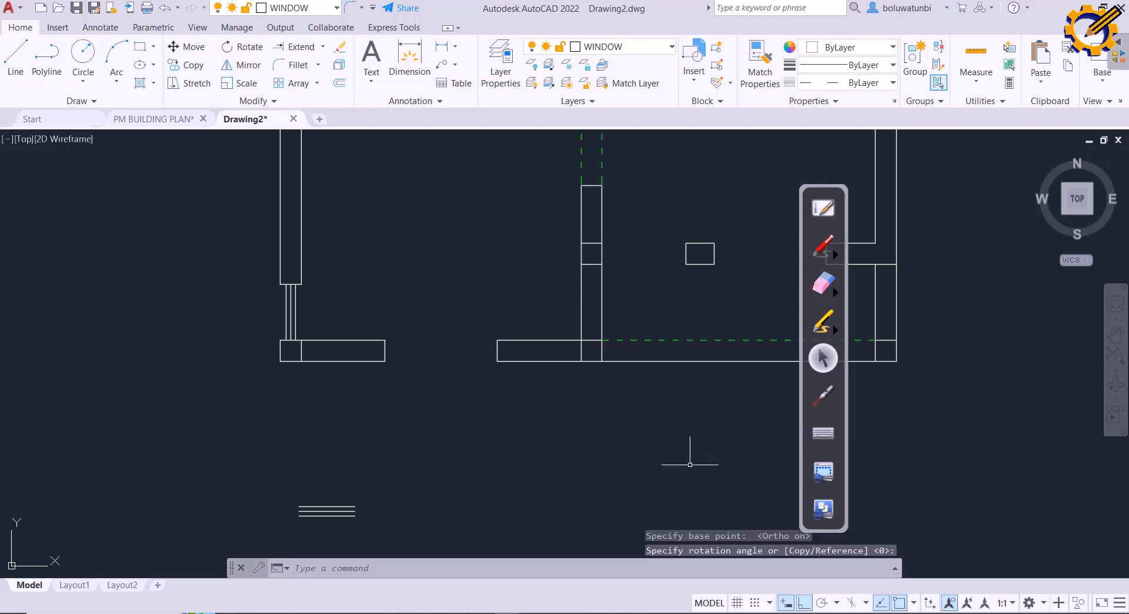
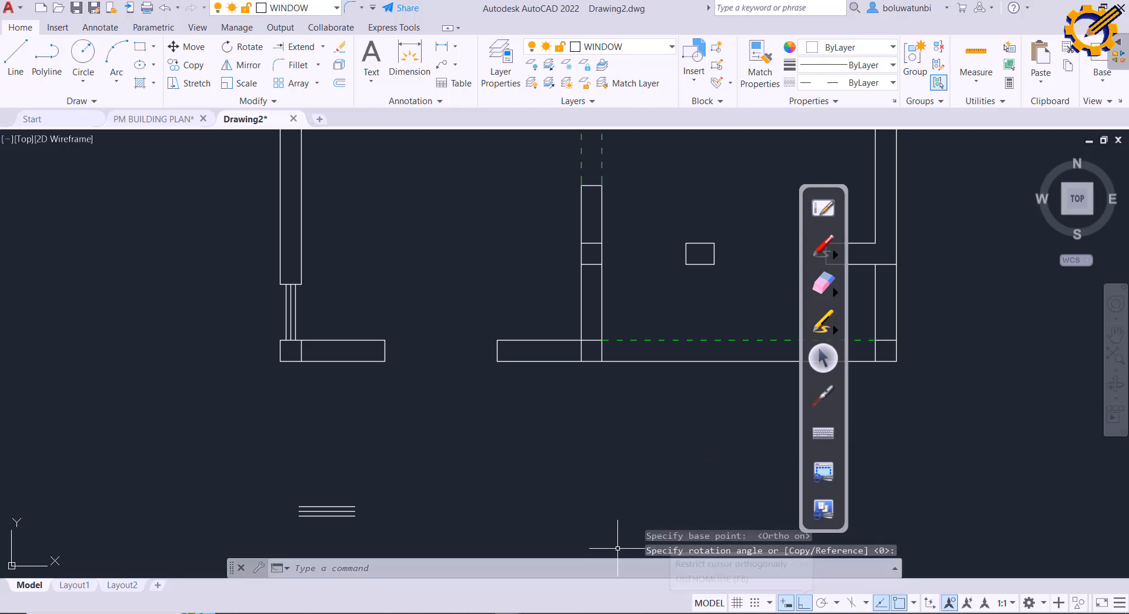
Step: Move the horizontal window copy by its middle line's left end to the wall-end midpoint left of the bottom wall's opening, with Ortho off
left_click(383, 529)
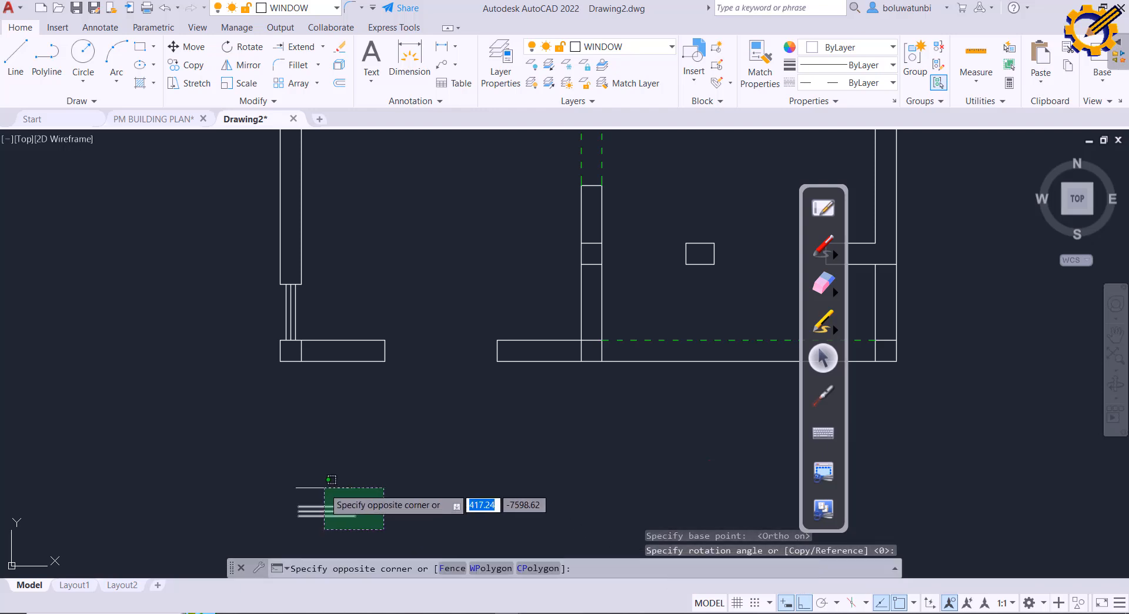
left_click(297, 485)
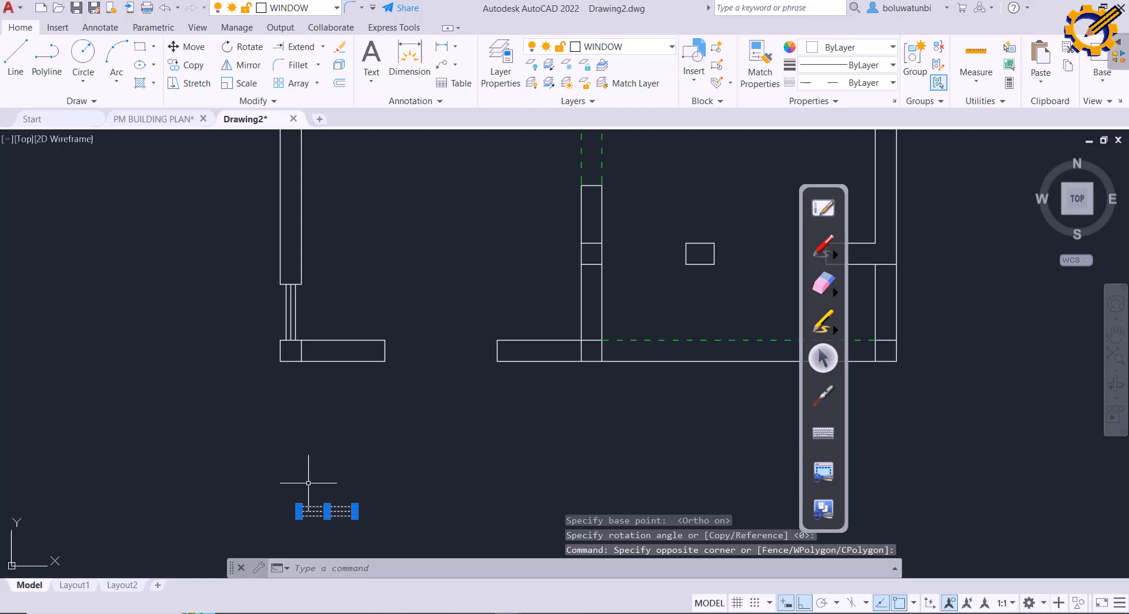
left_click(189, 46)
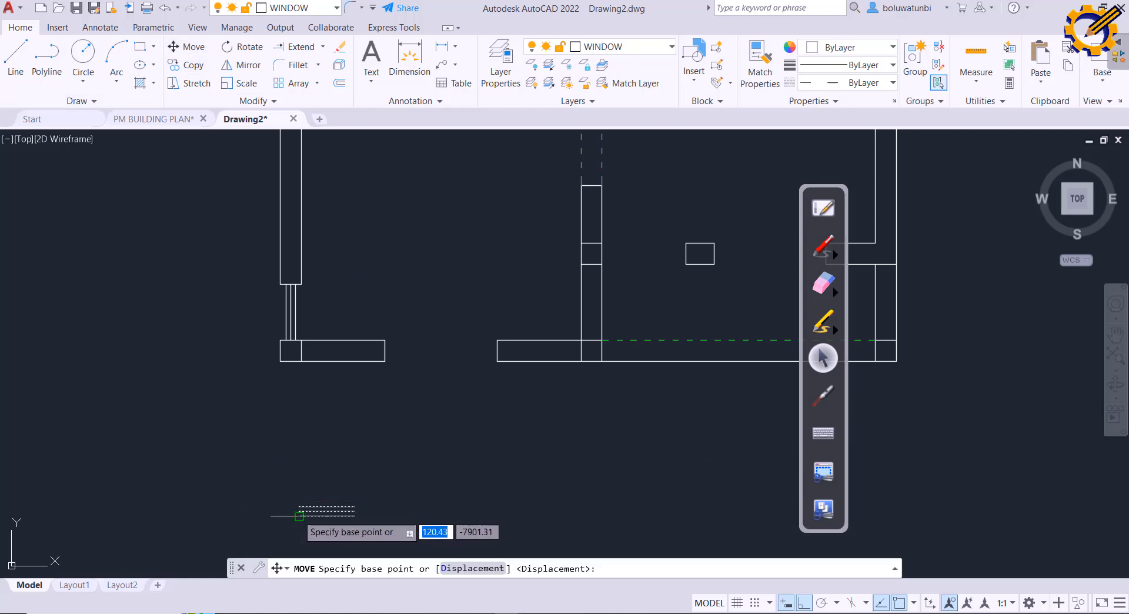
left_click(299, 509)
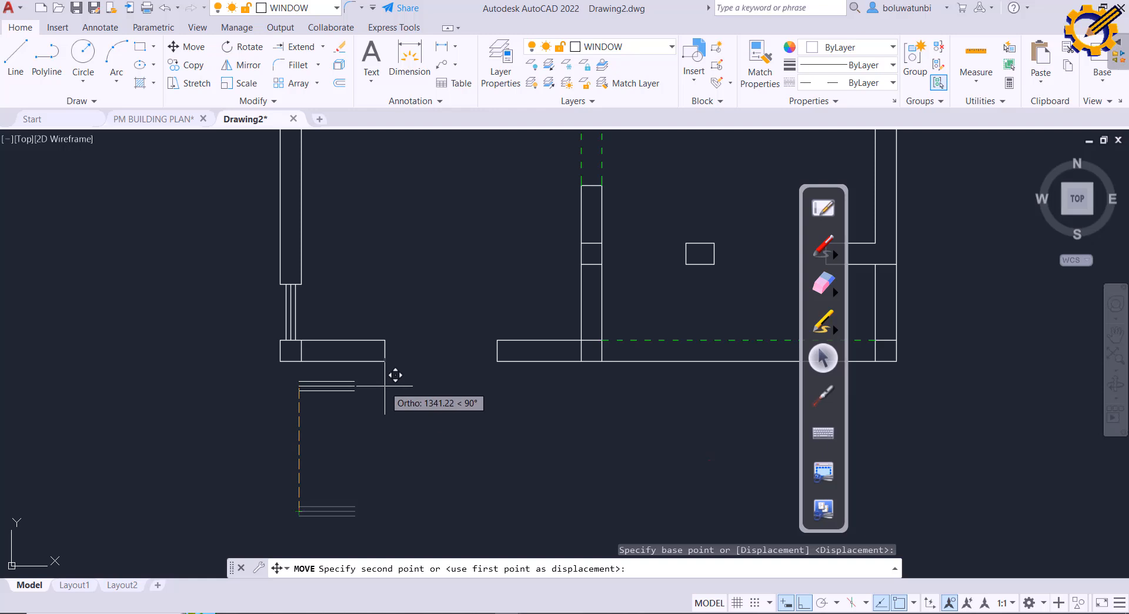
key("F8")
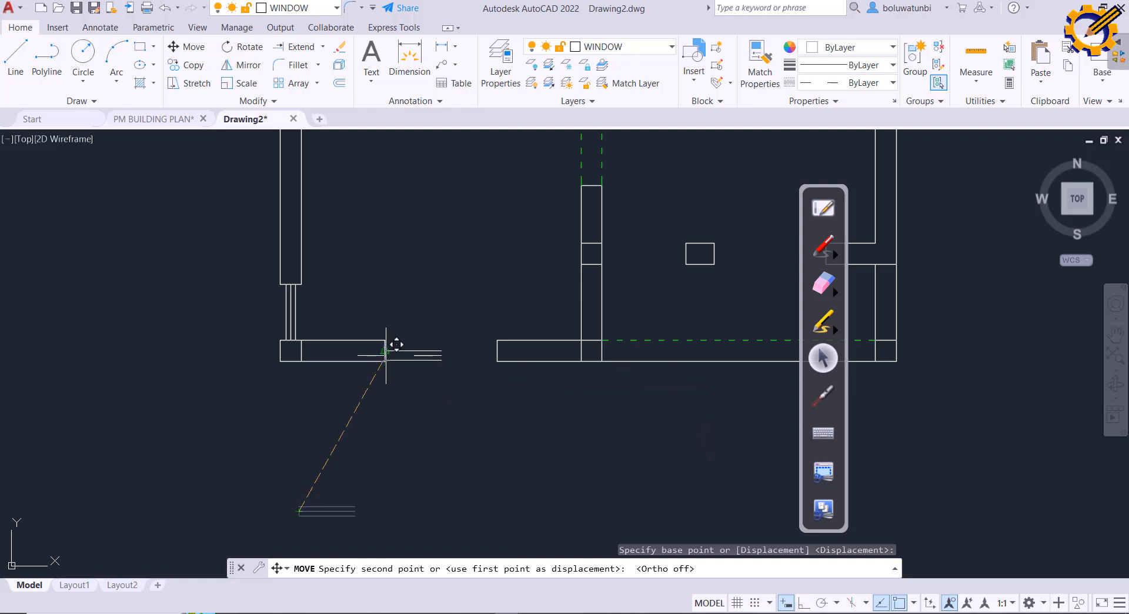
left_click(387, 350)
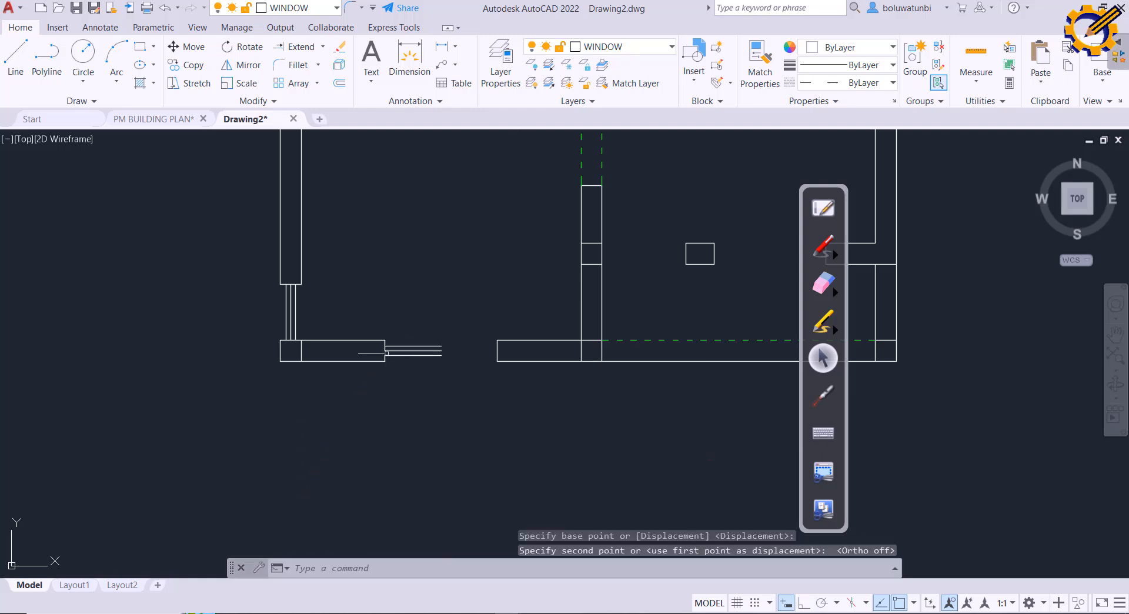
Step: Extend the three window lines in the bottom wall's opening to the wall end on its right
left_click(301, 46)
left_click(420, 308)
left_click(425, 365)
key("Return")
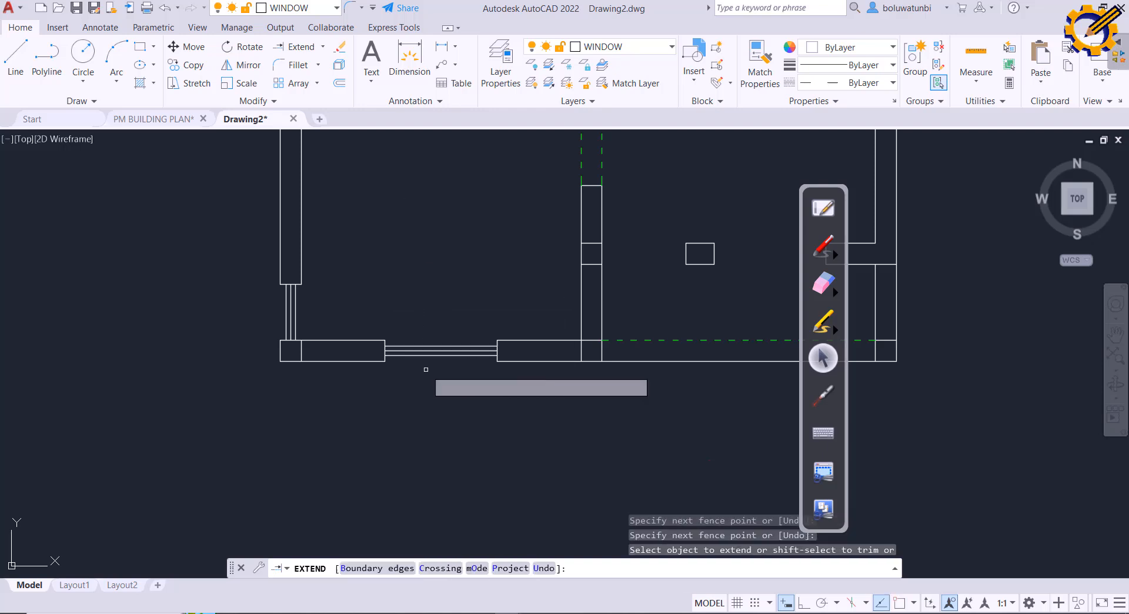
scroll(429, 376, "down", 2)
middle_click_drag(415, 380, 351, 409)
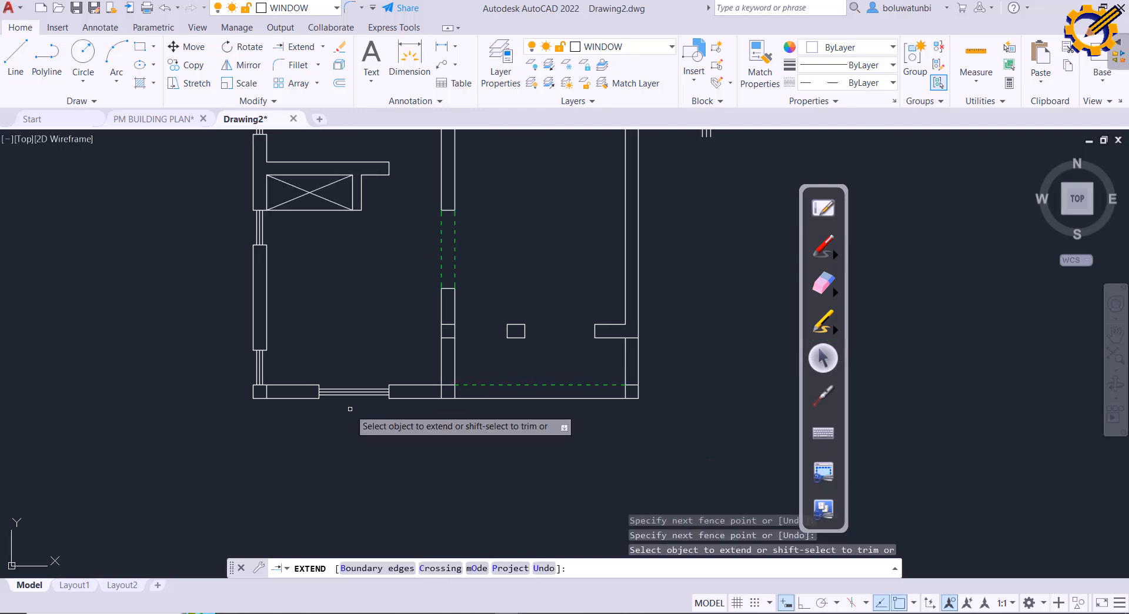
key("Escape")
Step: Copy the three window lines from the bottom wall's opening and paste them inside the lounge, above the small pier
left_click(380, 409)
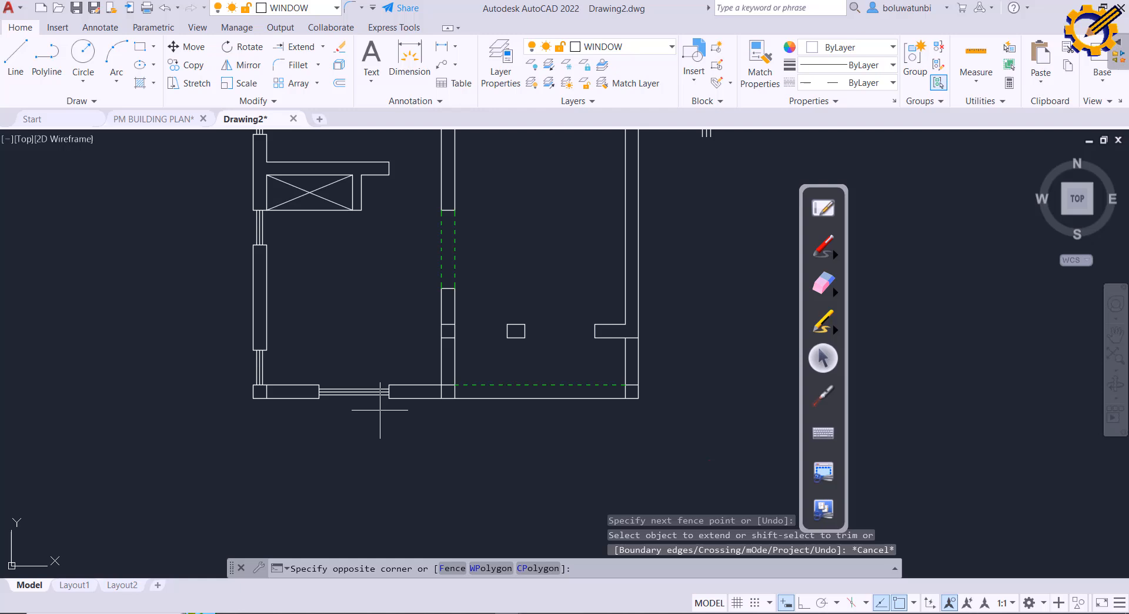
left_click(348, 383)
key("ctrl+c")
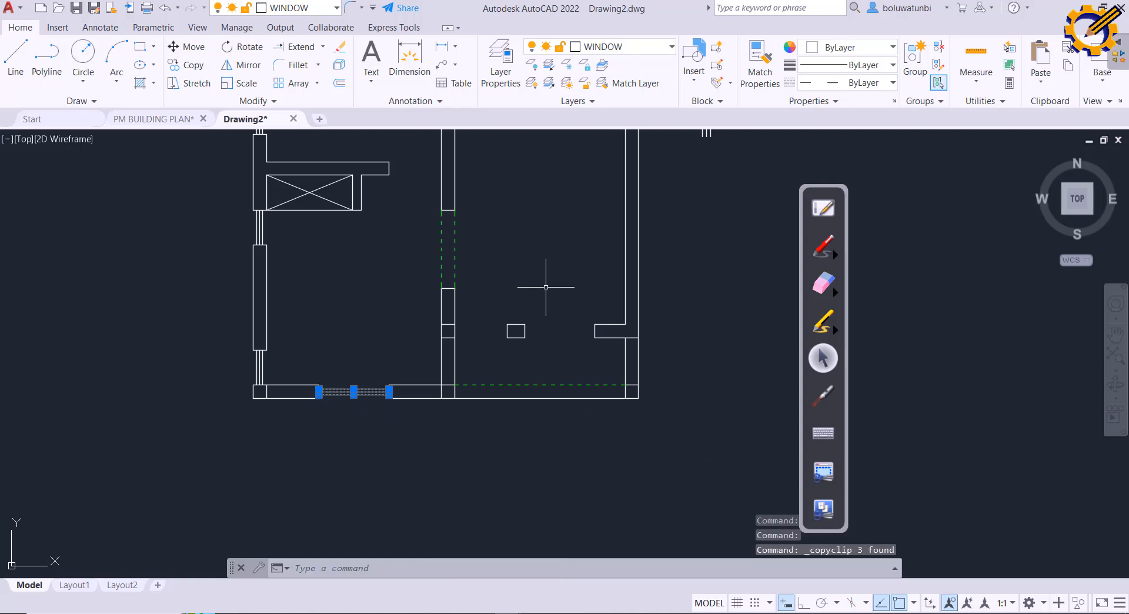
key("ctrl+v")
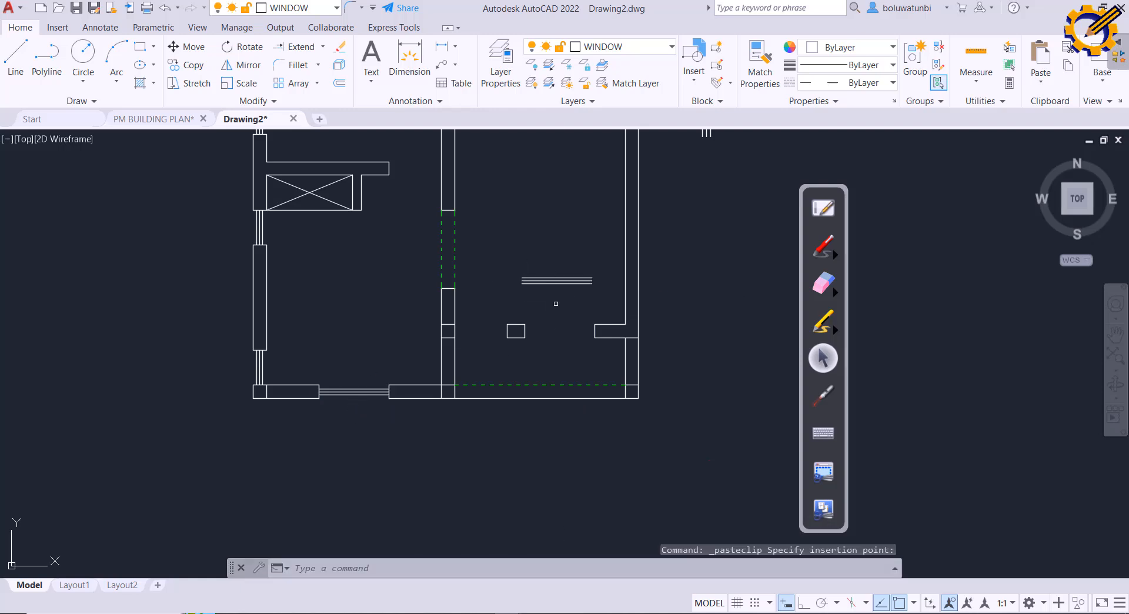
left_click(584, 299)
Step: Move the pasted window copy by its middle line's left end to the midpoint of the small pier's right edge
left_click(583, 299)
left_click(506, 252)
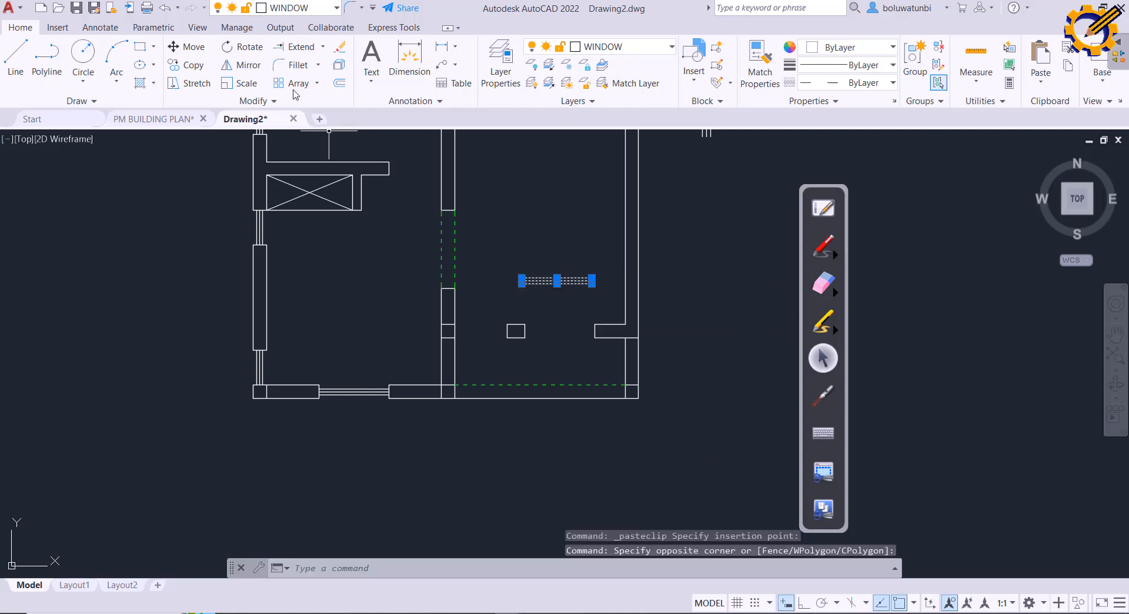
left_click(187, 47)
scroll(482, 293, "up", 2)
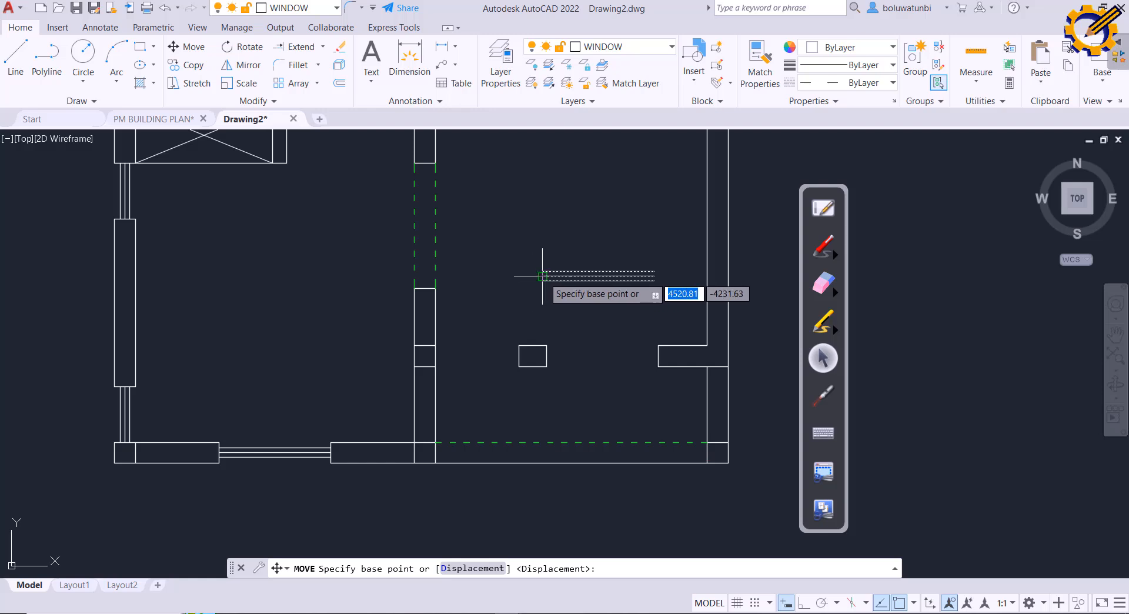
left_click(542, 275)
scroll(570, 346, "up", 2)
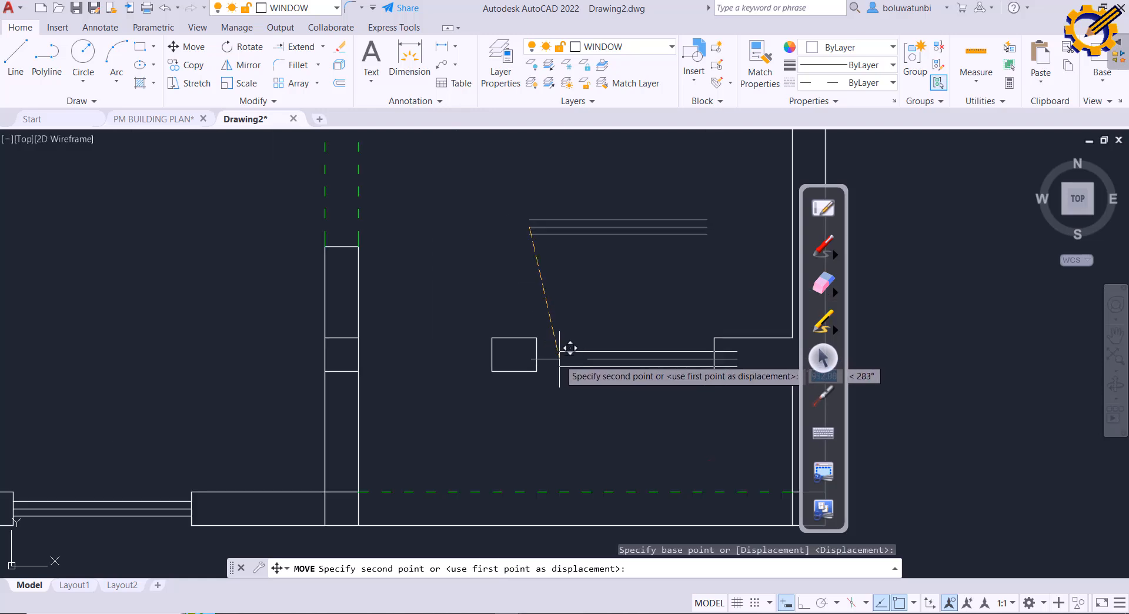
left_click(537, 354)
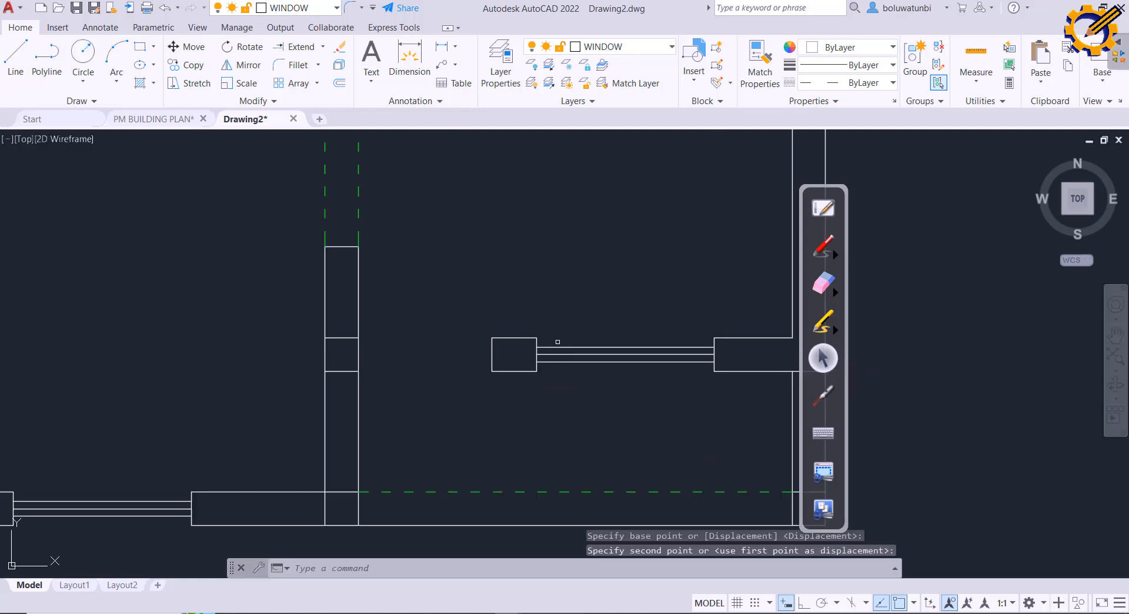
Step: Look over the floor plan up to the top wall for openings that still need windows
scroll(564, 324, "down", 3)
middle_click_drag(566, 322, 546, 324)
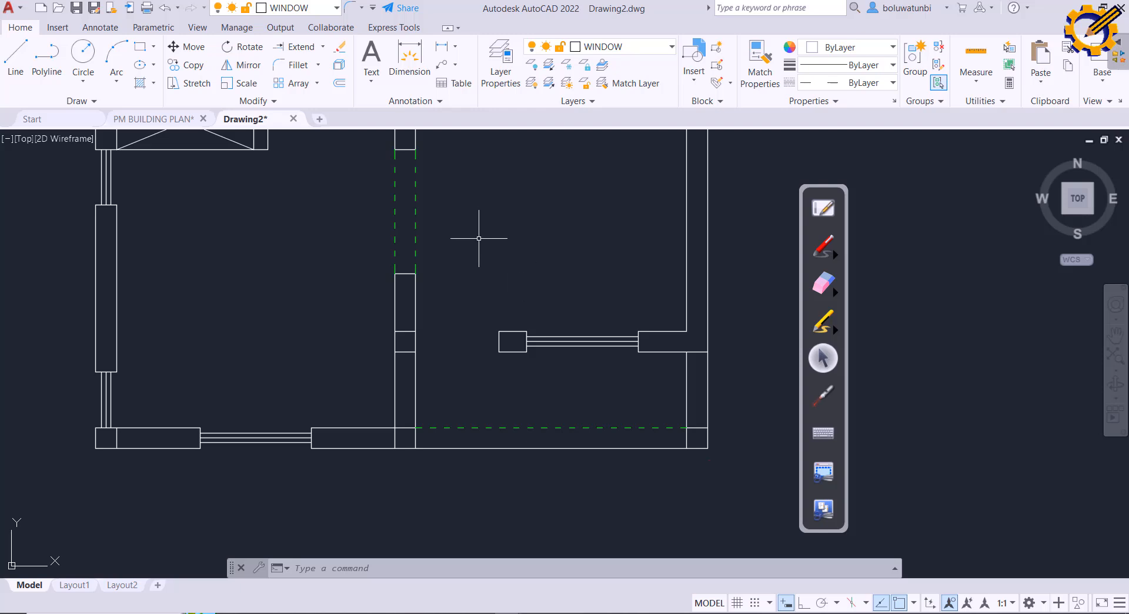
middle_click_drag(480, 249, 504, 384)
scroll(504, 417, "down", 3)
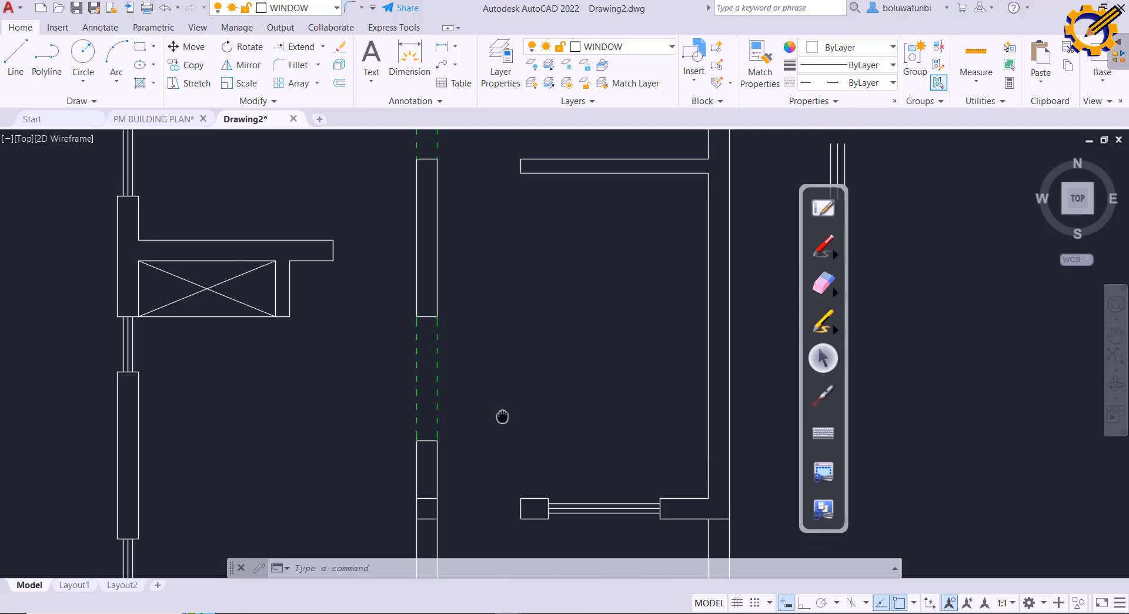
scroll(502, 364, "down", 1)
scroll(473, 434, "up", 2)
mouse_move(474, 434)
middle_mouse_down()
mouse_move(476, 273)
mouse_move(522, 221)
mouse_move(459, 553)
middle_mouse_up()
scroll(525, 219, "down", 2)
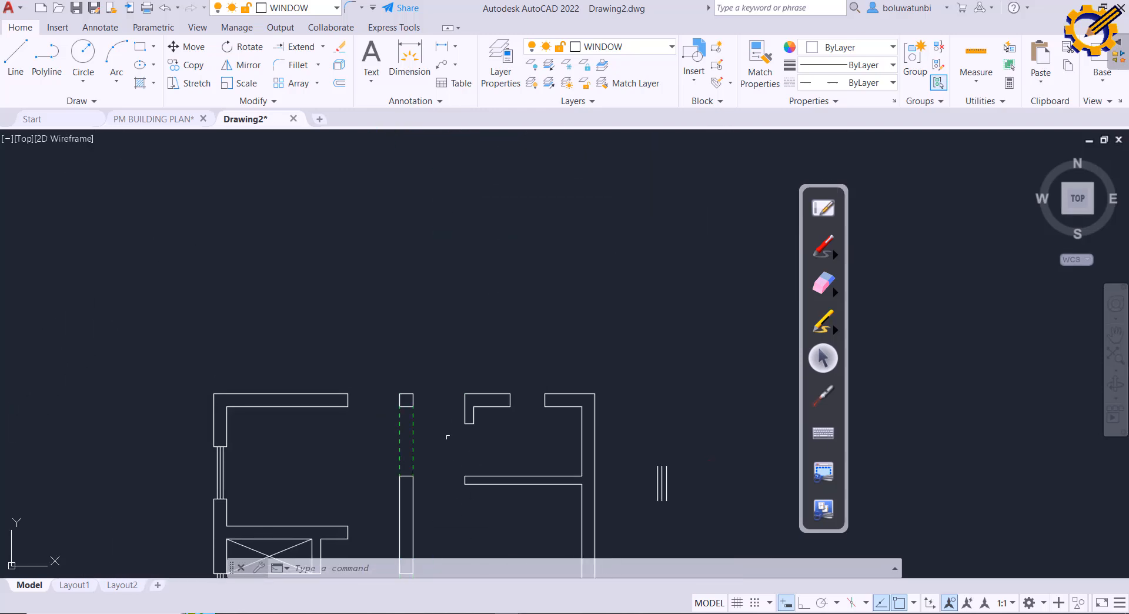
scroll(509, 411, "up", 2)
middle_click_drag(509, 410, 498, 409)
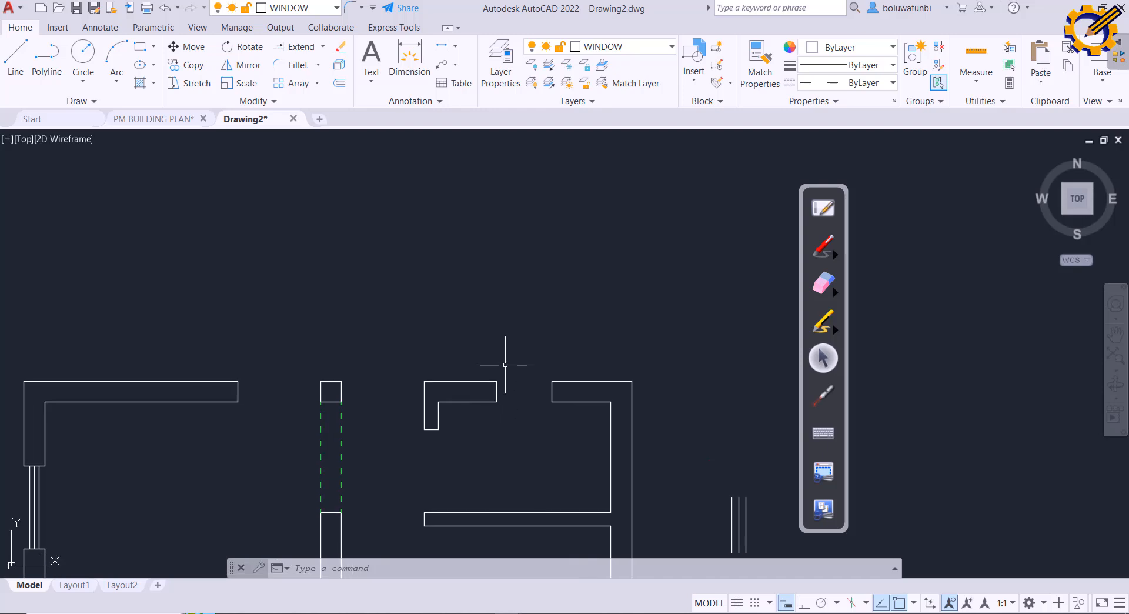
mouse_move(510, 364)
middle_mouse_down()
mouse_move(547, 241)
mouse_move(474, 295)
mouse_move(439, 298)
middle_mouse_up()
scroll(537, 276, "down", 2)
scroll(547, 242, "down", 2)
scroll(474, 295, "up", 2)
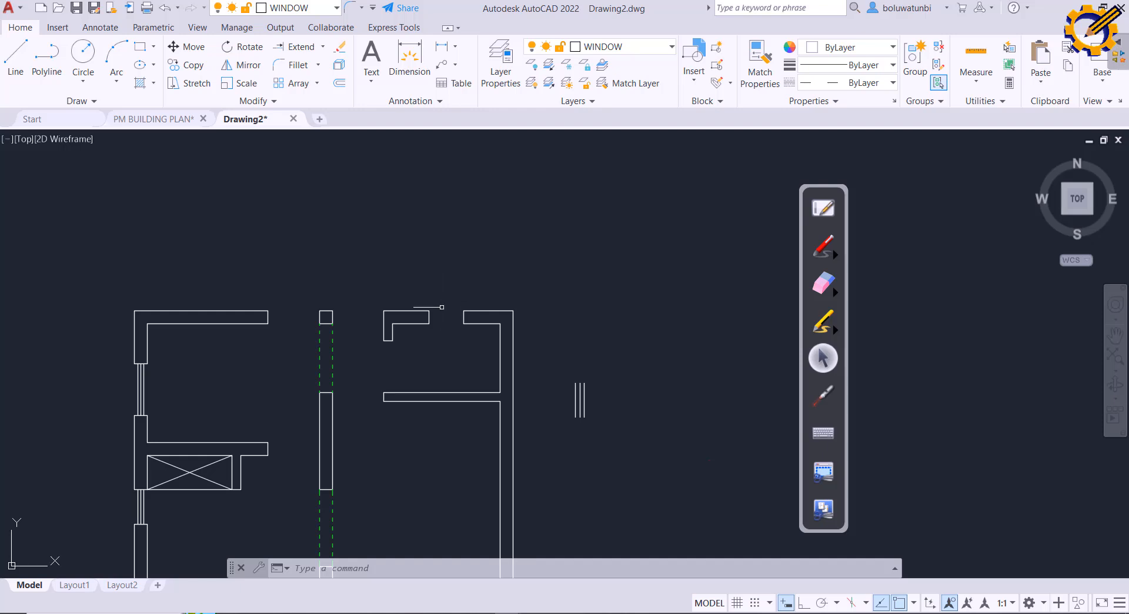
Step: Delete the spare set of three vertical window lines to the right of the plan
left_click(604, 443)
left_click(569, 359)
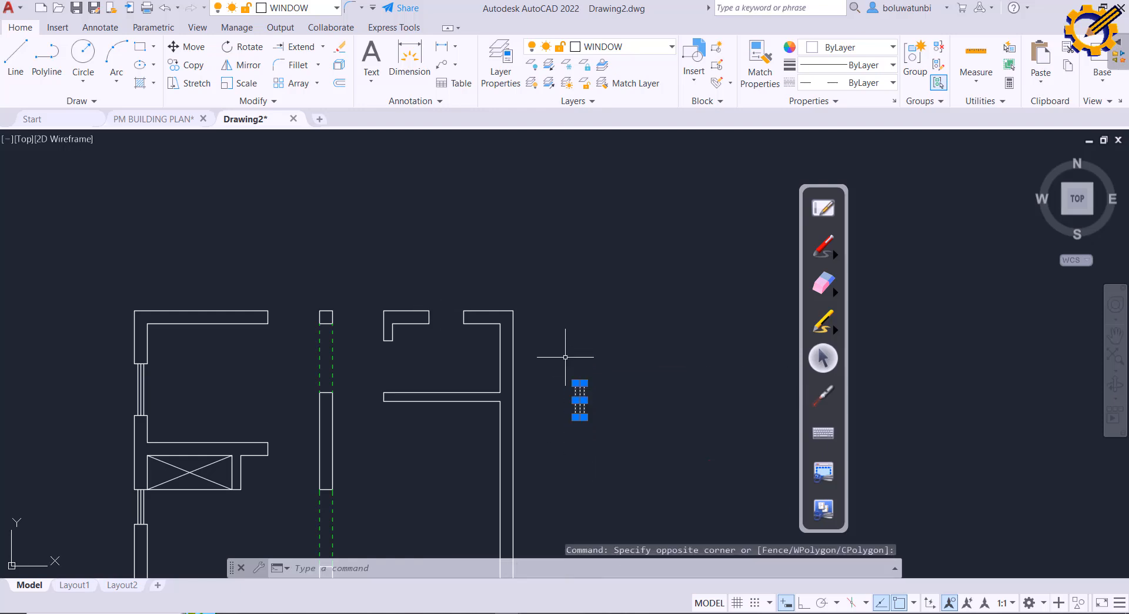
key("Delete")
Step: Paste a horizontal window copy above the top wall and move it by its middle line's right end to the wall-end midpoint right of the right-hand opening
key("ctrl+v")
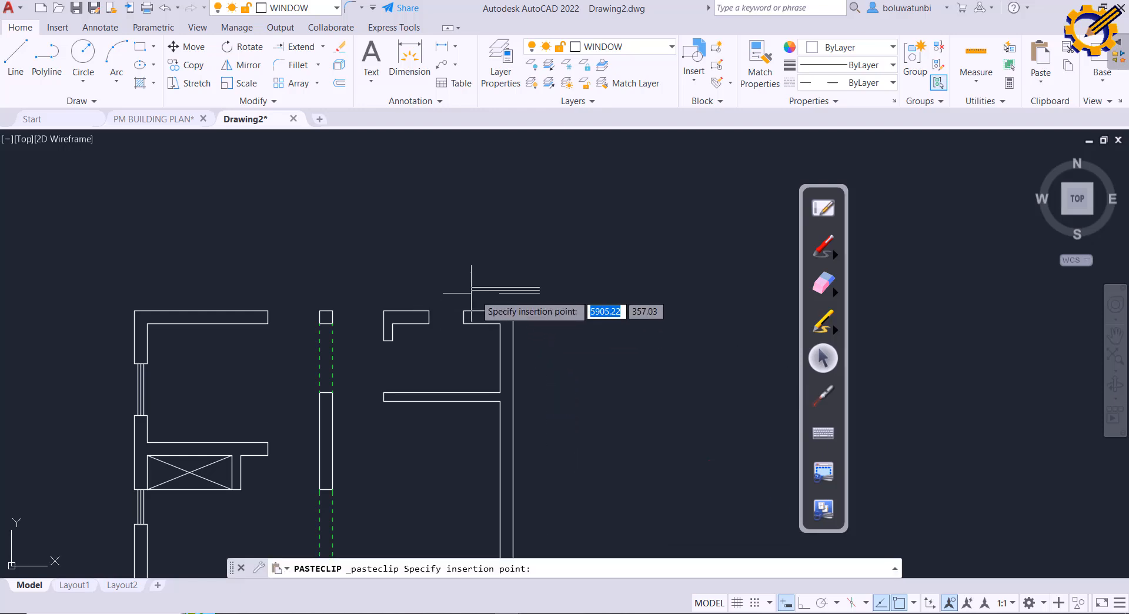
scroll(445, 288, "up", 2)
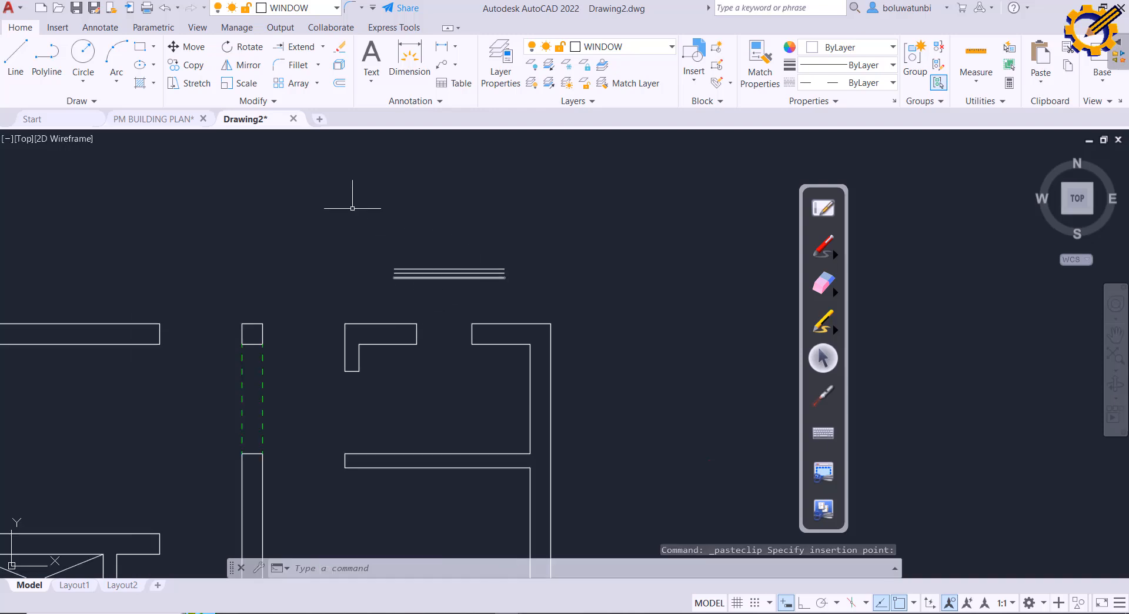
left_click(187, 47)
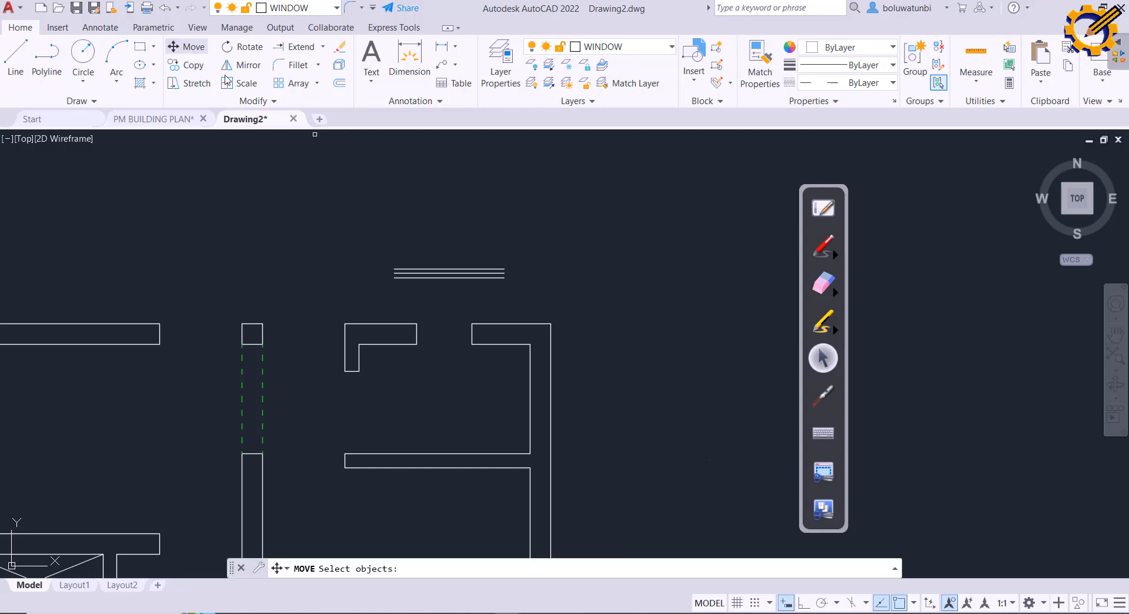
left_click(531, 300)
left_click(420, 252)
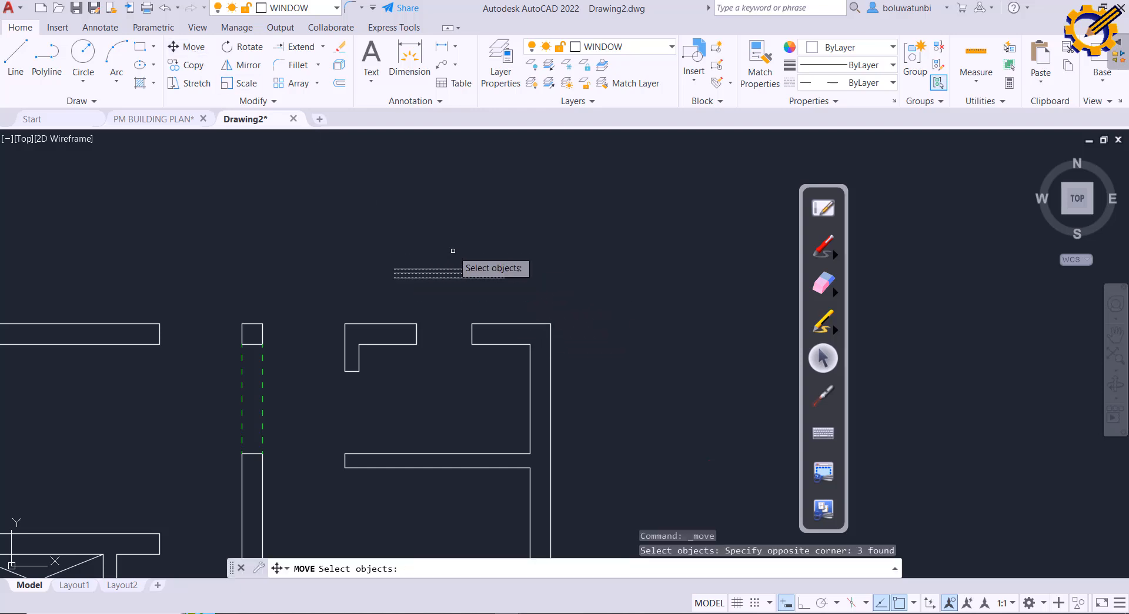
key("Return")
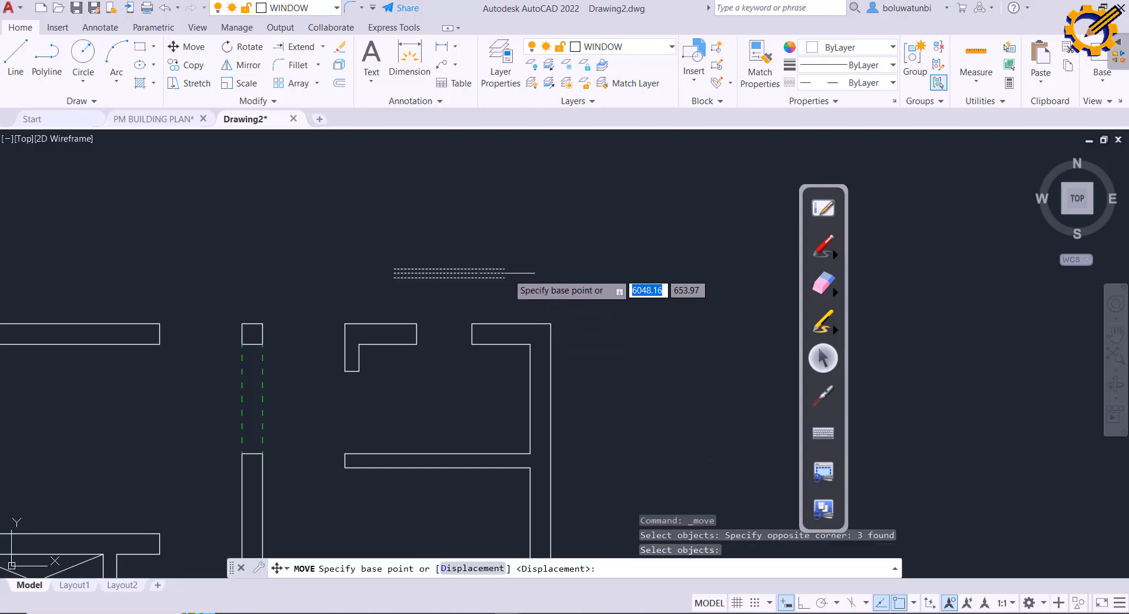
left_click(504, 272)
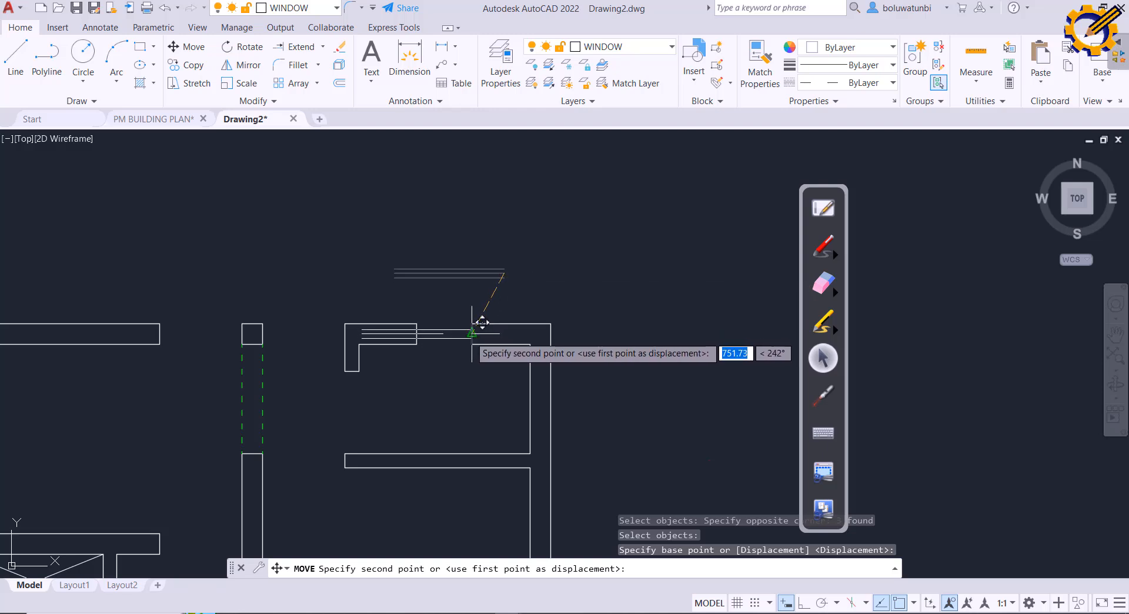
left_click(473, 331)
Step: Trim the parts of the three window lines that run into the wall left of the top-right opening
left_click(322, 47)
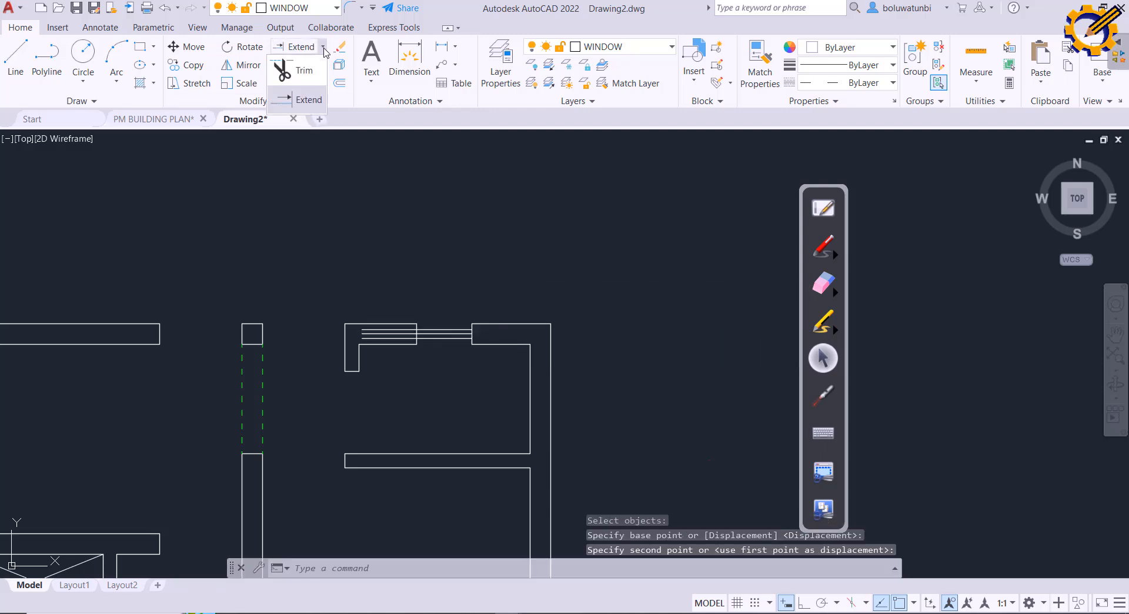
left_click(287, 69)
left_click(390, 330)
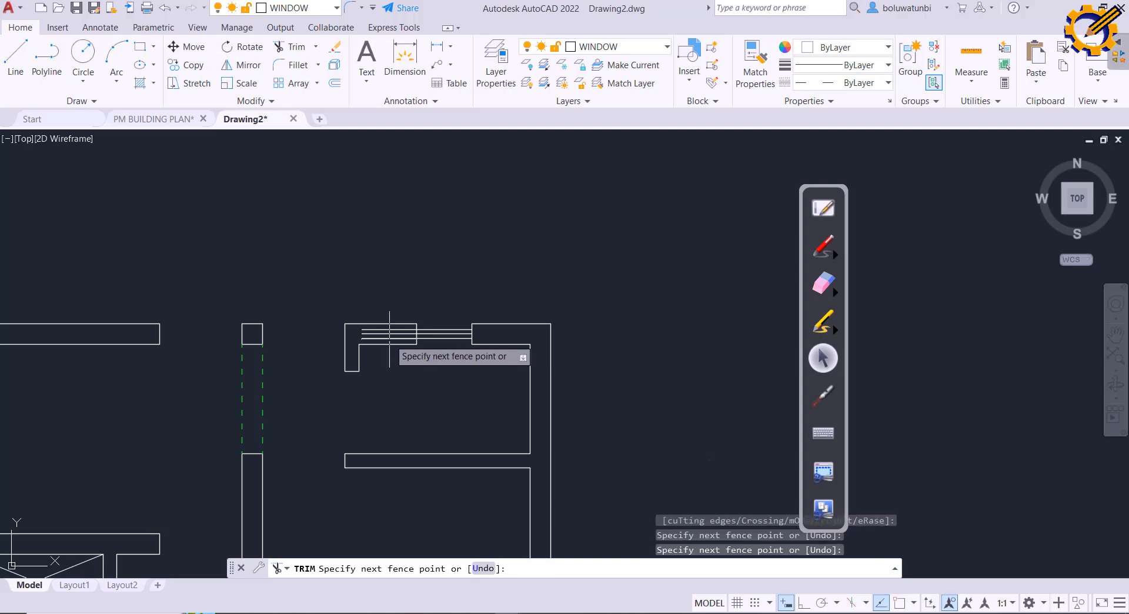
key("Return")
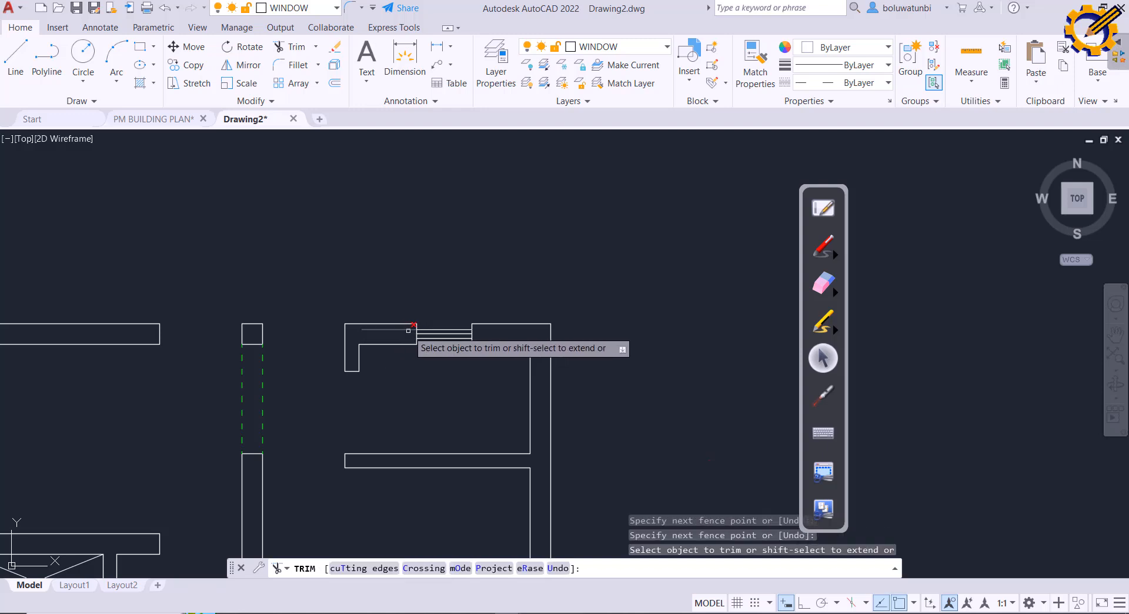
scroll(447, 278, "down", 2)
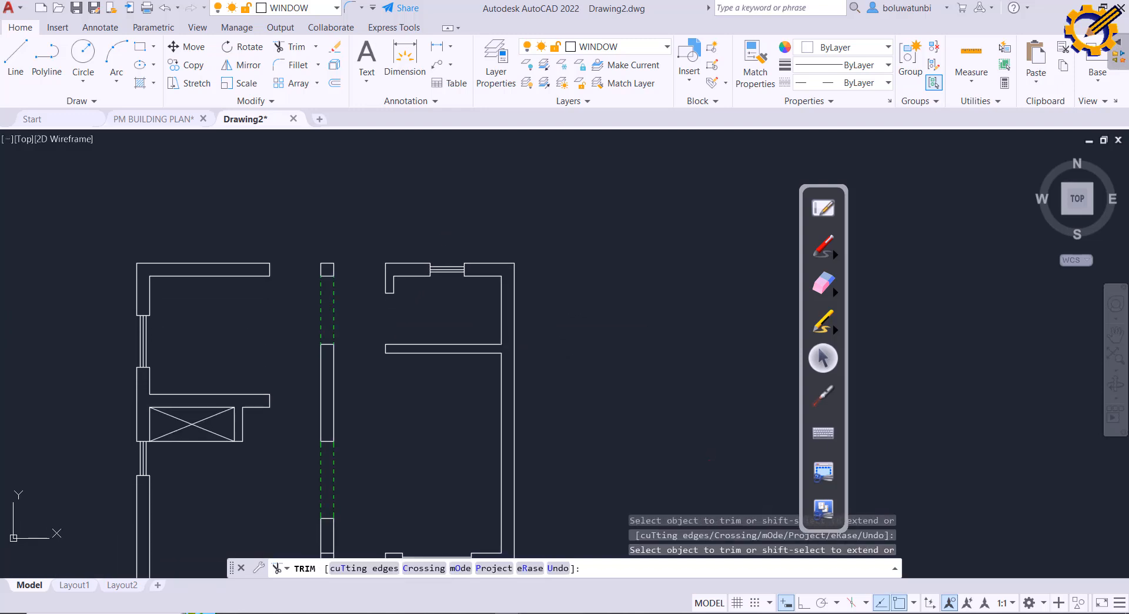
mouse_move(446, 259)
middle_mouse_down()
mouse_move(549, 209)
mouse_move(515, 160)
middle_mouse_up()
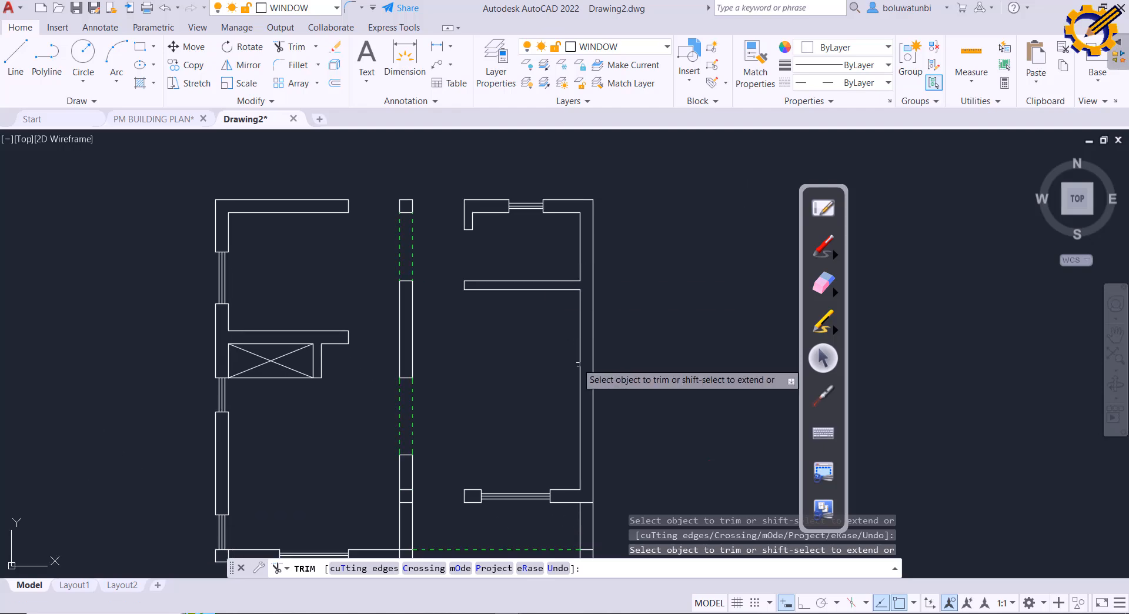
key("Escape")
Step: Check the window positions on the reference floor plan in Arc 1282021.pdf in Acrobat, and return to the AutoCAD drawing
key("alt+Tab")
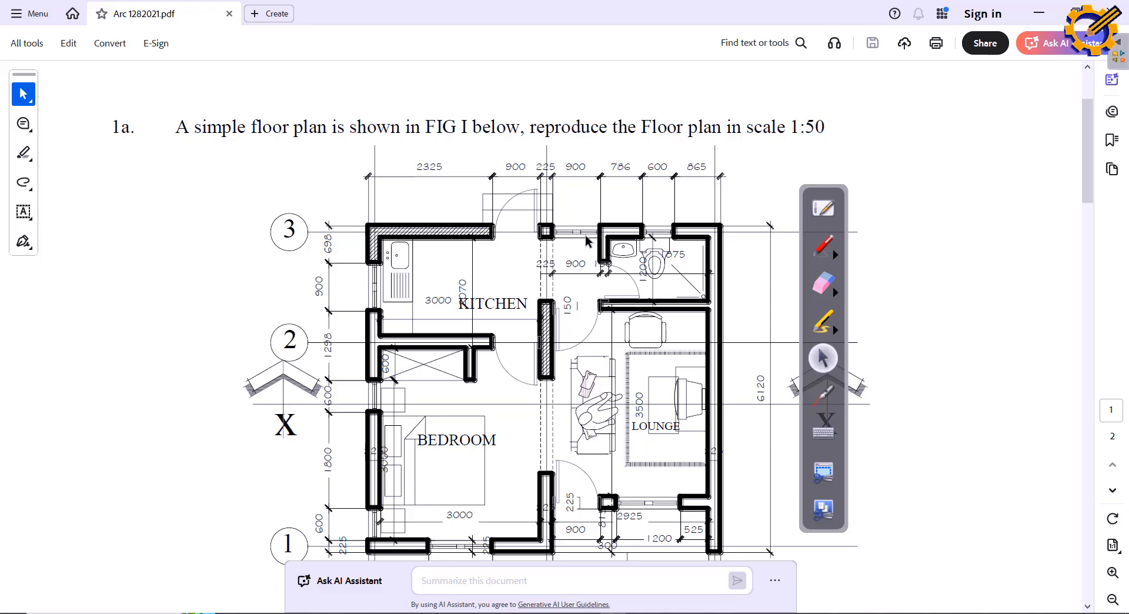
key("alt+Tab")
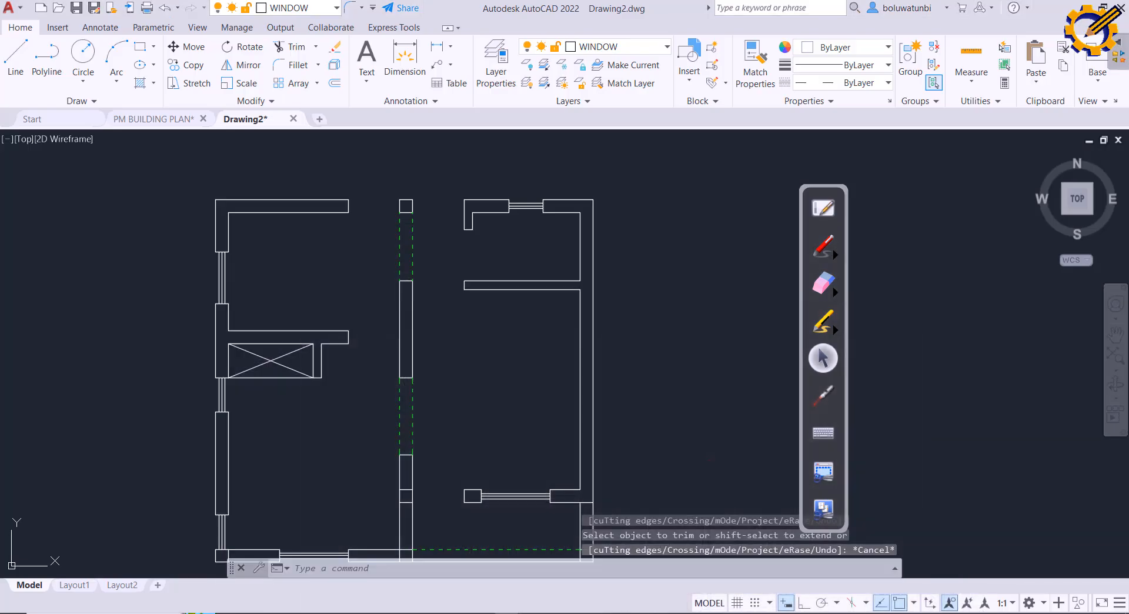
middle_click_drag(456, 252, 449, 286)
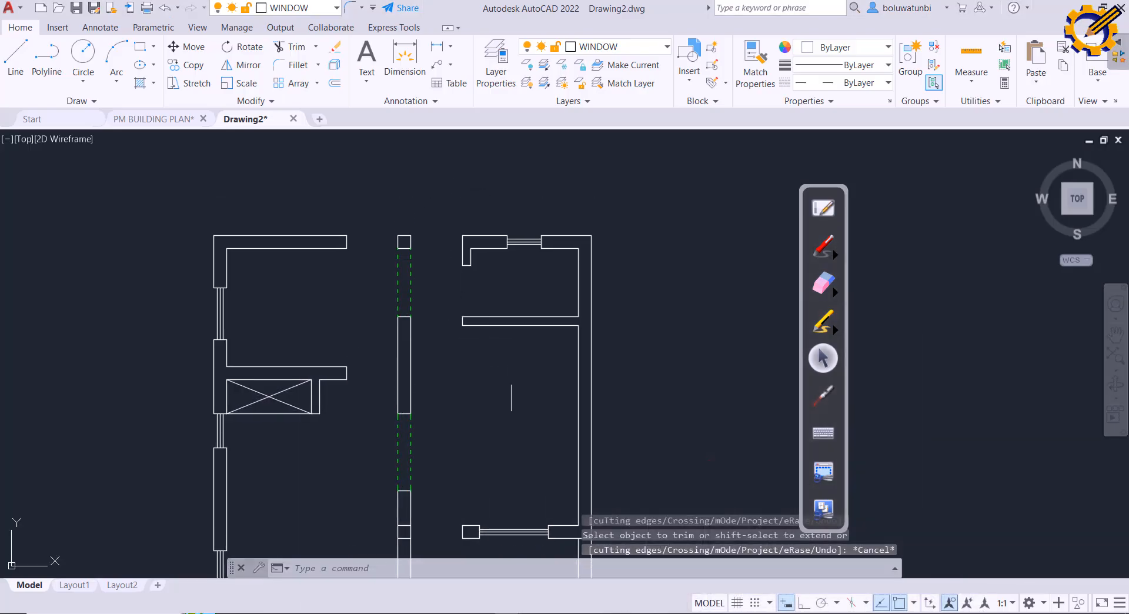
Step: Paste a horizontal window copy above the top wall and move it by its middle line's left end to the right-side midpoint of the top-centre column
key("ctrl+v")
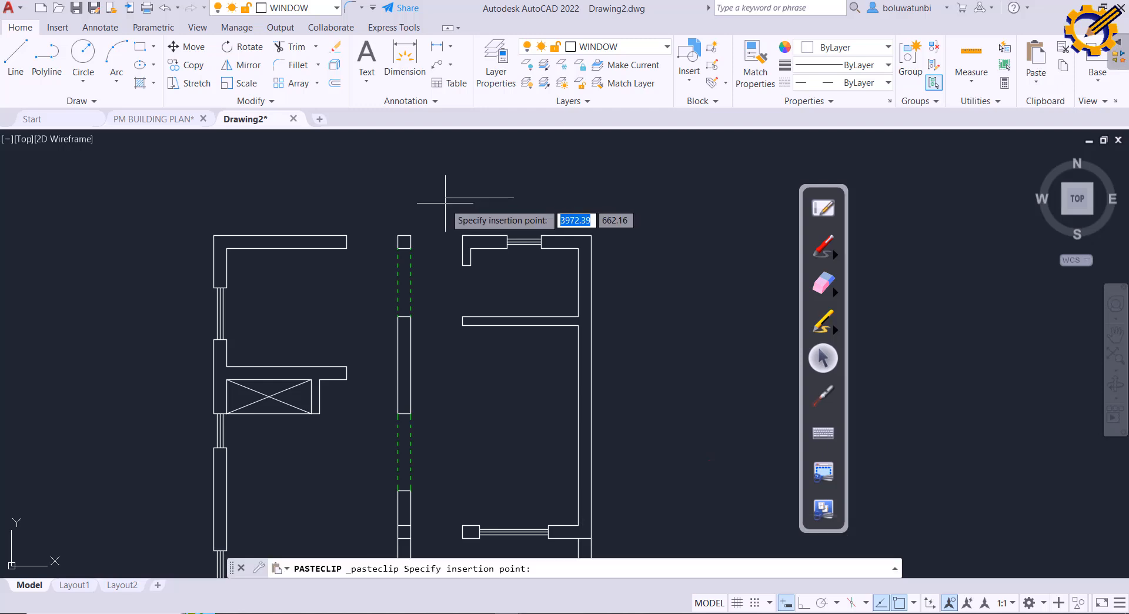
left_click(638, 212)
left_click(457, 178)
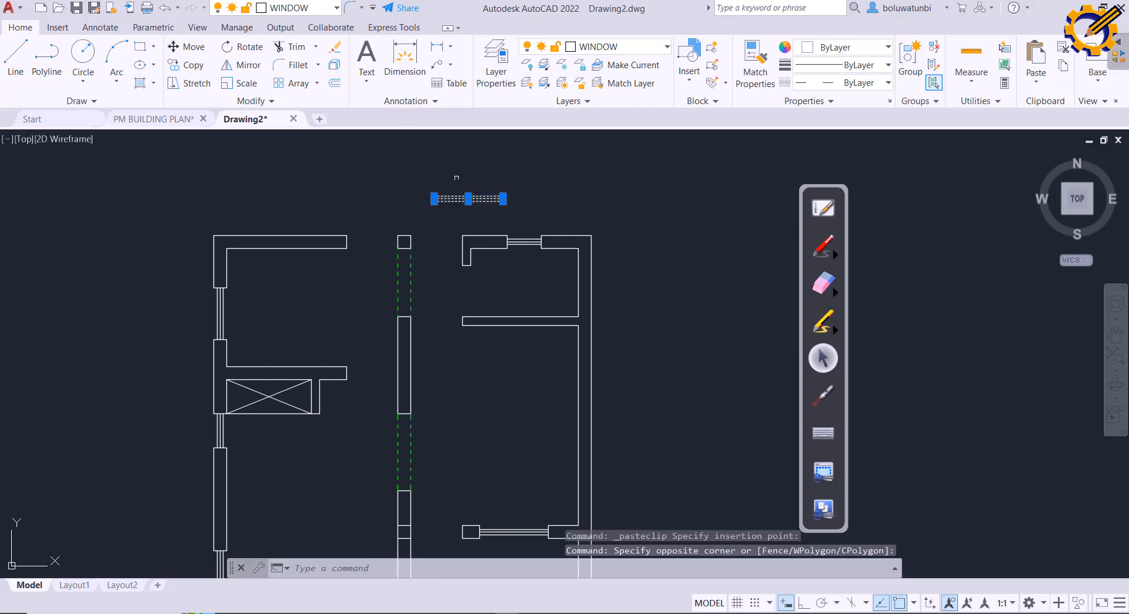
left_click(193, 47)
scroll(383, 205, "up", 2)
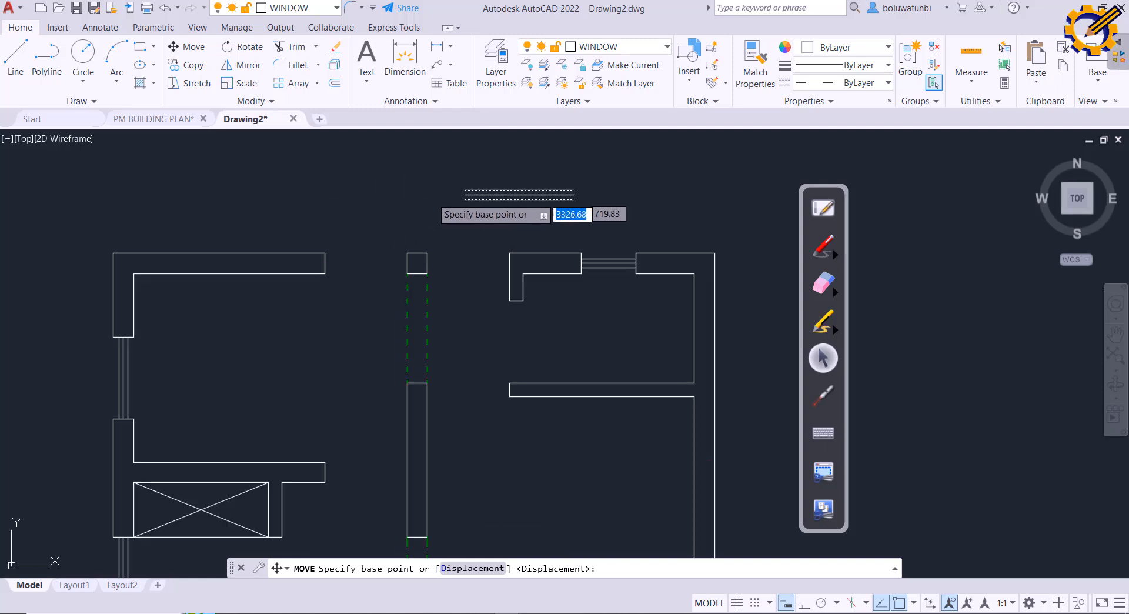
left_click(465, 194)
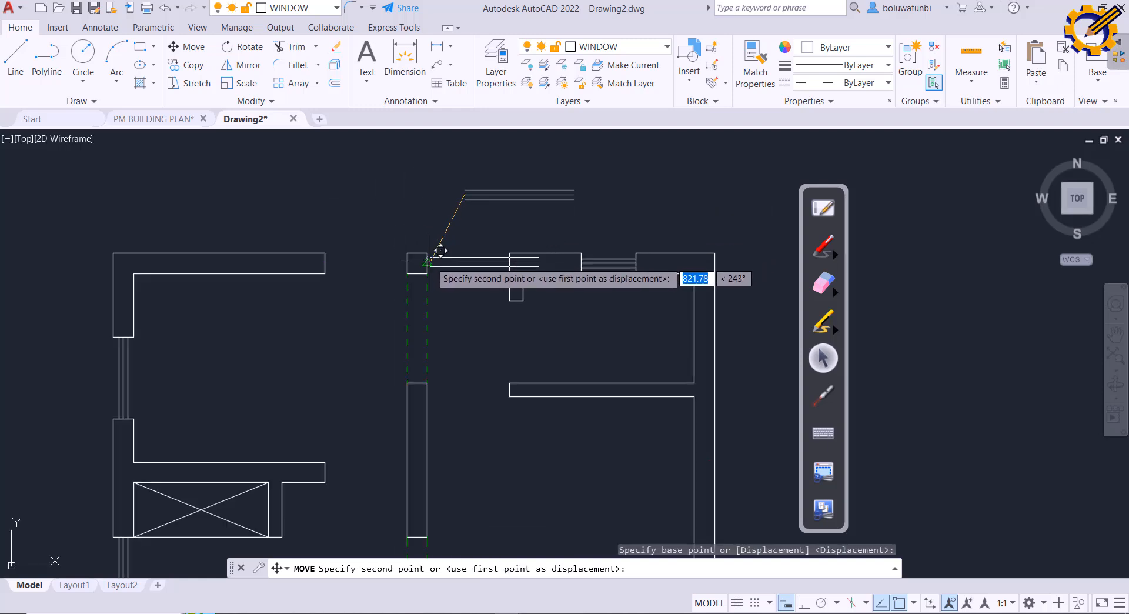
left_click(428, 263)
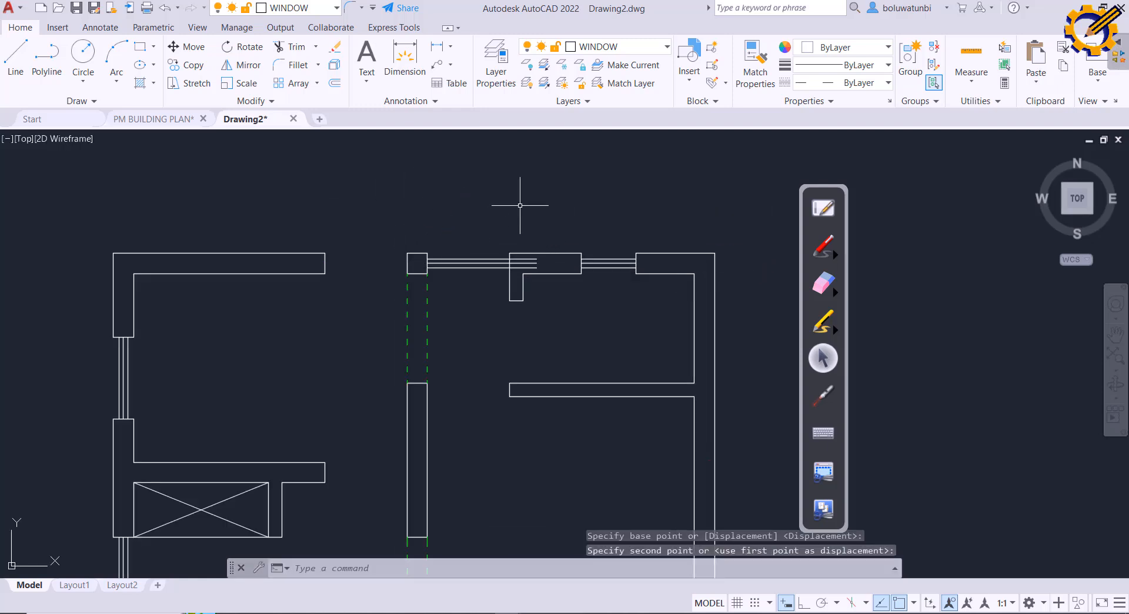
Step: Trim the parts of the three window lines that run into the wall right of the opening beside the top-centre column
left_click(290, 46)
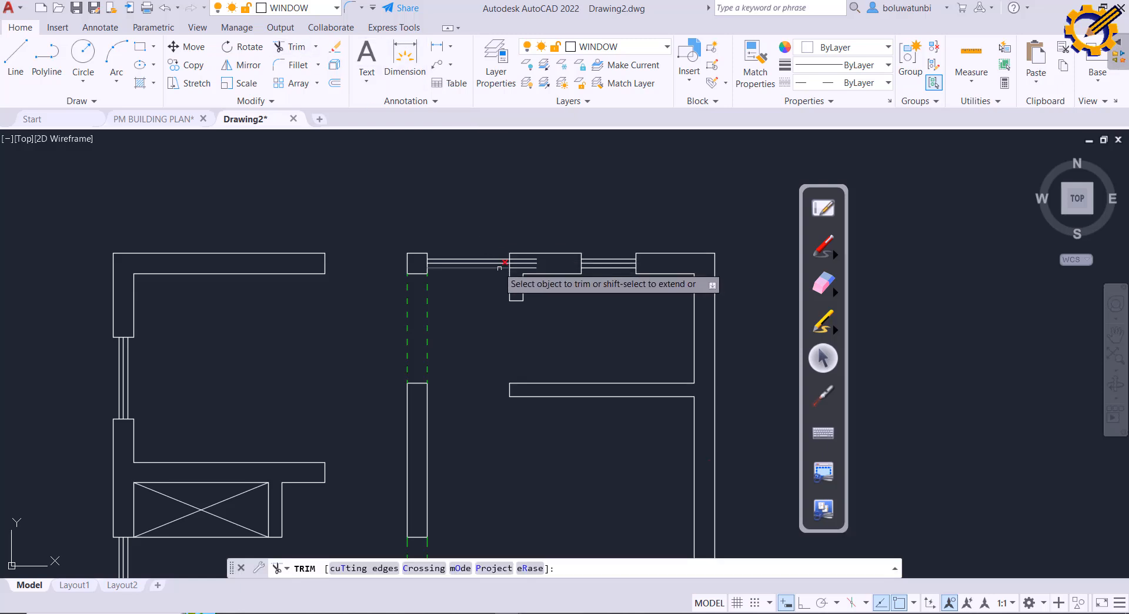
left_click_drag(514, 276, 517, 258)
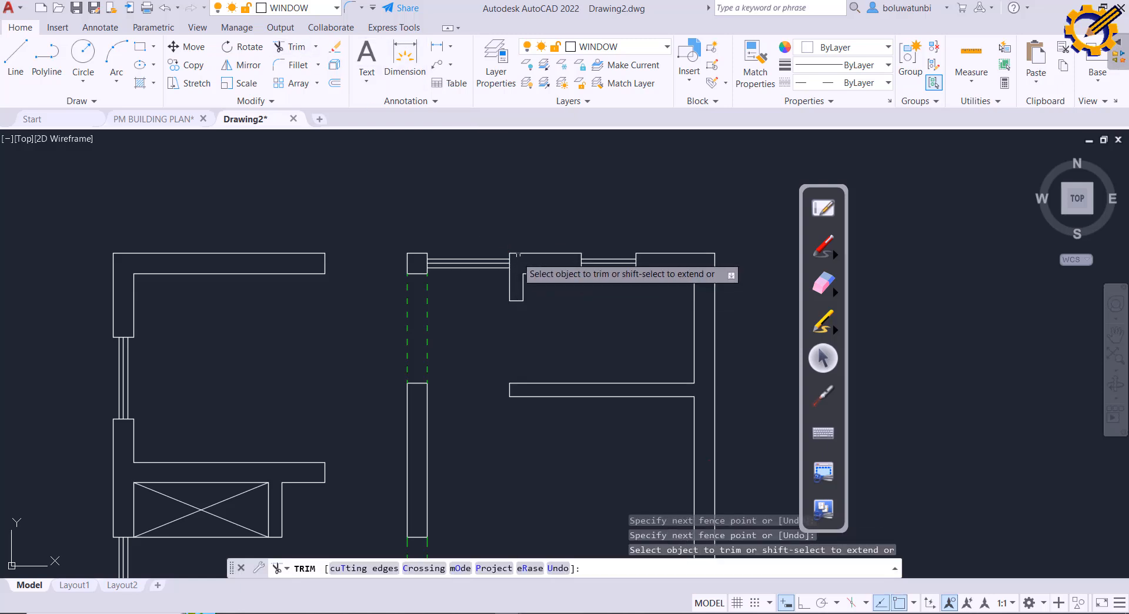
scroll(513, 202, "down", 2)
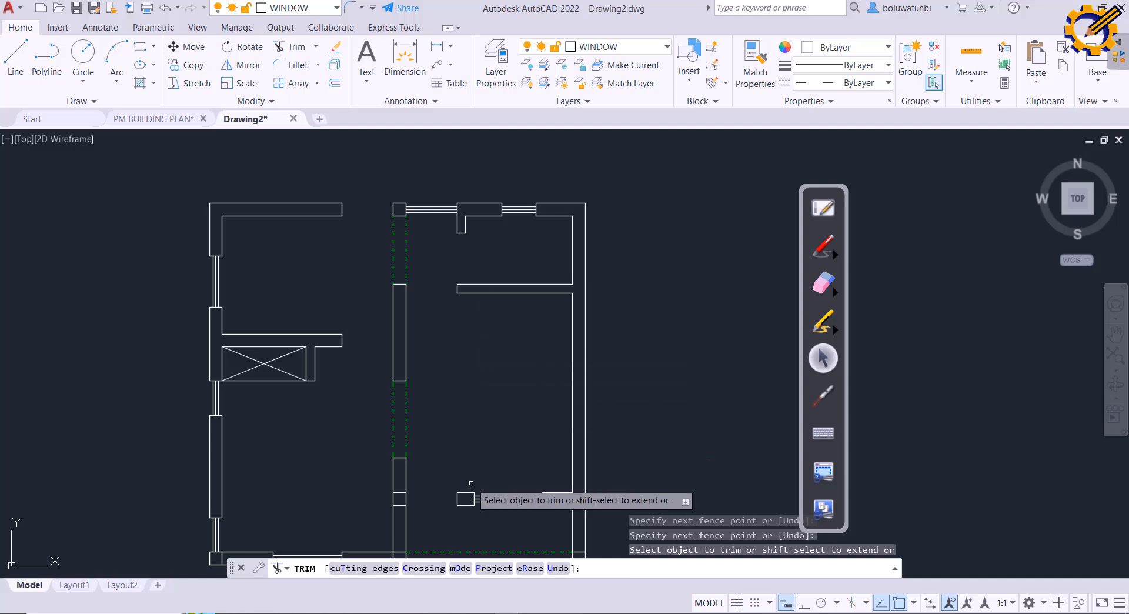
key("Escape")
Step: Compare the window and door openings with the reference floor plan in Arc 1282021.pdf in Acrobat, and return to the AutoCAD drawing
left_click(616, 613)
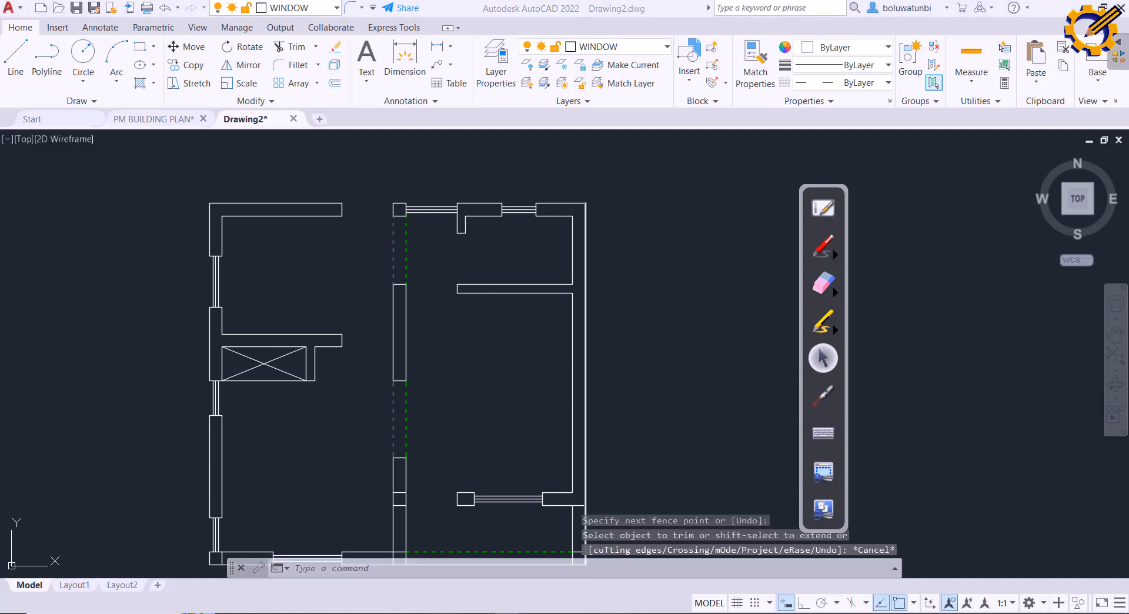
scroll(563, 429, "up", 3)
scroll(563, 429, "down", 3)
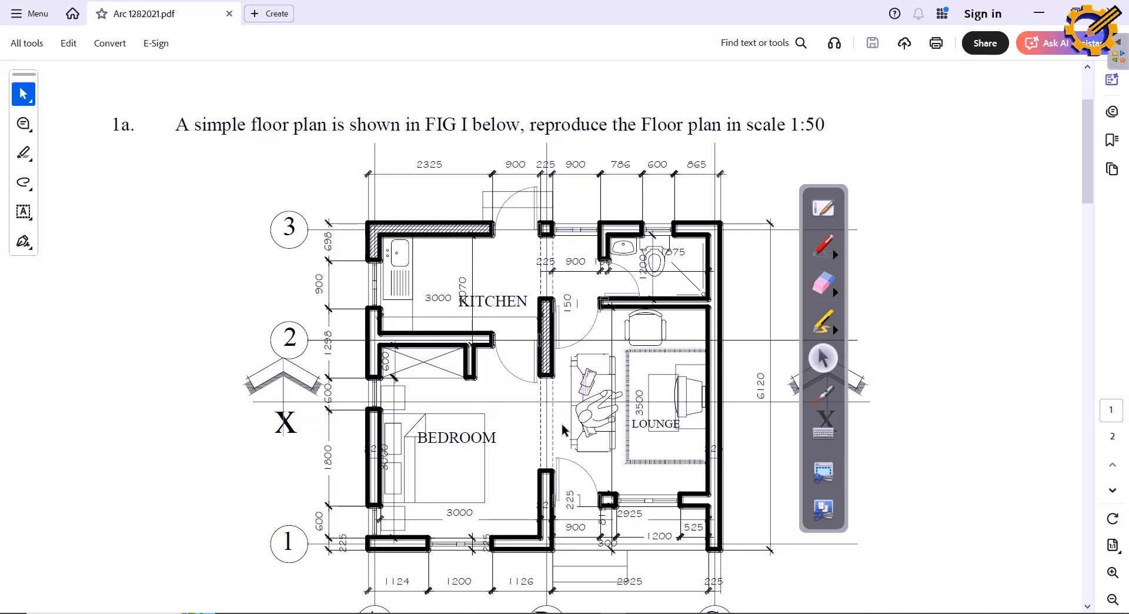
scroll(562, 429, "up", 1)
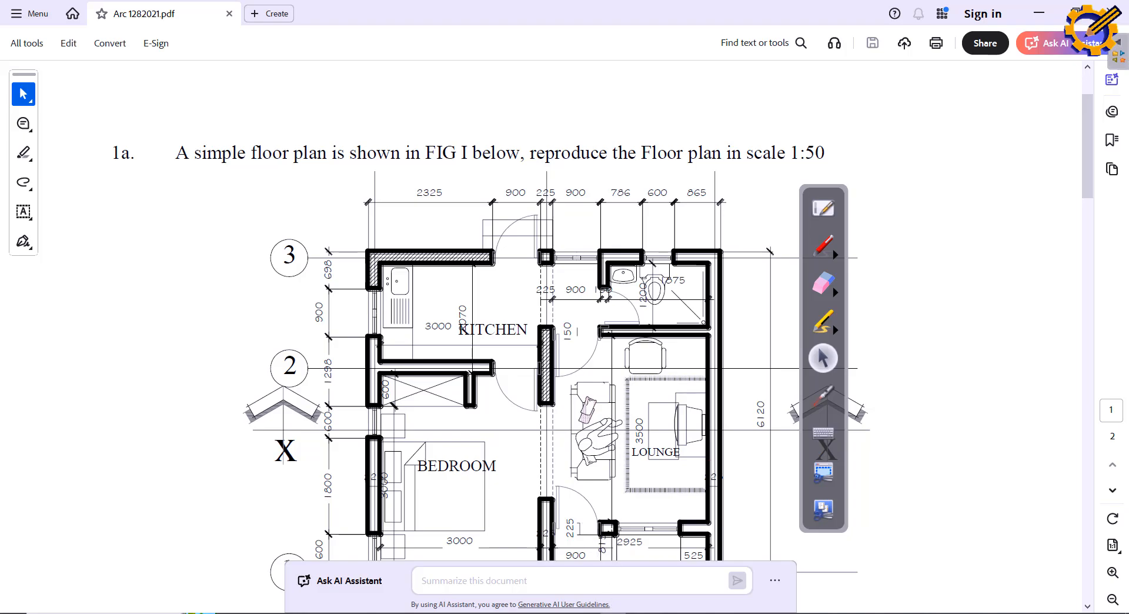
left_click(612, 613)
scroll(647, 407, "down", 2)
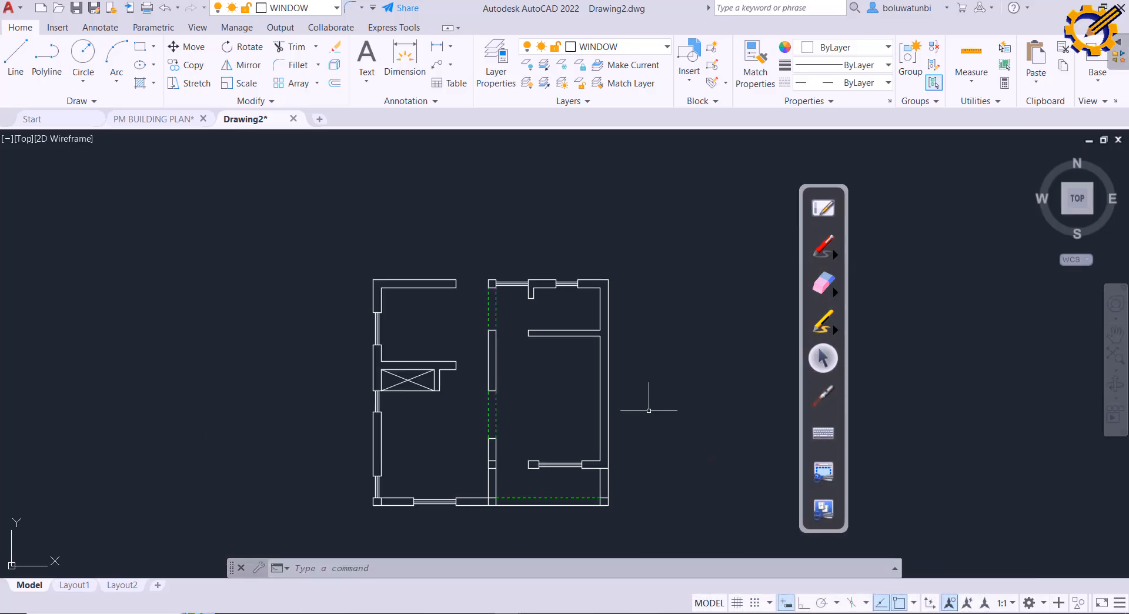
mouse_move(650, 404)
middle_mouse_down()
mouse_move(620, 368)
mouse_move(664, 377)
middle_mouse_up()
scroll(622, 367, "up", 2)
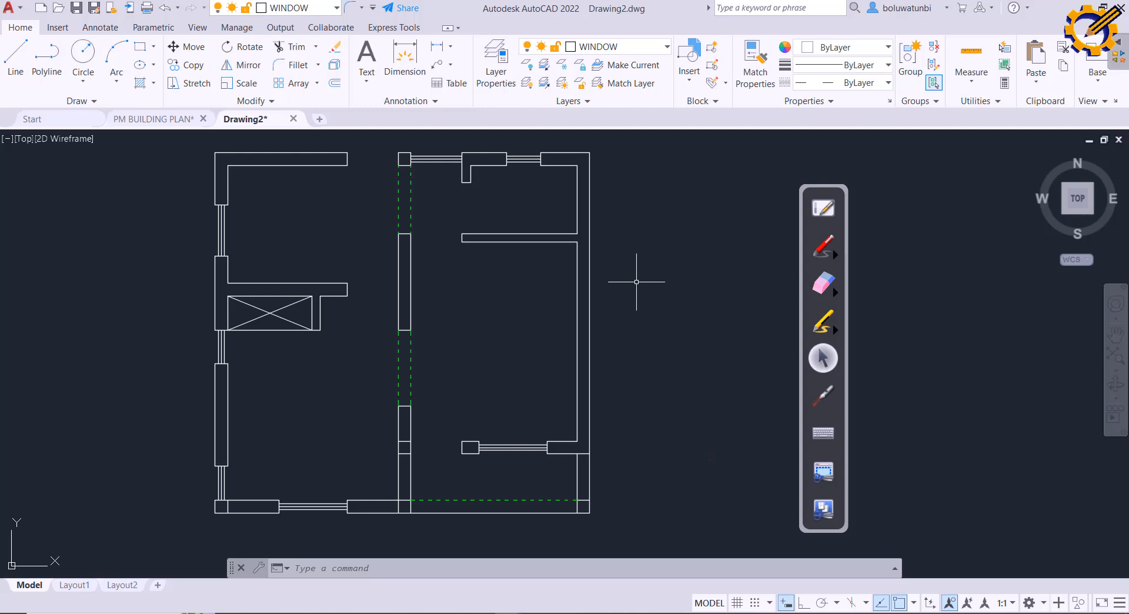
mouse_move(636, 282)
middle_mouse_down()
mouse_move(689, 305)
mouse_move(640, 275)
mouse_move(632, 300)
middle_mouse_up()
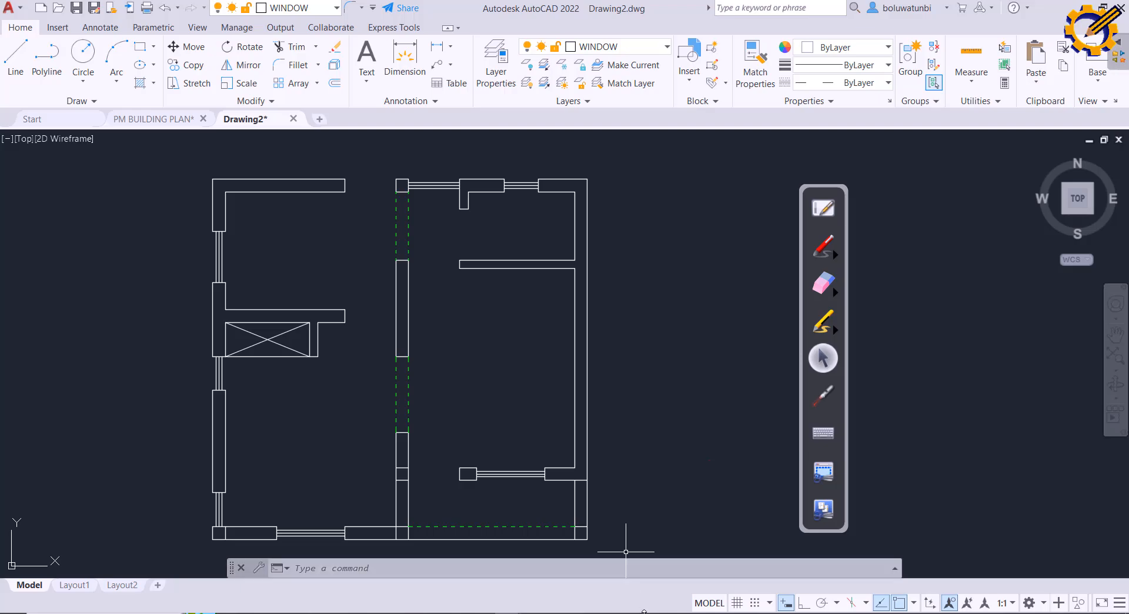
key("alt+Tab")
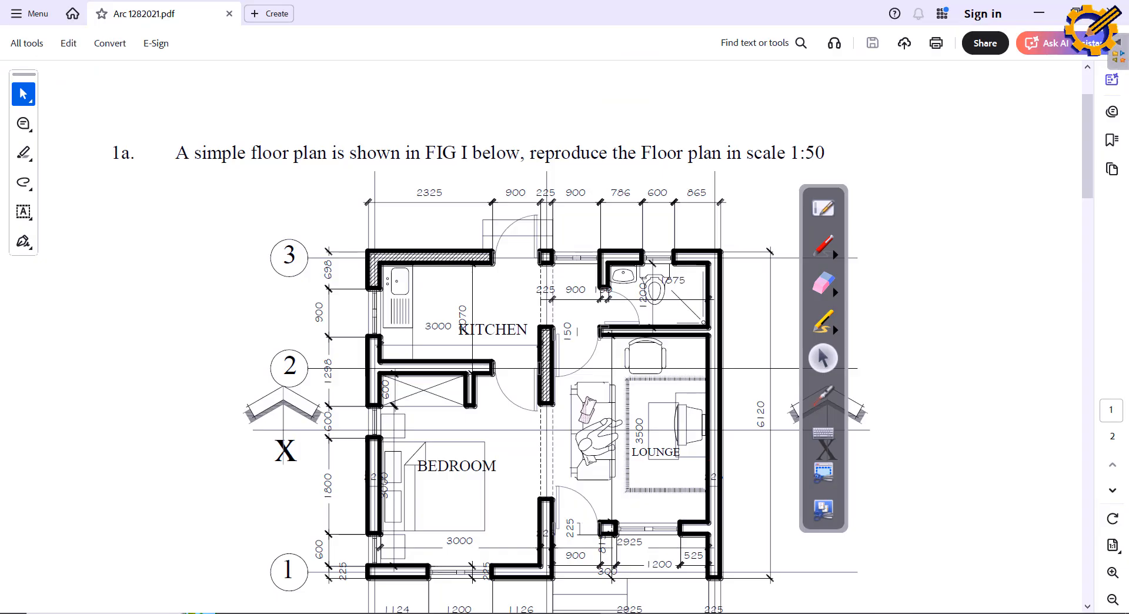
key("alt+Tab")
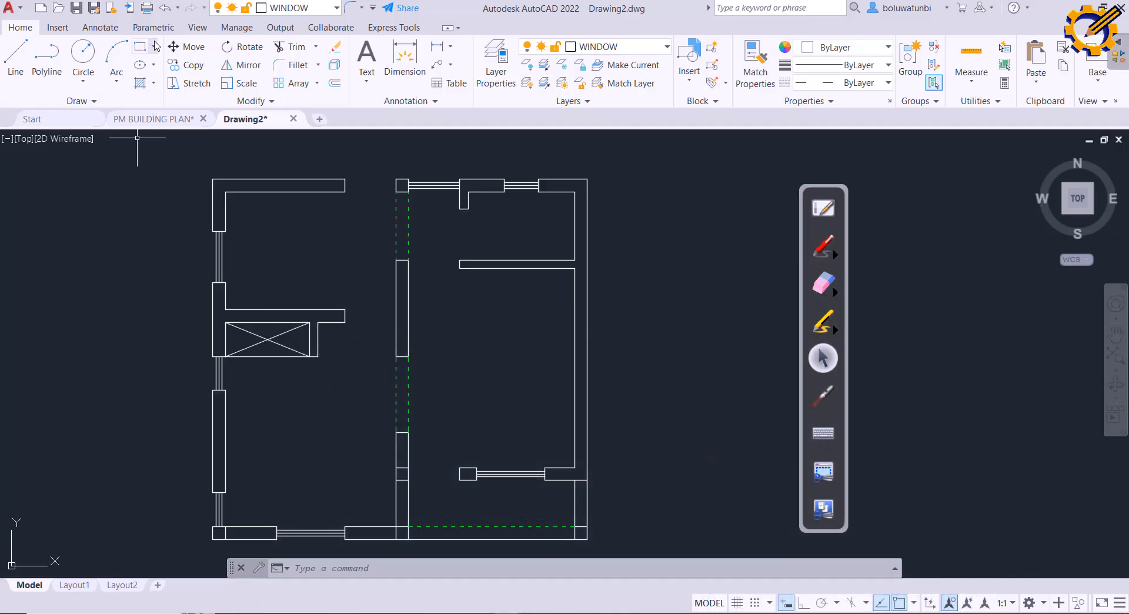
Step: Open the tool palettes to reach the architectural block samples
left_click(197, 28)
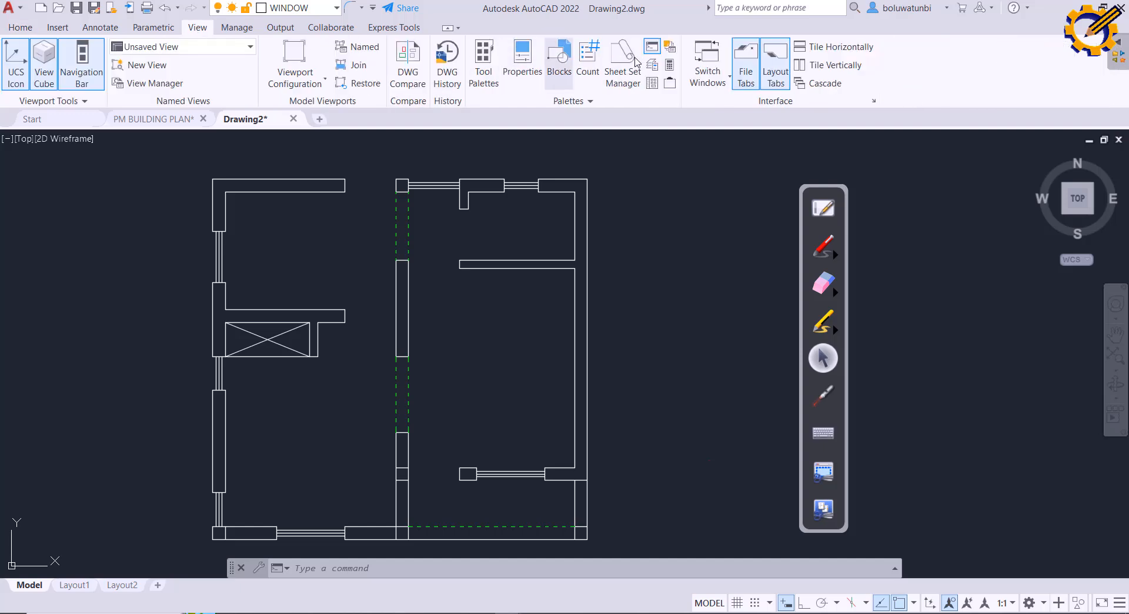
left_click(485, 78)
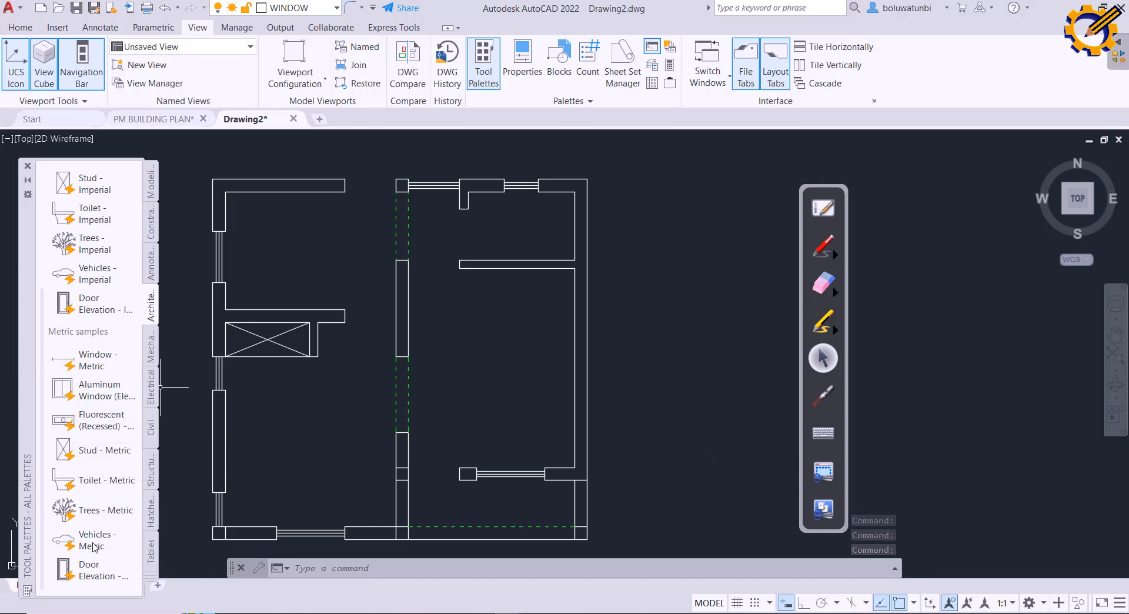
Step: Try out the metric Door Elevation block to the right of the plan, and delete it
mouse_move(92, 576)
left_mouse_down()
mouse_move(635, 461)
mouse_move(641, 449)
left_mouse_up()
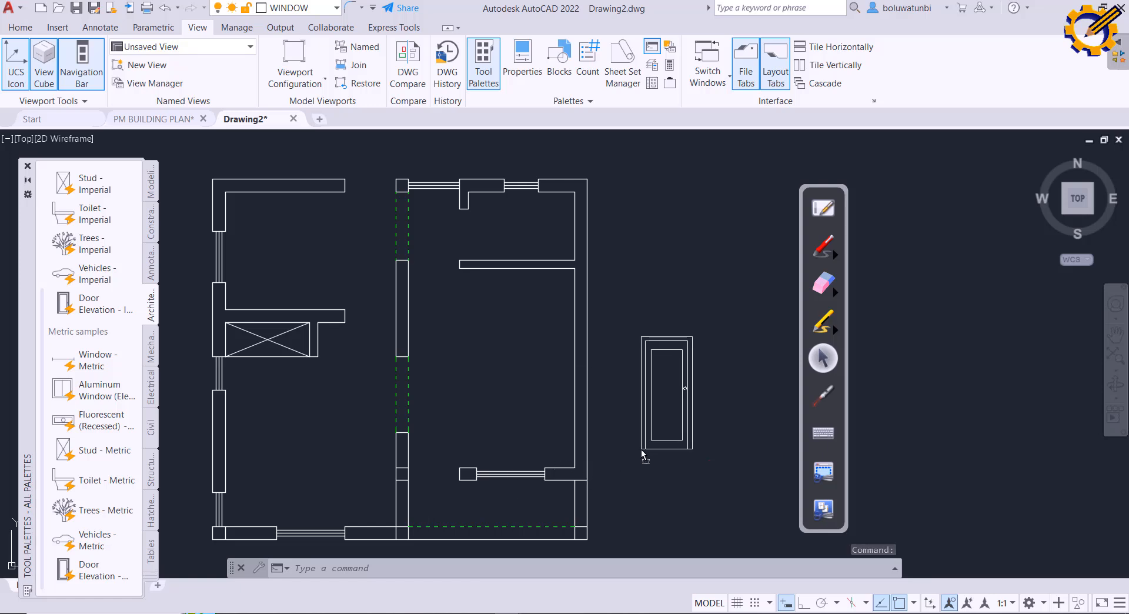
left_click_drag(641, 449, 641, 449)
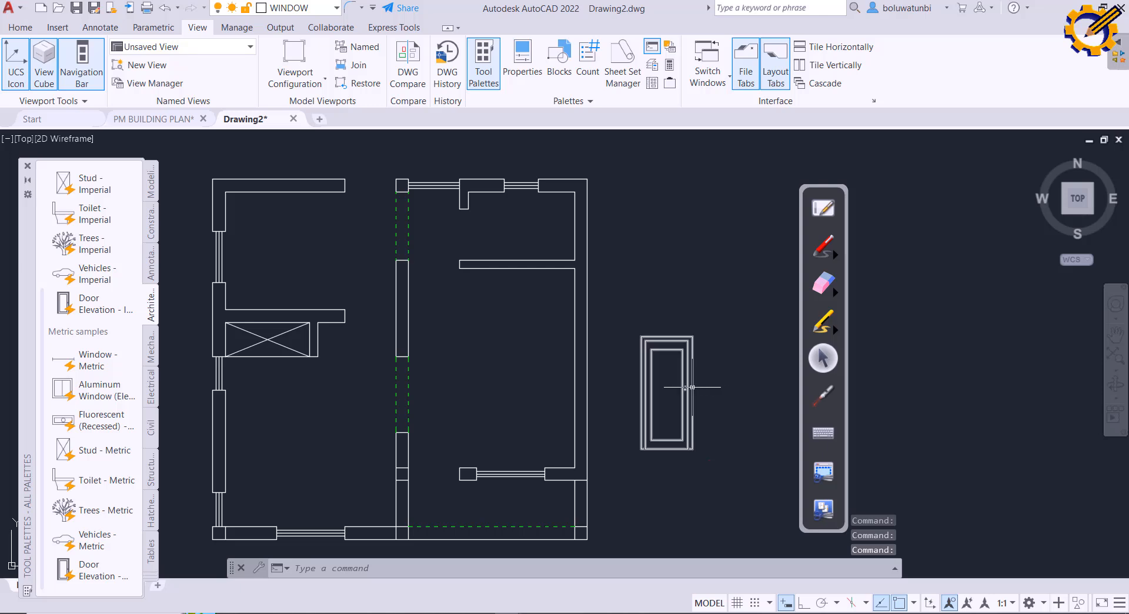
left_click(686, 387)
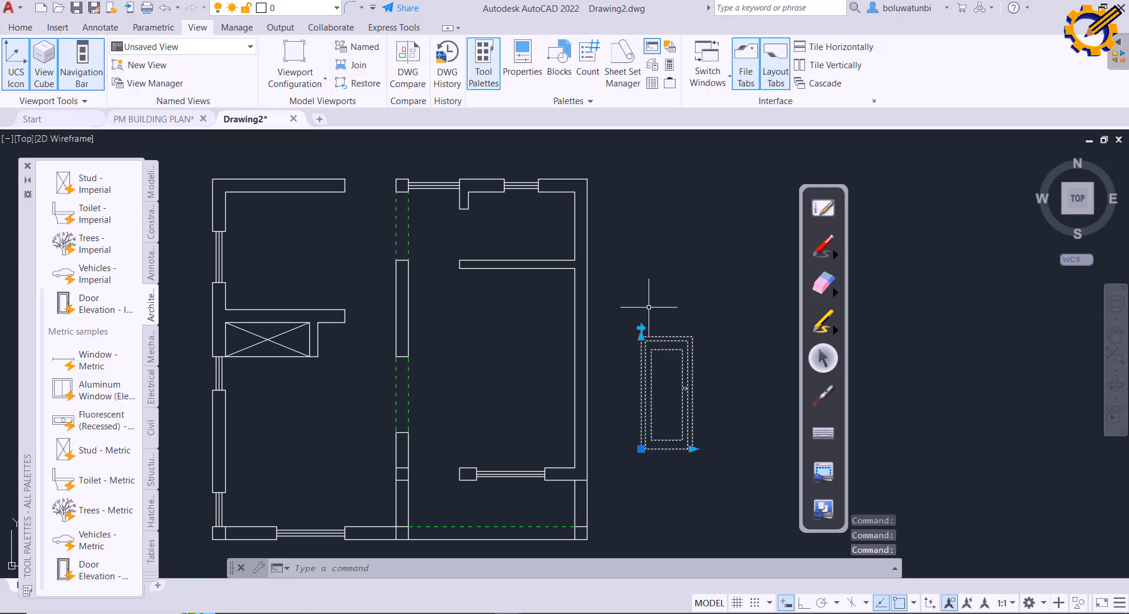
key("Delete")
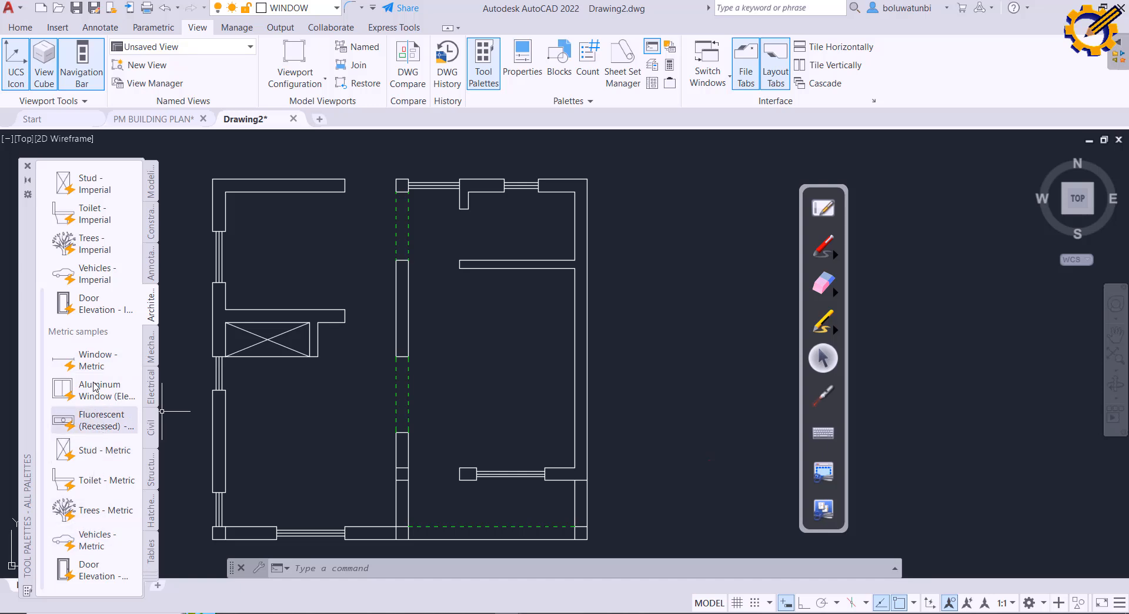
Step: Insert the Door - Metric block from the architectural samples into the empty space to the right of the plan
scroll(94, 547, "up", 1)
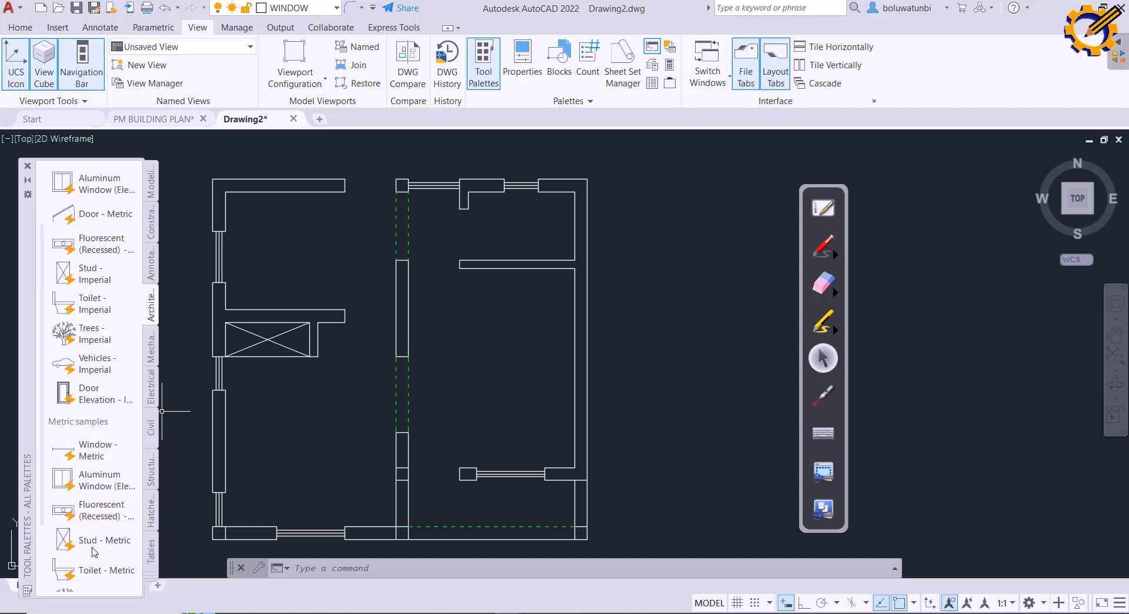
scroll(93, 551, "down", 1)
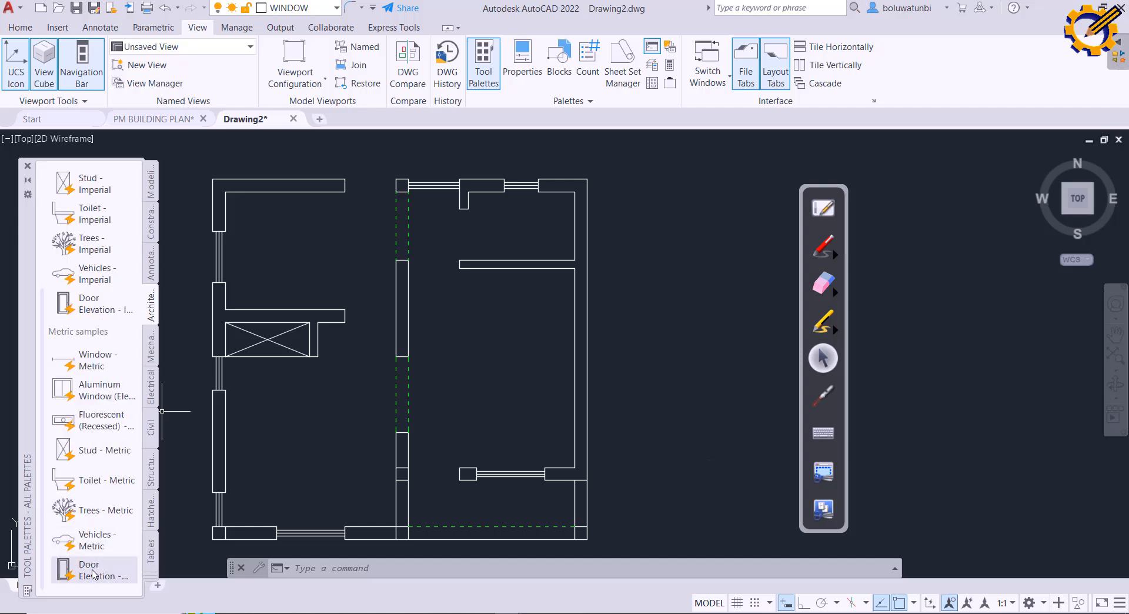
scroll(94, 562, "up", 2)
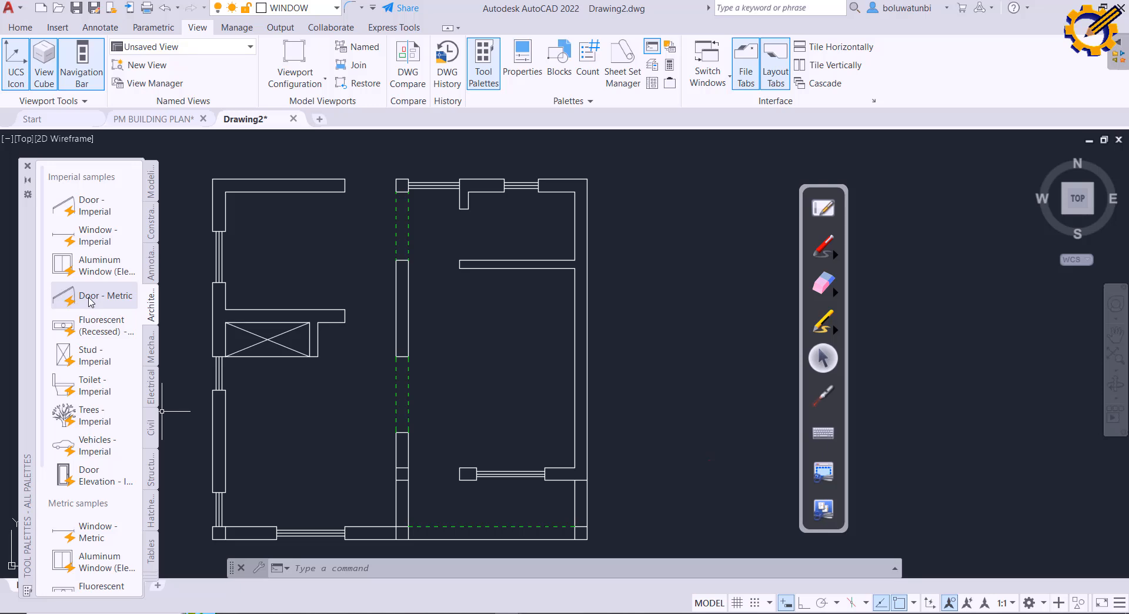
left_click_drag(89, 302, 672, 324)
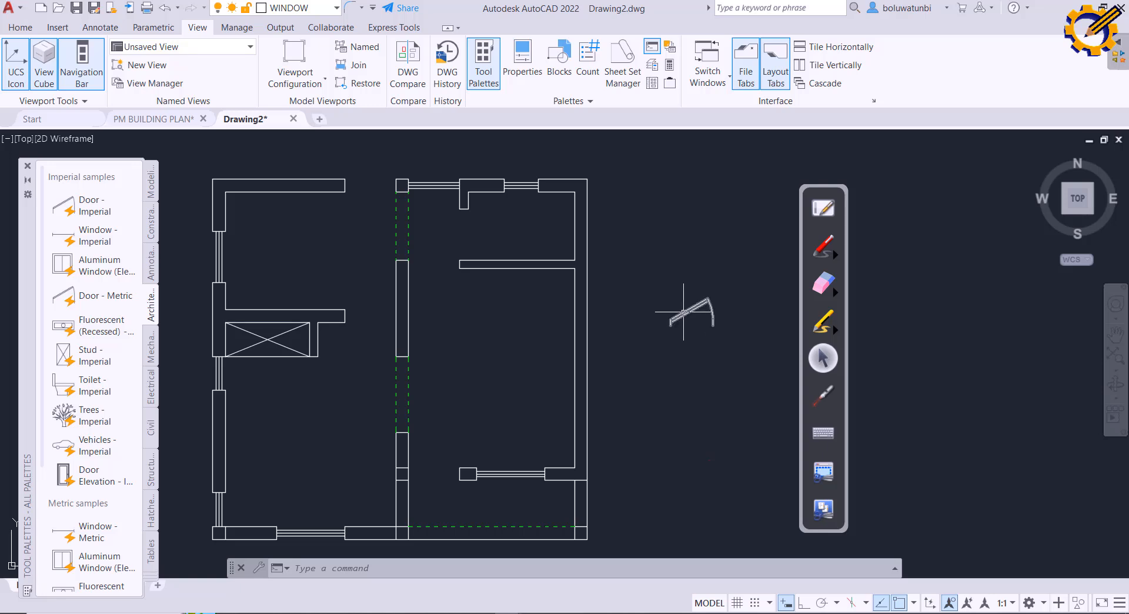
Step: Try the Closed and Open 90º opening states on the inserted metric door block
left_click(683, 311)
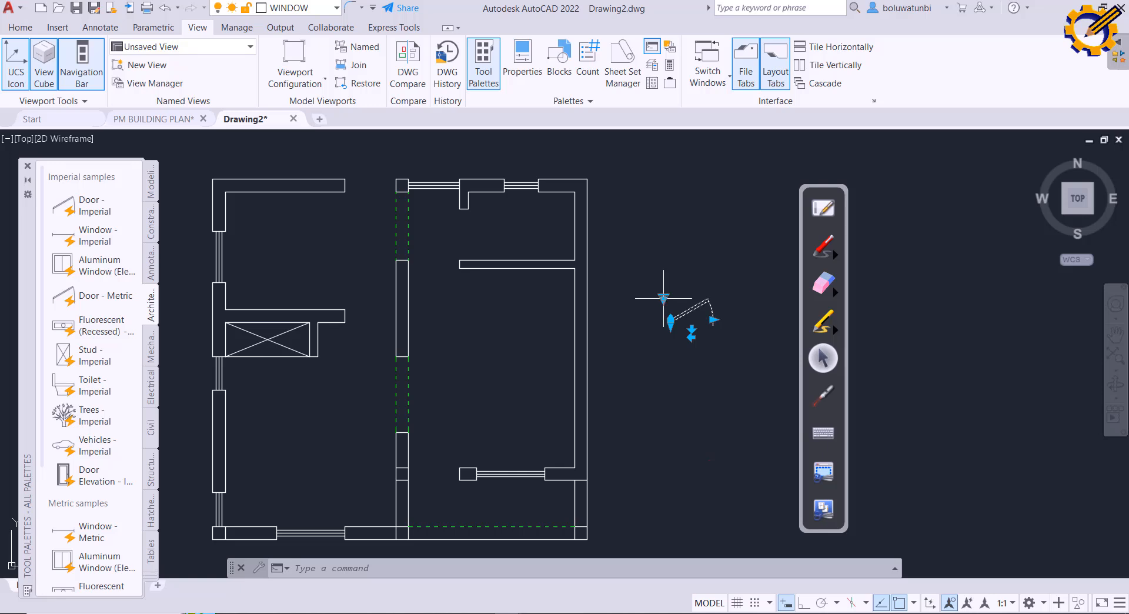
left_click(664, 299)
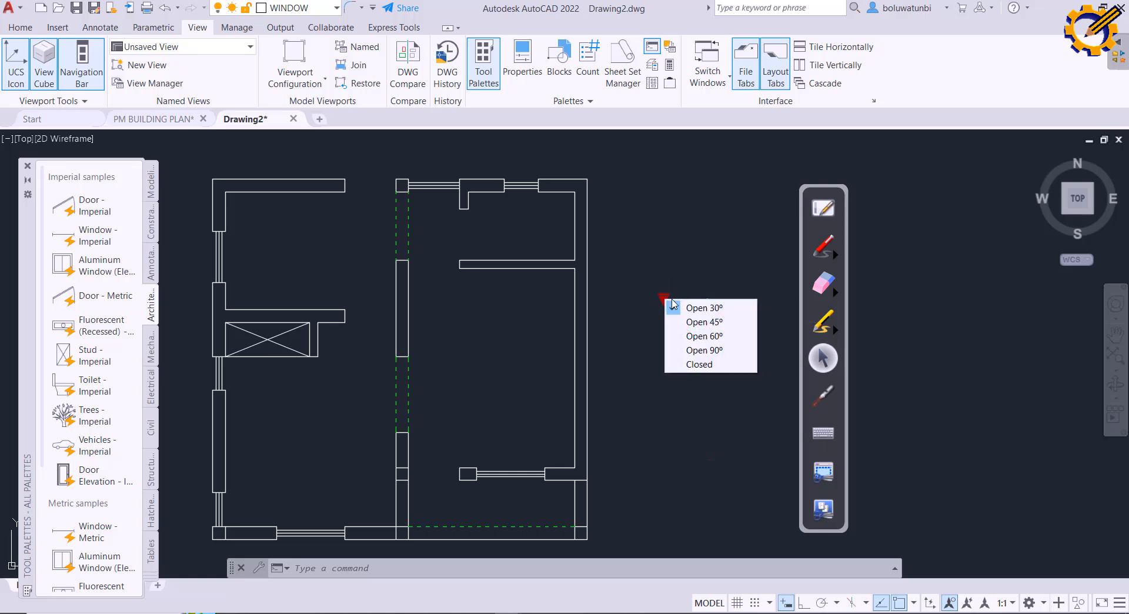
left_click(707, 365)
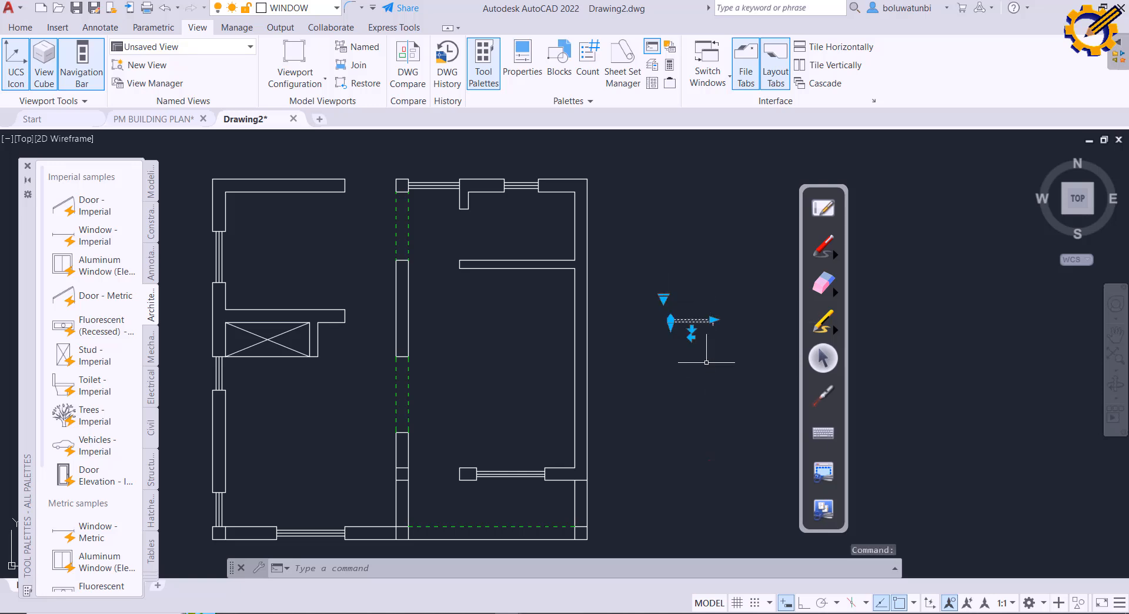
key("Escape")
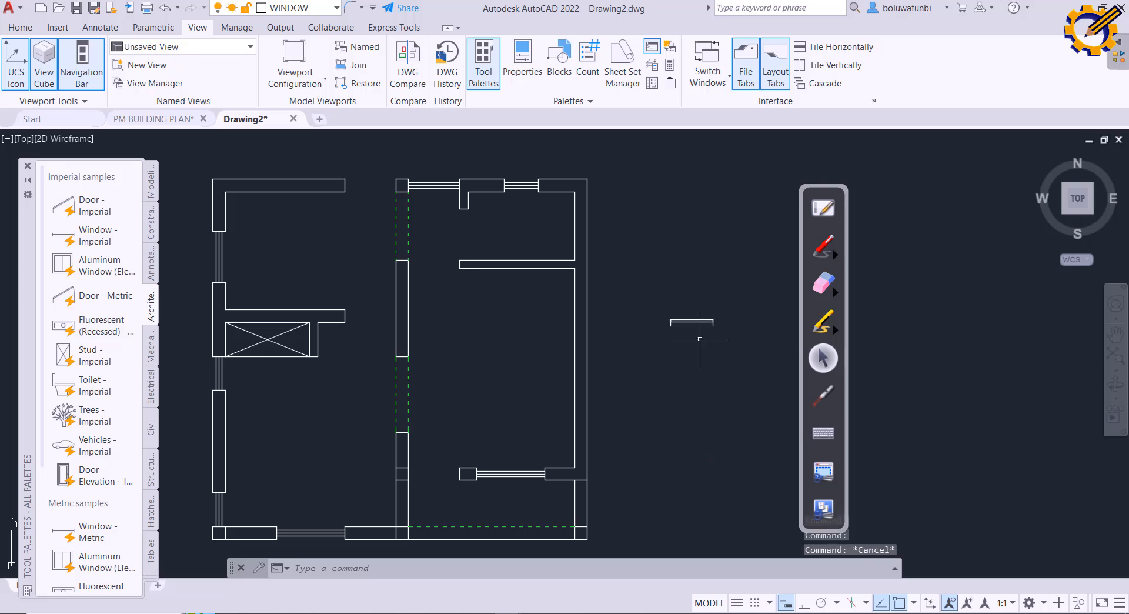
left_click(683, 321)
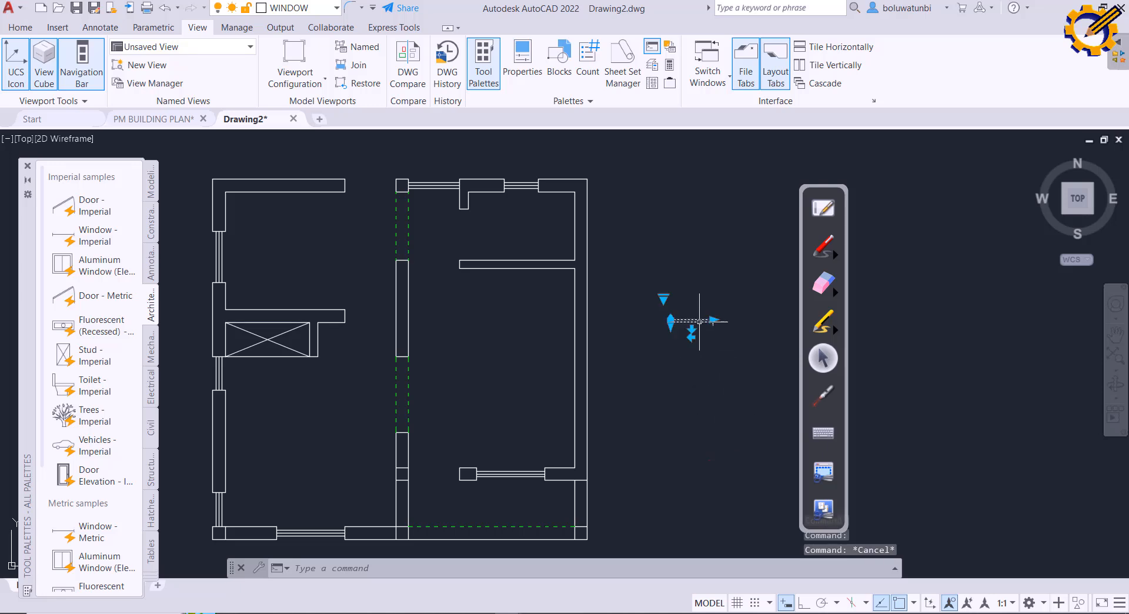
left_click(664, 299)
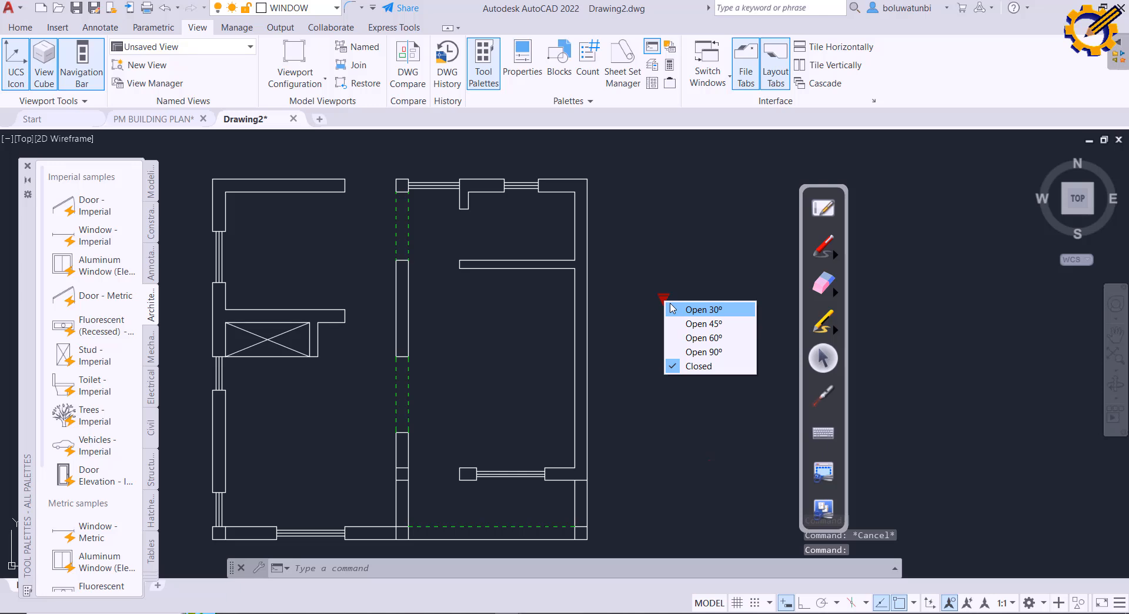
left_click(703, 351)
key("Escape")
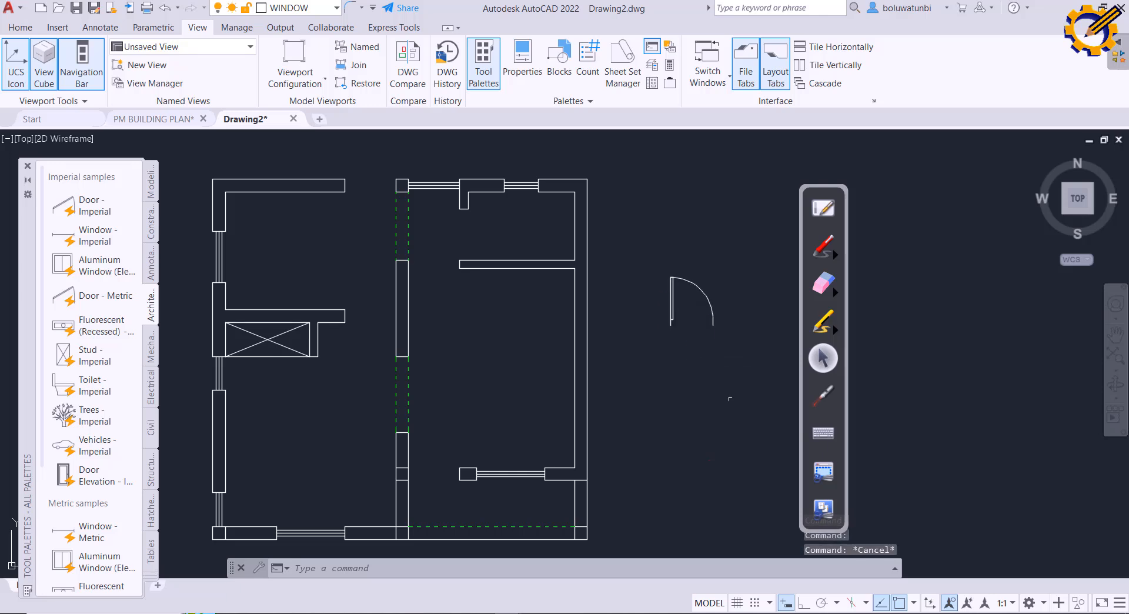
Step: Set the metric door block's opening angle to Open 60º
left_click(675, 299)
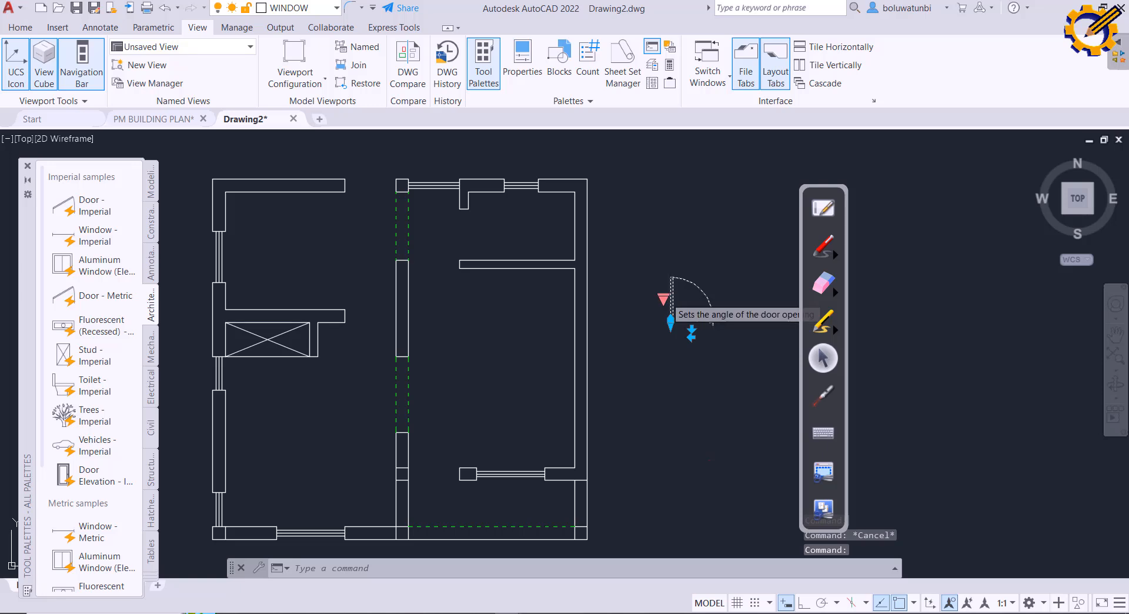
left_click(663, 298)
left_click(713, 336)
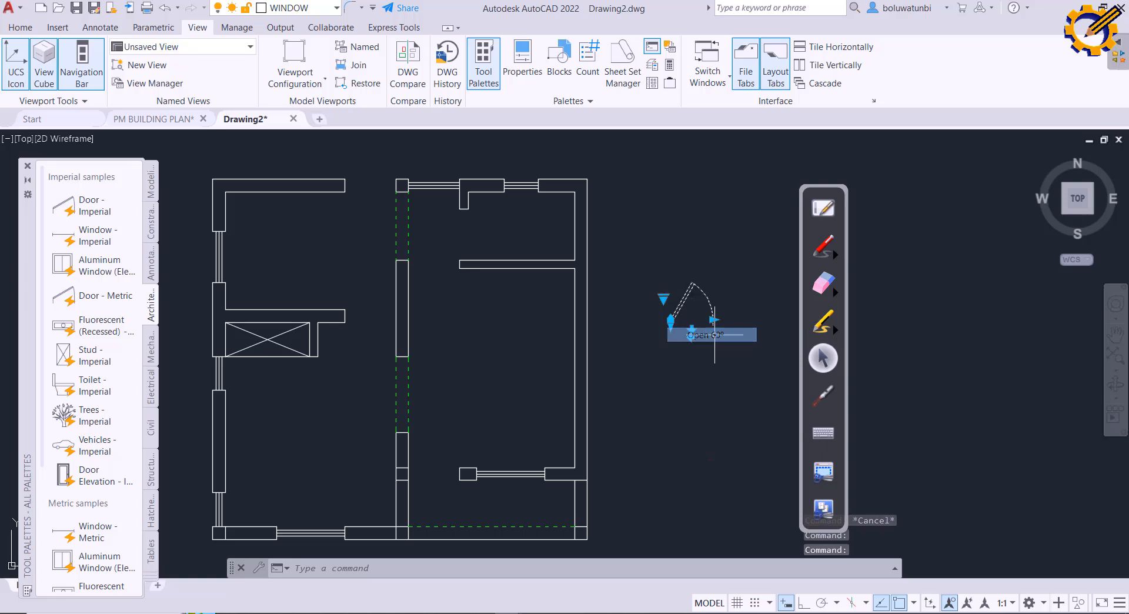
Step: Set the metric door block's opening angle to Open 45º after trying another opening state
key("Escape")
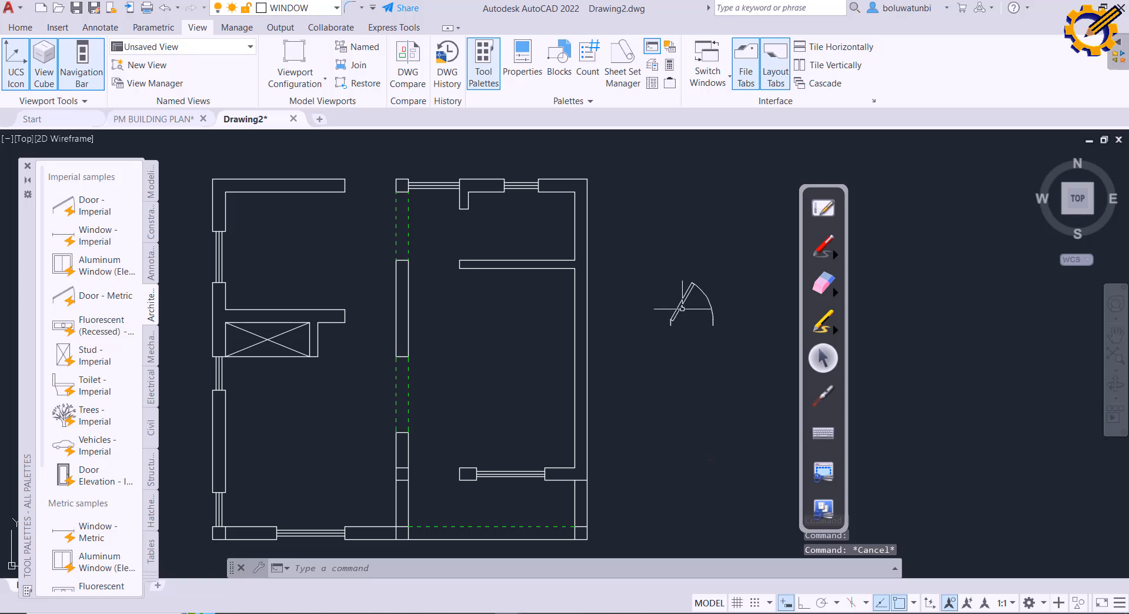
left_click(682, 321)
left_click(663, 297)
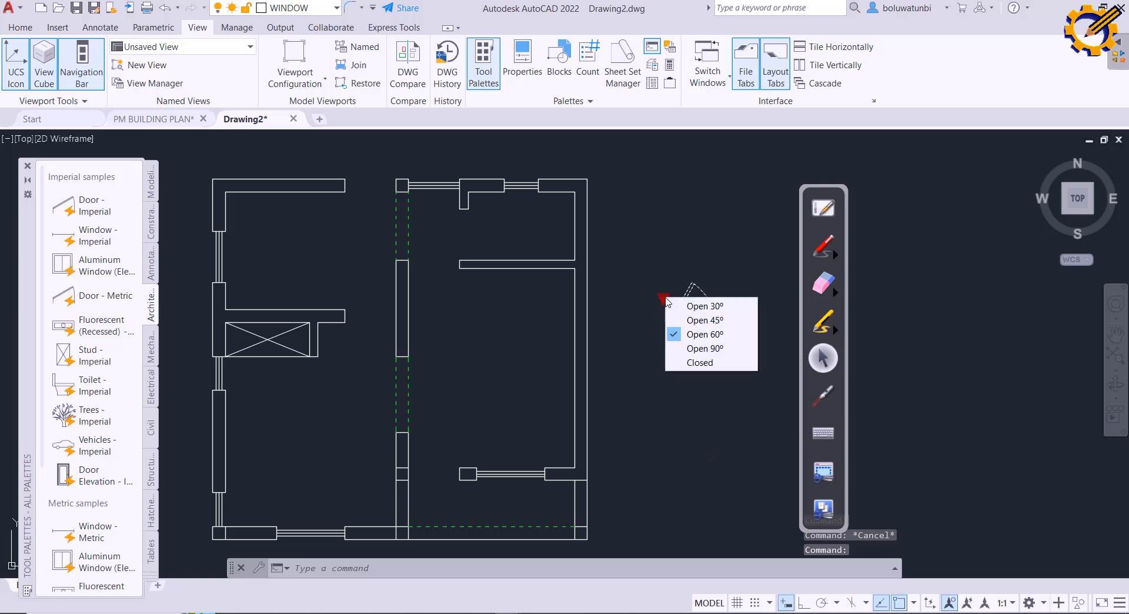
left_click(694, 347)
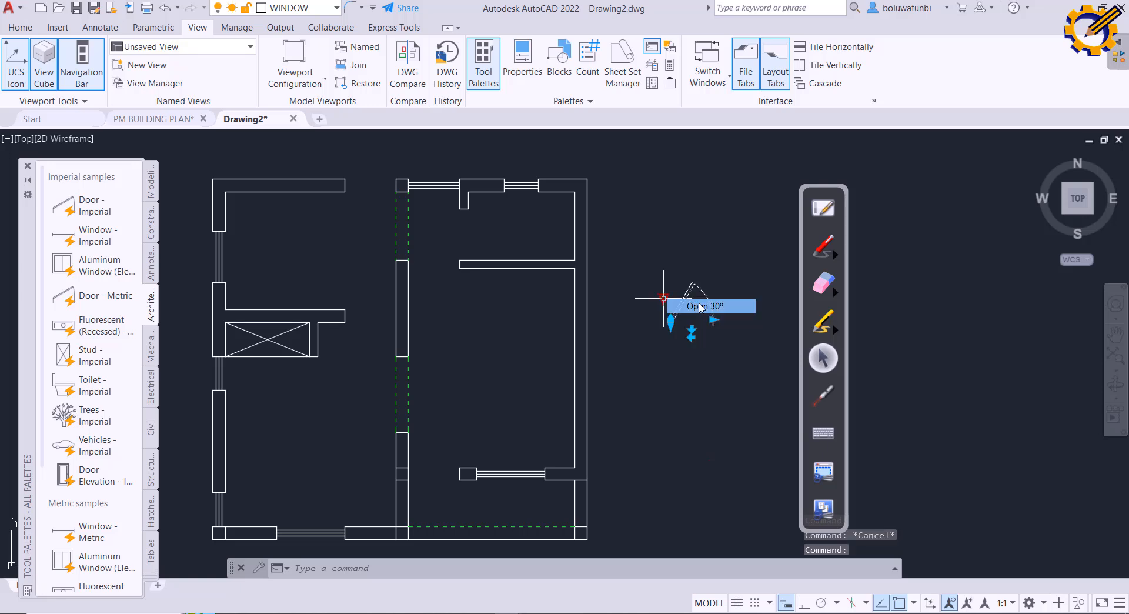
left_click(663, 297)
left_click(685, 405)
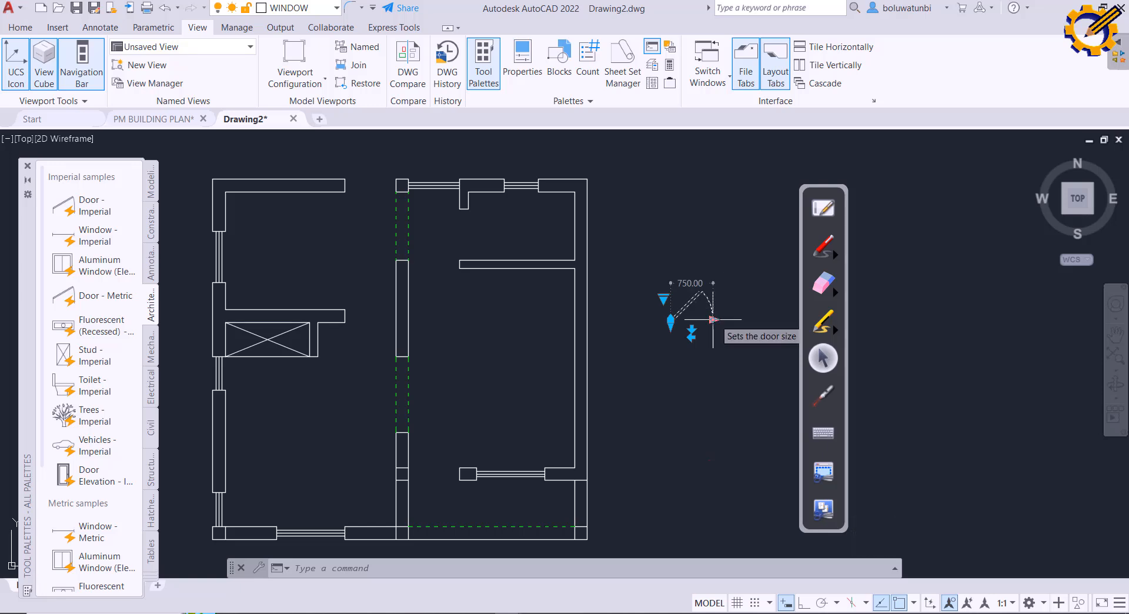
Step: Set the metric door block's door size to 900
left_click(713, 319)
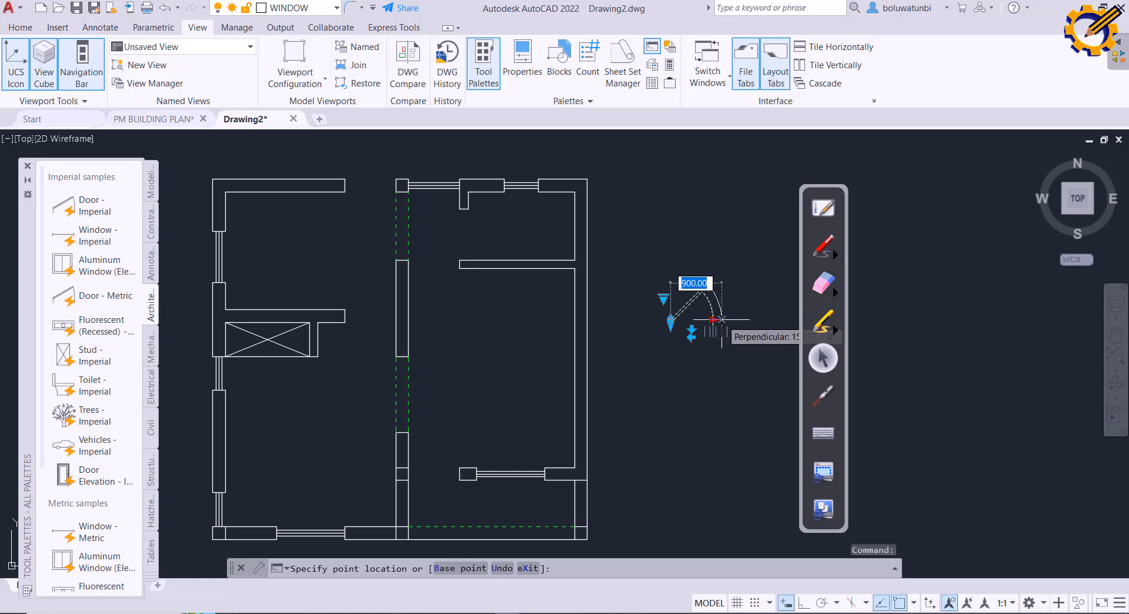
type("900")
key("Return")
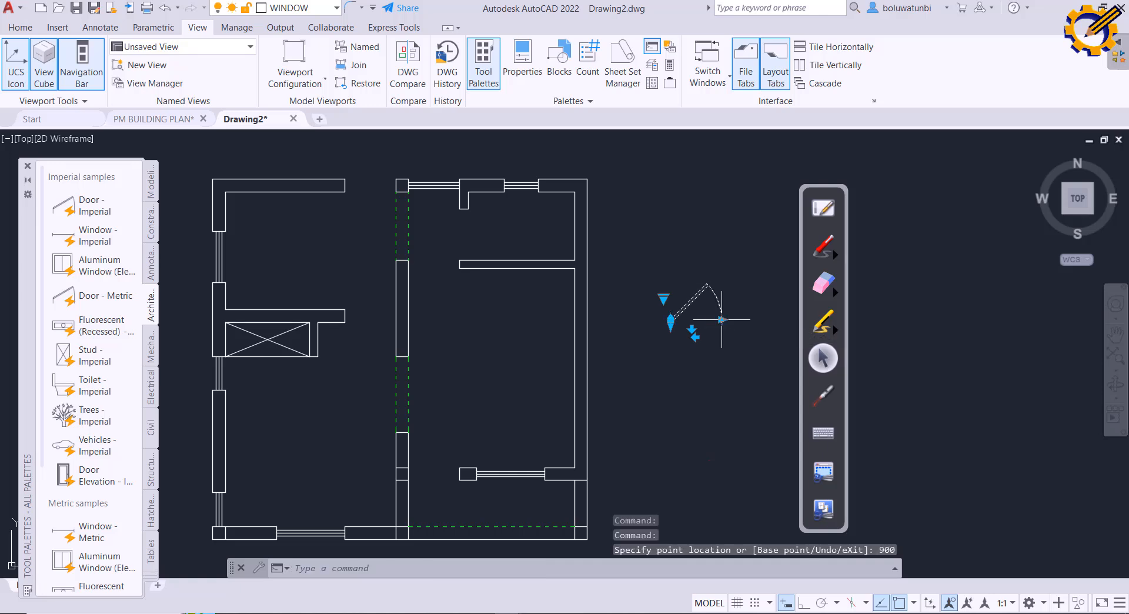
key("Escape")
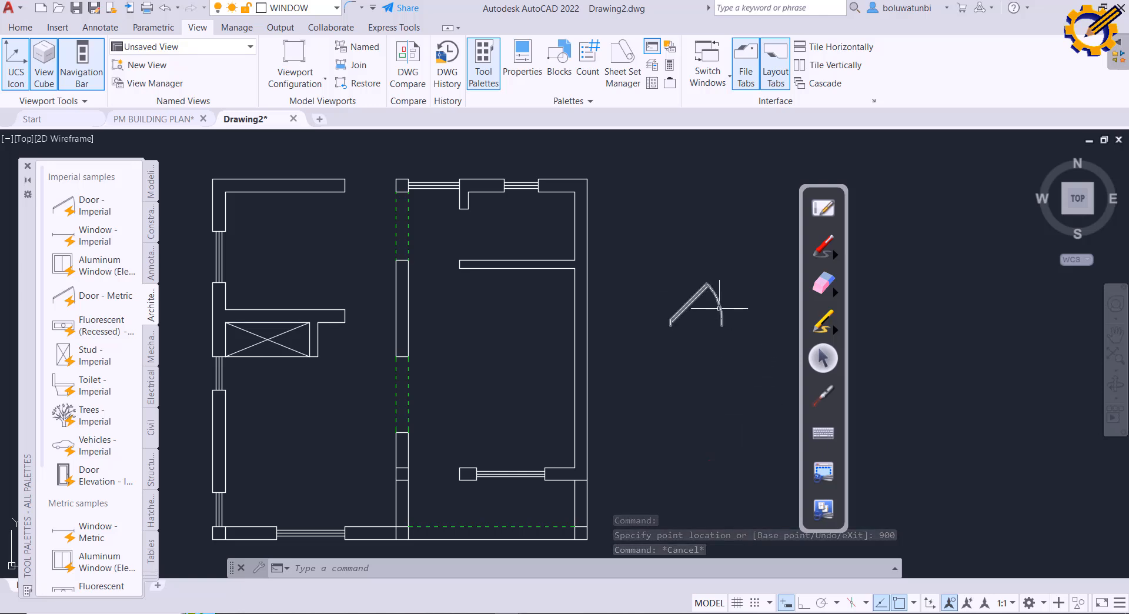
Step: Copy the door block and paste the duplicate in the empty space directly above the original
left_click(718, 312)
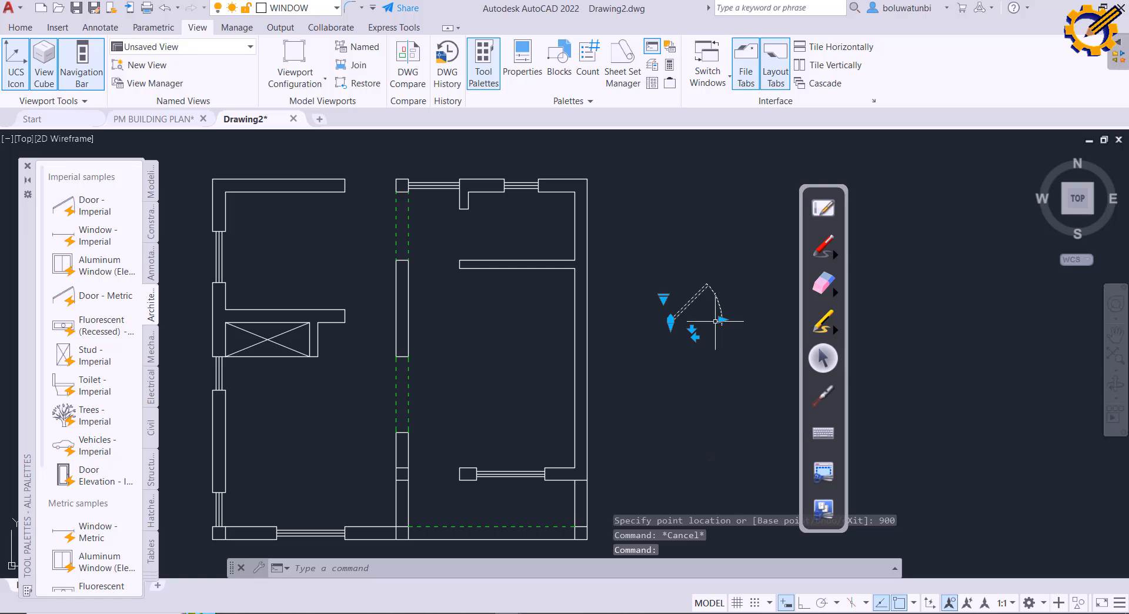
key("ctrl+c")
key("ctrl+v")
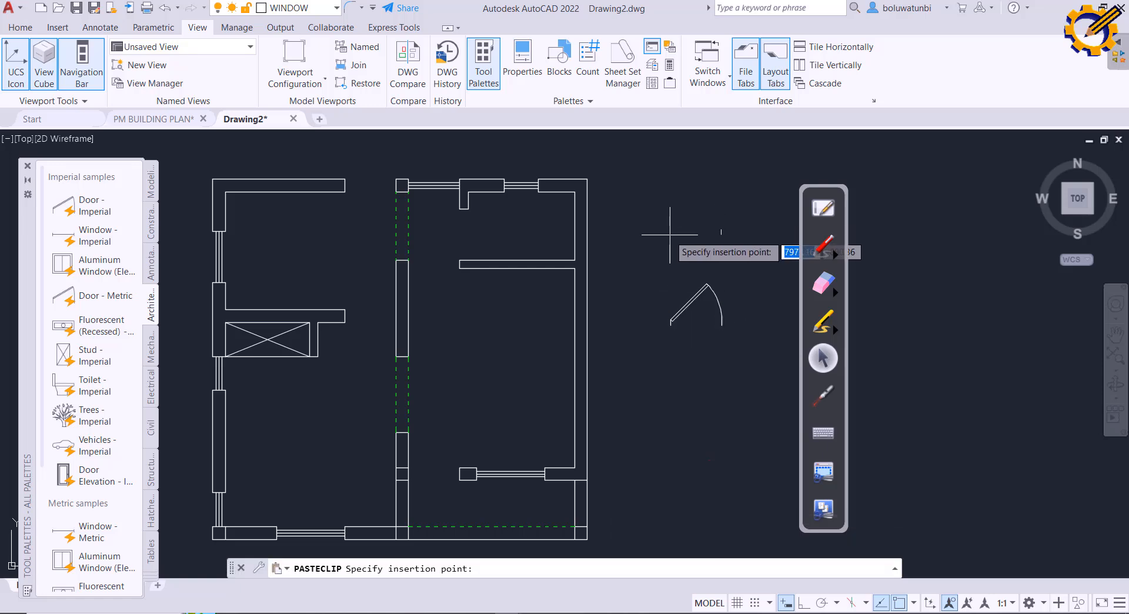
left_click(667, 234)
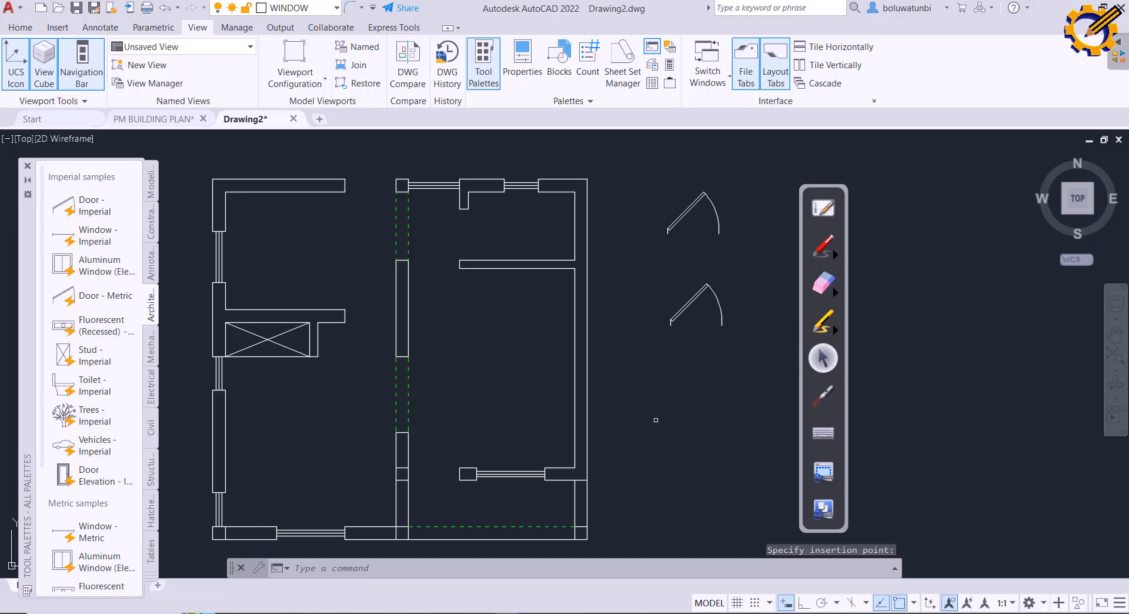
Step: Check the reference plan in Arc 1282021.pdf, and move the lower door by its hinge-side jamb endpoint to the middle wall beside the lounge's bottom opening
left_click(656, 613)
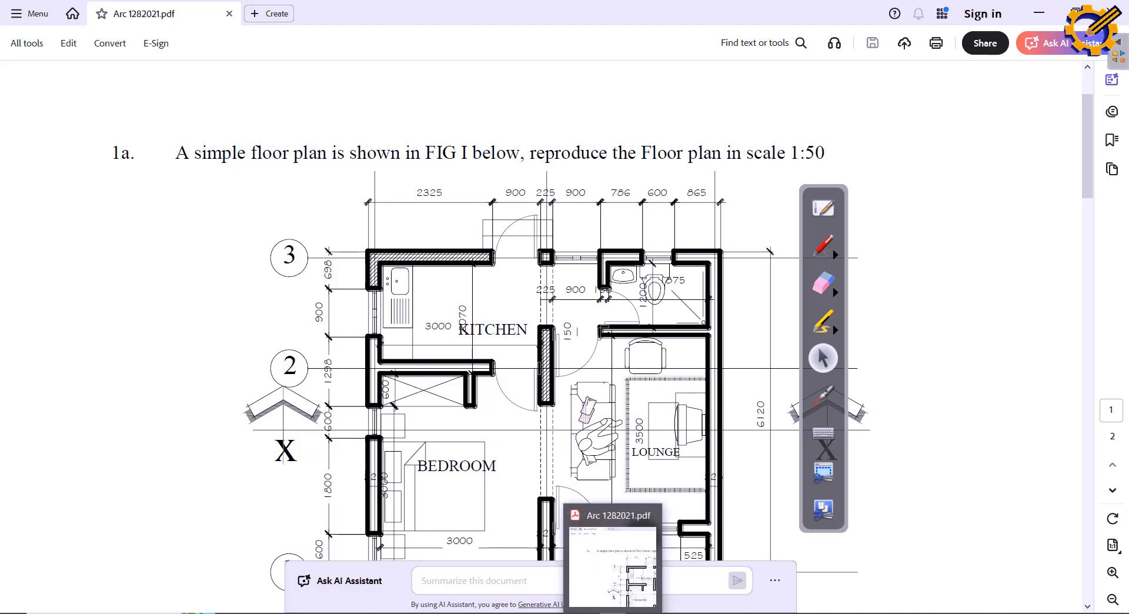
left_click(613, 613)
key("alt+Tab")
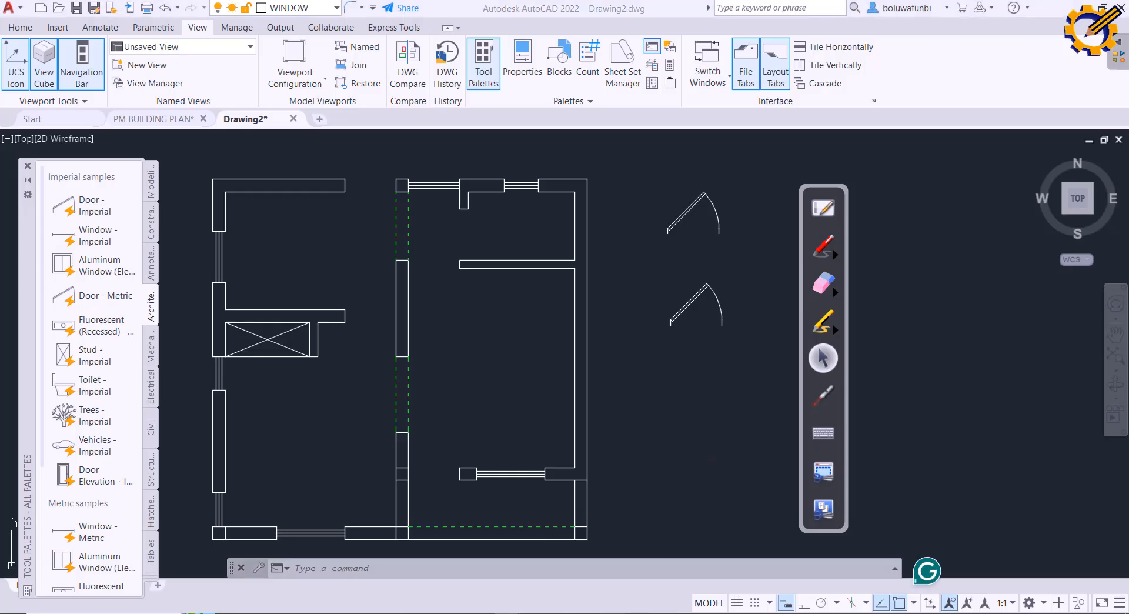
key("alt+Tab")
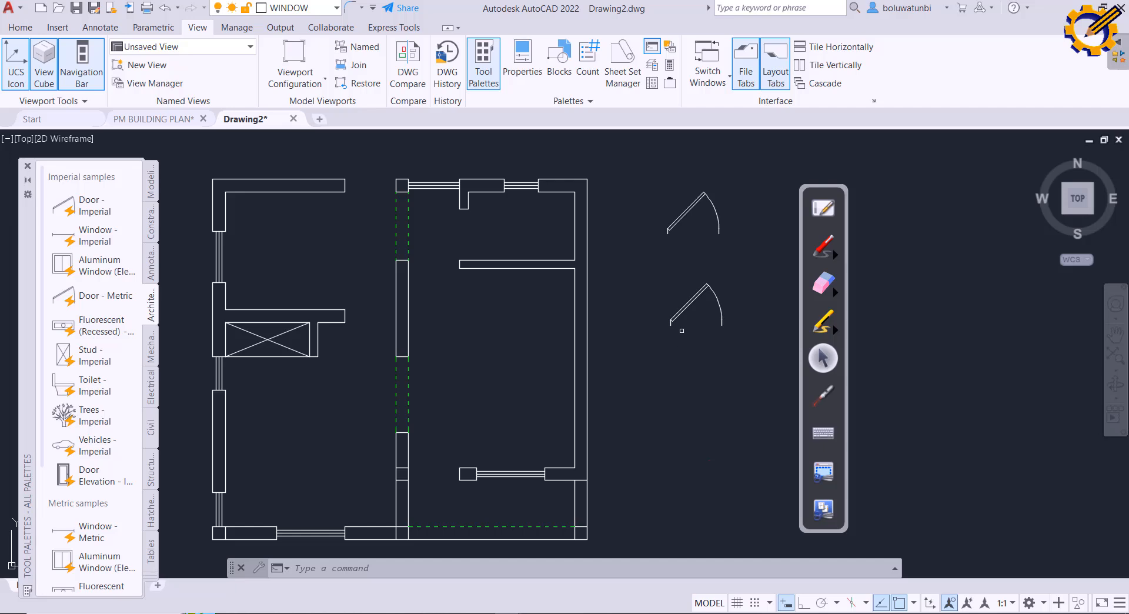
scroll(681, 321, "up", 3)
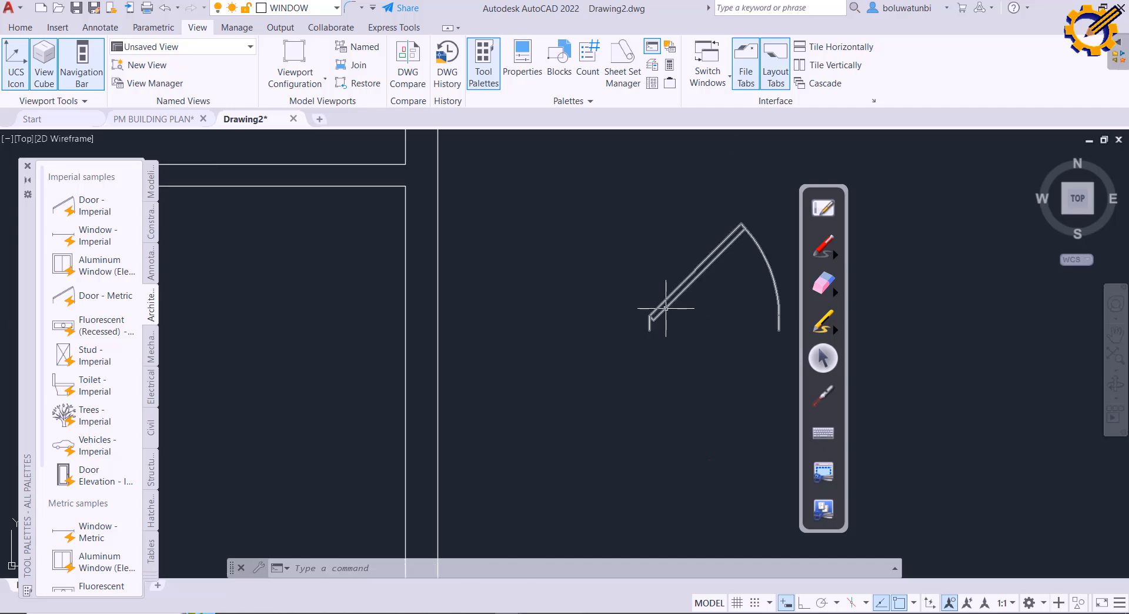
left_click(660, 309)
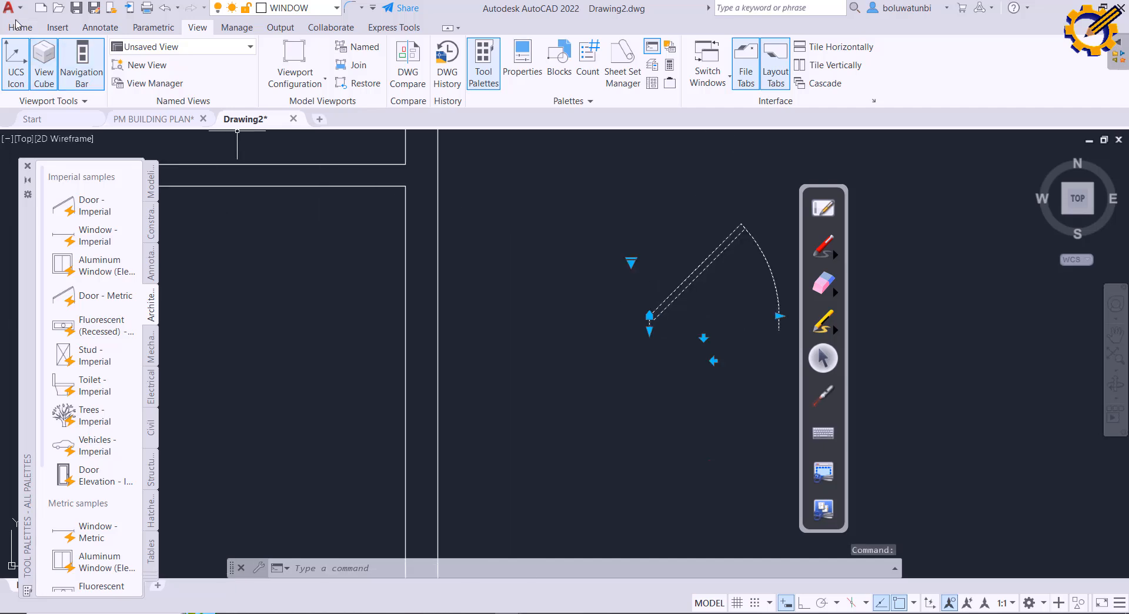
left_click(20, 27)
left_click(185, 46)
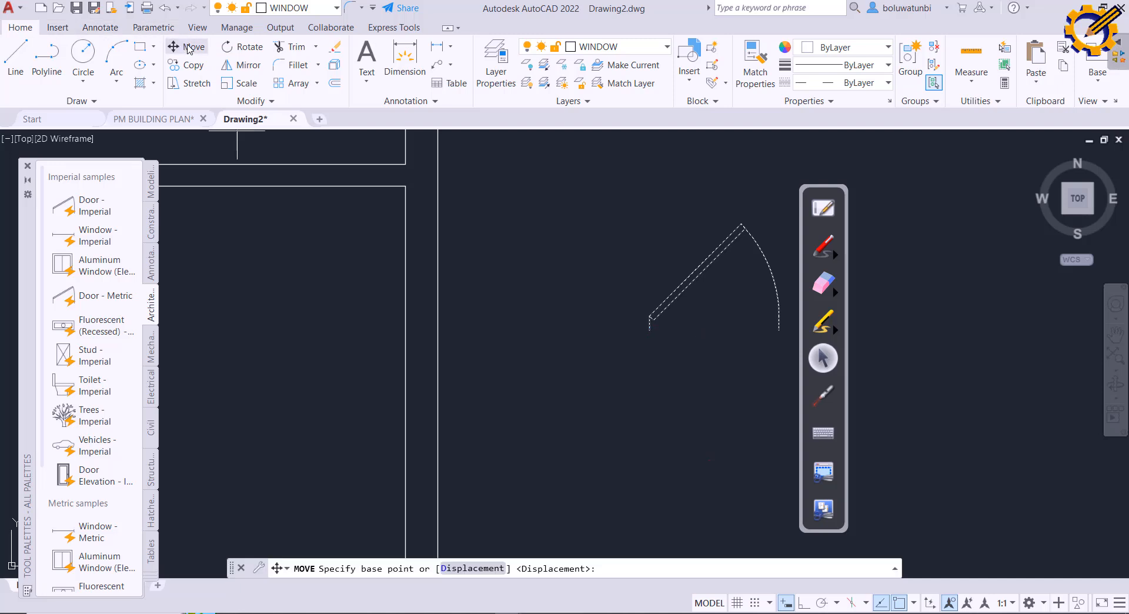
scroll(670, 344, "up", 4)
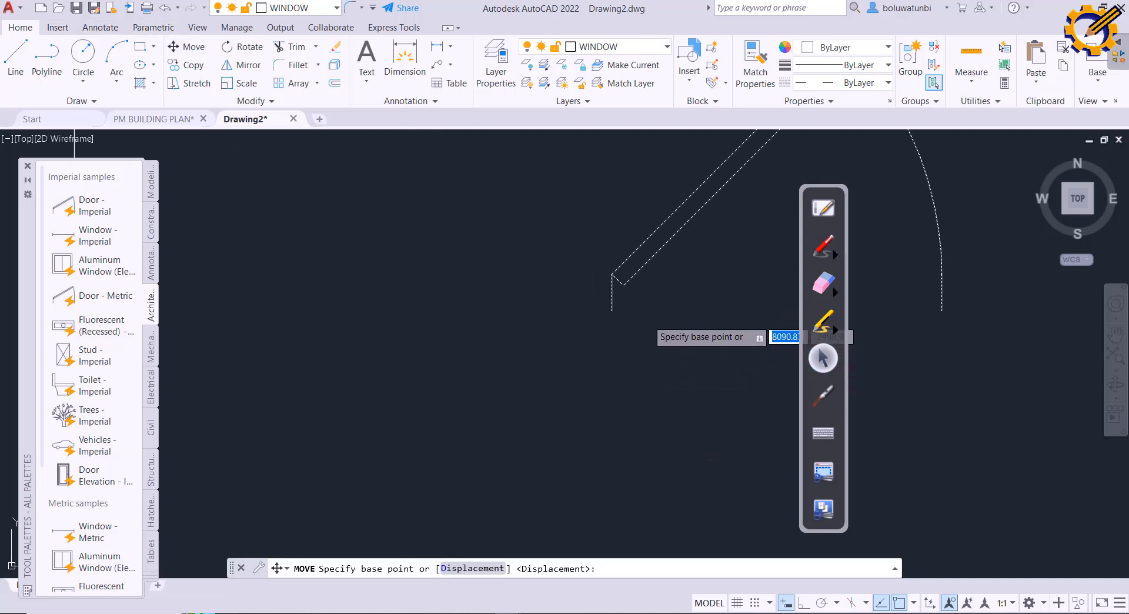
left_click(611, 310)
scroll(647, 329, "down", 5)
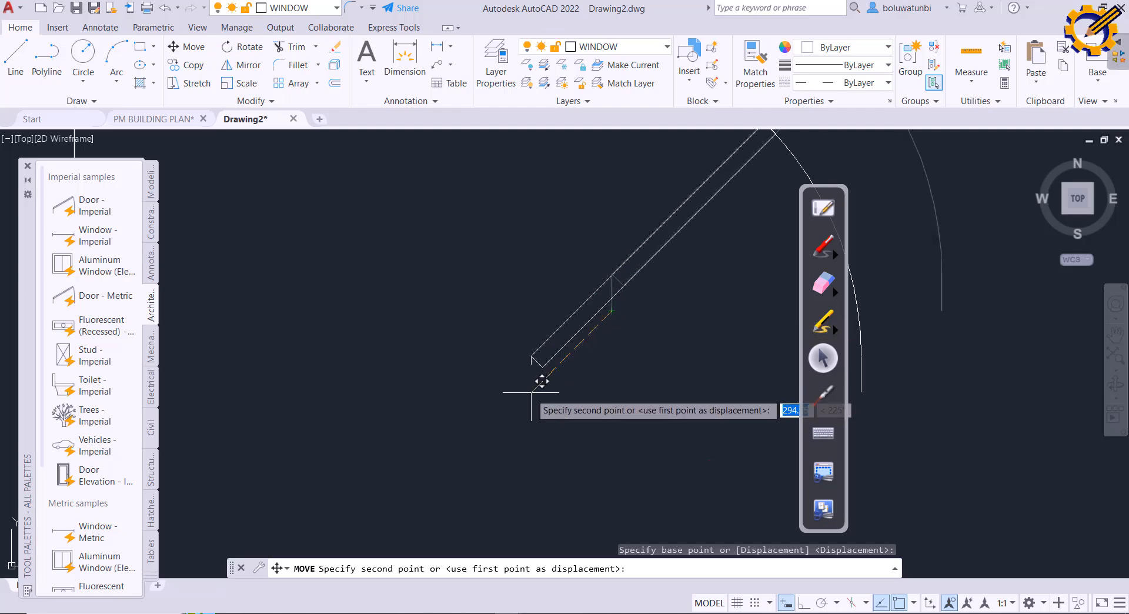
scroll(465, 409, "up", 2)
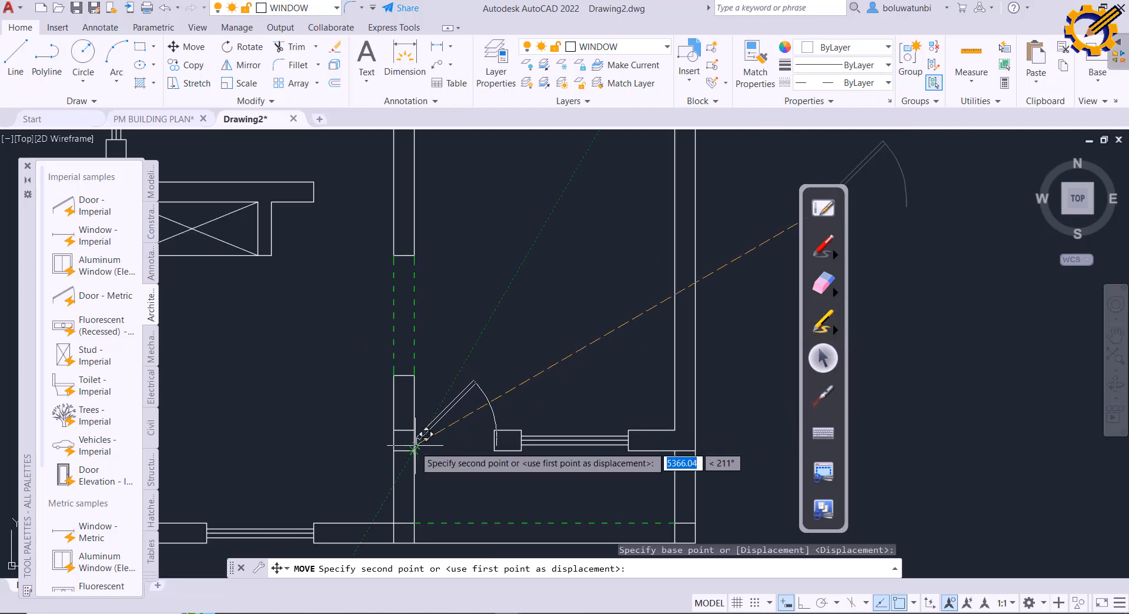
left_click(414, 451)
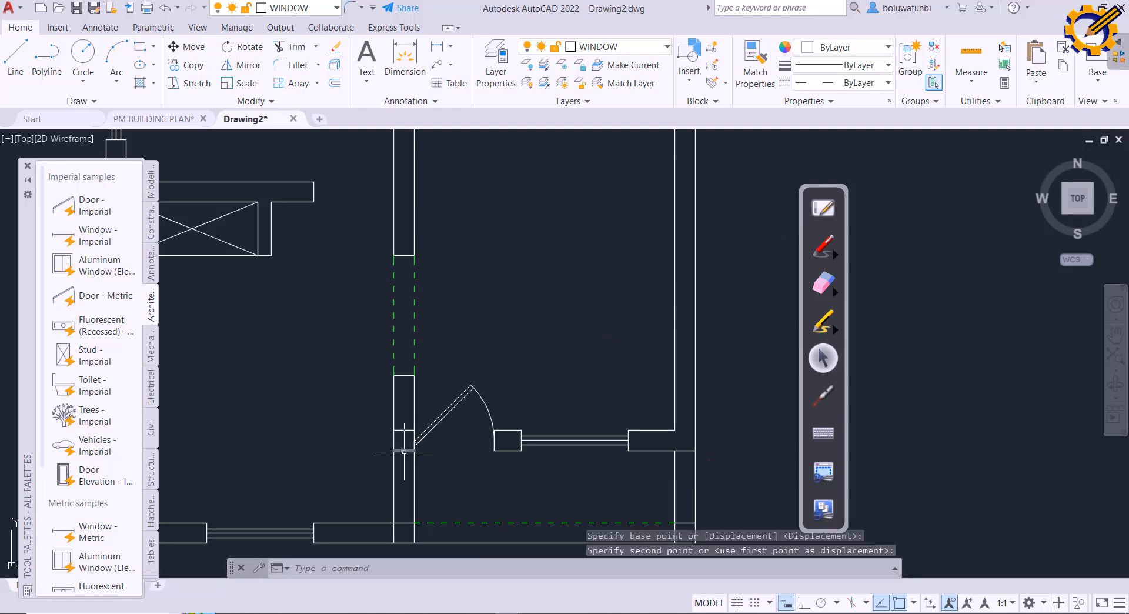
Step: Delete the two short lines crossing the middle vertical wall beside the placed door's hinge
left_click(403, 450)
key("Delete")
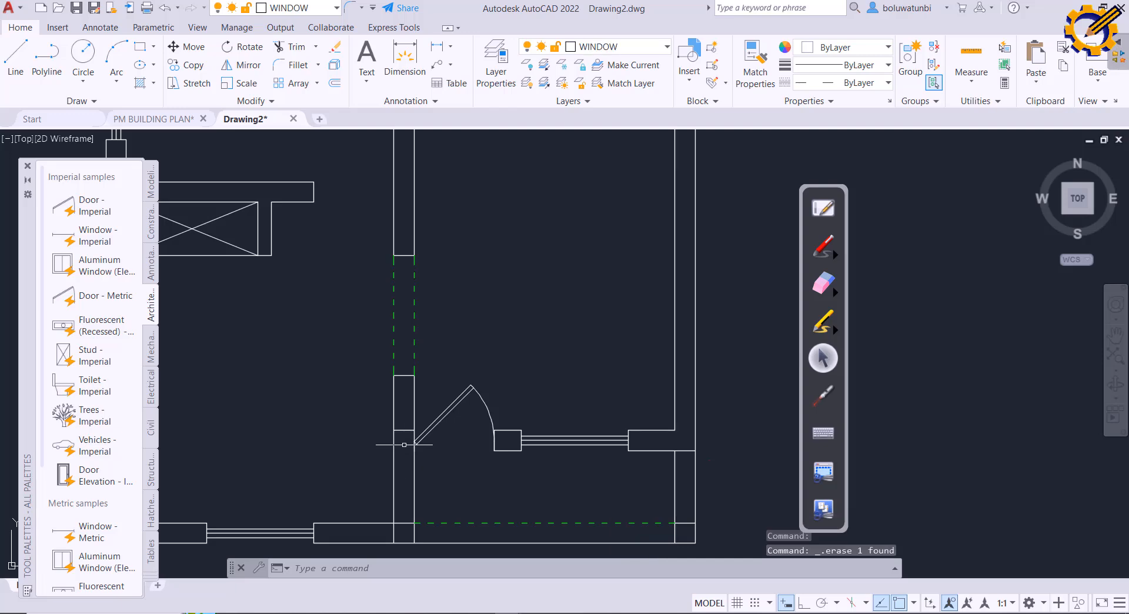
left_click(405, 430)
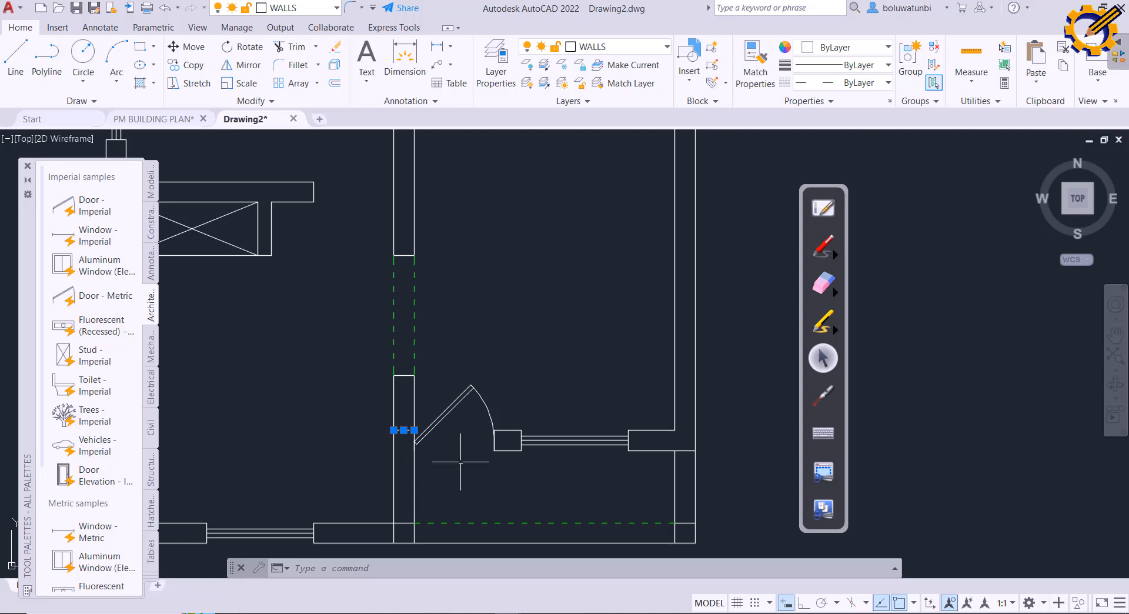
key("Delete")
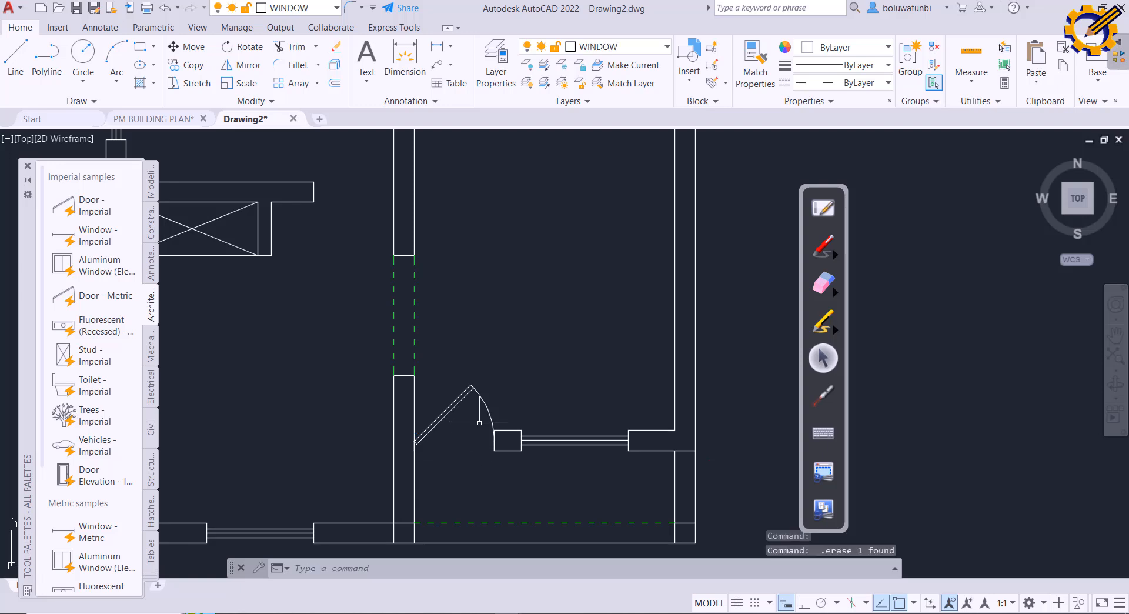
Step: Set the opening angle of the door in the lounge's bottom opening to Open 90º
left_click(480, 409)
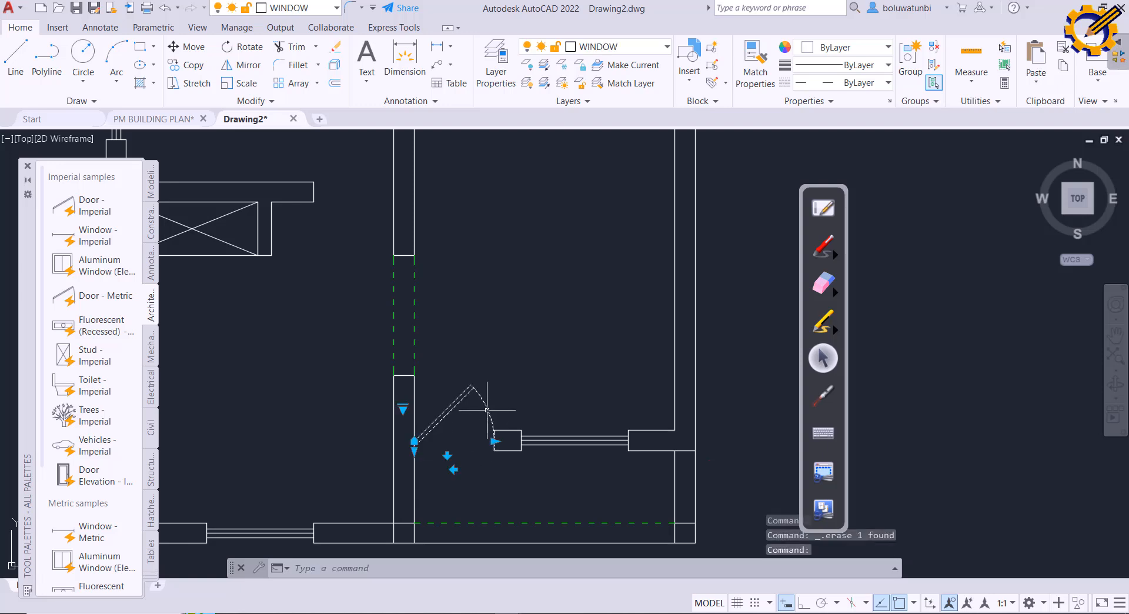
left_click(403, 407)
left_click(438, 461)
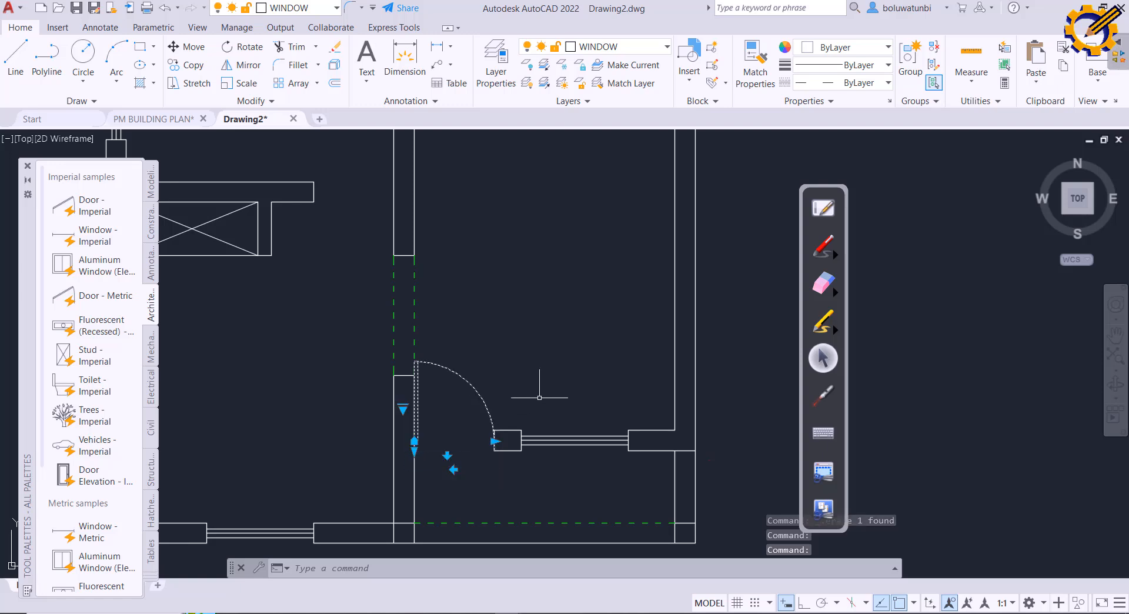
key("Escape")
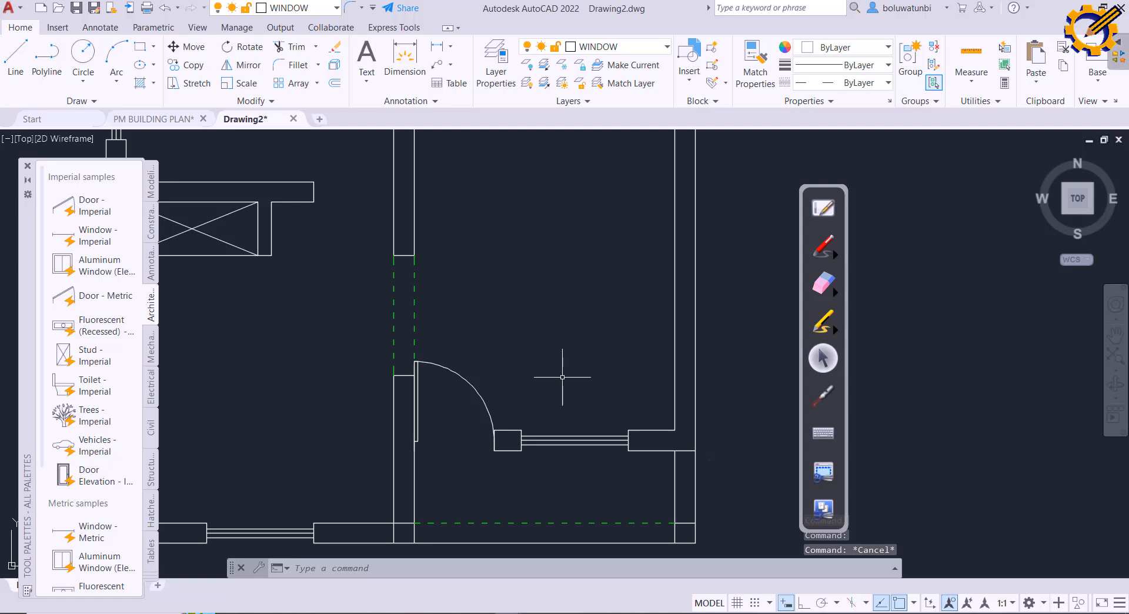
Step: Create a new layer named DOOR
scroll(564, 384, "down", 2)
middle_click_drag(559, 378, 520, 420)
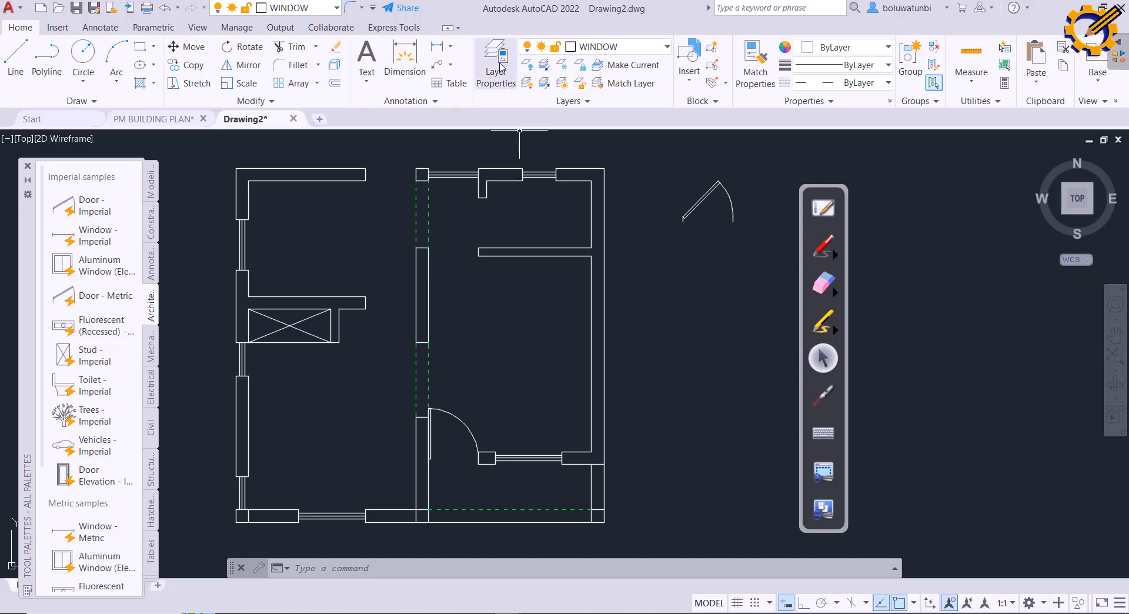
left_click(499, 66)
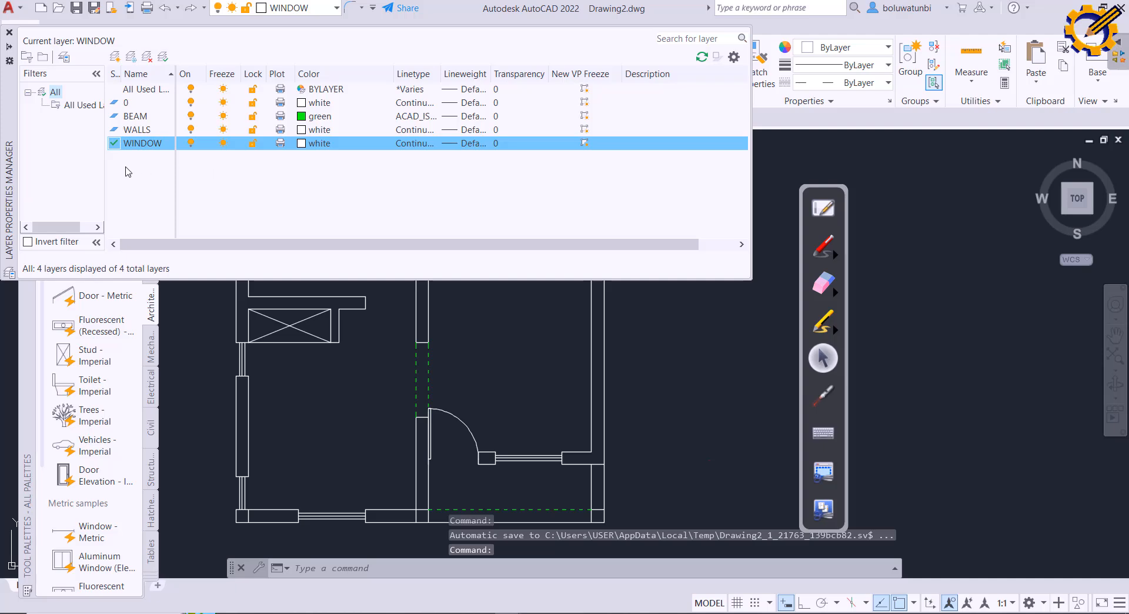
right_click(125, 168)
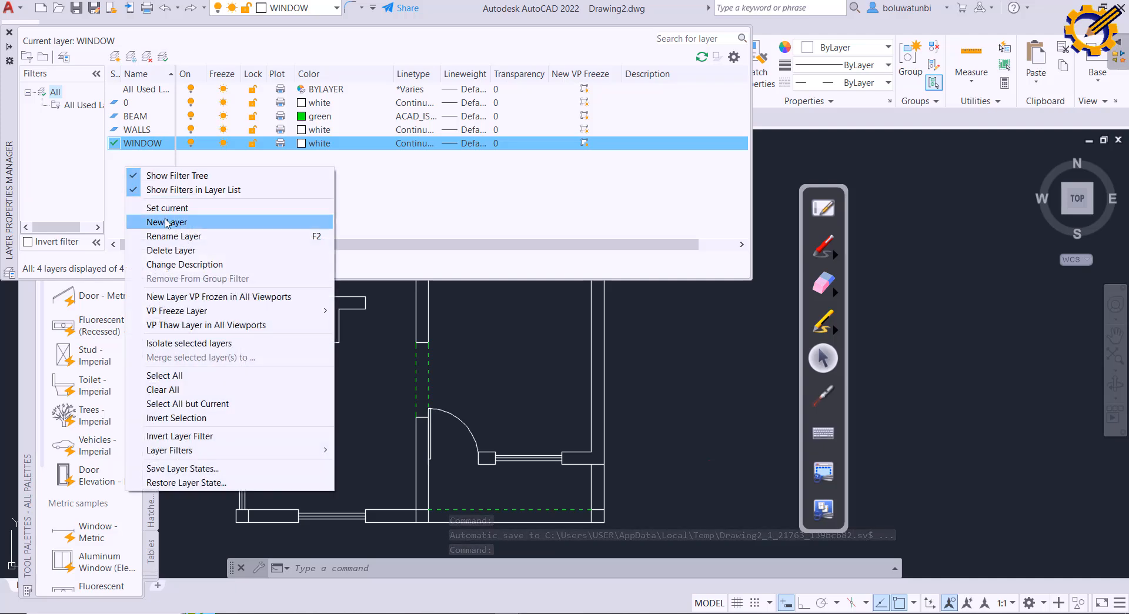
left_click(166, 222)
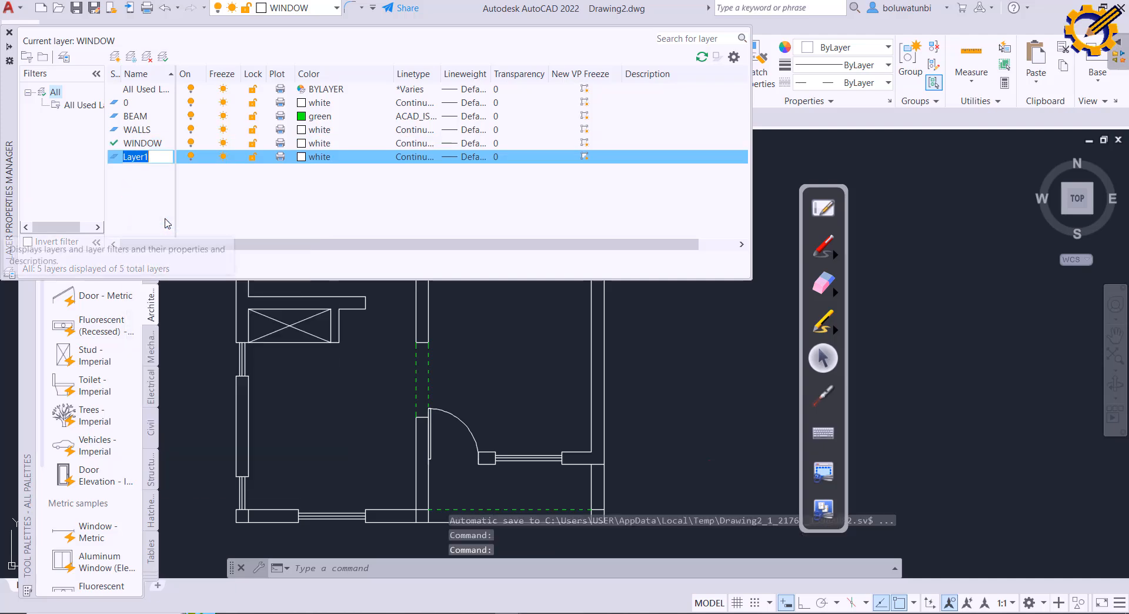
type("DOOR")
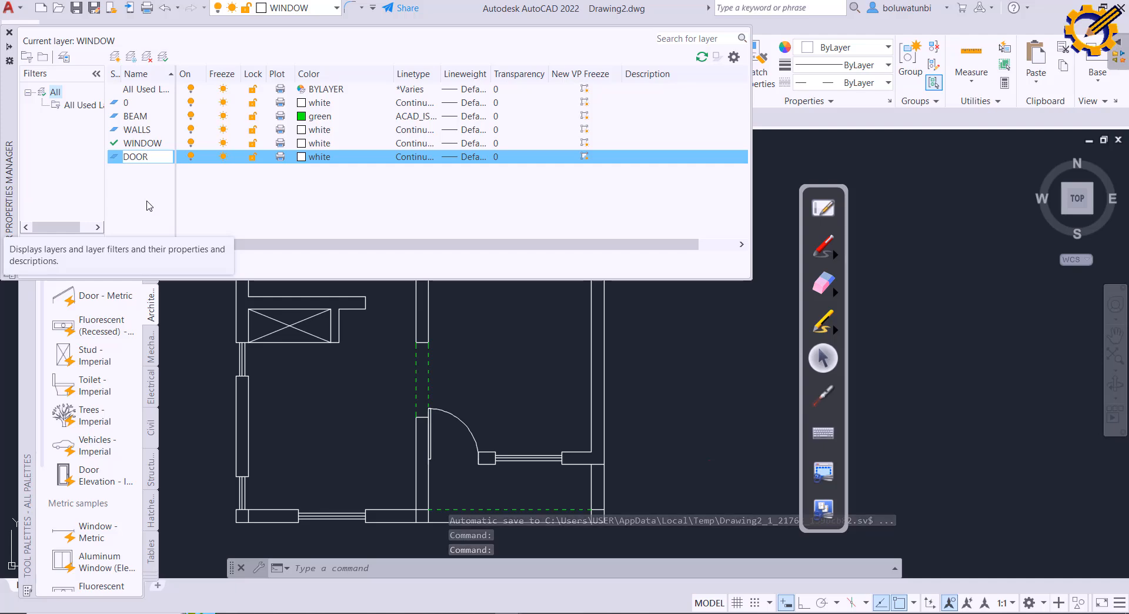
key("Return")
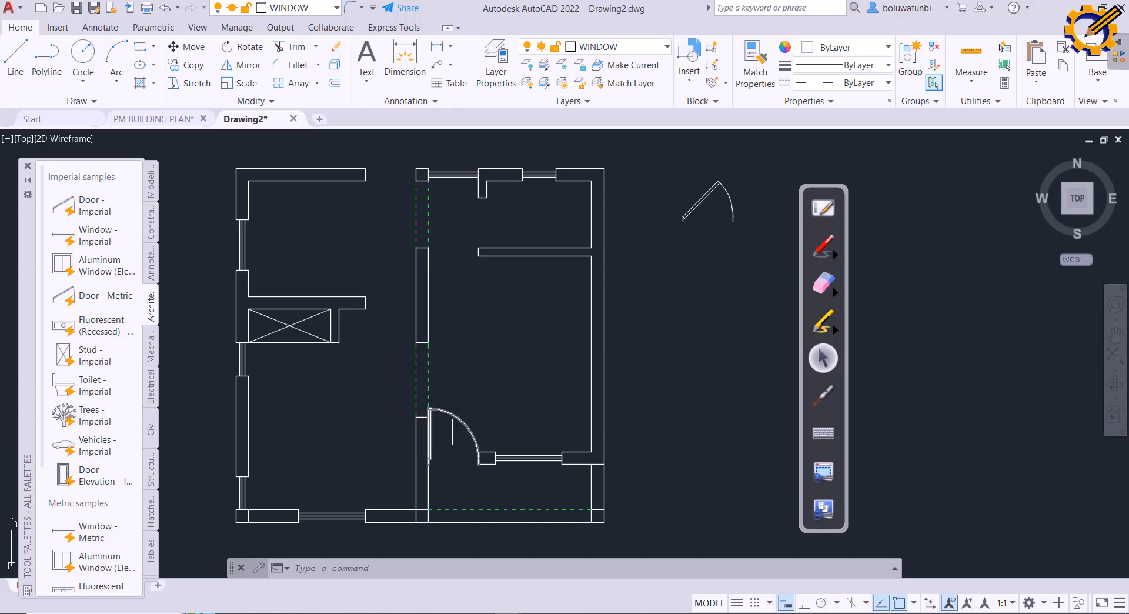
Step: Assign the door in the lounge's bottom opening to the DOOR layer through its properties
left_click(462, 424)
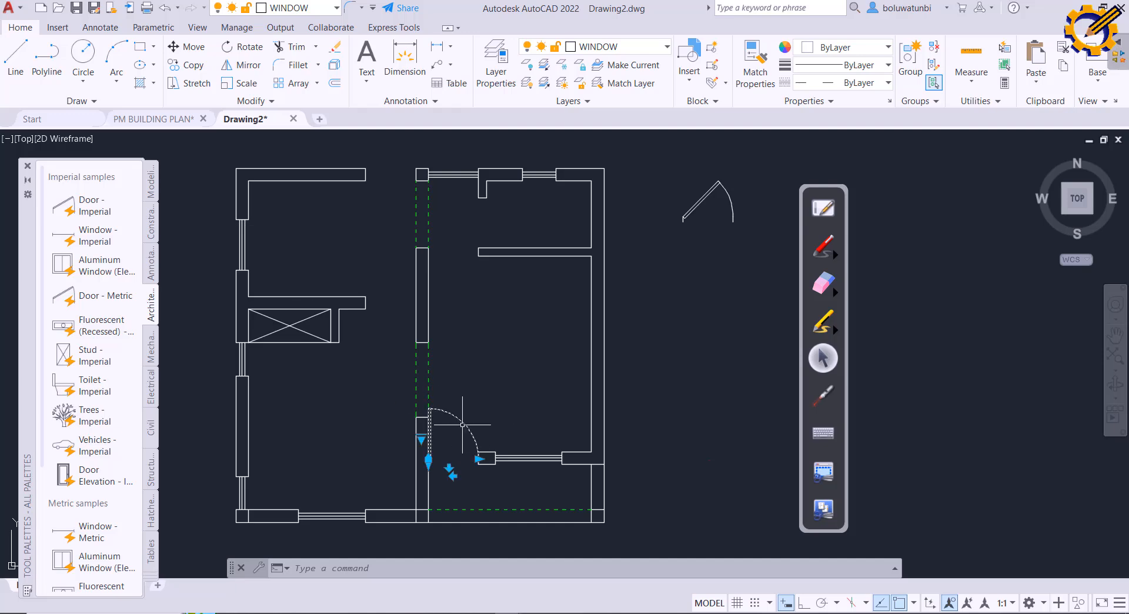
right_click(462, 423)
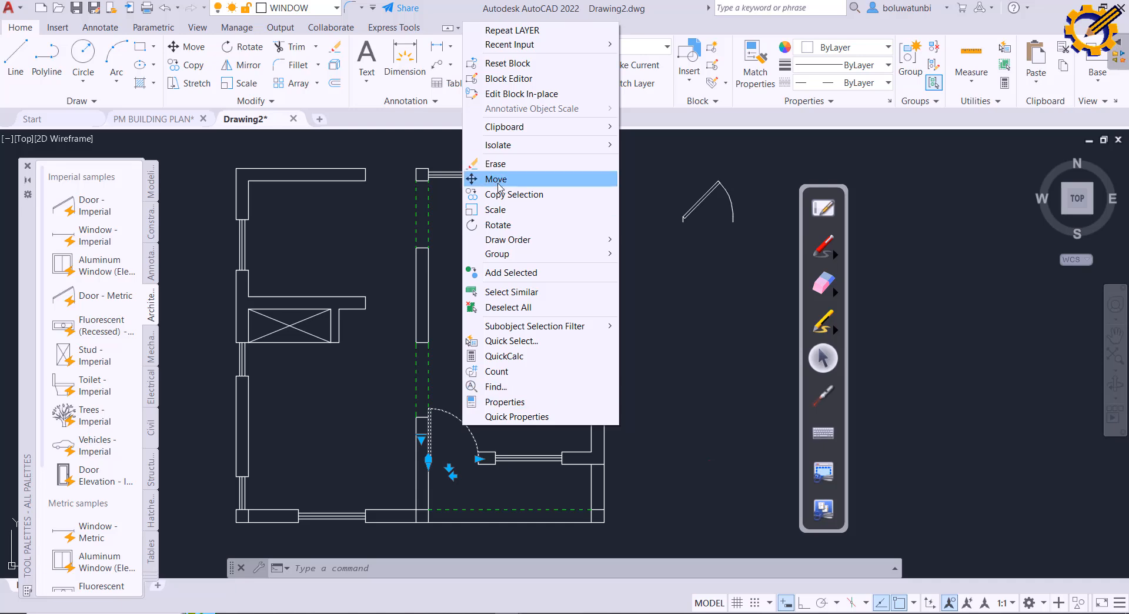
left_click(504, 402)
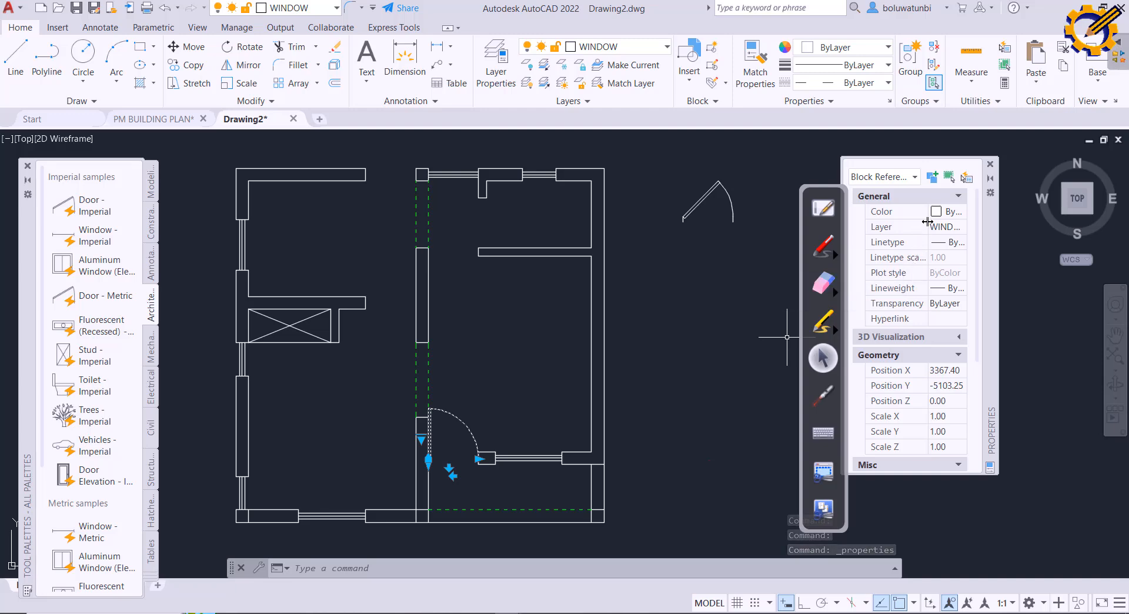
left_click(959, 229)
left_click(961, 229)
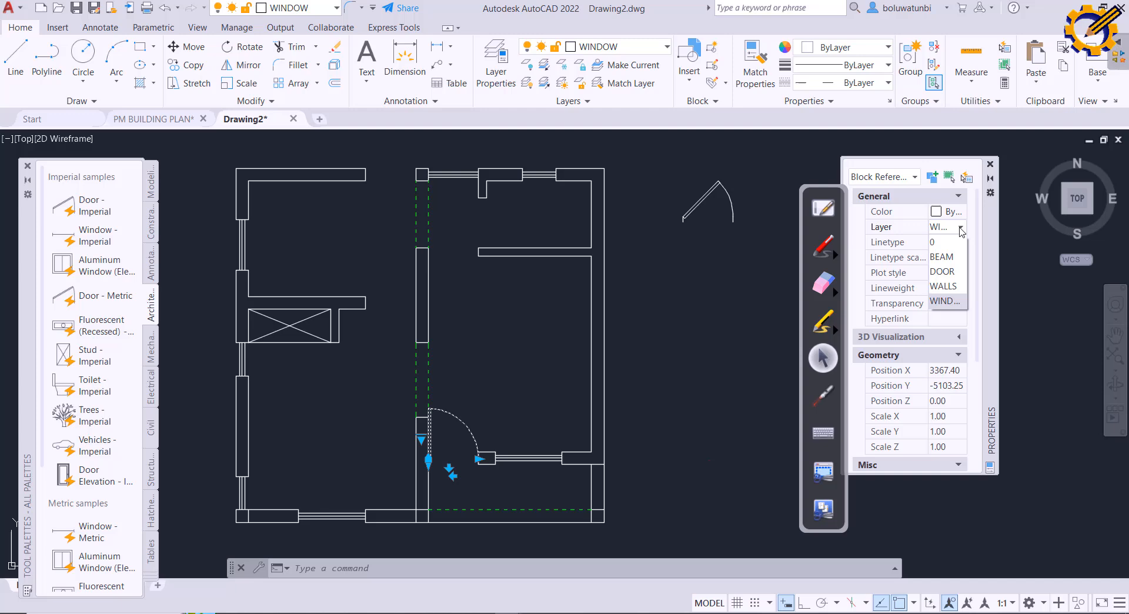
left_click(951, 273)
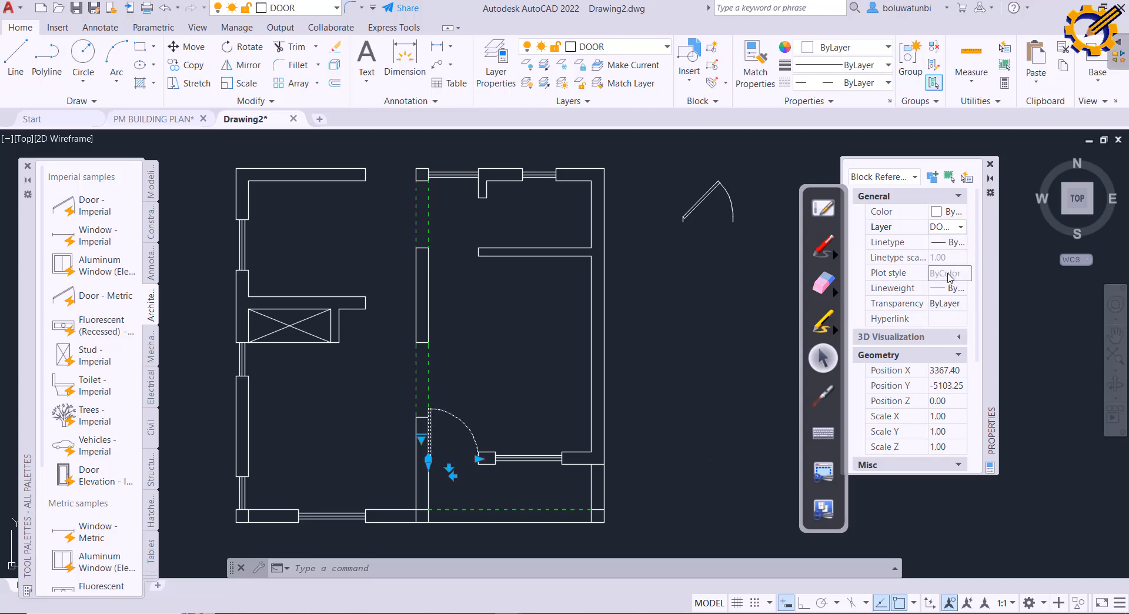
left_click(990, 167)
Step: Delete both door blocks, the one in the lounge's bottom opening and the spare beside the plan
left_click(732, 207)
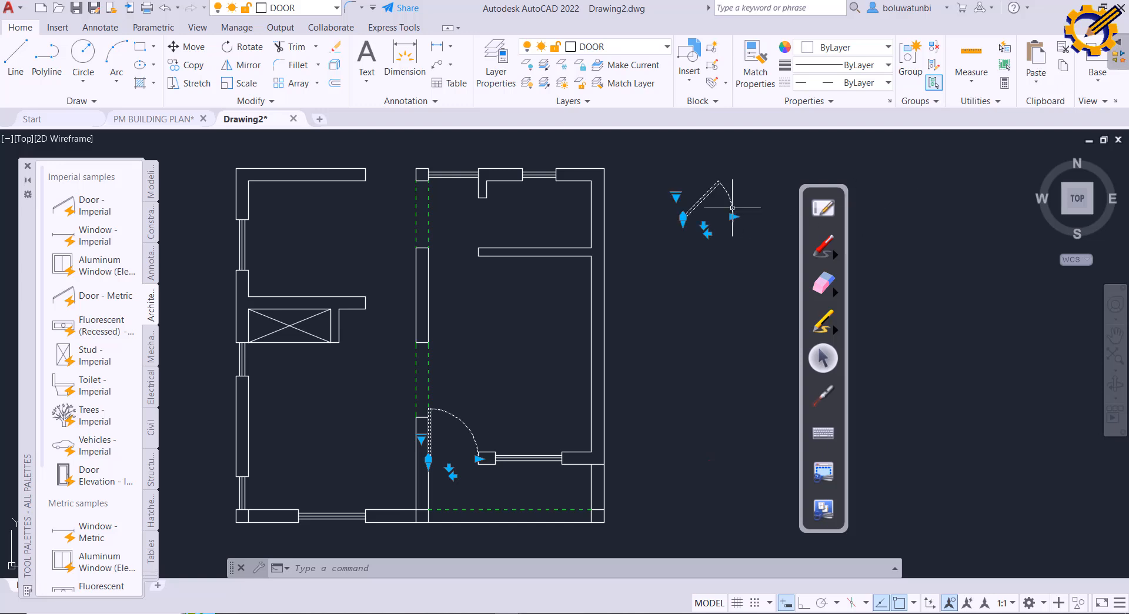
key("Delete")
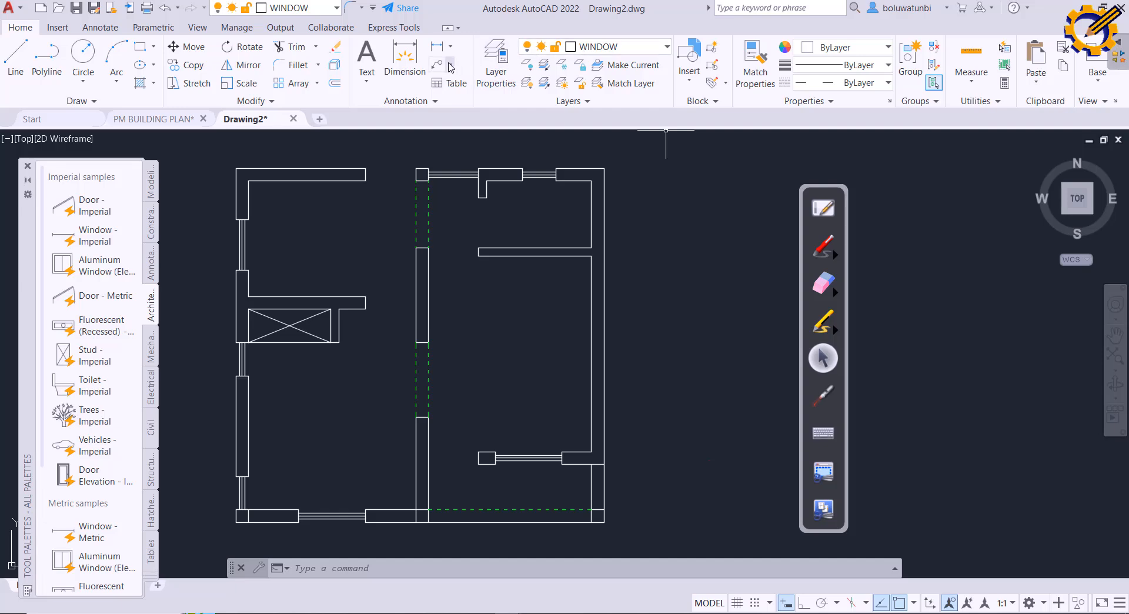
Step: Set the WINDOW layer's color to yellow
left_click(491, 62)
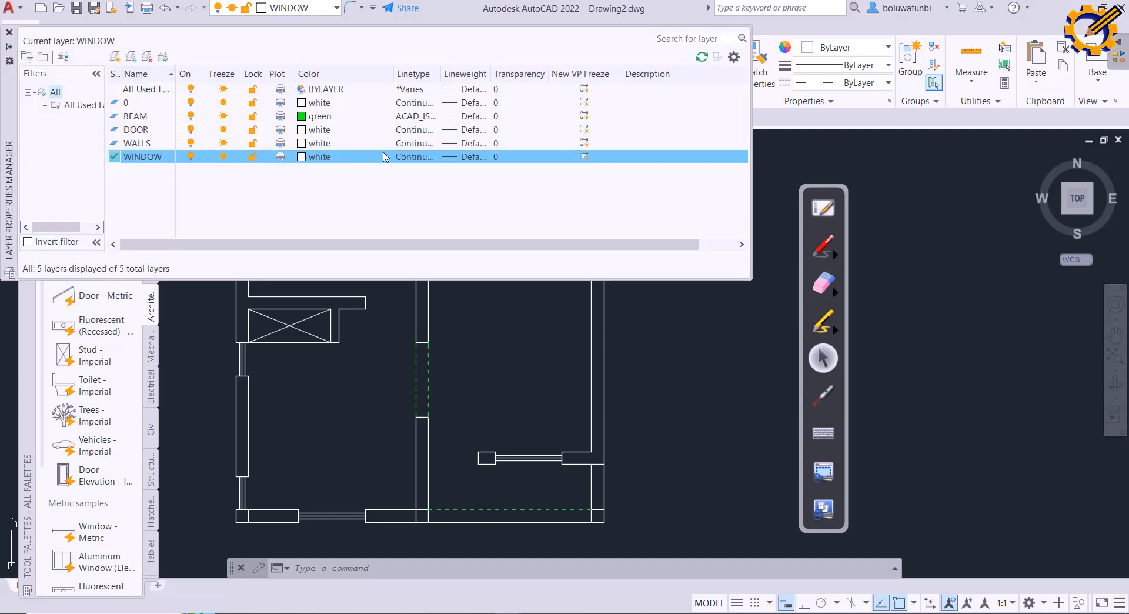
left_click(323, 157)
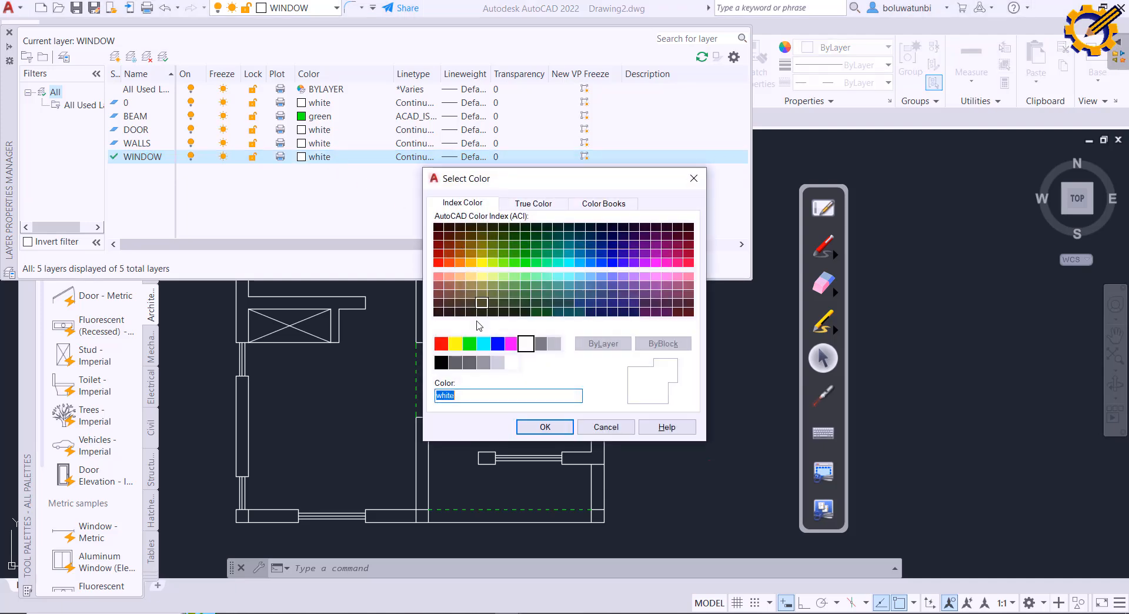
left_click(453, 345)
left_click(545, 427)
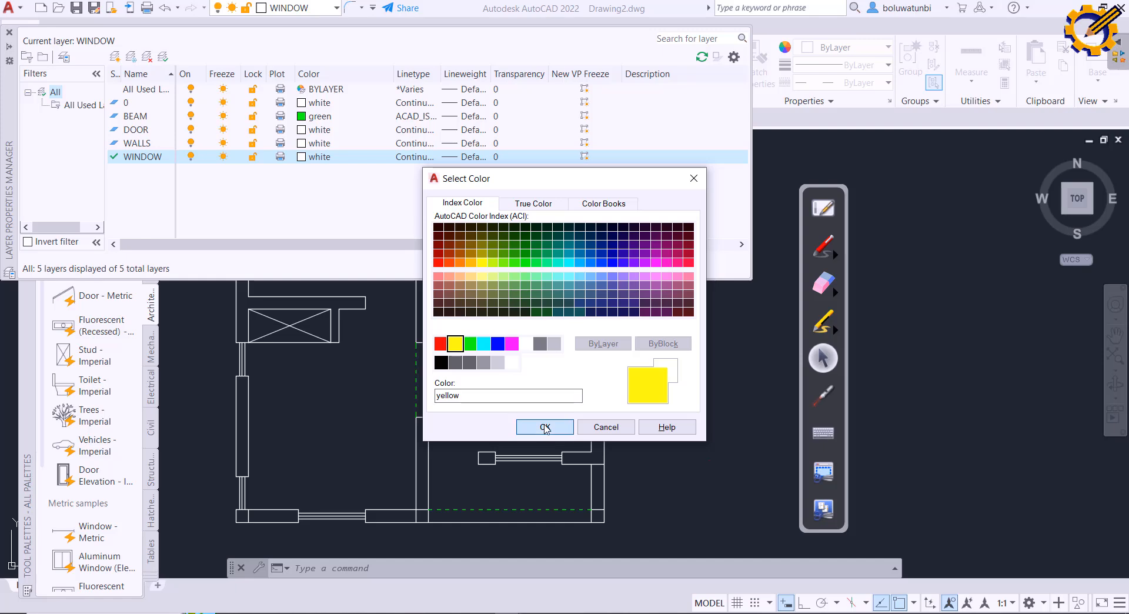
scroll(545, 422, "down", 2)
mouse_move(545, 423)
middle_mouse_down()
mouse_move(545, 478)
mouse_move(542, 422)
middle_mouse_up()
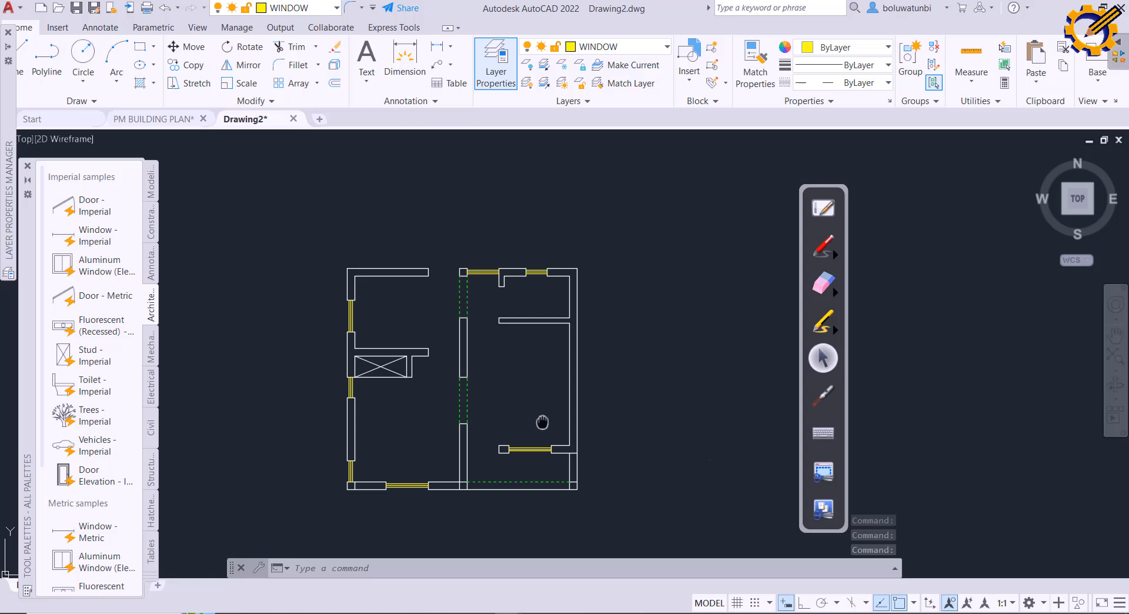
Step: Close the tool palettes and make DOOR the current layer
left_click(27, 167)
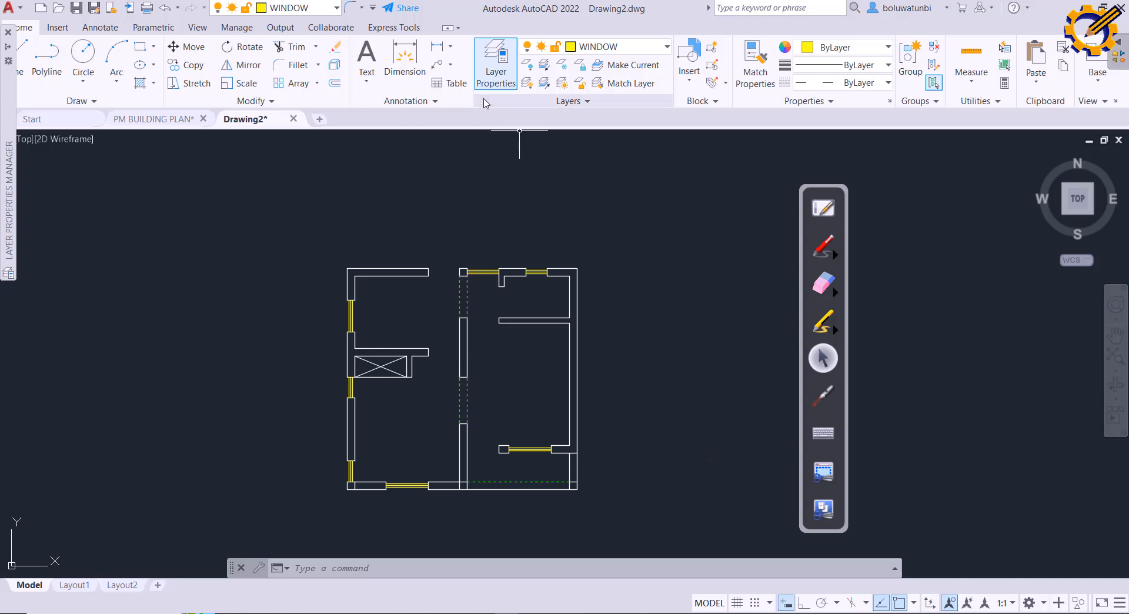
left_click(488, 72)
left_click(488, 71)
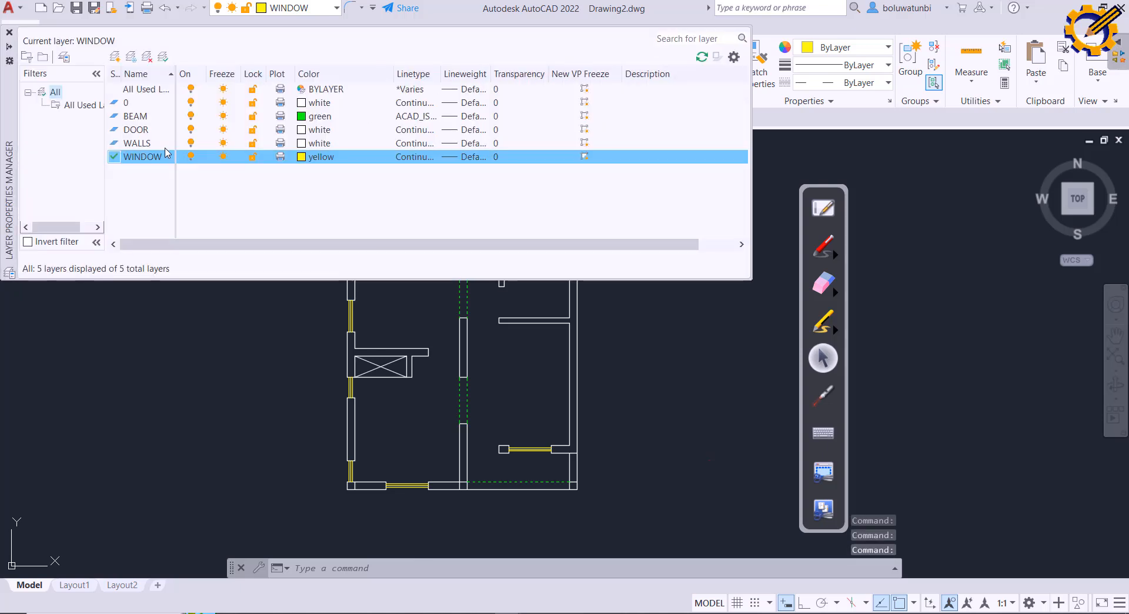
double_click(145, 131)
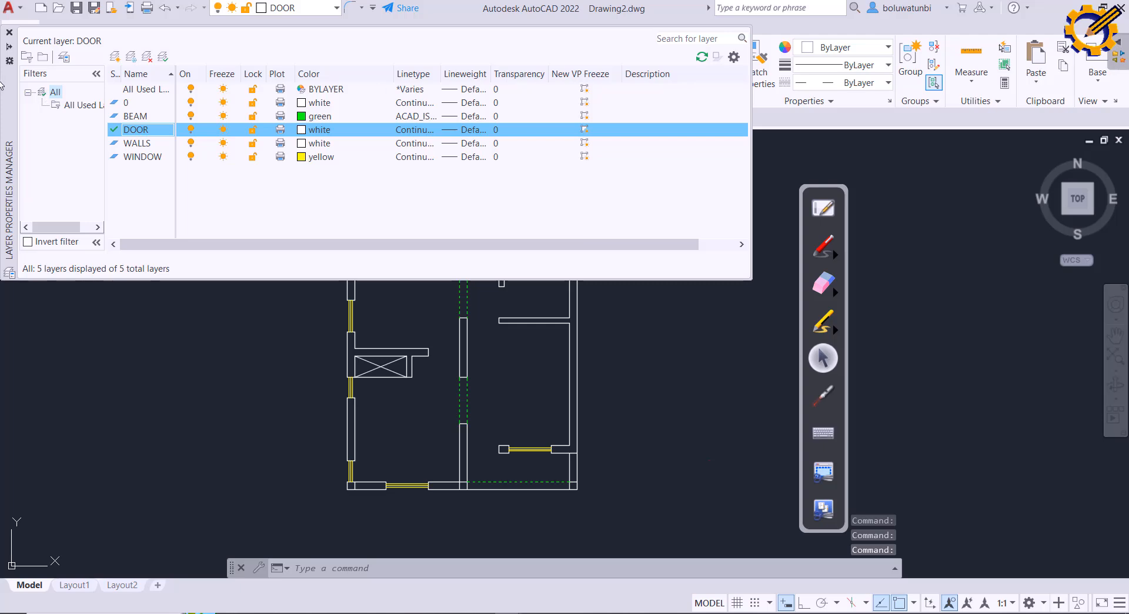
left_click(9, 33)
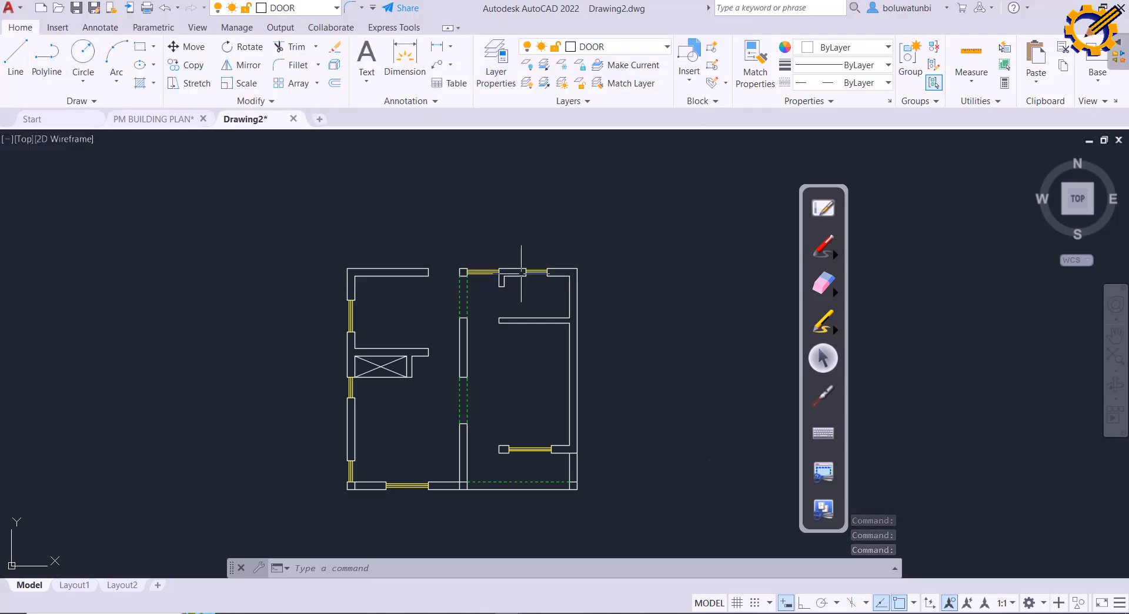
Step: Save the drawing in Documents under the name ARC 319 TUTORIAL
scroll(572, 317, "up", 1)
middle_click_drag(572, 317, 556, 238)
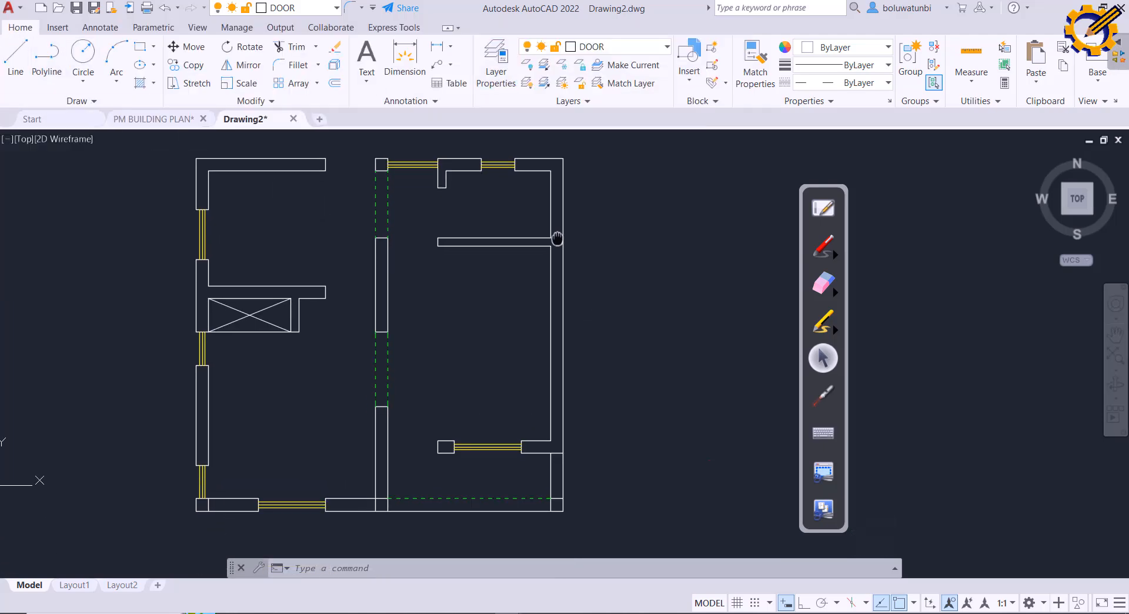
scroll(556, 238, "down", 1)
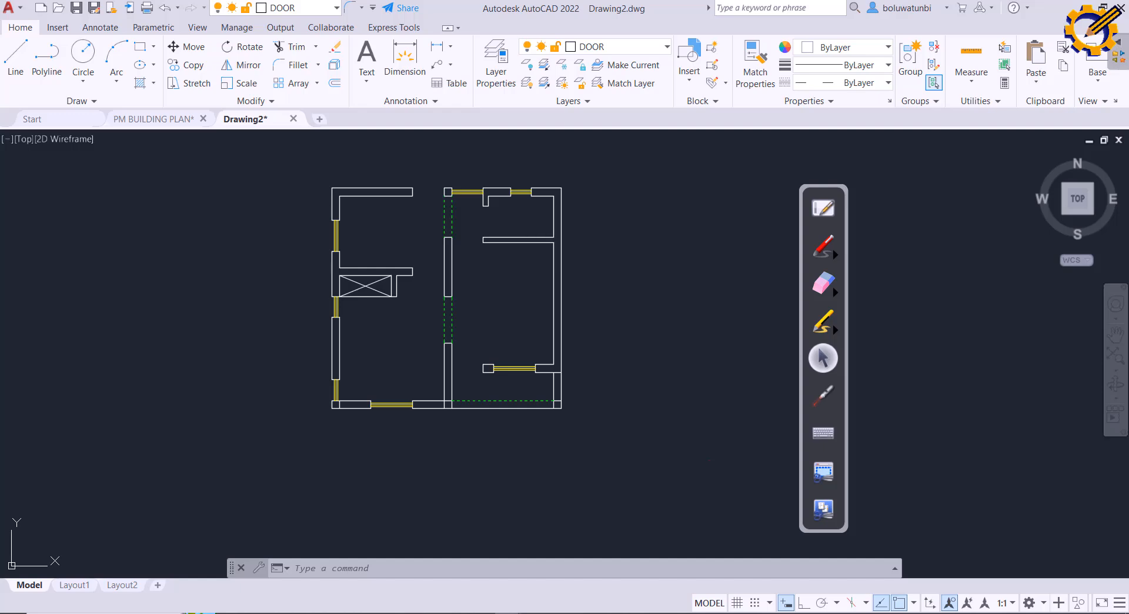
key("ctrl+s")
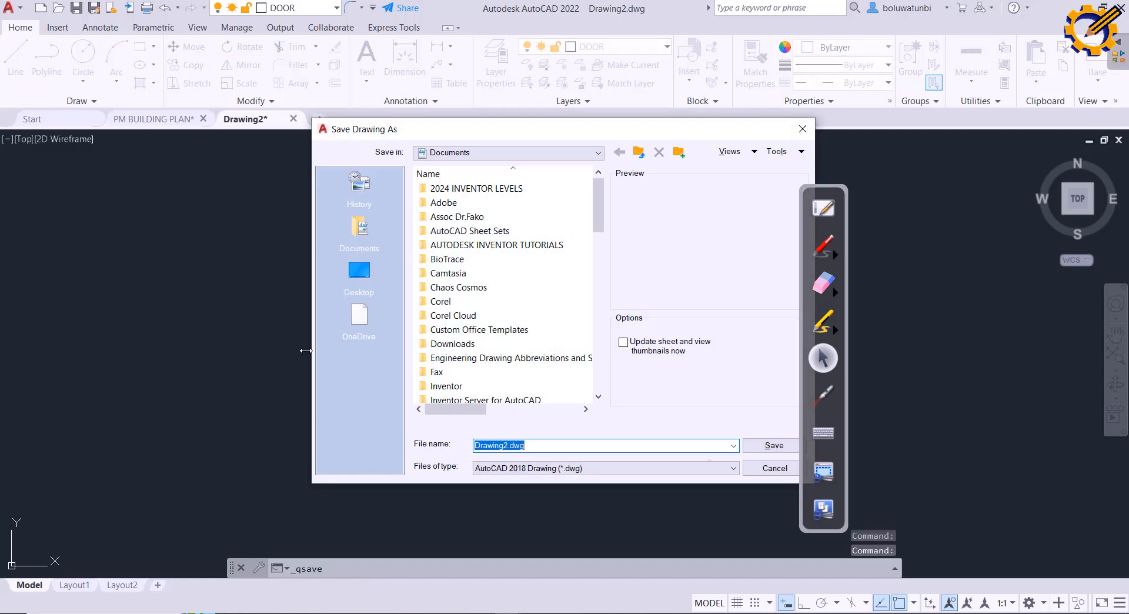
type("ARC")
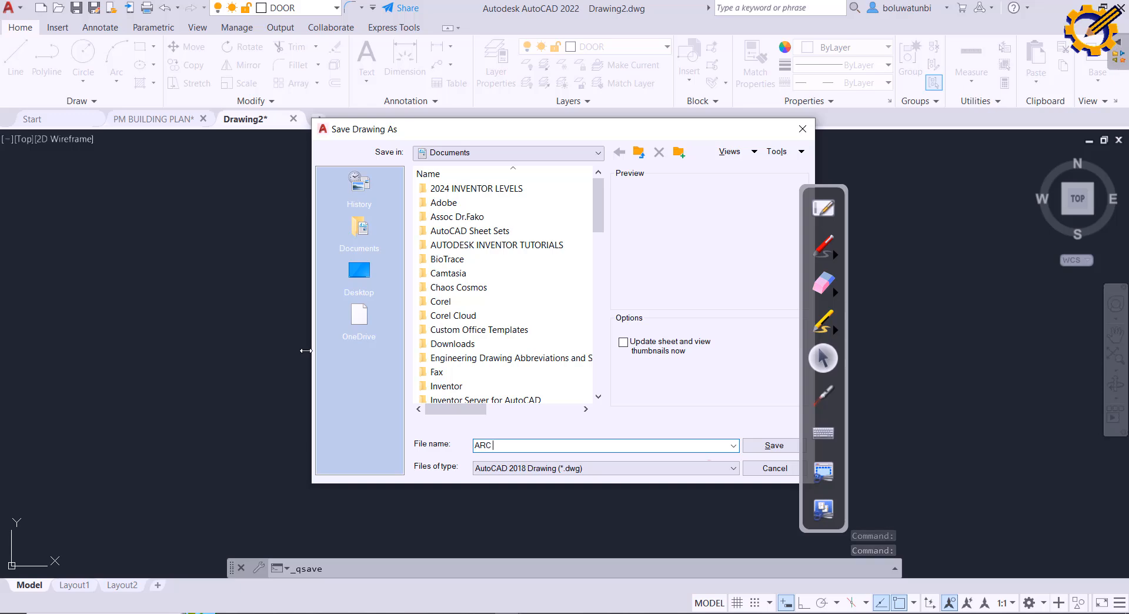
type(" 319 TUTO")
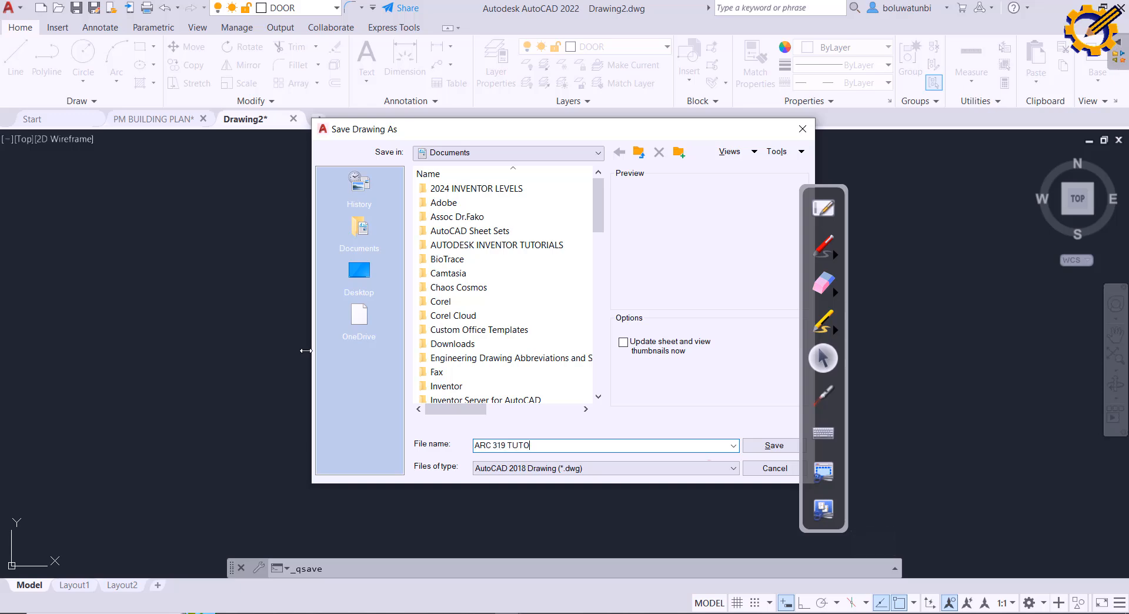
type("RIAL")
key("Return")
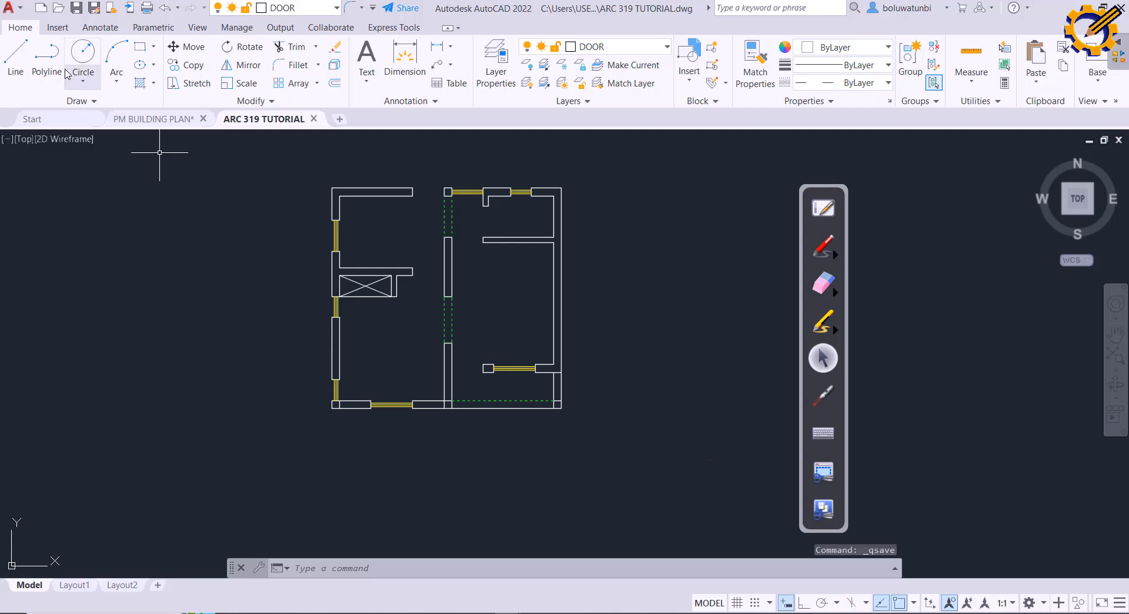
Step: Reopen the tool palettes and insert a Door - Metric block in the empty space beside the plan's lower right corner
left_click(195, 27)
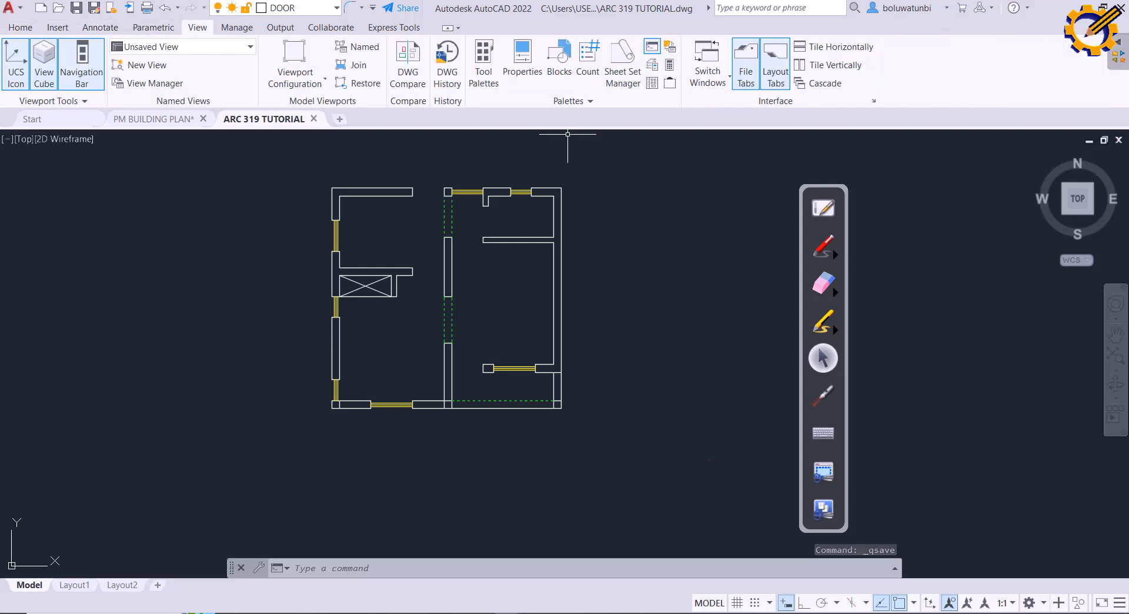
left_click(483, 67)
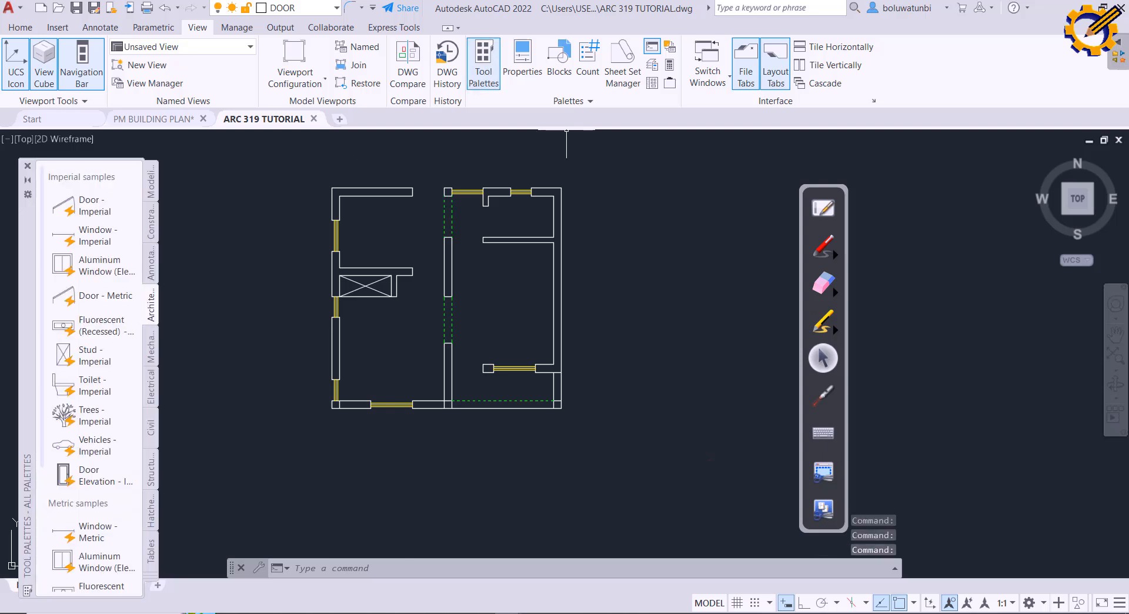
left_click(117, 298)
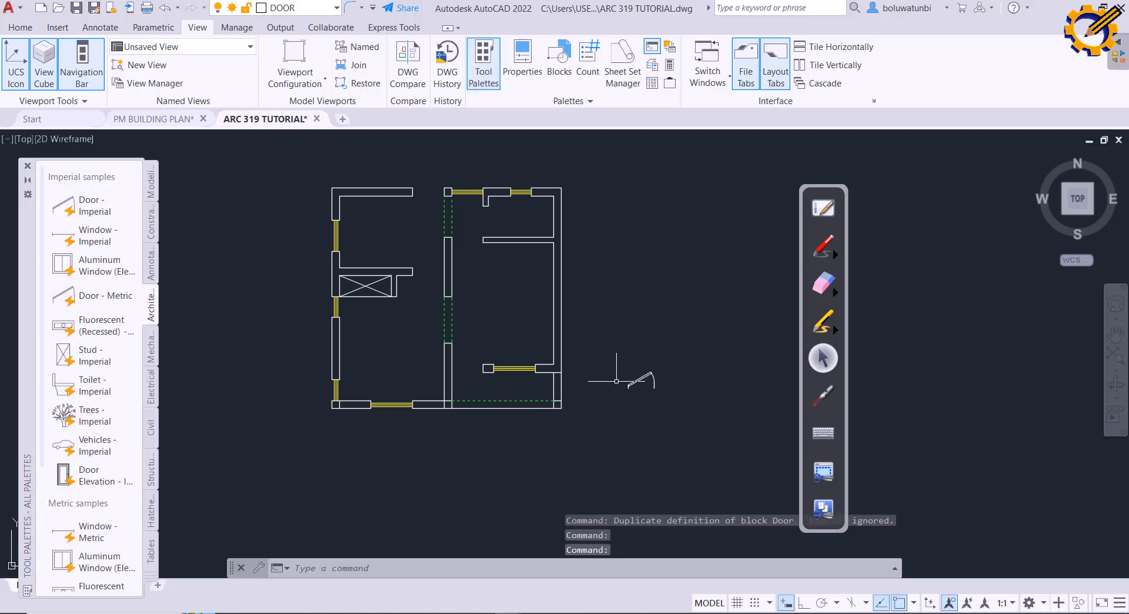
key("Escape")
left_click(20, 27)
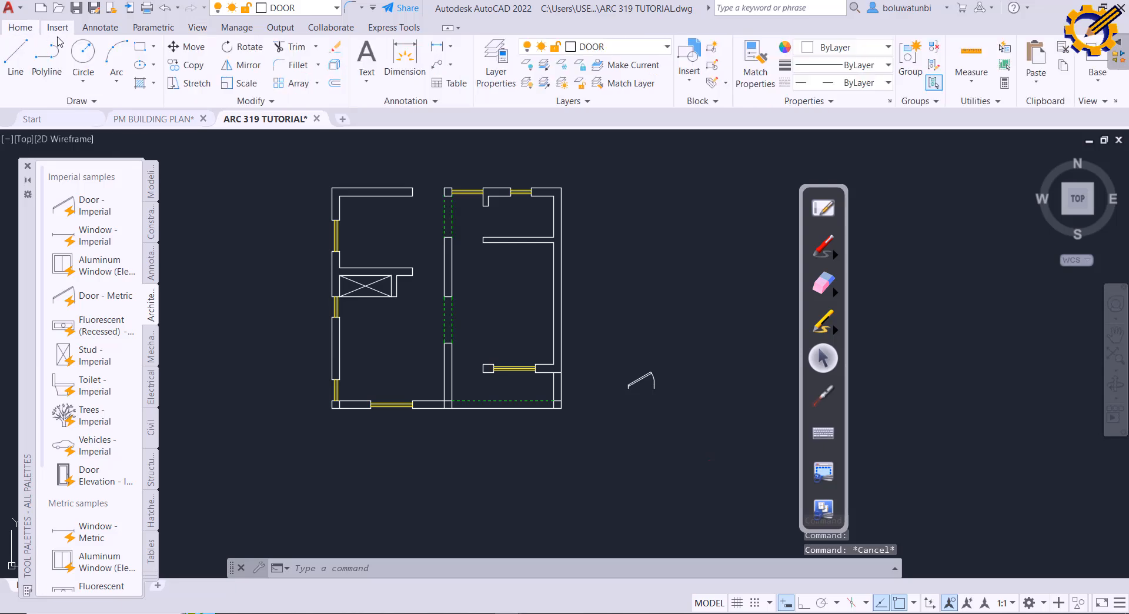
Step: Set the inserted door's width to 900 and its opening angle to Open 60º
left_click(644, 381)
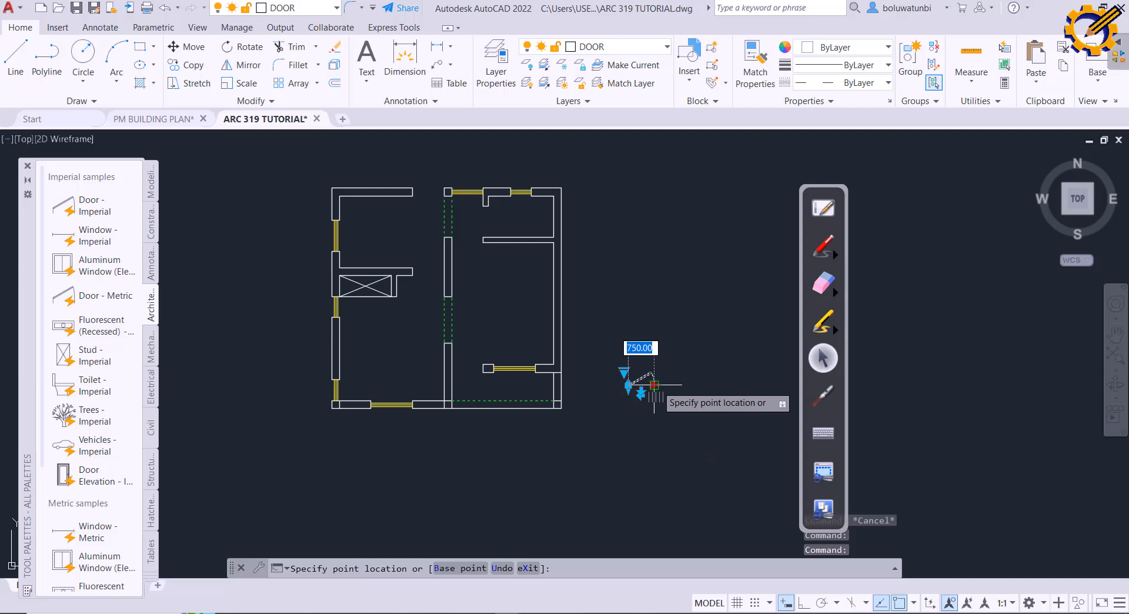
type("900")
key("Return")
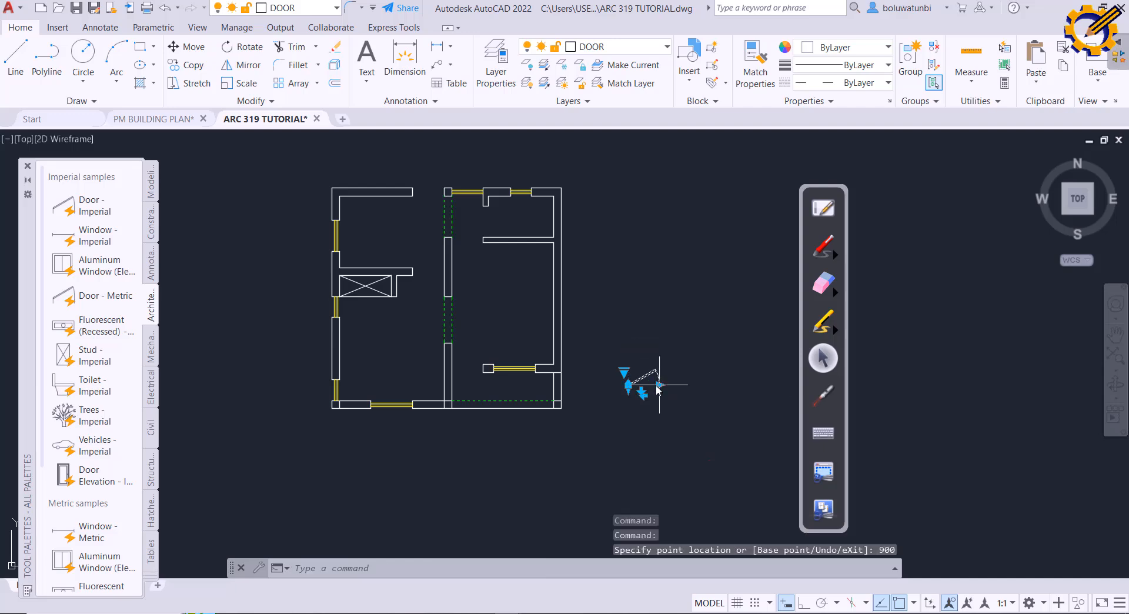
left_click(623, 372)
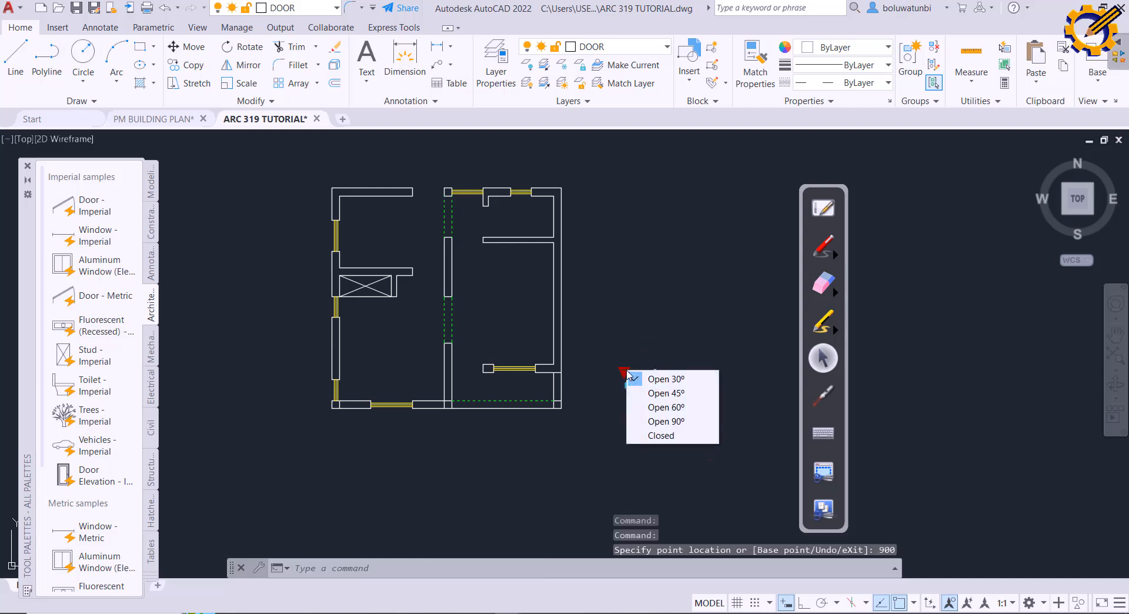
left_click(657, 404)
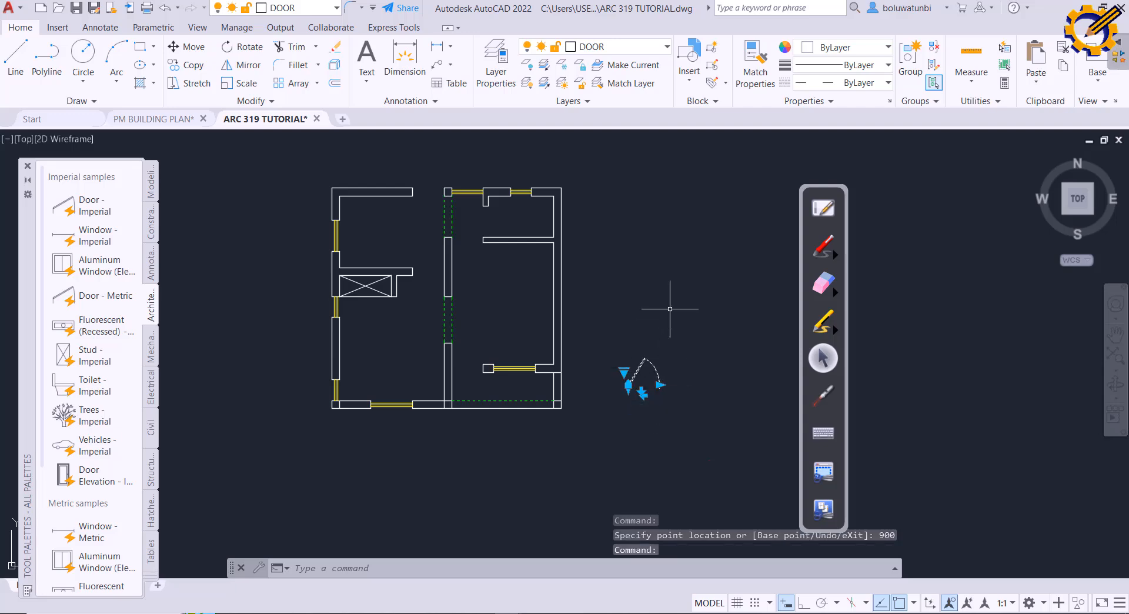
Step: Copy the 900-wide door and paste a duplicate above it beside the plan
key("Escape")
key("Escape")
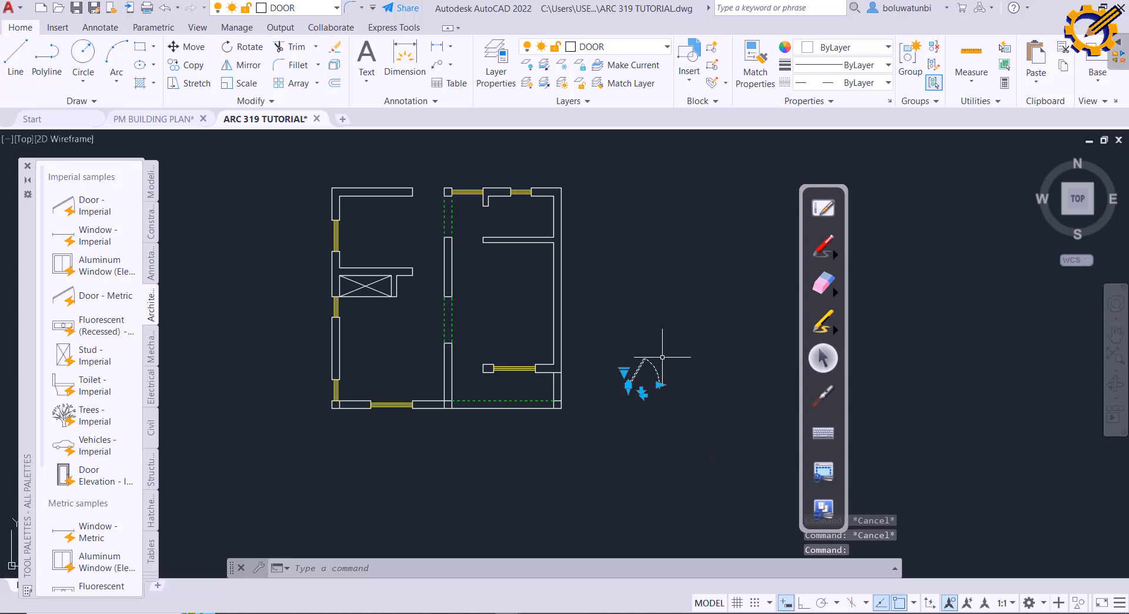
key("ctrl+c")
key("ctrl+v")
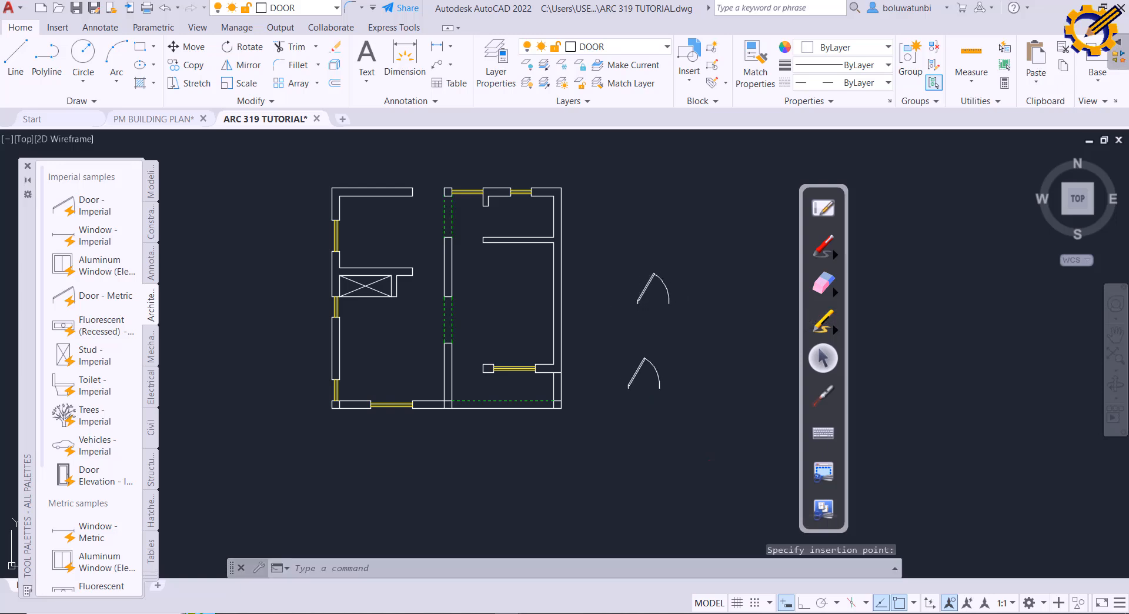
Step: Move the lower door by its hinge-side jamb endpoint to the middle wall beside the lounge's bottom opening
left_click(633, 375)
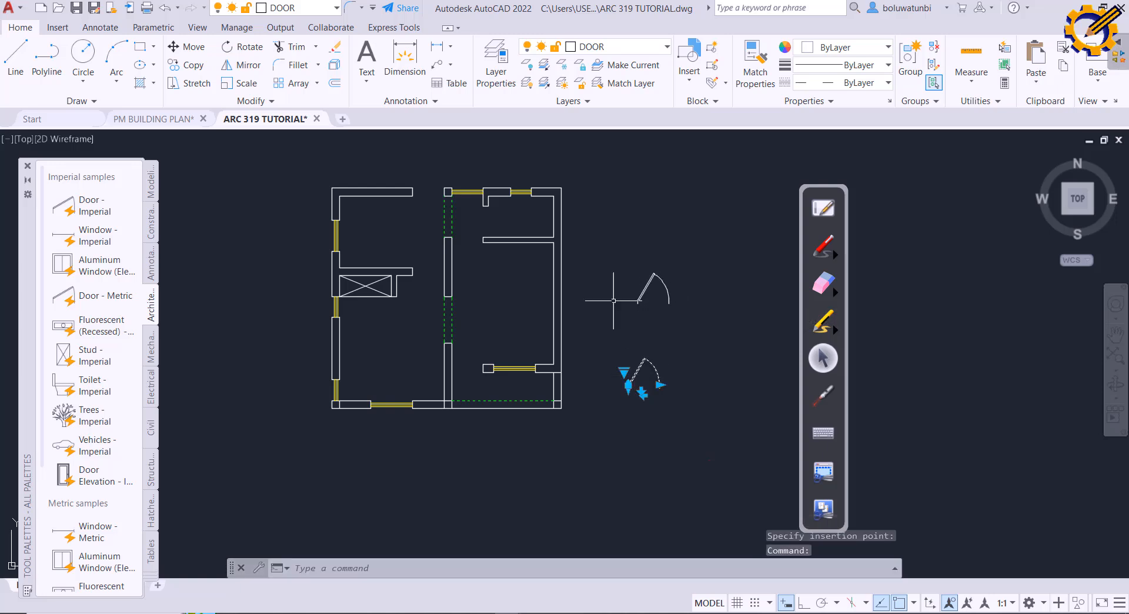
left_click(187, 47)
scroll(628, 384, "up", 7)
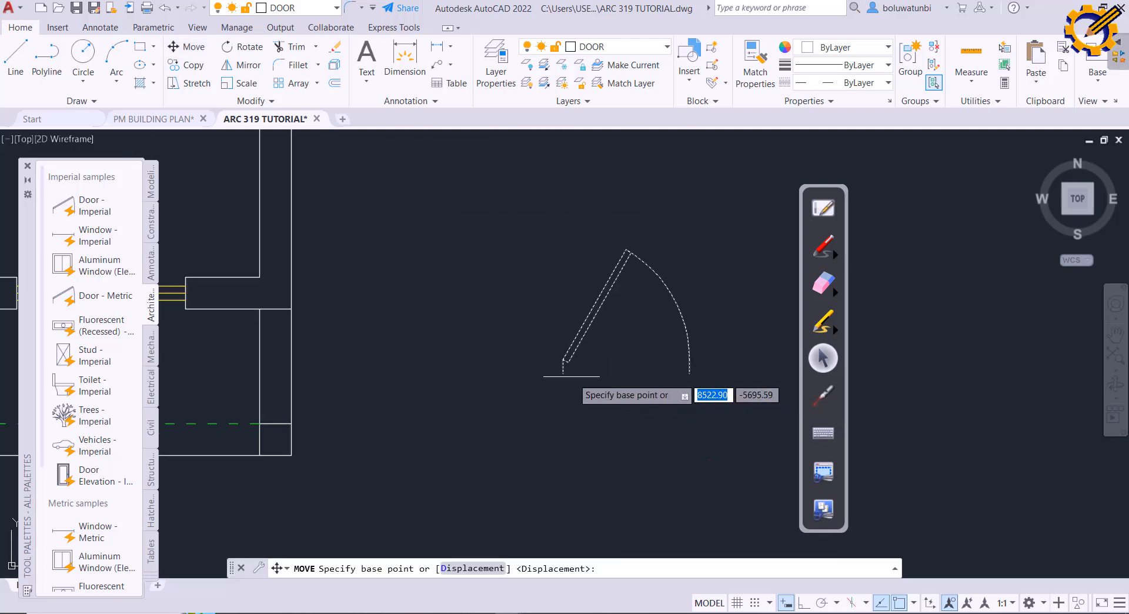
left_click(563, 372)
scroll(608, 353, "down", 2)
middle_click_drag(588, 365, 1034, 360)
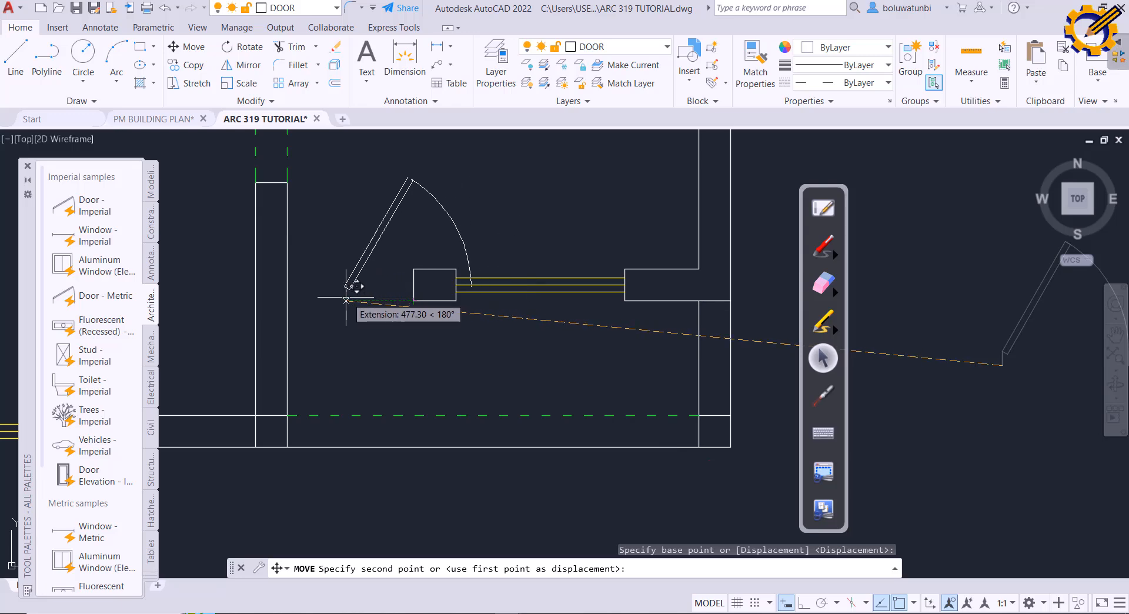
left_click(291, 296)
scroll(408, 338, "down", 4)
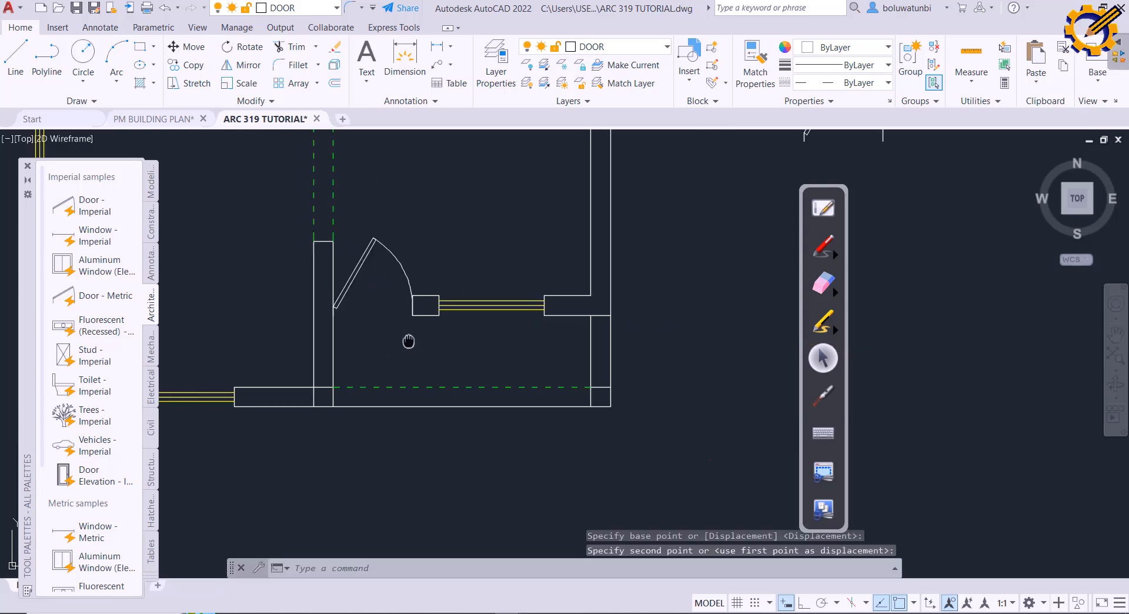
Step: Paste another copy of the 900-wide door at the plan's top edge, beside the window left of the toilet
middle_click_drag(410, 343, 418, 408)
middle_click_drag(439, 320, 455, 364)
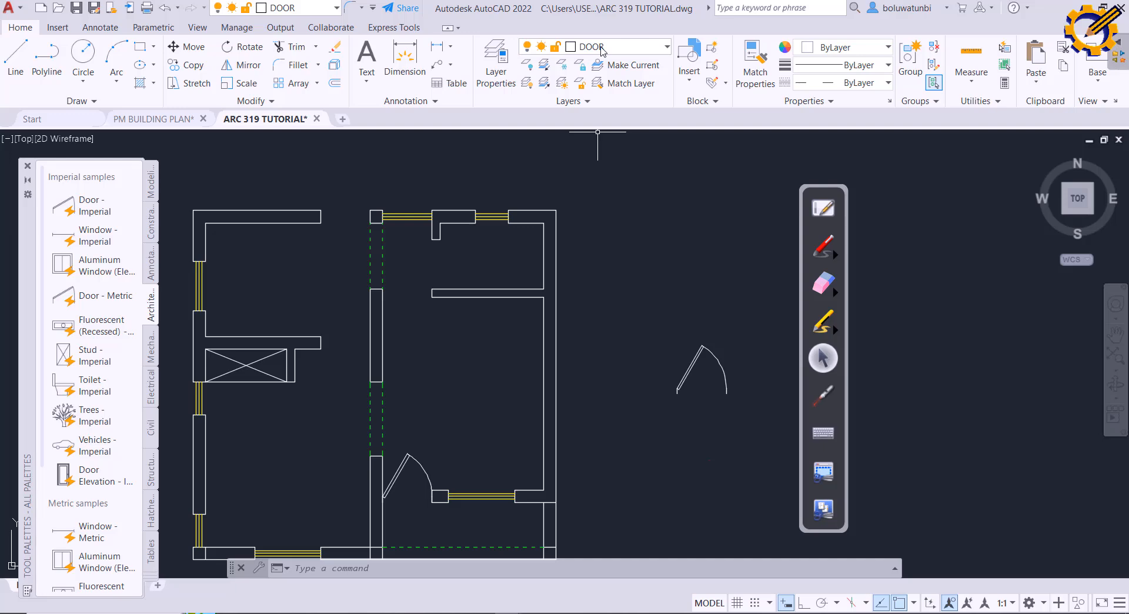
left_click(500, 59)
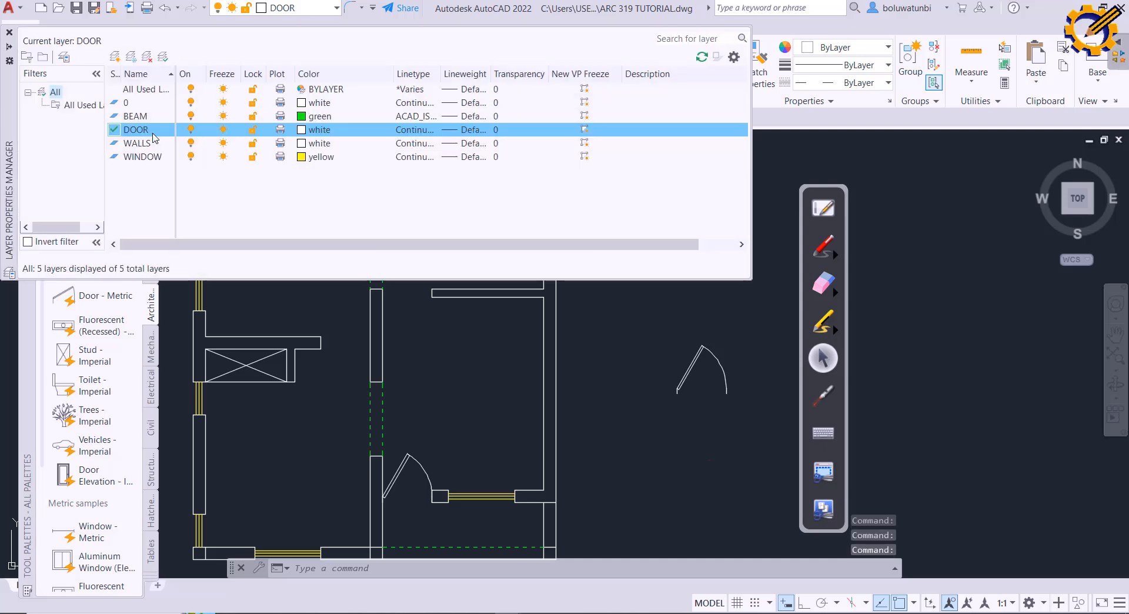
left_click(9, 31)
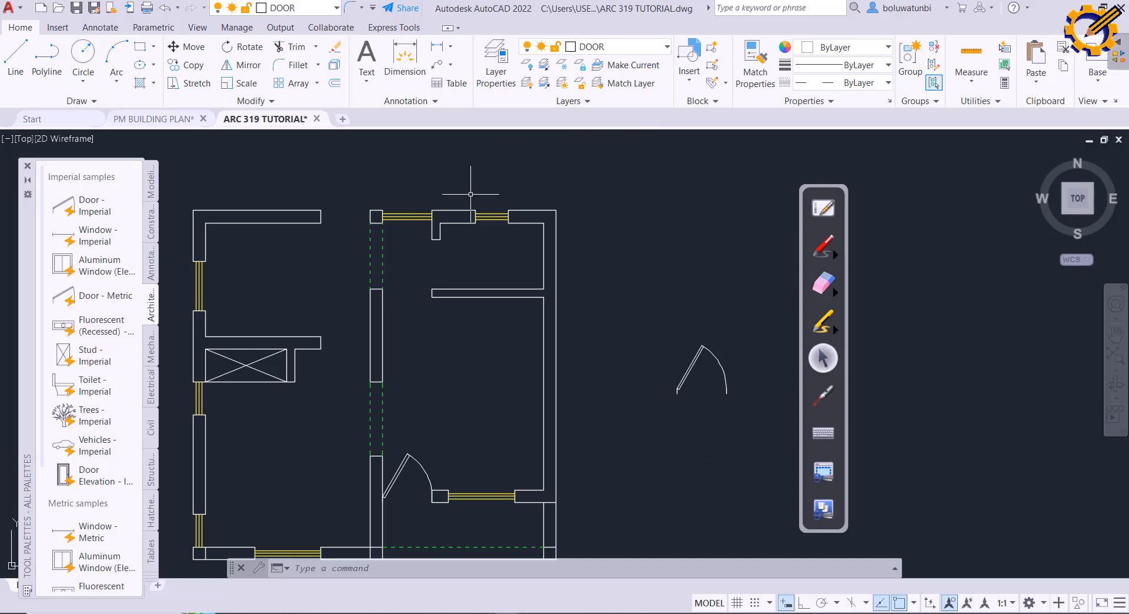
left_click(684, 365)
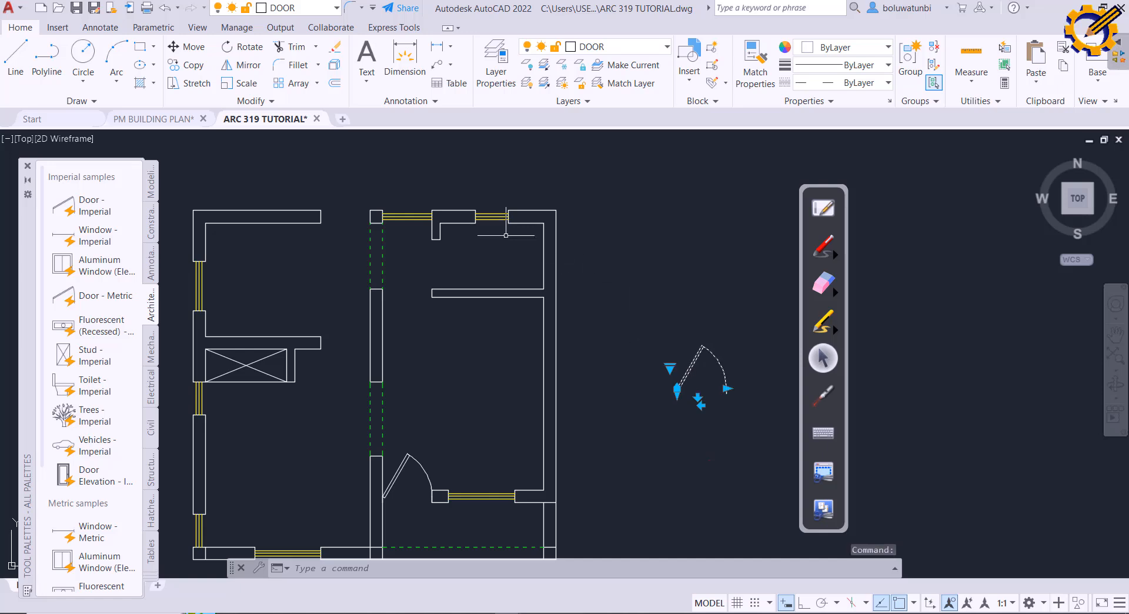
key("ctrl+v")
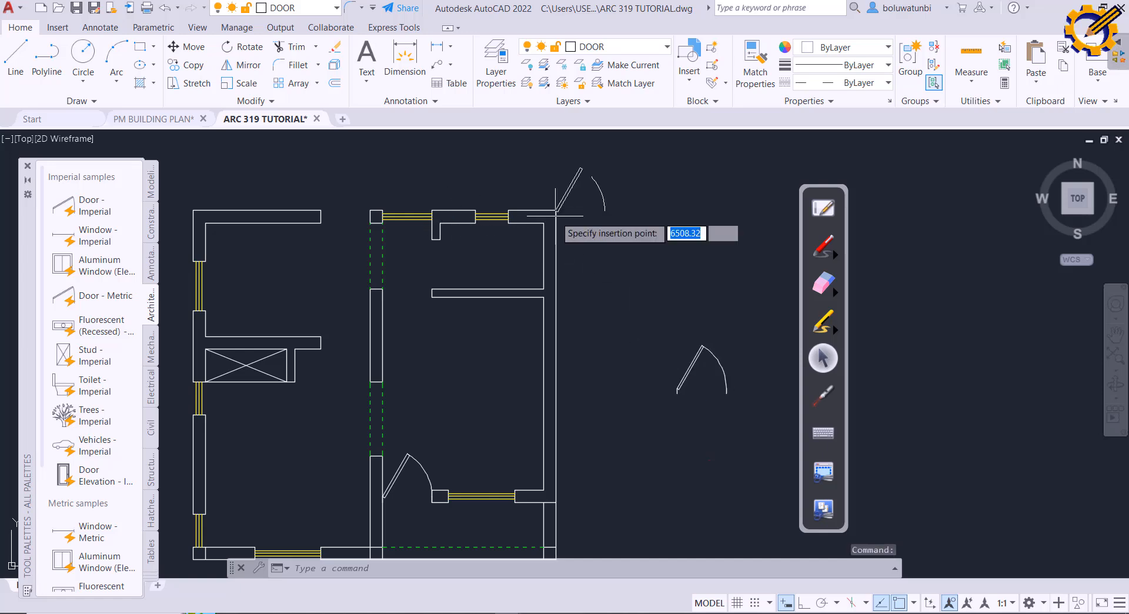
left_click(399, 234)
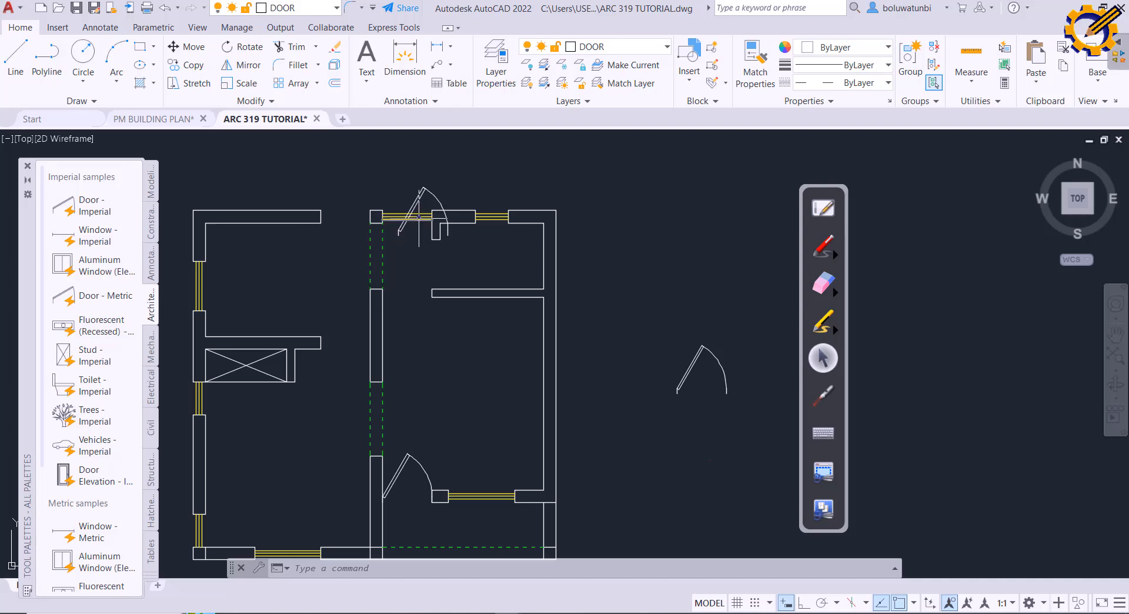
Step: Turn off the WINDOW layer so only the walls, beams and doors of the plan are displayed
left_click(503, 59)
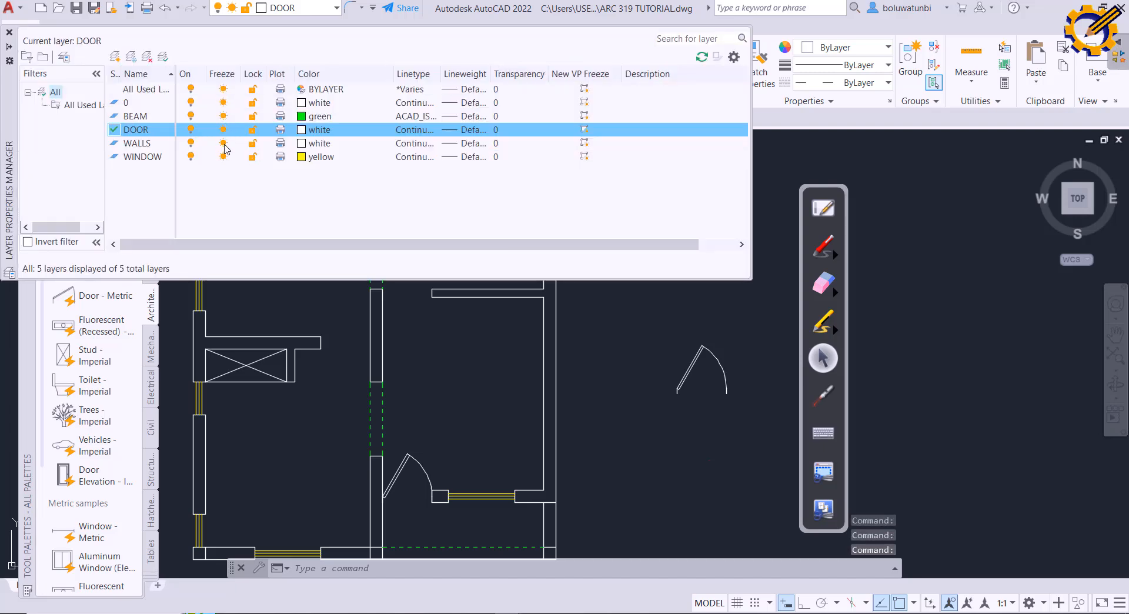
left_click(190, 156)
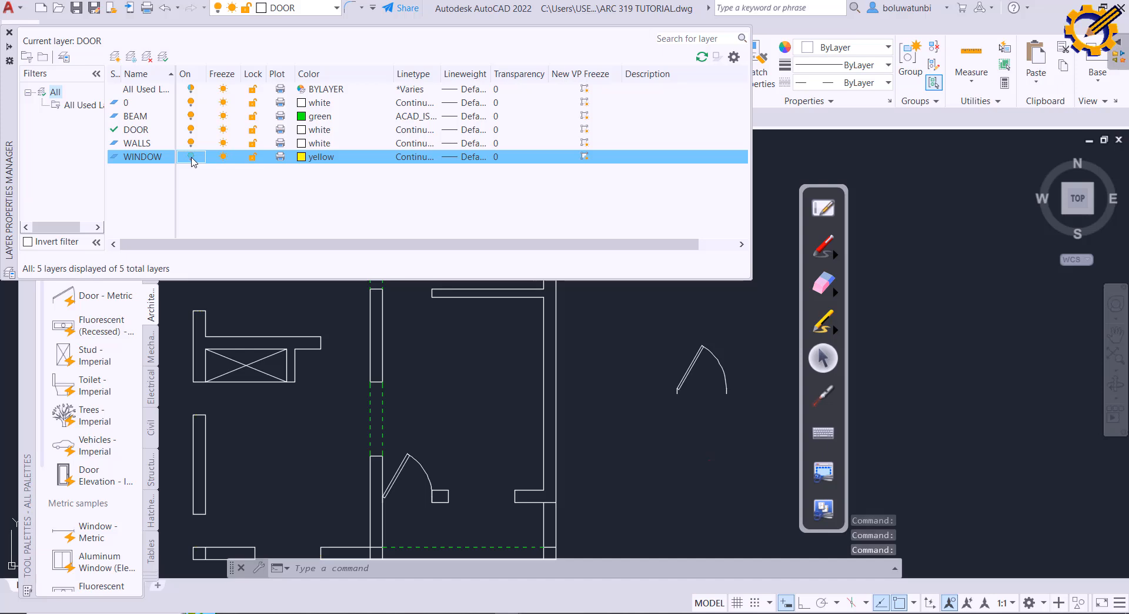
scroll(340, 340, "down", 4)
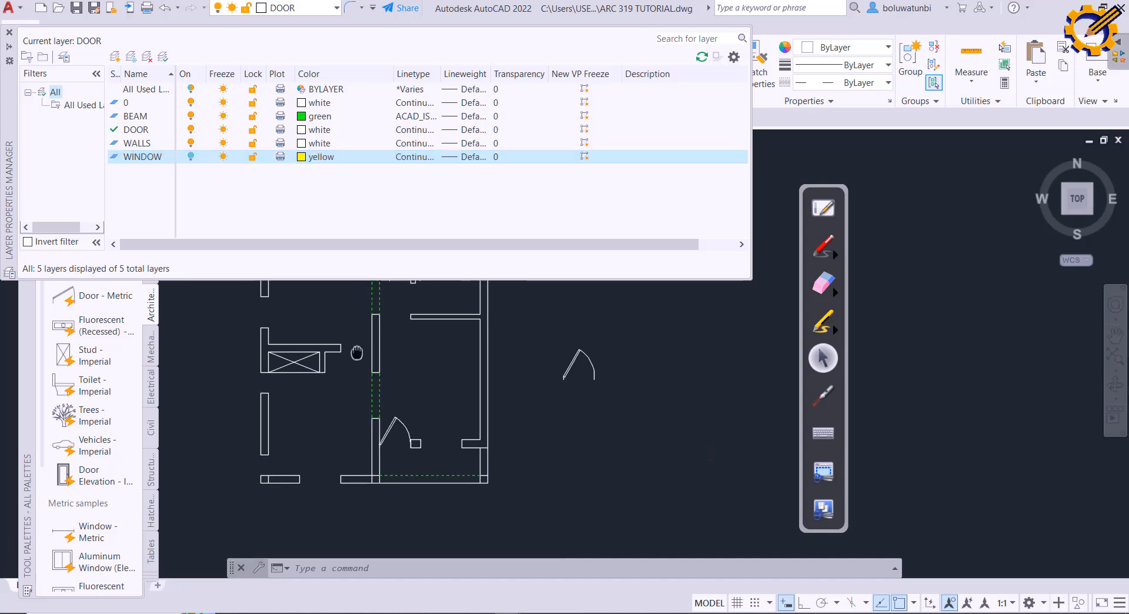
mouse_move(341, 340)
middle_mouse_down()
mouse_move(408, 413)
mouse_move(398, 385)
middle_mouse_up()
scroll(398, 385, "up", 2)
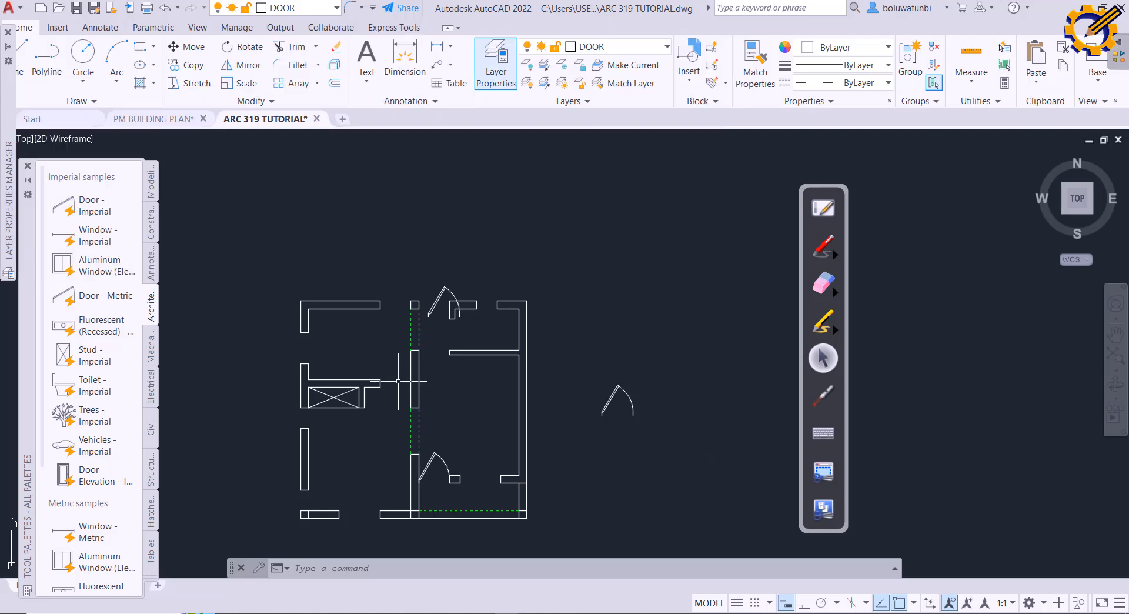
middle_click_drag(441, 403, 467, 332)
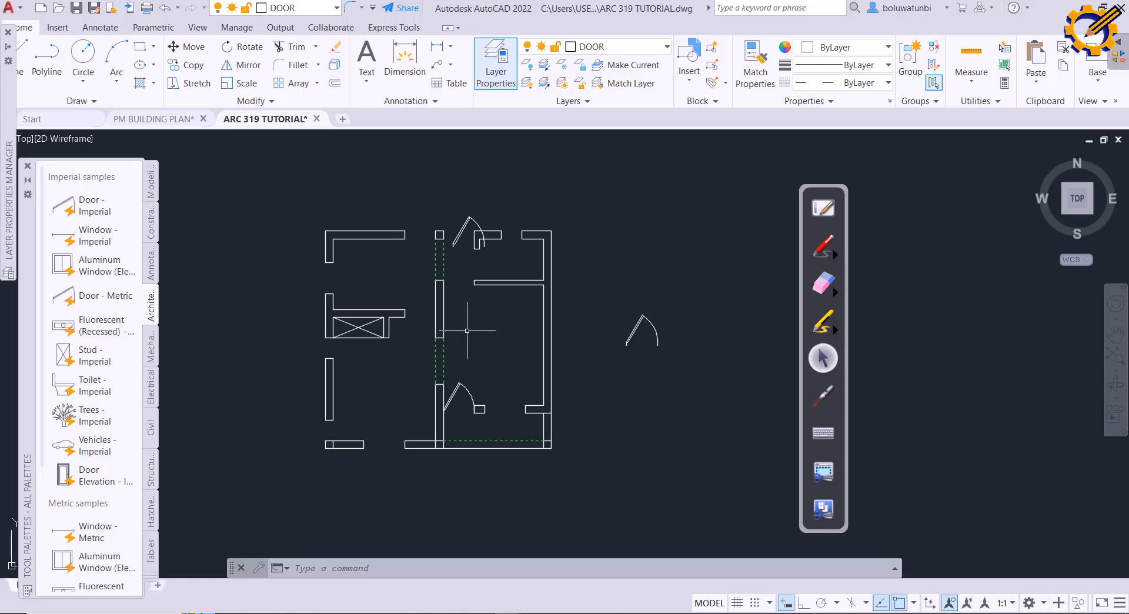
scroll(468, 336, "down", 2)
scroll(536, 335, "up", 5)
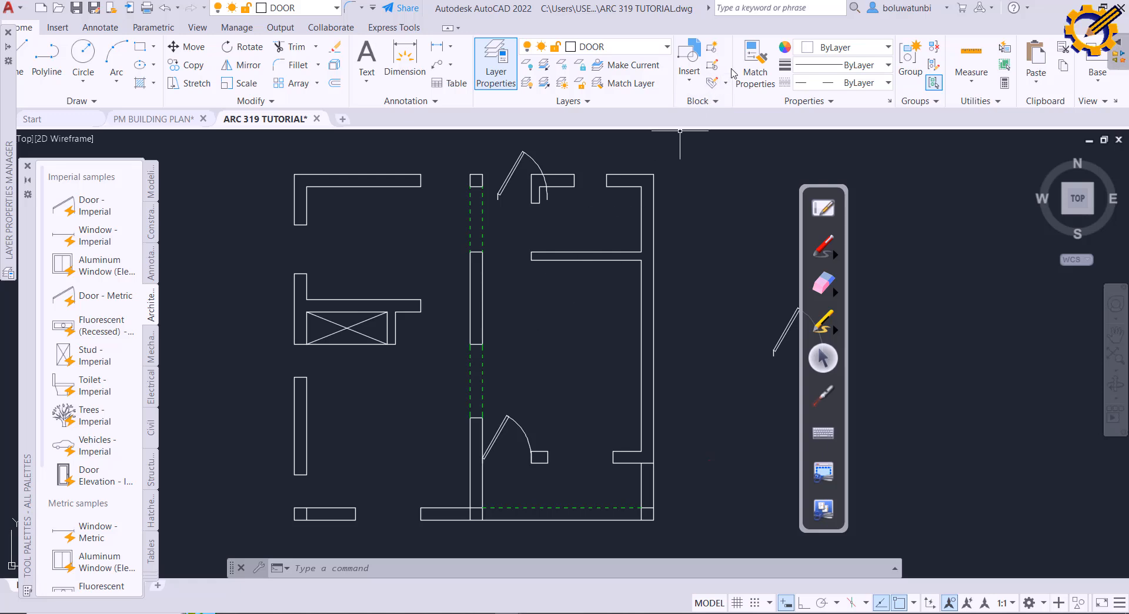
Step: Try to match the plan's upper left wall lines to the green dashed beam's properties, and undo the match
left_click(750, 64)
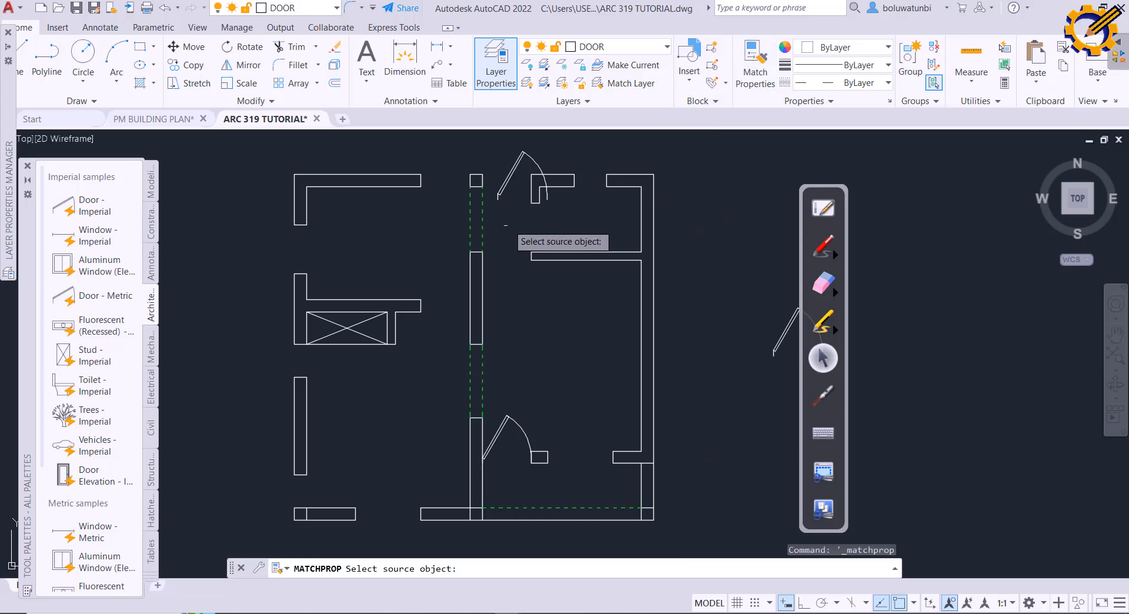
left_click(482, 215)
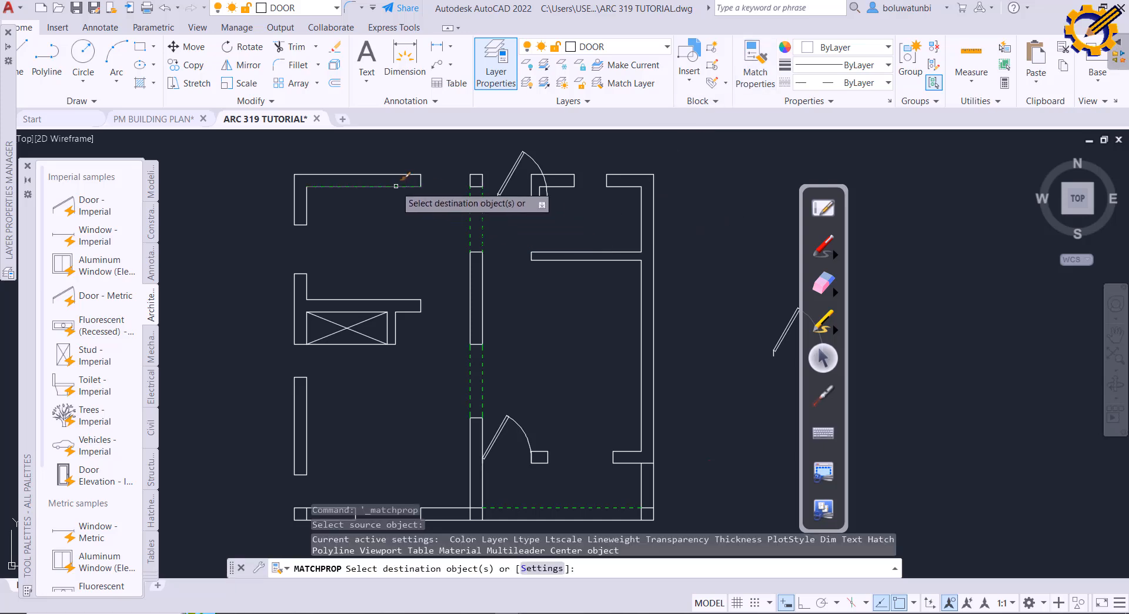
left_click(396, 186)
left_click(395, 175)
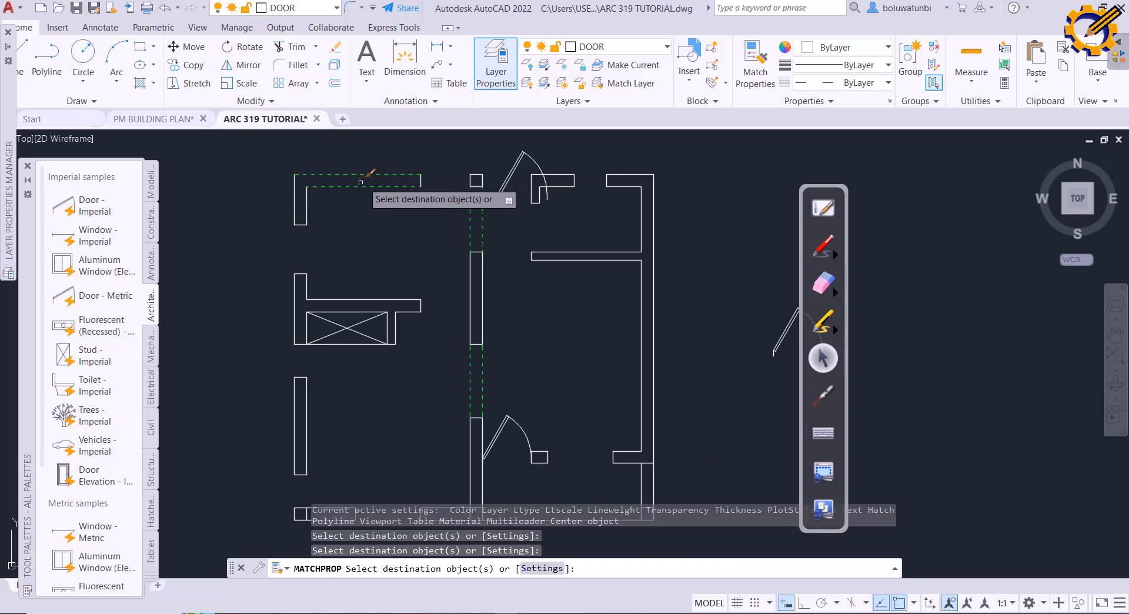
left_click(296, 197)
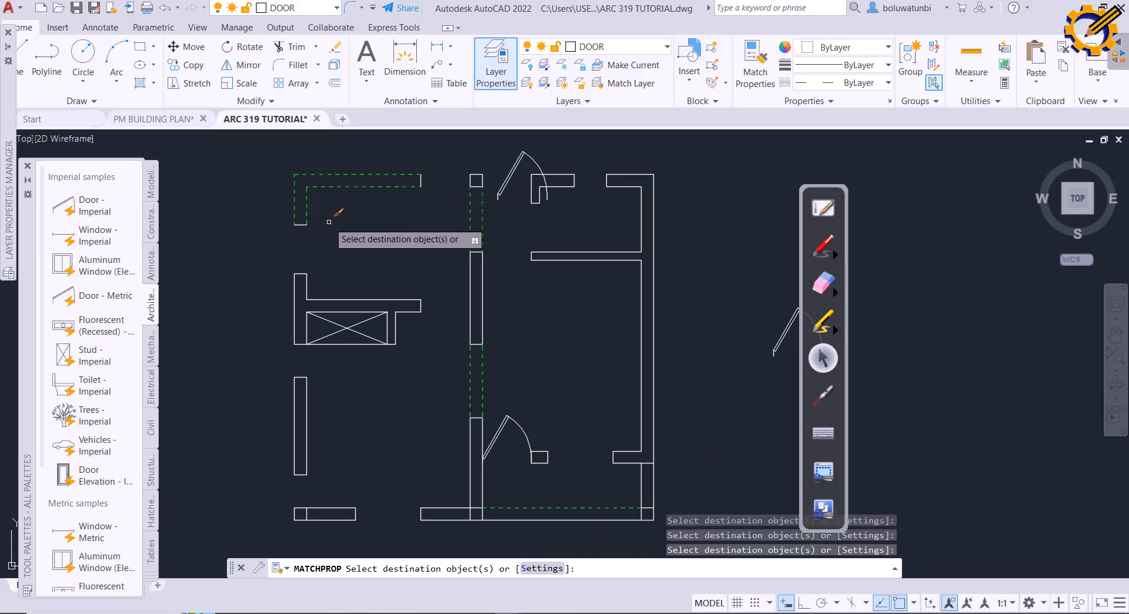
key("Escape")
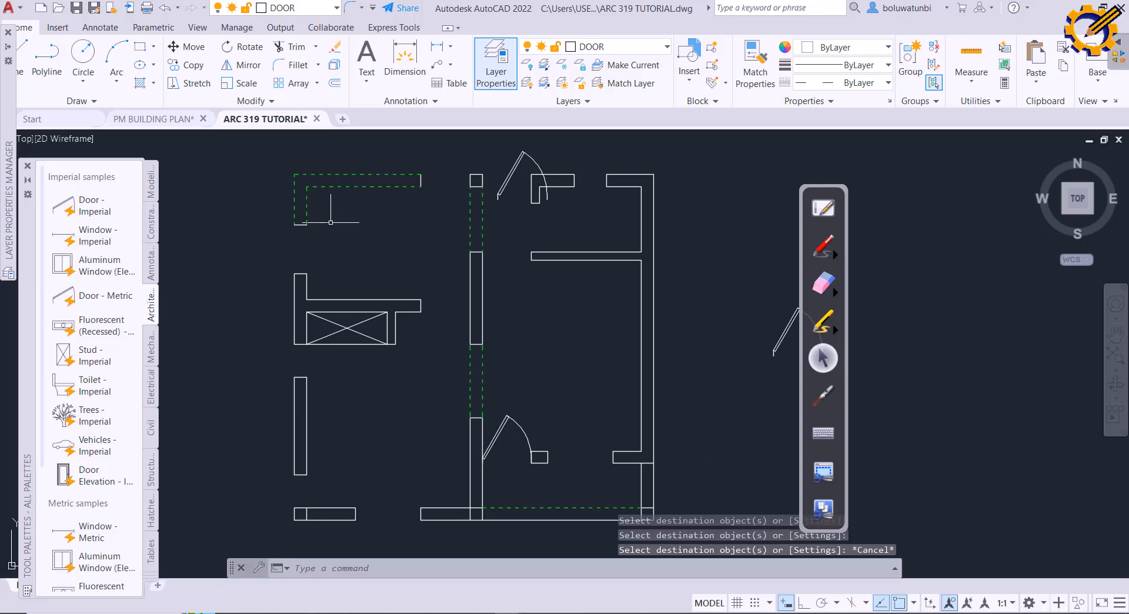
key("ctrl+z")
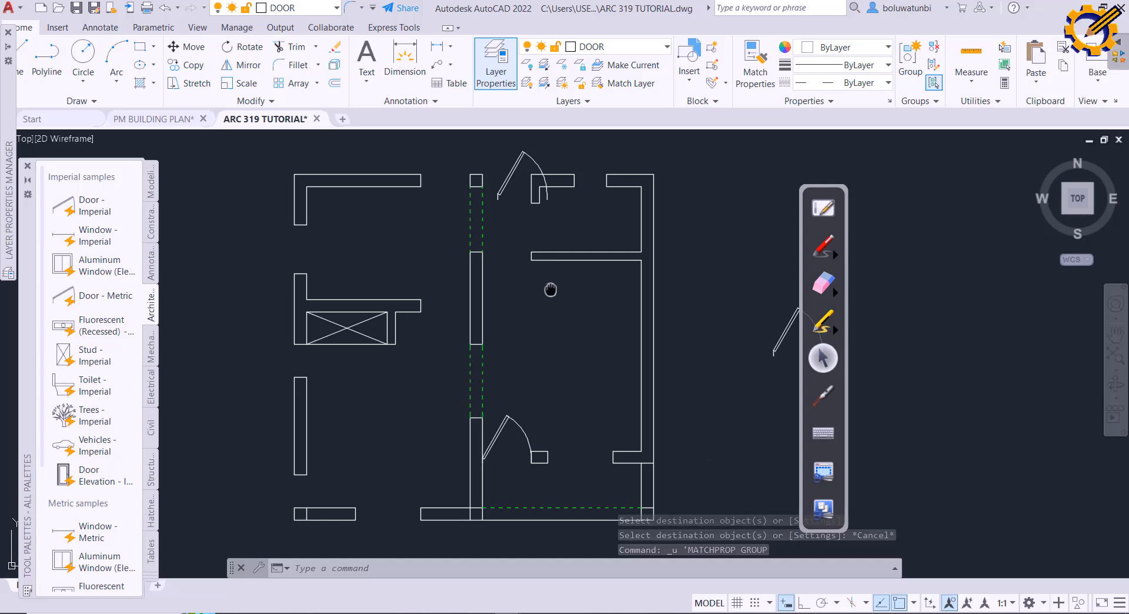
Step: Draw a horizontal line with Ortho on, just below the spare door beside the plan, as a mirror axis
middle_click_drag(549, 287, 500, 326)
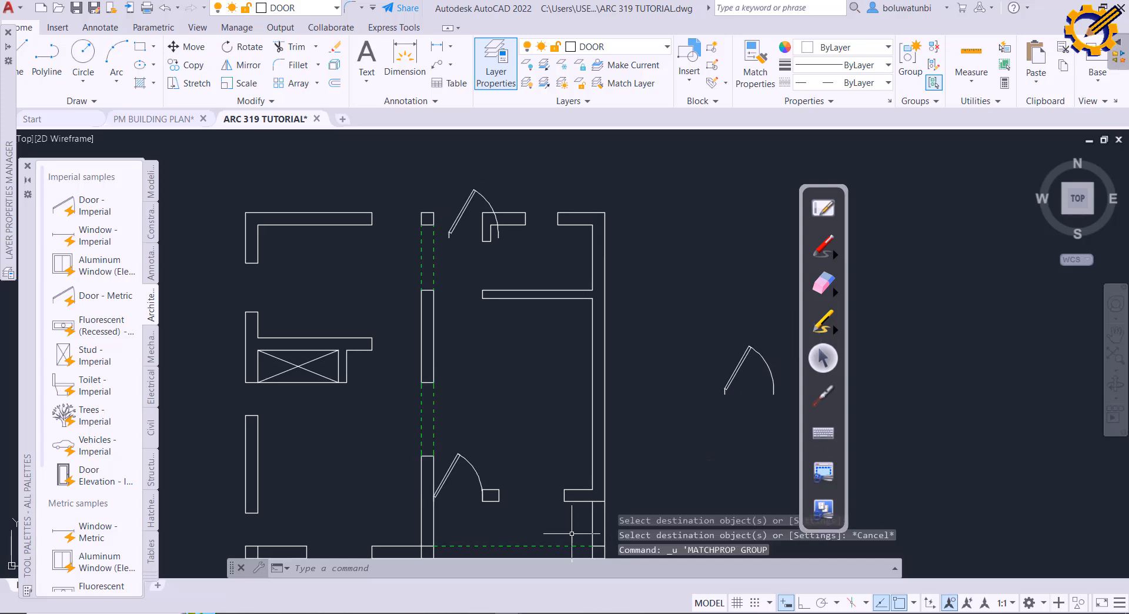
key("alt+Tab")
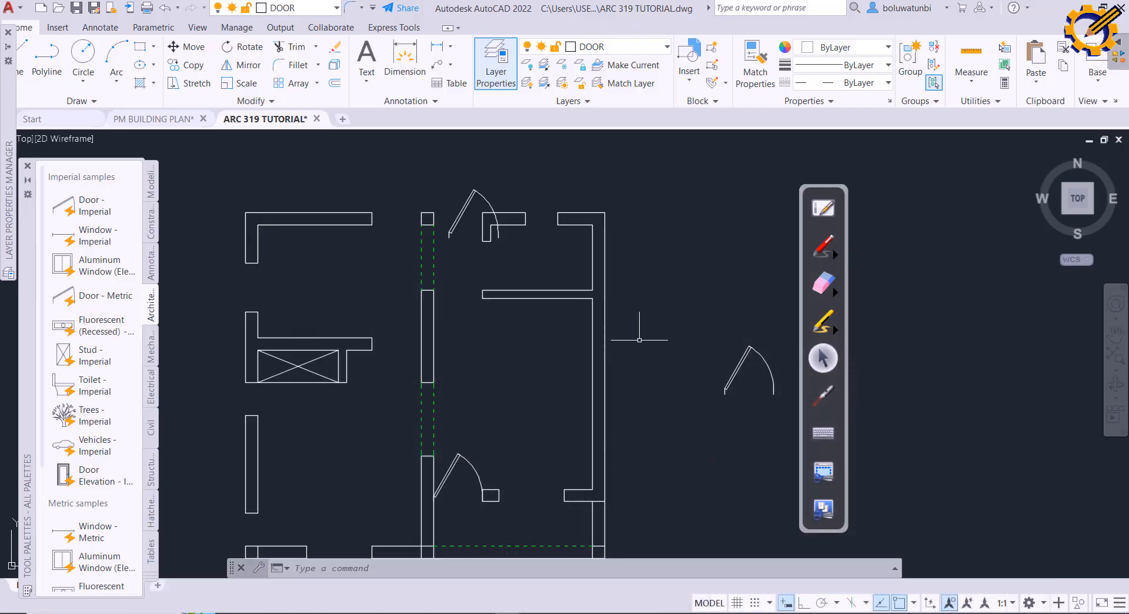
middle_click_drag(715, 356, 597, 300)
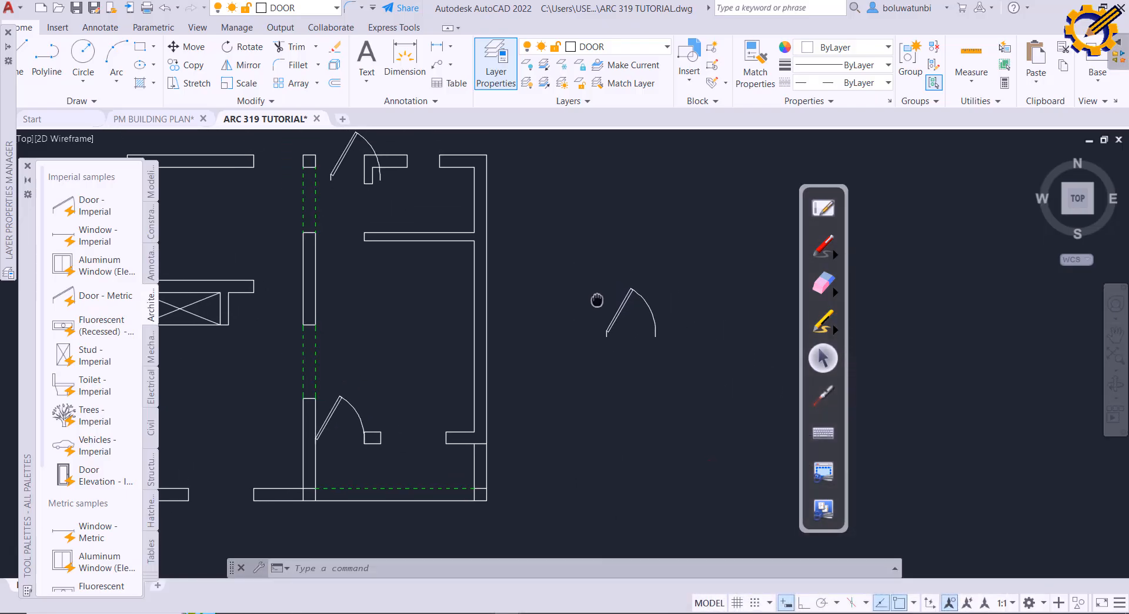
left_click(25, 53)
left_click(564, 368)
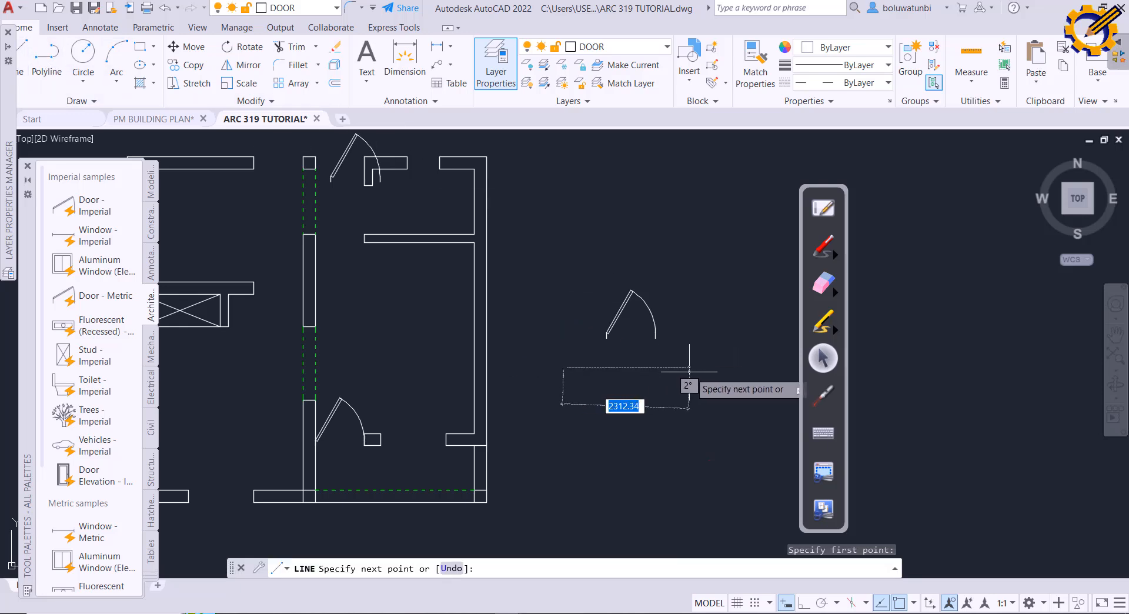
key("F8")
left_click(712, 370)
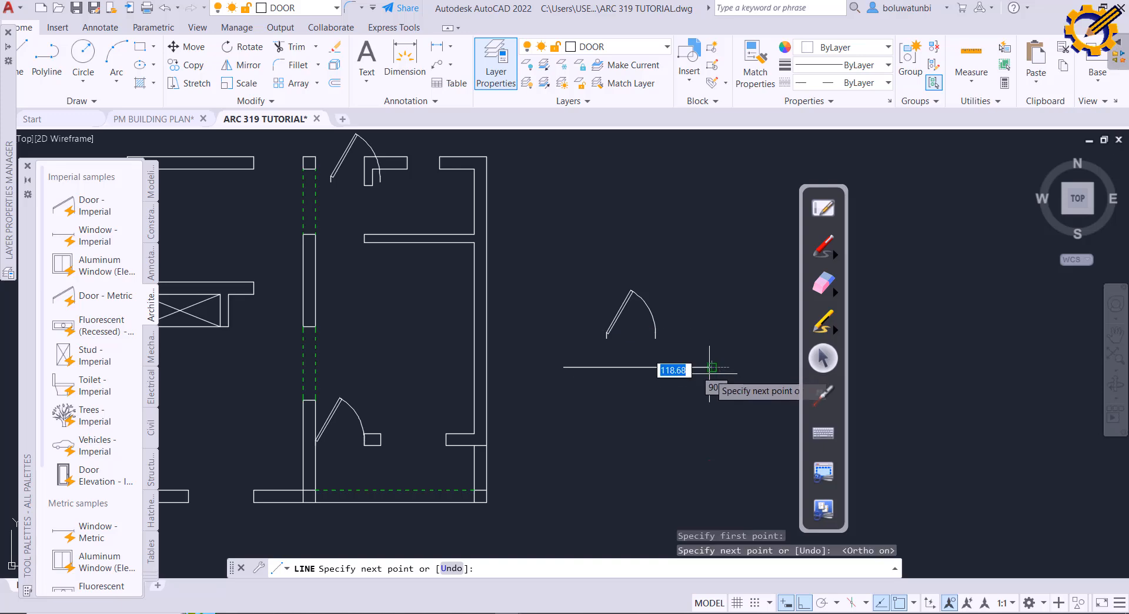
key("Escape")
Step: Mirror the spare door across the horizontal line below it, keeping the source door
left_click(648, 308)
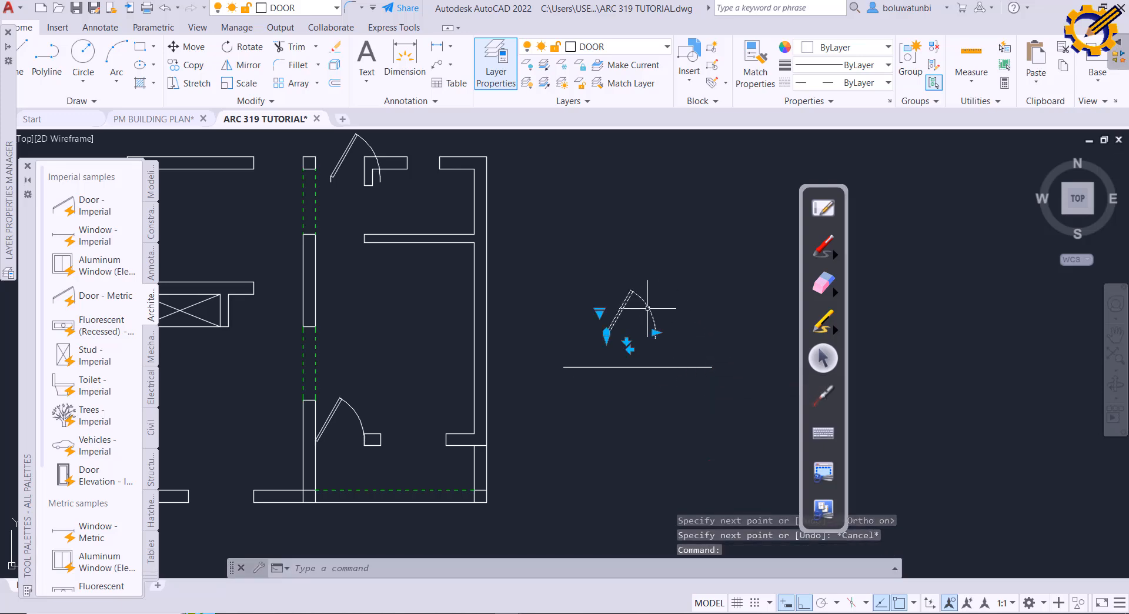
left_click(241, 65)
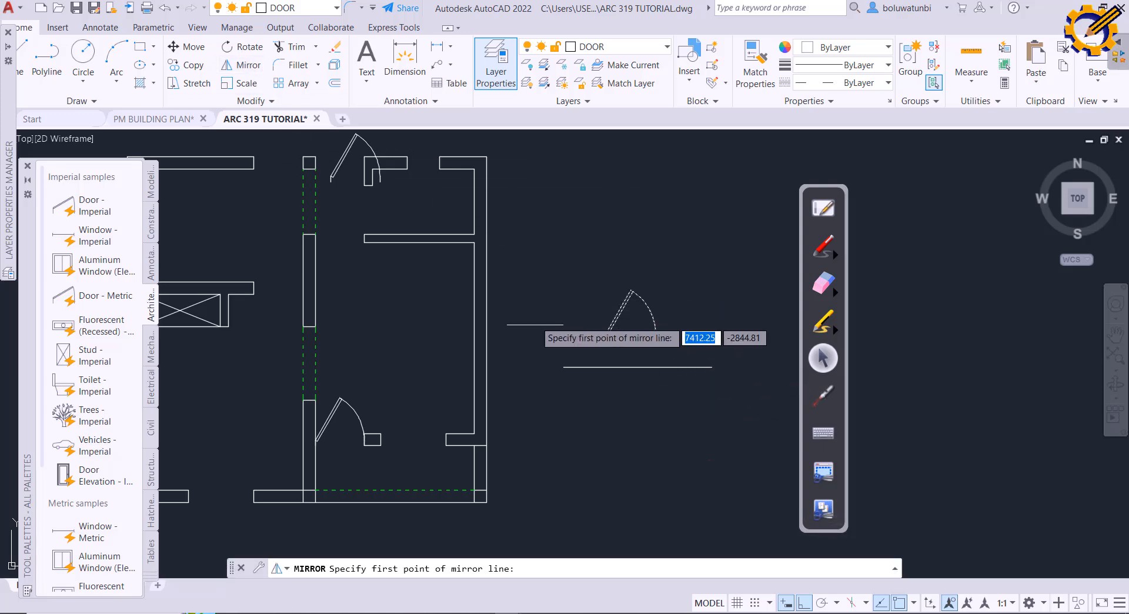
left_click(564, 366)
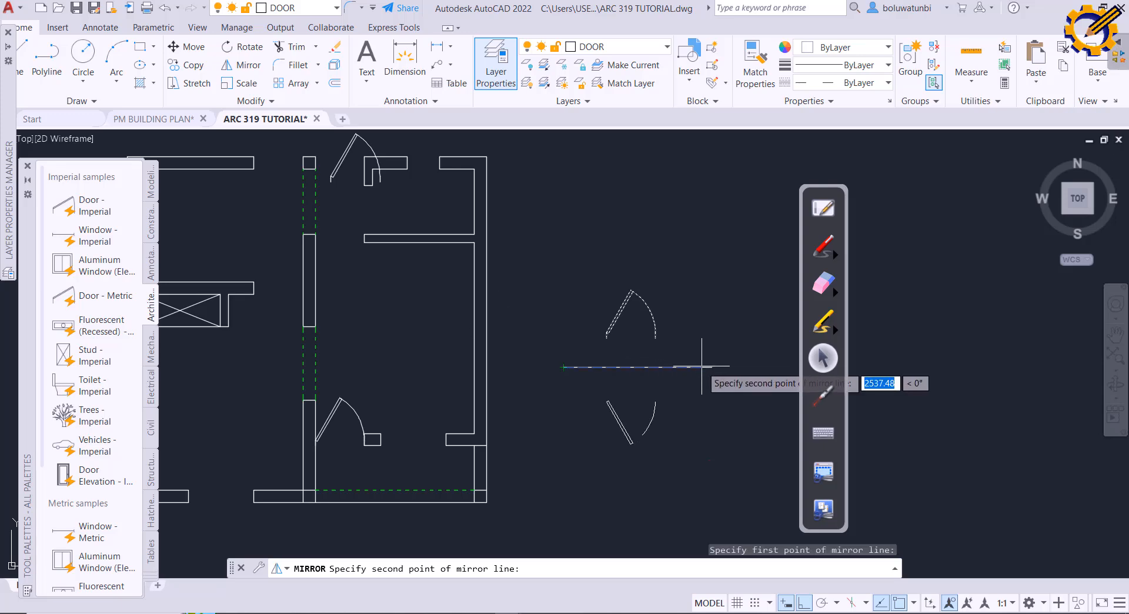
left_click(711, 367)
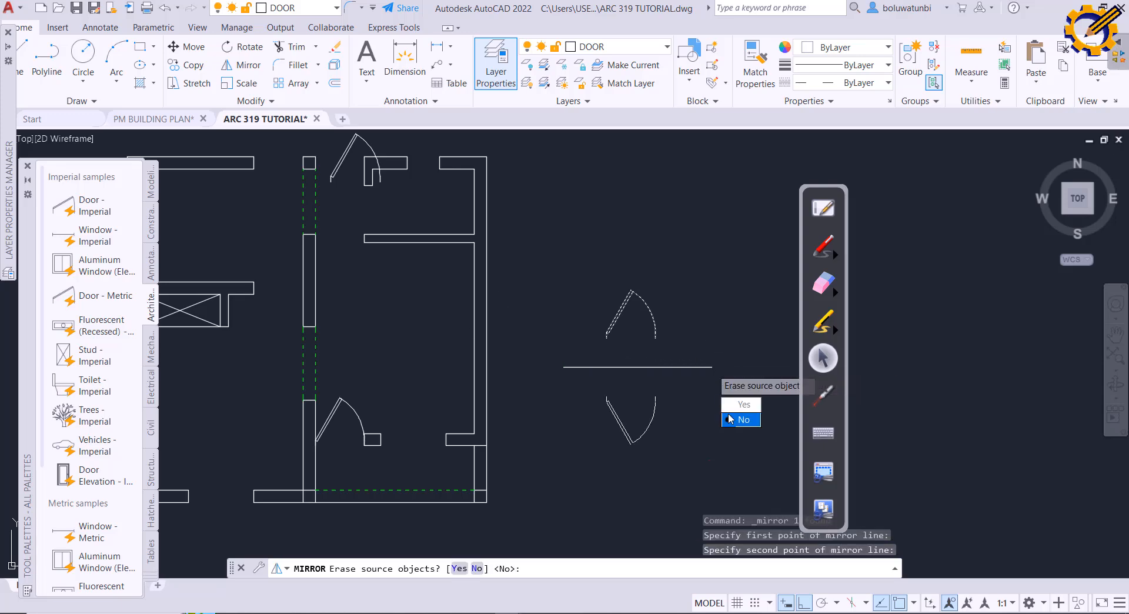
left_click(743, 419)
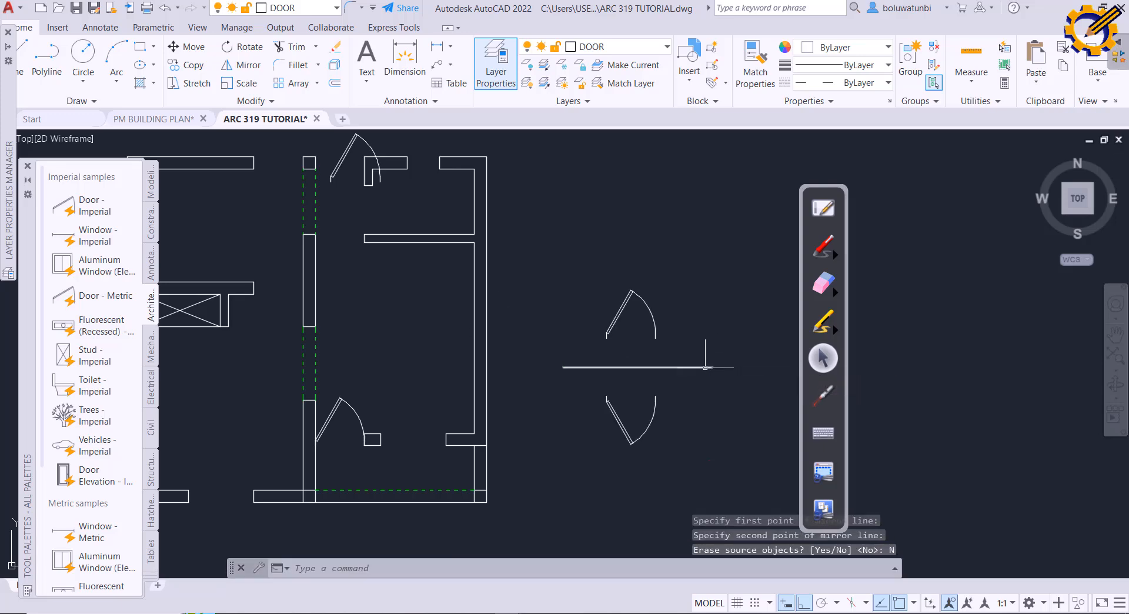
Step: Set the mirrored door's opening angle to Open 90º
left_click(625, 428)
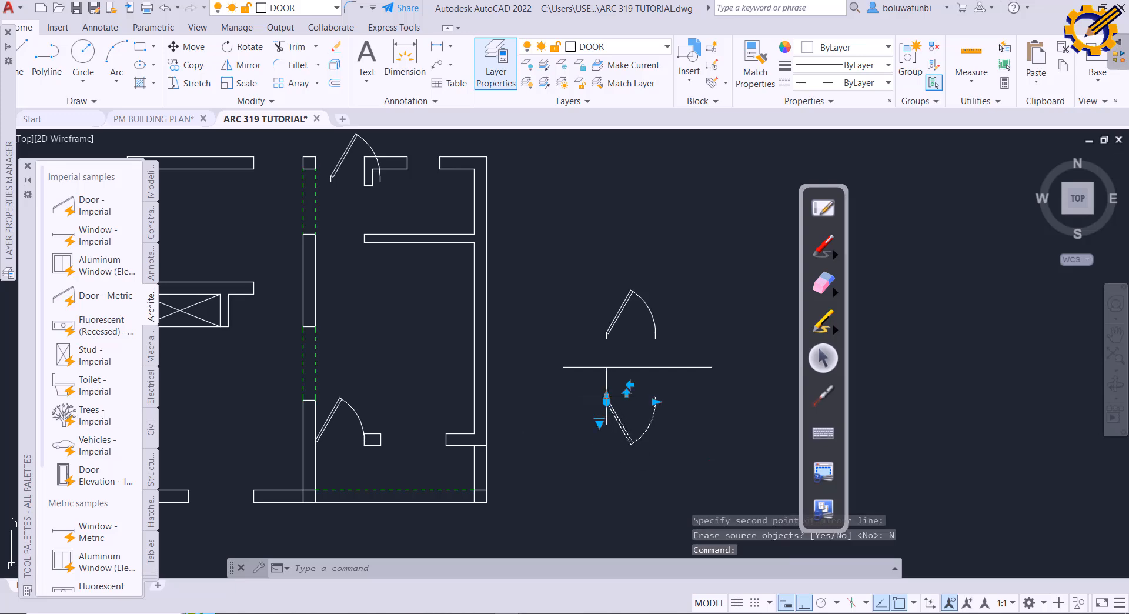
left_click(599, 422)
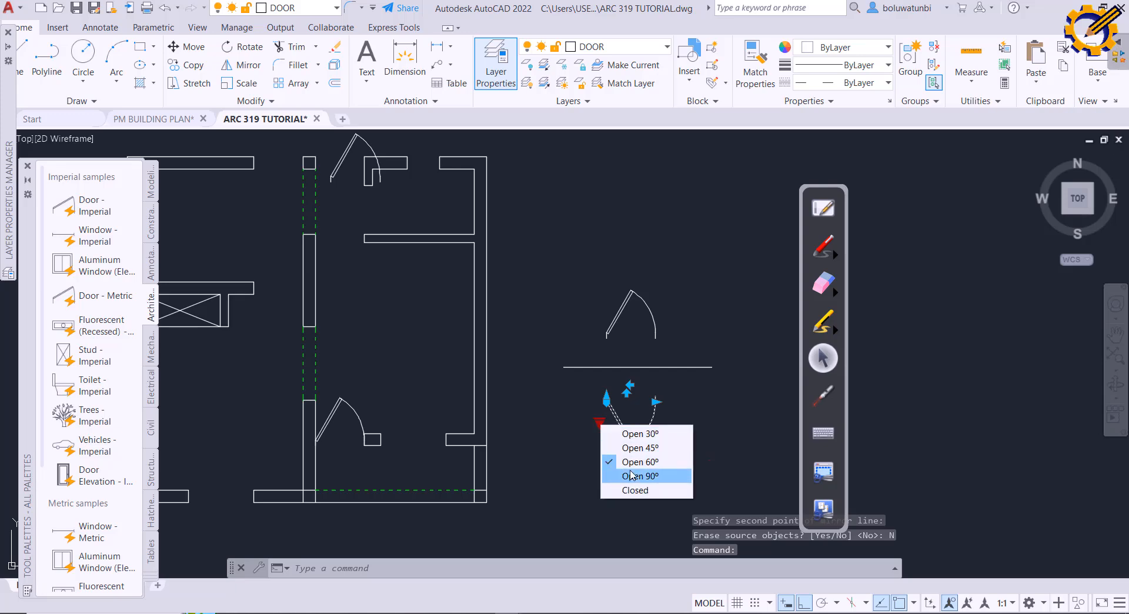
left_click(635, 476)
key("Escape")
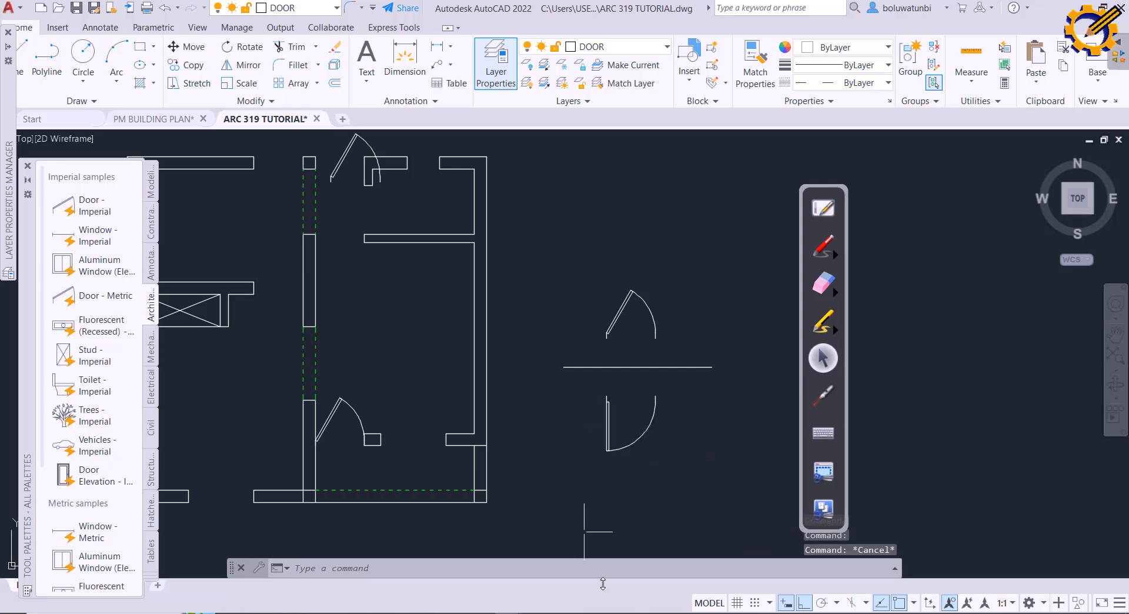
Step: Check the door swings in the reference plan PDF, and paste a copy of the 90º door above the spare door
key("alt+Tab")
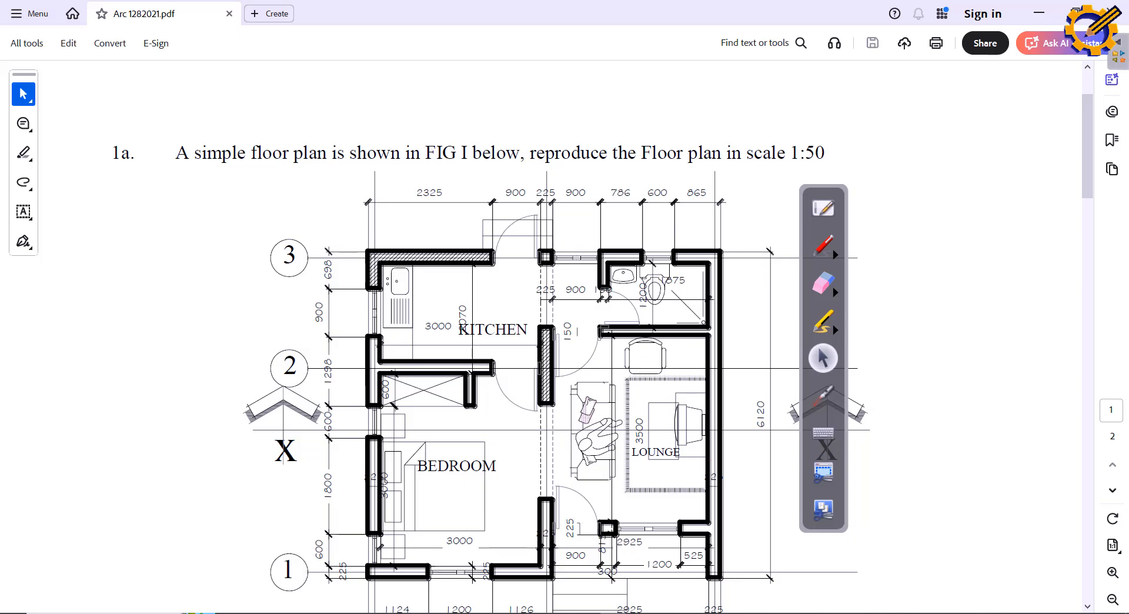
key("alt+Tab")
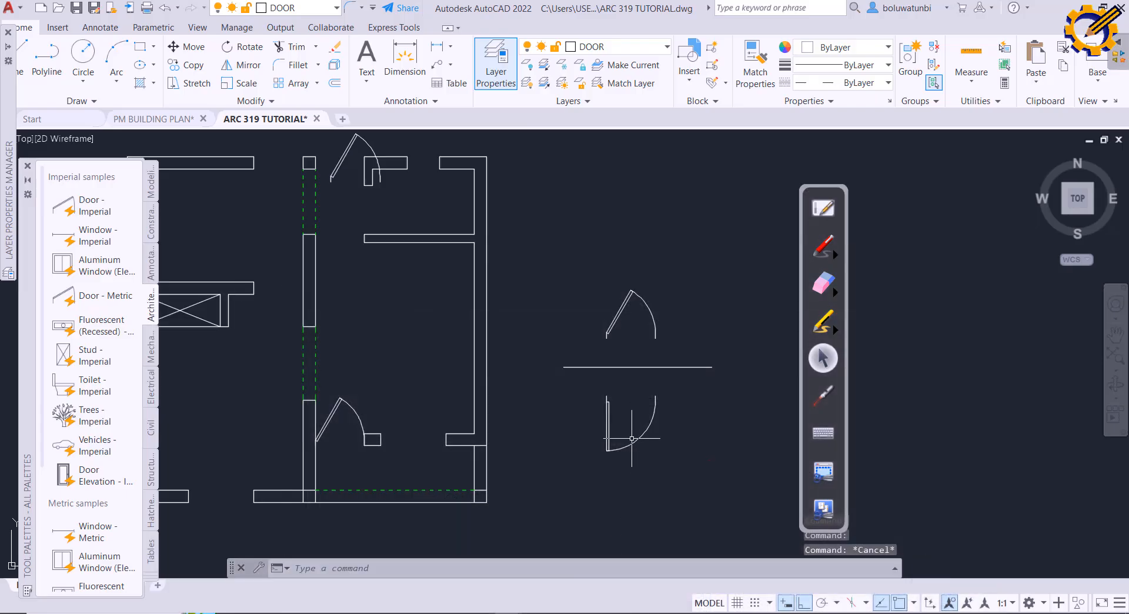
left_click(632, 441)
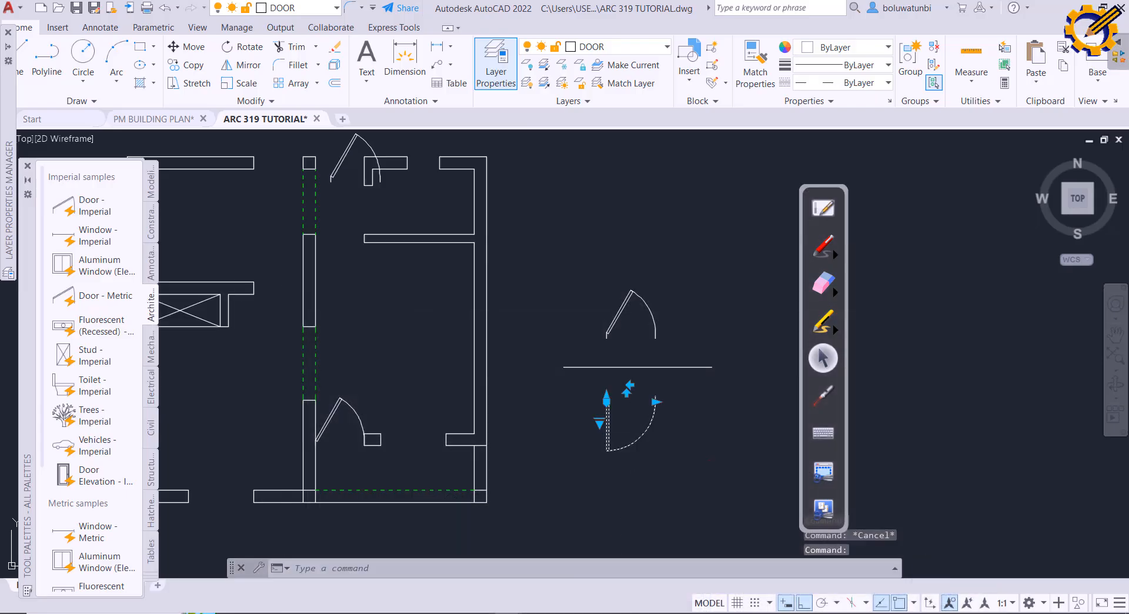
key("ctrl+c")
key("ctrl+v")
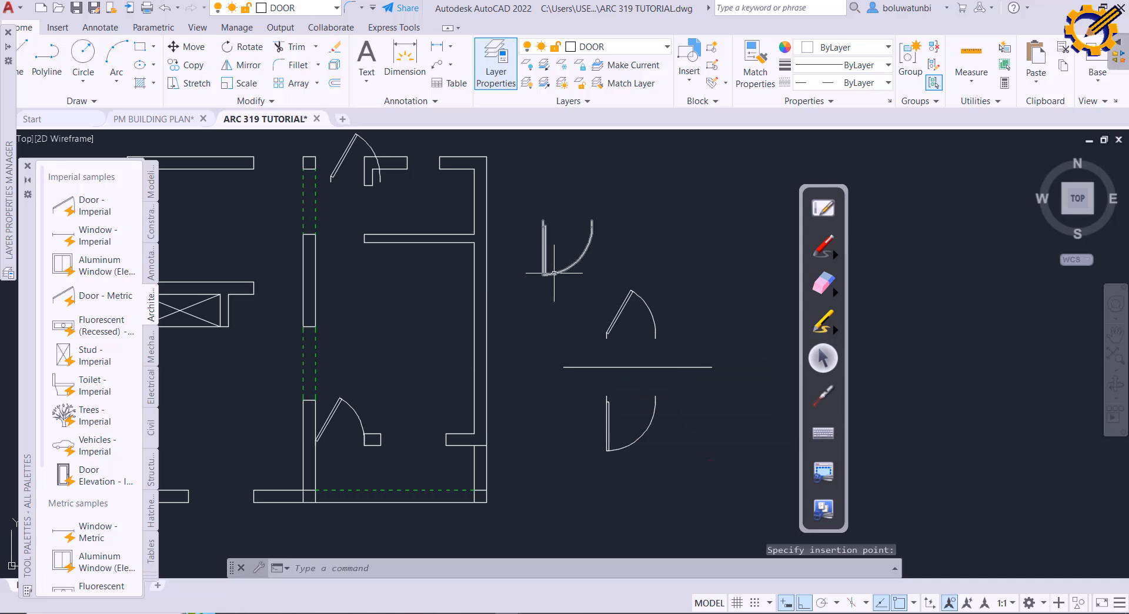
Step: Move the pasted 90º door copy into the lounge opening, between the central wall and the end of the bathroom wall, with Ortho off
left_click(553, 273)
left_click(187, 46)
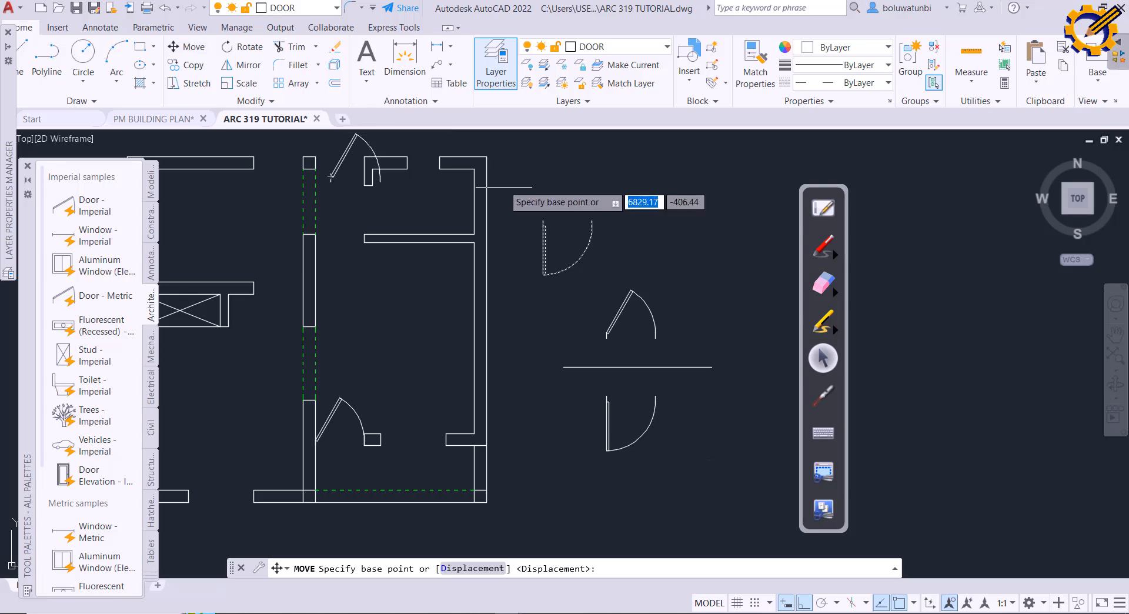
left_click(537, 213)
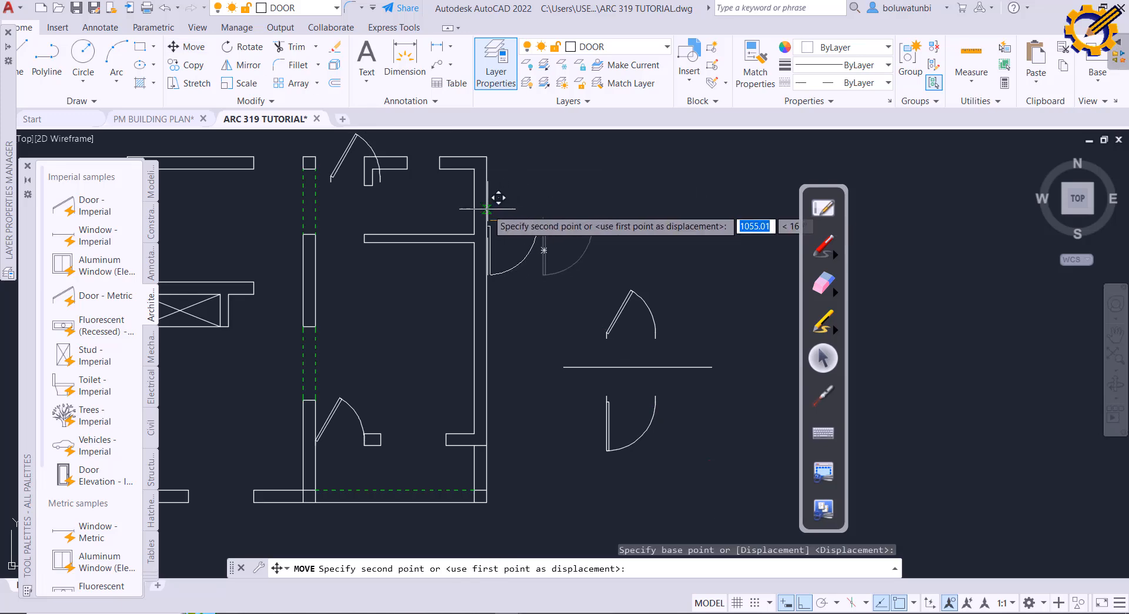
key("F8")
scroll(332, 247, "up", 4)
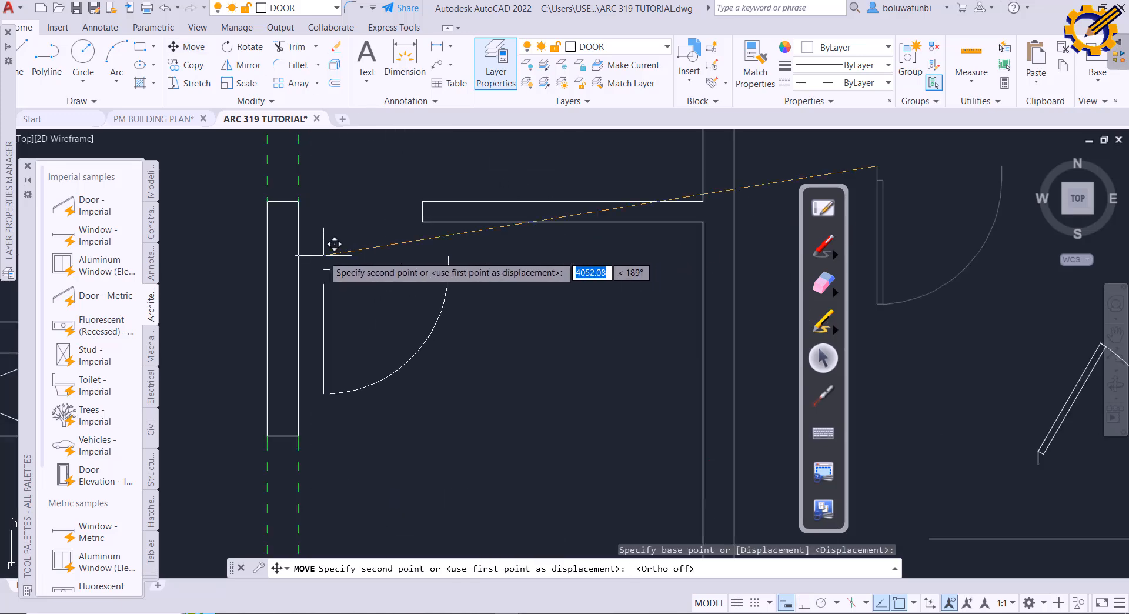
left_click(308, 189)
scroll(406, 259, "down", 4)
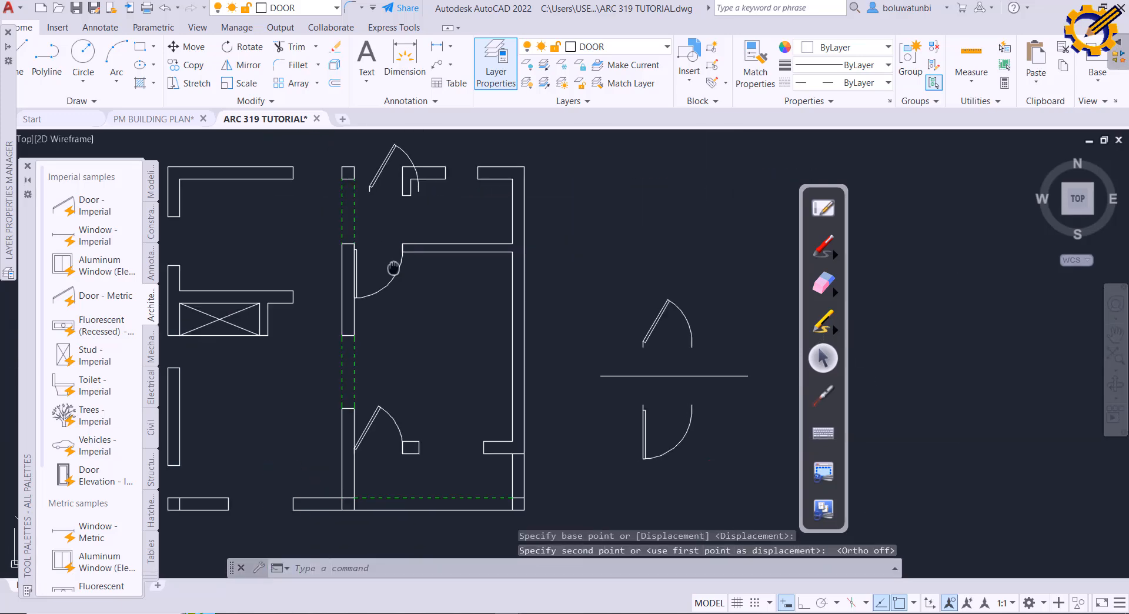
scroll(455, 247, "up", 1)
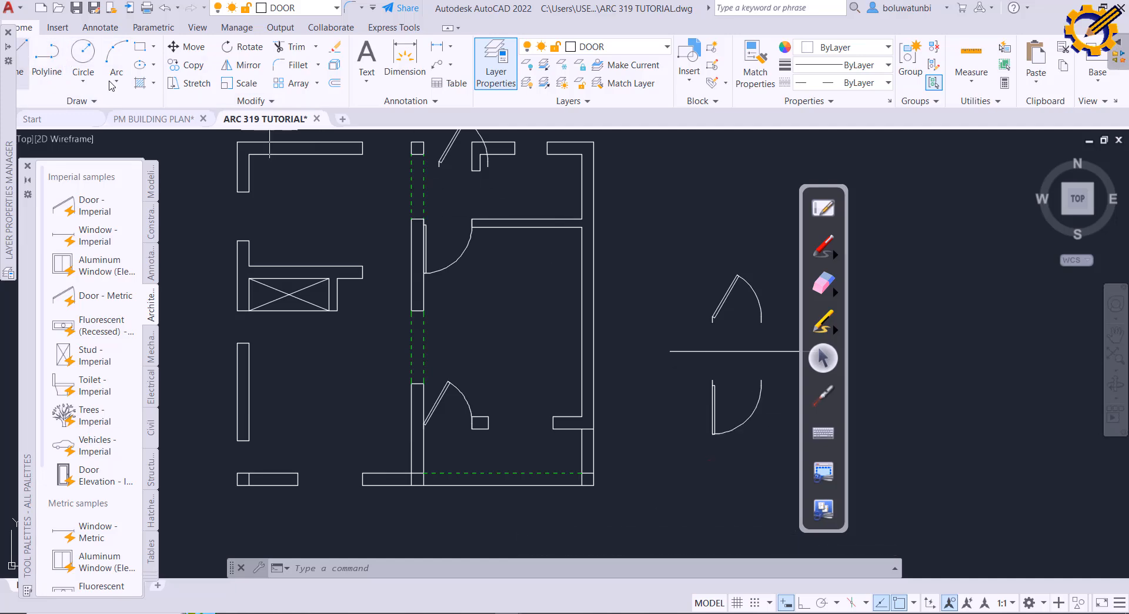
Step: Draw a vertical line about 900 mm long down from the horizontal mirror axis, beside the lower spare door, as a second mirror axis
left_click(23, 59)
left_click(692, 352)
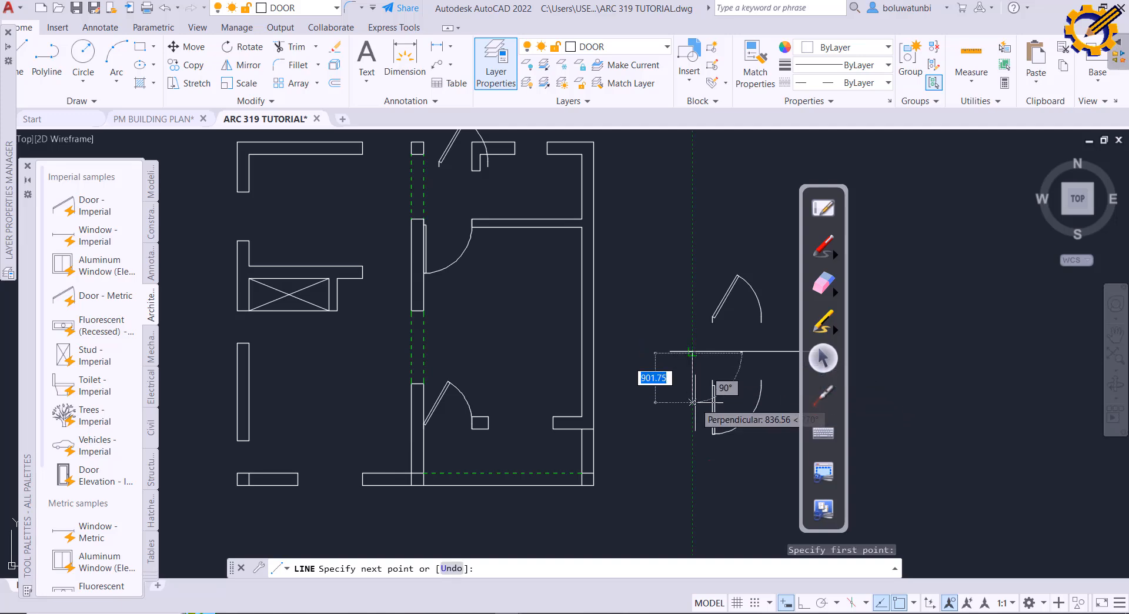
left_click(692, 402)
key("Escape")
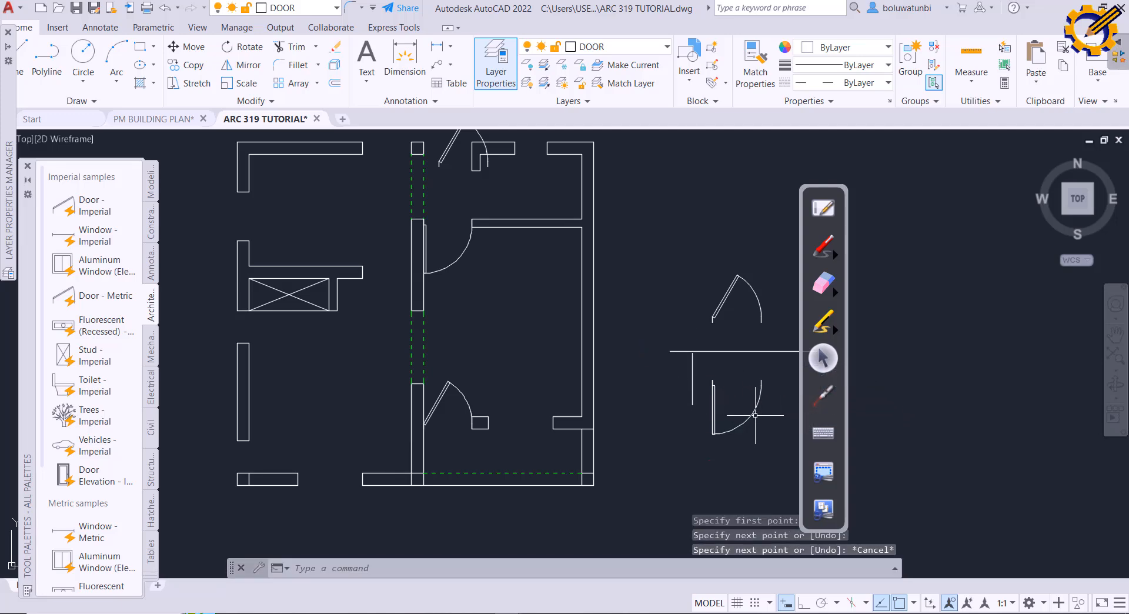
Step: Mirror the lower spare door across the vertical line with Ortho on, keeping the source door
left_click(755, 415)
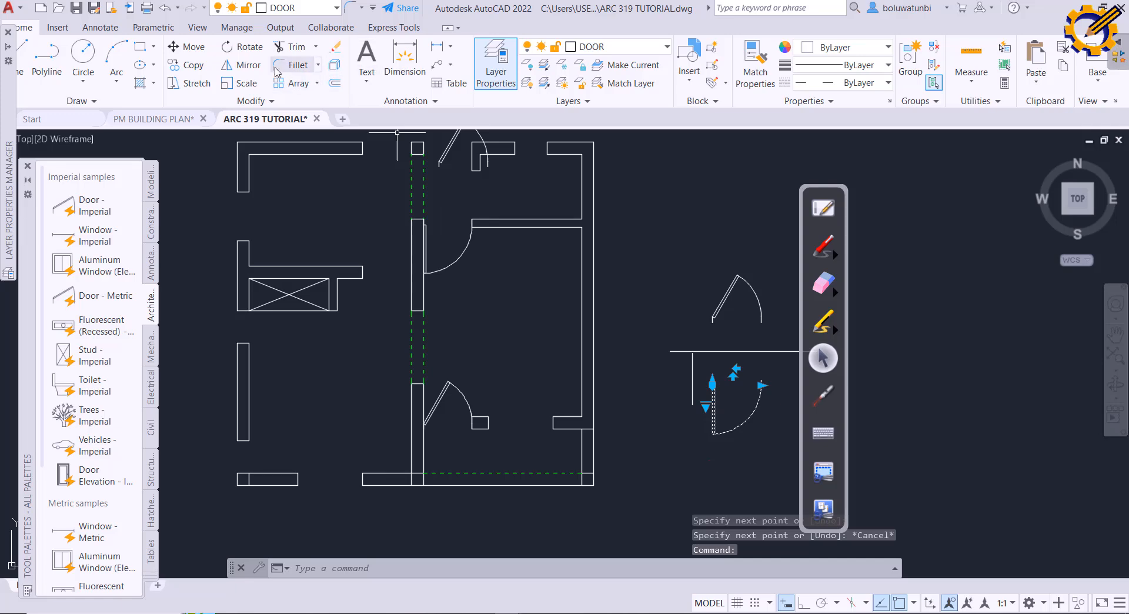
left_click(241, 65)
left_click(692, 351)
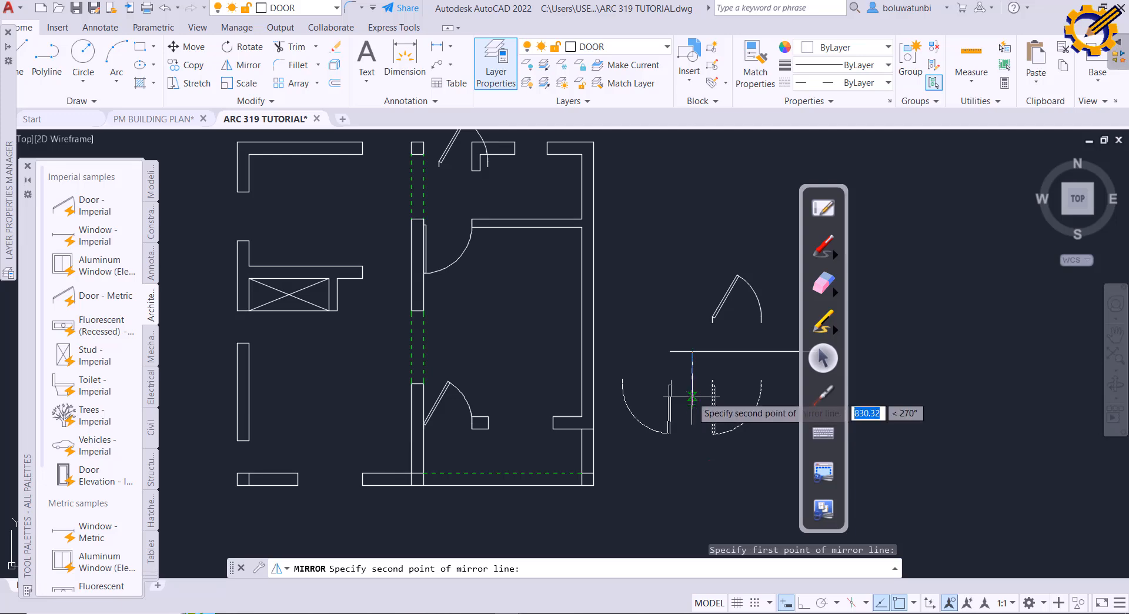
key("F8")
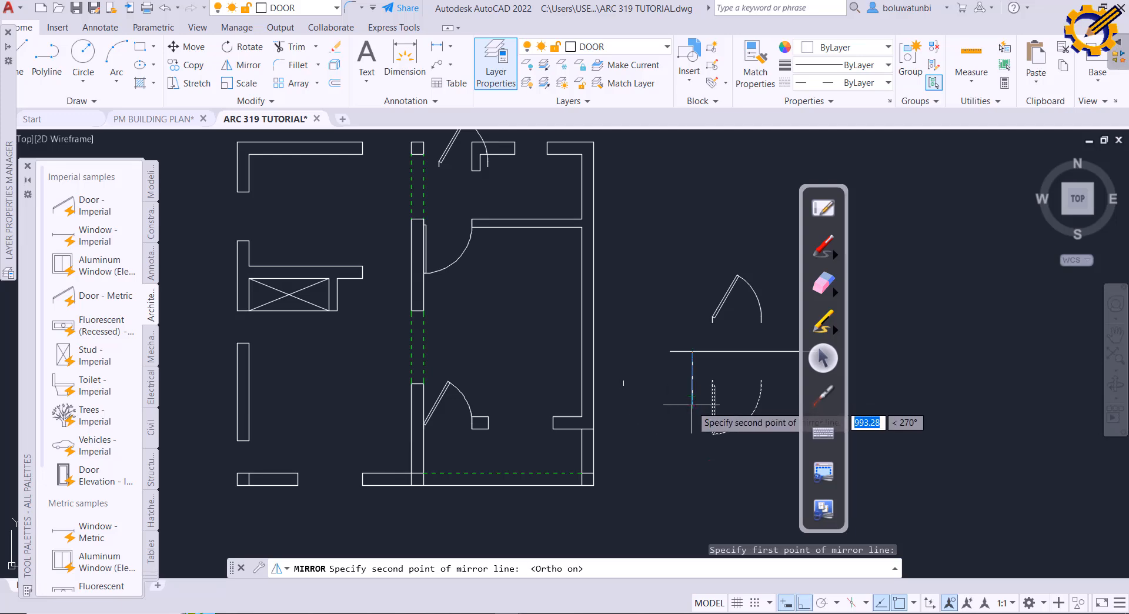
scroll(685, 399, "up", 4)
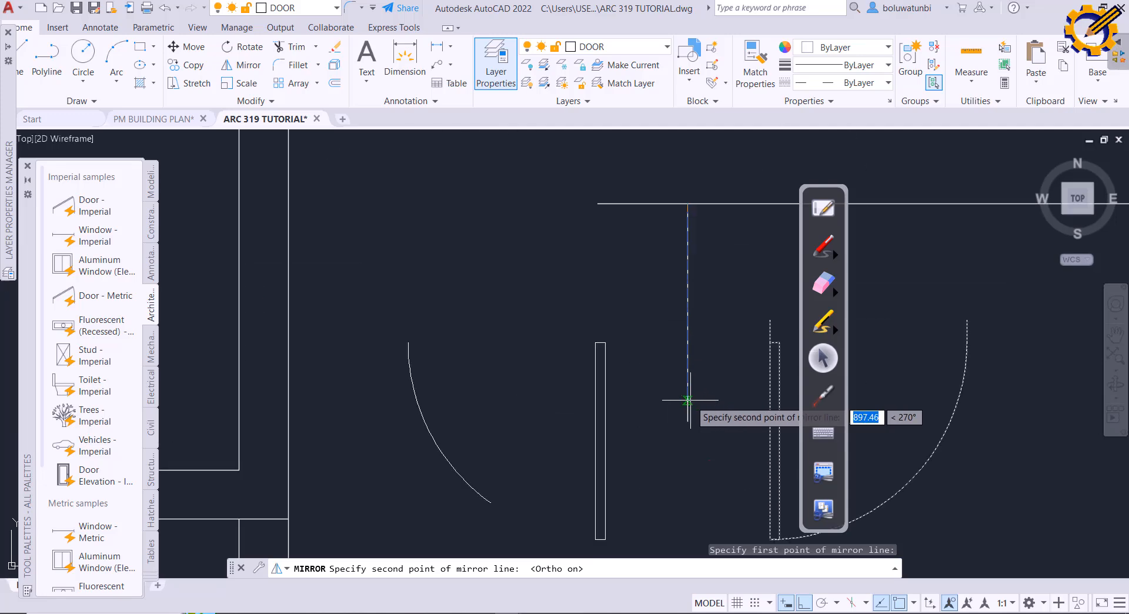
left_click(689, 443)
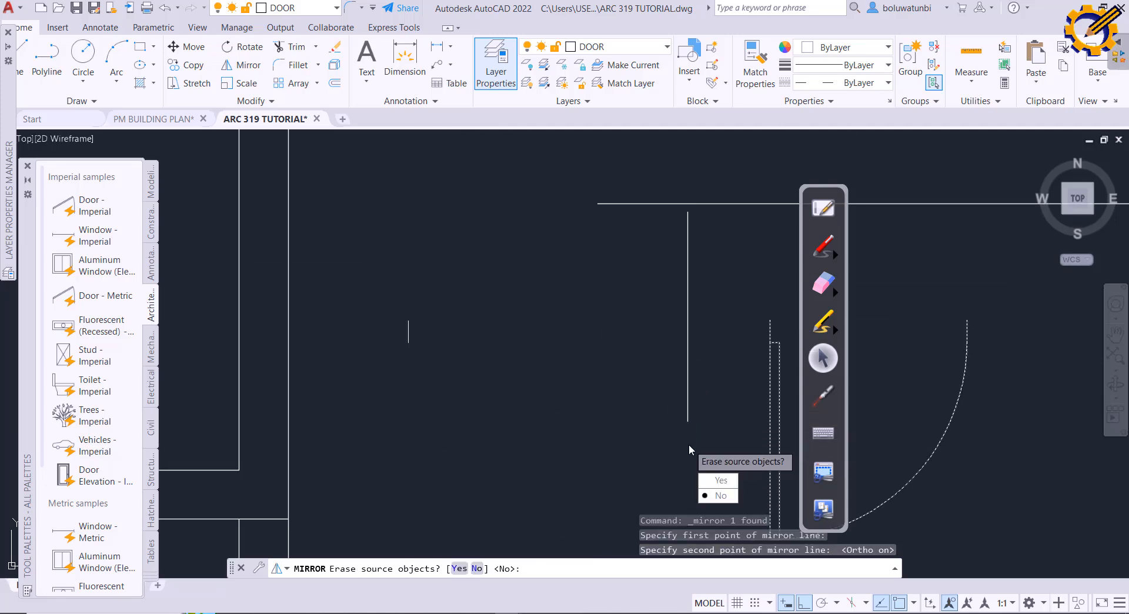
scroll(688, 444, "down", 2)
left_click(712, 497)
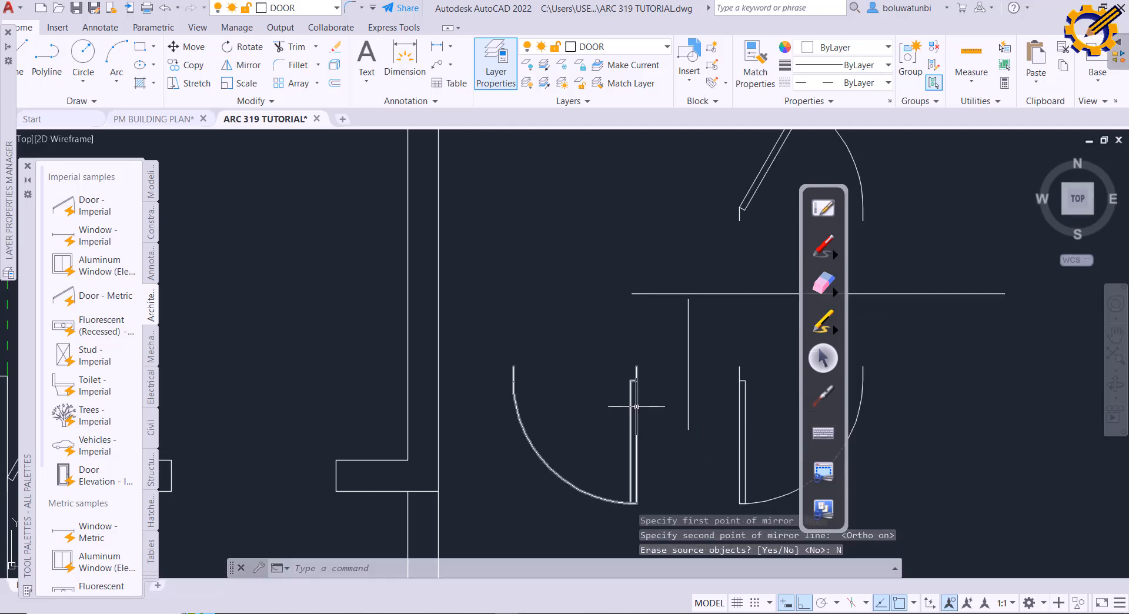
Step: Copy the newly mirrored door and paste the duplicate above it, next to the upper spare door
left_click(636, 405)
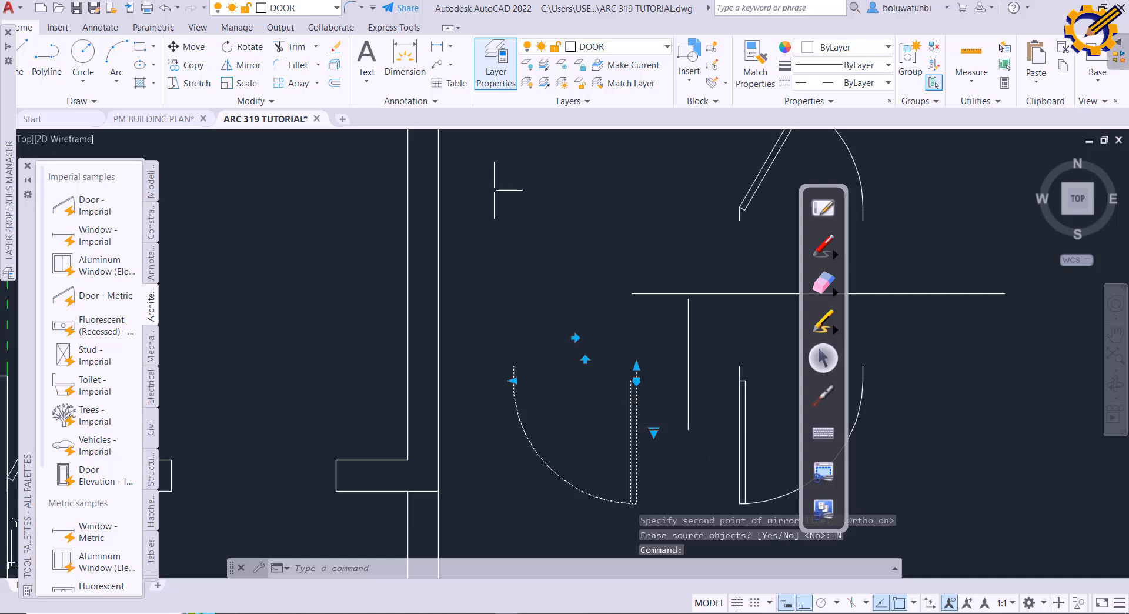
key("ctrl+c")
key("ctrl+v")
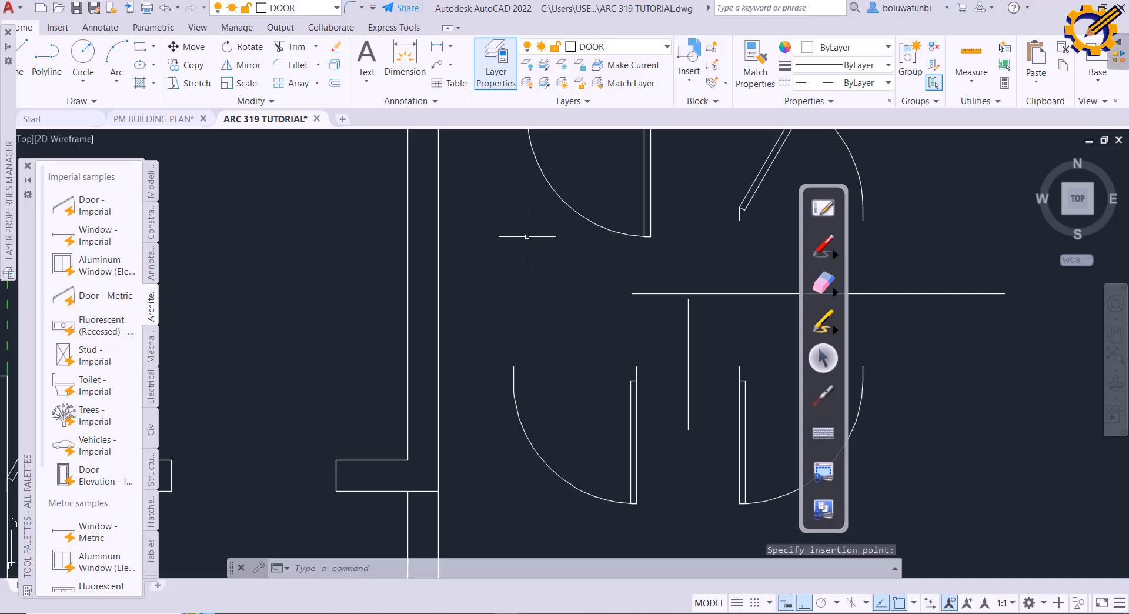
scroll(548, 233, "up", 2)
scroll(547, 233, "down", 5)
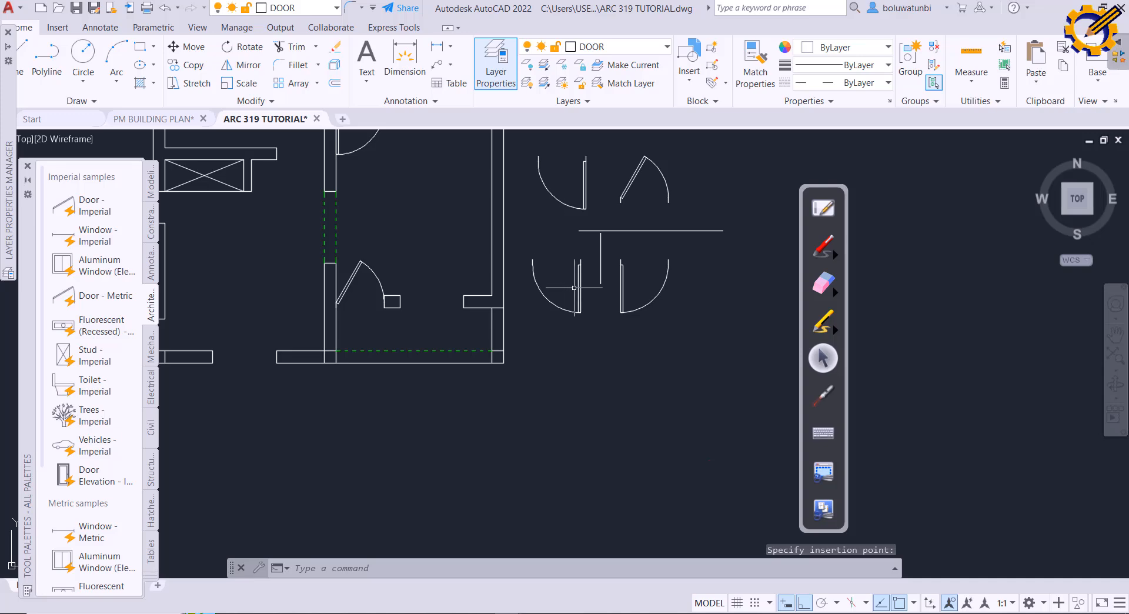
Step: Move the lower mirrored door into the bedroom opening, snapping its arc end to the wall end beside the wardrobe, with Ortho off
left_click(574, 287)
left_click(187, 46)
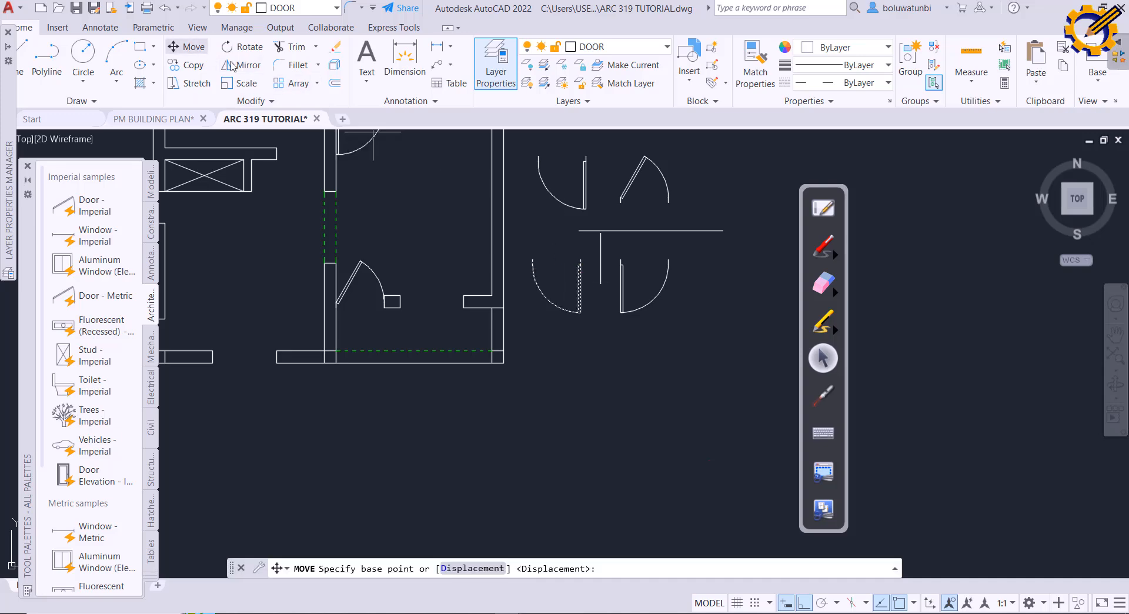
key("F8")
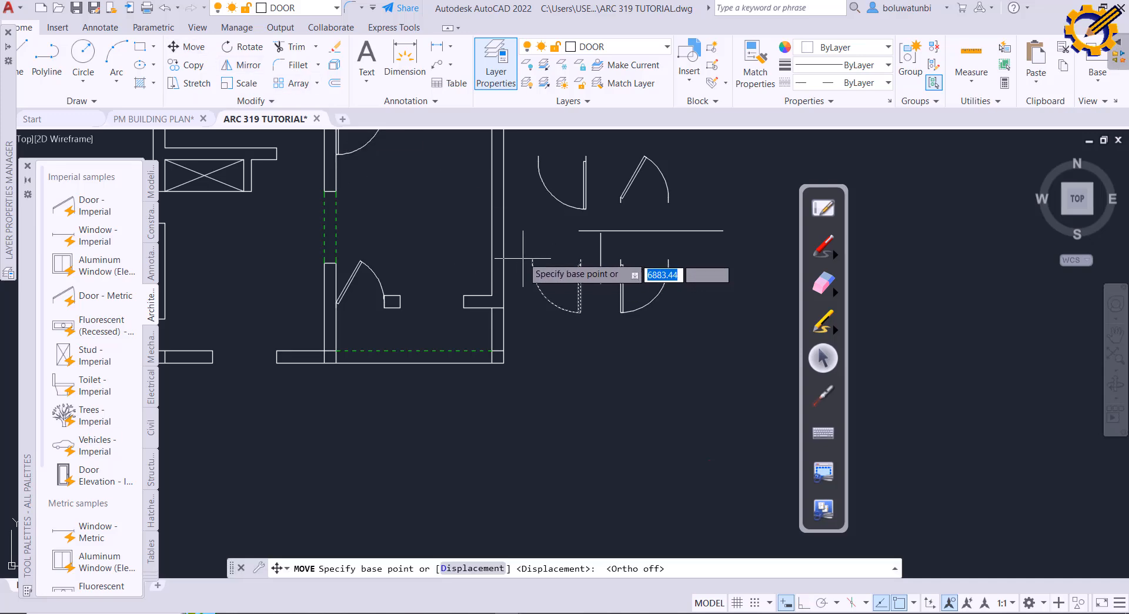
scroll(523, 258, "up", 2)
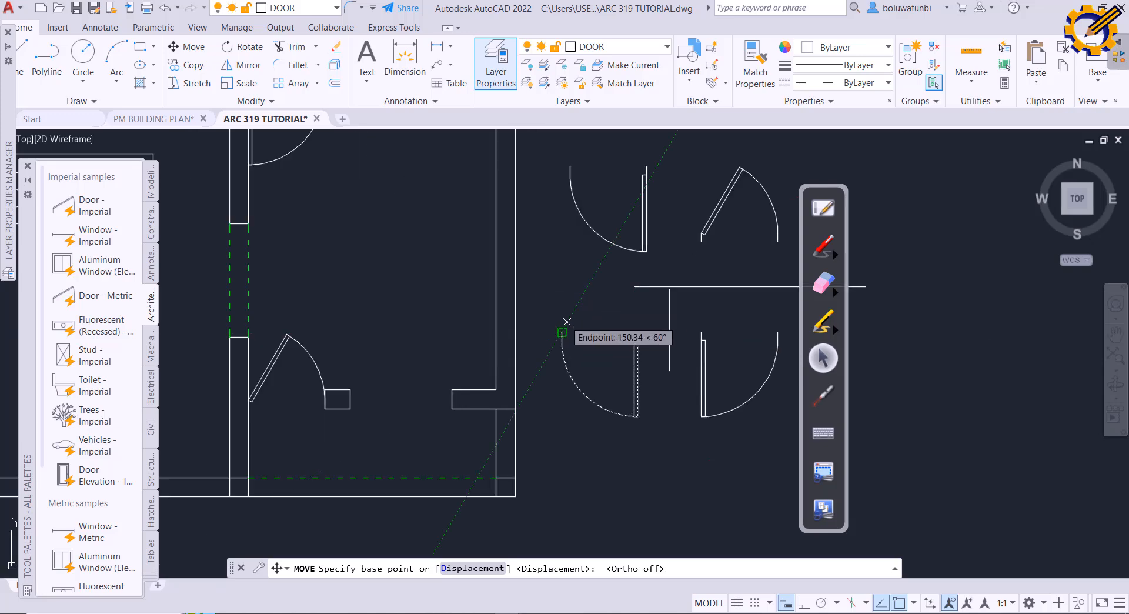
left_click(566, 323)
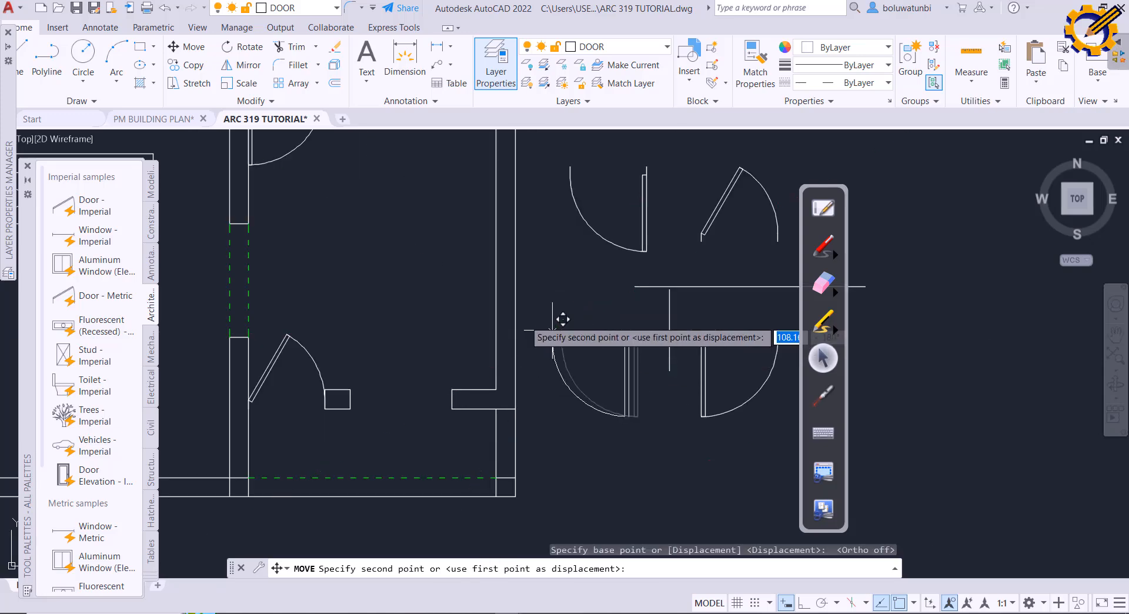
middle_click_drag(358, 244, 559, 338)
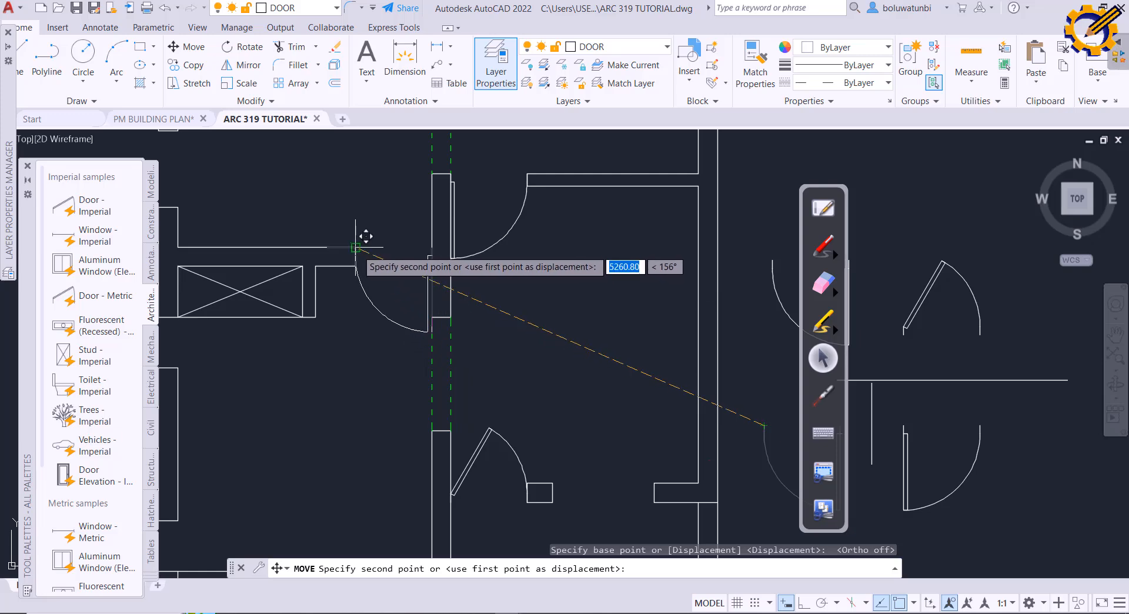
left_click(355, 247)
scroll(512, 291, "down", 2)
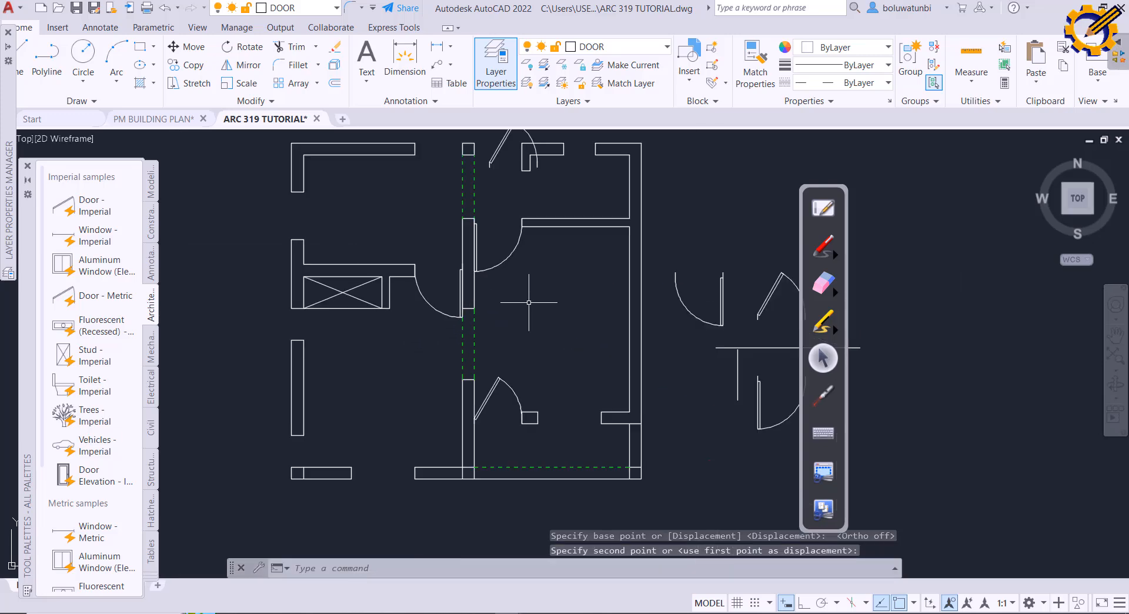
Step: Set the bedroom door's opening angle to Open 45º
left_click(440, 305)
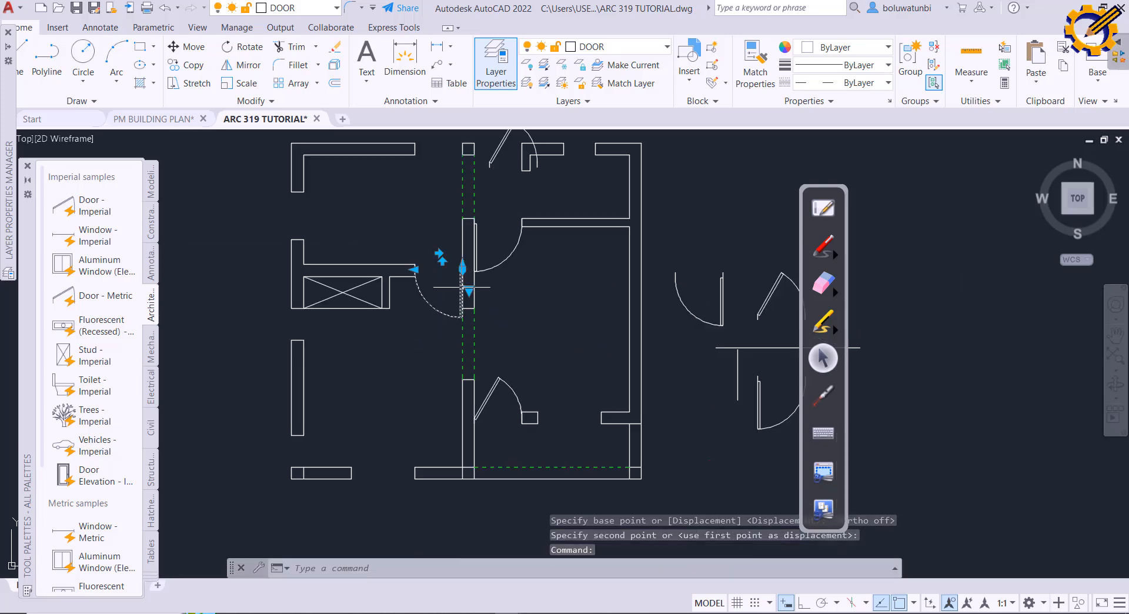
left_click(468, 294)
left_click(470, 295)
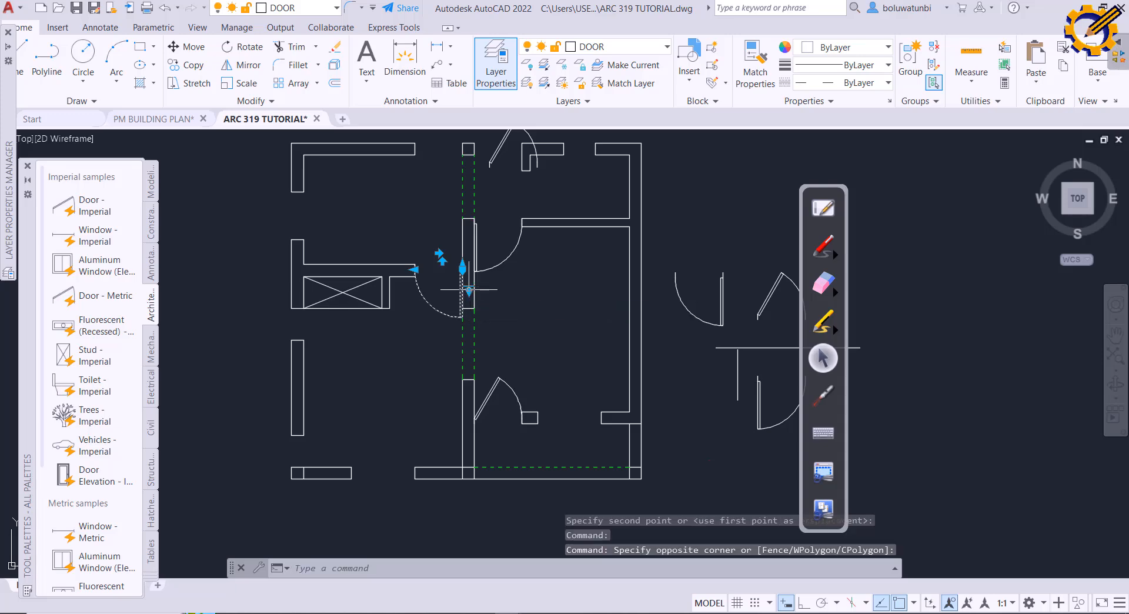
left_click(468, 291)
left_click(497, 315)
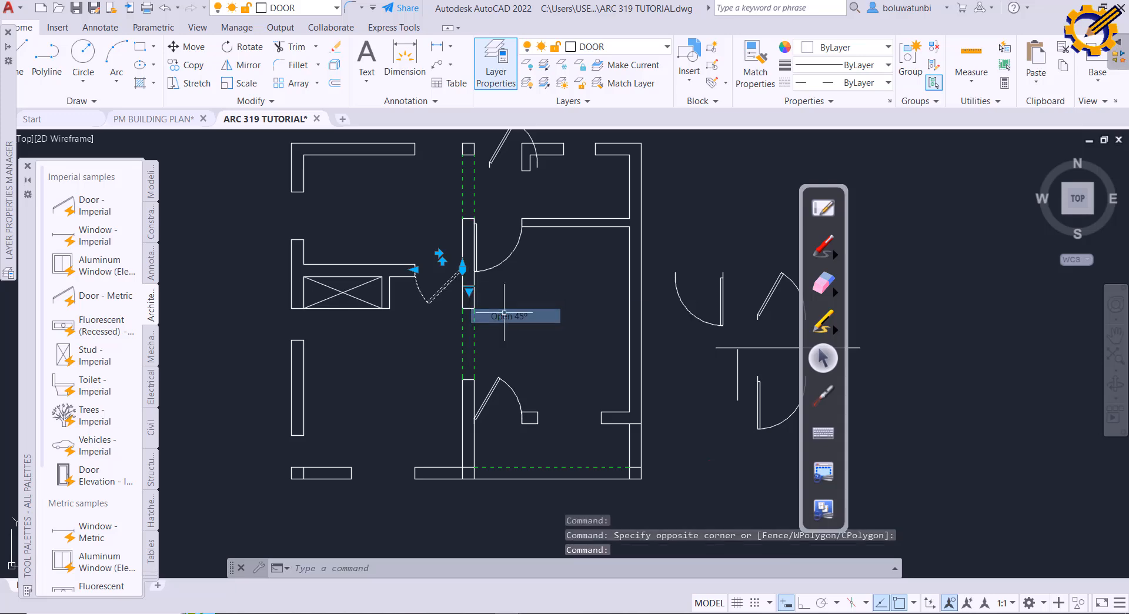
key("Escape")
Step: Set the opening angle of the lounge door below the bathroom wall to Open 45º
left_click(511, 257)
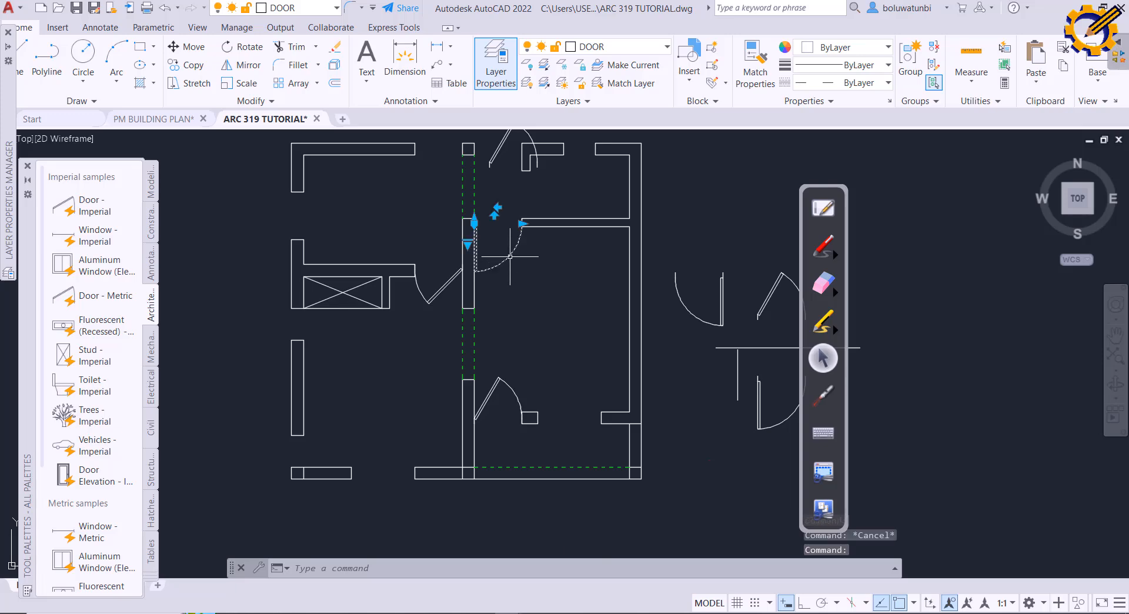
left_click(468, 242)
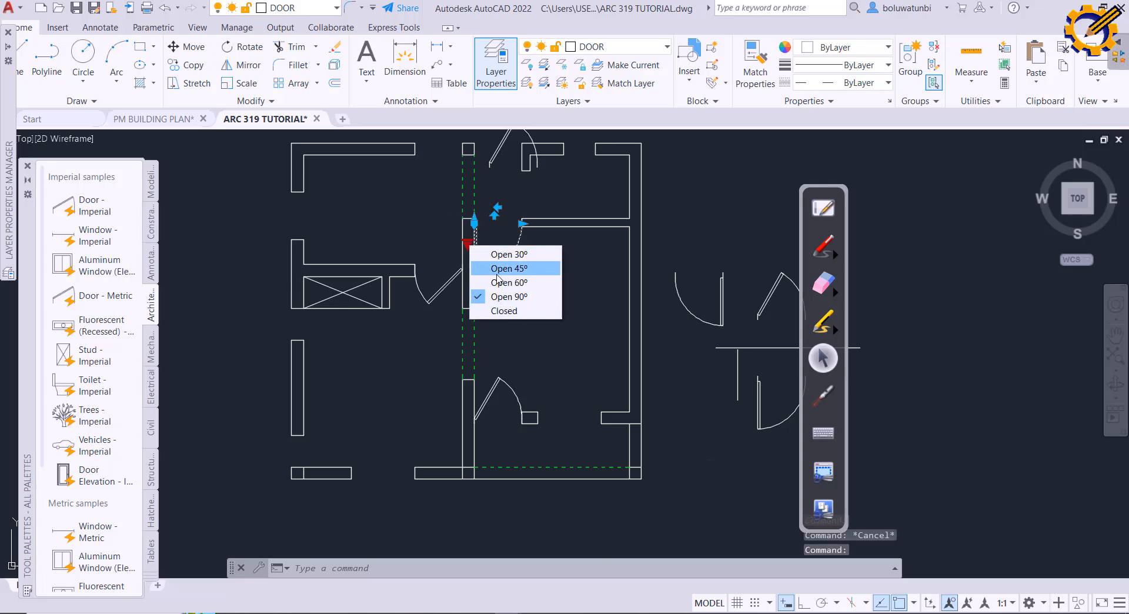
left_click(529, 270)
middle_click_drag(529, 270, 544, 348)
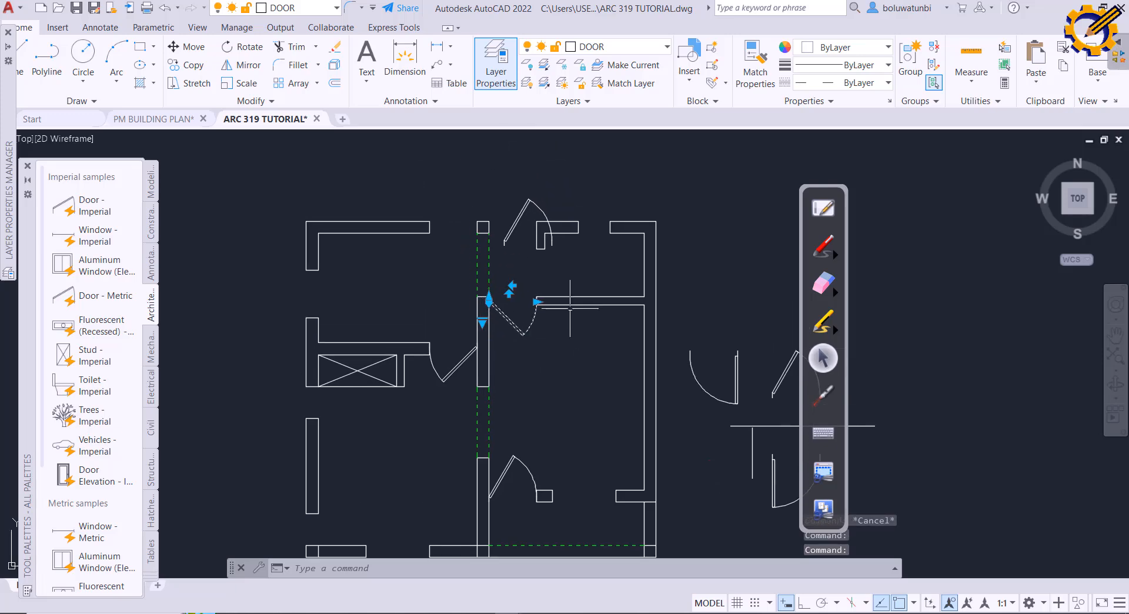
key("Escape")
mouse_move(617, 340)
middle_mouse_down()
mouse_move(587, 280)
mouse_move(593, 331)
middle_mouse_up()
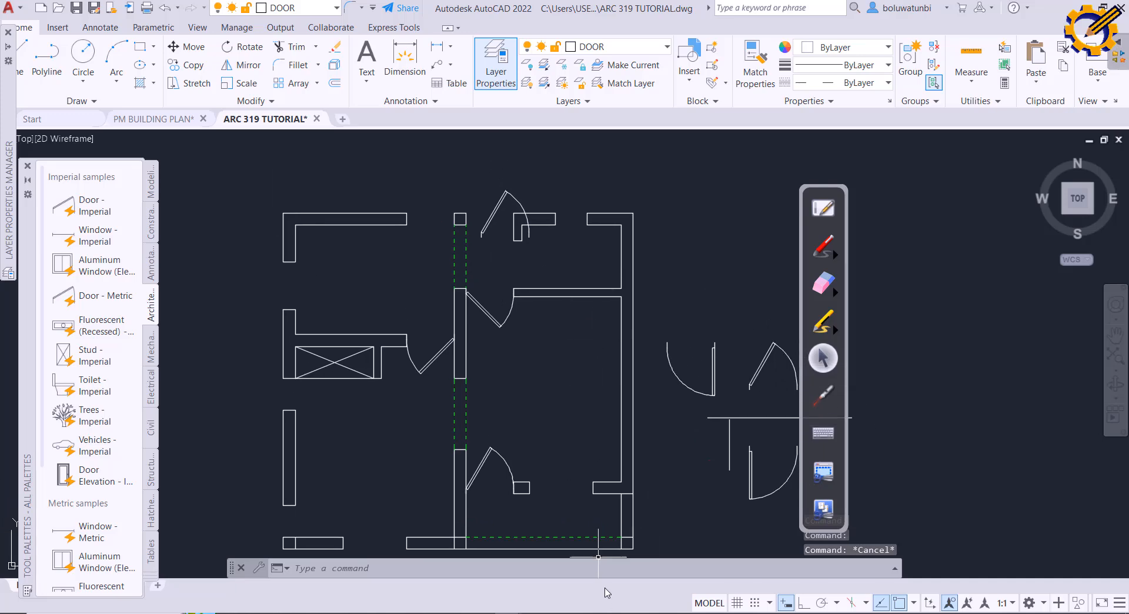
Step: Check the door locations in the reference plan PDF, and move the misplaced door from the upper window opening to above the kitchen wall
left_click(606, 613)
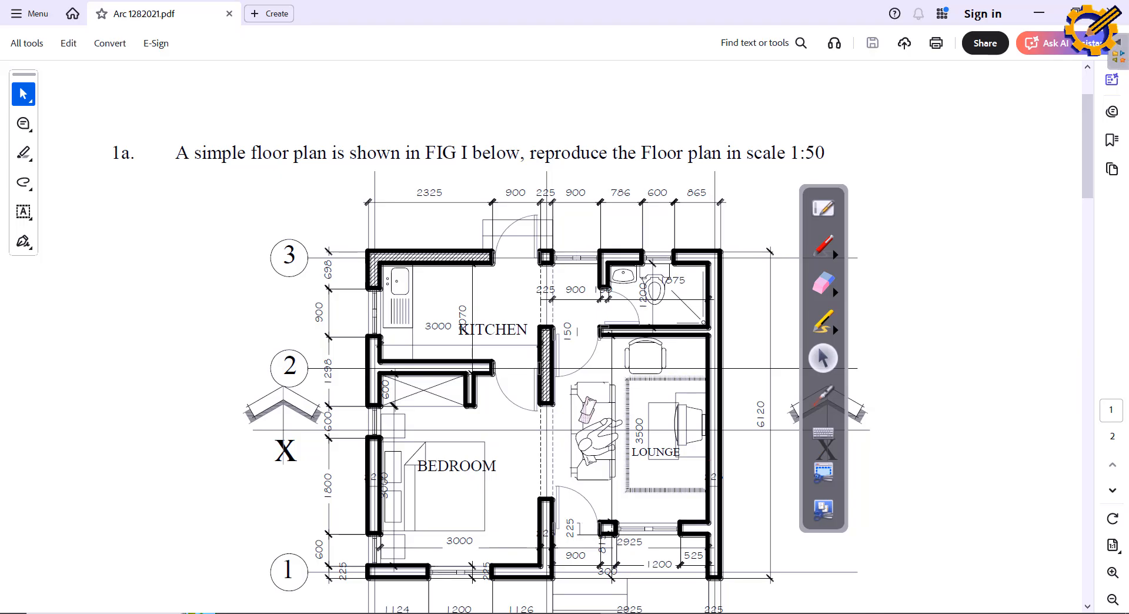
left_click(606, 613)
left_click(494, 213)
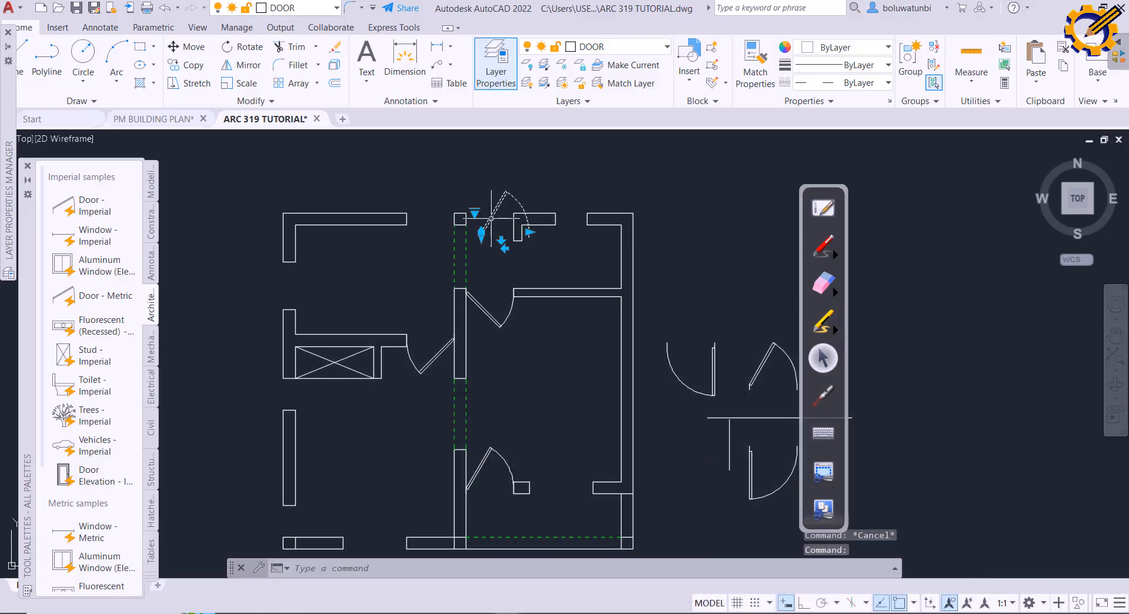
left_click_drag(501, 206, 394, 160)
key("Escape")
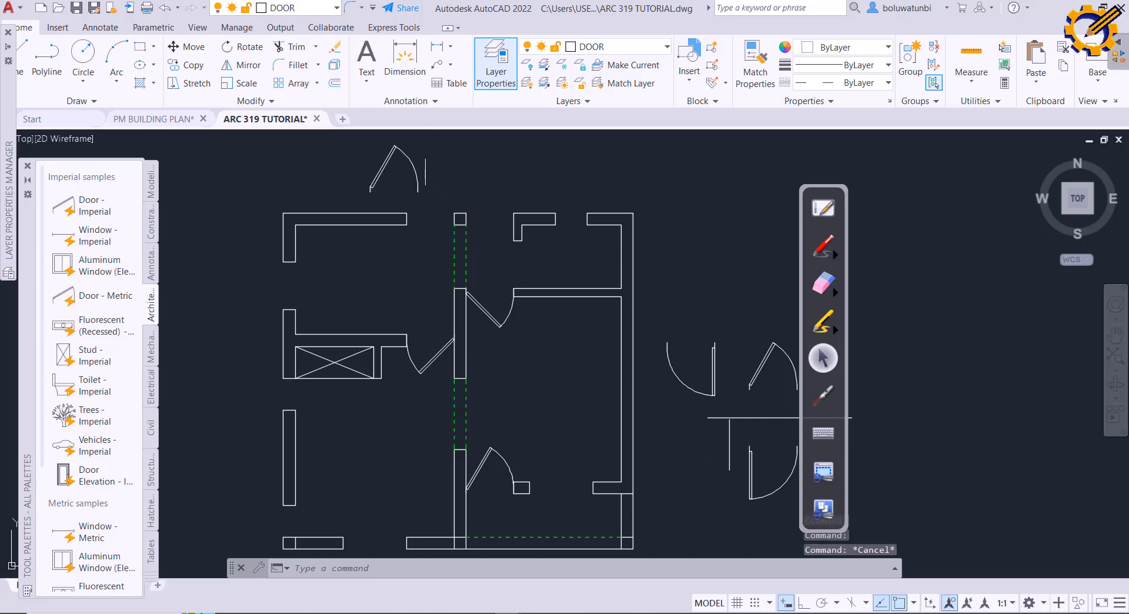
Step: Turn on the WINDOW layer in the layer properties
middle_click_drag(582, 473, 590, 427)
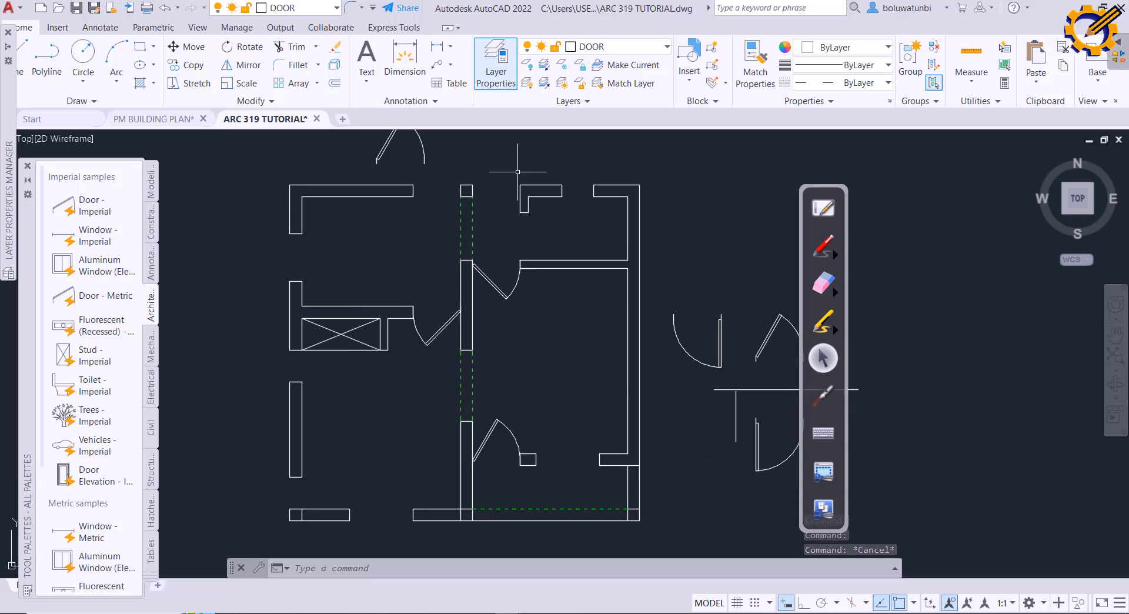
left_click(493, 66)
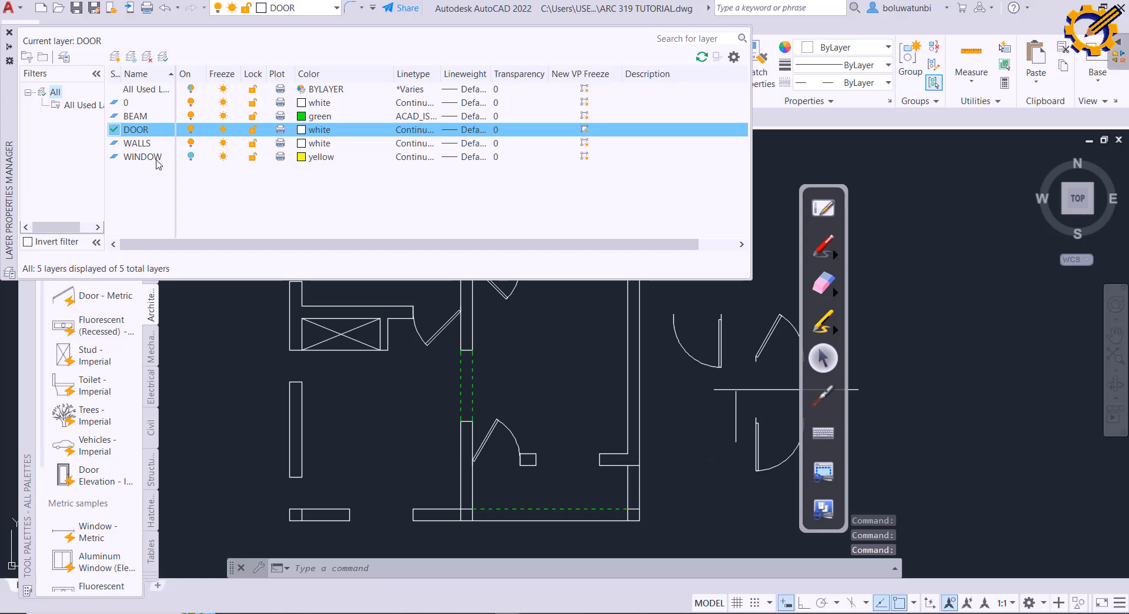
left_click(155, 158)
left_click(191, 157)
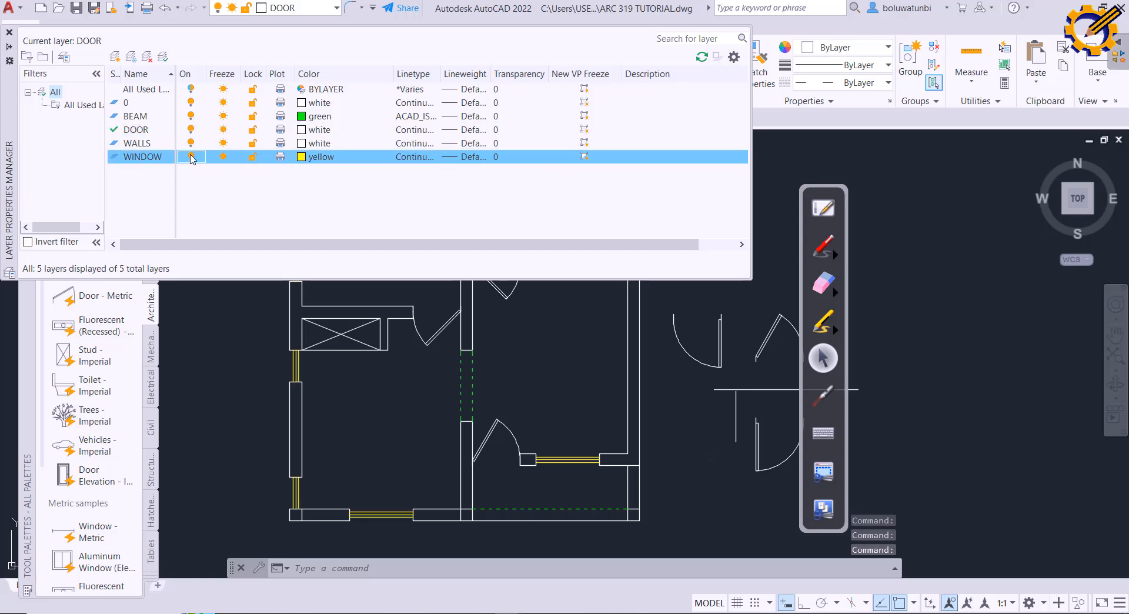
Step: Close the layer properties and check the remaining door locations in the reference plan PDF
left_click(9, 32)
middle_click_drag(347, 196, 351, 263)
left_click(630, 613)
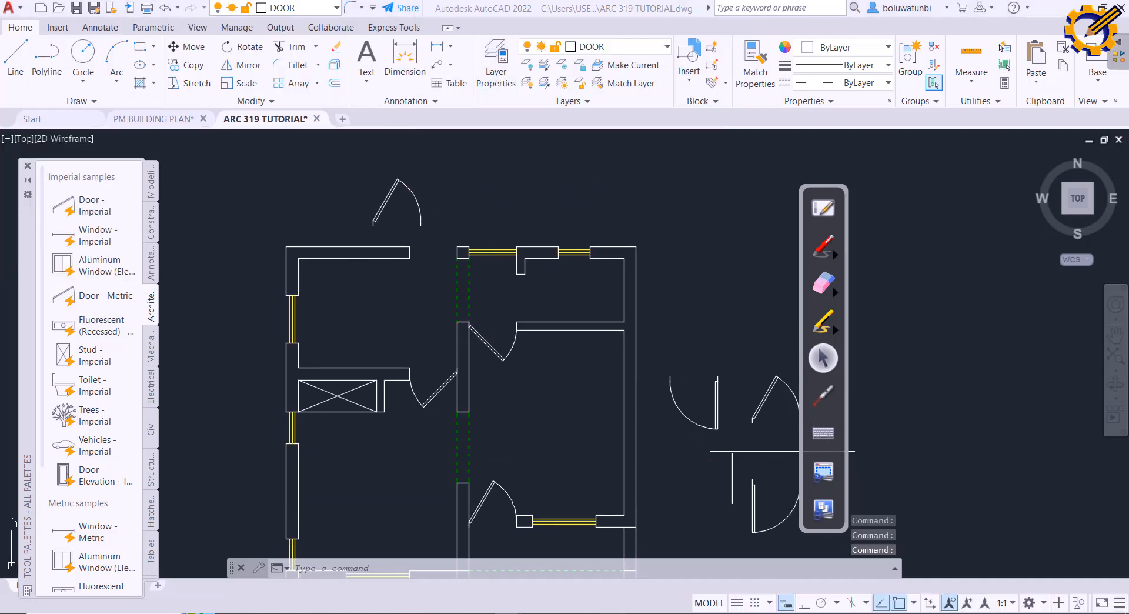
key("alt+Tab")
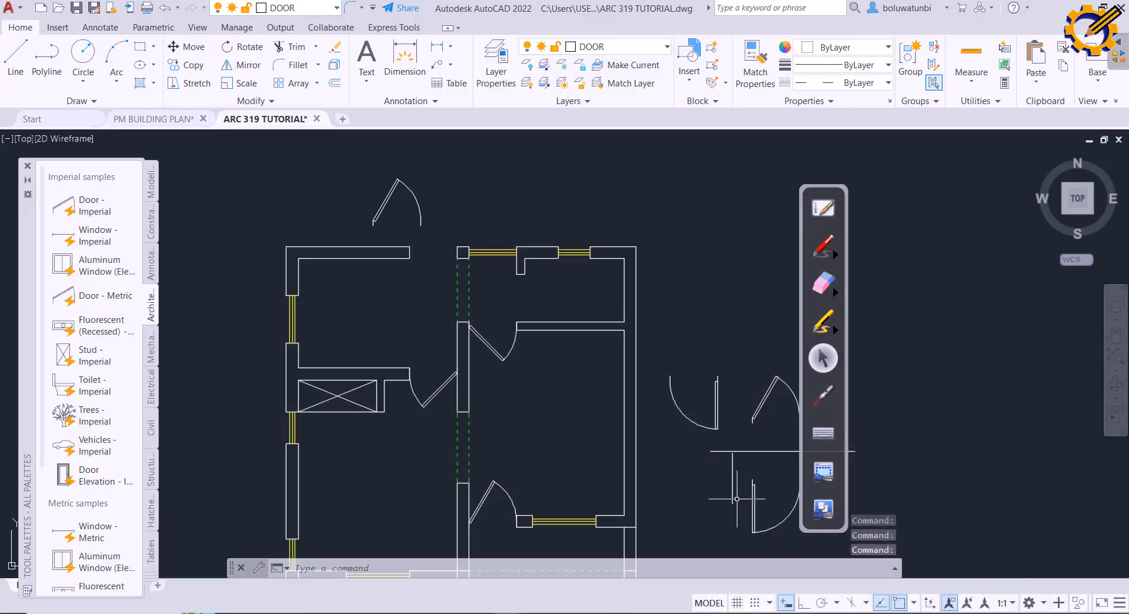
mouse_move(613, 612)
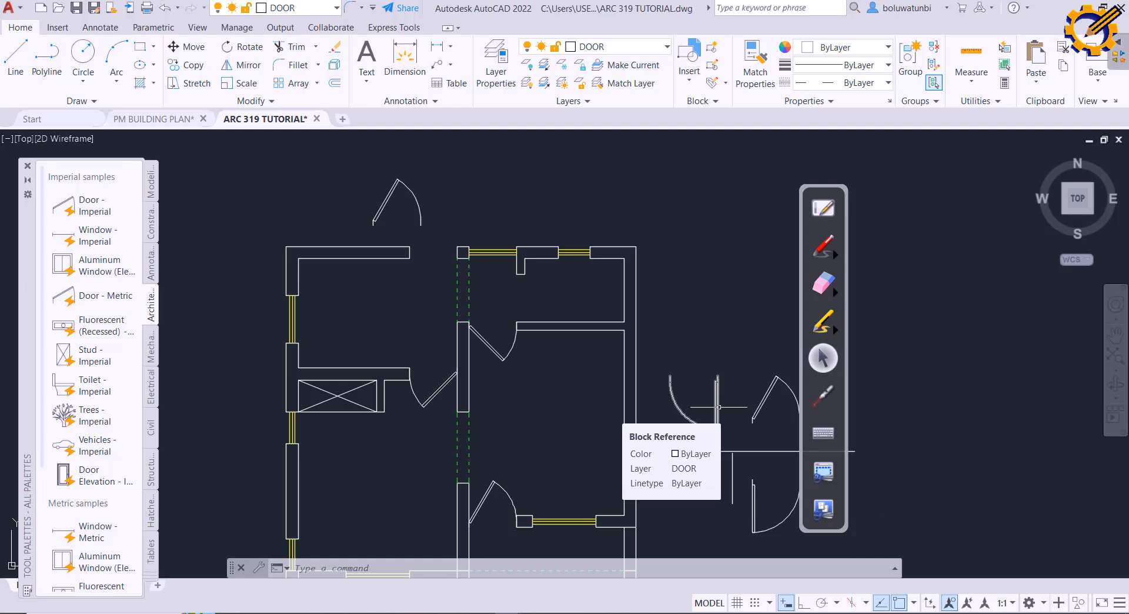
Step: Draw a horizontal line about 1330 units long just above the spare door nearest the floor plan's outer wall
left_click(16, 59)
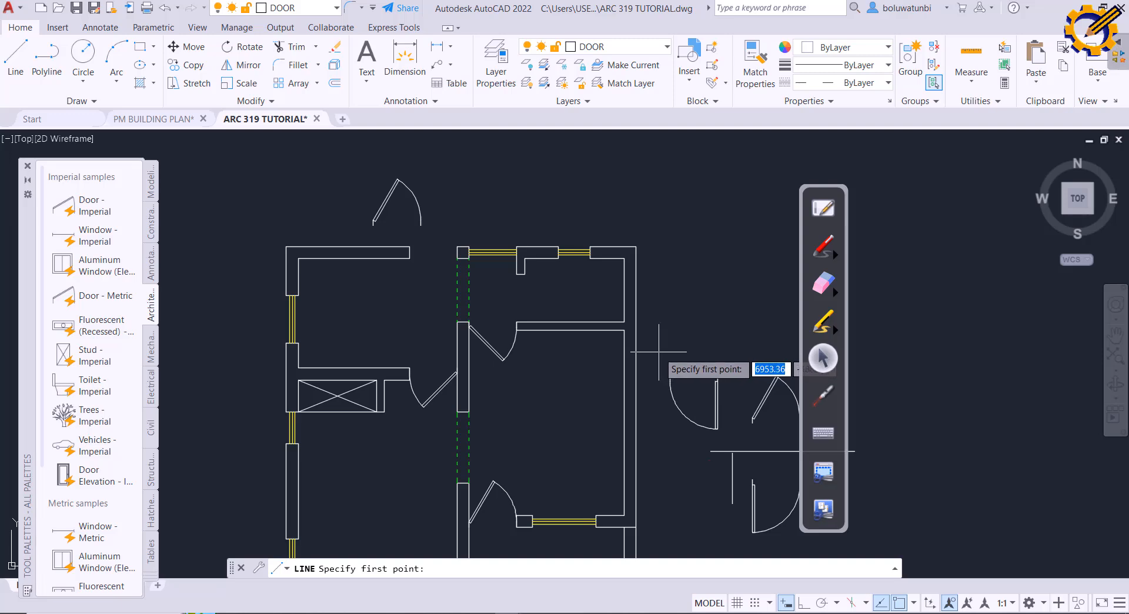
left_click(727, 351)
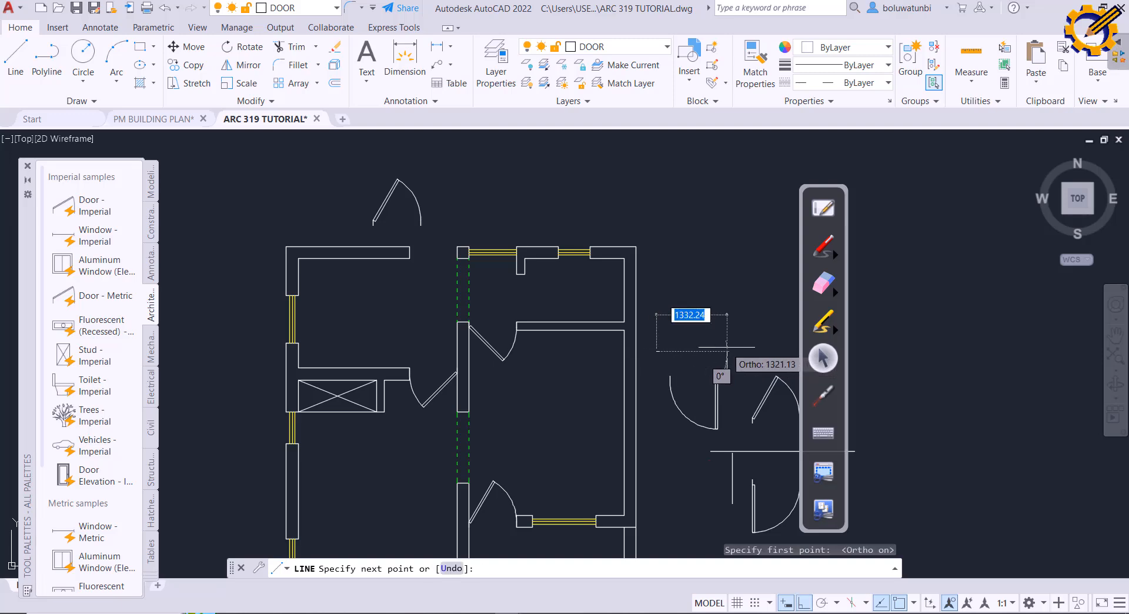
key("F8")
key("Escape")
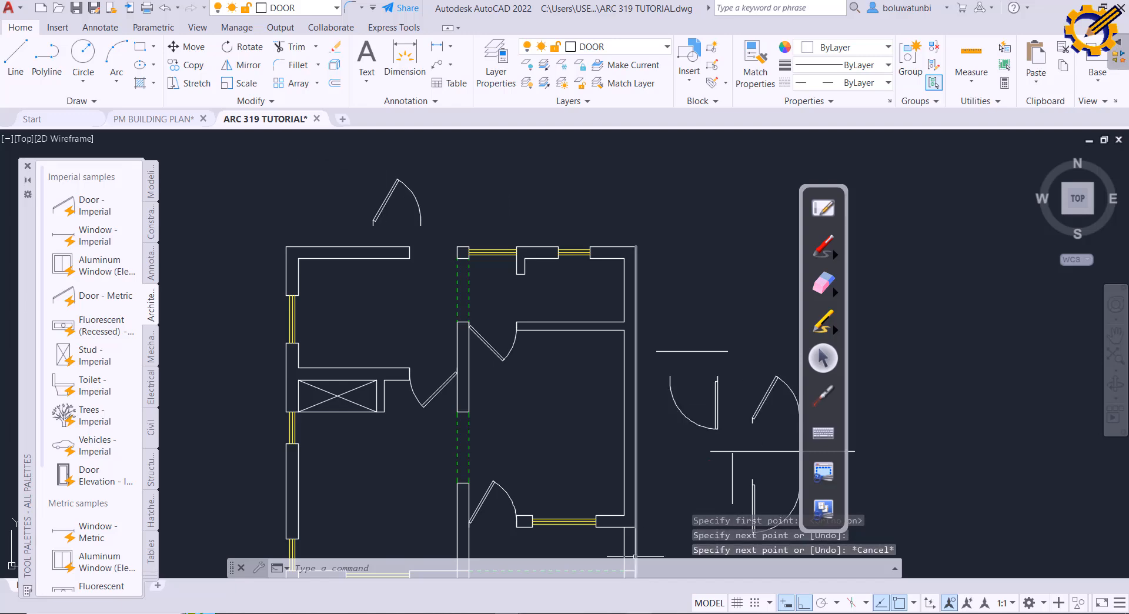
Step: Check the reference plan and mirror the spare door upward across the horizontal line, keeping the source door
key("alt+Tab")
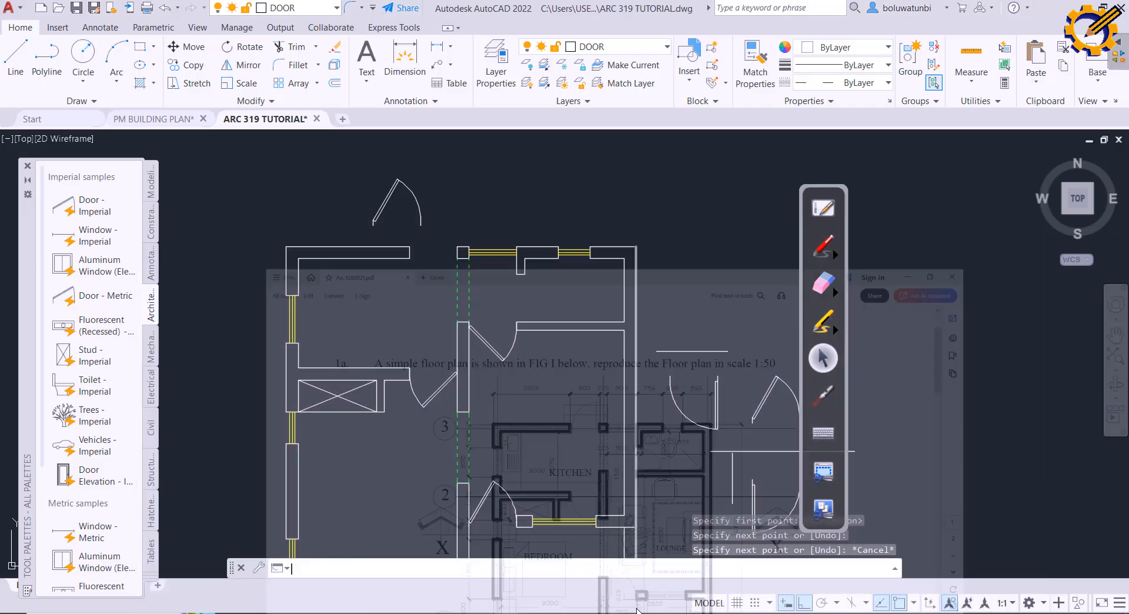
left_click(716, 397)
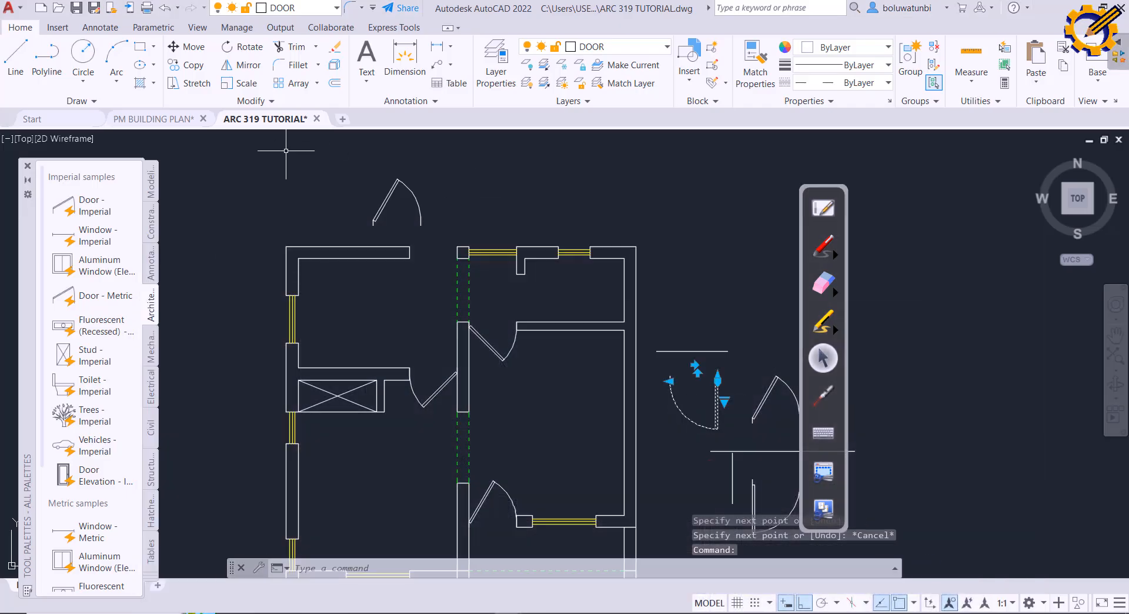
left_click(231, 67)
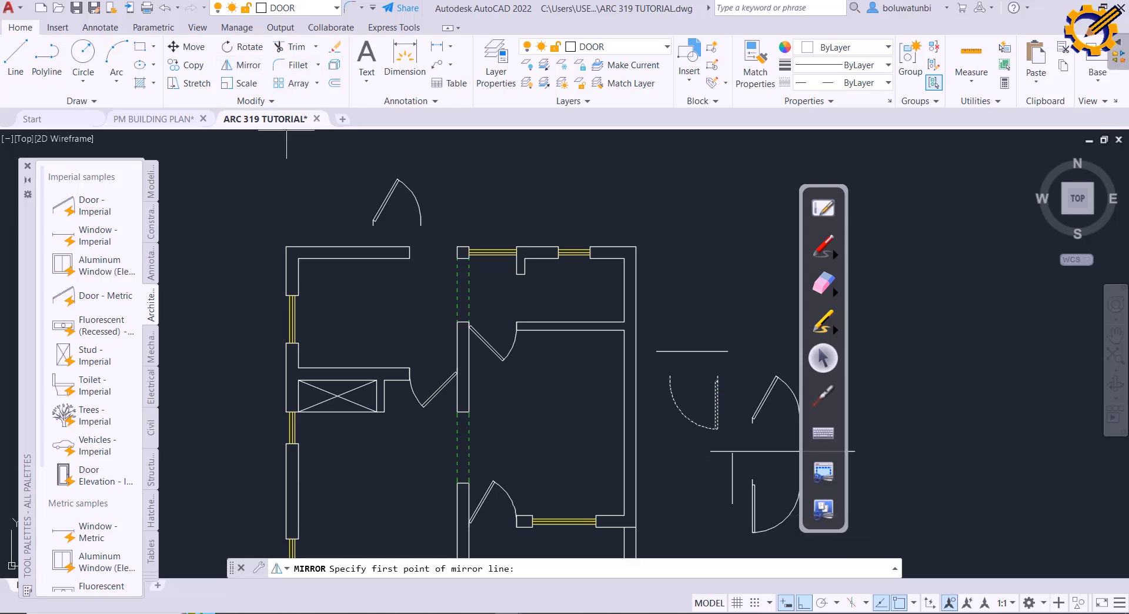
left_click(656, 351)
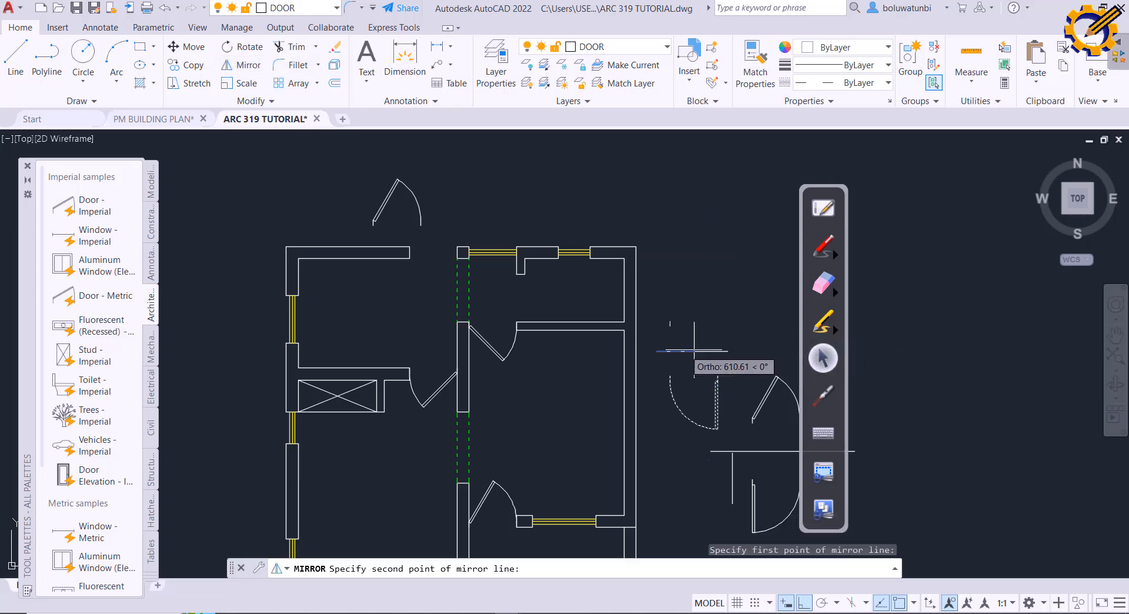
left_click(727, 351)
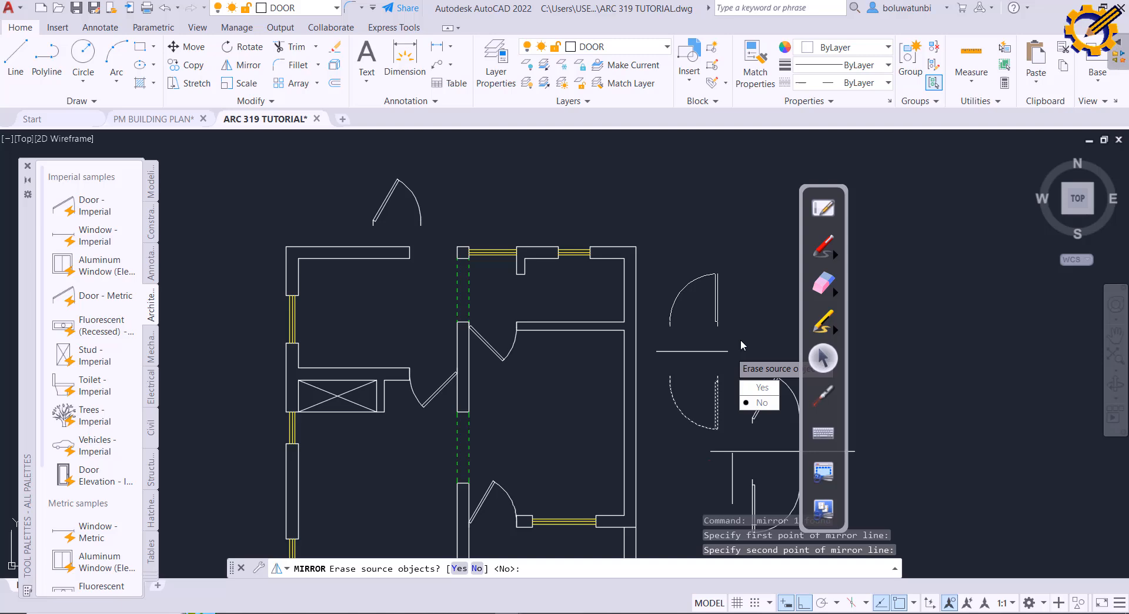
left_click(760, 403)
Step: Move the mirrored door toward the floor plan with Ortho off, using the free end of its swing arc as base point
left_click(716, 294)
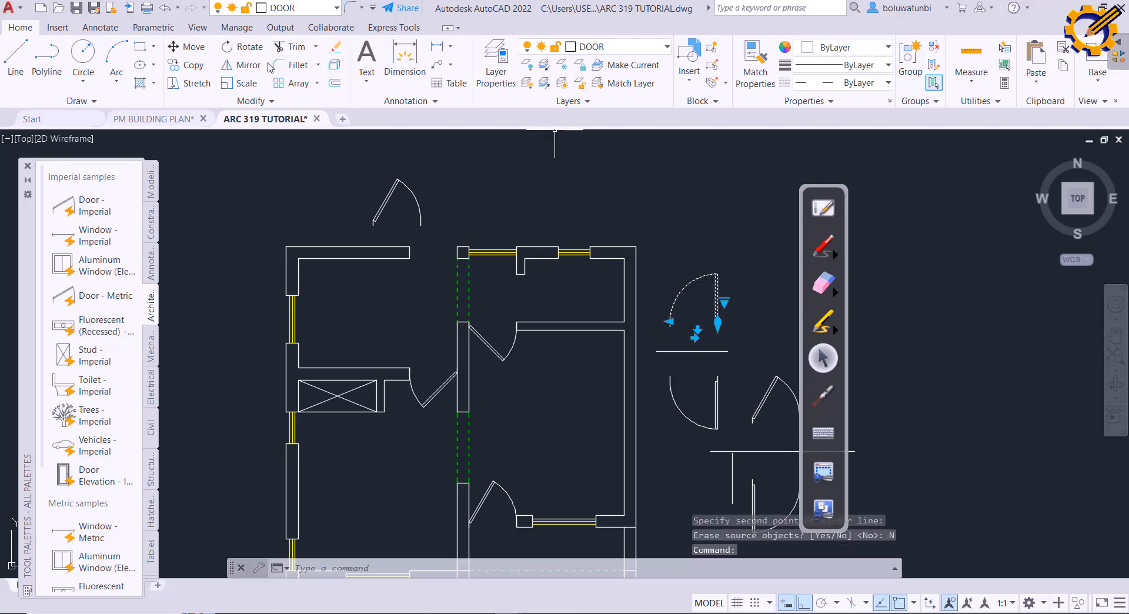
left_click(193, 48)
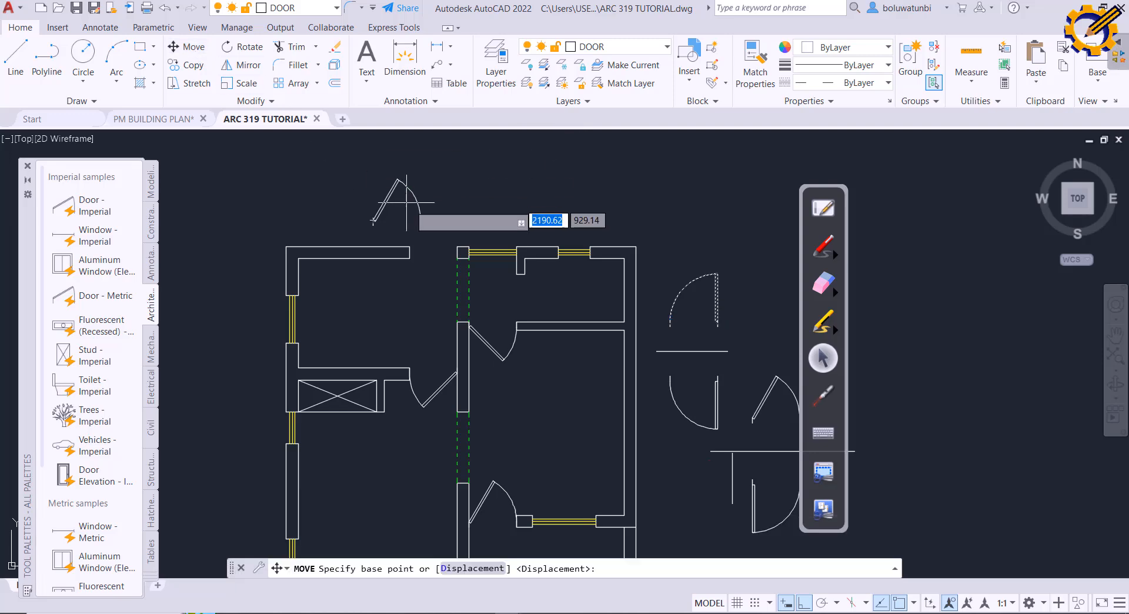
scroll(693, 322, "up", 4)
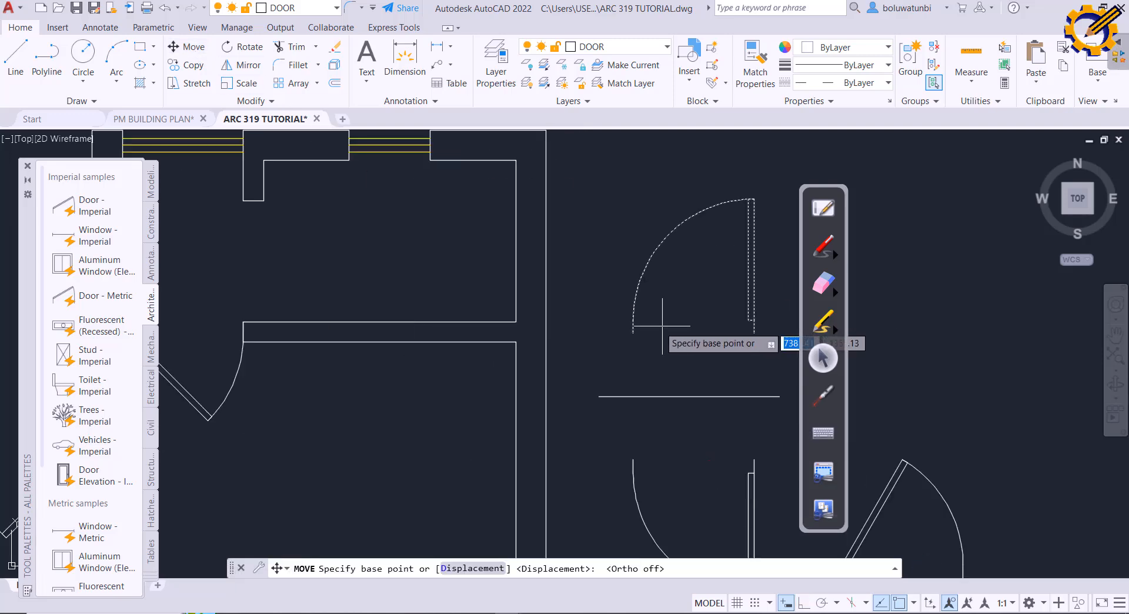
left_click(635, 323)
middle_click_drag(549, 297, 794, 383)
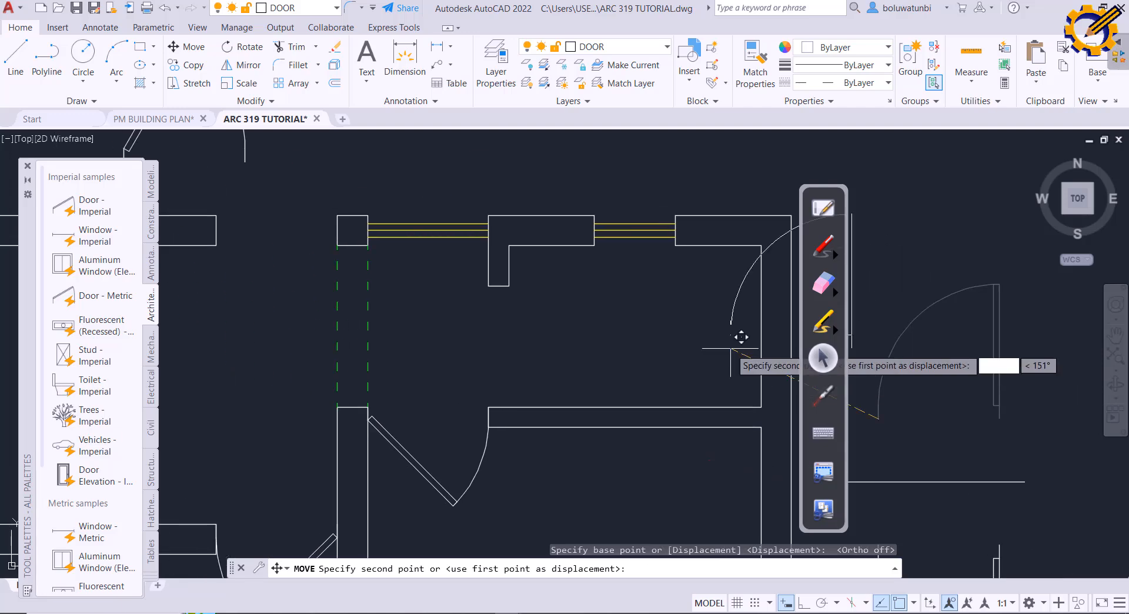
Step: Place the moved door in the kitchen's exterior wall opening and erase the leftover door copy above it
middle_click_drag(351, 236, 515, 241)
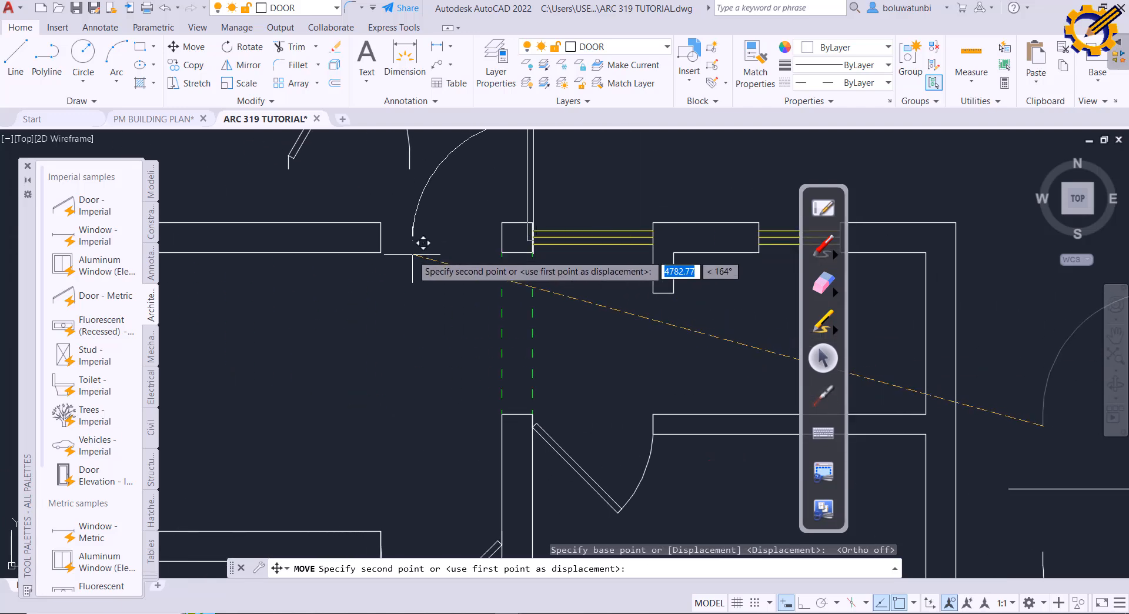
left_click(380, 243)
scroll(458, 352, "down", 2)
left_click(421, 197)
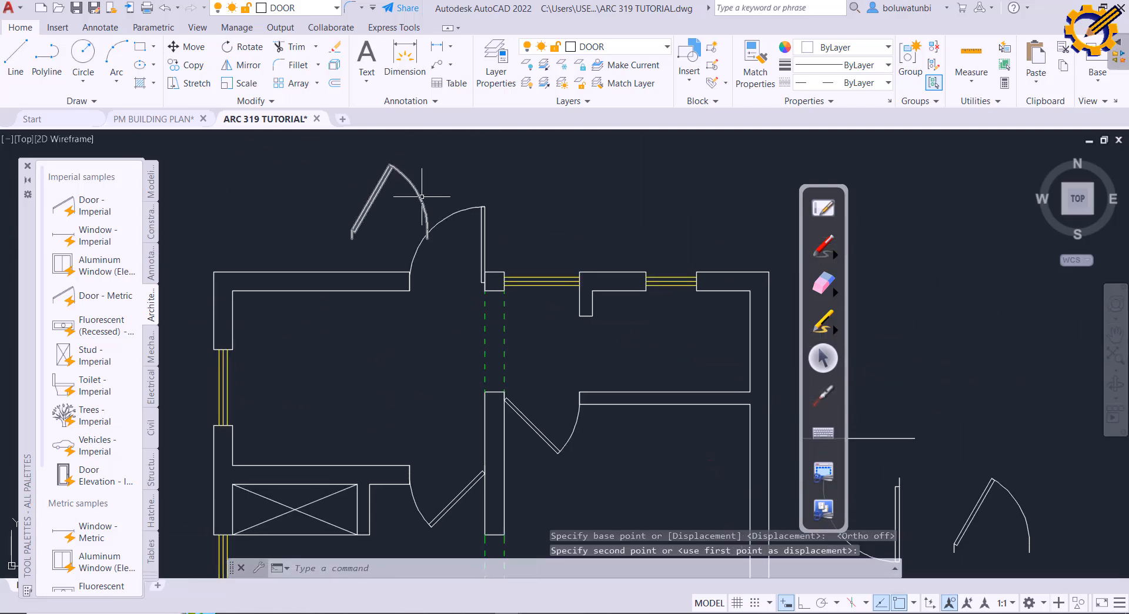
key("Delete")
scroll(464, 208, "down", 4)
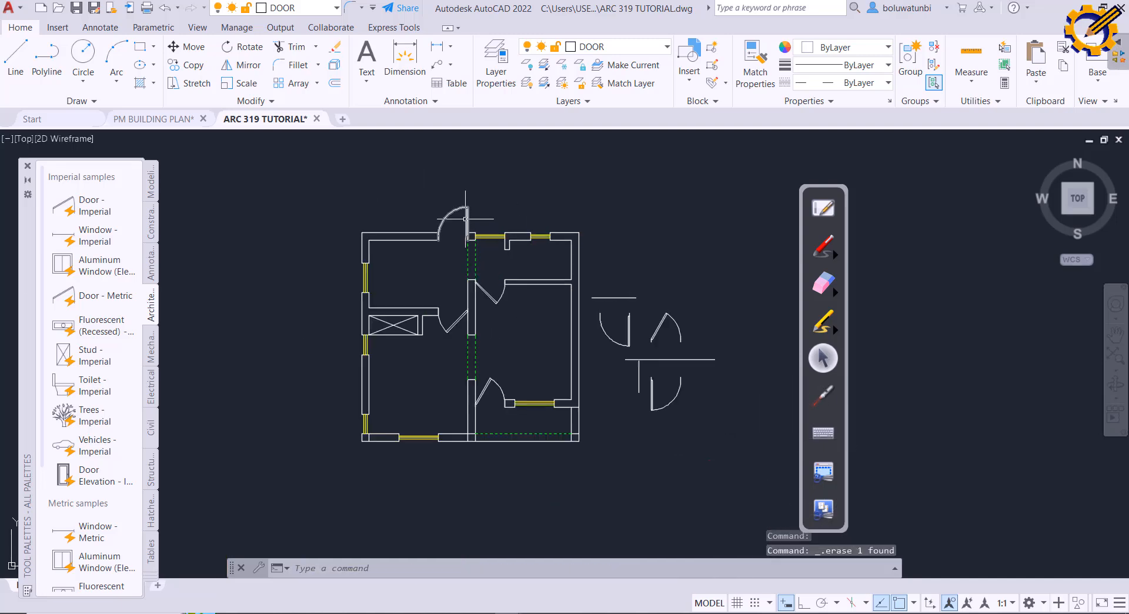
Step: Set the kitchen's exterior door to Open 45º
left_click(467, 218)
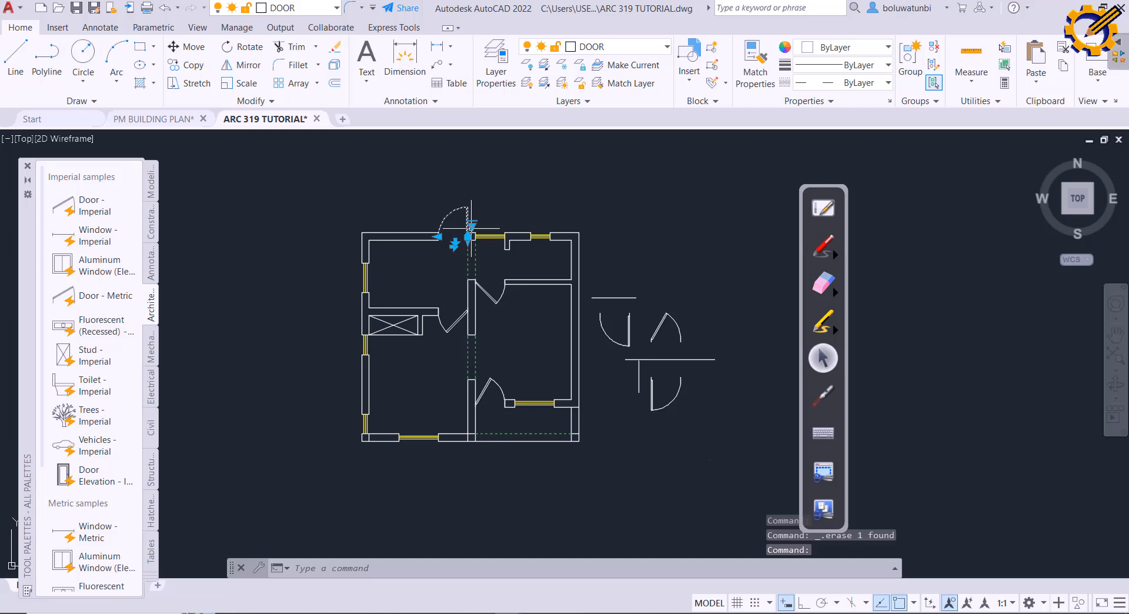
left_click(471, 226)
left_click(505, 265)
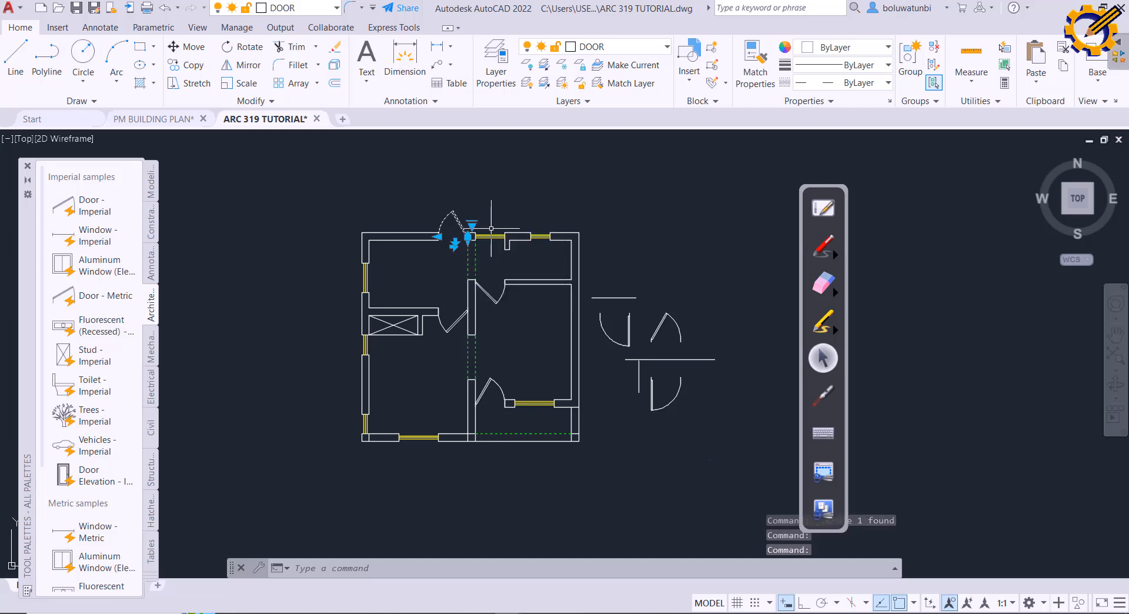
left_click(471, 225)
left_click(504, 246)
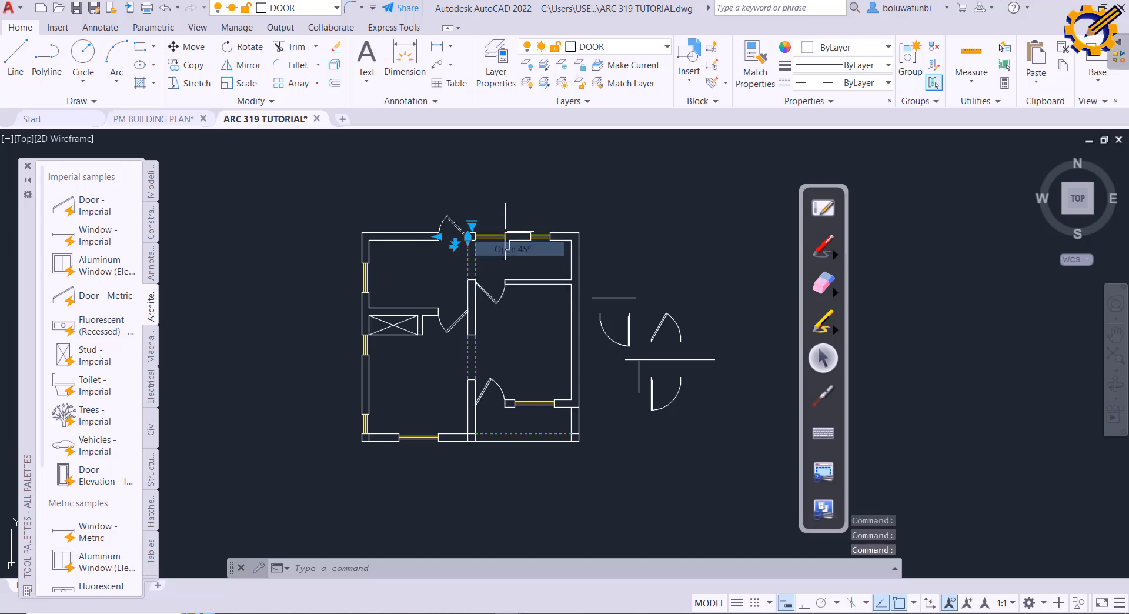
key("Escape")
middle_click_drag(539, 263, 537, 253)
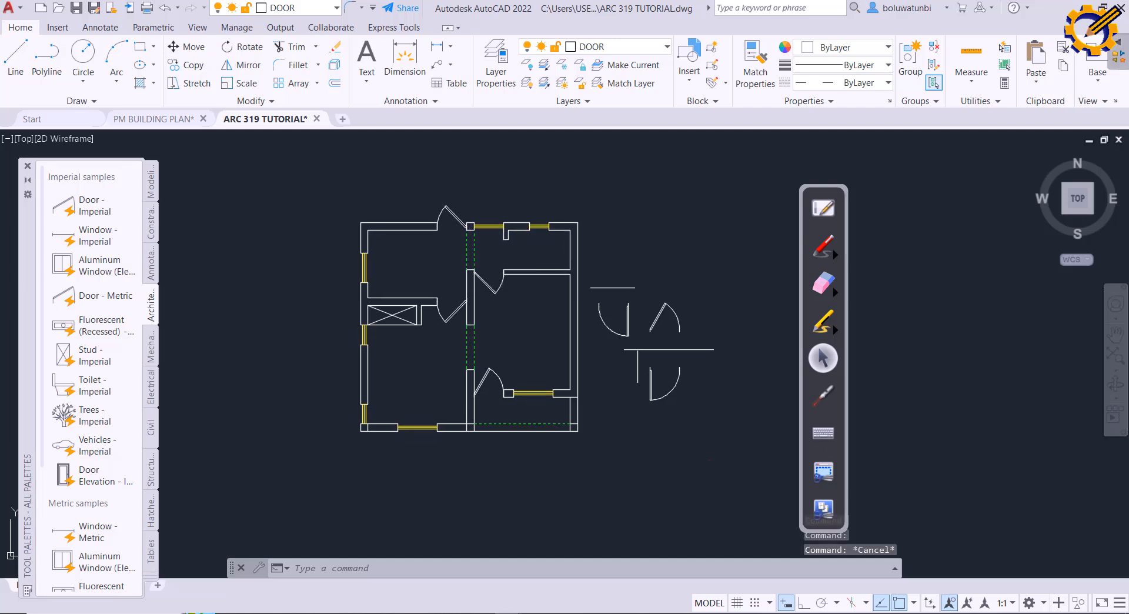
Step: Set the lounge entrance door beside the lower window to Open 45º
left_click(500, 379)
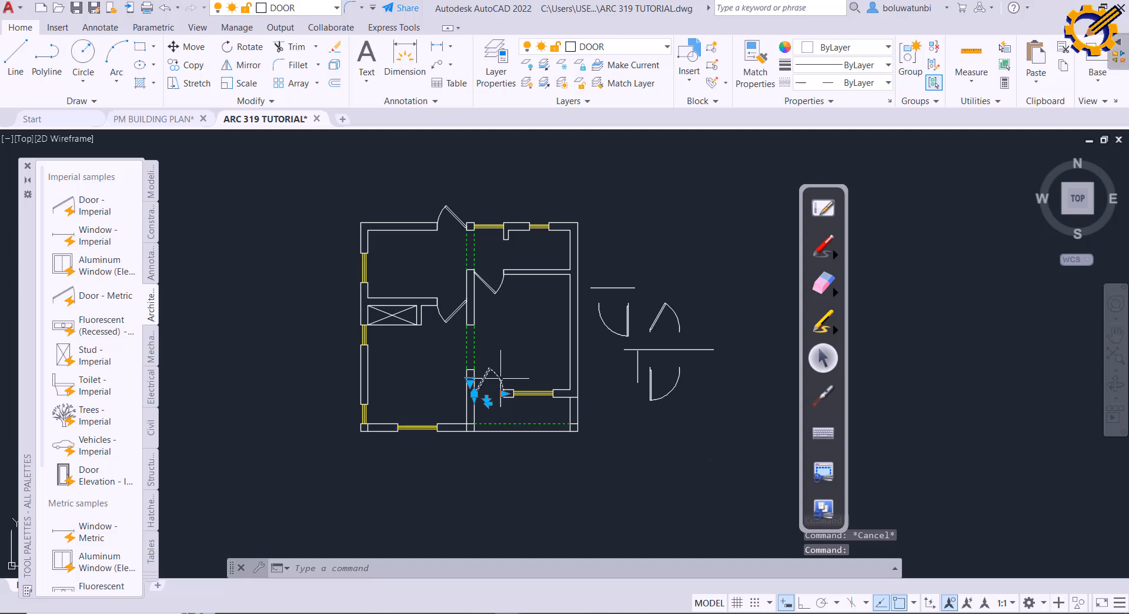
left_click(471, 383)
left_click(497, 406)
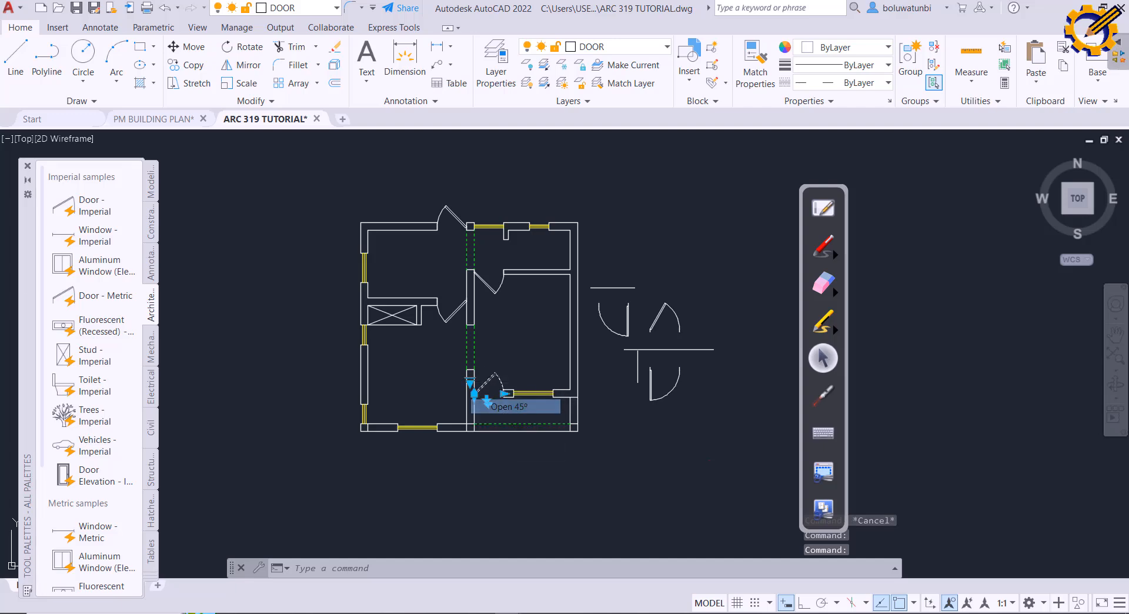
key("Escape")
scroll(585, 320, "up", 3)
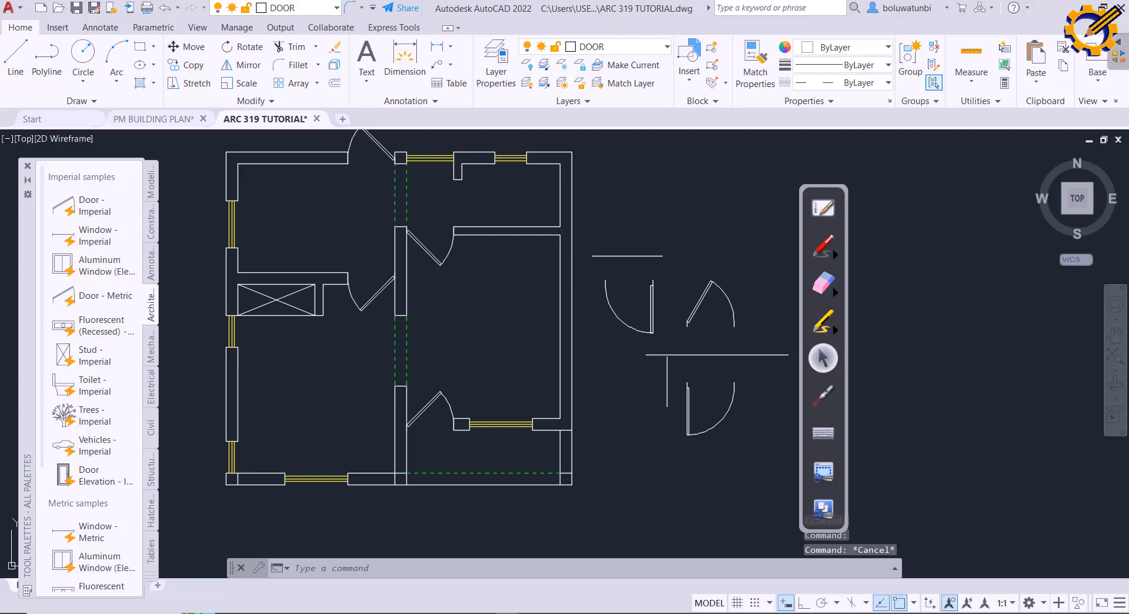
Step: Save the floor plan drawing
key("ctrl+s")
scroll(471, 329, "down", 3)
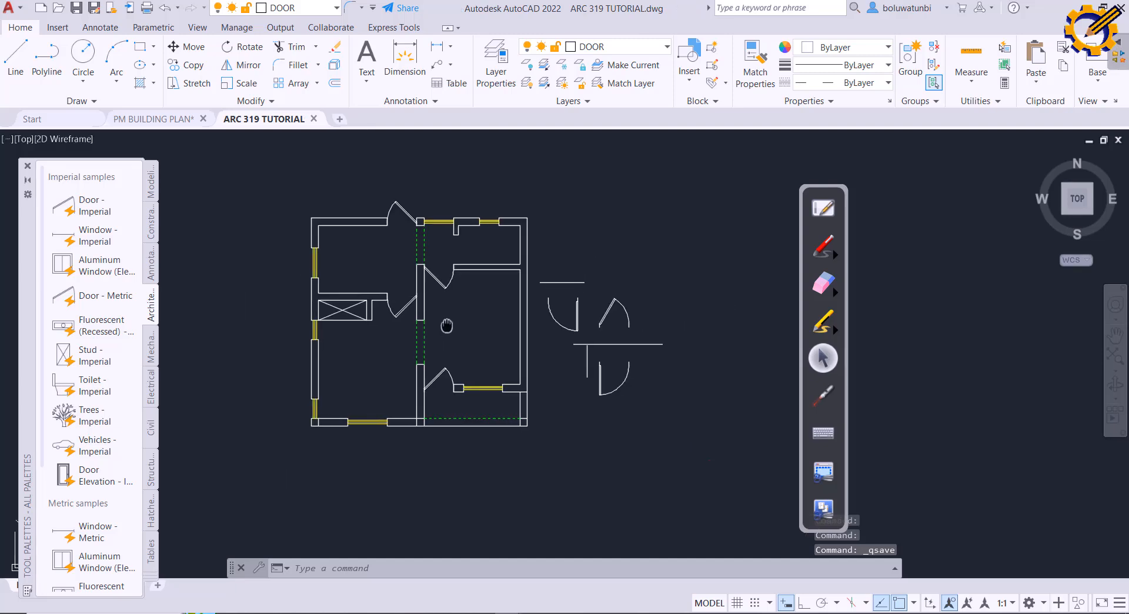
scroll(464, 305, "up", 2)
mouse_move(464, 305)
middle_mouse_down()
mouse_move(470, 333)
mouse_move(449, 351)
mouse_move(440, 335)
mouse_move(455, 347)
middle_mouse_up()
scroll(470, 334, "down", 2)
scroll(471, 334, "up", 2)
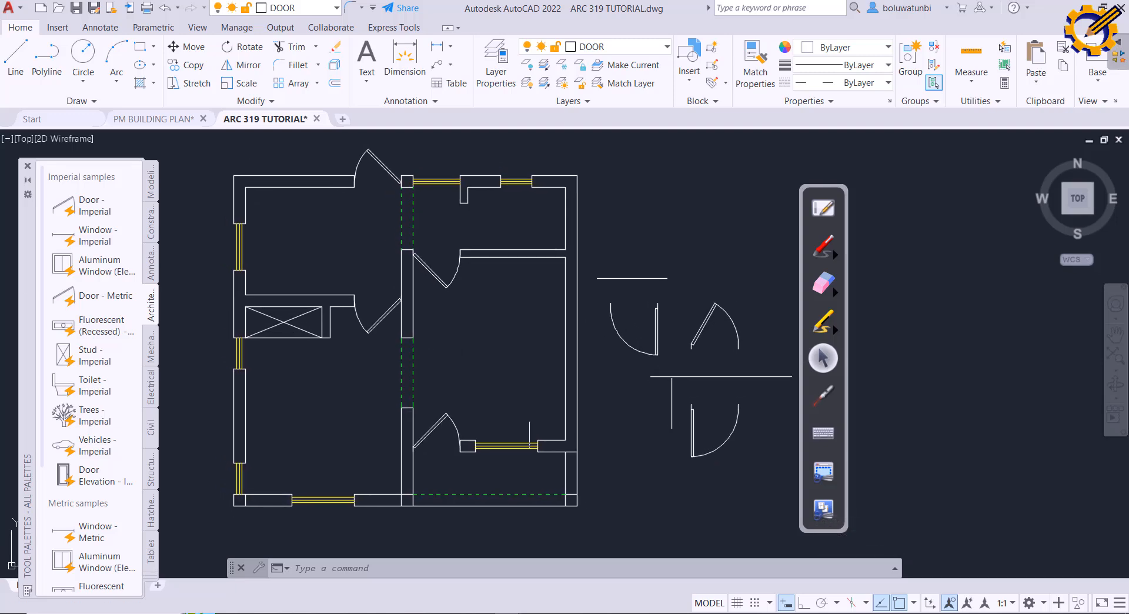
Step: Check the reference floor plan in Arc 1282021.pdf in the PDF viewer, and return to the AutoCAD drawing
mouse_move(611, 611)
left_click(611, 558)
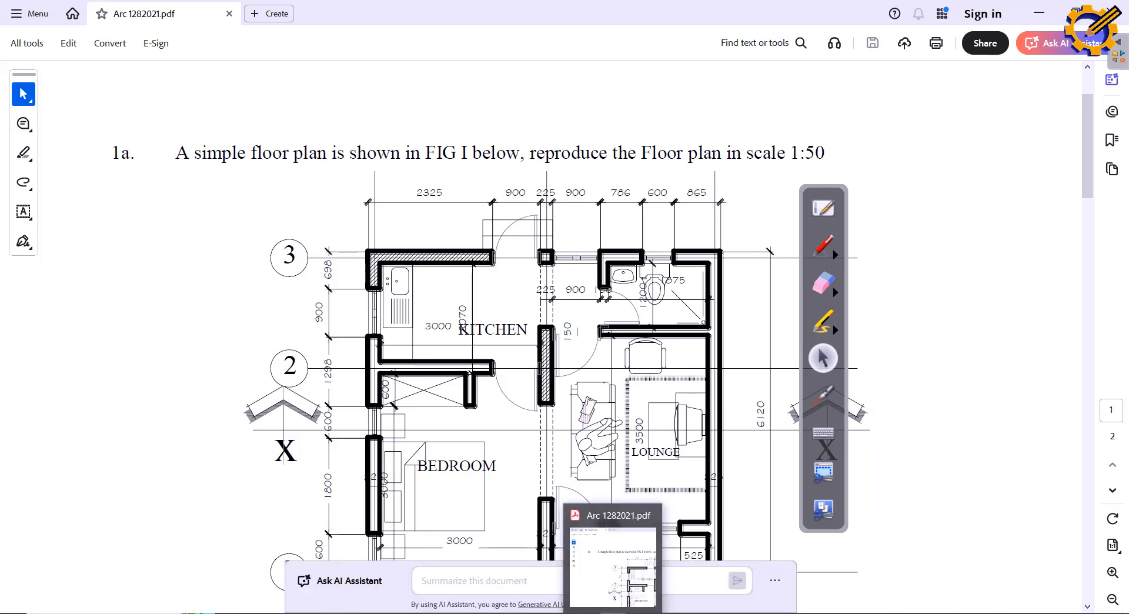
left_click(612, 612)
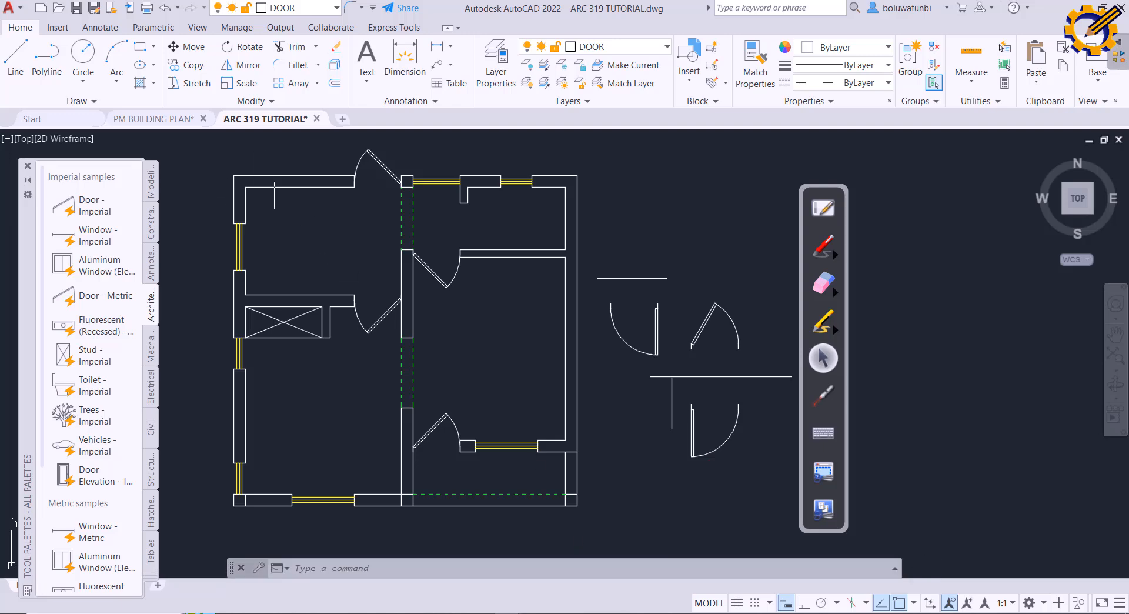
Step: Hatch the enclosed wall sections of the floor plan with the ANSI31 pattern
scroll(370, 270, "down", 2)
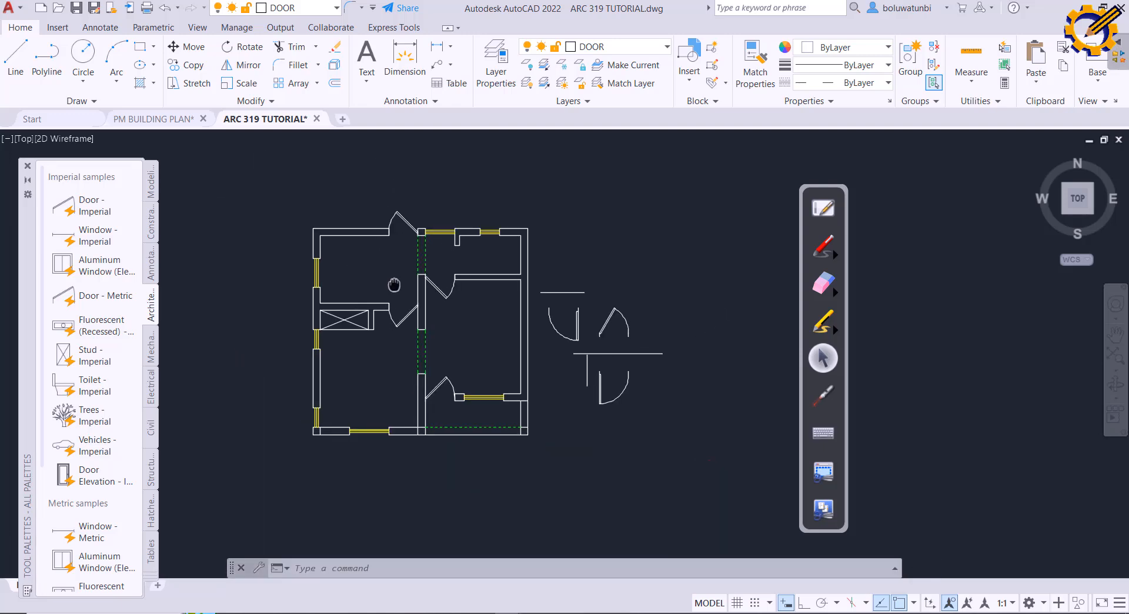
middle_click_drag(390, 264, 466, 254)
scroll(466, 254, "up", 2)
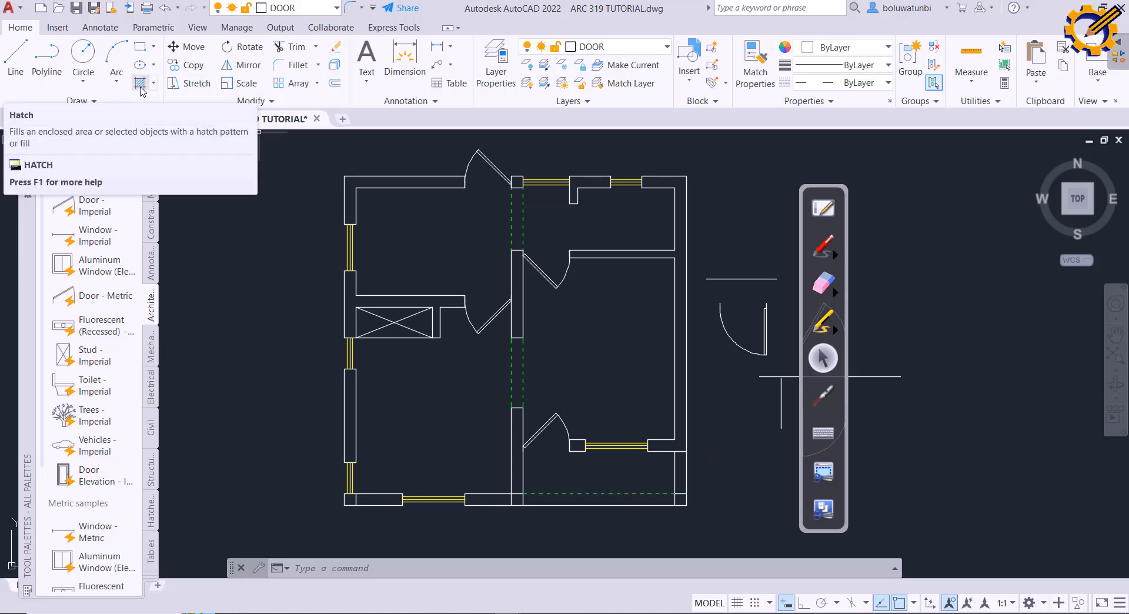
left_click(153, 84)
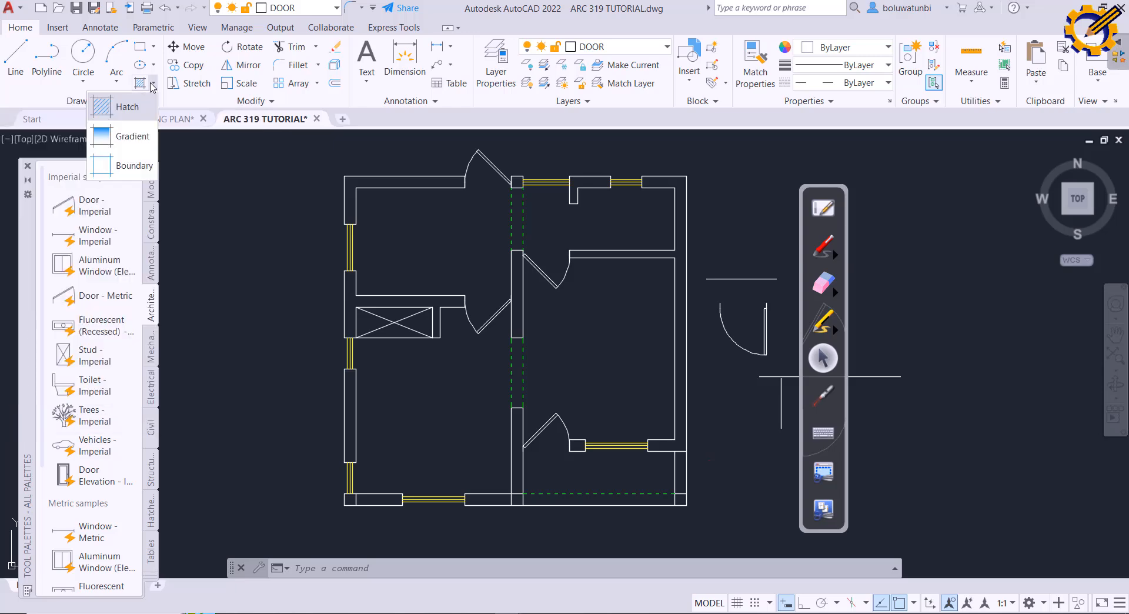
left_click(135, 108)
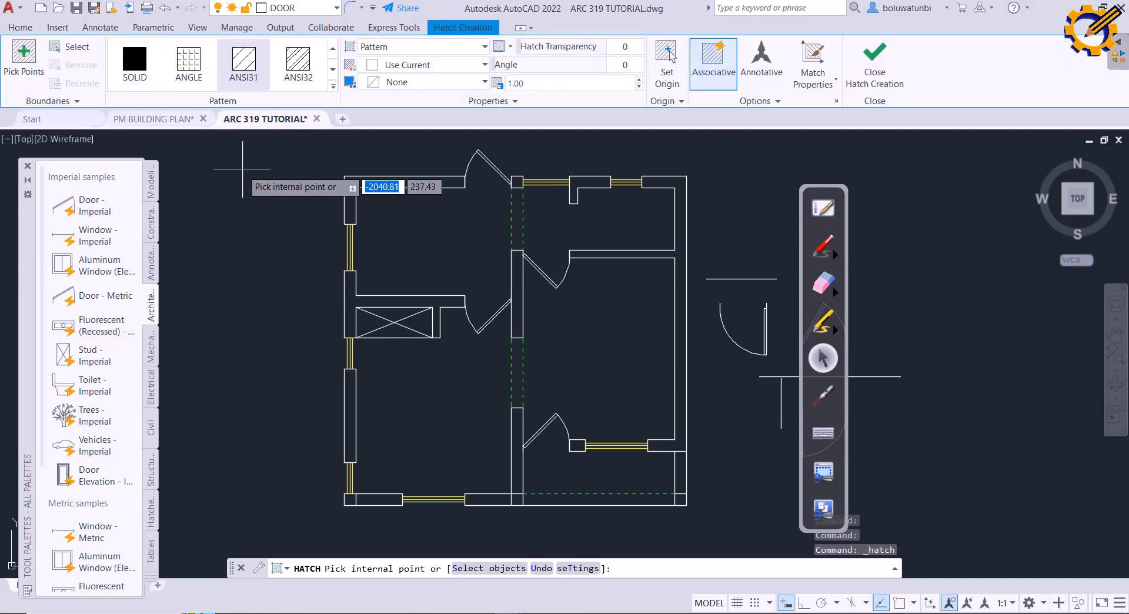
left_click(332, 86)
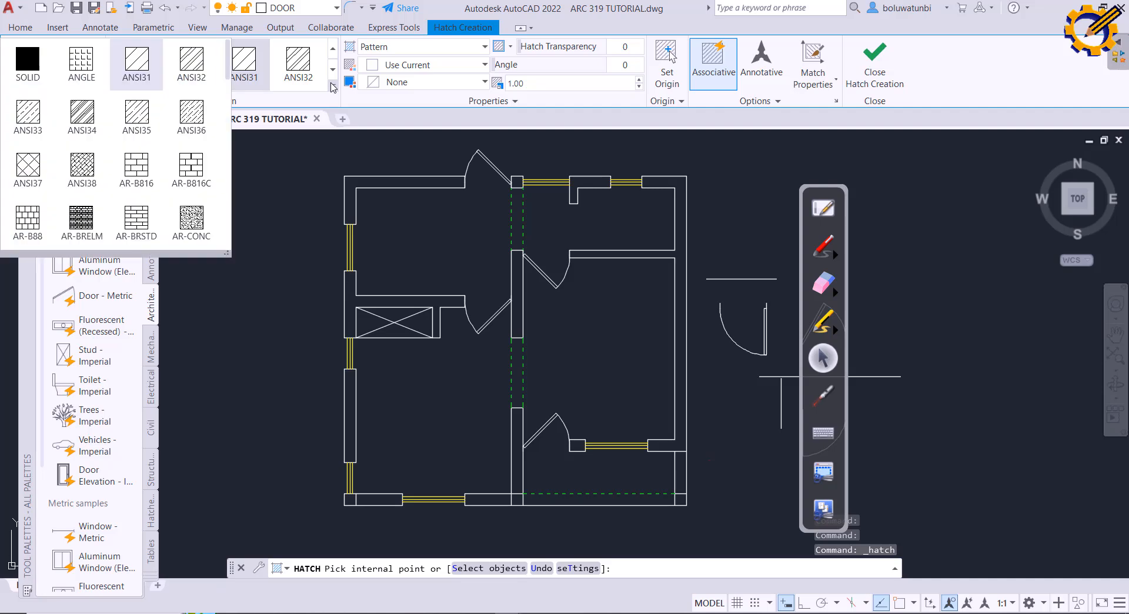
left_click(140, 66)
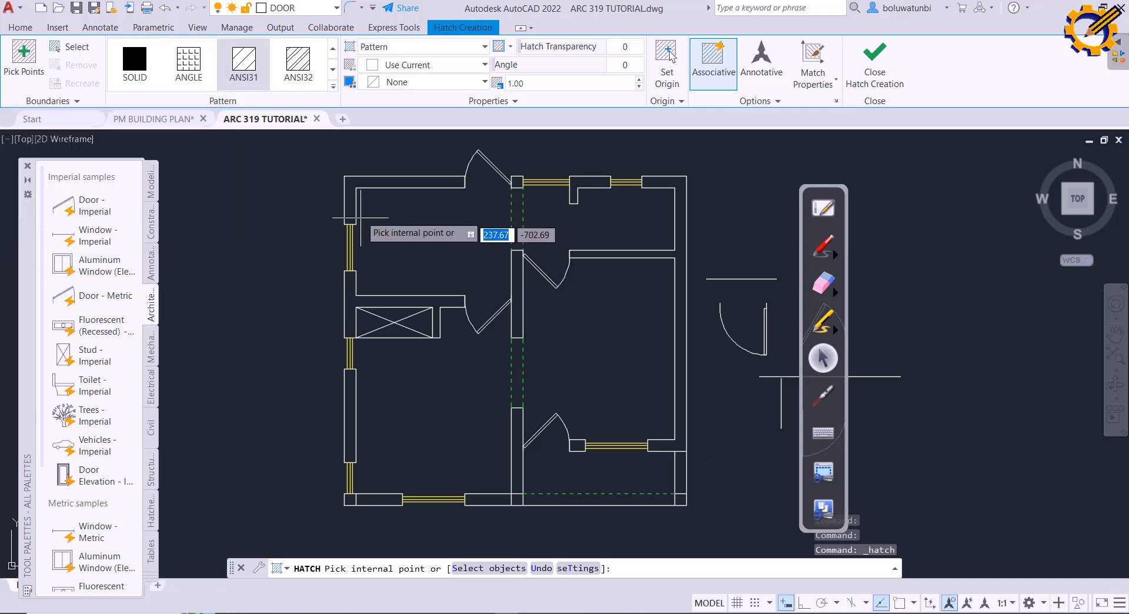
left_click(348, 180)
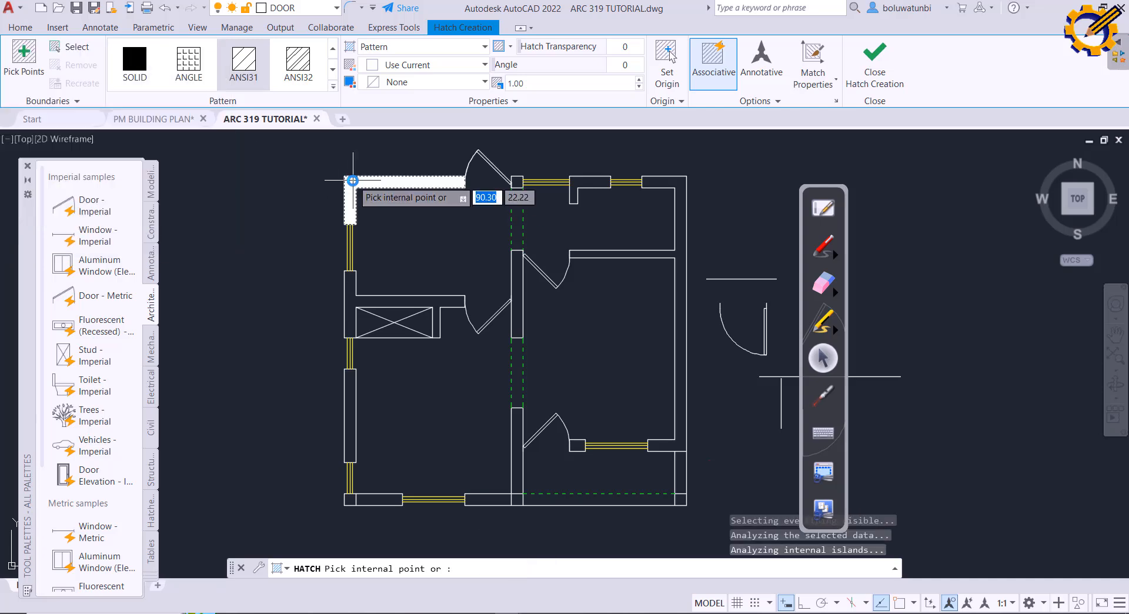
left_click(576, 182)
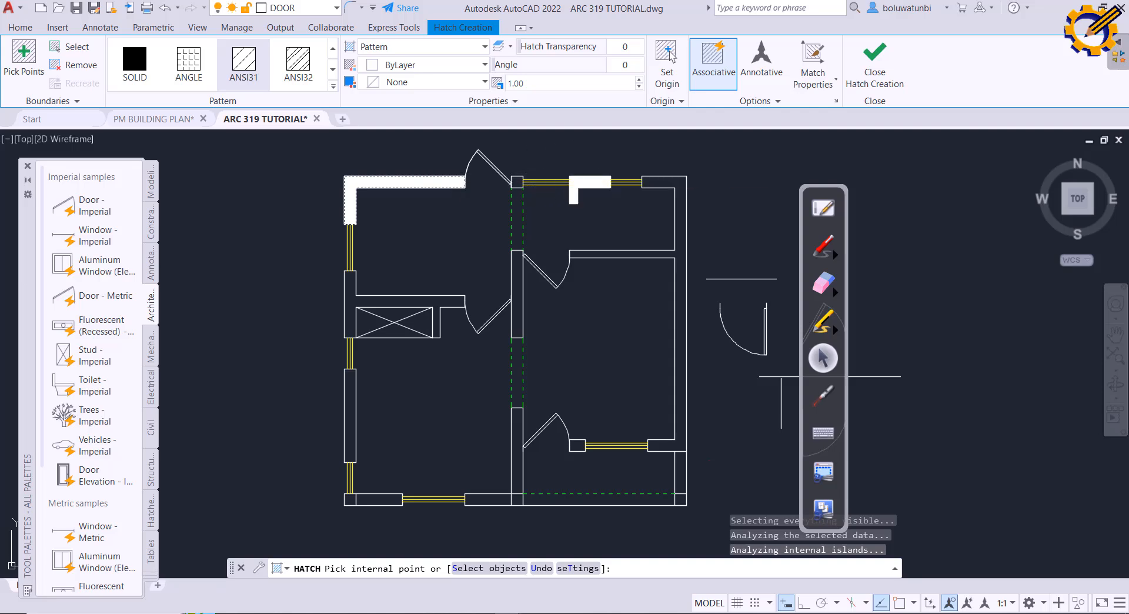
left_click(672, 181)
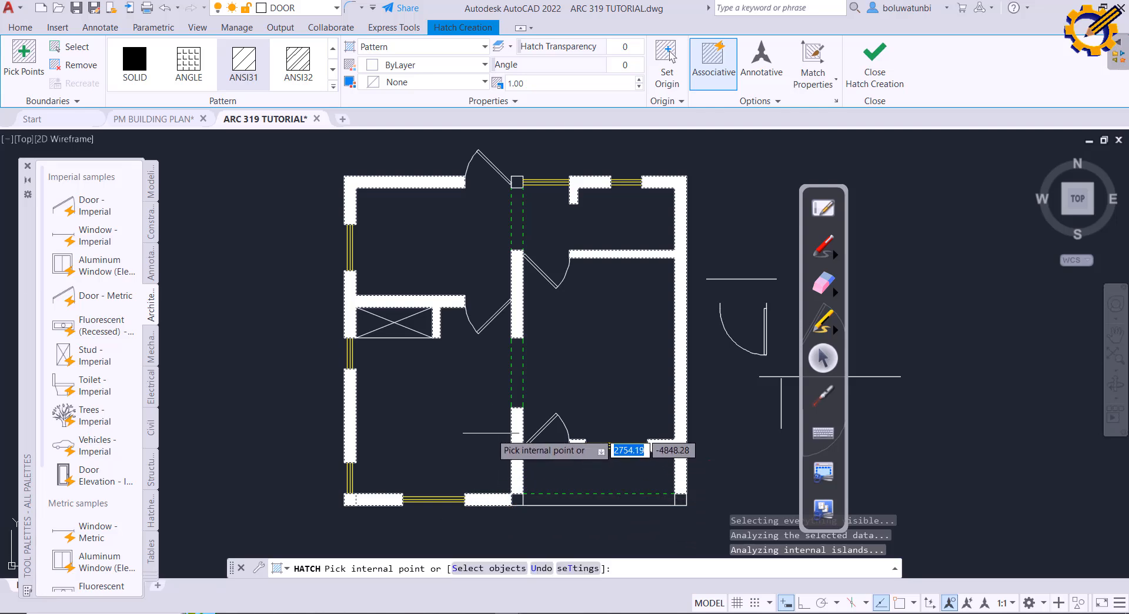
left_click(466, 415)
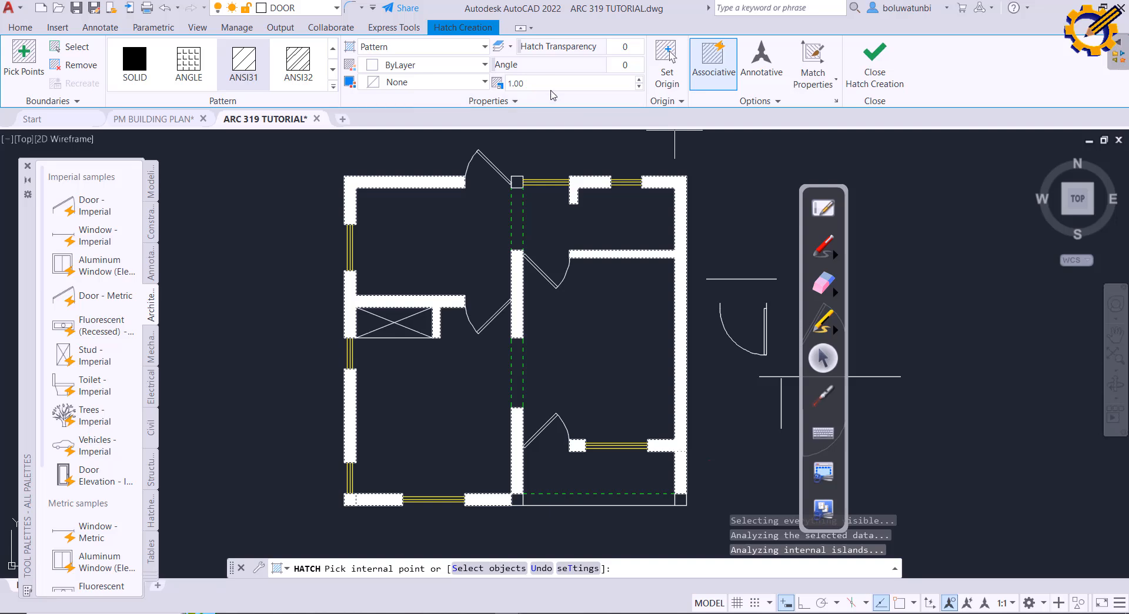
Step: Try pattern scales of 10, 100 and 1000 on the wall hatch
left_click(553, 84)
type("1")
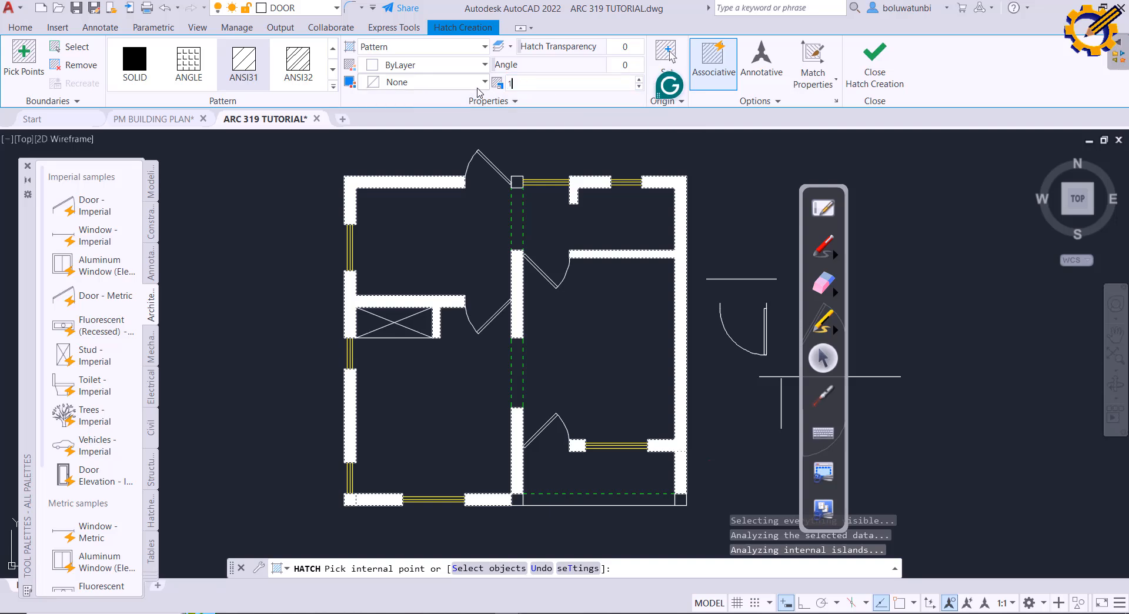
type("0")
key("Tab")
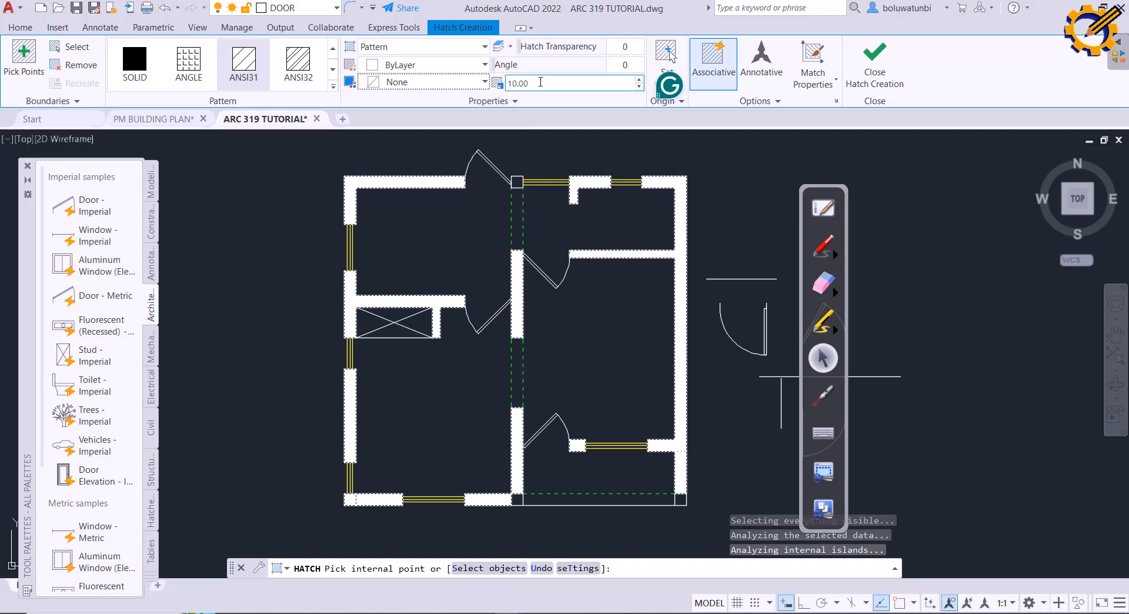
left_click(503, 79)
type("100")
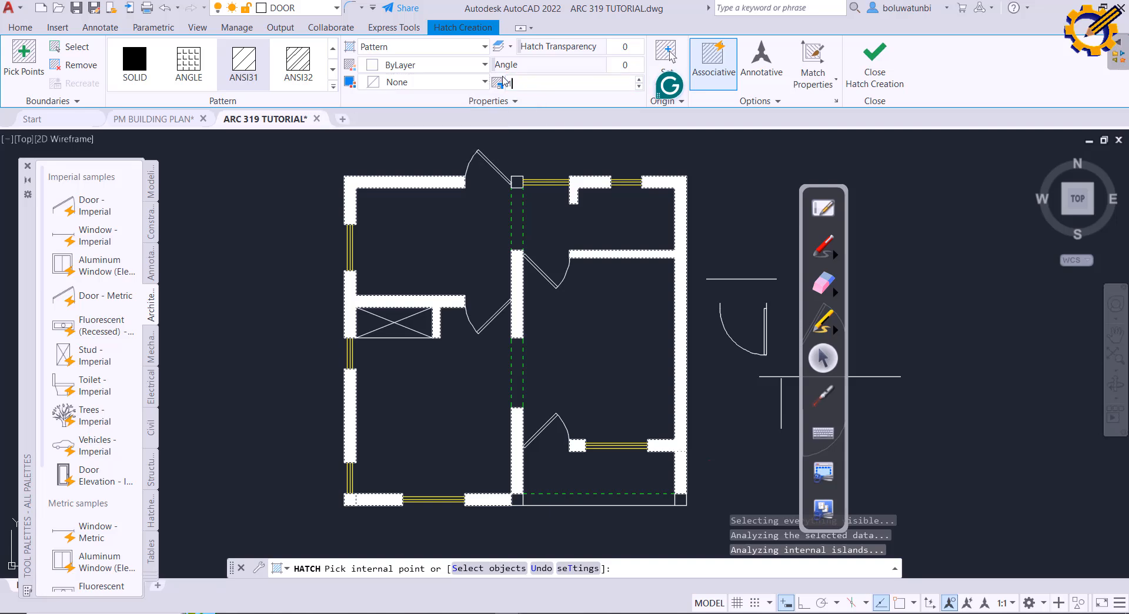
key("Tab")
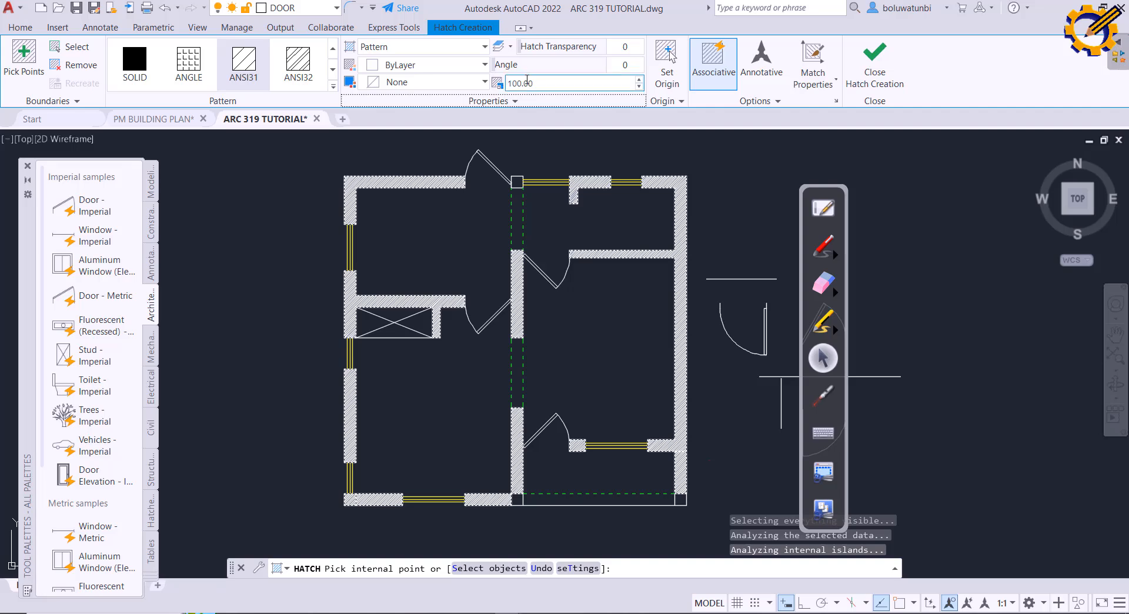
left_click(502, 84)
type("1000")
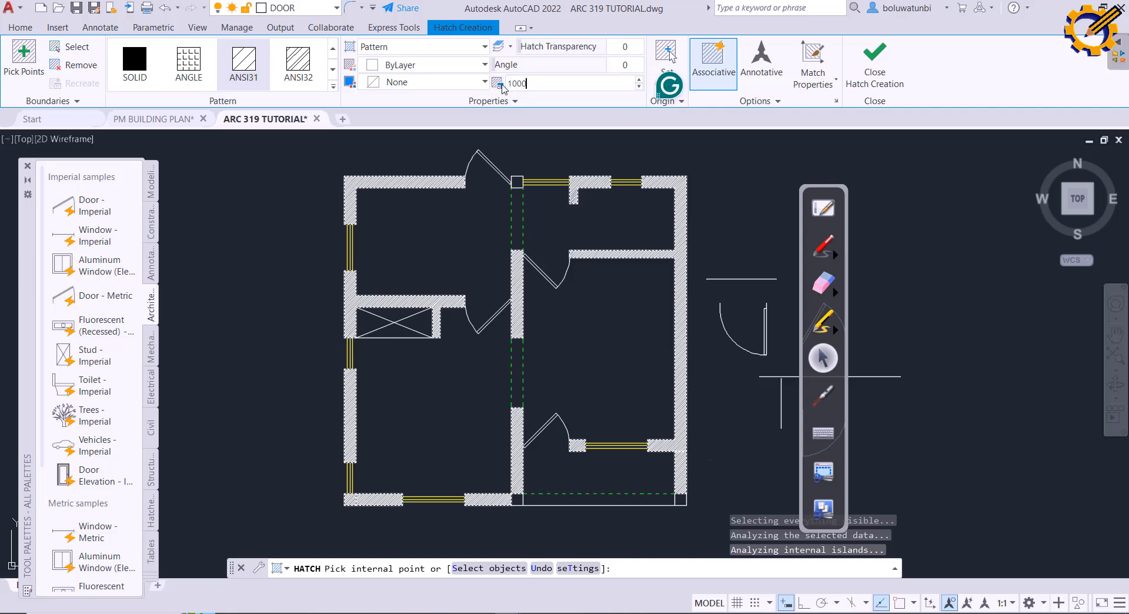
key("Tab")
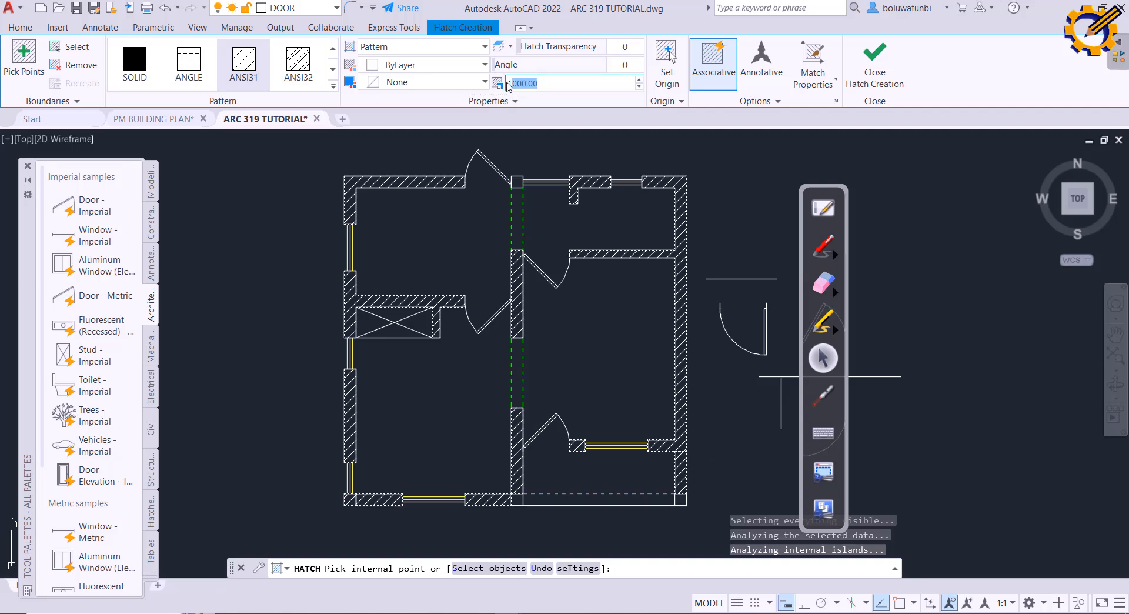
Step: Set the wall hatch's pattern scale to 1500 and compare the walls with the reference floor plan PDF
left_click(507, 86)
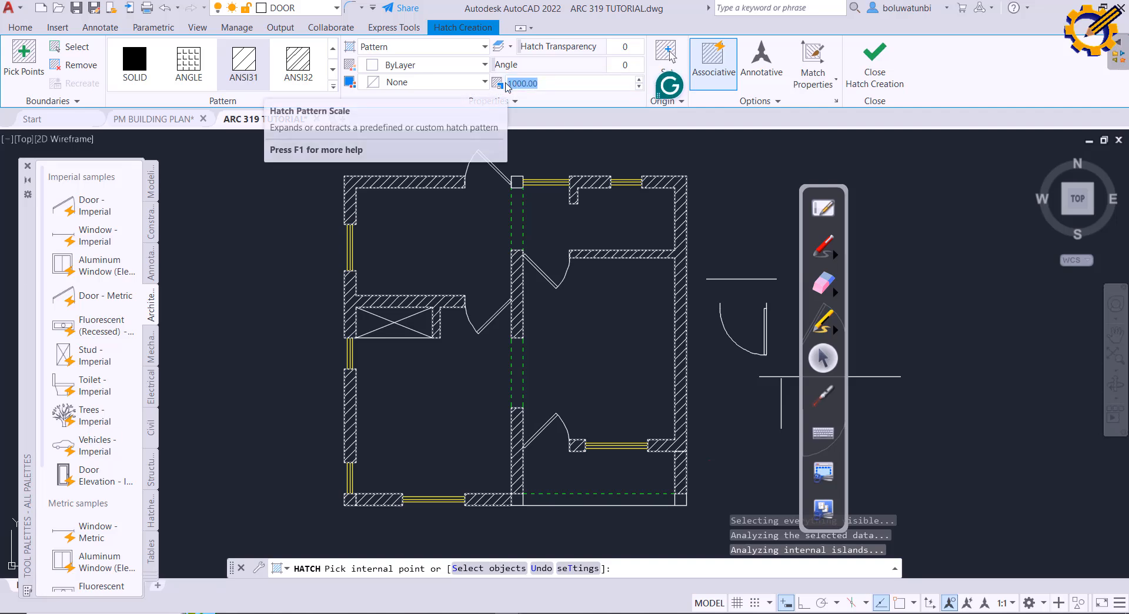
type("1500")
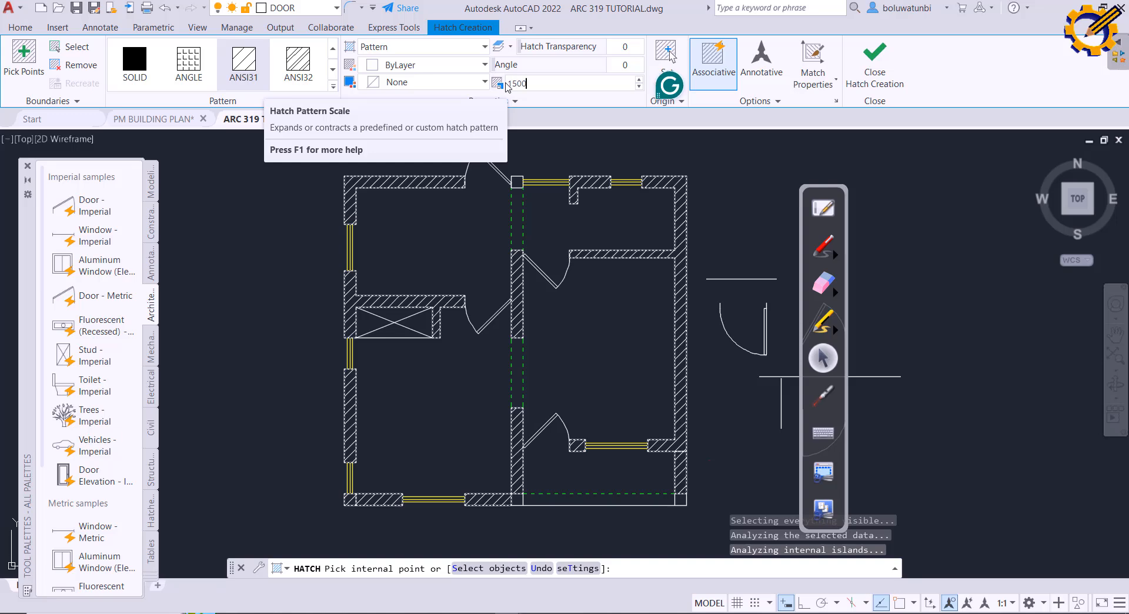
key("Return")
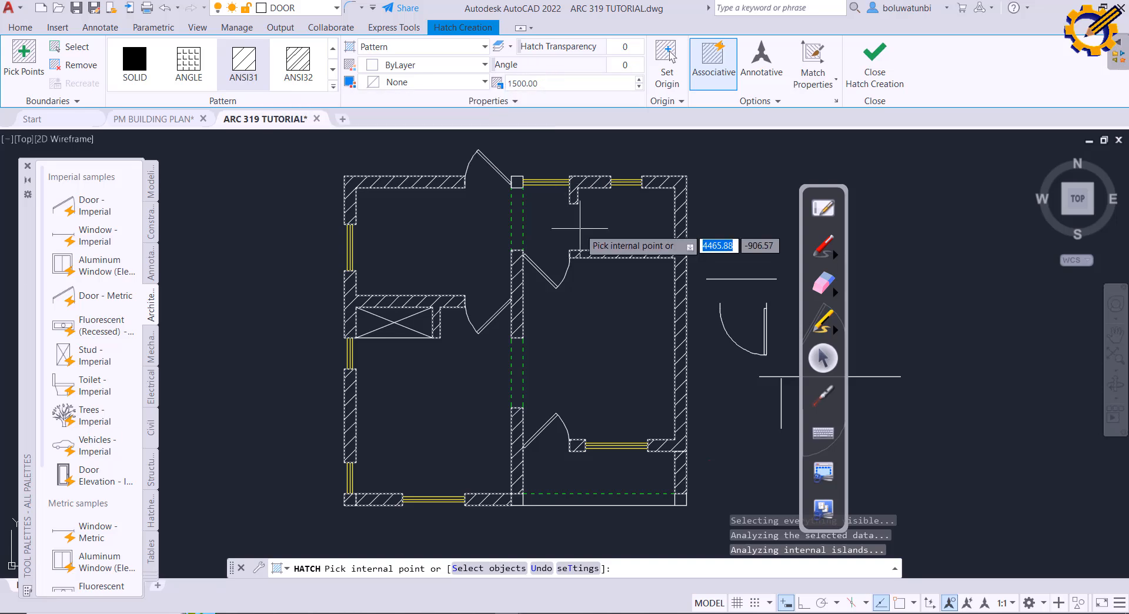
key("alt+Tab")
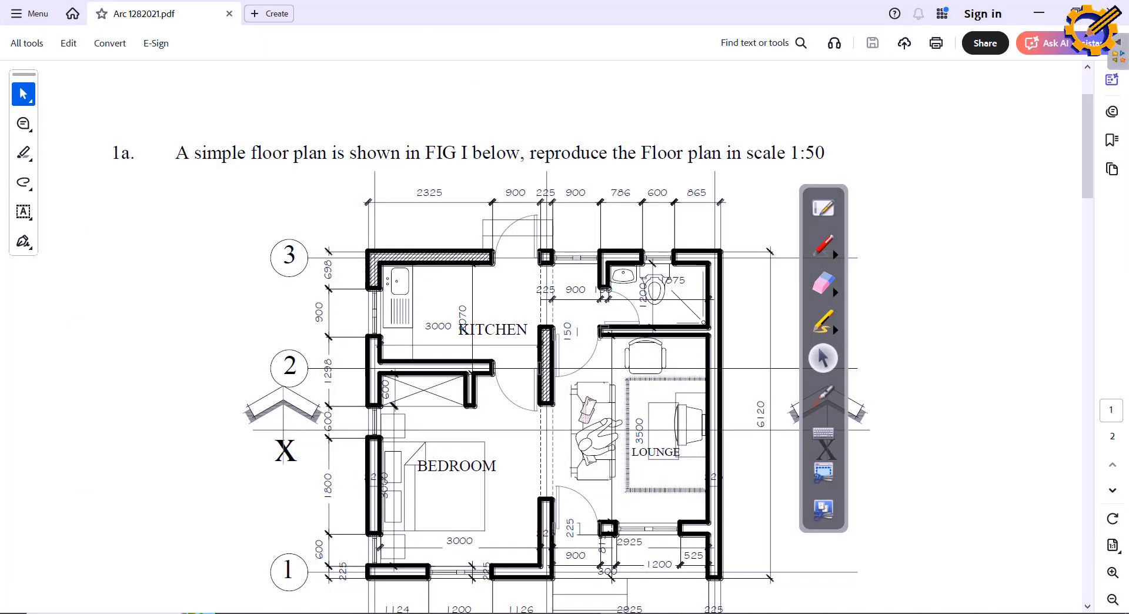
key("alt+Tab")
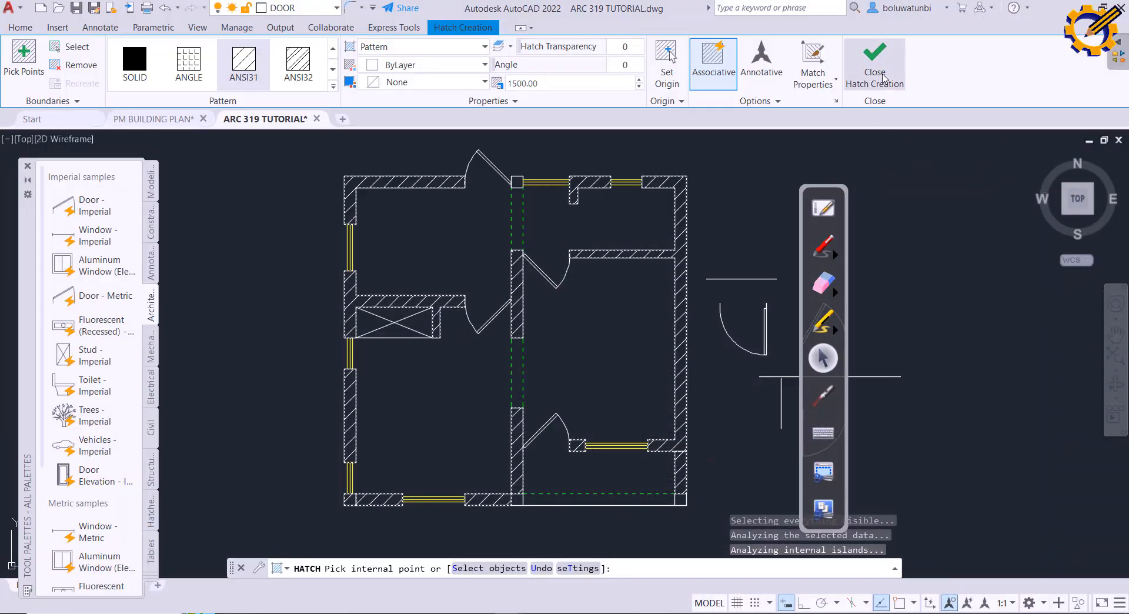
Step: Apply the ANSI31 wall hatch at scale 1500 and end the hatch command
left_click(874, 59)
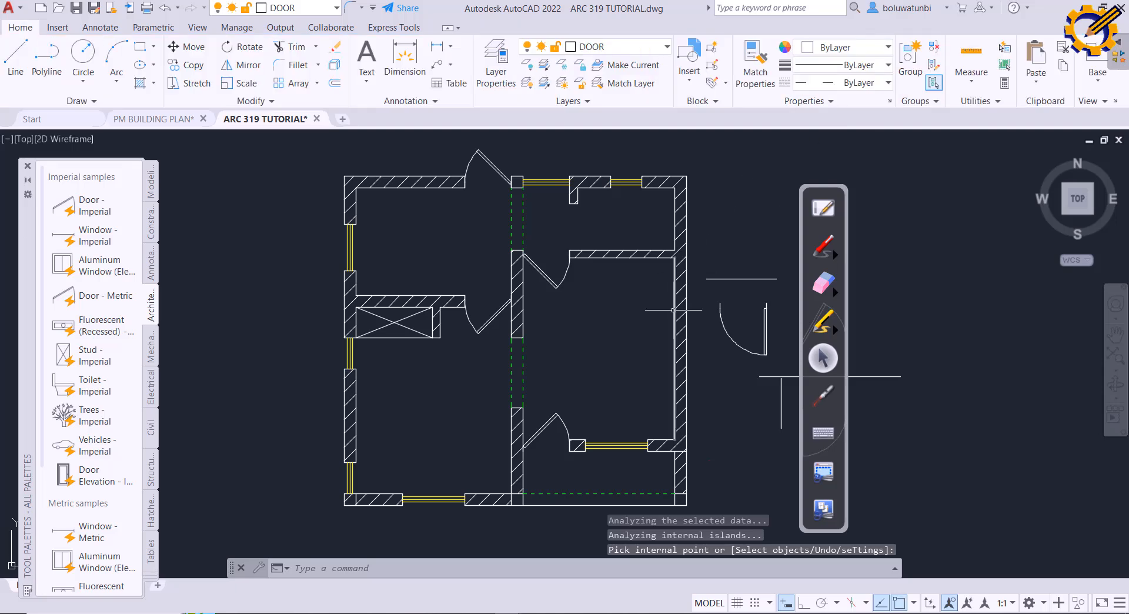
scroll(678, 299, "down", 1)
middle_click_drag(677, 304, 636, 312)
scroll(614, 306, "up", 3)
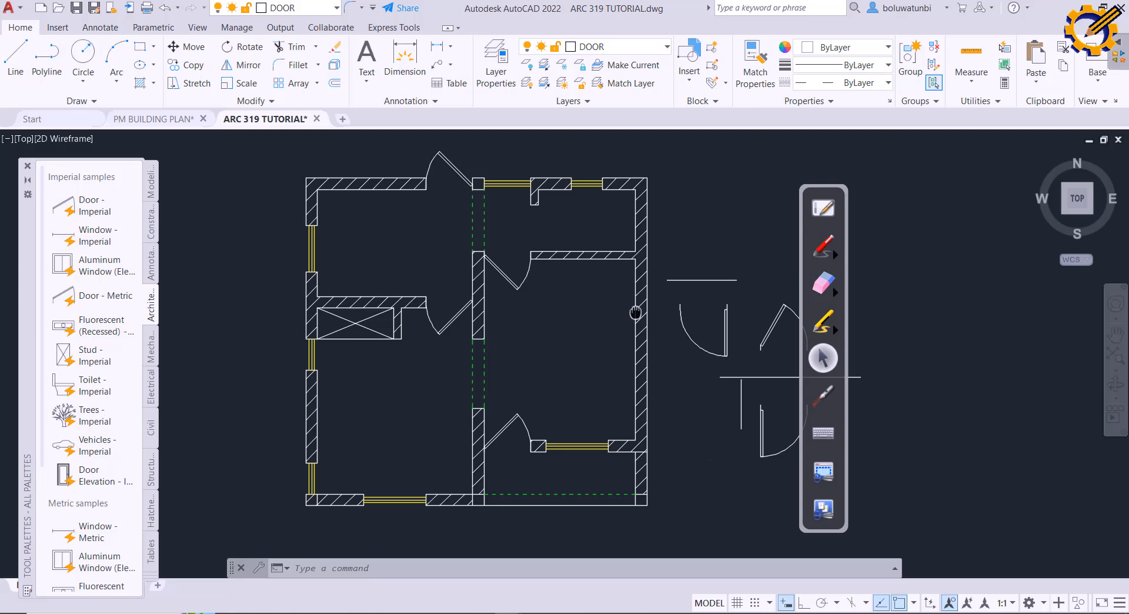
middle_click_drag(635, 313, 635, 312)
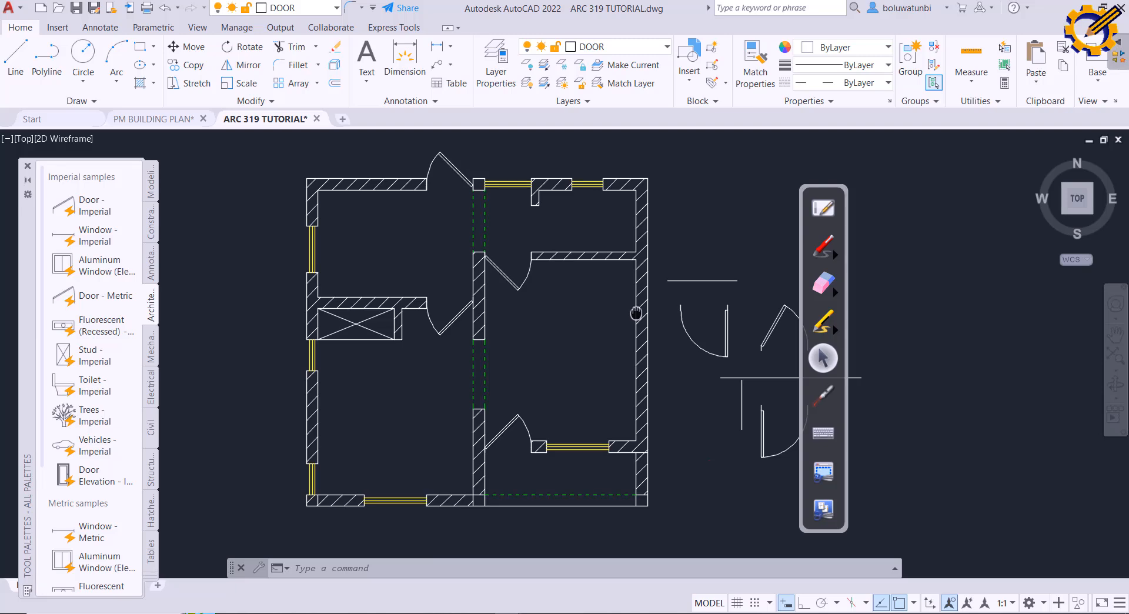
middle_click_drag(635, 313, 636, 313)
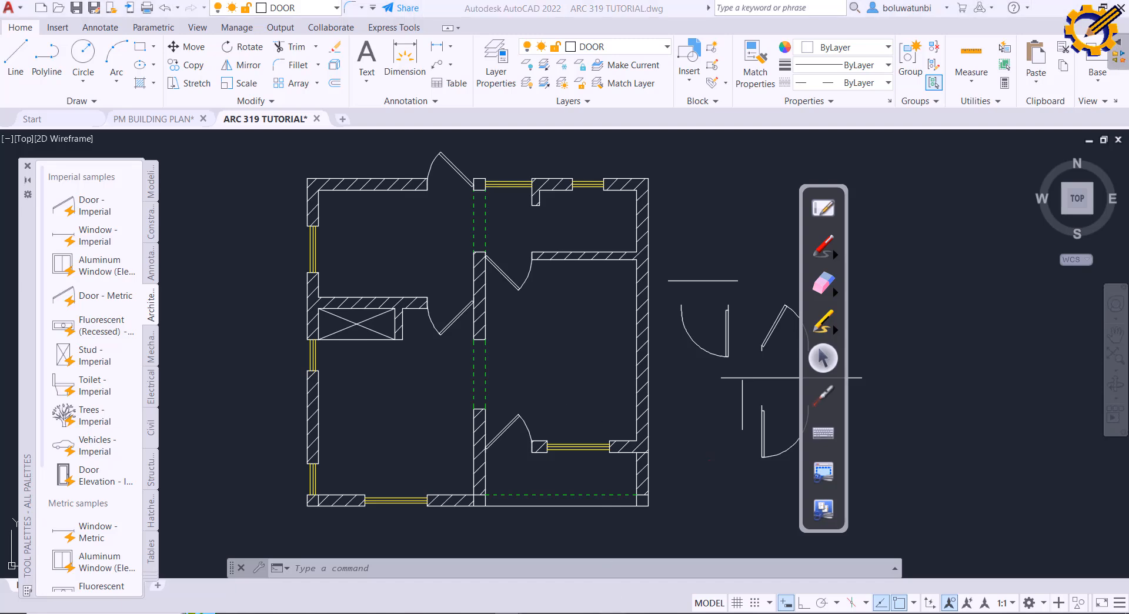
Step: Review the floor plan and the remaining drawing questions in Arc 1282021.pdf, and return to the AutoCAD drawing
left_click(565, 612)
scroll(546, 428, "down", 7)
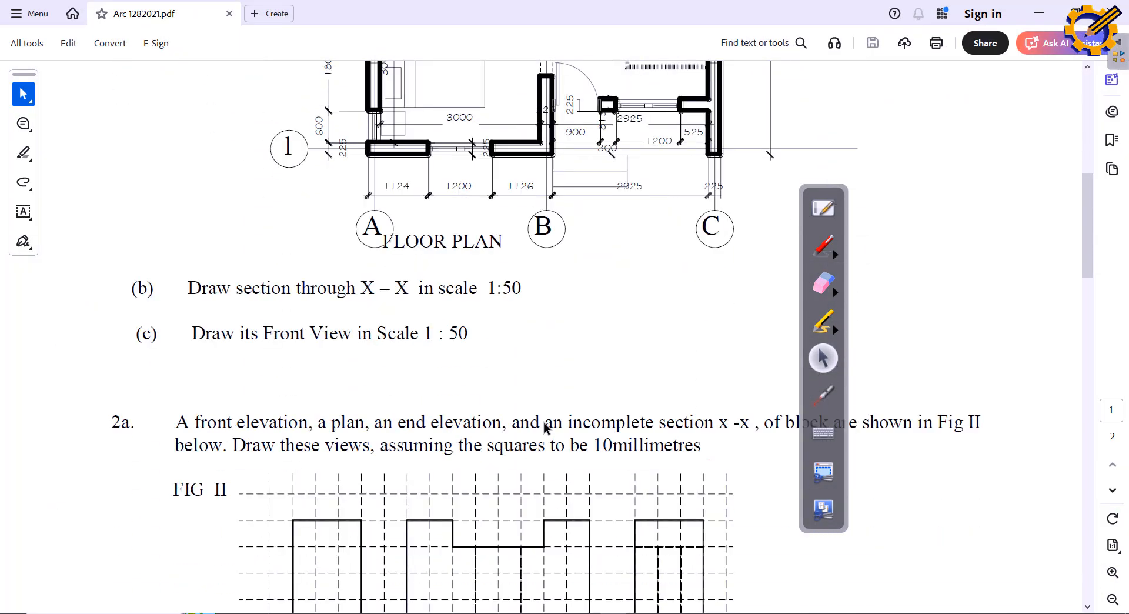
scroll(546, 428, "down", 10)
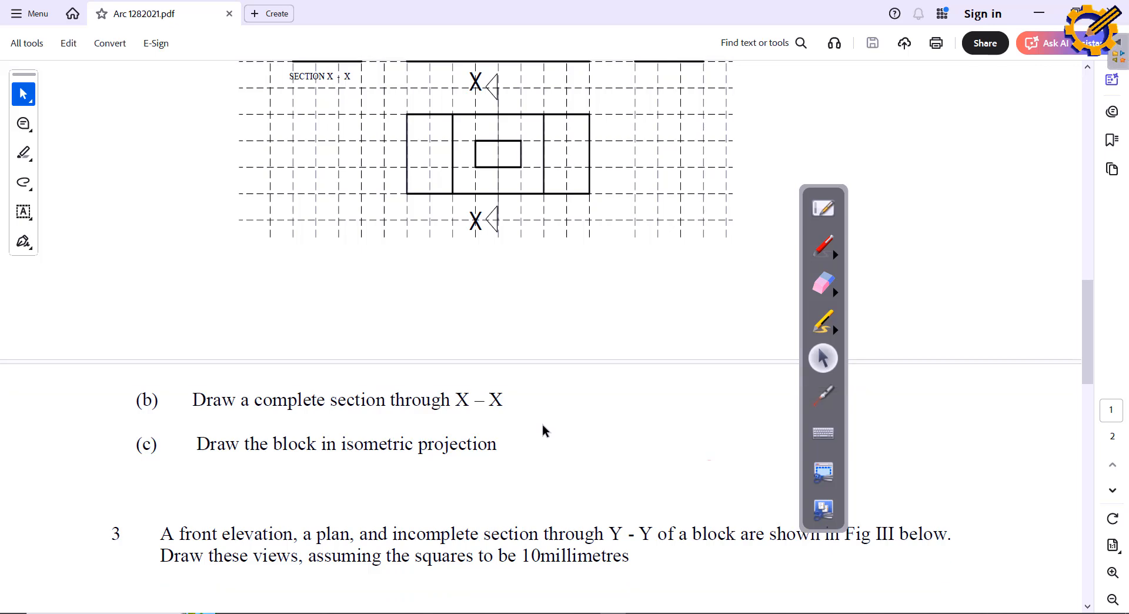
scroll(543, 431, "down", 8)
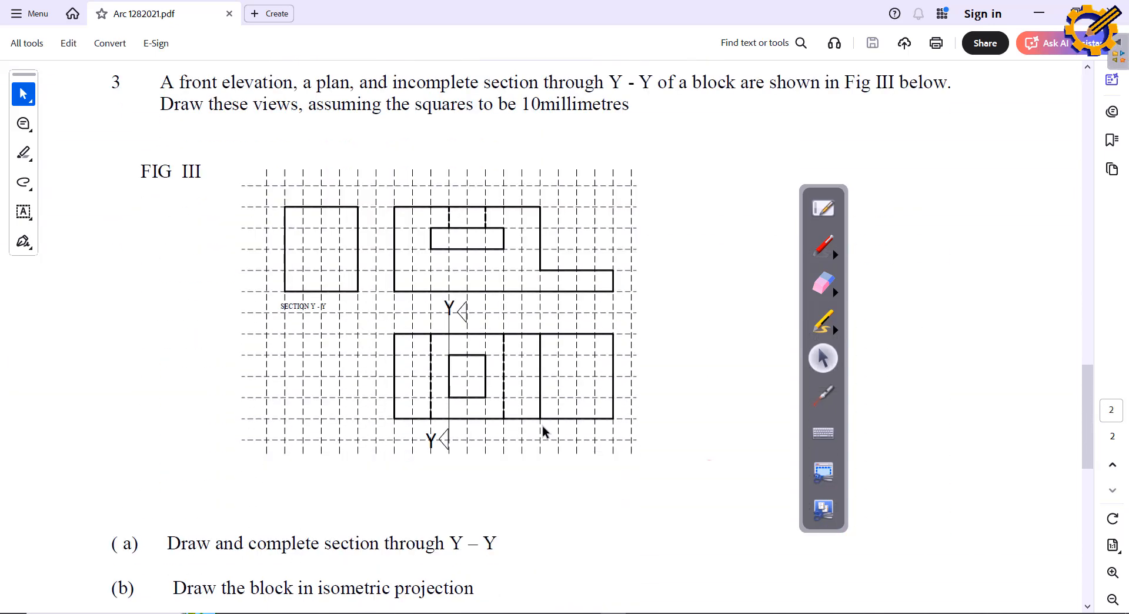
scroll(542, 432, "down", 2)
scroll(542, 432, "up", 8)
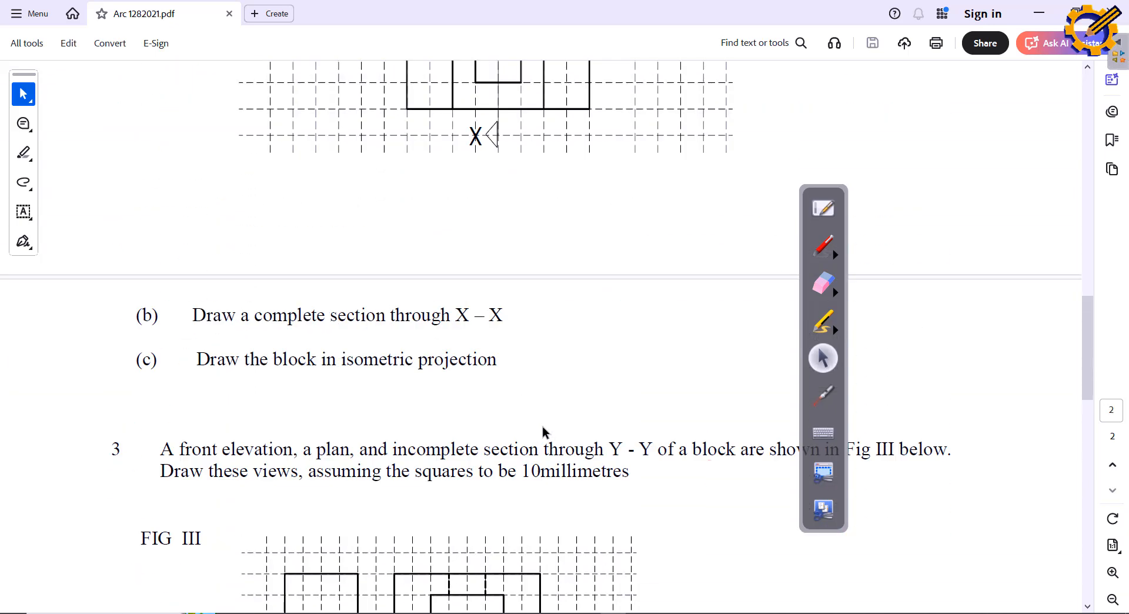
scroll(542, 429, "up", 10)
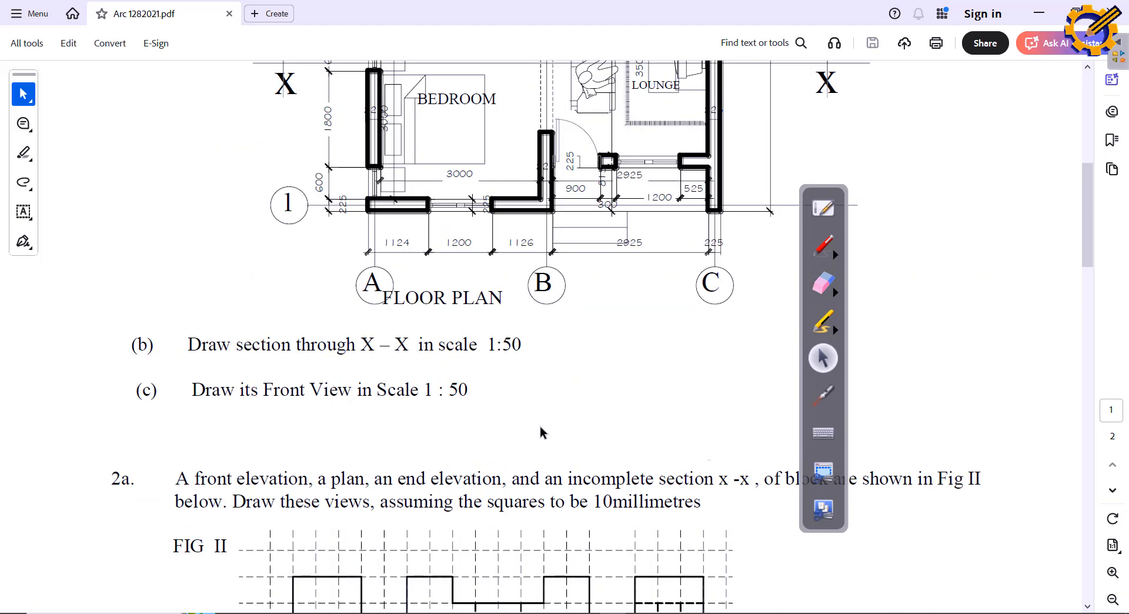
scroll(447, 408, "up", 8)
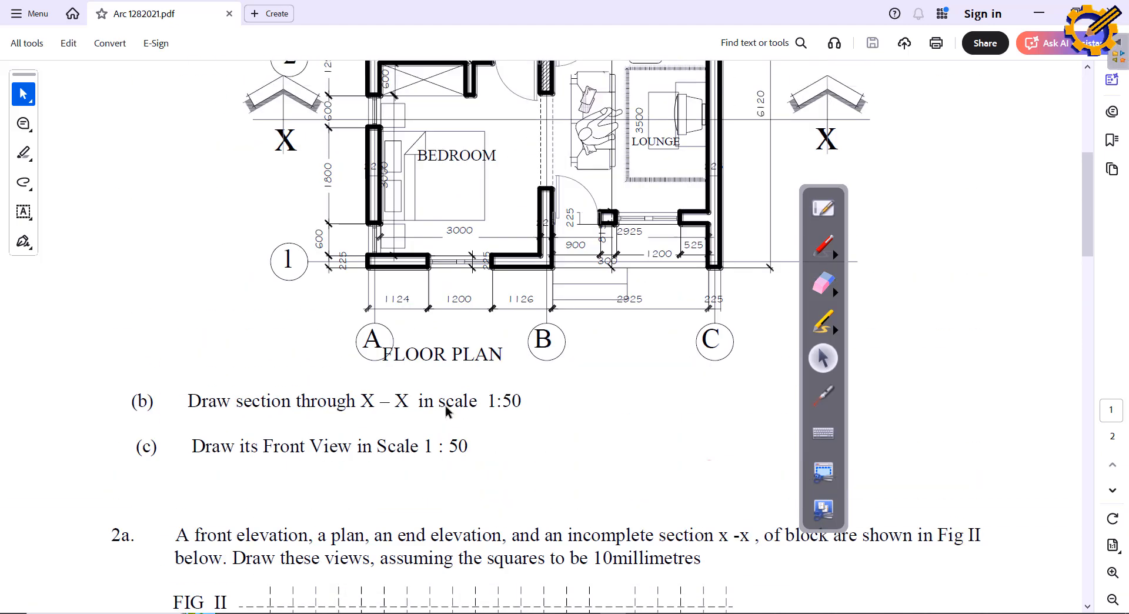
scroll(611, 353, "down", 4)
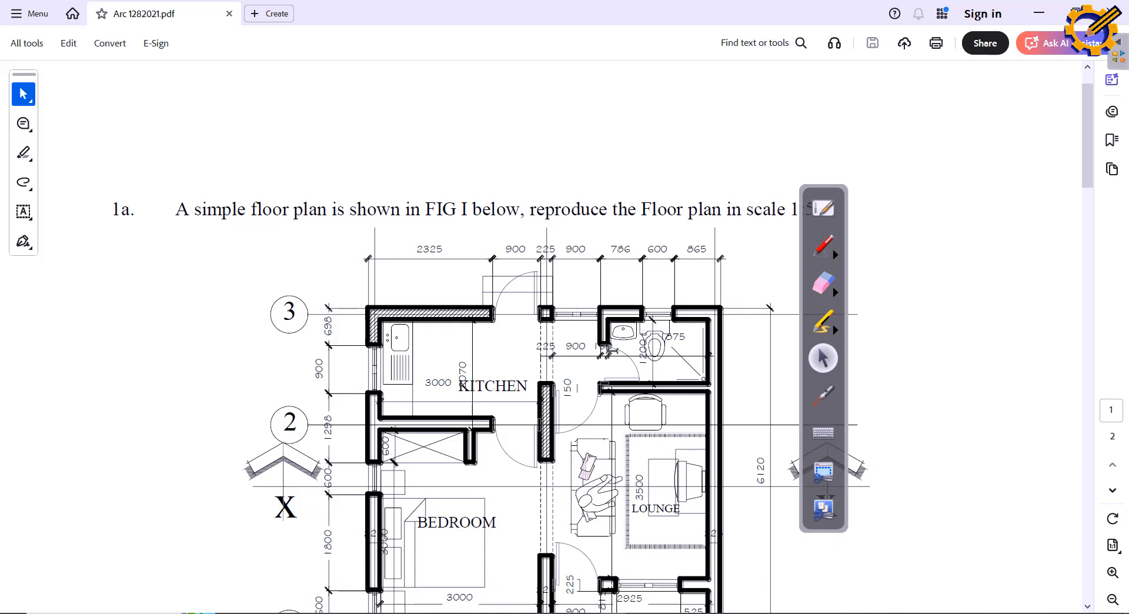
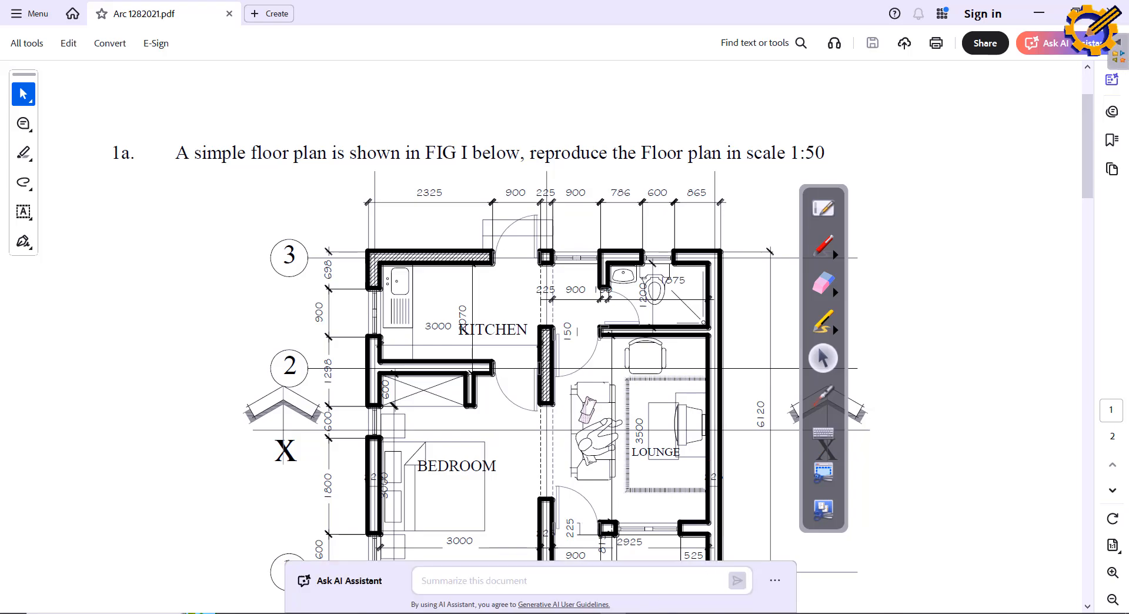
mouse_move(509, 612)
left_click(588, 556)
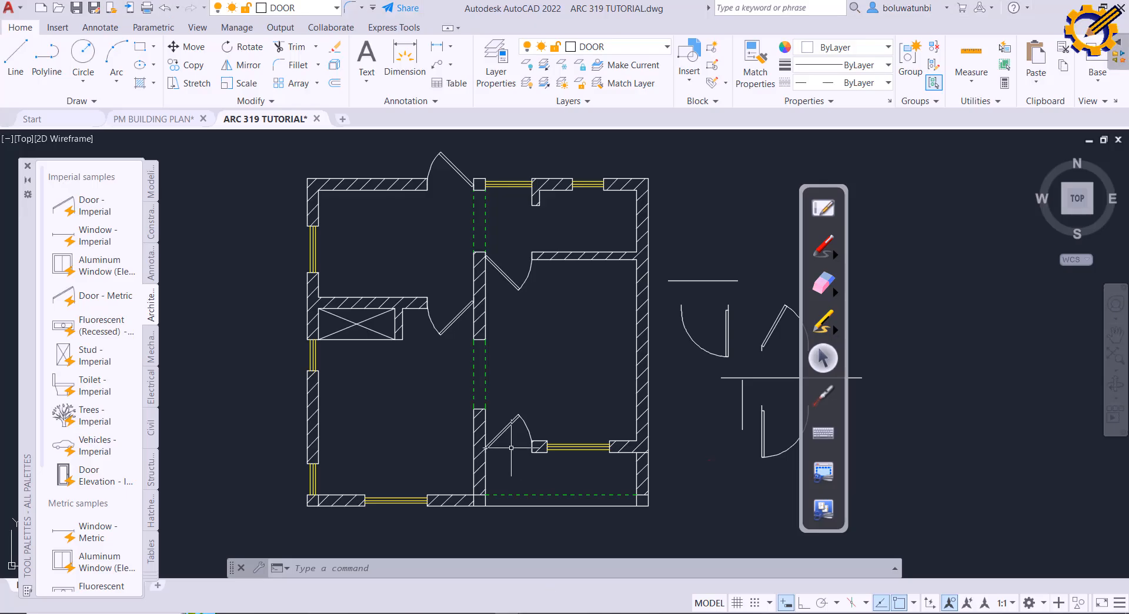
Step: Delete the spare door blocks and loose lines lying outside the floor plan
middle_click_drag(661, 378, 481, 423)
left_click(665, 530)
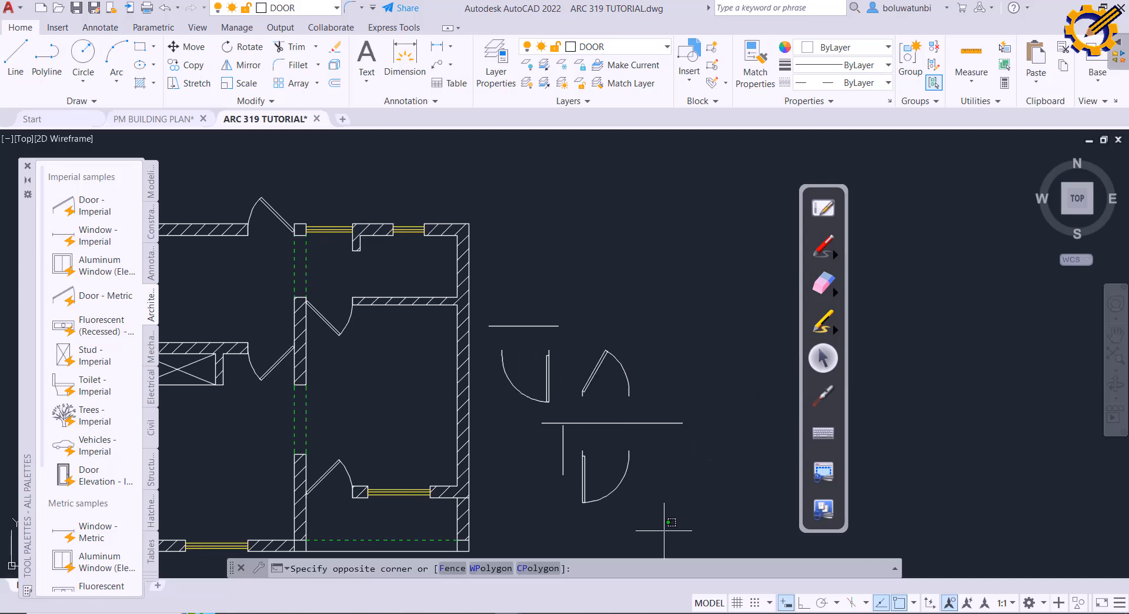
left_click(509, 297)
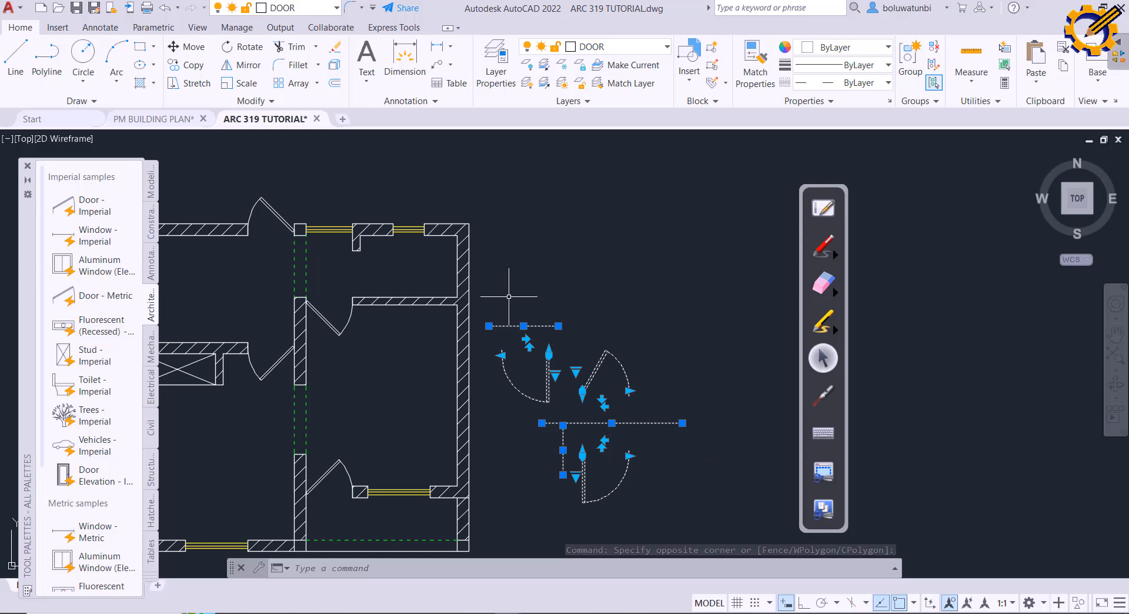
key("Delete")
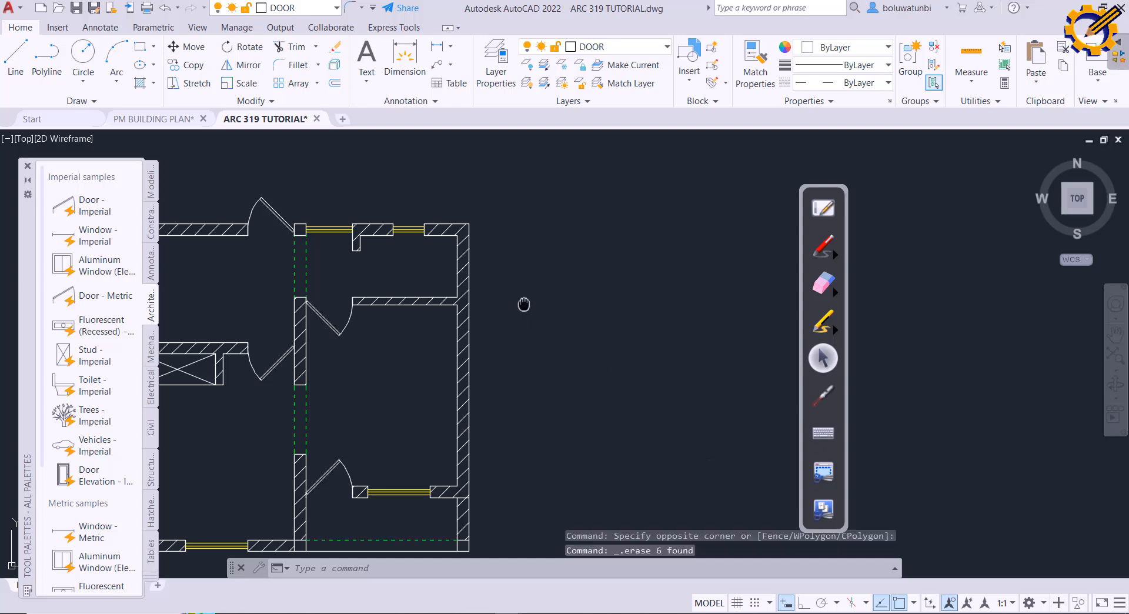
Step: Delete the wall hatch placed on the DOOR layer and make WALLS the current layer
mouse_move(521, 302)
middle_mouse_down()
mouse_move(542, 308)
mouse_move(644, 277)
middle_mouse_up()
scroll(542, 308, "down", 2)
scroll(645, 277, "up", 2)
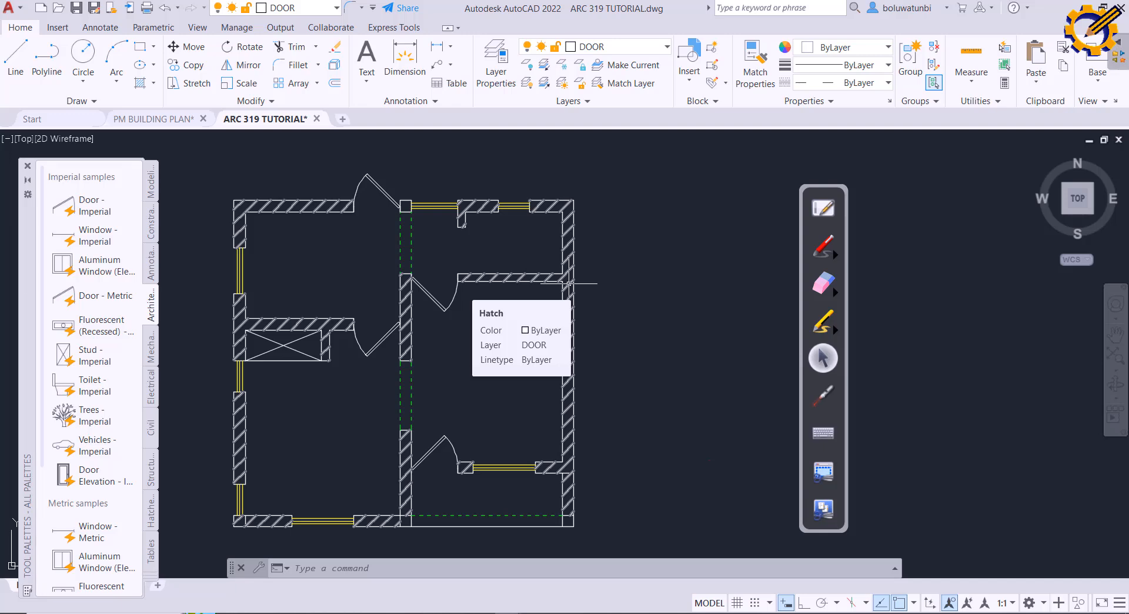
left_click(569, 283)
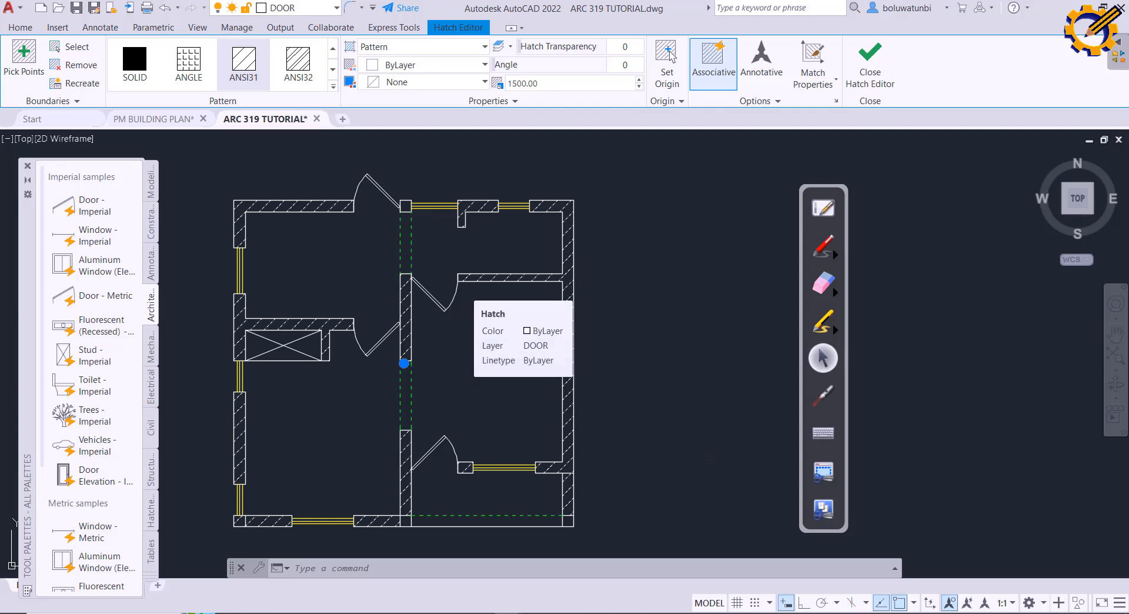
key("Delete")
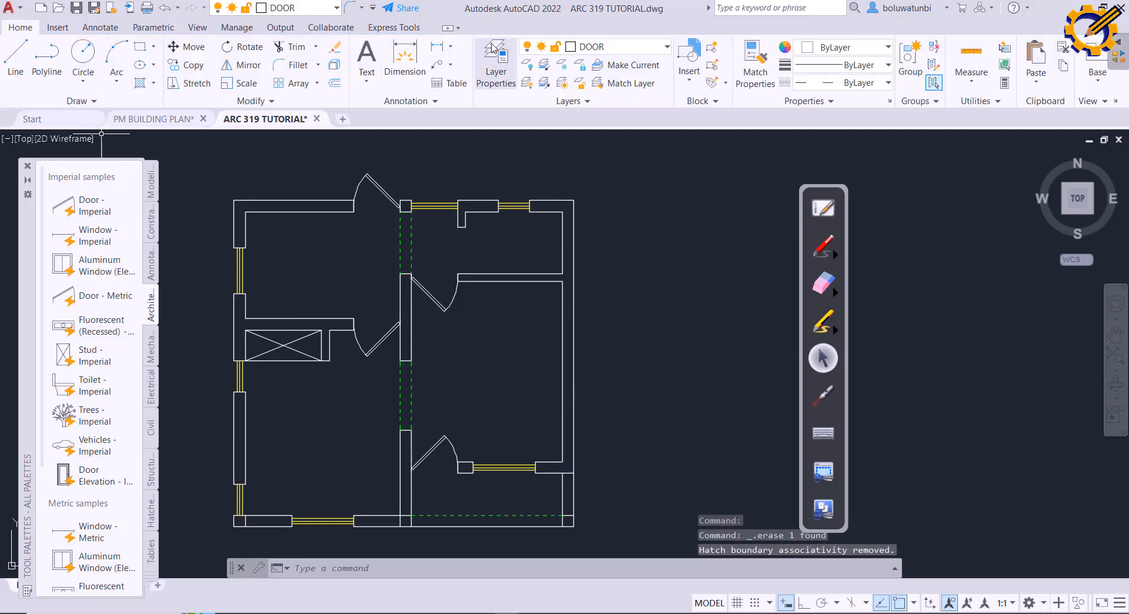
left_click(503, 57)
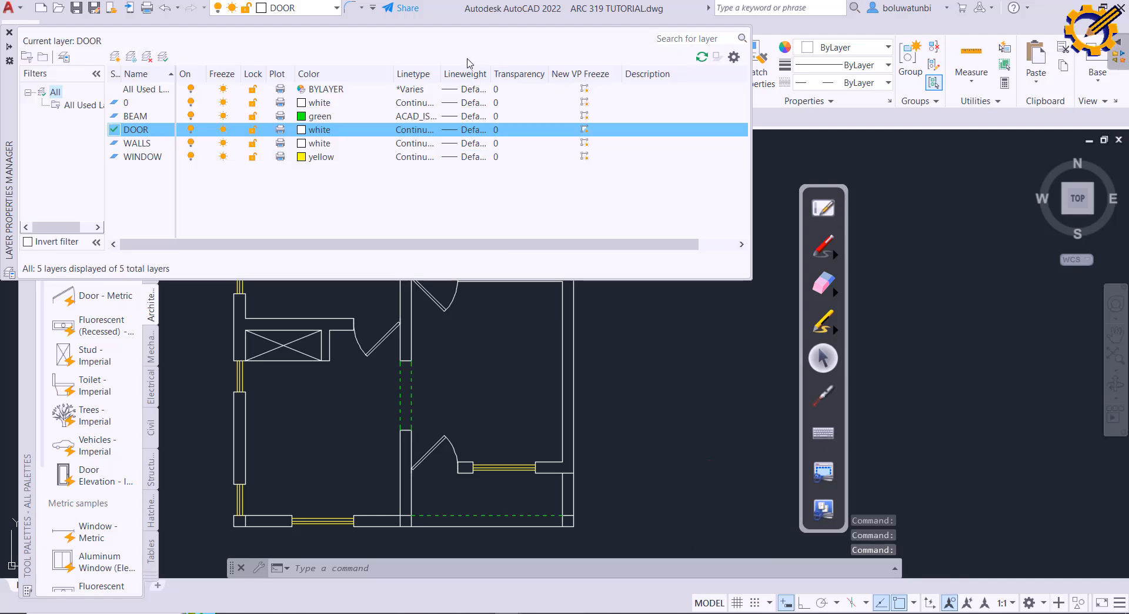
double_click(137, 142)
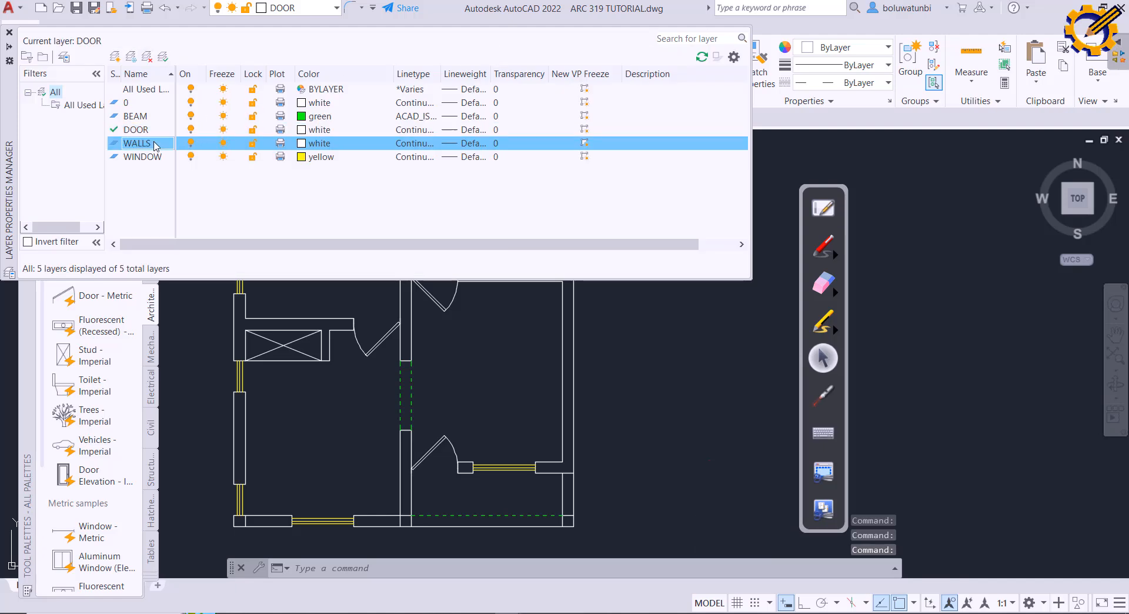
left_click(10, 33)
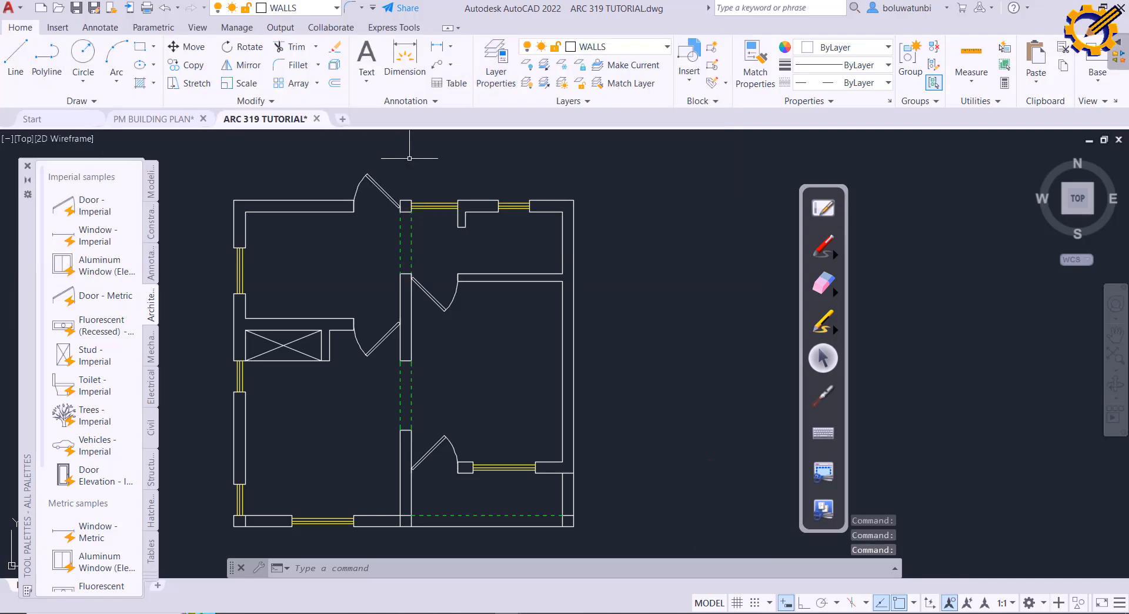
Step: Hatch the kitchen, bathroom and lounge outer wall sections and their partitions with ANSI31 on the WALLS layer
left_click(139, 86)
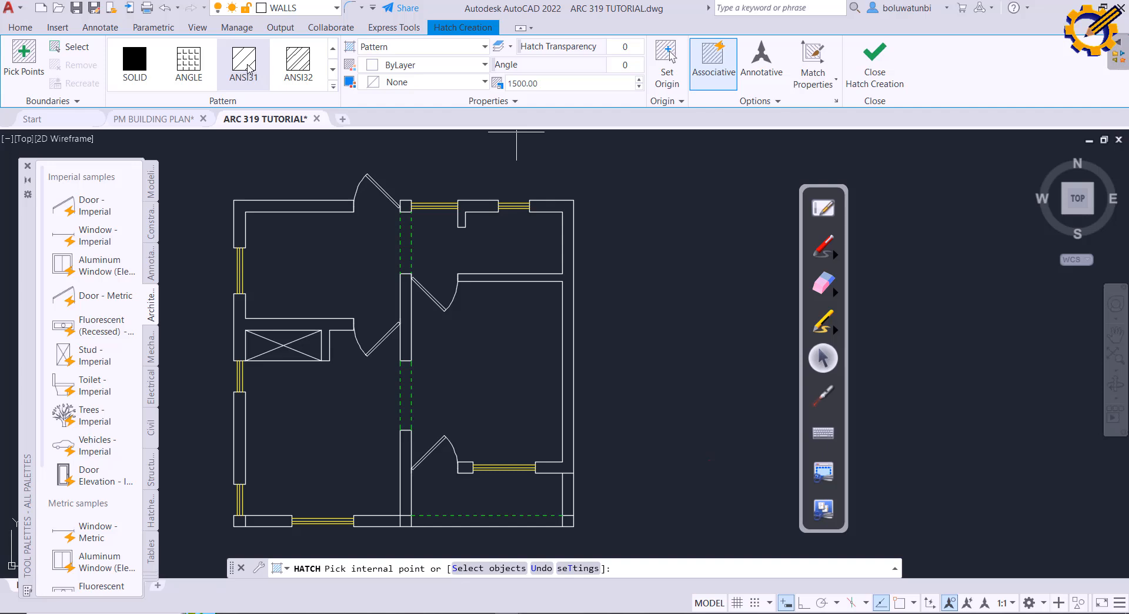
left_click(309, 206)
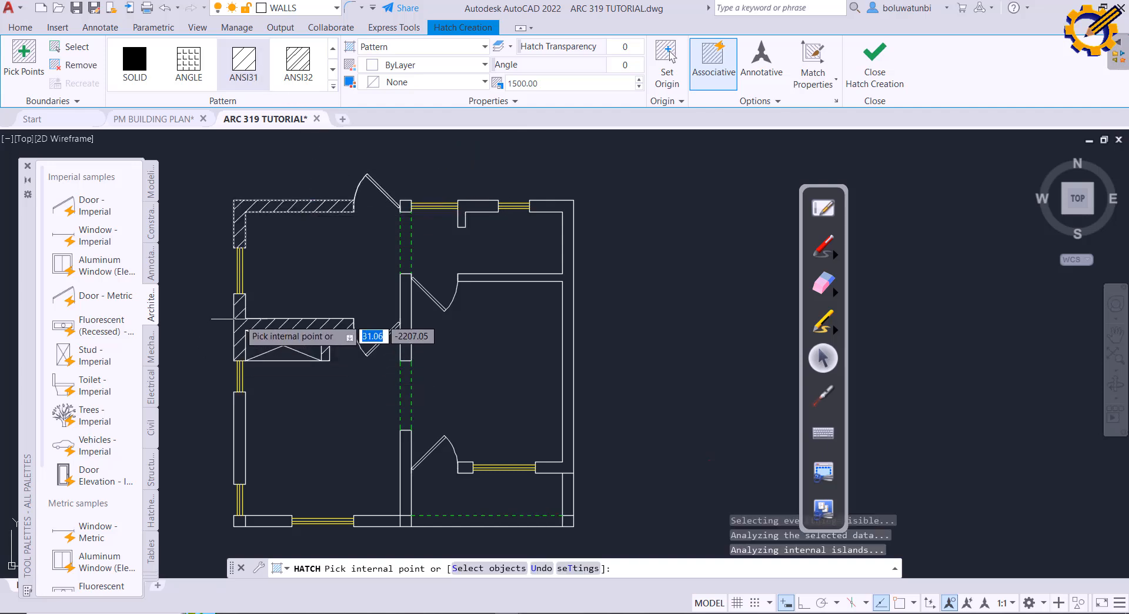
left_click(242, 321)
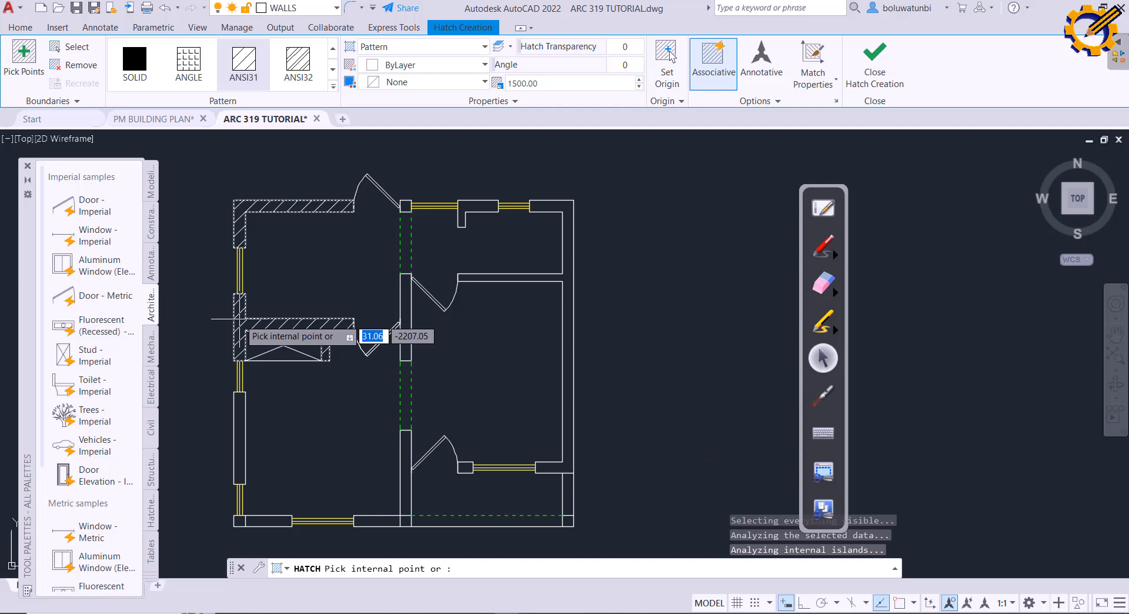
left_click(506, 277)
left_click(481, 209)
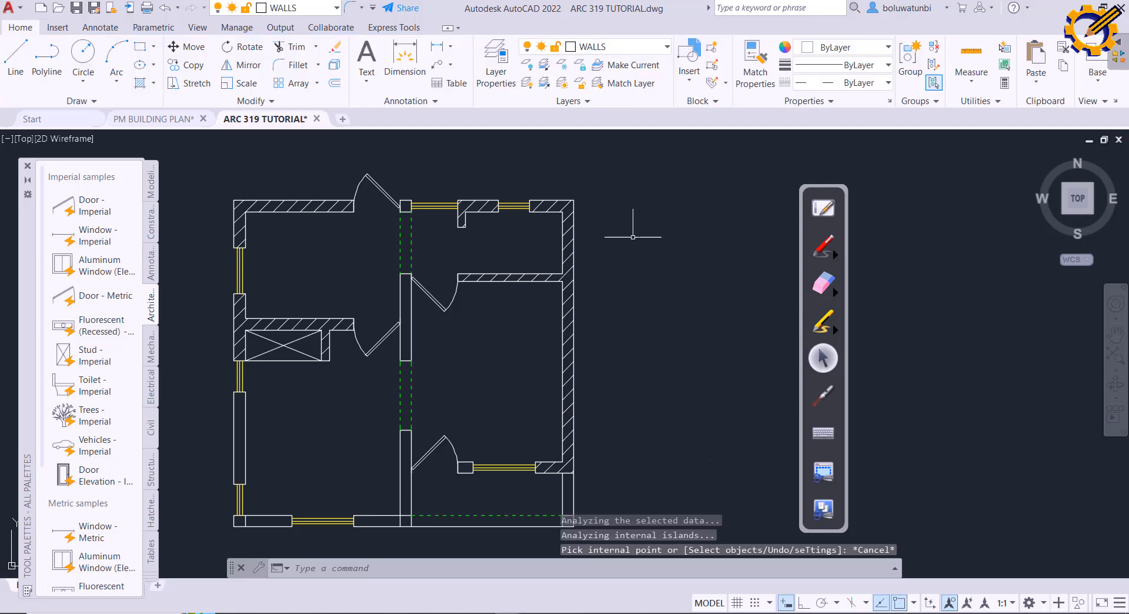
left_click(433, 105)
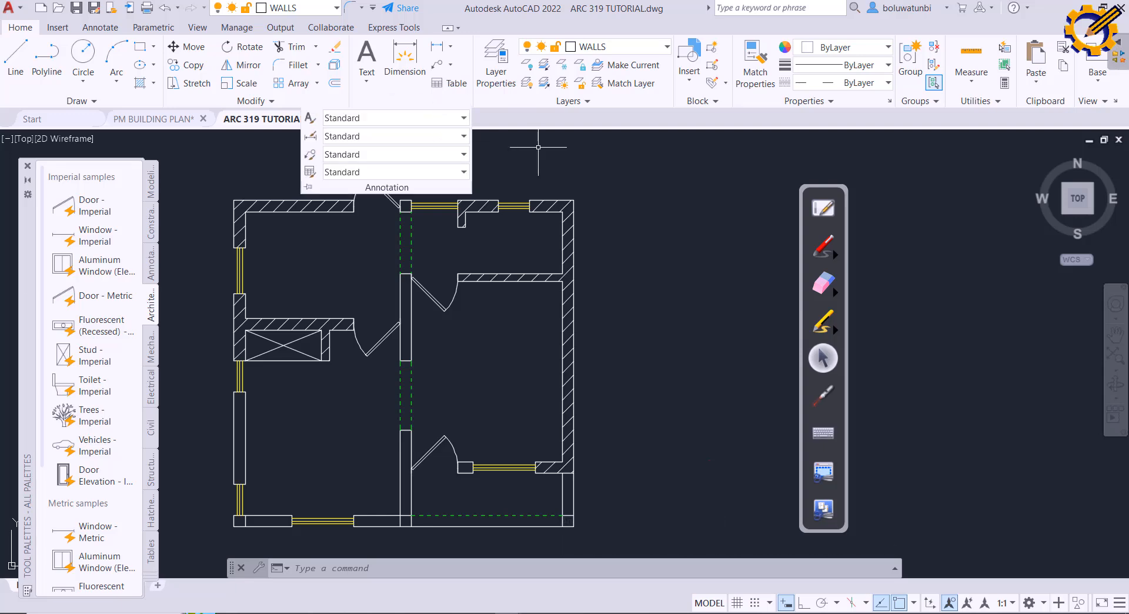
key("Escape")
key("Escape")
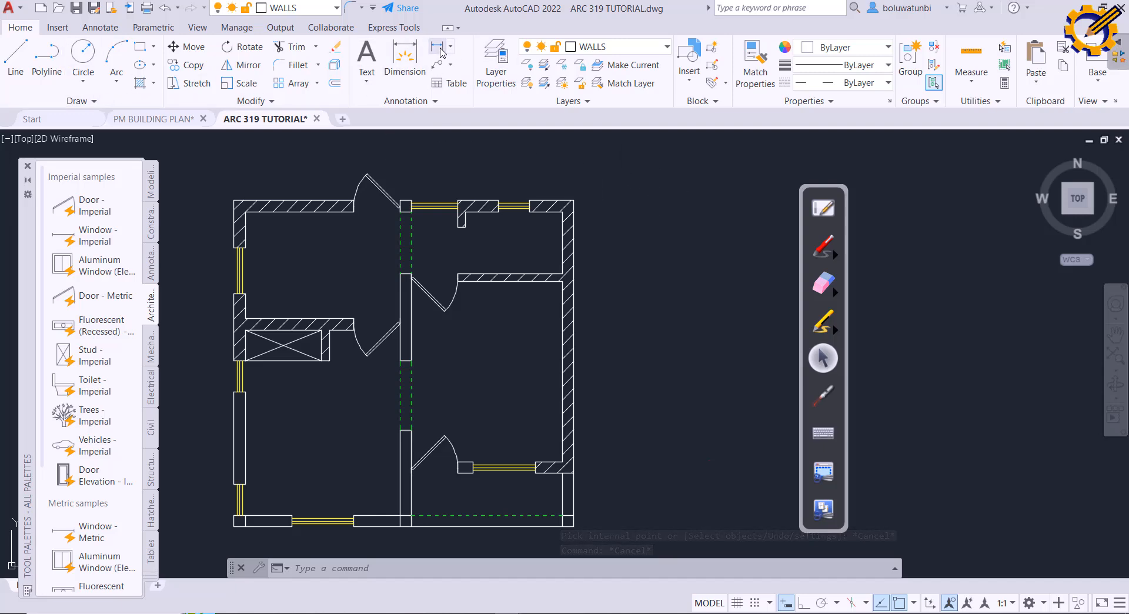
Step: Add a linear dimension above the top wall, from the plan's upper right outer corner to the bathroom partition's outer corner
left_click(405, 54)
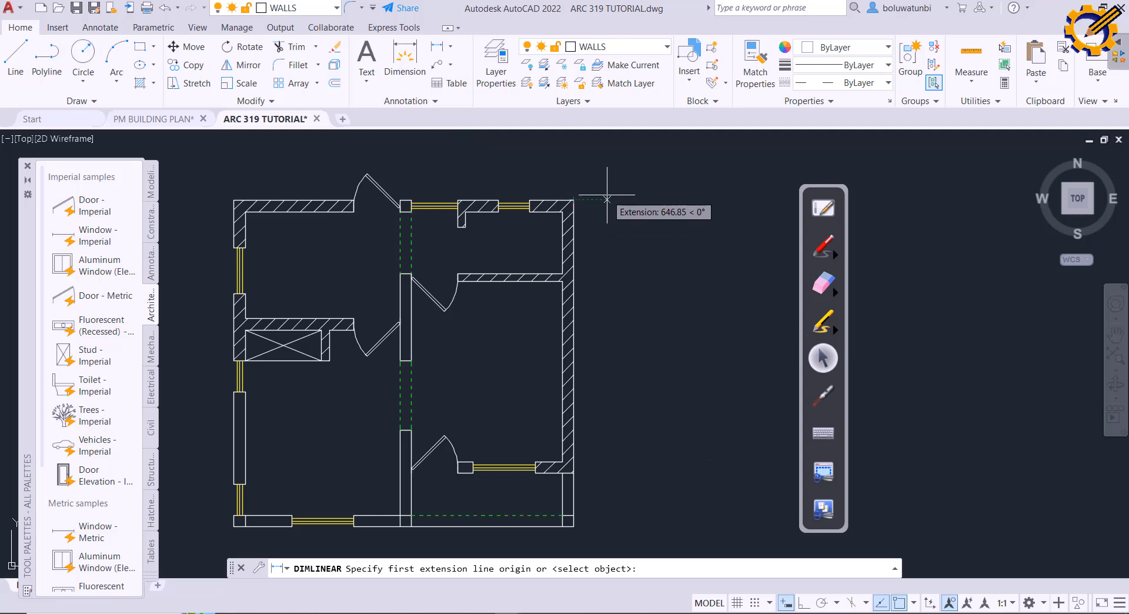
left_click(573, 200)
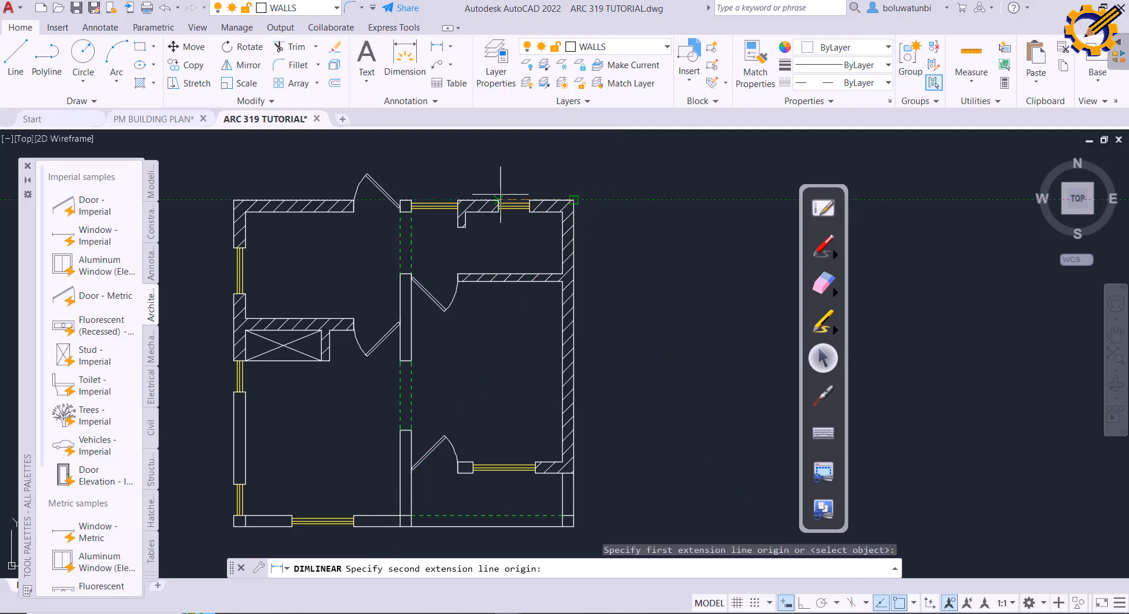
left_click(458, 200)
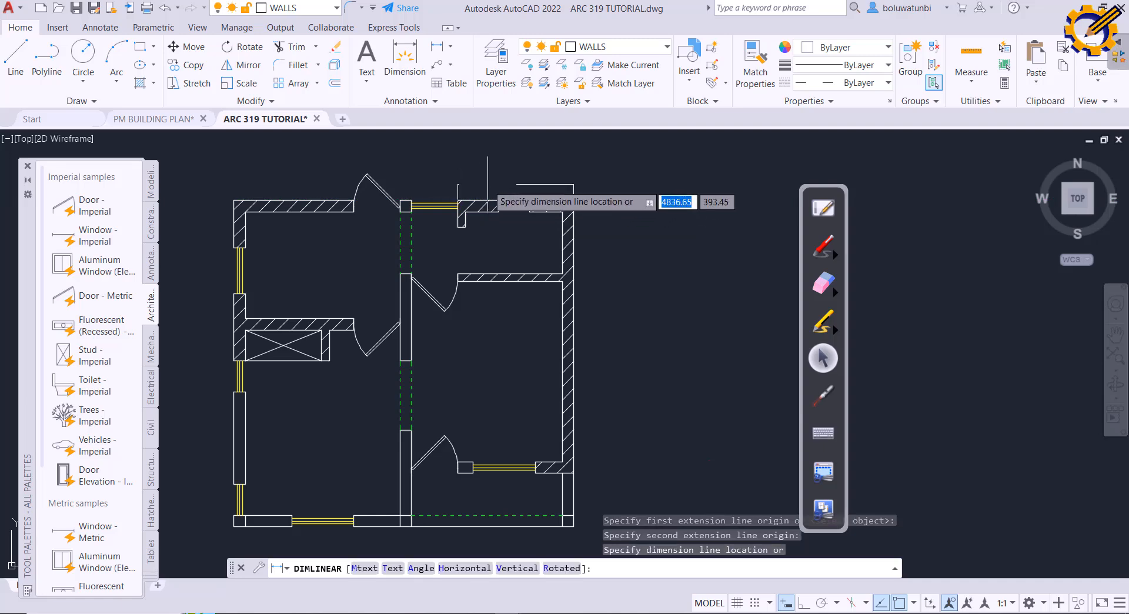
left_click(505, 186)
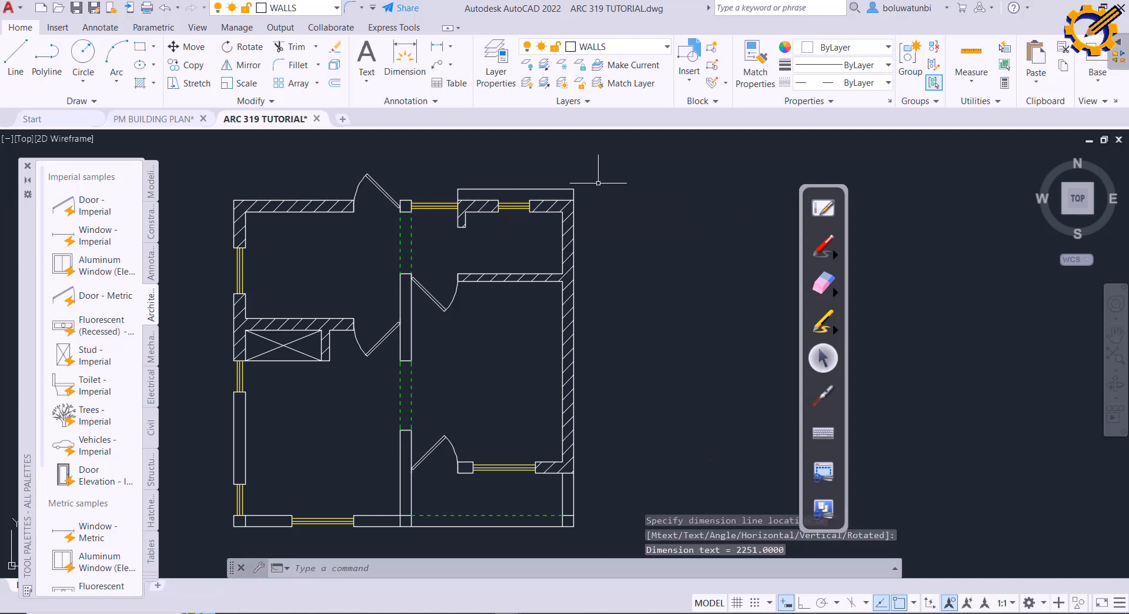
scroll(542, 184, "up", 8)
middle_click_drag(516, 196, 486, 205)
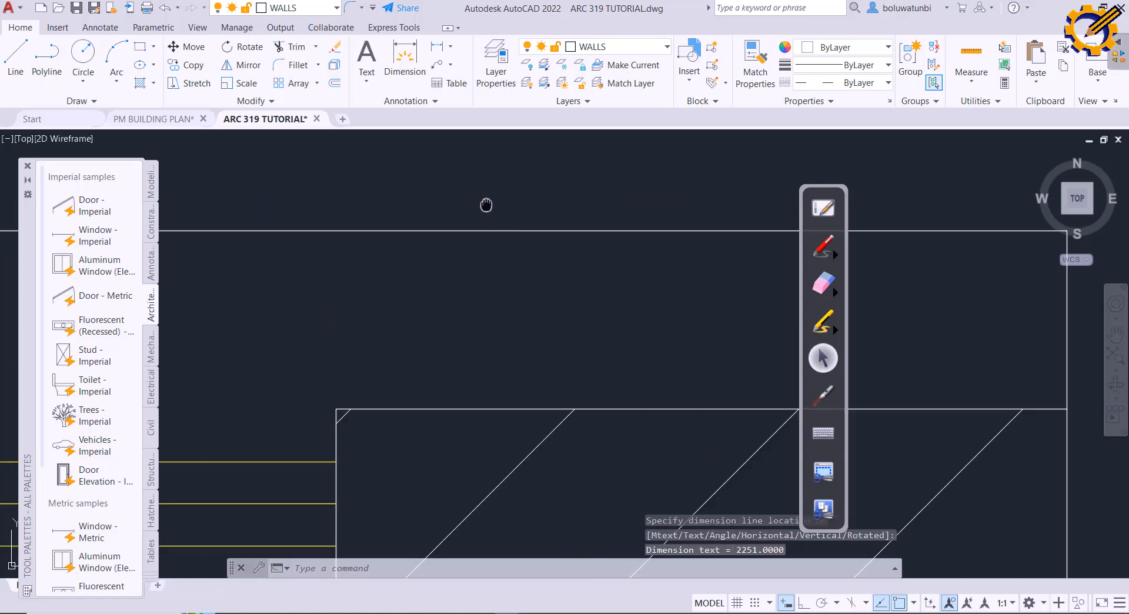
scroll(647, 179, "down", 6)
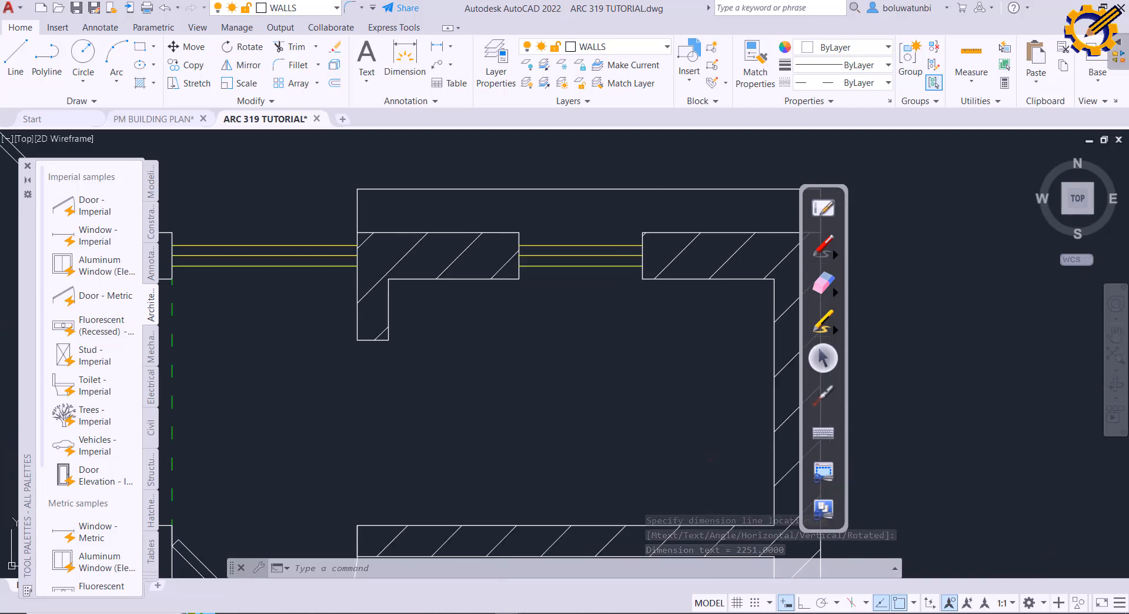
middle_click_drag(668, 175, 657, 209)
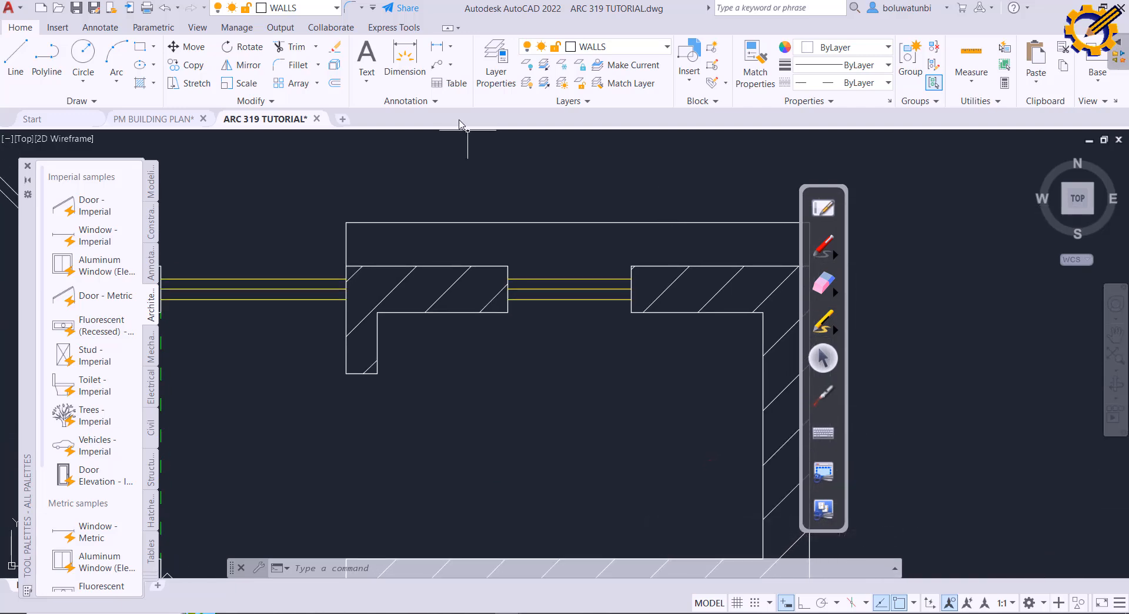
Step: Review the text settings of the Standard dimension style in the ARC 319 TUTORIAL drawing
left_click(435, 102)
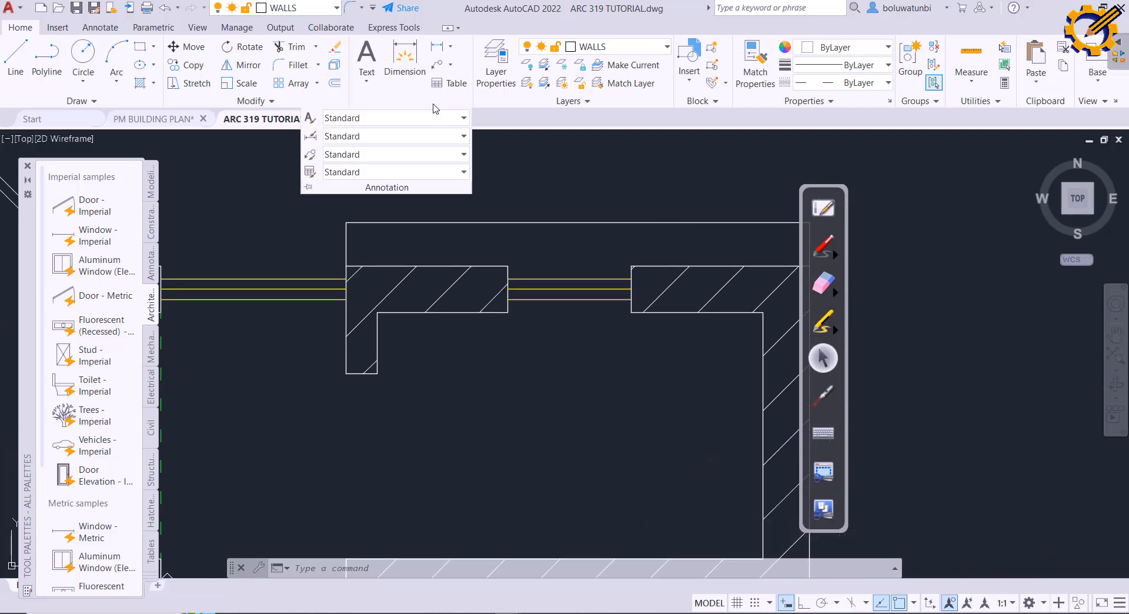
left_click(464, 136)
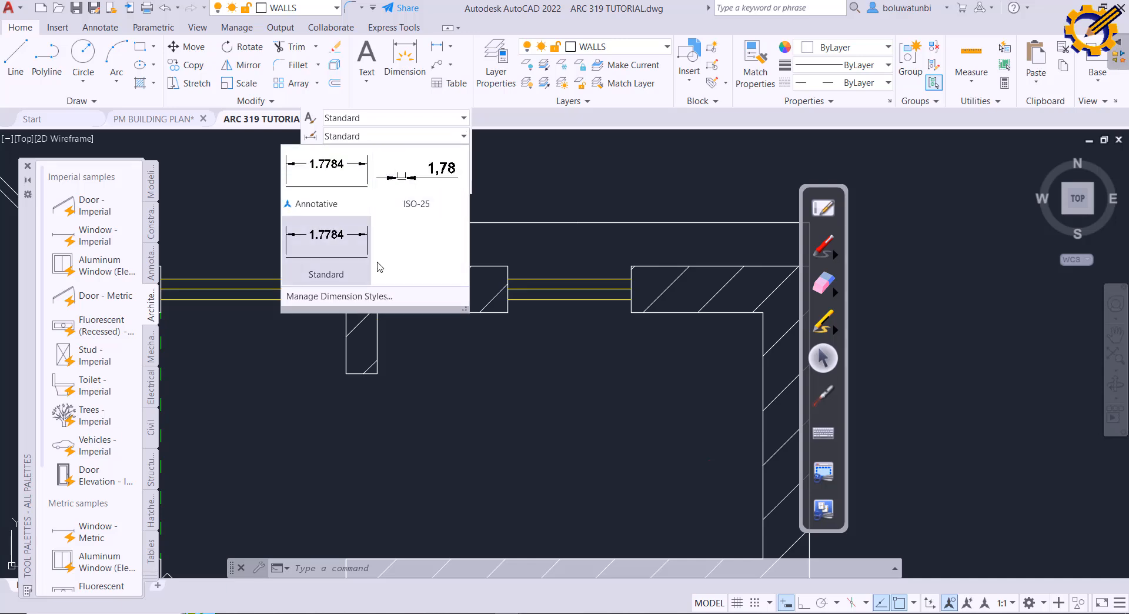
left_click(365, 295)
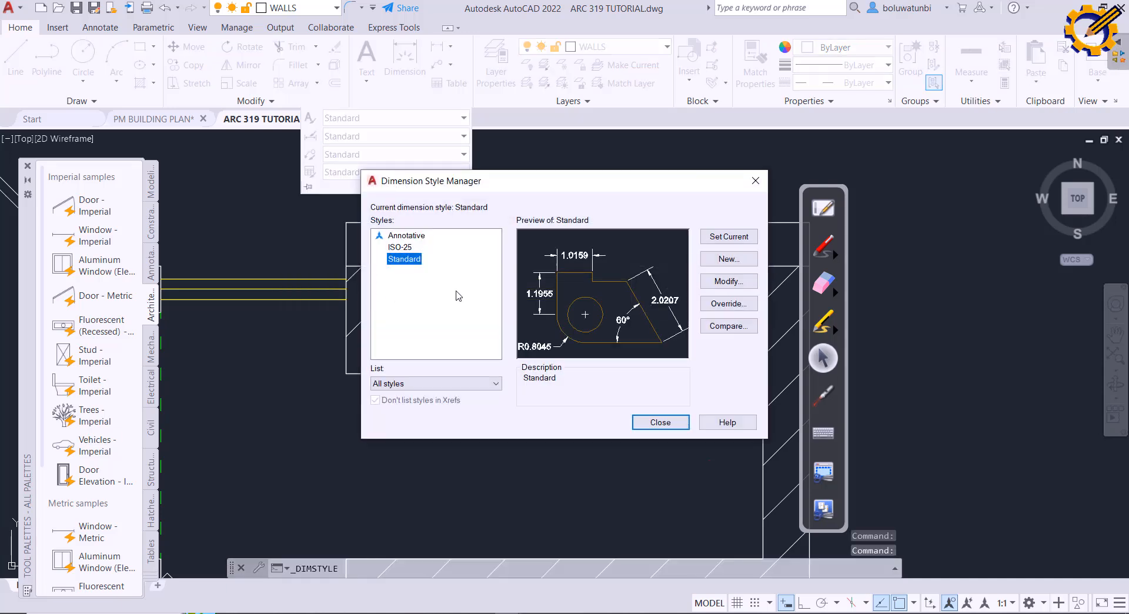
left_click(724, 283)
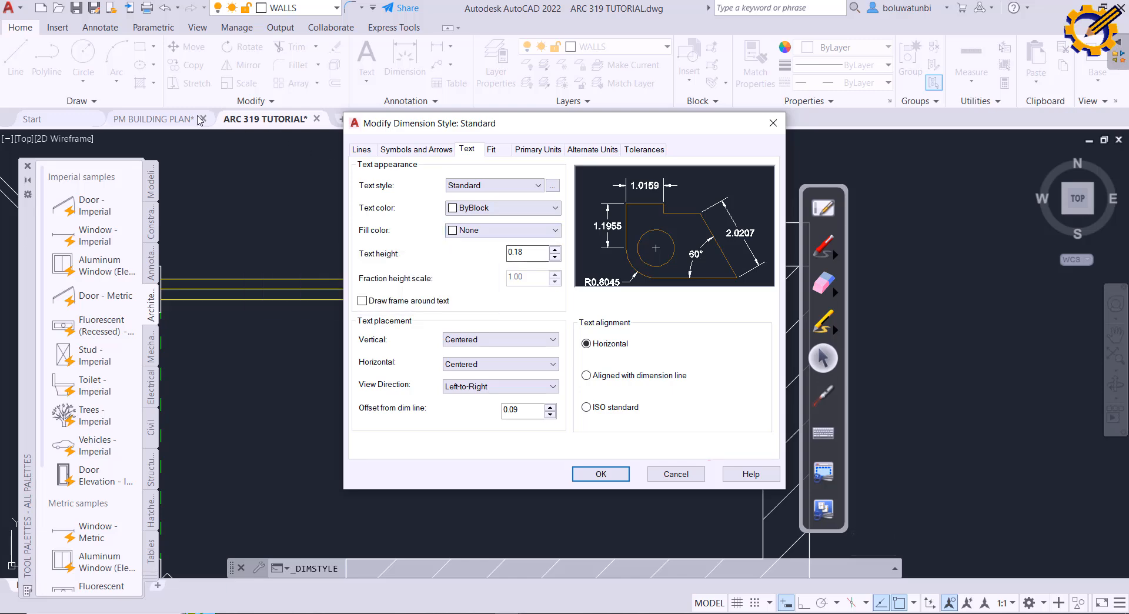
left_click(773, 123)
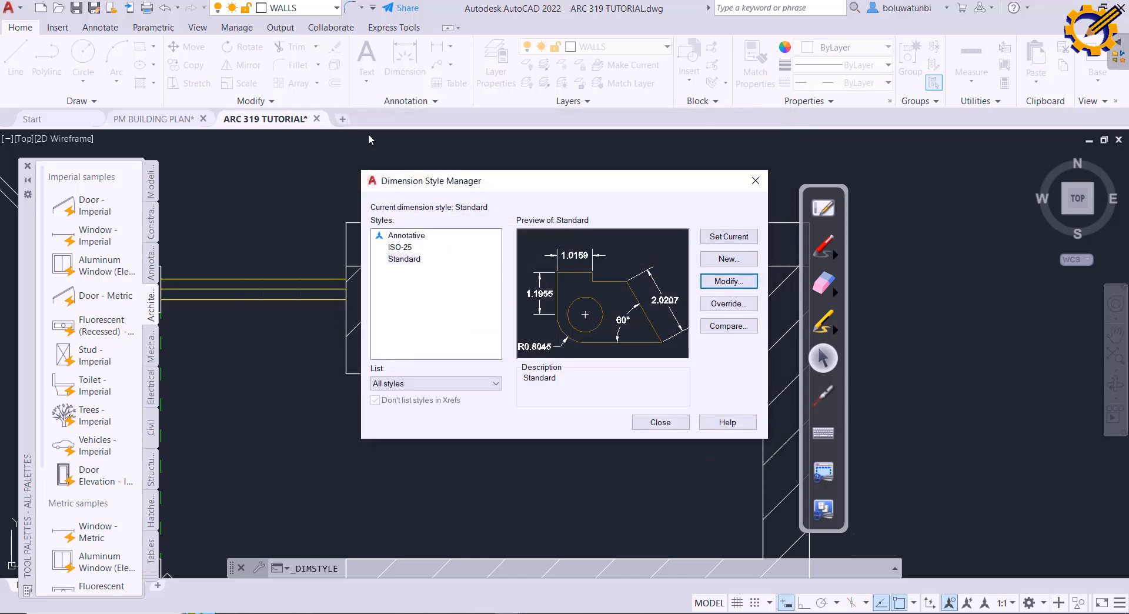
left_click(756, 181)
Step: Switch to the PM BUILDING PLAN drawing and examine its Standard dimension style's text, symbol and arrow settings as a reference
left_click(194, 119)
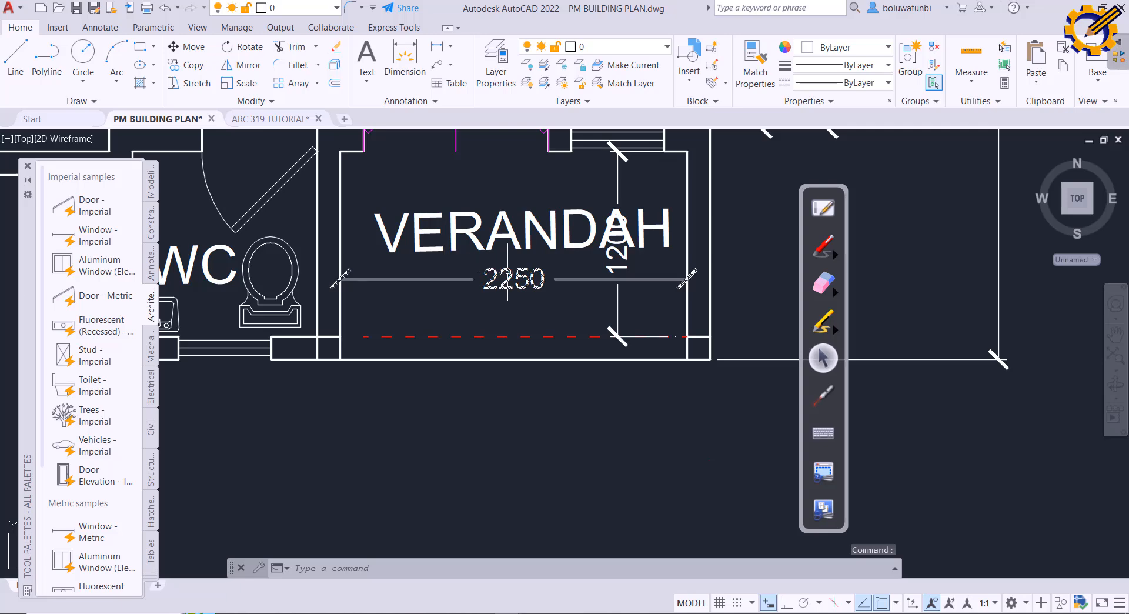
left_click(407, 100)
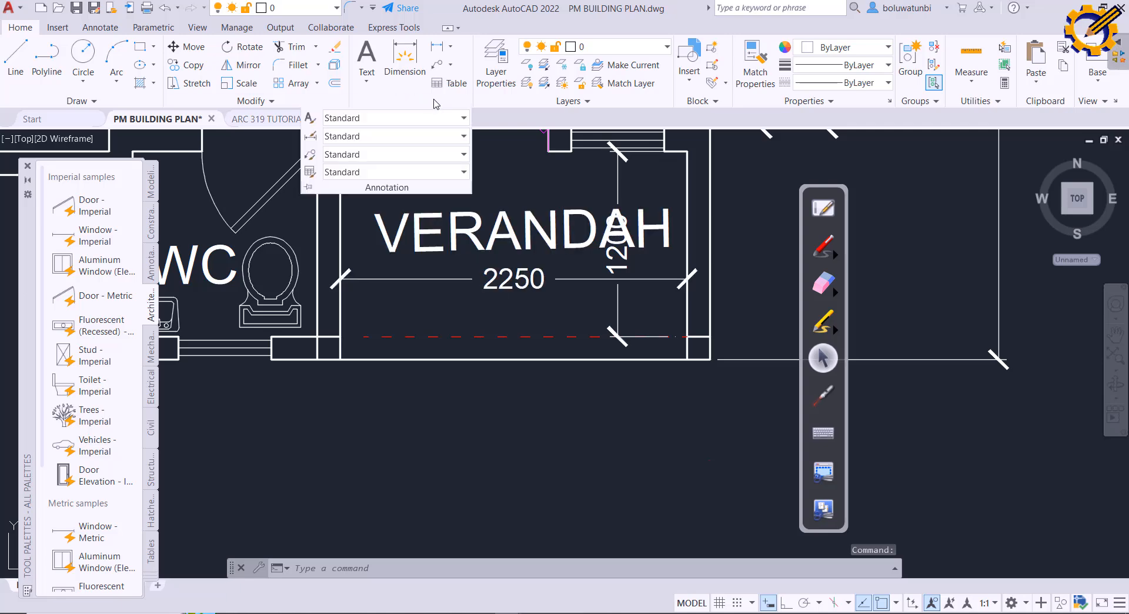
left_click(462, 137)
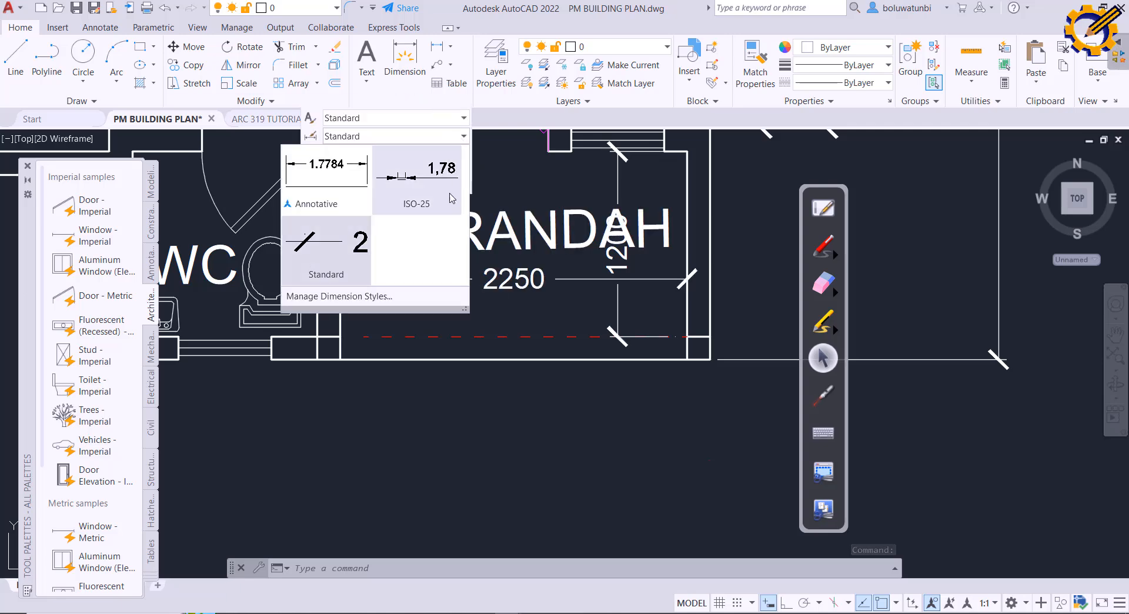
left_click(377, 296)
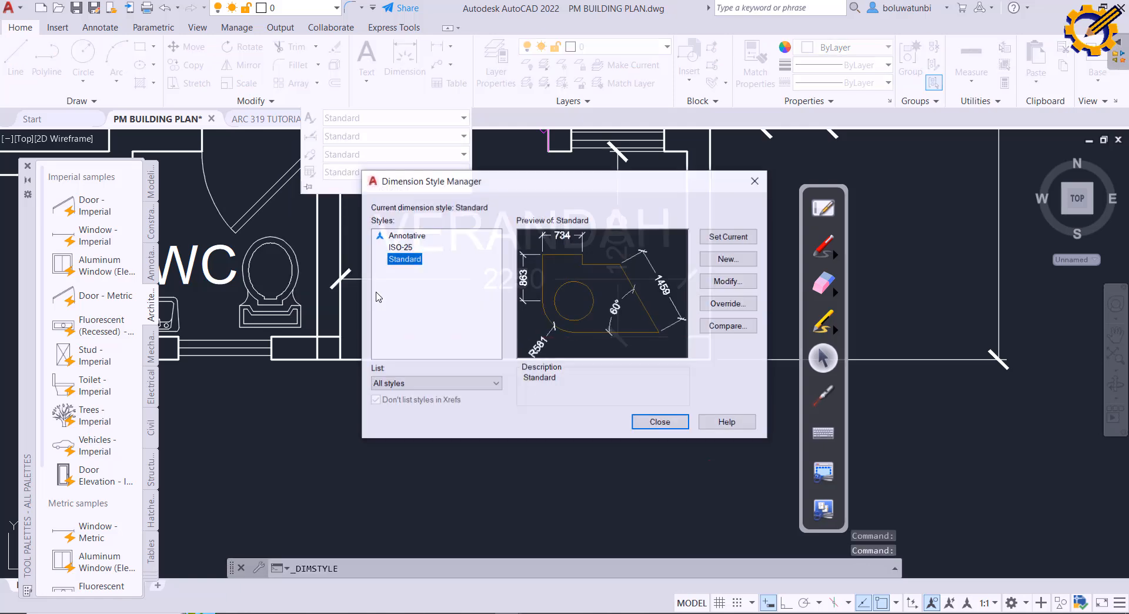
left_click(723, 283)
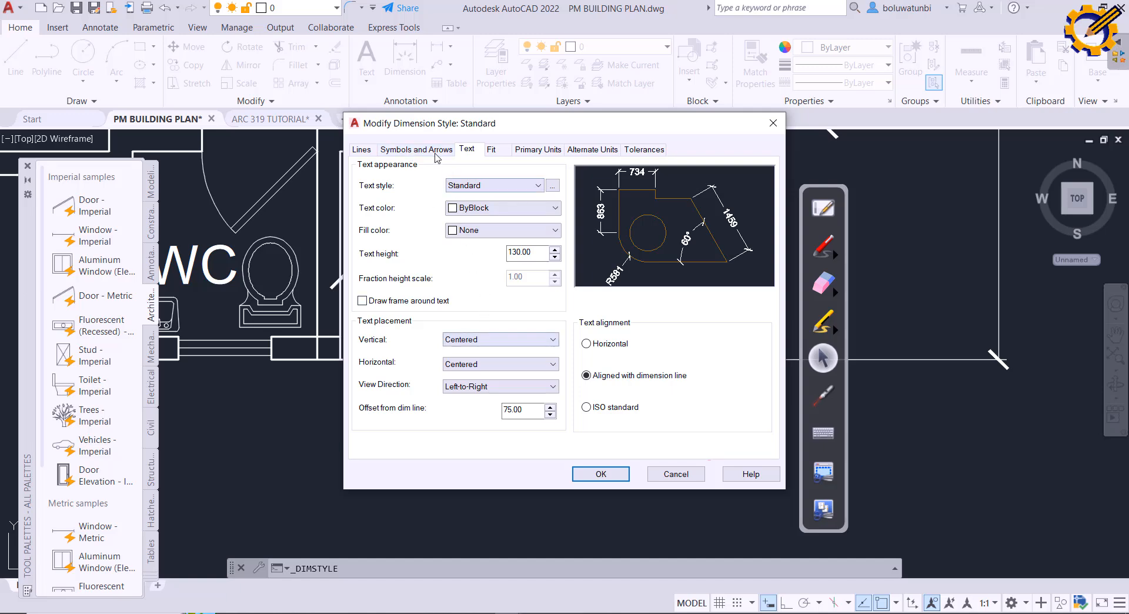
left_click(435, 151)
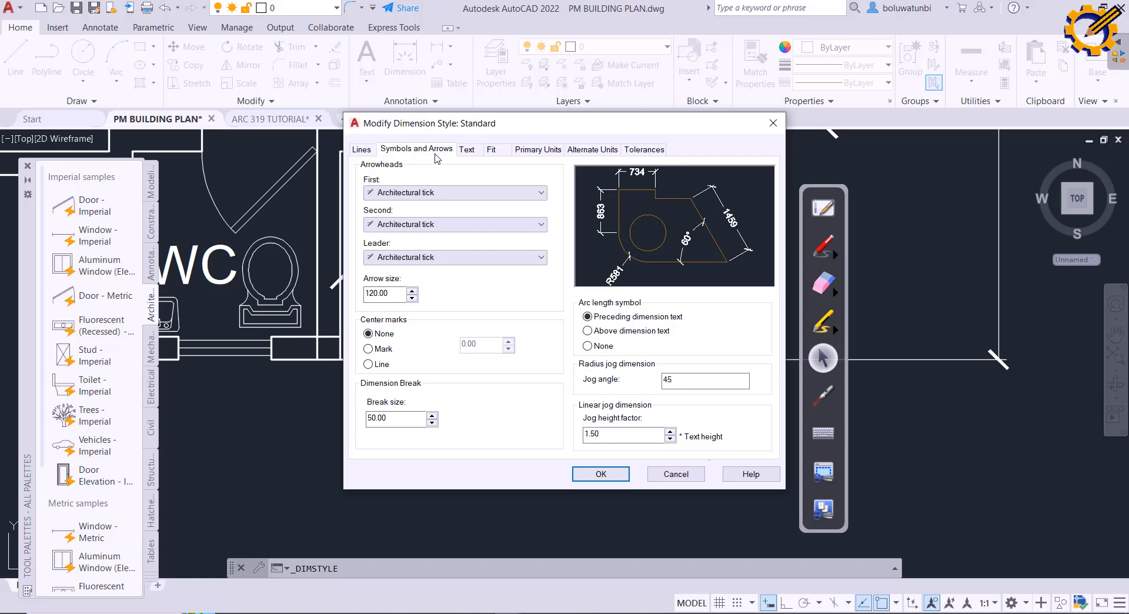
left_click(676, 474)
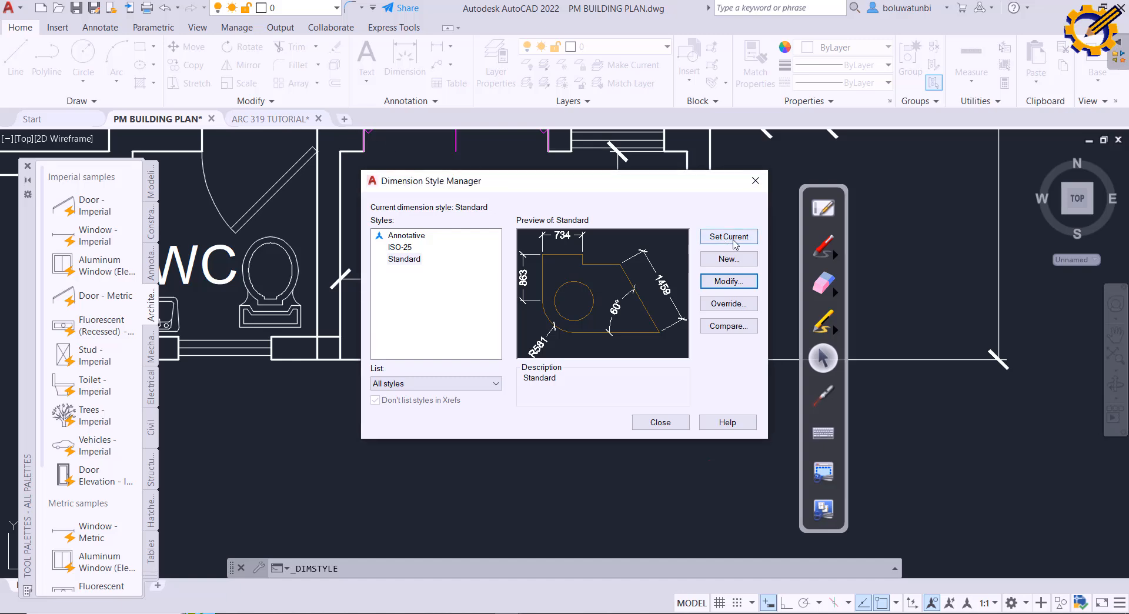
left_click(756, 181)
Step: In the ARC 319 TUTORIAL drawing, set the Standard dimension style's text height to 130 and its offset from the dimension line to 75
left_click(294, 119)
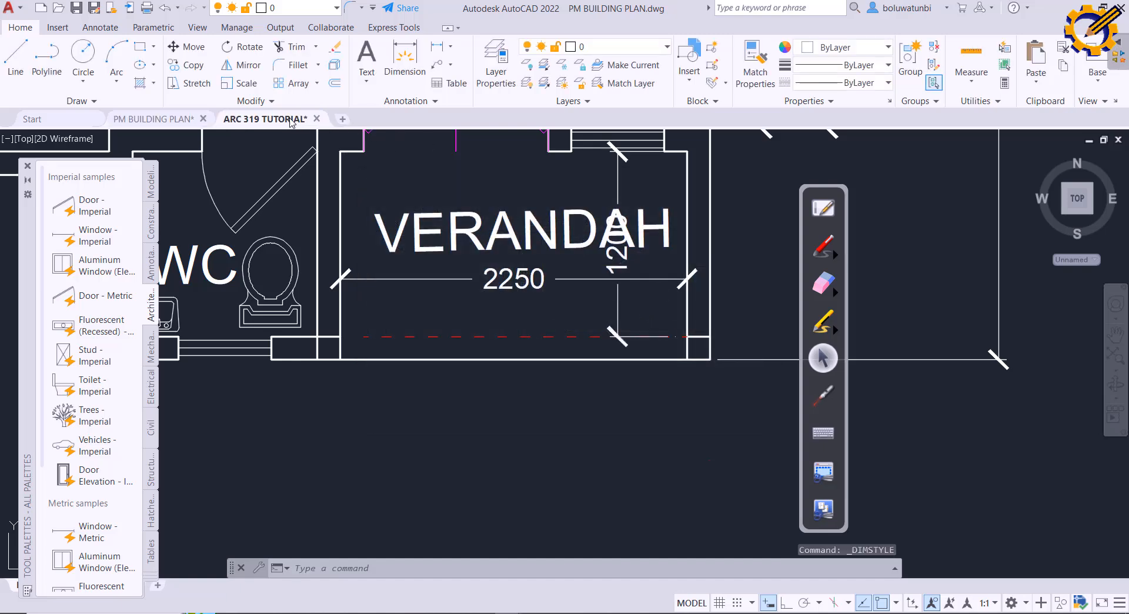
left_click(428, 101)
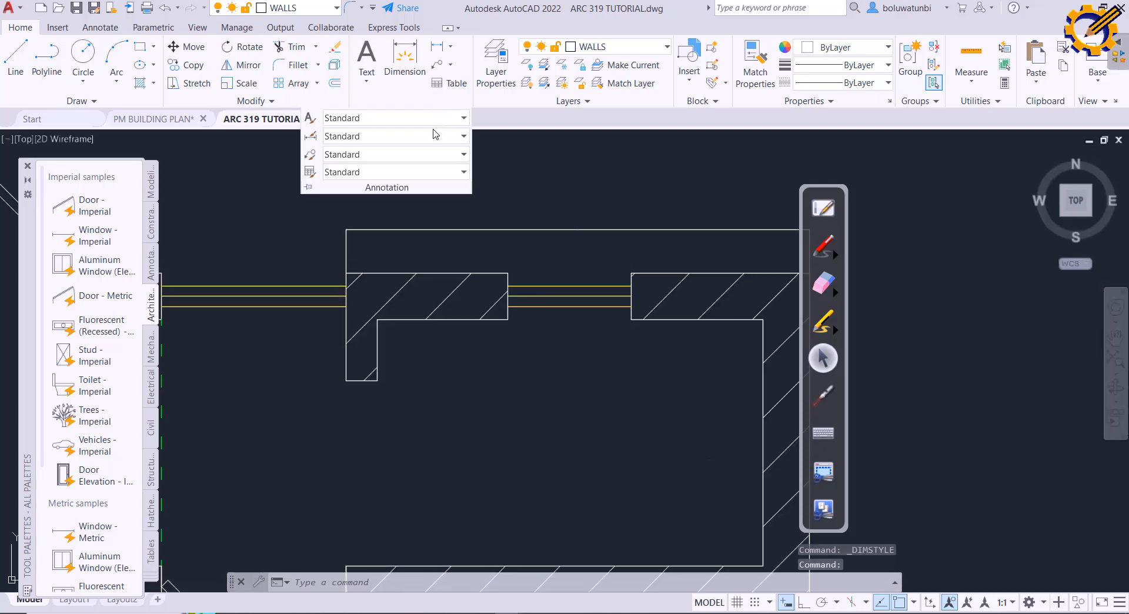
left_click(462, 136)
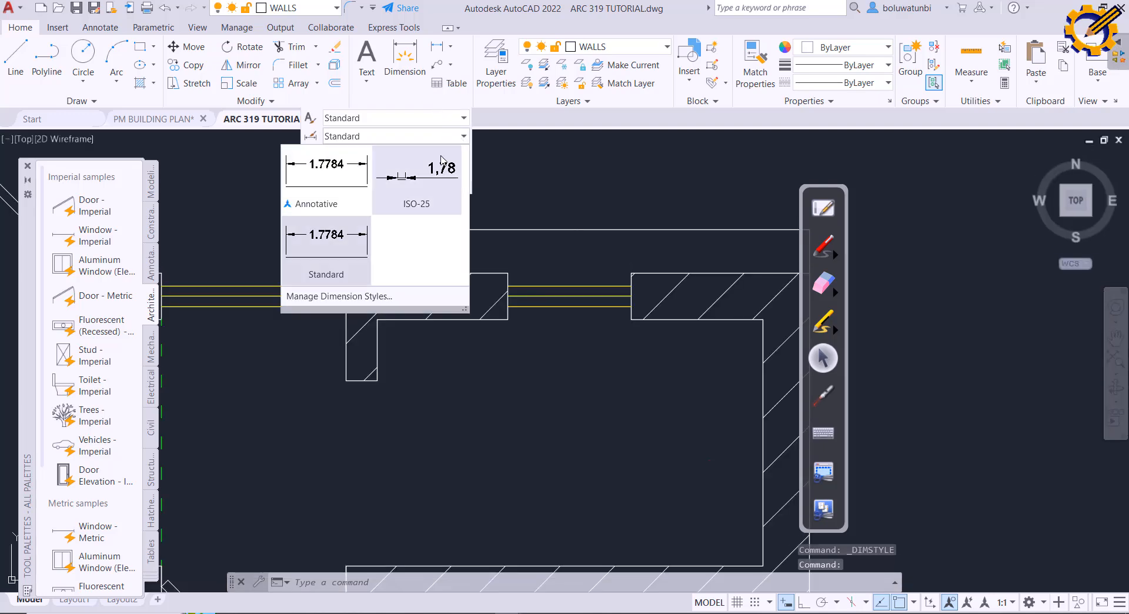
left_click(382, 292)
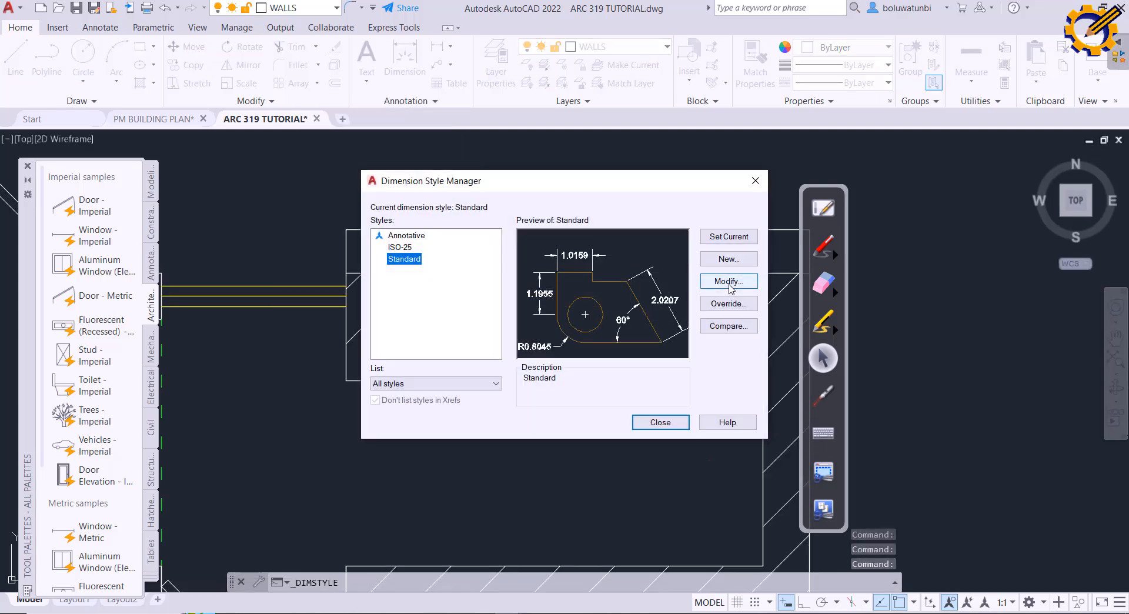
left_click(729, 281)
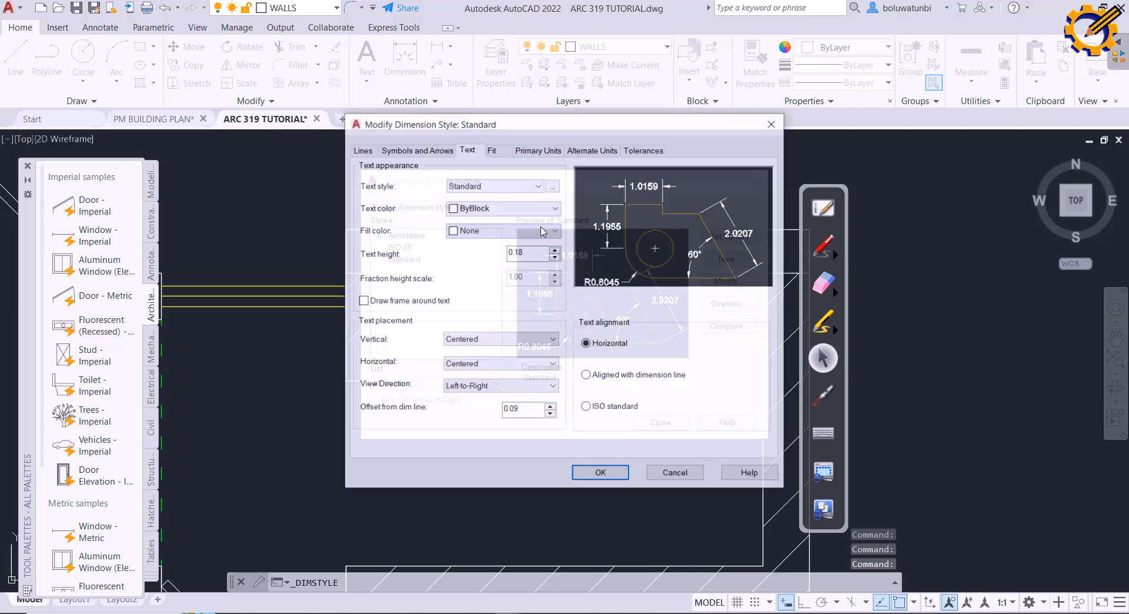
left_click(528, 251)
double_click(528, 251)
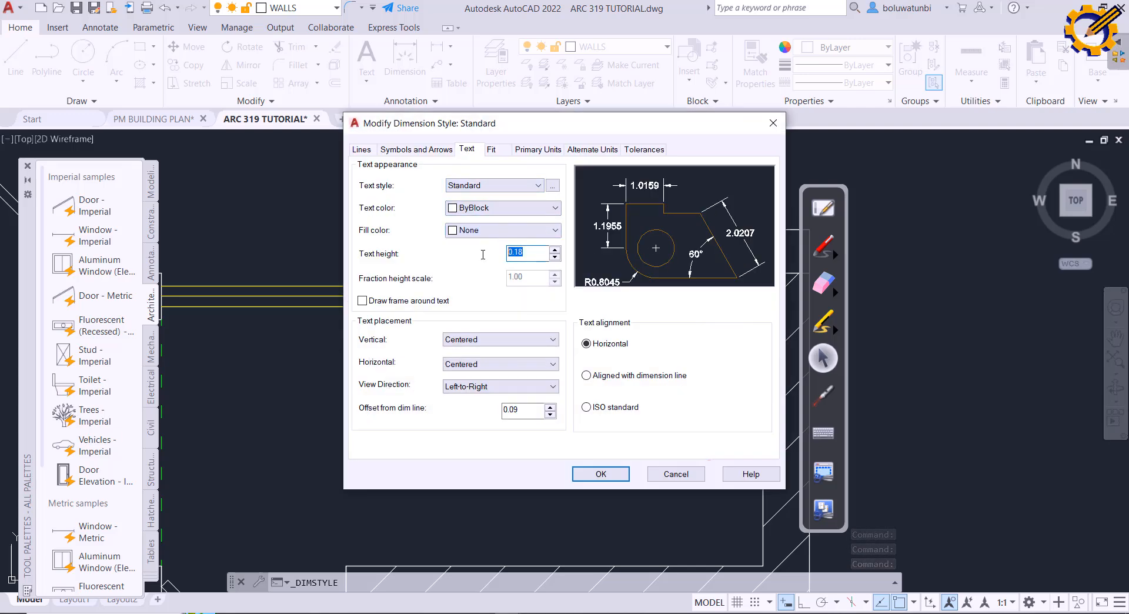
type("130")
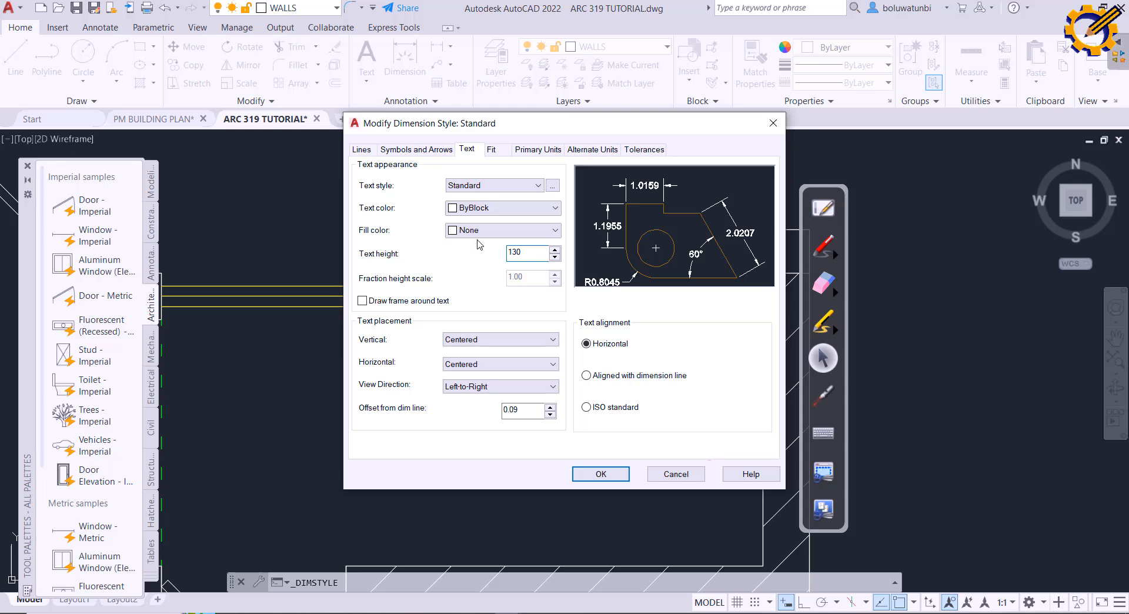
left_click_drag(522, 410, 491, 415)
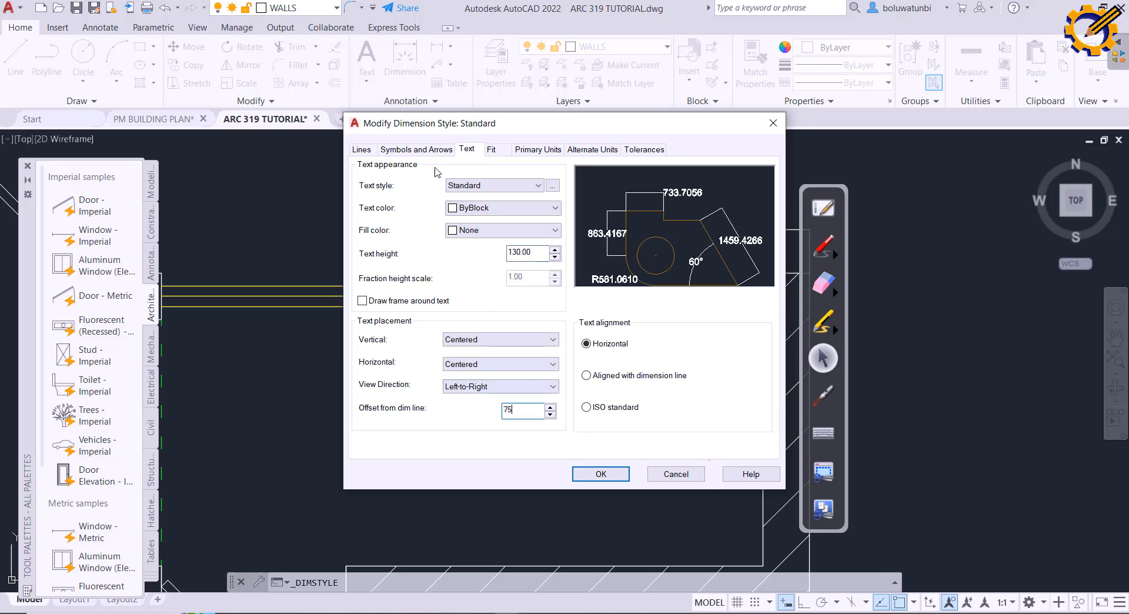
Step: Set the Standard dimension style's arrow size to 100 and its dimension break size to 50
left_click(433, 150)
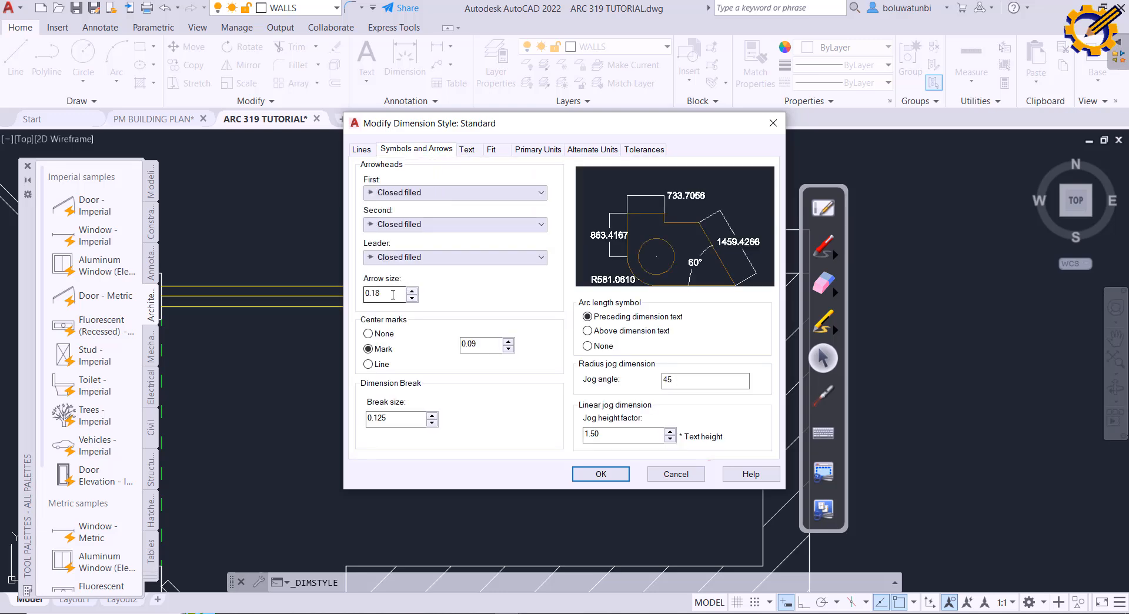
left_click_drag(393, 294, 368, 287)
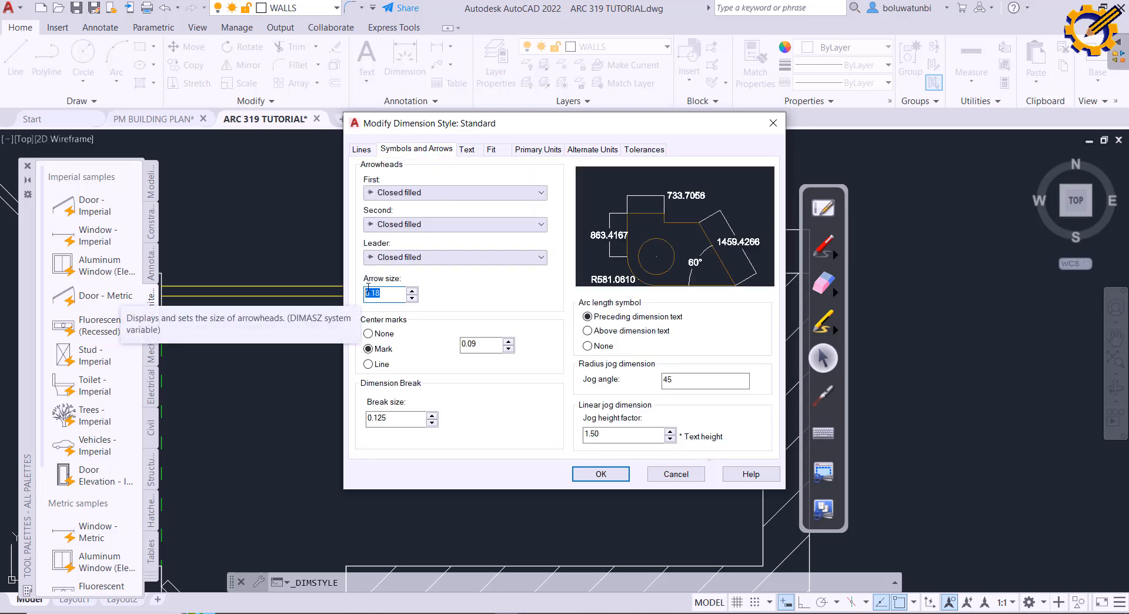
type("100")
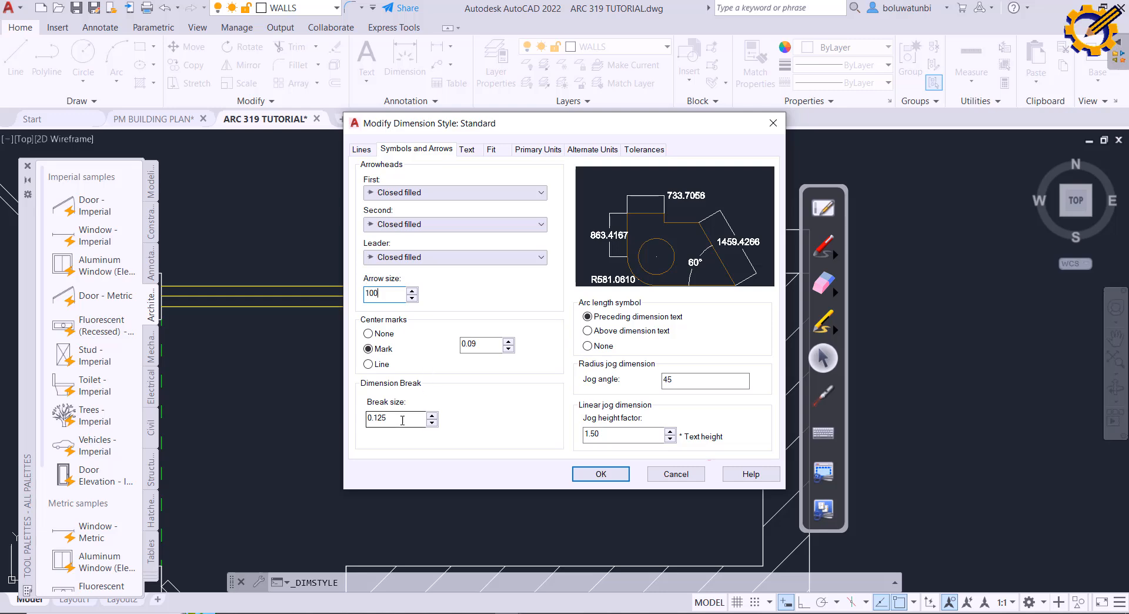
left_click_drag(393, 418, 371, 403)
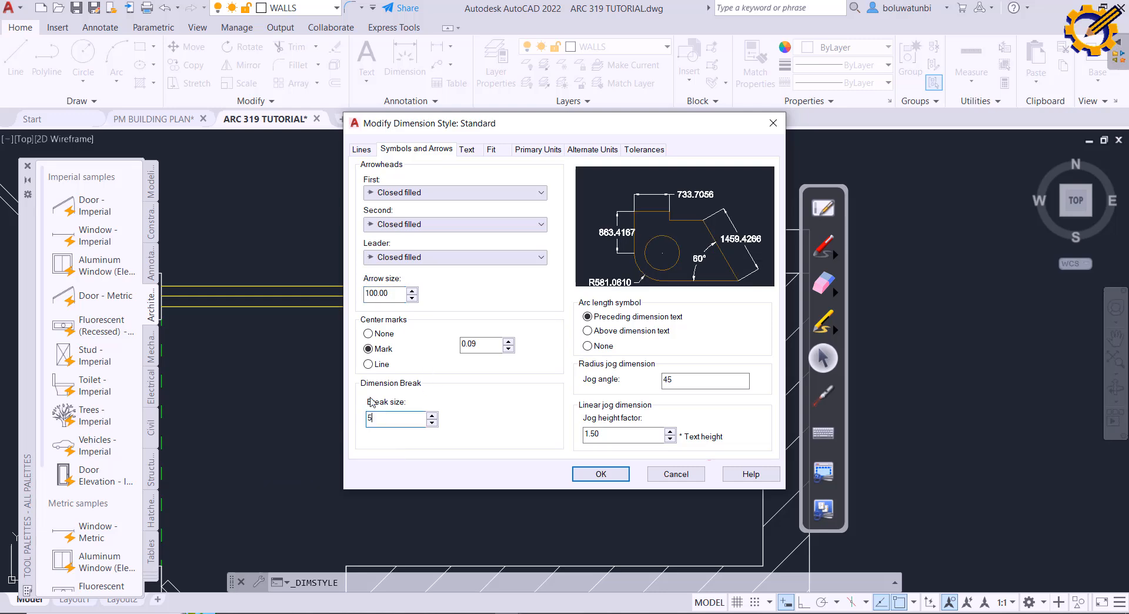
Step: Change the style's first, second and leader arrowheads to Architectural tick and apply the modified Standard dimension style
left_click(541, 194)
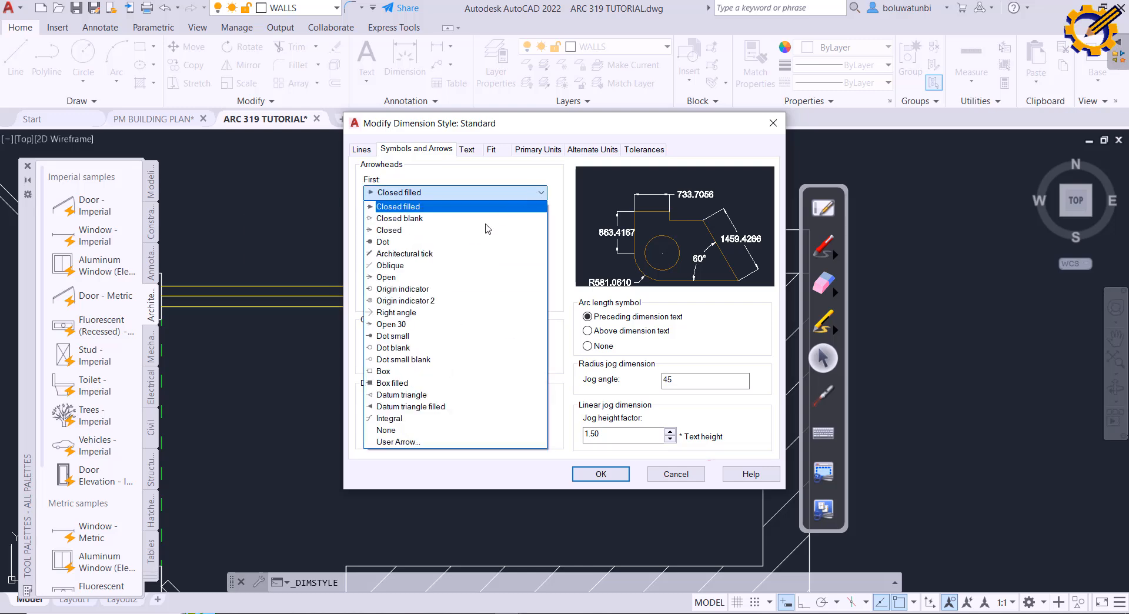
left_click(433, 254)
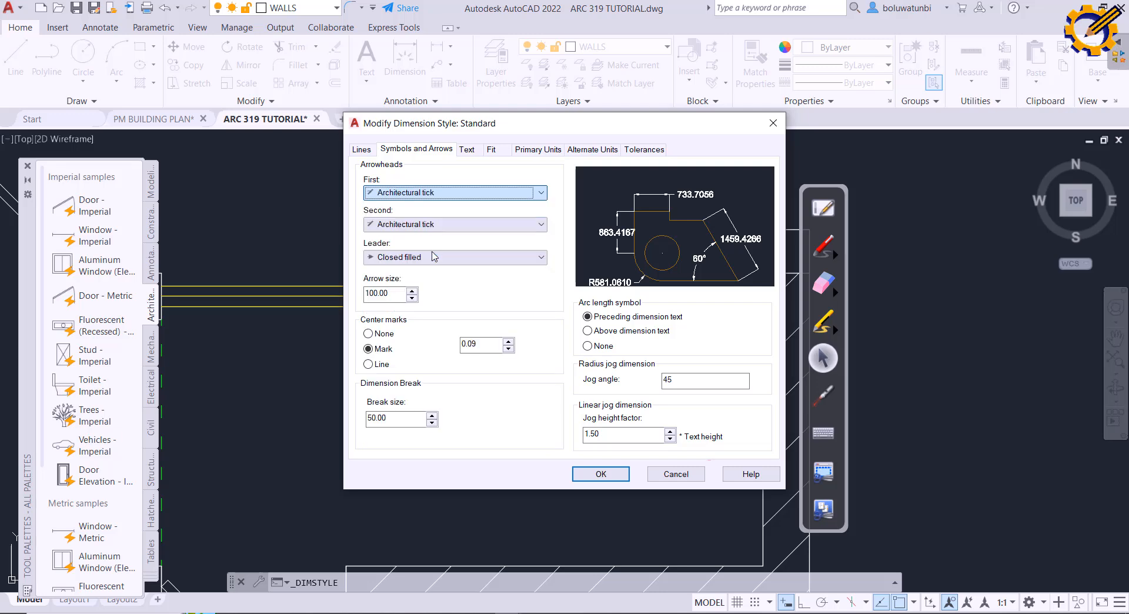
left_click(541, 259)
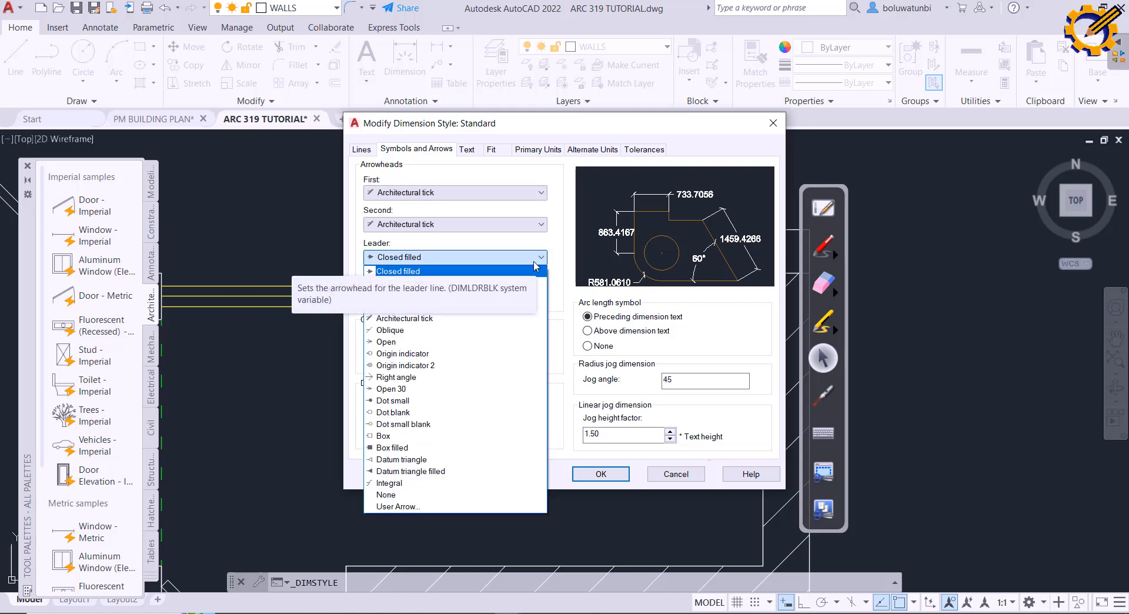
left_click(438, 320)
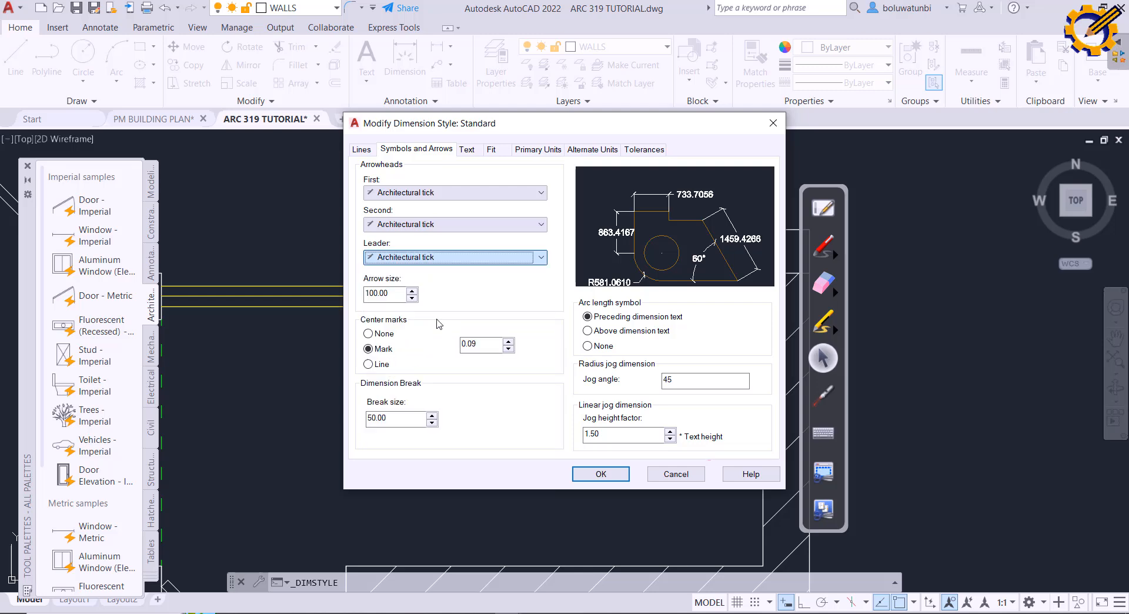
left_click(600, 474)
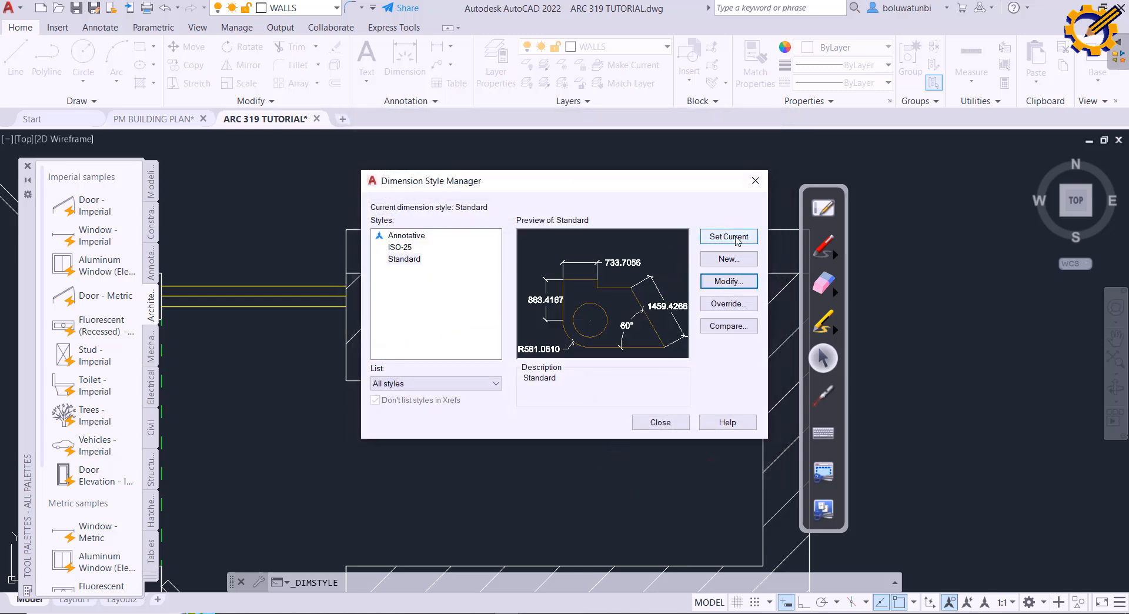
left_click(667, 421)
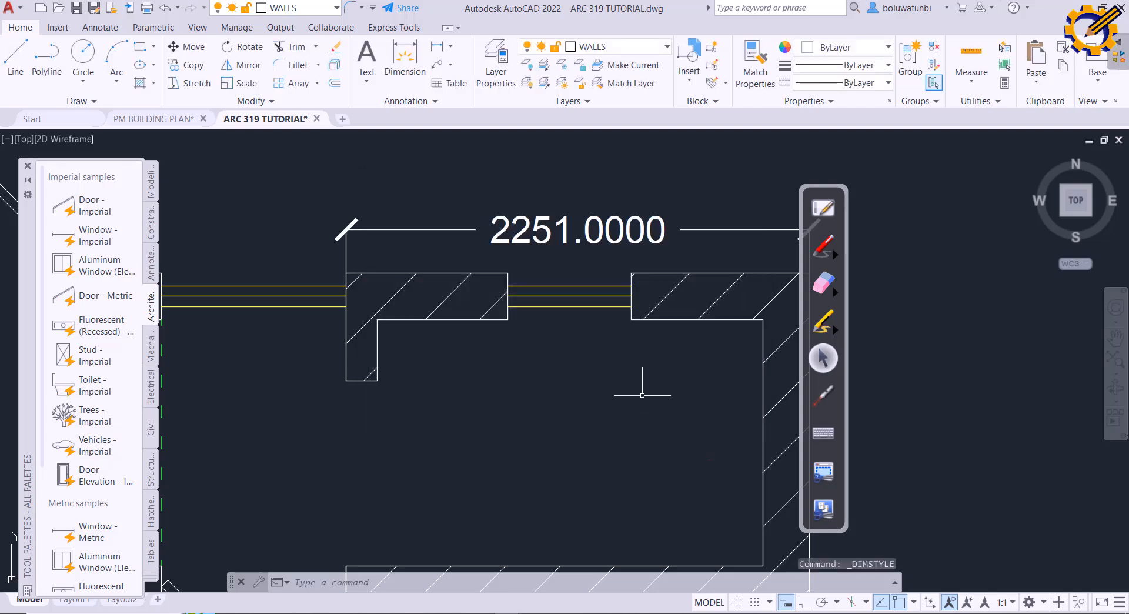
scroll(617, 365, "down", 6)
middle_click_drag(617, 364, 603, 303)
scroll(603, 304, "up", 4)
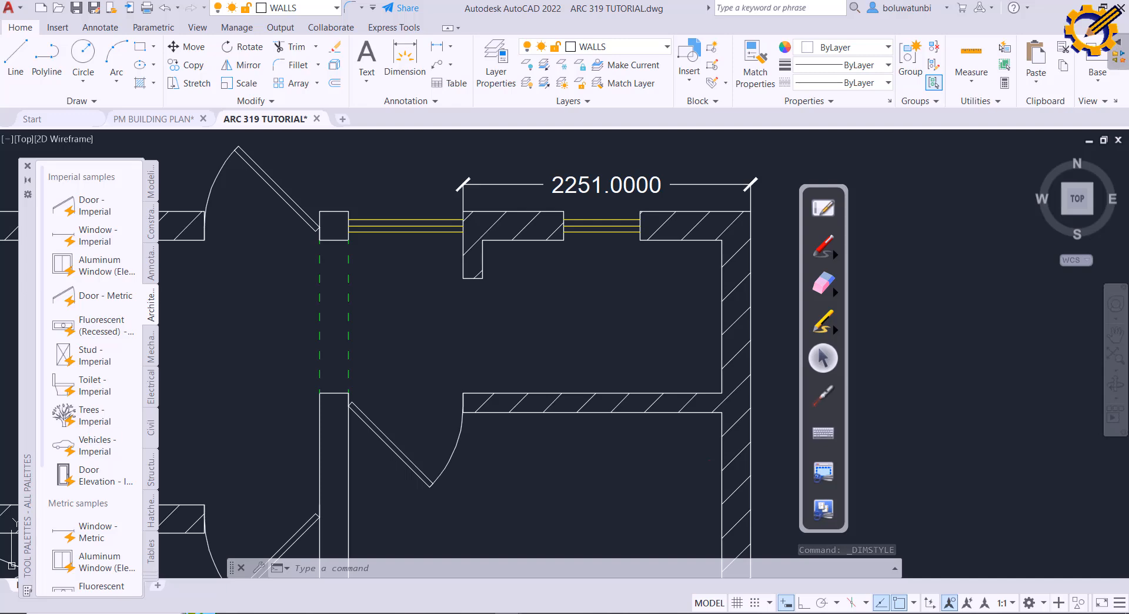
scroll(576, 285, "down", 2)
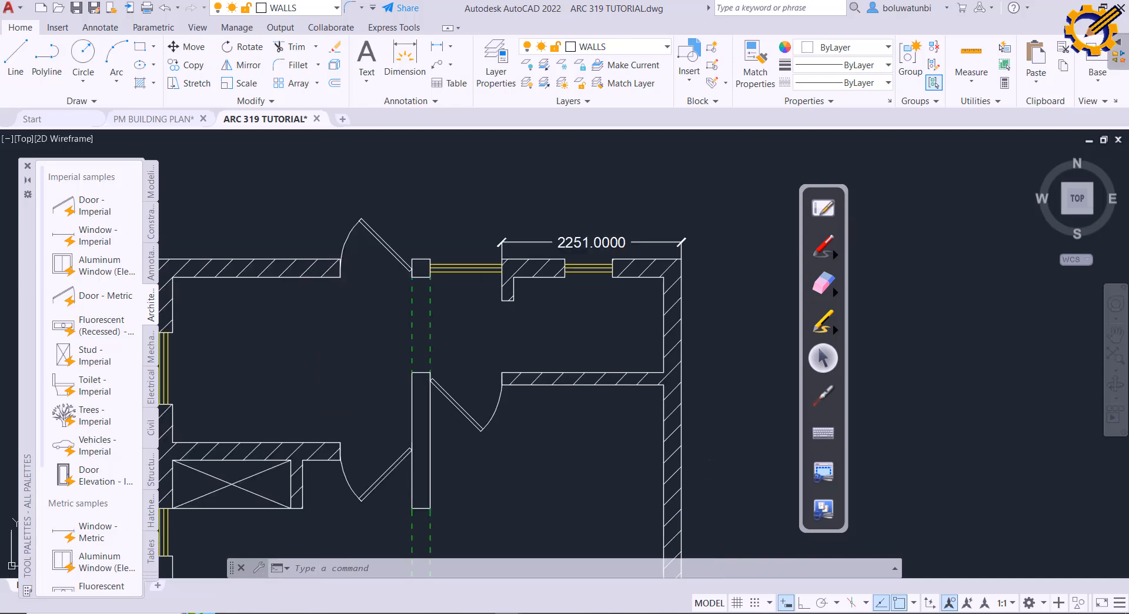
middle_click_drag(577, 297, 620, 308)
scroll(577, 274, "down", 2)
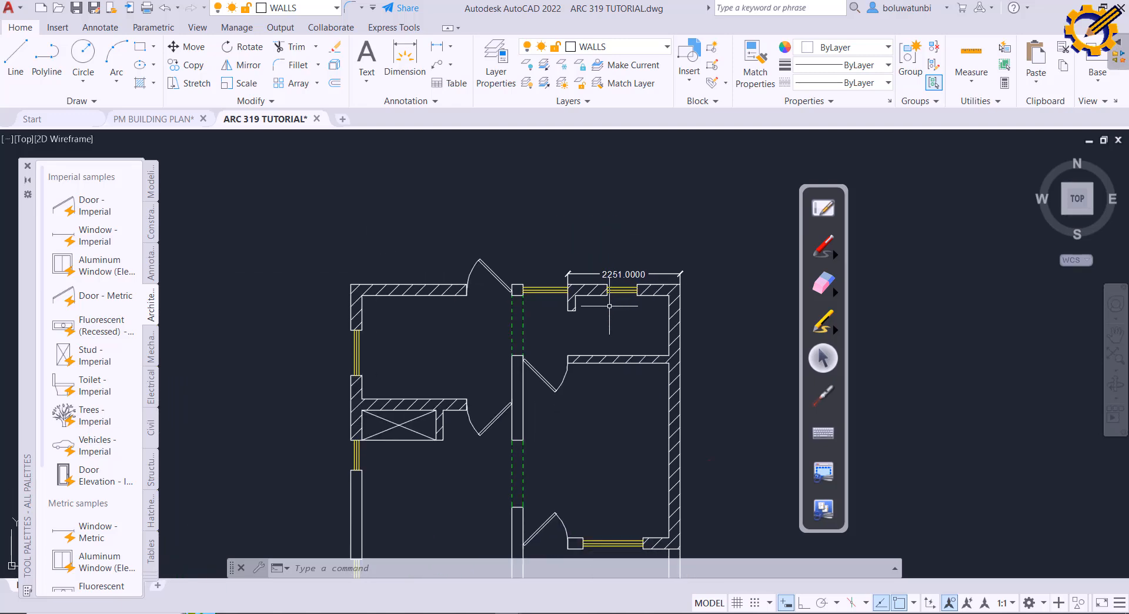
left_click(439, 51)
scroll(526, 250, "up", 2)
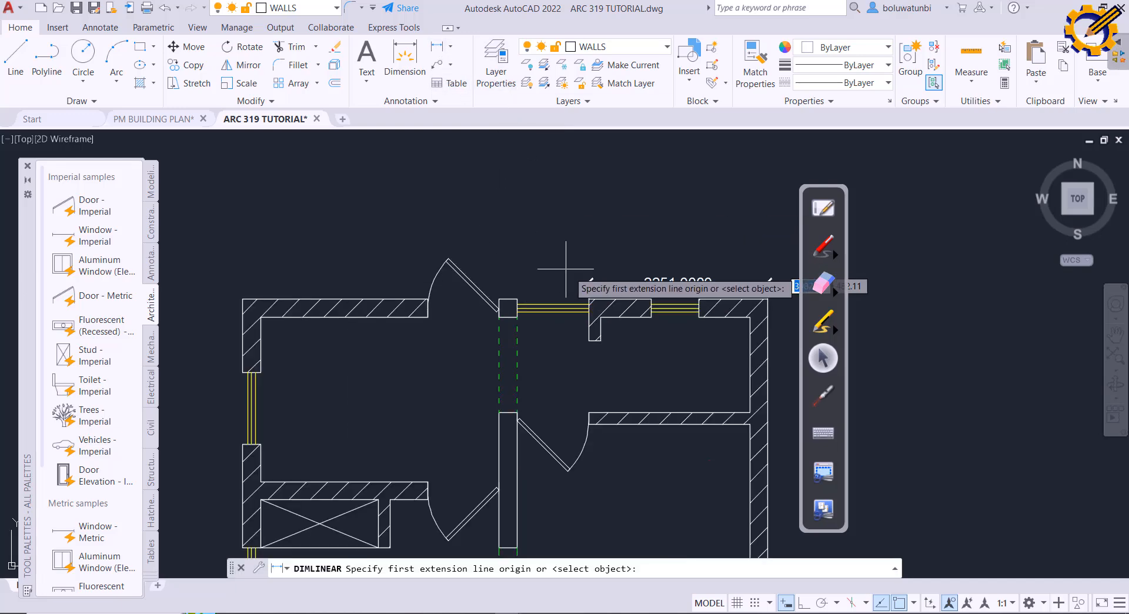
left_click(589, 299)
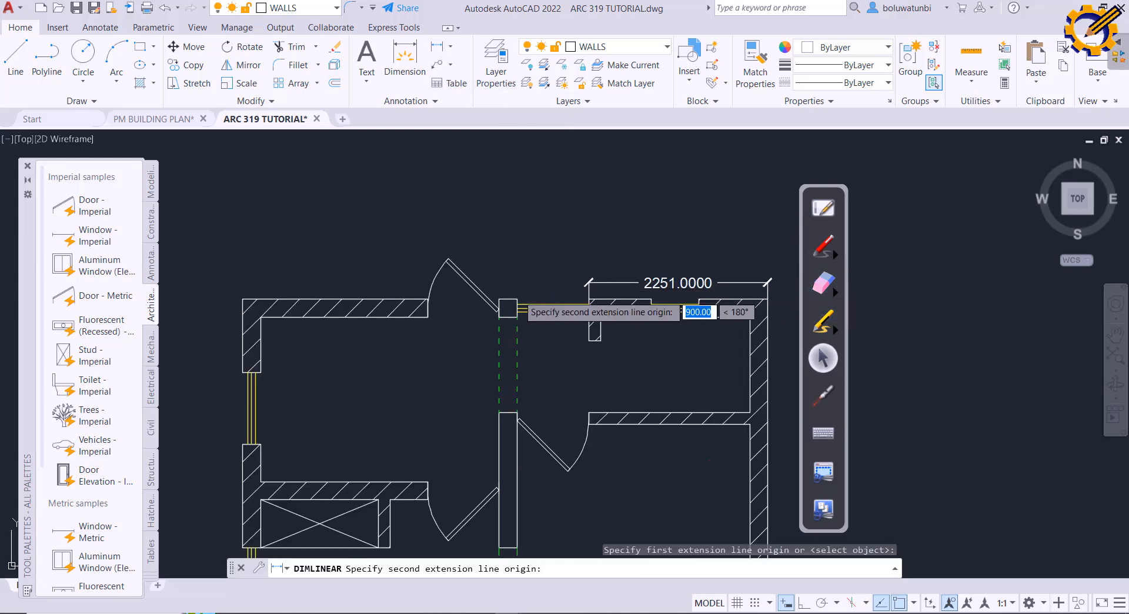
left_click(517, 301)
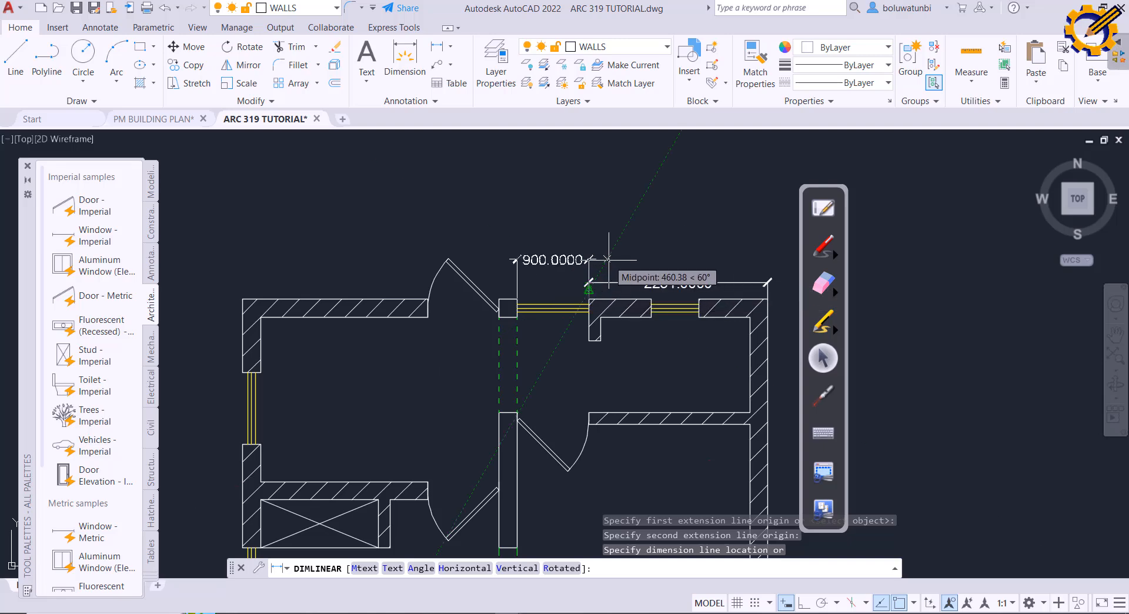
key("Escape")
Step: Set the Standard dimension style's linear dimension precision to 0 in its primary units
left_click(441, 103)
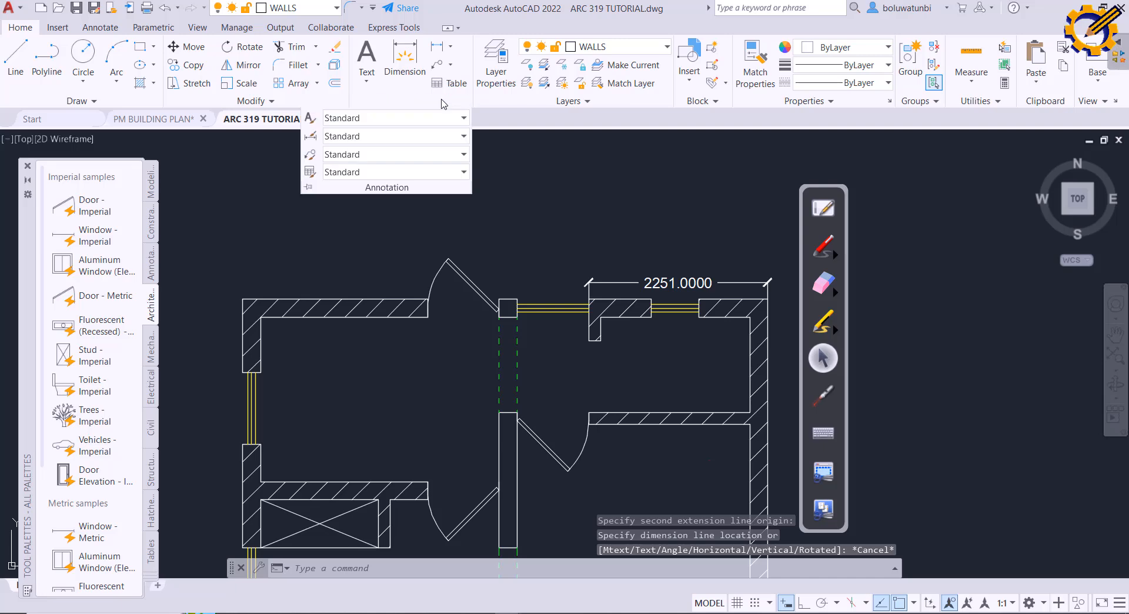
left_click(463, 136)
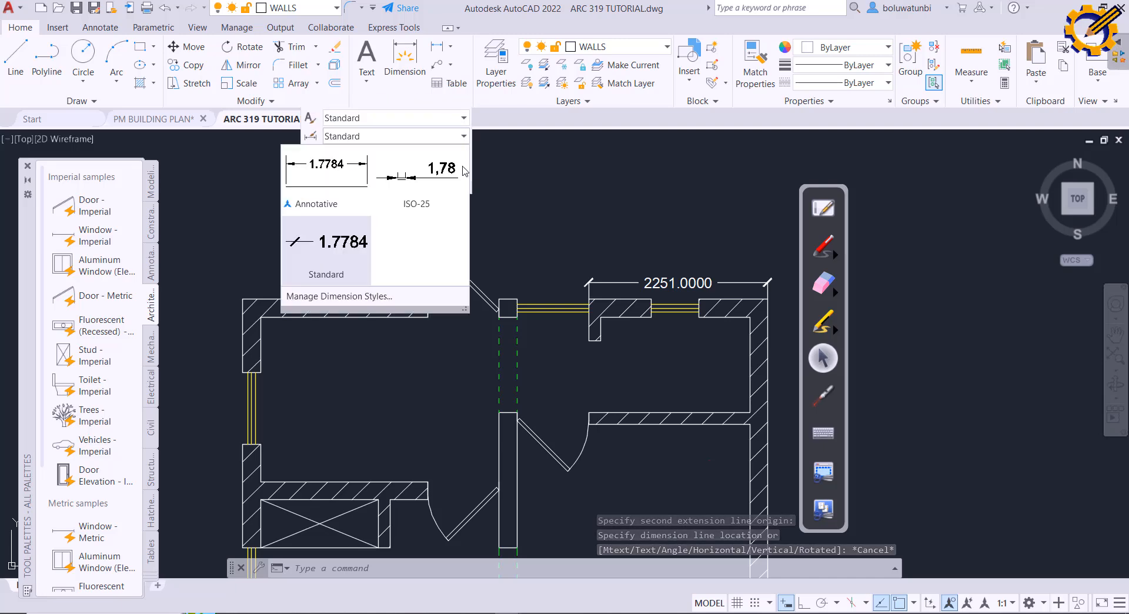
left_click(393, 295)
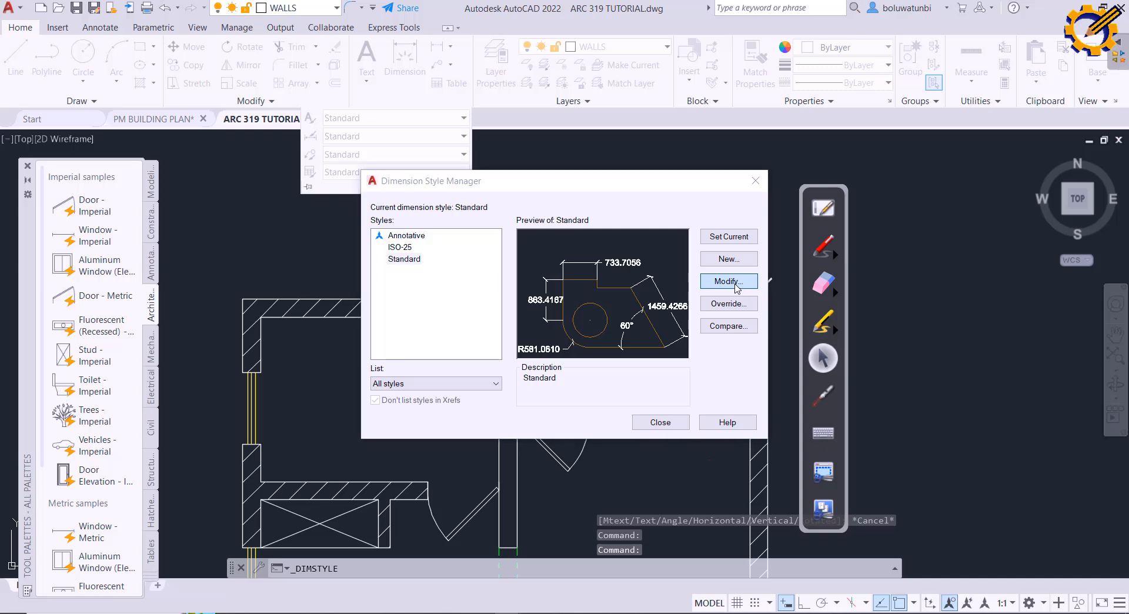
left_click(738, 286)
left_click(500, 155)
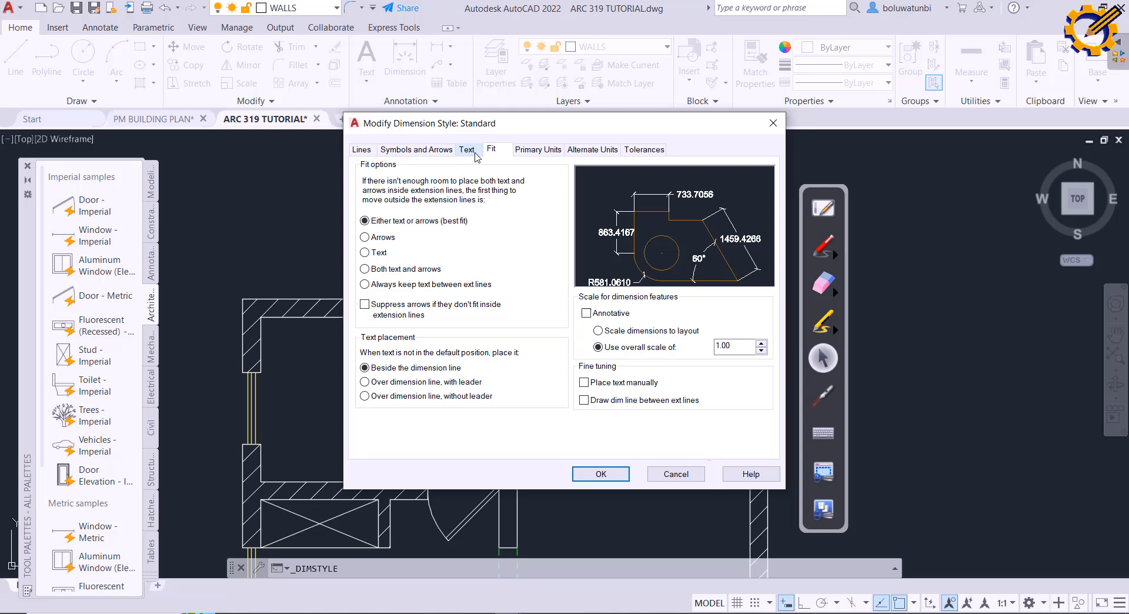
left_click(536, 149)
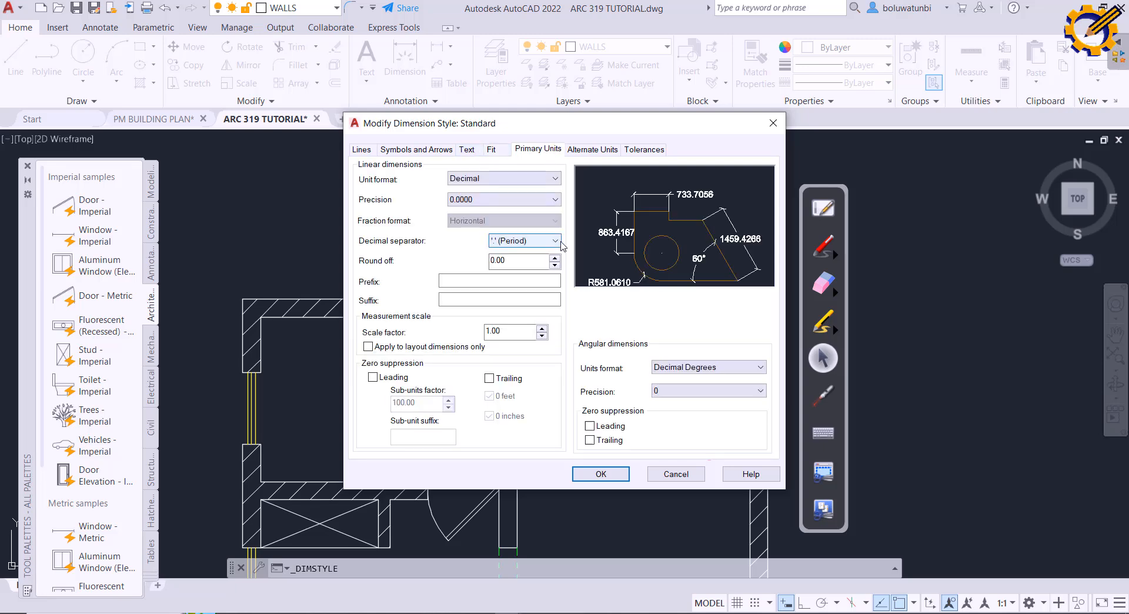
left_click(555, 240)
left_click(559, 246)
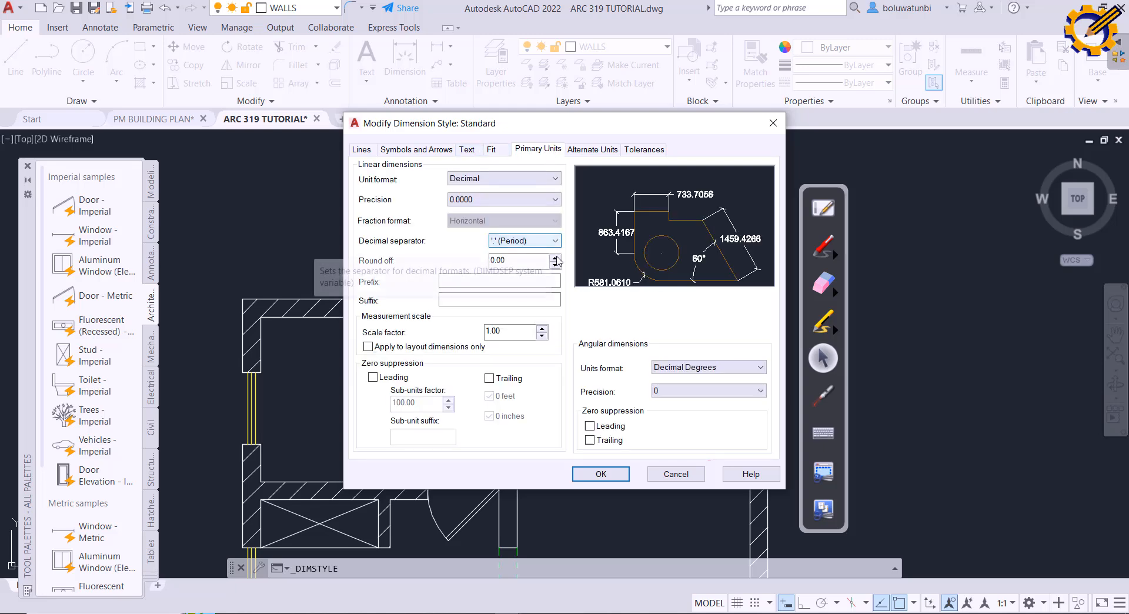
left_click(553, 200)
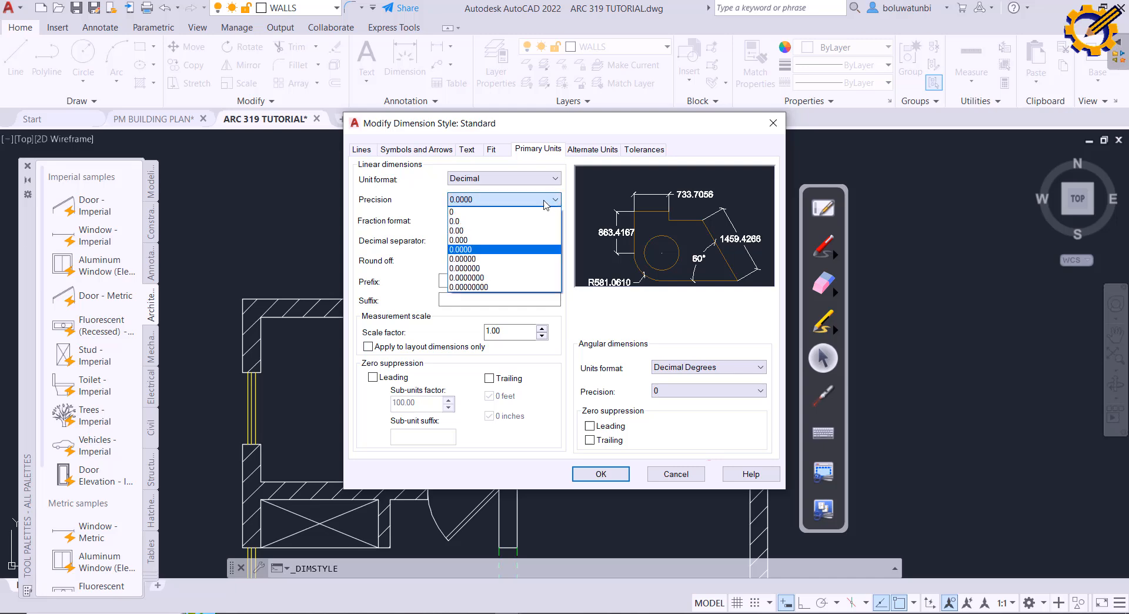
left_click(538, 213)
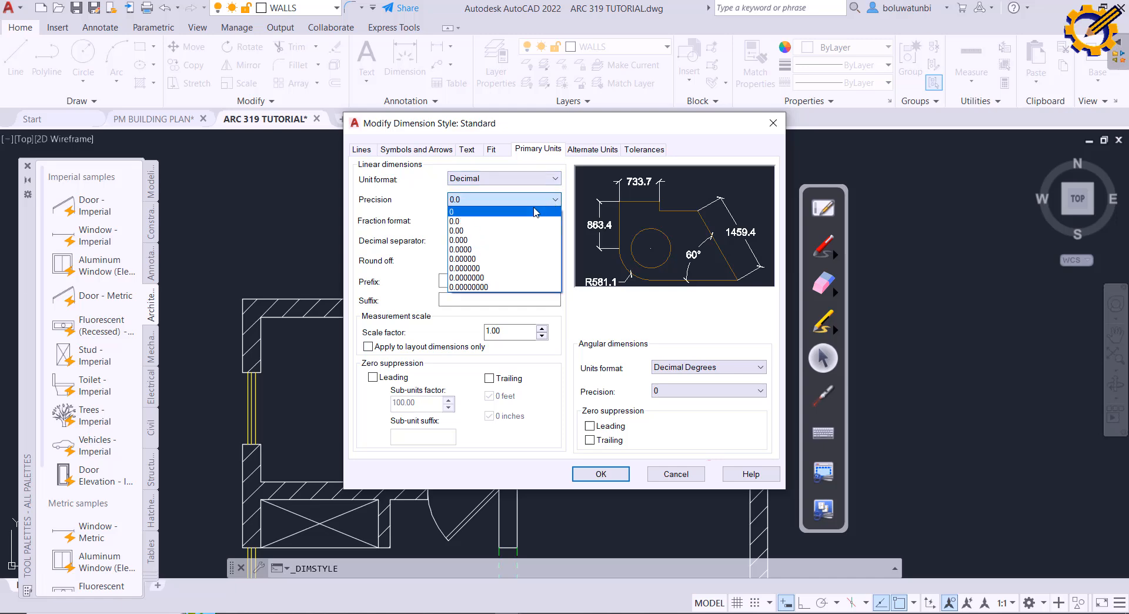
left_click(530, 212)
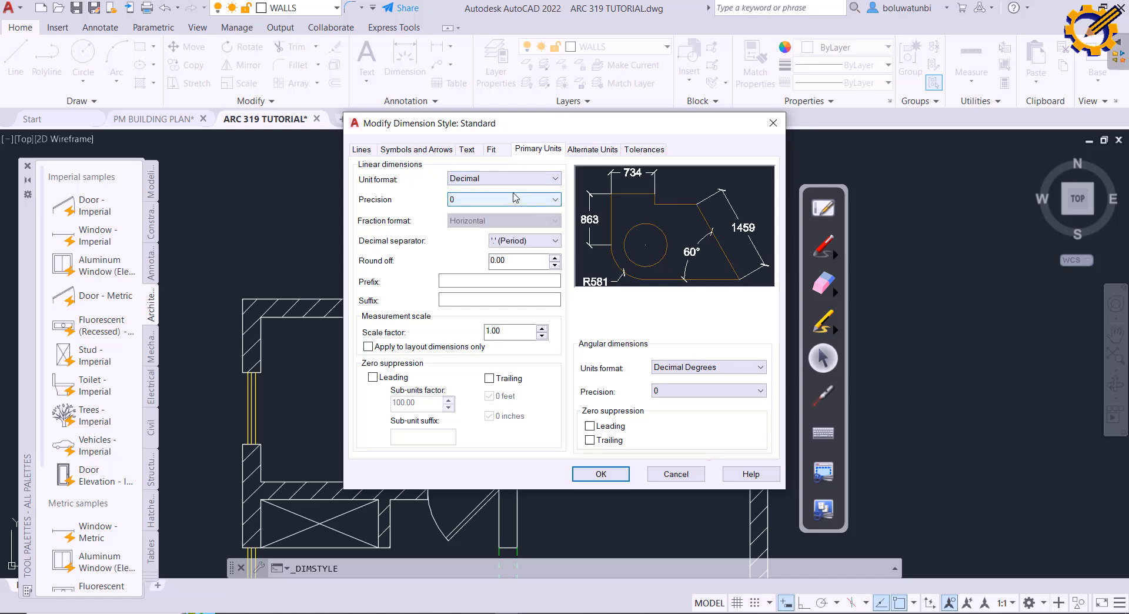
Step: Apply the modified Standard dimension style and make it the current one
left_click(491, 151)
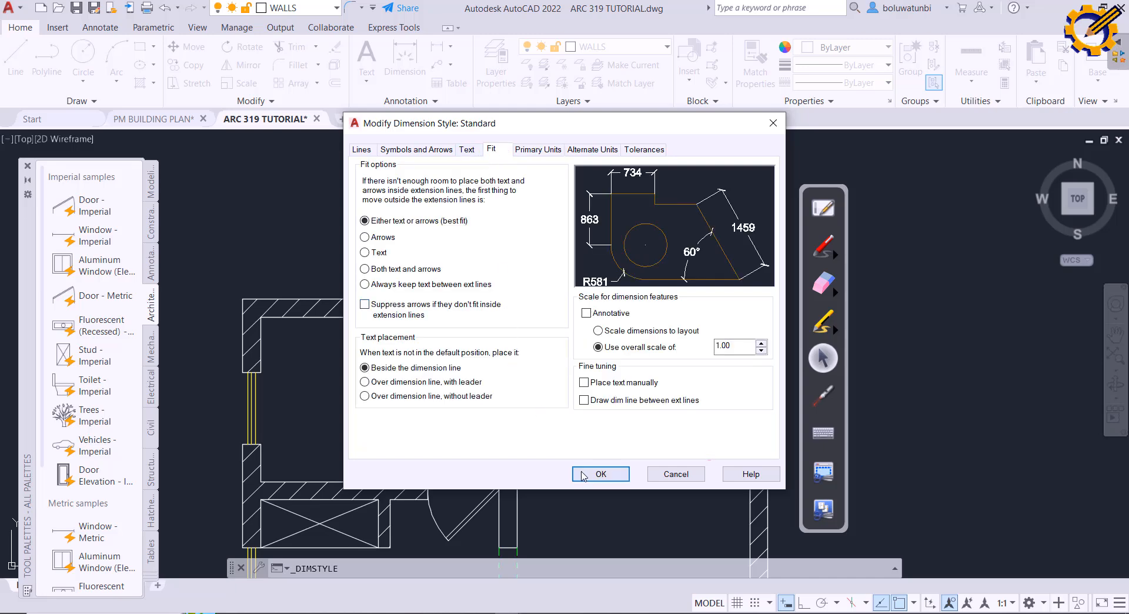
left_click(600, 474)
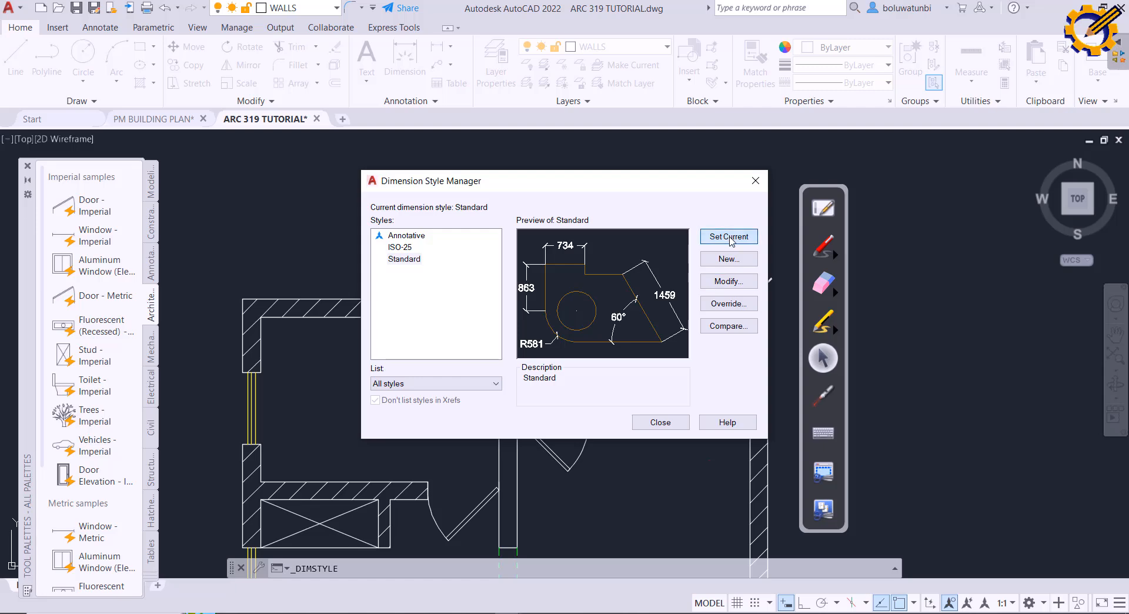
left_click(729, 237)
left_click(658, 422)
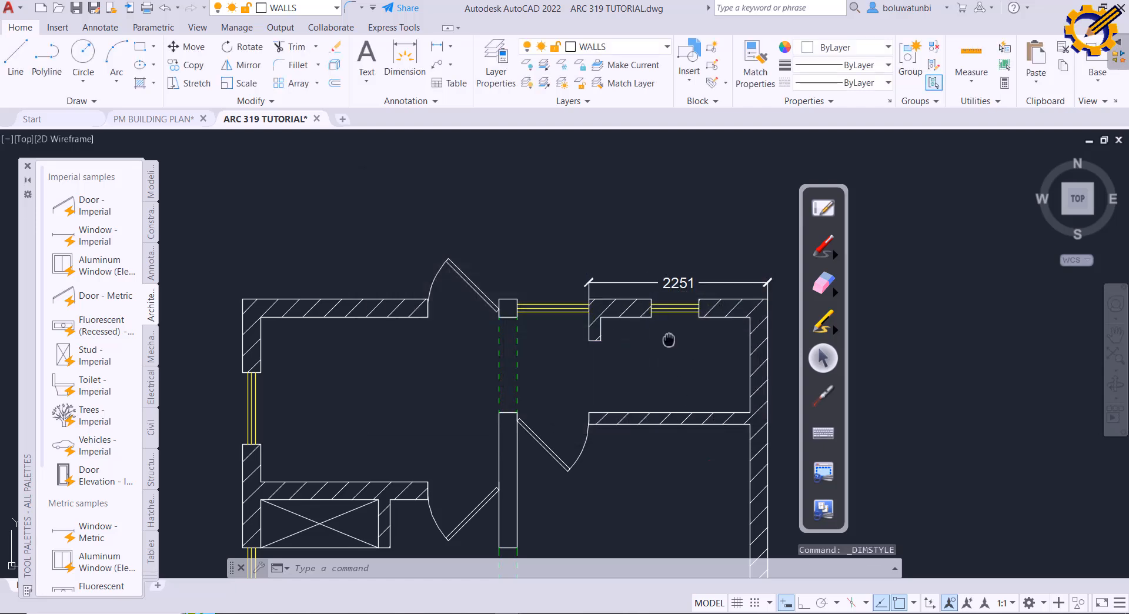
Step: Add a linear dimension across the window beside the short stub wall, in line with the existing dimension above the upper wall
scroll(669, 340, "down", 3)
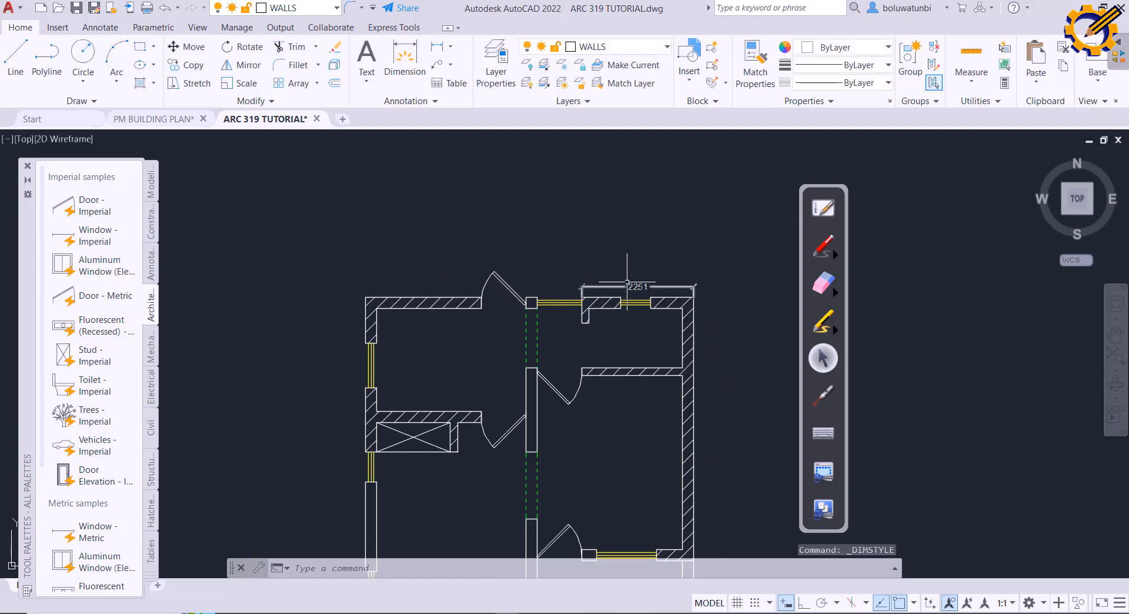
left_click(438, 47)
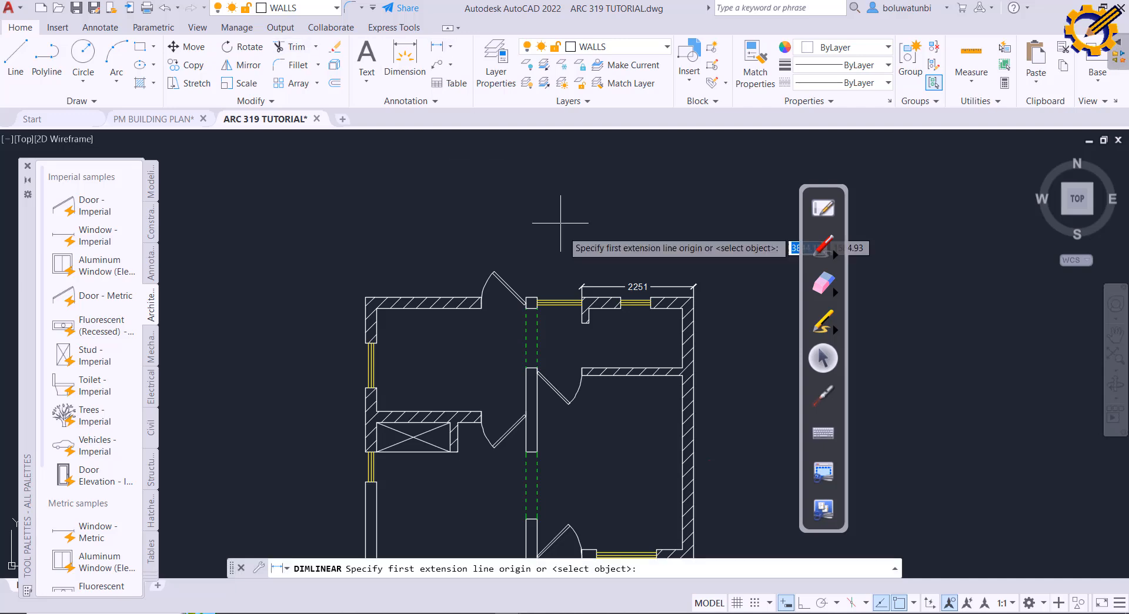
left_click(562, 291)
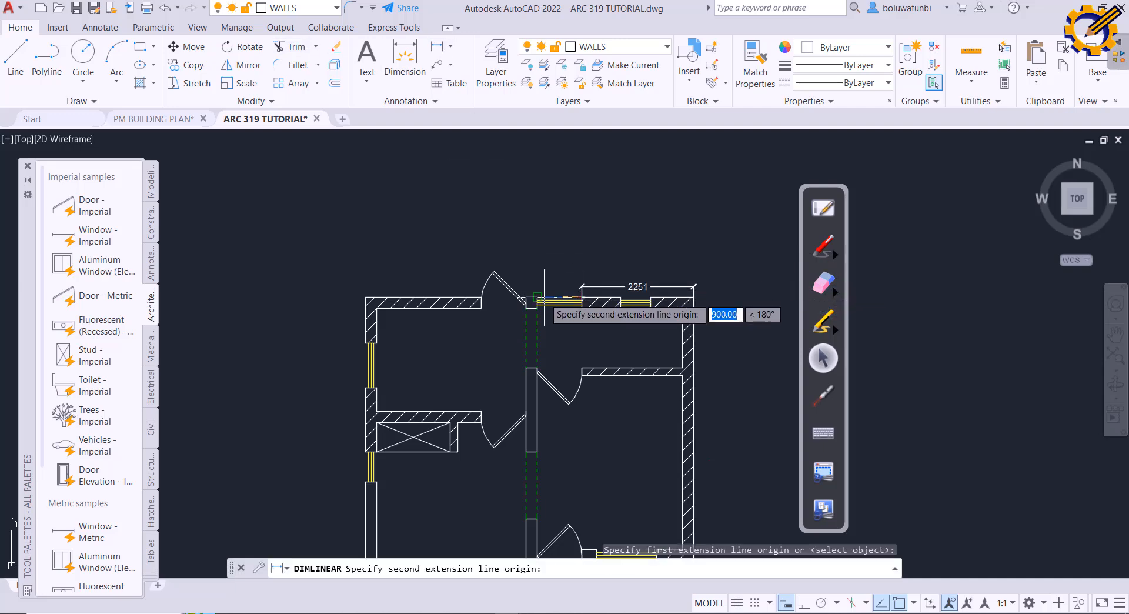
left_click(536, 297)
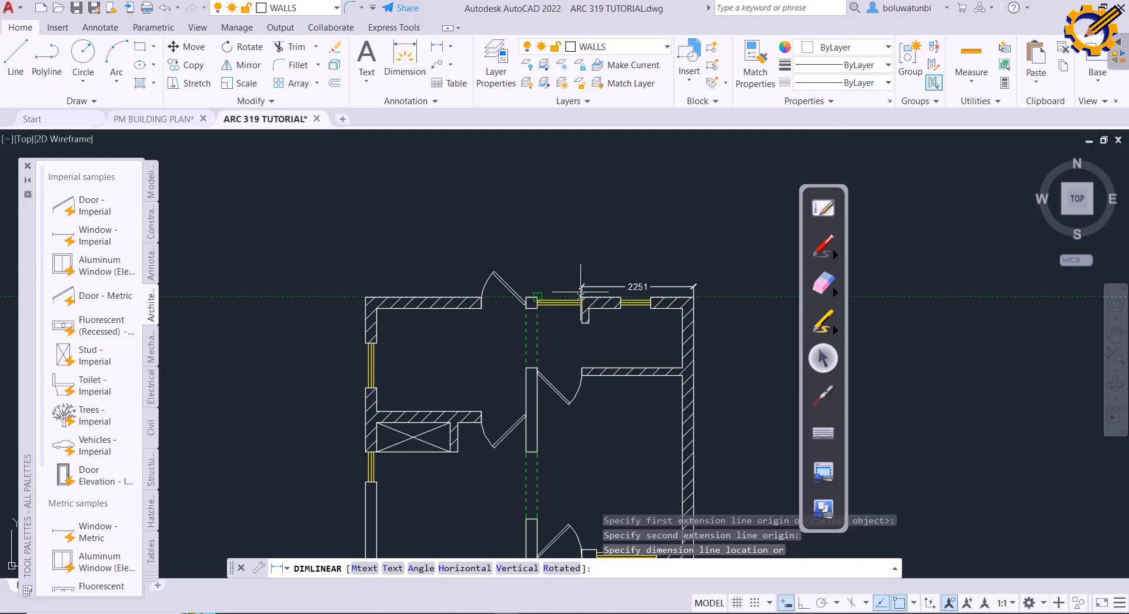
left_click(558, 287)
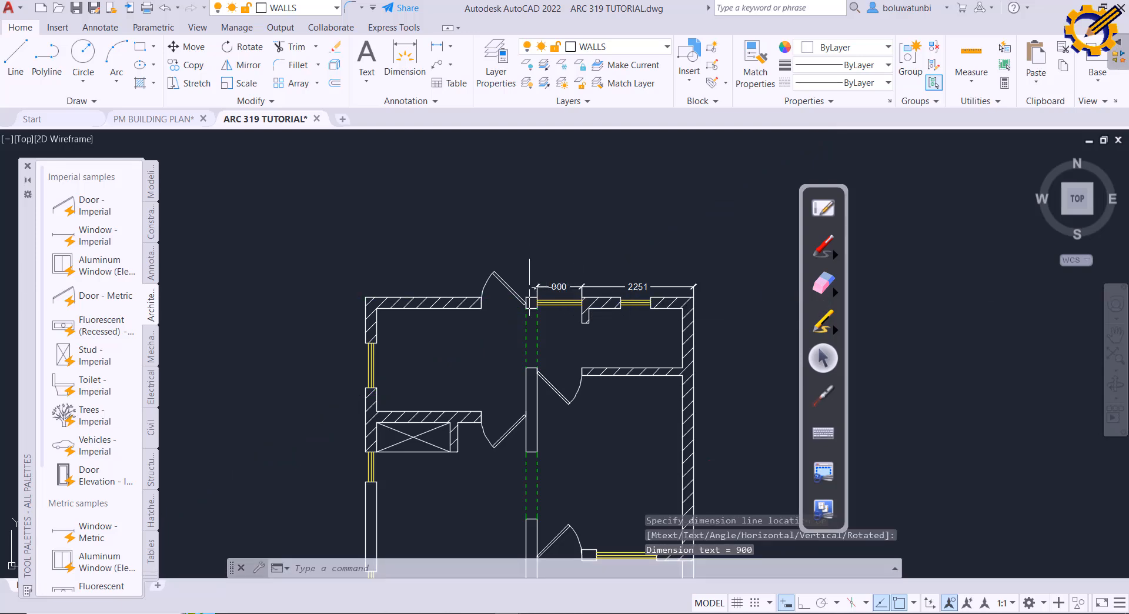
Step: Replace the two dimensions above the upper wall with a linear dimension across the right outer wall's thickness, placed above the plan
left_click(613, 286)
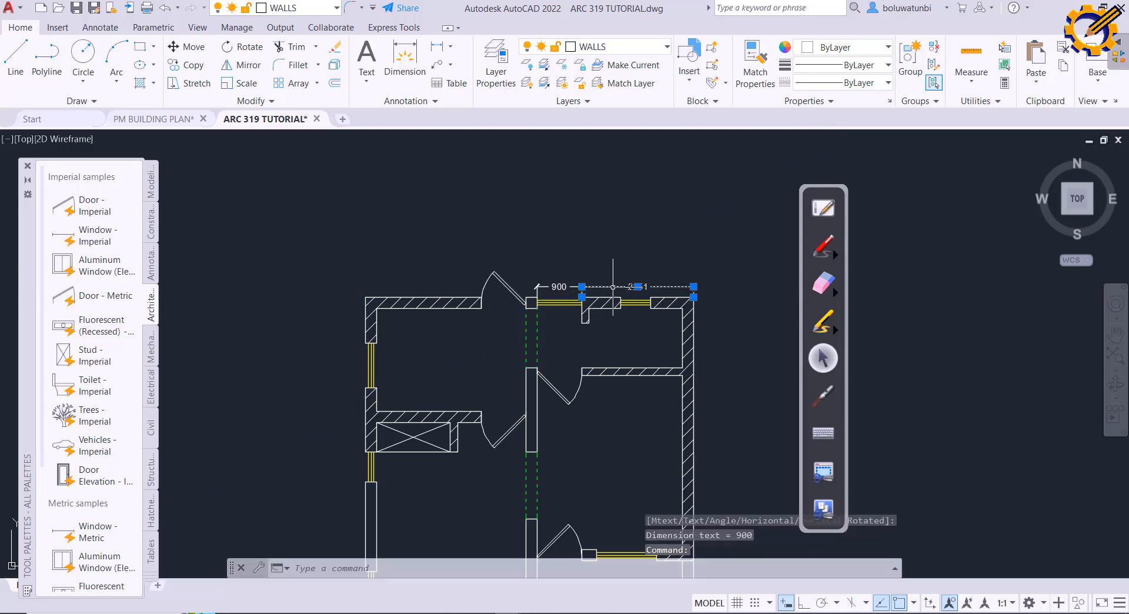
key("Delete")
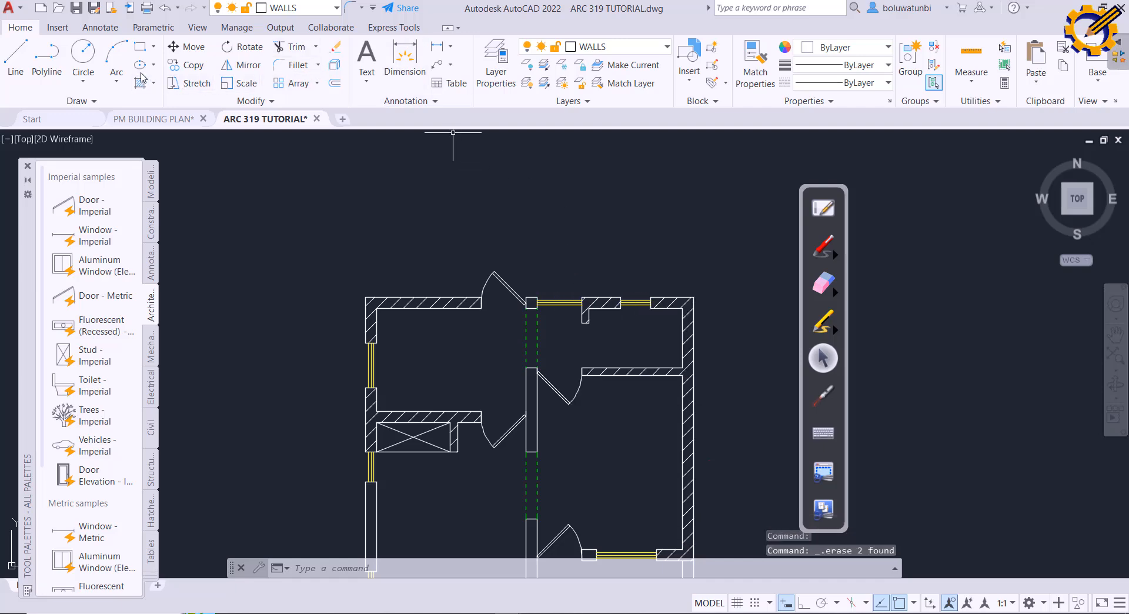
left_click(434, 48)
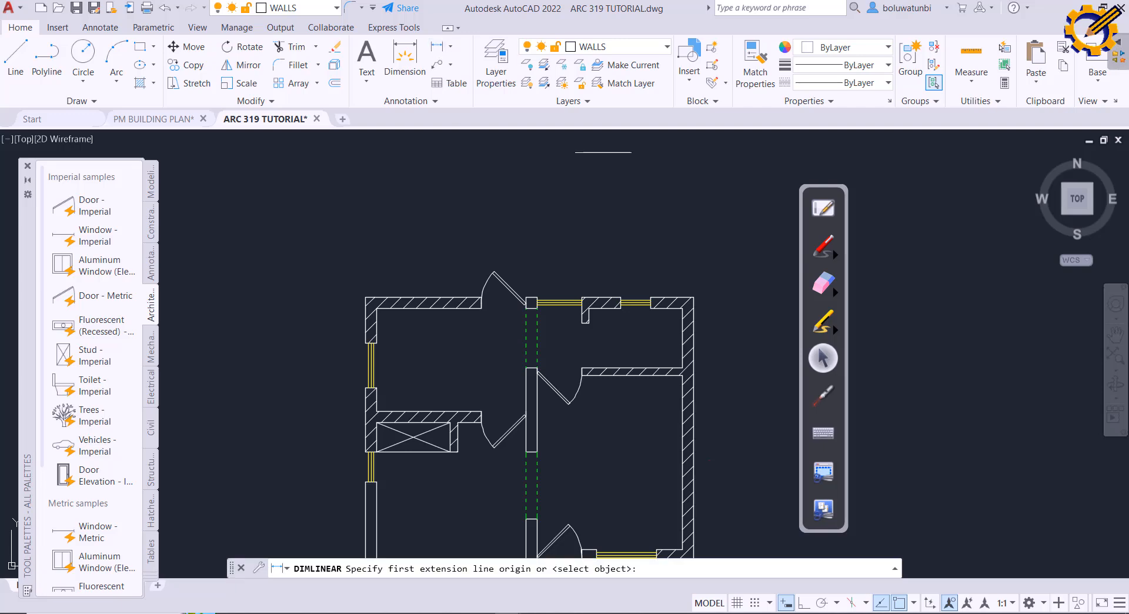
left_click(694, 296)
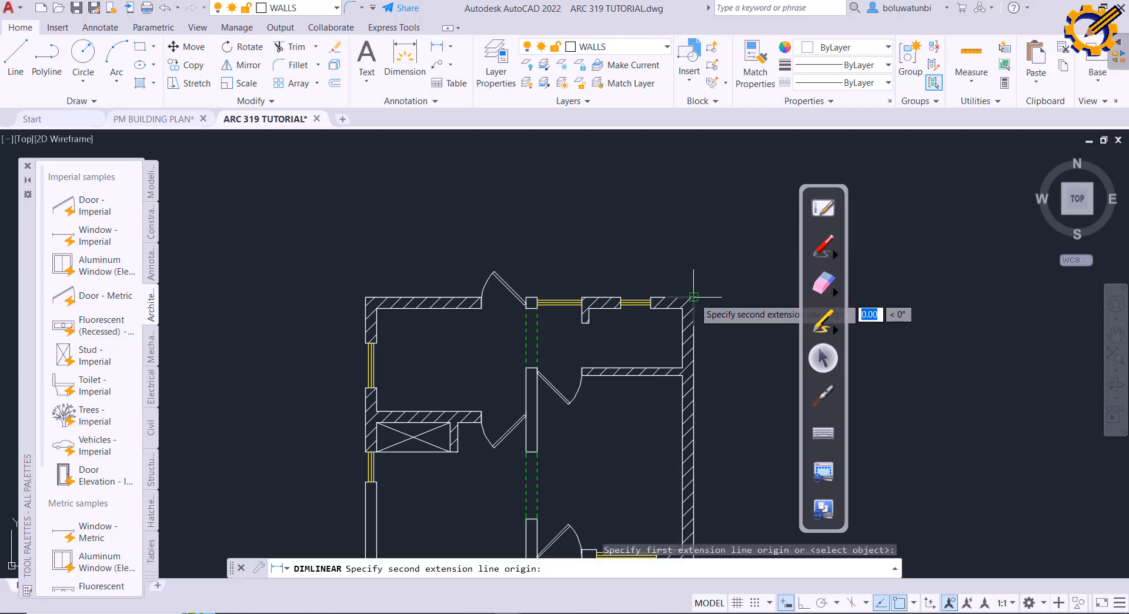
left_click(682, 306)
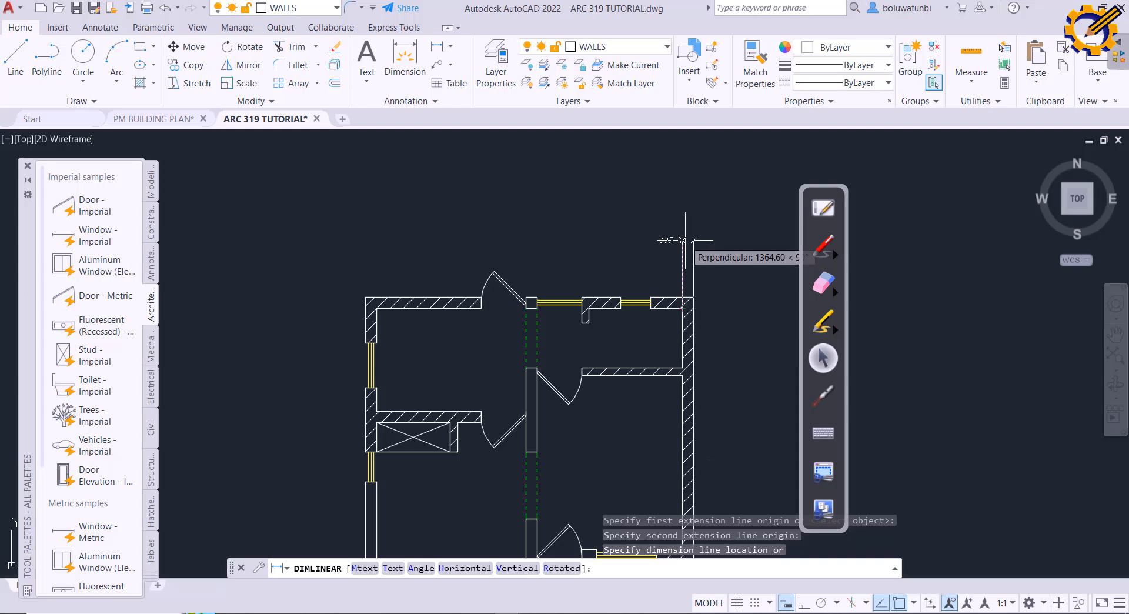
left_click(683, 241)
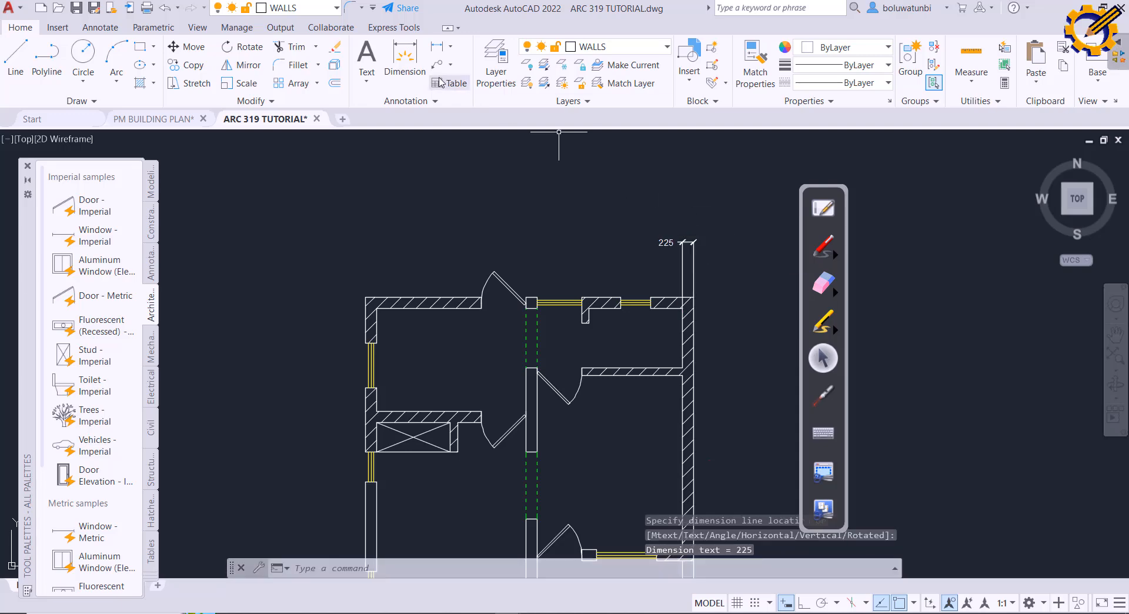
Step: Continue the dimension chain from the right outer wall across the wall segments and small window to both faces of the short stub wall
left_click(99, 29)
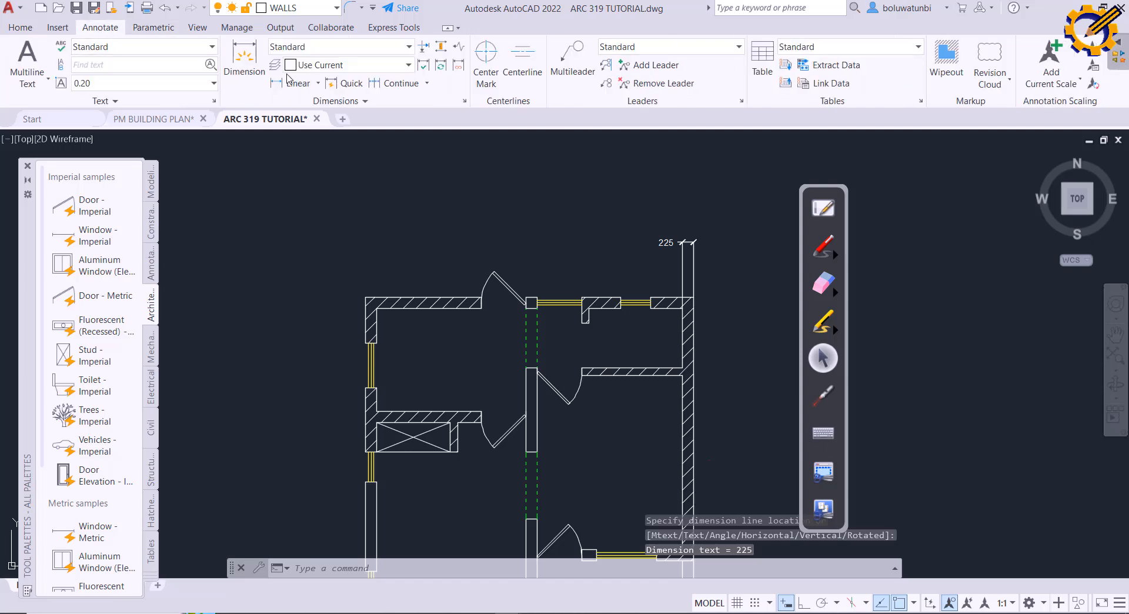
left_click(393, 82)
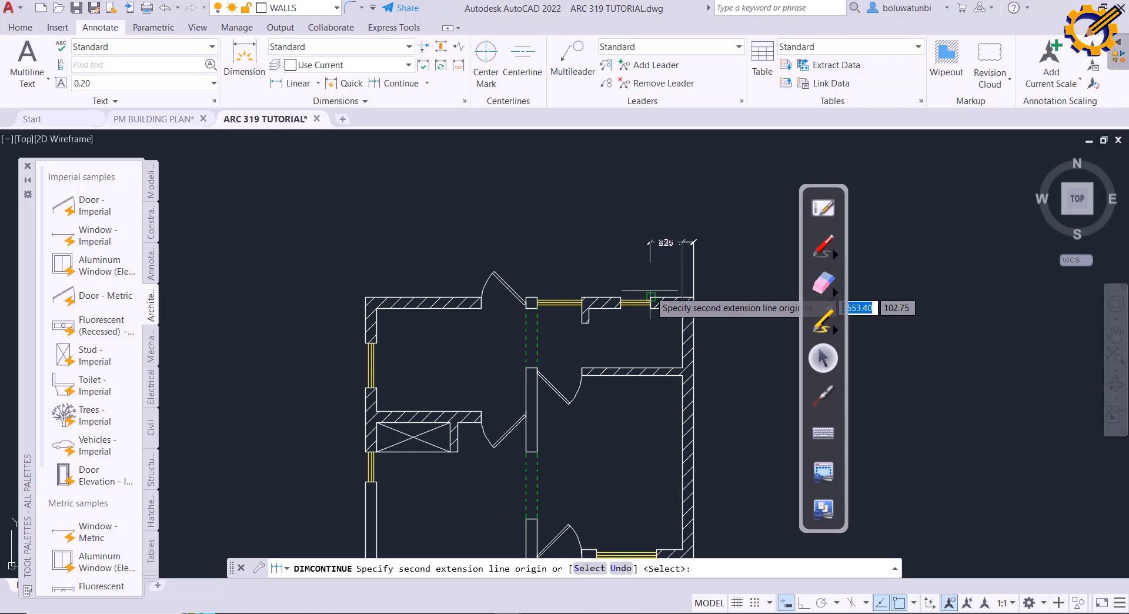
left_click(650, 296)
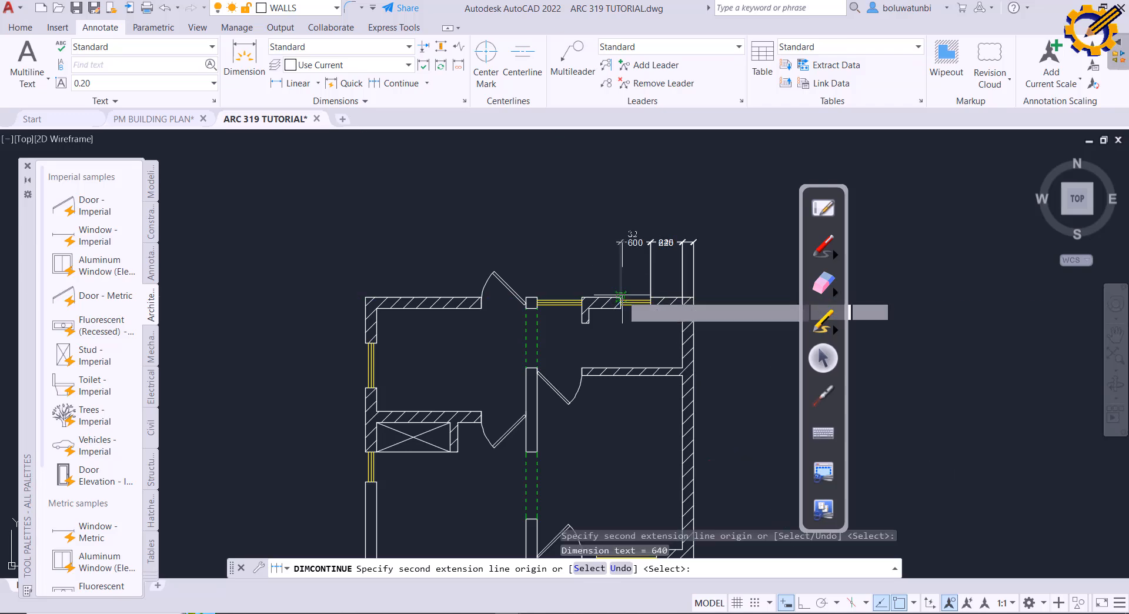
left_click(621, 296)
scroll(598, 285, "up", 2)
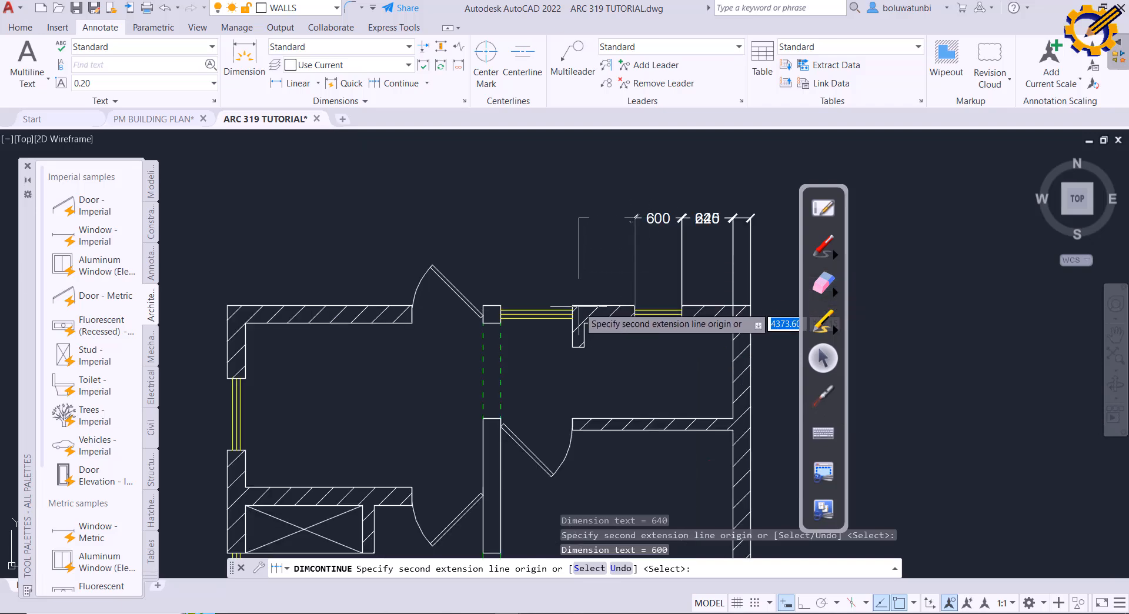
left_click(584, 321)
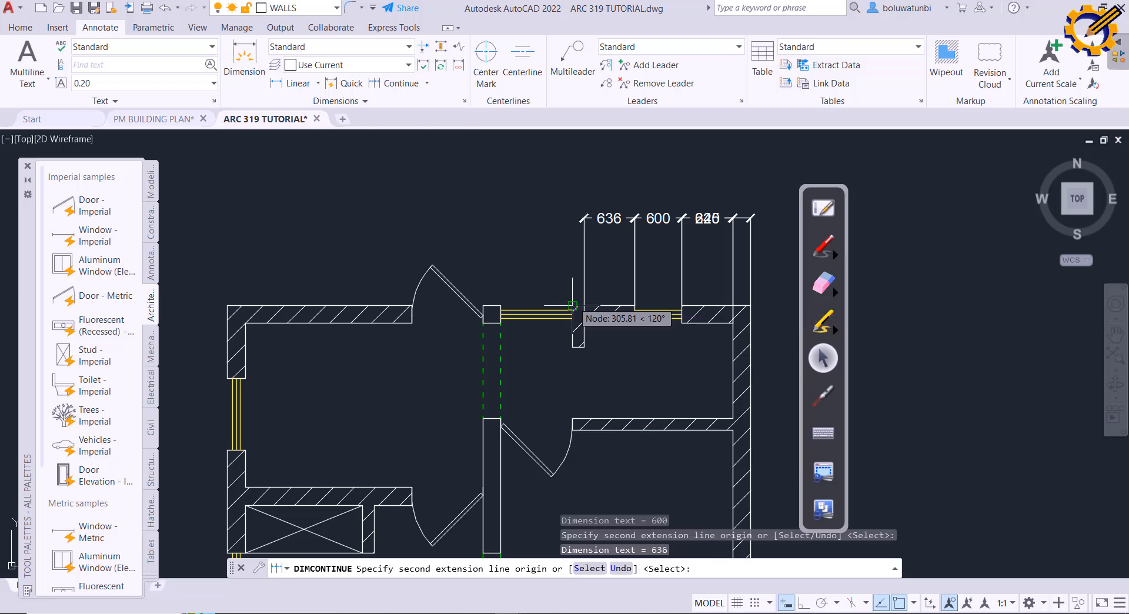
scroll(574, 301, "up", 4)
left_click(567, 312)
scroll(568, 312, "down", 2)
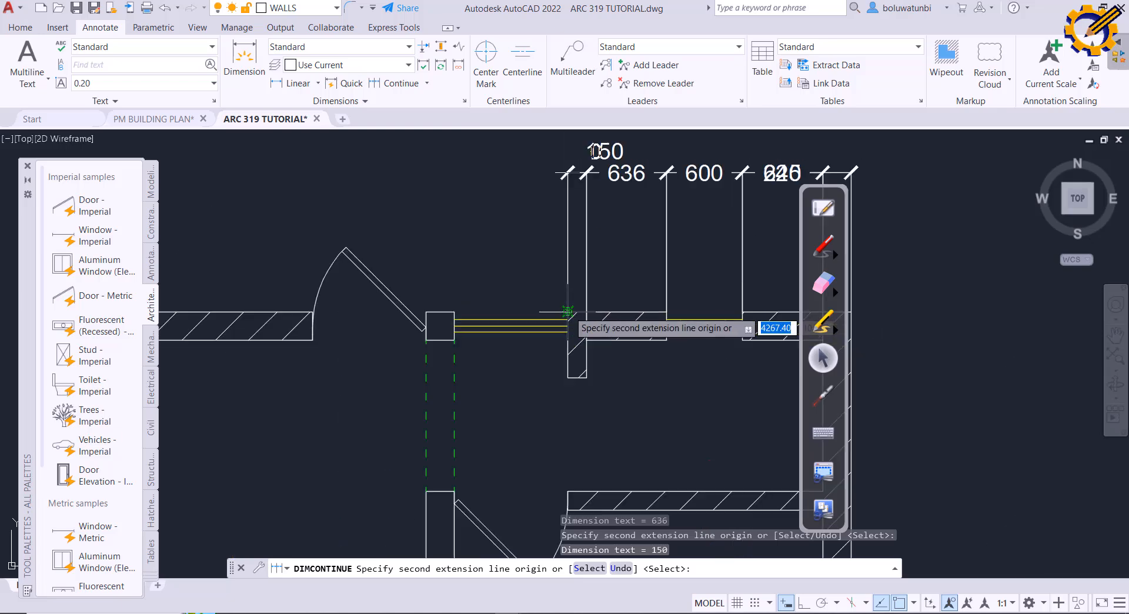
Step: Continue the dimension chain across the wider window, short wall pier, door opening and upper-left wall to the plan's outer left corner
left_click(453, 310)
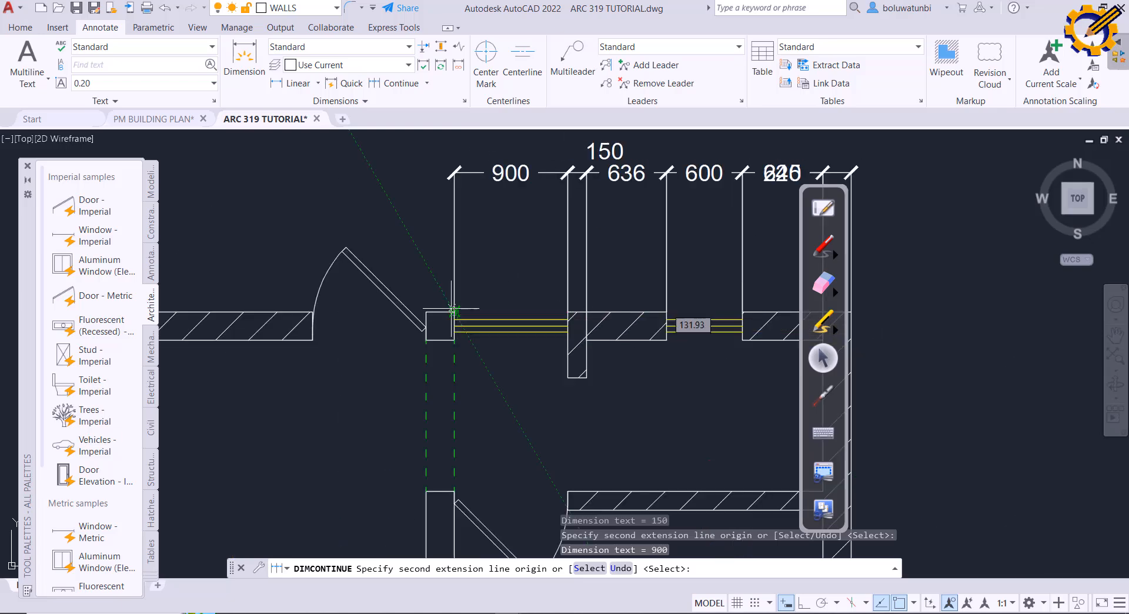
left_click(426, 313)
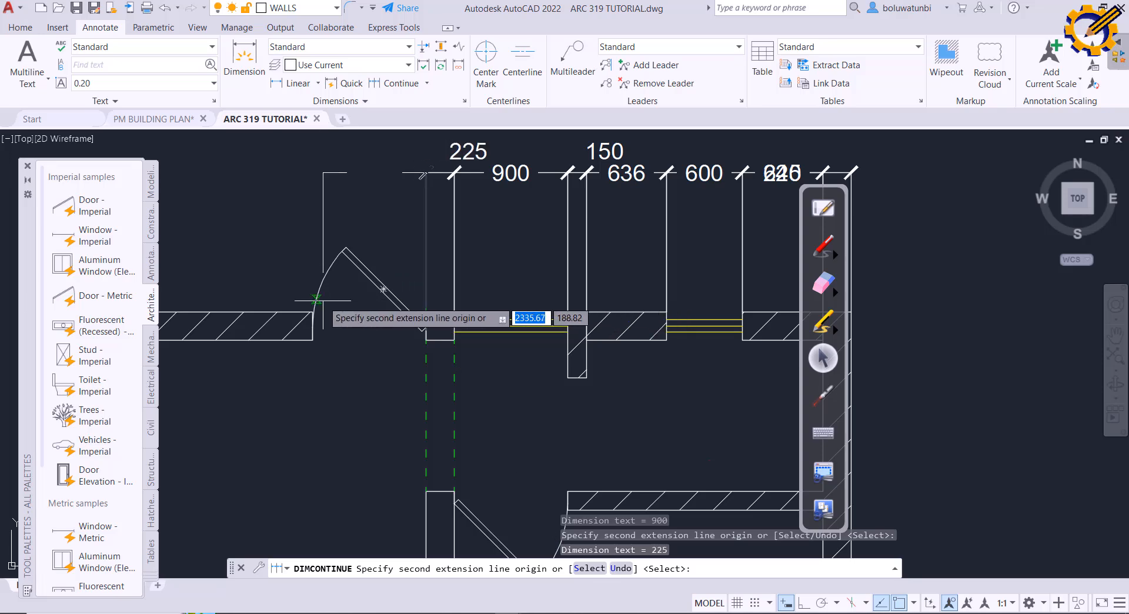
left_click(312, 312)
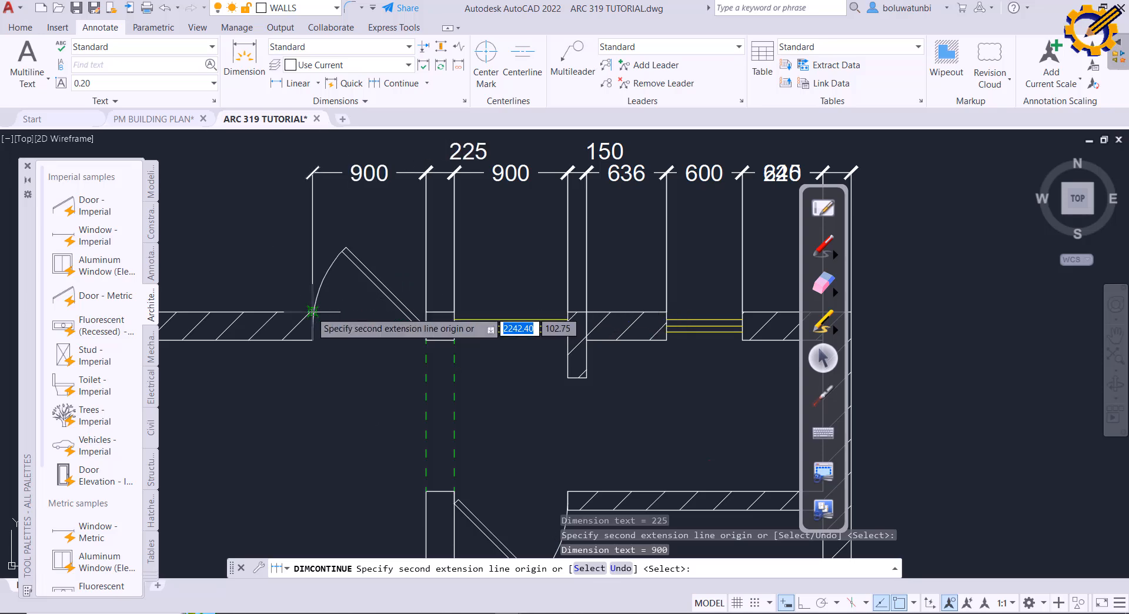
scroll(313, 311, "down", 4)
left_click(390, 288)
scroll(389, 288, "up", 2)
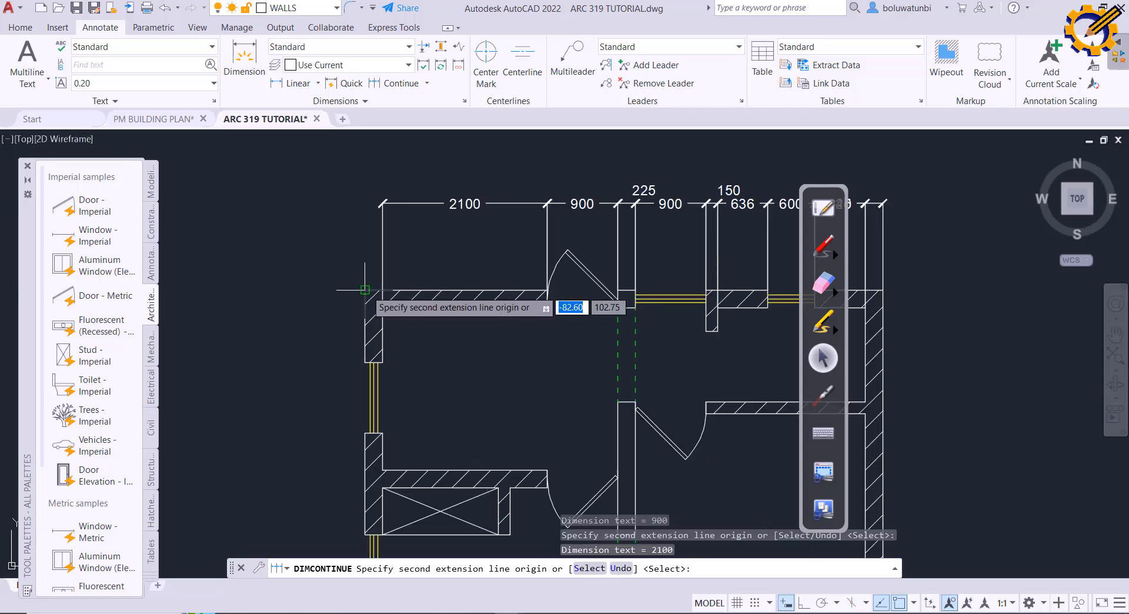
left_click(364, 290)
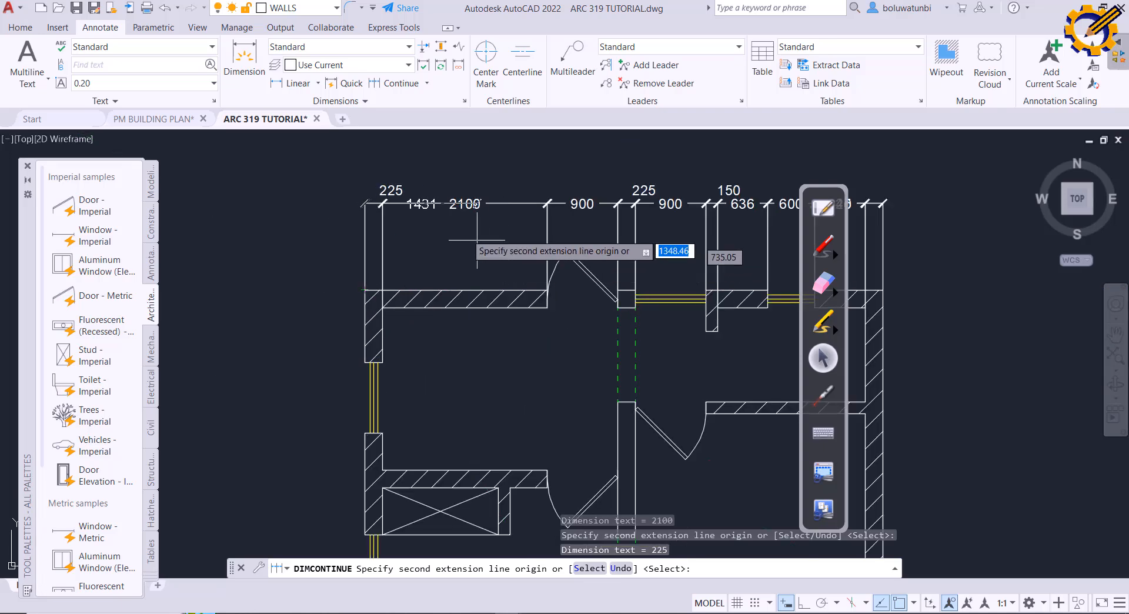
right_click(436, 163)
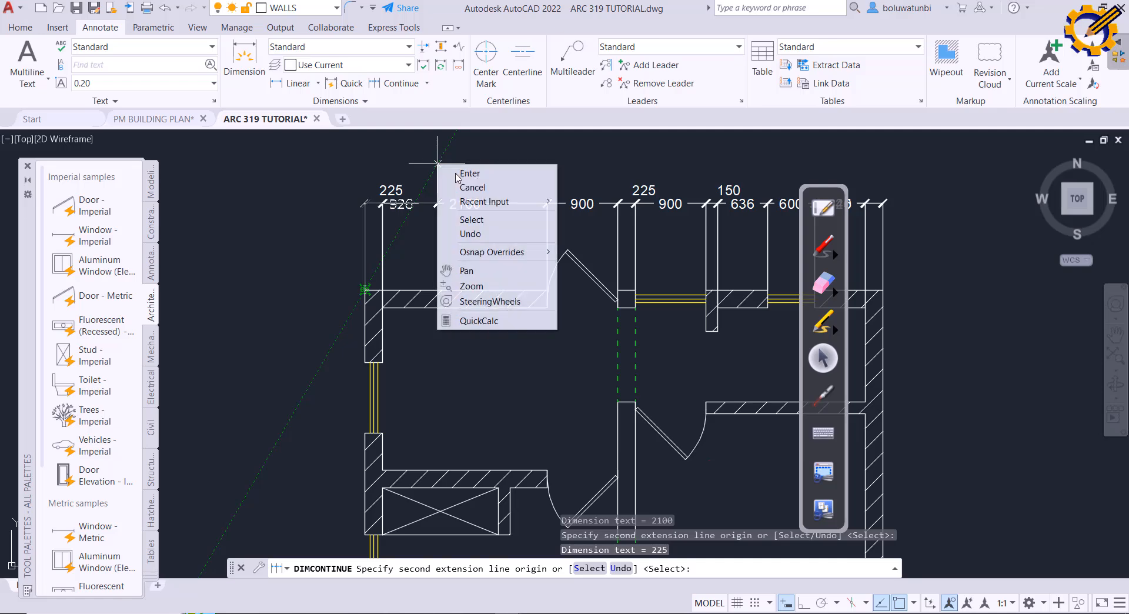
left_click(497, 176)
scroll(556, 235, "down", 4)
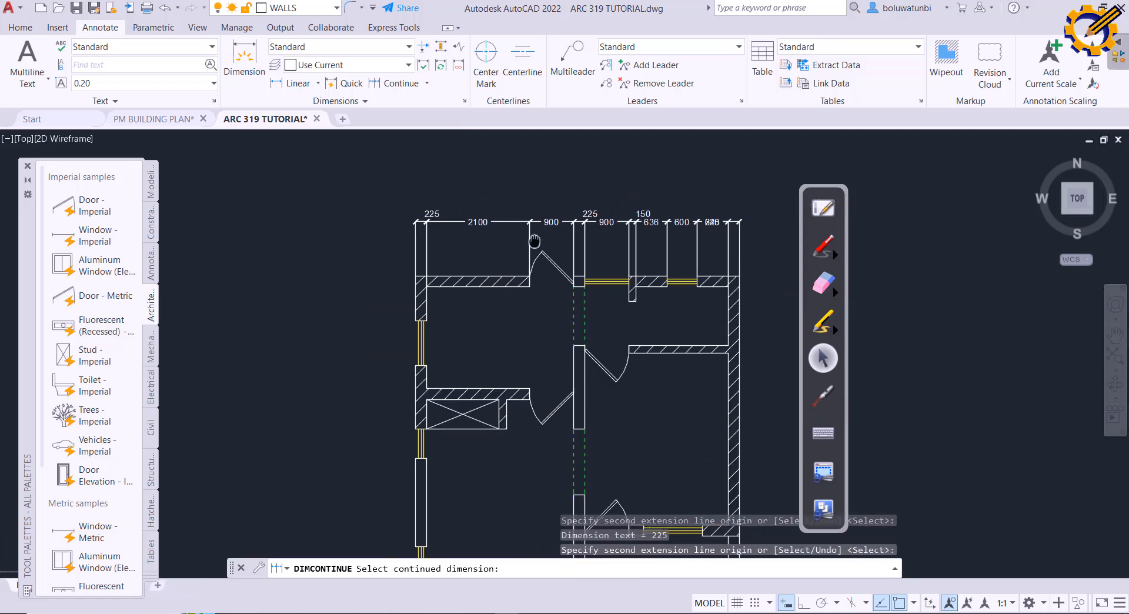
middle_click_drag(506, 250, 491, 248)
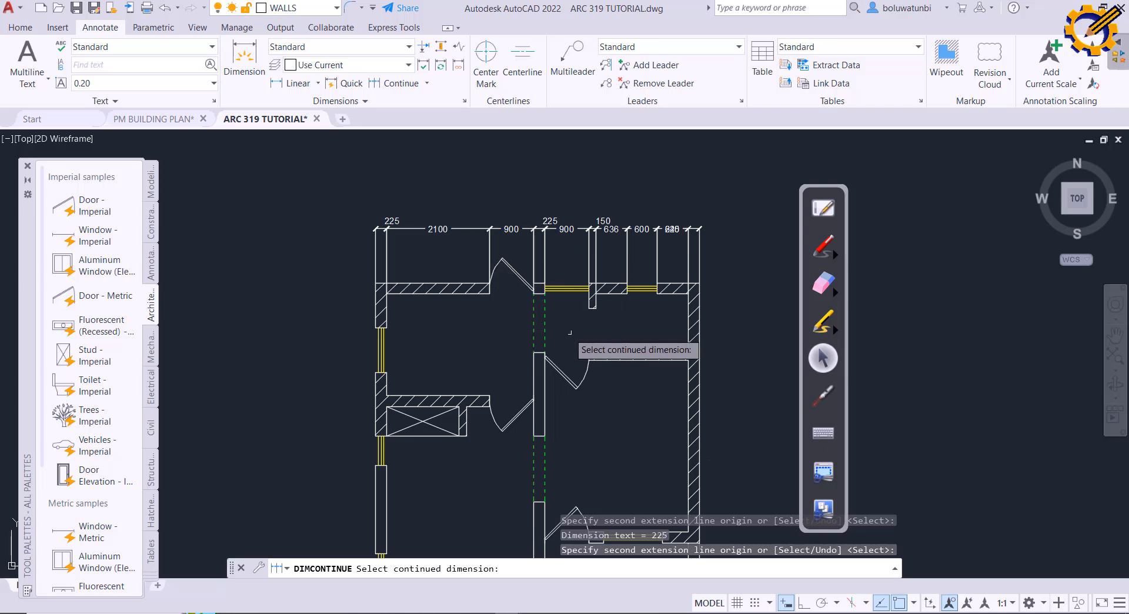
scroll(641, 239, "up", 1)
key("Escape")
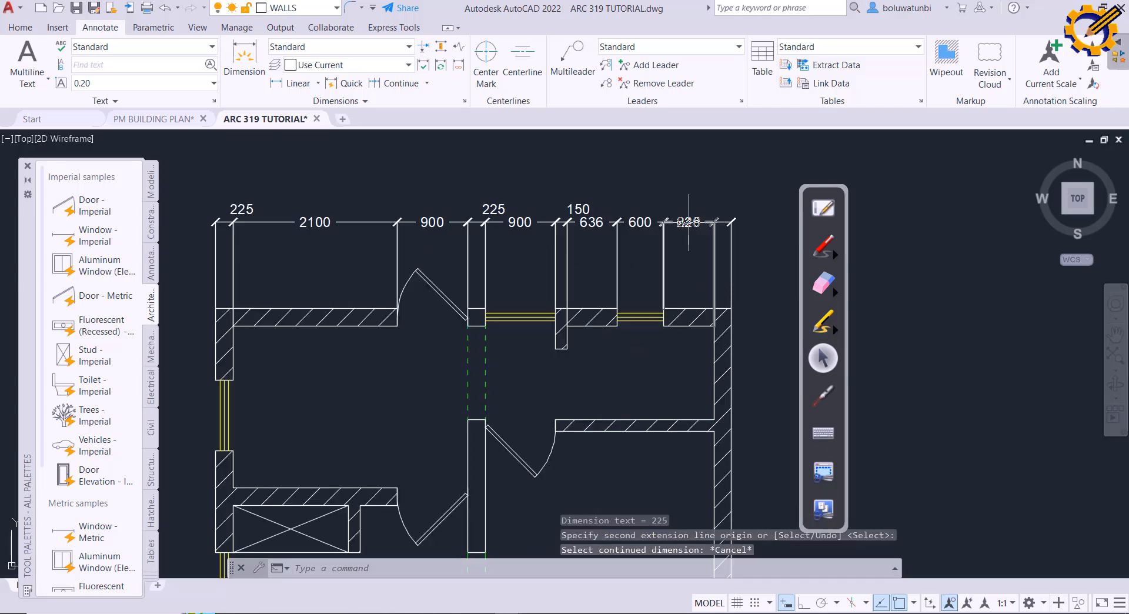
Step: Move the right outer wall's dimension text outside its extension lines, in line with the chain and clear of the neighbouring dimension
left_click(706, 222)
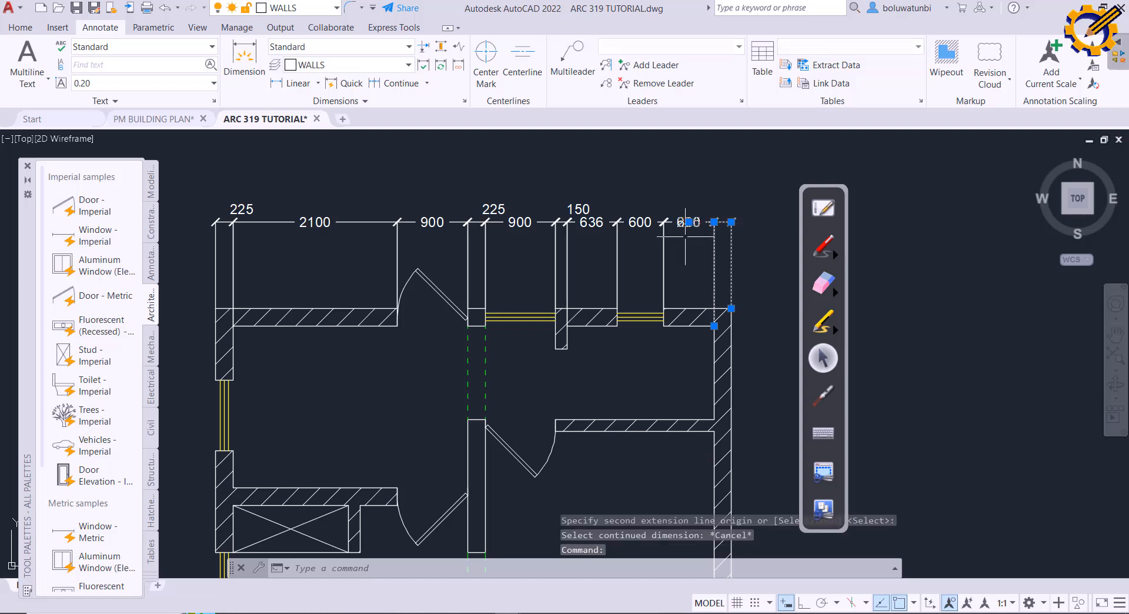
left_click(688, 222)
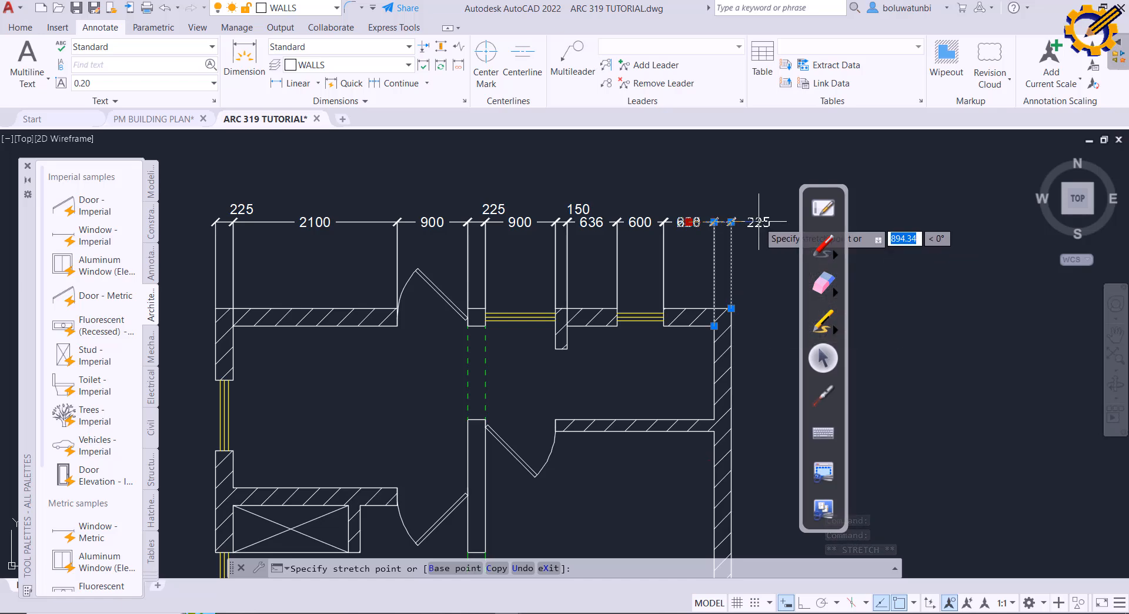
left_click(758, 222)
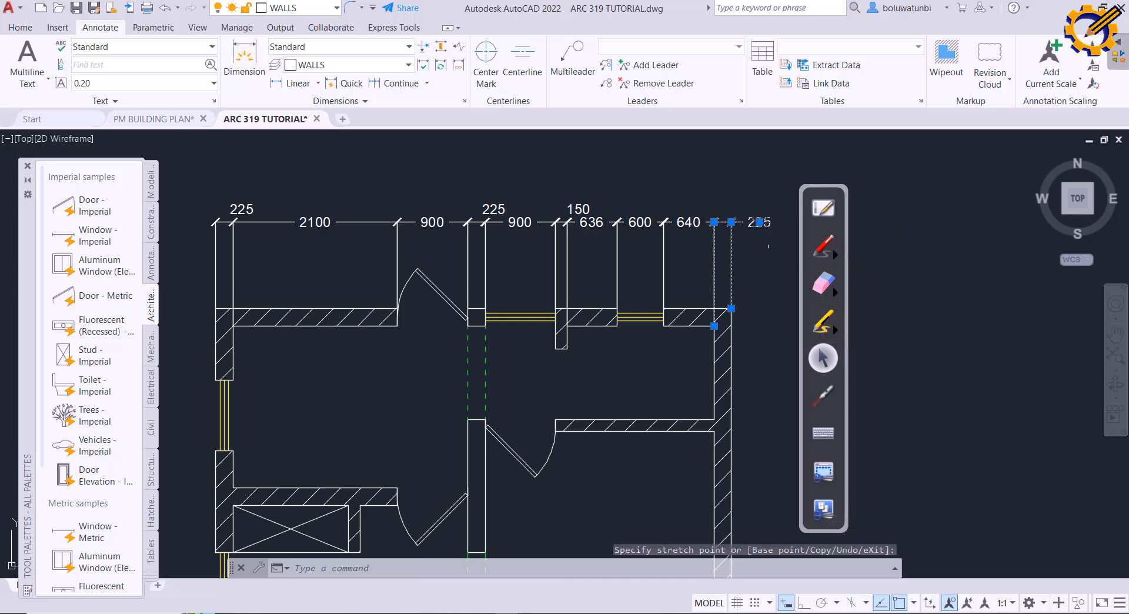
key("Escape")
scroll(766, 250, "down", 2)
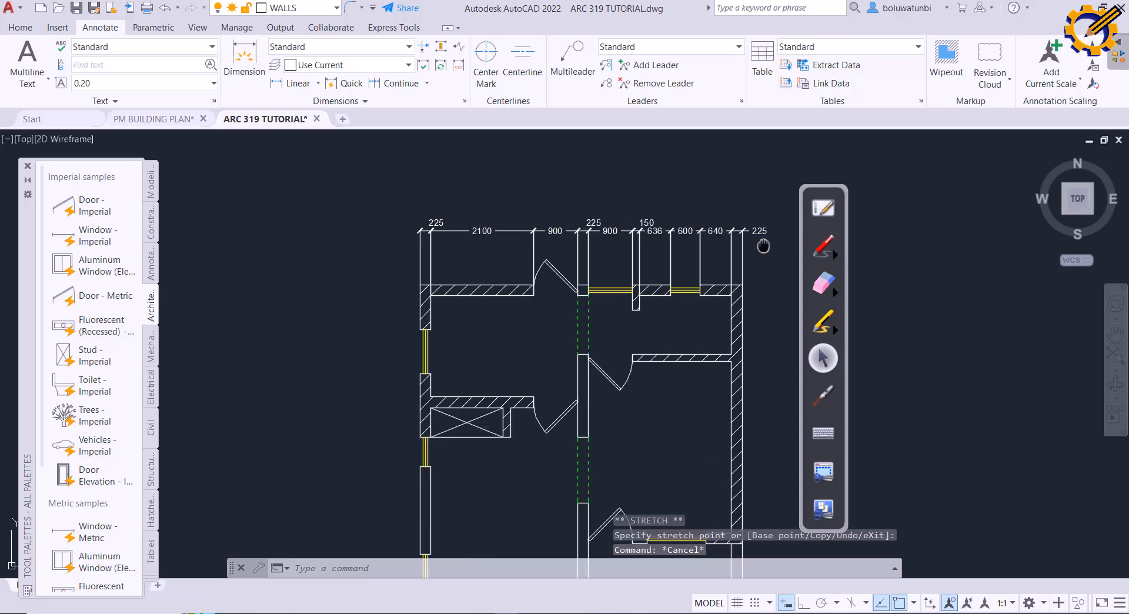
middle_click_drag(741, 250, 700, 287)
scroll(712, 266, "down", 2)
scroll(698, 248, "up", 2)
scroll(551, 357, "up", 4)
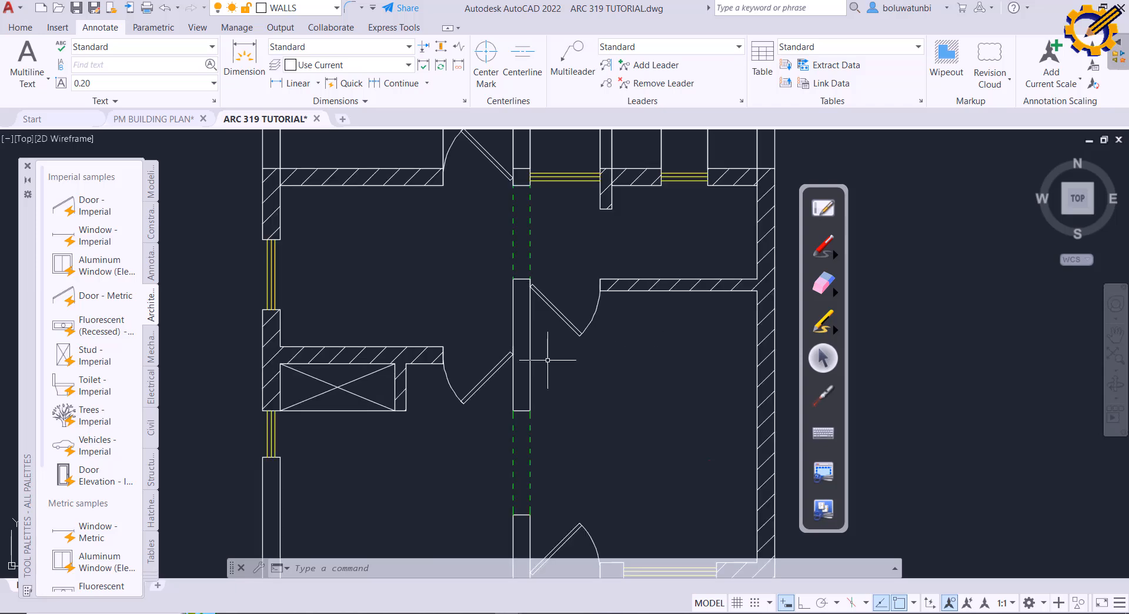
scroll(520, 328, "down", 2)
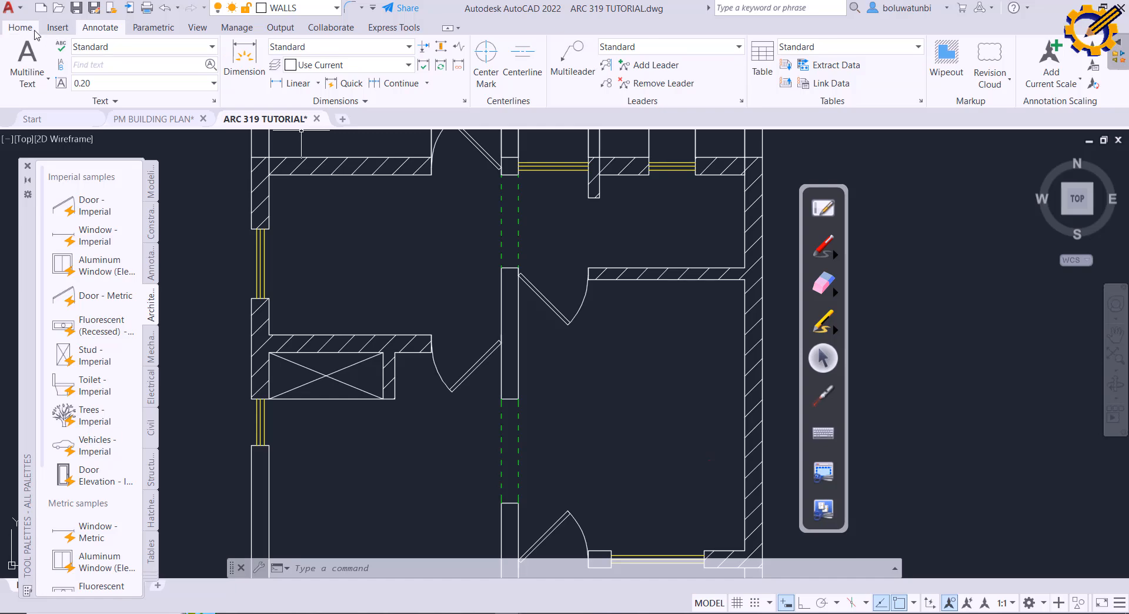
Step: Set the current object lineweight to 0.30 mm and accept the lineweight settings
left_click(20, 27)
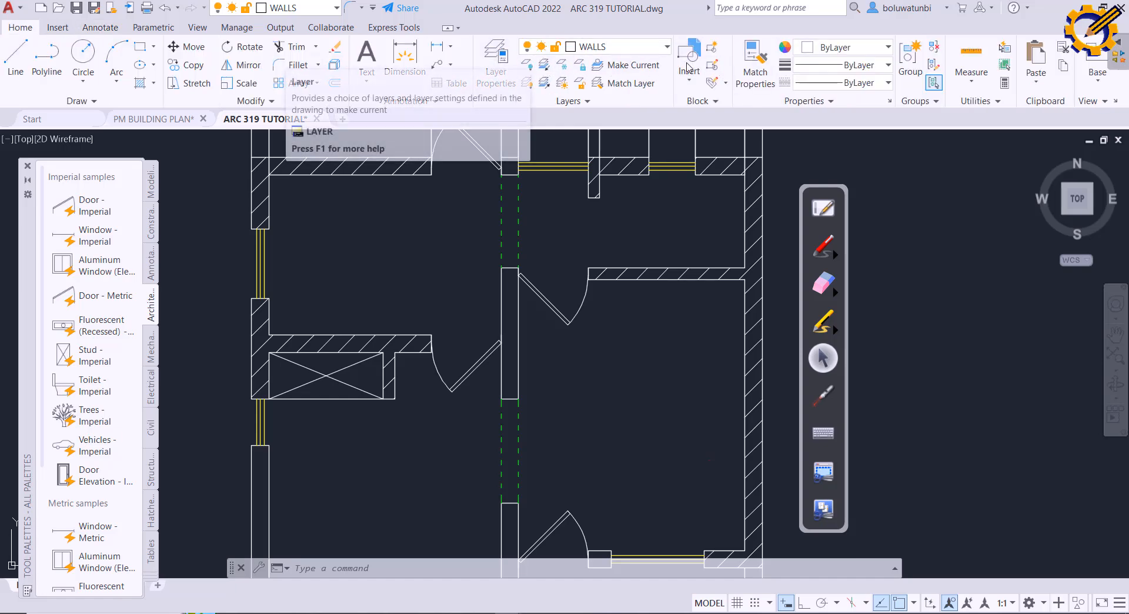
left_click(887, 66)
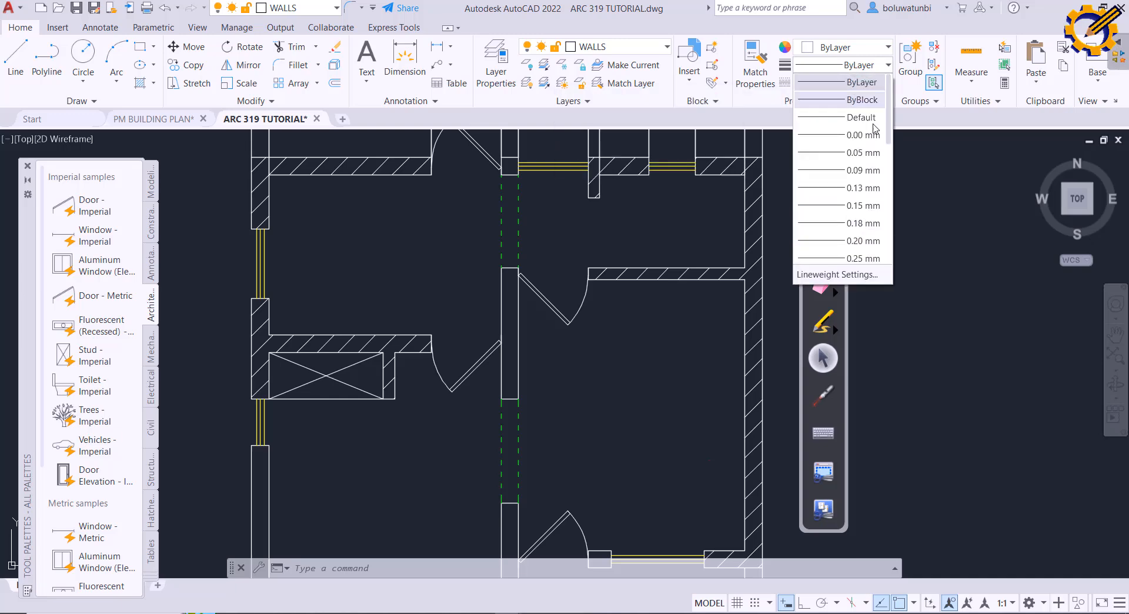
scroll(859, 188, "down", 2)
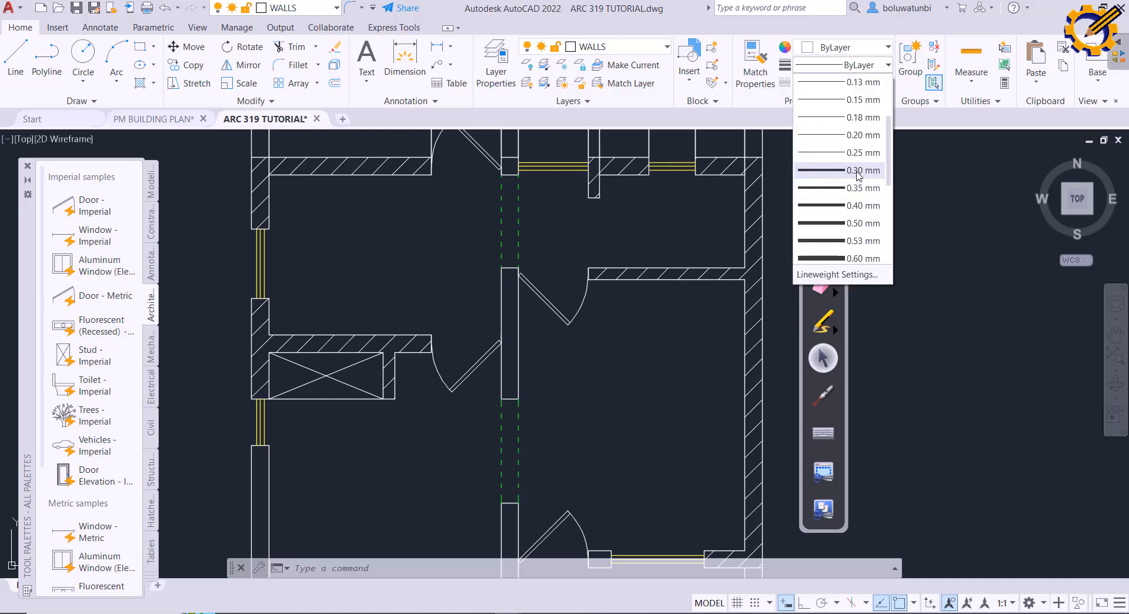
left_click(859, 170)
left_click(887, 66)
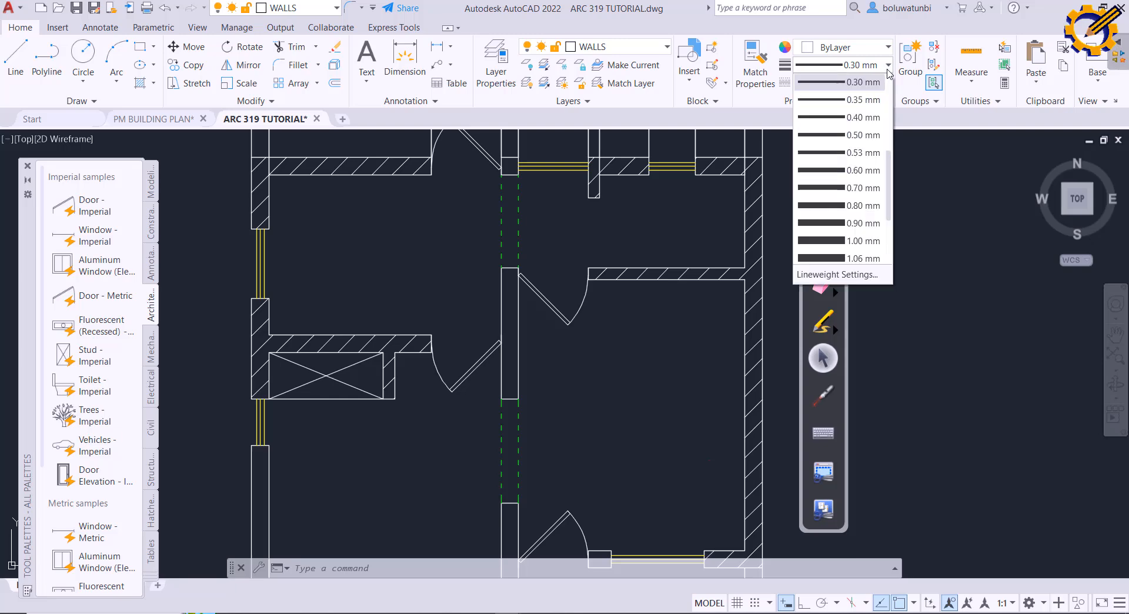
scroll(849, 252, "down", 2)
left_click(843, 272)
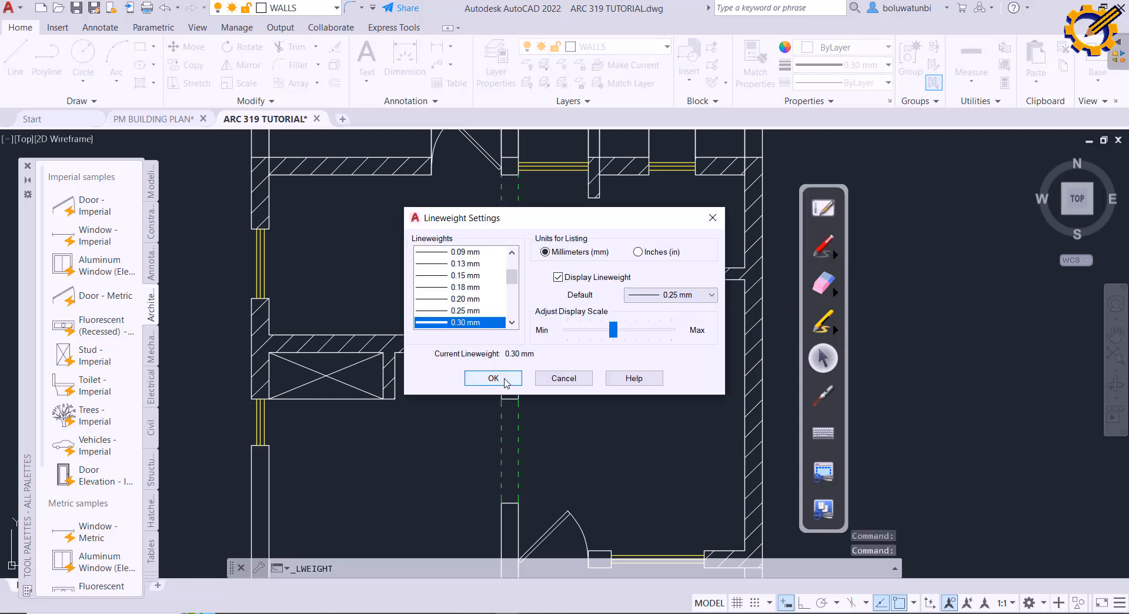
left_click(505, 379)
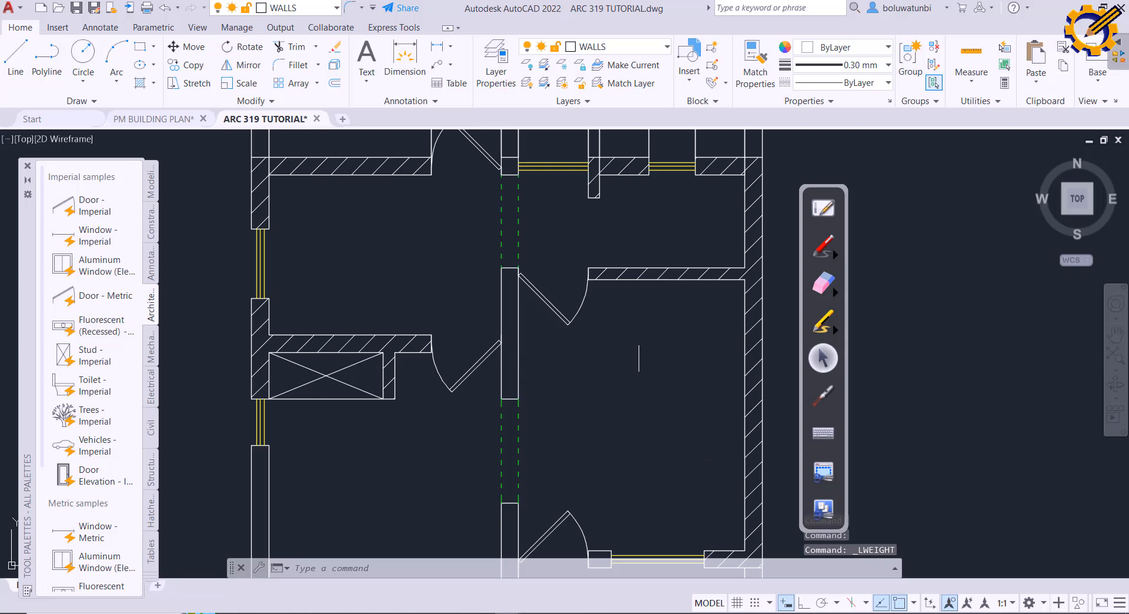
Step: Undo the lineweight settings change and restore the current lineweight to ByLayer
middle_click_drag(644, 339, 643, 360)
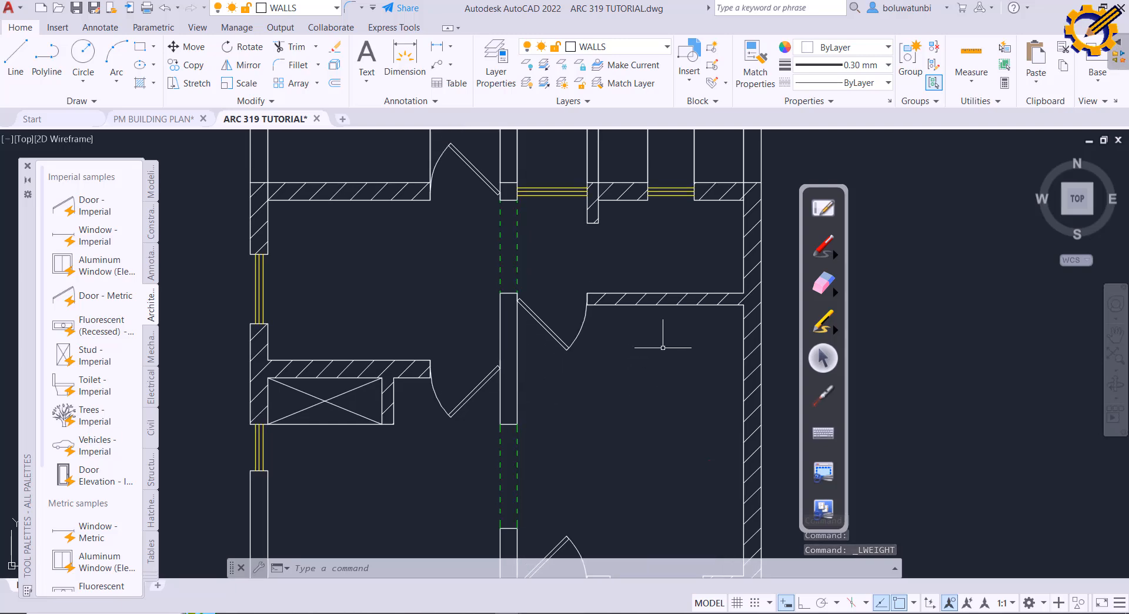
scroll(734, 235, "up", 3)
scroll(734, 235, "down", 2)
middle_click_drag(734, 235, 725, 254)
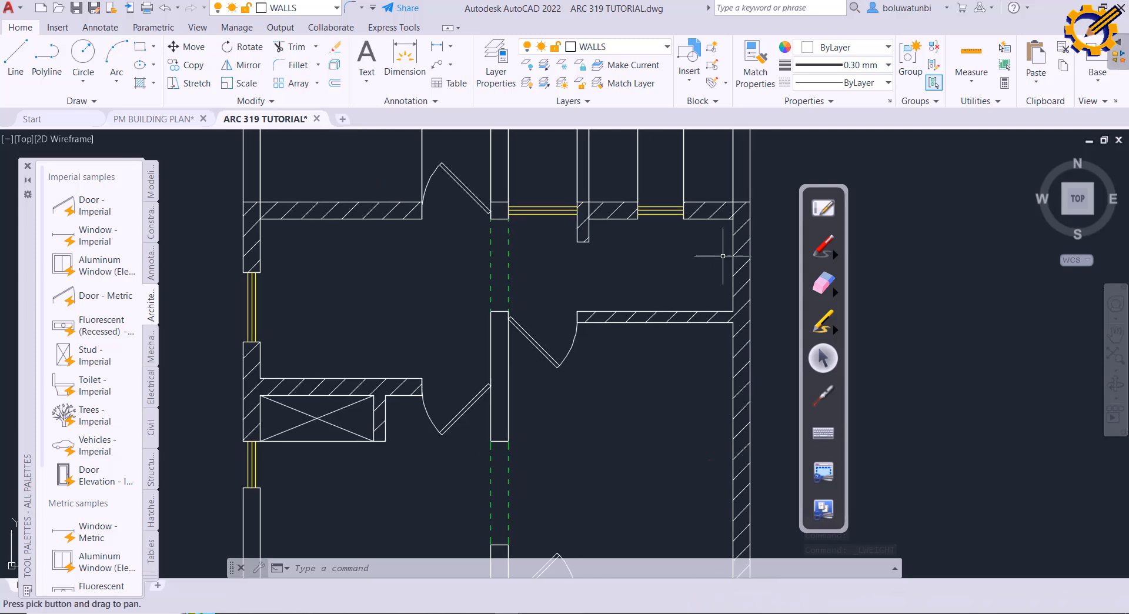
middle_click_drag(710, 298, 721, 255)
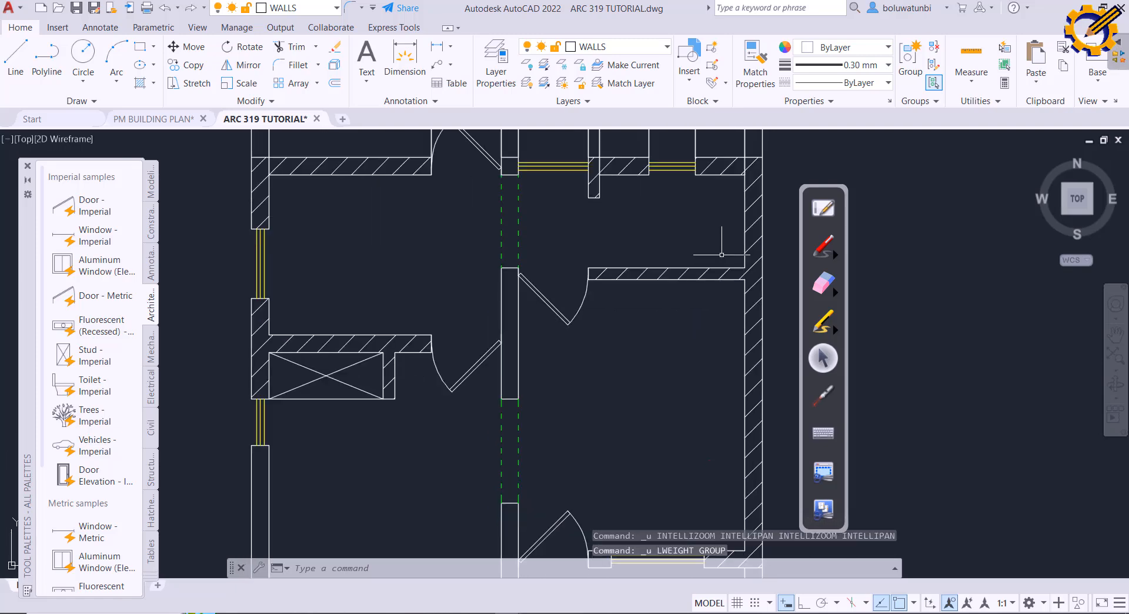
key("ctrl+z")
Step: Set the WALLS layer's lineweight to 0.30 mm in the layer properties, widening the lineweight column to read its values
scroll(693, 236, "down", 2)
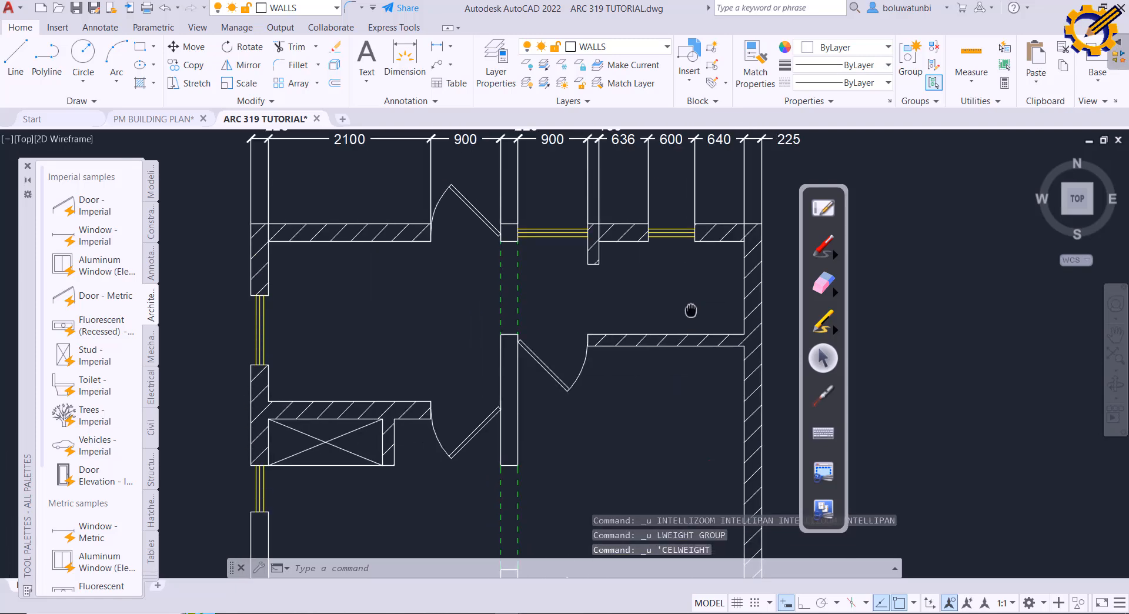
middle_click_drag(693, 247, 693, 291)
scroll(693, 258, "up", 3)
left_click(511, 65)
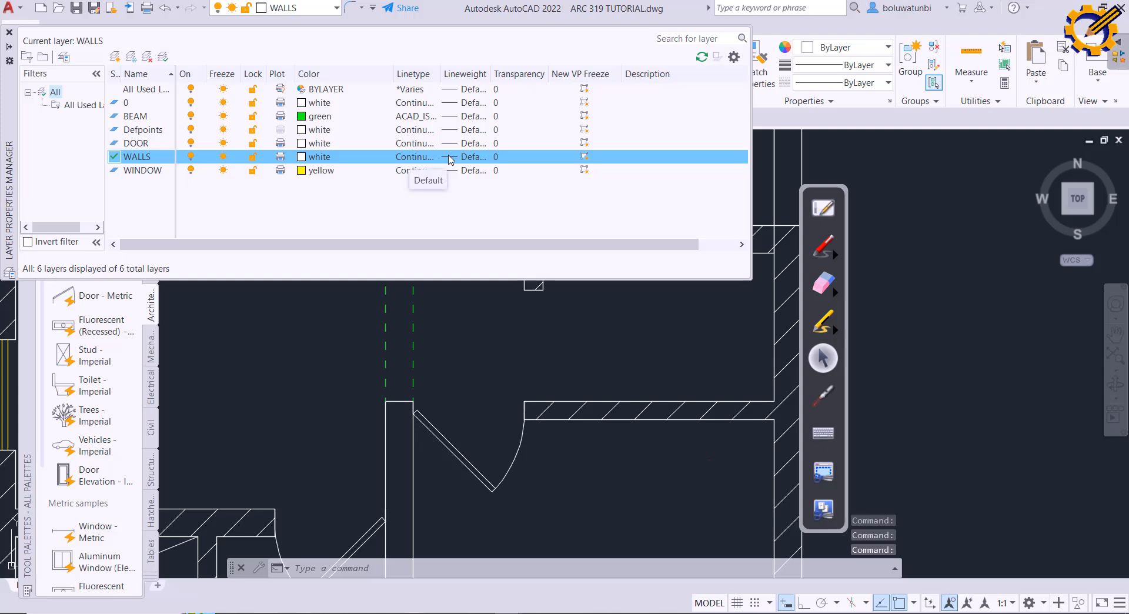
left_click(468, 76)
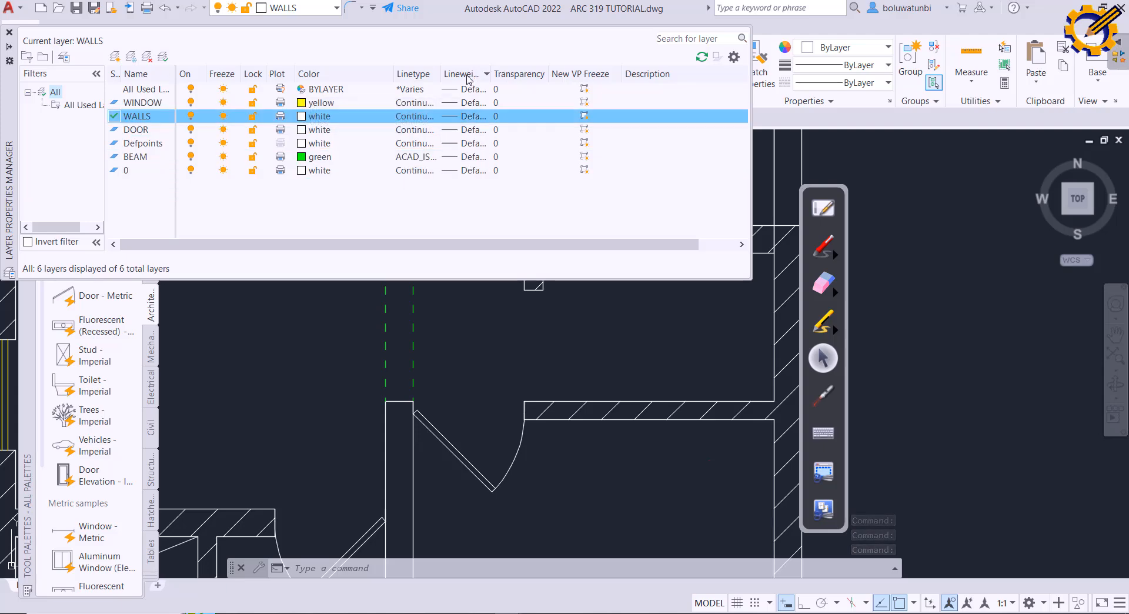
left_click_drag(519, 74, 568, 74)
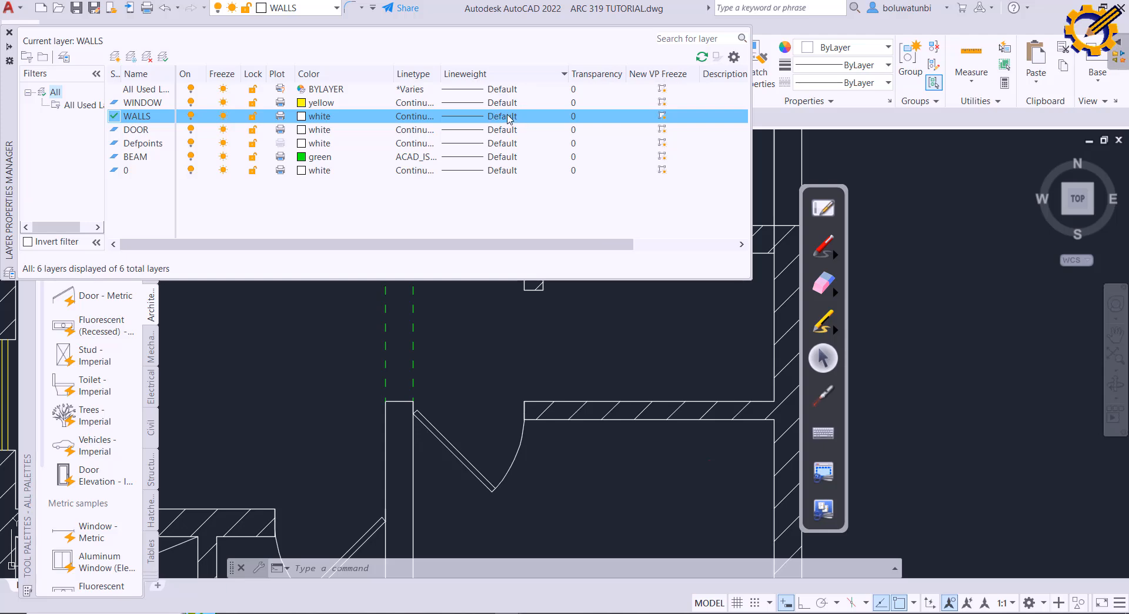
left_click(504, 118)
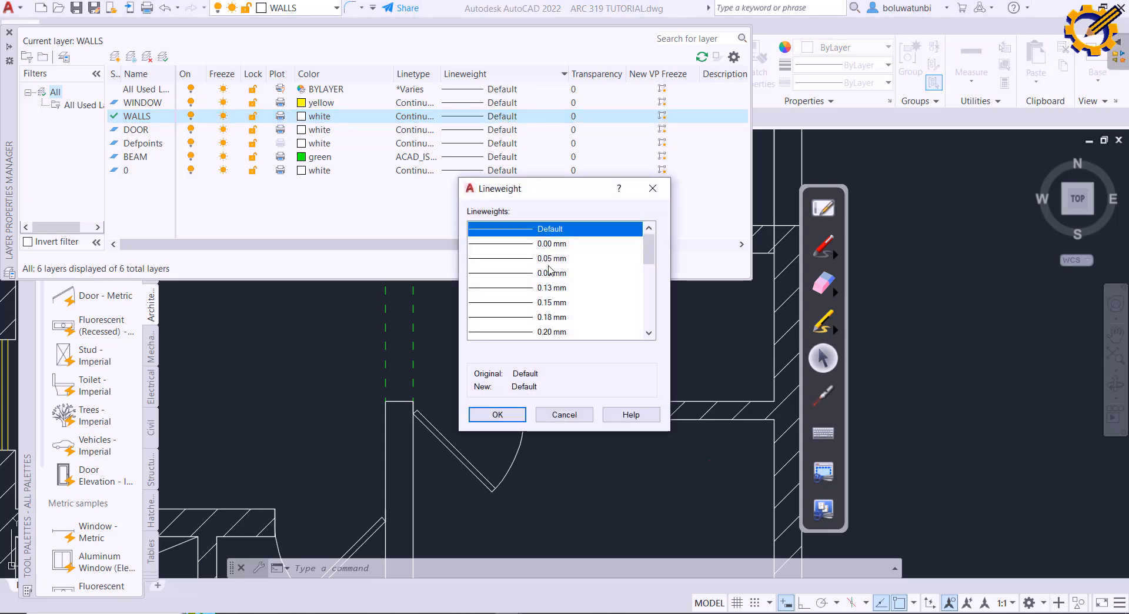
scroll(551, 287, "down", 1)
scroll(551, 286, "down", 2)
left_click(530, 274)
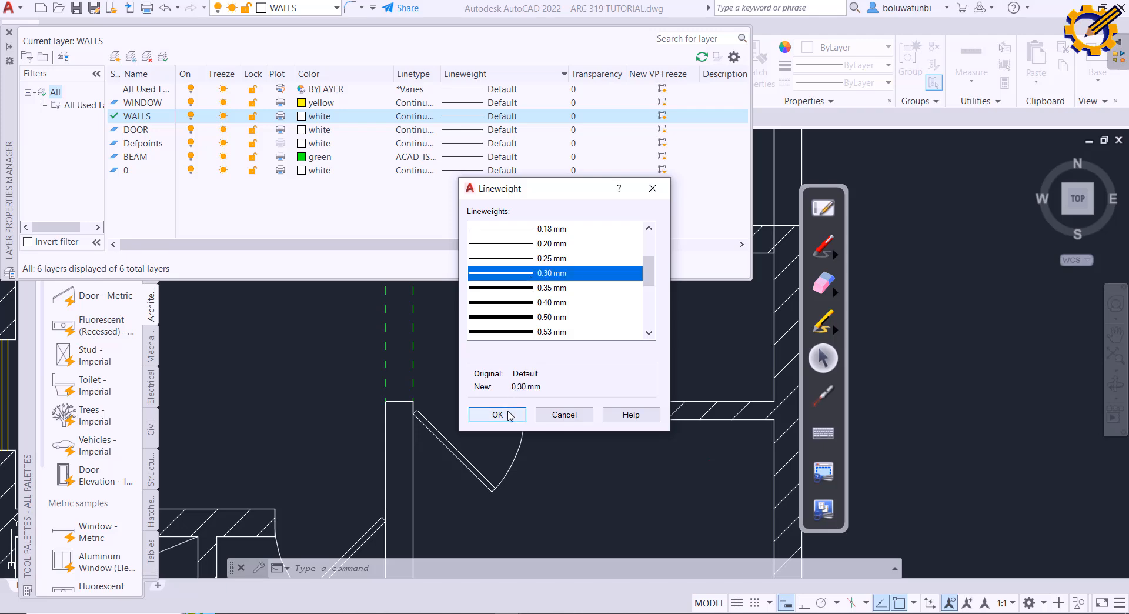
left_click(497, 414)
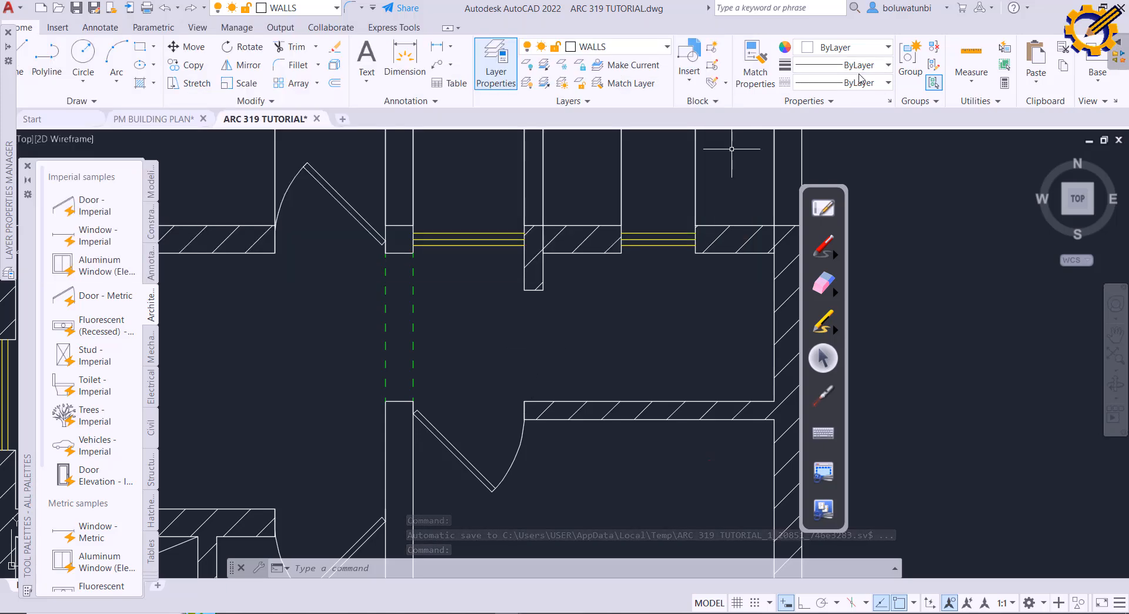
Step: Turn on lineweight display in the lineweight settings, keeping the current lineweight ByLayer, and check the thickened walls across the plan
left_click(888, 66)
scroll(832, 274, "down", 3)
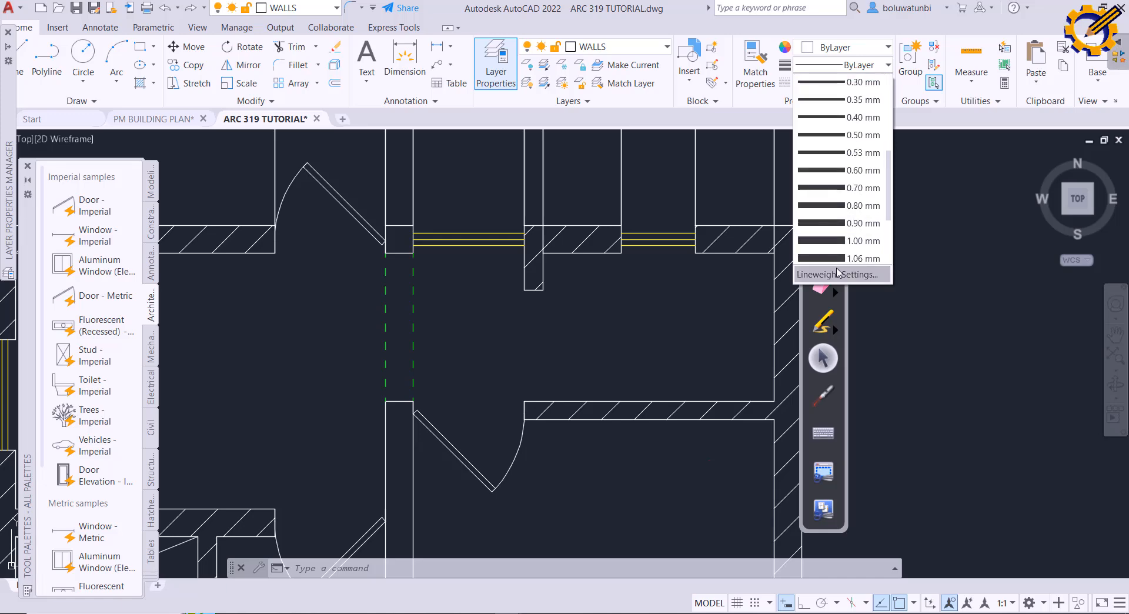
left_click(832, 274)
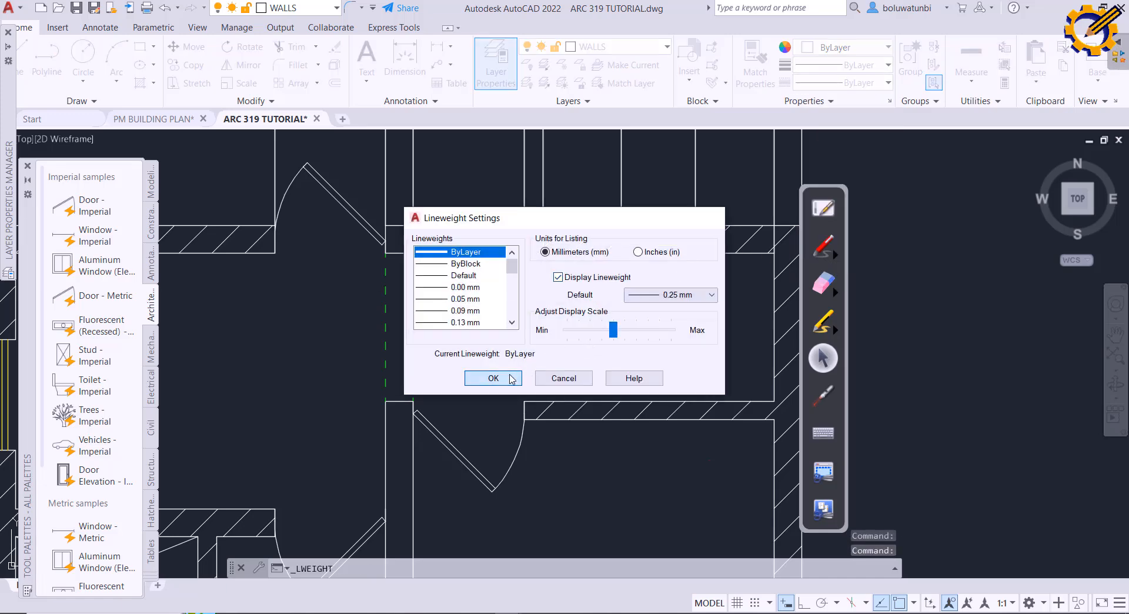
left_click(492, 379)
scroll(541, 317, "down", 5)
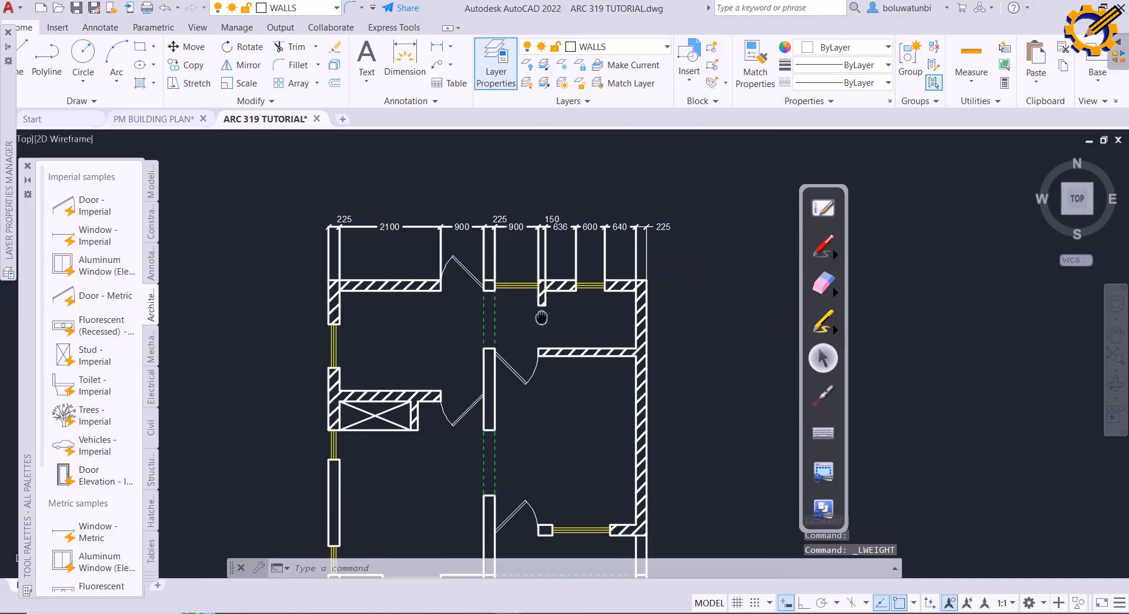
scroll(541, 318, "up", 2)
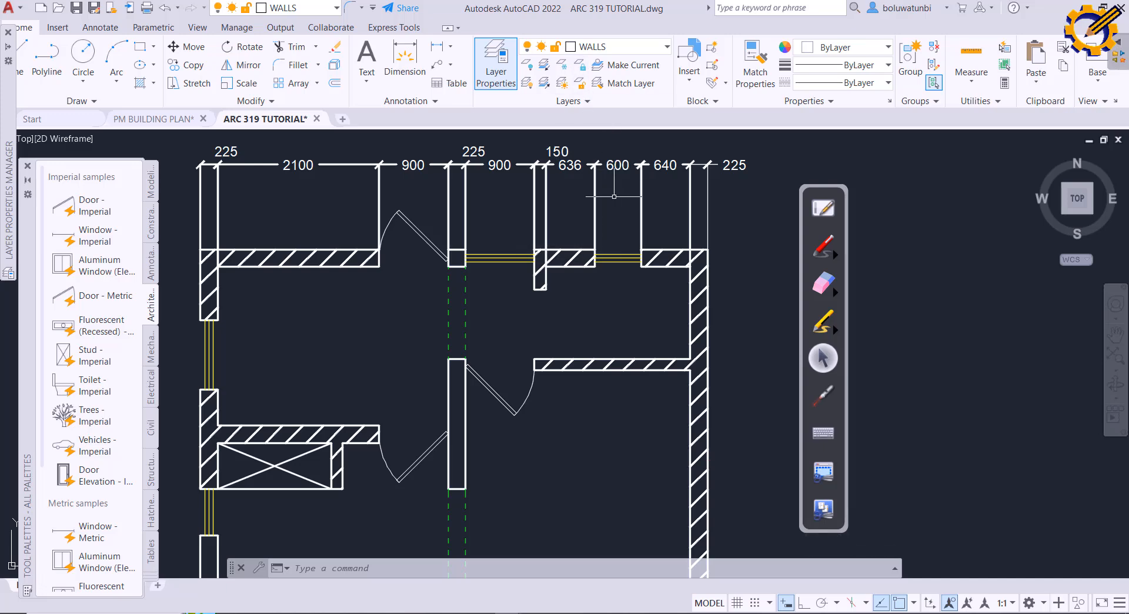
scroll(614, 195, "down", 2)
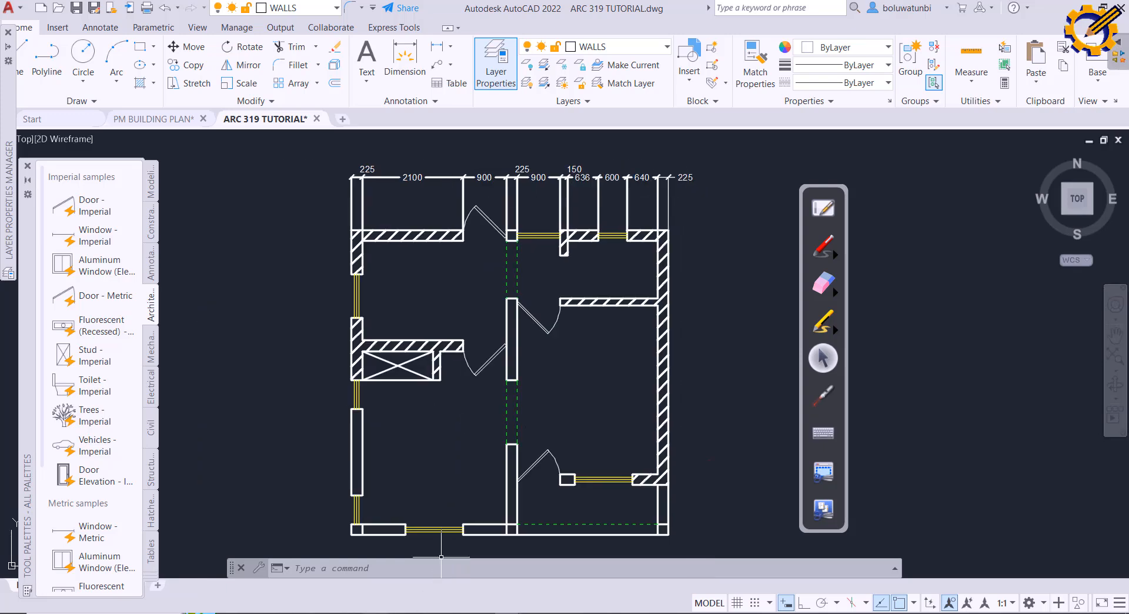
left_click(376, 612)
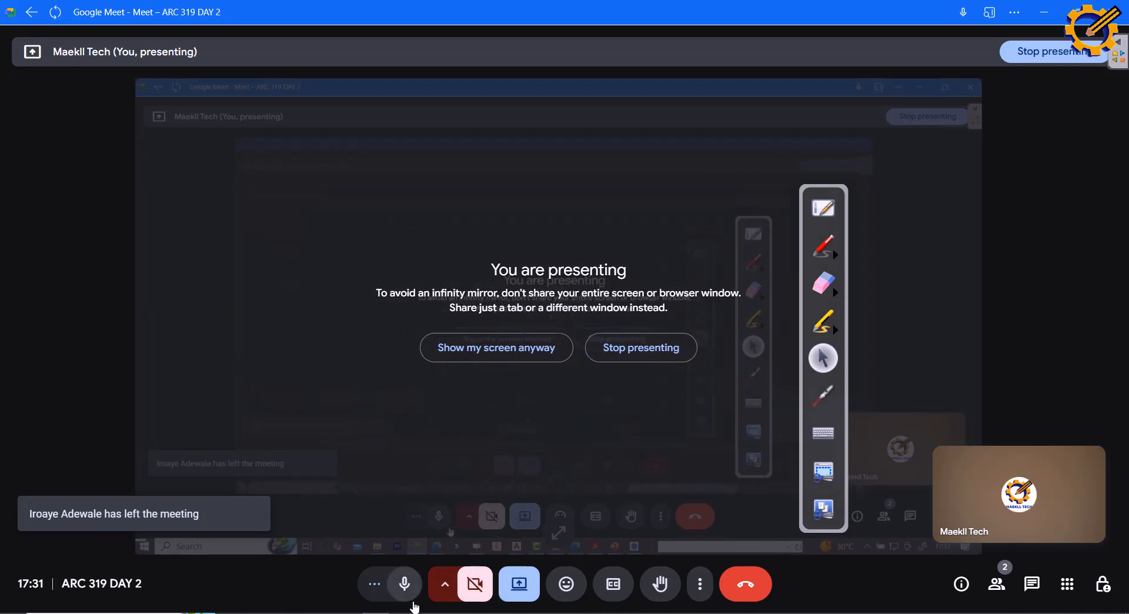
mouse_move(510, 611)
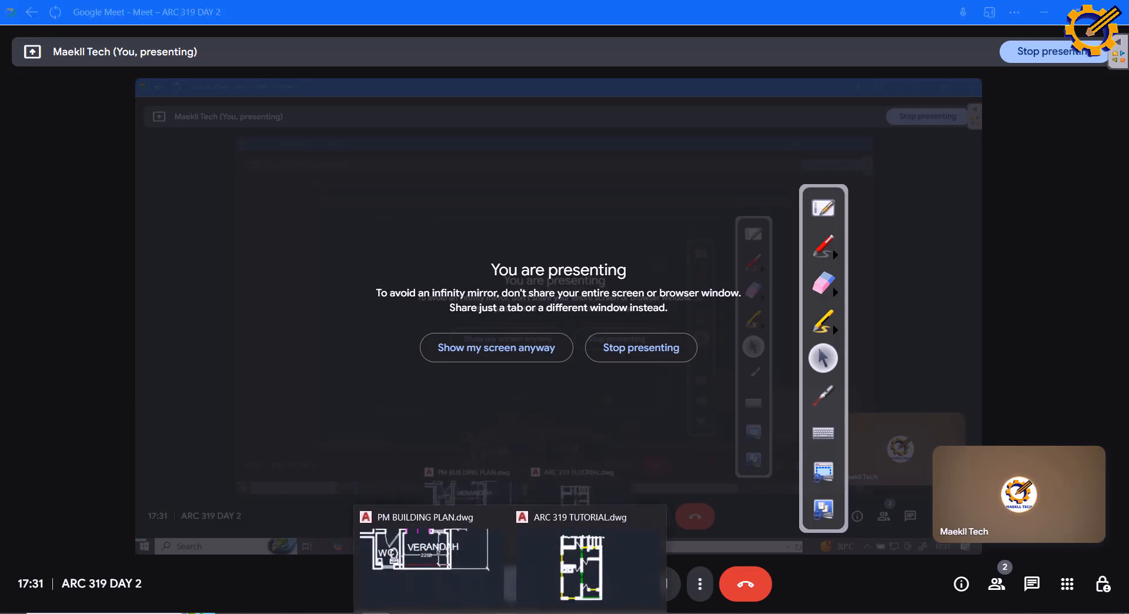
left_click(582, 559)
Step: Delete the entire dimension chain above the floor plan
middle_click_drag(577, 347, 586, 415)
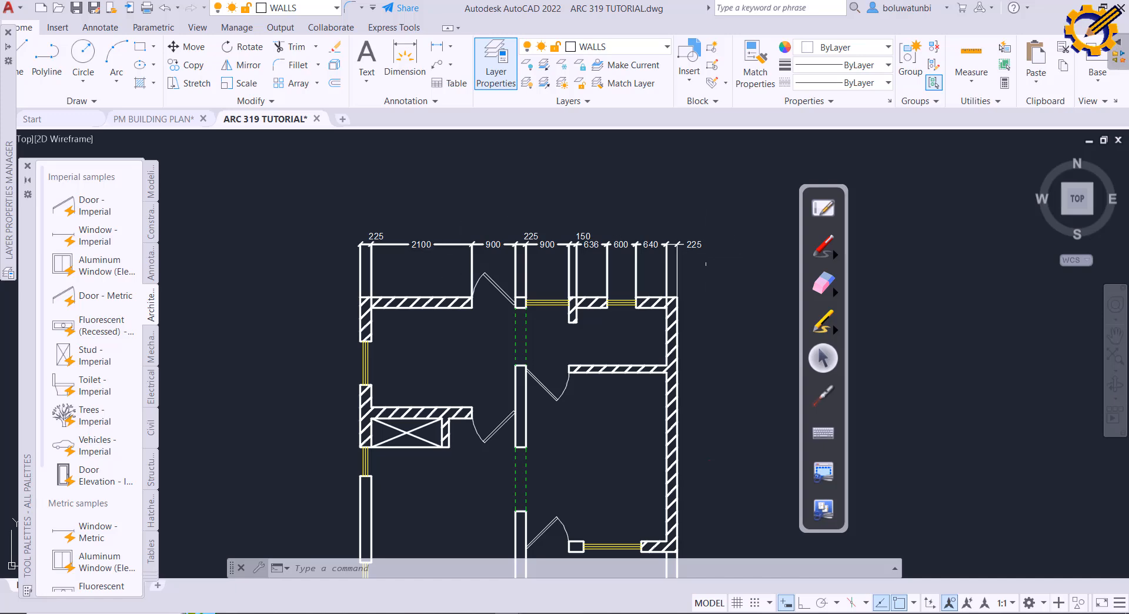
left_click(706, 266)
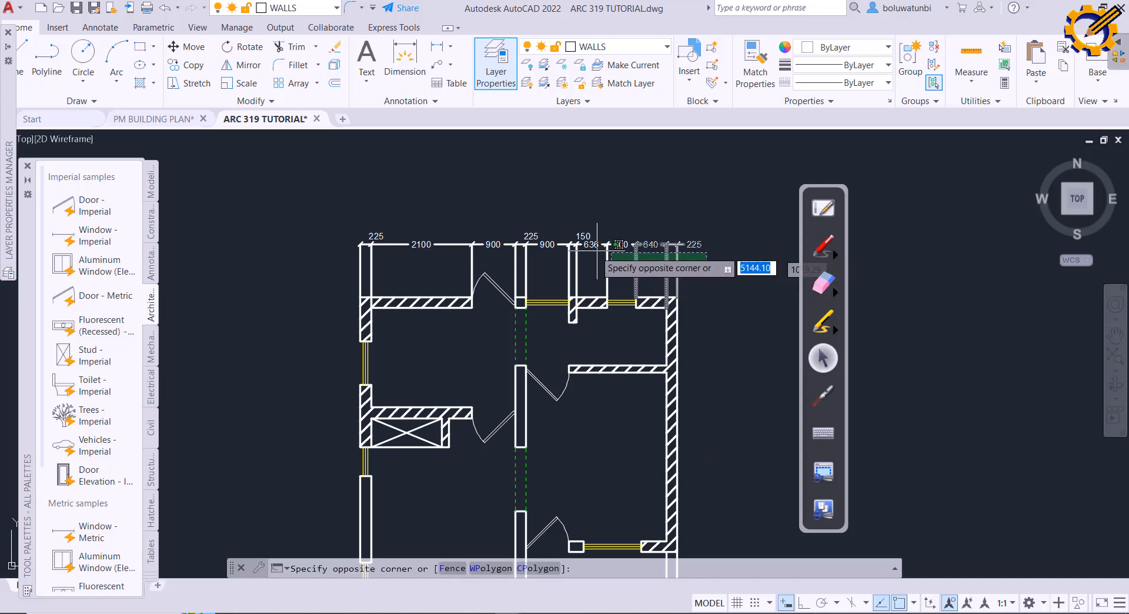
left_click(377, 220)
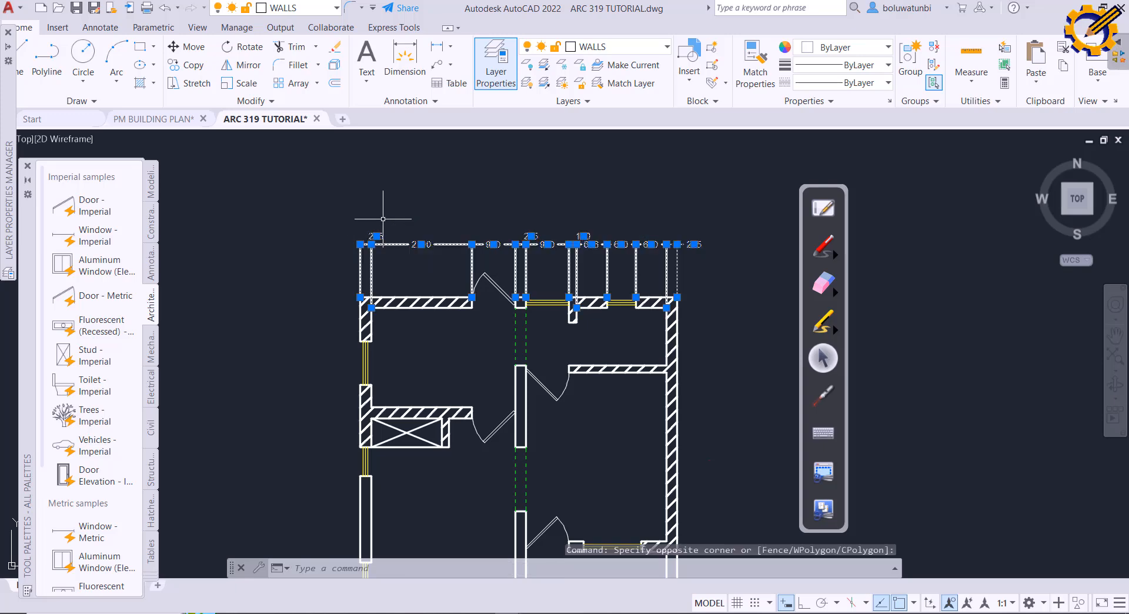
key("Delete")
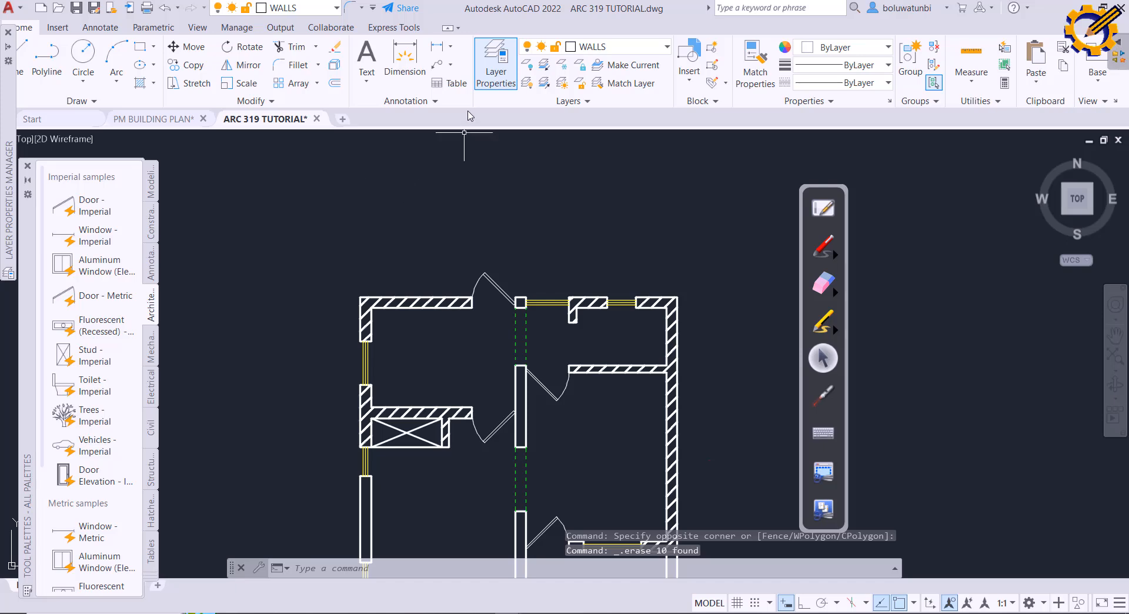
Step: Create a new layer named DIMENSION in the layer properties
left_click(480, 56)
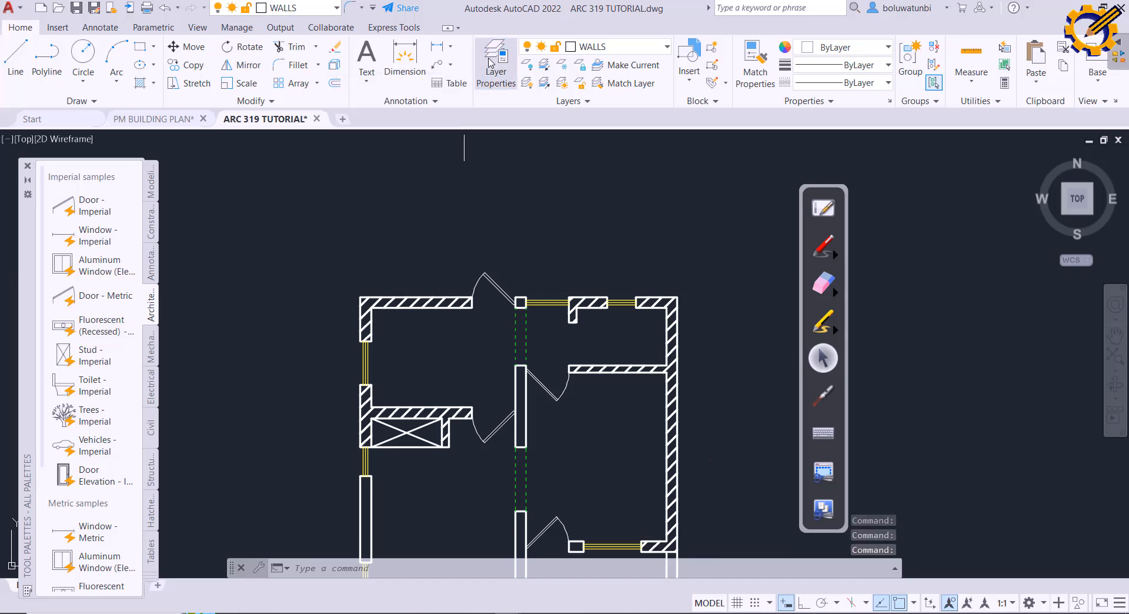
left_click(489, 75)
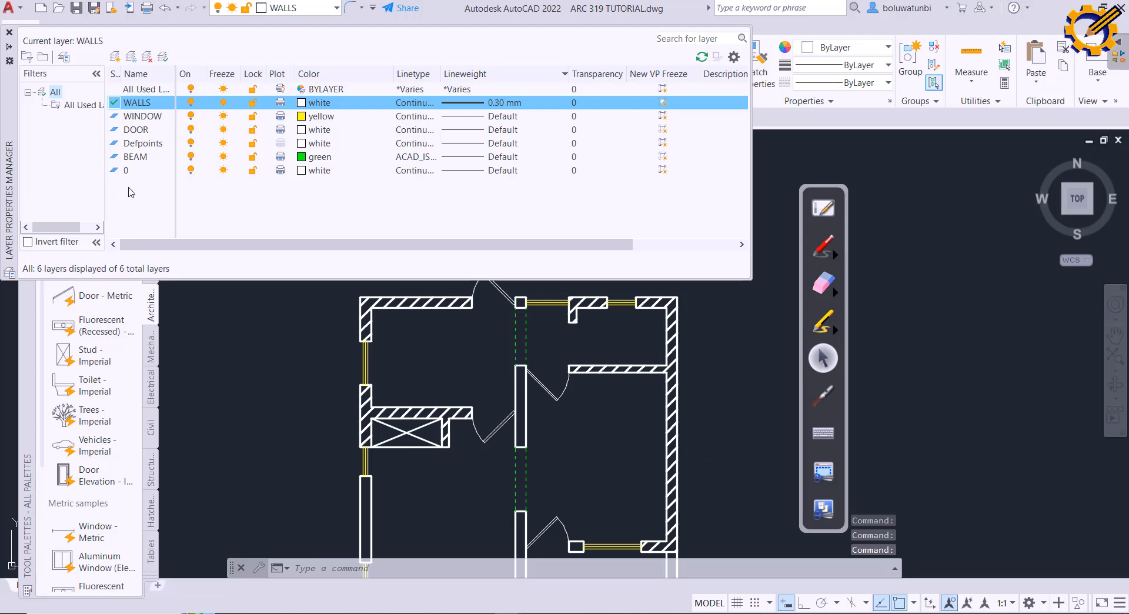
right_click(131, 192)
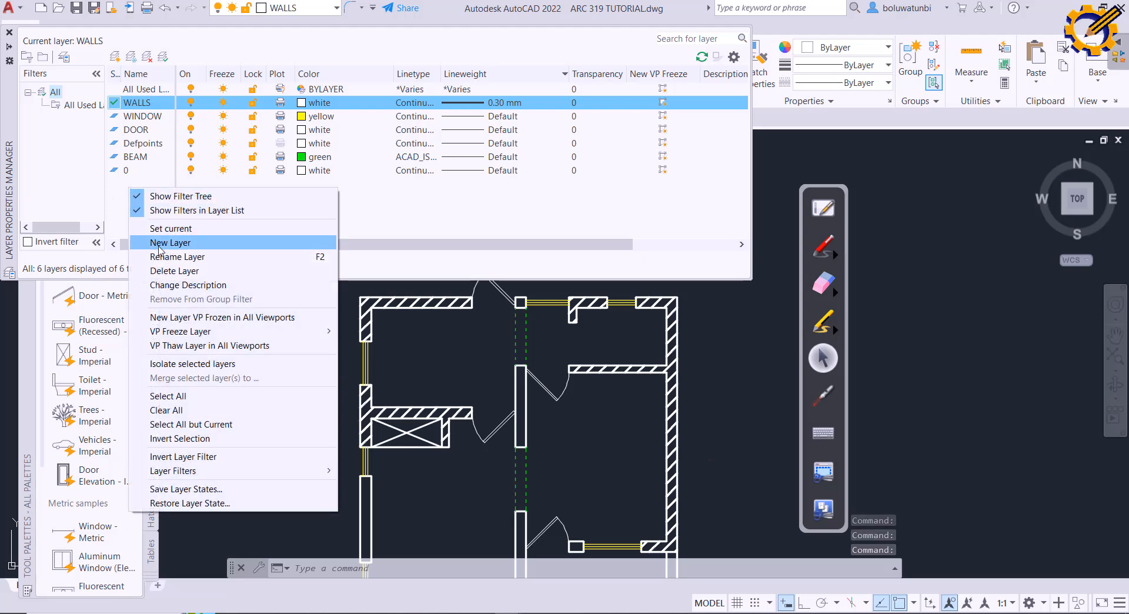
left_click(159, 244)
type("DIMENSION")
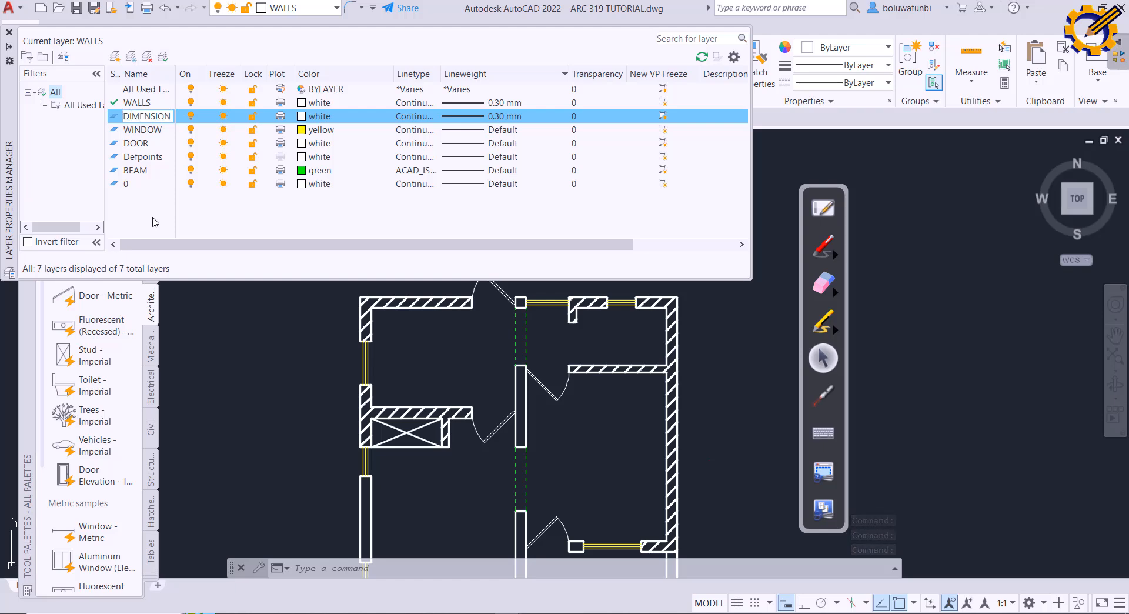
key("Return")
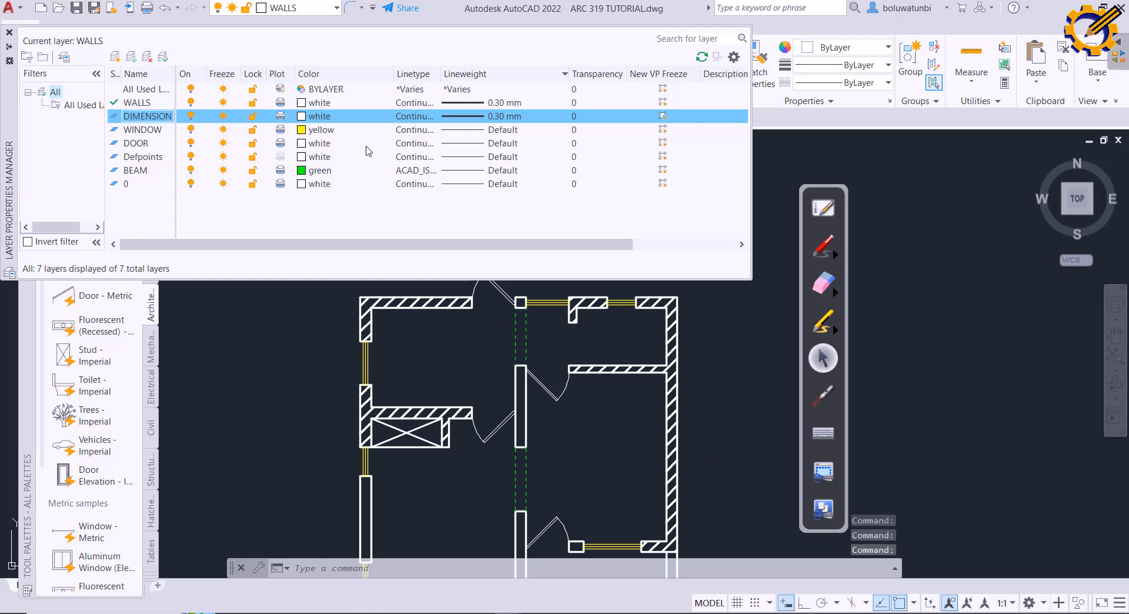
Step: Set the DIMENSION layer's lineweight to Default, make it the current layer and close the layer properties
left_click(498, 117)
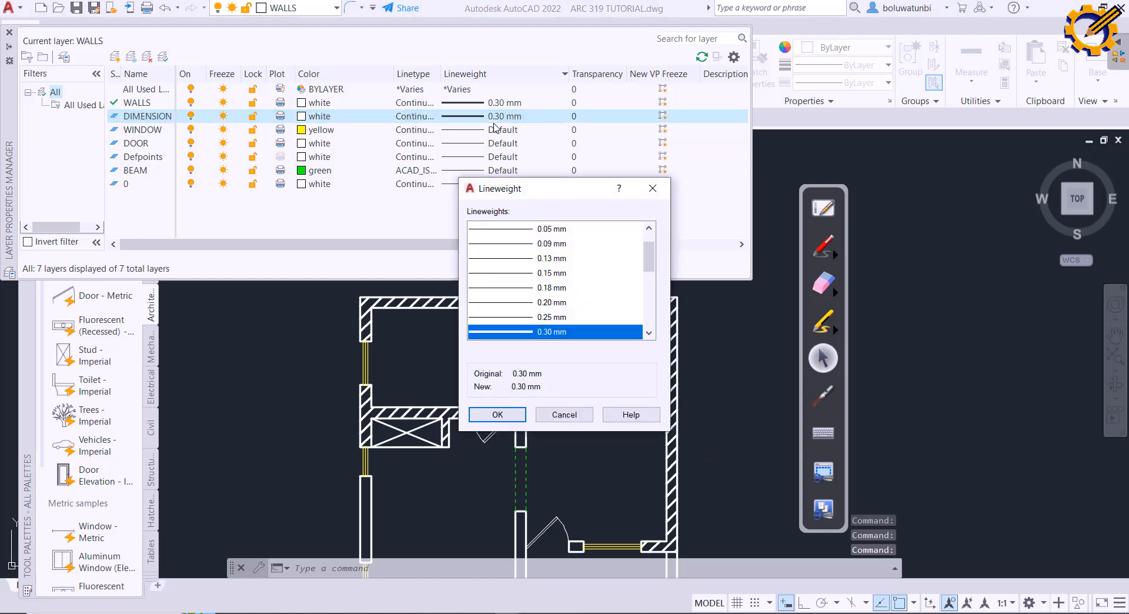
scroll(546, 240, "up", 1)
left_click(531, 230)
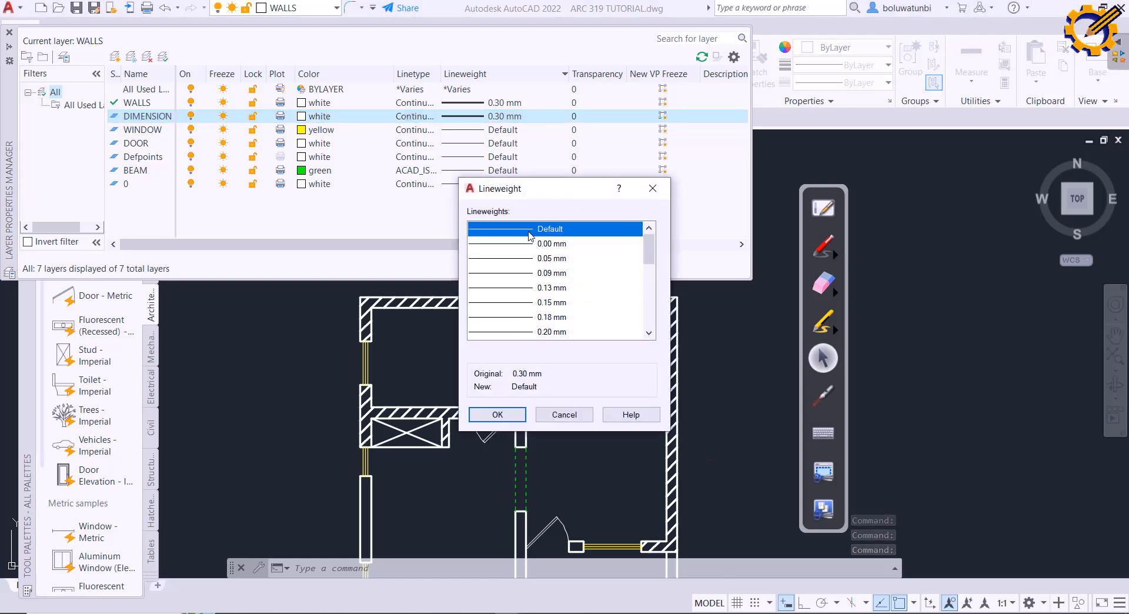
left_click(498, 415)
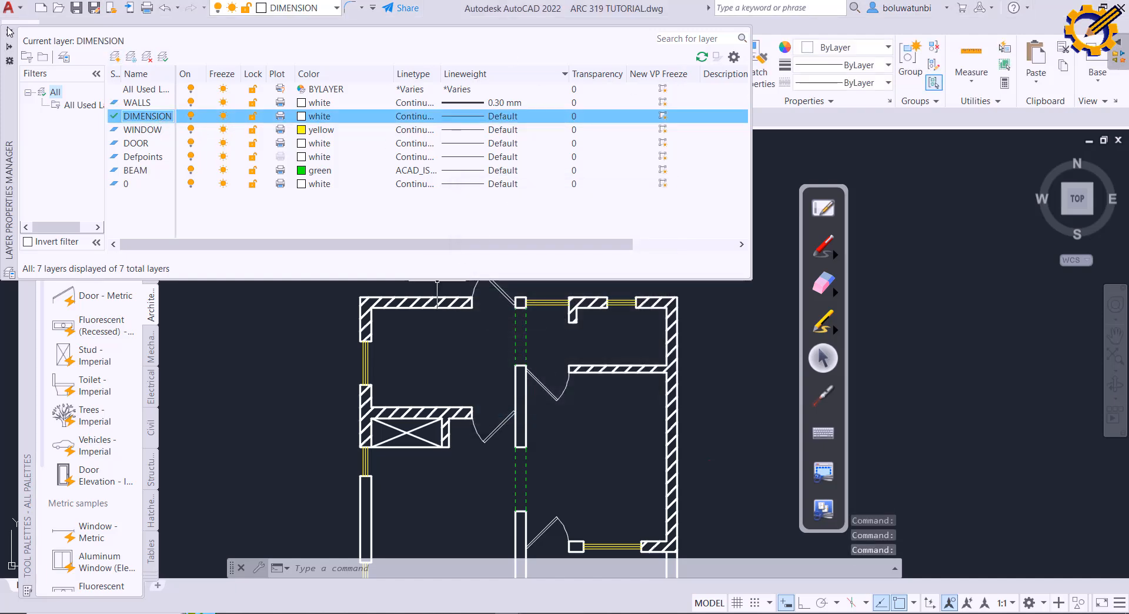
left_click(9, 31)
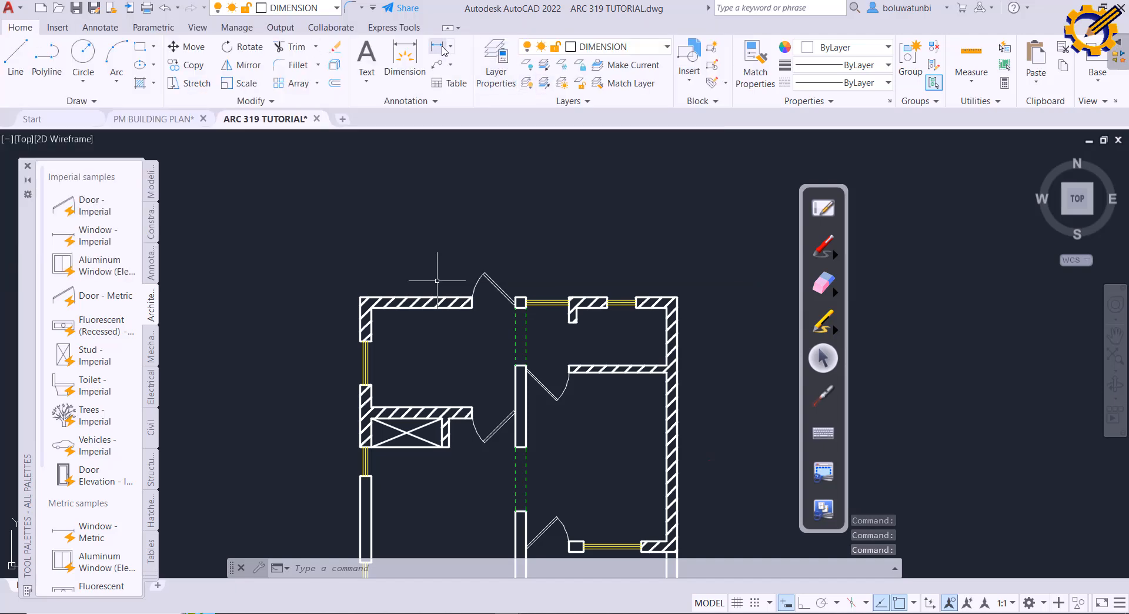
Step: Add a linear dimension above the plan for the thickness of the left outer wall at its upper corner
left_click(437, 50)
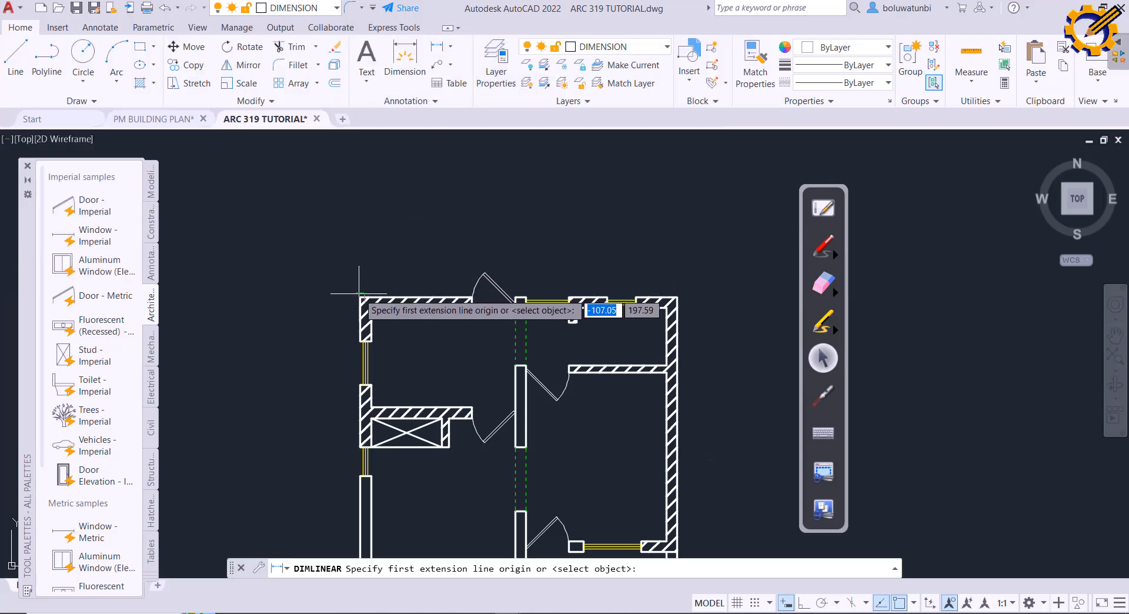
left_click(360, 297)
left_click(371, 307)
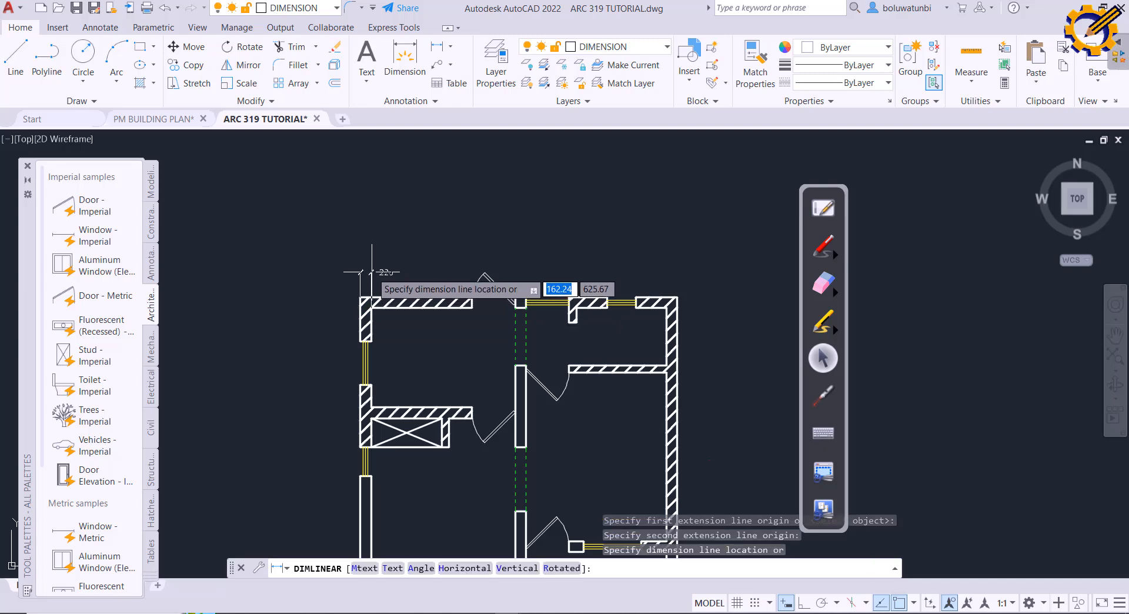
left_click(377, 256)
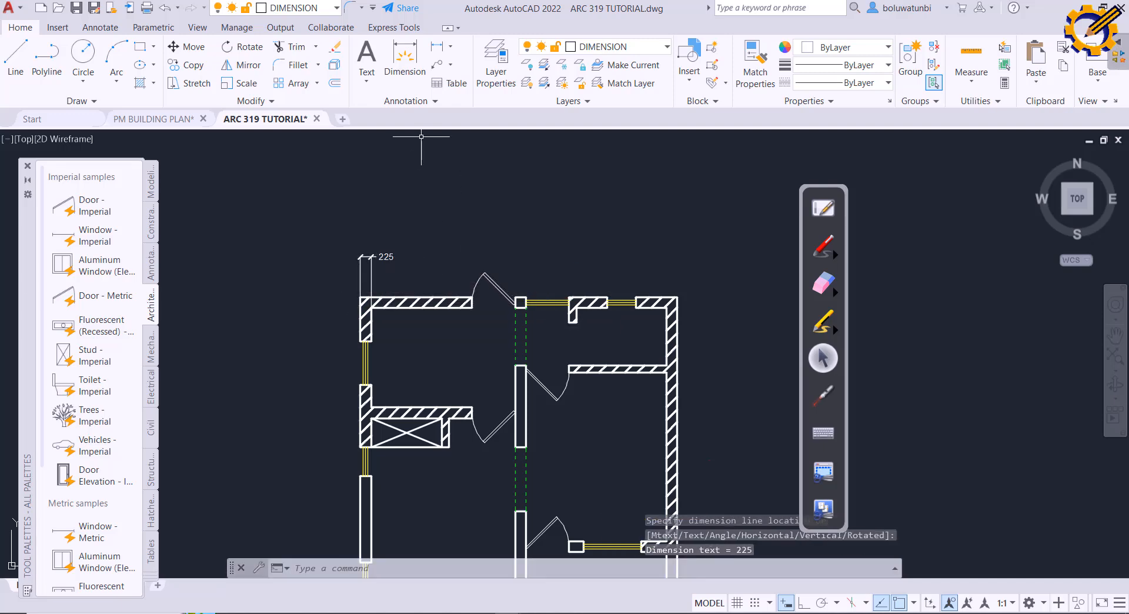
Step: Continue the dimension chain from the left outer wall across the upper wall, door opening, square column and adjacent window
left_click(110, 28)
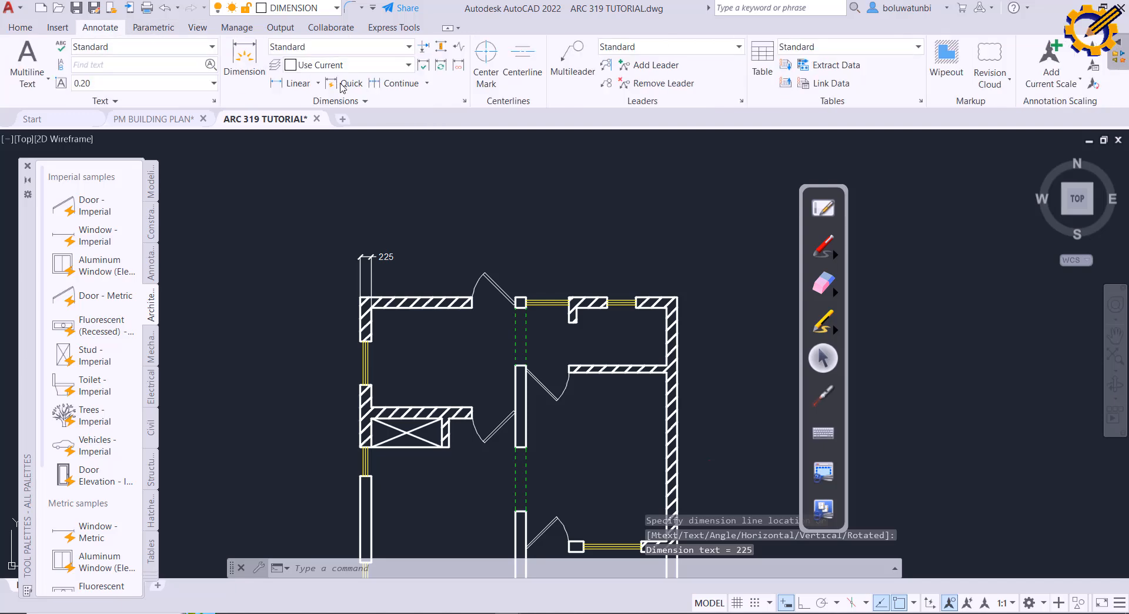
left_click(393, 83)
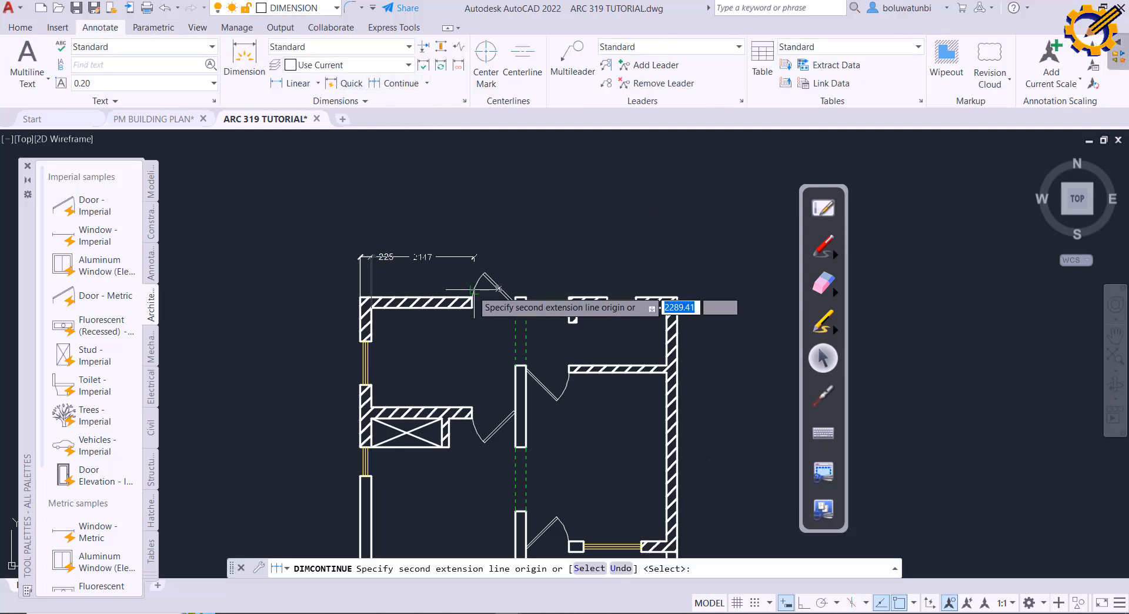
left_click(474, 297)
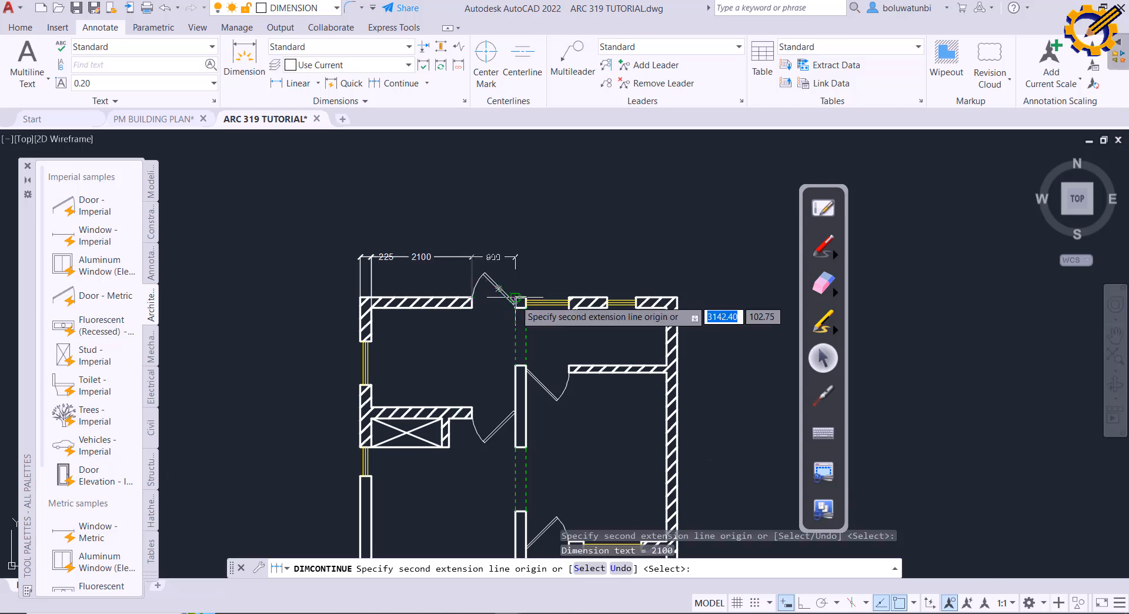
left_click(516, 301)
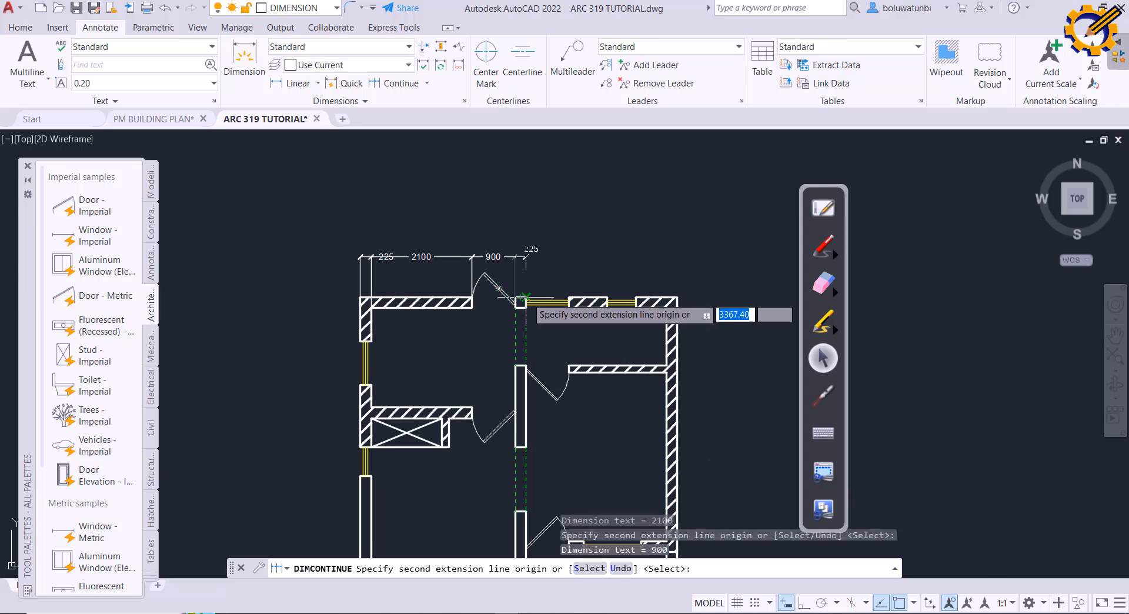
left_click(525, 298)
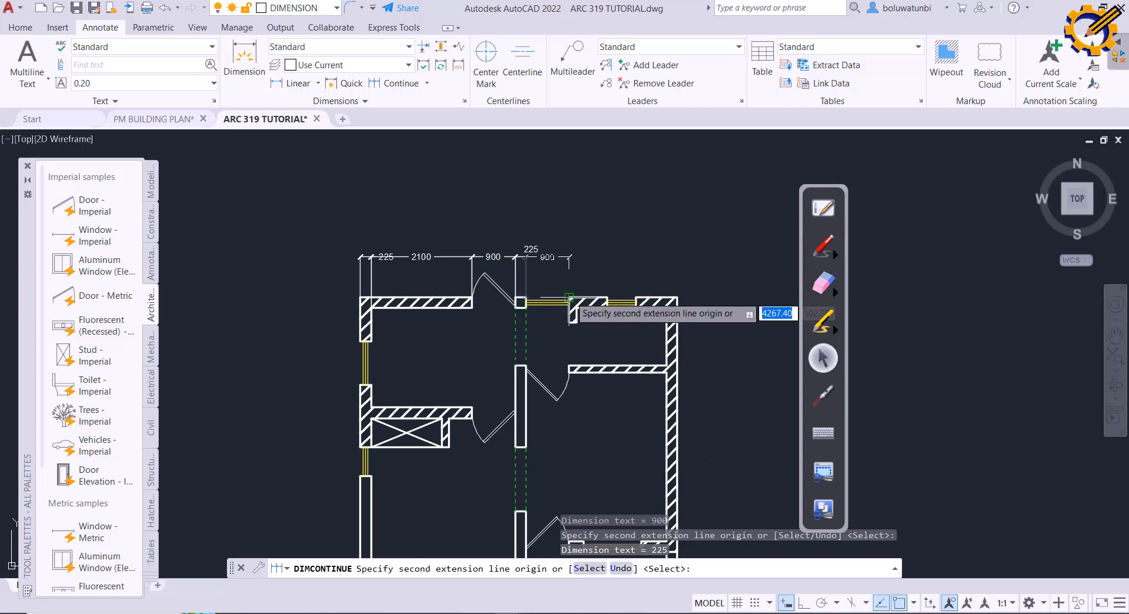
left_click(569, 297)
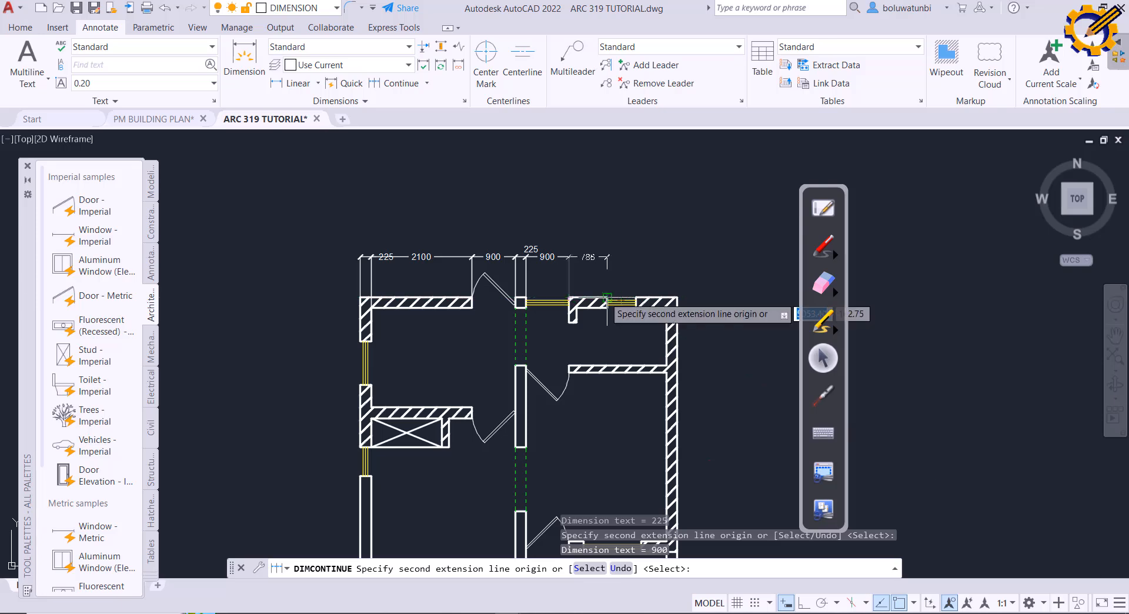
Step: Continue the dimension chain over the remaining upper wall pieces and second window to the right outer wall's outer corner
scroll(606, 297, "up", 5)
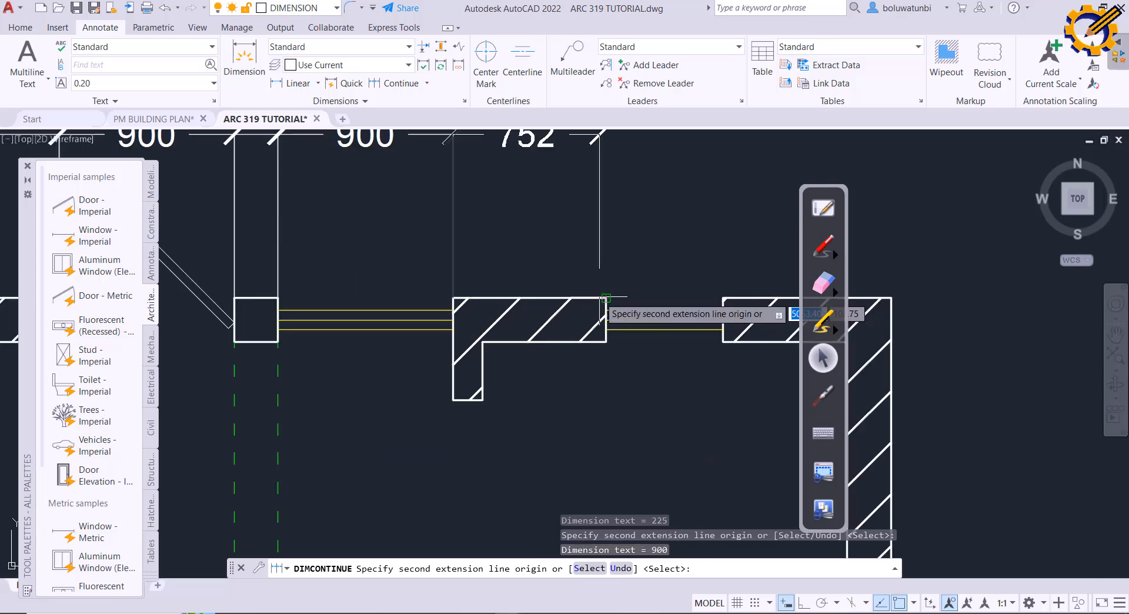
left_click(606, 298)
scroll(606, 298, "down", 3)
middle_click_drag(605, 297, 517, 291)
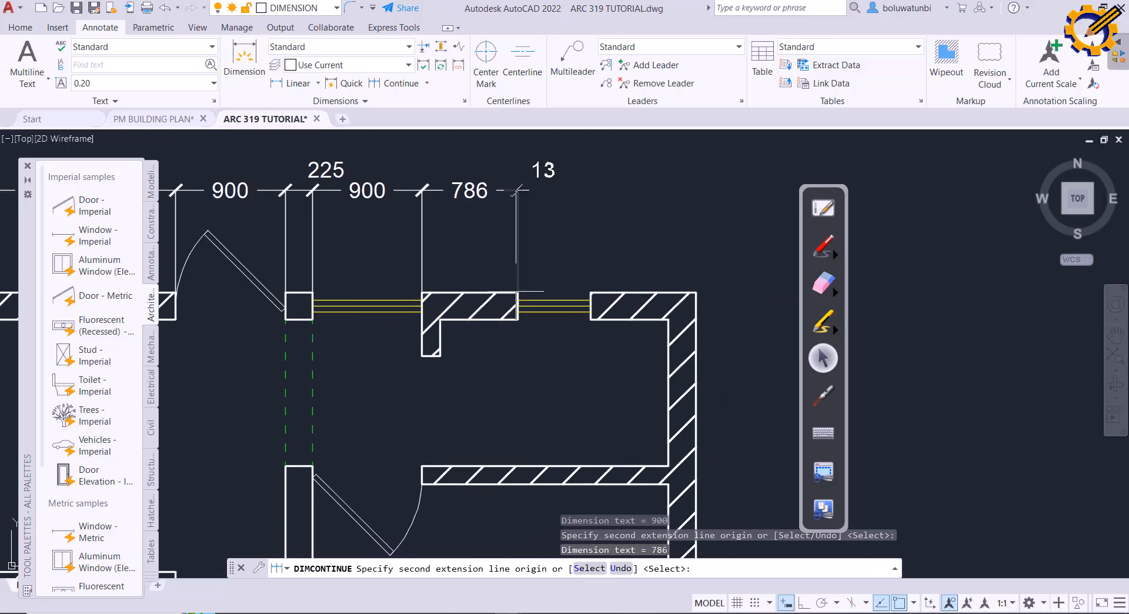
left_click(590, 292)
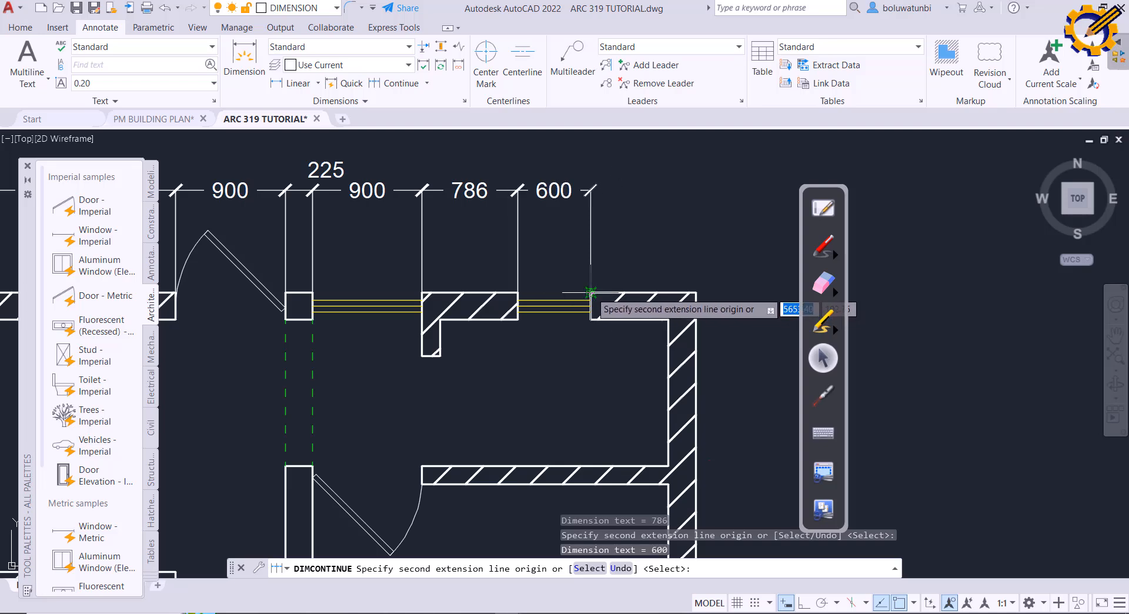
left_click(668, 313)
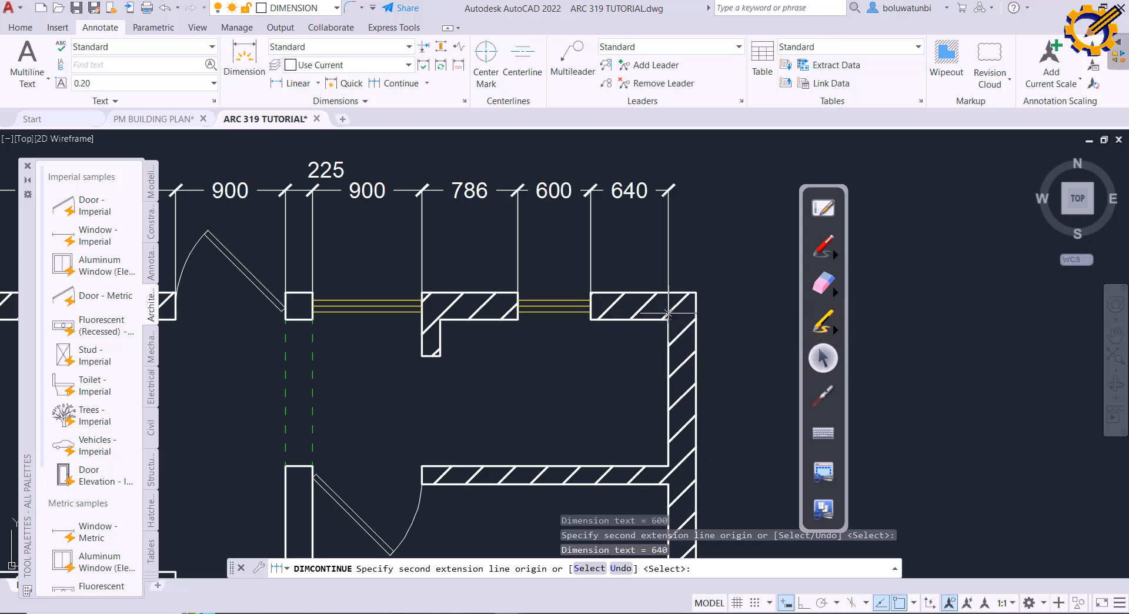
left_click(695, 292)
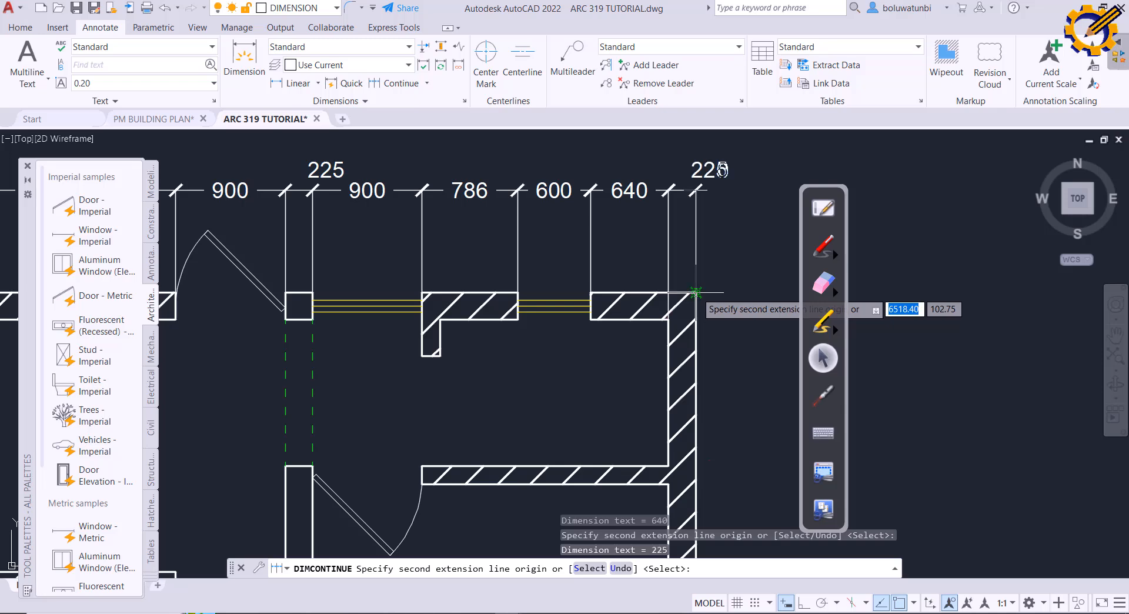
right_click(761, 276)
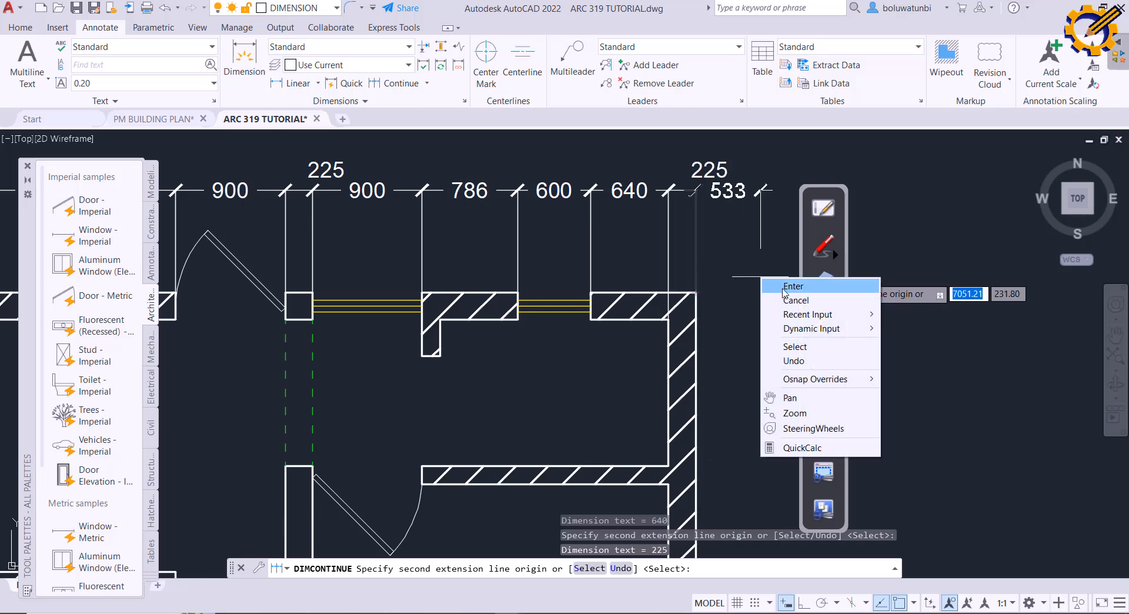
left_click(792, 285)
Step: Close the tool palettes and end the continued dimension command
scroll(747, 265, "down", 4)
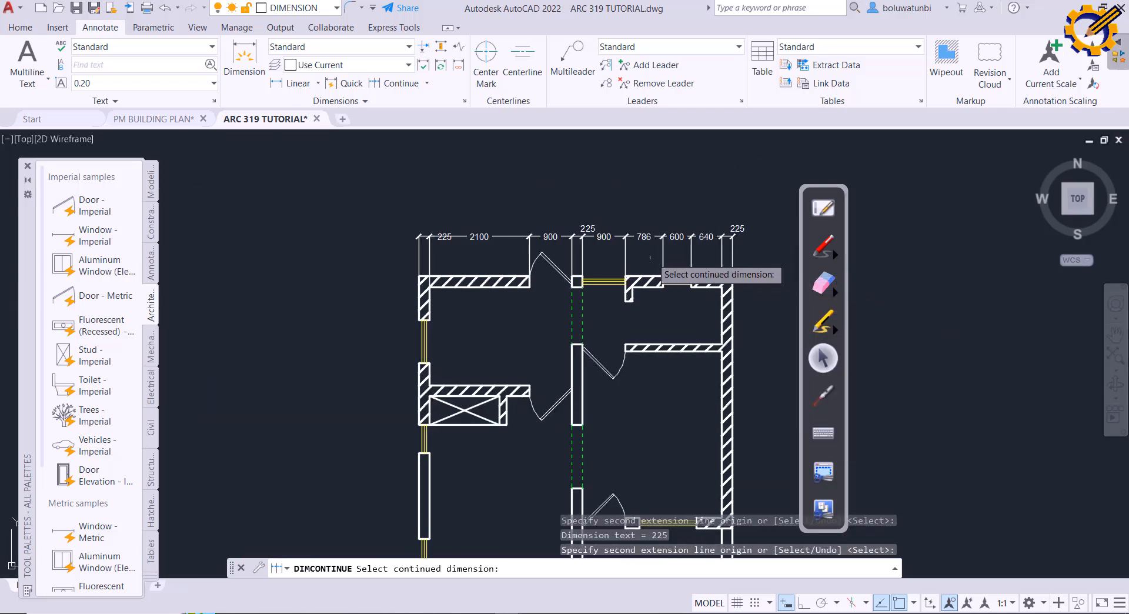
scroll(606, 241, "up", 2)
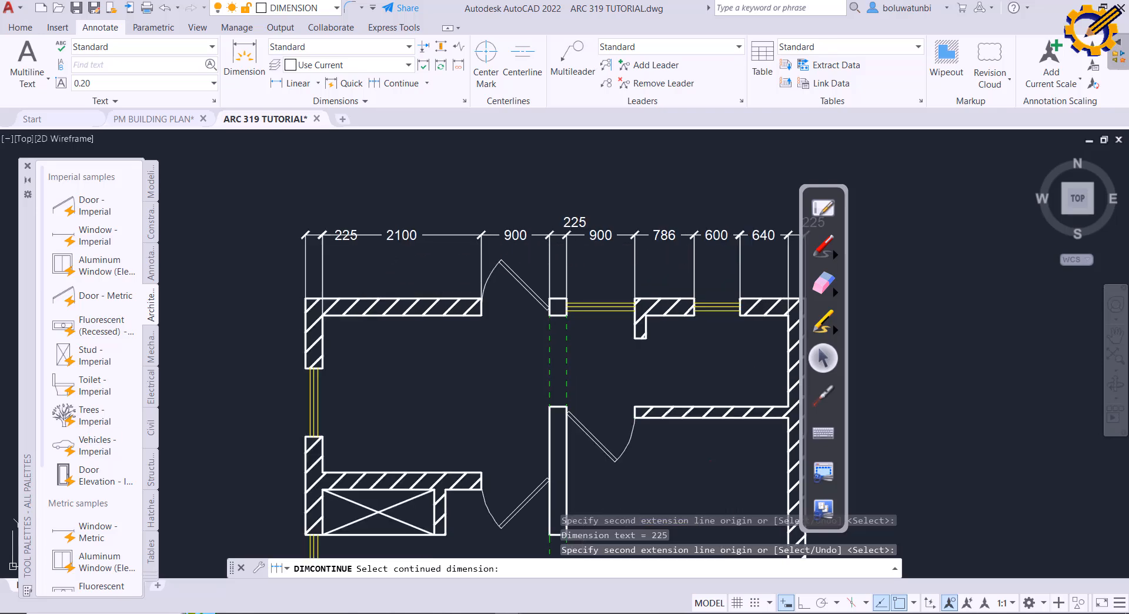
scroll(688, 266, "down", 2)
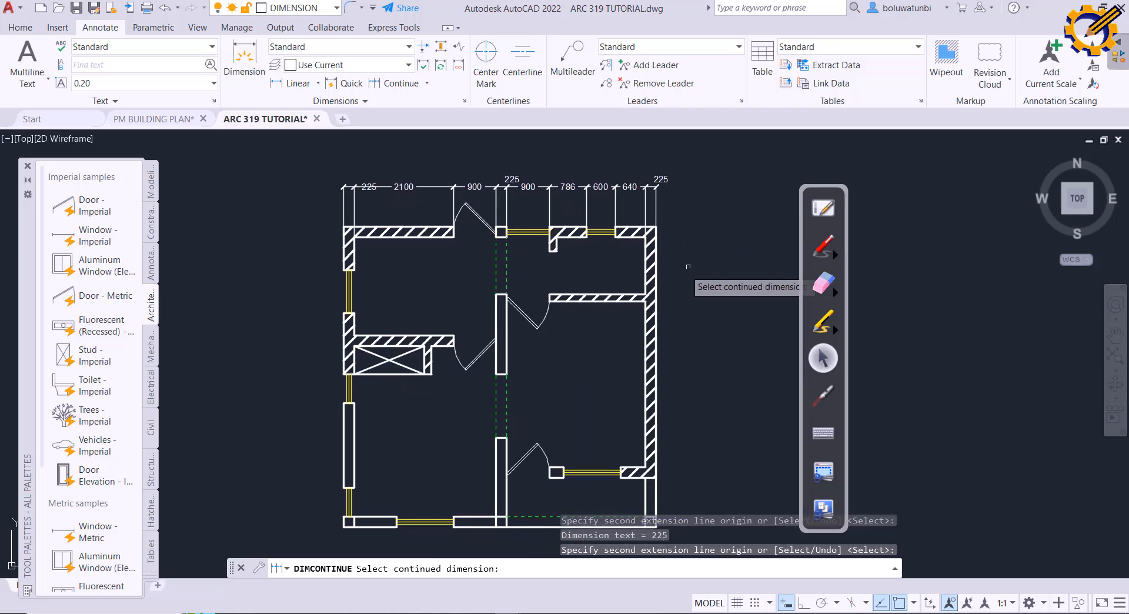
mouse_move(688, 266)
middle_mouse_down()
mouse_move(629, 253)
mouse_move(671, 243)
middle_mouse_up()
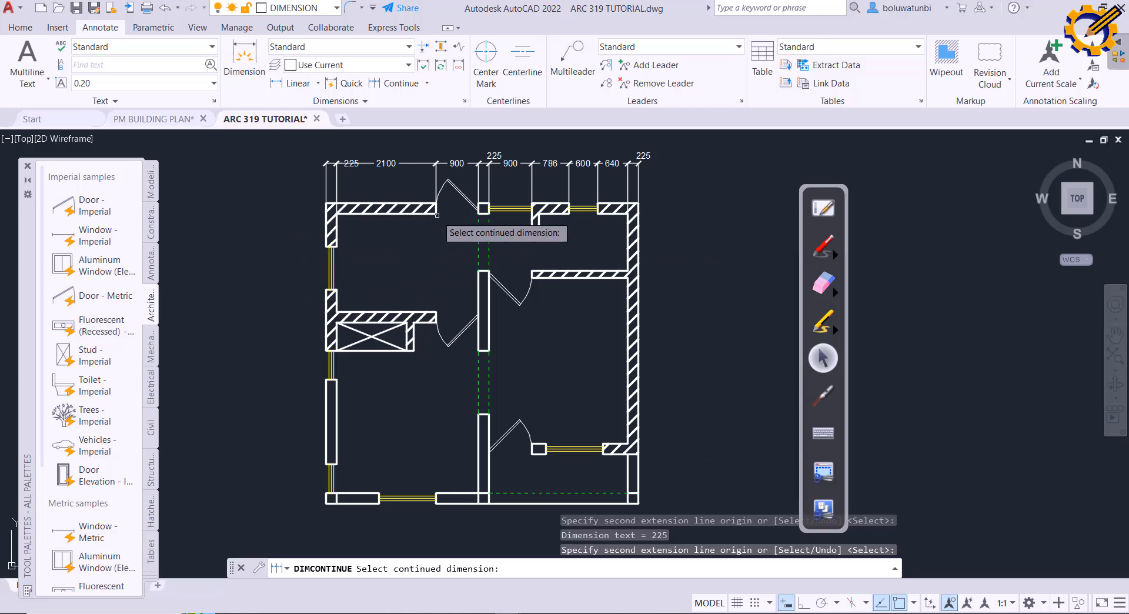
middle_click_drag(423, 243, 417, 255)
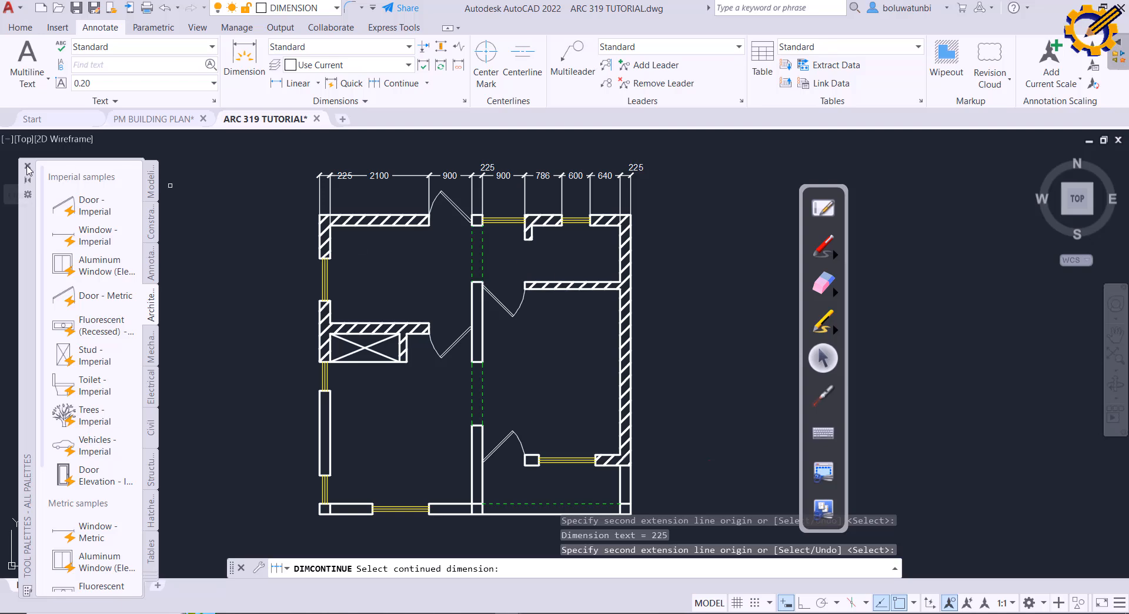
left_click(27, 167)
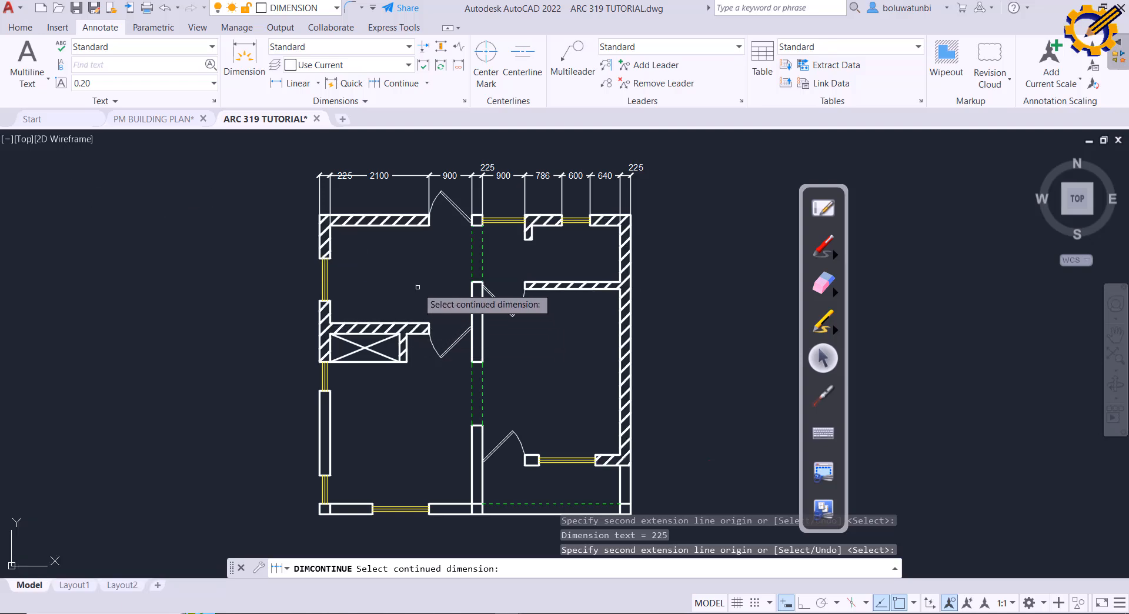
key("Escape")
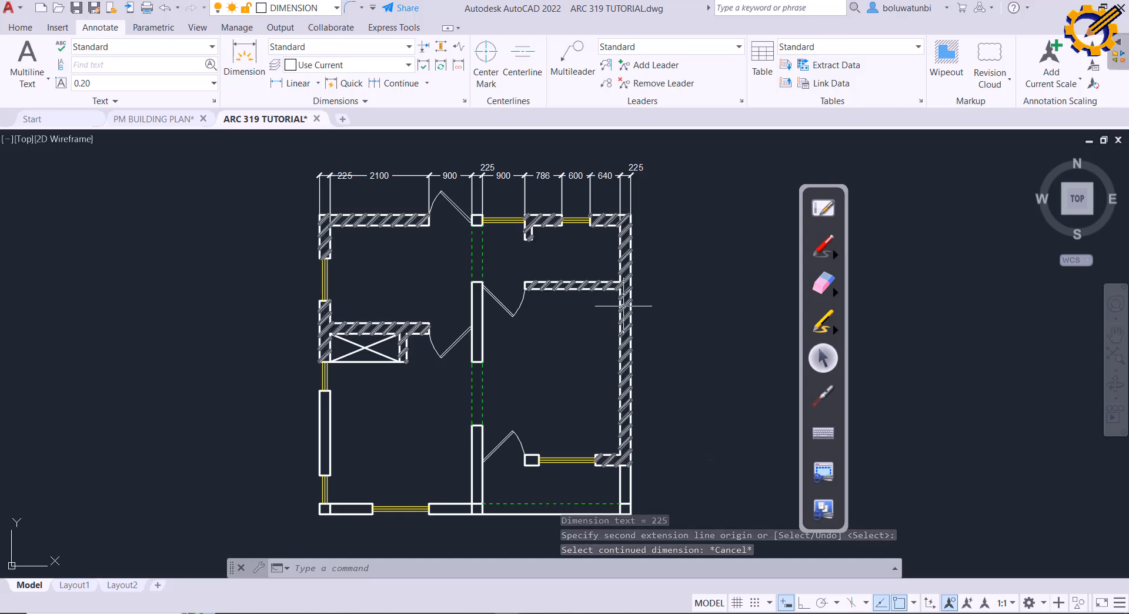
Step: Delete the existing hatch from the walls and make layer 0 the current layer
left_click(624, 302)
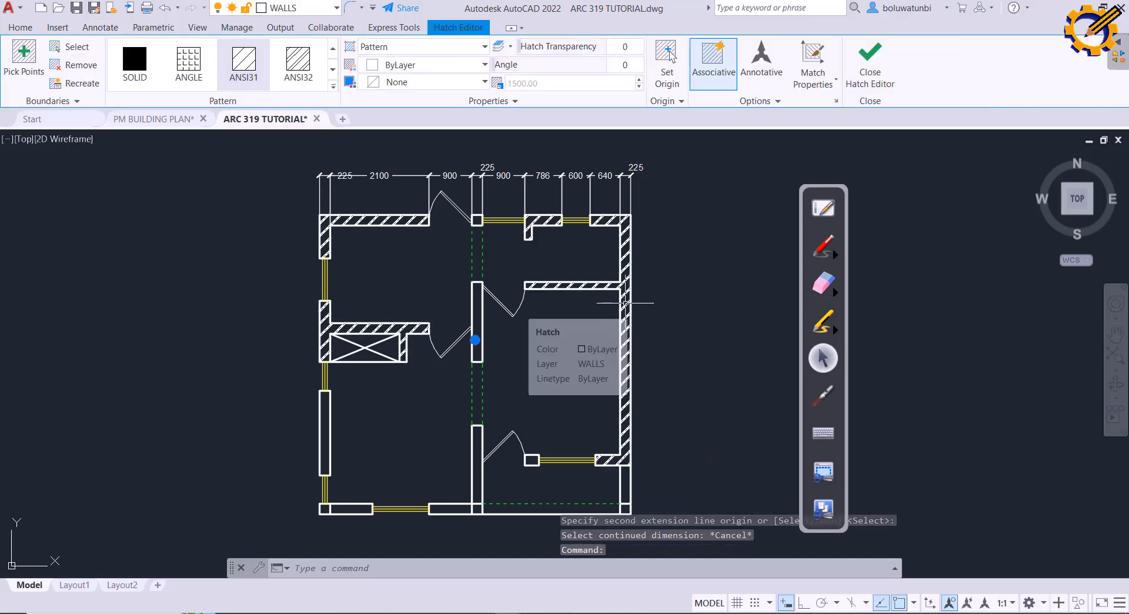
key("Delete")
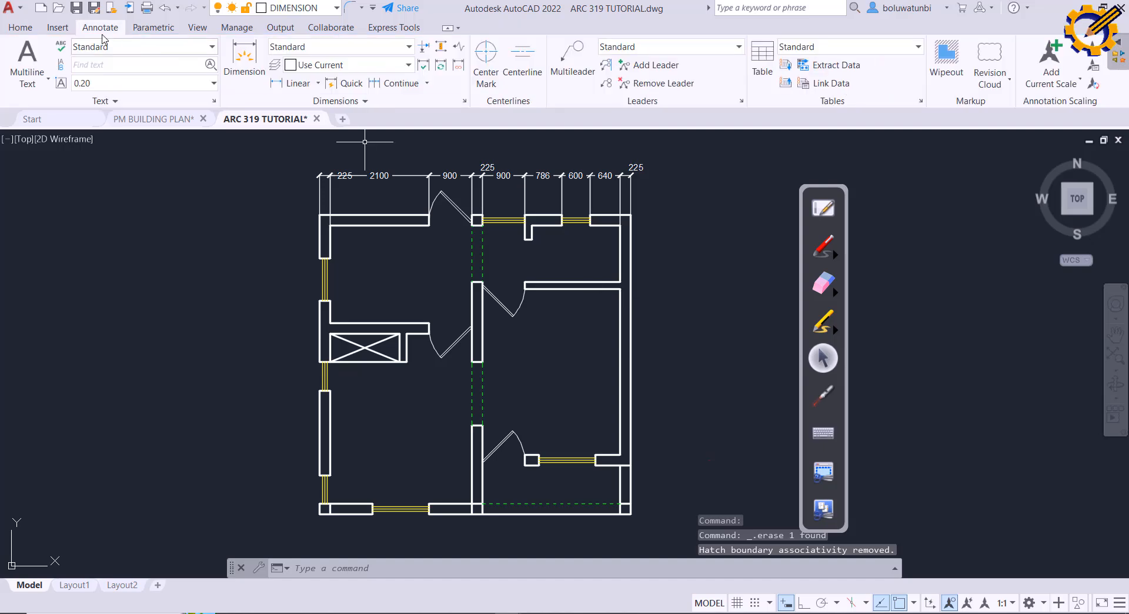
left_click(20, 27)
left_click(491, 86)
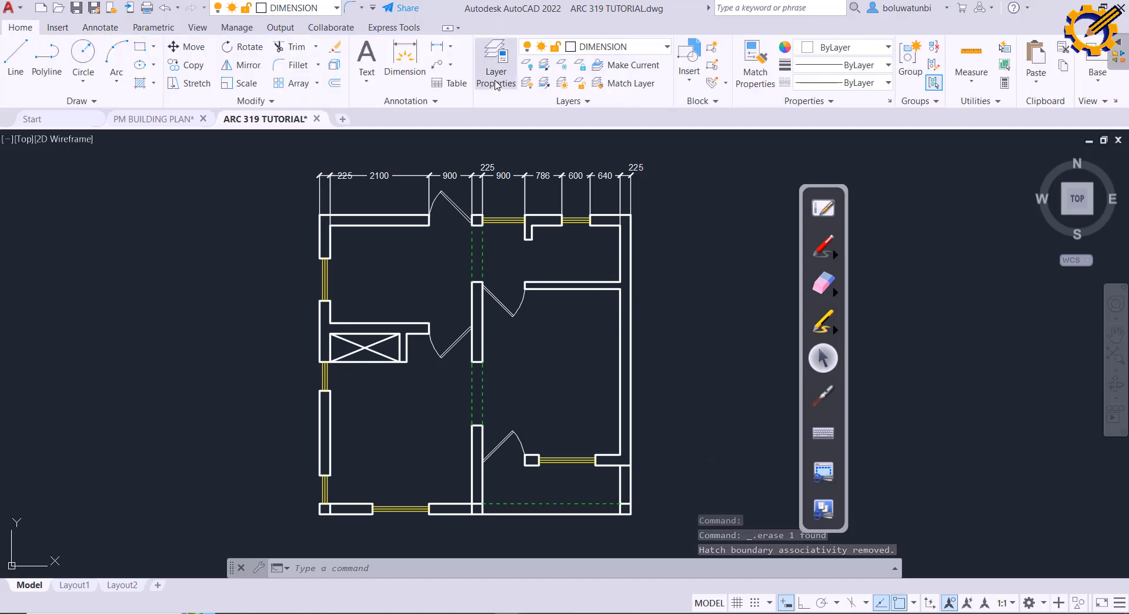
left_click(144, 184)
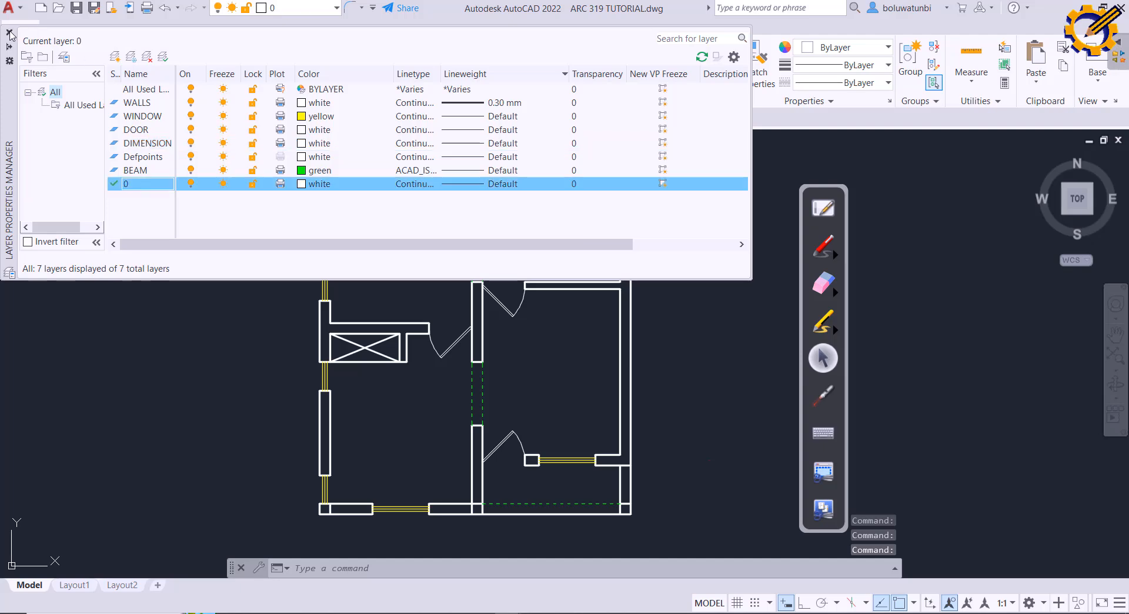
left_click(9, 32)
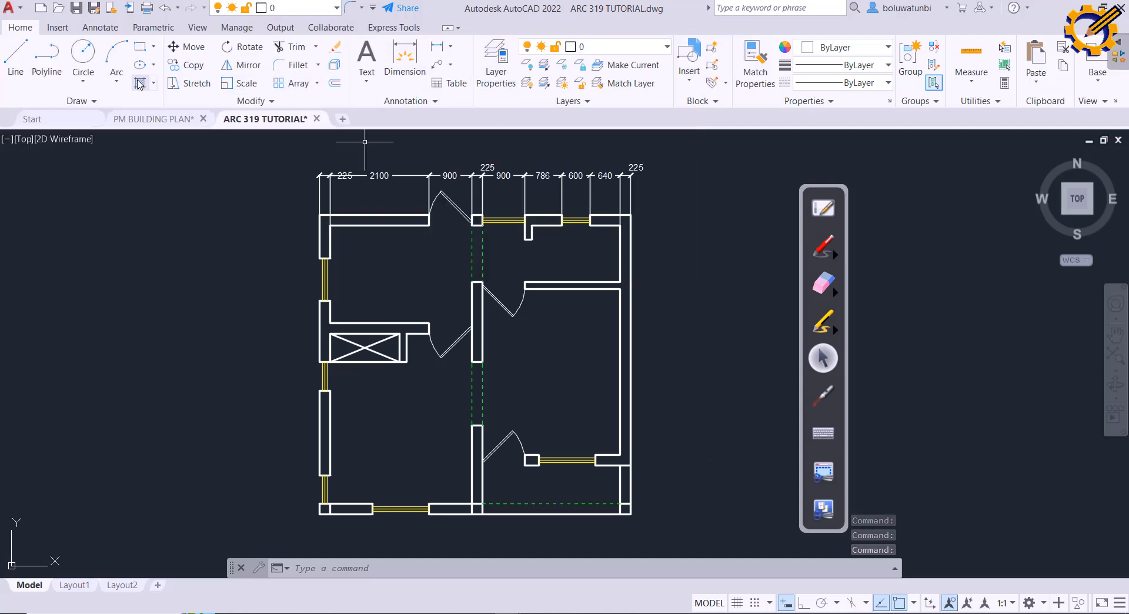
Step: Hatch the right, upper and left wall segments, including the wall around the wardrobe, with the ANSI32 pattern
left_click(139, 83)
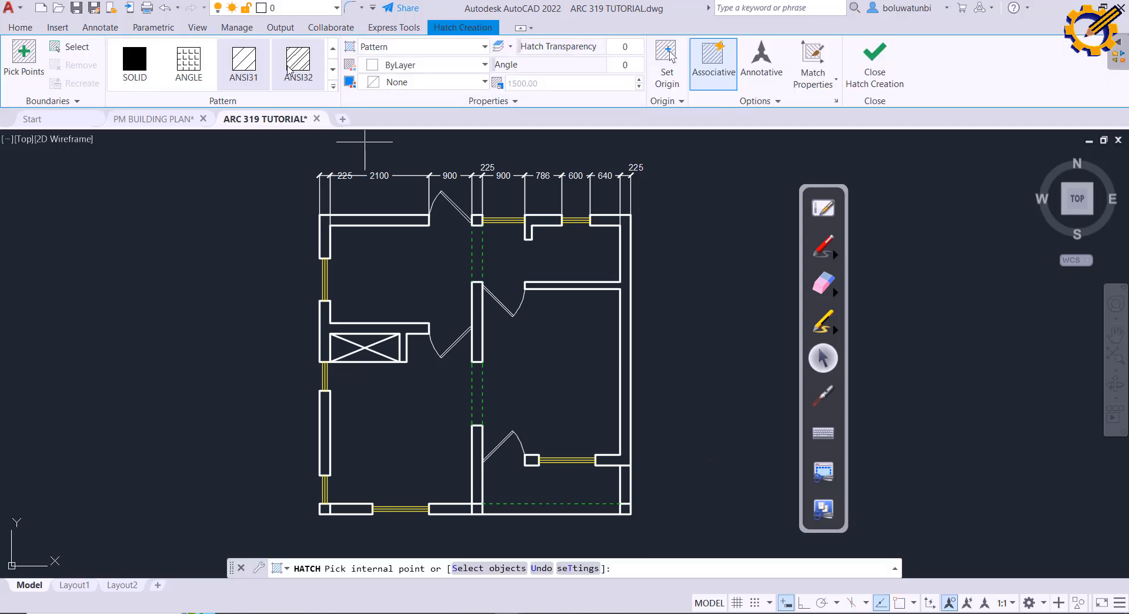
left_click(294, 68)
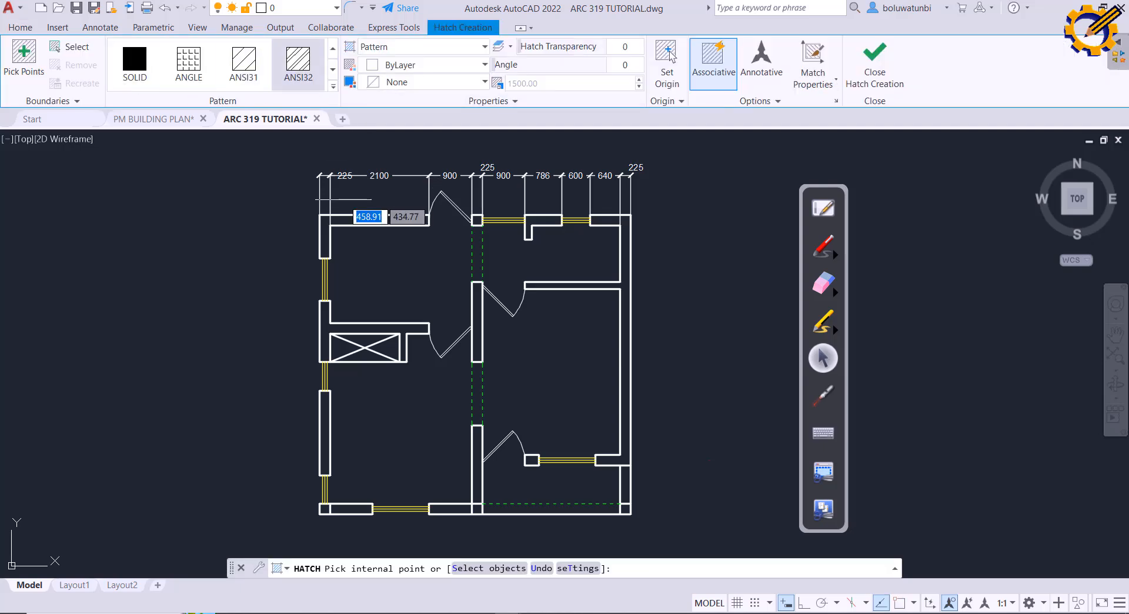
left_click(626, 231)
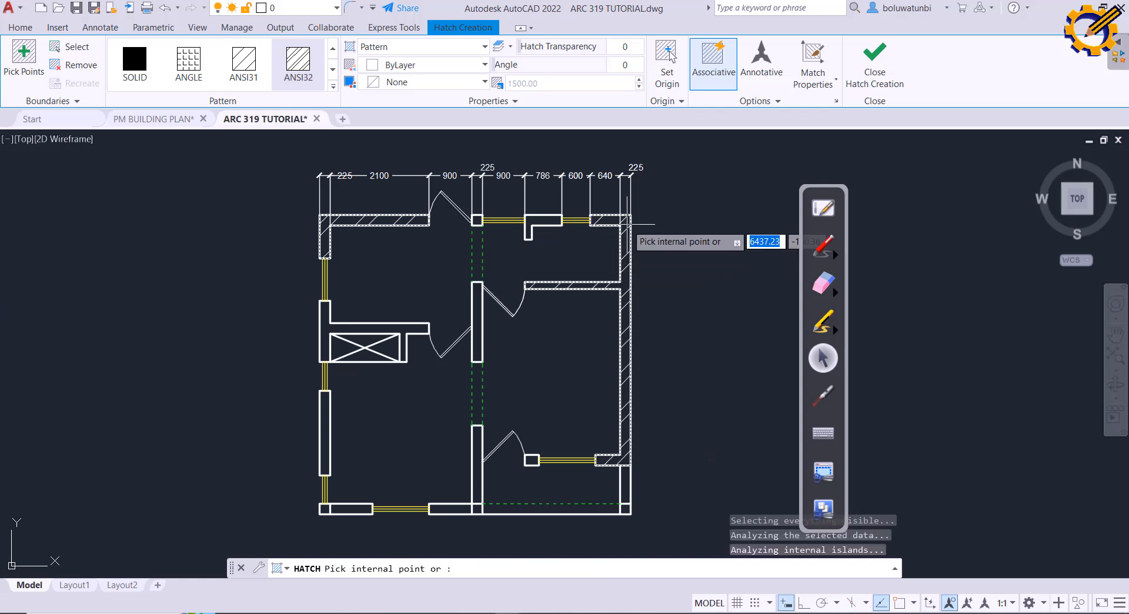
left_click(549, 221)
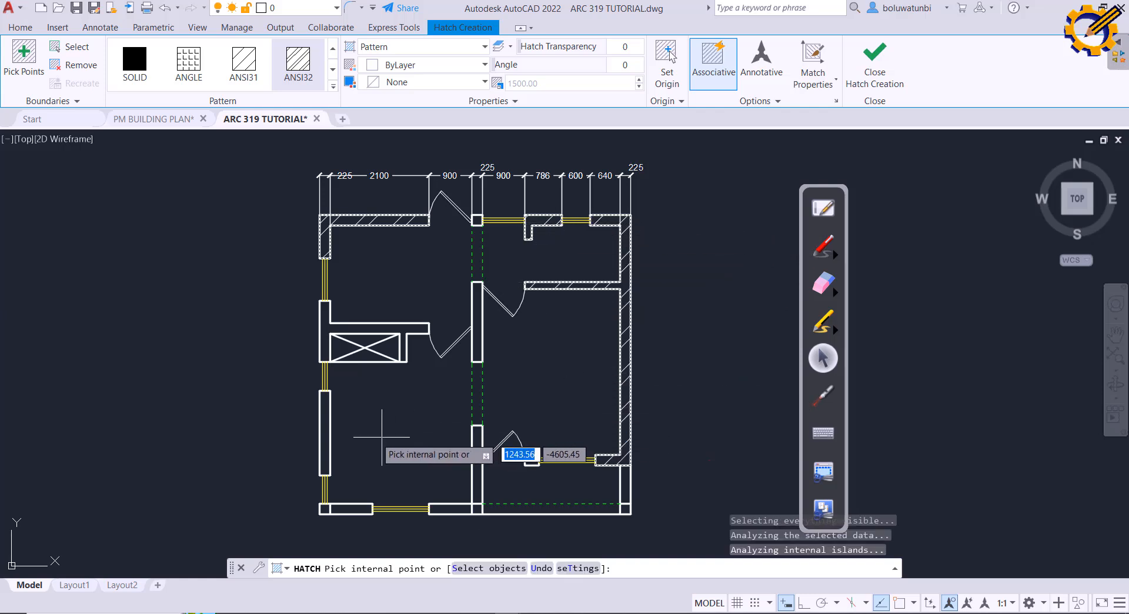
left_click(323, 435)
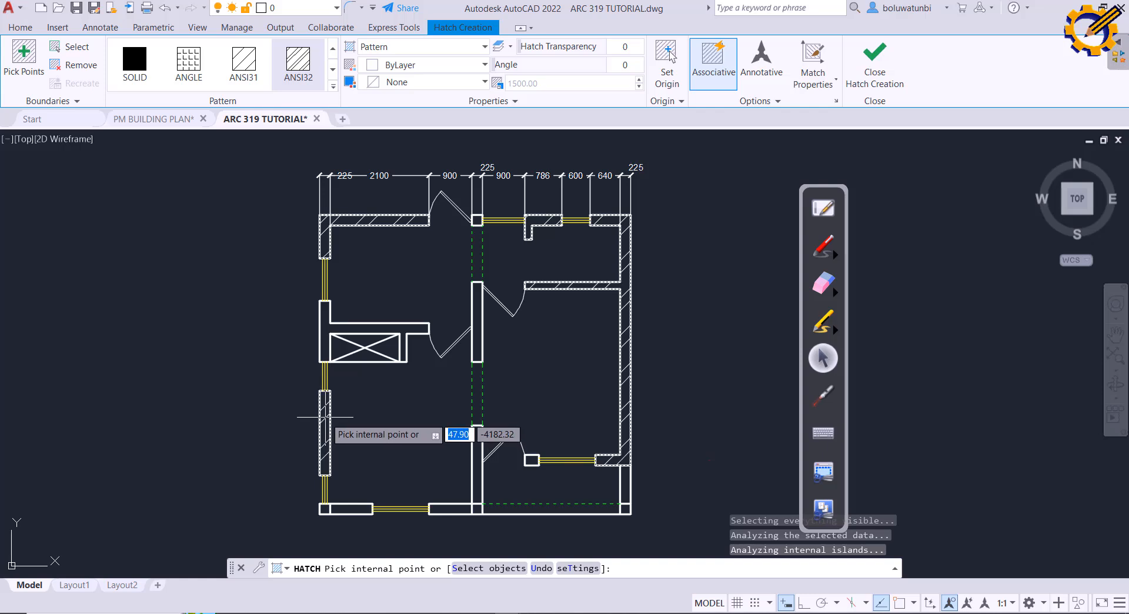
left_click(325, 322)
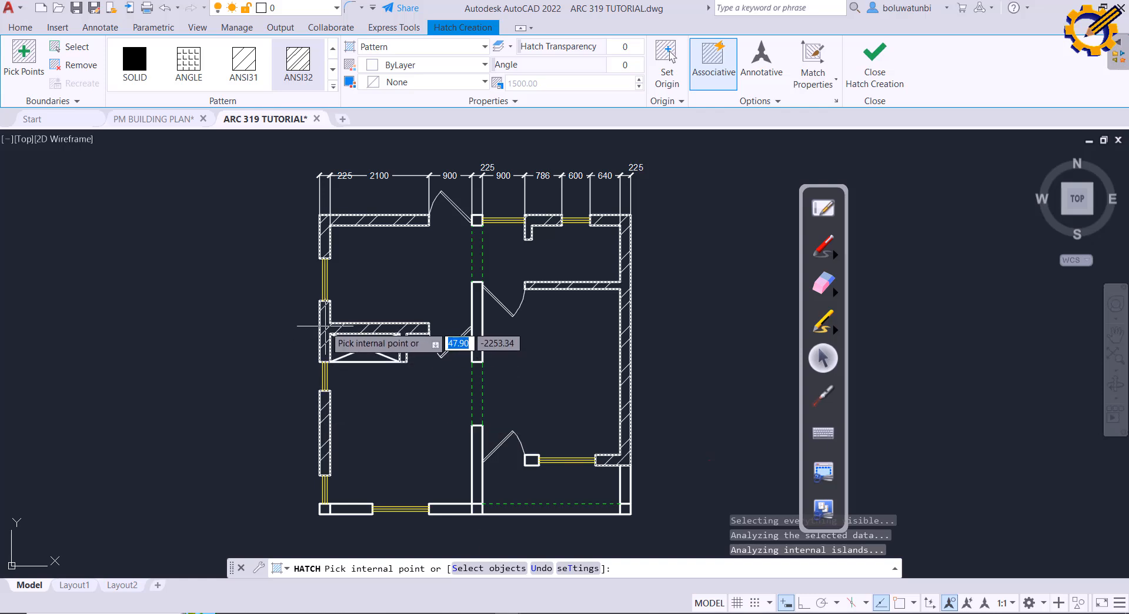
Step: Add the two central wall segments, the small pier beside the lower door and both bottom wall segments to the hatch
left_click(478, 314)
left_click(480, 438)
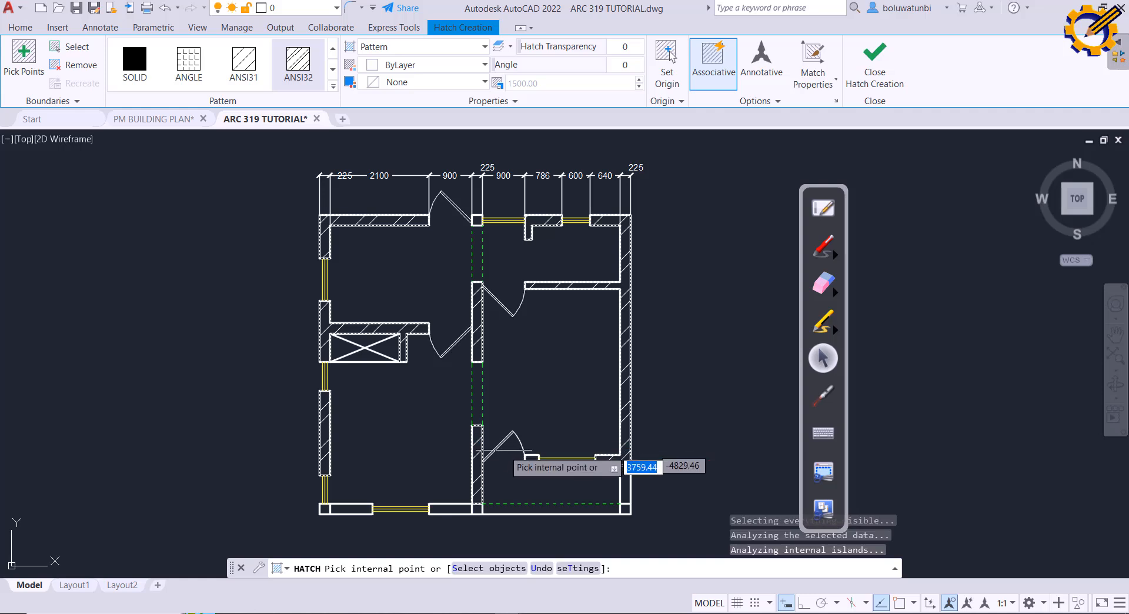
left_click(527, 458)
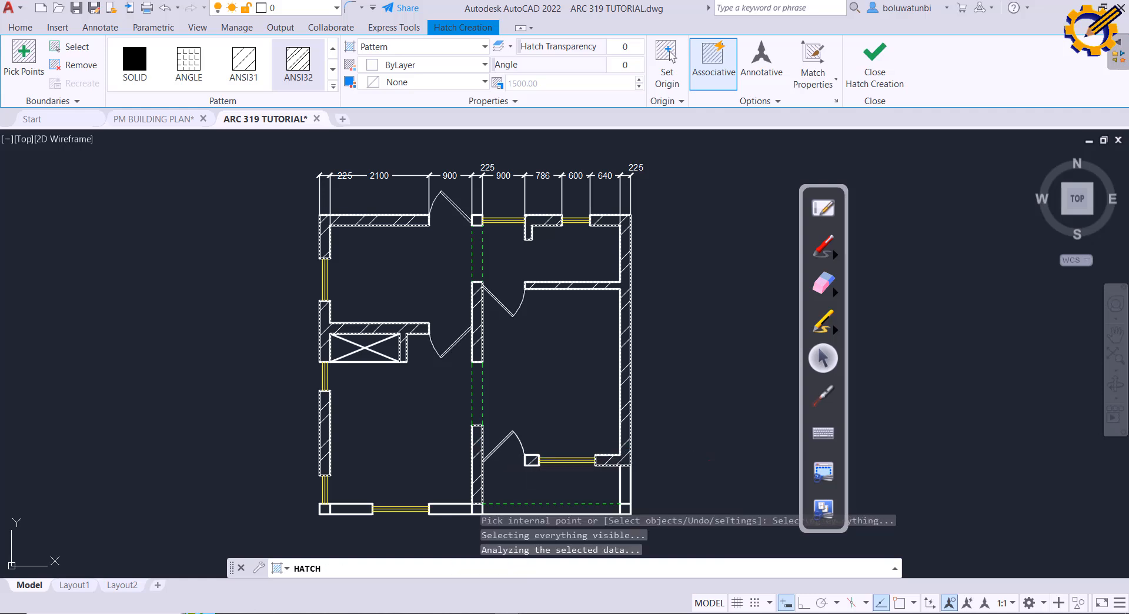
left_click(450, 508)
left_click(365, 509)
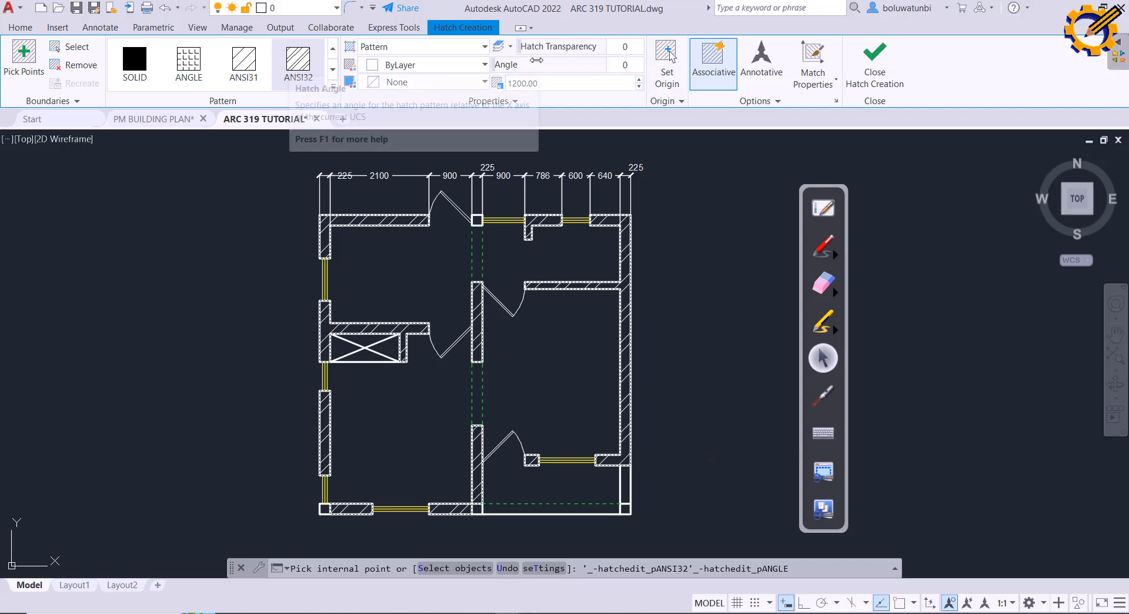
Step: Set the wall hatch's pattern scale to 1000 and finish the hatch
key("Return")
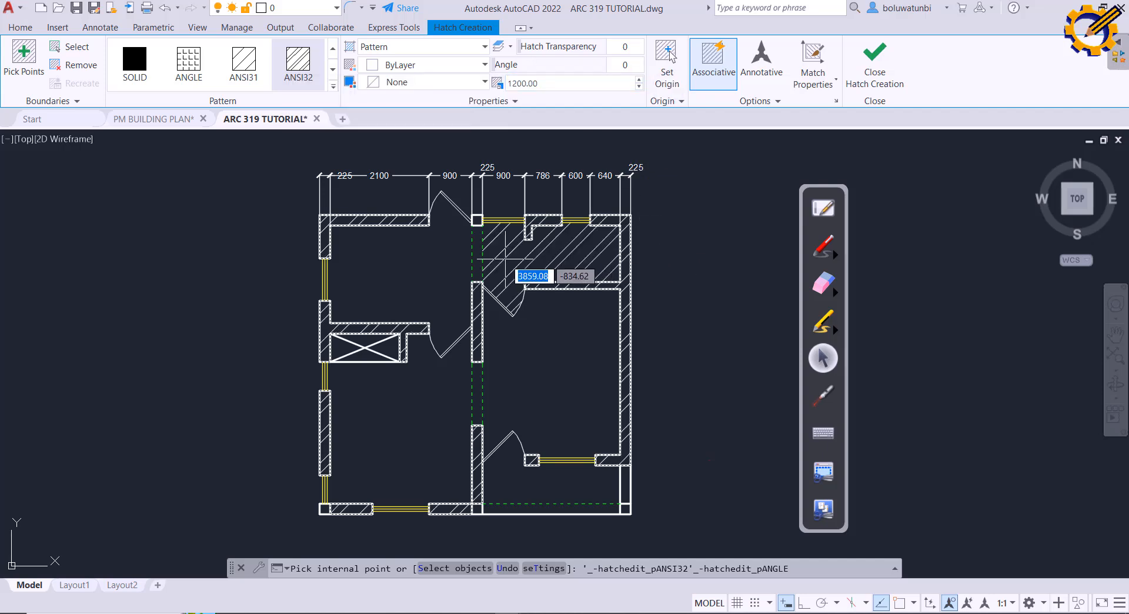
left_click_drag(513, 87, 504, 91)
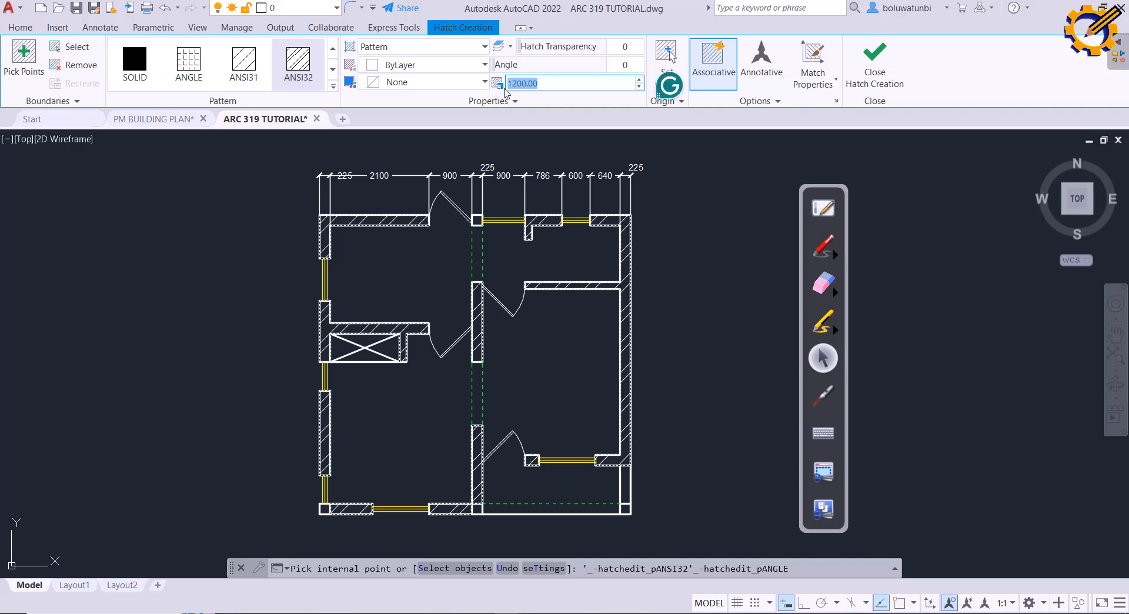
type("1000")
key("Return")
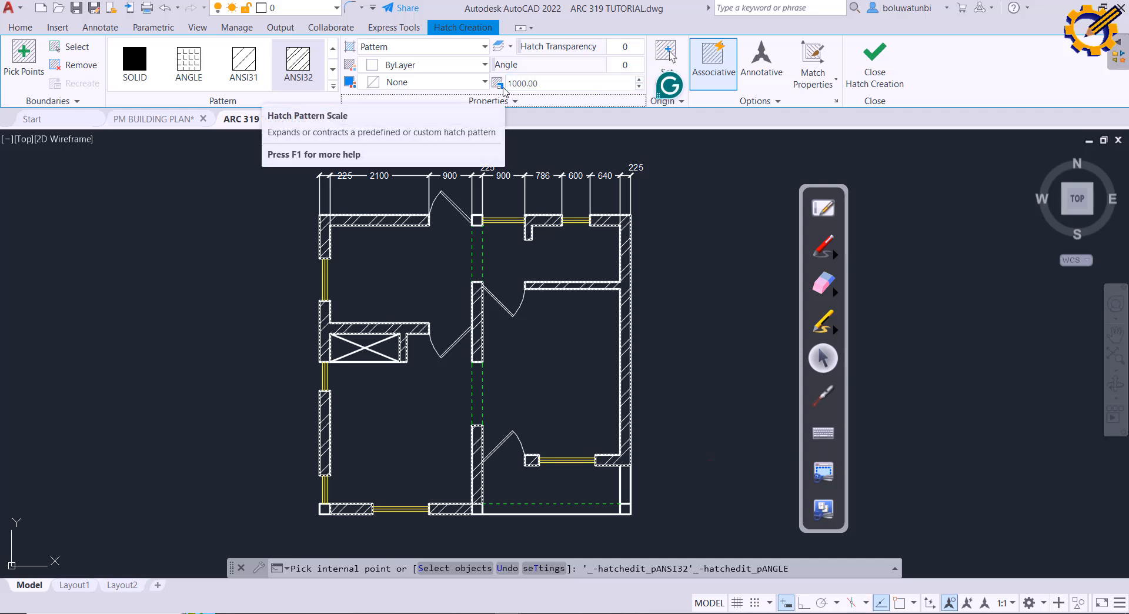
left_click(874, 59)
middle_click_drag(660, 239, 627, 236)
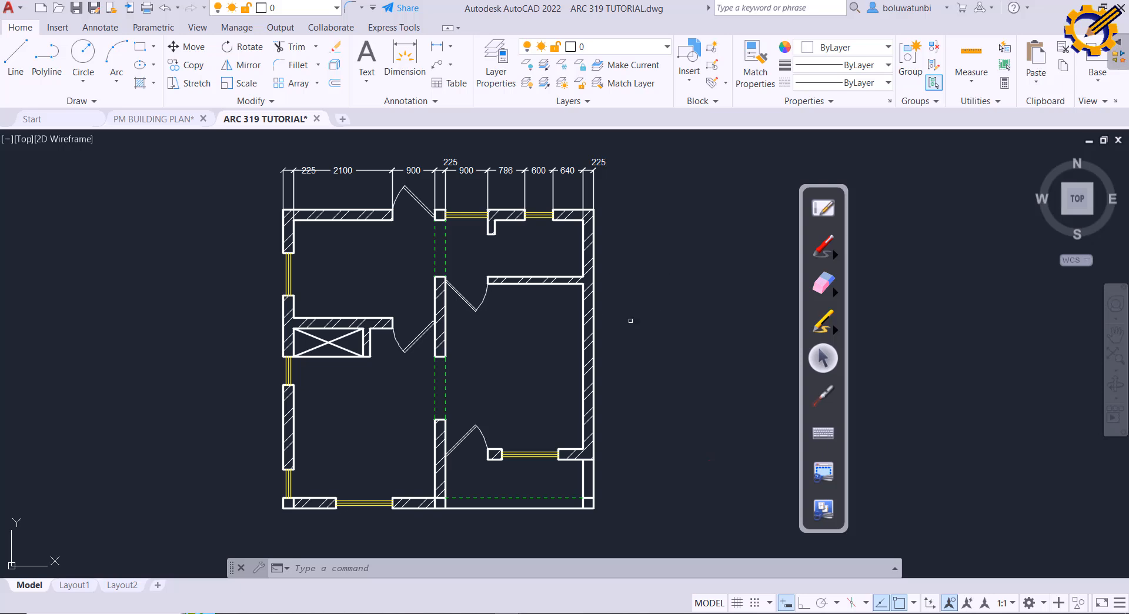
Step: Switch to the PM BUILDING PLAN drawing and examine the room layouts and dimension chains of its two floor plans
left_click(154, 118)
scroll(509, 261, "up", 4)
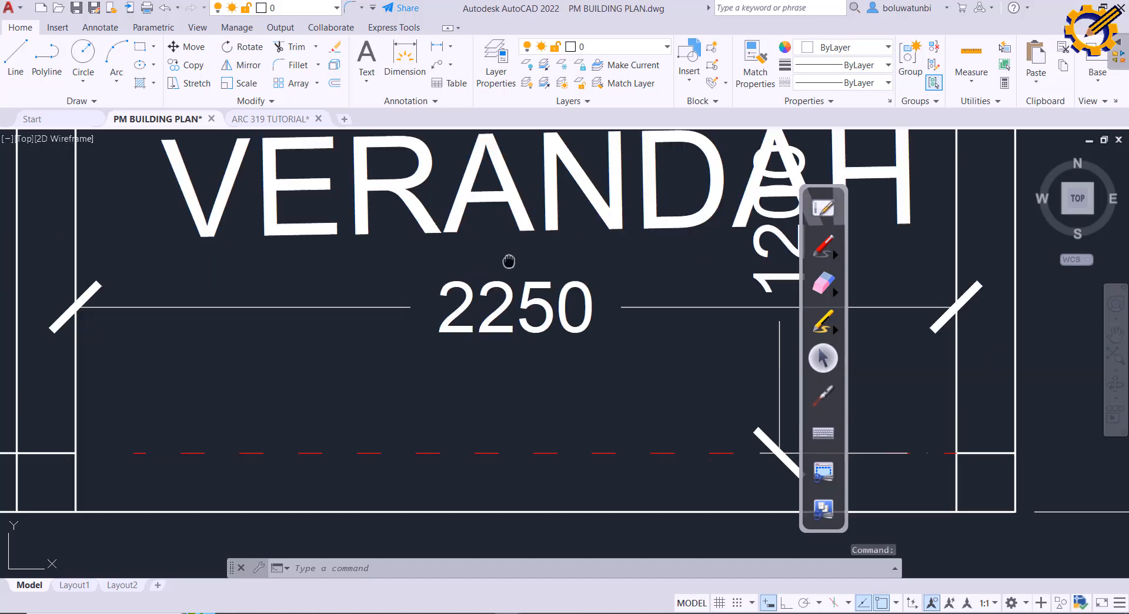
scroll(507, 282, "down", 8)
middle_click_drag(482, 346, 475, 434)
scroll(475, 434, "down", 3)
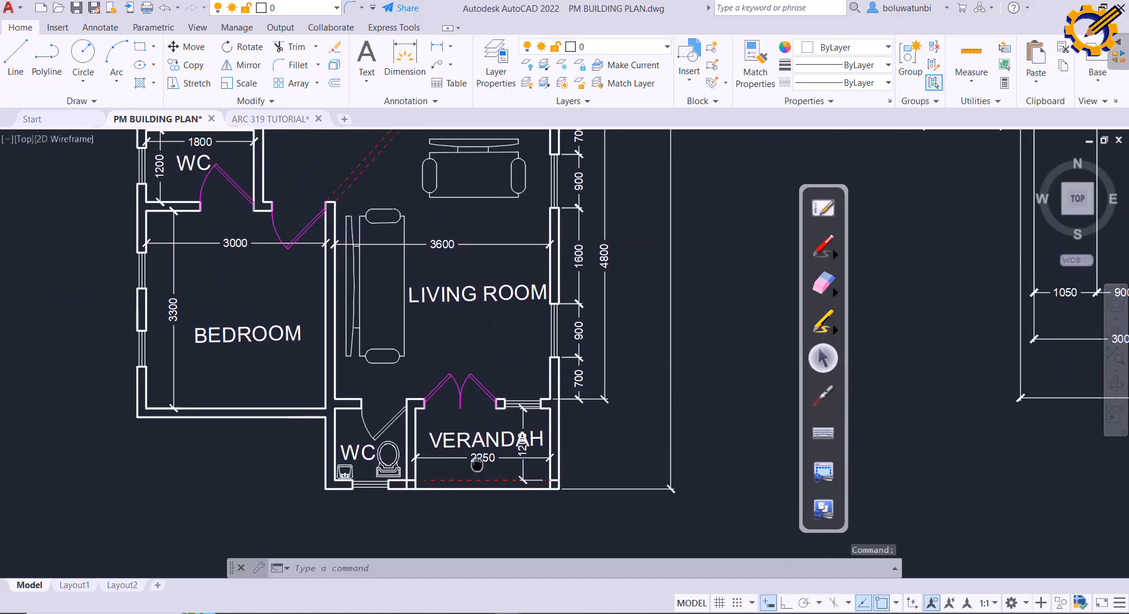
middle_click_drag(468, 395, 463, 423)
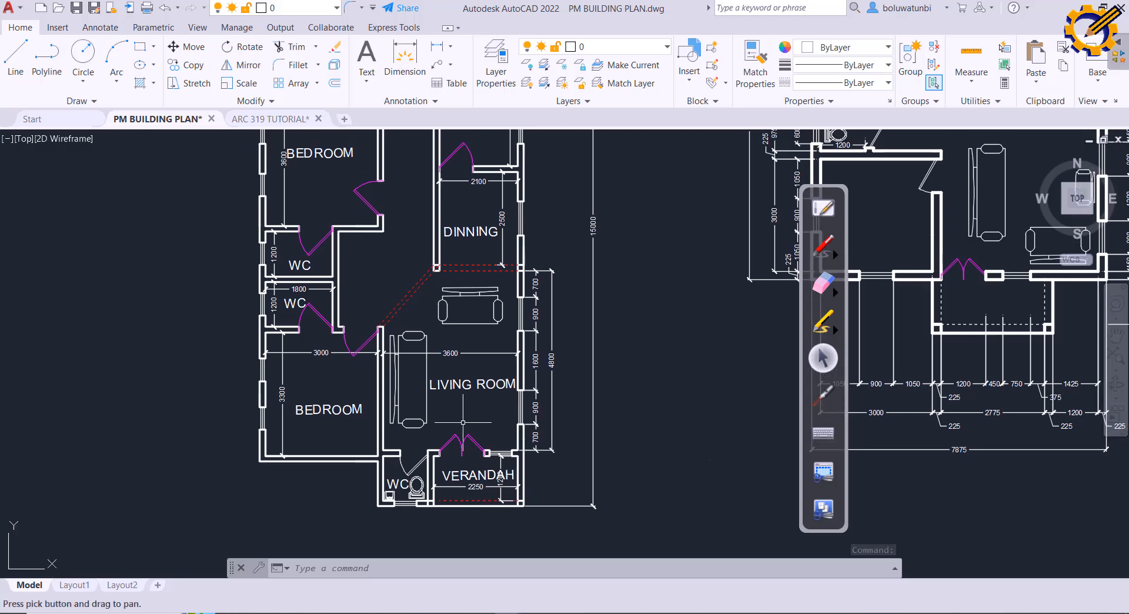
middle_click_drag(477, 303, 458, 389)
scroll(457, 388, "up", 2)
scroll(462, 335, "down", 2)
middle_click_drag(462, 336, 400, 416)
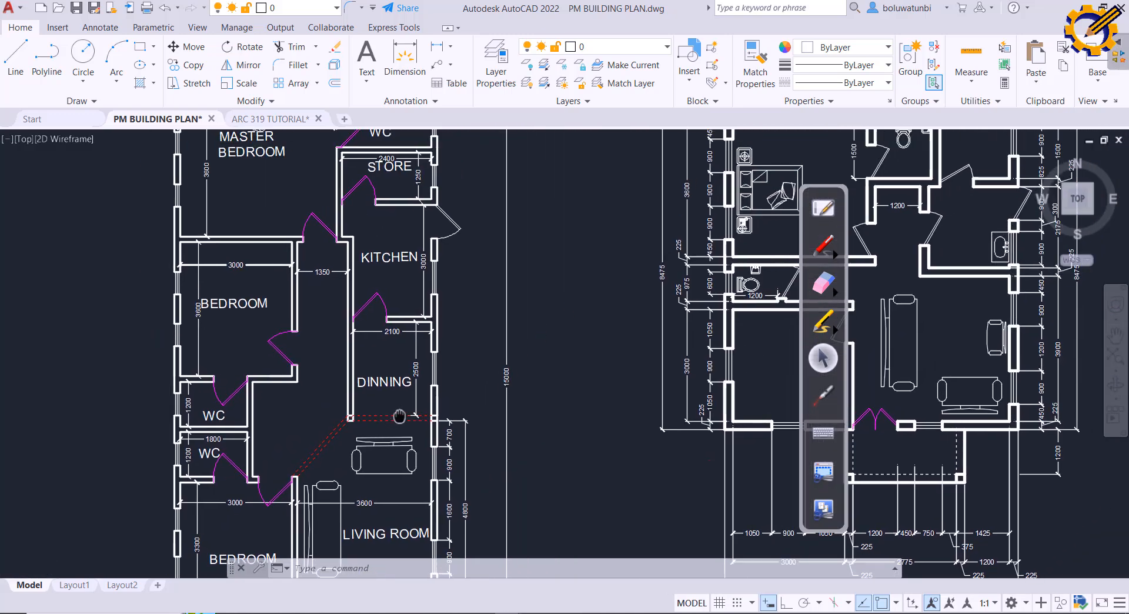
scroll(519, 280, "down", 3)
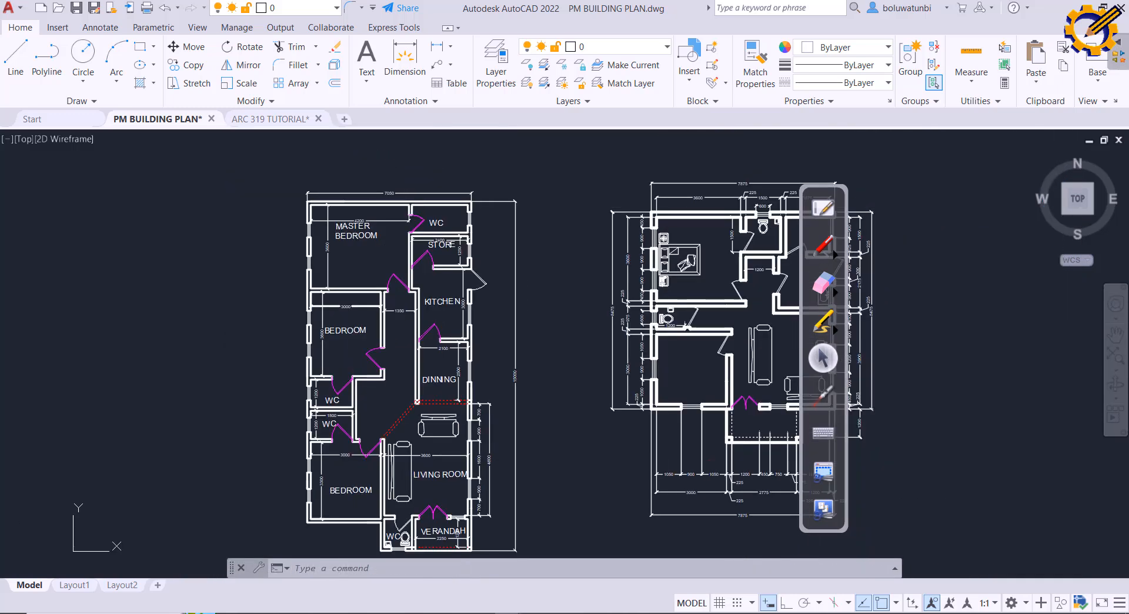
scroll(519, 281, "up", 1)
middle_click_drag(519, 281, 508, 251)
scroll(508, 251, "up", 2)
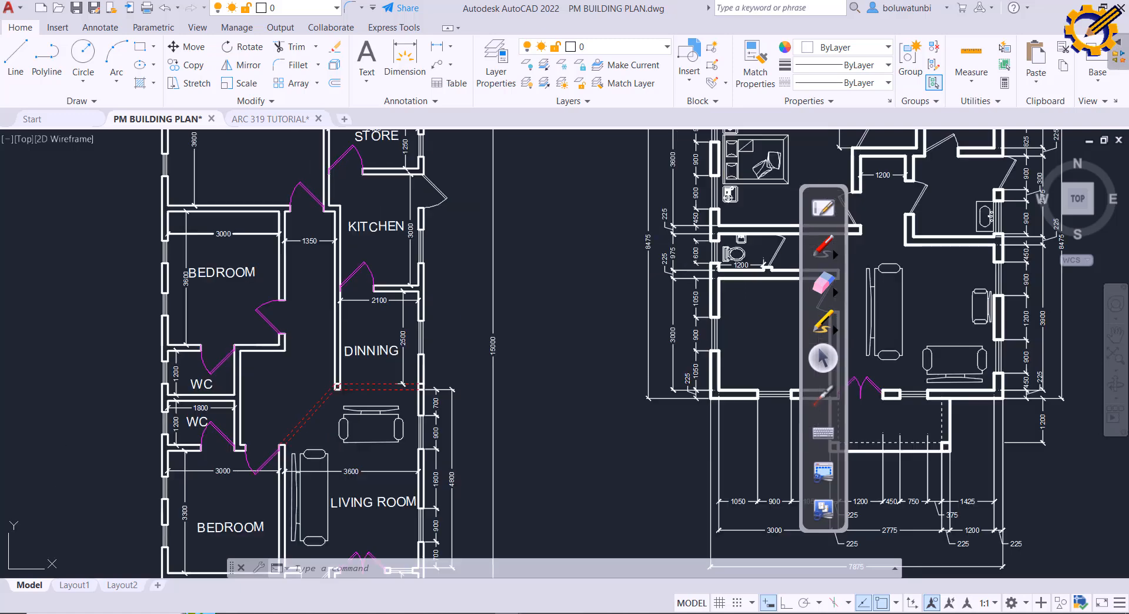
scroll(510, 253, "down", 2)
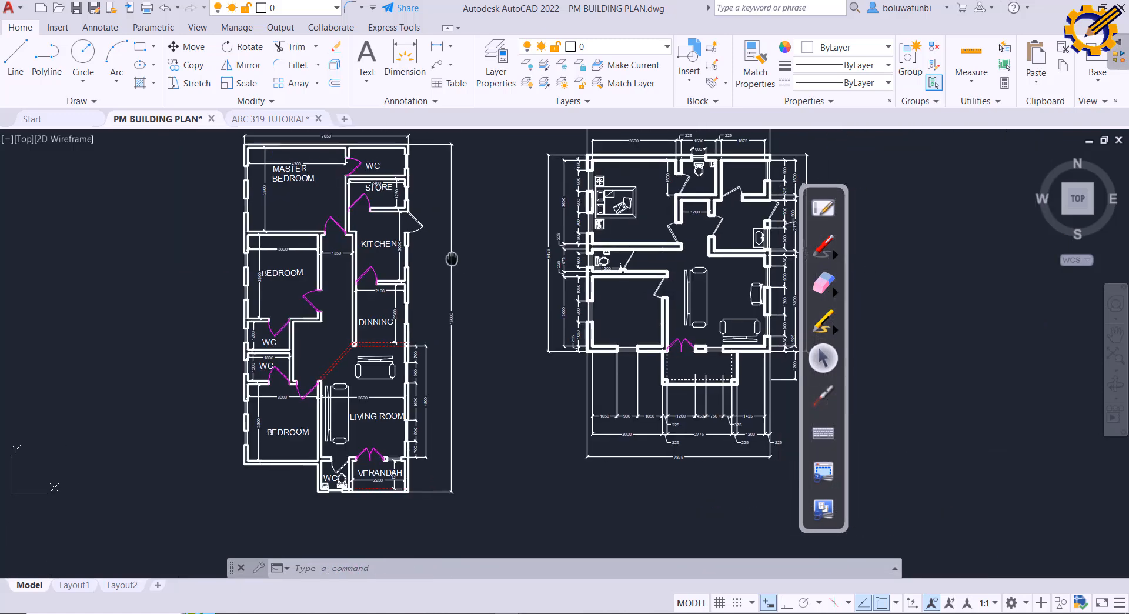
middle_click_drag(448, 259, 419, 362)
scroll(505, 345, "up", 2)
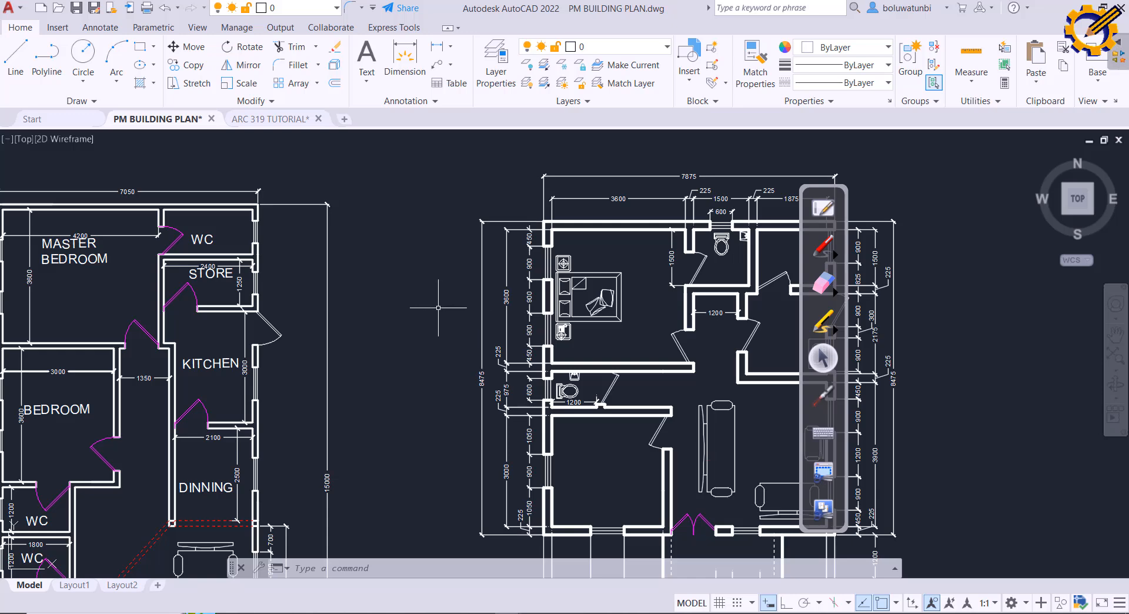
scroll(461, 305, "up", 1)
scroll(461, 305, "down", 3)
middle_click_drag(461, 306, 508, 244)
middle_click_drag(523, 327, 515, 277)
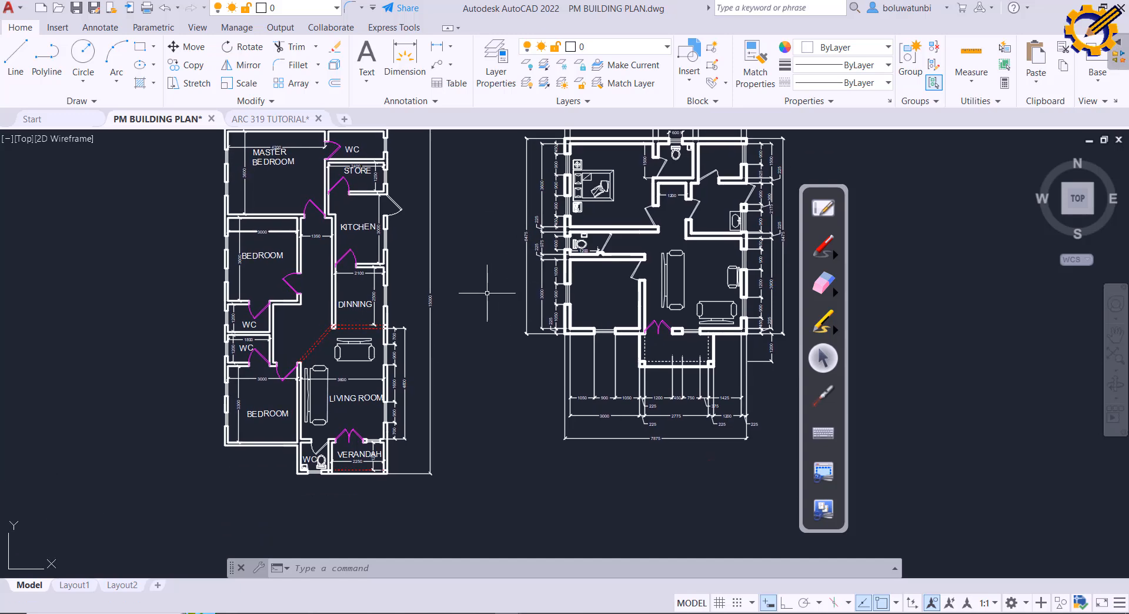
middle_click_drag(446, 223, 572, 272)
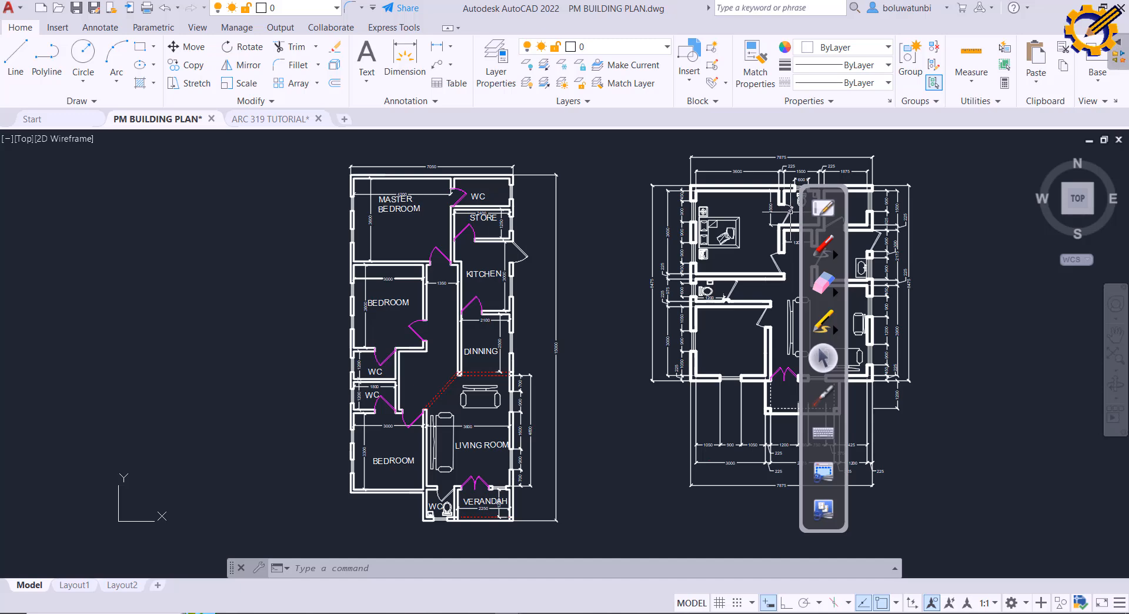
mouse_move(578, 249)
middle_mouse_down()
mouse_move(537, 272)
mouse_move(456, 270)
middle_mouse_up()
scroll(475, 244, "up", 2)
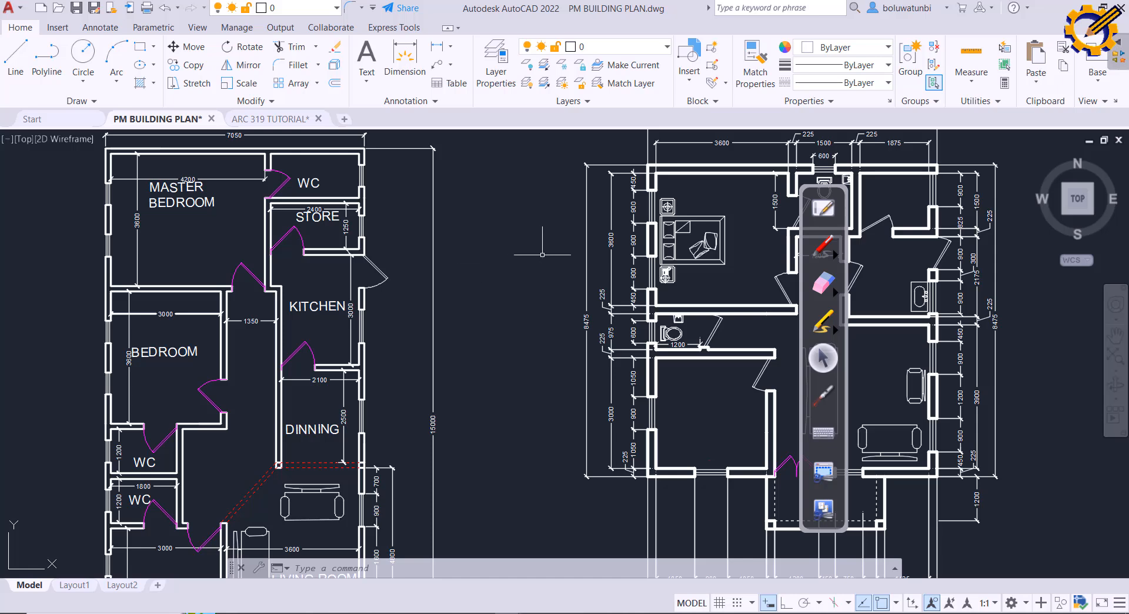
middle_click_drag(505, 233, 528, 291)
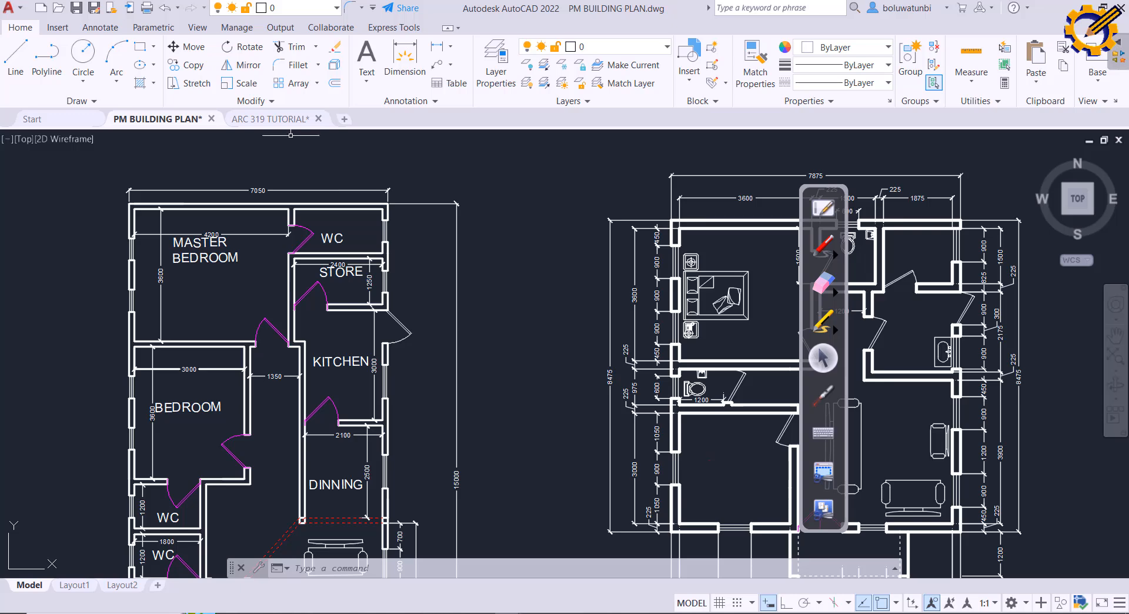
Step: Return to the ARC 319 TUTORIAL drawing and move the wardrobe's front line and two diagonals to layer 0
left_click(270, 119)
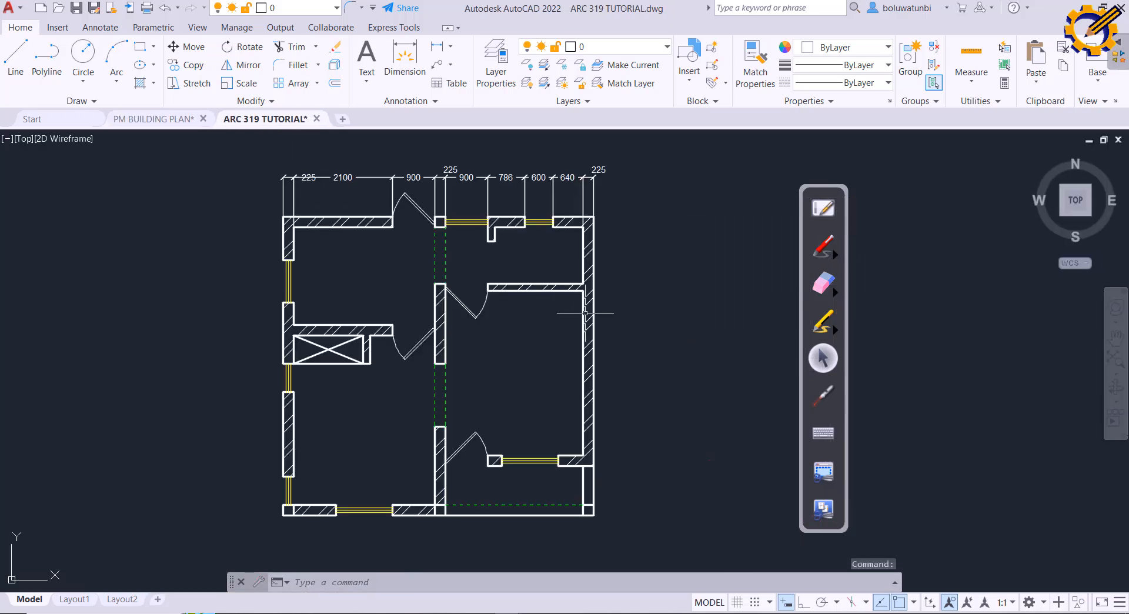
middle_click_drag(585, 313, 573, 299)
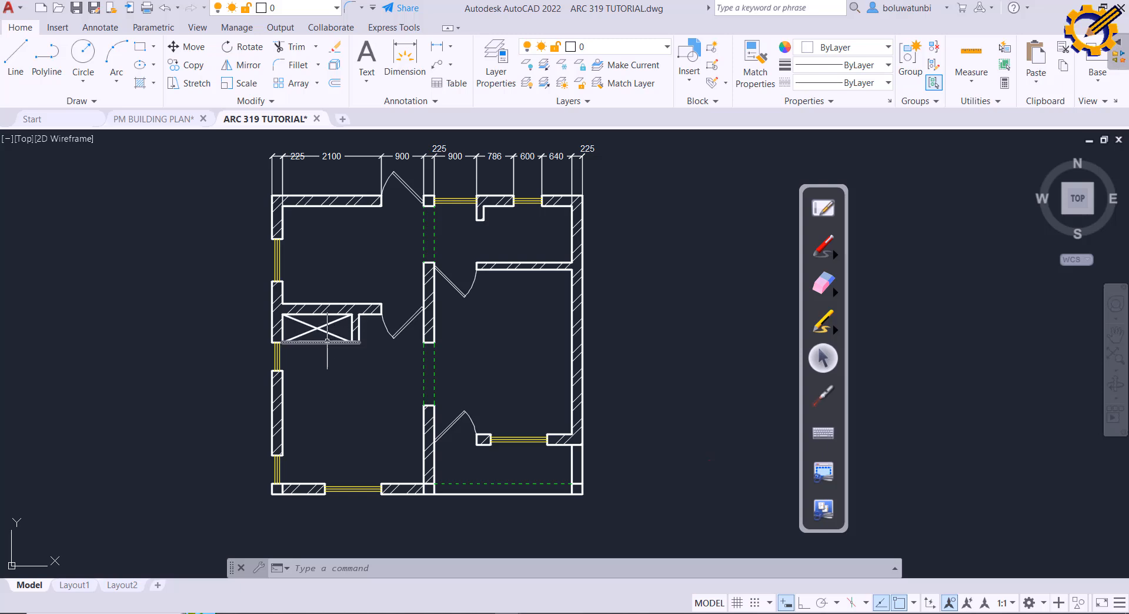
left_click(327, 341)
left_click(327, 332)
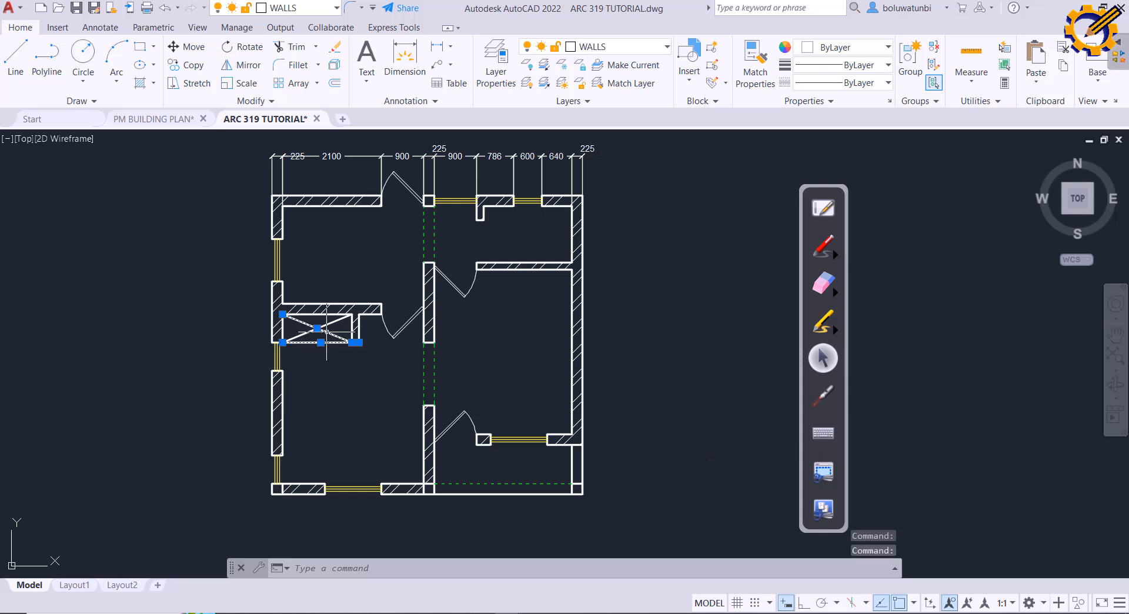
left_click(328, 323)
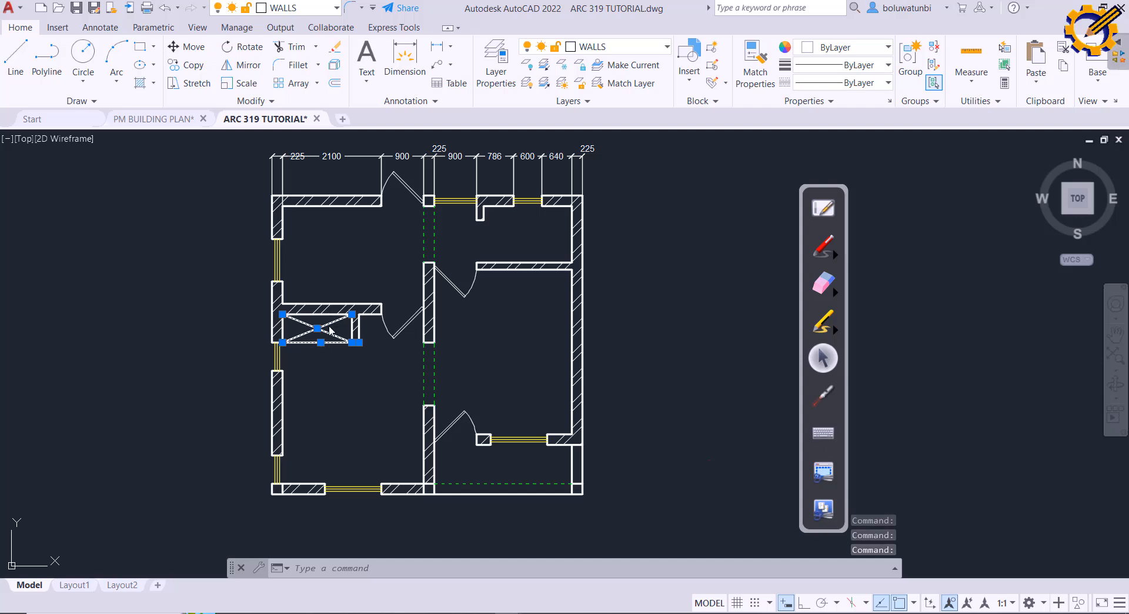
right_click(330, 330)
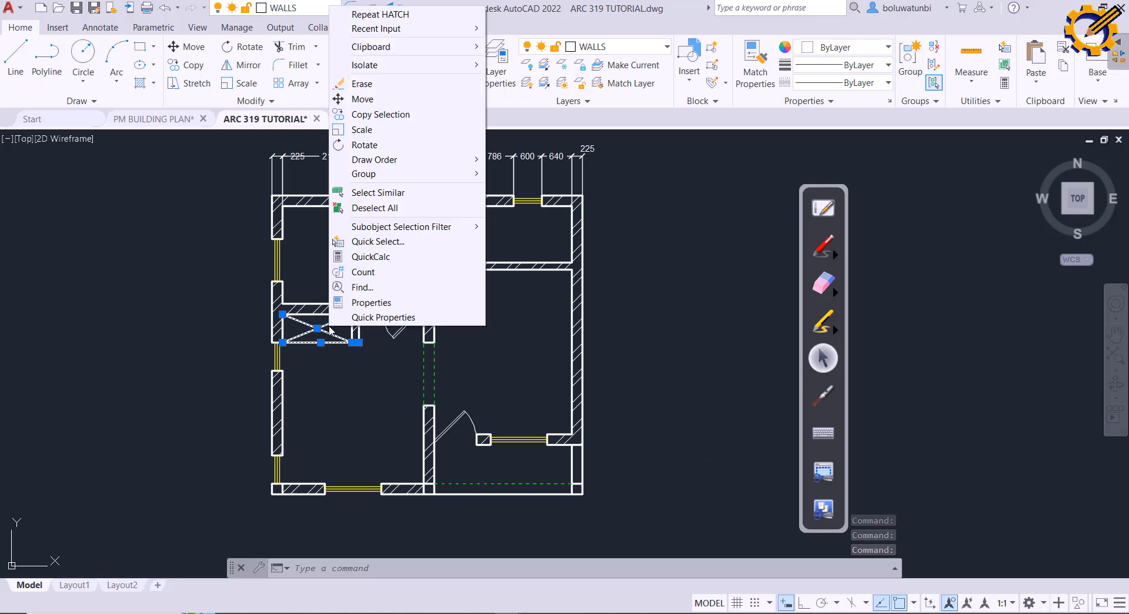
left_click(372, 302)
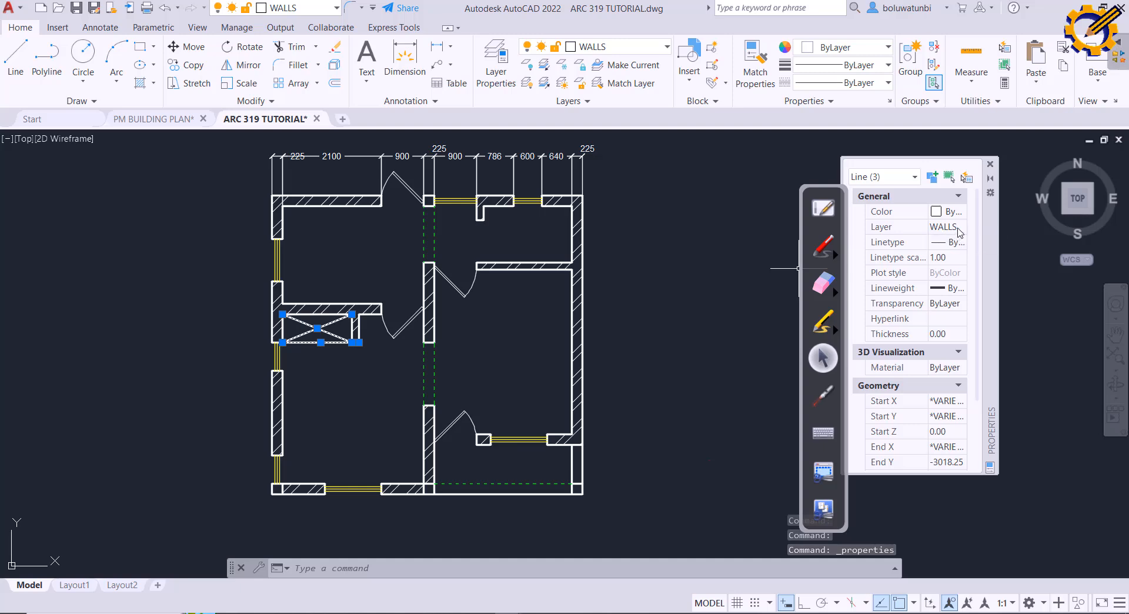
left_click(960, 231)
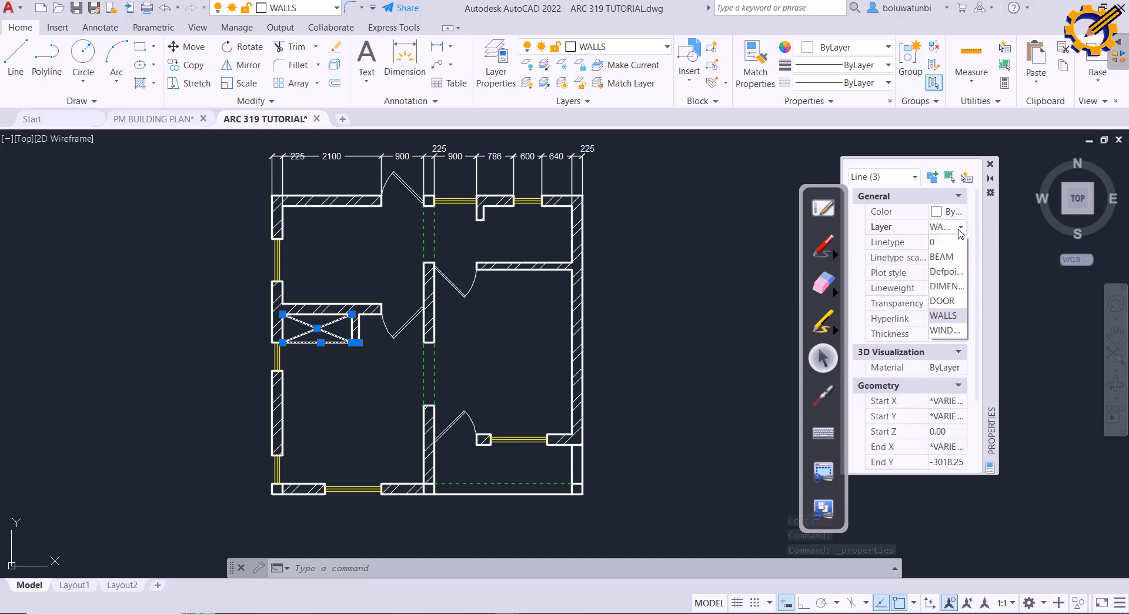
left_click(952, 244)
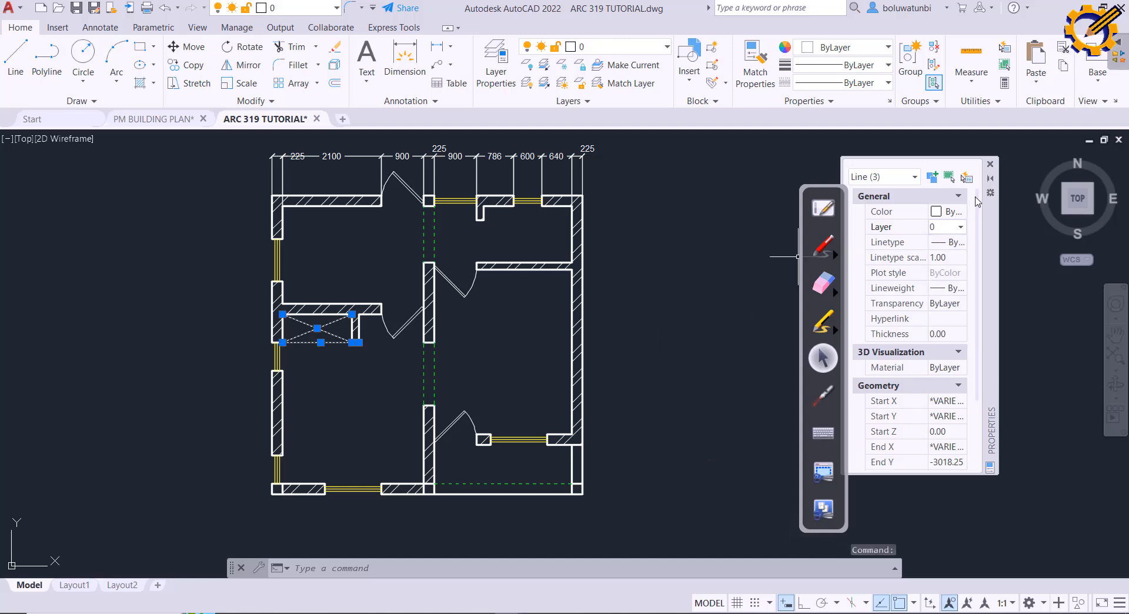
left_click(990, 164)
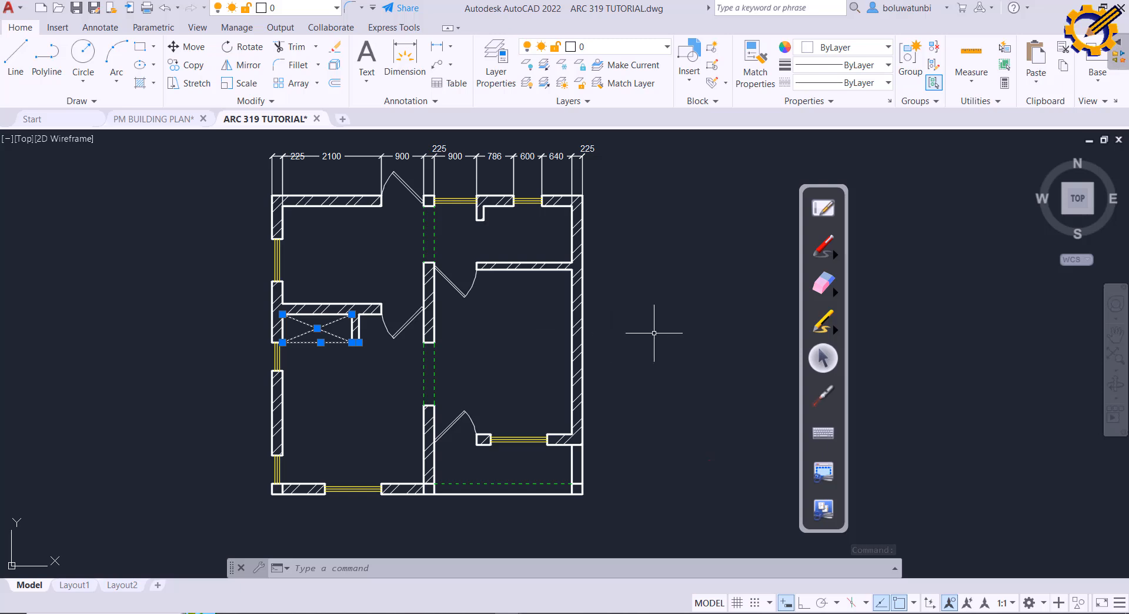
Step: Add a linear dimension for the plan's overall width, placed above the existing dimension chain
middle_click_drag(656, 336, 603, 351)
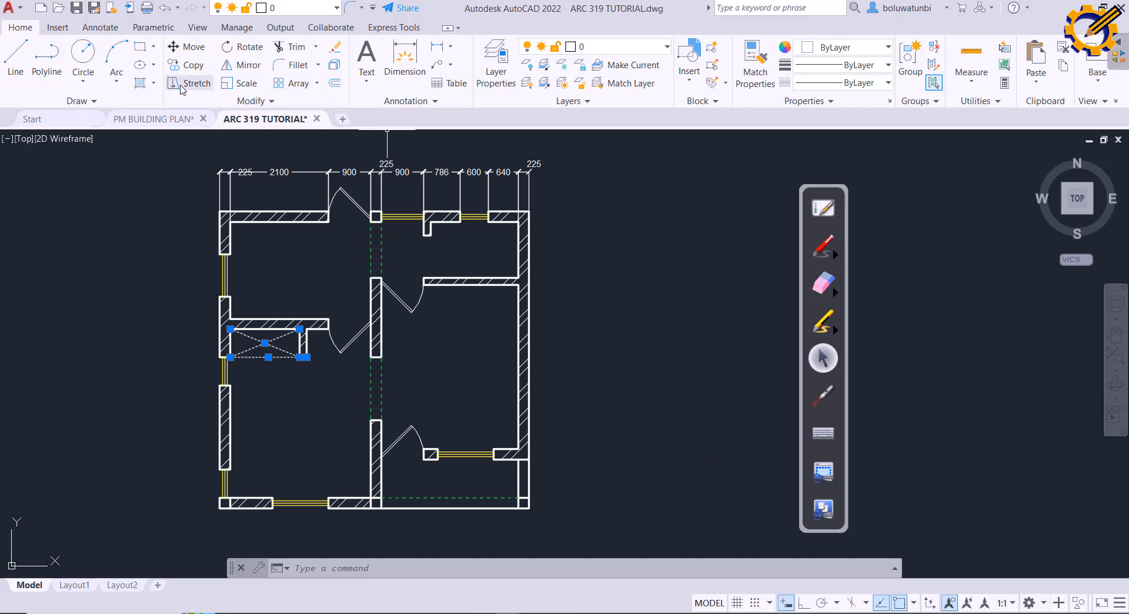
left_click(100, 27)
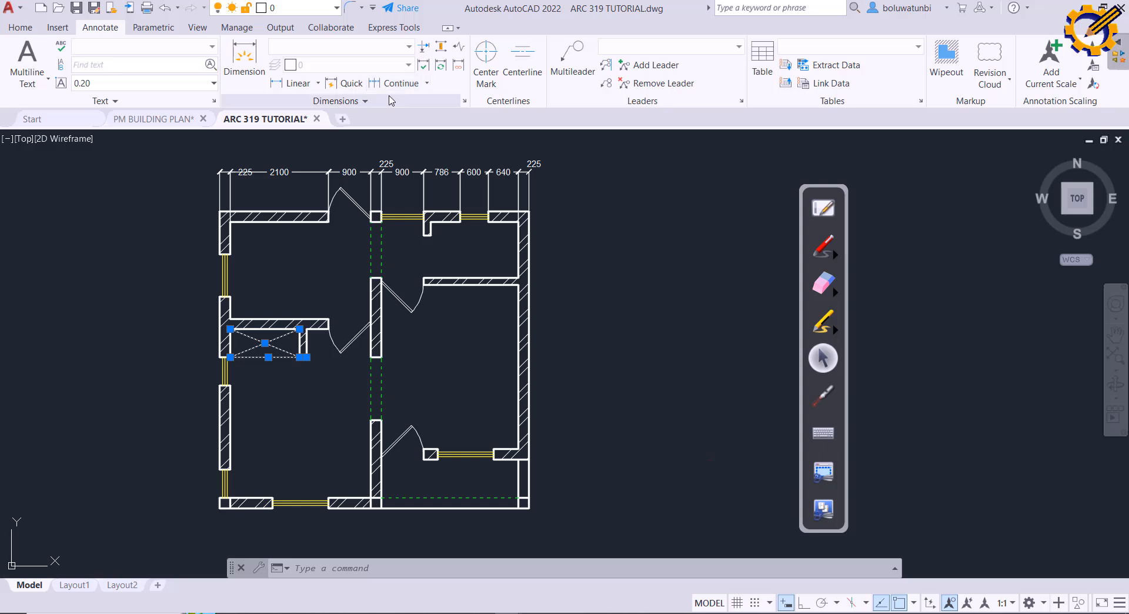
left_click(281, 85)
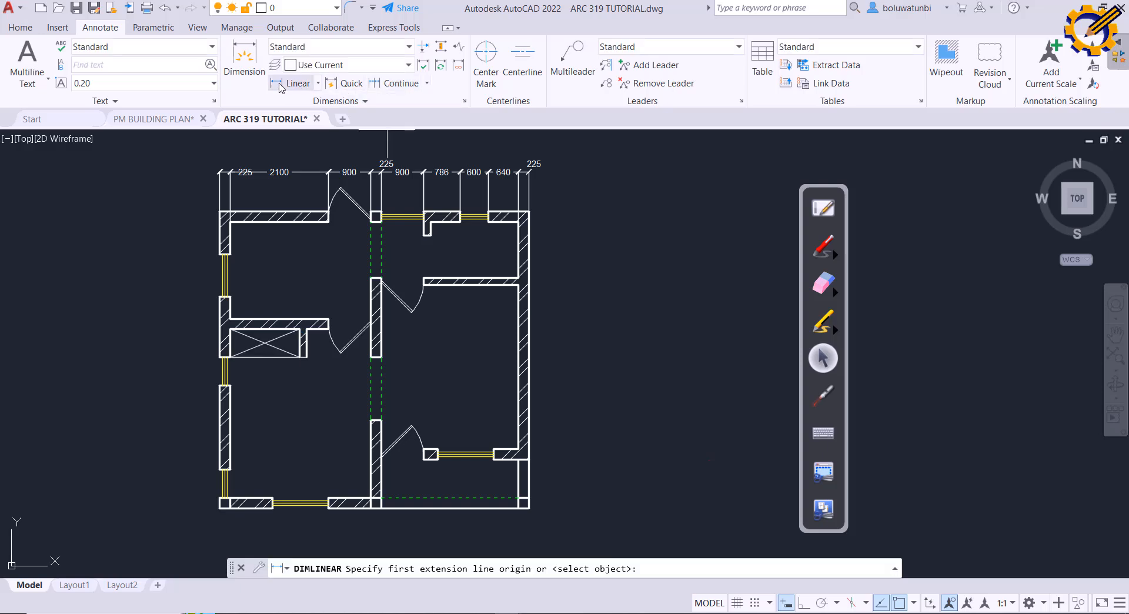
middle_click_drag(286, 162, 314, 219)
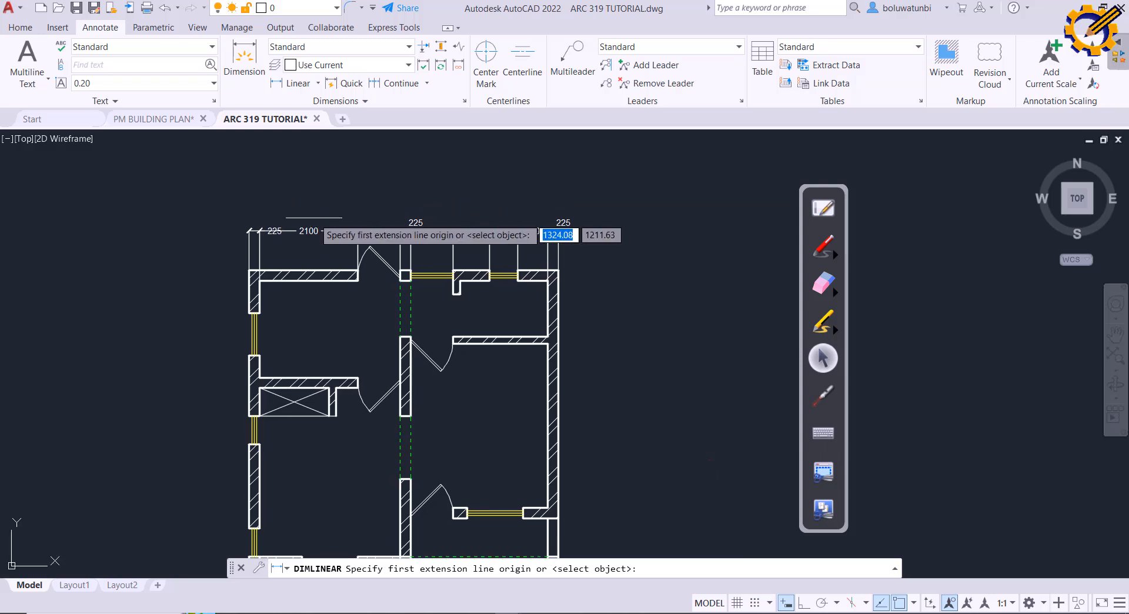
left_click(249, 270)
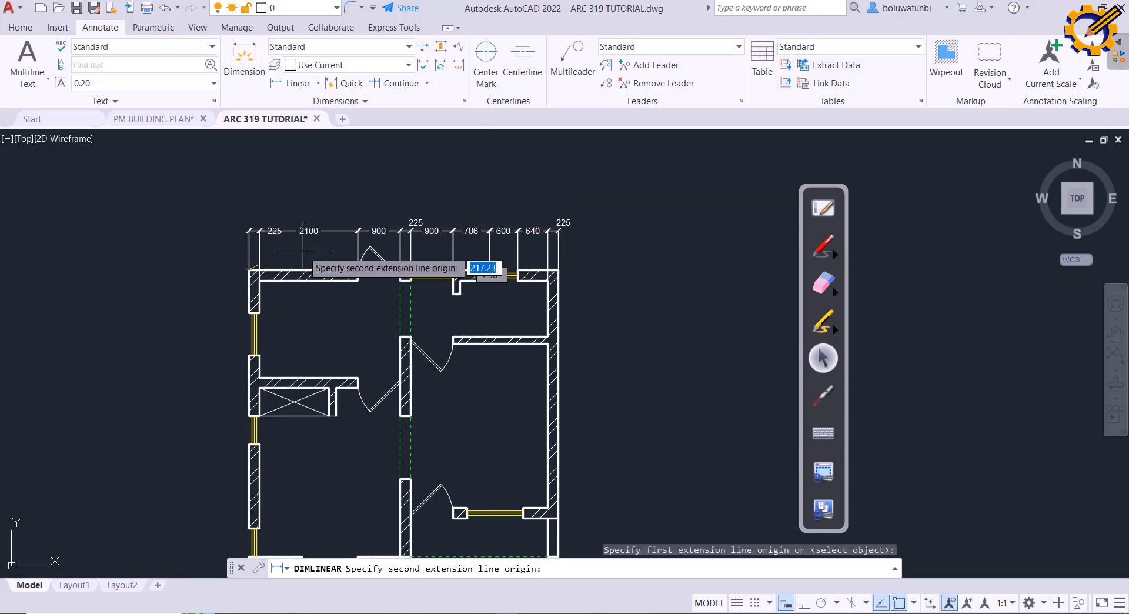
left_click(558, 271)
left_click(558, 201)
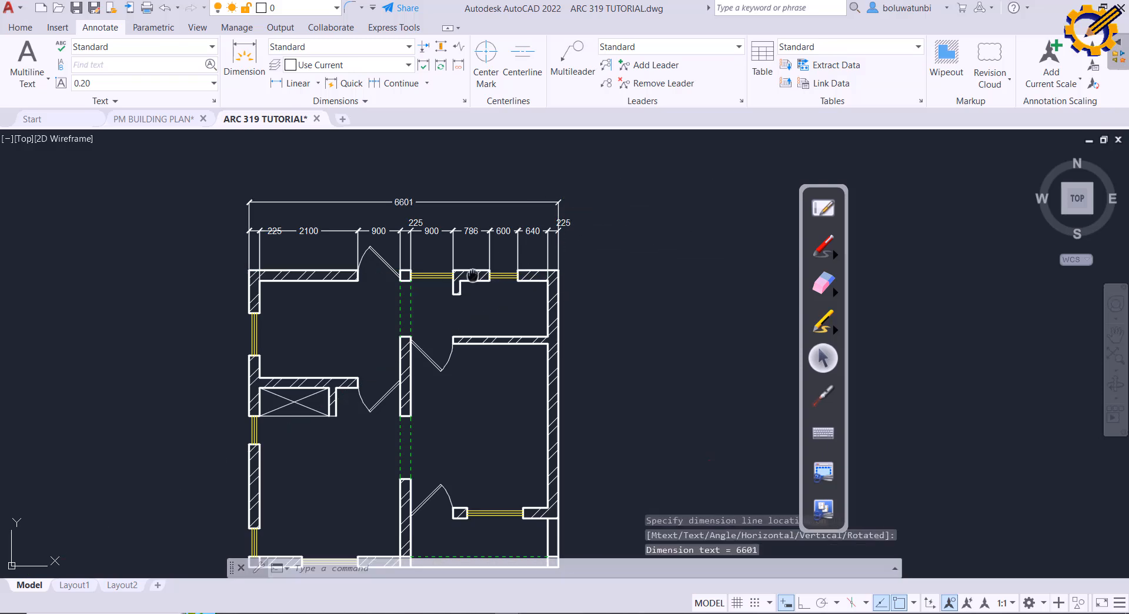
Step: Add a vertical linear dimension for the upper wall's thickness, placed outside the plan's upper-left corner
middle_click_drag(472, 275, 549, 214)
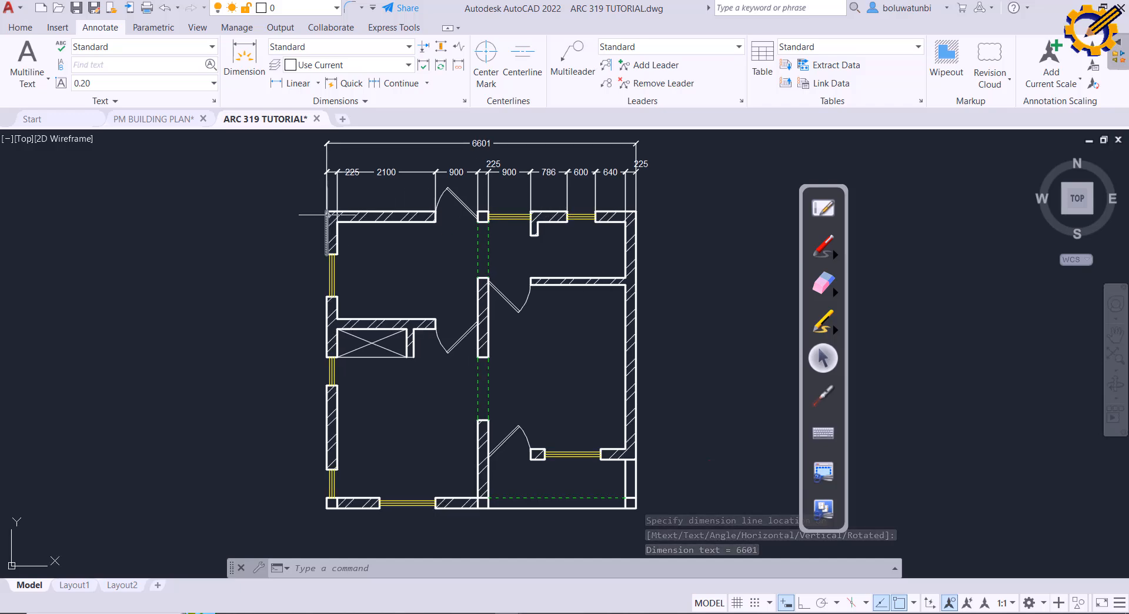
key("Return")
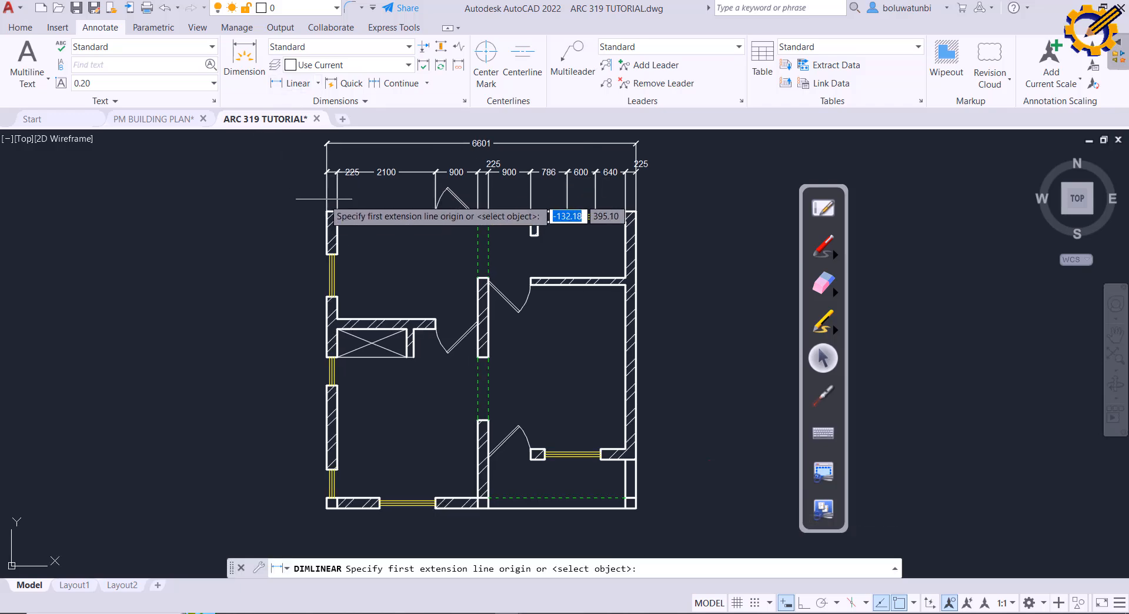
left_click(327, 212)
left_click(337, 222)
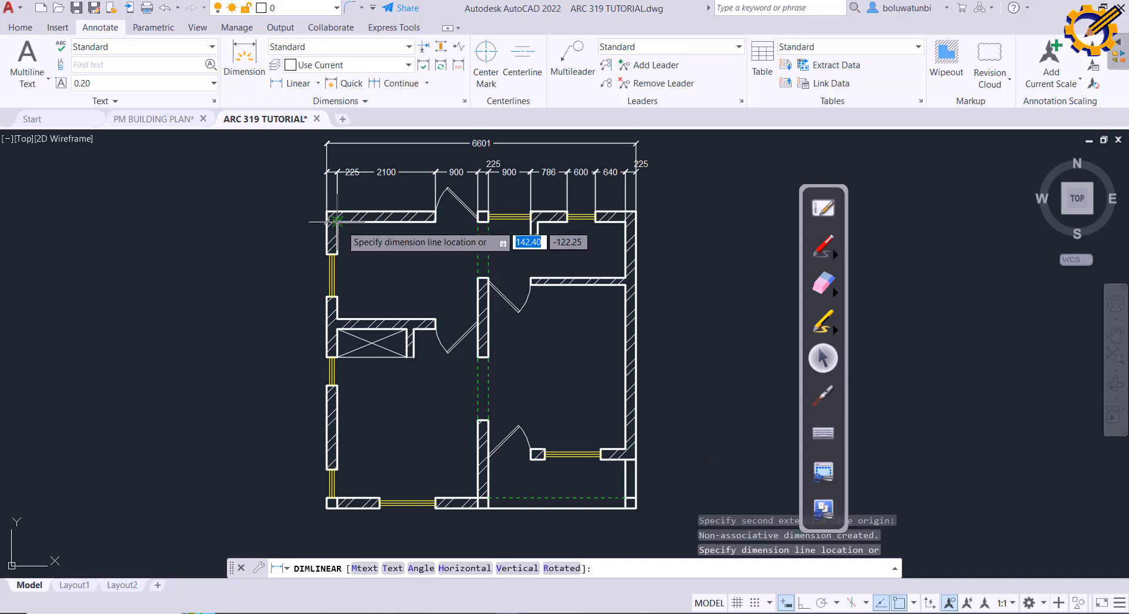
left_click(295, 221)
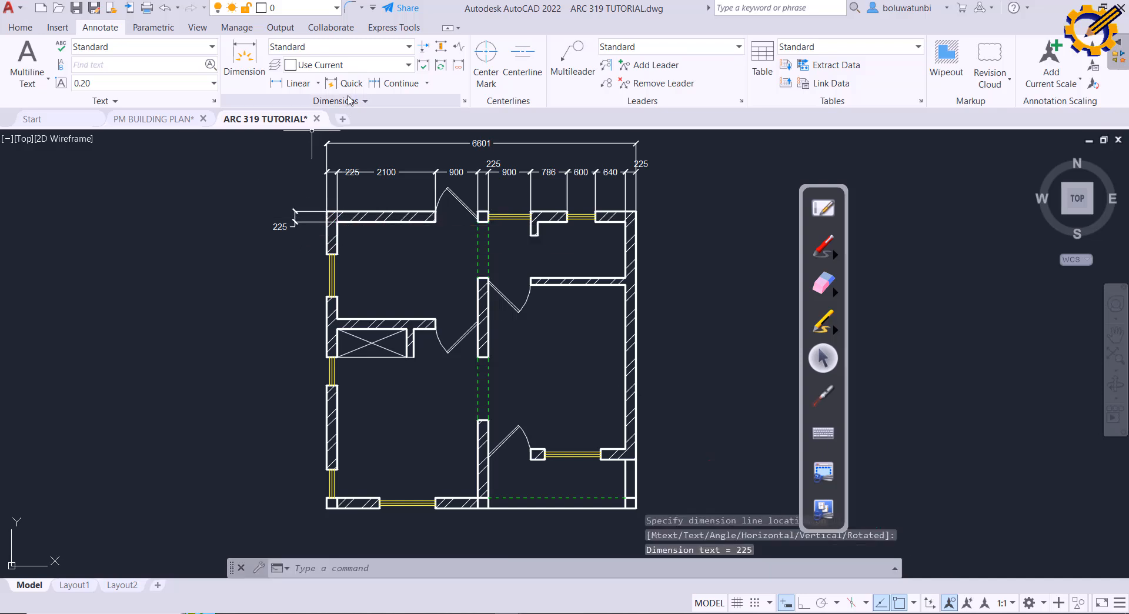
Step: Continue the vertical dimension chain down the plan's left exterior wall, through the window edges and partition faces to the lower corner
left_click(389, 83)
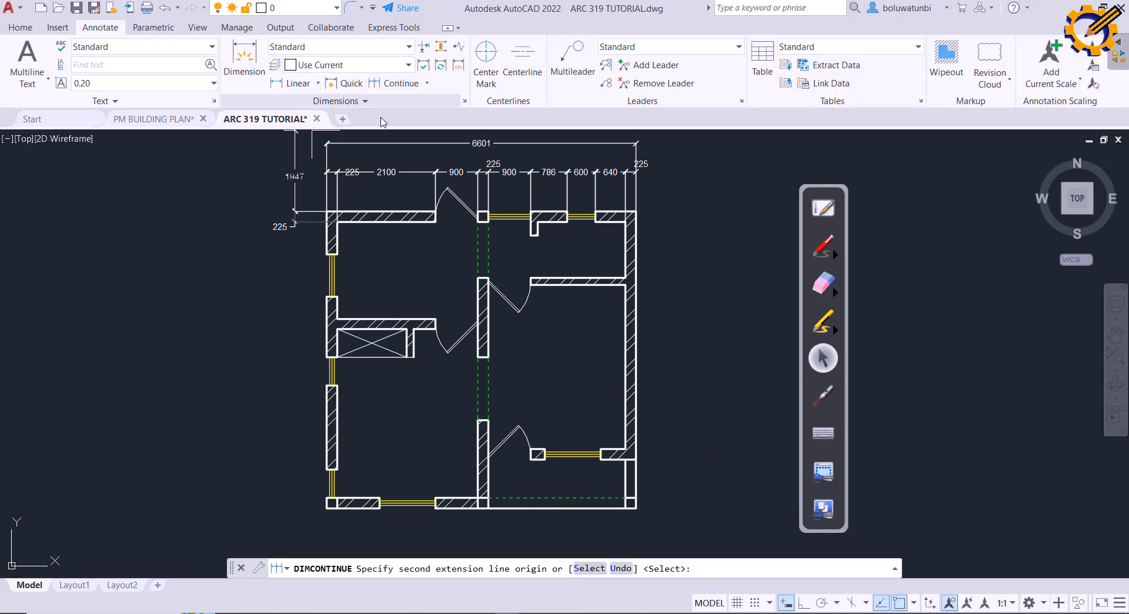
left_click(327, 254)
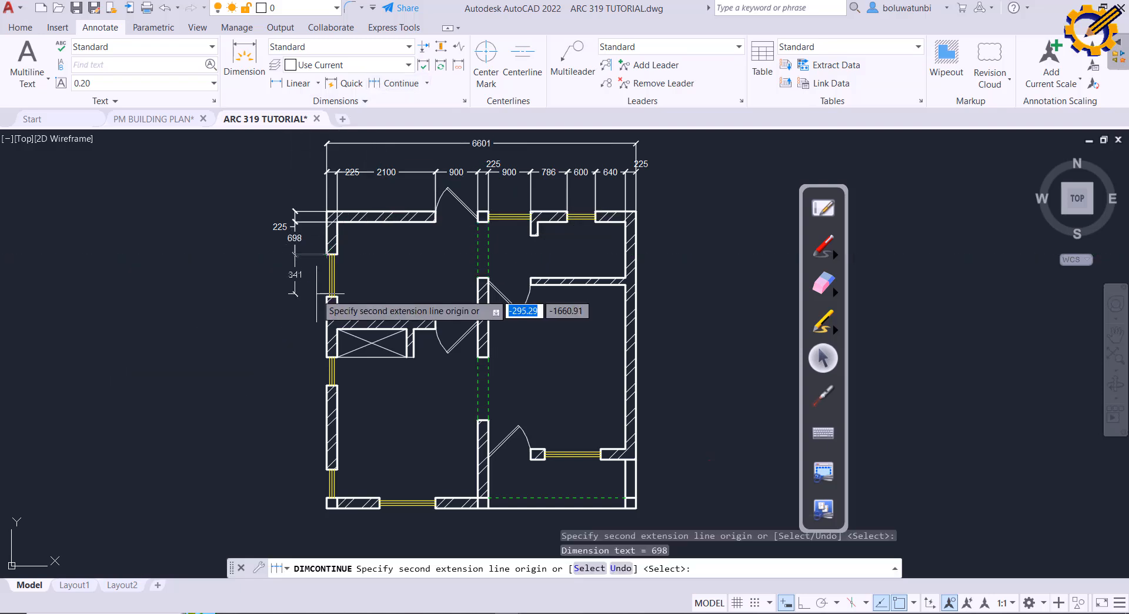
left_click(326, 297)
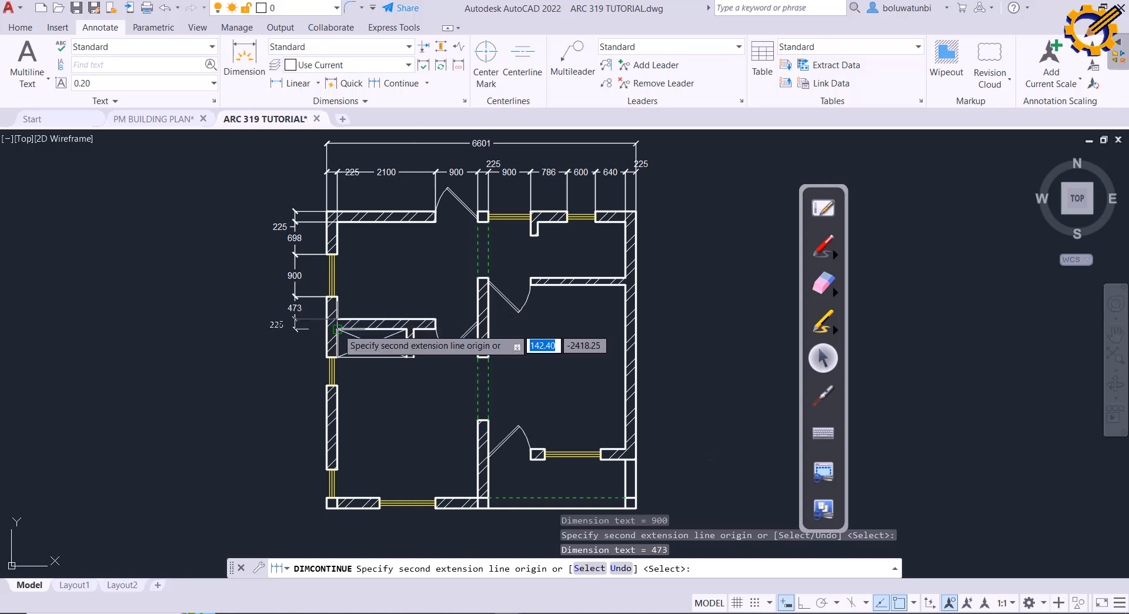
left_click(327, 328)
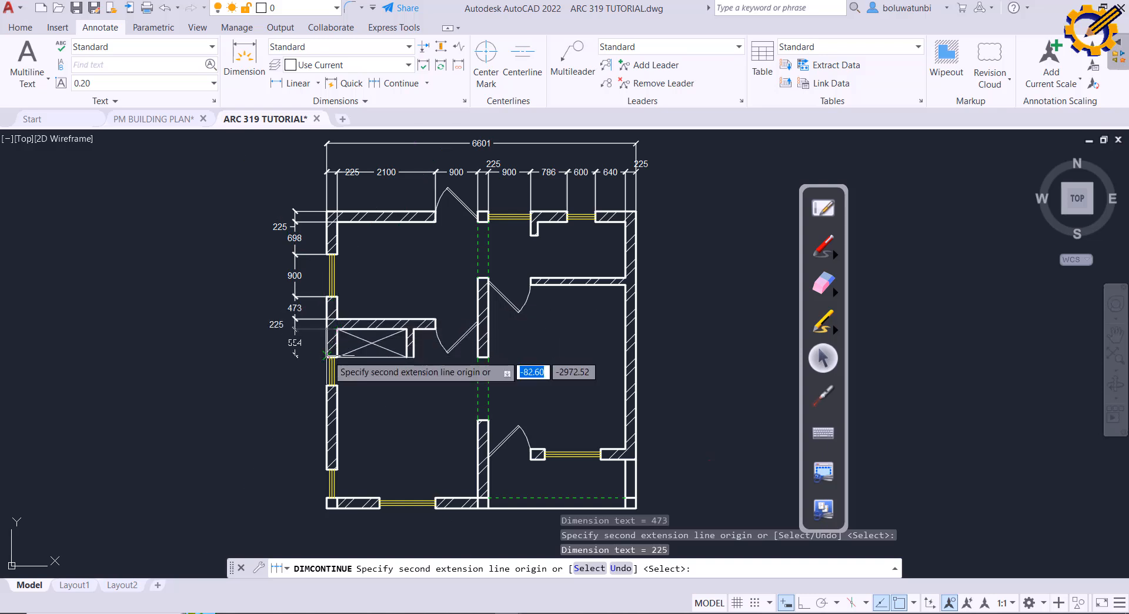
left_click(327, 356)
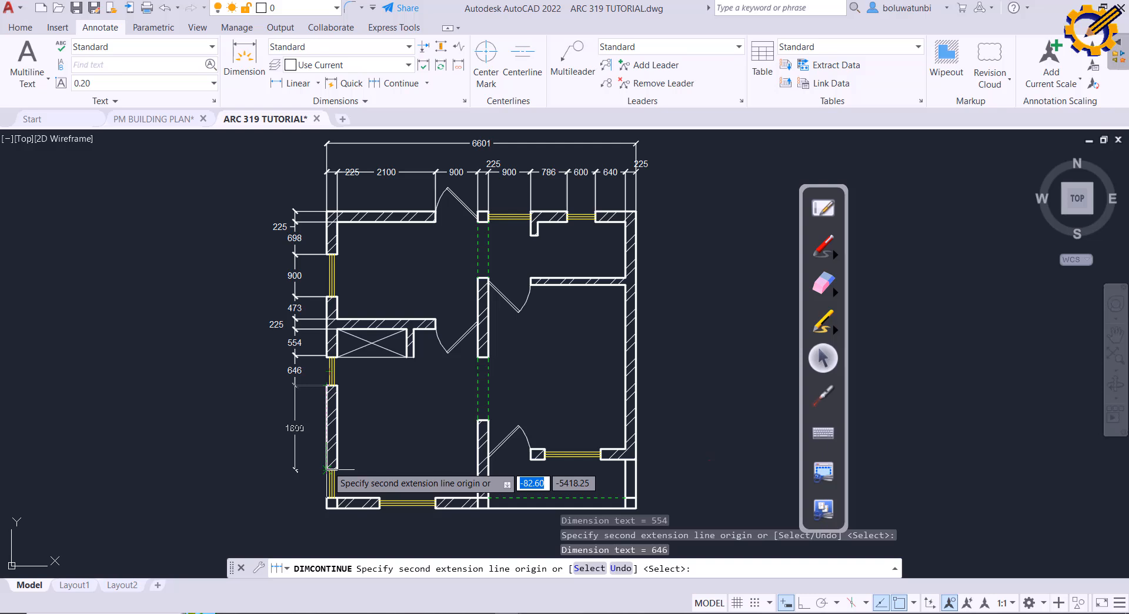
left_click(327, 469)
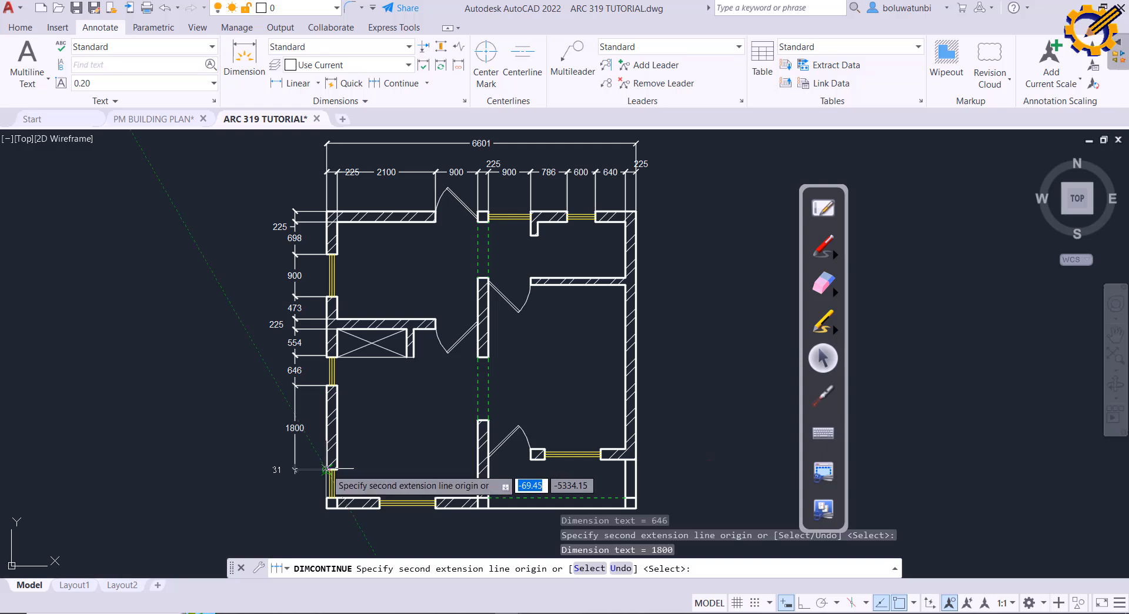
left_click(327, 506)
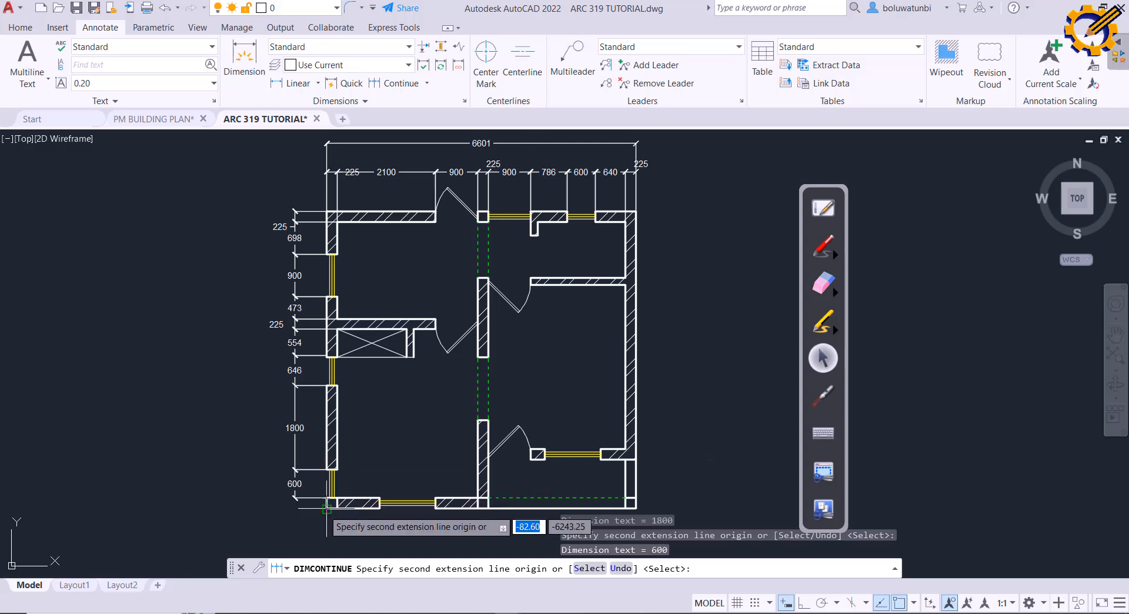
left_click(327, 507)
right_click(229, 460)
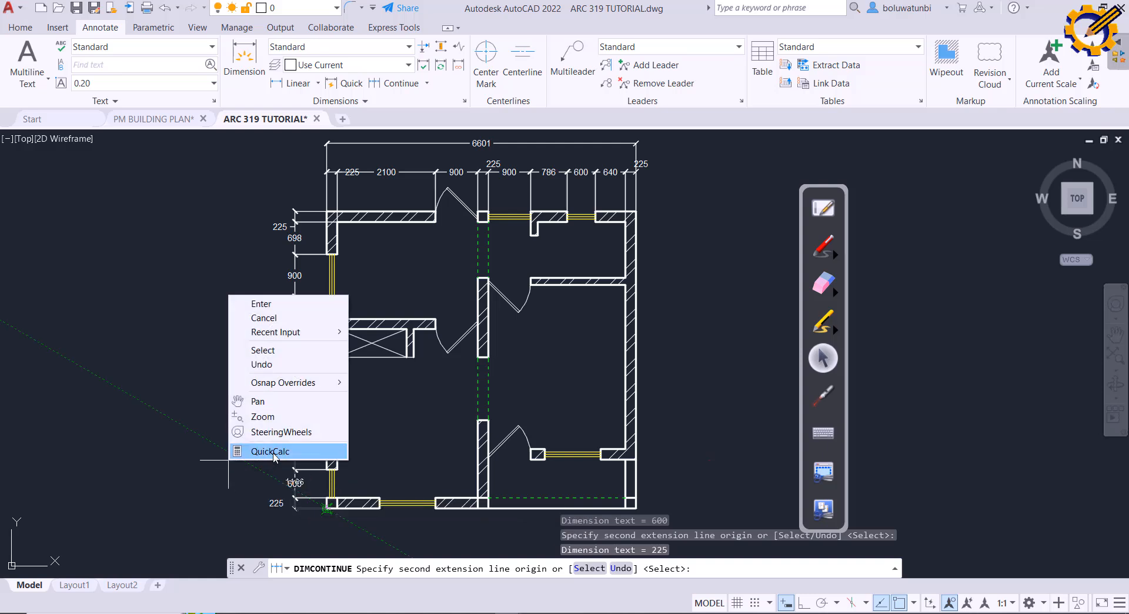
left_click(288, 303)
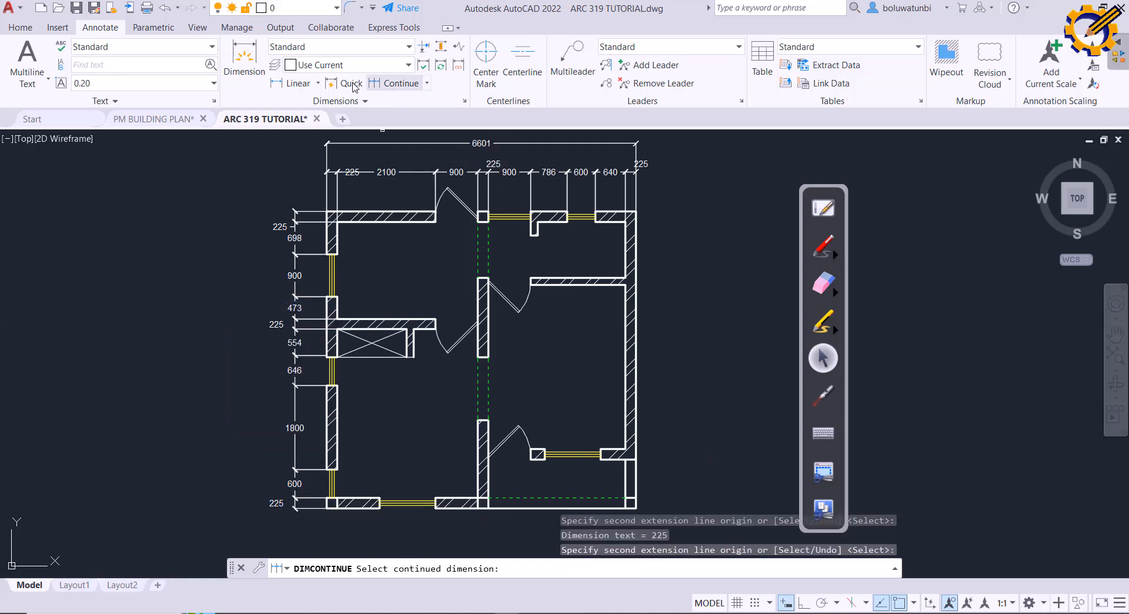
Step: Add a vertical linear dimension for the plan's overall height, placed outside the left dimension chain
left_click(300, 86)
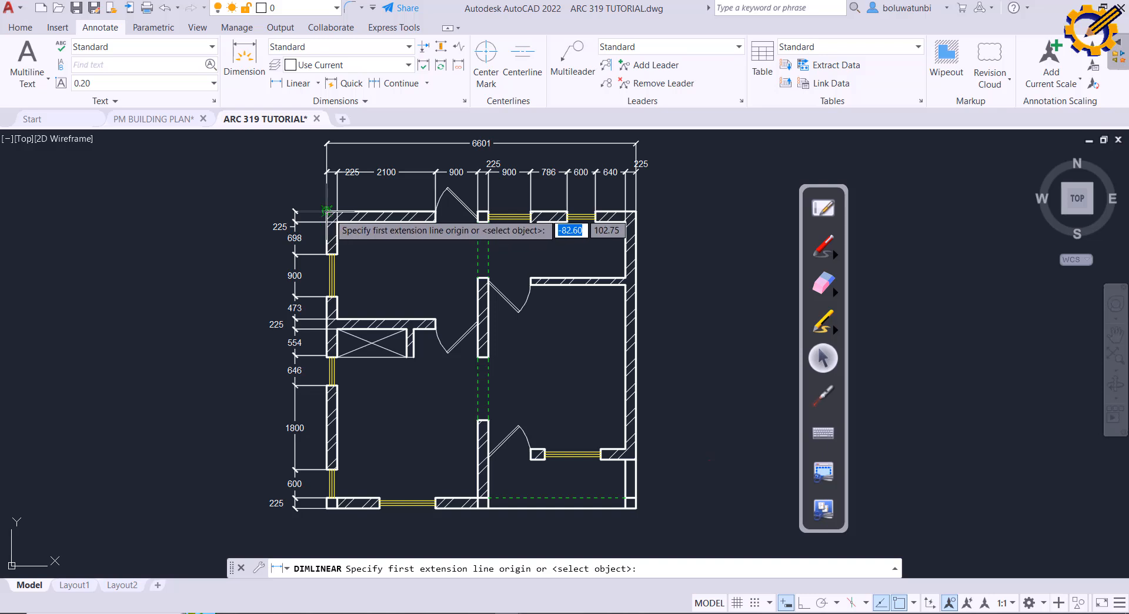
left_click(327, 253)
left_click(326, 507)
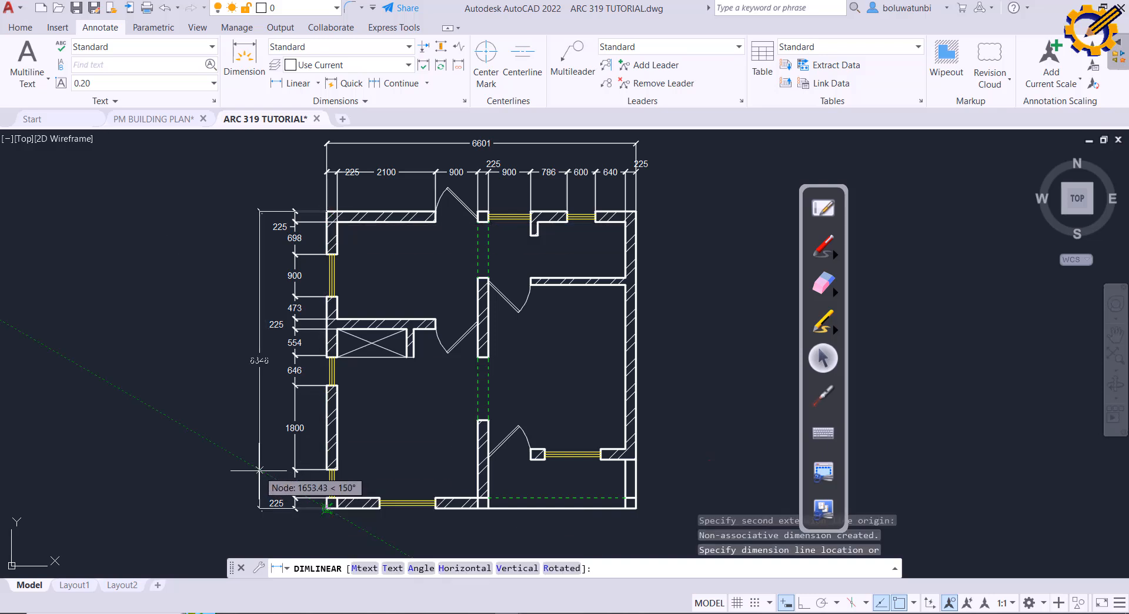
left_click(260, 471)
Step: Add a horizontal linear dimension for the left exterior wall's thickness, placed below the plan's lower-left corner
middle_click_drag(403, 403, 384, 292)
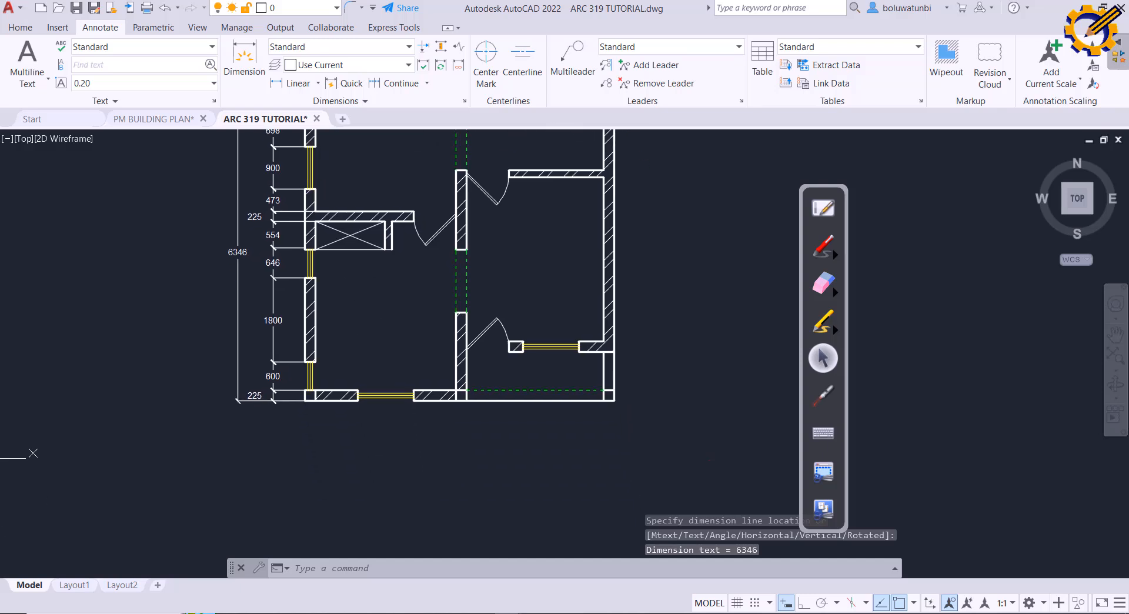
left_click(301, 84)
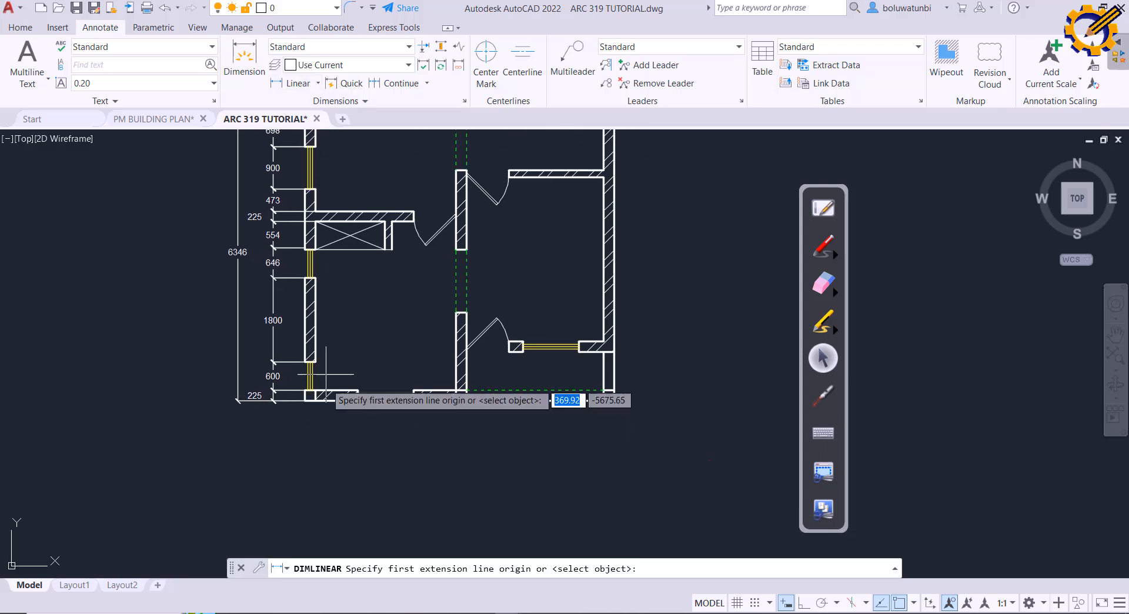
left_click(305, 401)
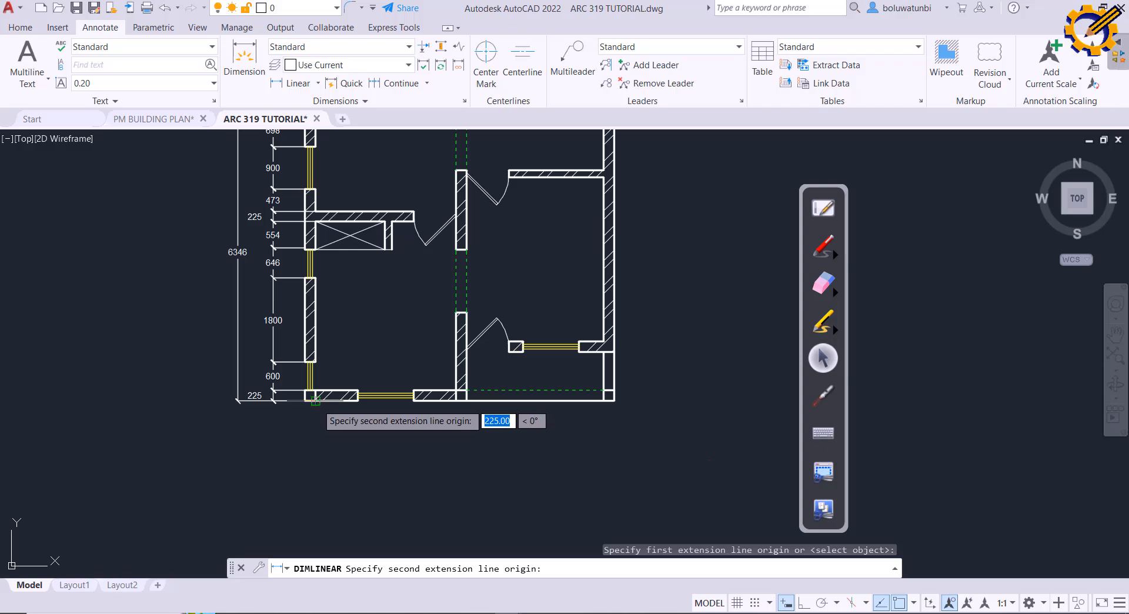
left_click(316, 401)
left_click(315, 424)
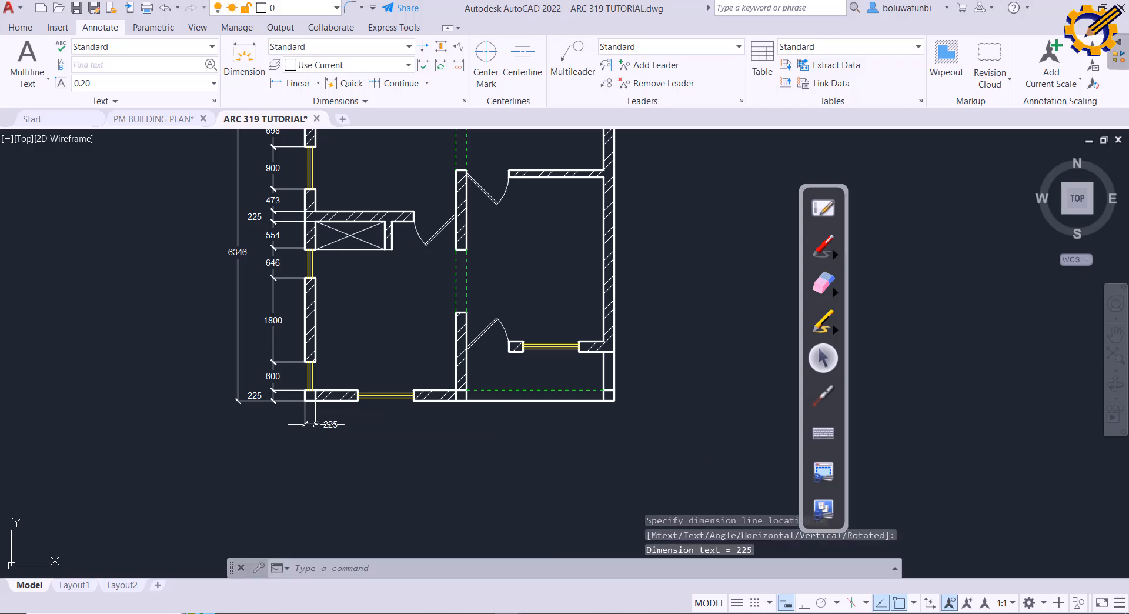
Step: Continue the horizontal dimension chain along the plan's lower edge, through the window edges and wall faces to the lower-right corner
left_click(20, 27)
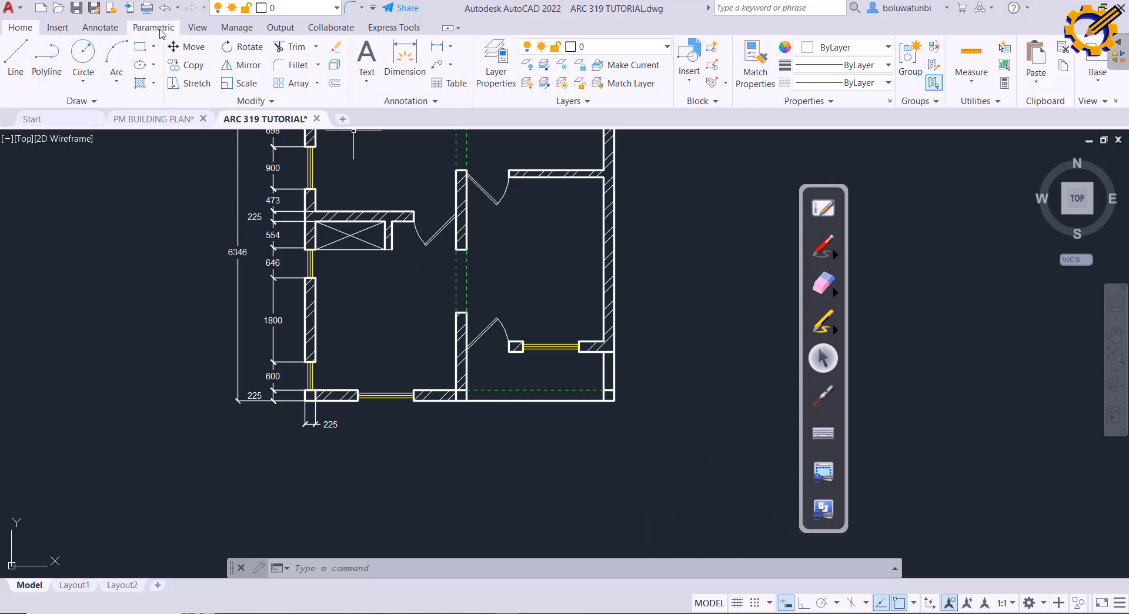
left_click(100, 27)
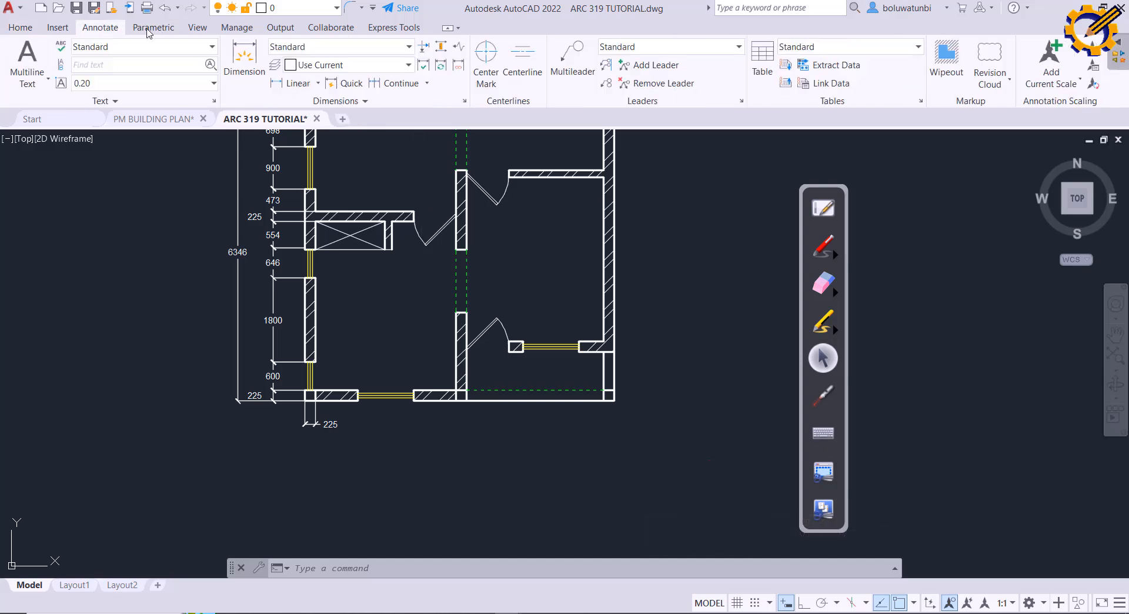
left_click(388, 84)
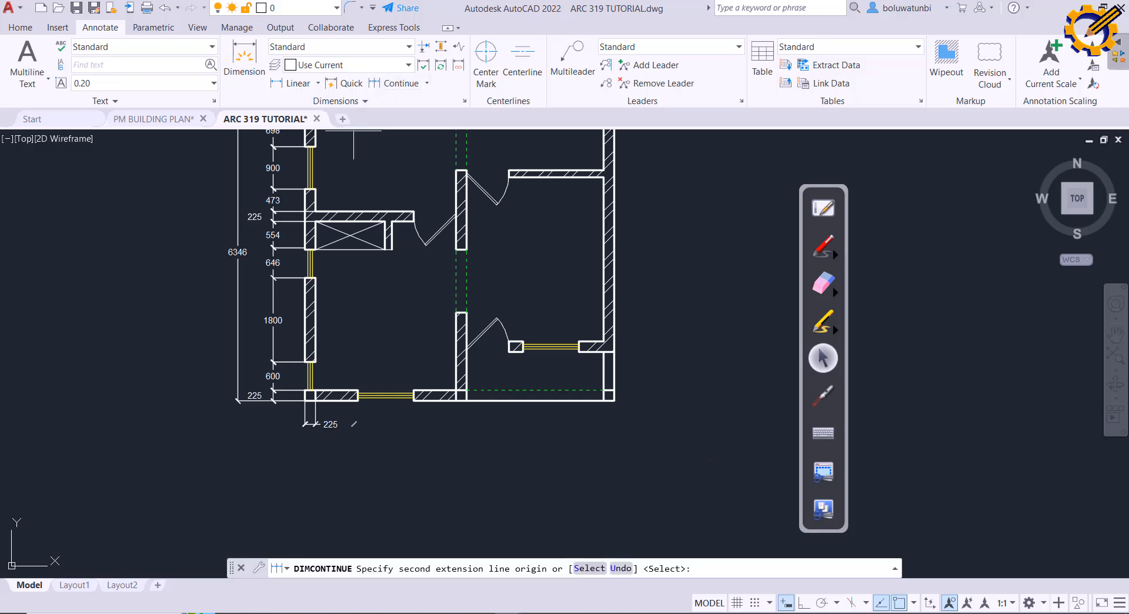
left_click(357, 399)
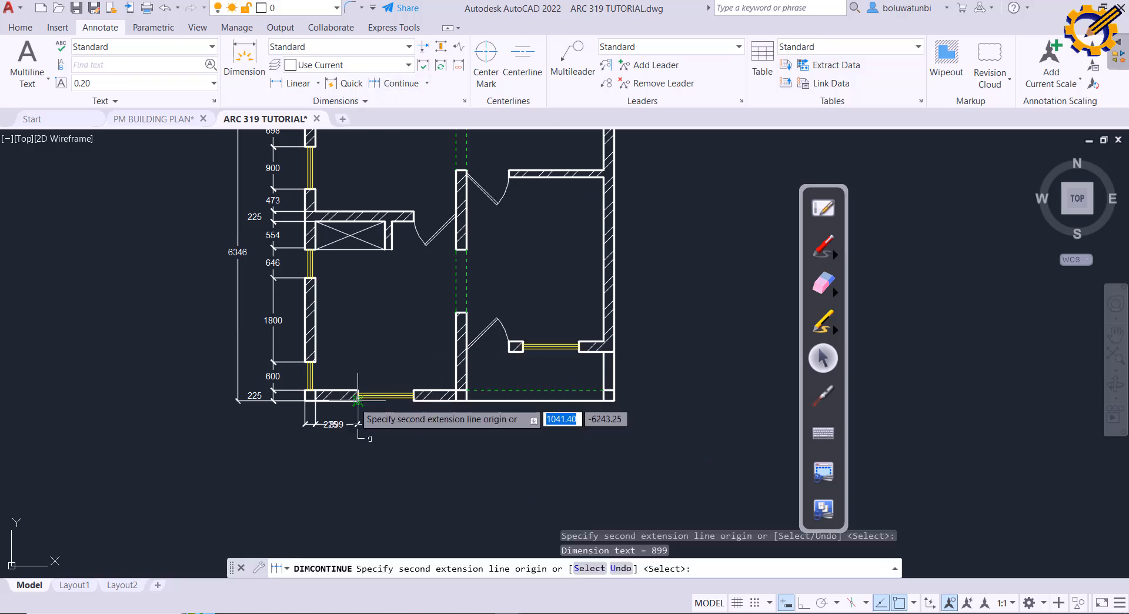
left_click(414, 400)
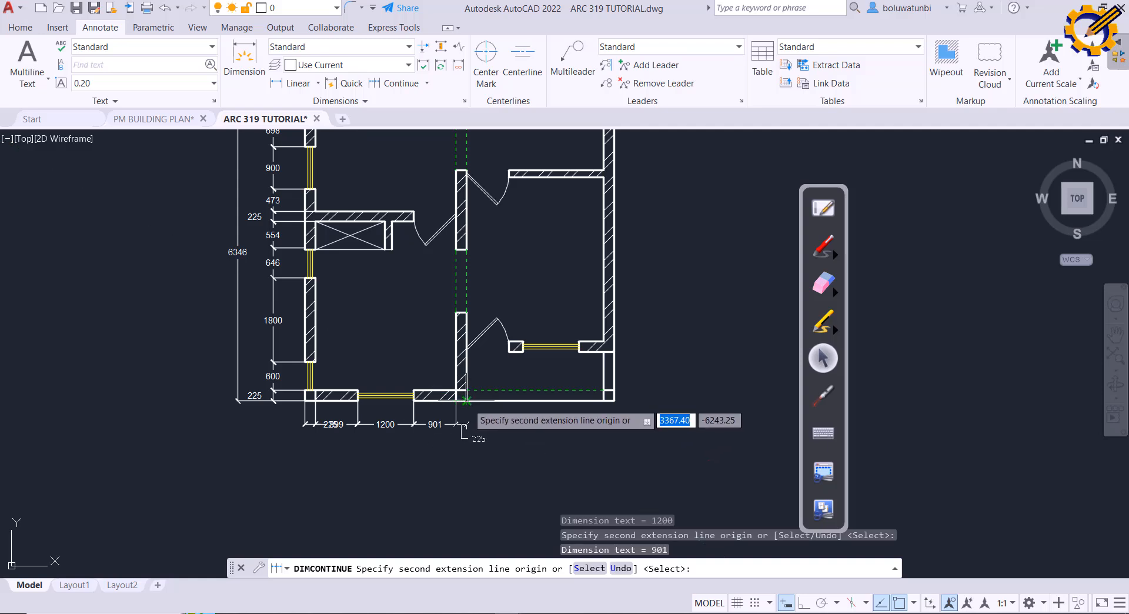
left_click(466, 401)
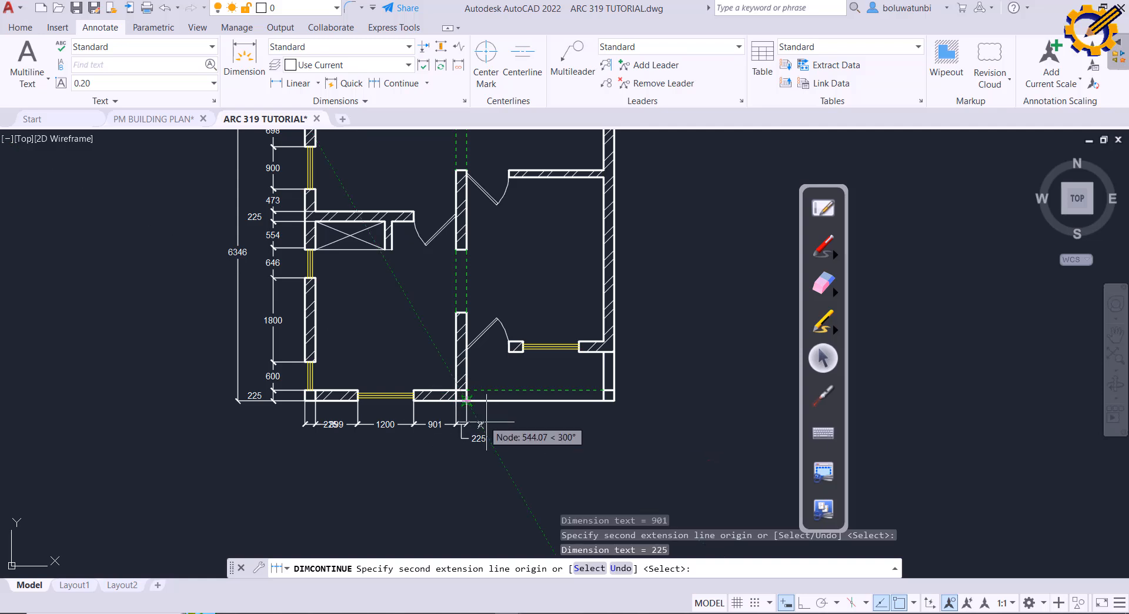
left_click(603, 400)
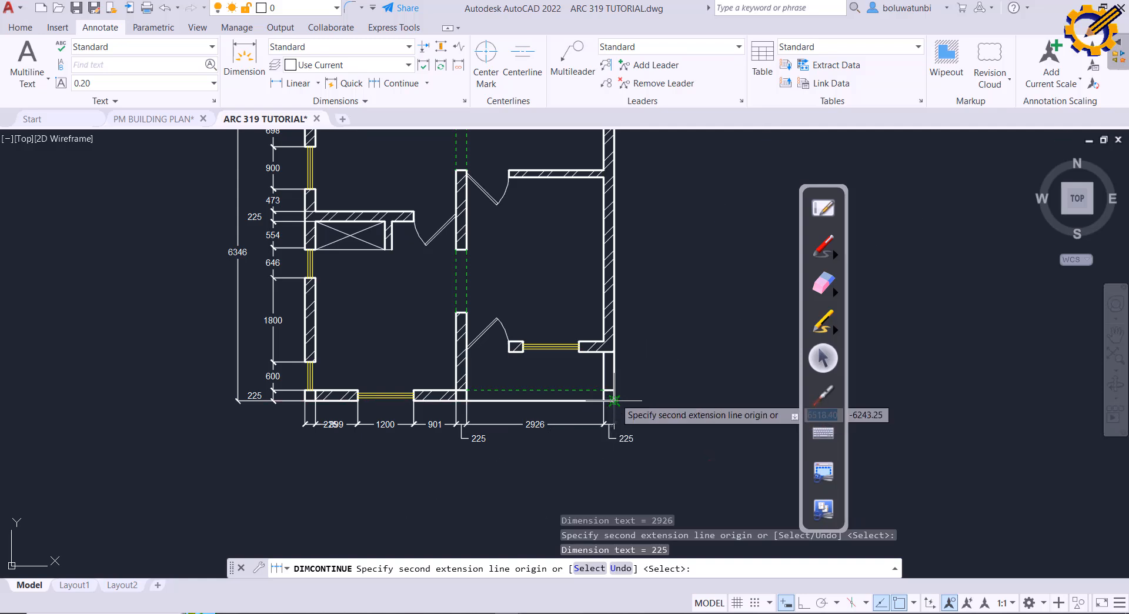
right_click(641, 394)
left_click(661, 400)
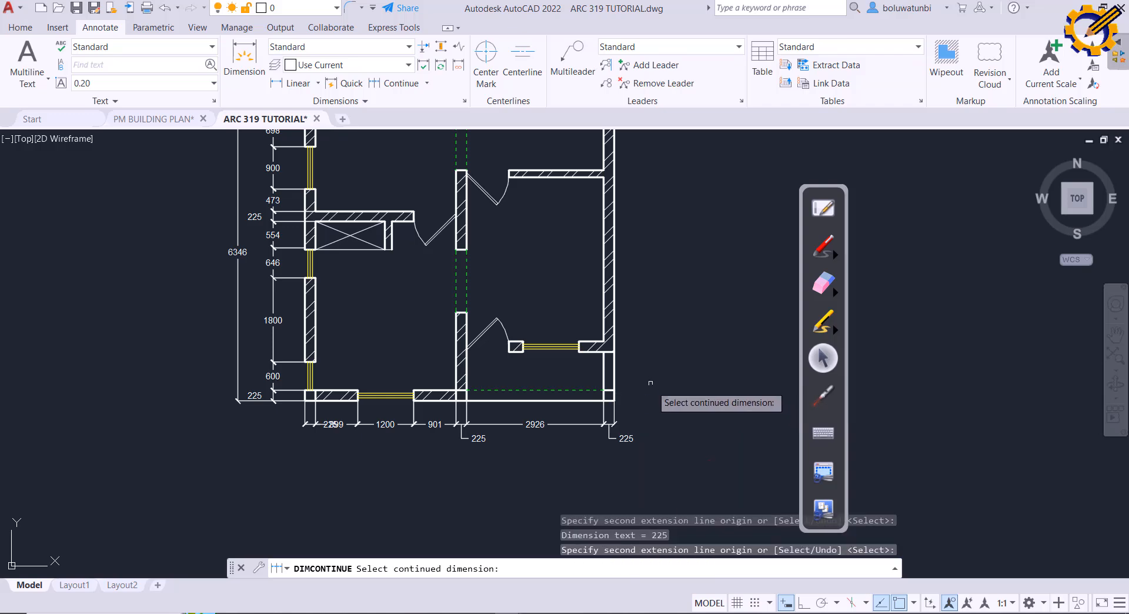
Step: Add a vertical linear dimension for the upper wall's thickness, placed outside the plan's upper-right corner
mouse_move(650, 382)
middle_mouse_down()
mouse_move(639, 411)
mouse_move(628, 367)
middle_mouse_up()
scroll(627, 366, "down", 1)
scroll(627, 367, "up", 3)
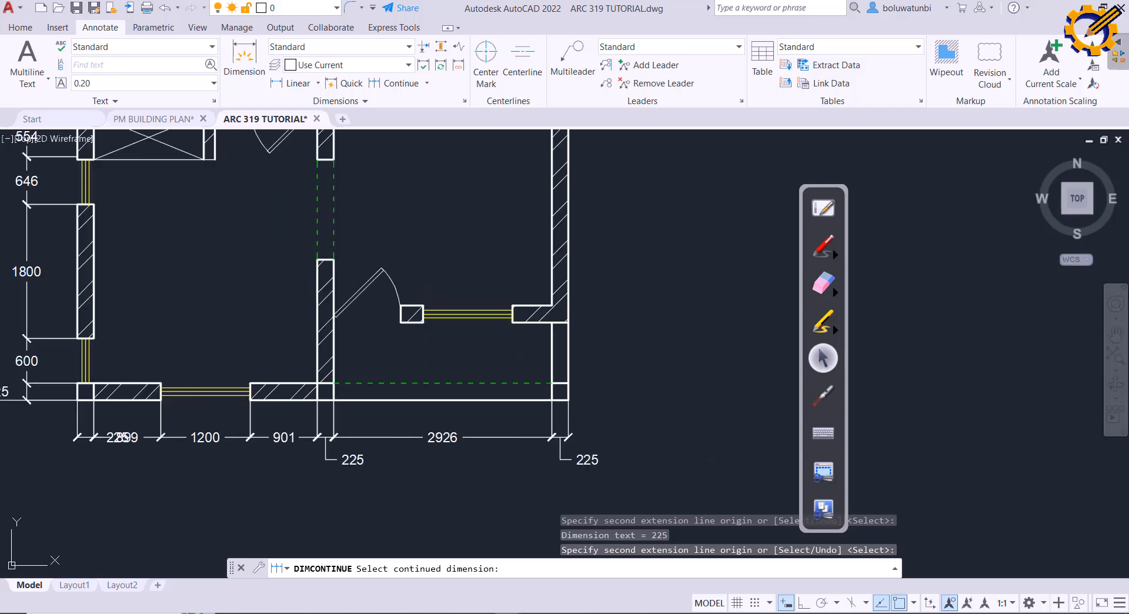
scroll(626, 369, "down", 2)
mouse_move(624, 371)
middle_mouse_down()
mouse_move(609, 423)
mouse_move(582, 435)
mouse_move(559, 403)
mouse_move(540, 471)
middle_mouse_up()
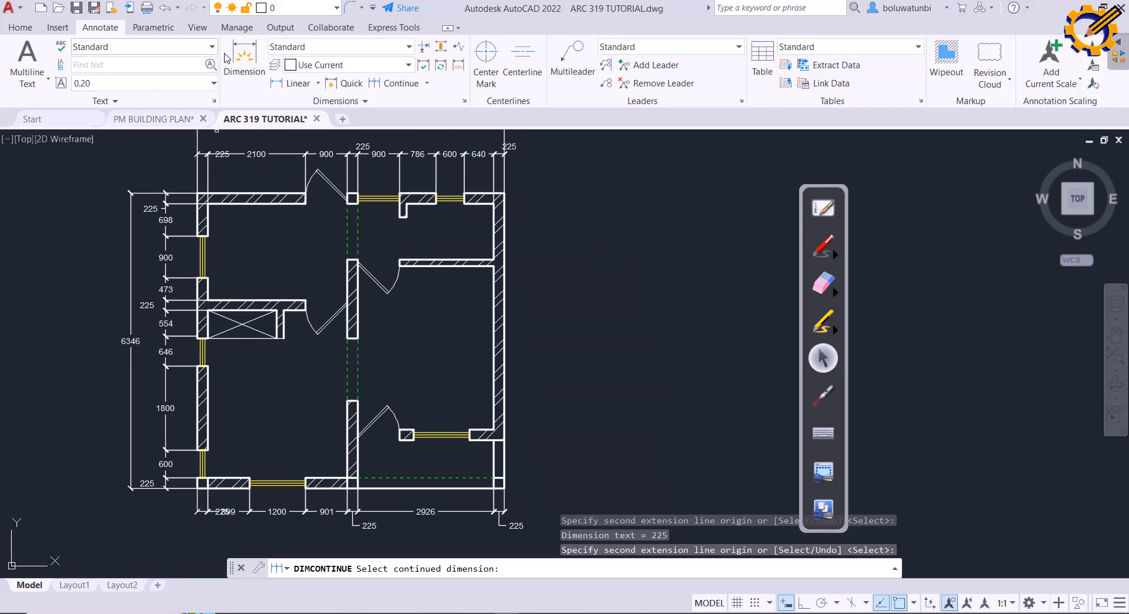
left_click(292, 83)
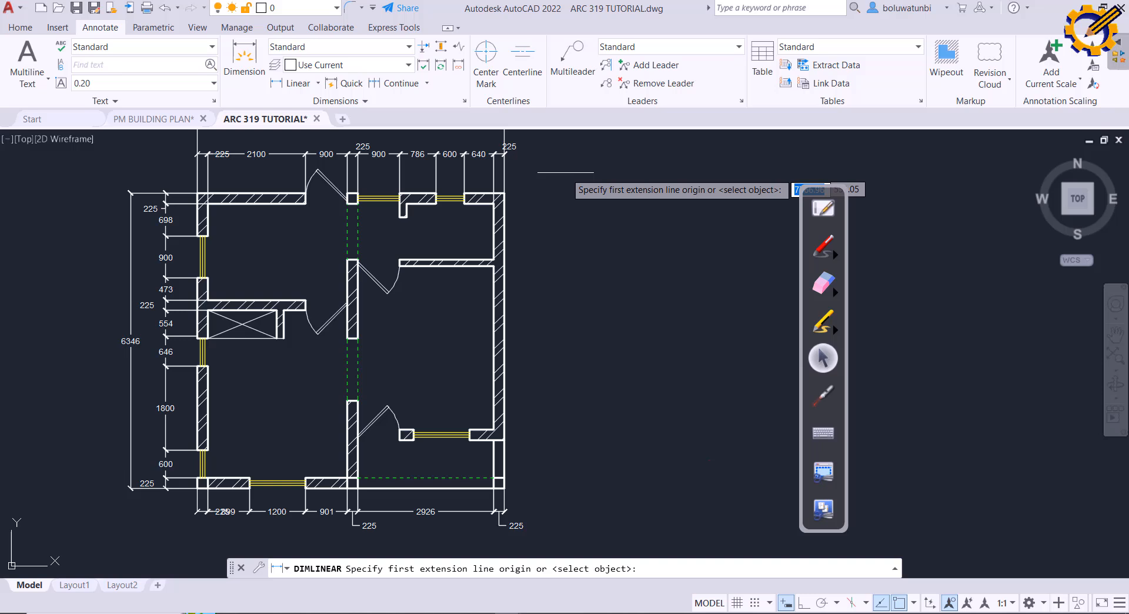
left_click(504, 193)
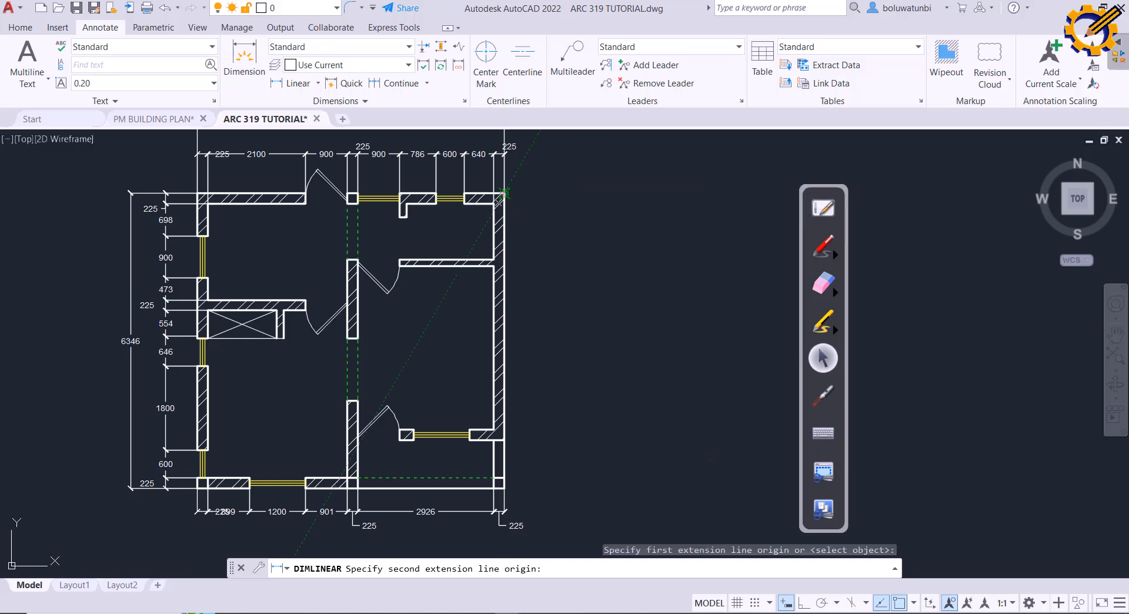
left_click(493, 202)
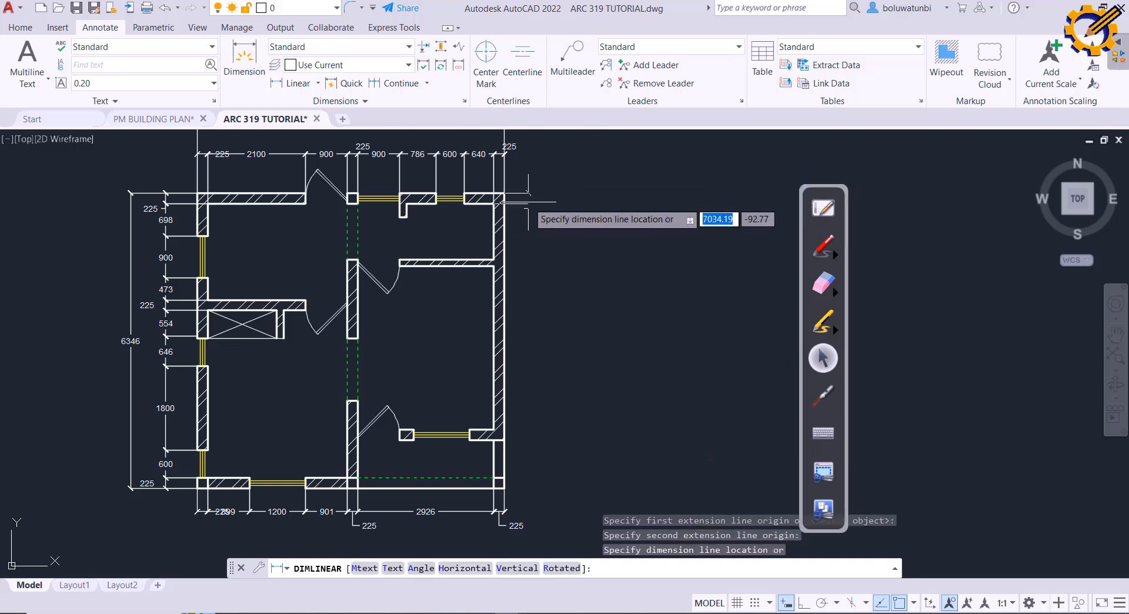
left_click(536, 202)
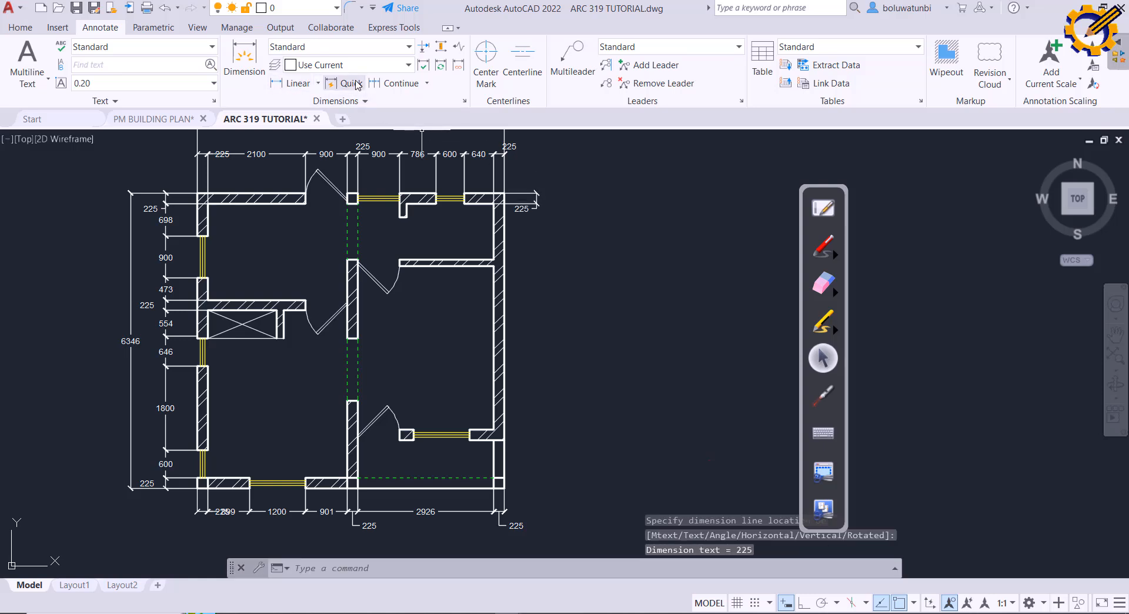
Step: Continue the vertical dimension chain down the plan's right side, through the interior wall and window wall faces to the lower-right corner
left_click(404, 87)
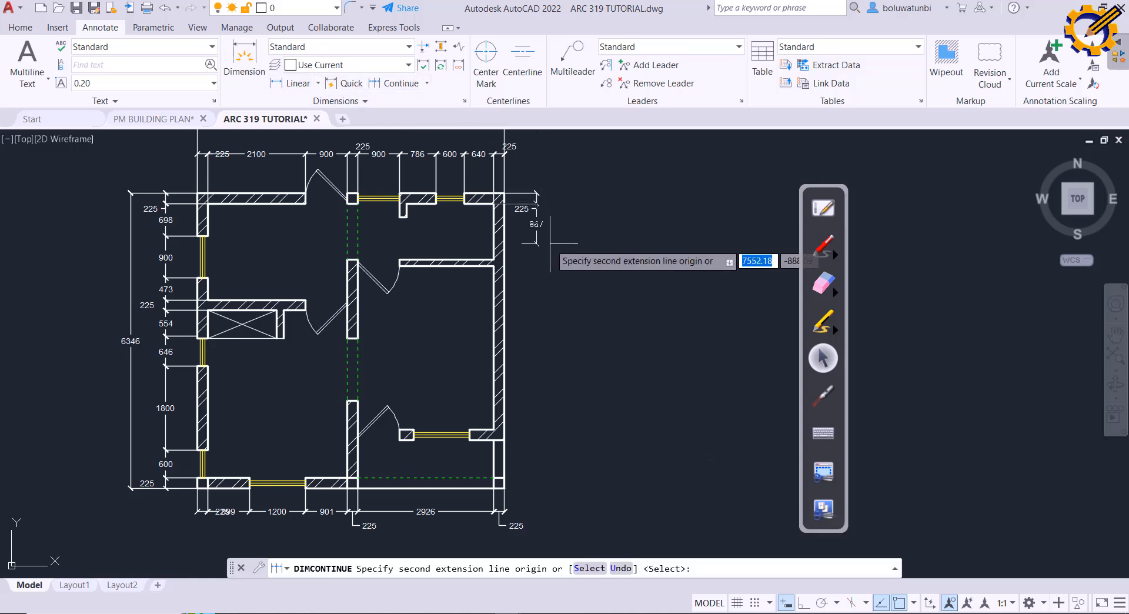
left_click(494, 259)
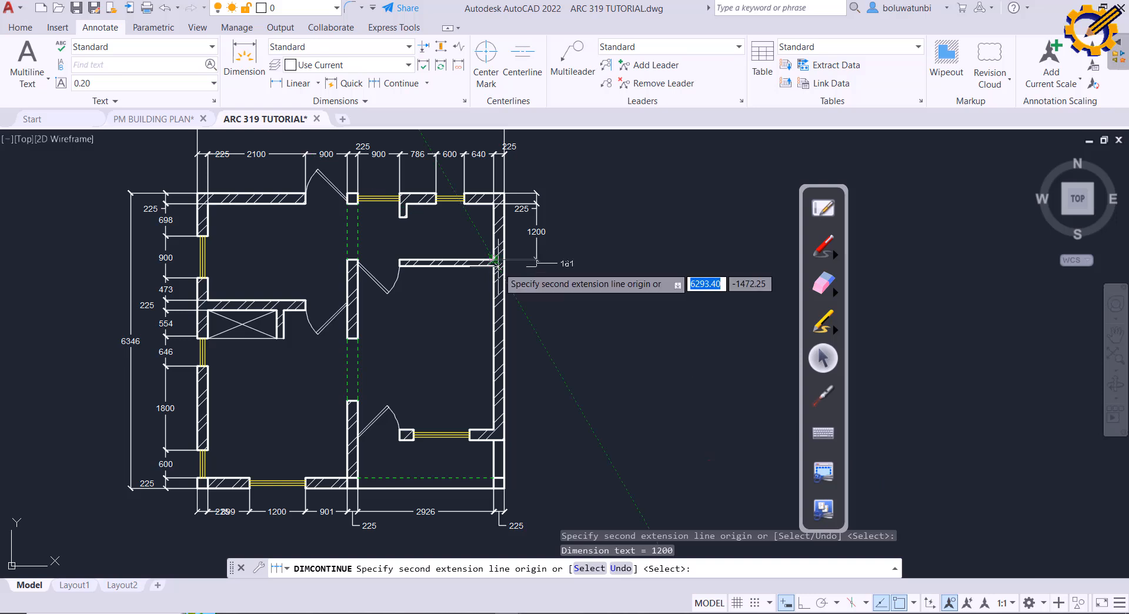
left_click(494, 265)
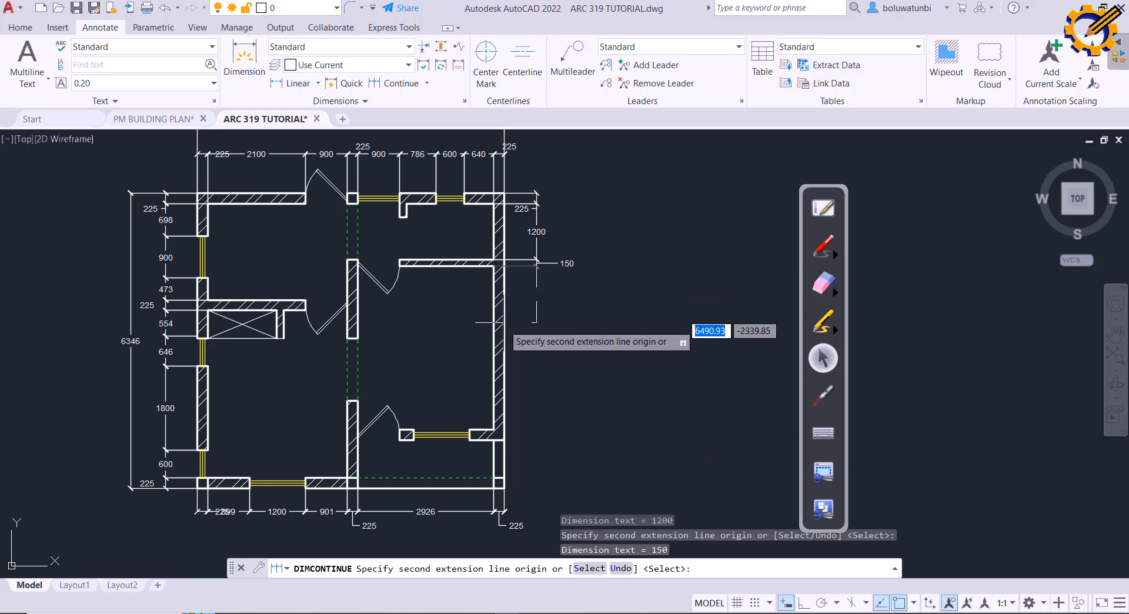
left_click(500, 428)
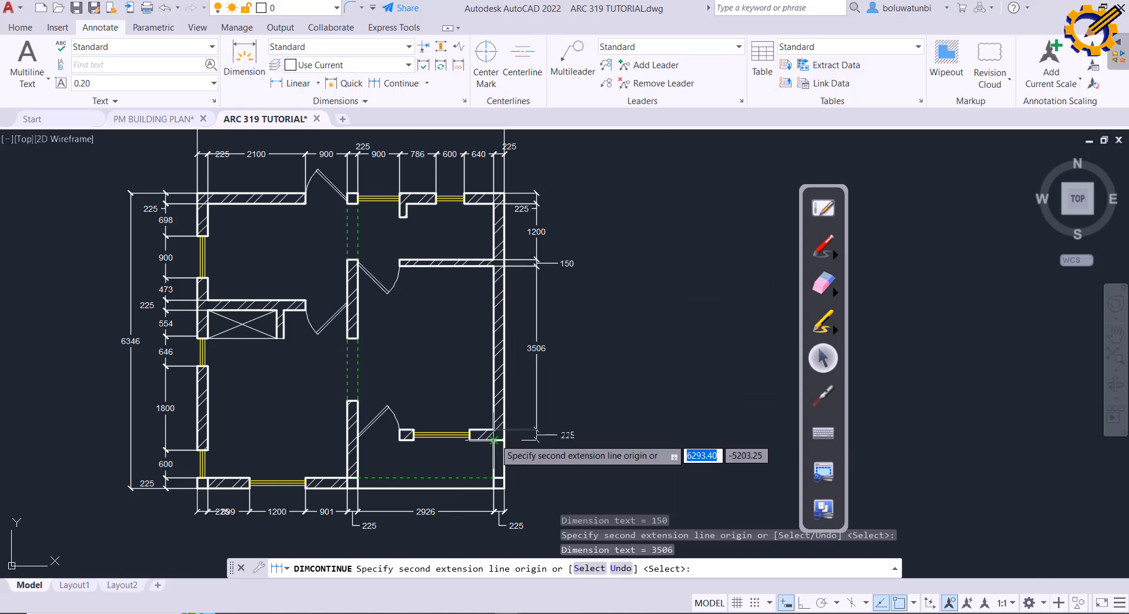
left_click(494, 439)
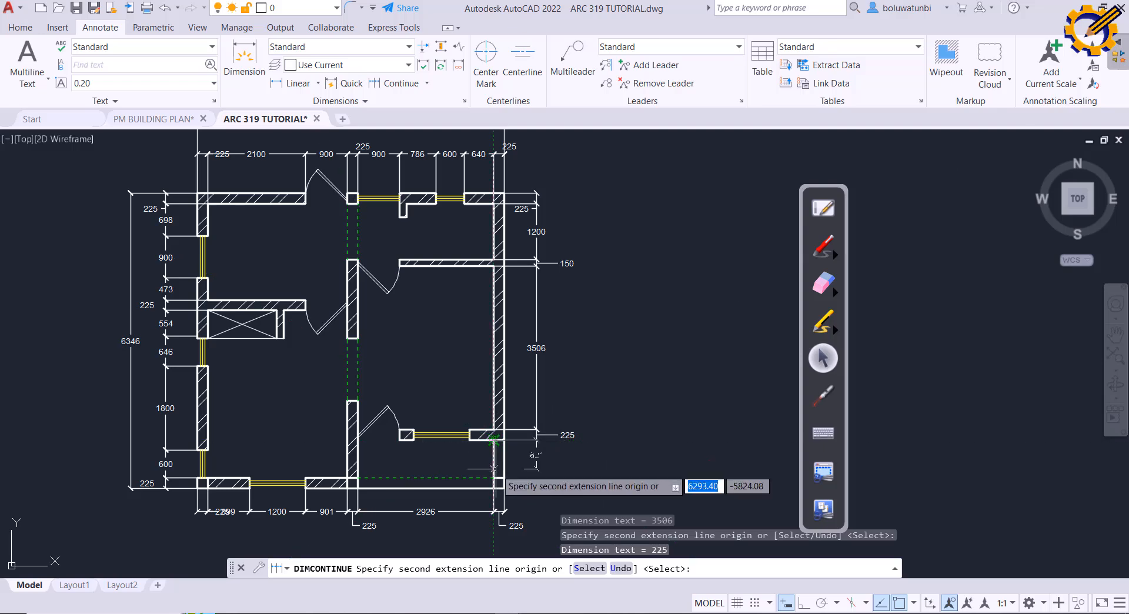
left_click(494, 477)
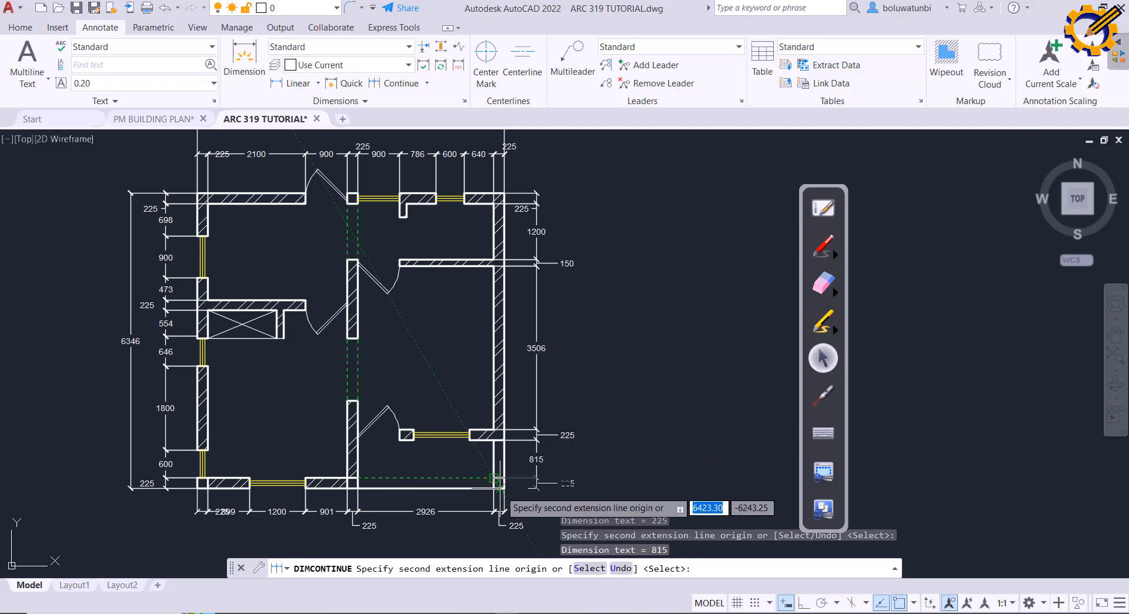
left_click(503, 486)
right_click(615, 436)
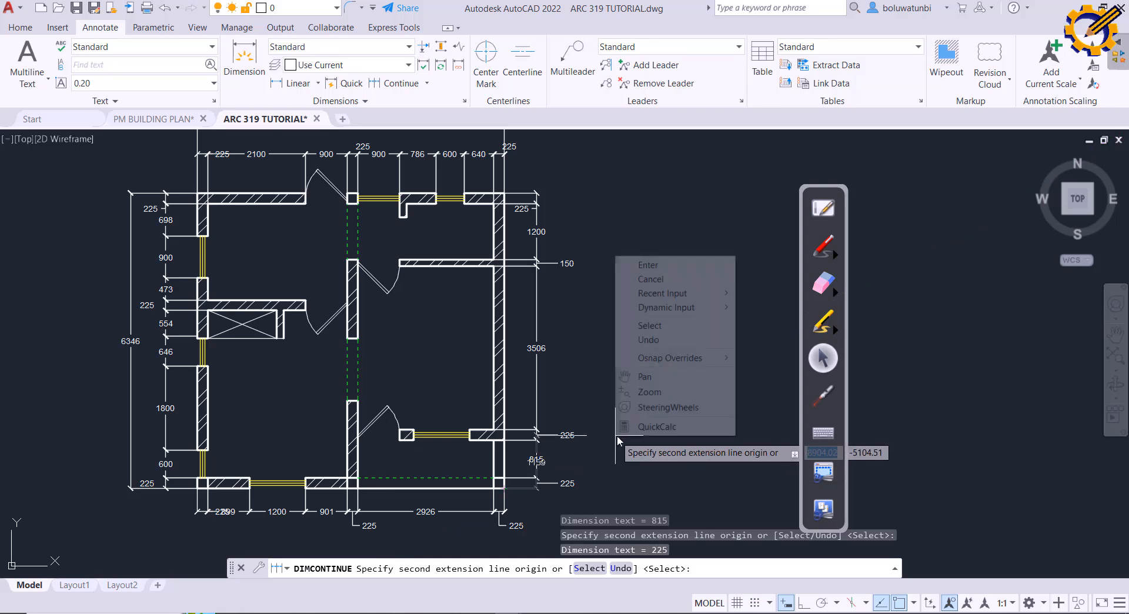
left_click(679, 272)
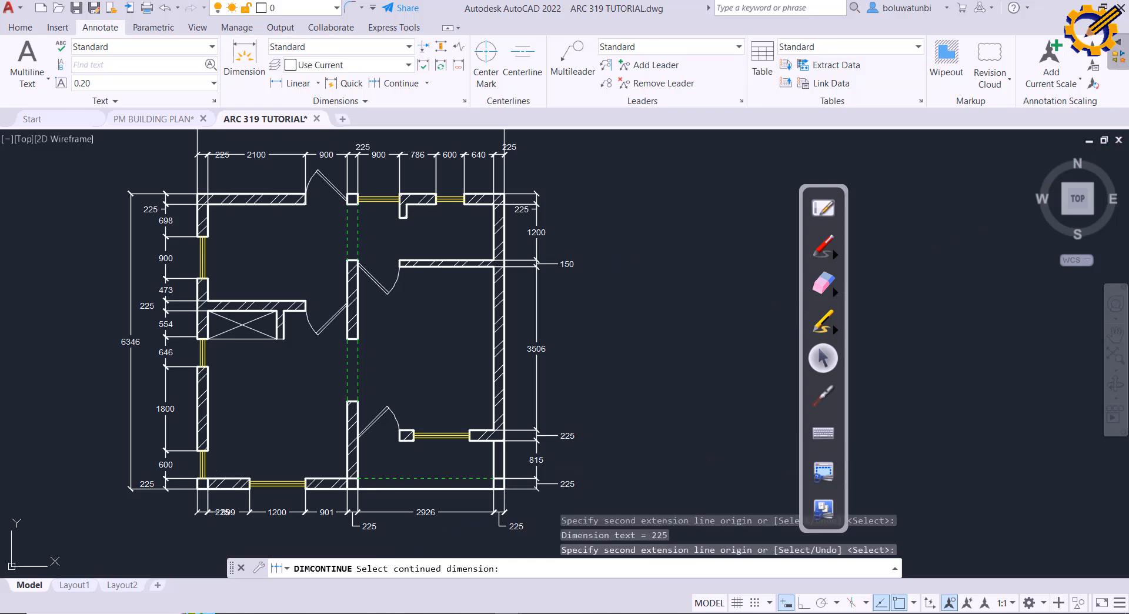
scroll(611, 300, "down", 2)
scroll(612, 300, "up", 2)
middle_click_drag(613, 298, 635, 256)
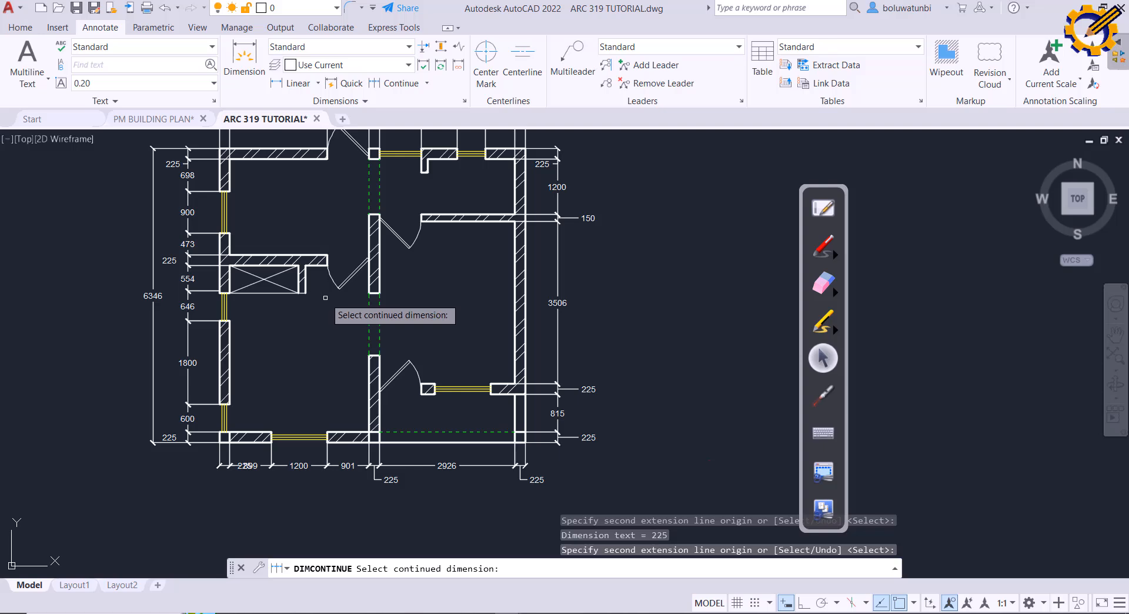
scroll(322, 301, "up", 5)
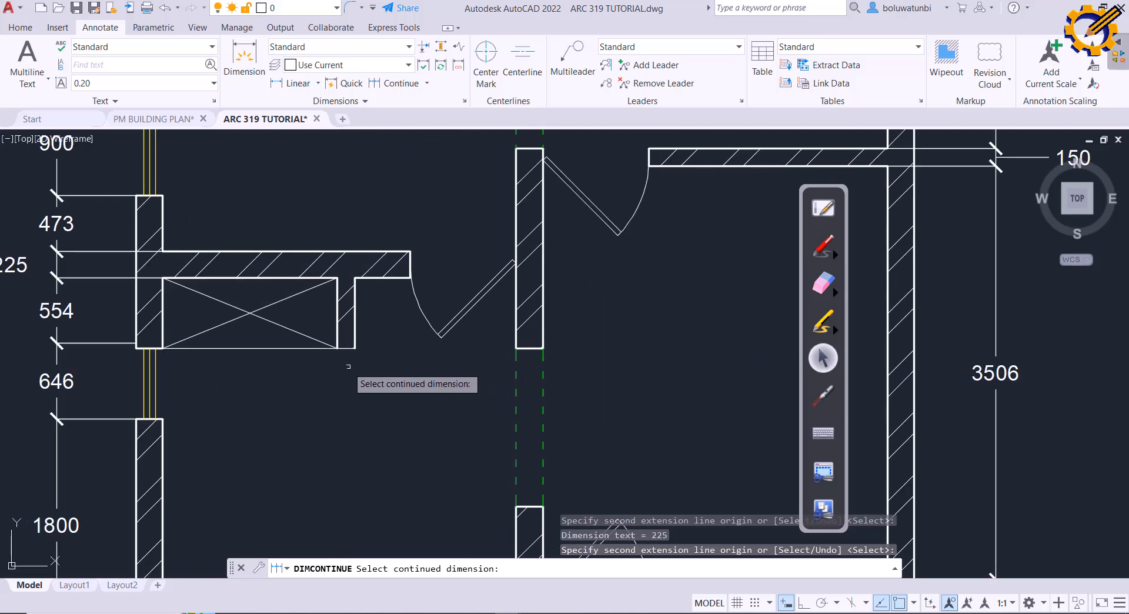
key("Escape")
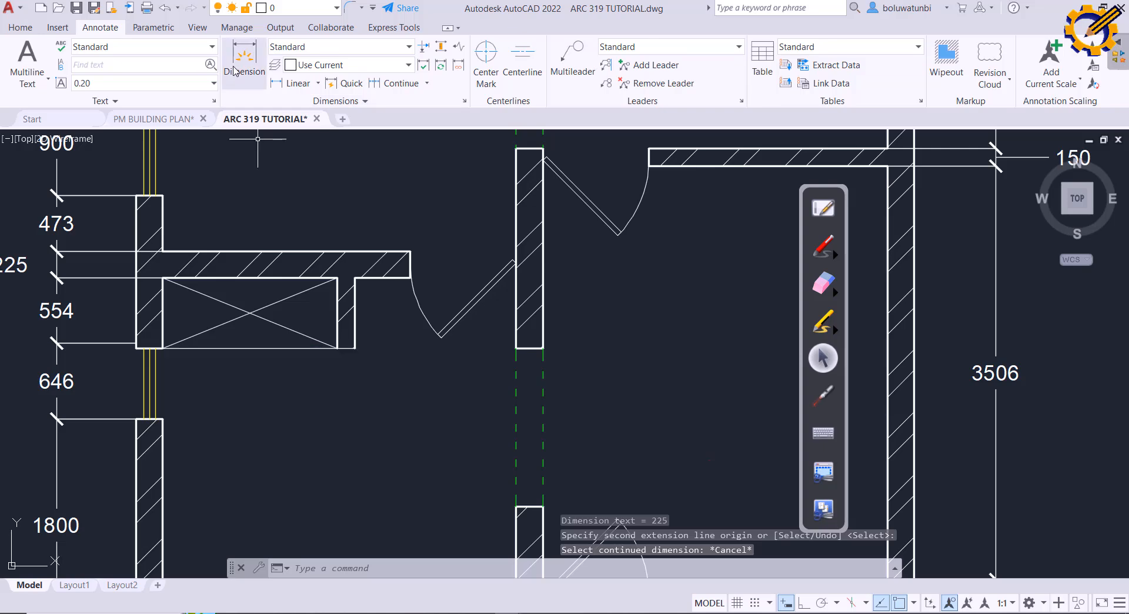
Step: Trim away the wardrobe's front line between the left exterior wall and the short partition
left_click(20, 27)
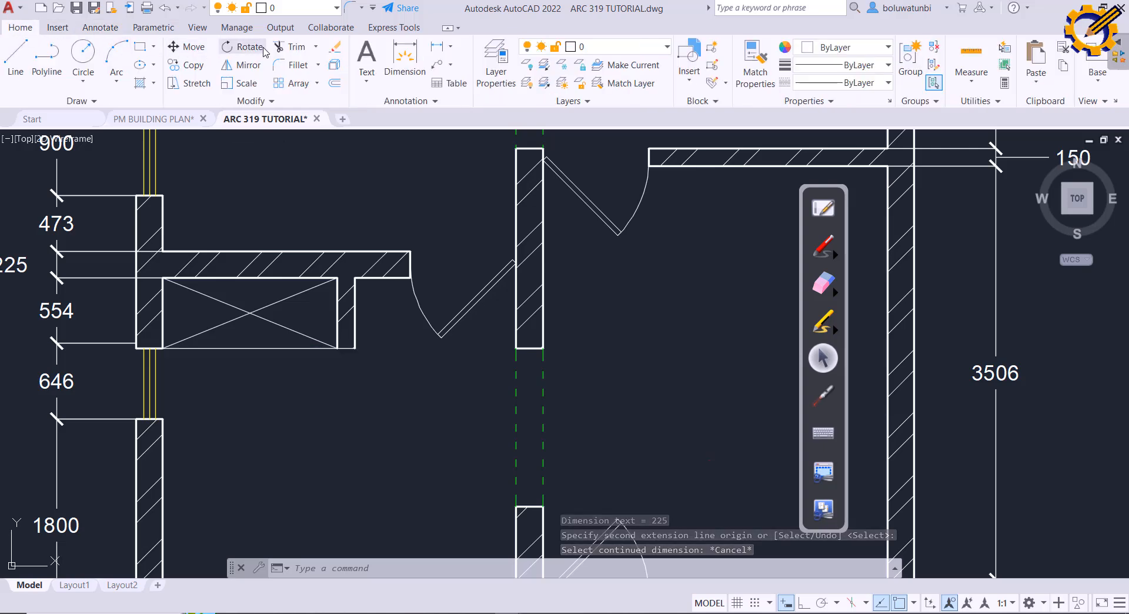
left_click(288, 47)
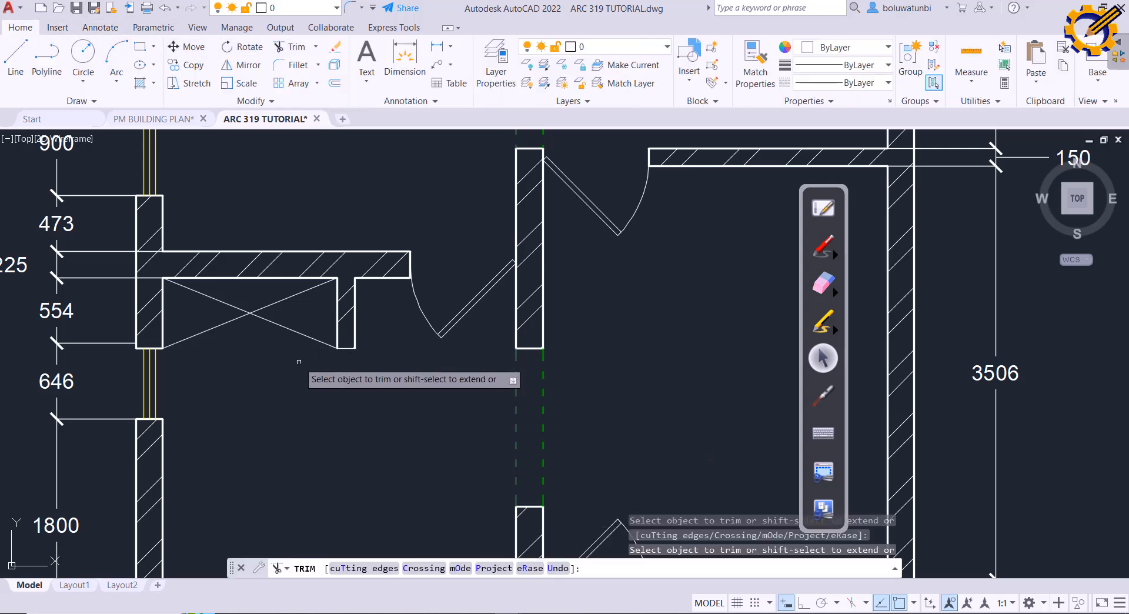
key("Escape")
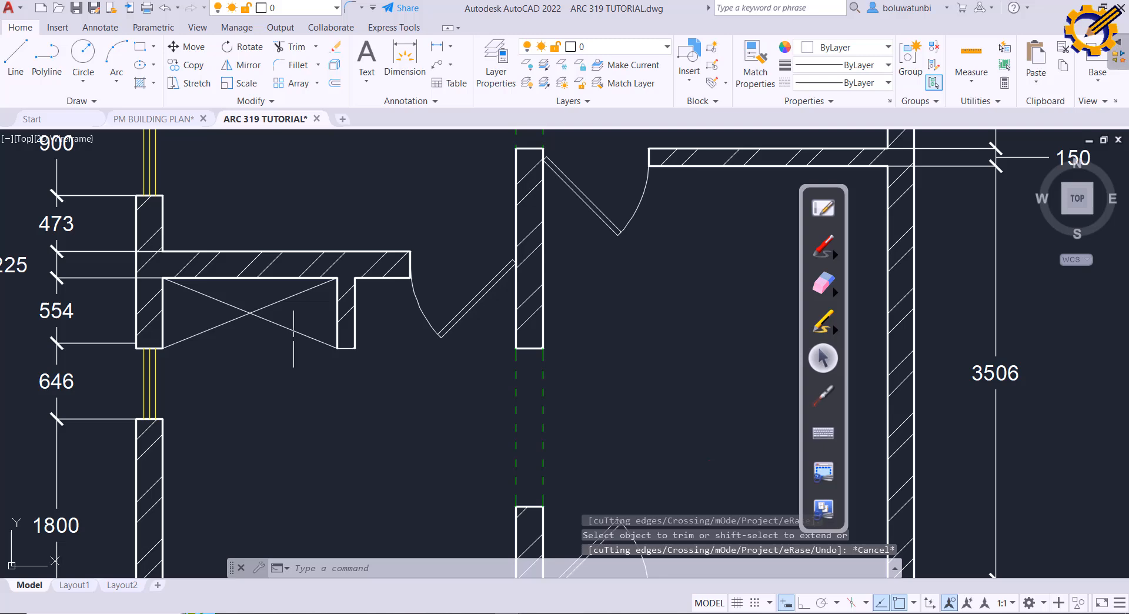
Step: Move the short line closing the wardrobe partition's lower end to the WALLS layer
left_click(347, 348)
right_click(346, 349)
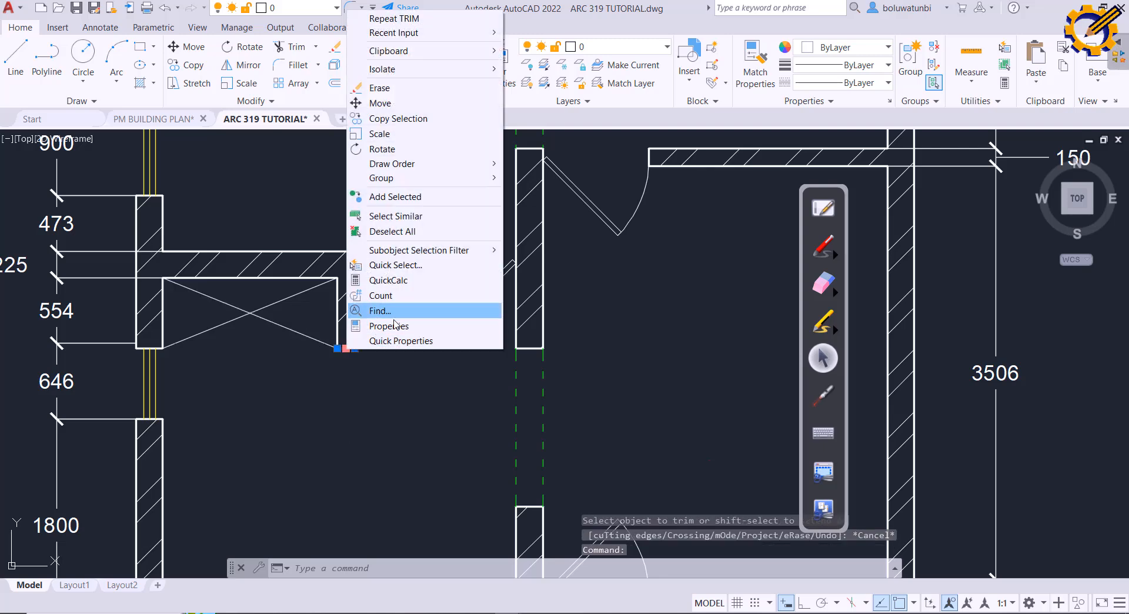
left_click(389, 326)
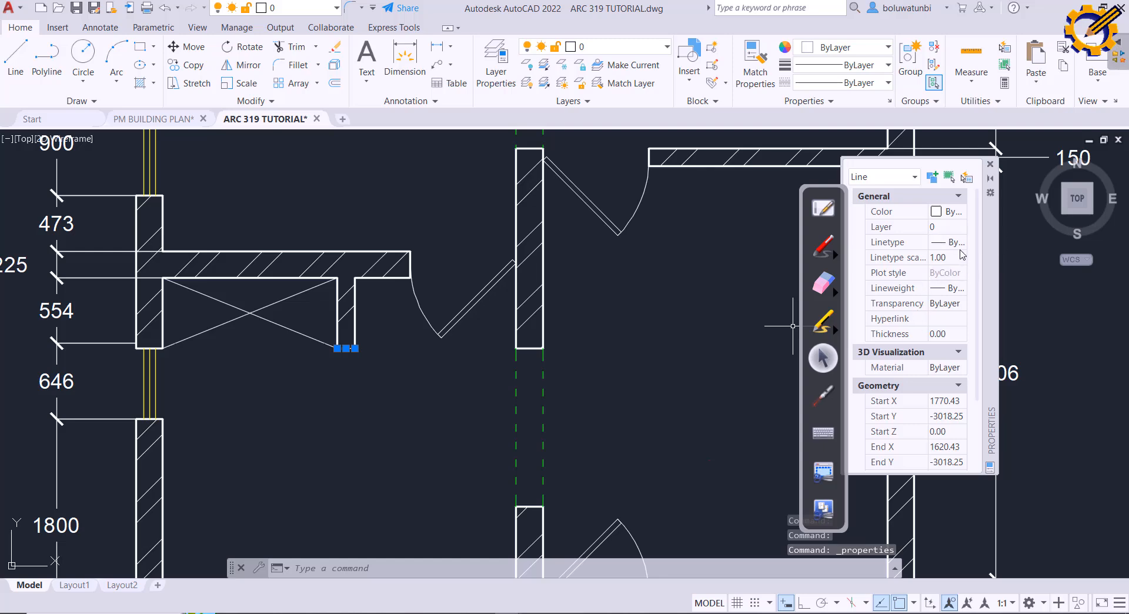
left_click(960, 228)
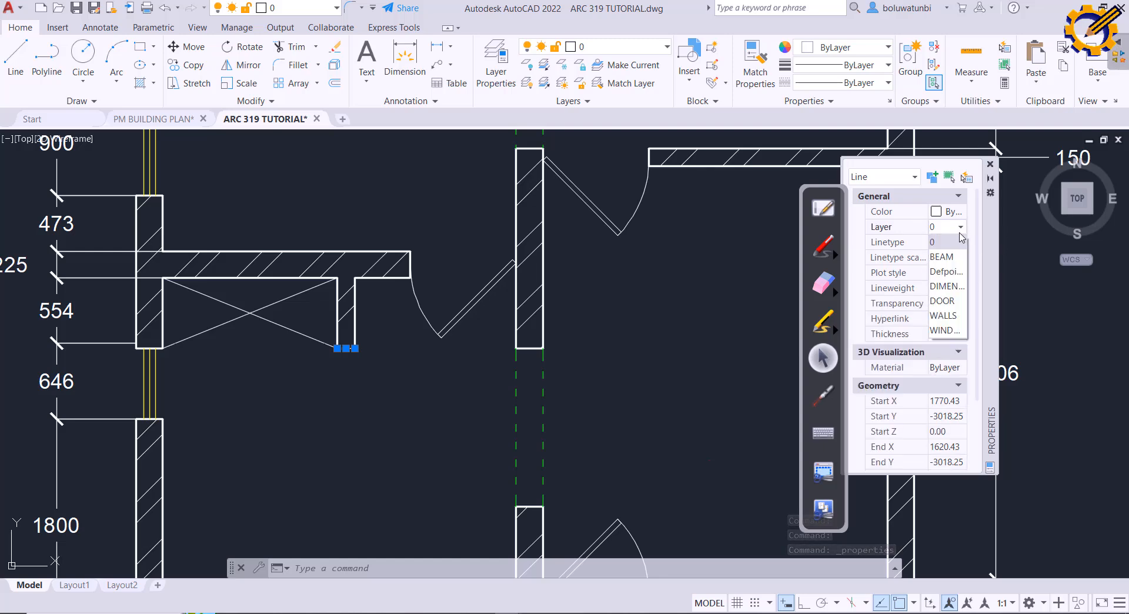
left_click(942, 315)
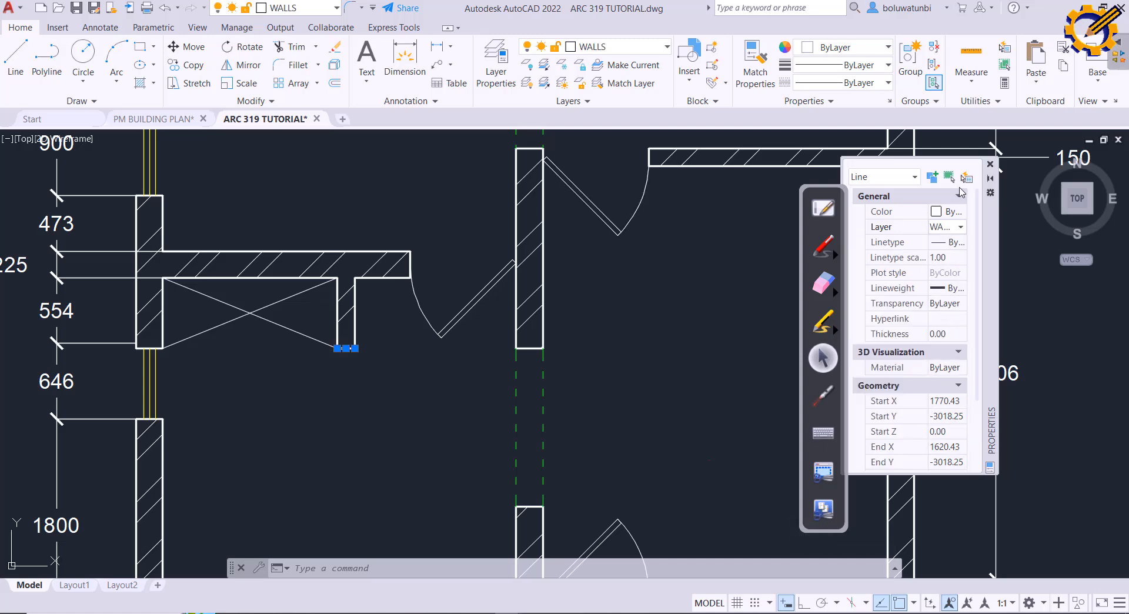
left_click(990, 164)
key("Escape")
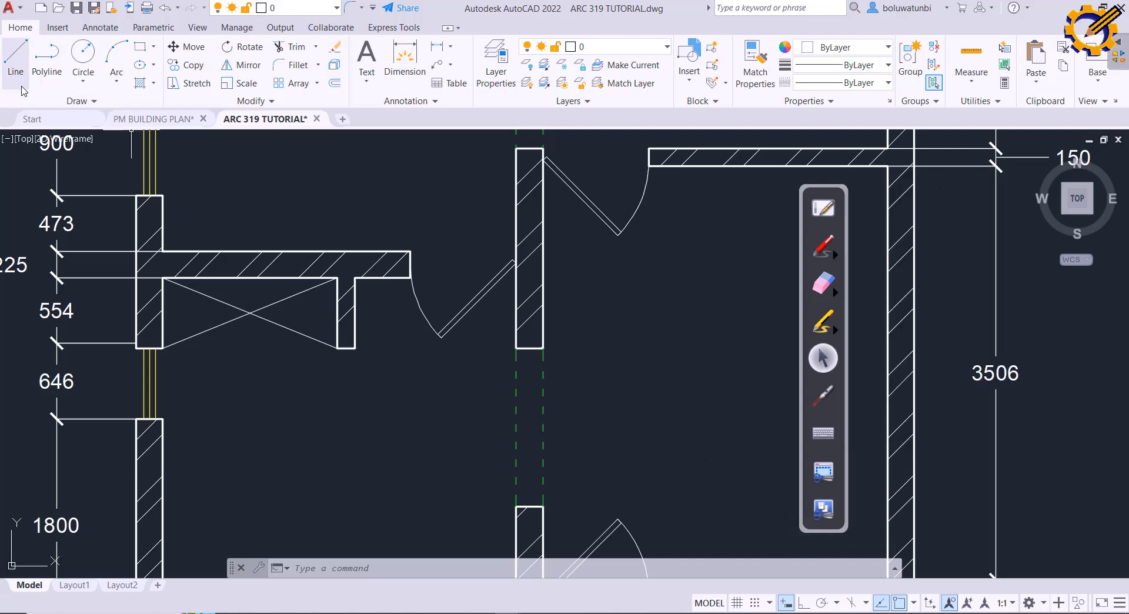
Step: Redraw the wardrobe's front line on layer 0, from the left wall's inner corner to the short partition's lower end
left_click(16, 58)
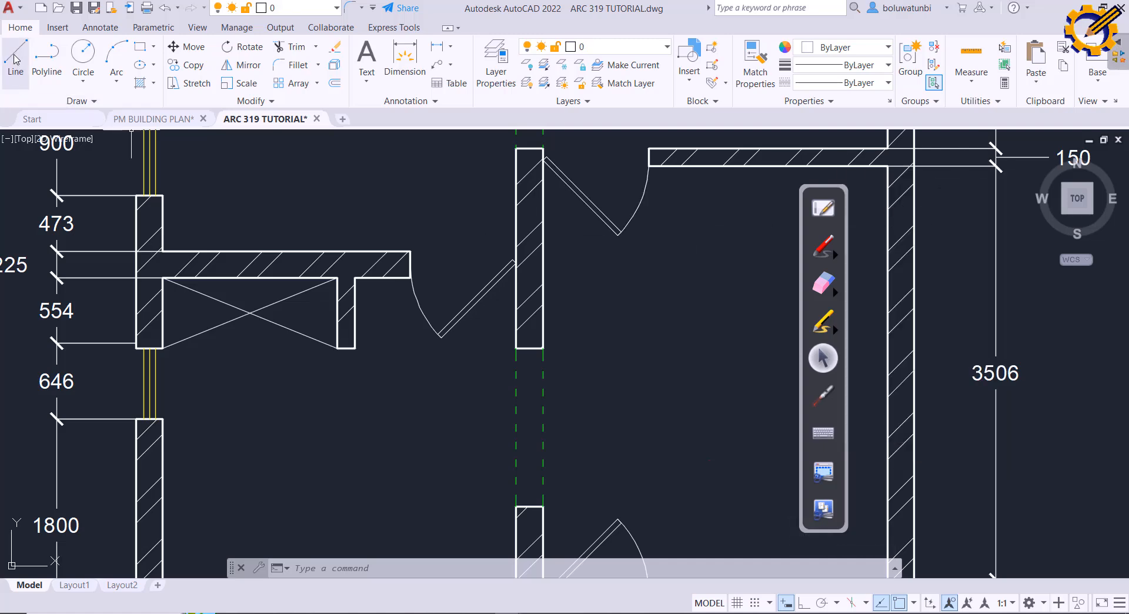
left_click(166, 350)
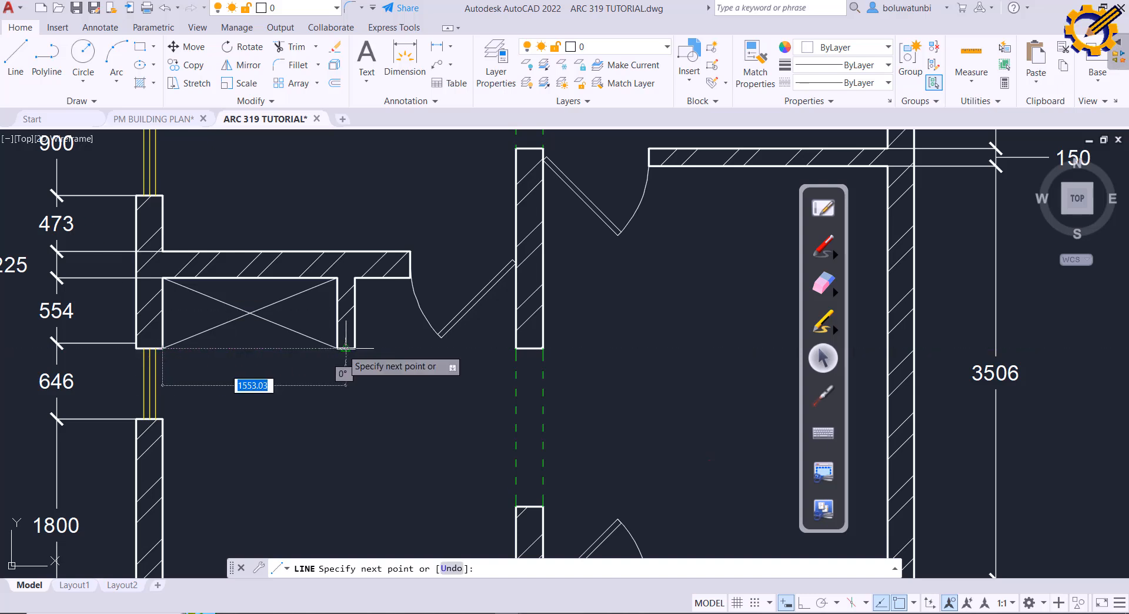
left_click(346, 348)
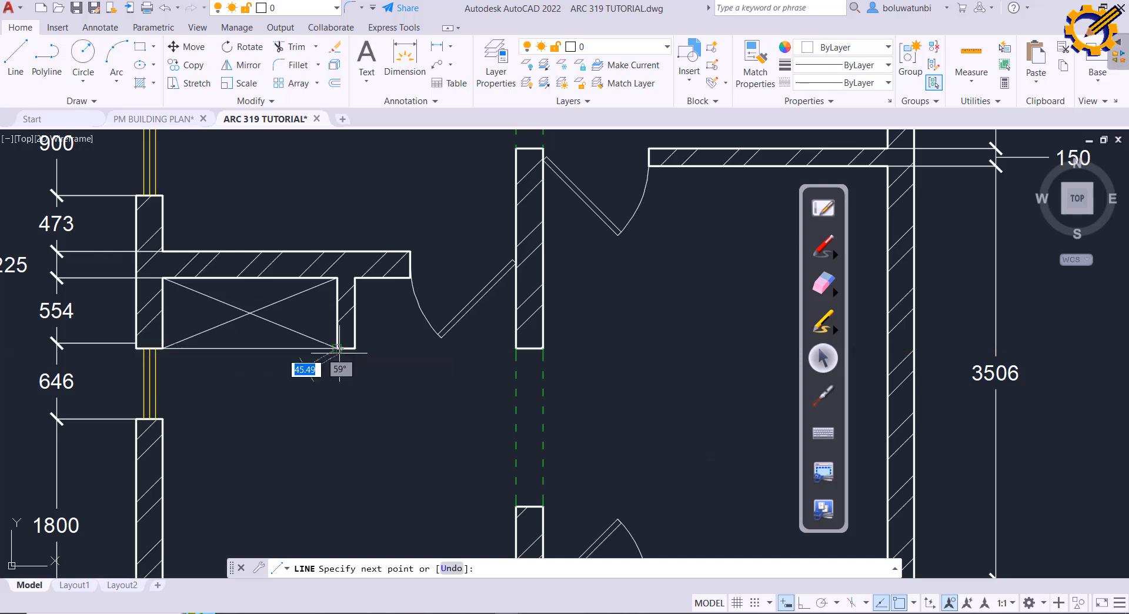
key("Escape")
Step: Set the DOOR layer's color to blue and save the drawing
scroll(352, 370, "down", 4)
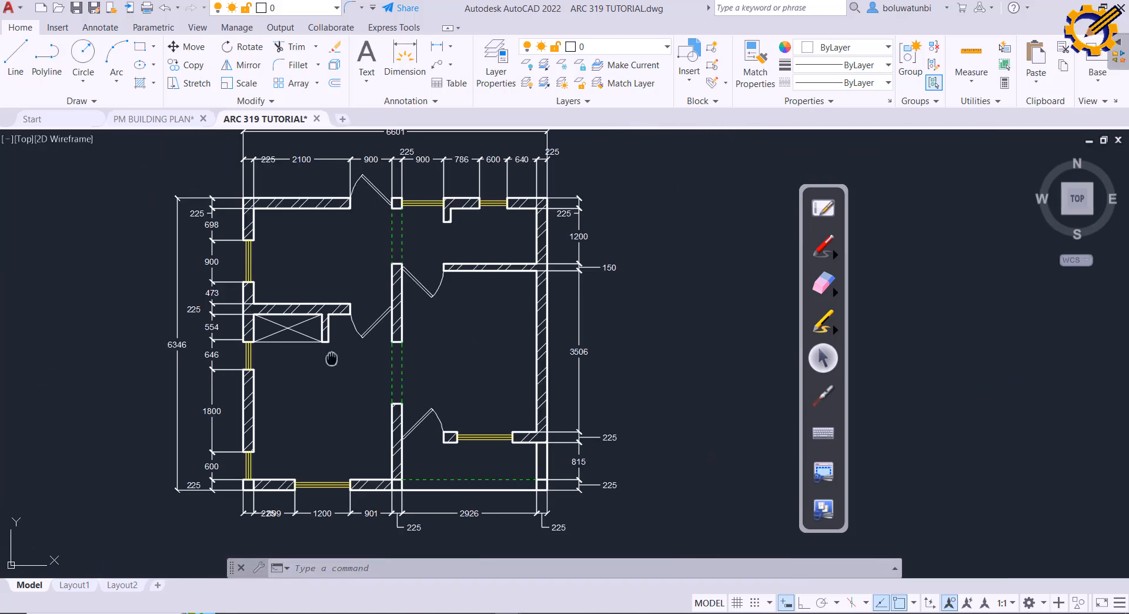
middle_click_drag(332, 359, 310, 350)
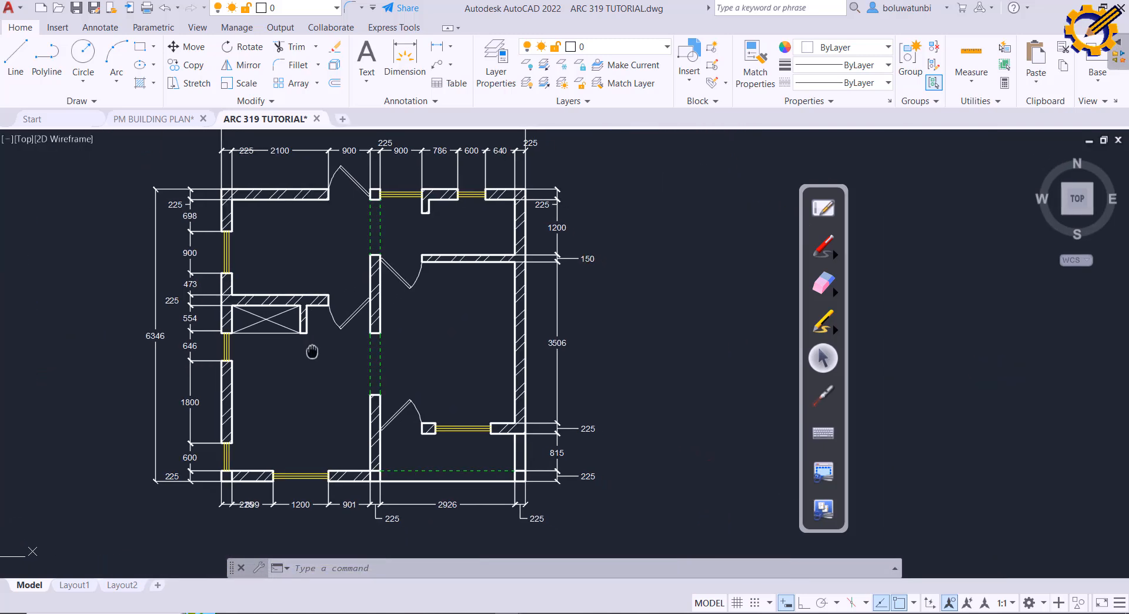
left_click(490, 73)
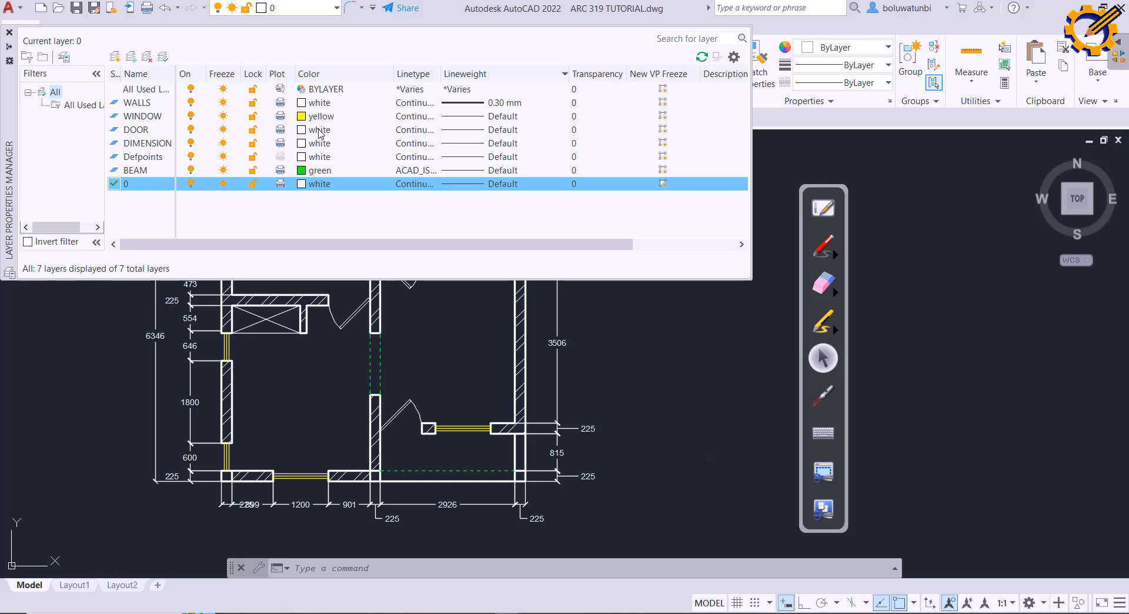
left_click(370, 131)
left_click(373, 131)
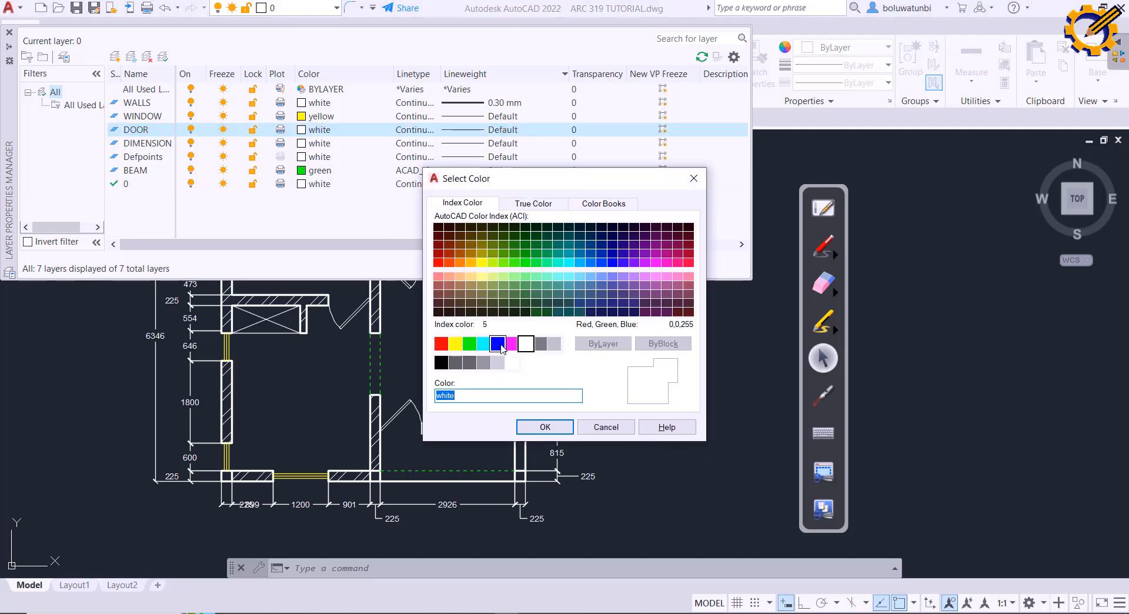
left_click(498, 343)
left_click(542, 427)
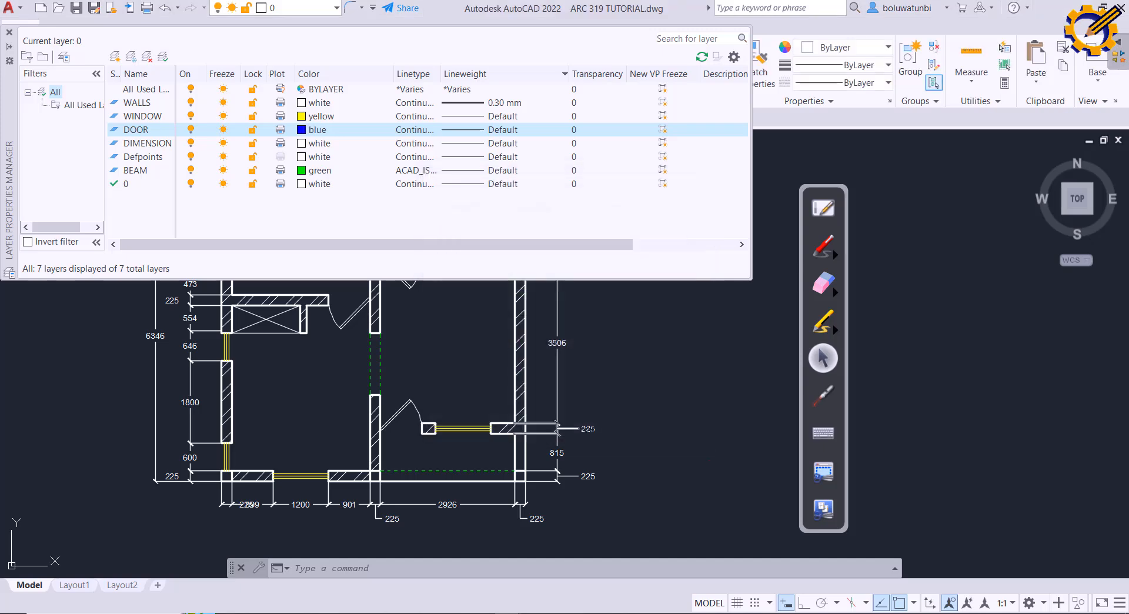
mouse_move(484, 377)
middle_mouse_down()
mouse_move(499, 430)
mouse_move(492, 369)
middle_mouse_up()
scroll(499, 430, "down", 2)
key("Escape")
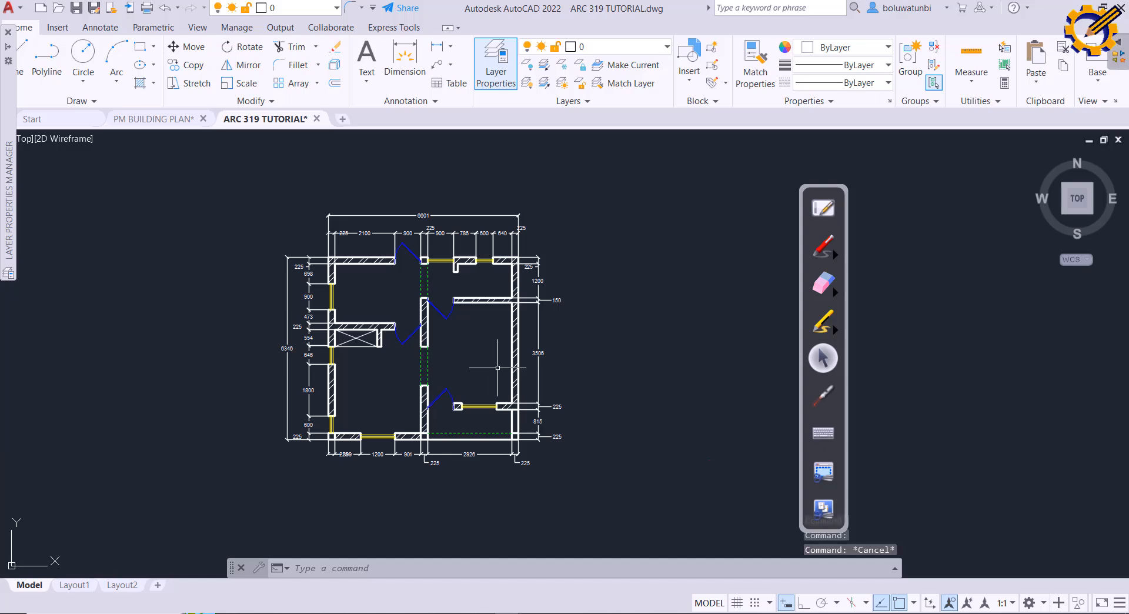
key("ctrl+s")
scroll(553, 353, "up", 4)
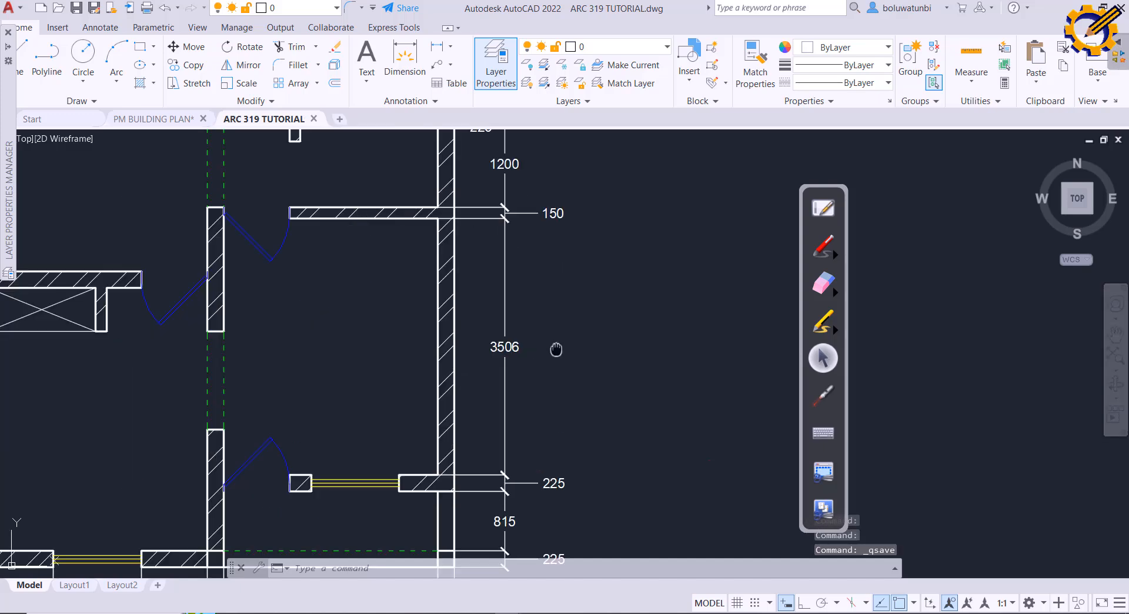
scroll(573, 326, "down", 2)
middle_click_drag(573, 327, 575, 377)
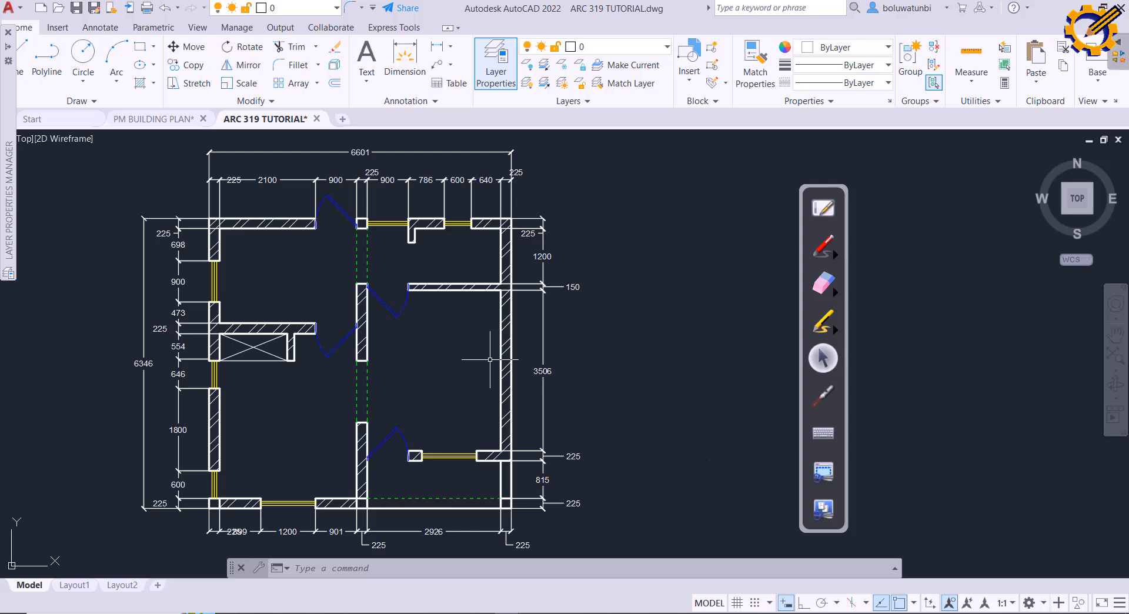
middle_click_drag(478, 323, 468, 308)
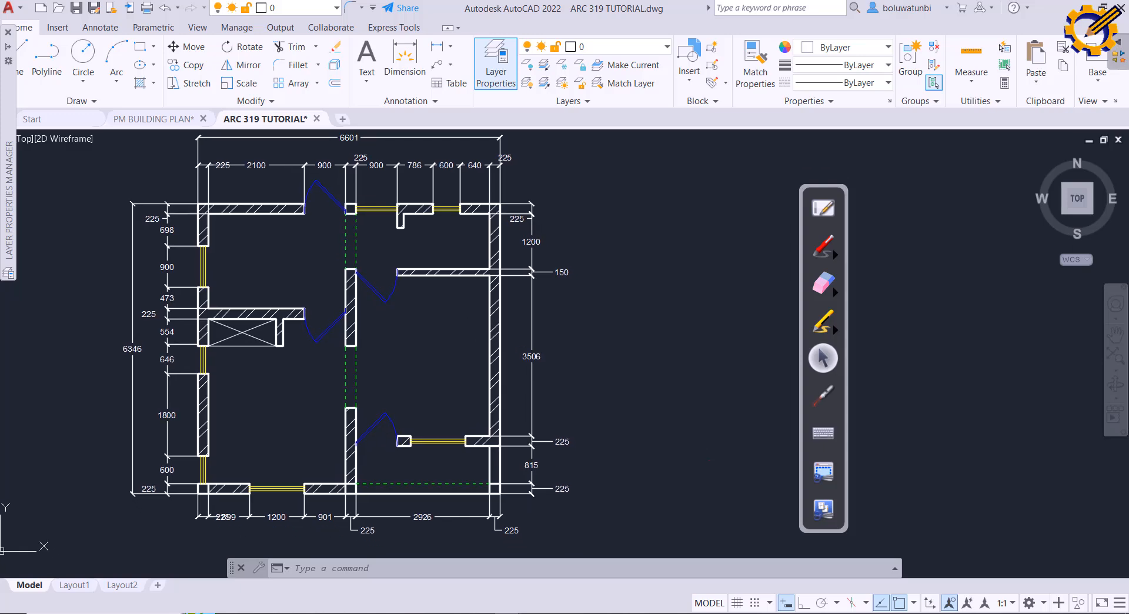
scroll(474, 327, "down", 2)
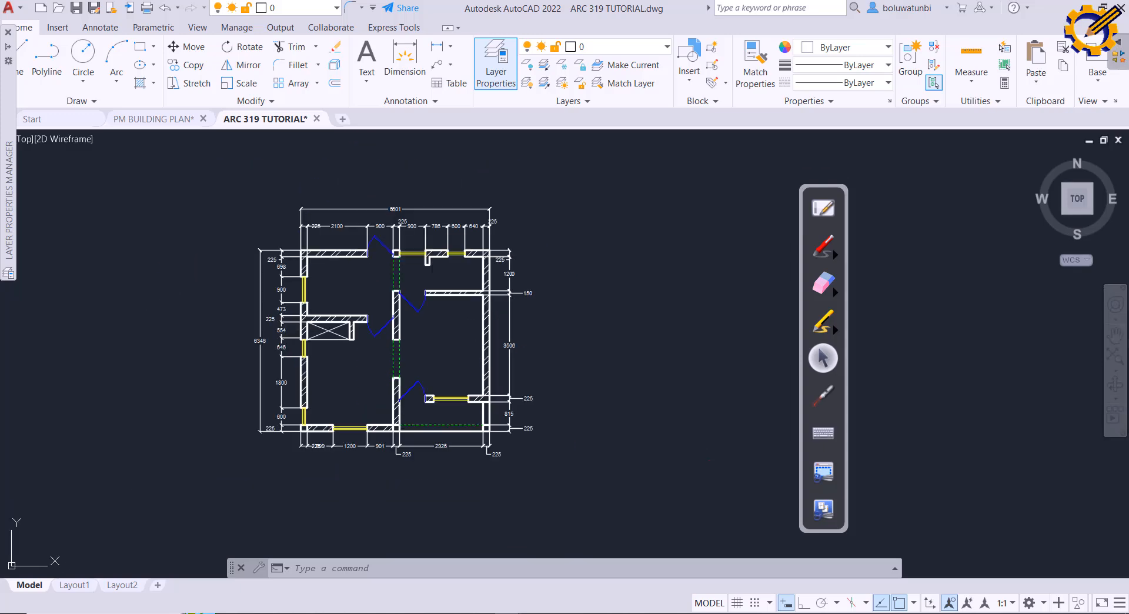
scroll(473, 328, "up", 2)
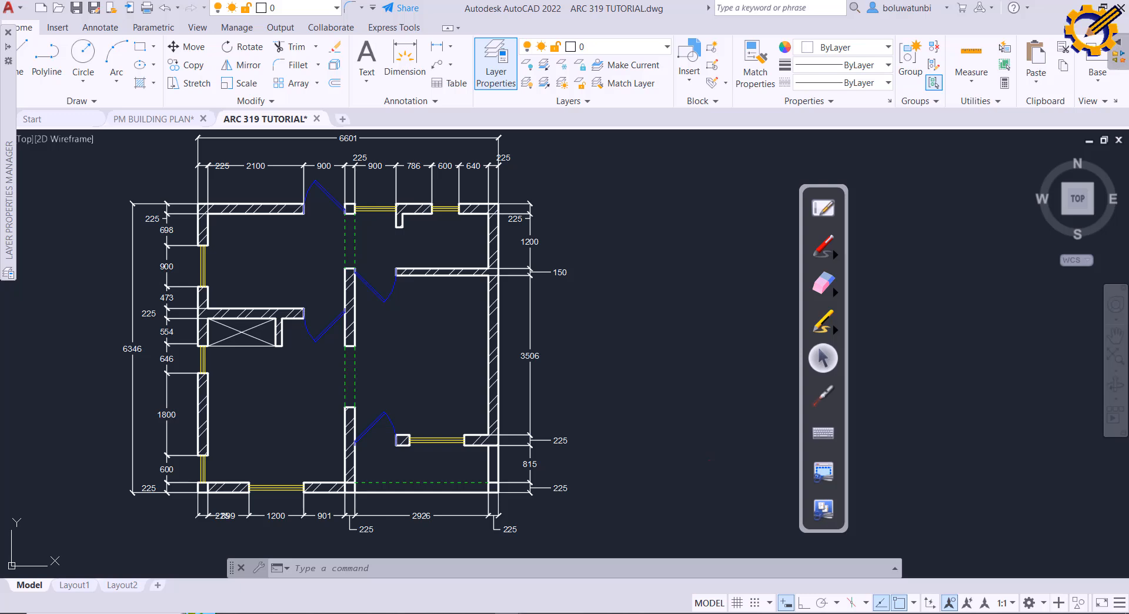